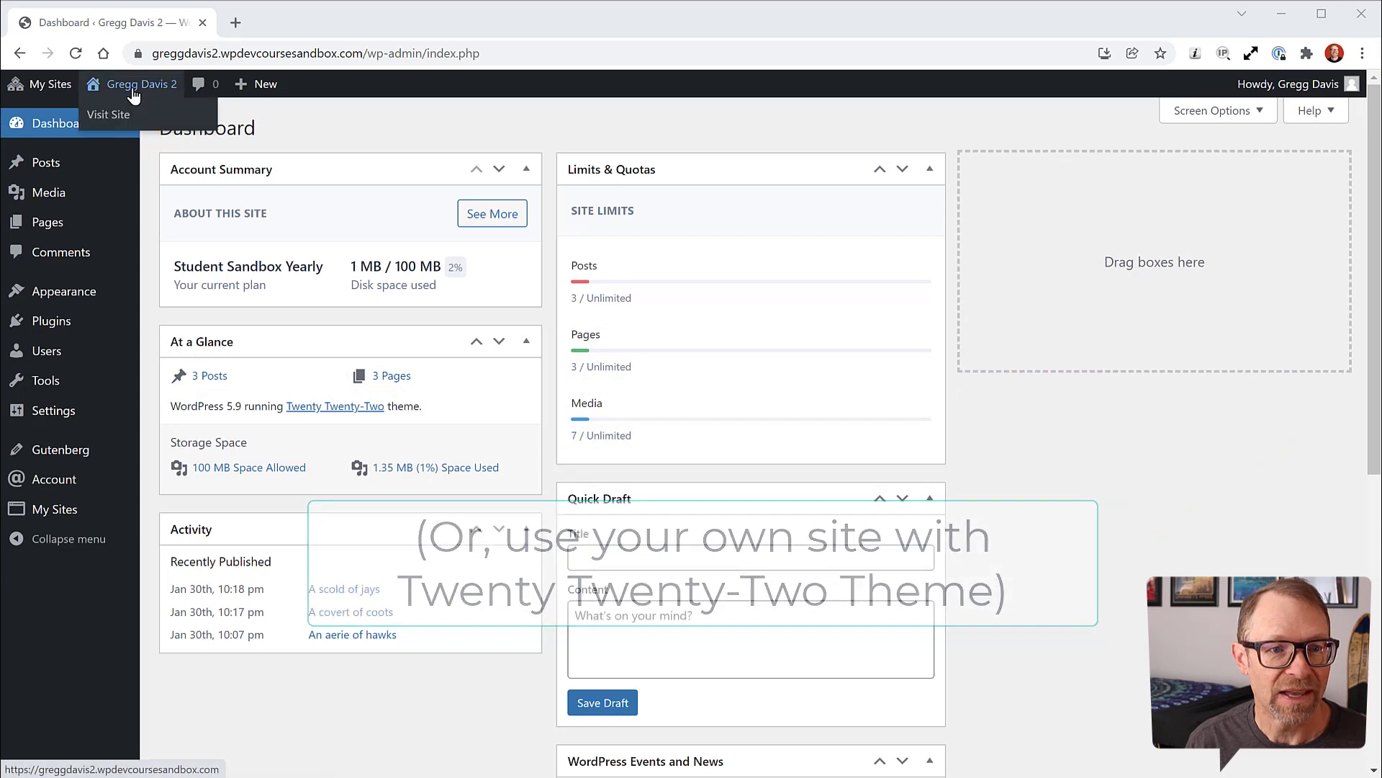
Step: Open the live site from Visit Site in a new browser tab and switch to it
{"action": "right_click", "coordinate": [101, 121]}
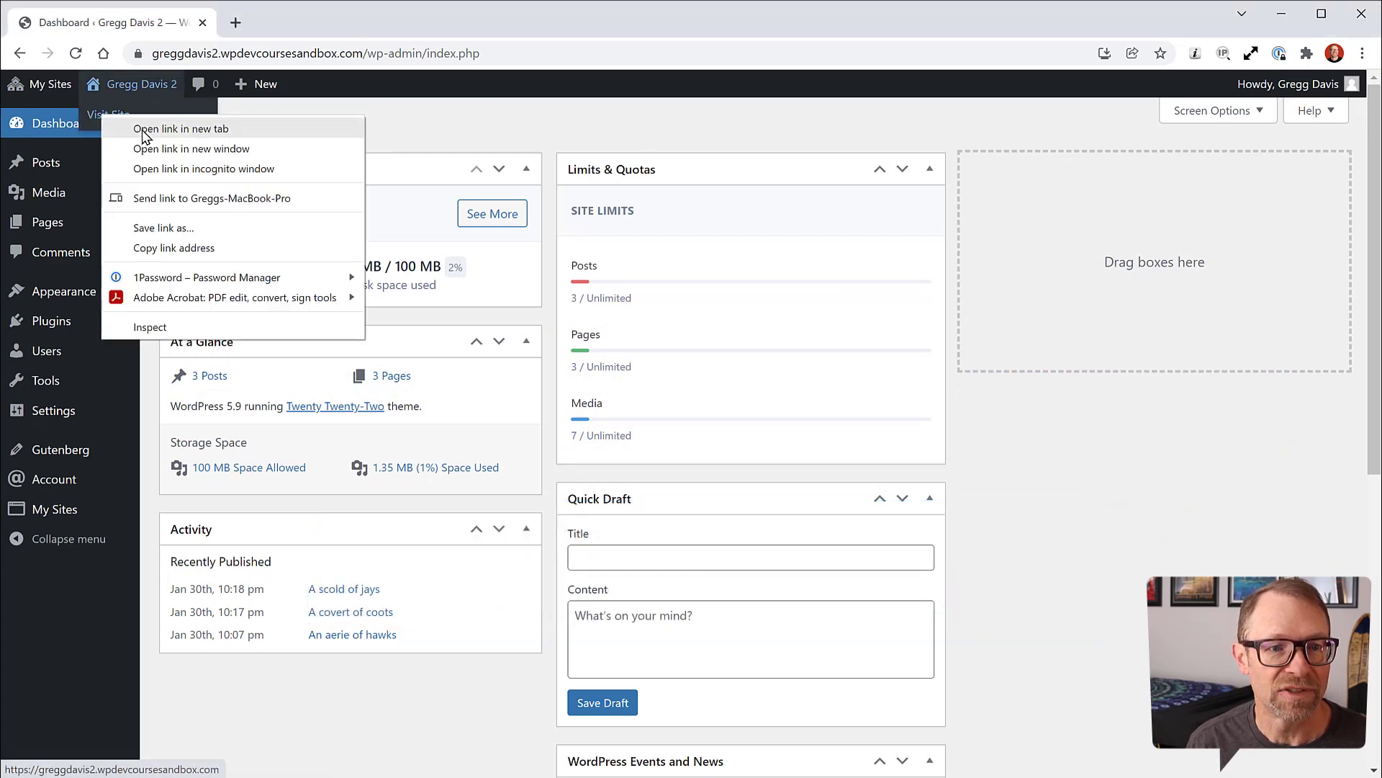
{"action": "left_click", "coordinate": [133, 124]}
{"action": "left_click", "coordinate": [298, 26]}
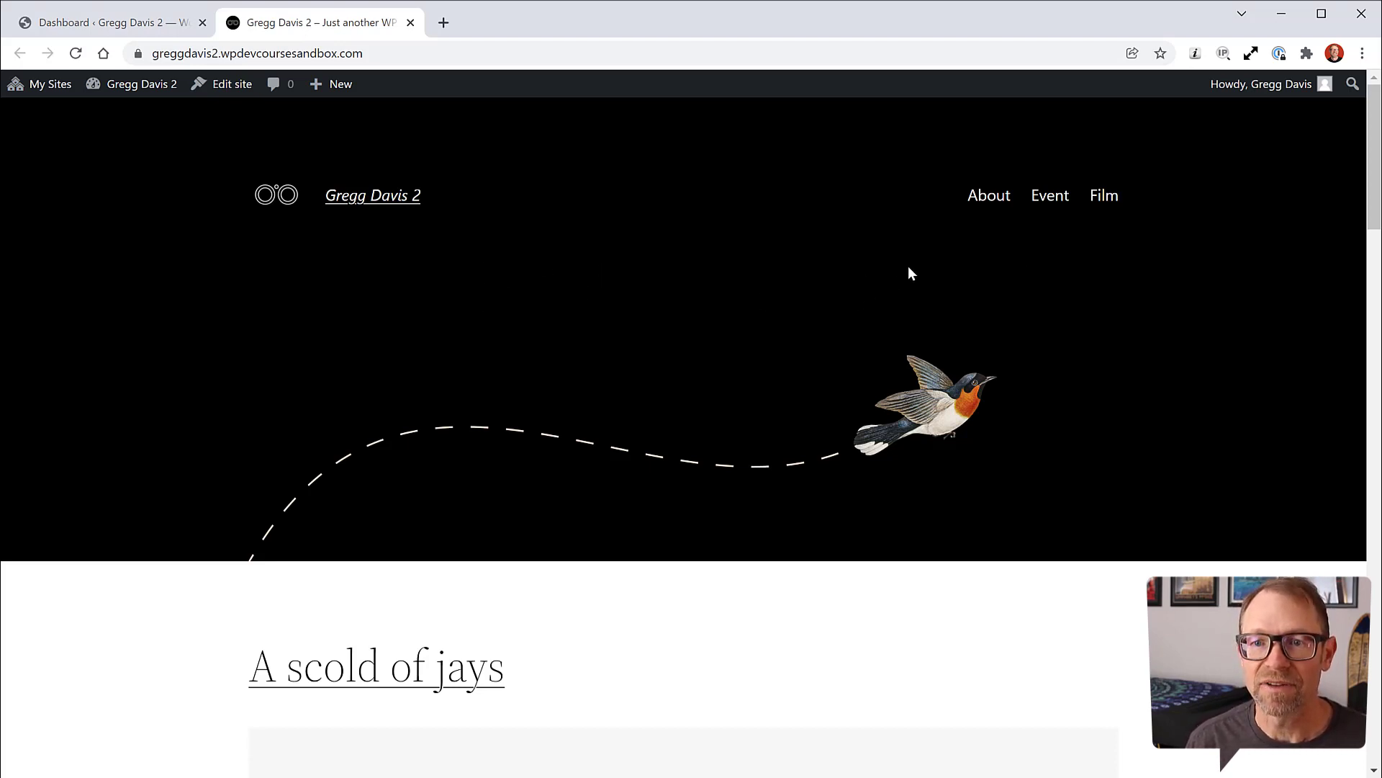
Step: Scroll through the bird-themed posts on the homepage down to the footer
{"action": "scroll", "coordinate": [386, 272], "scroll_direction": "down", "scroll_amount": 1}
{"action": "scroll", "coordinate": [564, 292], "scroll_direction": "up", "scroll_amount": 1}
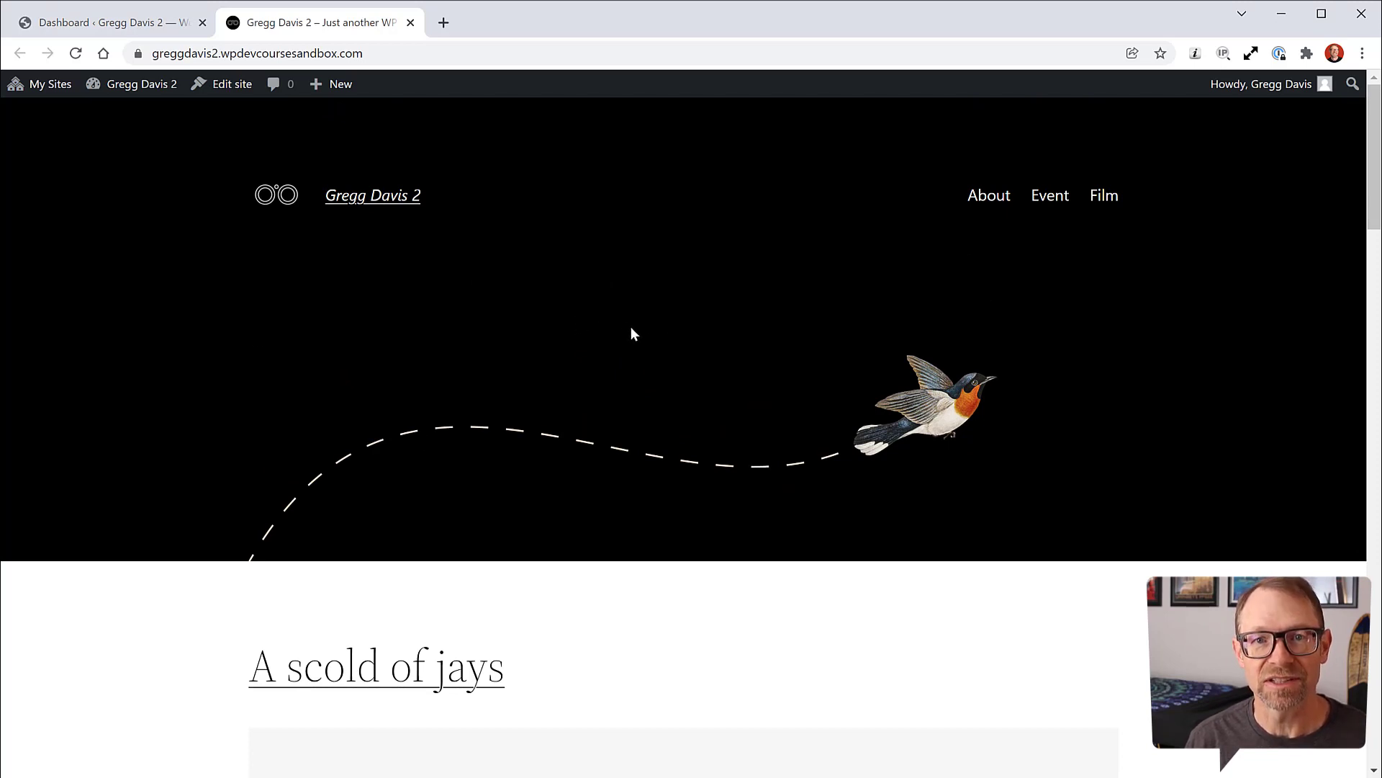
{"action": "scroll", "coordinate": [628, 330], "scroll_direction": "down", "scroll_amount": 2}
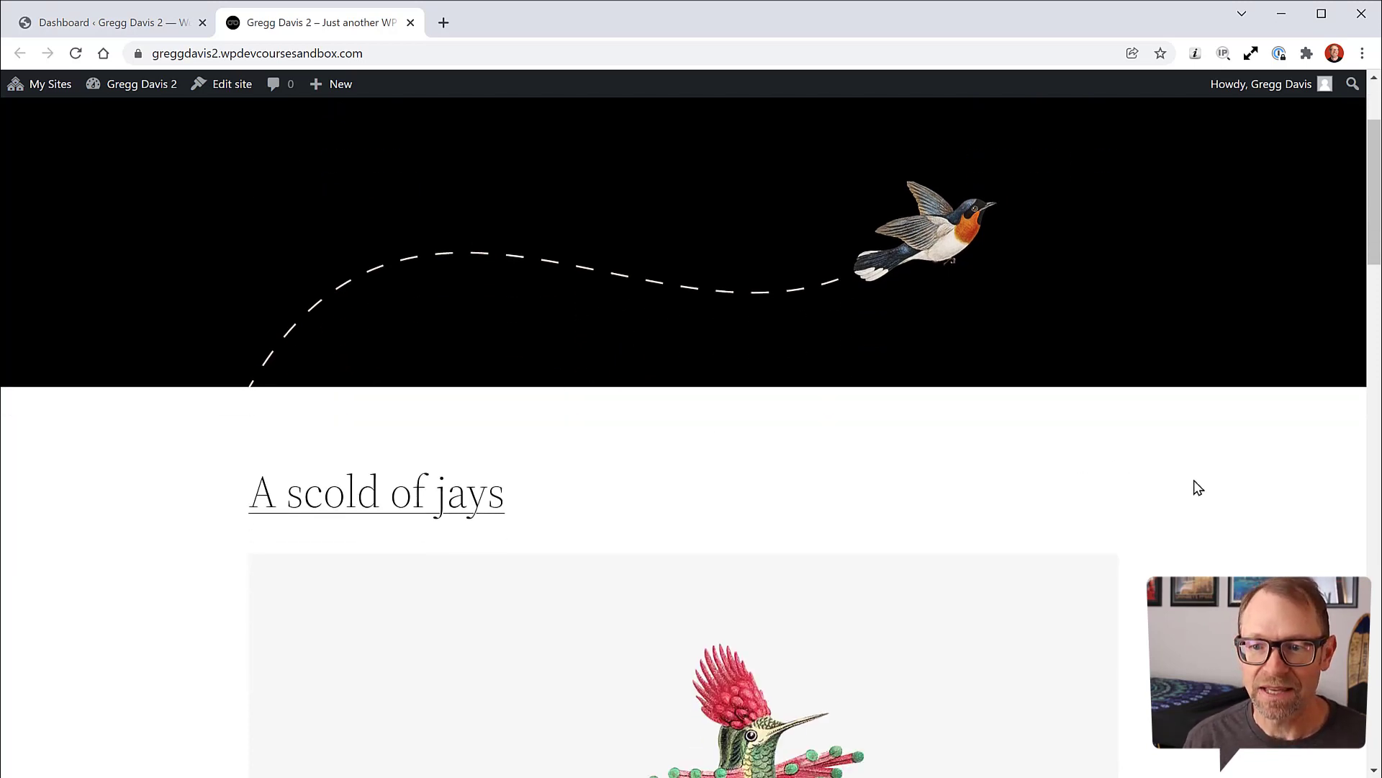
{"action": "scroll", "coordinate": [1219, 475], "scroll_direction": "down", "scroll_amount": 5}
{"action": "scroll", "coordinate": [1222, 478], "scroll_direction": "down", "scroll_amount": 12}
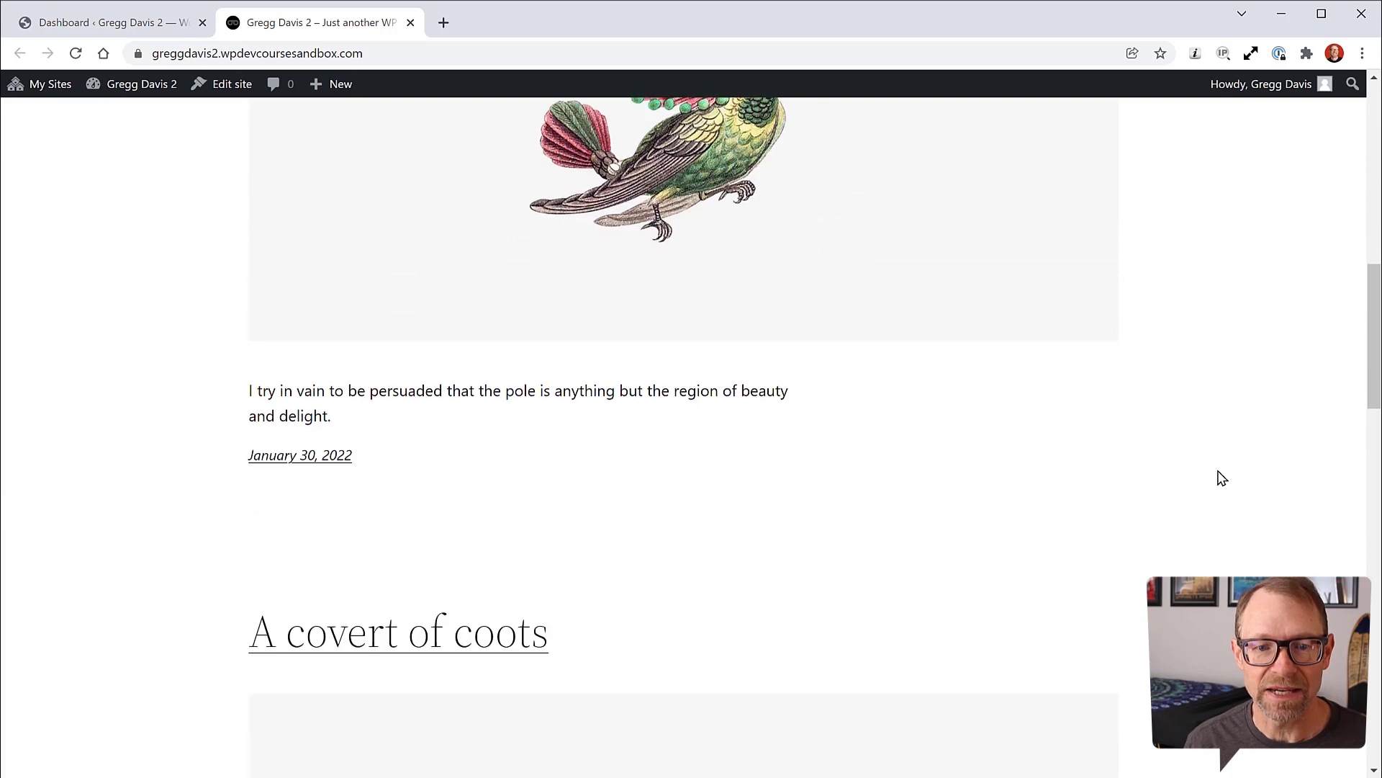
{"action": "scroll", "coordinate": [1221, 479], "scroll_direction": "down", "scroll_amount": 6}
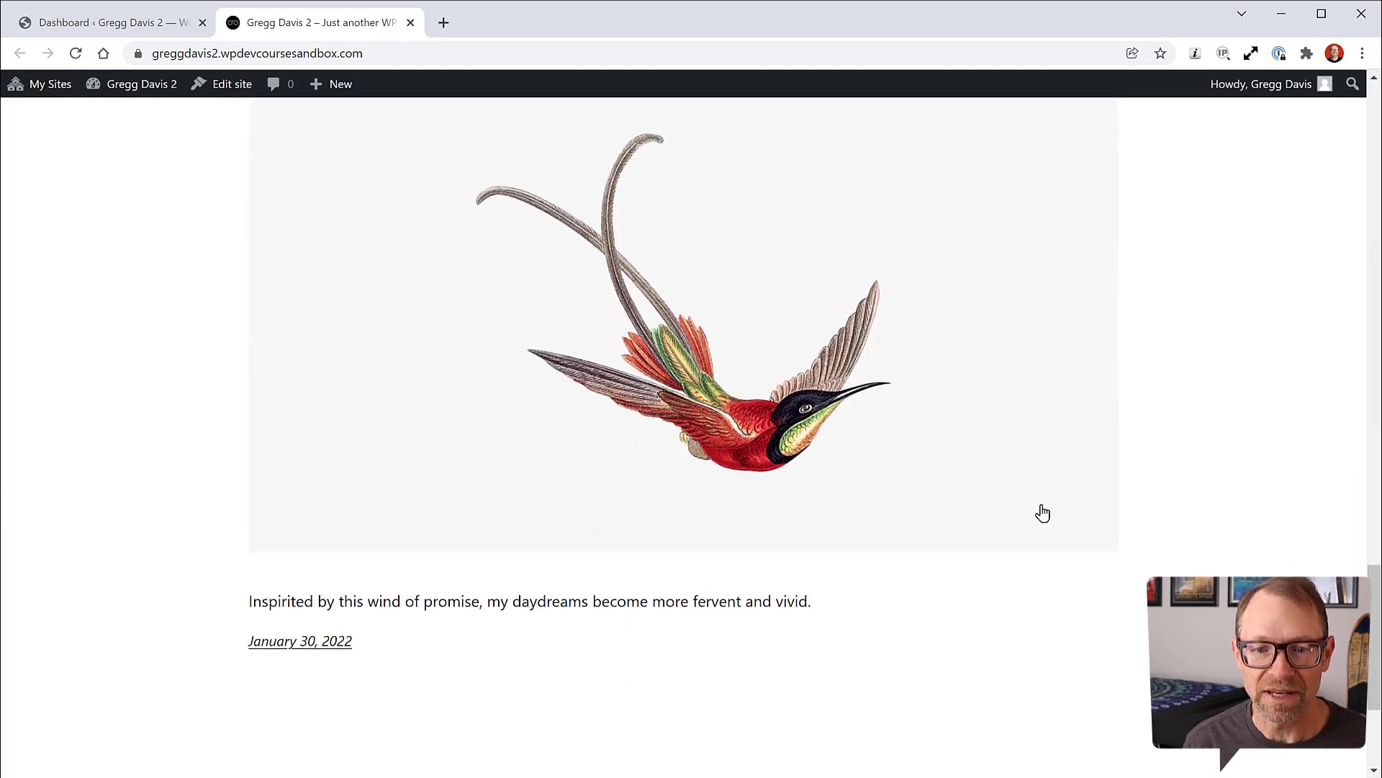
{"action": "scroll", "coordinate": [1179, 427], "scroll_direction": "down", "scroll_amount": 1}
{"action": "scroll", "coordinate": [1184, 428], "scroll_direction": "up", "scroll_amount": 3}
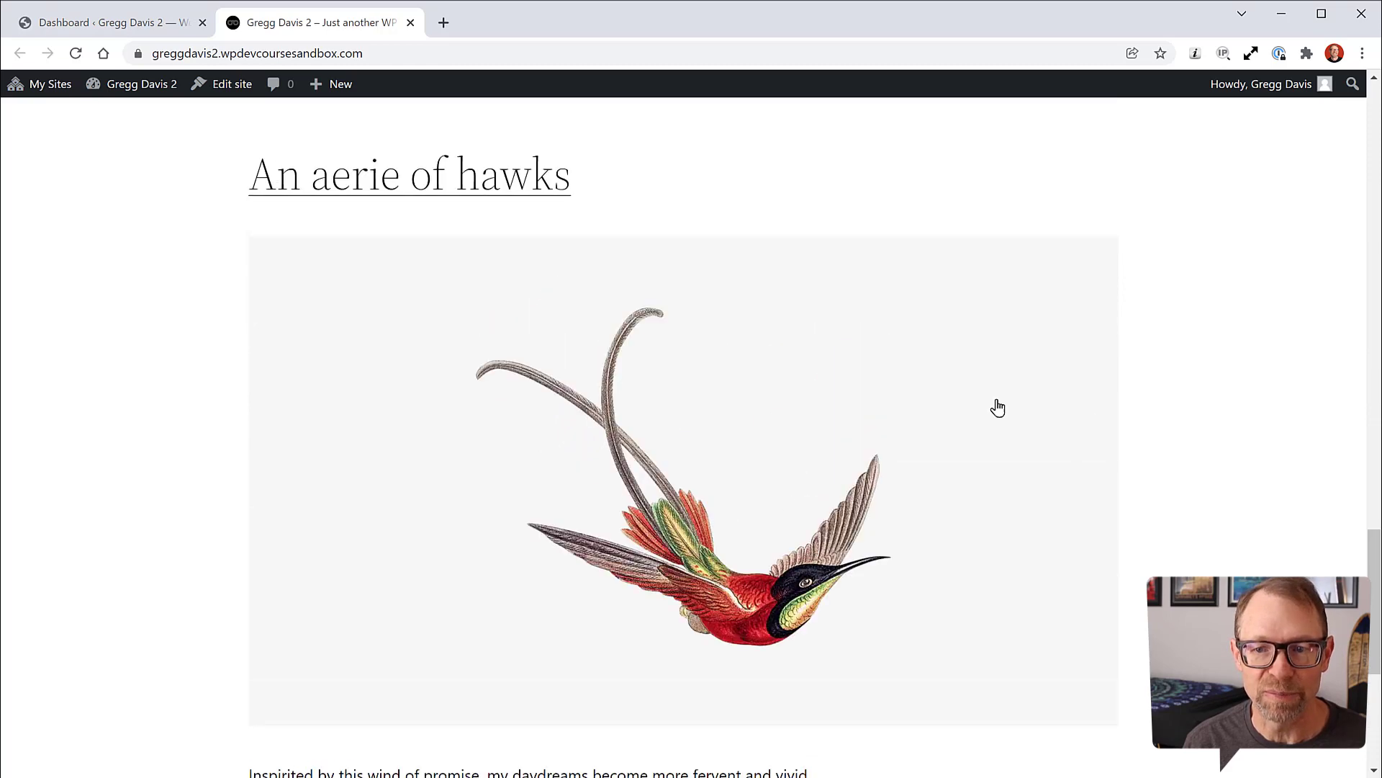
{"action": "scroll", "coordinate": [987, 447], "scroll_direction": "down", "scroll_amount": 2}
{"action": "scroll", "coordinate": [712, 413], "scroll_direction": "up", "scroll_amount": 2}
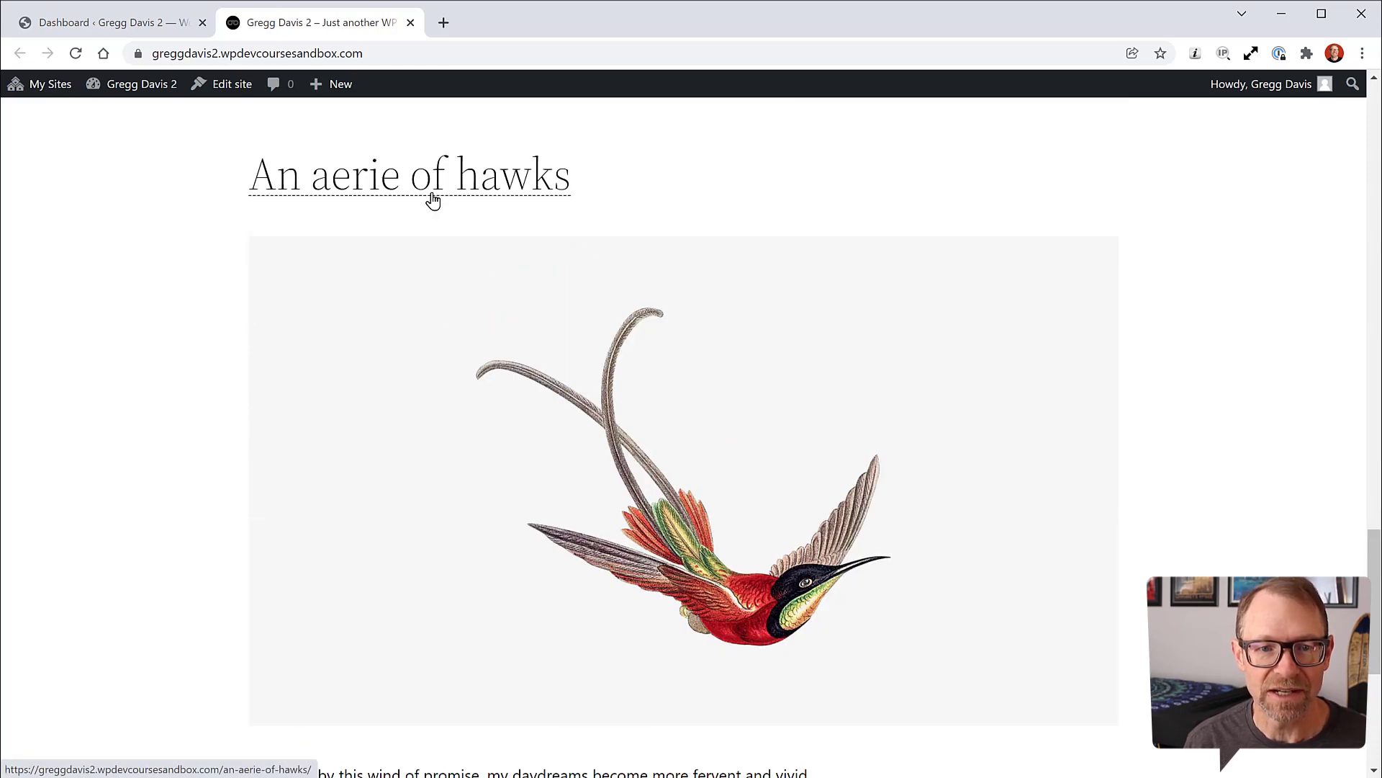
{"action": "scroll", "coordinate": [1224, 400], "scroll_direction": "down", "scroll_amount": 2}
{"action": "scroll", "coordinate": [1237, 404], "scroll_direction": "down", "scroll_amount": 3}
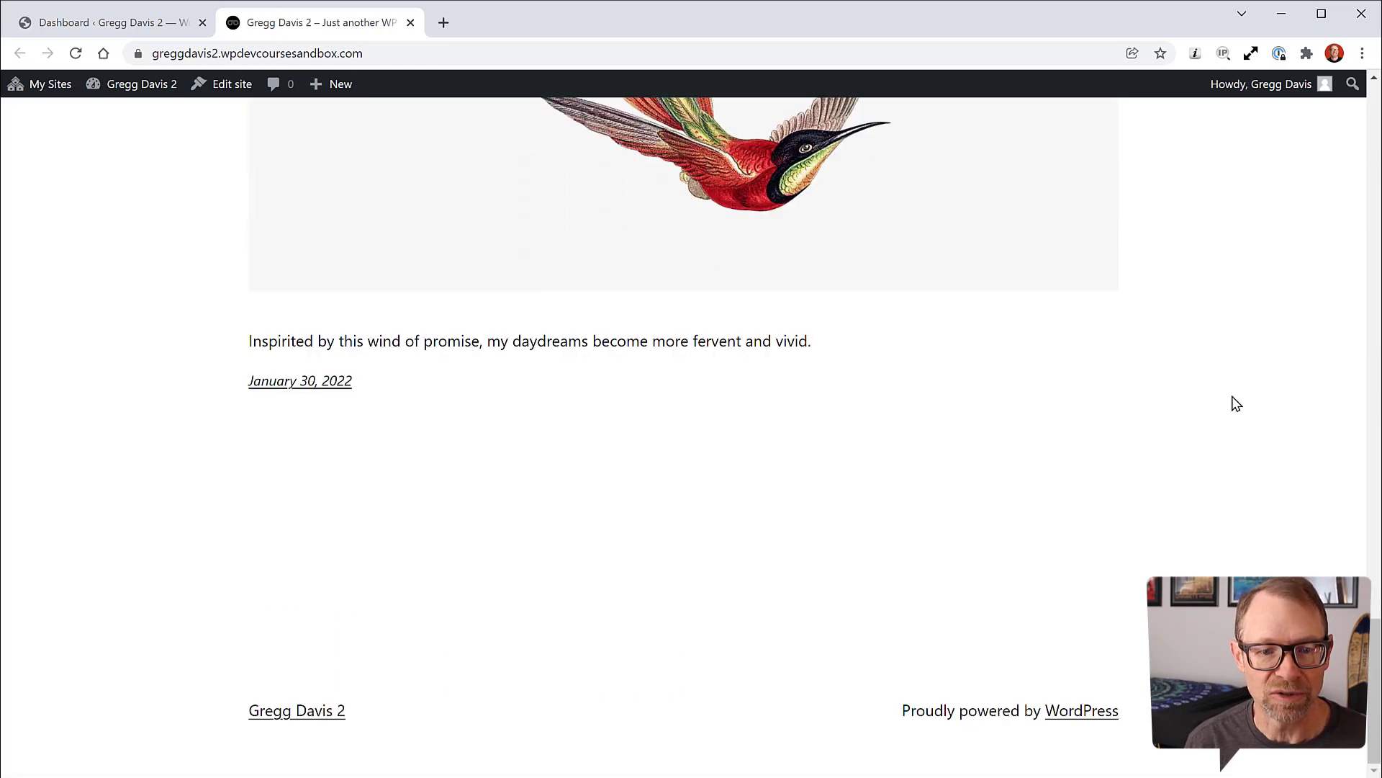
{"action": "scroll", "coordinate": [1229, 517], "scroll_direction": "up", "scroll_amount": 20}
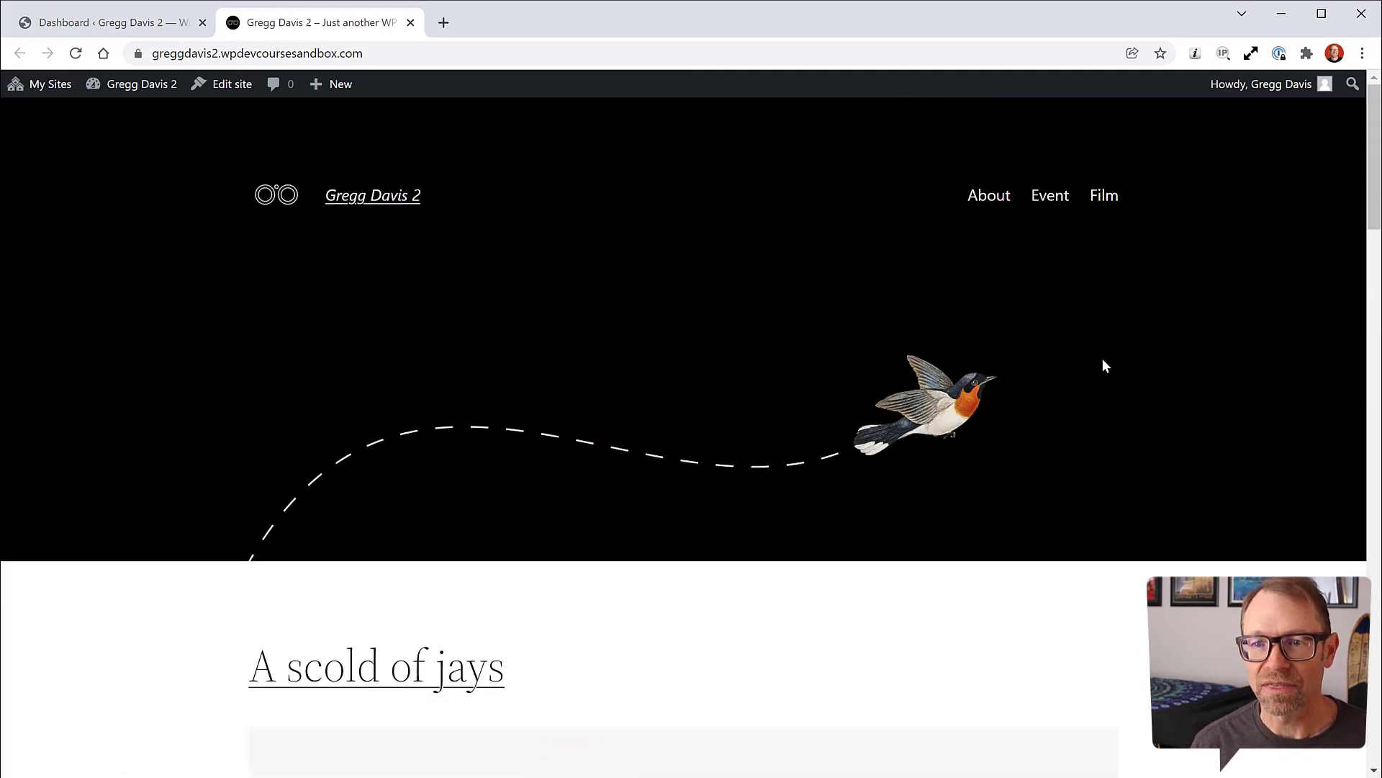
{"action": "left_click", "coordinate": [983, 195]}
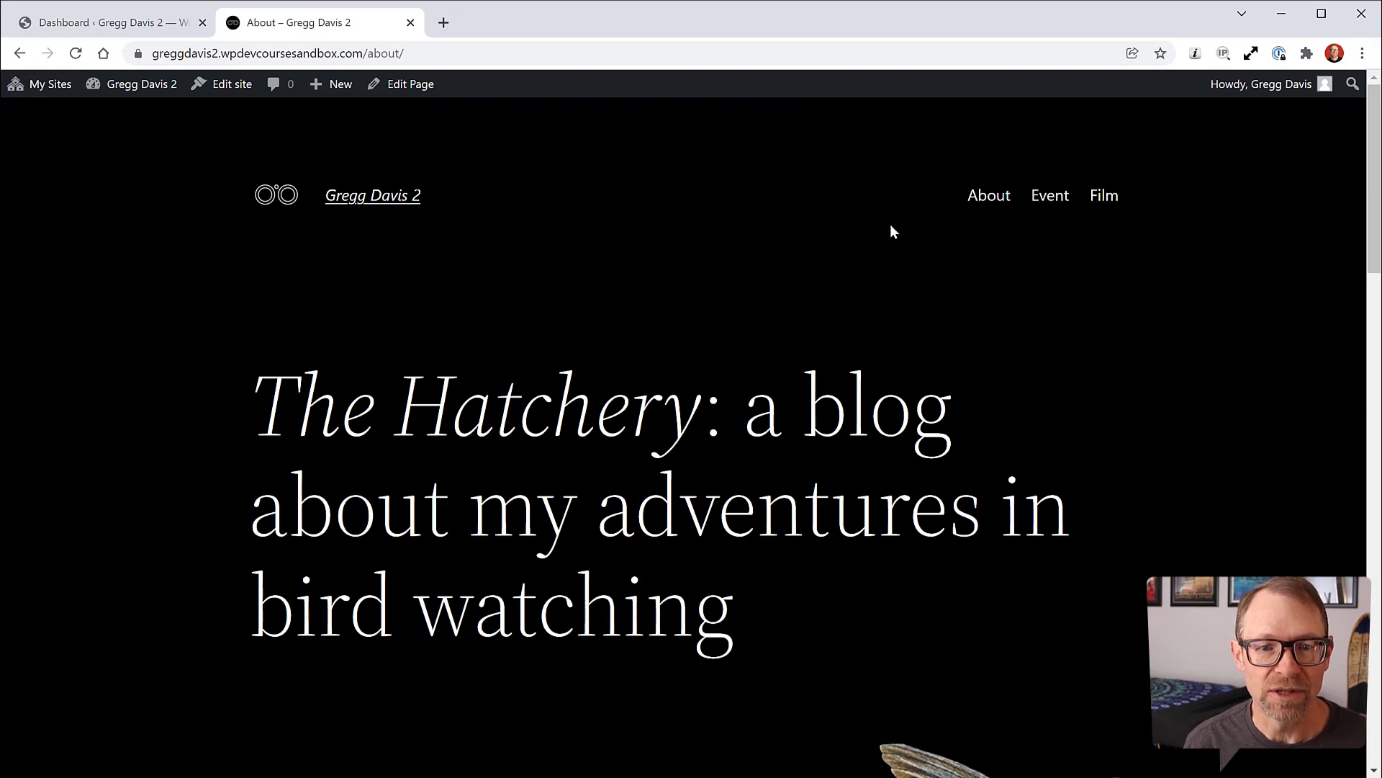
{"action": "scroll", "coordinate": [1177, 355], "scroll_direction": "down", "scroll_amount": 4}
{"action": "scroll", "coordinate": [1178, 354], "scroll_direction": "down", "scroll_amount": 3}
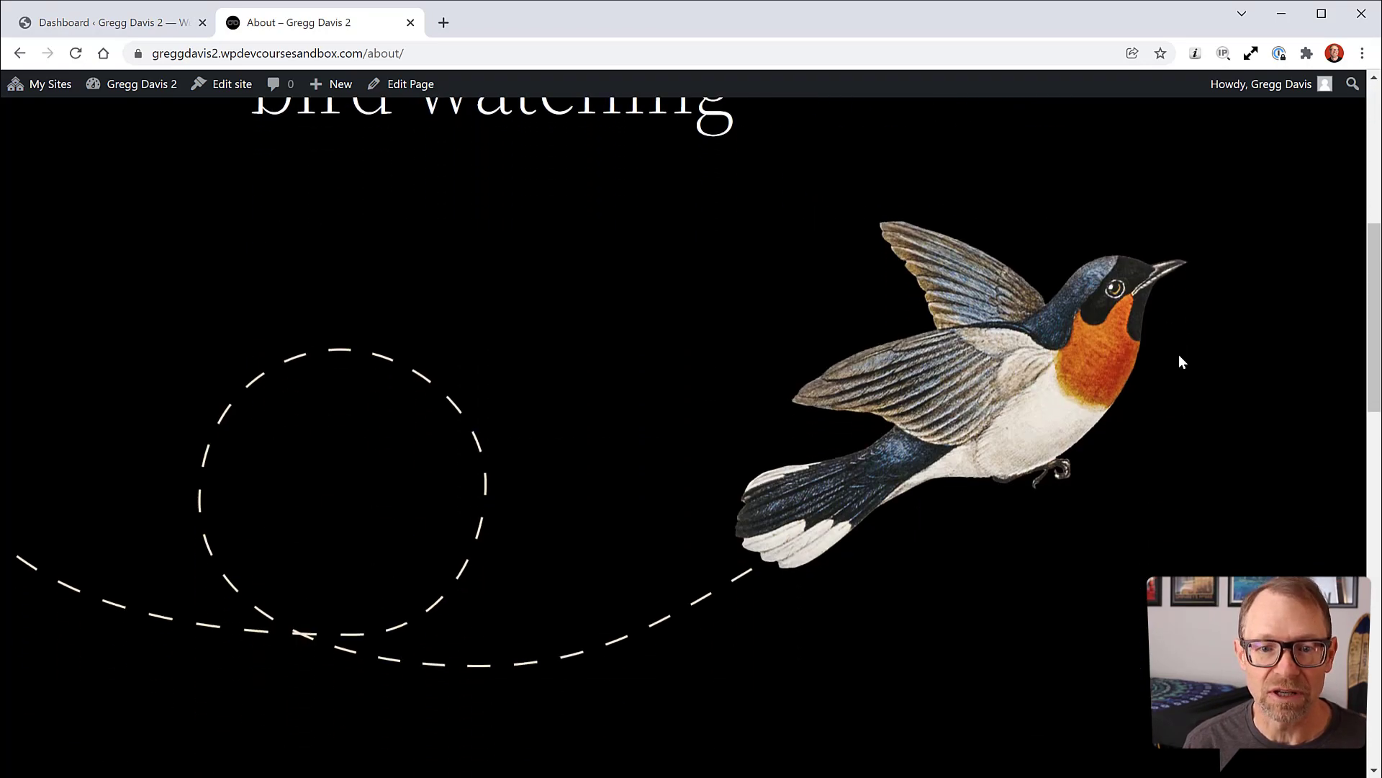
{"action": "scroll", "coordinate": [1180, 358], "scroll_direction": "up", "scroll_amount": 4}
{"action": "scroll", "coordinate": [1154, 306], "scroll_direction": "down", "scroll_amount": 14}
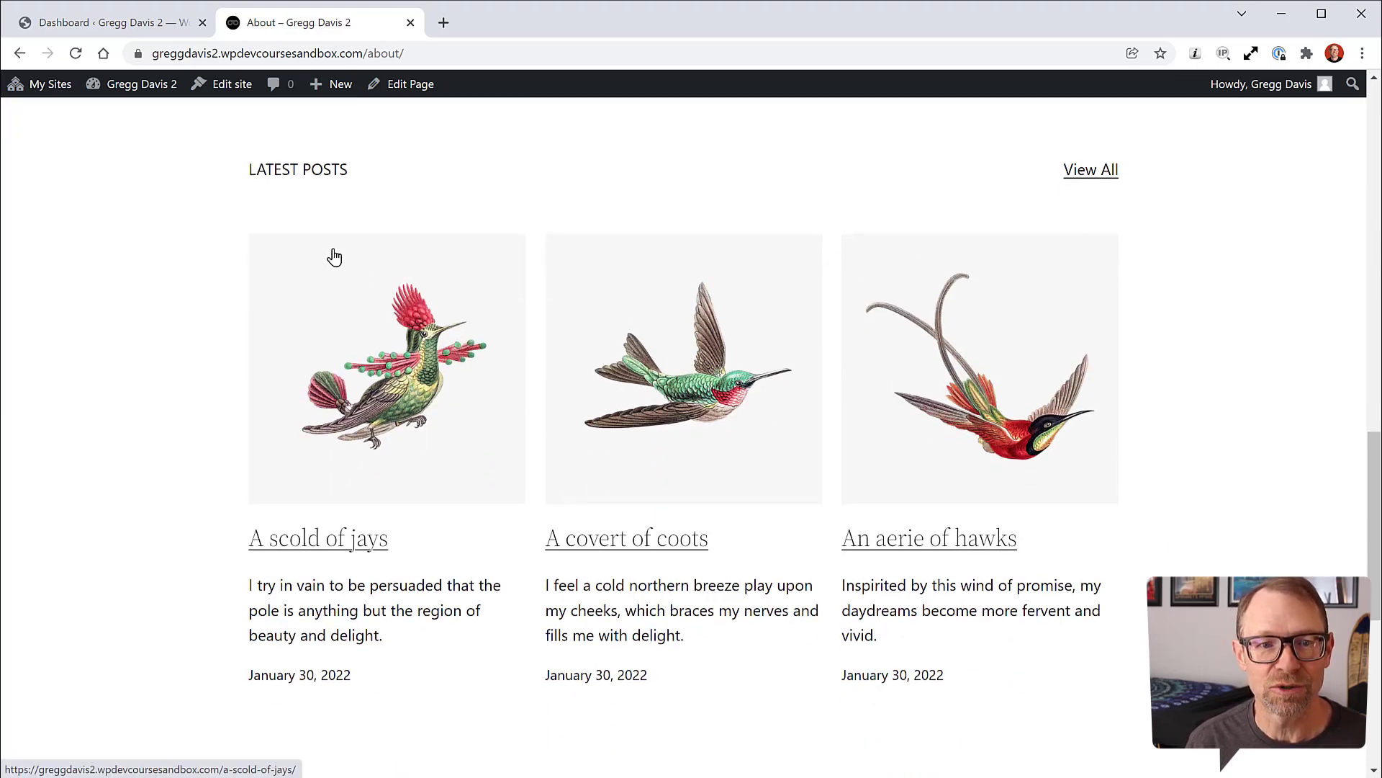
{"action": "scroll", "coordinate": [1217, 396], "scroll_direction": "down", "scroll_amount": 5}
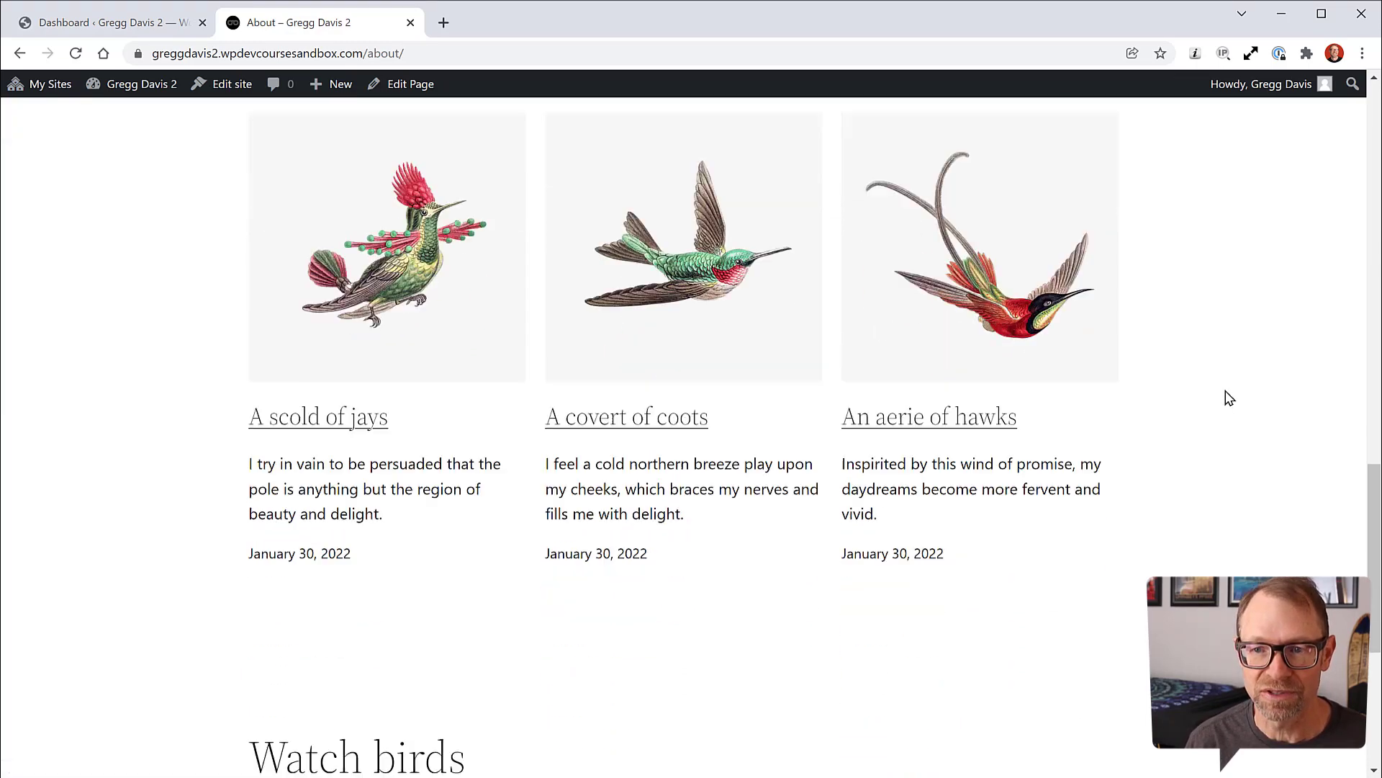
{"action": "scroll", "coordinate": [1214, 367], "scroll_direction": "up", "scroll_amount": 8}
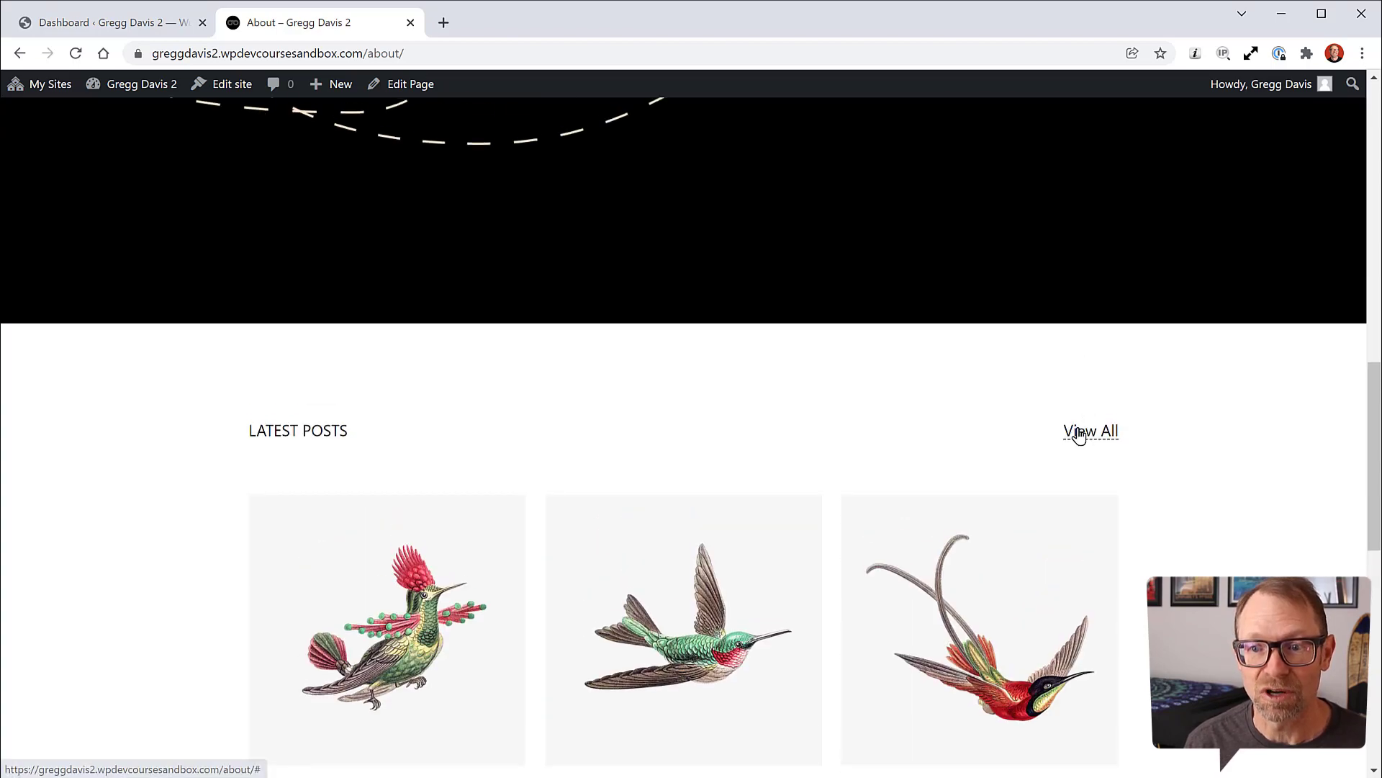
{"action": "scroll", "coordinate": [1233, 418], "scroll_direction": "down", "scroll_amount": 9}
{"action": "scroll", "coordinate": [1237, 420], "scroll_direction": "down", "scroll_amount": 2}
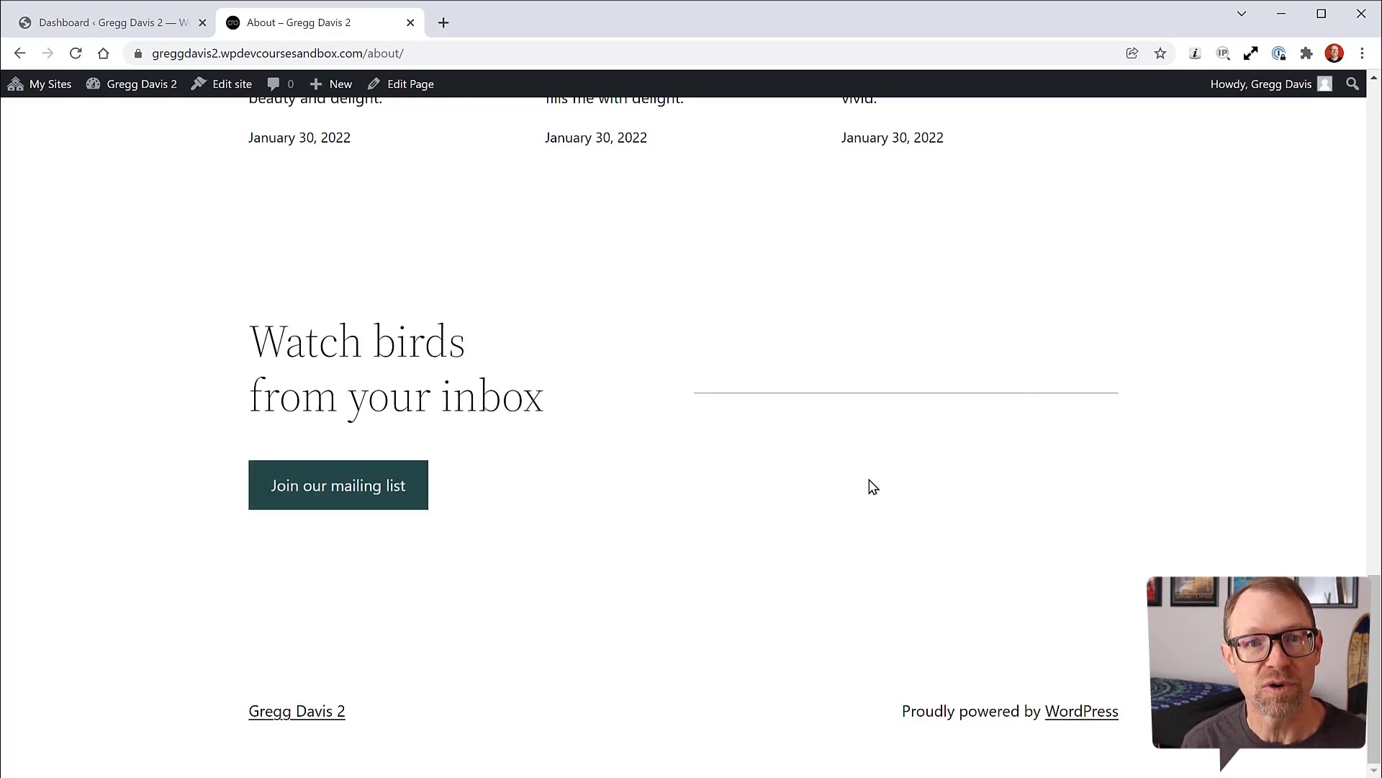
{"action": "scroll", "coordinate": [1188, 559], "scroll_direction": "up", "scroll_amount": 15}
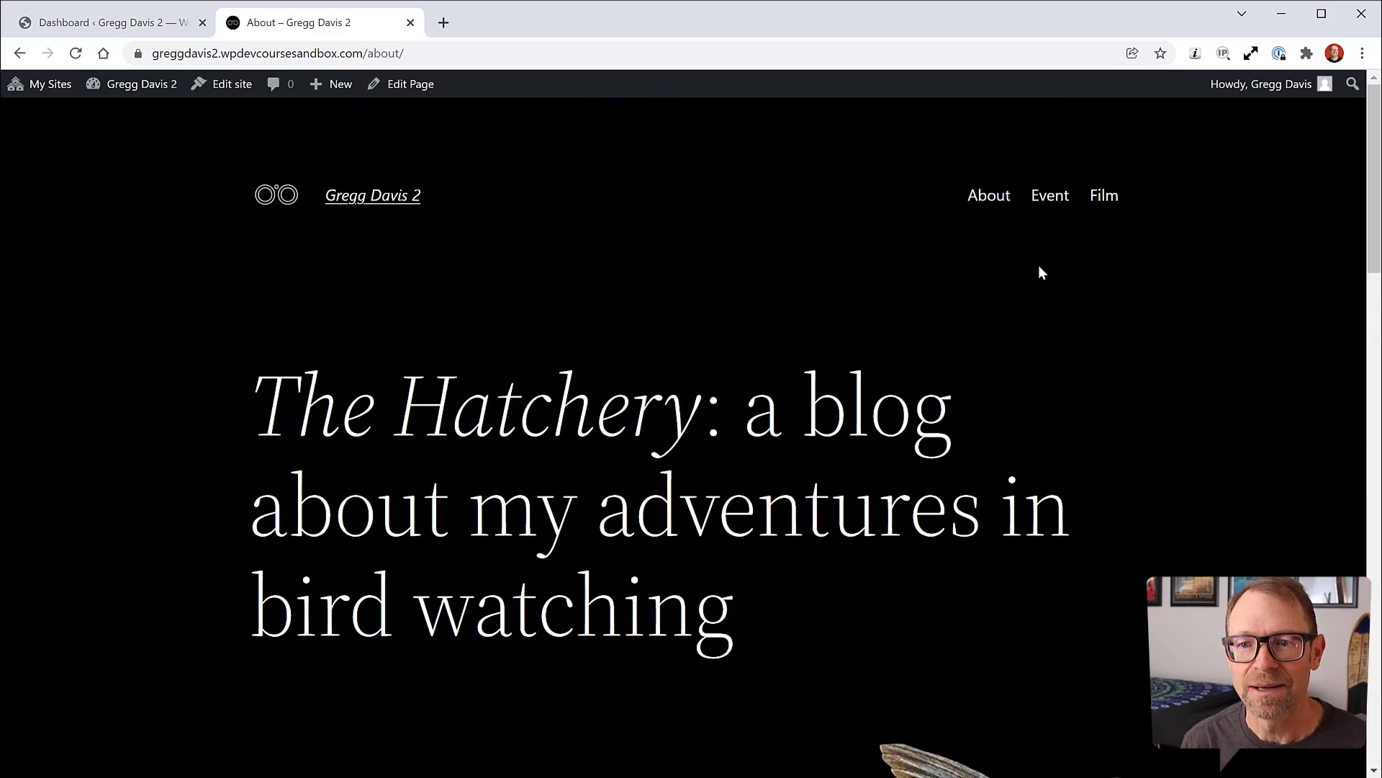
{"action": "left_click", "coordinate": [1050, 196]}
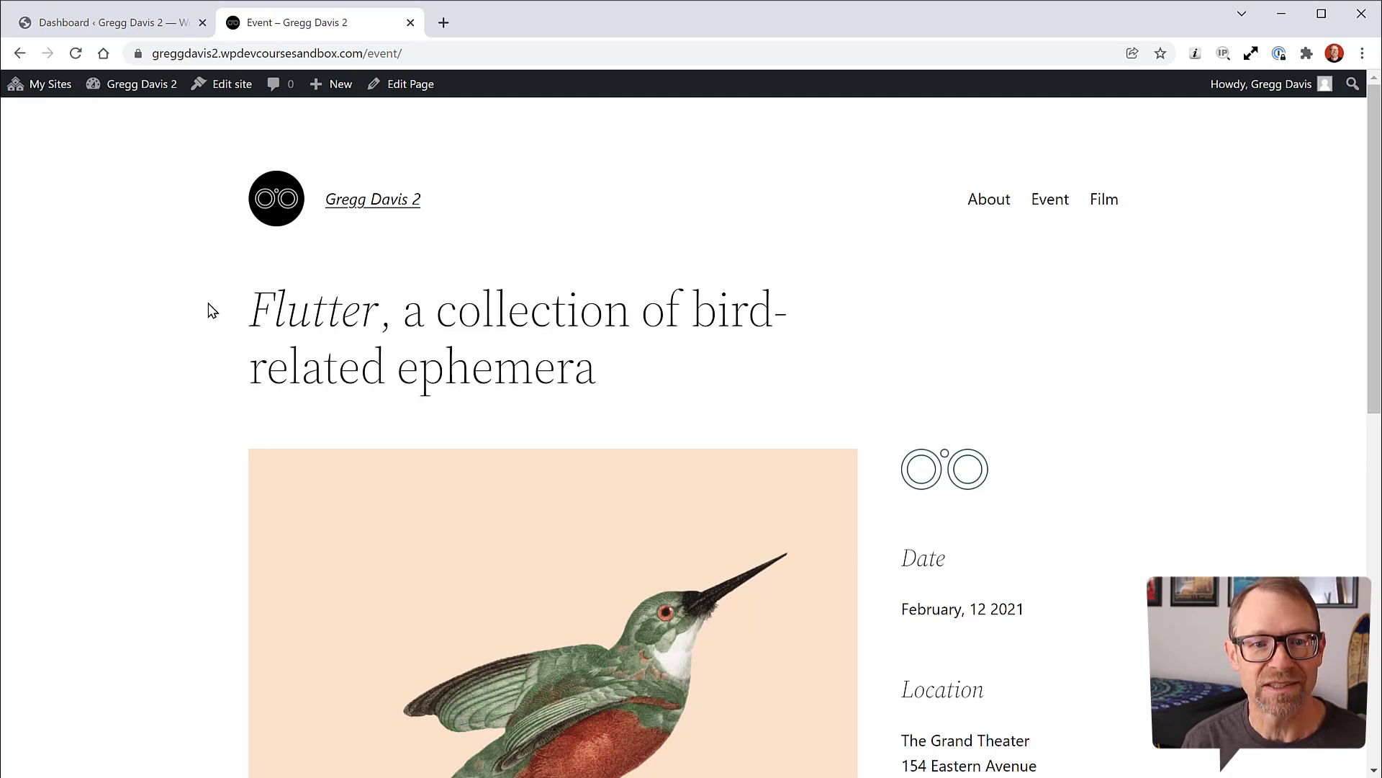
{"action": "scroll", "coordinate": [1117, 416], "scroll_direction": "down", "scroll_amount": 10}
{"action": "scroll", "coordinate": [1121, 419], "scroll_direction": "up", "scroll_amount": 10}
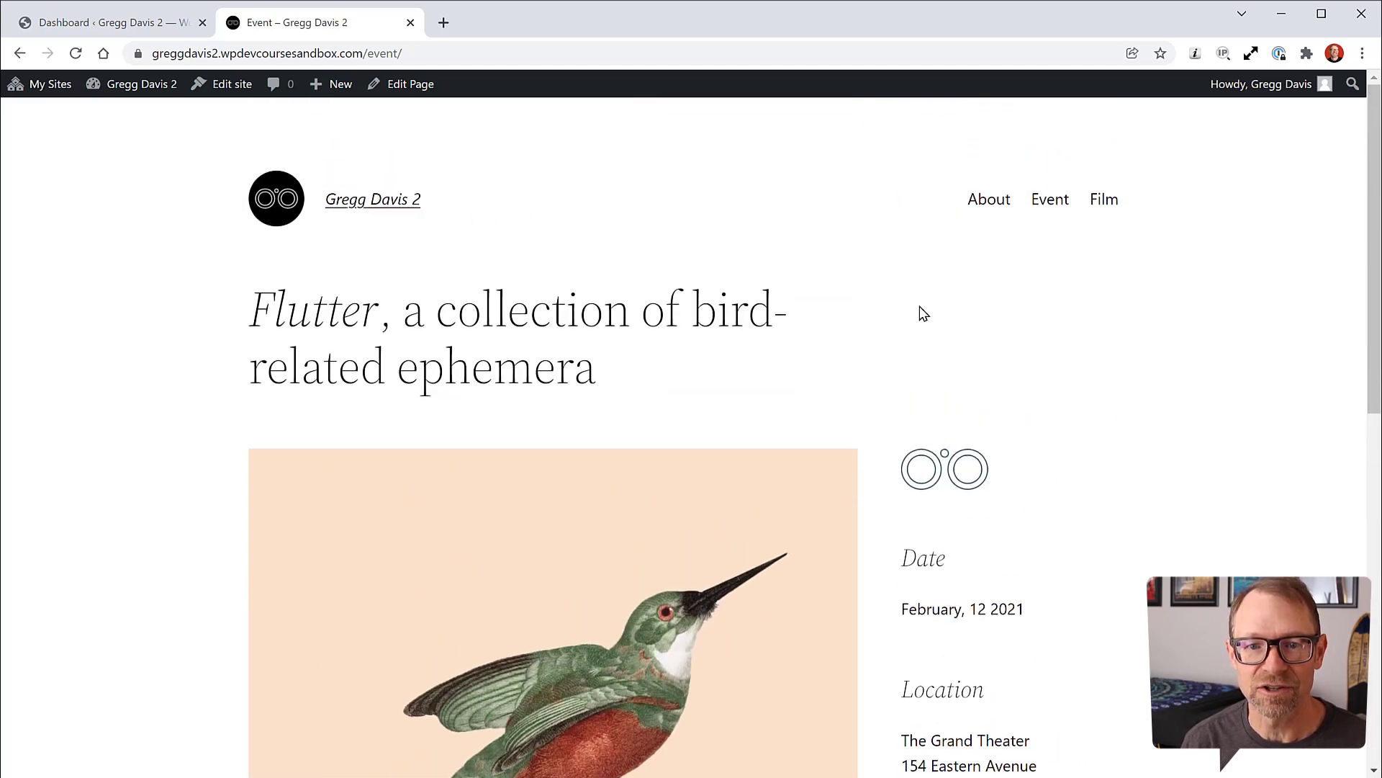
{"action": "left_click", "coordinate": [1107, 206]}
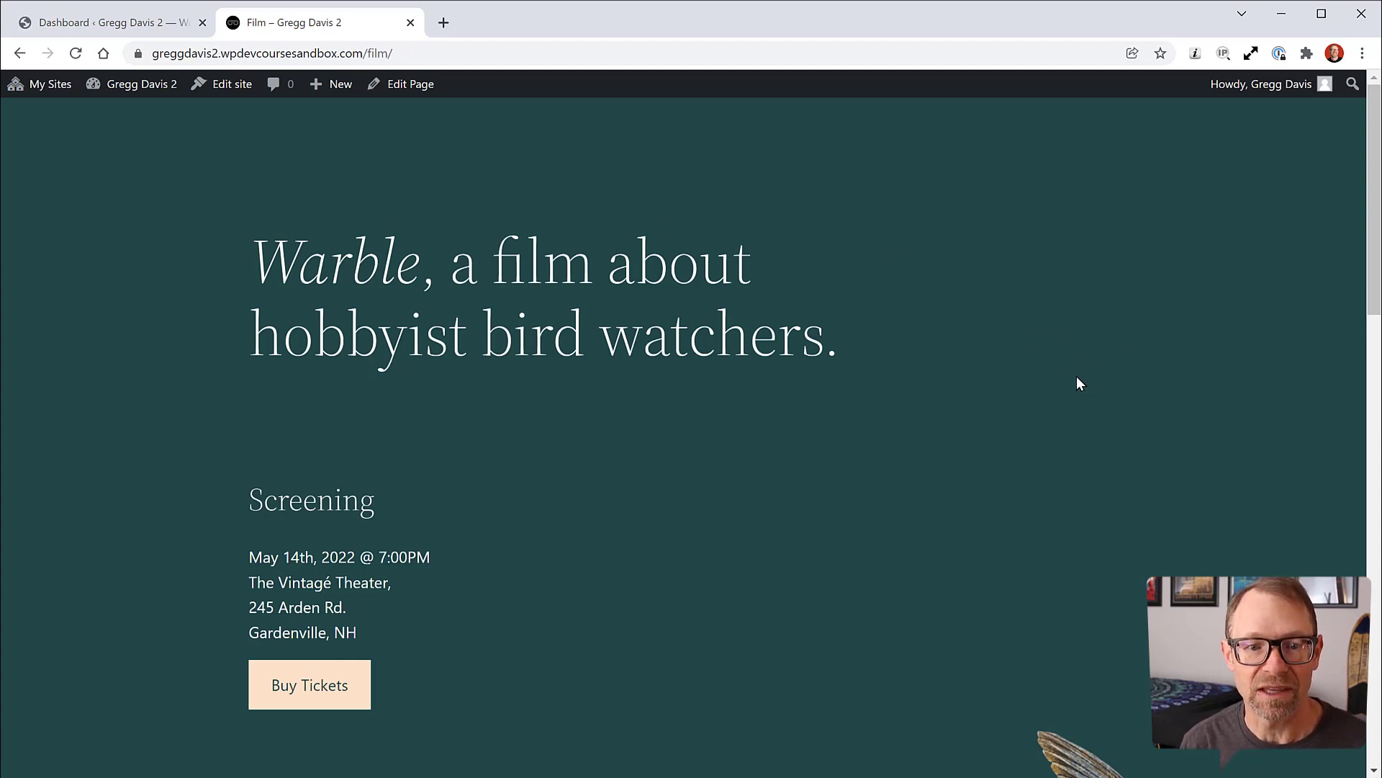
{"action": "scroll", "coordinate": [1061, 378], "scroll_direction": "down", "scroll_amount": 13}
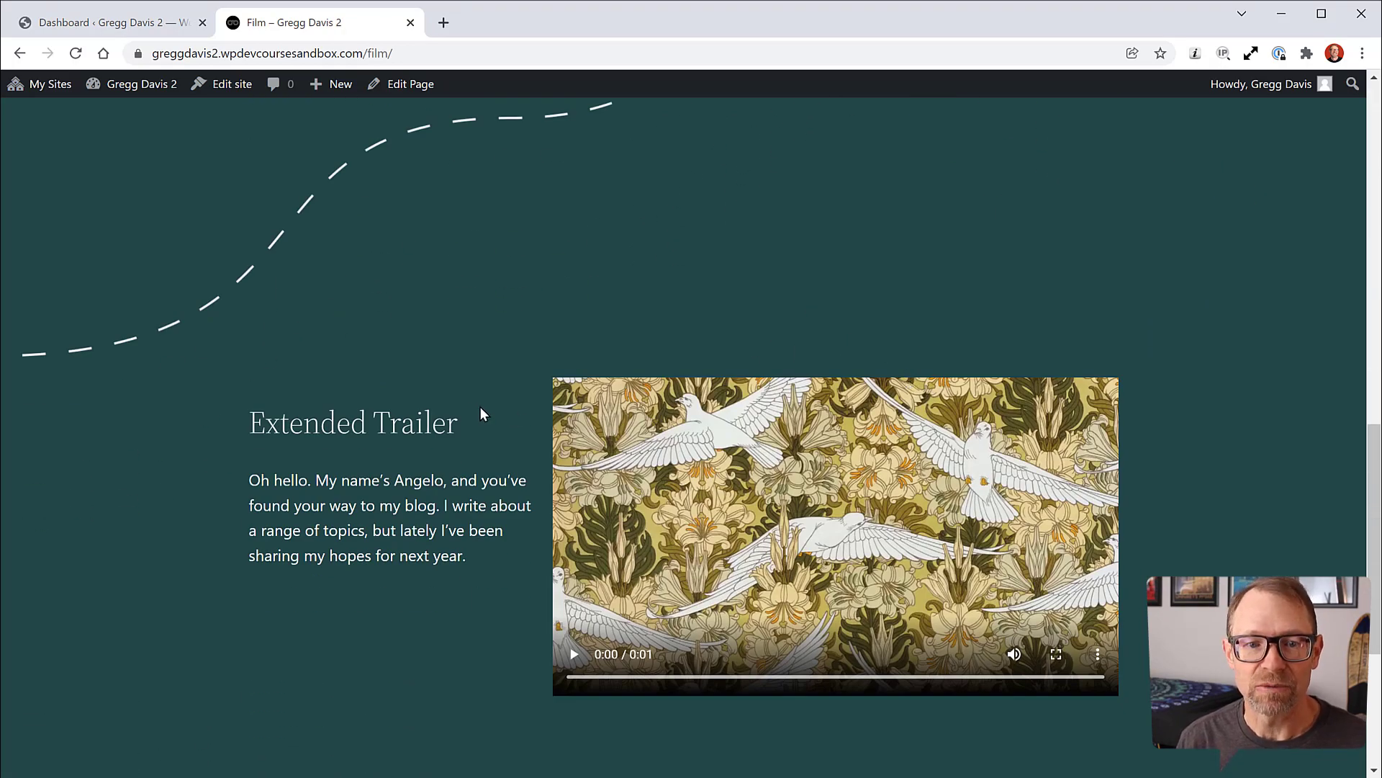
{"action": "scroll", "coordinate": [124, 488], "scroll_direction": "down", "scroll_amount": 5}
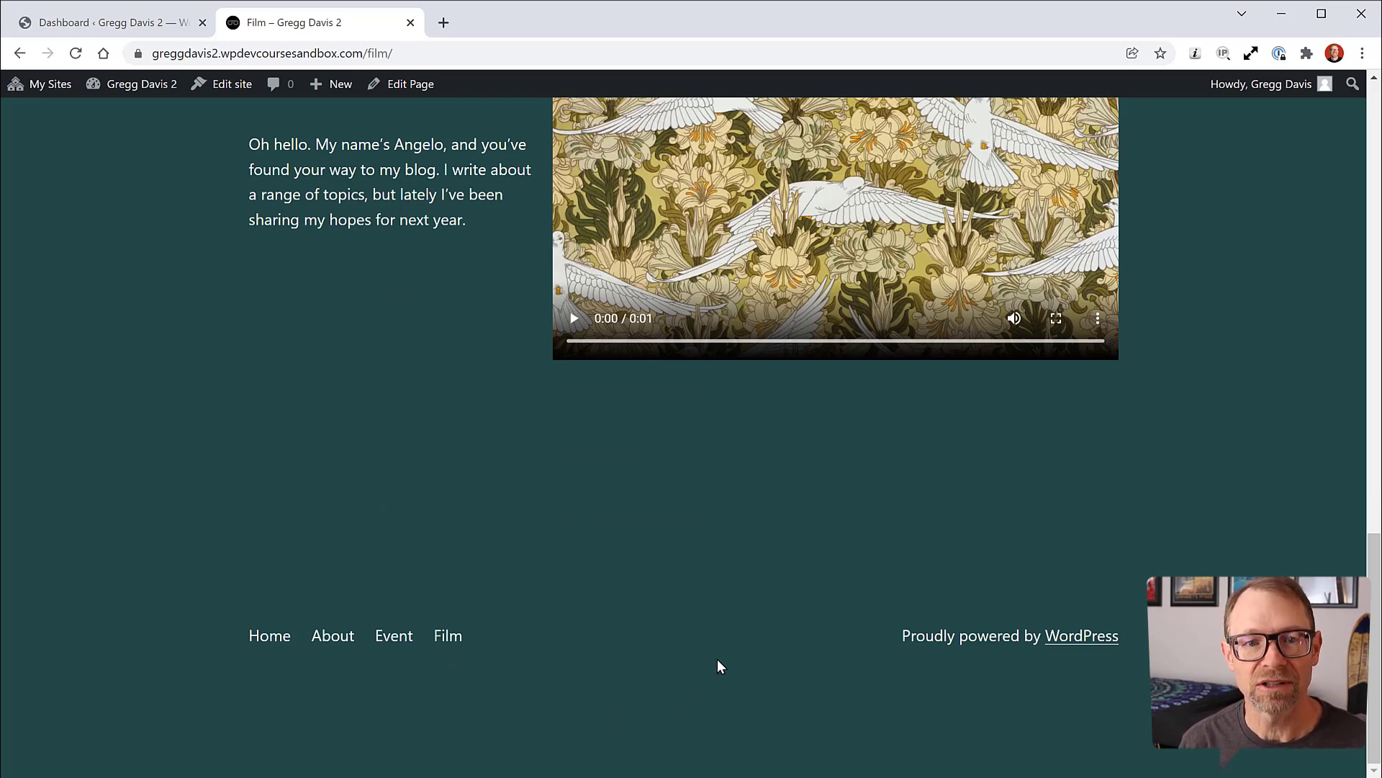
{"action": "left_click", "coordinate": [274, 640]}
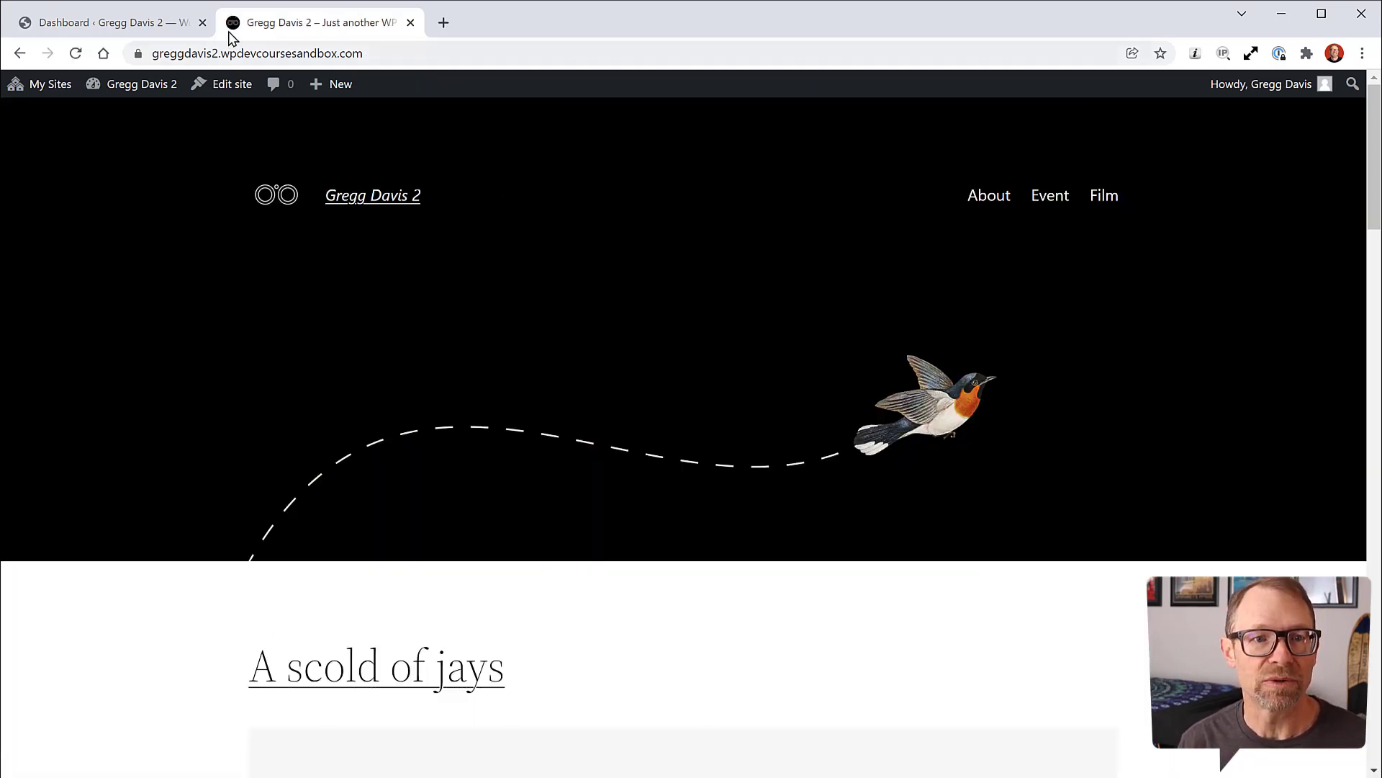
Step: Open the Site Editor from the dashboard and browse its Templates and Template Parts lists
{"action": "left_click", "coordinate": [170, 29]}
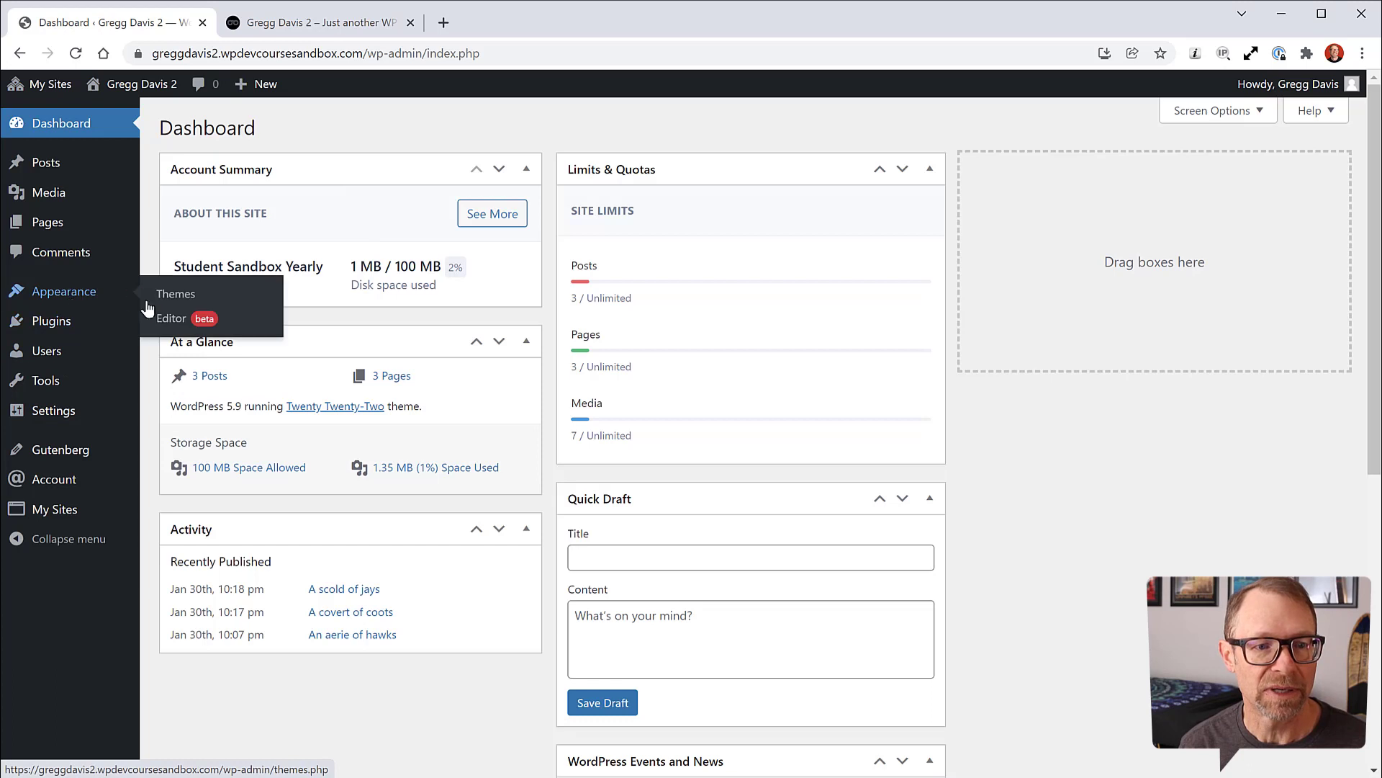
{"action": "left_click", "coordinate": [167, 317]}
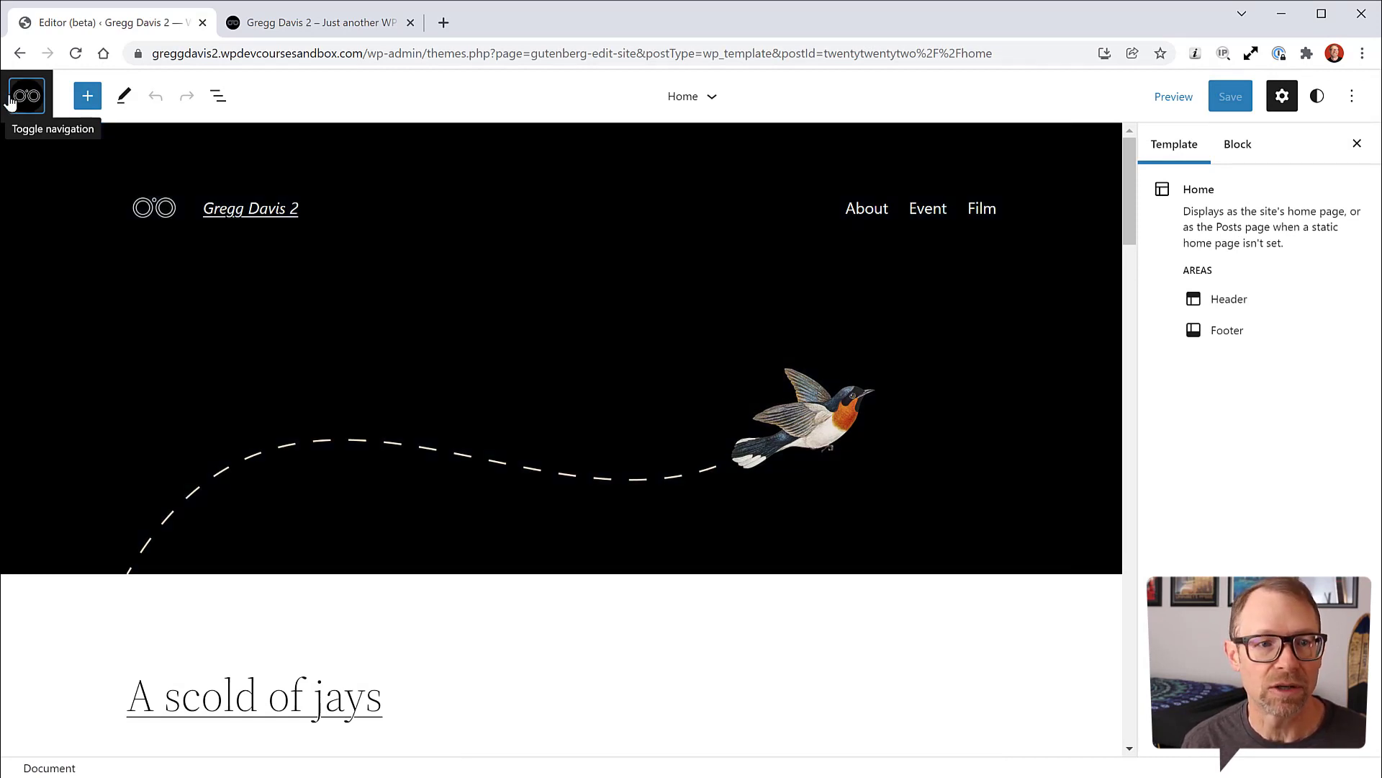
{"action": "left_click", "coordinate": [27, 96]}
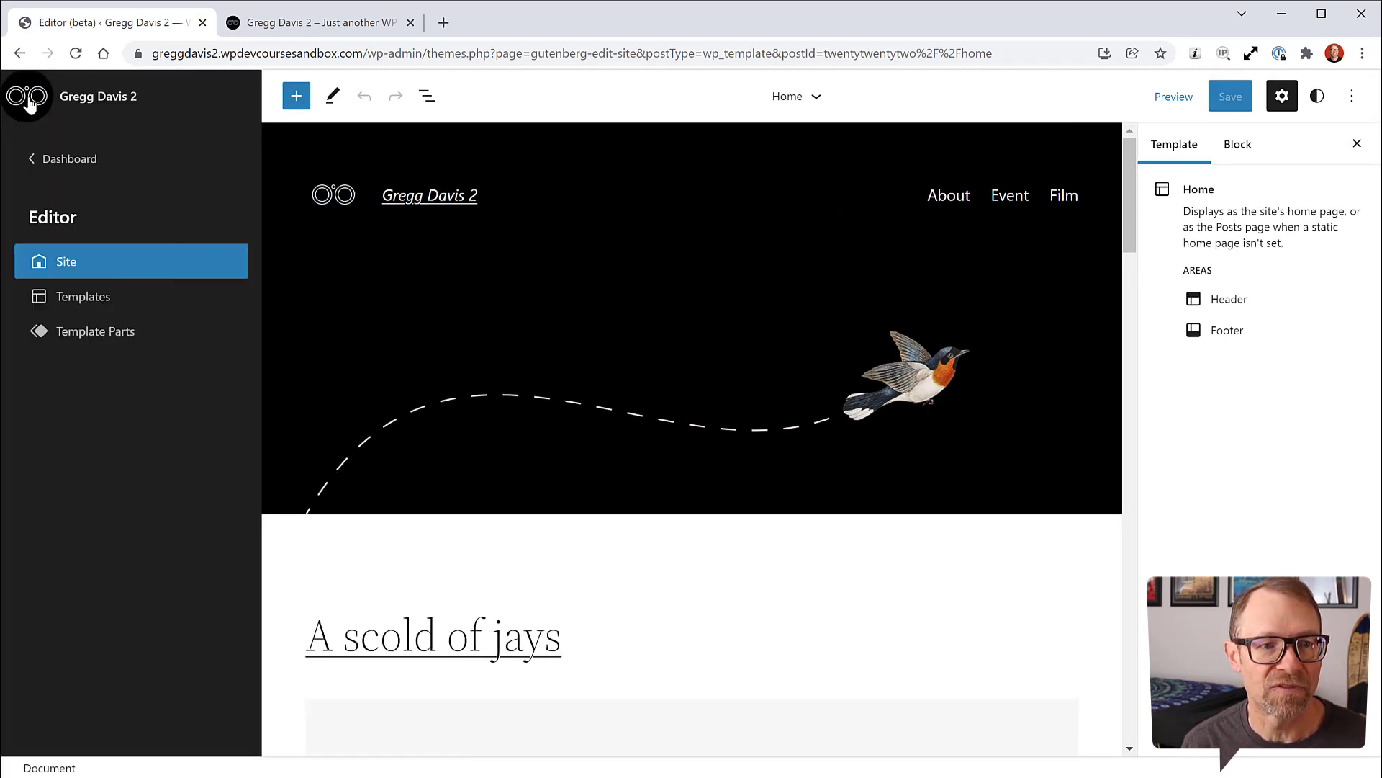
{"action": "left_click", "coordinate": [65, 297]}
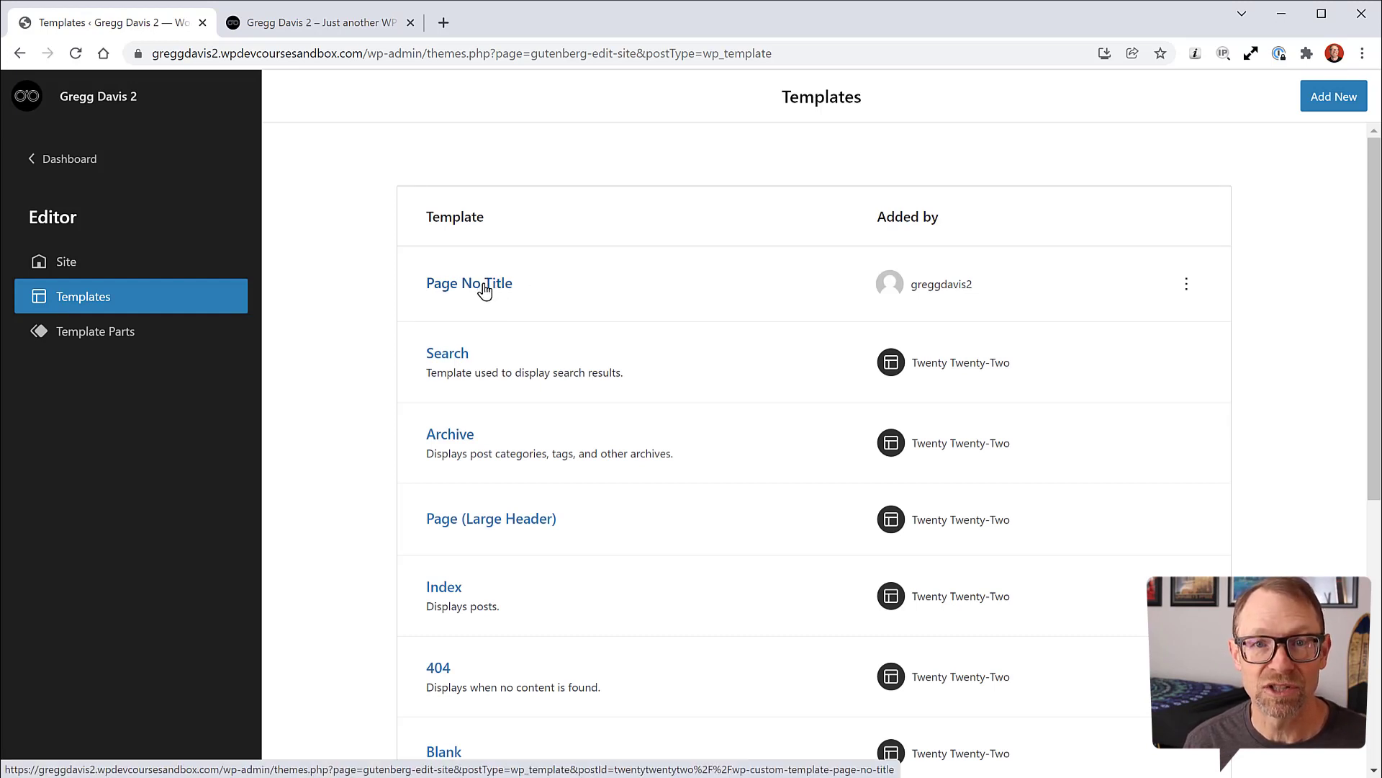
{"action": "scroll", "coordinate": [381, 313], "scroll_direction": "down", "scroll_amount": 4}
{"action": "scroll", "coordinate": [380, 313], "scroll_direction": "down", "scroll_amount": 3}
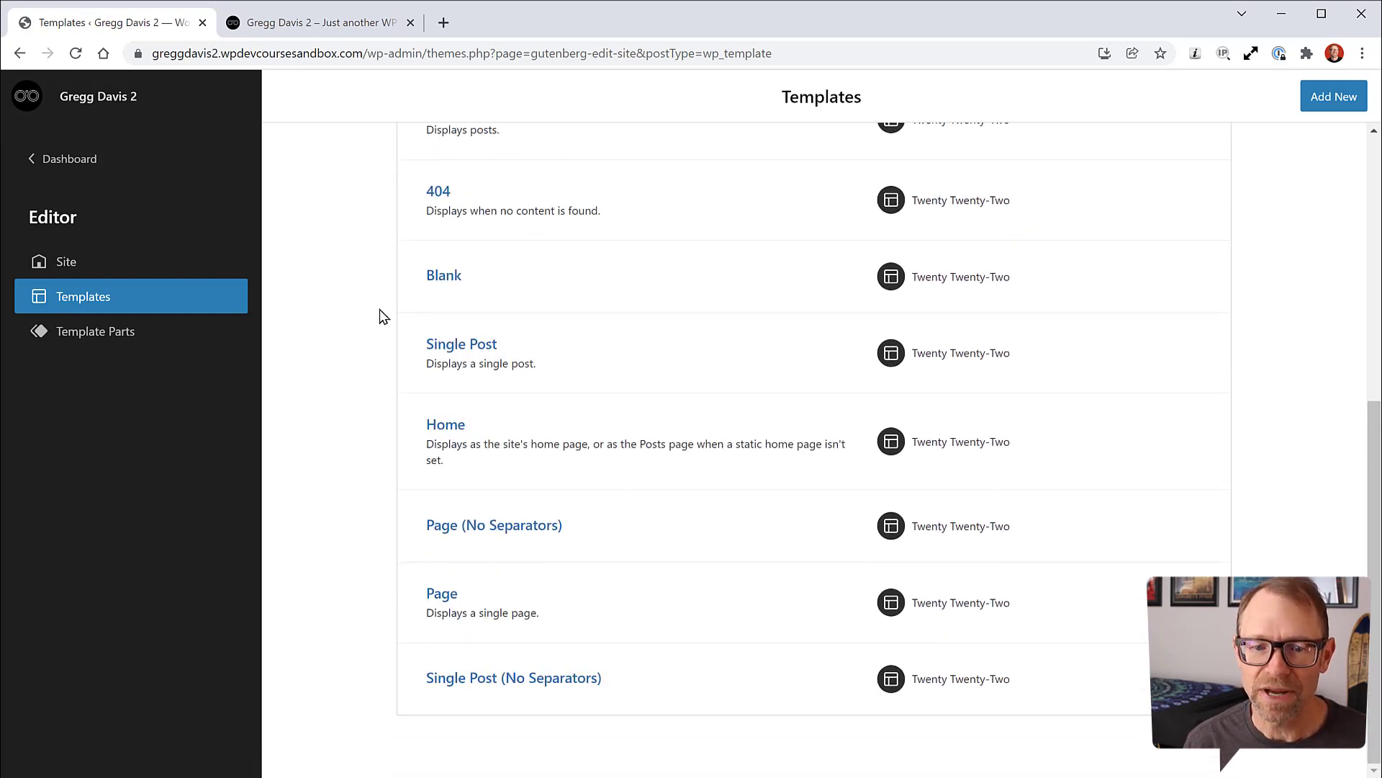
{"action": "scroll", "coordinate": [591, 337], "scroll_direction": "up", "scroll_amount": 7}
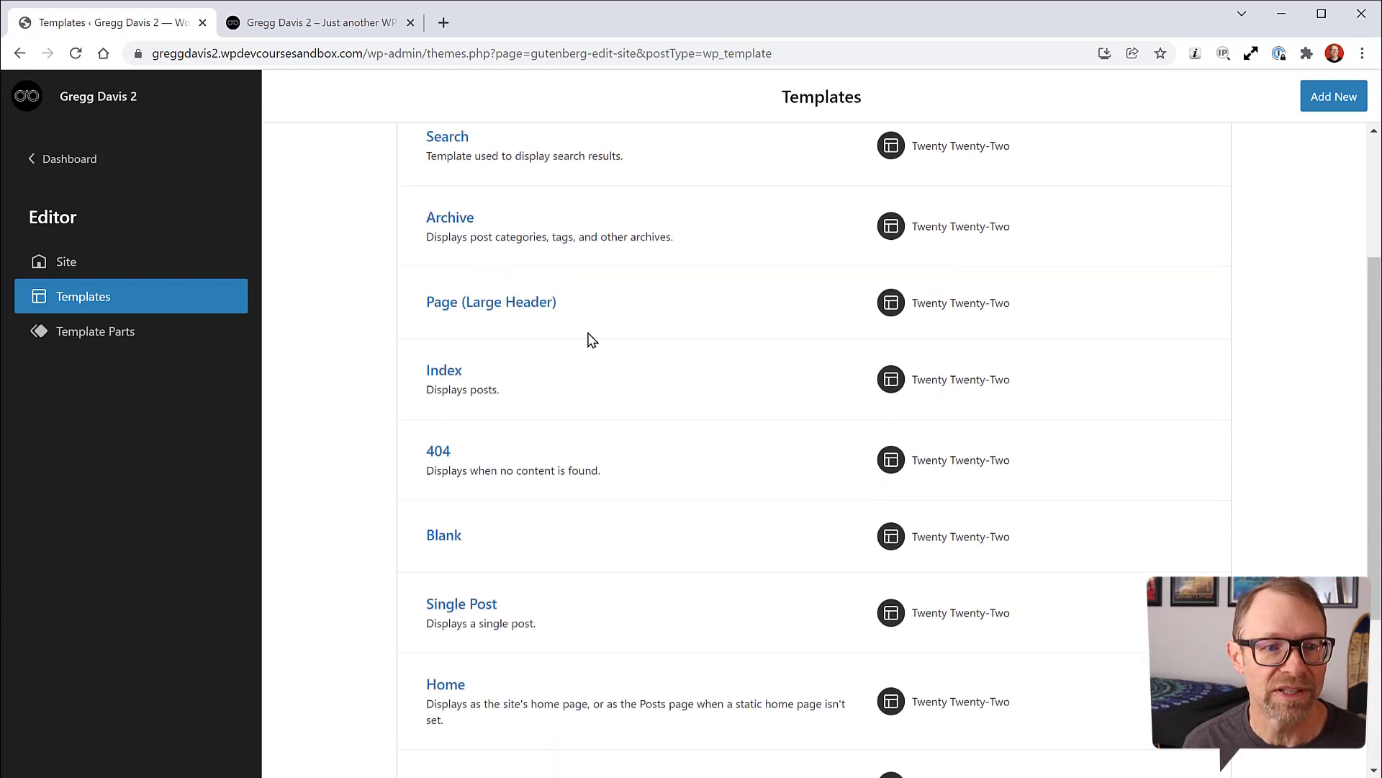
{"action": "left_click", "coordinate": [119, 336]}
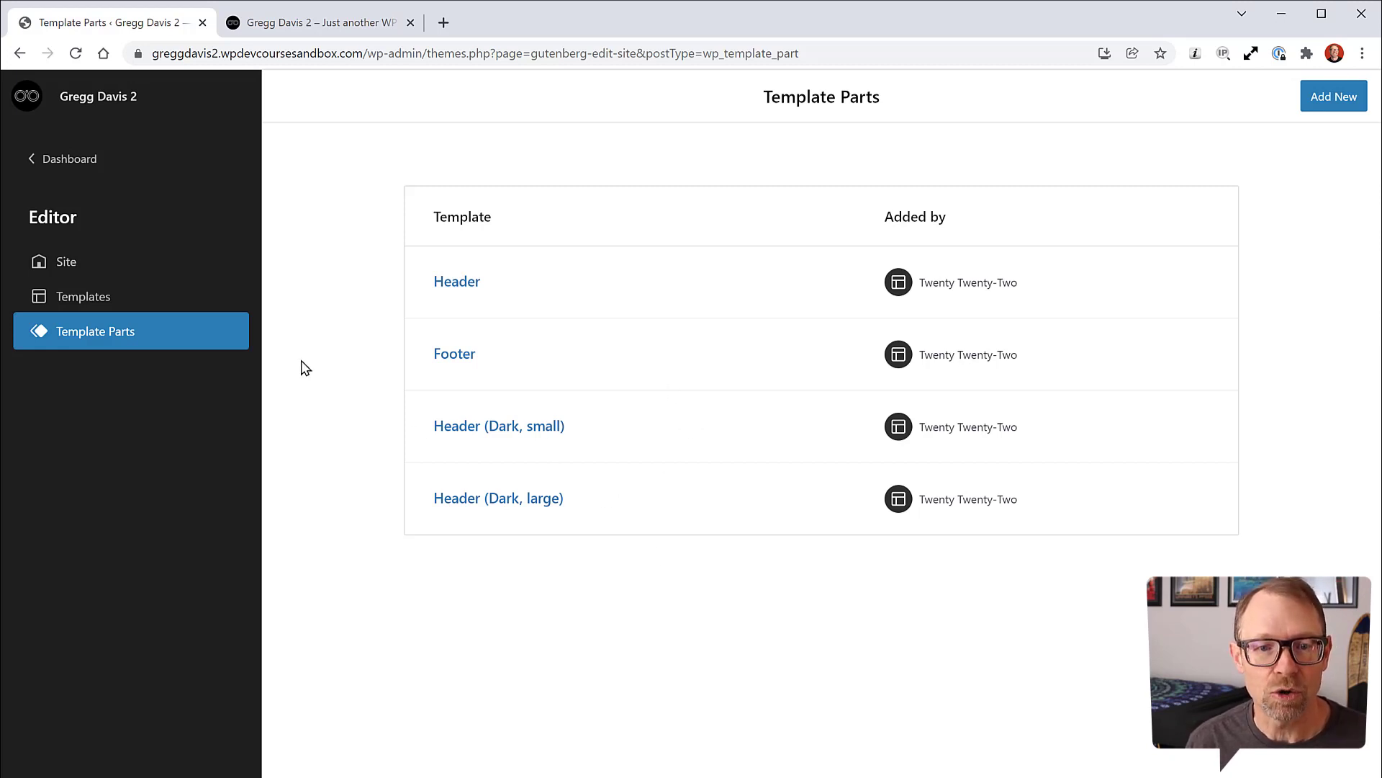
{"action": "left_click", "coordinate": [87, 296]}
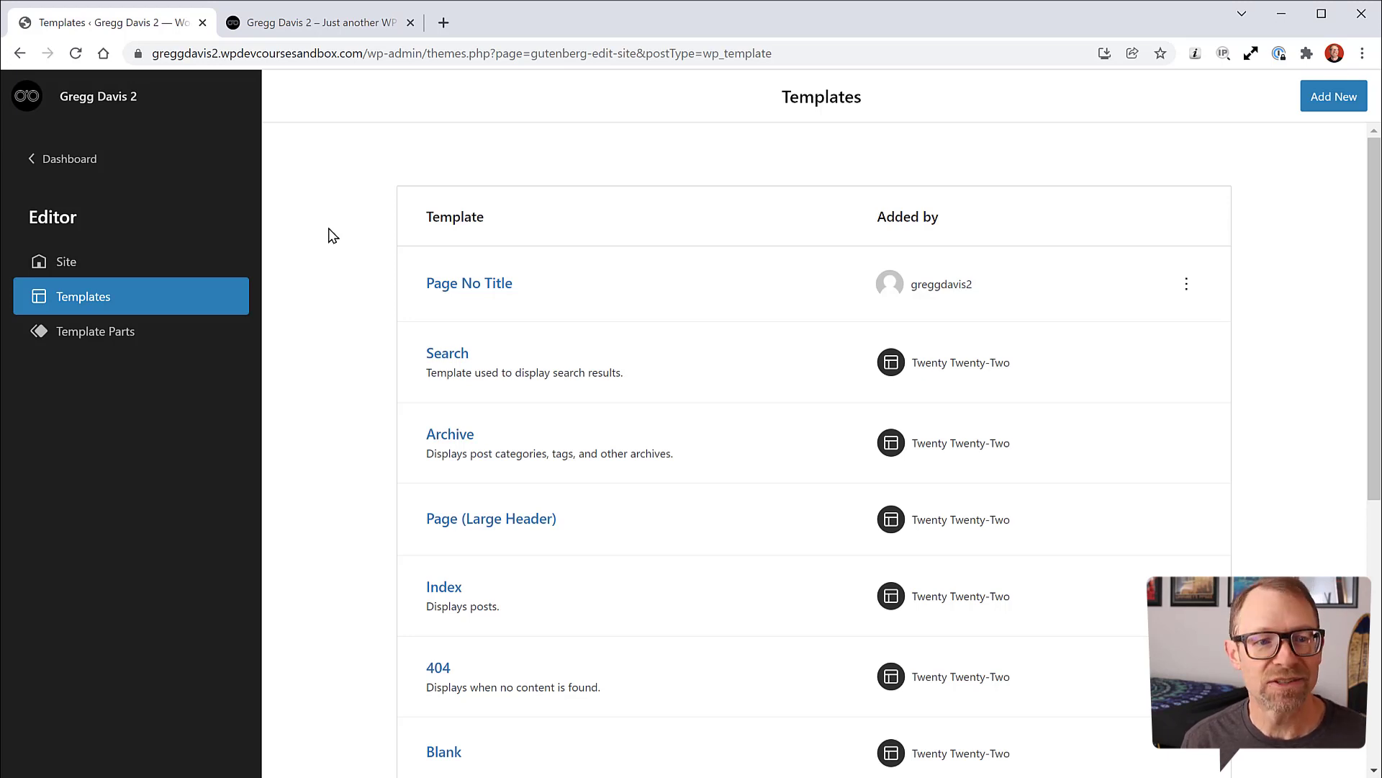
Step: Load the Home template and scroll its canvas to review the About, Event, Film menu
{"action": "left_click", "coordinate": [68, 264]}
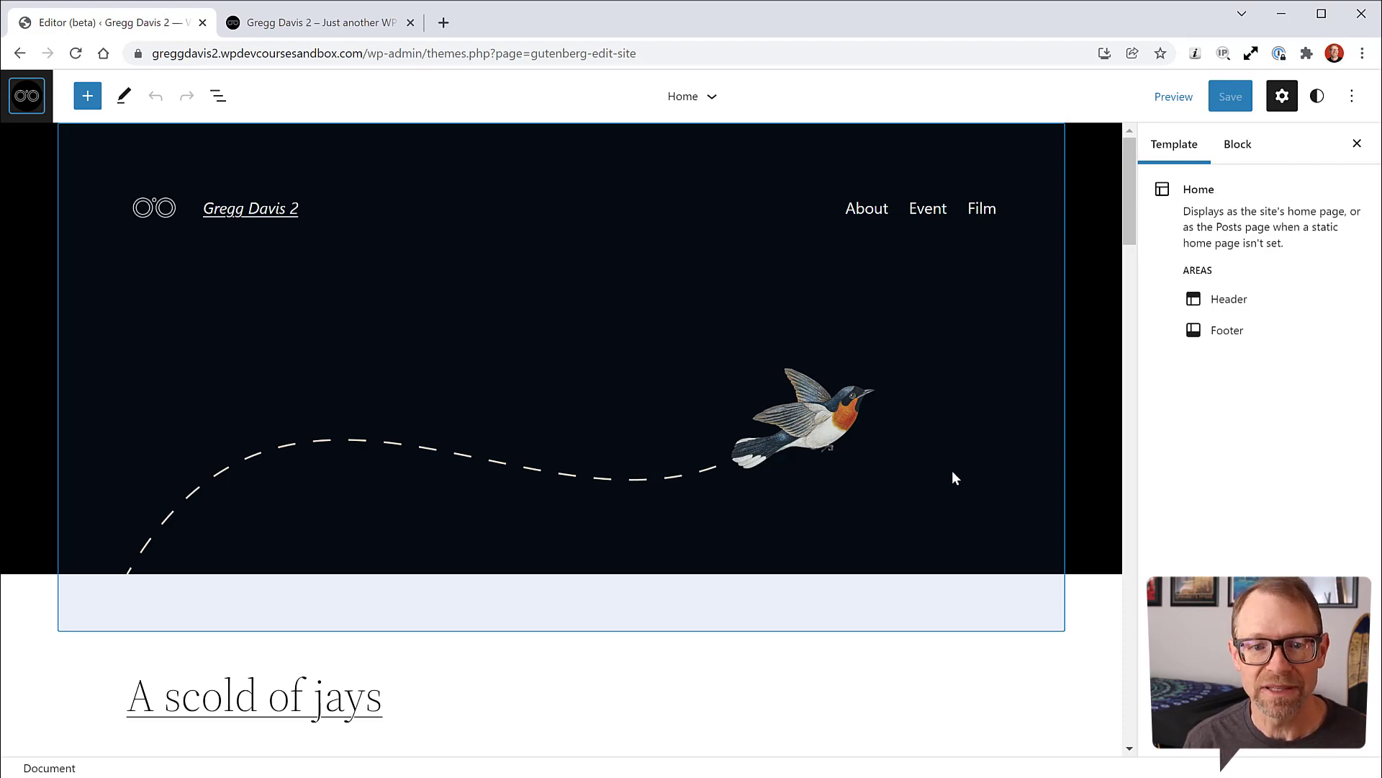
{"action": "scroll", "coordinate": [954, 478], "scroll_direction": "down", "scroll_amount": 7}
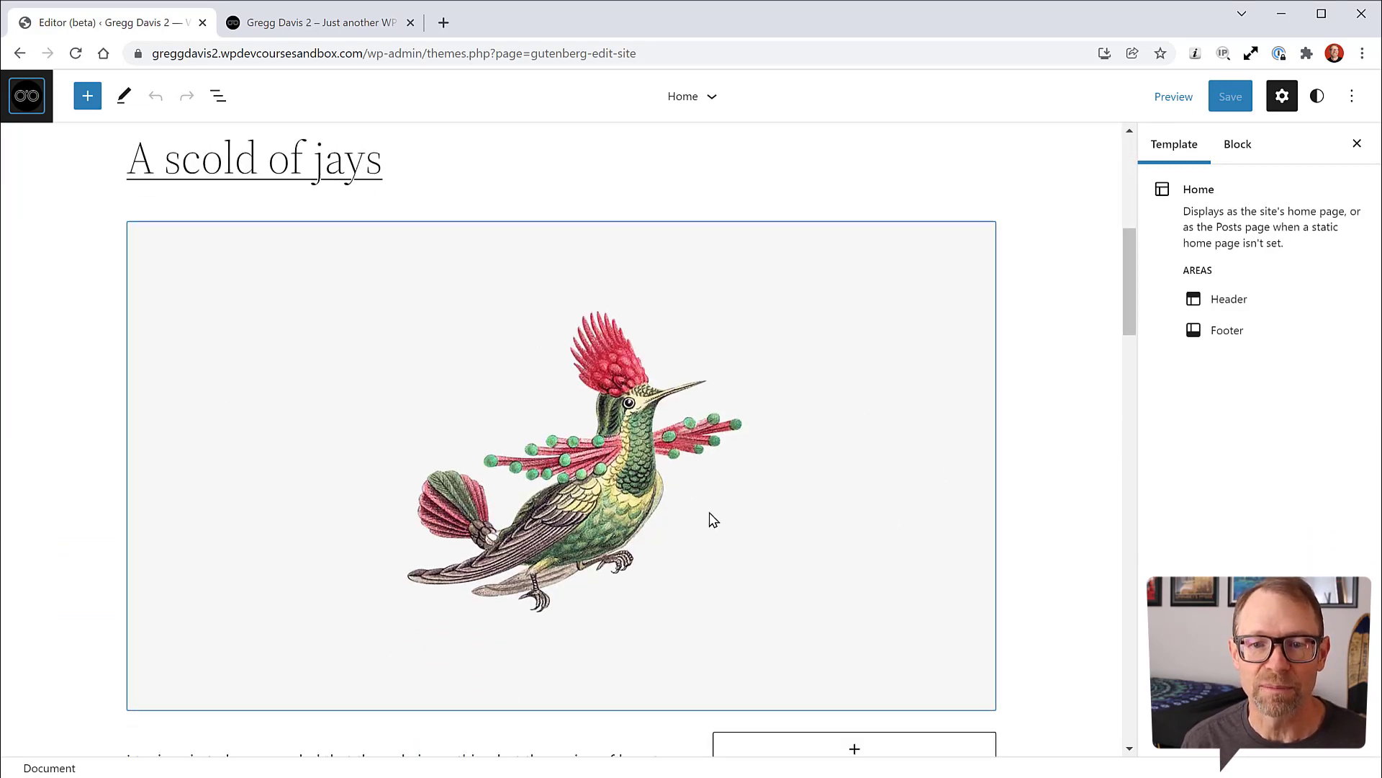
{"action": "scroll", "coordinate": [713, 515], "scroll_direction": "down", "scroll_amount": 5}
{"action": "scroll", "coordinate": [713, 512], "scroll_direction": "up", "scroll_amount": 8}
{"action": "scroll", "coordinate": [717, 512], "scroll_direction": "up", "scroll_amount": 4}
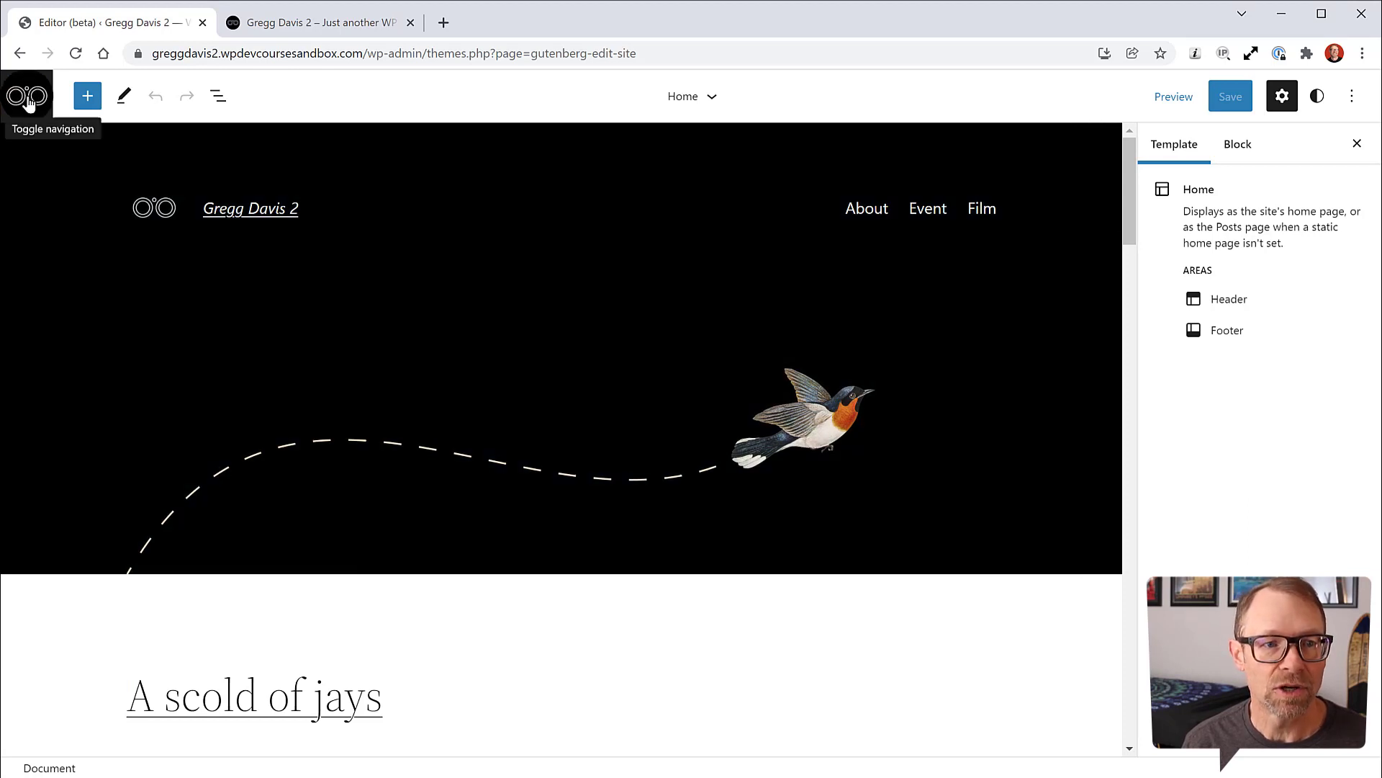
Step: Leave the site editor for the admin dashboard's All Pages list
{"action": "left_click", "coordinate": [28, 97]}
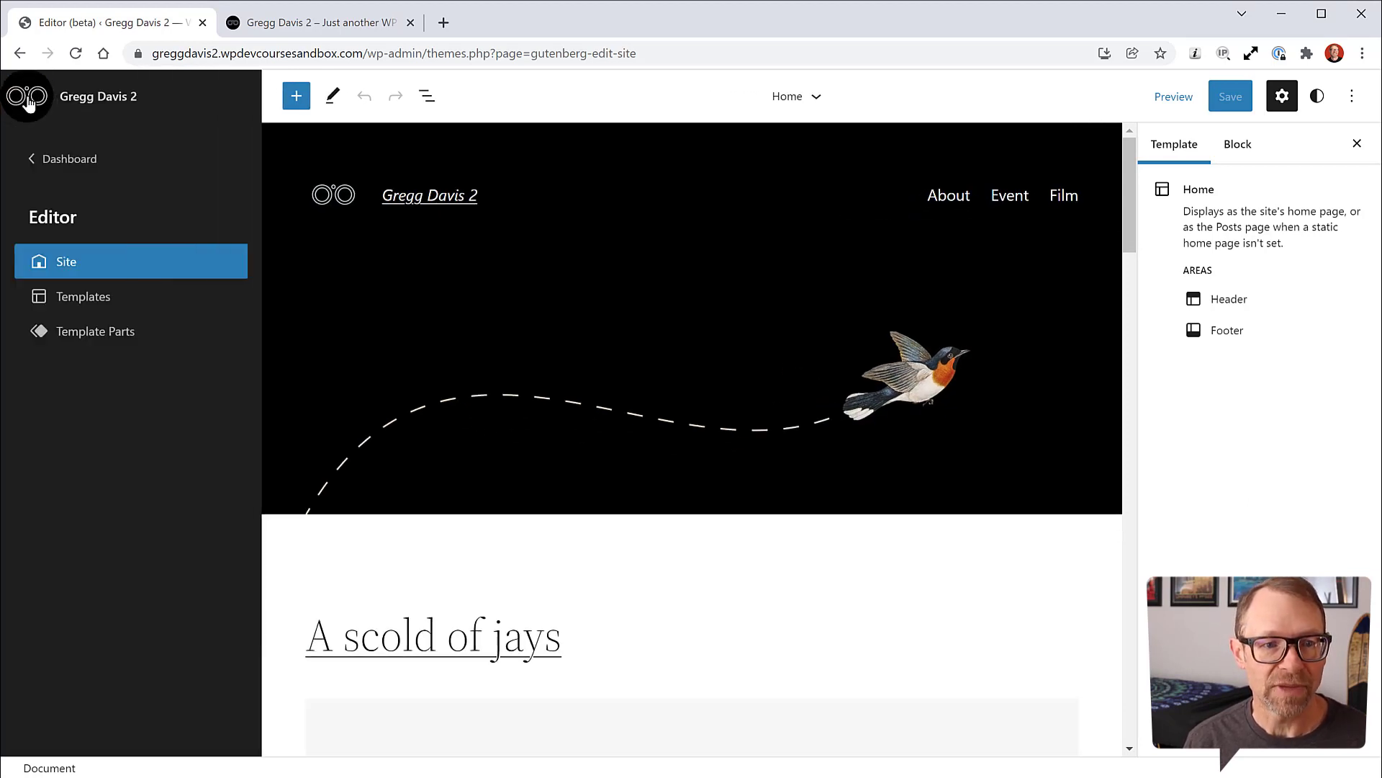
{"action": "left_click", "coordinate": [70, 163]}
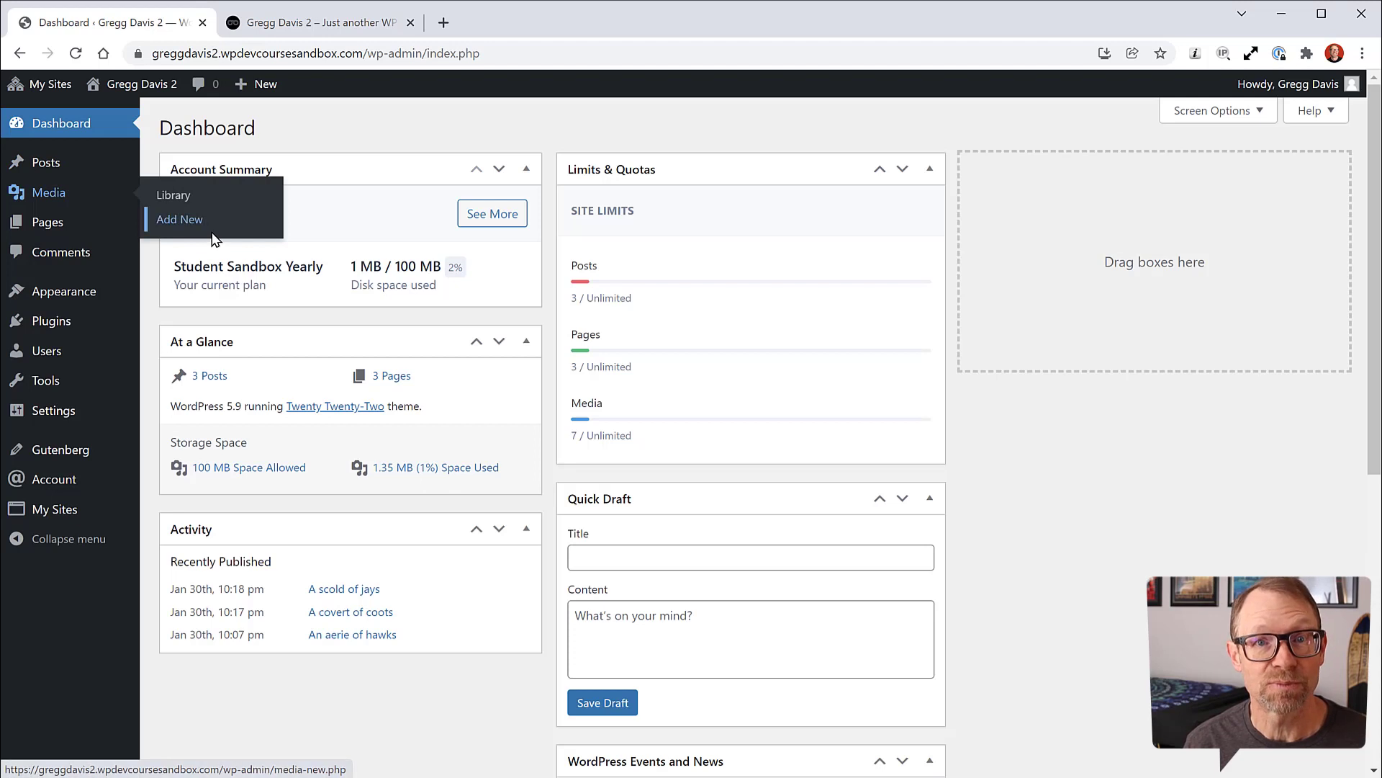
{"action": "mouse_move", "coordinate": [54, 228]}
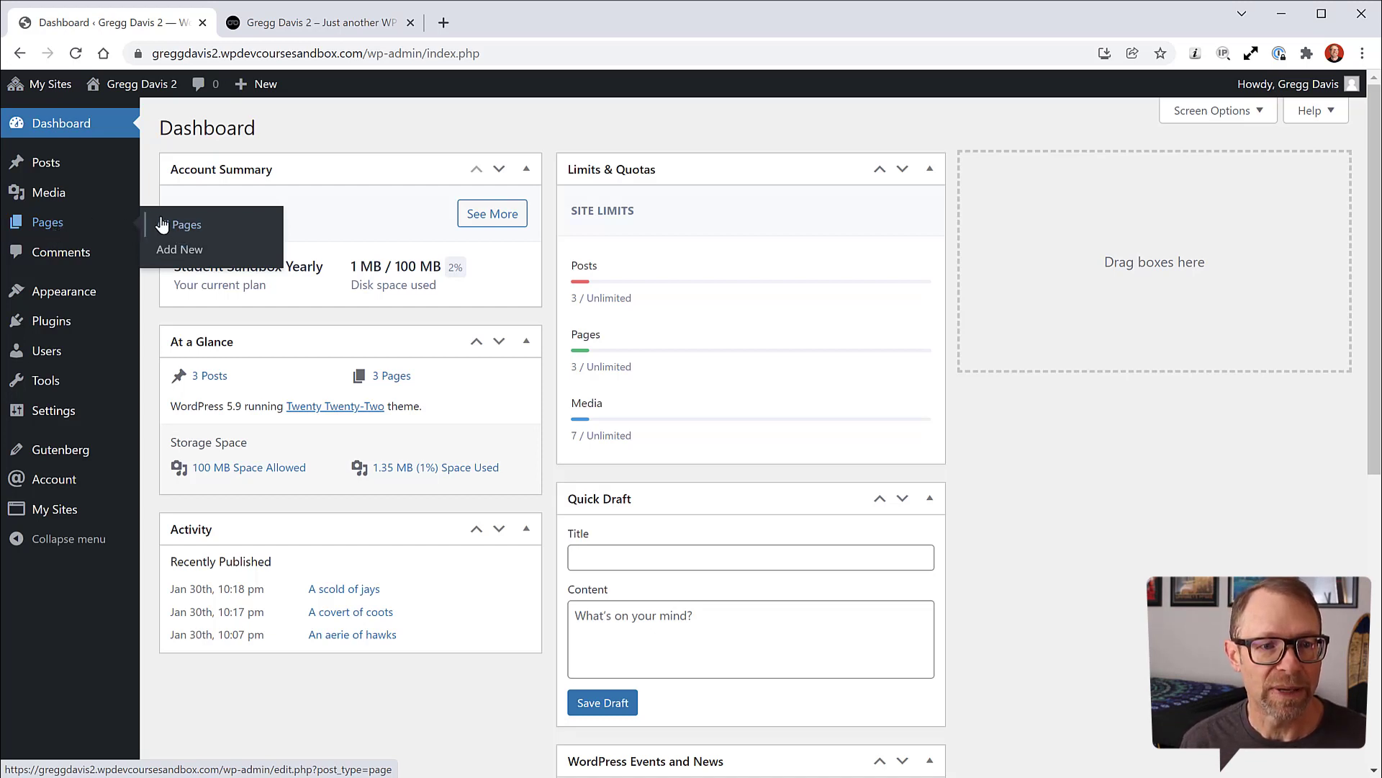
{"action": "left_click", "coordinate": [186, 227]}
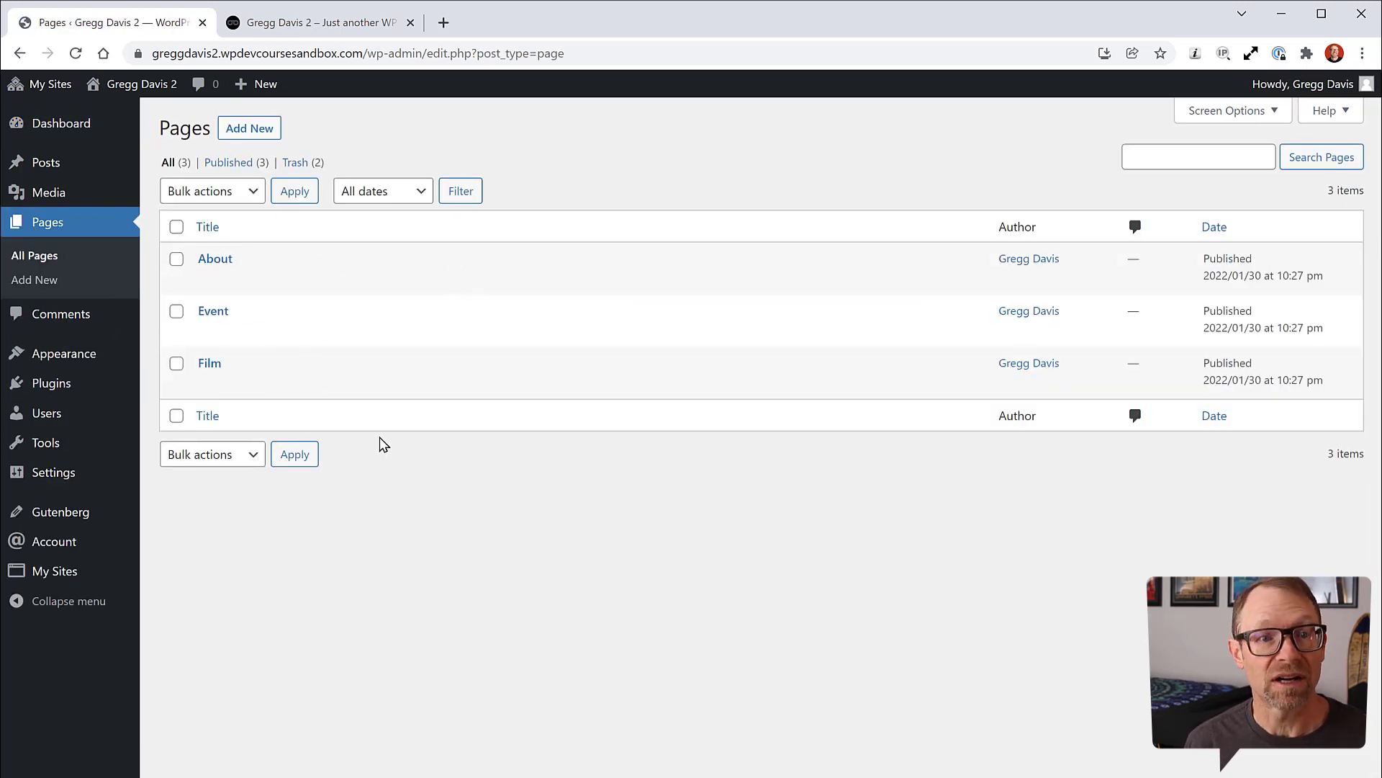
Step: Add a new page titled 'Blog' and publish it
{"action": "left_click", "coordinate": [272, 131]}
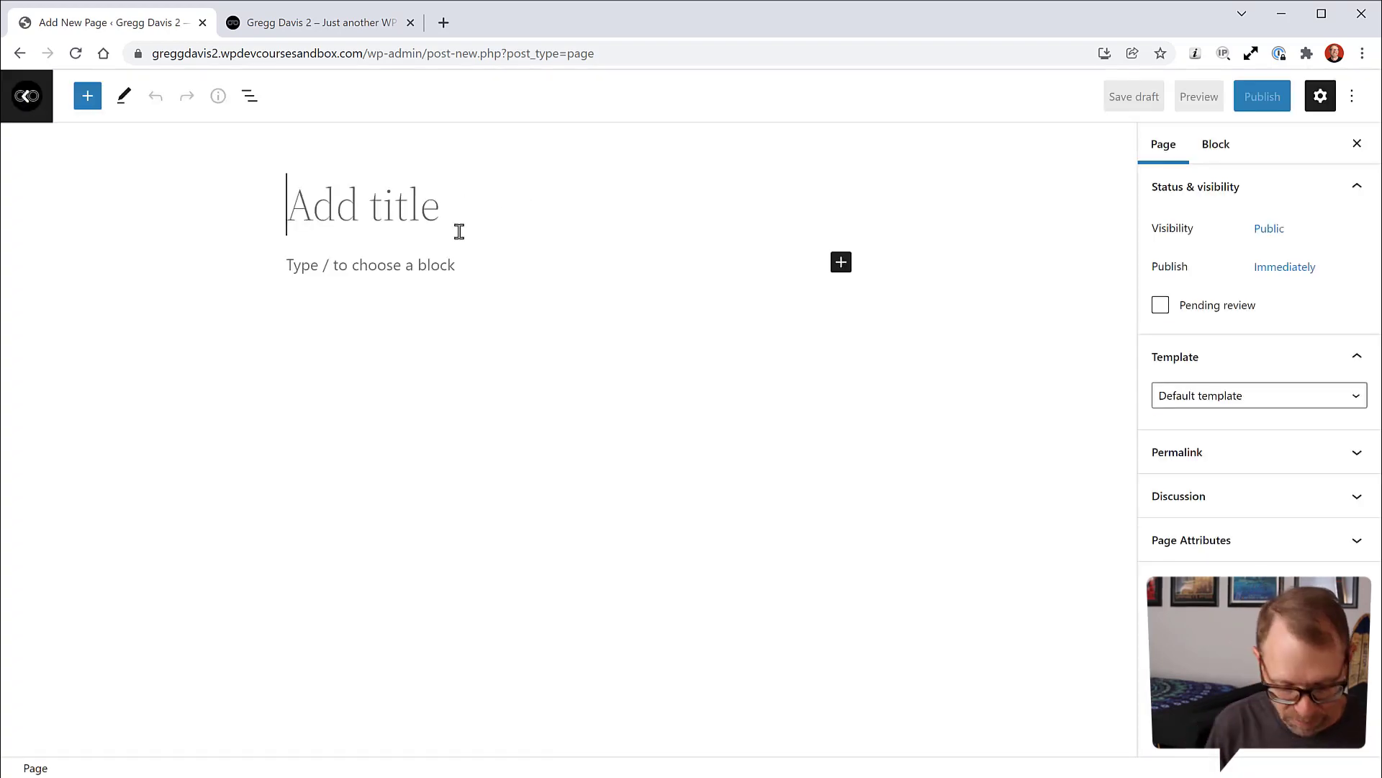
{"action": "type", "text": "Blog"}
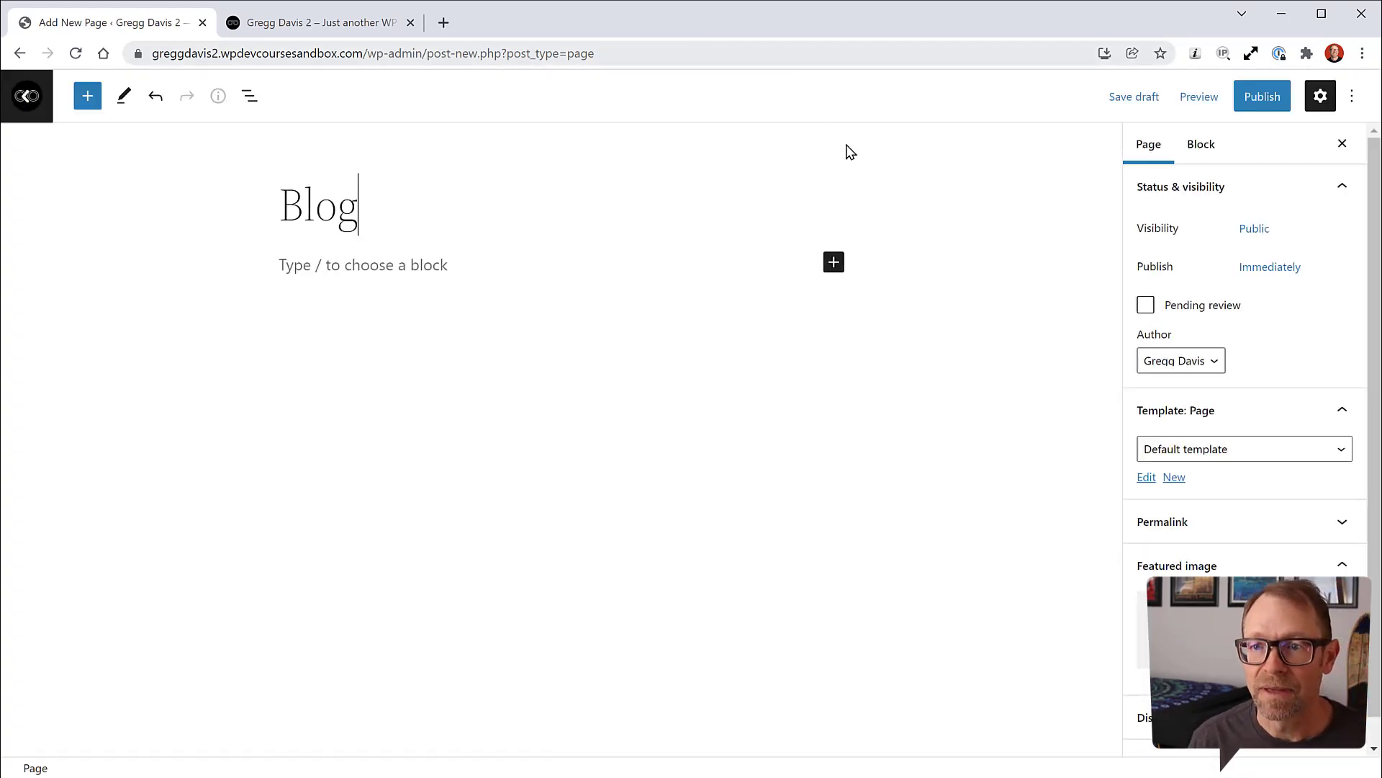
{"action": "left_click", "coordinate": [1238, 108]}
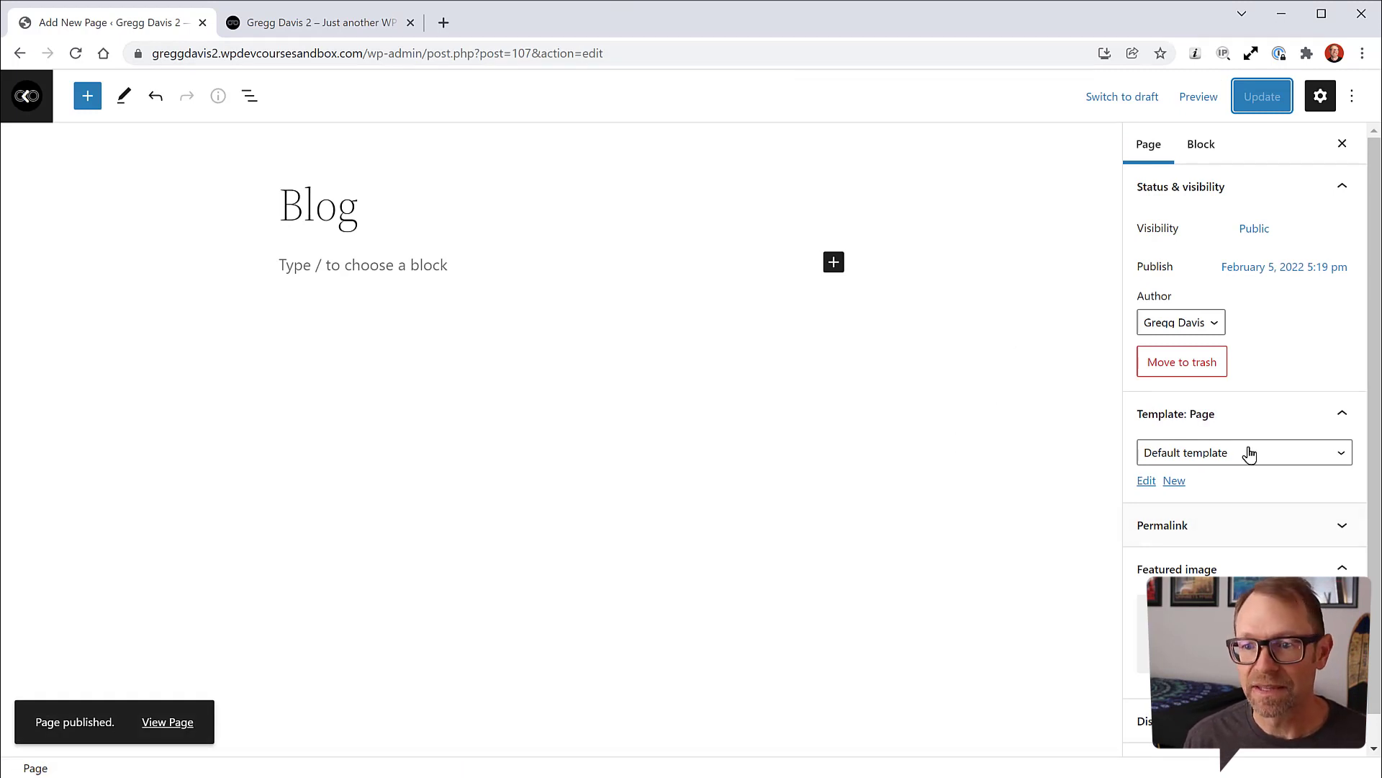
{"action": "left_click", "coordinate": [1341, 458]}
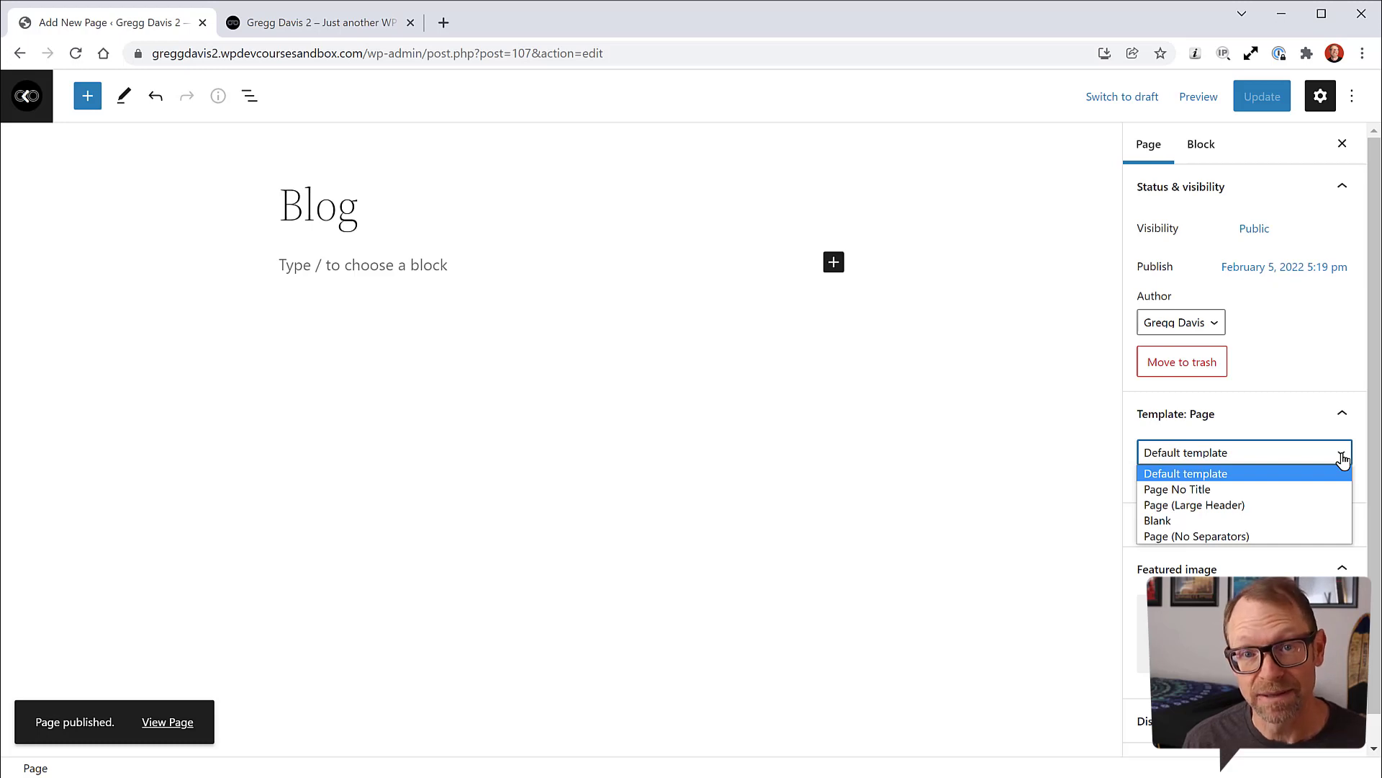
Step: Create a custom template named 'Blog' for the Blog page
{"action": "left_click", "coordinate": [1343, 459]}
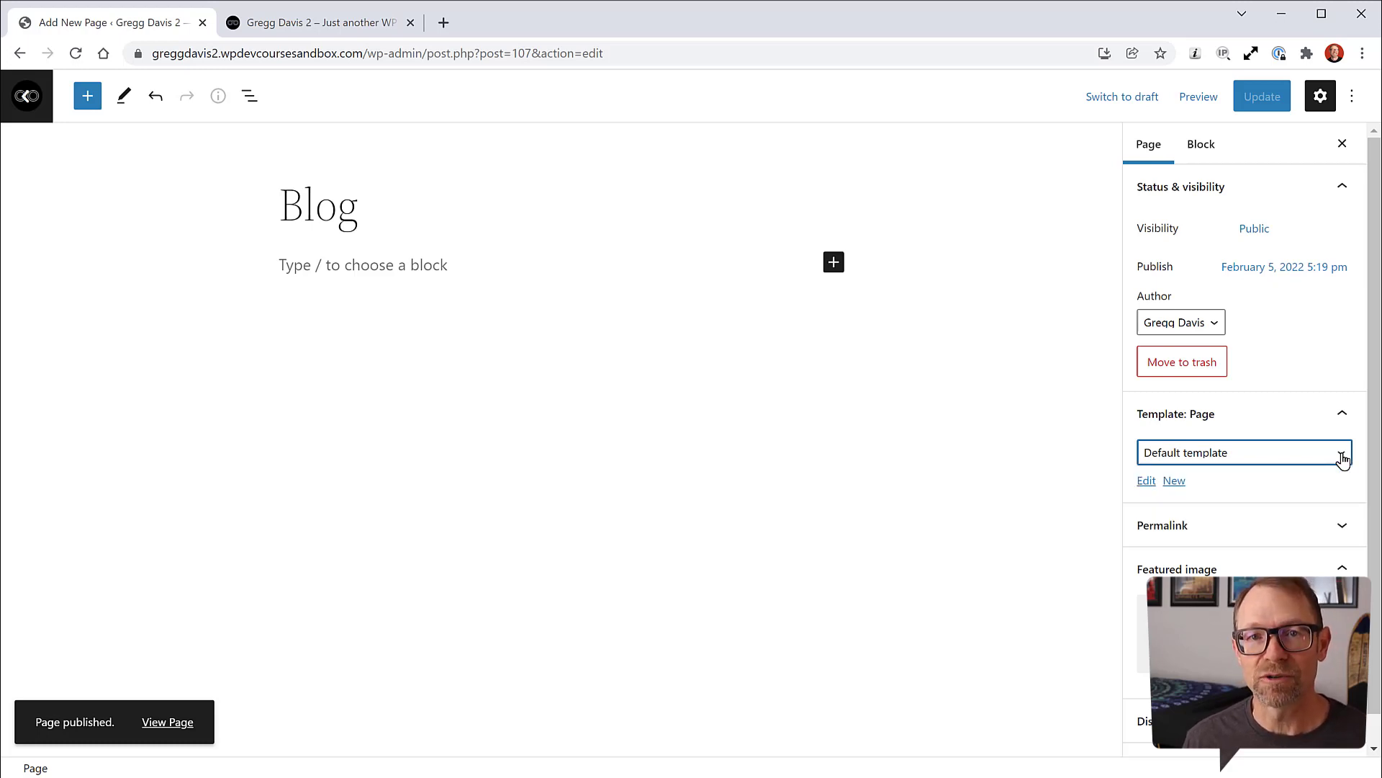
{"action": "left_click", "coordinate": [1175, 481]}
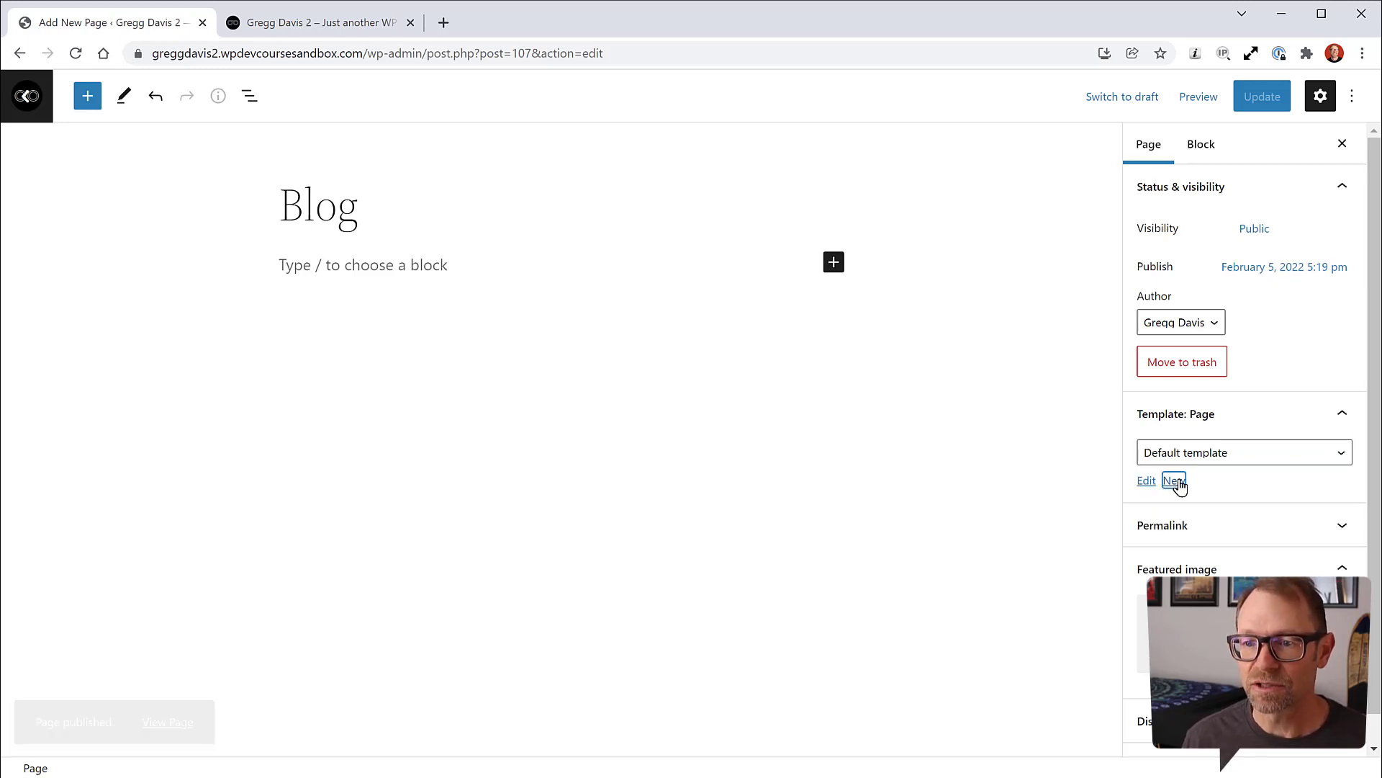
{"action": "left_click", "coordinate": [712, 408]}
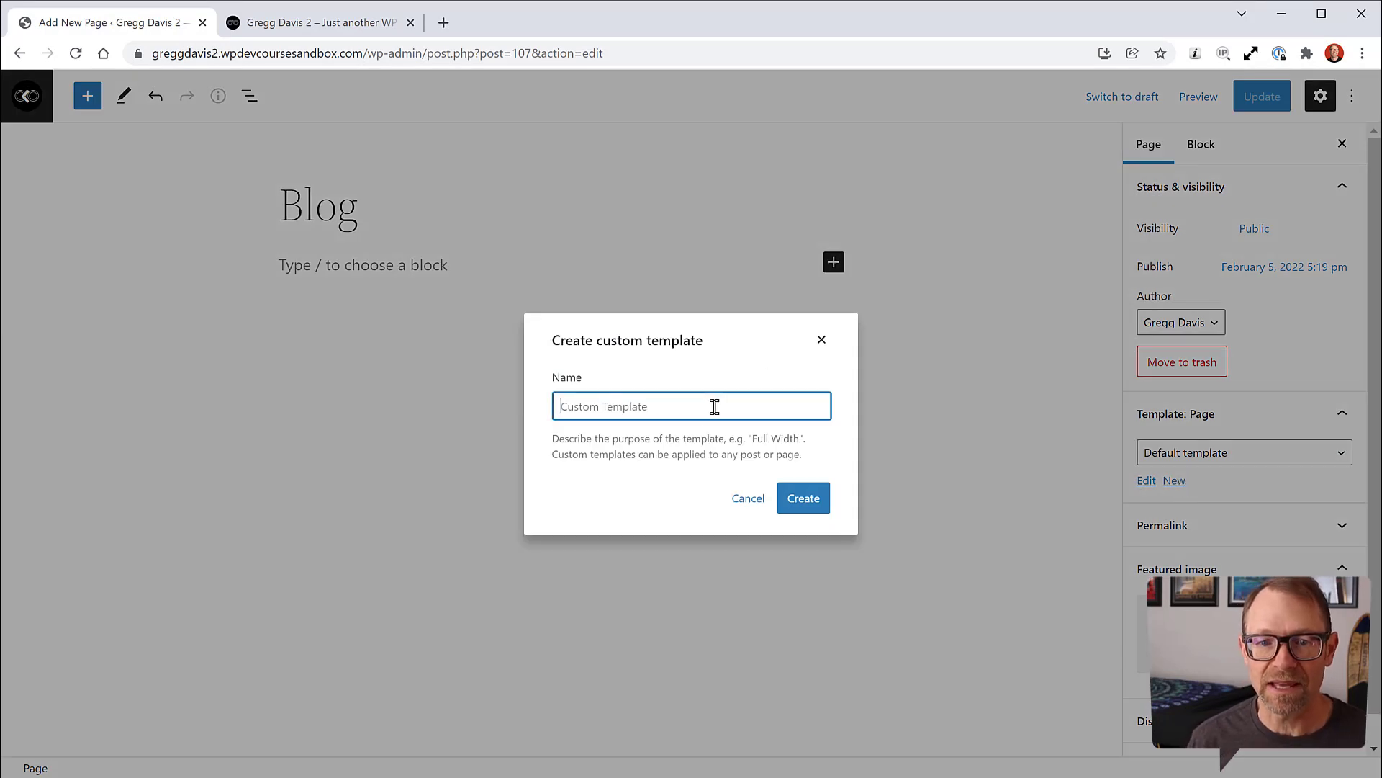
{"action": "type", "text": "Blog"}
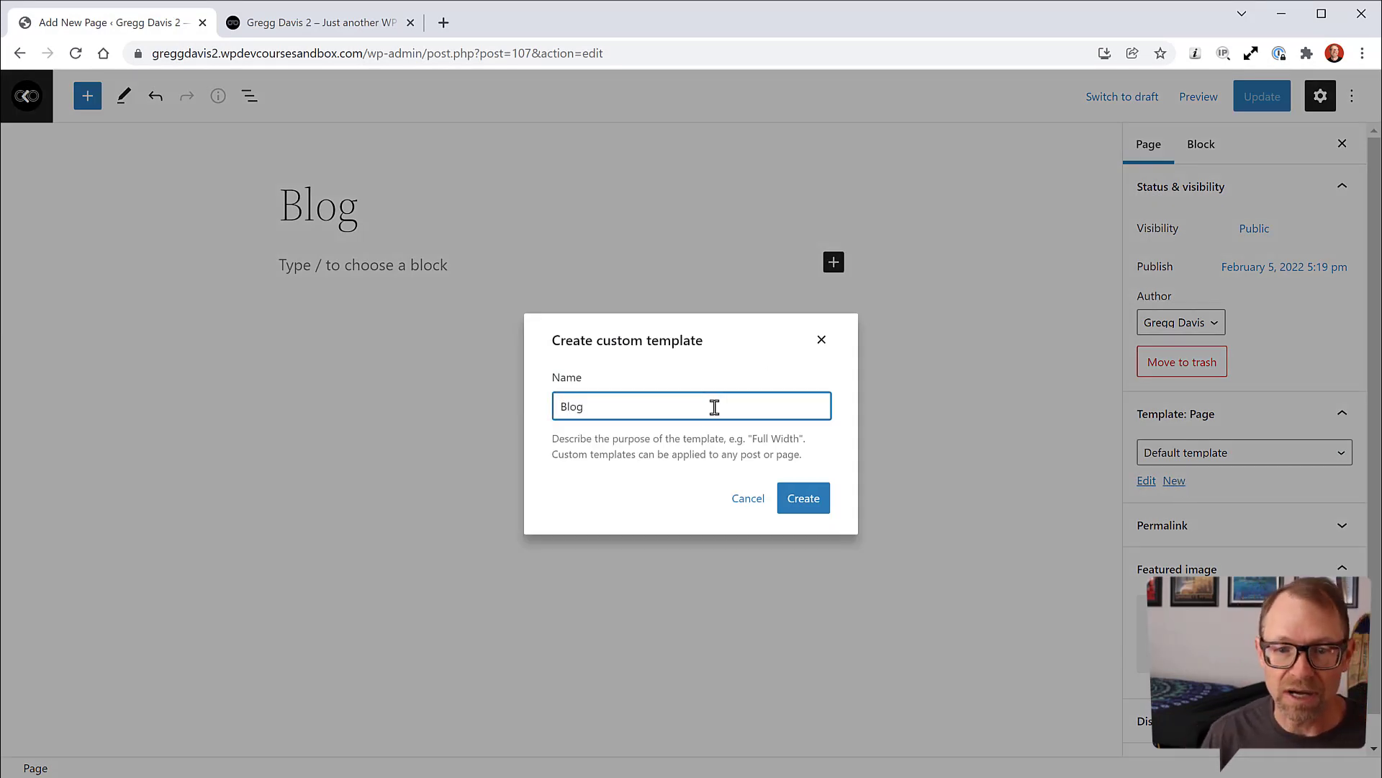
{"action": "left_click", "coordinate": [806, 501]}
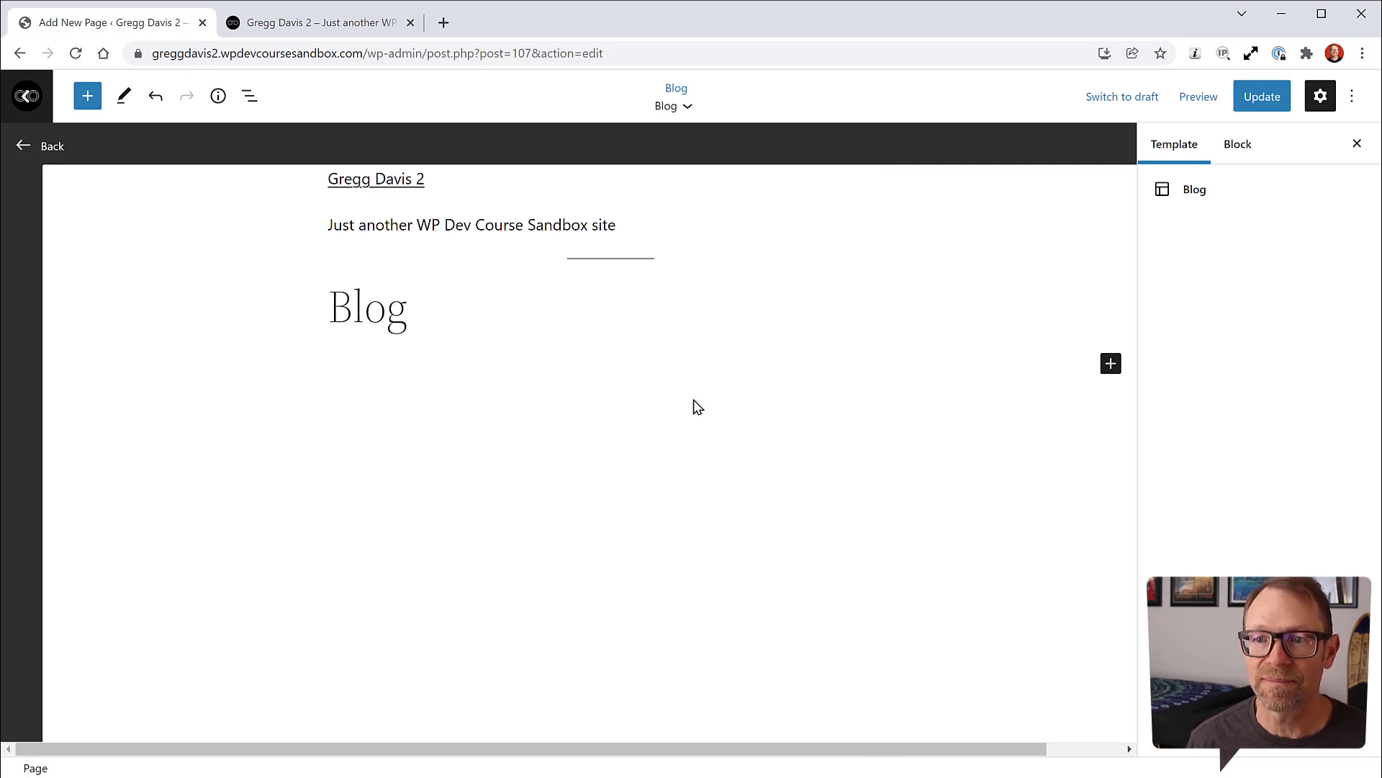
Step: Update the Blog page with its Blog template and exit template mode
{"action": "left_click", "coordinate": [1265, 99]}
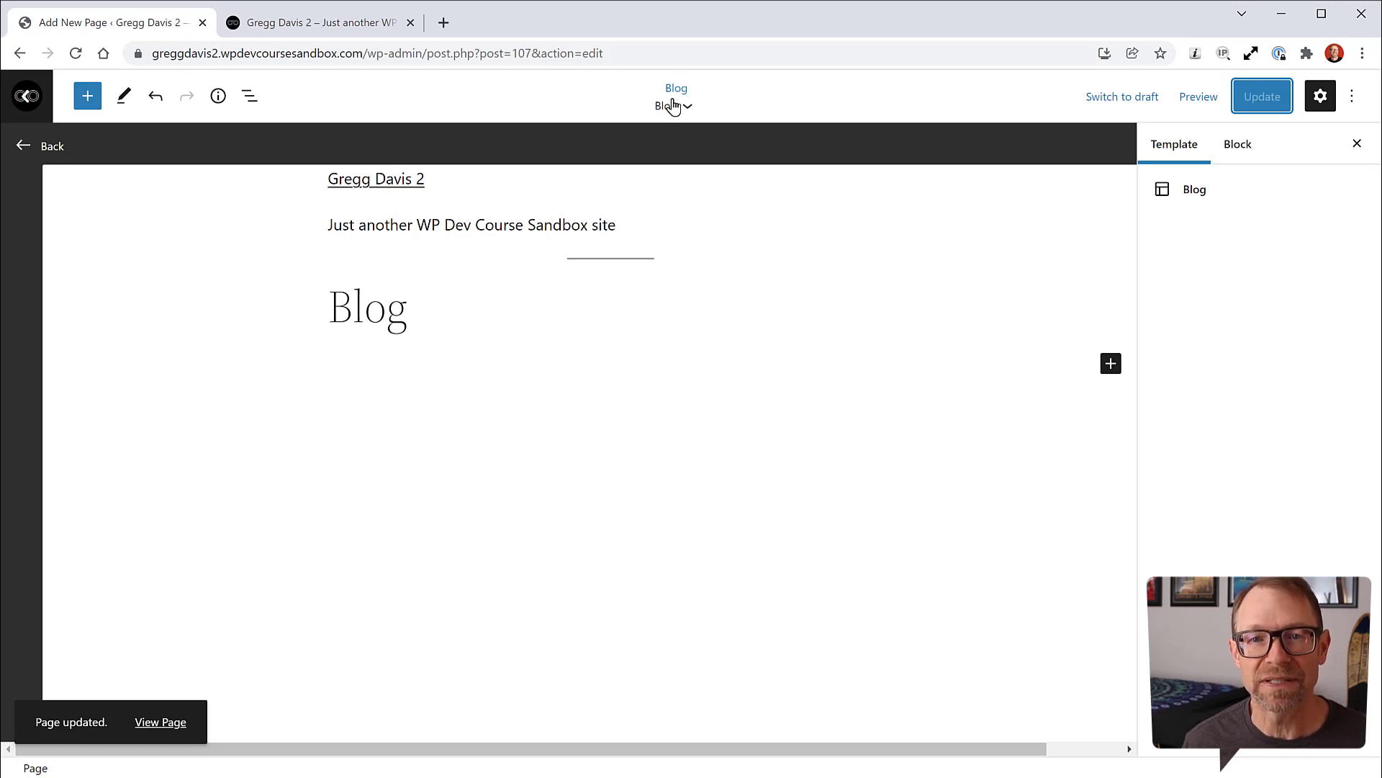
{"action": "left_click", "coordinate": [61, 147]}
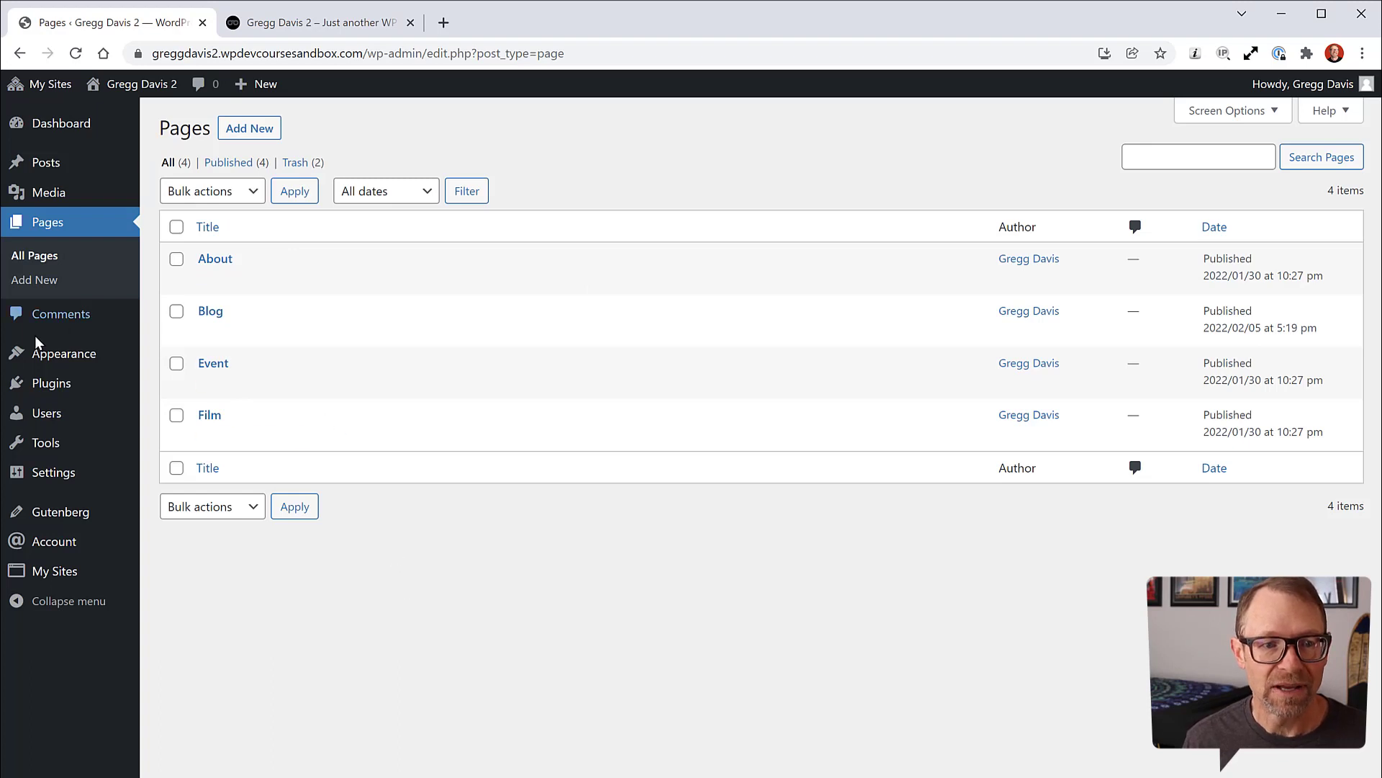
{"action": "mouse_move", "coordinate": [68, 354]}
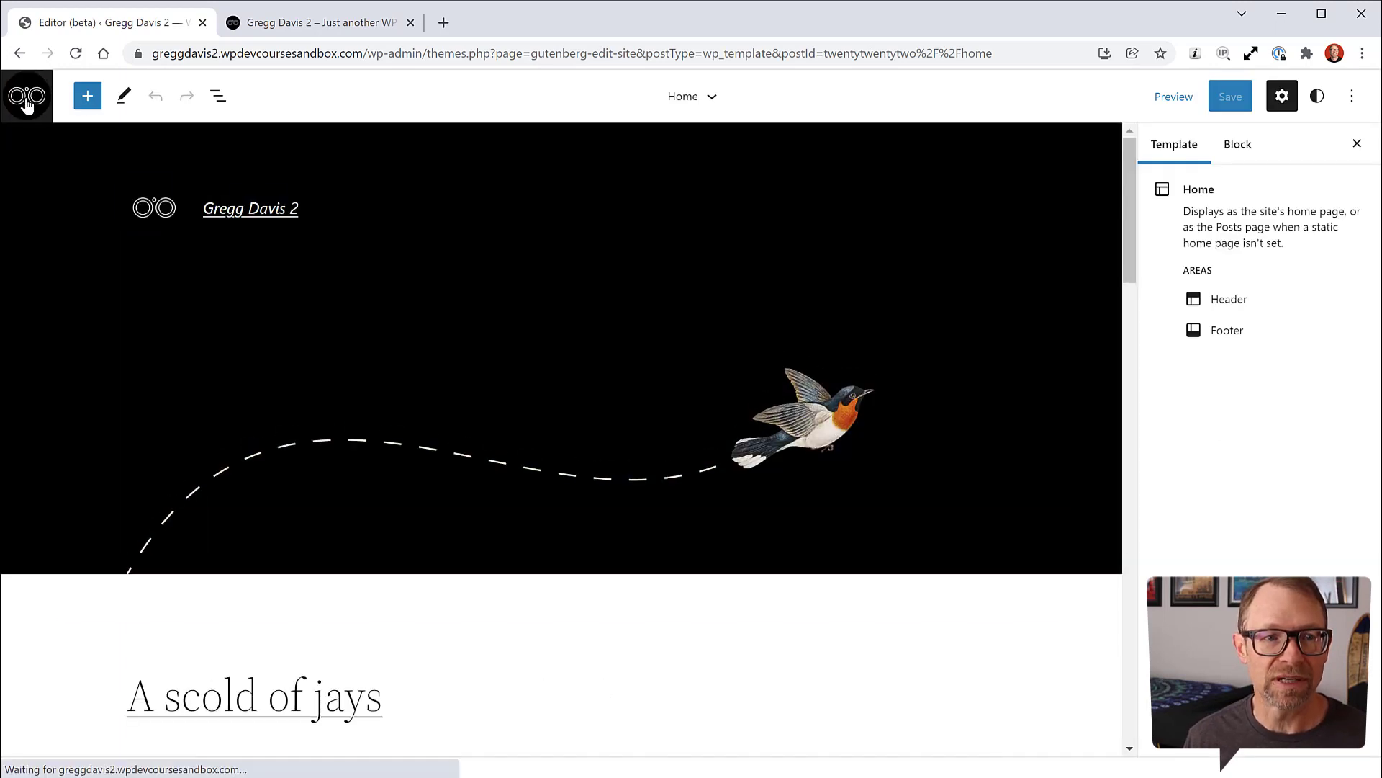
Step: Open the custom Blog template from the site editor's Templates list
{"action": "left_click", "coordinate": [27, 97]}
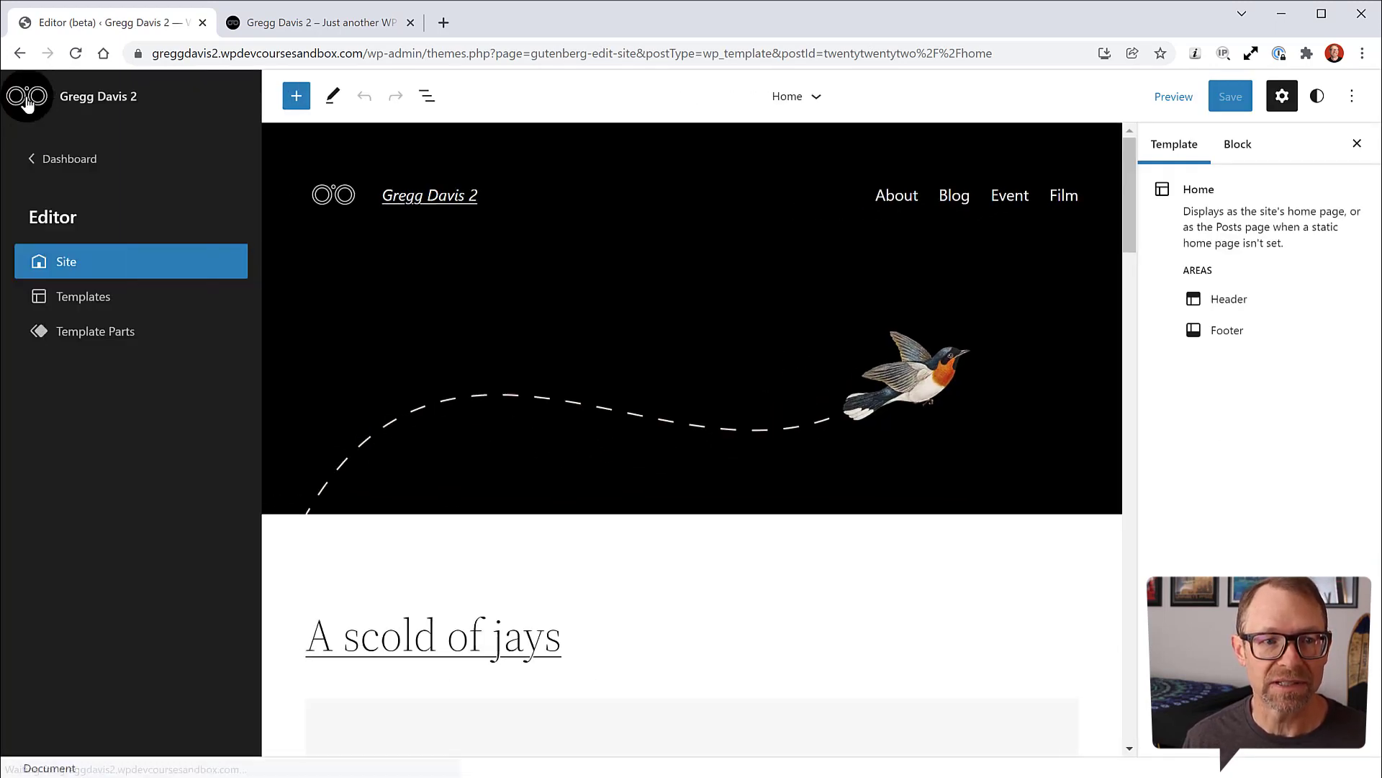
{"action": "left_click", "coordinate": [81, 301]}
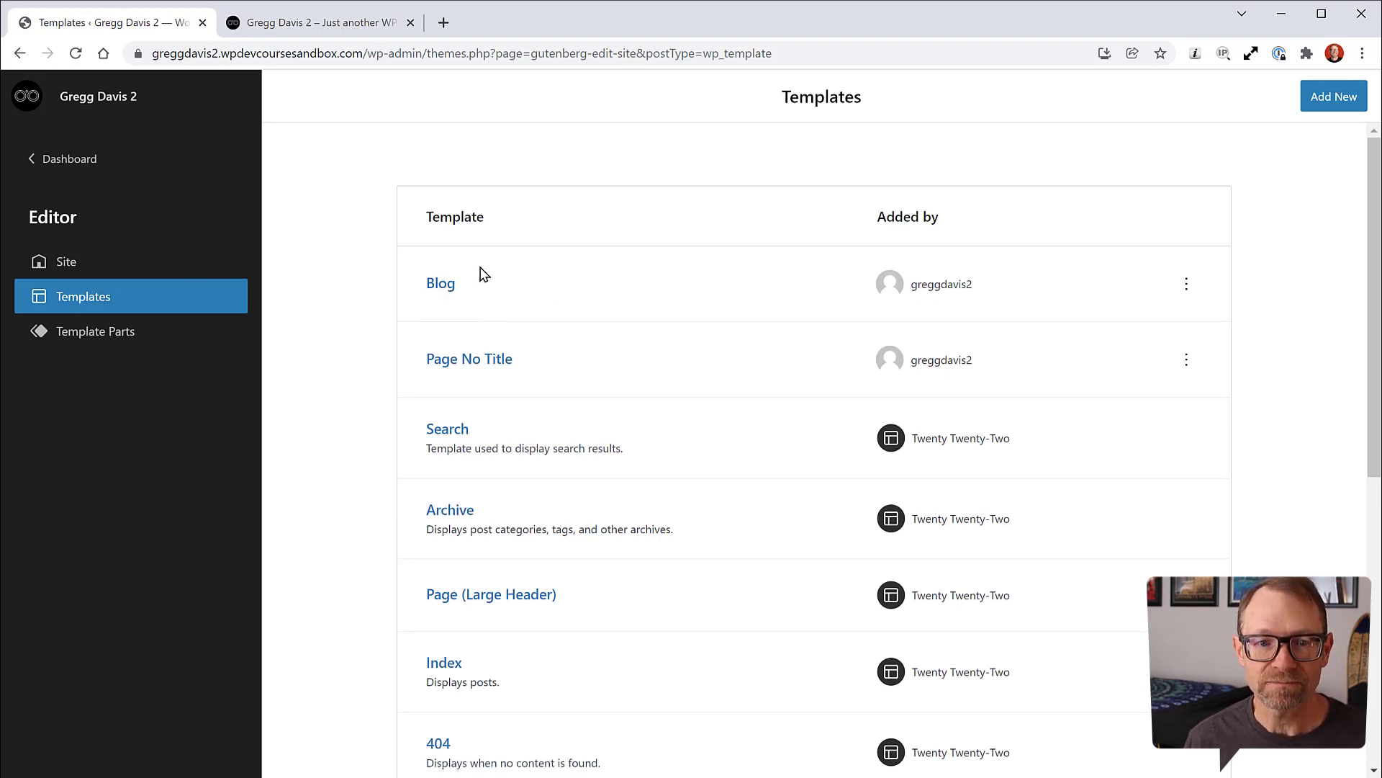
{"action": "left_click", "coordinate": [451, 286]}
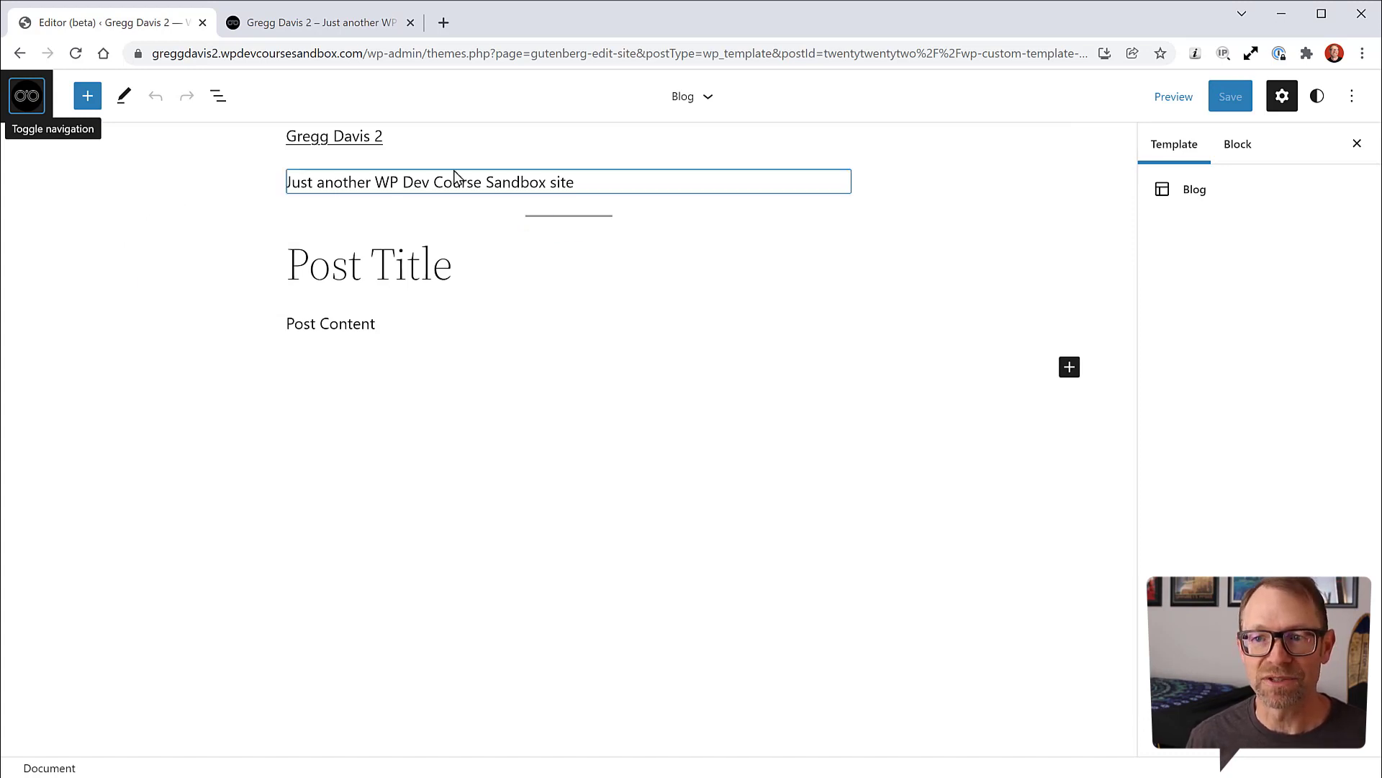
Step: Inspect the Blog template's blocks in List View and select the title-and-tagline Group
{"action": "left_click", "coordinate": [218, 99]}
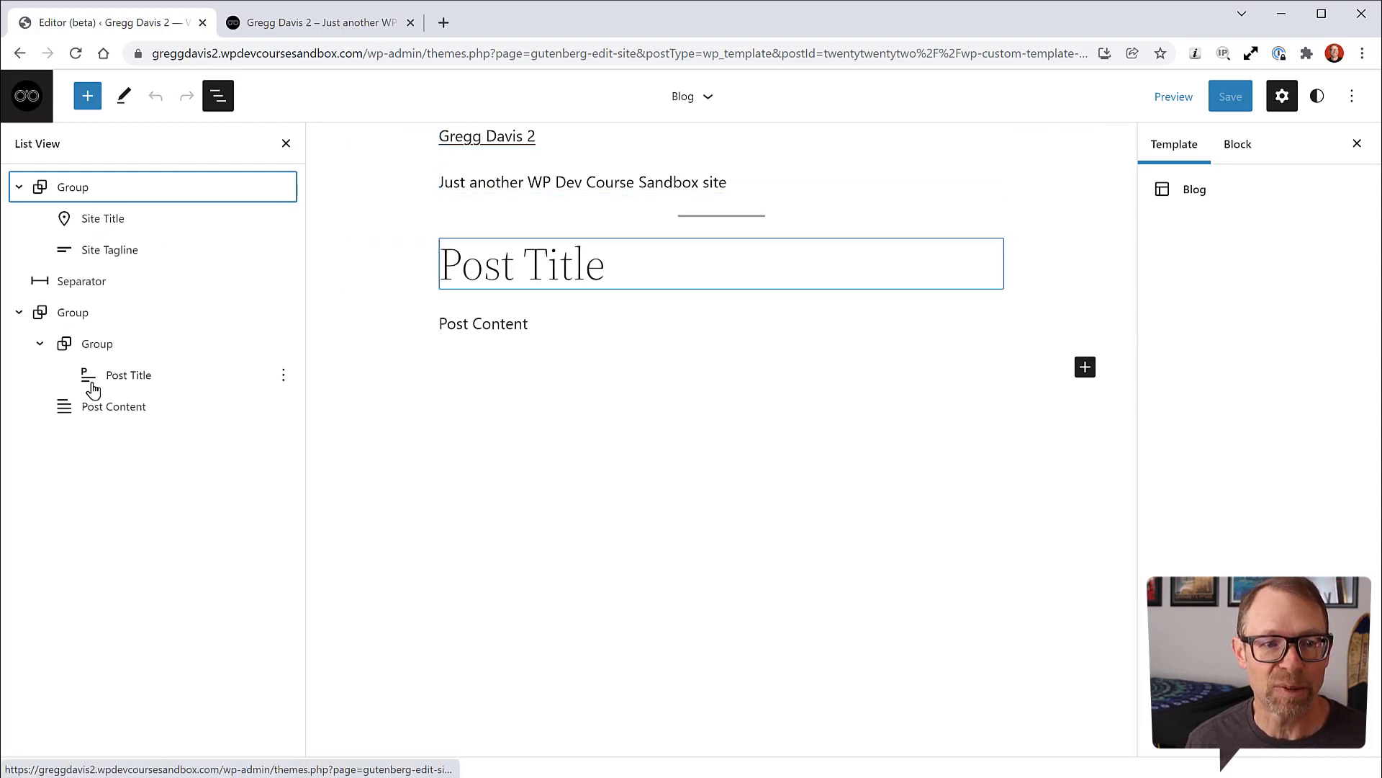
{"action": "left_click", "coordinate": [85, 98]}
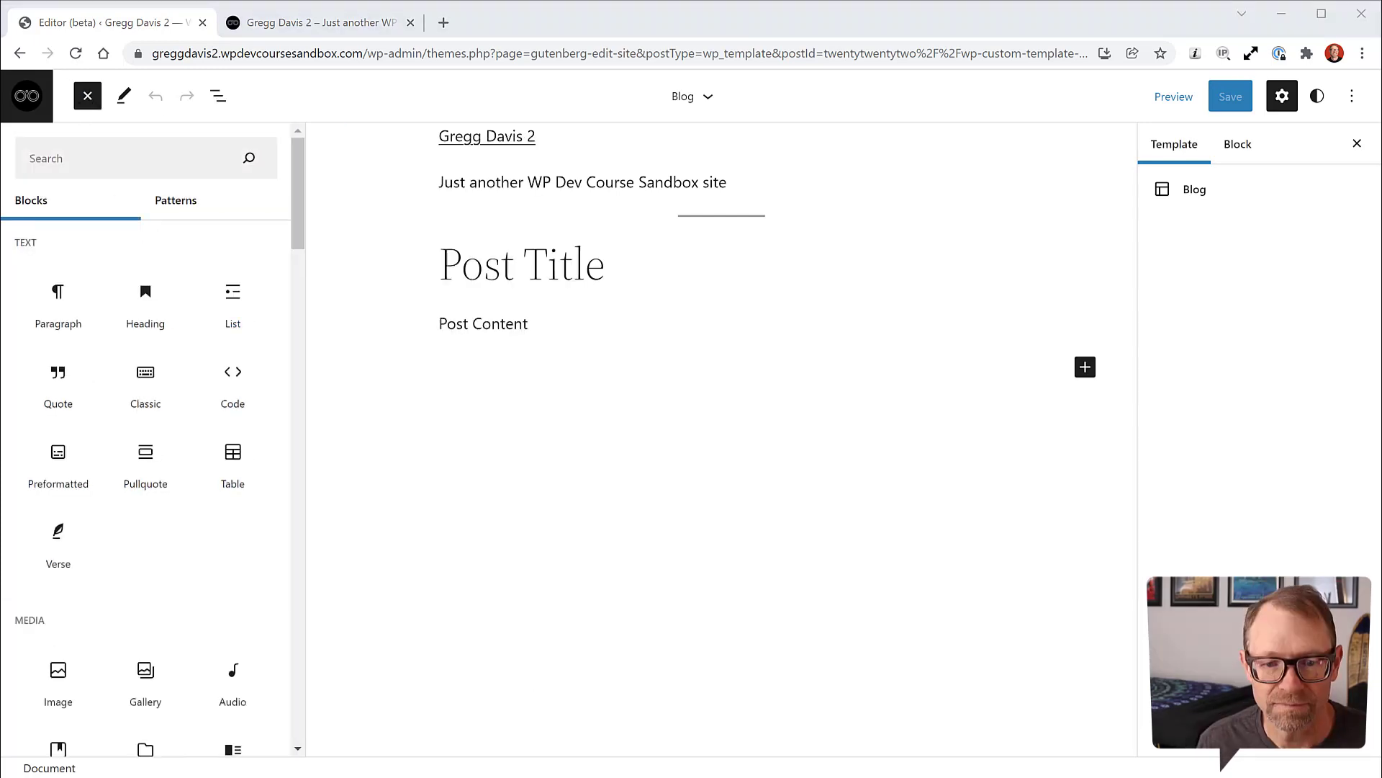
{"action": "left_click", "coordinate": [178, 204]}
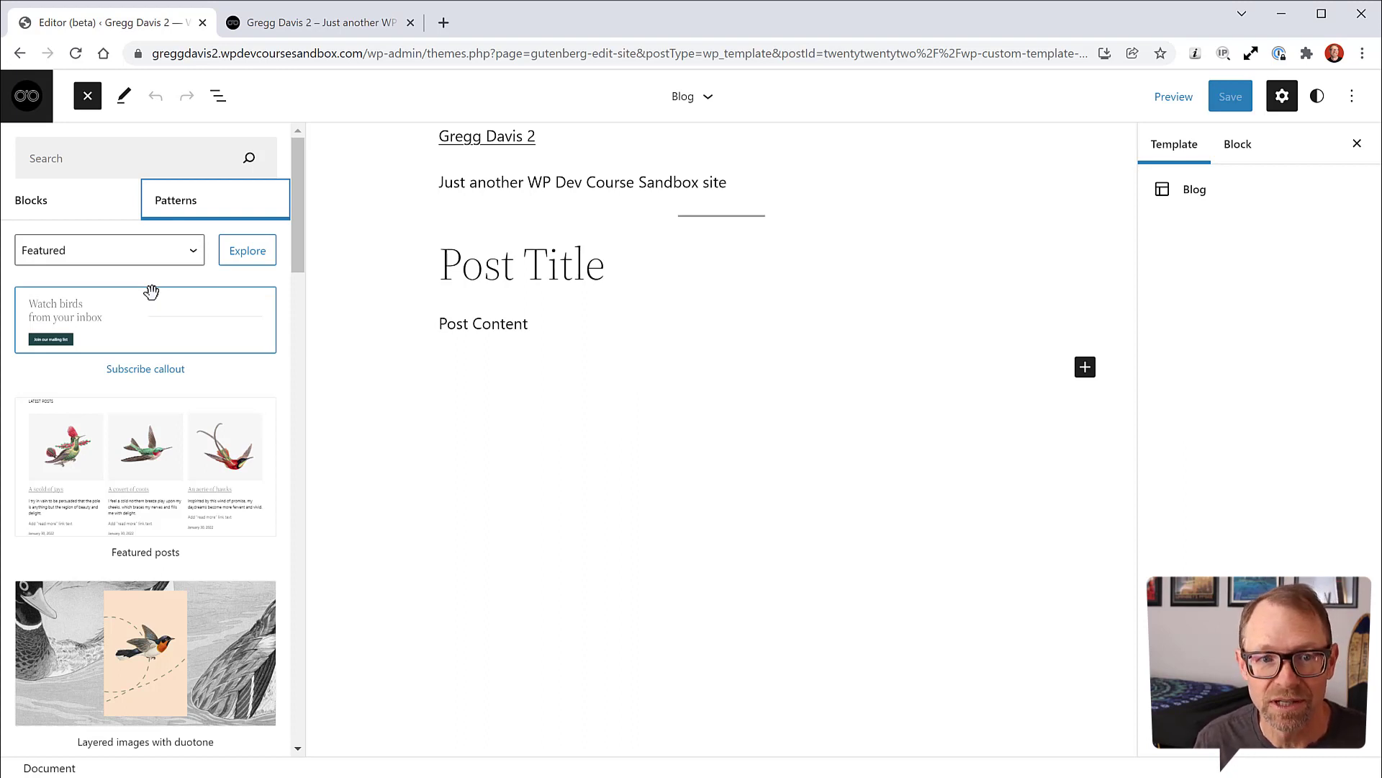
{"action": "left_click", "coordinate": [88, 99]}
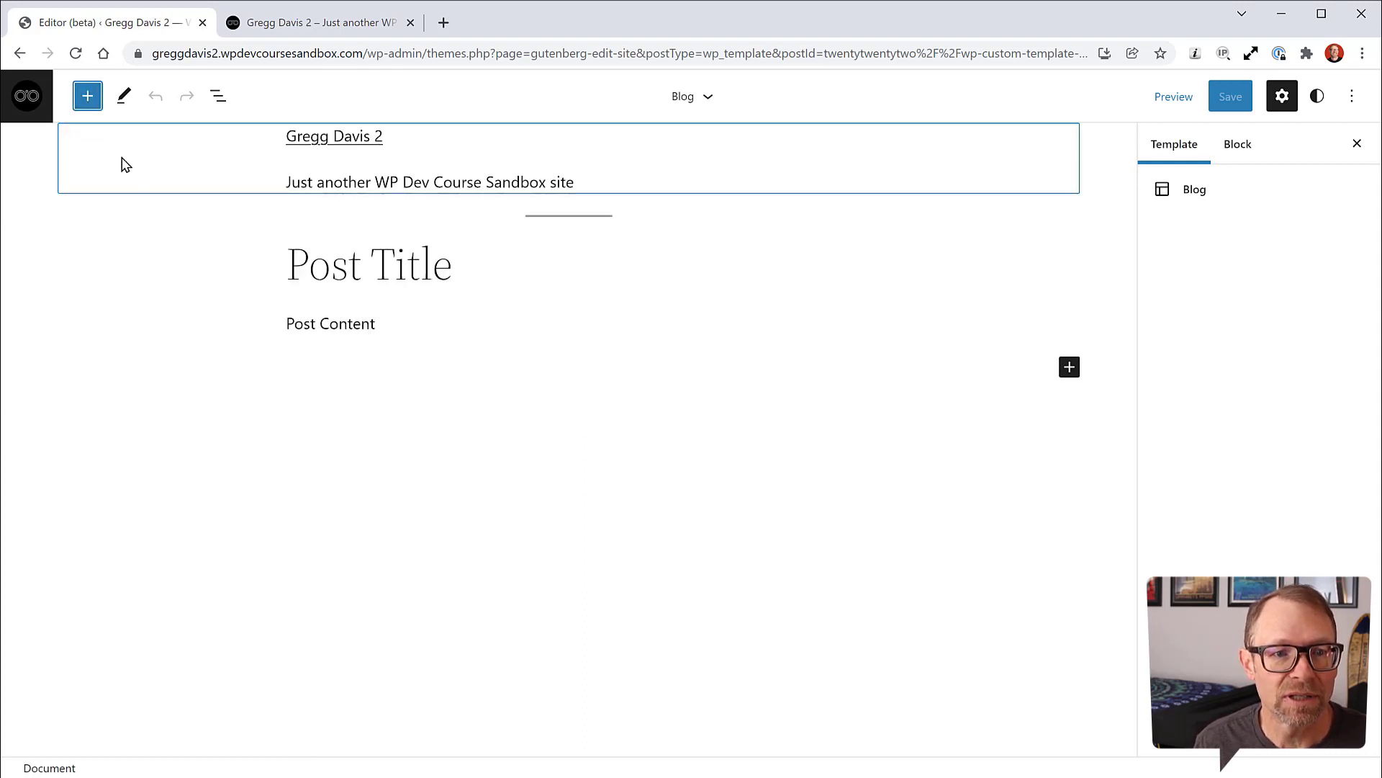
{"action": "left_click", "coordinate": [218, 99]}
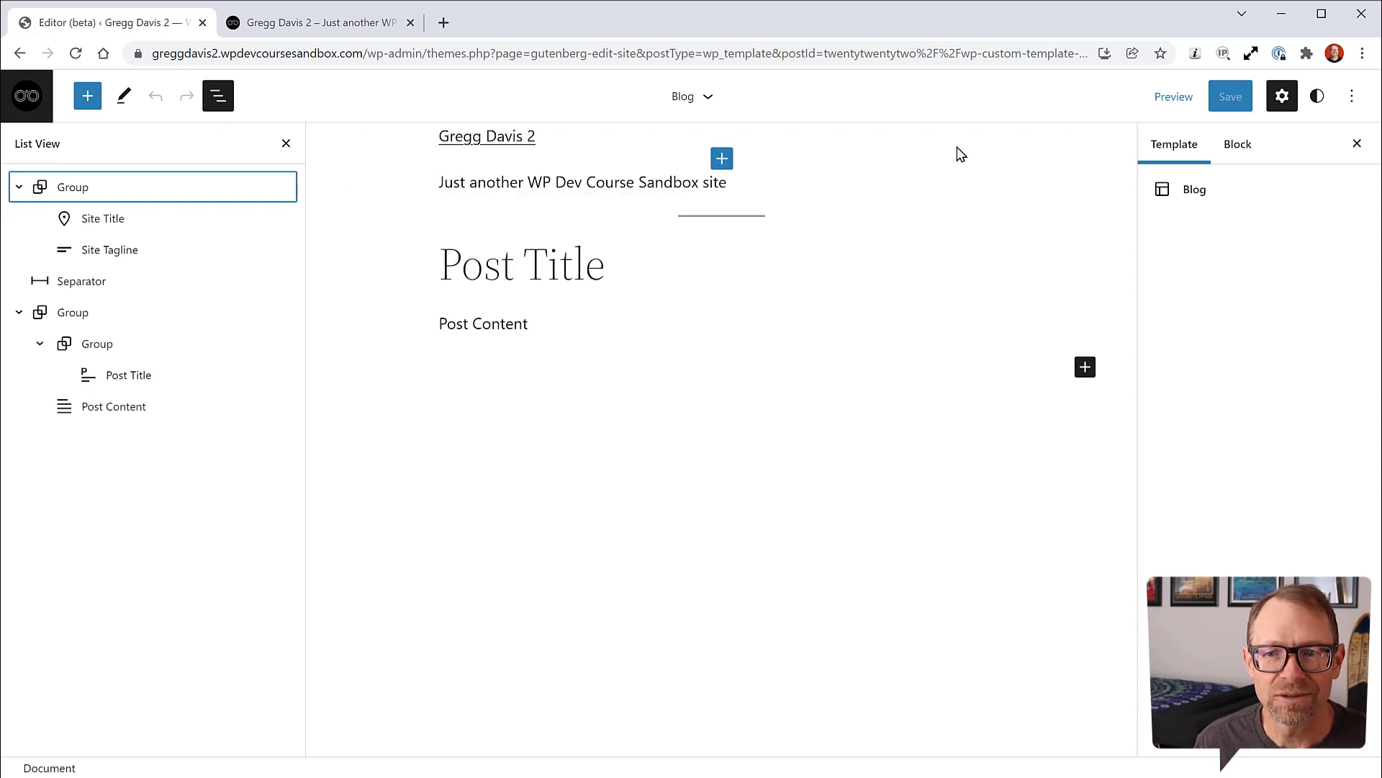
{"action": "mouse_move", "coordinate": [621, 155]}
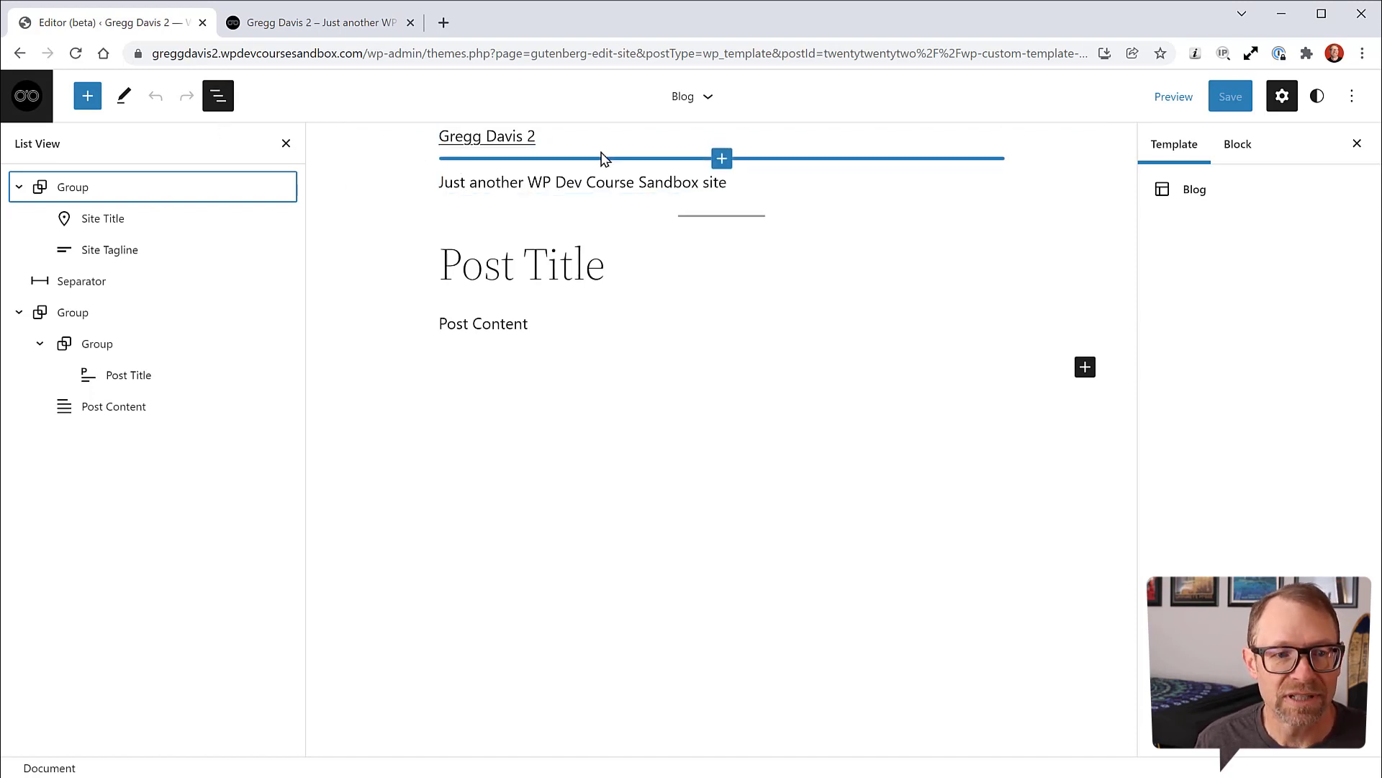
{"action": "left_click", "coordinate": [120, 190]}
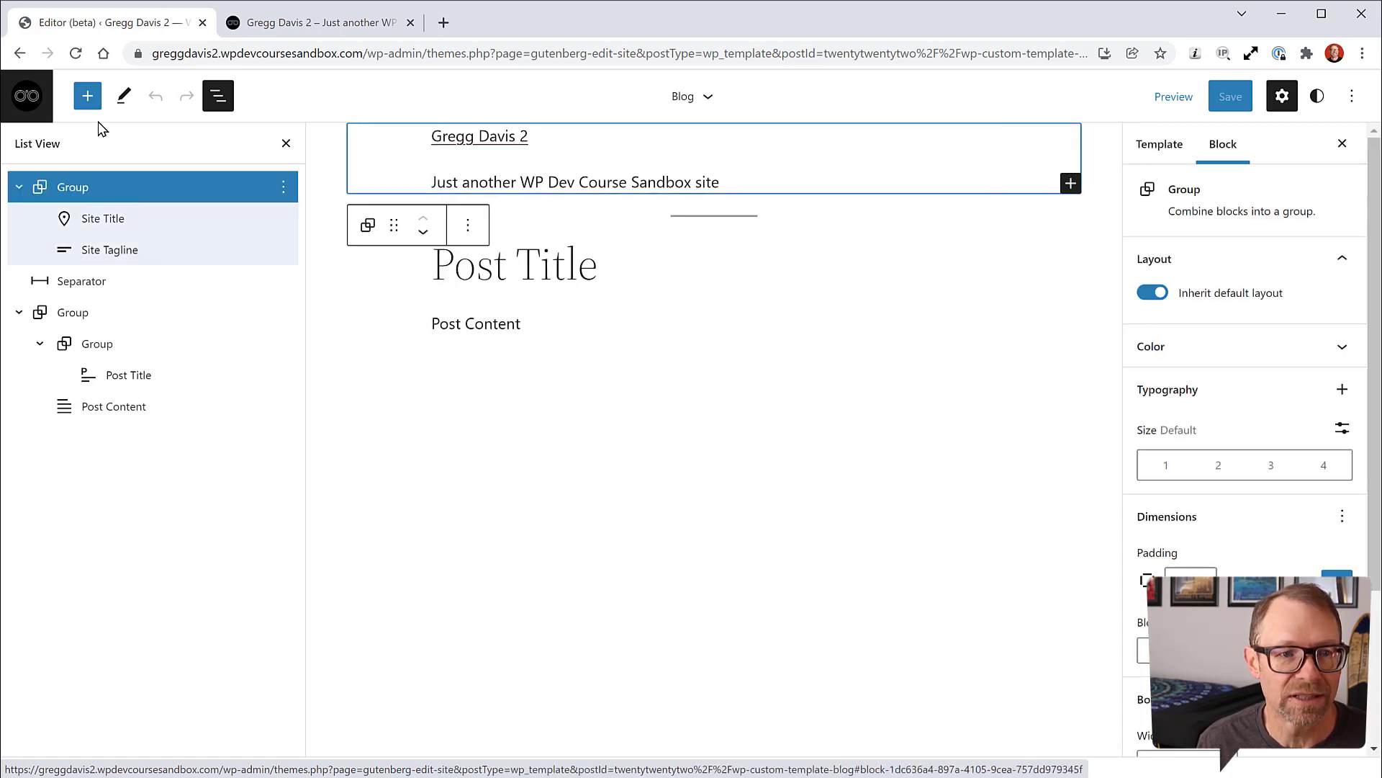
Step: Insert the Default header pattern from the Headers pattern category
{"action": "left_click", "coordinate": [87, 96]}
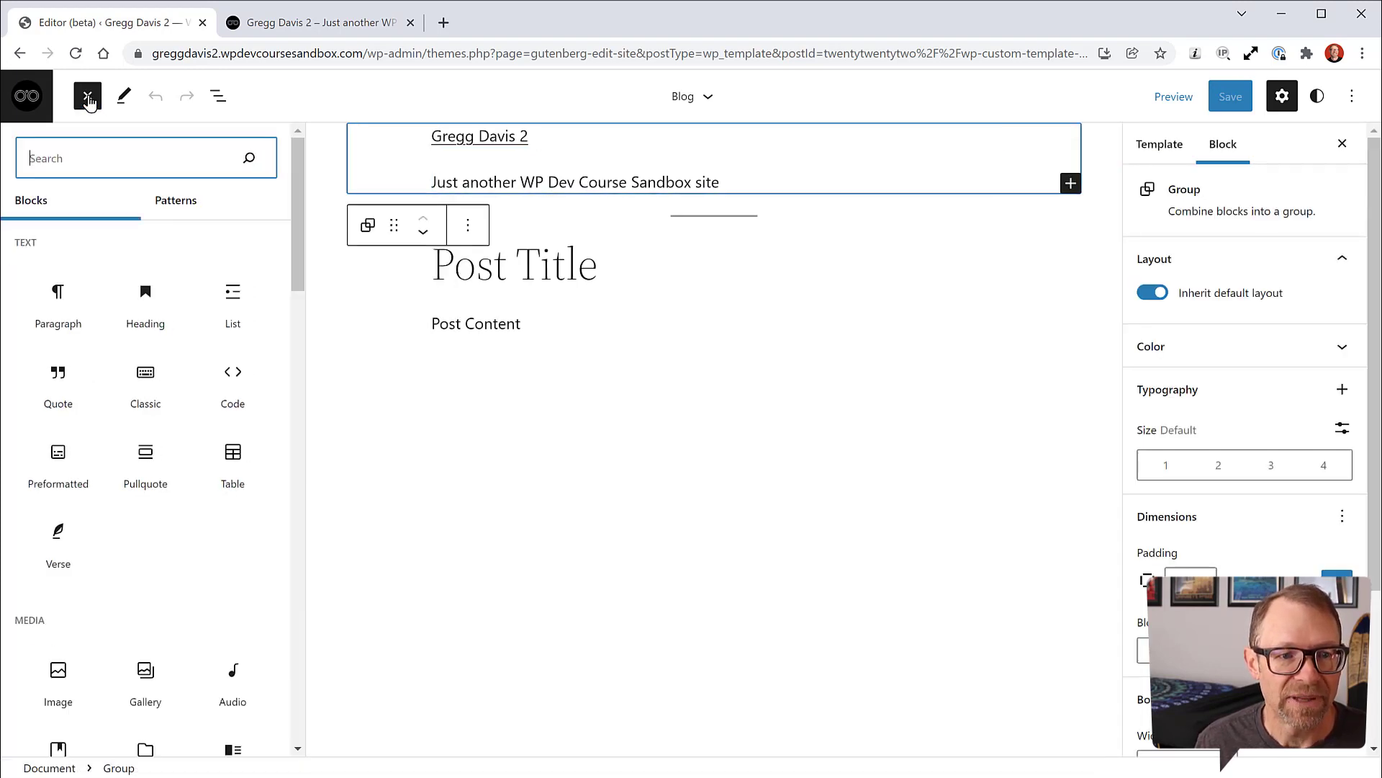
{"action": "left_click", "coordinate": [179, 209]}
{"action": "left_click", "coordinate": [137, 252]}
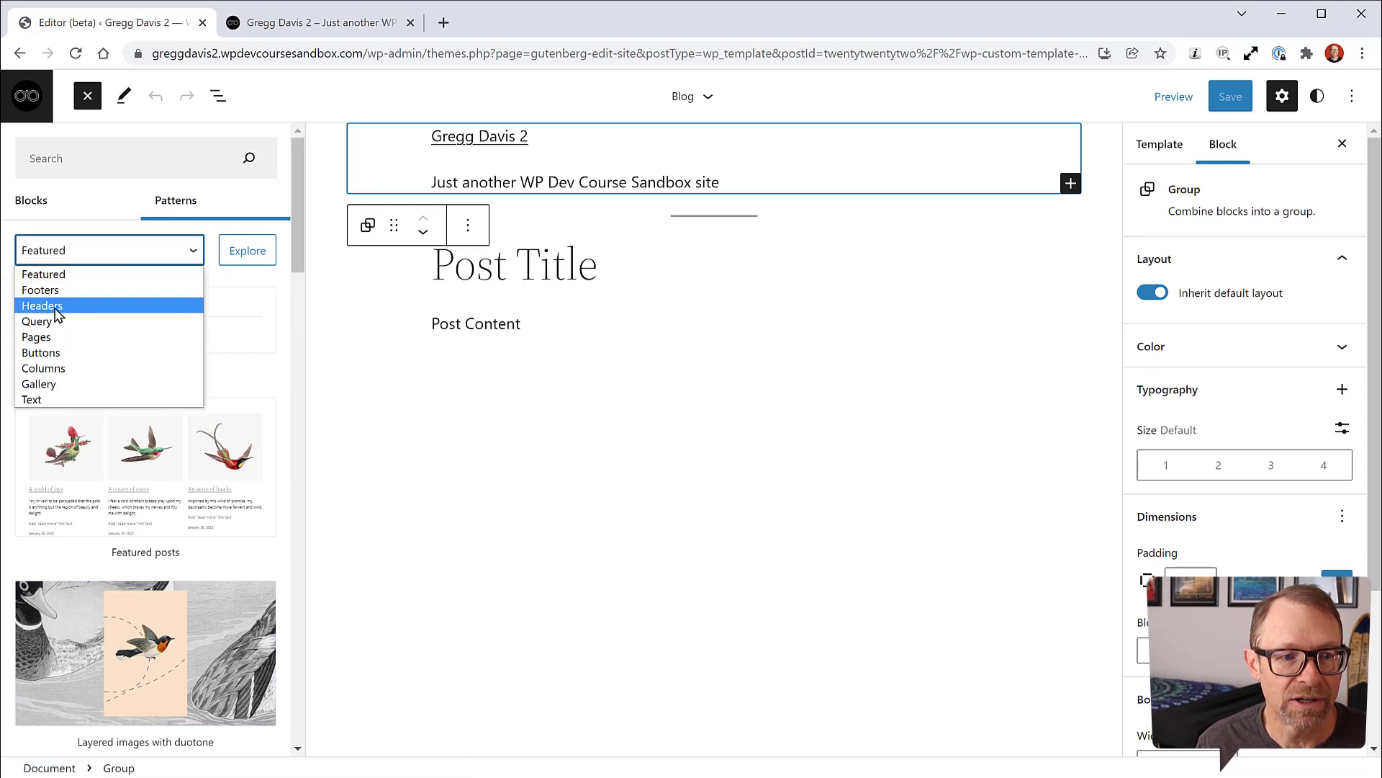
{"action": "left_click", "coordinate": [56, 308]}
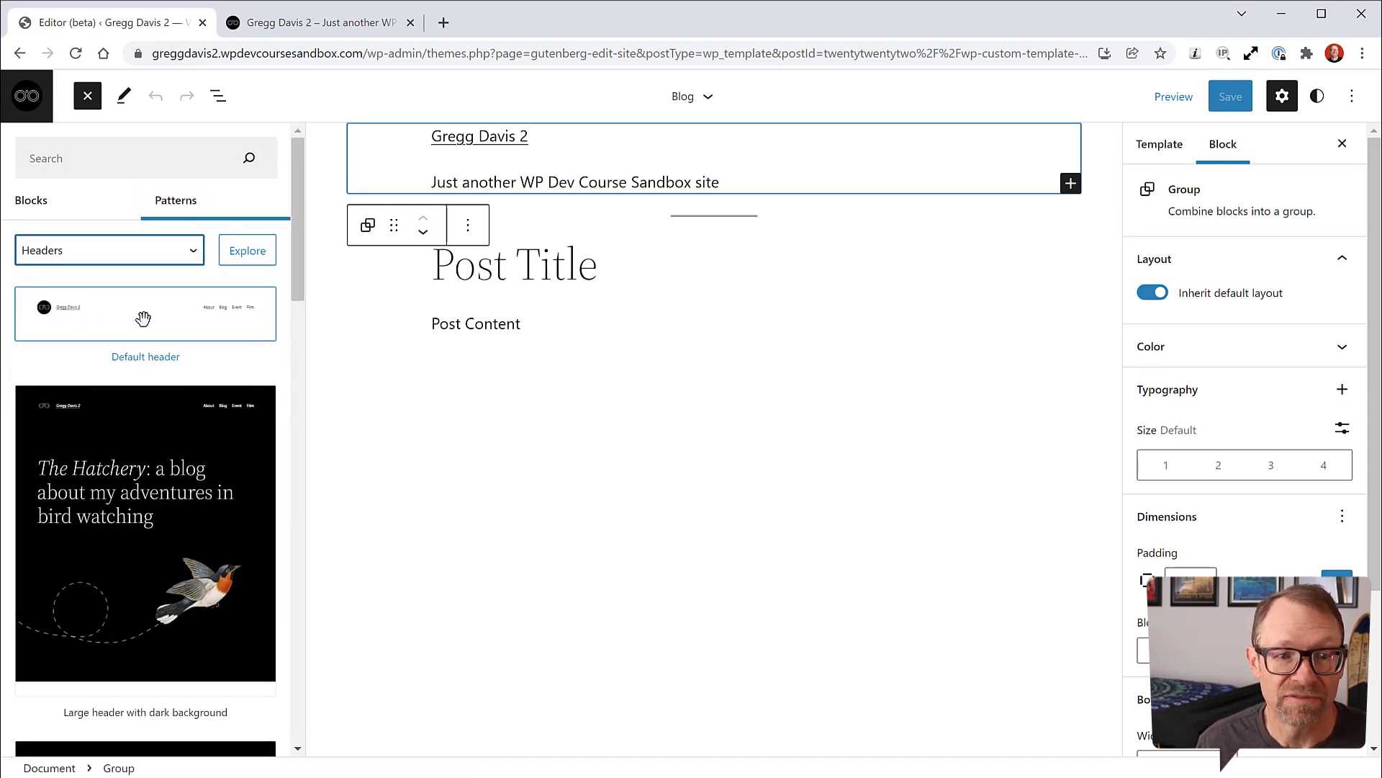
{"action": "left_click", "coordinate": [144, 318]}
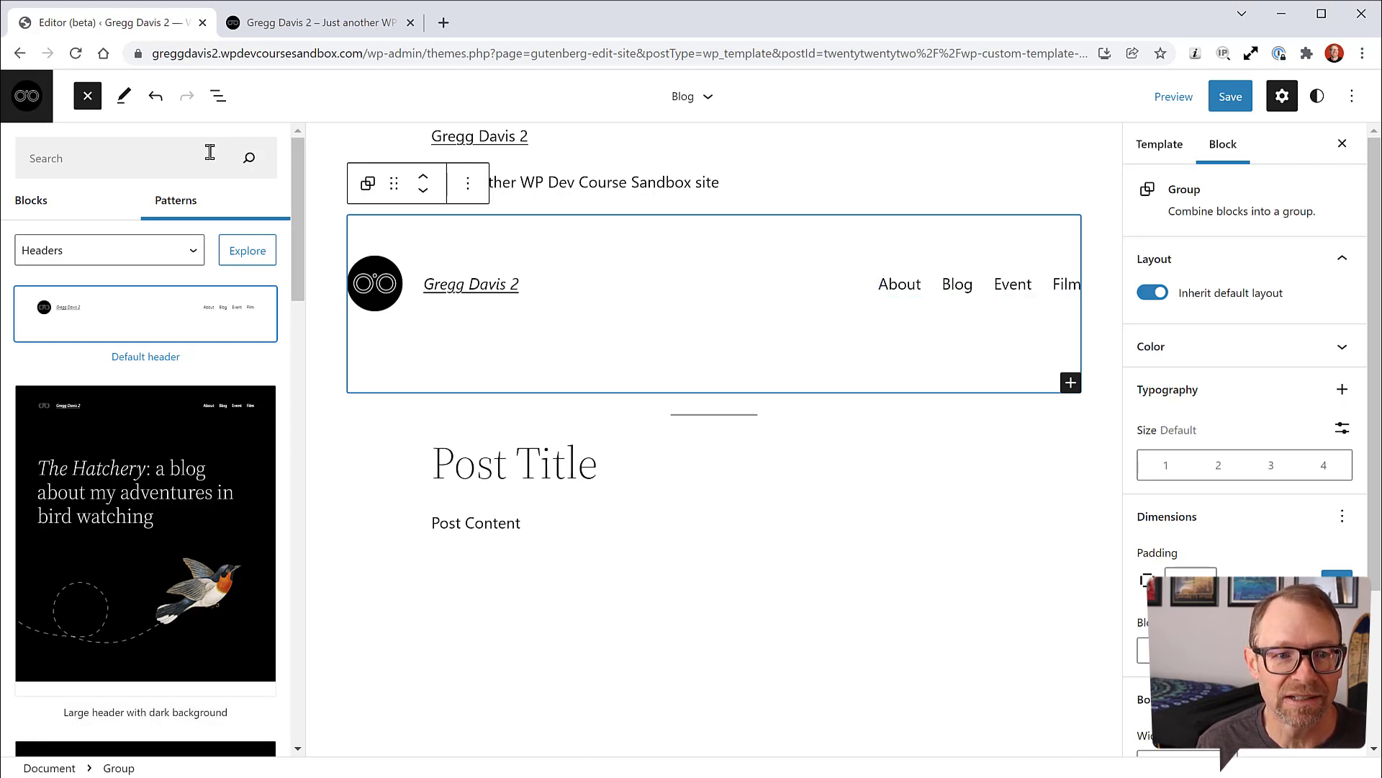
Step: Remove the old site title and tagline Group via List View
{"action": "left_click", "coordinate": [87, 96]}
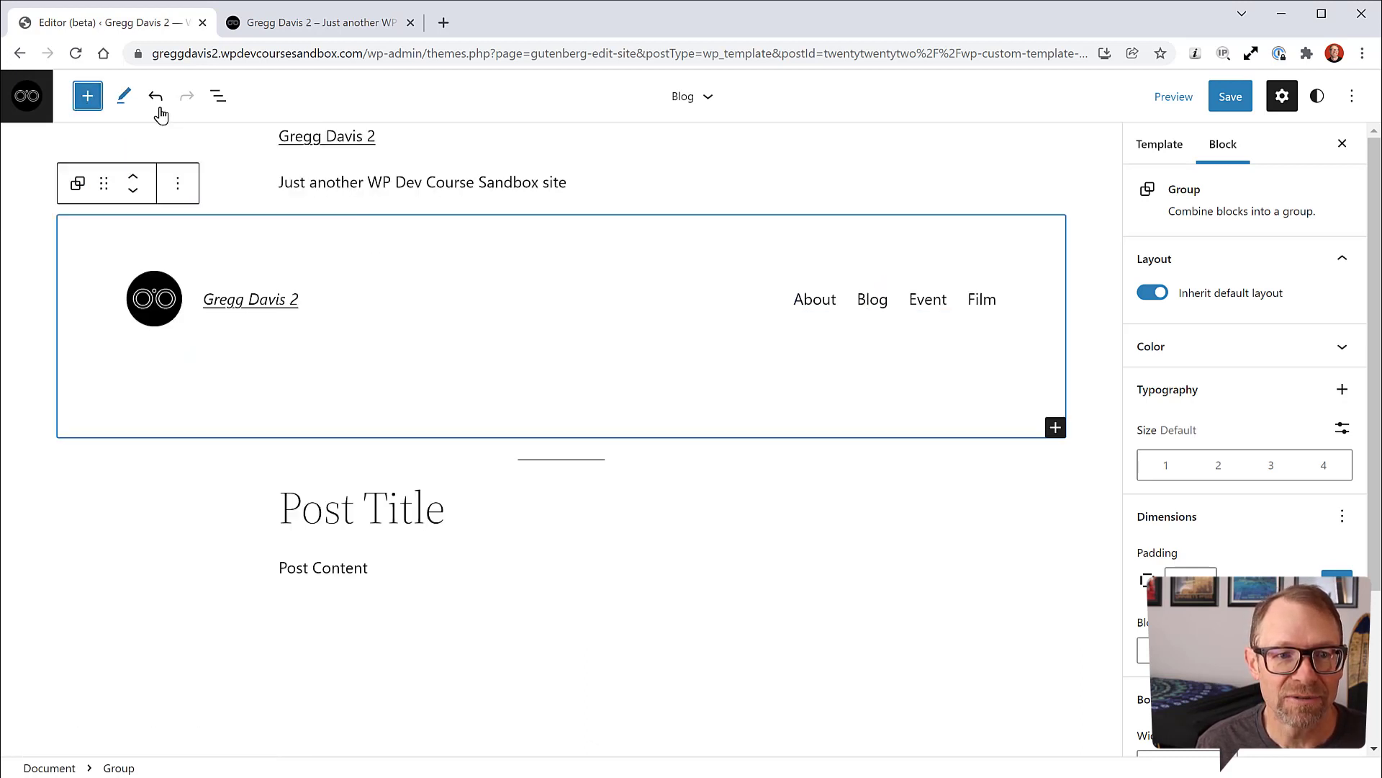
{"action": "left_click", "coordinate": [213, 103]}
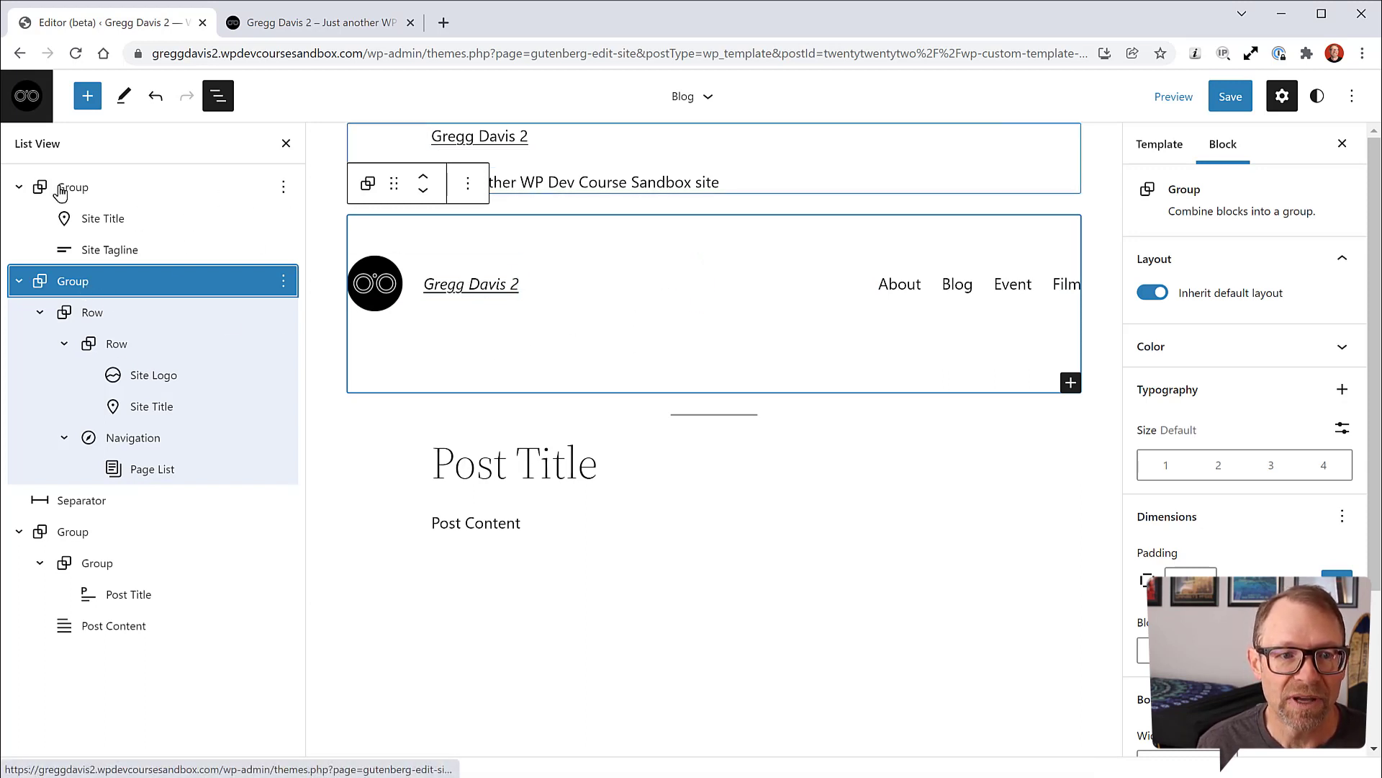
{"action": "left_click", "coordinate": [283, 187]}
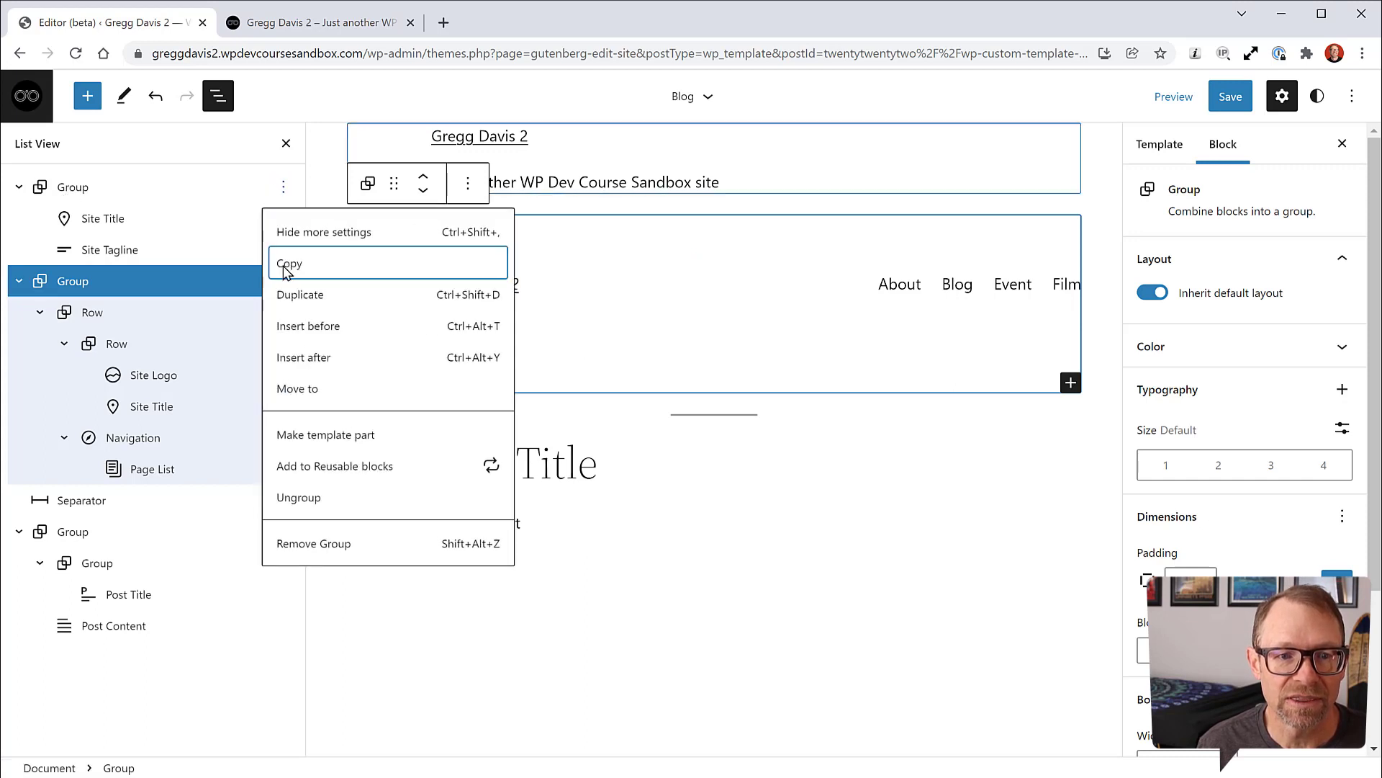
{"action": "left_click", "coordinate": [301, 544]}
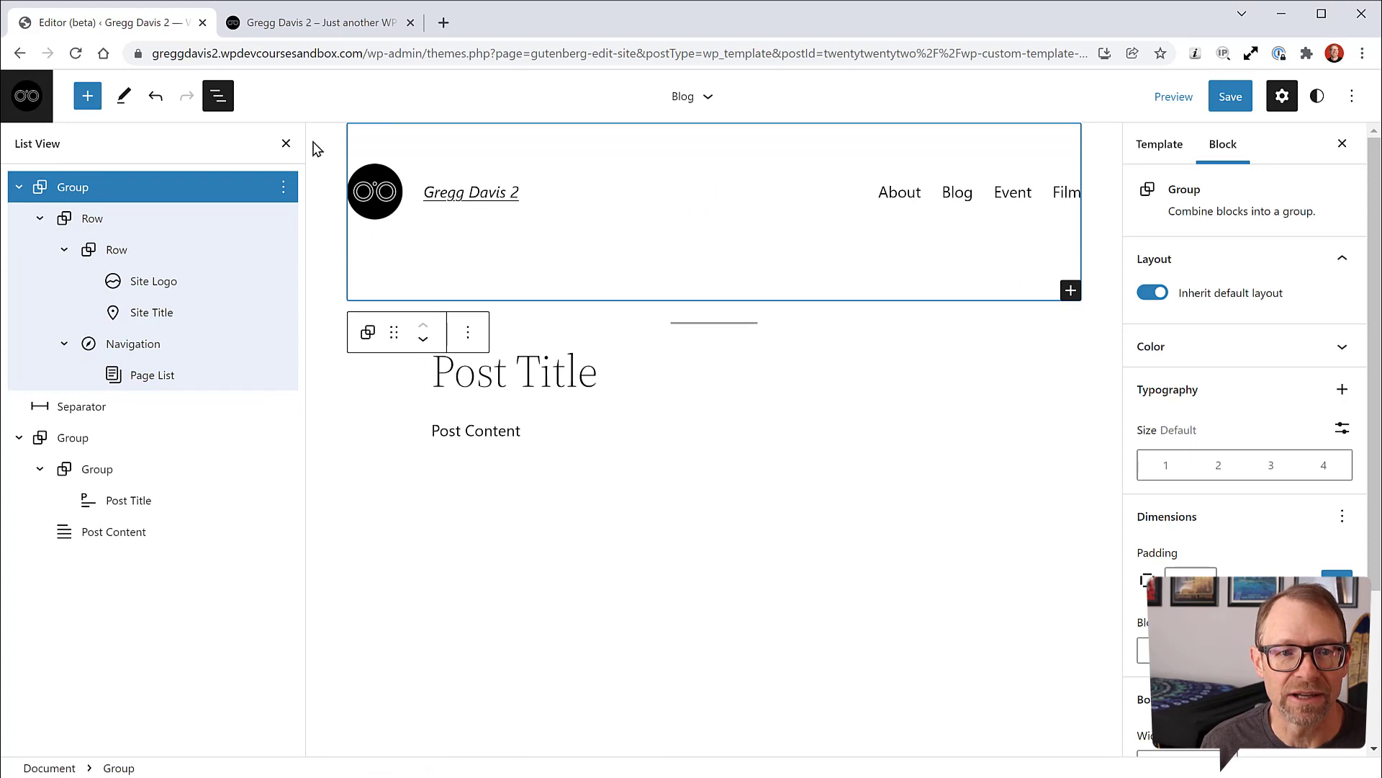
Step: Save the Blog template with its new Default header
{"action": "left_click", "coordinate": [286, 148]}
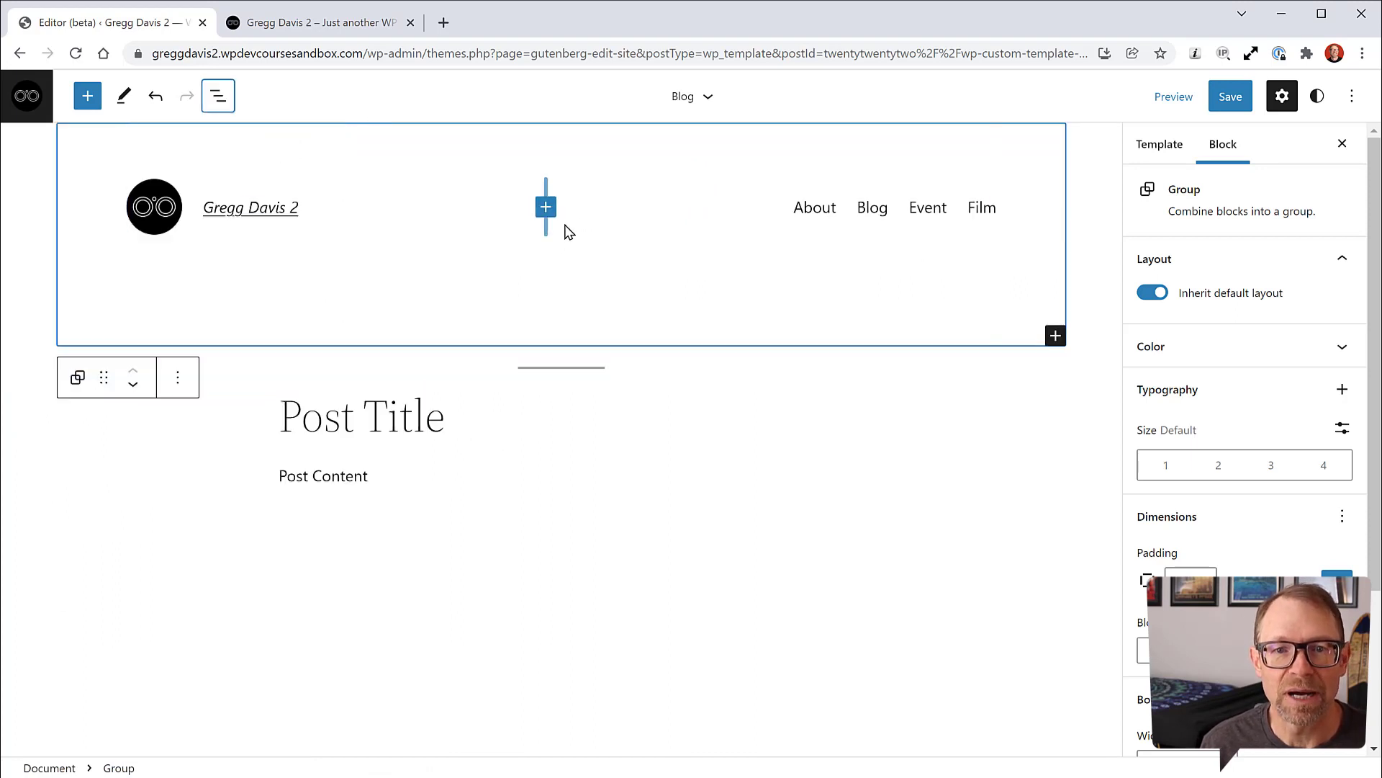
{"action": "left_click", "coordinate": [1225, 100]}
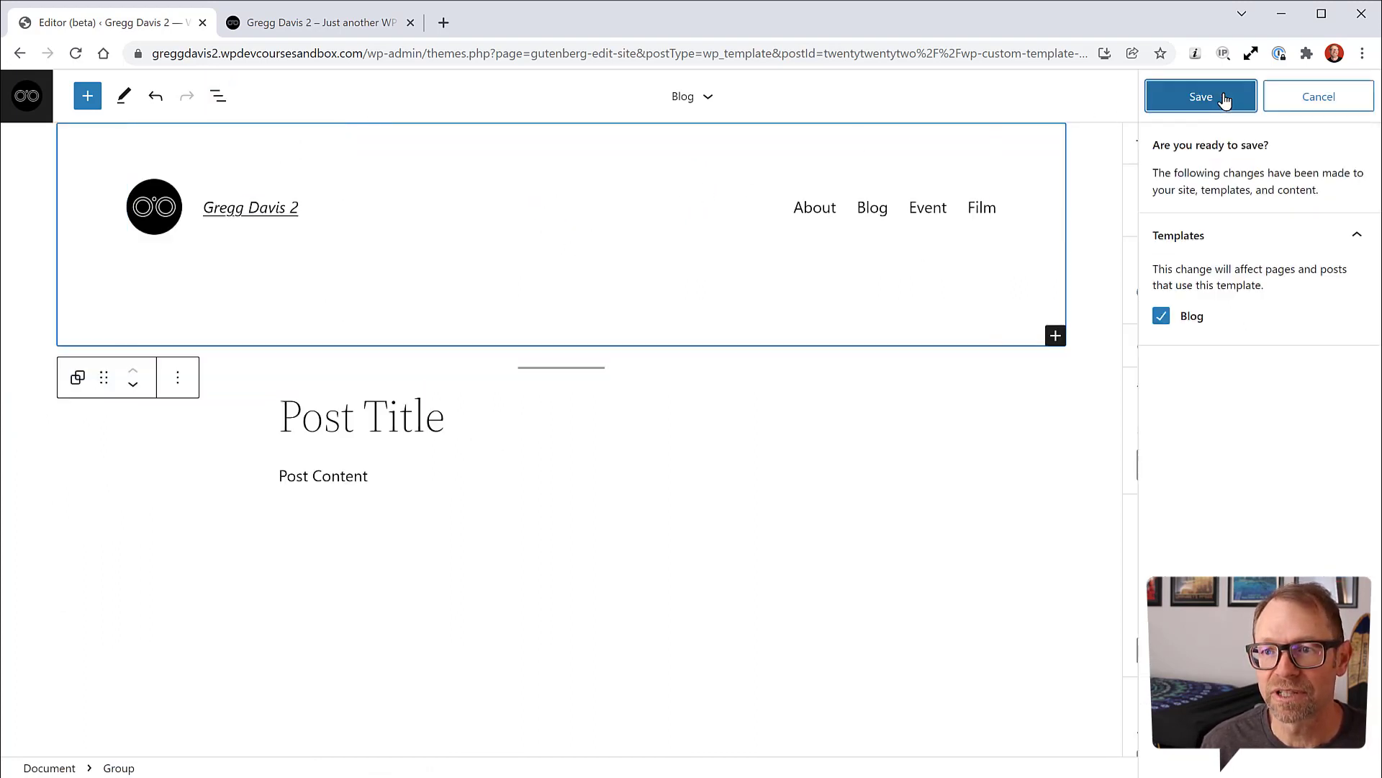
{"action": "left_click", "coordinate": [1201, 96]}
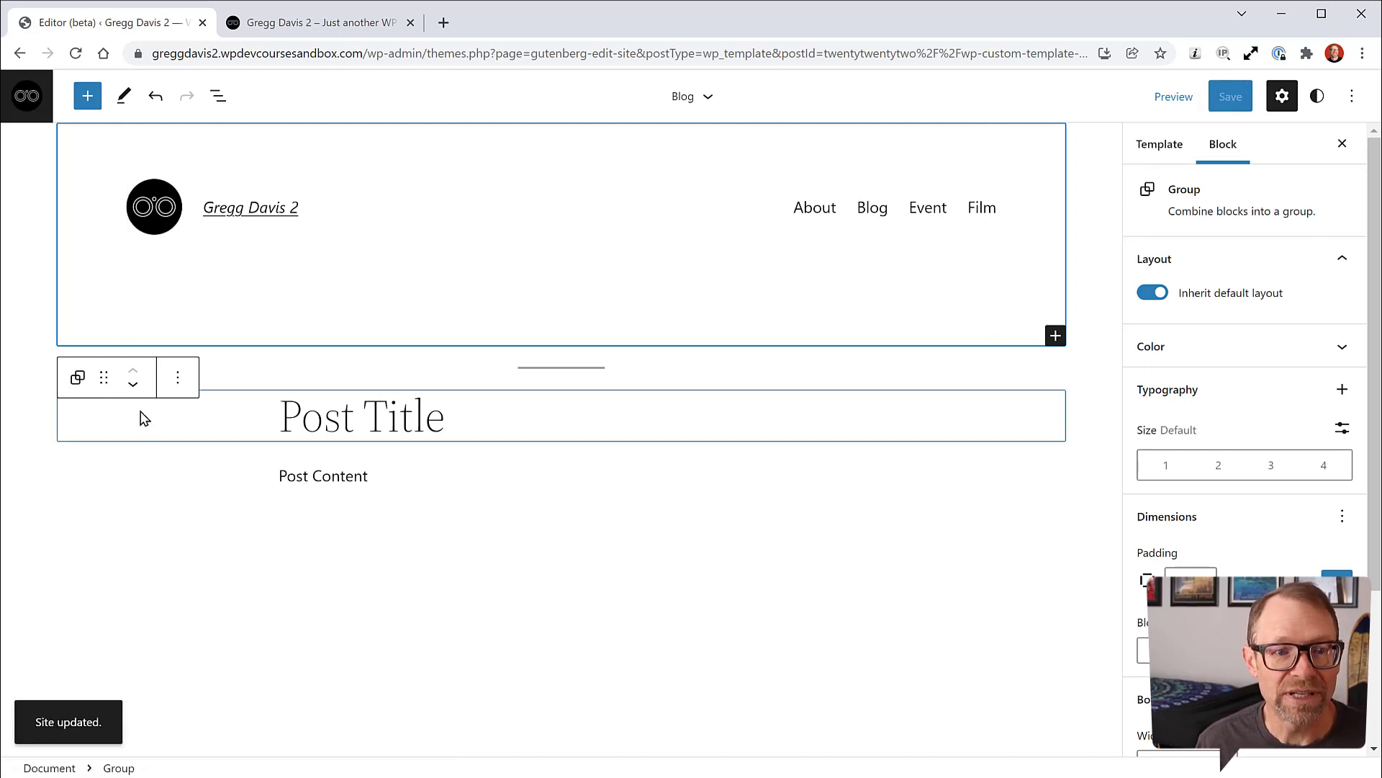
Step: Recheck the template's block outline, then bring up the block inserter
{"action": "left_click", "coordinate": [218, 95]}
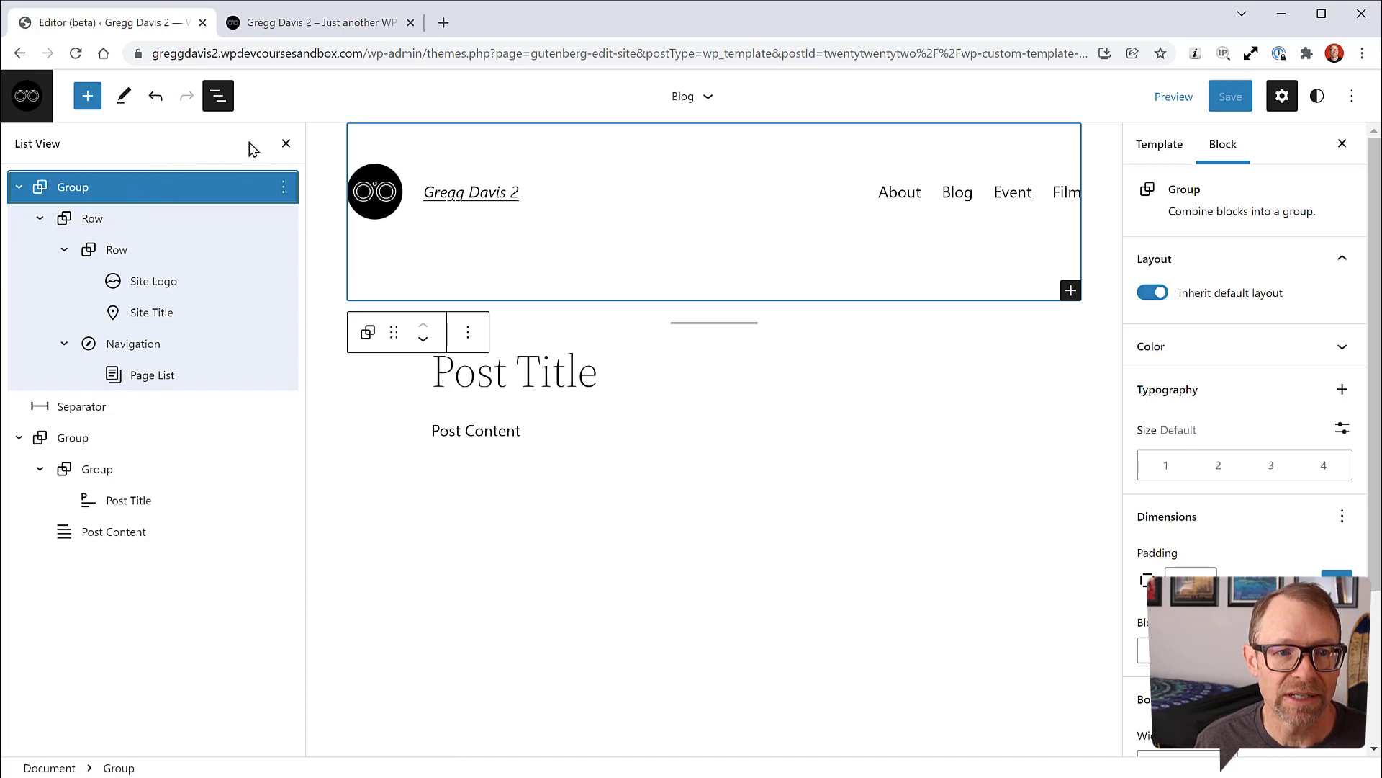
{"action": "left_click", "coordinate": [285, 144]}
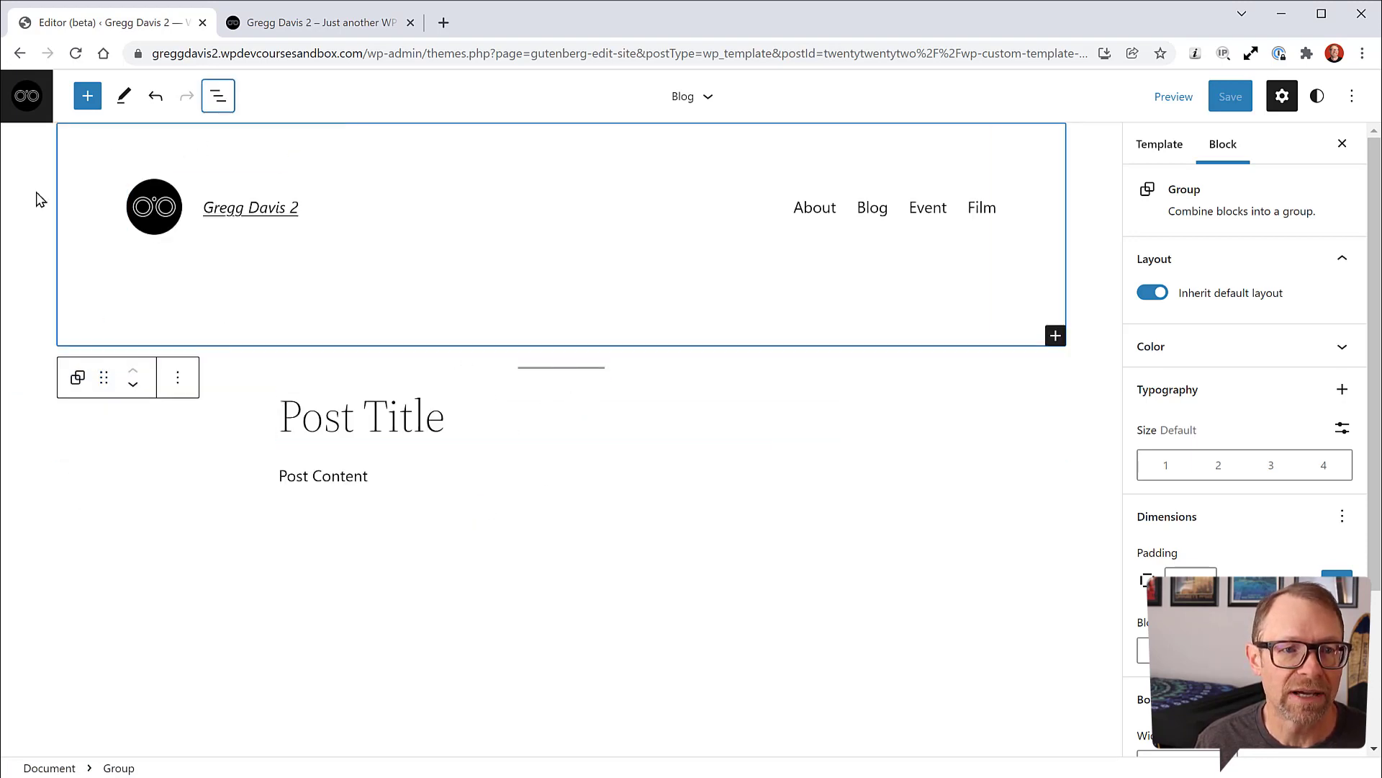
{"action": "left_click", "coordinate": [87, 96]}
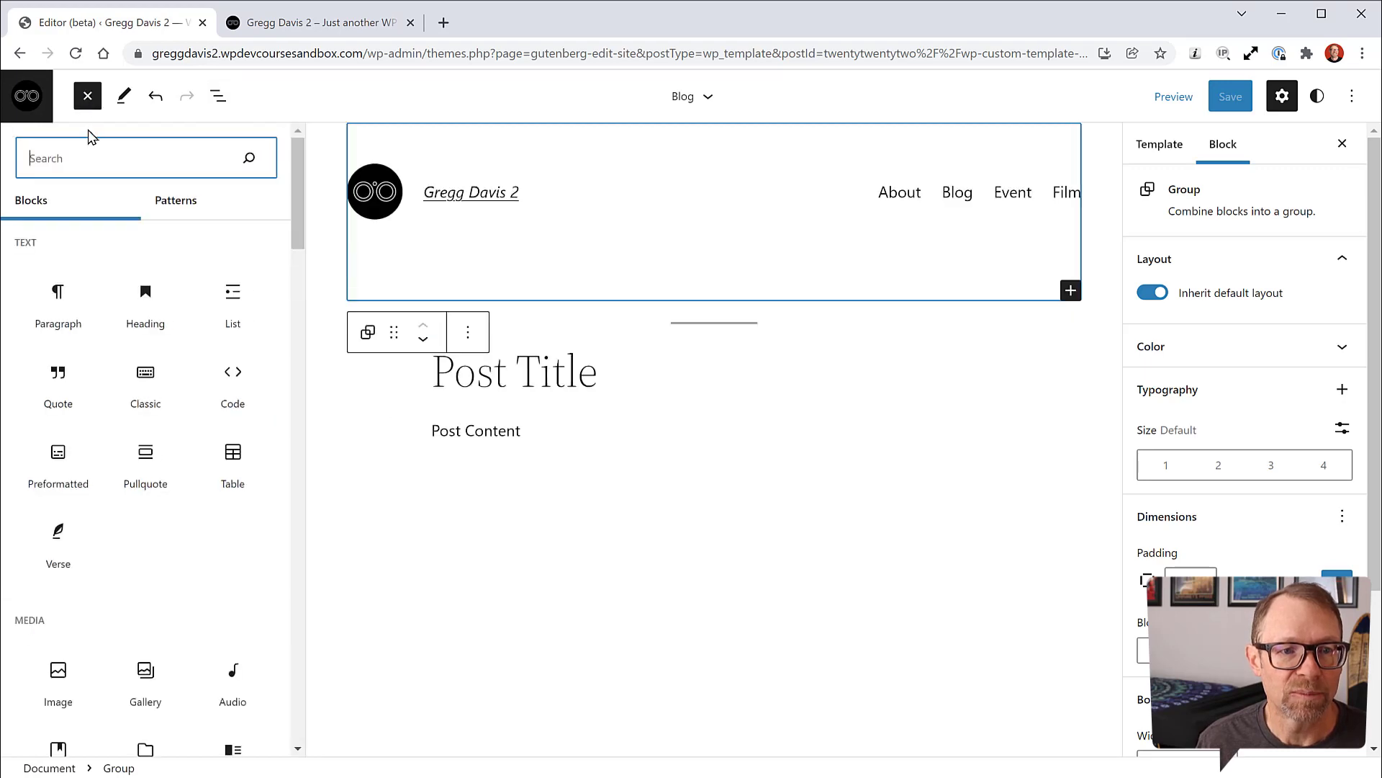
Step: Insert the 'Blog posts with right sidebar' pattern from the Pages pattern category
{"action": "left_click", "coordinate": [166, 201]}
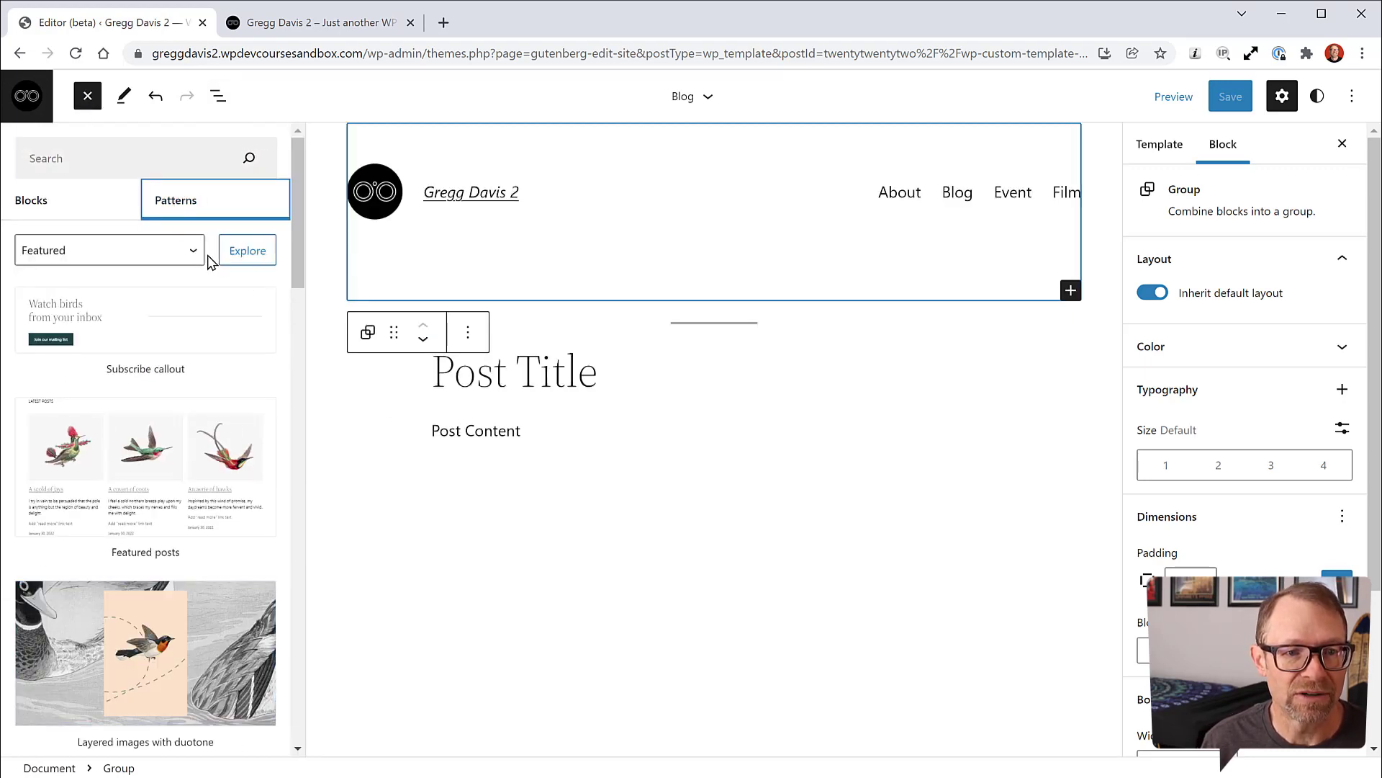
{"action": "left_click", "coordinate": [247, 254]}
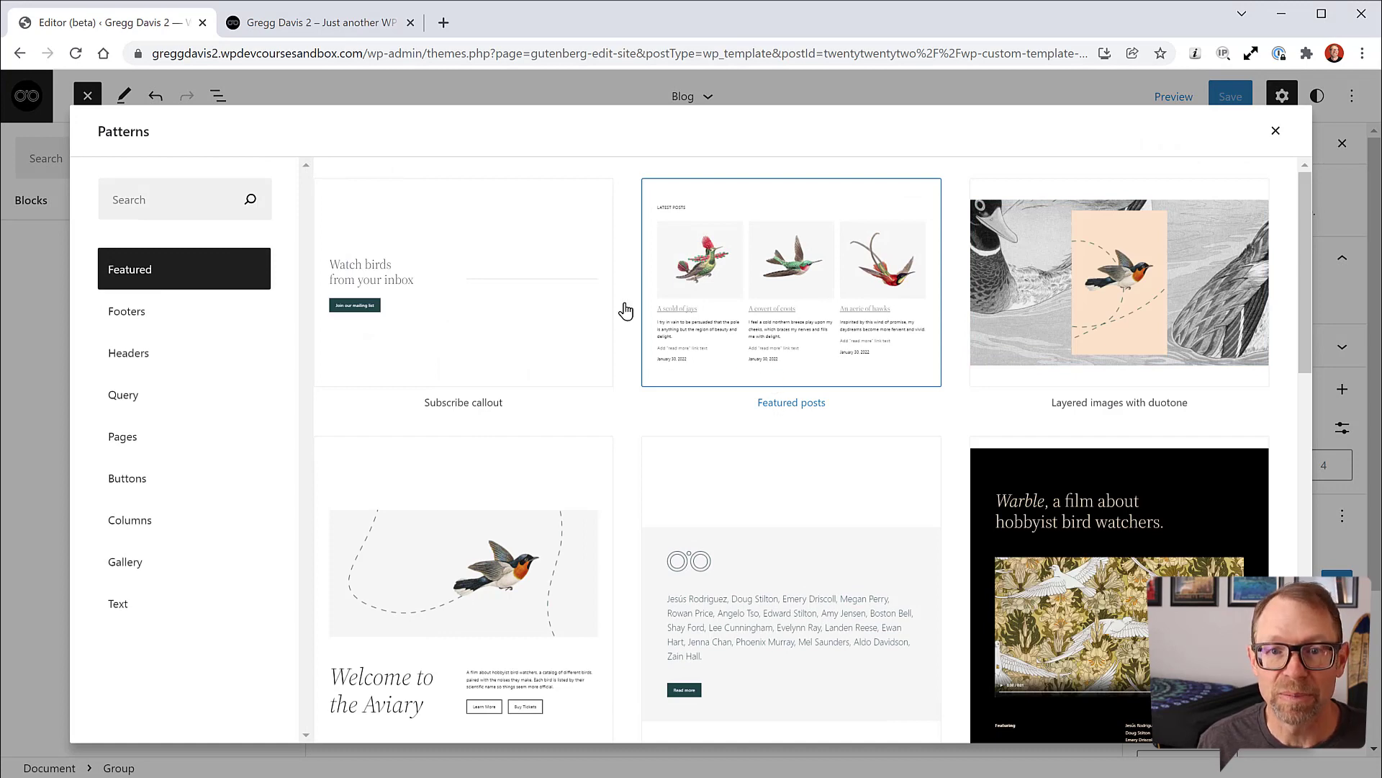
{"action": "left_click", "coordinate": [123, 440]}
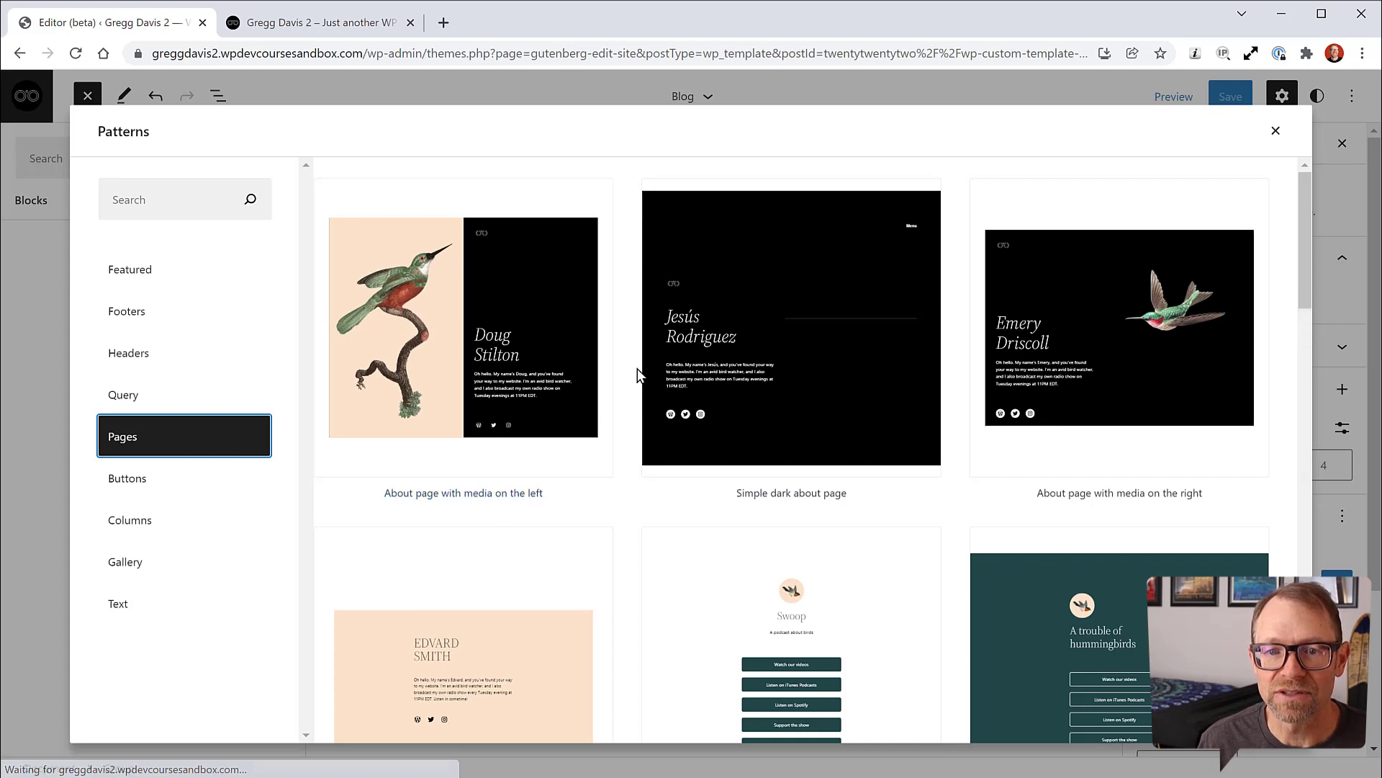
{"action": "scroll", "coordinate": [633, 370], "scroll_direction": "down", "scroll_amount": 1}
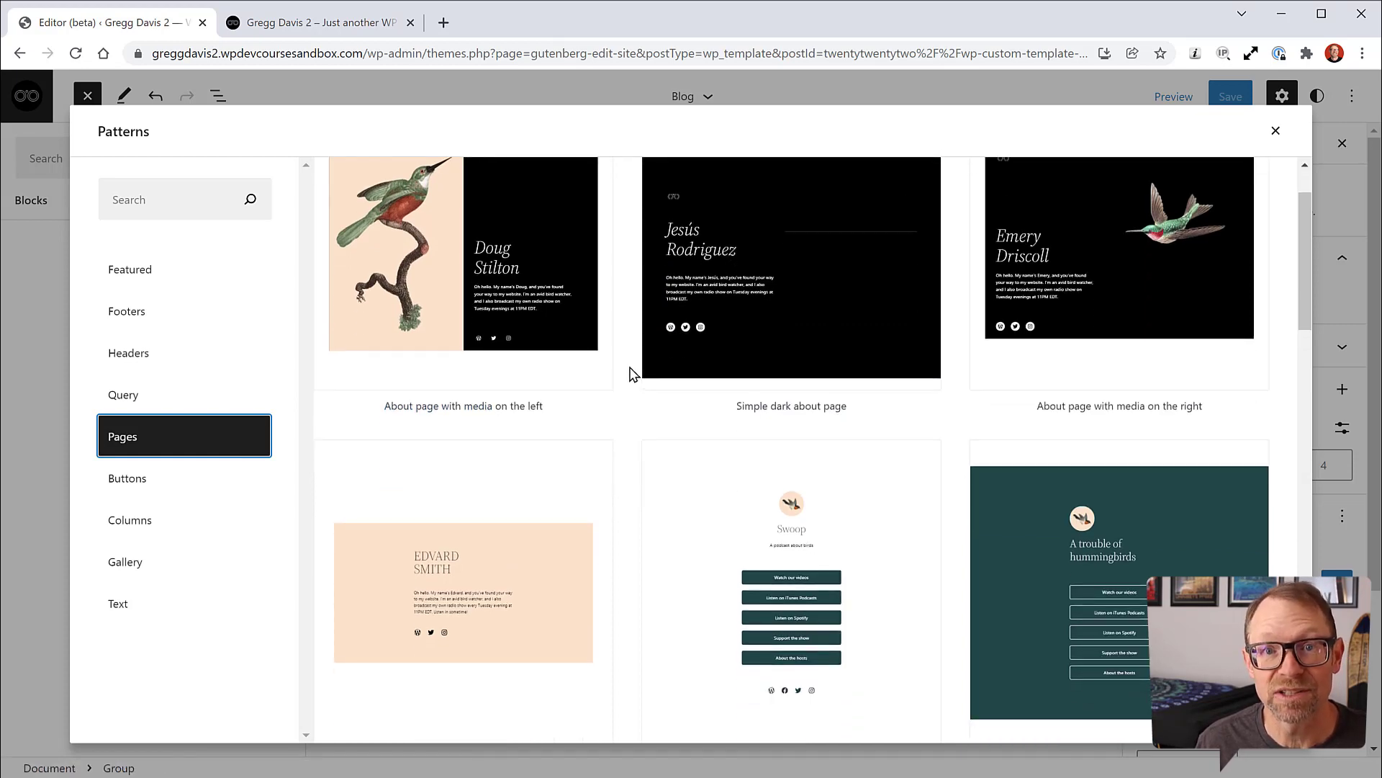
{"action": "scroll", "coordinate": [632, 373], "scroll_direction": "down", "scroll_amount": 6}
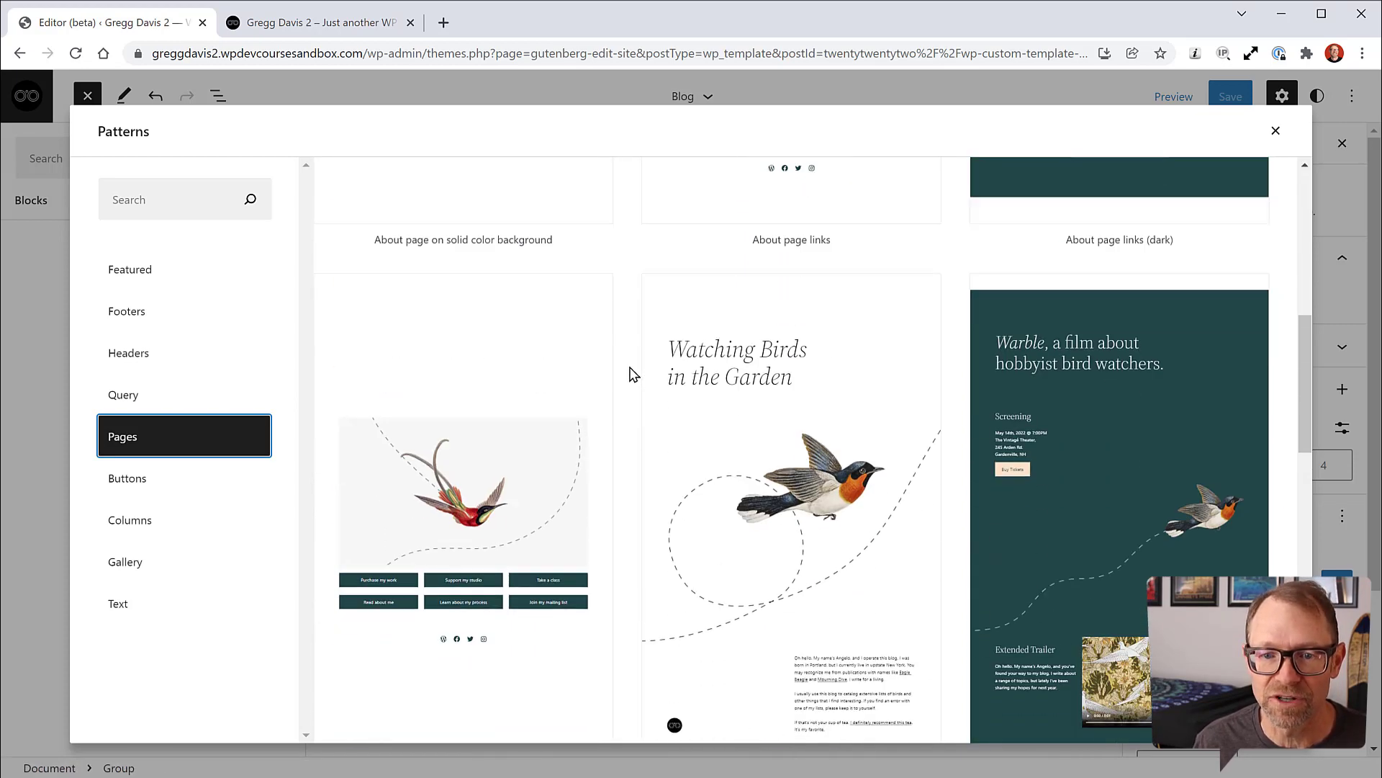
{"action": "scroll", "coordinate": [632, 373], "scroll_direction": "down", "scroll_amount": 9}
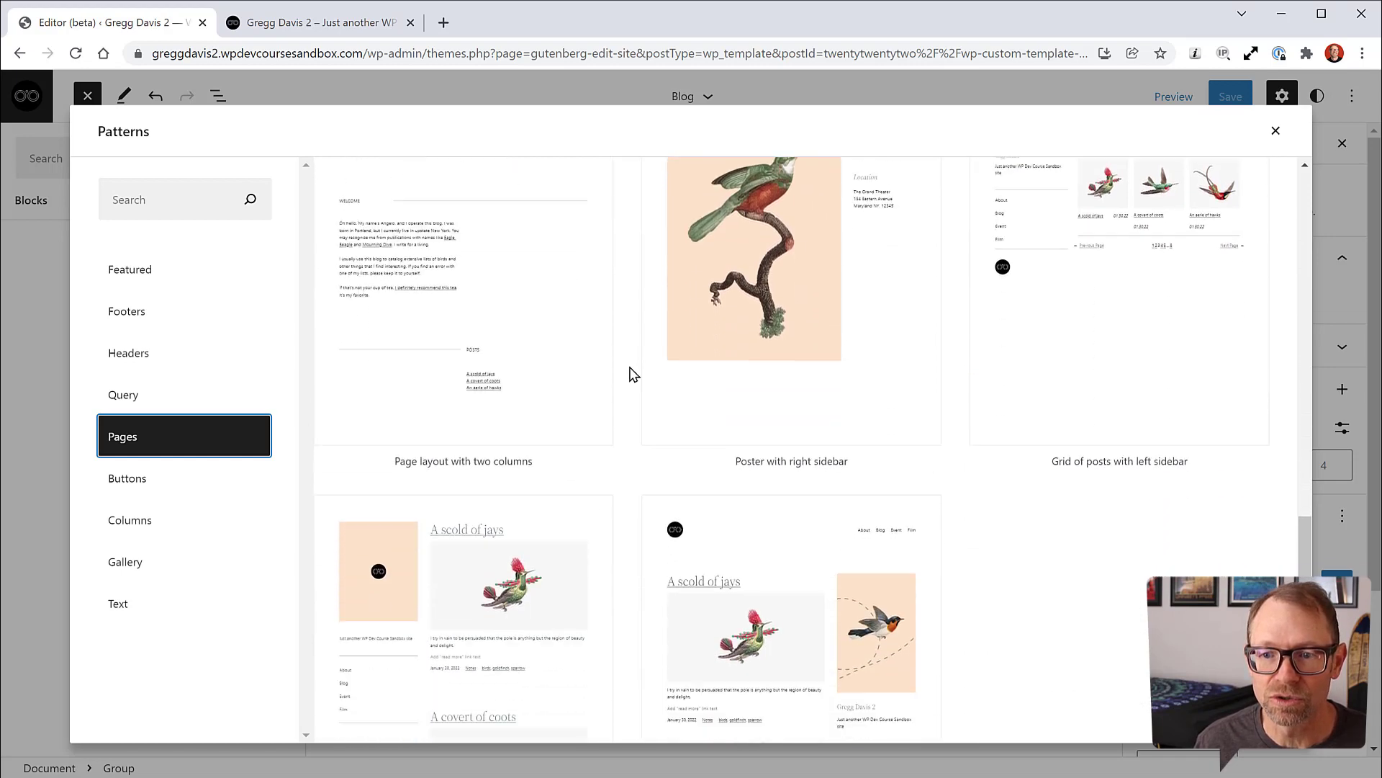
{"action": "scroll", "coordinate": [632, 373], "scroll_direction": "down", "scroll_amount": 4}
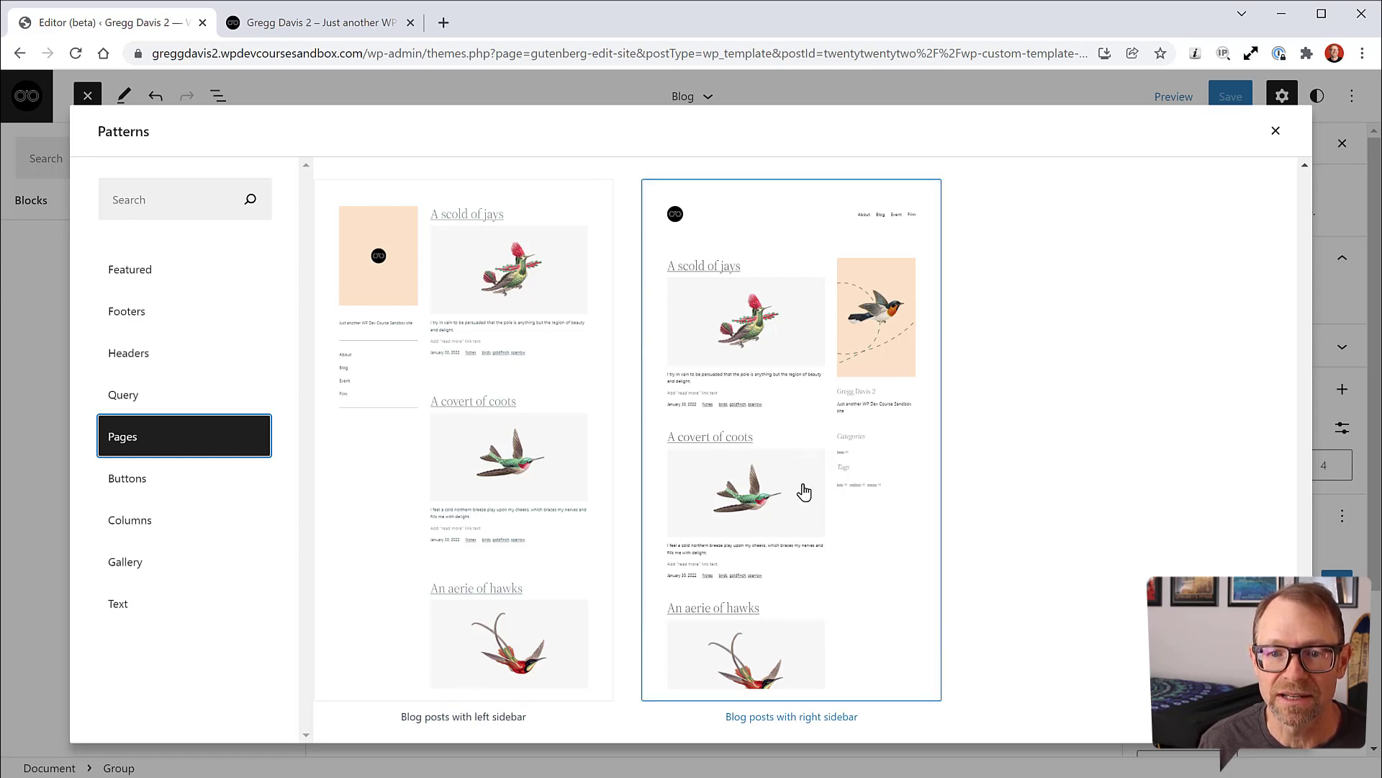
{"action": "left_click", "coordinate": [852, 523]}
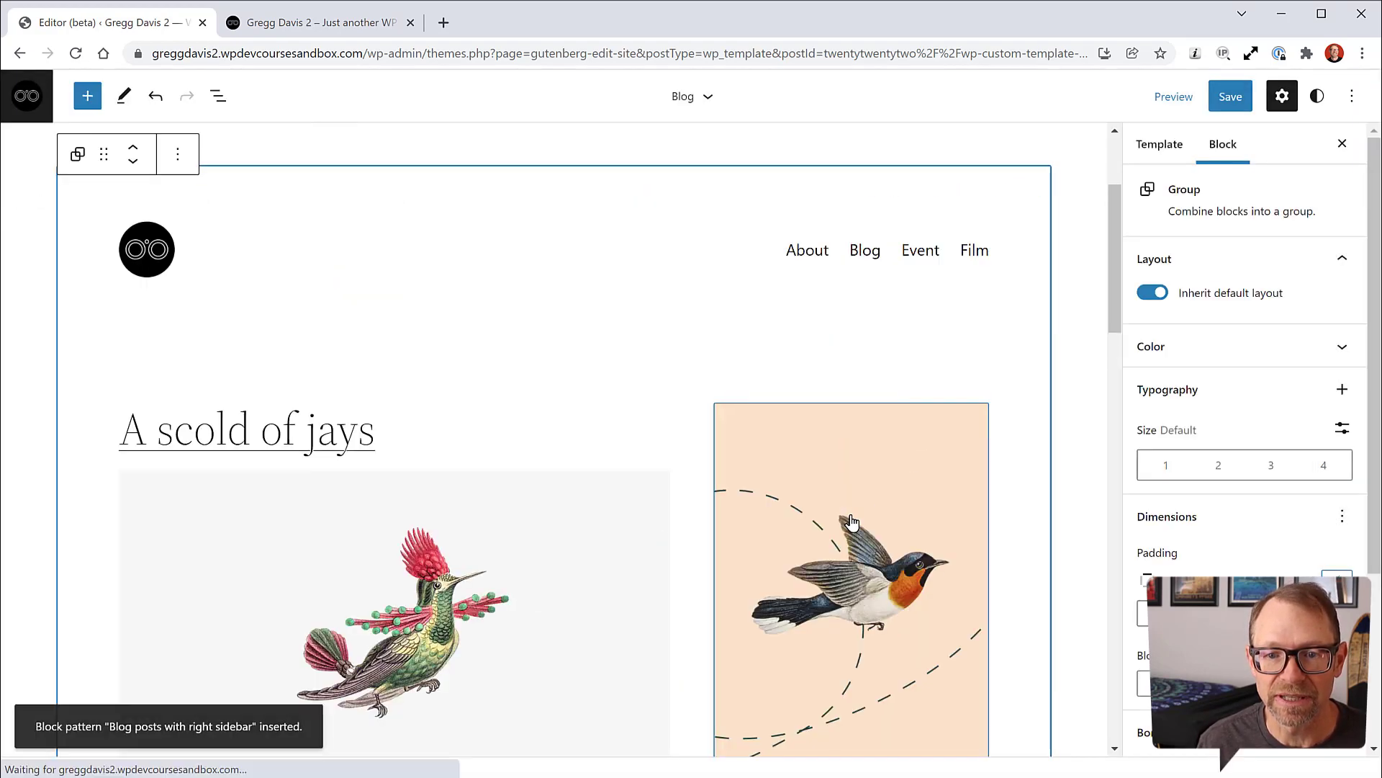
Step: Scroll the template to review the posts list and sidebar beneath the header
{"action": "scroll", "coordinate": [579, 504], "scroll_direction": "up", "scroll_amount": 2}
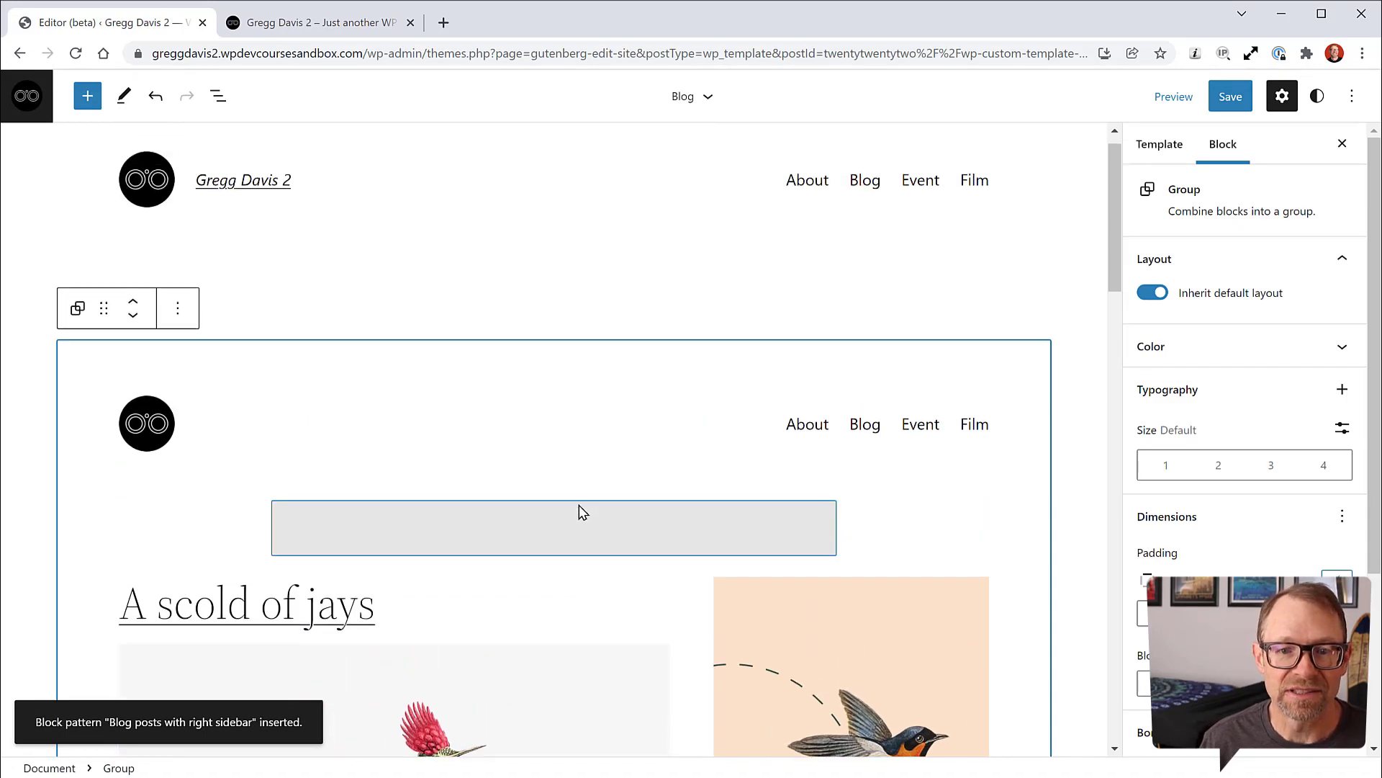
{"action": "scroll", "coordinate": [579, 504], "scroll_direction": "down", "scroll_amount": 10}
{"action": "scroll", "coordinate": [583, 511], "scroll_direction": "down", "scroll_amount": 8}
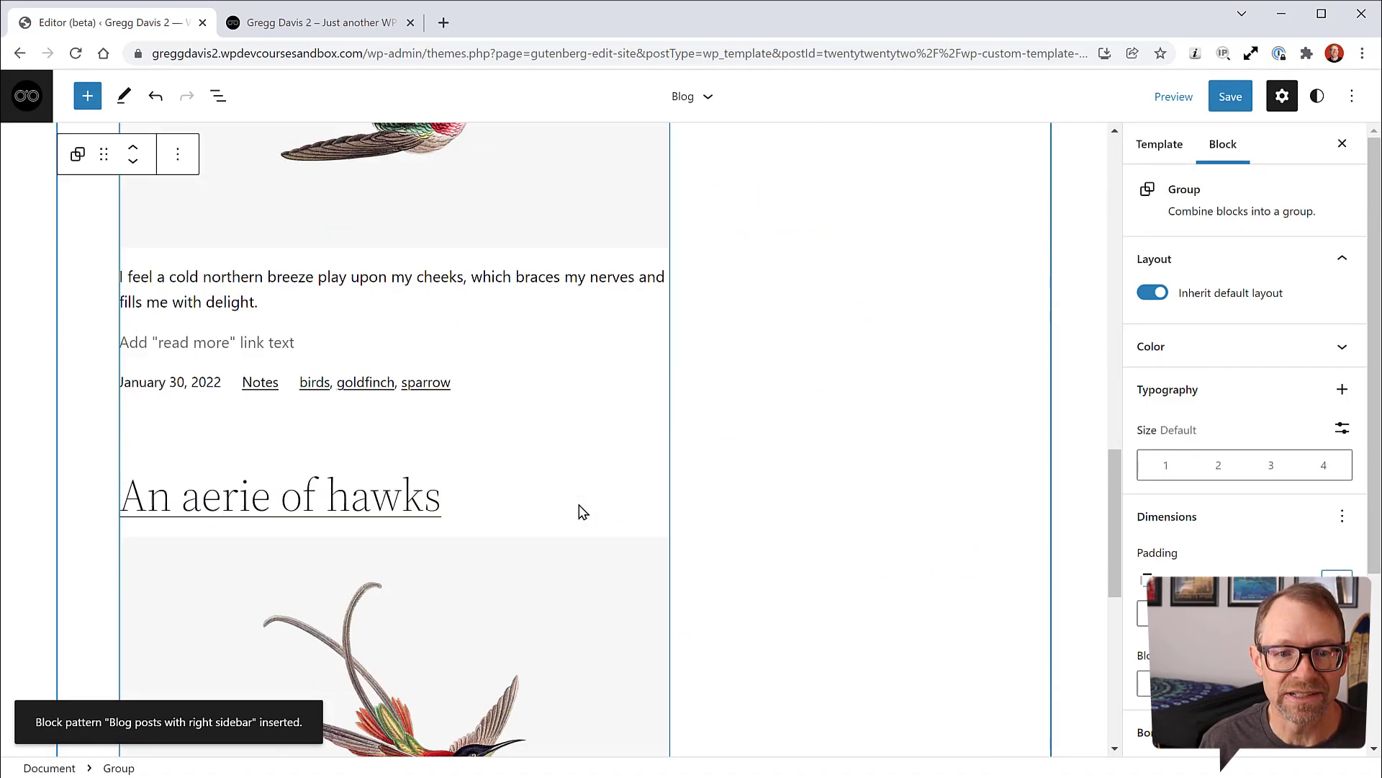
{"action": "scroll", "coordinate": [583, 511], "scroll_direction": "up", "scroll_amount": 10}
{"action": "scroll", "coordinate": [583, 511], "scroll_direction": "up", "scroll_amount": 4}
{"action": "scroll", "coordinate": [561, 559], "scroll_direction": "down", "scroll_amount": 3}
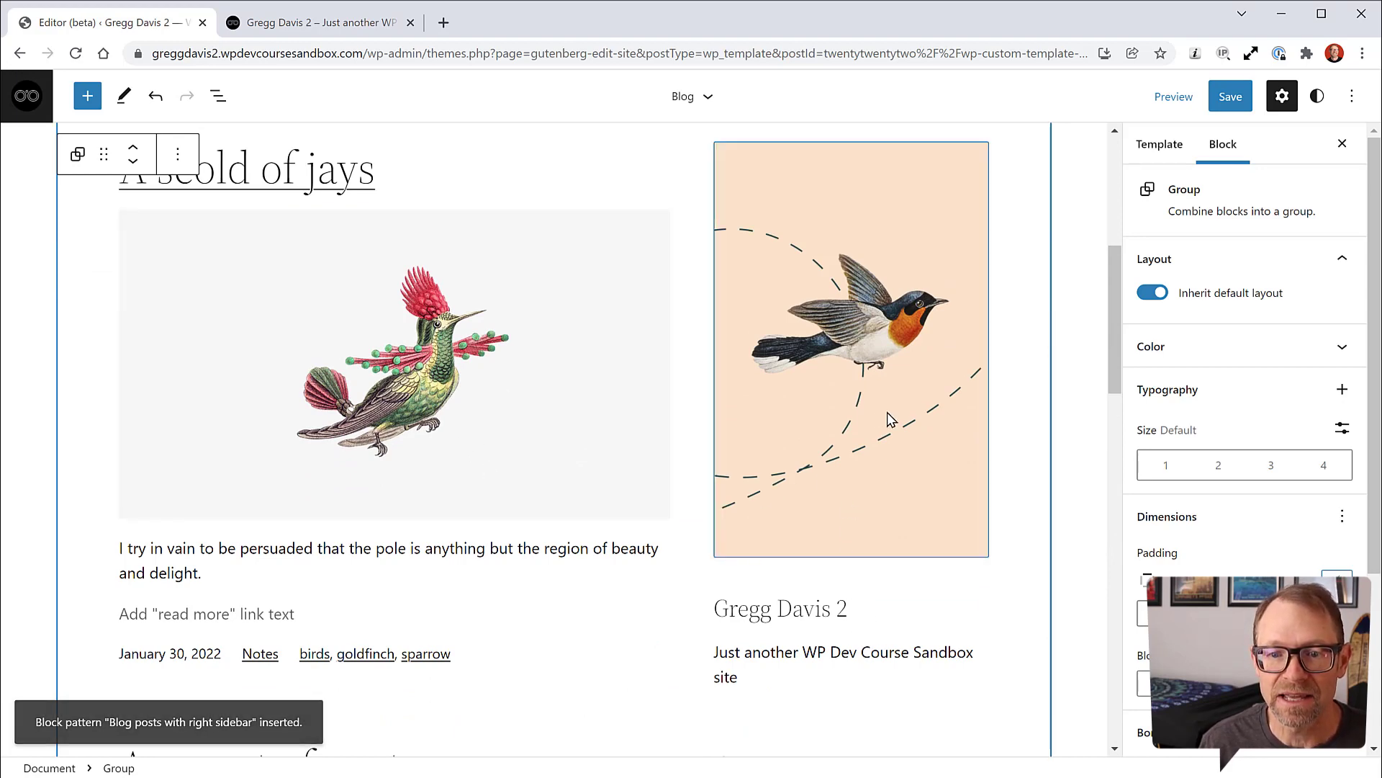
{"action": "scroll", "coordinate": [887, 418], "scroll_direction": "down", "scroll_amount": 5}
{"action": "scroll", "coordinate": [885, 420], "scroll_direction": "down", "scroll_amount": 5}
{"action": "scroll", "coordinate": [886, 419], "scroll_direction": "up", "scroll_amount": 6}
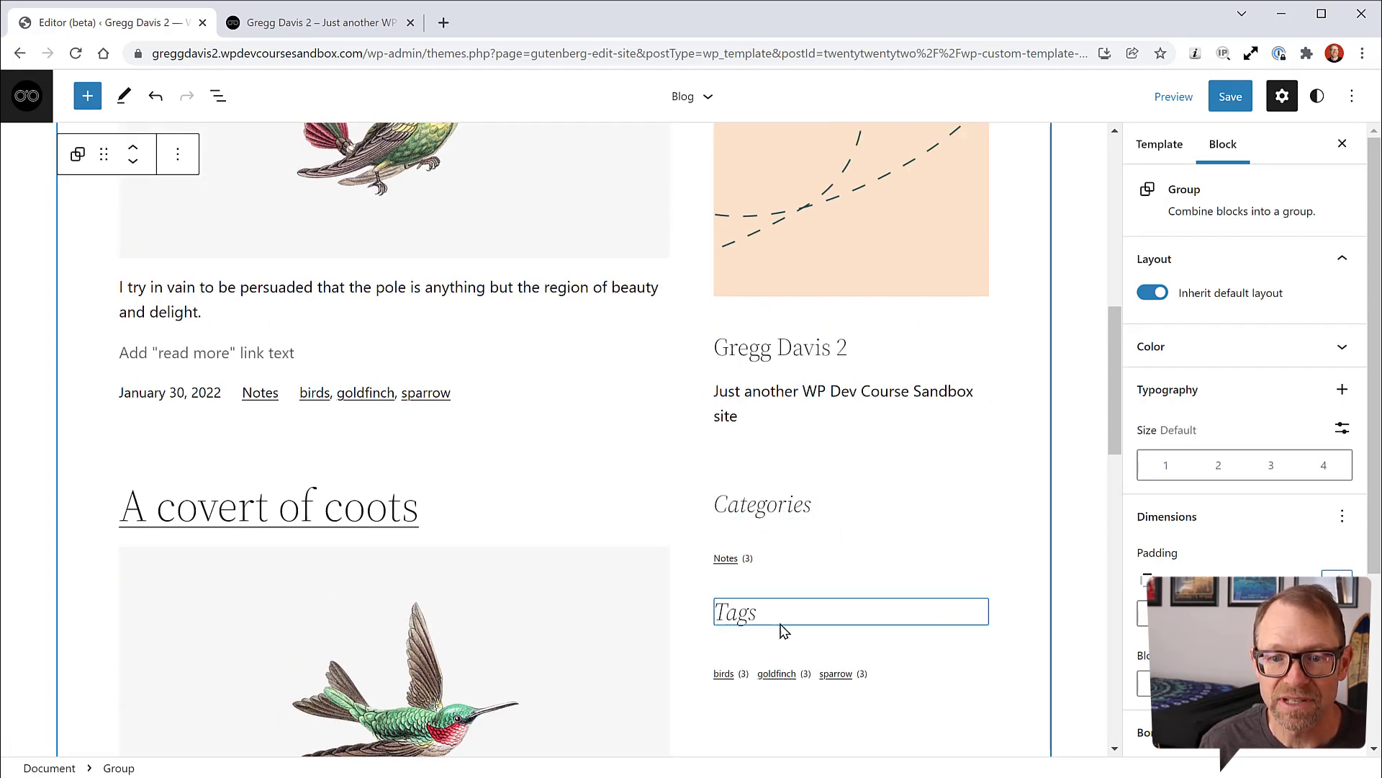
{"action": "scroll", "coordinate": [929, 565], "scroll_direction": "up", "scroll_amount": 3}
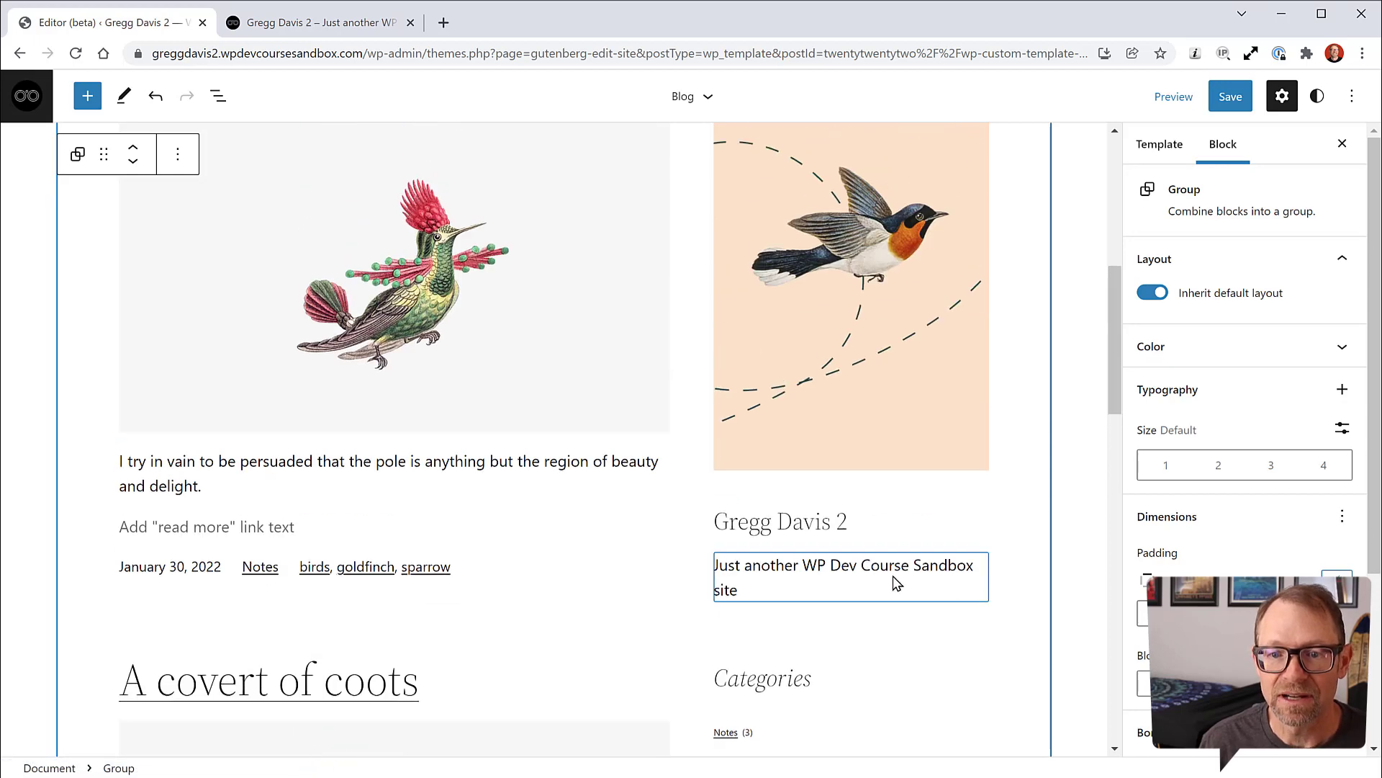
{"action": "scroll", "coordinate": [897, 565], "scroll_direction": "up", "scroll_amount": 3}
{"action": "scroll", "coordinate": [892, 568], "scroll_direction": "down", "scroll_amount": 3}
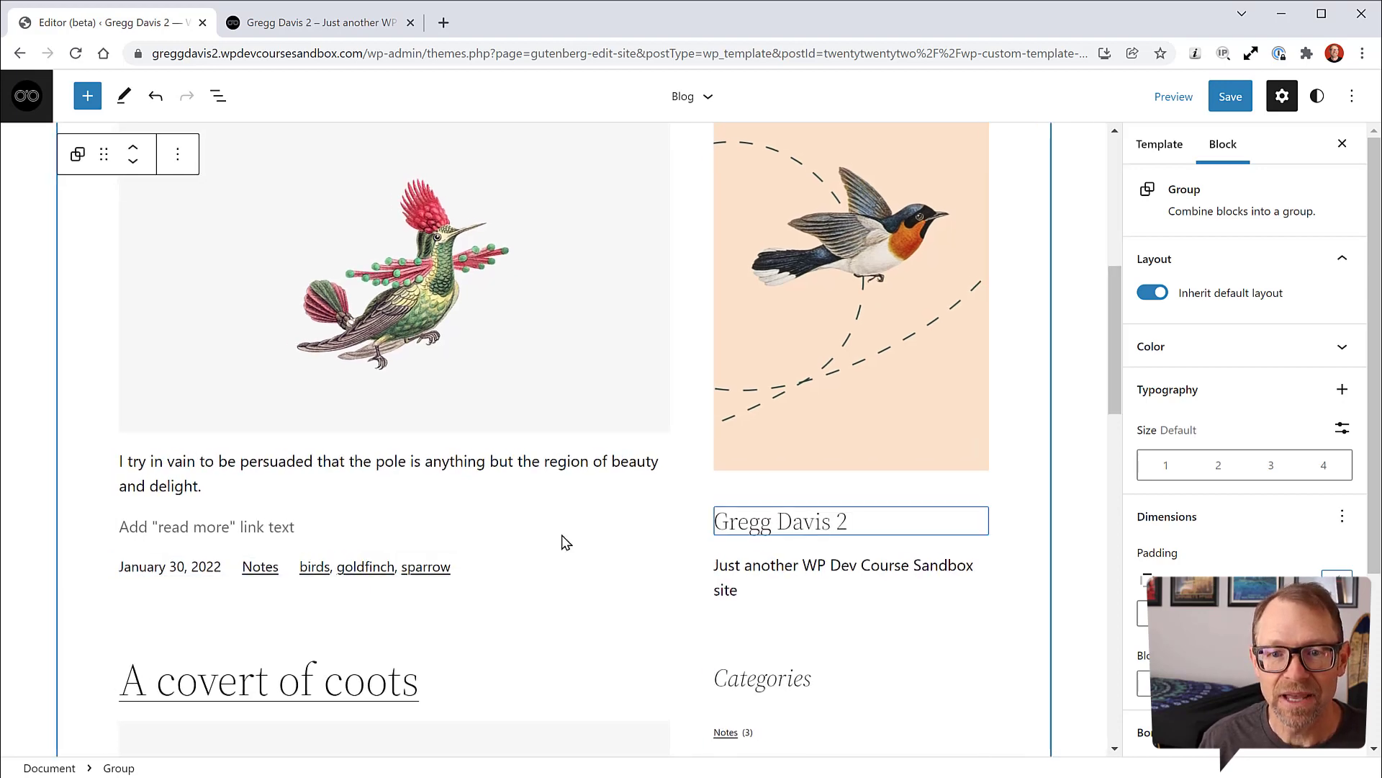
{"action": "scroll", "coordinate": [565, 543], "scroll_direction": "up", "scroll_amount": 1}
{"action": "scroll", "coordinate": [562, 540], "scroll_direction": "up", "scroll_amount": 8}
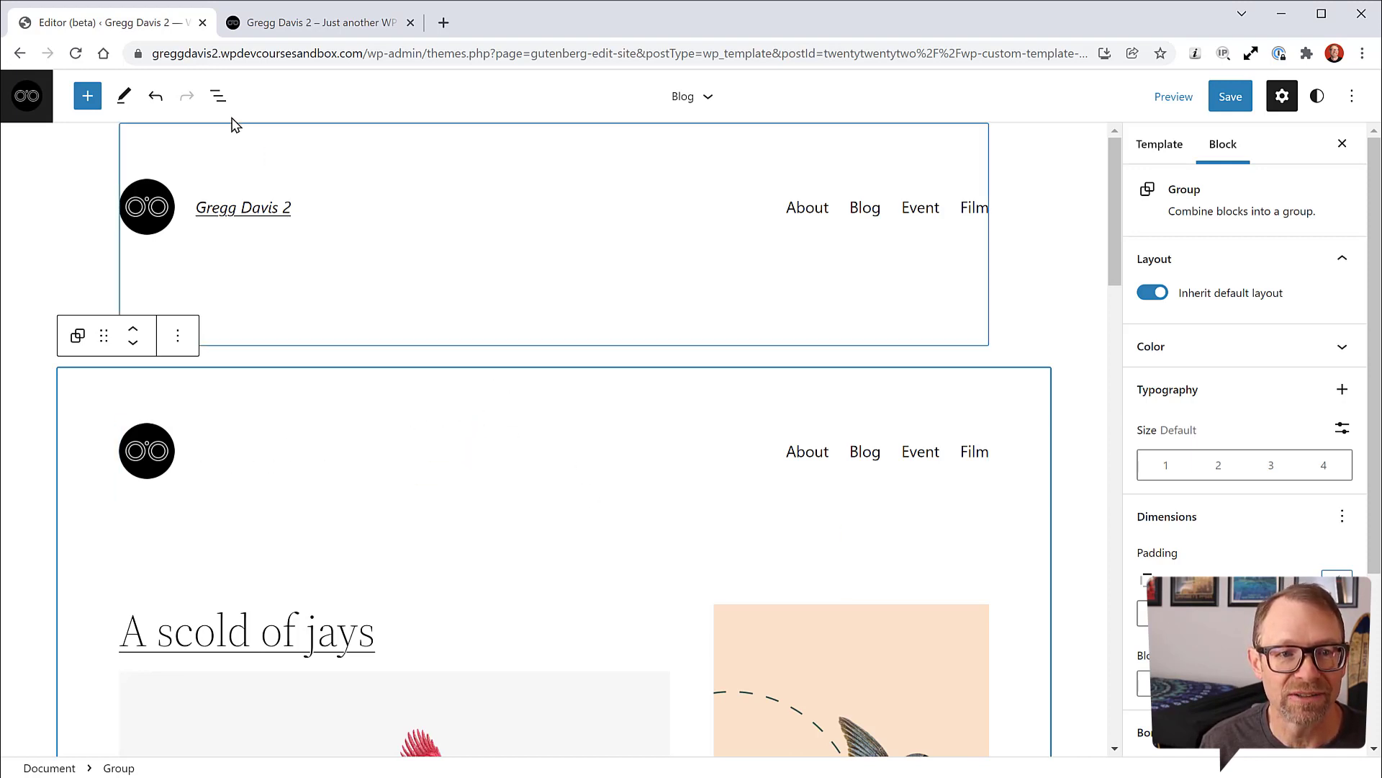
Step: In List View, remove the inner logo-and-navigation Row and the Spacer above the posts
{"action": "left_click", "coordinate": [218, 96]}
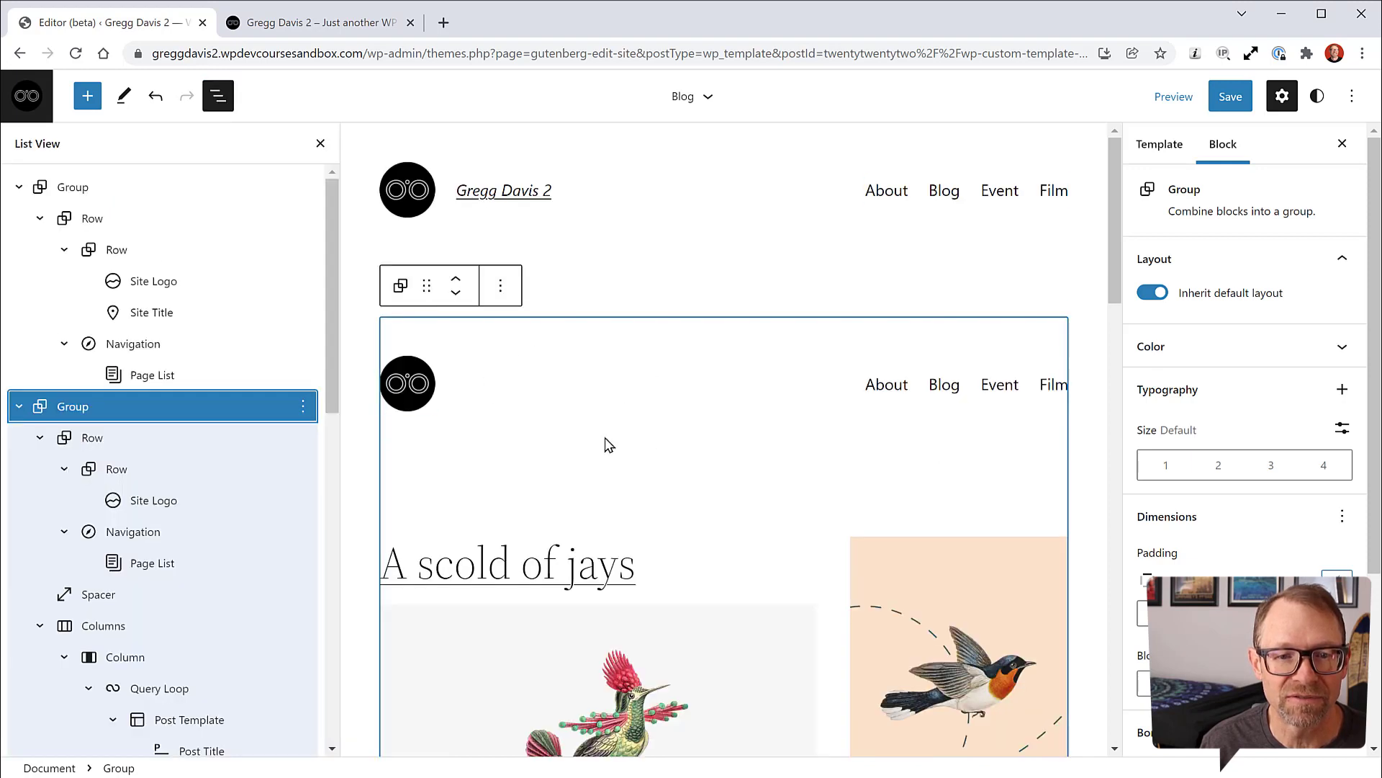
{"action": "scroll", "coordinate": [216, 481], "scroll_direction": "down", "scroll_amount": 1}
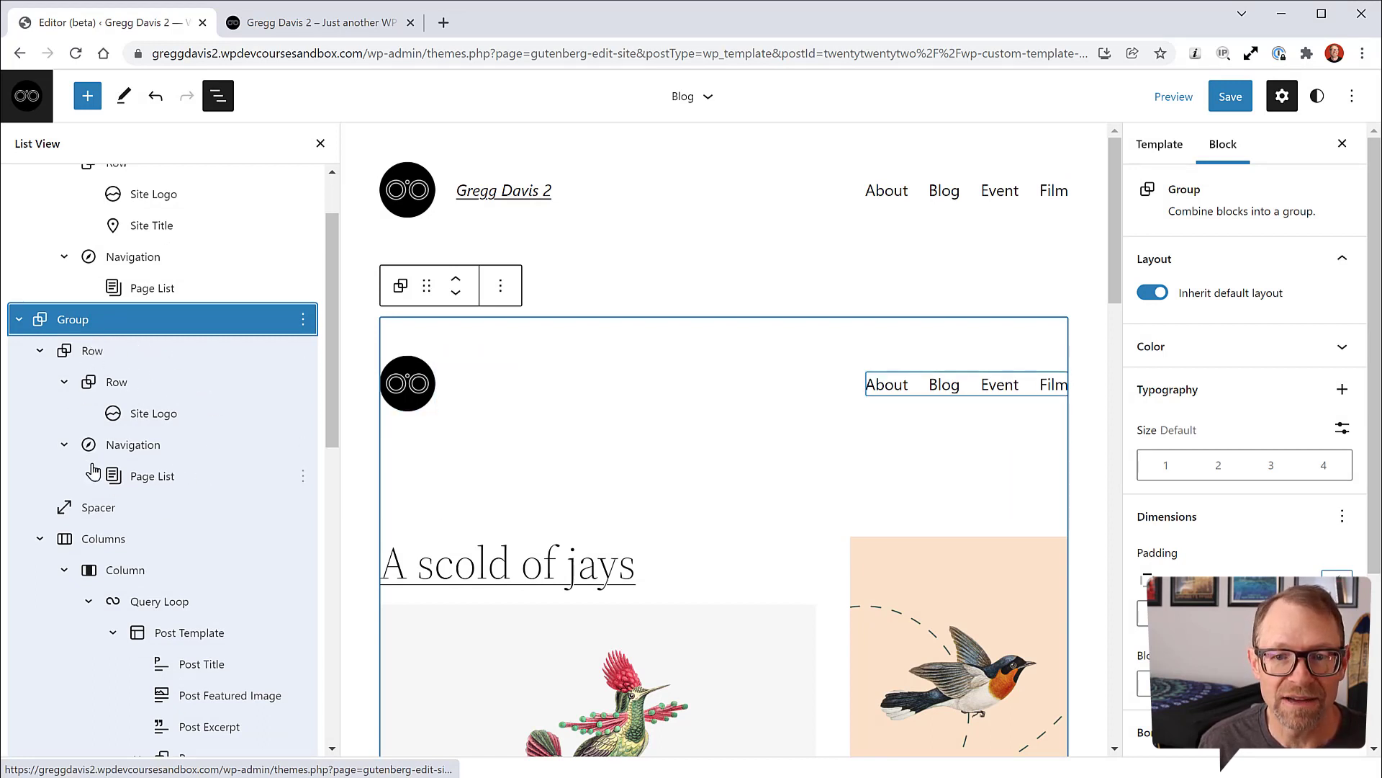
{"action": "left_click", "coordinate": [88, 353]}
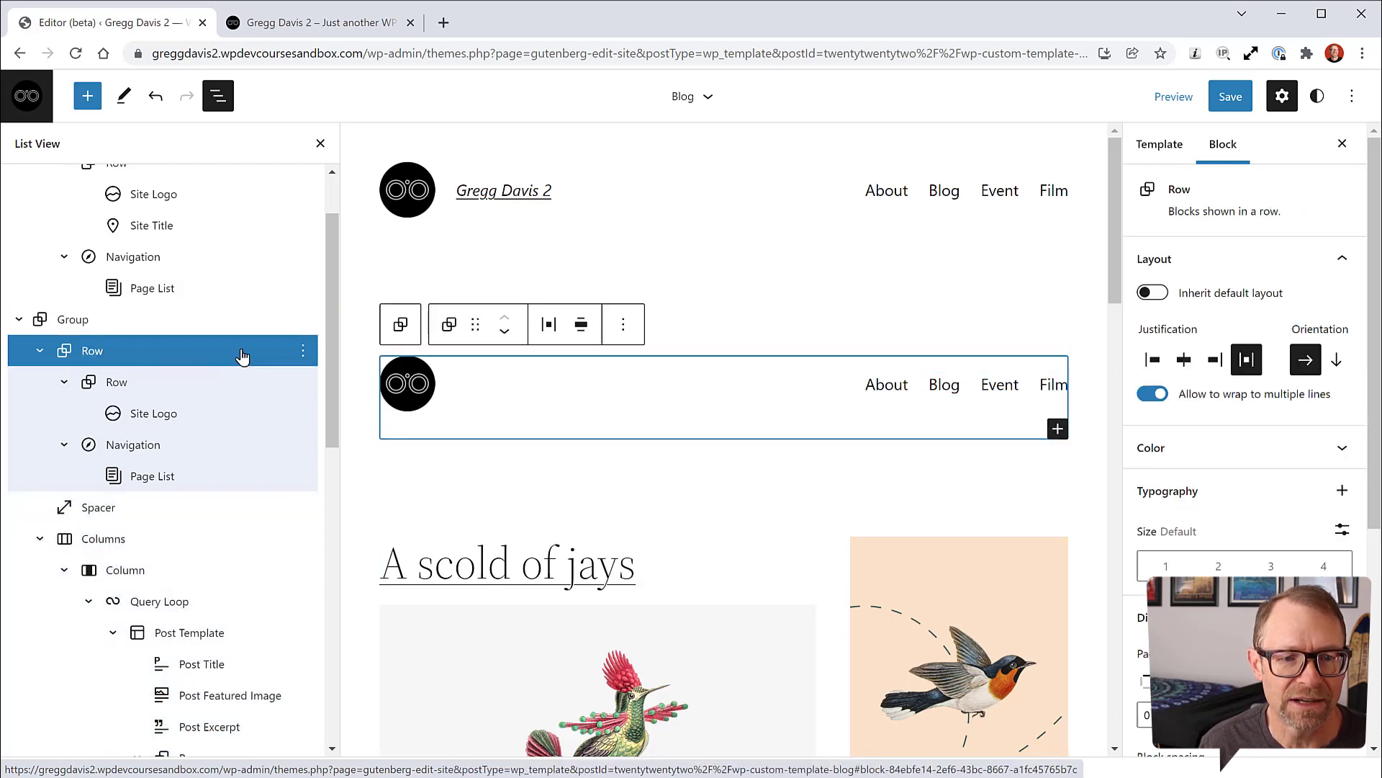
{"action": "left_click", "coordinate": [304, 351]}
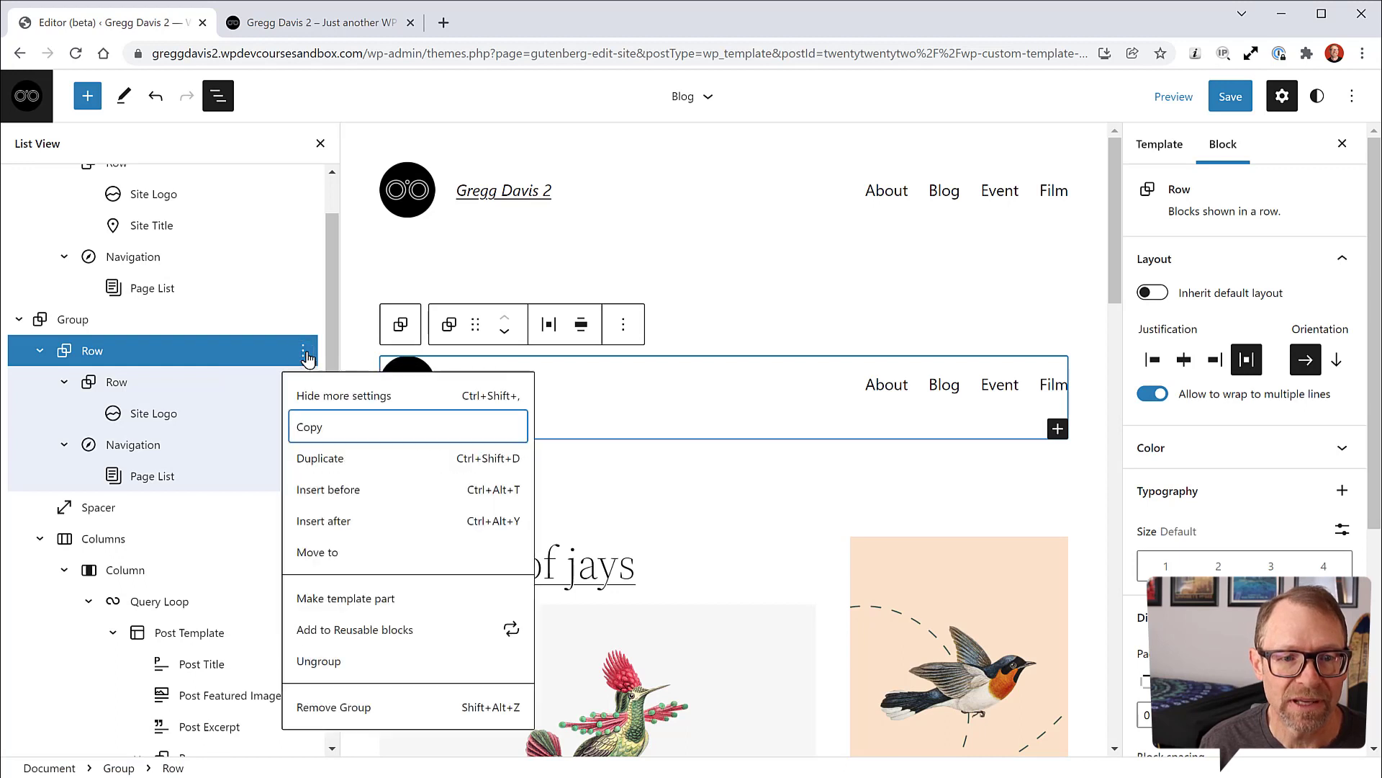
{"action": "left_click", "coordinate": [360, 707]}
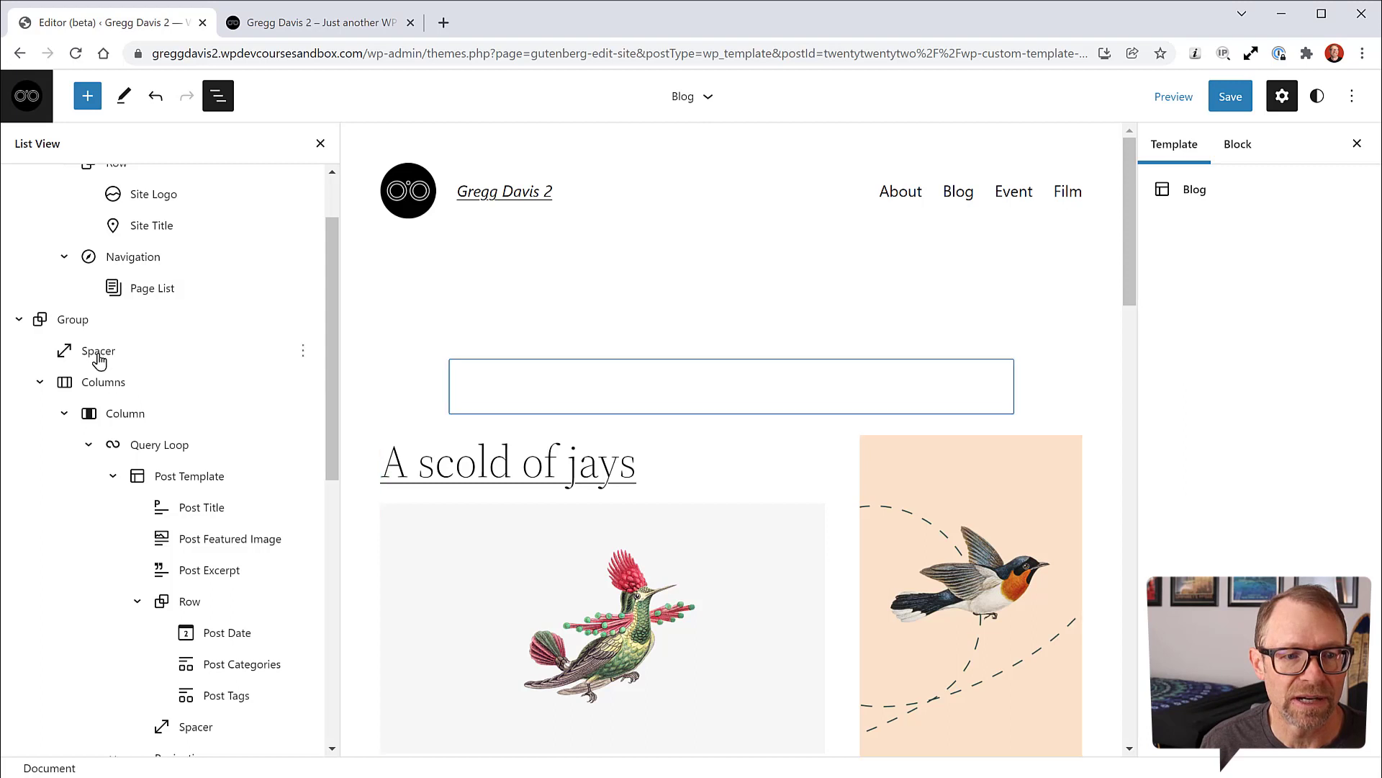
{"action": "left_click", "coordinate": [302, 350]}
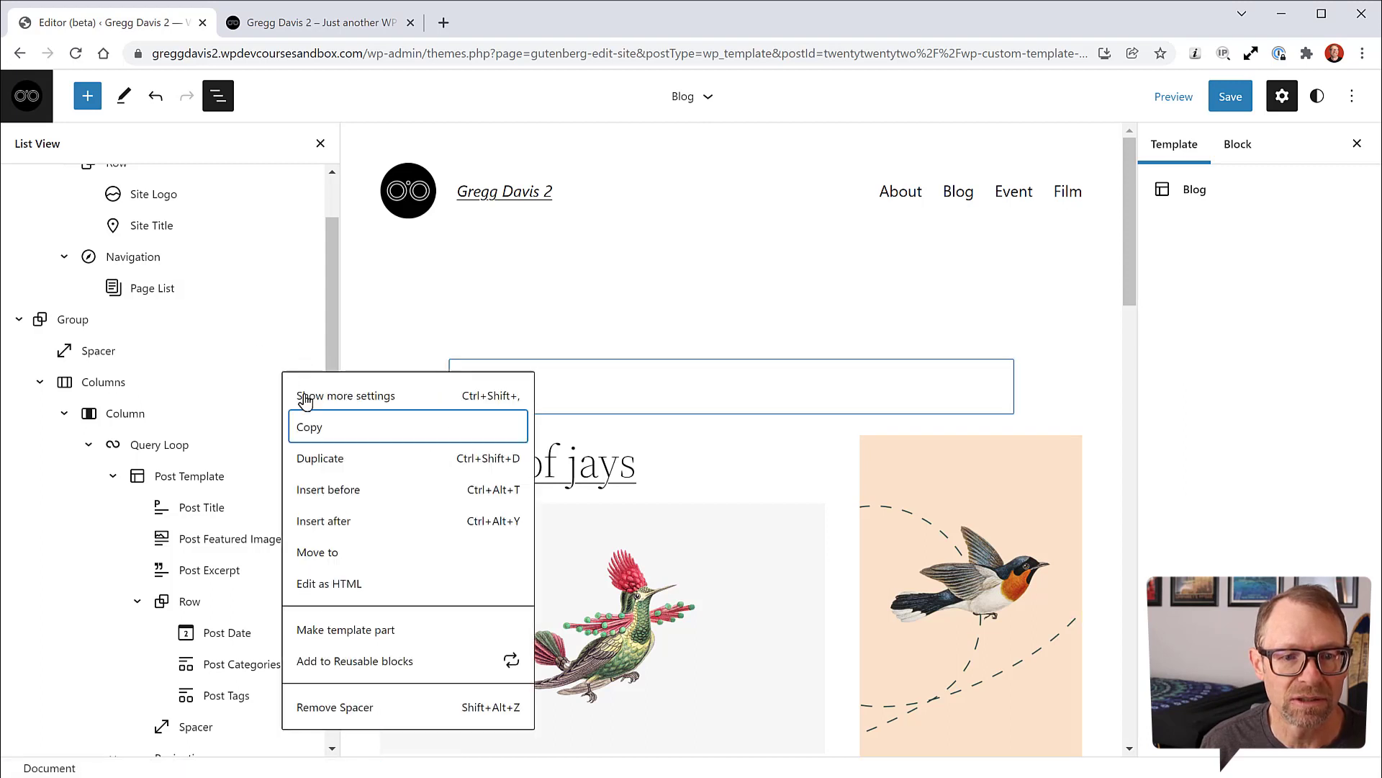
{"action": "left_click", "coordinate": [347, 708]}
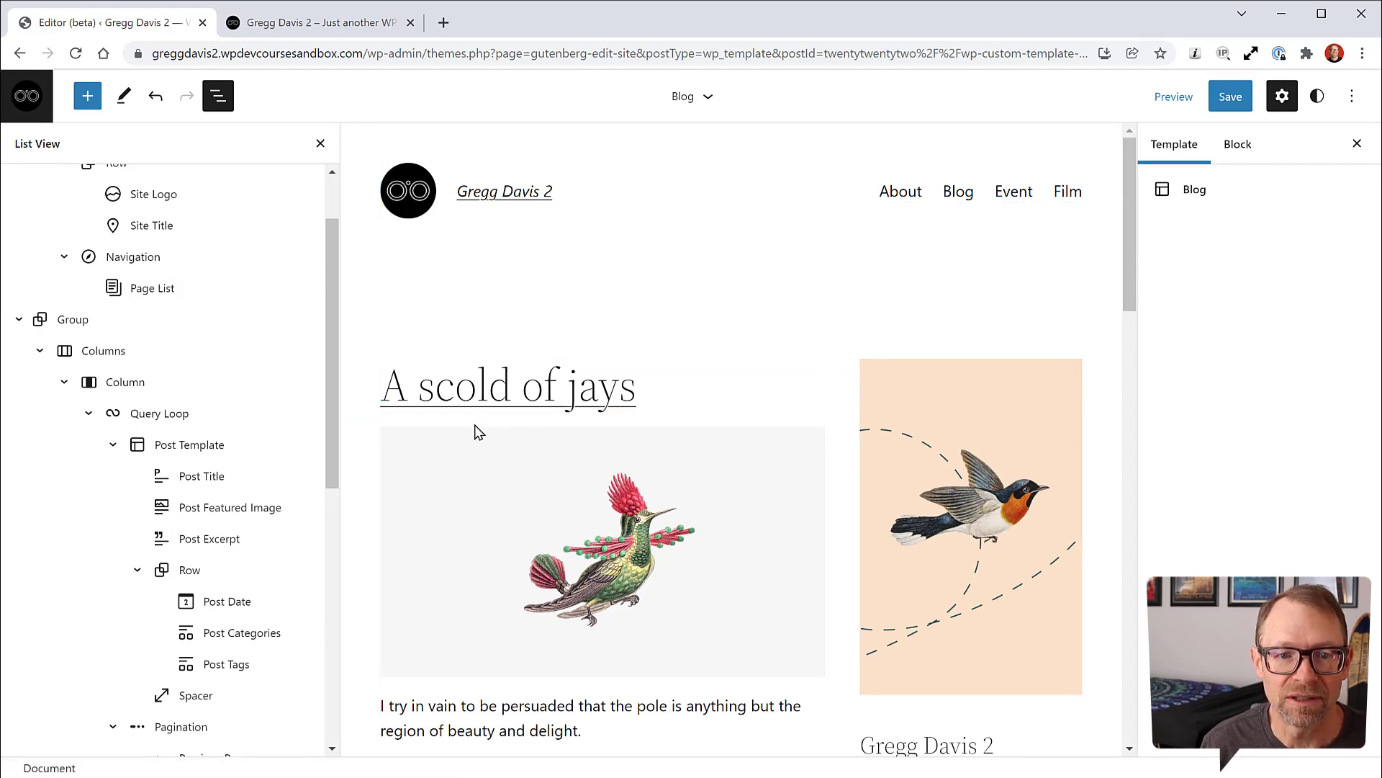
Step: Remove the Separator below the pagination and the old Post Title/Post Content group
{"action": "scroll", "coordinate": [475, 425], "scroll_direction": "down", "scroll_amount": 6}
{"action": "scroll", "coordinate": [475, 432], "scroll_direction": "up", "scroll_amount": 2}
{"action": "scroll", "coordinate": [802, 552], "scroll_direction": "down", "scroll_amount": 10}
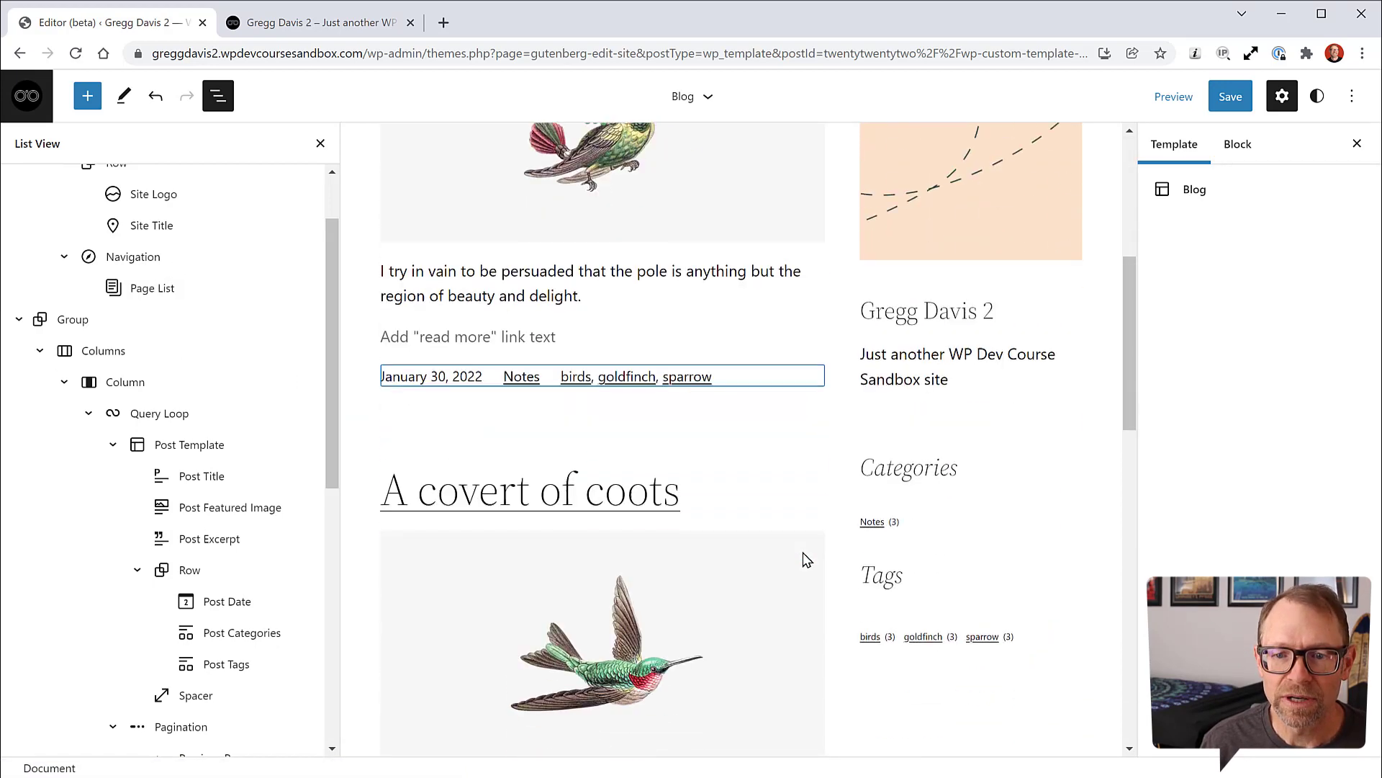
{"action": "scroll", "coordinate": [814, 551], "scroll_direction": "down", "scroll_amount": 6}
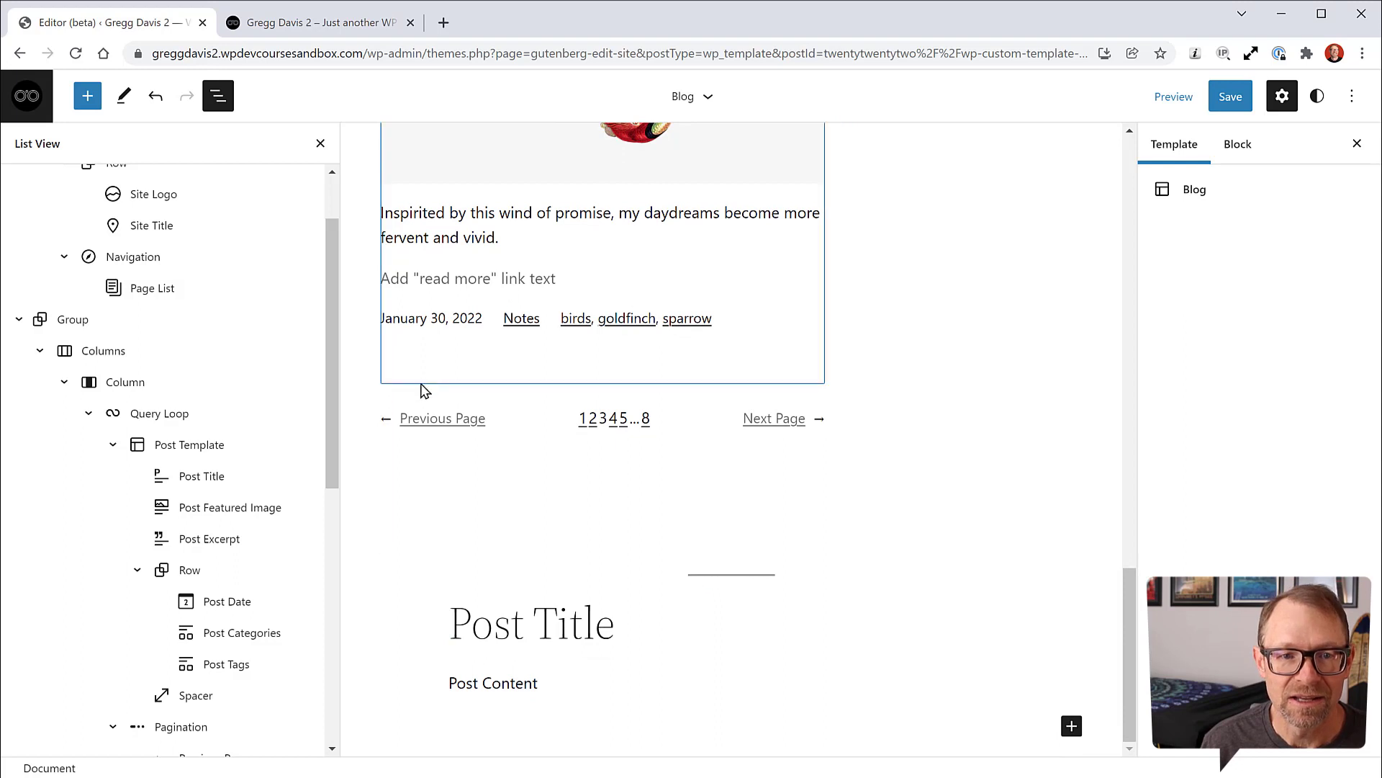
{"action": "scroll", "coordinate": [197, 494], "scroll_direction": "down", "scroll_amount": 1}
{"action": "scroll", "coordinate": [197, 494], "scroll_direction": "down", "scroll_amount": 6}
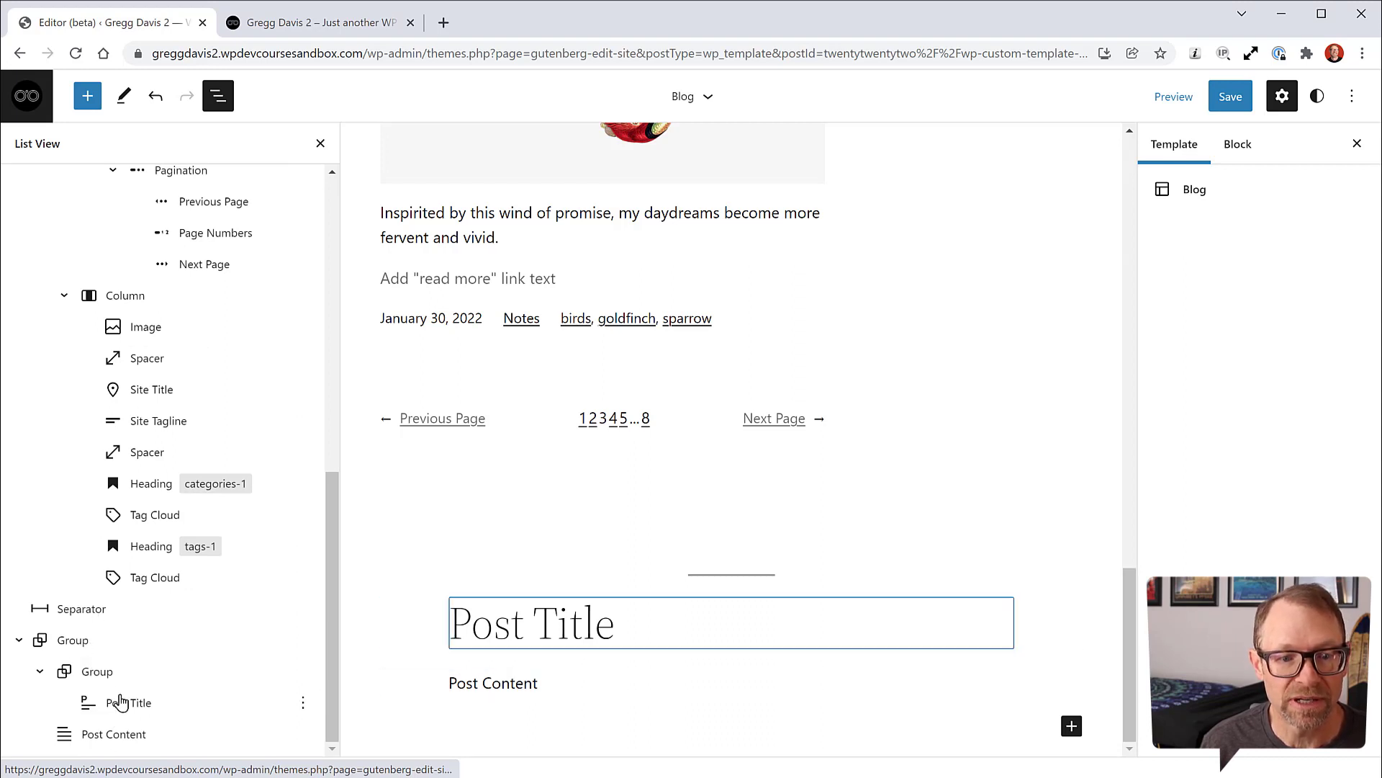
{"action": "left_click", "coordinate": [303, 608]}
{"action": "left_click", "coordinate": [302, 565]}
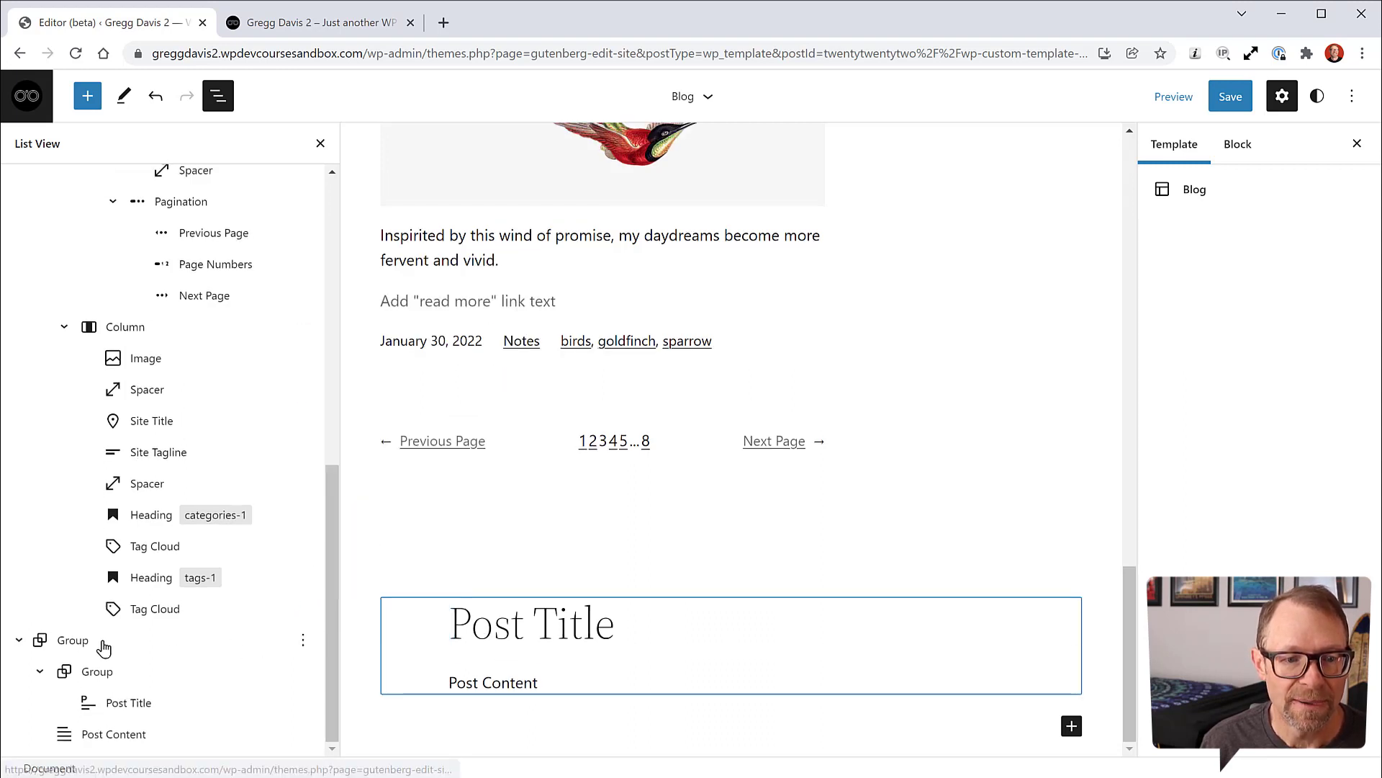
{"action": "left_click", "coordinate": [302, 640]}
{"action": "left_click", "coordinate": [333, 597]}
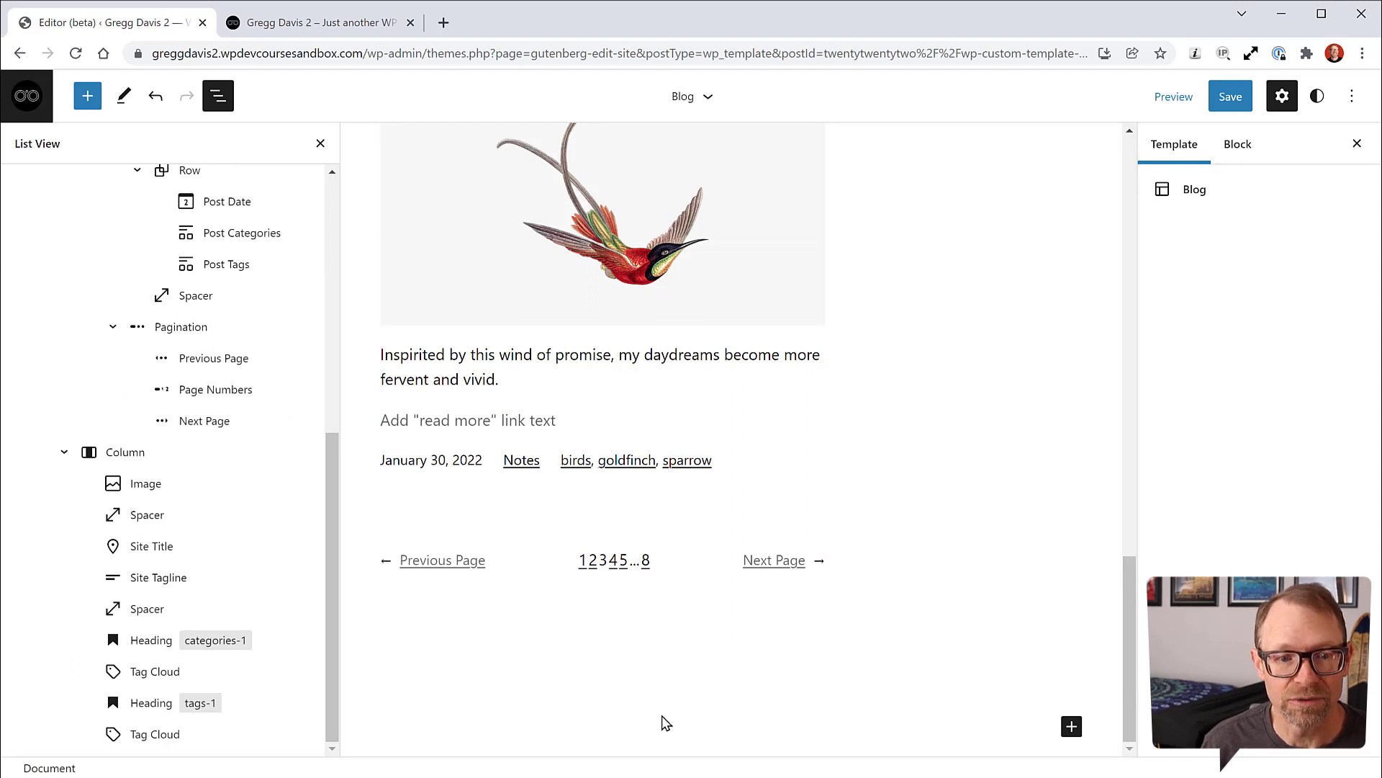
Step: Search 'foot' and insert a Template Part set to the existing Footer at the template's end
{"action": "left_click", "coordinate": [1071, 729]}
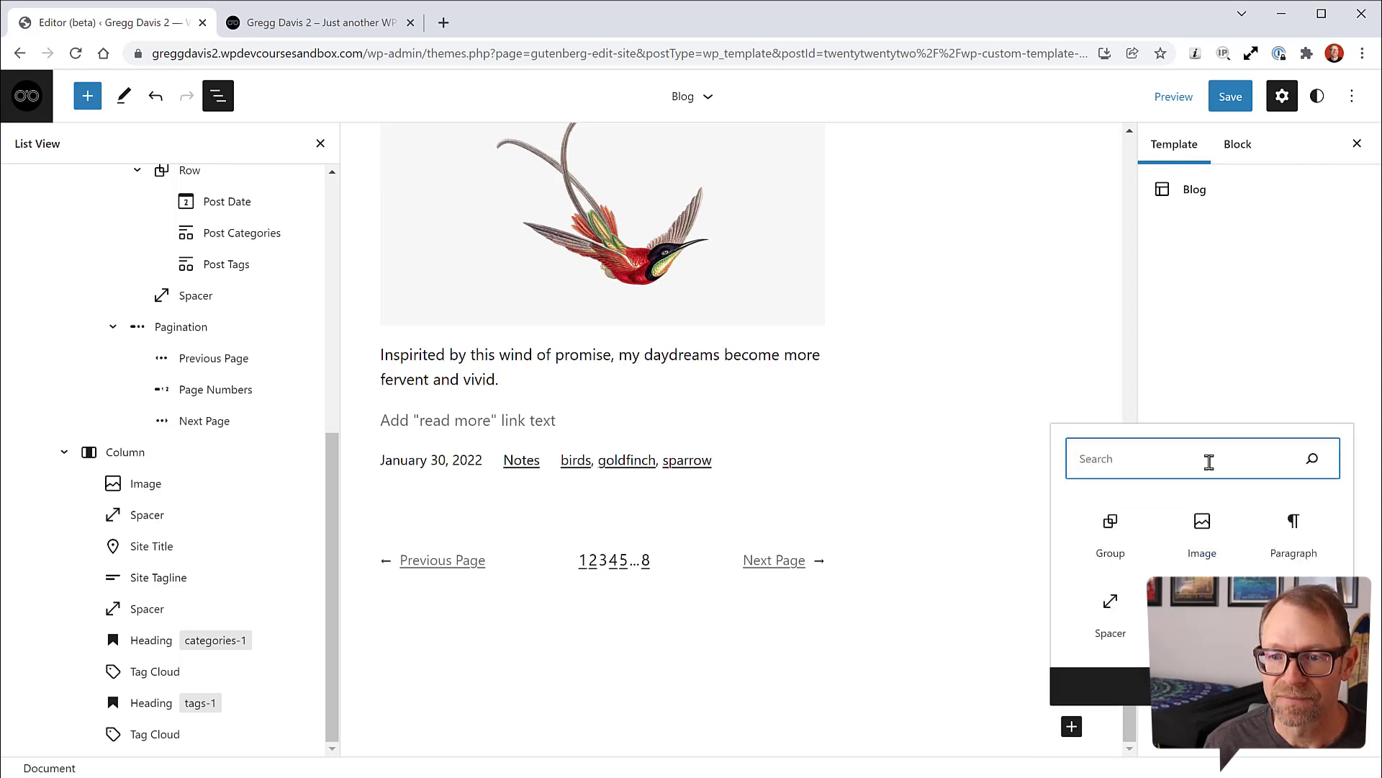
{"action": "type", "text": "foot"}
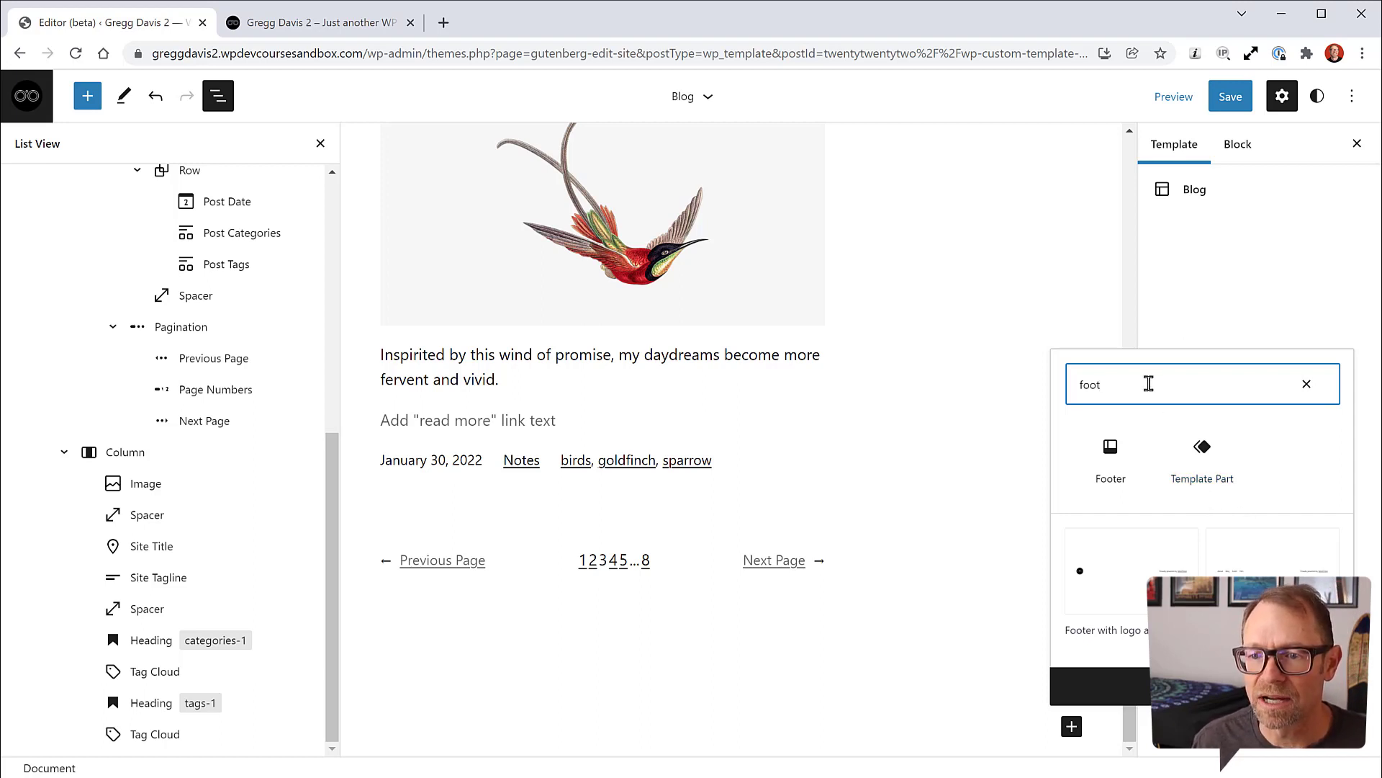
{"action": "scroll", "coordinate": [1011, 277], "scroll_direction": "up", "scroll_amount": 1}
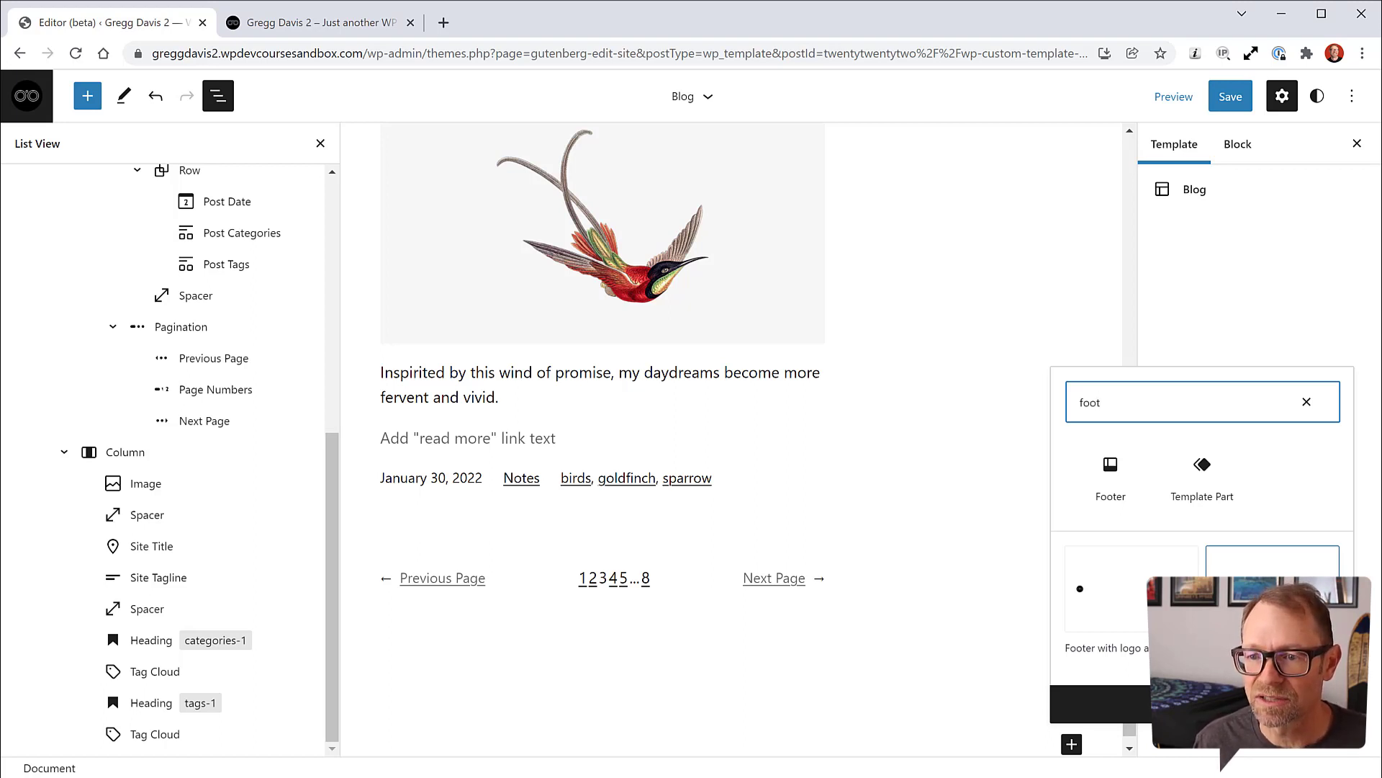
{"action": "left_click", "coordinate": [1203, 481]}
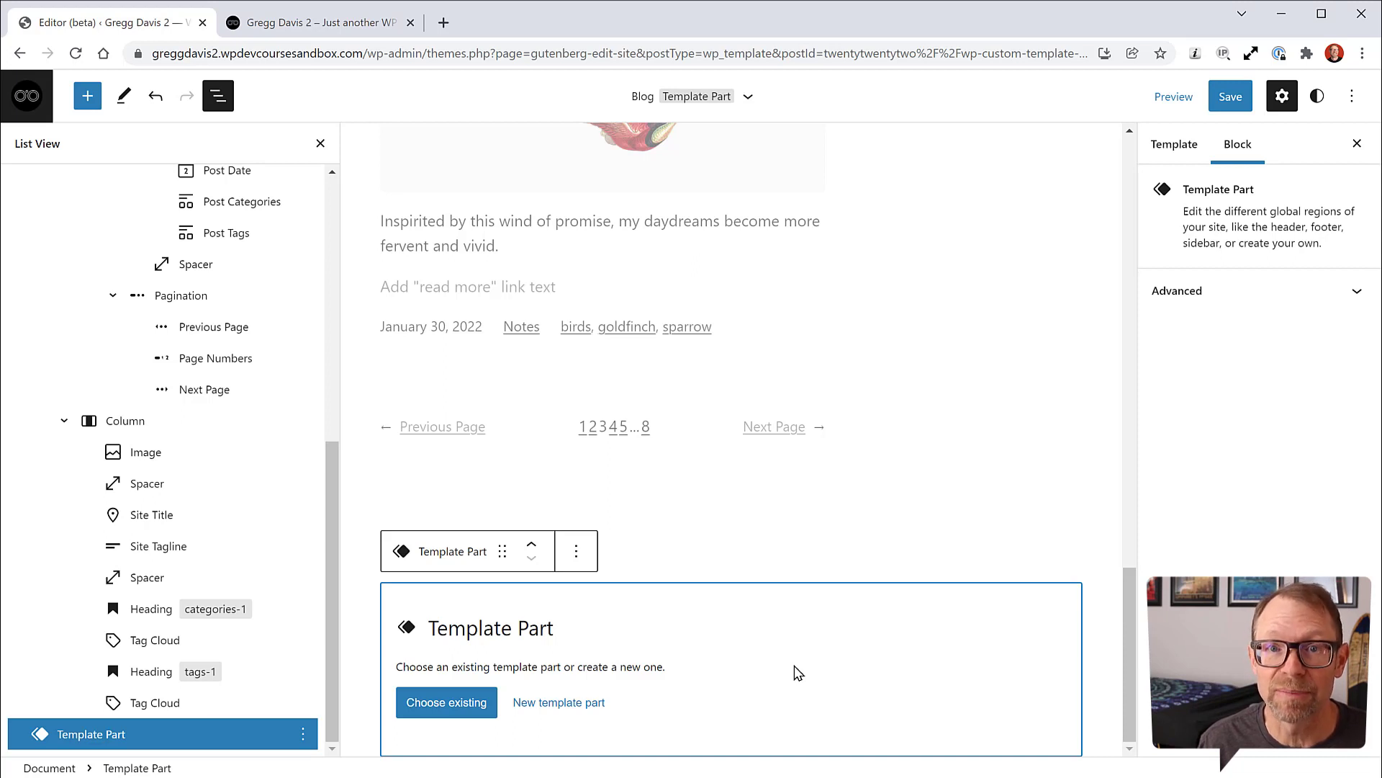
{"action": "scroll", "coordinate": [654, 582], "scroll_direction": "up", "scroll_amount": 1}
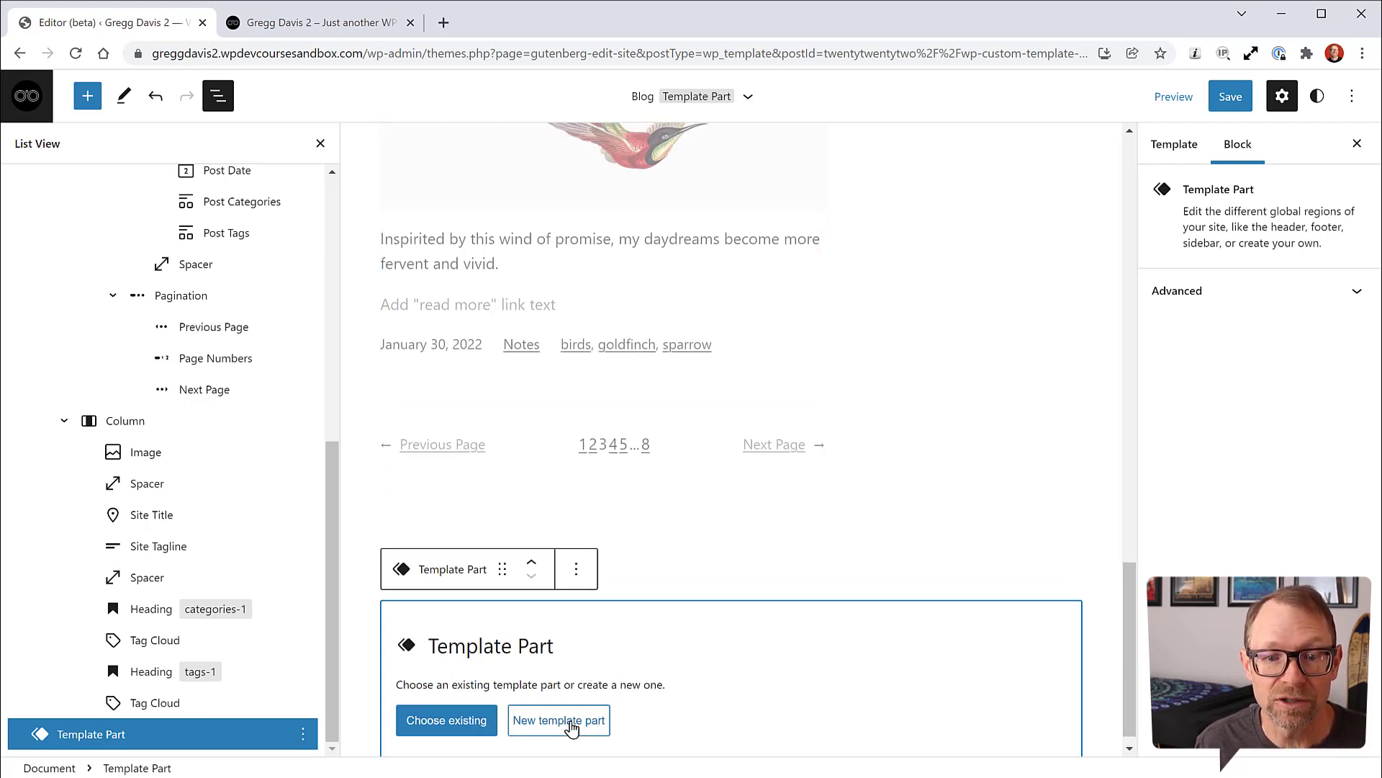
{"action": "left_click", "coordinate": [448, 723]}
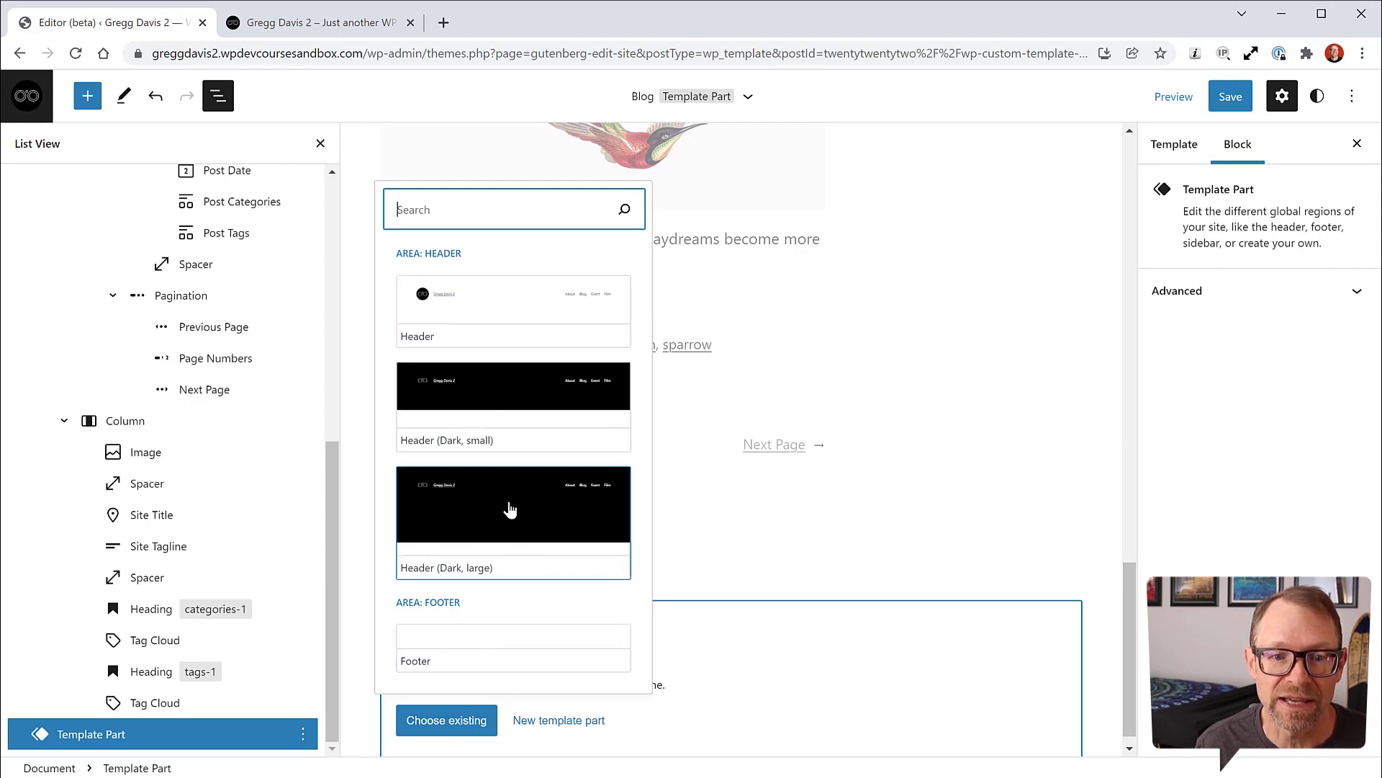
{"action": "left_click", "coordinate": [476, 641]}
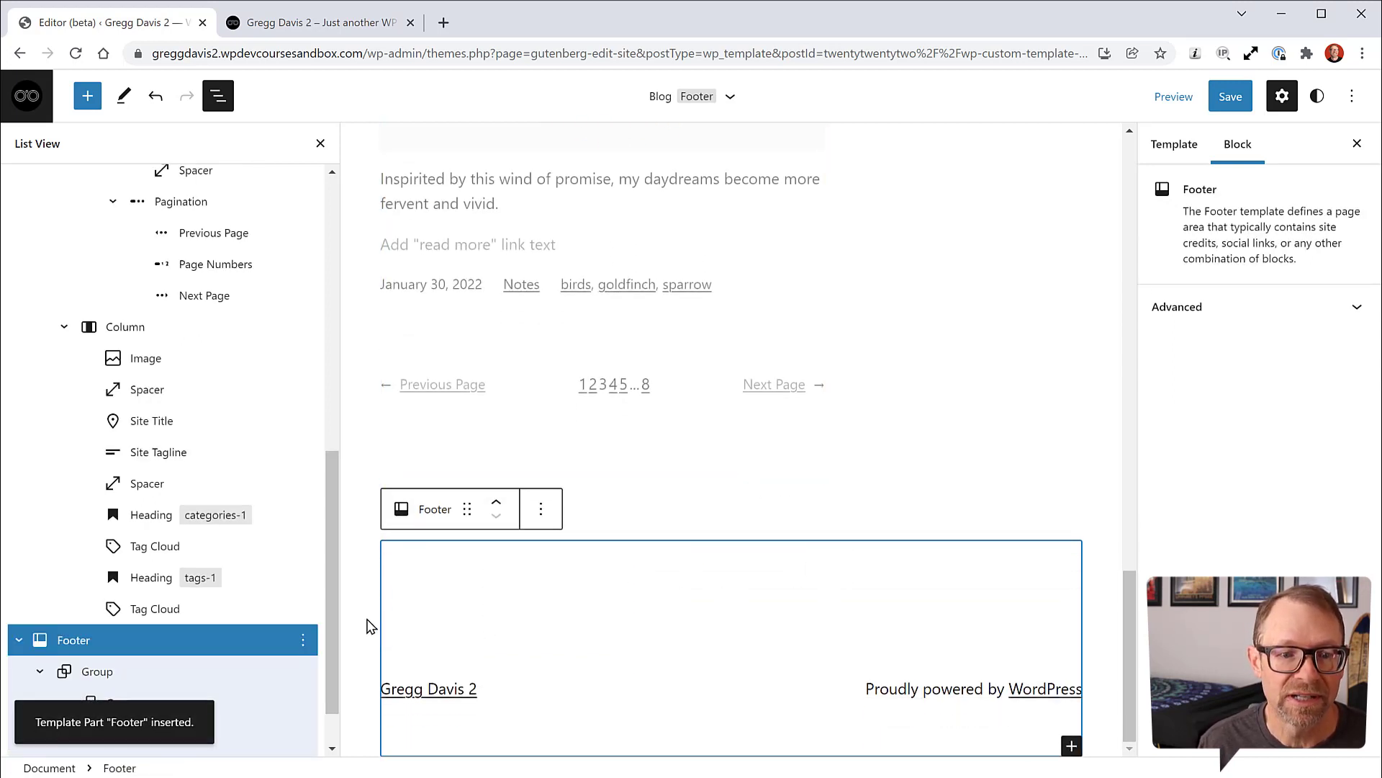
{"action": "left_click", "coordinate": [321, 145]}
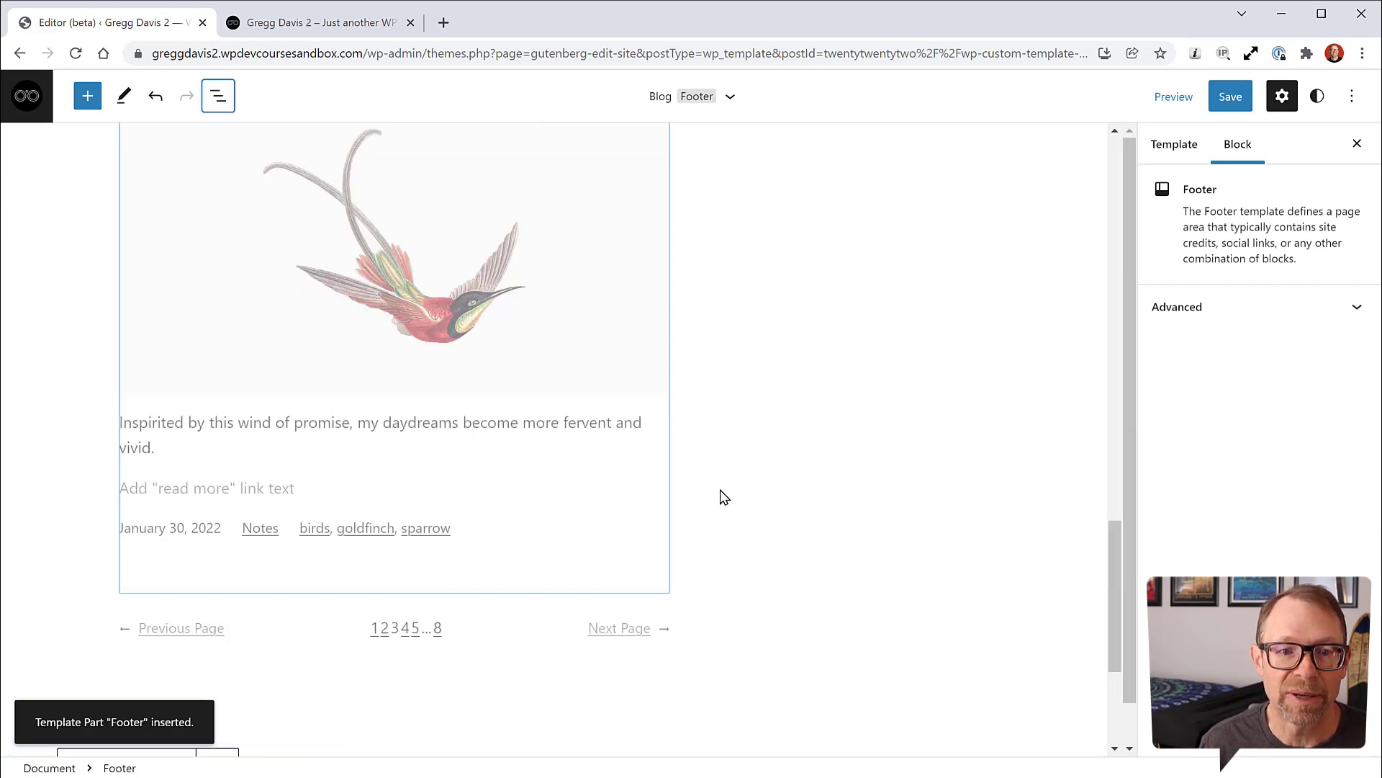
Step: Save the Blog template with its new footer and return to the admin Dashboard
{"action": "left_click", "coordinate": [1060, 366]}
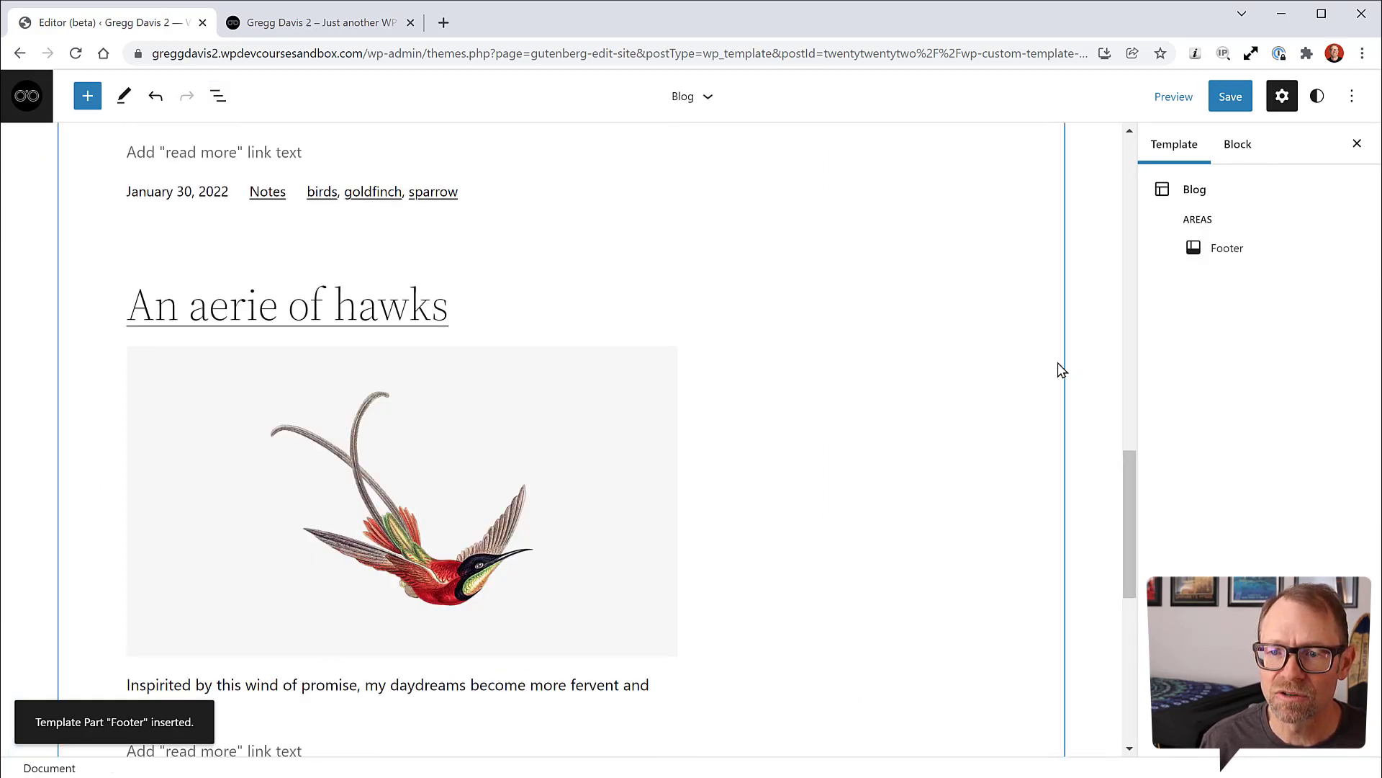
{"action": "scroll", "coordinate": [1008, 454], "scroll_direction": "up", "scroll_amount": 15}
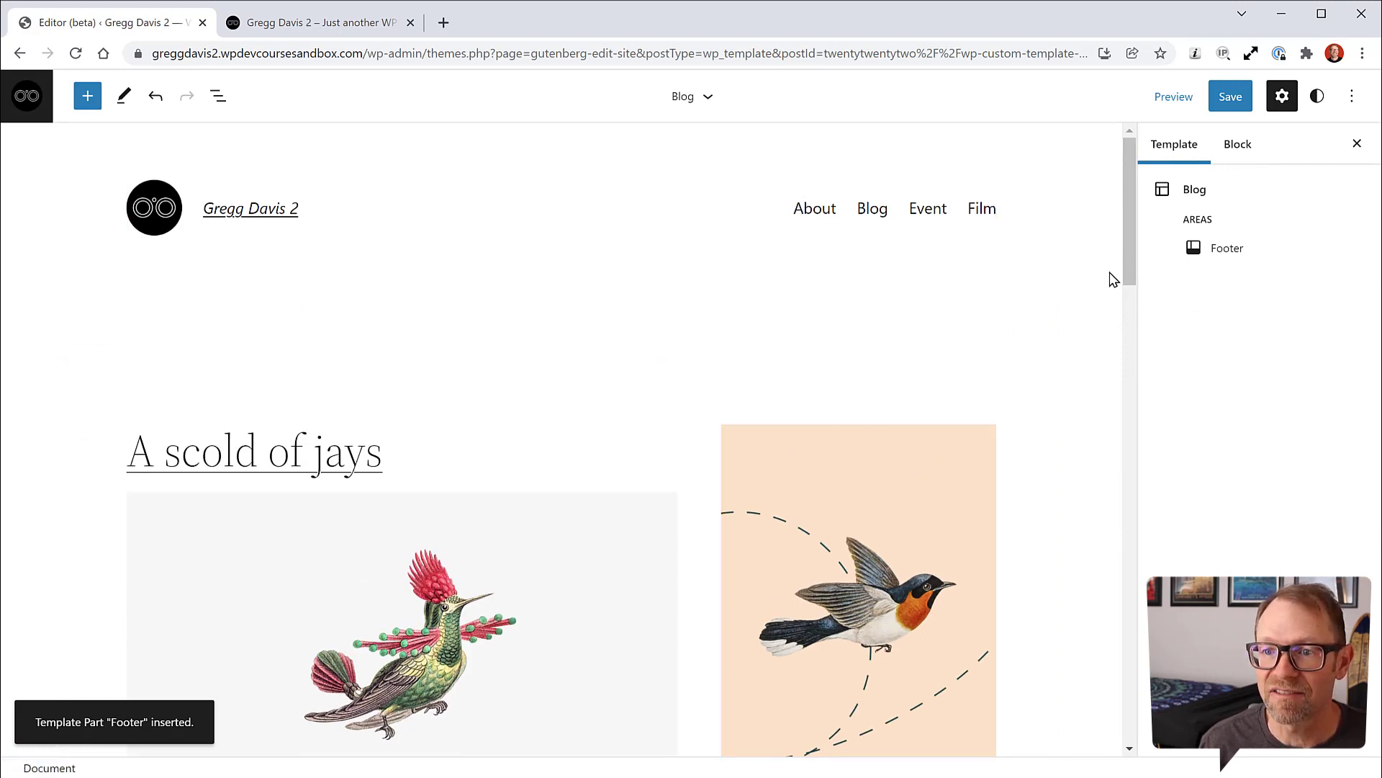
{"action": "left_click", "coordinate": [1229, 103]}
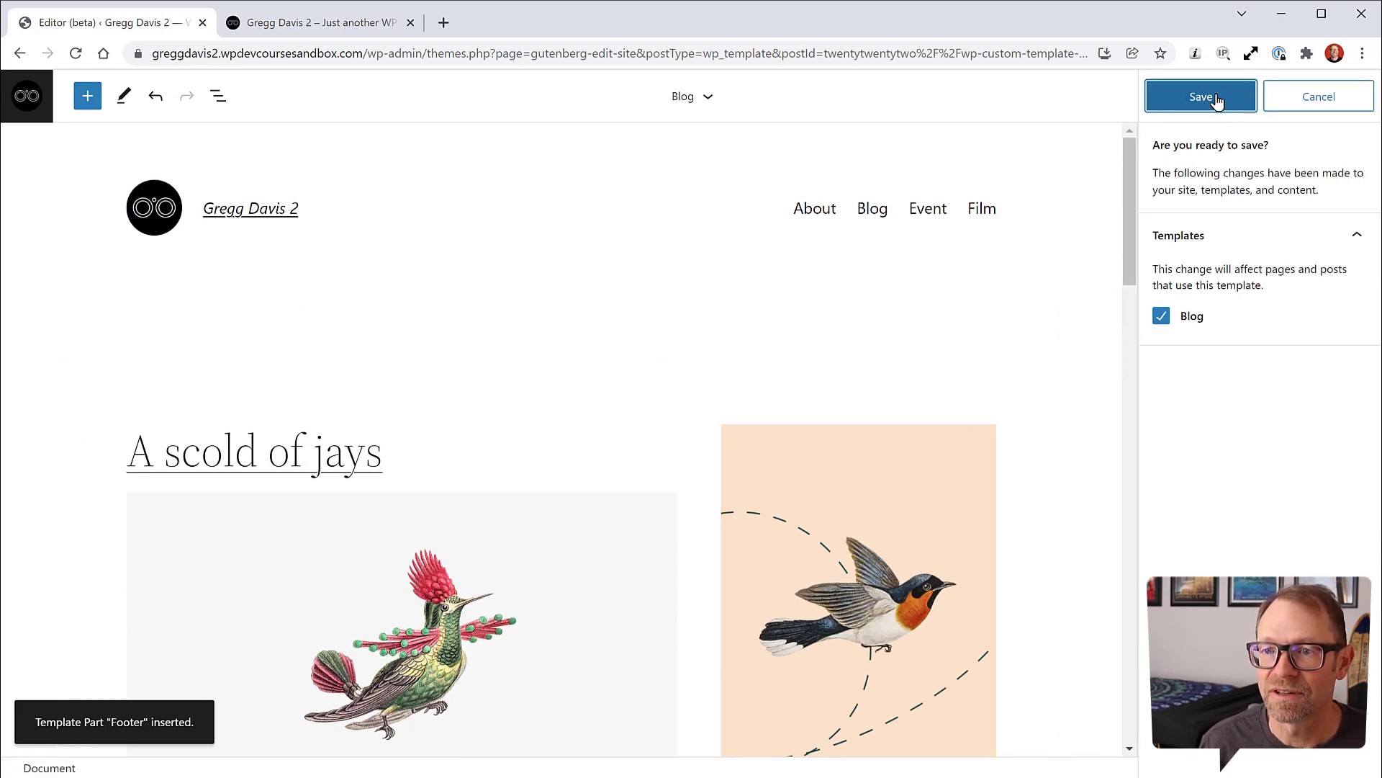
{"action": "left_click", "coordinate": [1216, 100]}
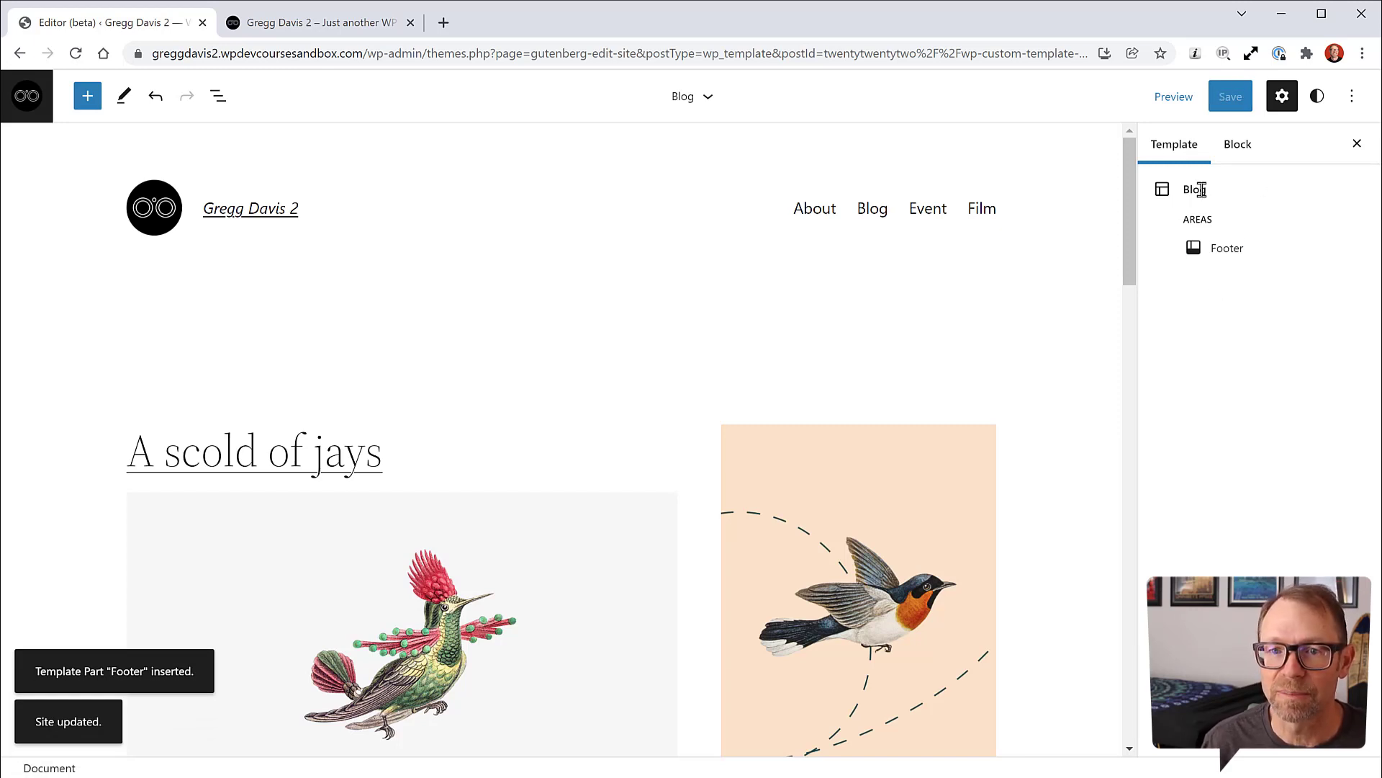
{"action": "left_click", "coordinate": [29, 98]}
{"action": "left_click", "coordinate": [58, 161]}
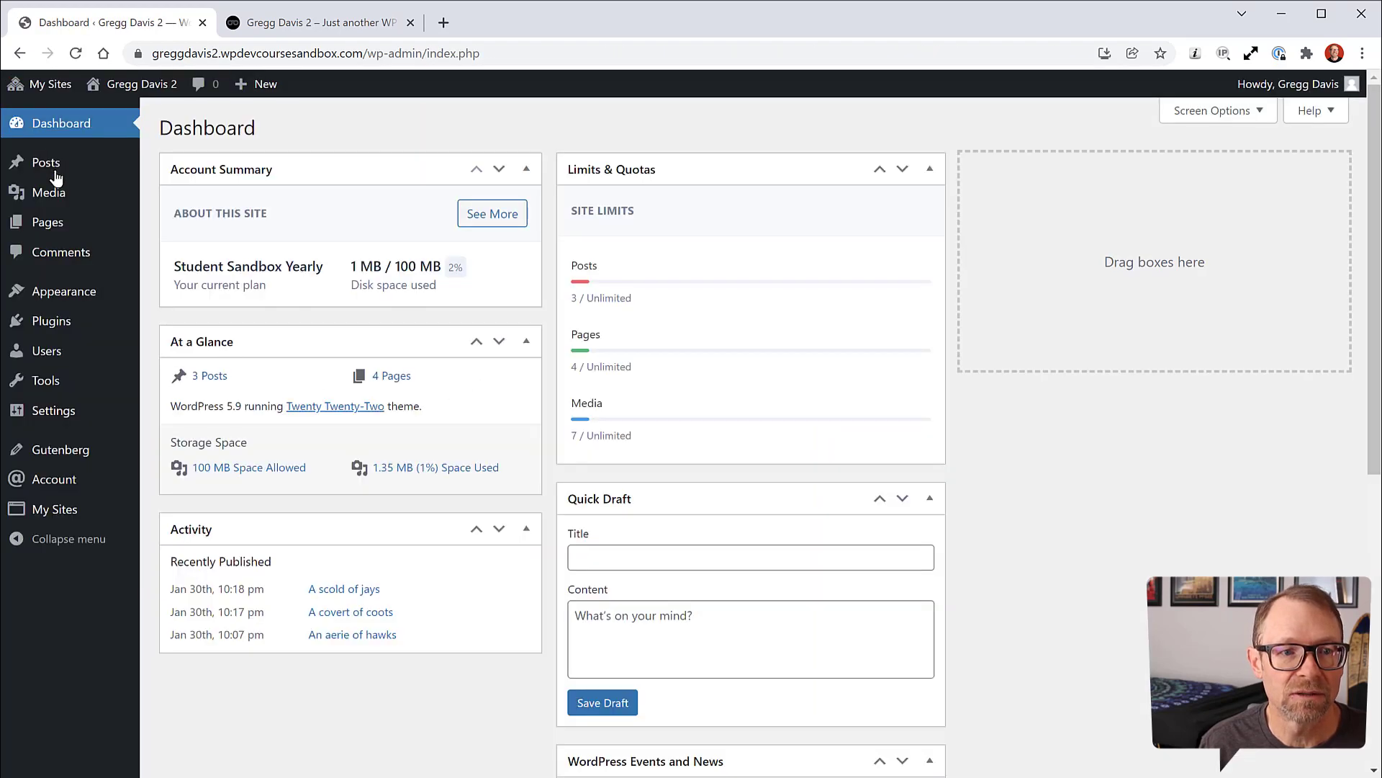
{"action": "left_click", "coordinate": [324, 27]}
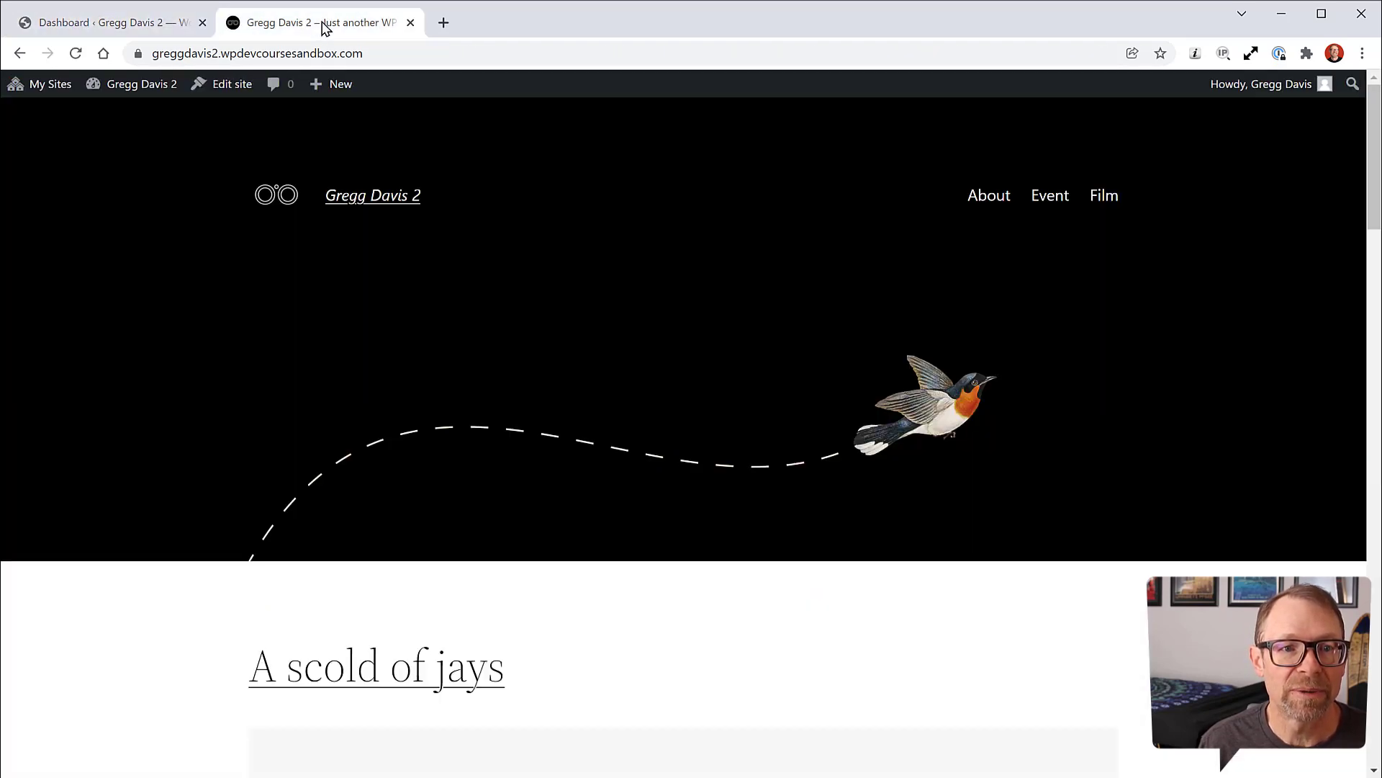
{"action": "left_click", "coordinate": [75, 54]}
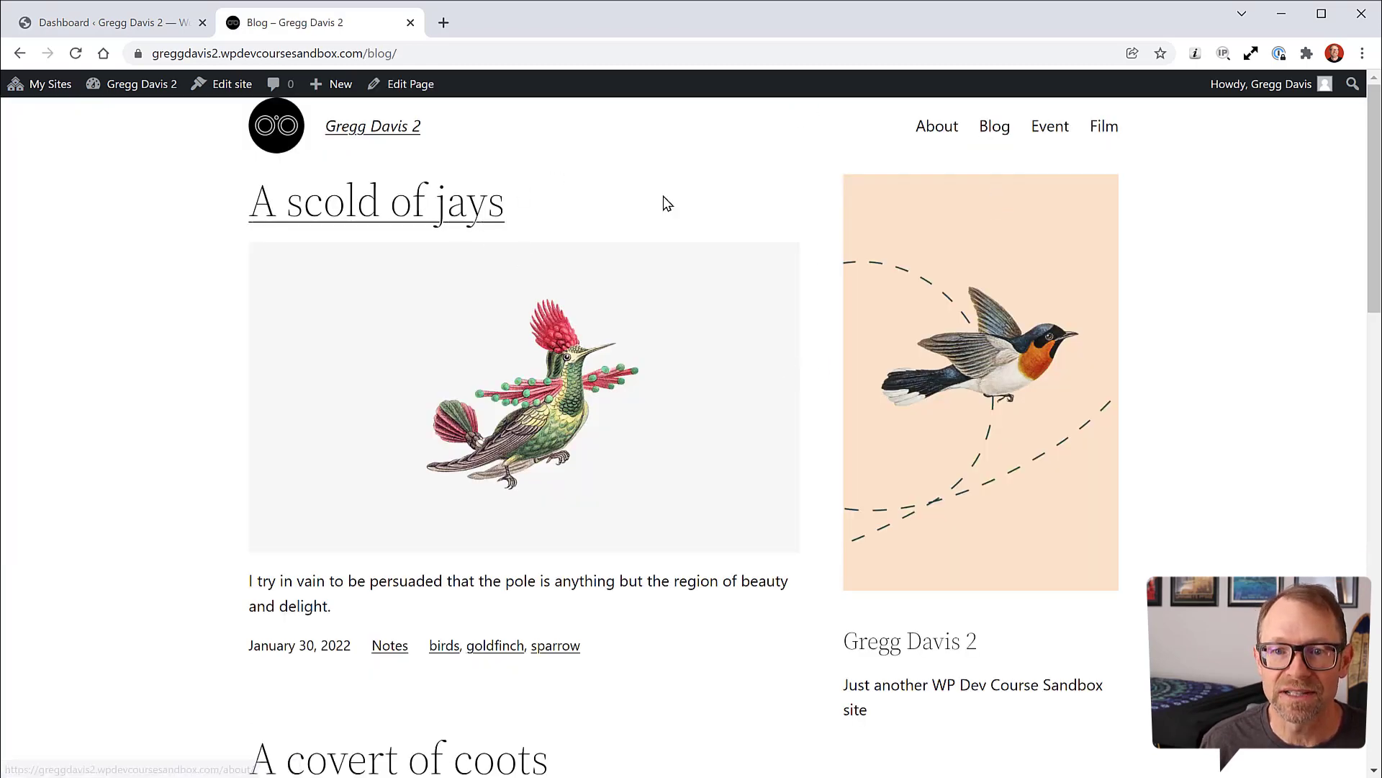
{"action": "scroll", "coordinate": [1157, 384], "scroll_direction": "down", "scroll_amount": 15}
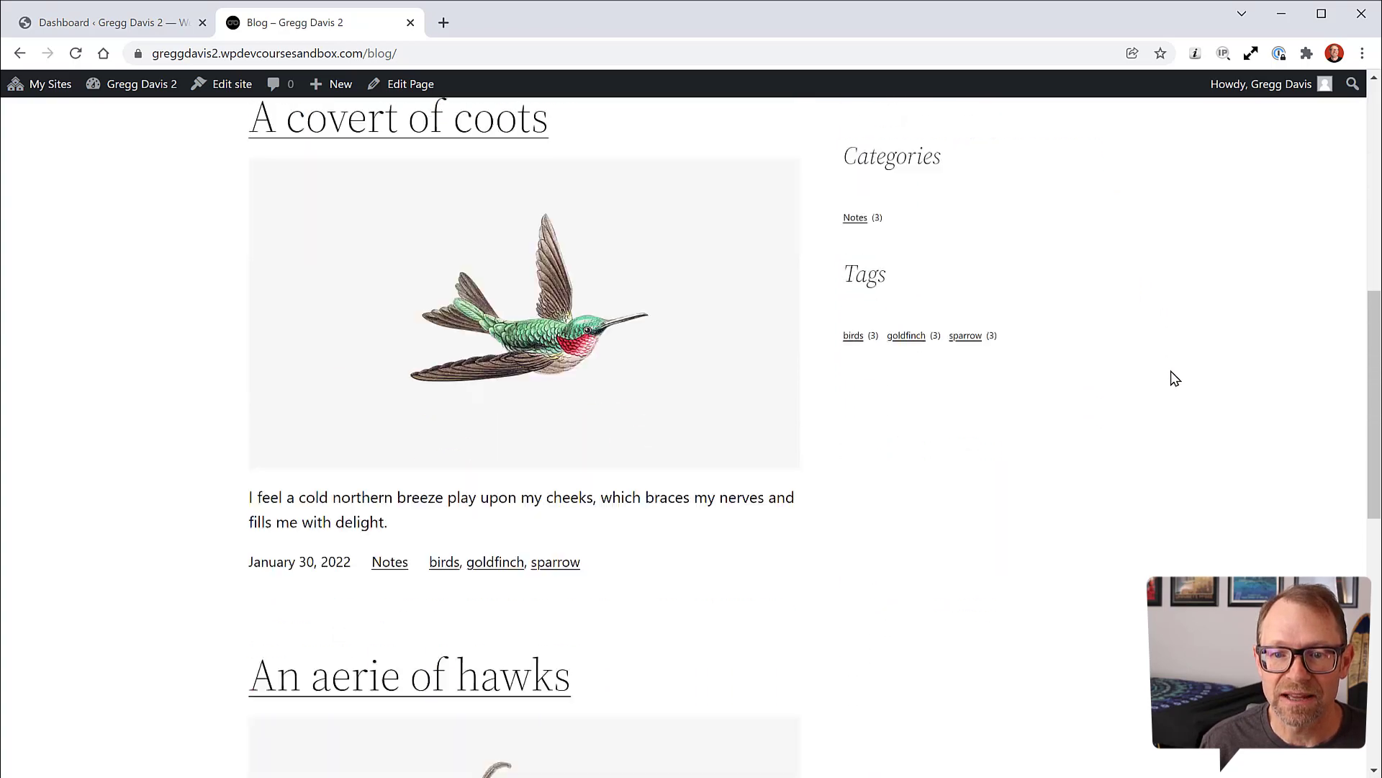
{"action": "scroll", "coordinate": [1176, 378], "scroll_direction": "down", "scroll_amount": 2}
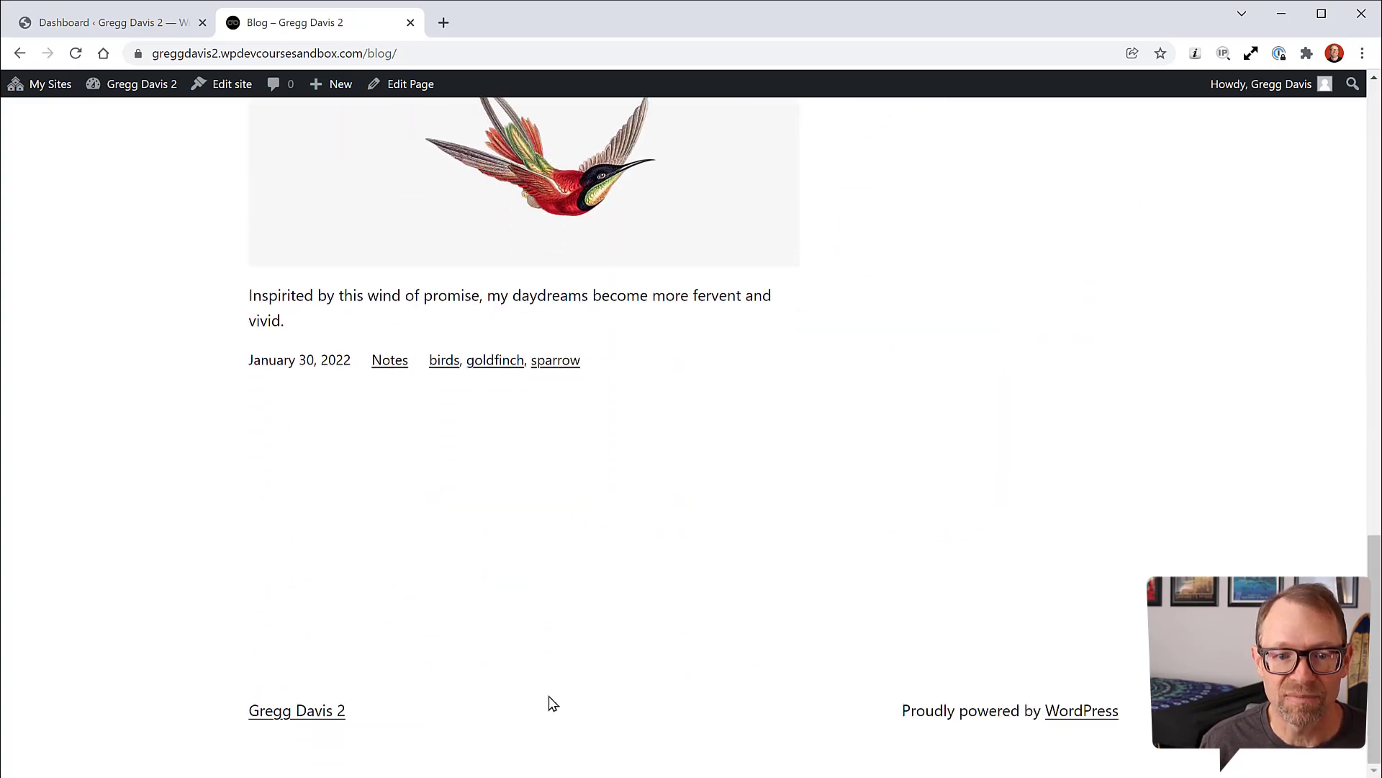
{"action": "scroll", "coordinate": [1015, 592], "scroll_direction": "up", "scroll_amount": 17}
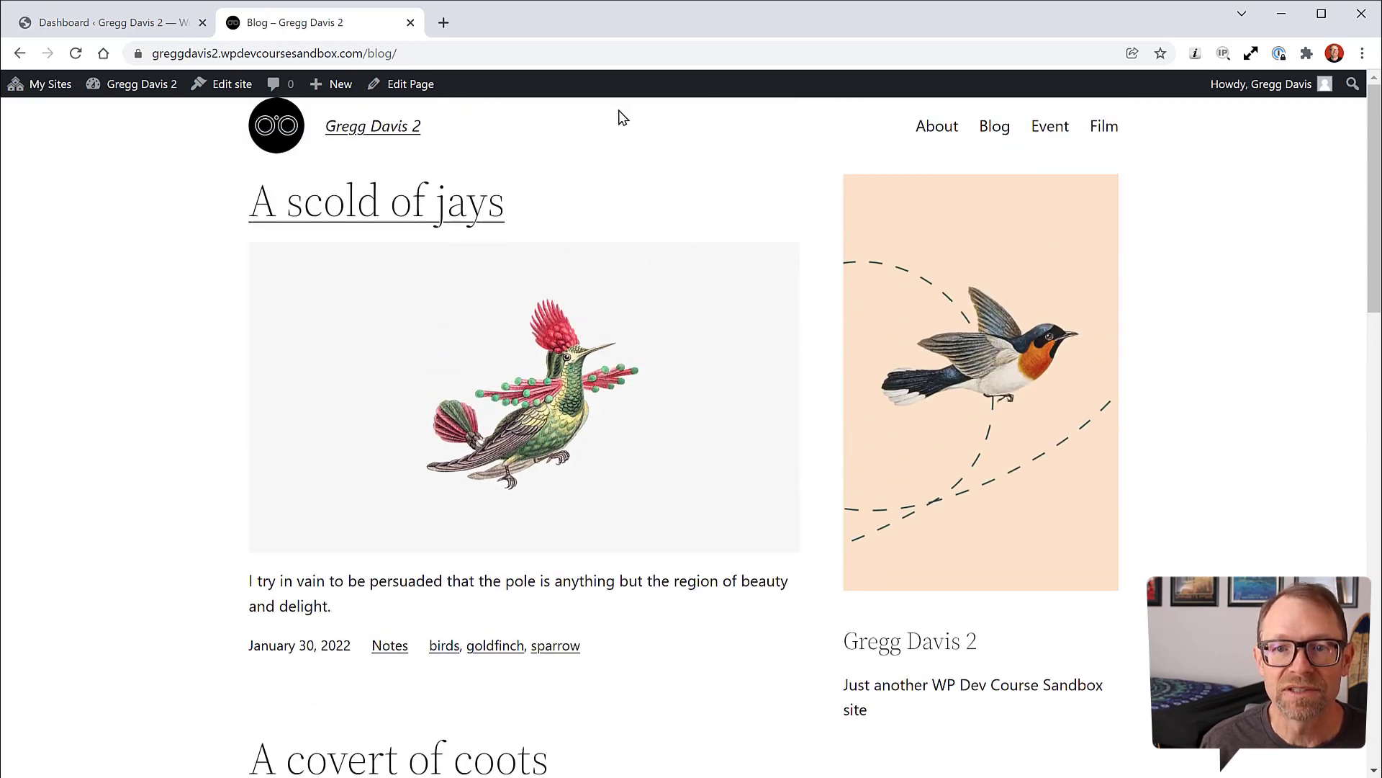
{"action": "left_click", "coordinate": [138, 26]}
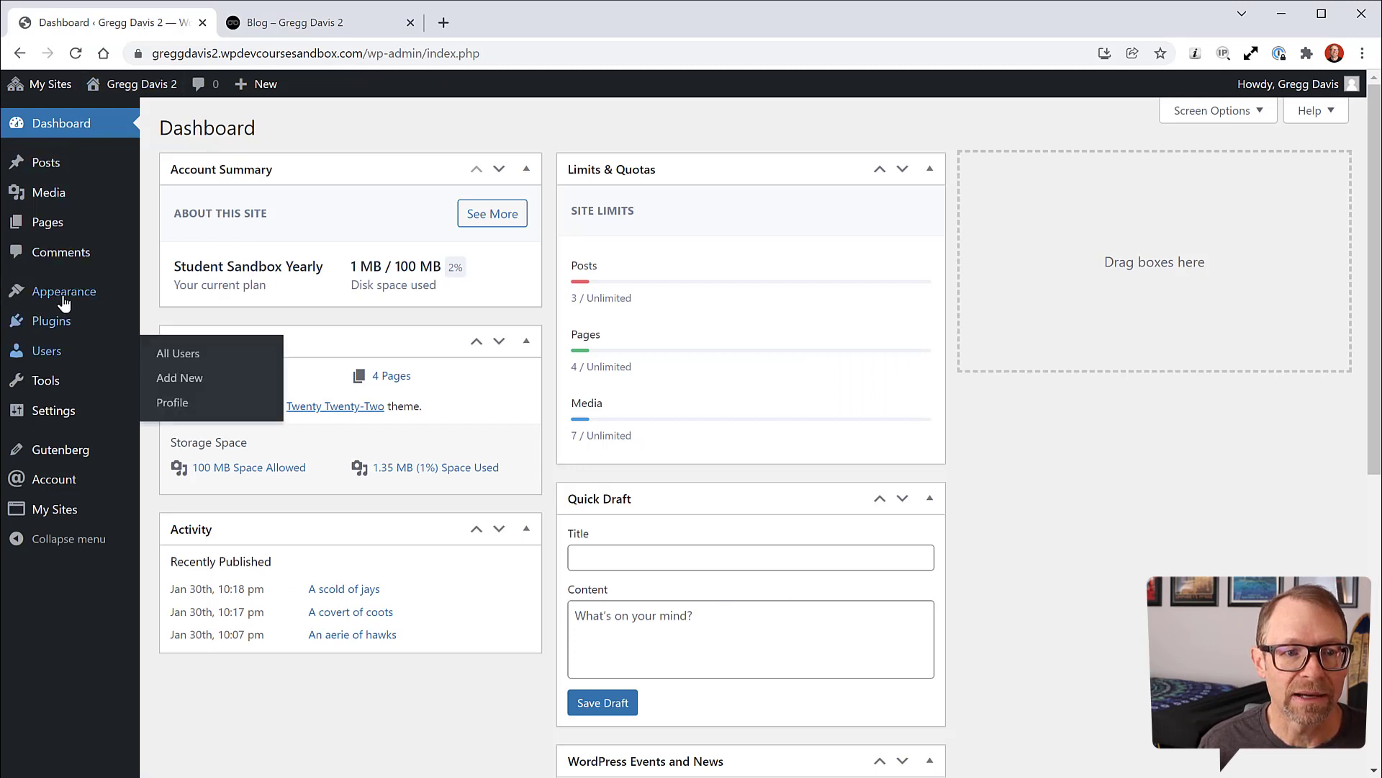
Step: Open the Blog template from the Site Editor's Templates list
{"action": "left_click", "coordinate": [171, 318]}
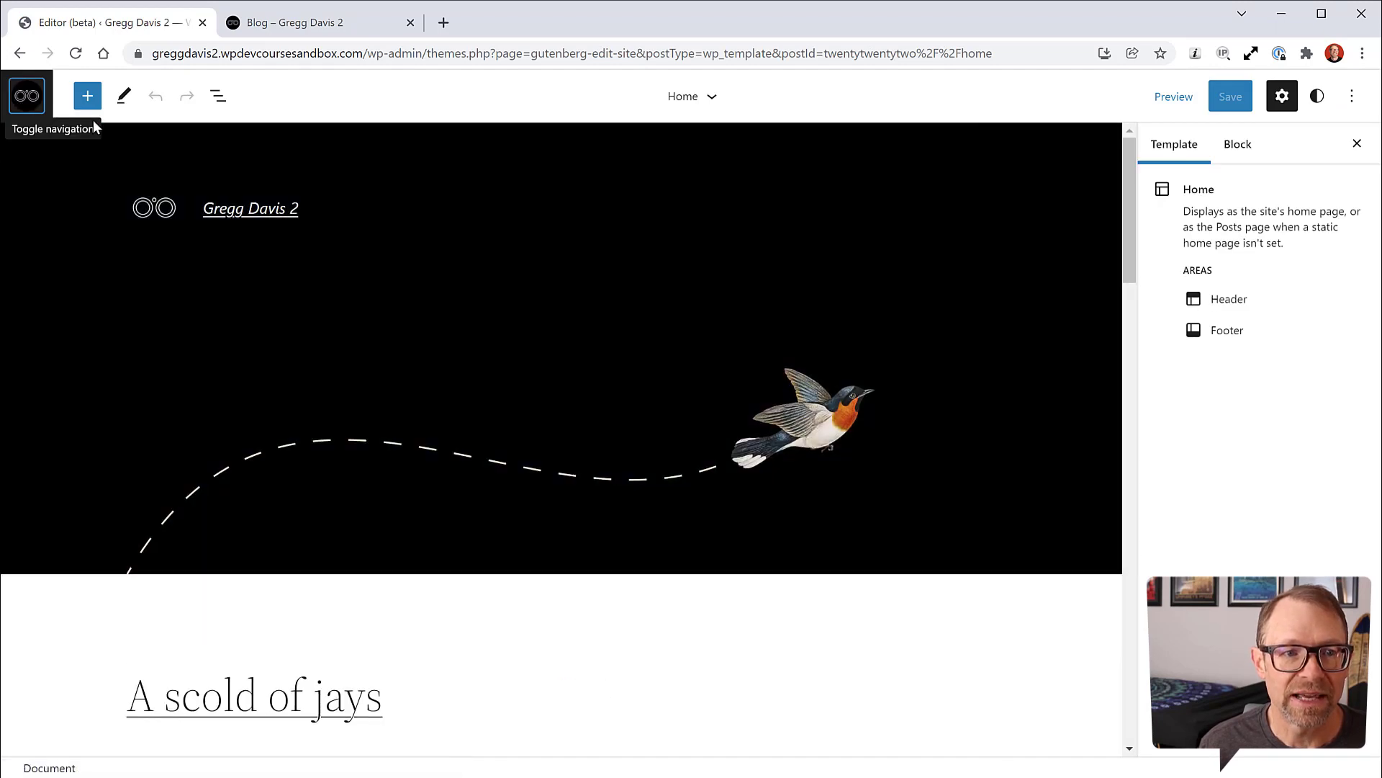
{"action": "left_click", "coordinate": [28, 105]}
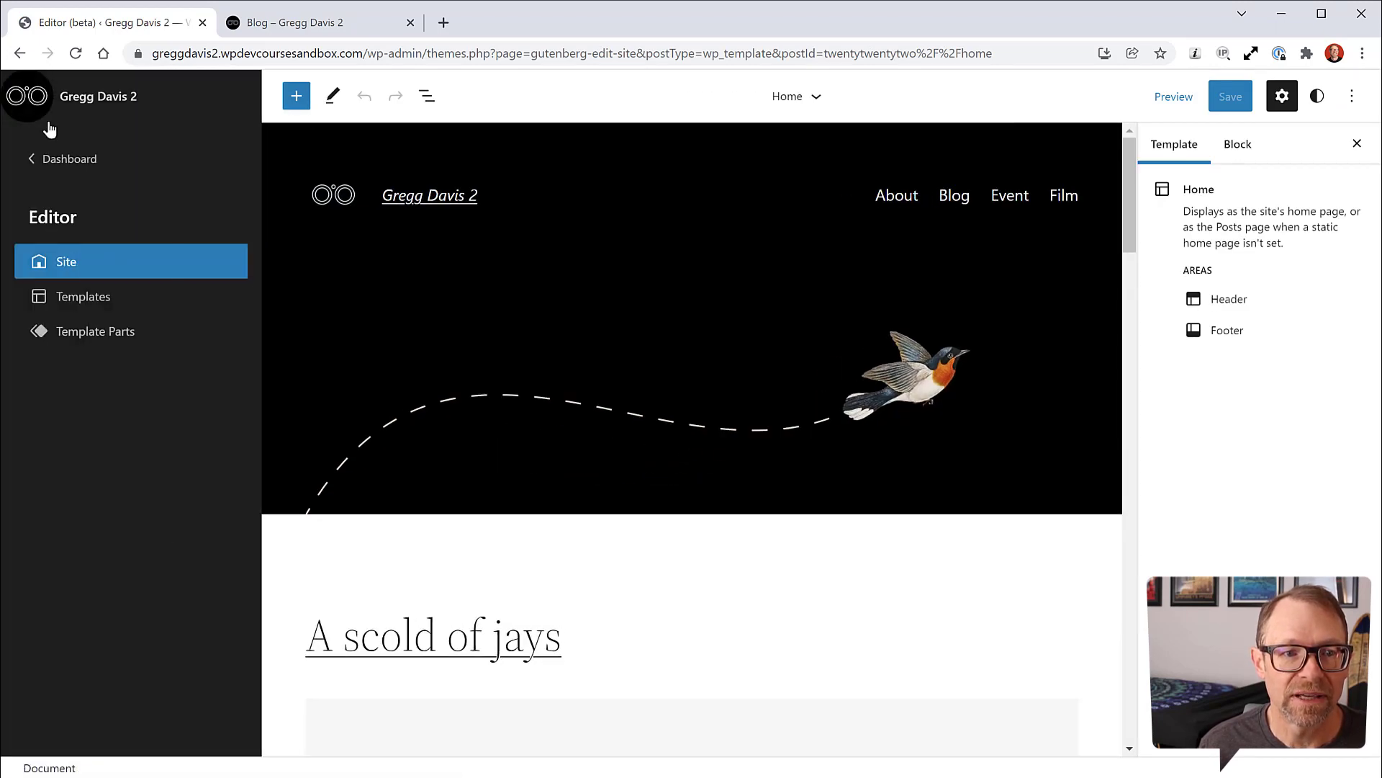
{"action": "left_click", "coordinate": [90, 305]}
{"action": "left_click", "coordinate": [441, 285]}
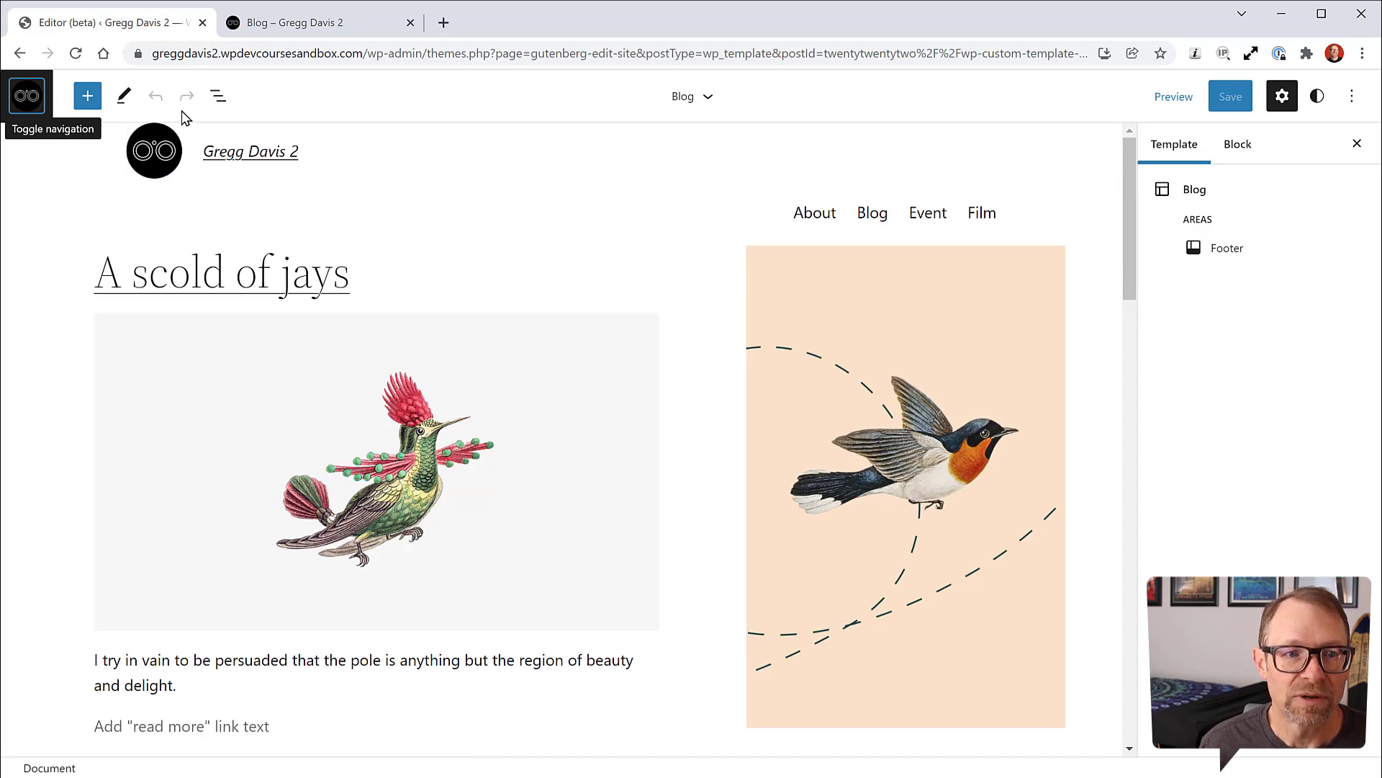
Step: In List View, select the top header group and add a new block after it
{"action": "left_click", "coordinate": [219, 96]}
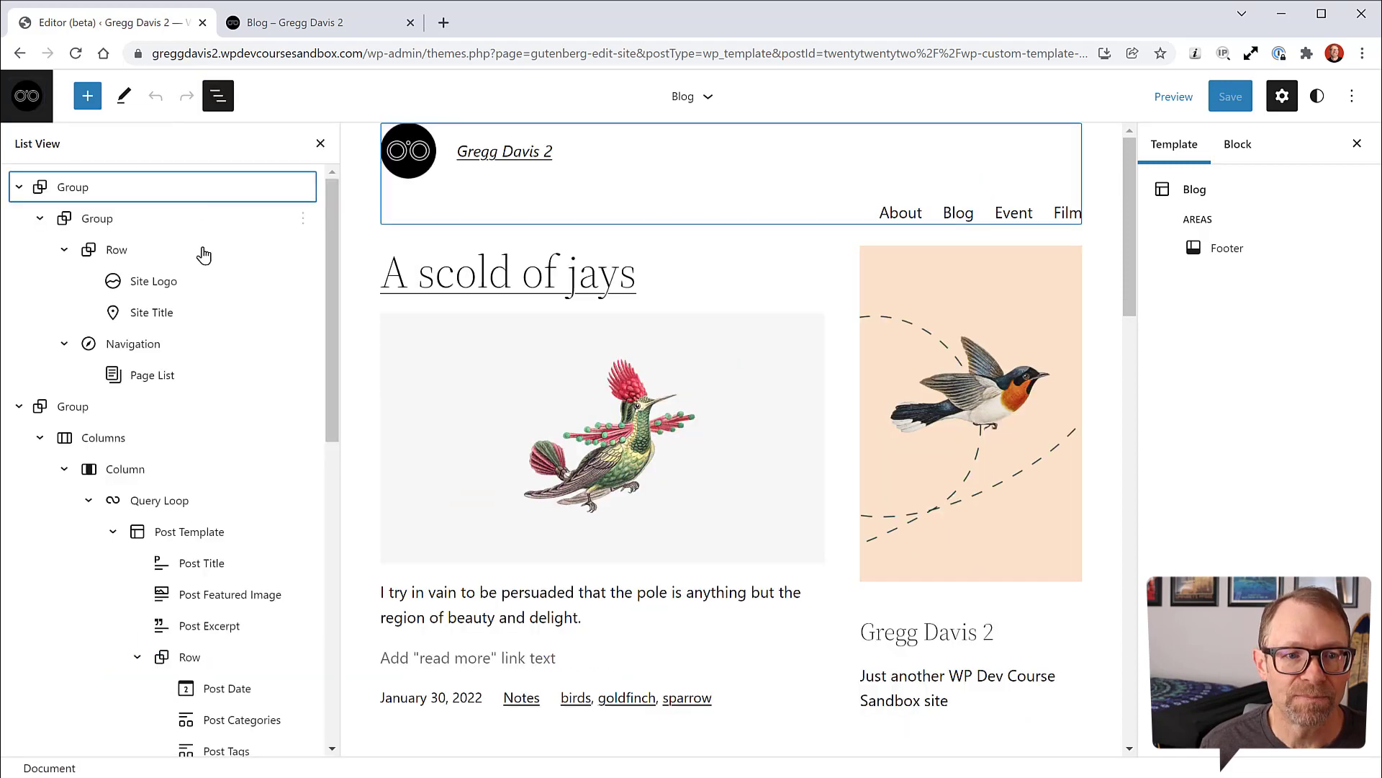
{"action": "left_click", "coordinate": [124, 189]}
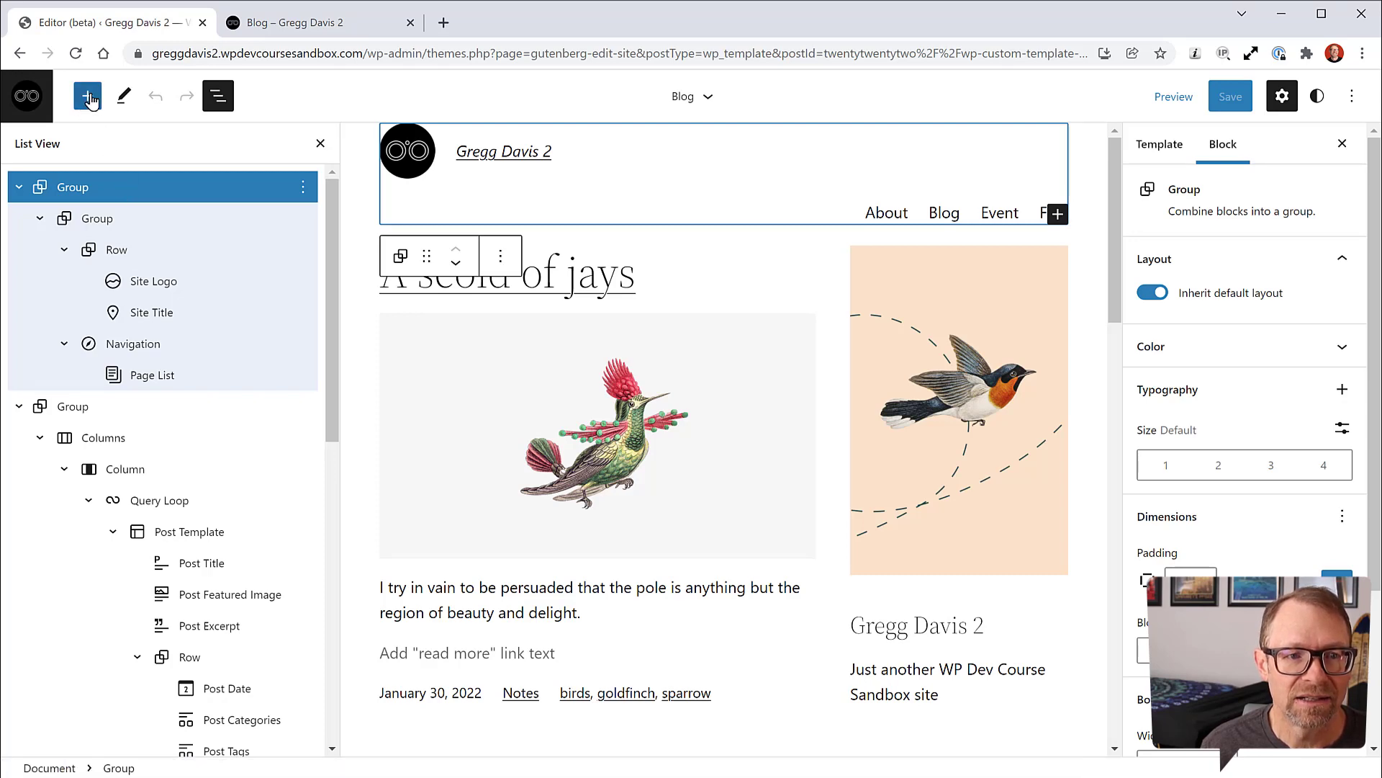
{"action": "left_click", "coordinate": [1056, 215]}
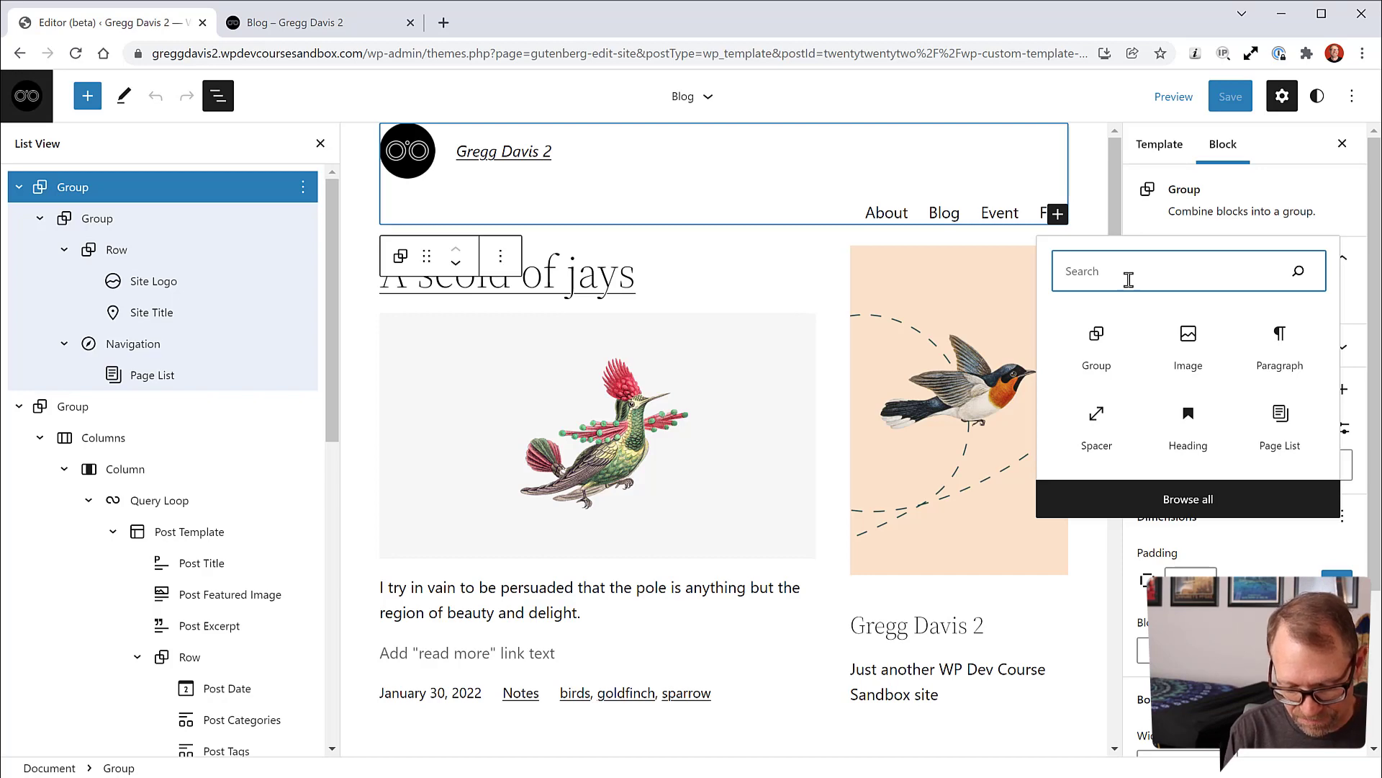
Step: Search 'header' and insert a Template Part using the existing Header part
{"action": "type", "text": "header"}
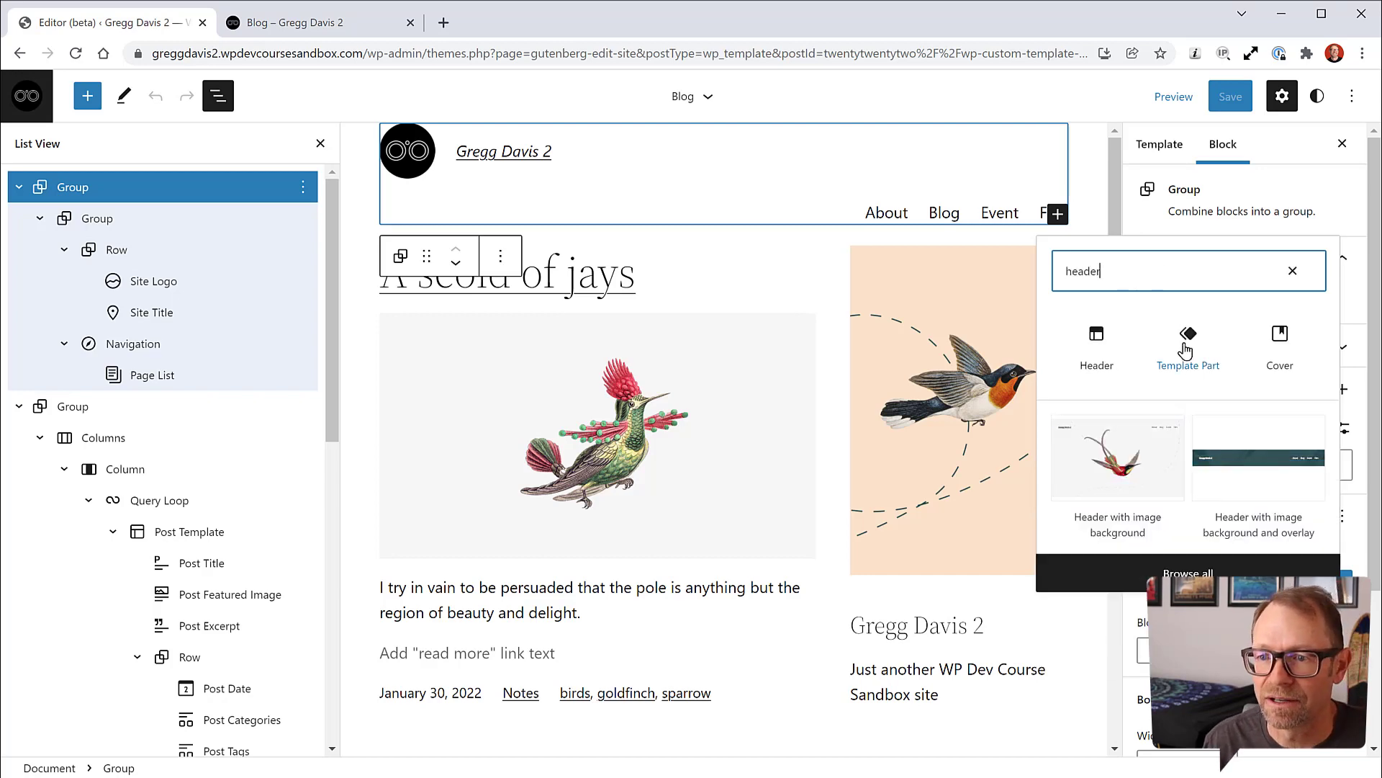
{"action": "left_click", "coordinate": [1187, 351]}
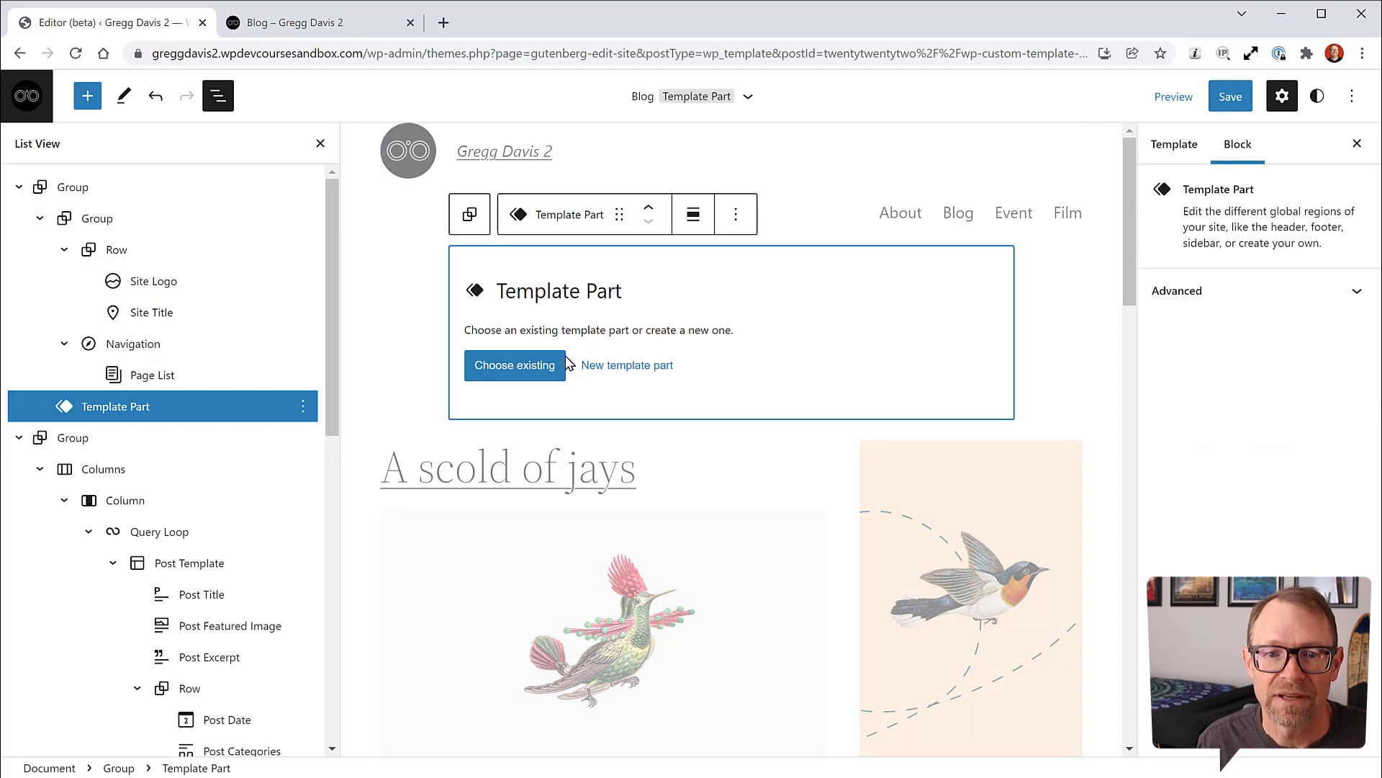
{"action": "left_click", "coordinate": [530, 371]}
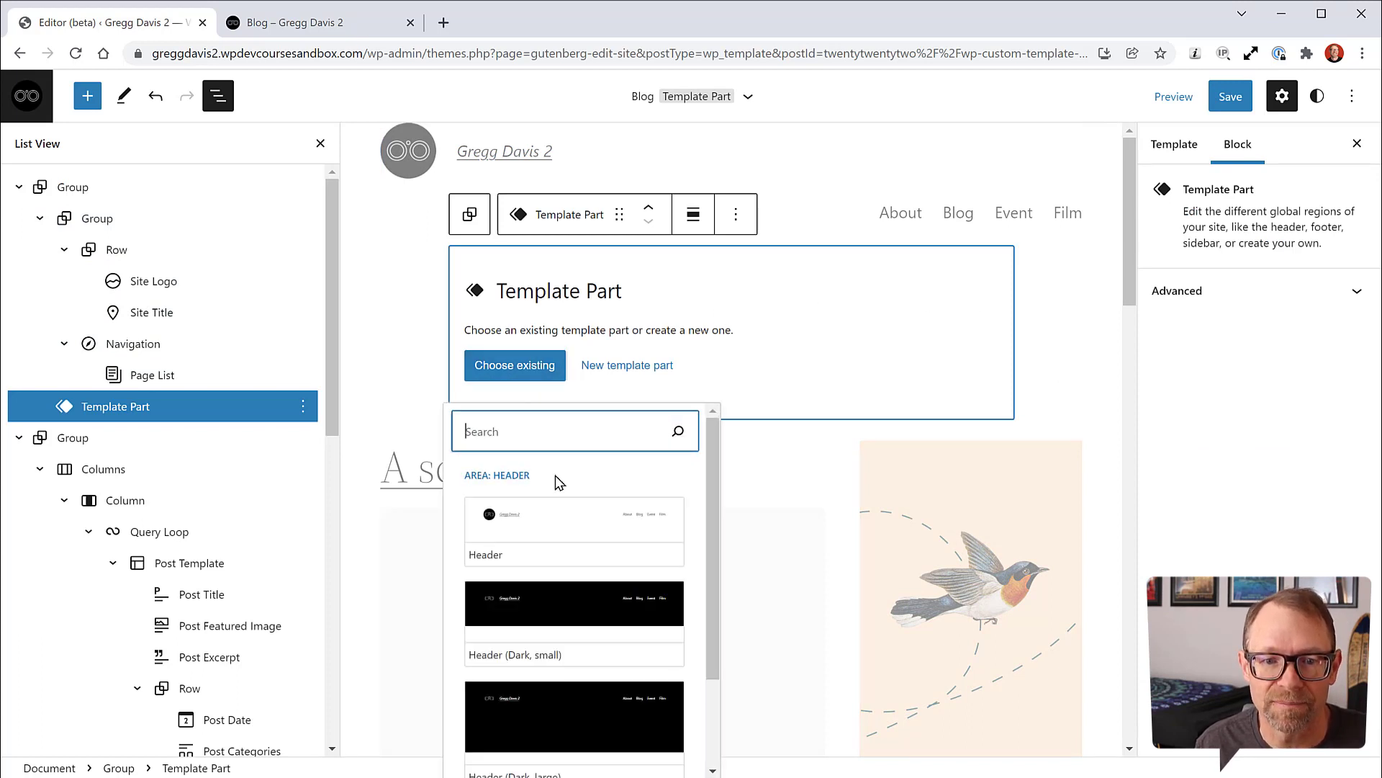
{"action": "left_click", "coordinate": [566, 530]}
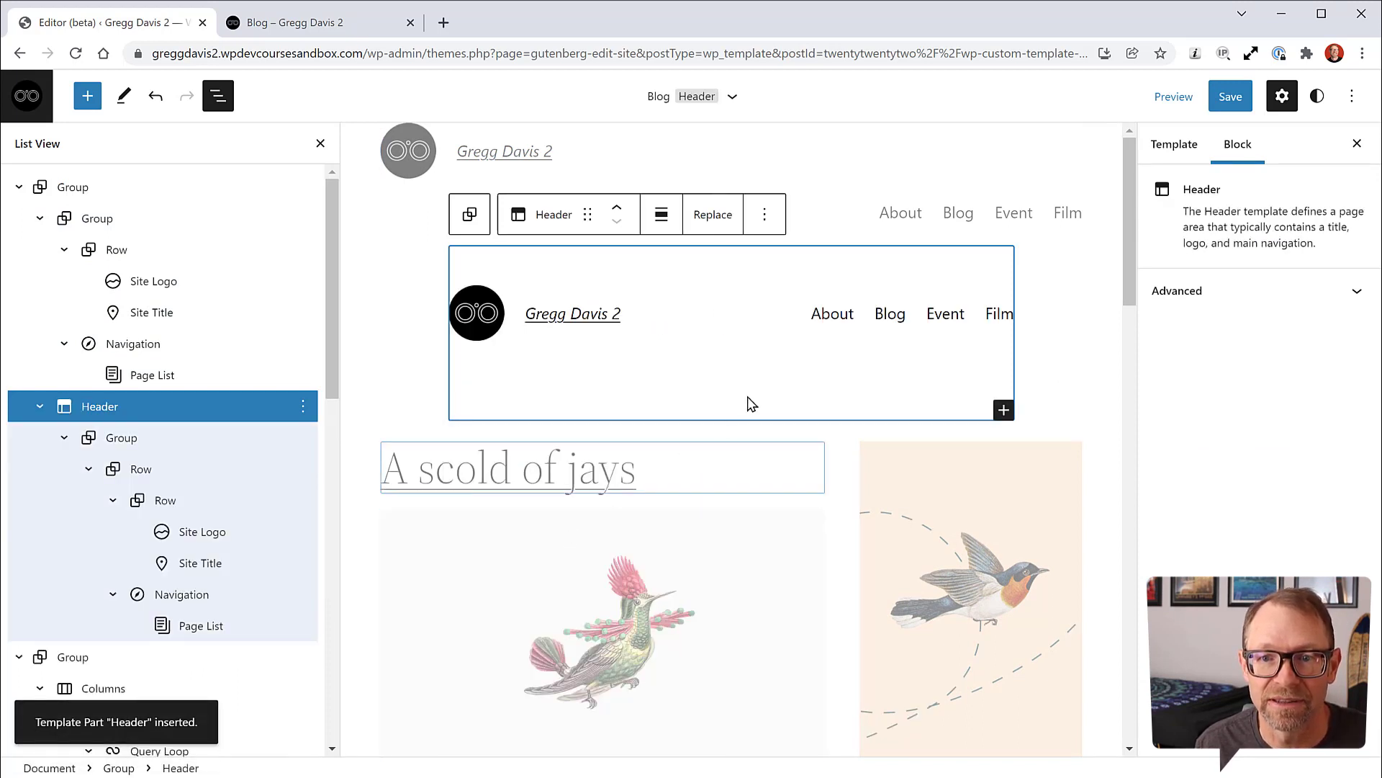
Step: Remove the old hand-built header Group from the Blog template
{"action": "left_click", "coordinate": [72, 188]}
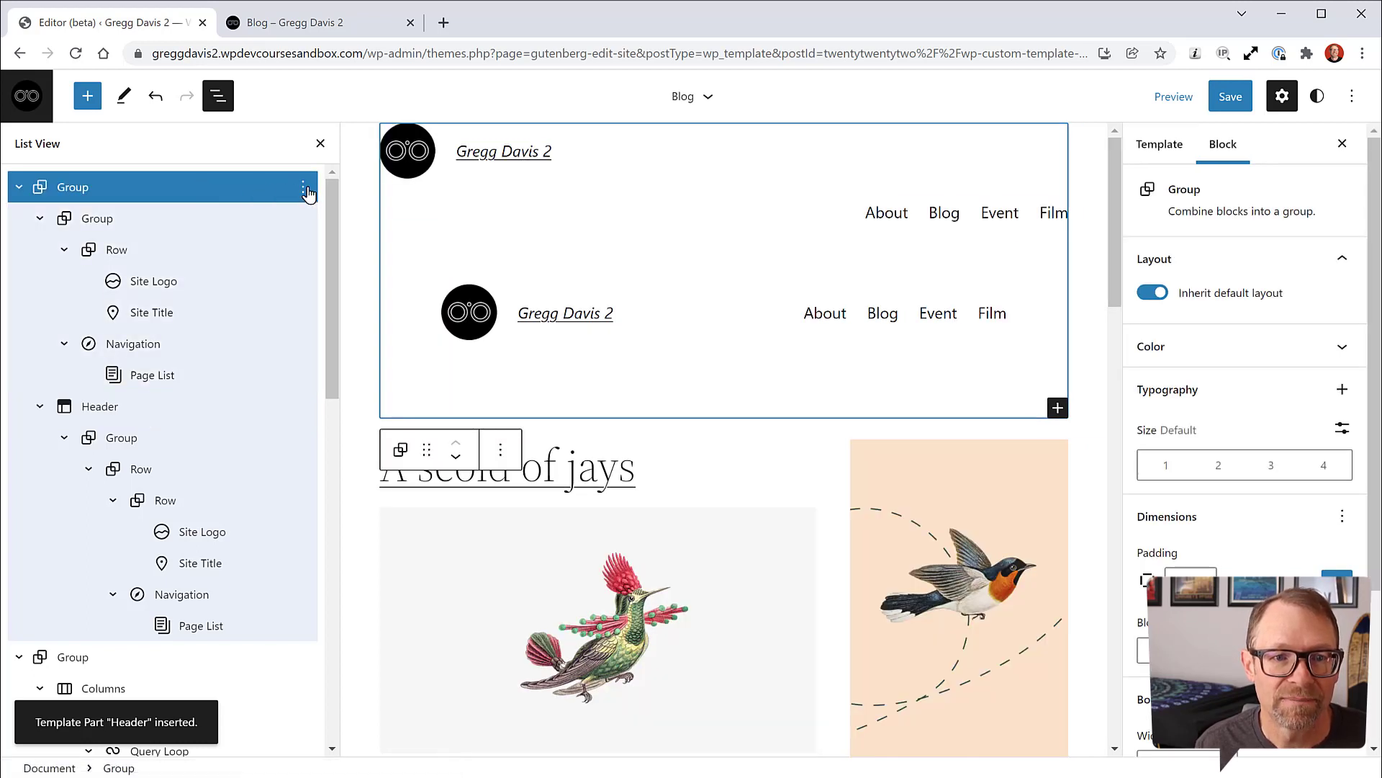
{"action": "left_click", "coordinate": [104, 227]}
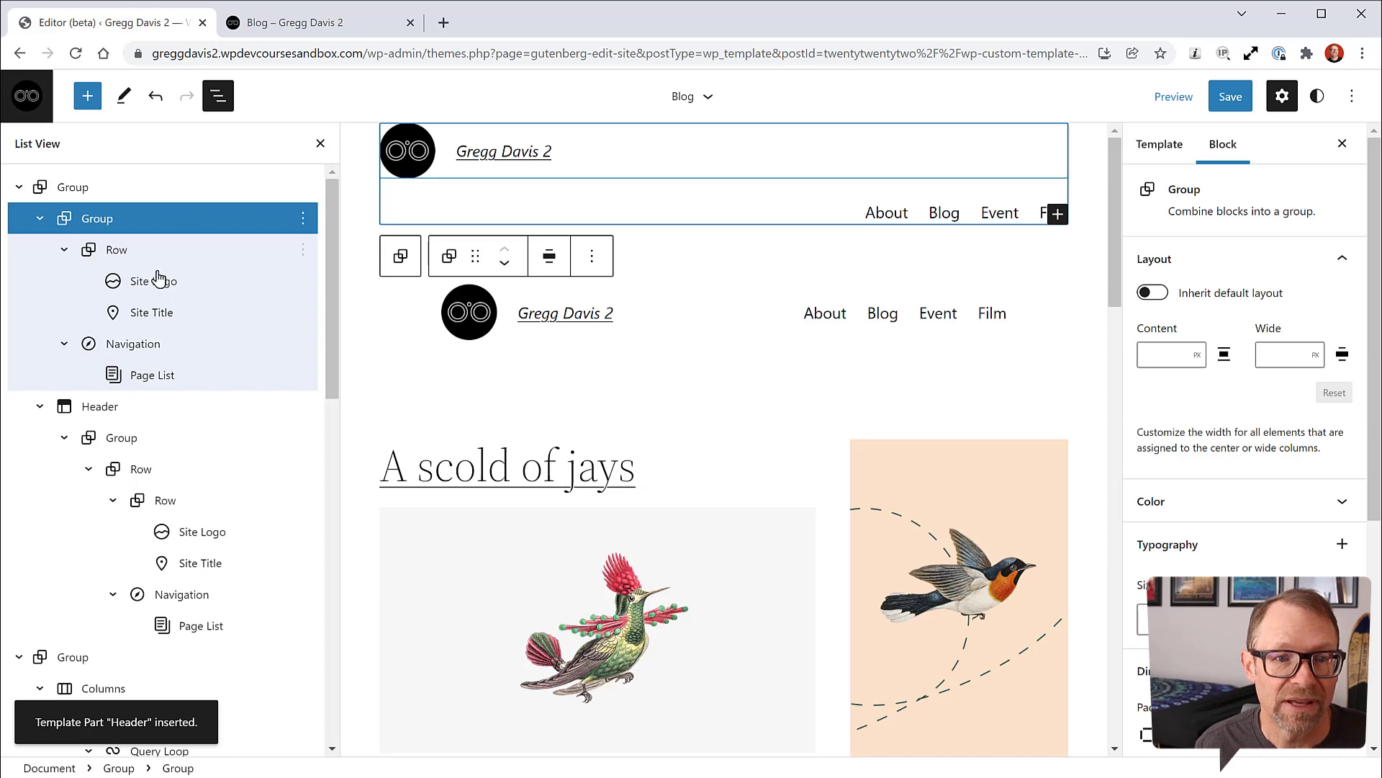
{"action": "left_click", "coordinate": [304, 218]}
{"action": "left_click", "coordinate": [346, 574]}
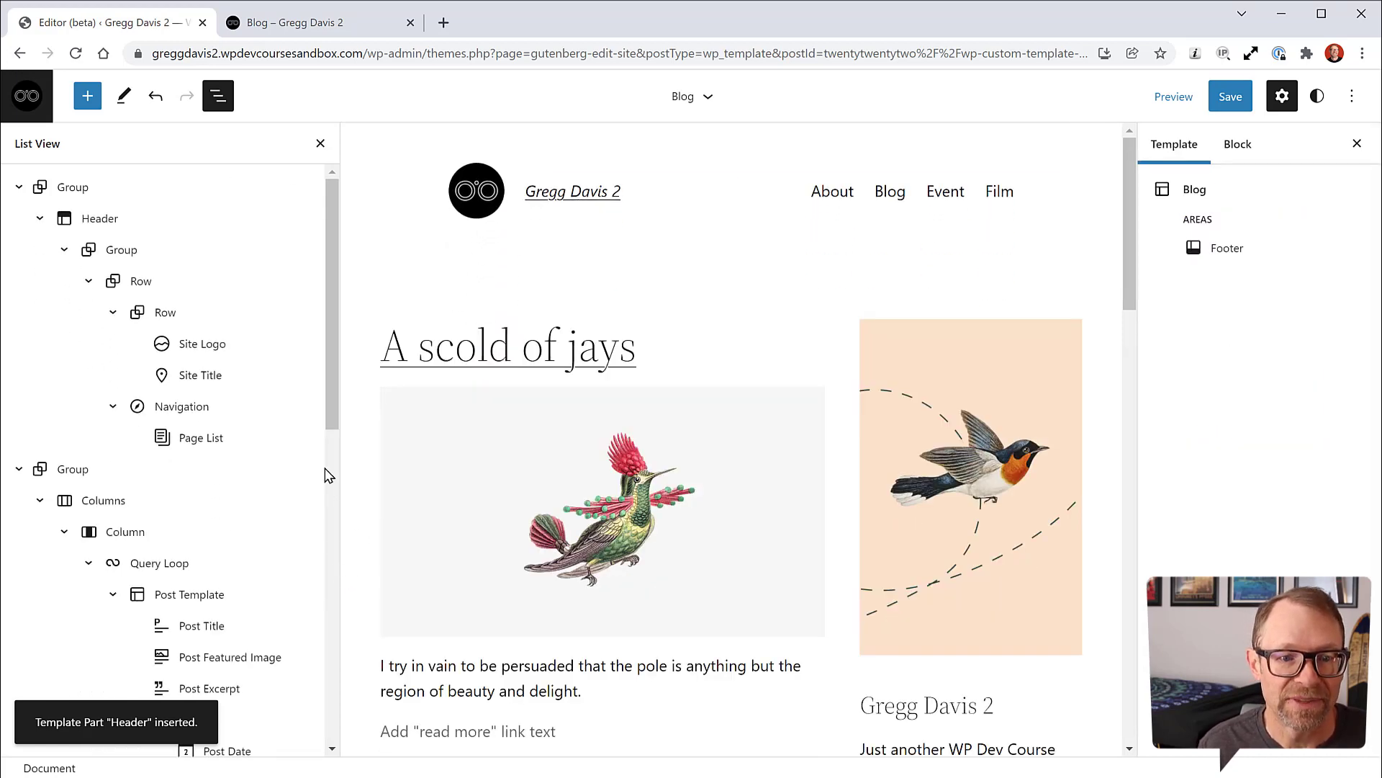
Step: Save the Blog template, reload the live Blog page to check the header, then return to the editor
{"action": "left_click", "coordinate": [1230, 98]}
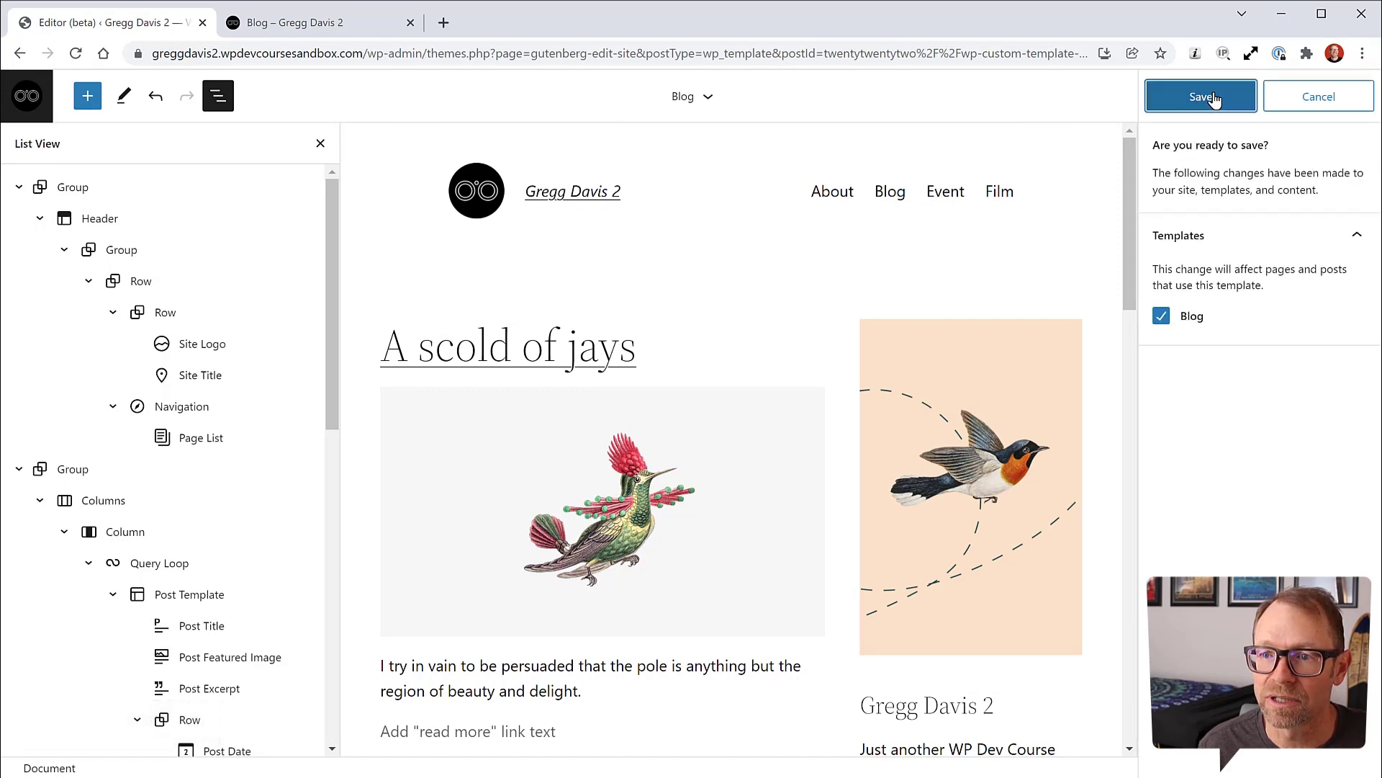
{"action": "left_click", "coordinate": [1229, 105]}
{"action": "left_click", "coordinate": [288, 22]}
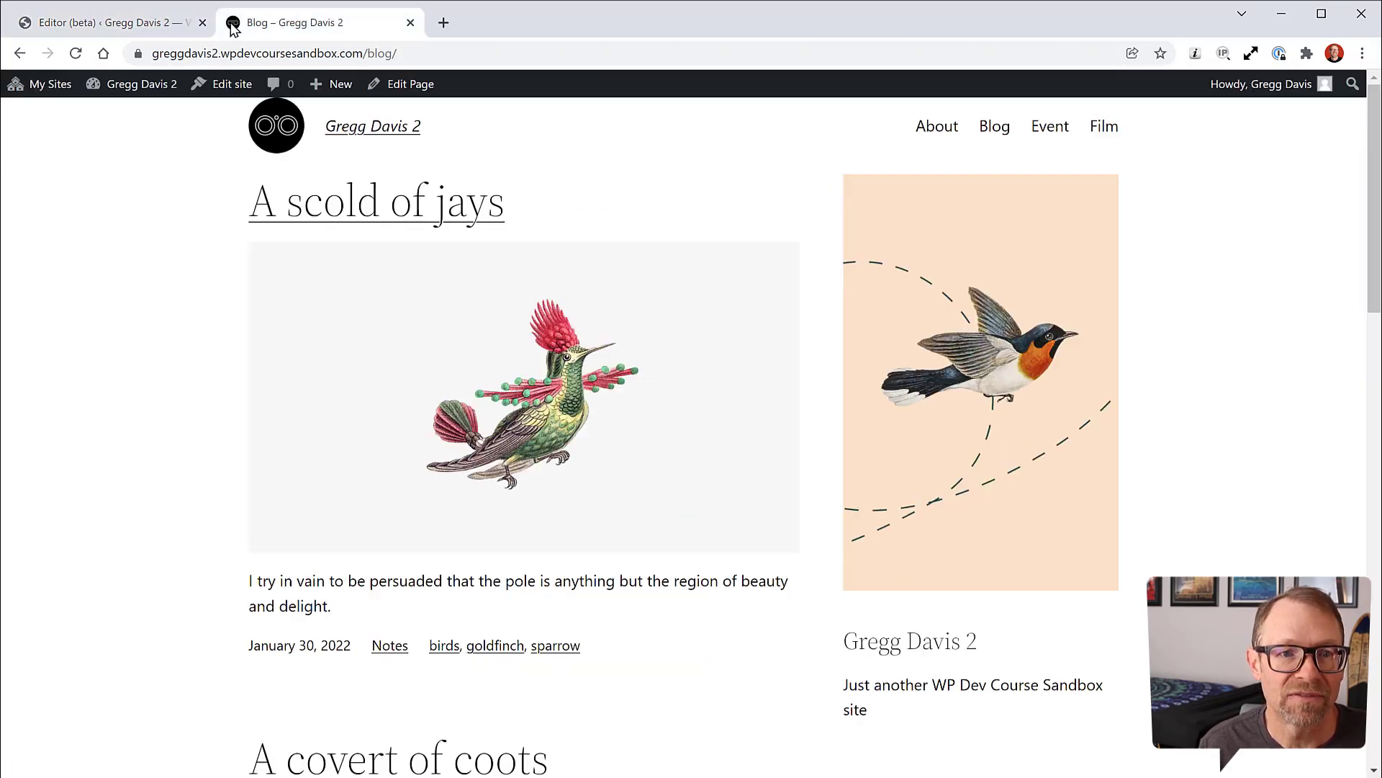
{"action": "left_click", "coordinate": [76, 54]}
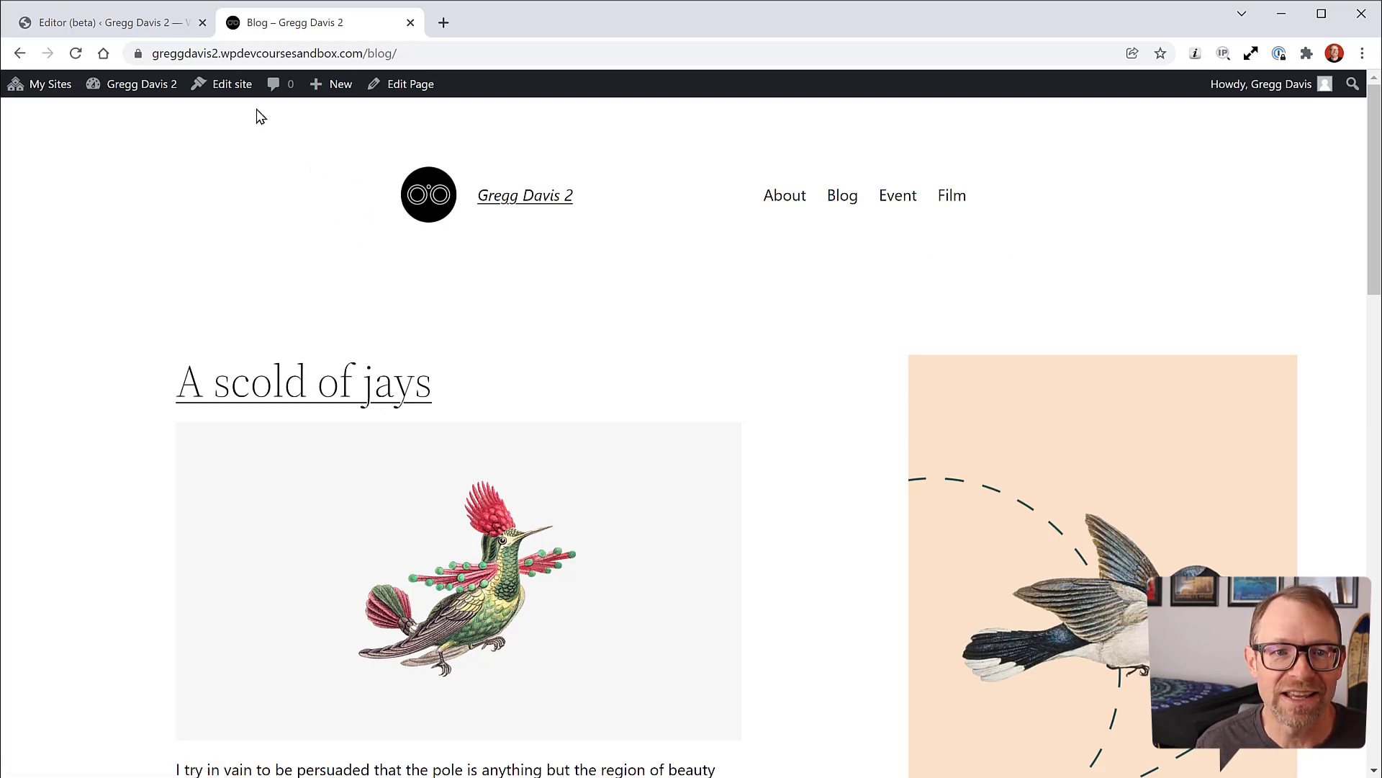
{"action": "left_click", "coordinate": [167, 26]}
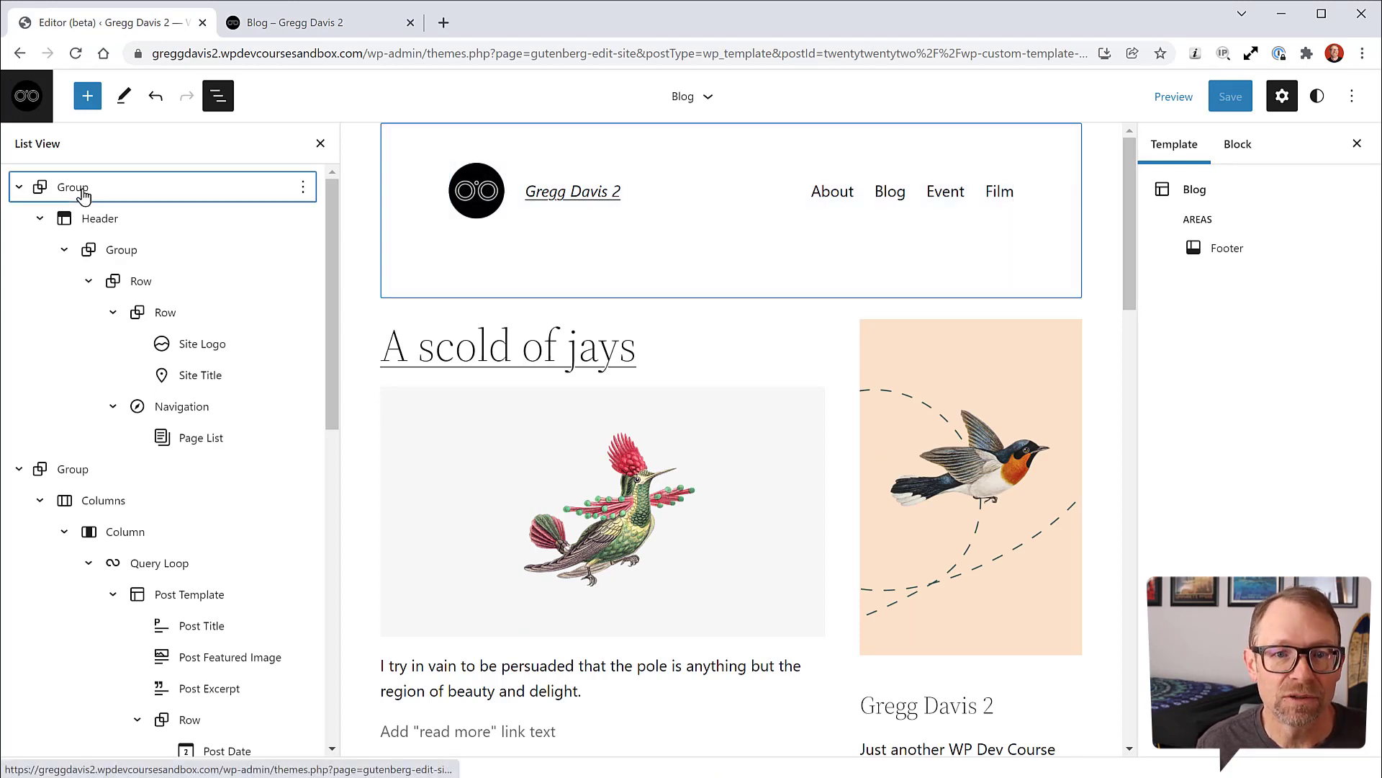
Step: Toggle Inherit default layout on and off for the Header's inner Row, turning it into a Group
{"action": "left_click", "coordinate": [84, 190]}
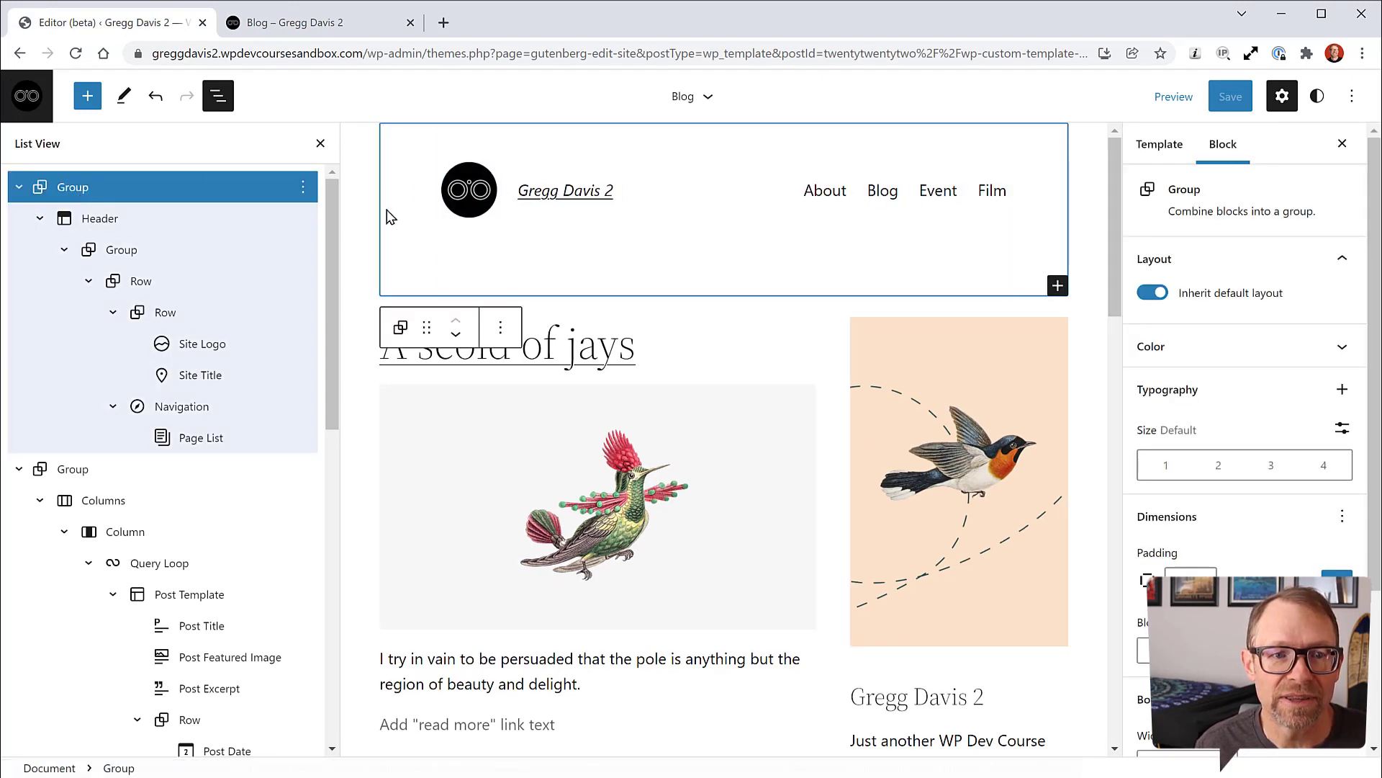
{"action": "left_click", "coordinate": [101, 223]}
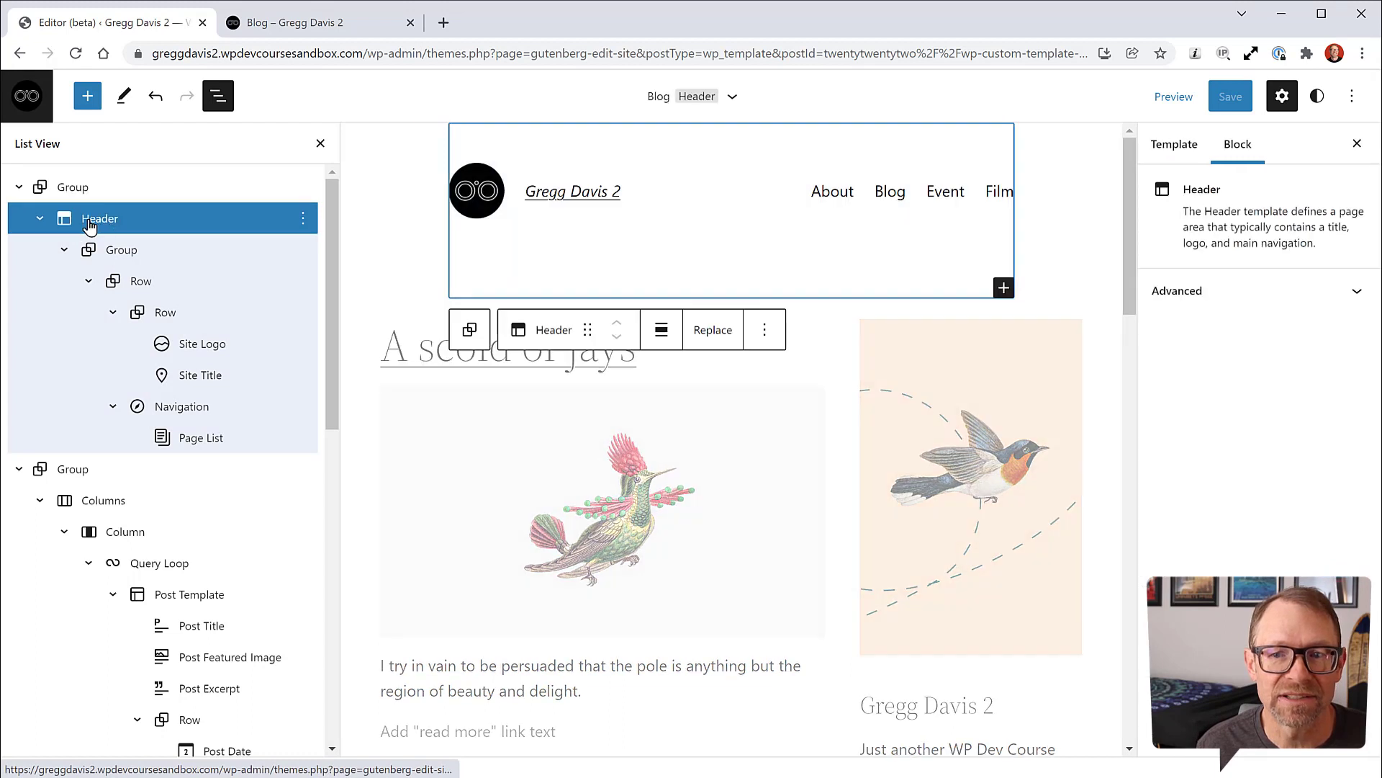
{"action": "left_click", "coordinate": [994, 251]}
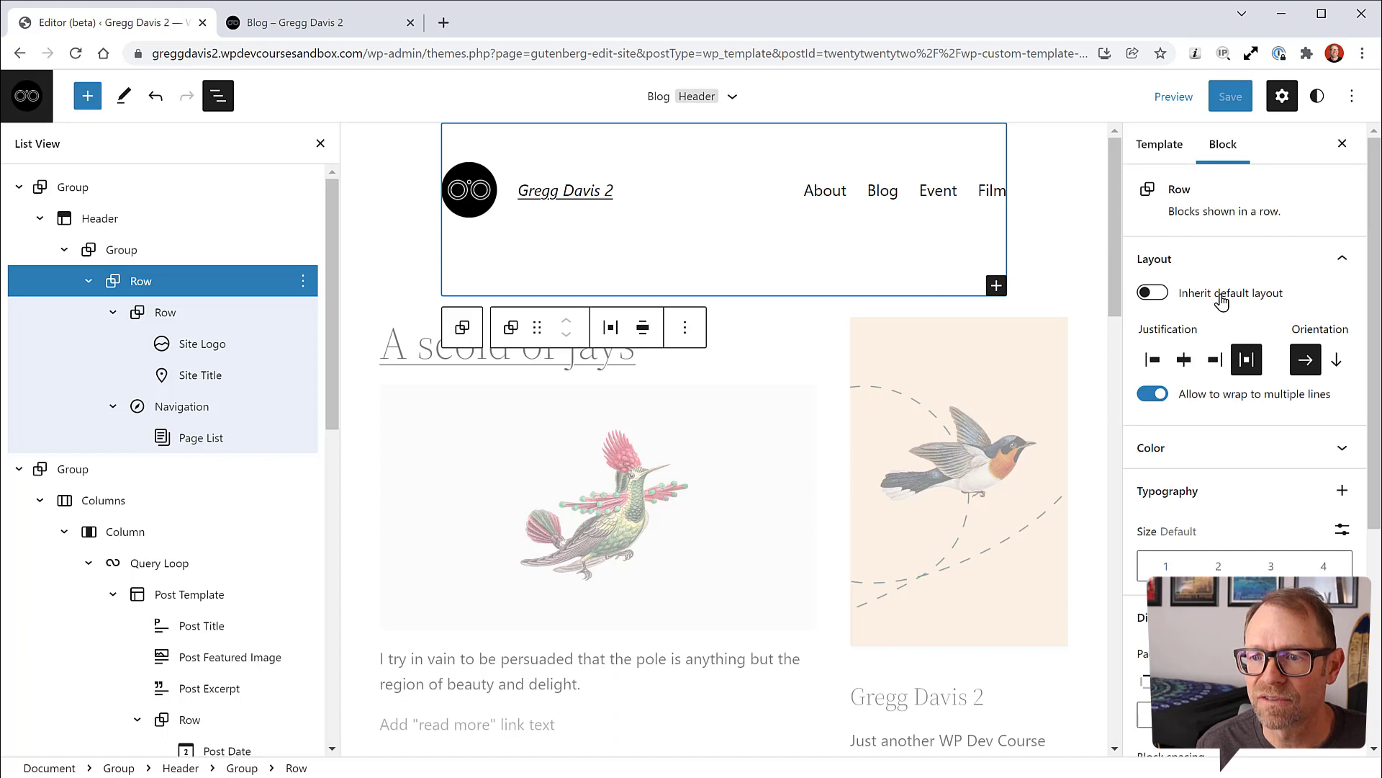
{"action": "left_click", "coordinate": [1154, 295]}
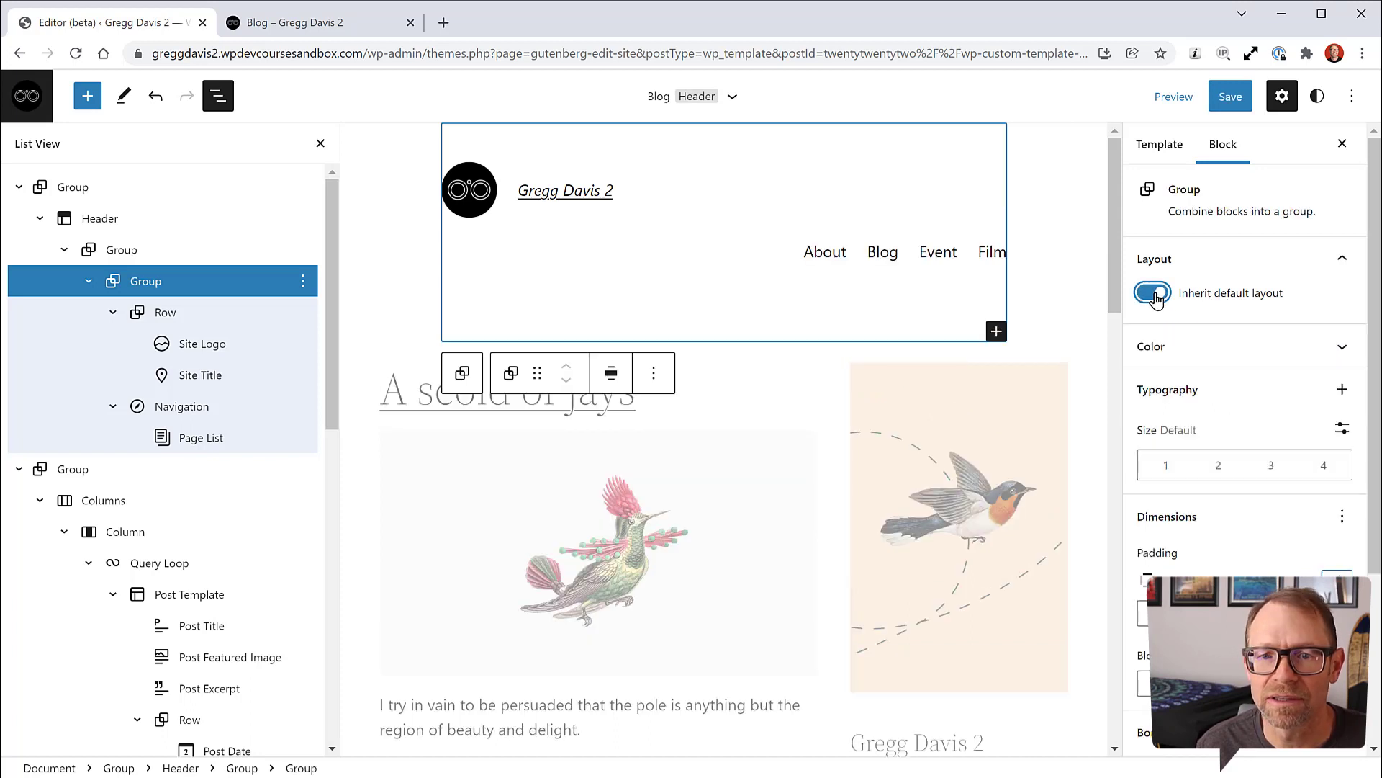
{"action": "left_click", "coordinate": [1154, 295]}
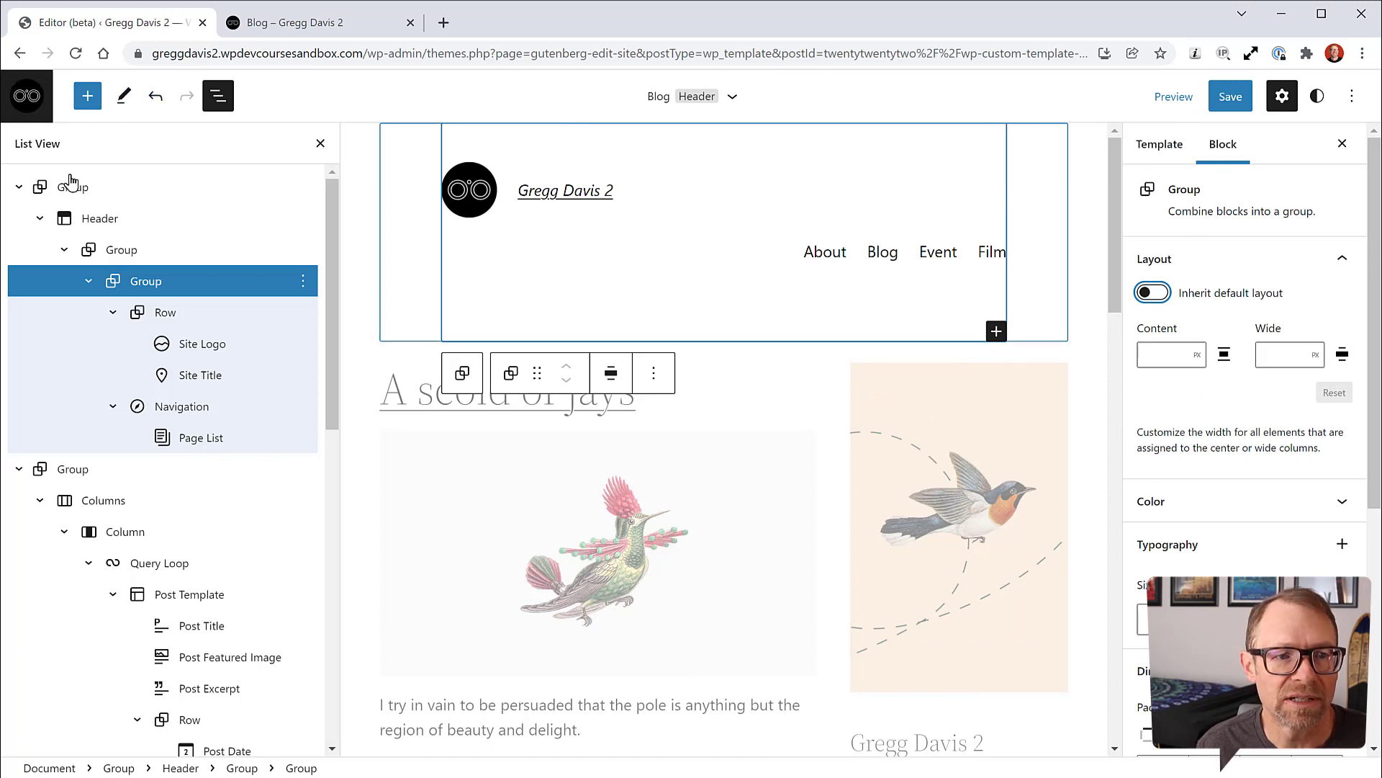
Step: Select the Blog template's Footer part from the Template areas
{"action": "left_click", "coordinate": [84, 229]}
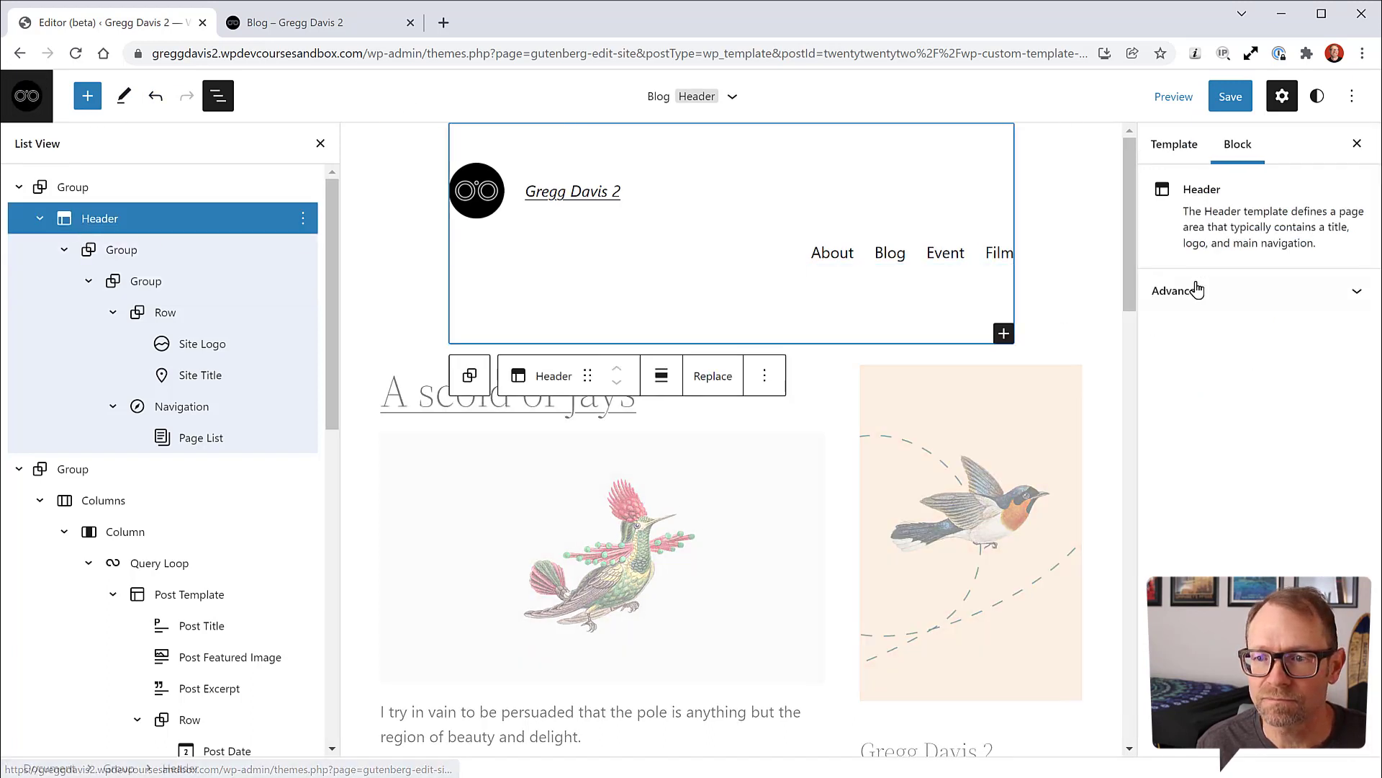
{"action": "left_click", "coordinate": [1178, 148]}
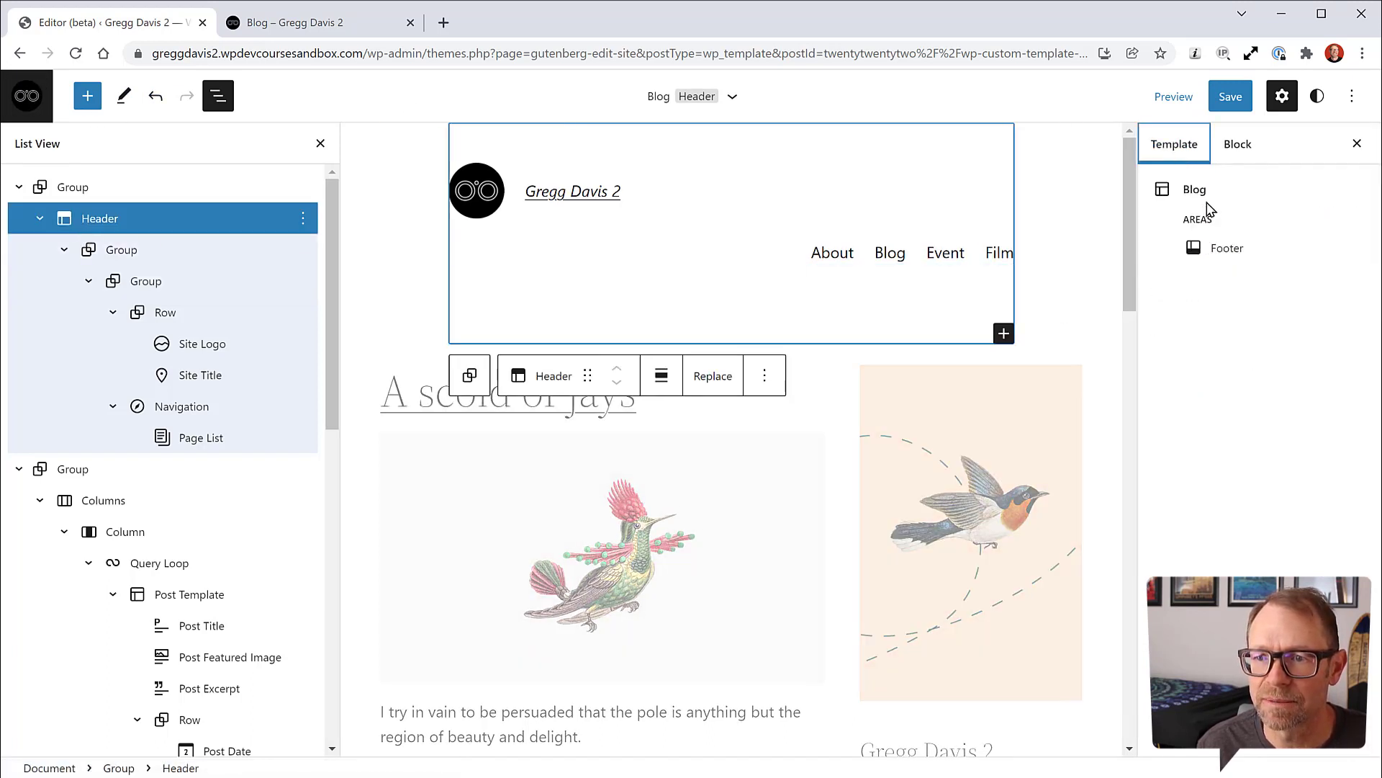
{"action": "left_click", "coordinate": [1225, 252]}
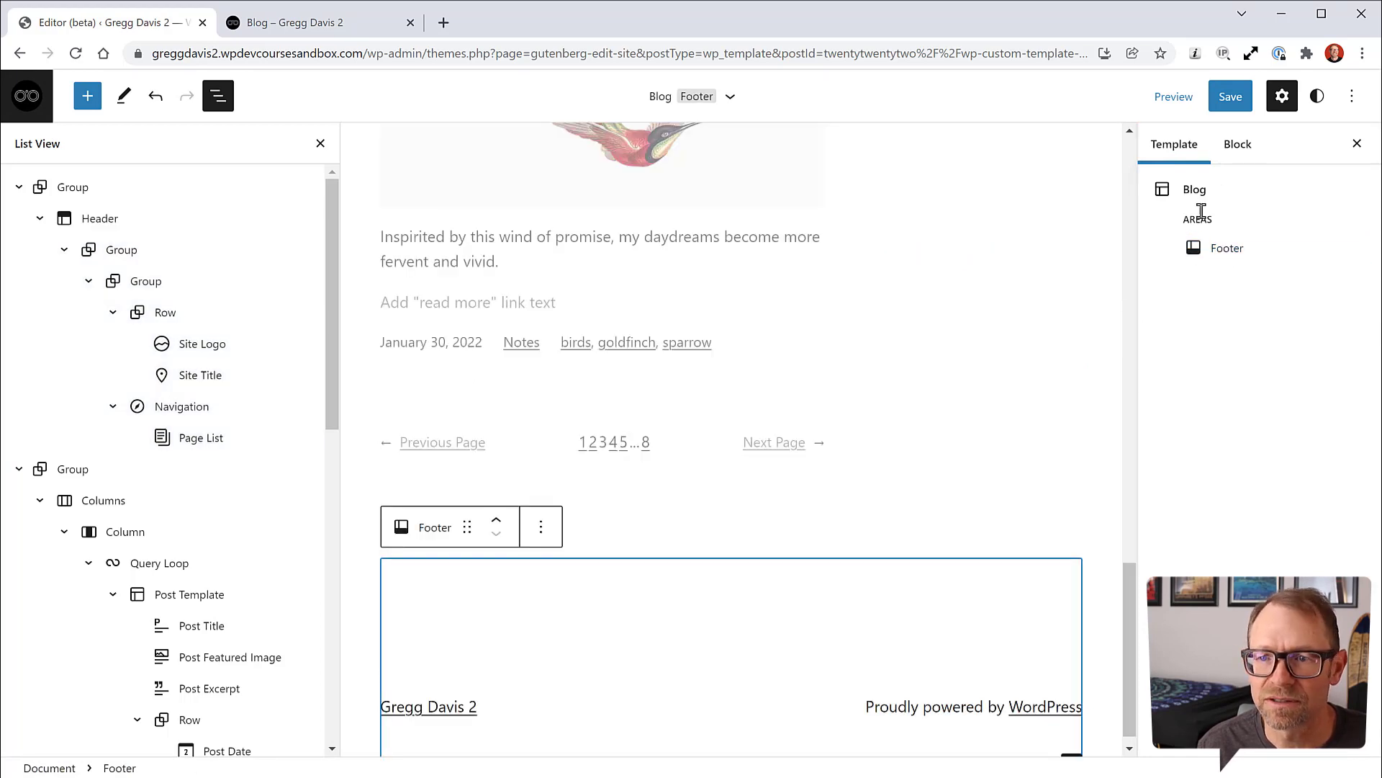
Step: Select the header group, stay in the editor instead of leaving for the dashboard, and reopen List View
{"action": "left_click", "coordinate": [26, 96]}
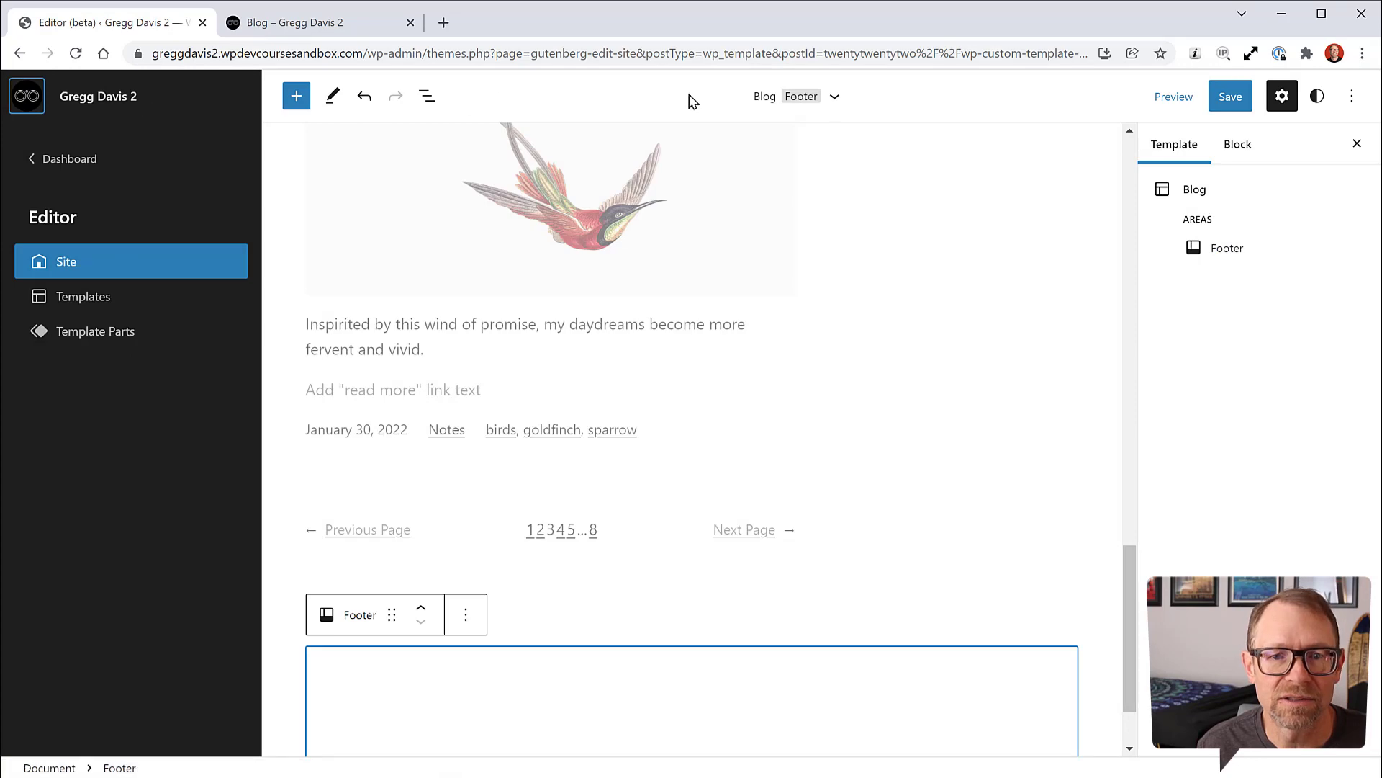
{"action": "left_click", "coordinate": [981, 247]}
{"action": "scroll", "coordinate": [1028, 324], "scroll_direction": "up", "scroll_amount": 15}
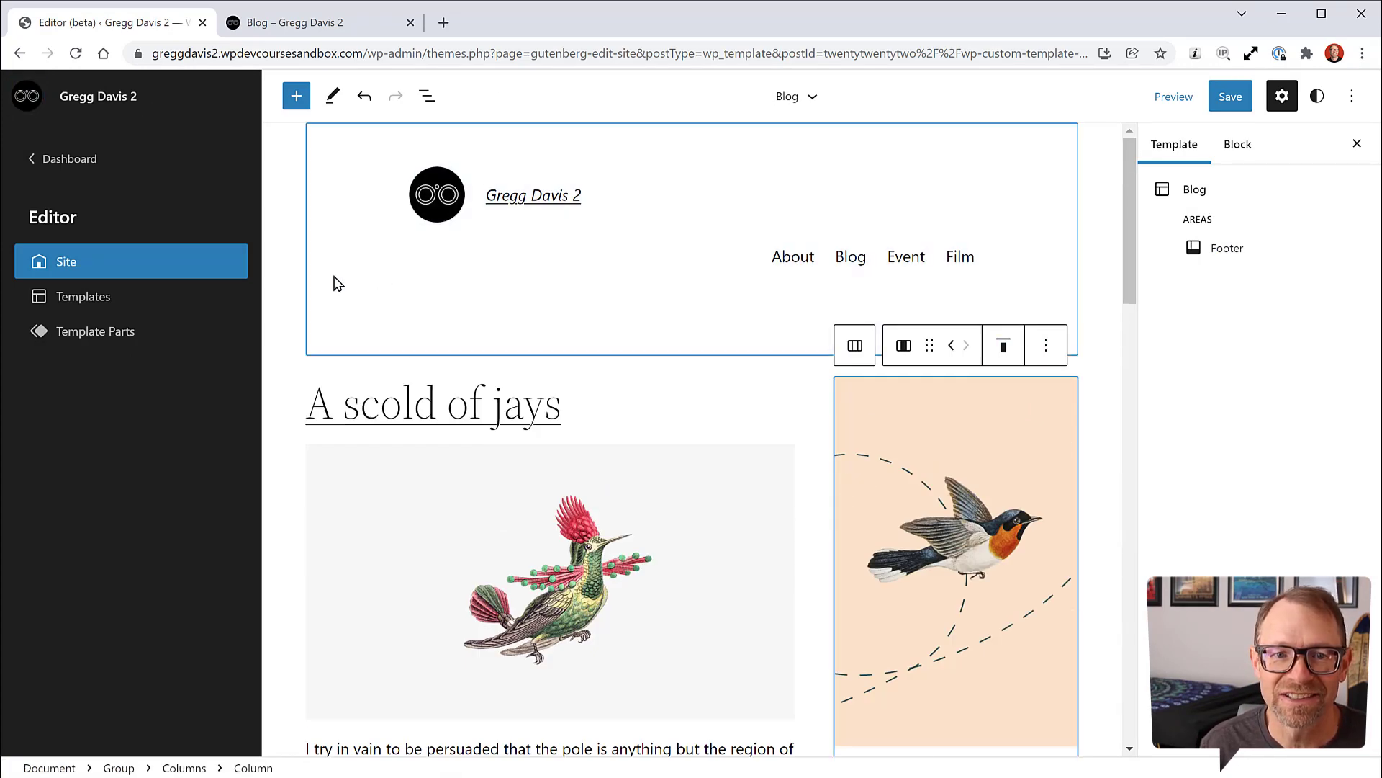
{"action": "left_click", "coordinate": [342, 258]}
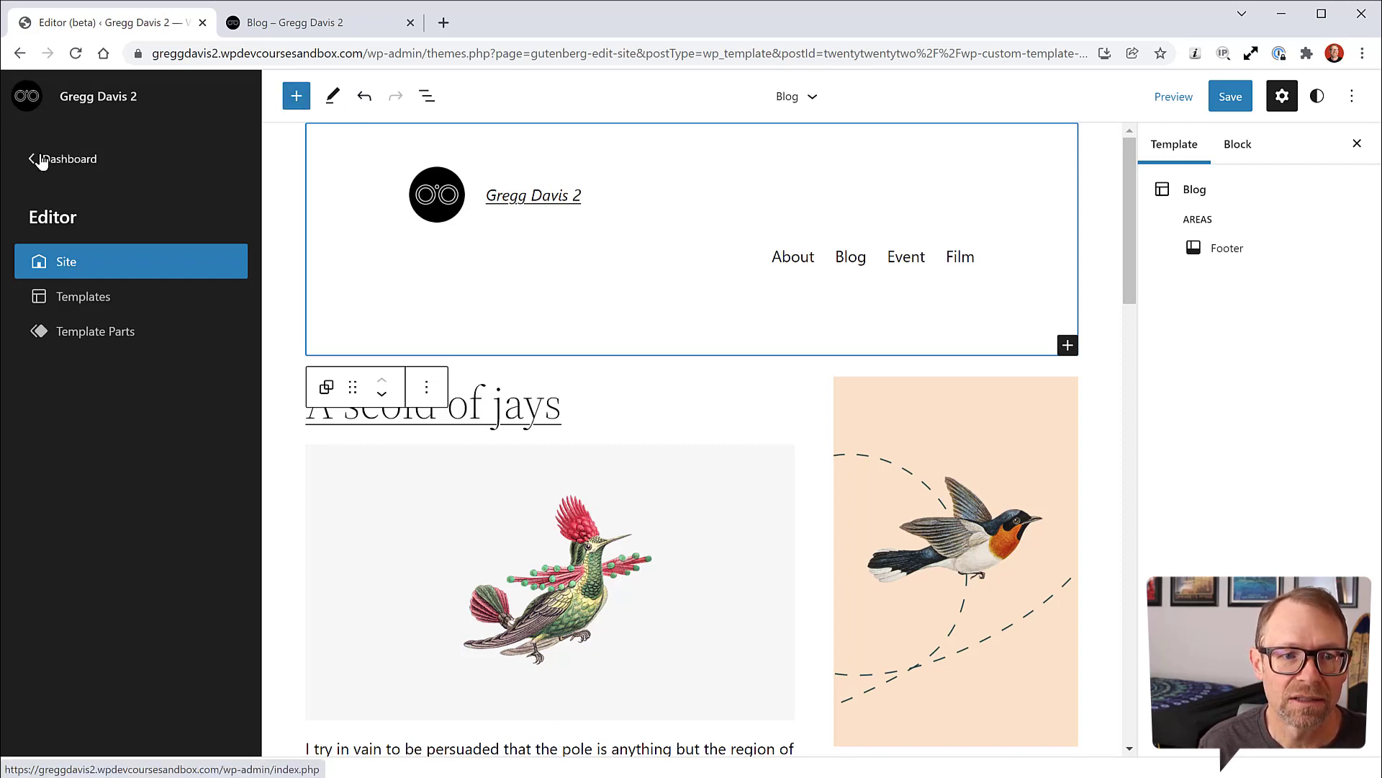
{"action": "left_click", "coordinate": [94, 103]}
{"action": "left_click", "coordinate": [832, 152]}
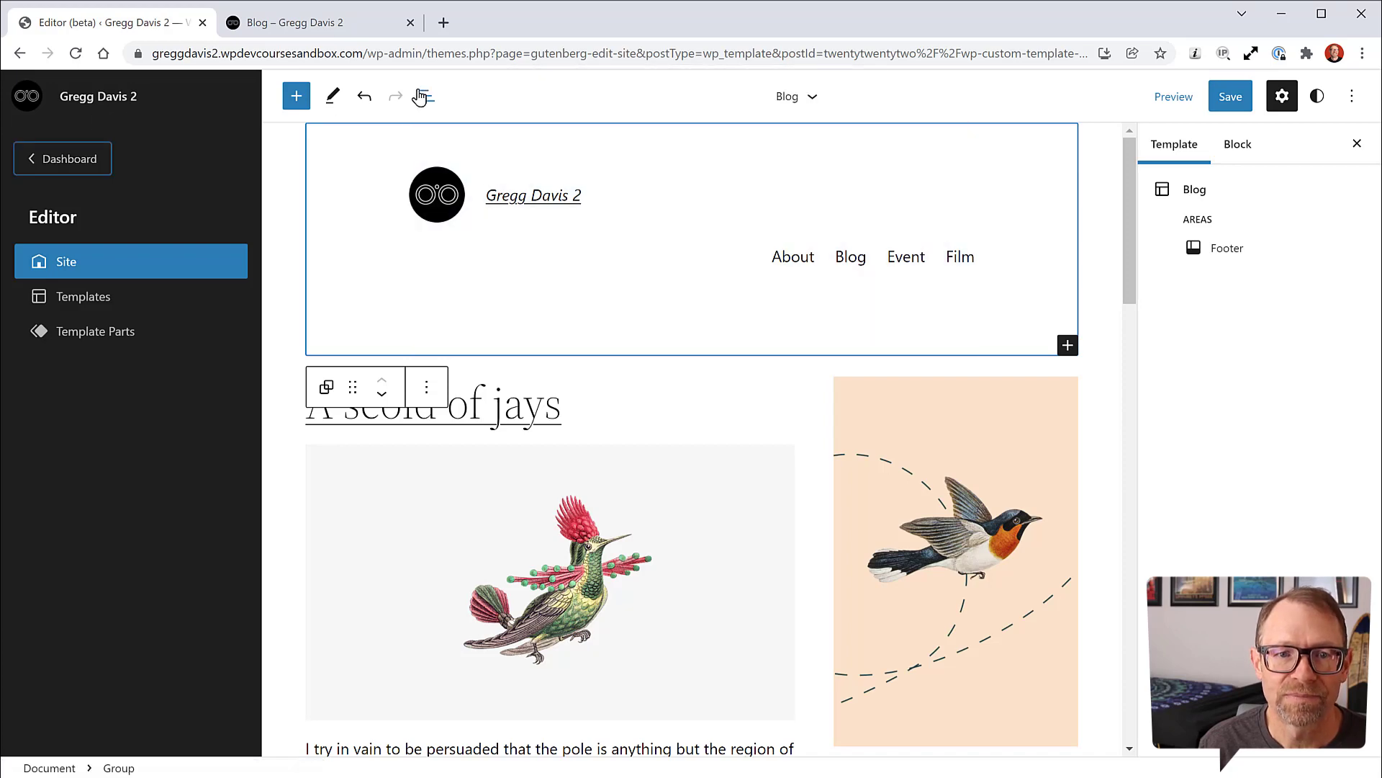
{"action": "left_click", "coordinate": [426, 96]}
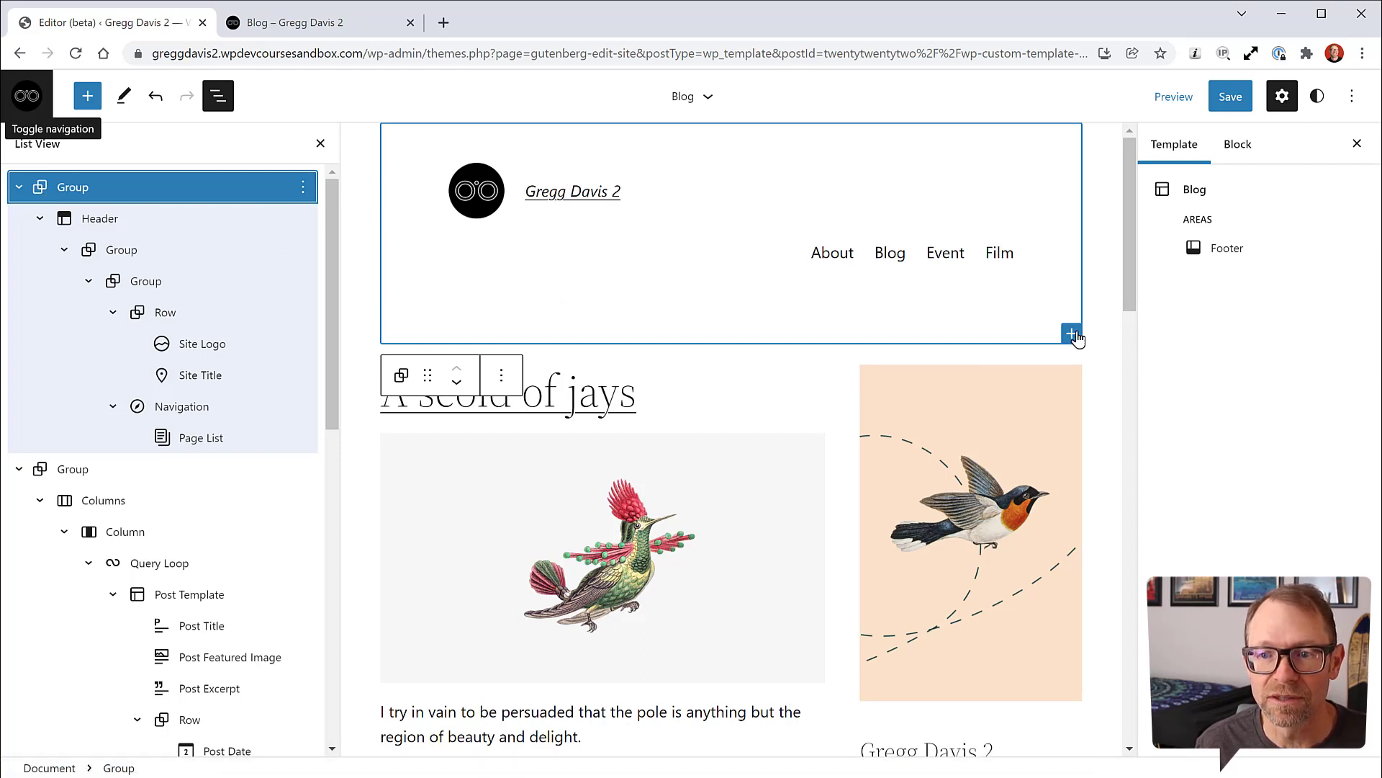
Step: Search 'templ' and insert a Template Part using the existing Header part
{"action": "left_click", "coordinate": [88, 98]}
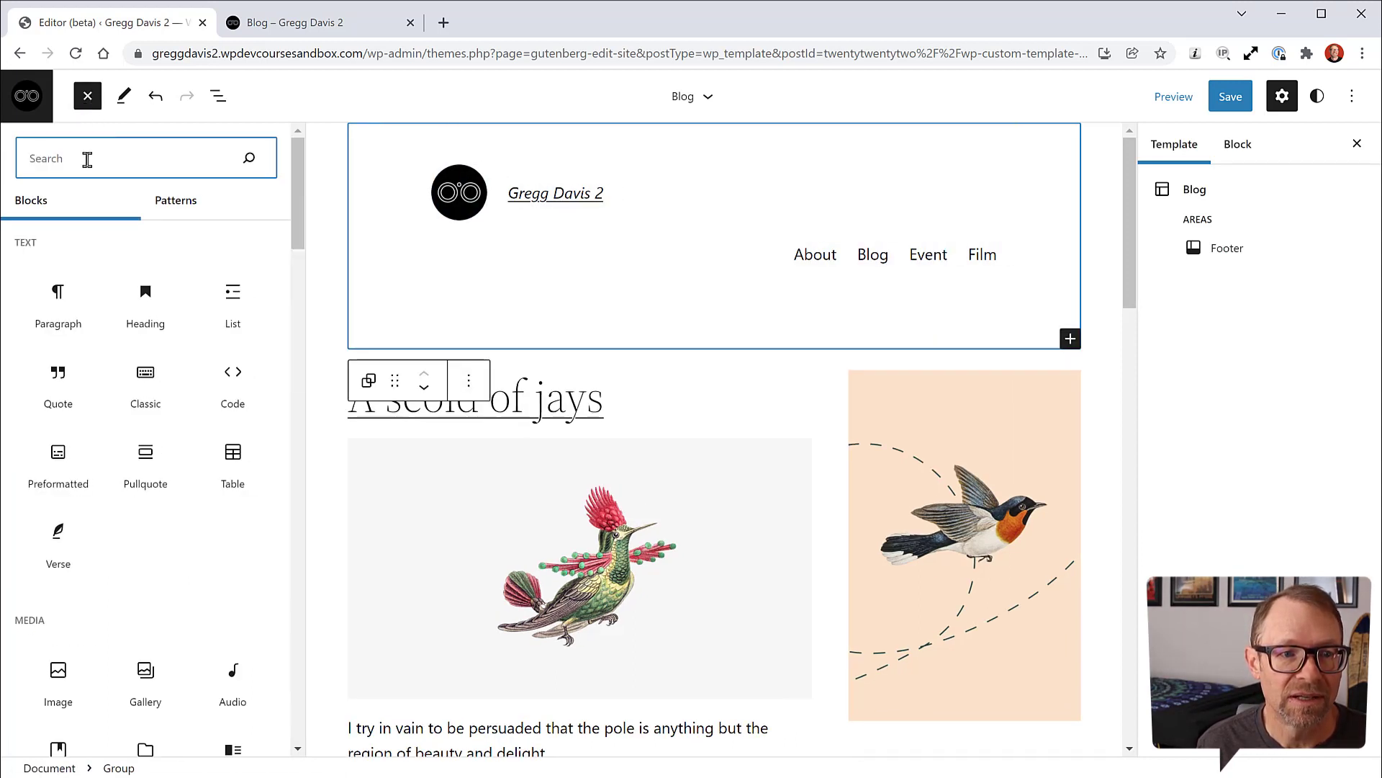
{"action": "type", "text": "templ"}
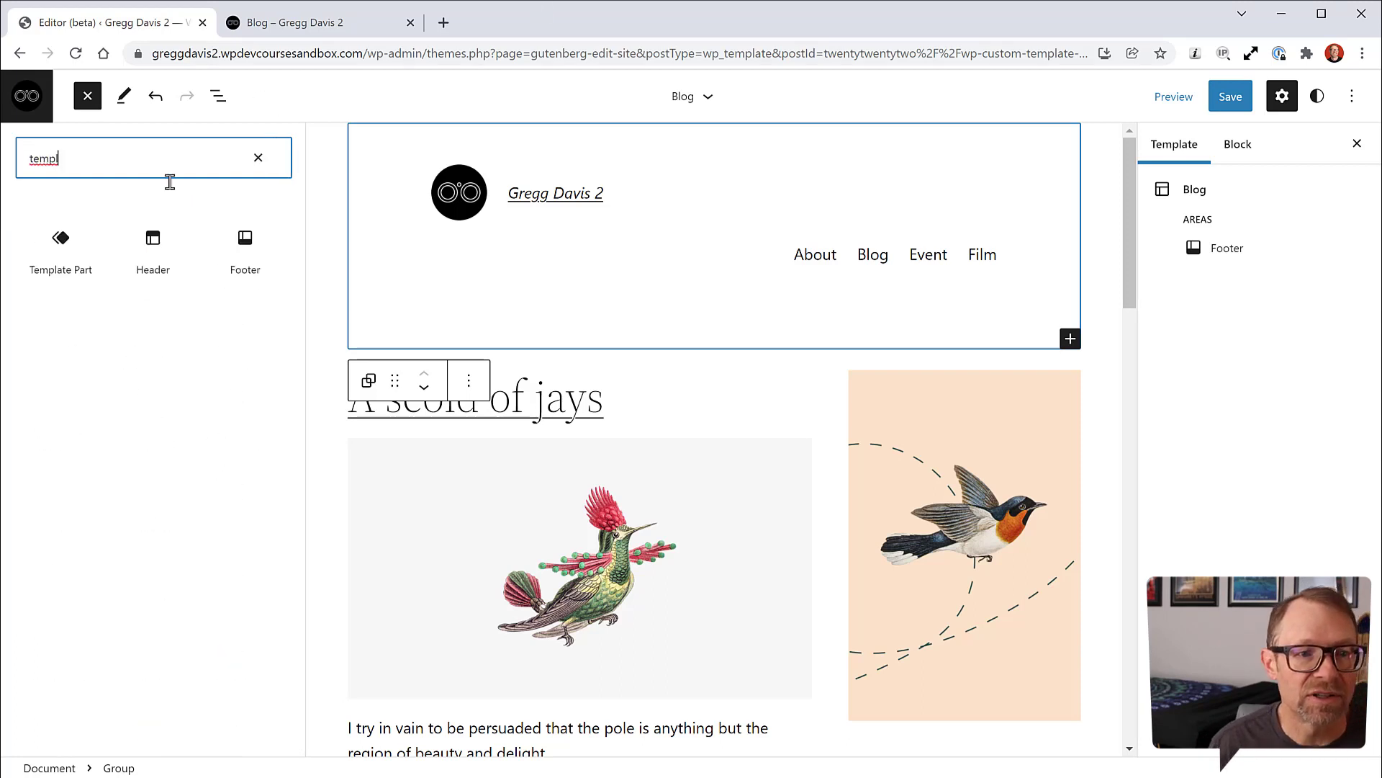
{"action": "left_click", "coordinate": [59, 252]}
{"action": "left_click", "coordinate": [59, 250]}
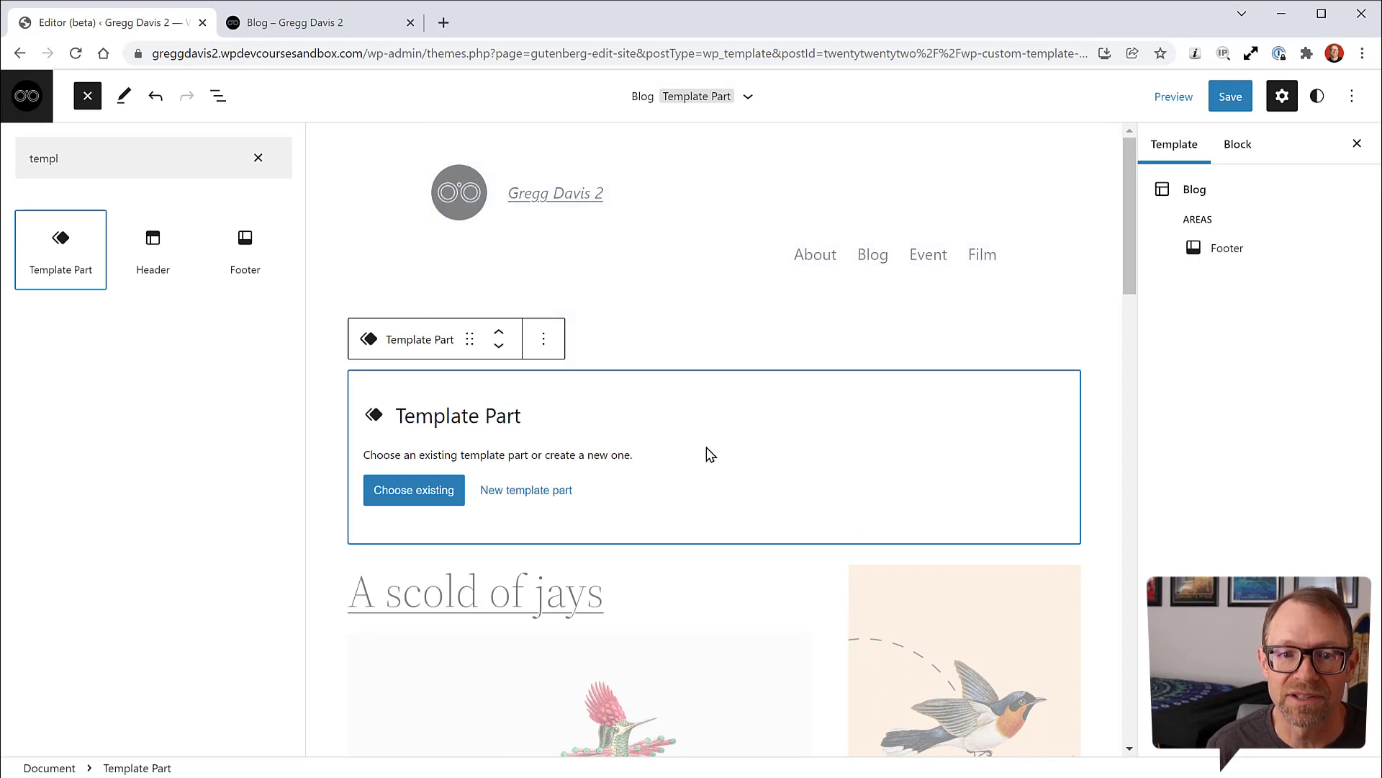
{"action": "left_click", "coordinate": [403, 490]}
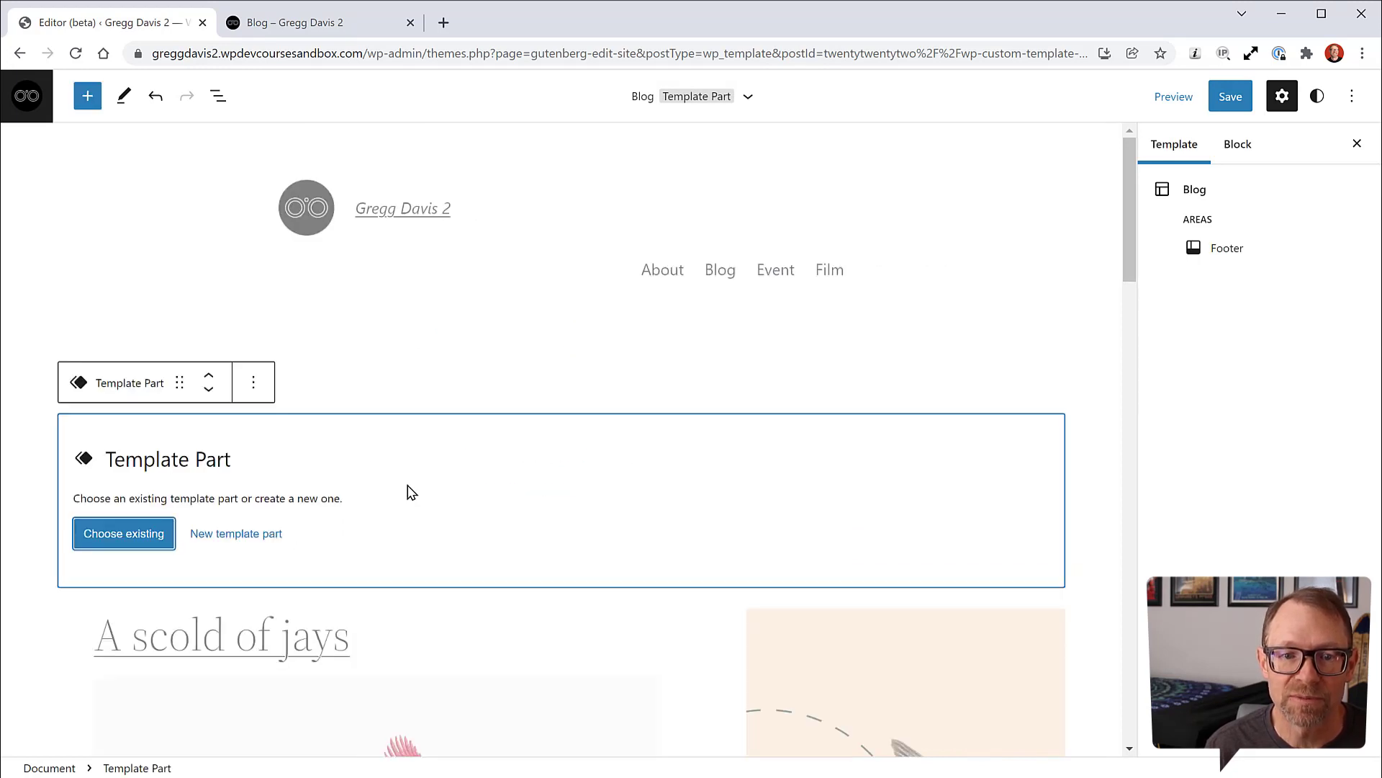
{"action": "left_click", "coordinate": [131, 536]}
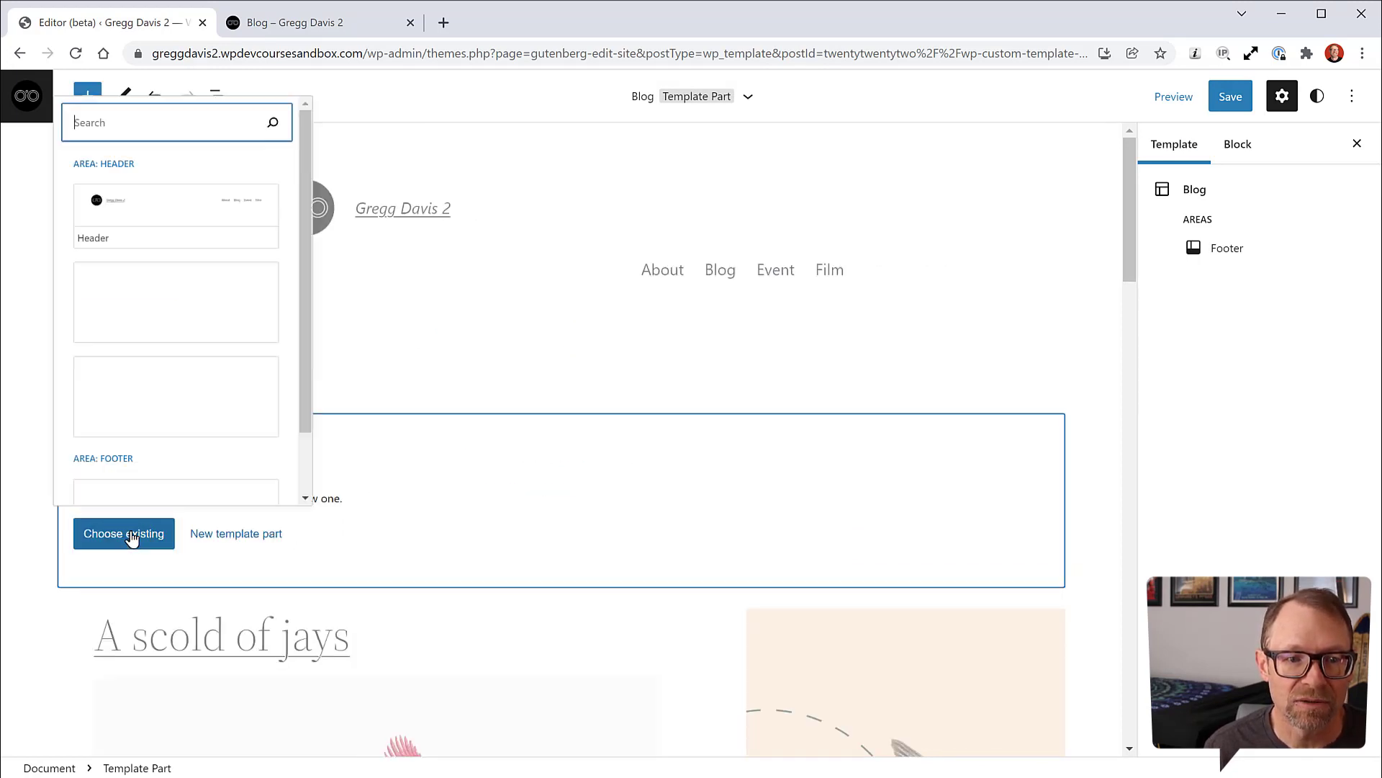
{"action": "left_click", "coordinate": [181, 201]}
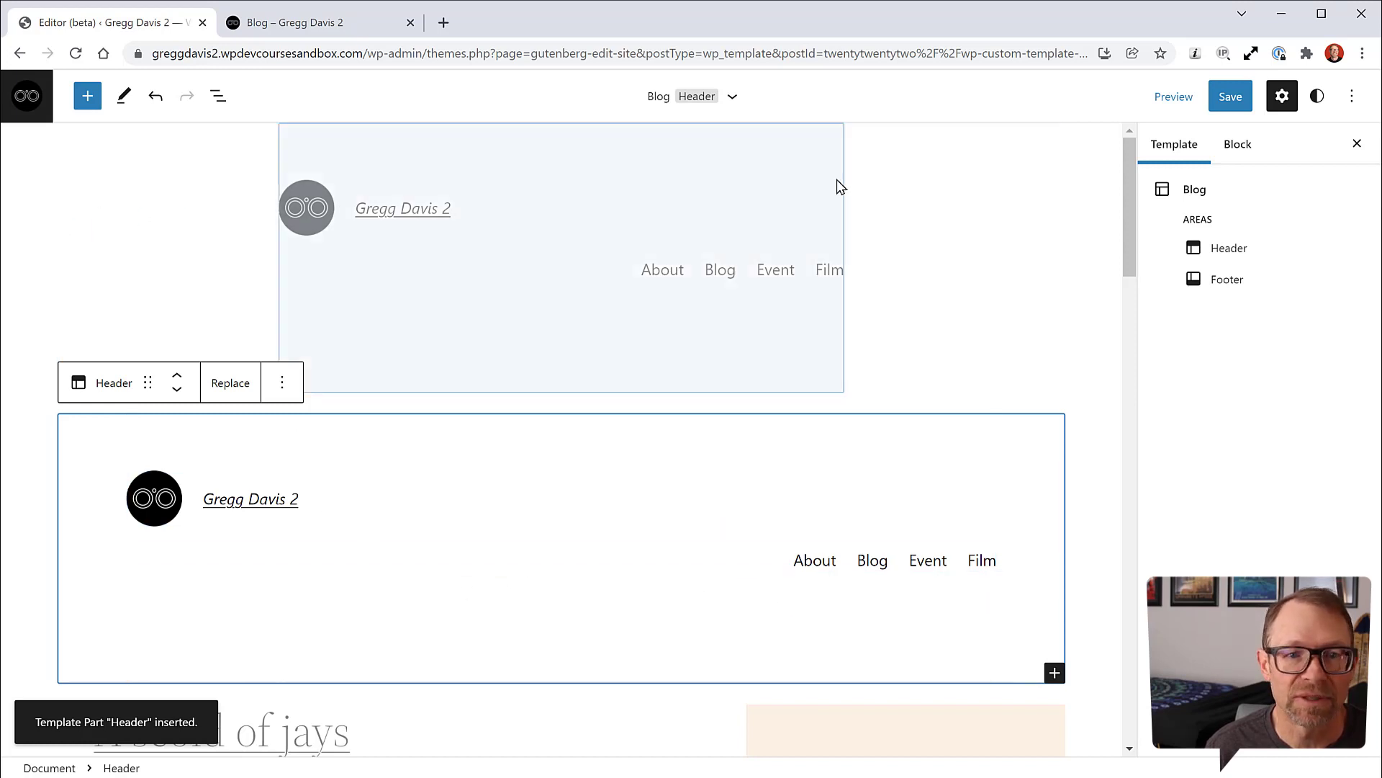
Step: Remove the old Group that wrapped the previous header via List View
{"action": "left_click", "coordinate": [218, 97]}
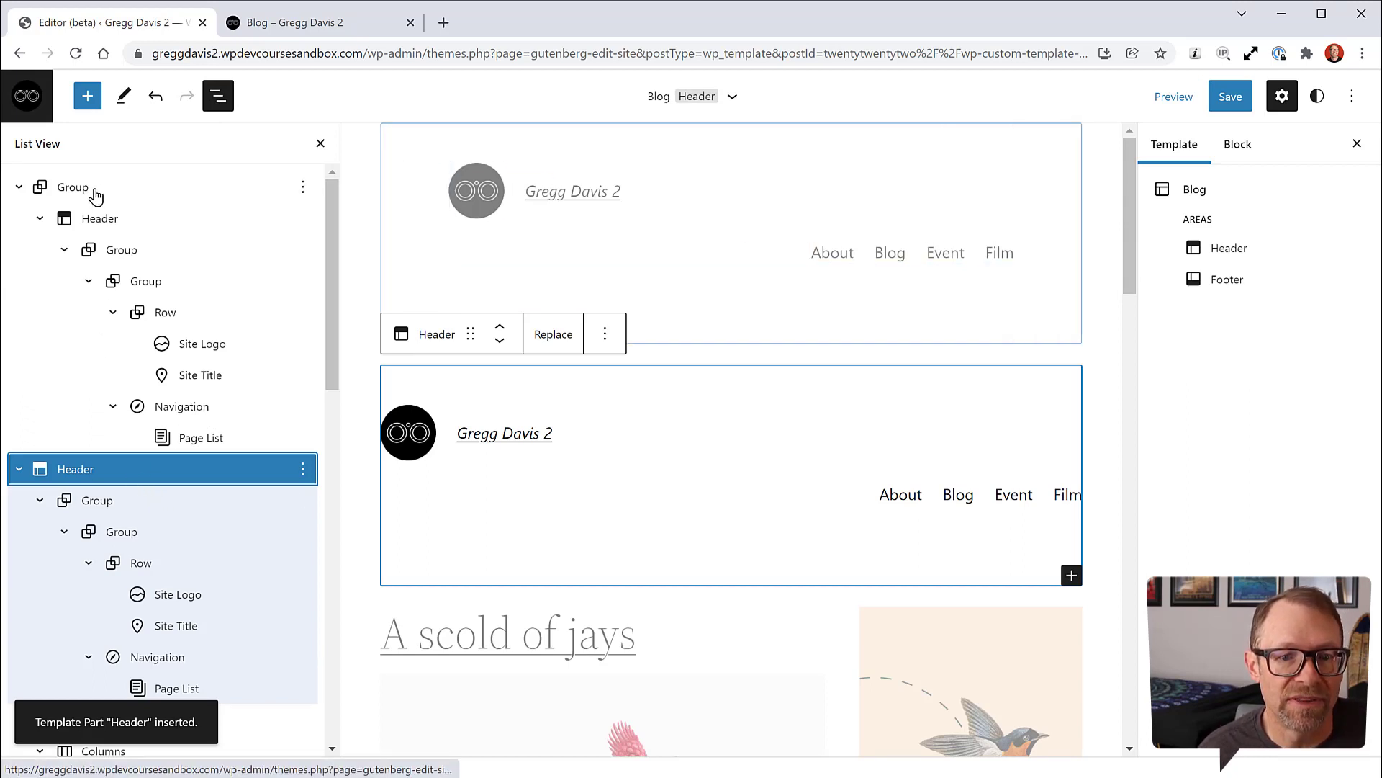
{"action": "left_click", "coordinate": [303, 187]}
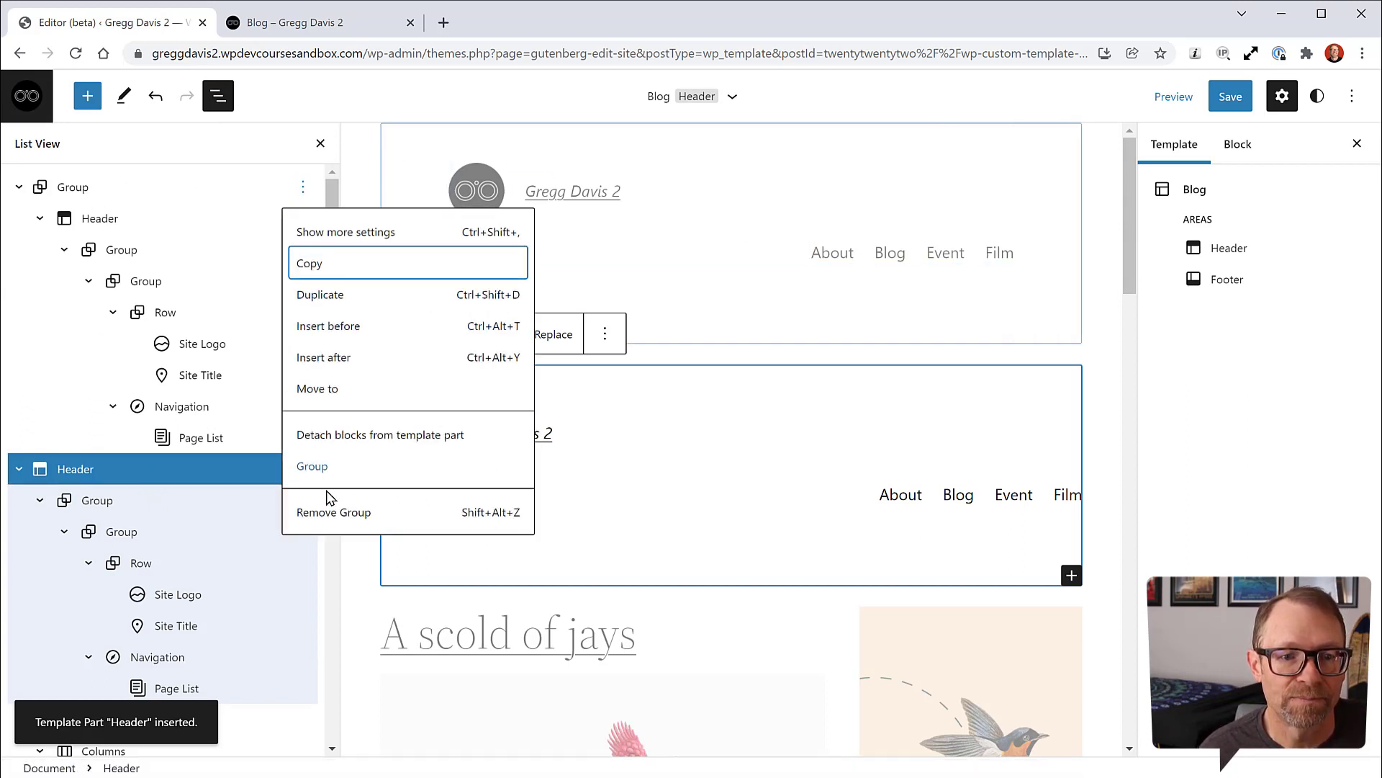
{"action": "left_click", "coordinate": [331, 515]}
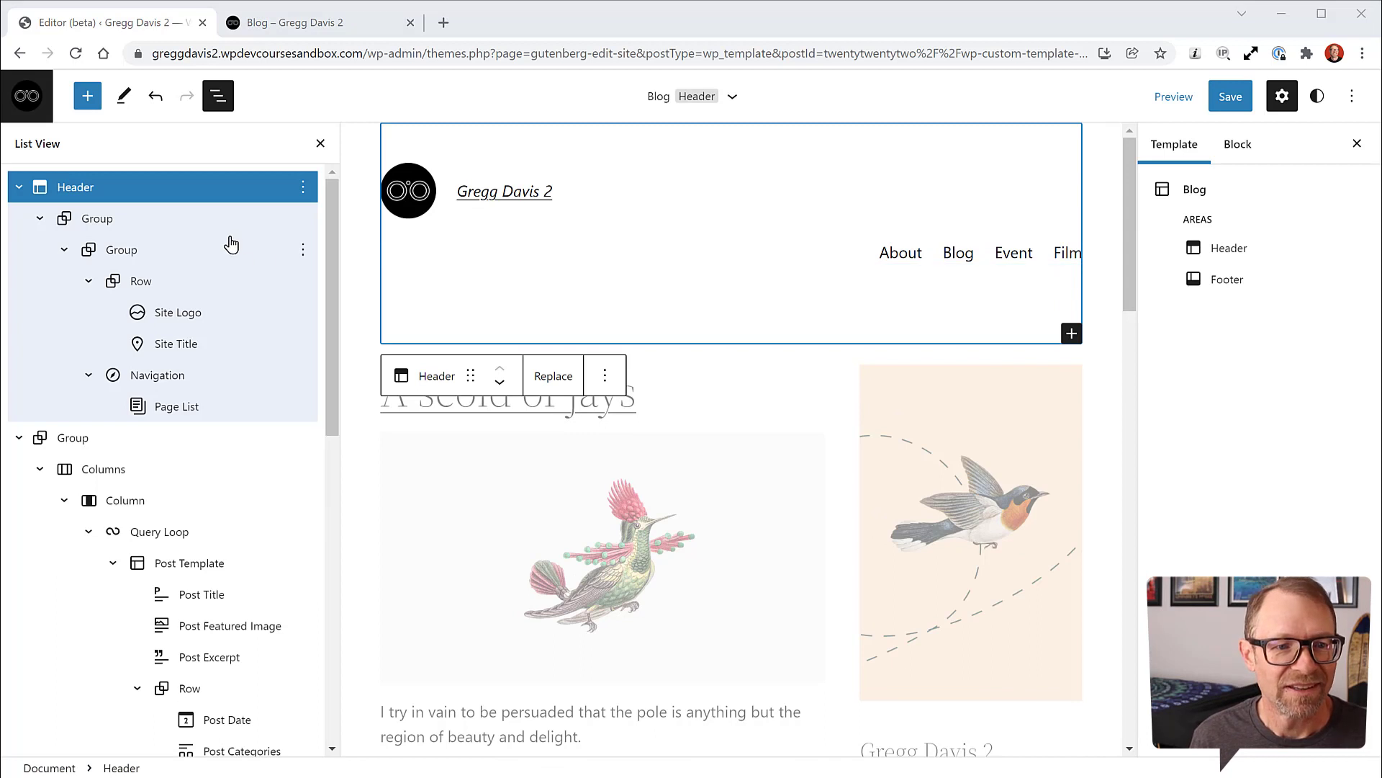
Step: Save the Blog template and Header changes, then go to the Template Parts list
{"action": "left_click", "coordinate": [1231, 97]}
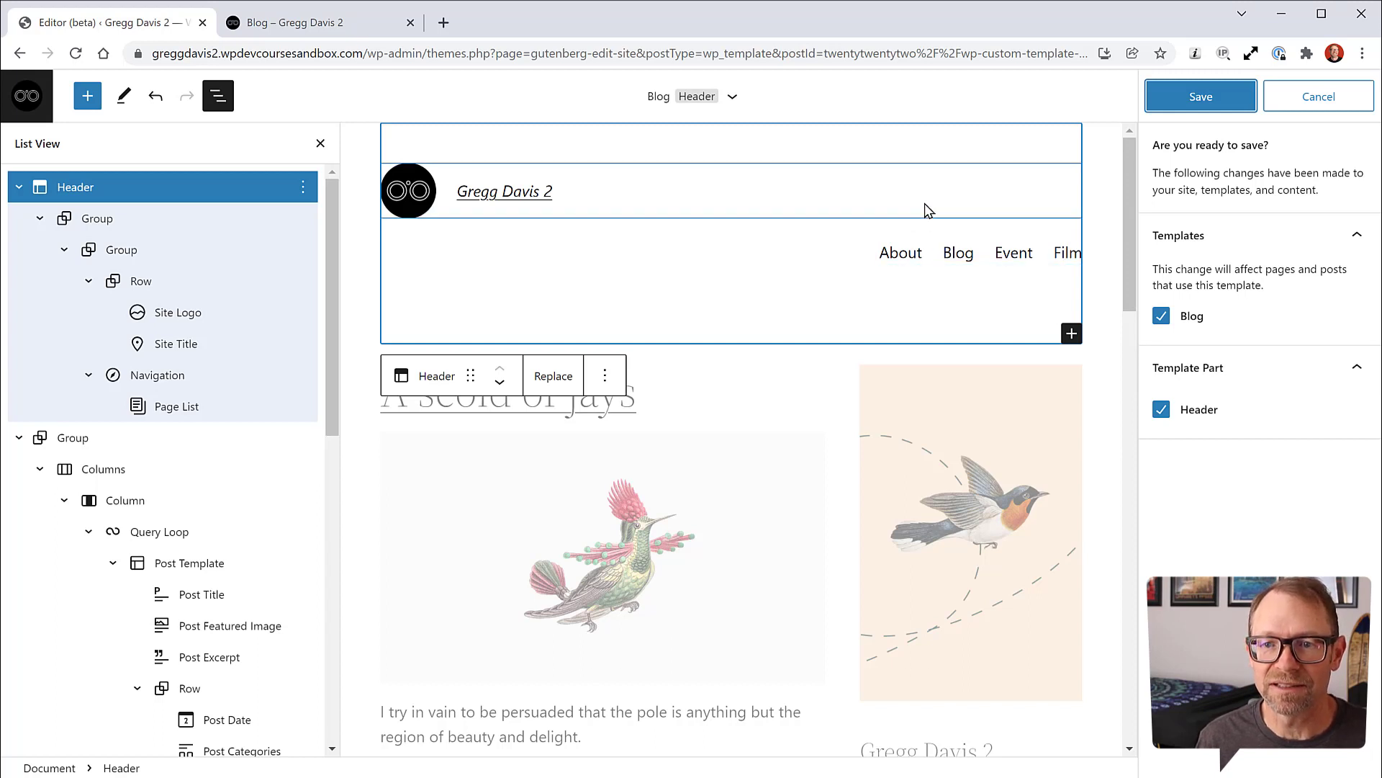
{"action": "left_click", "coordinate": [1215, 99]}
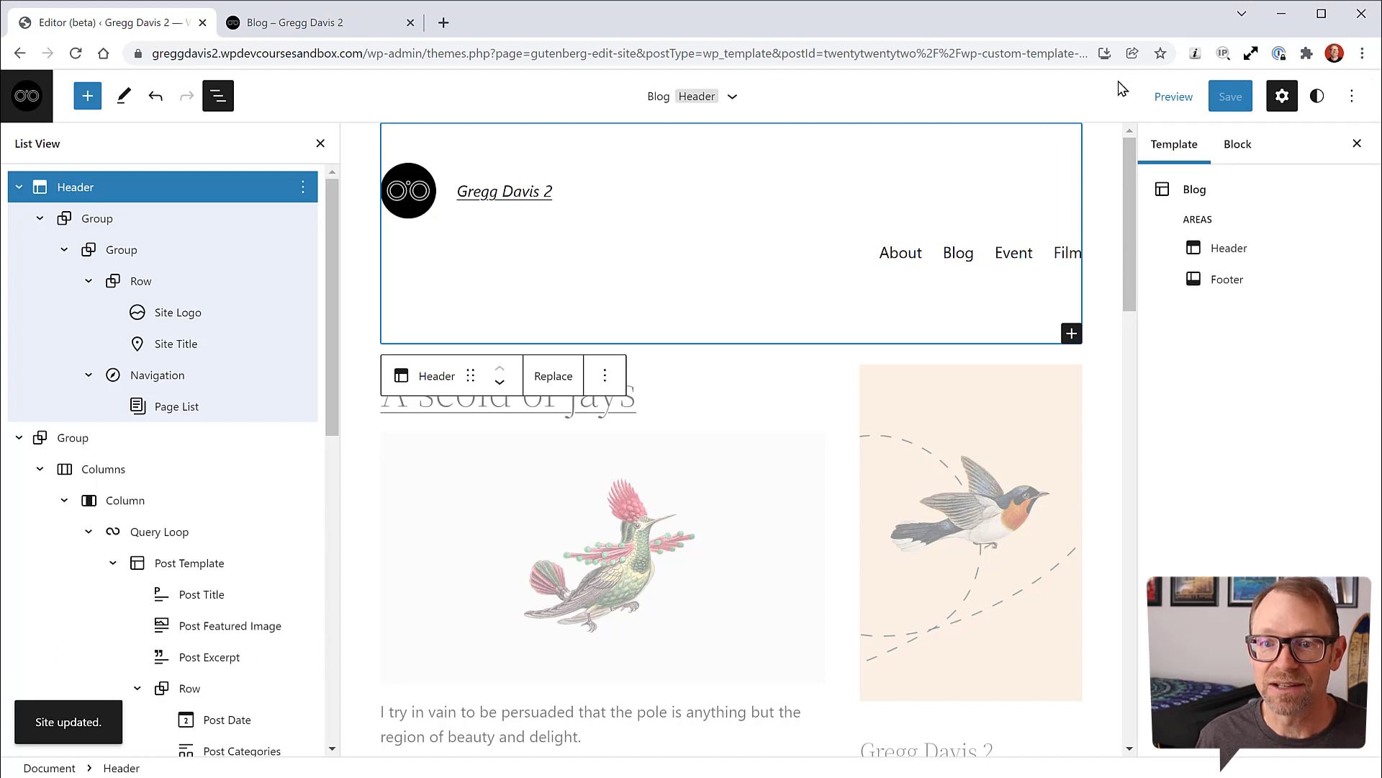
{"action": "left_click", "coordinate": [26, 96]}
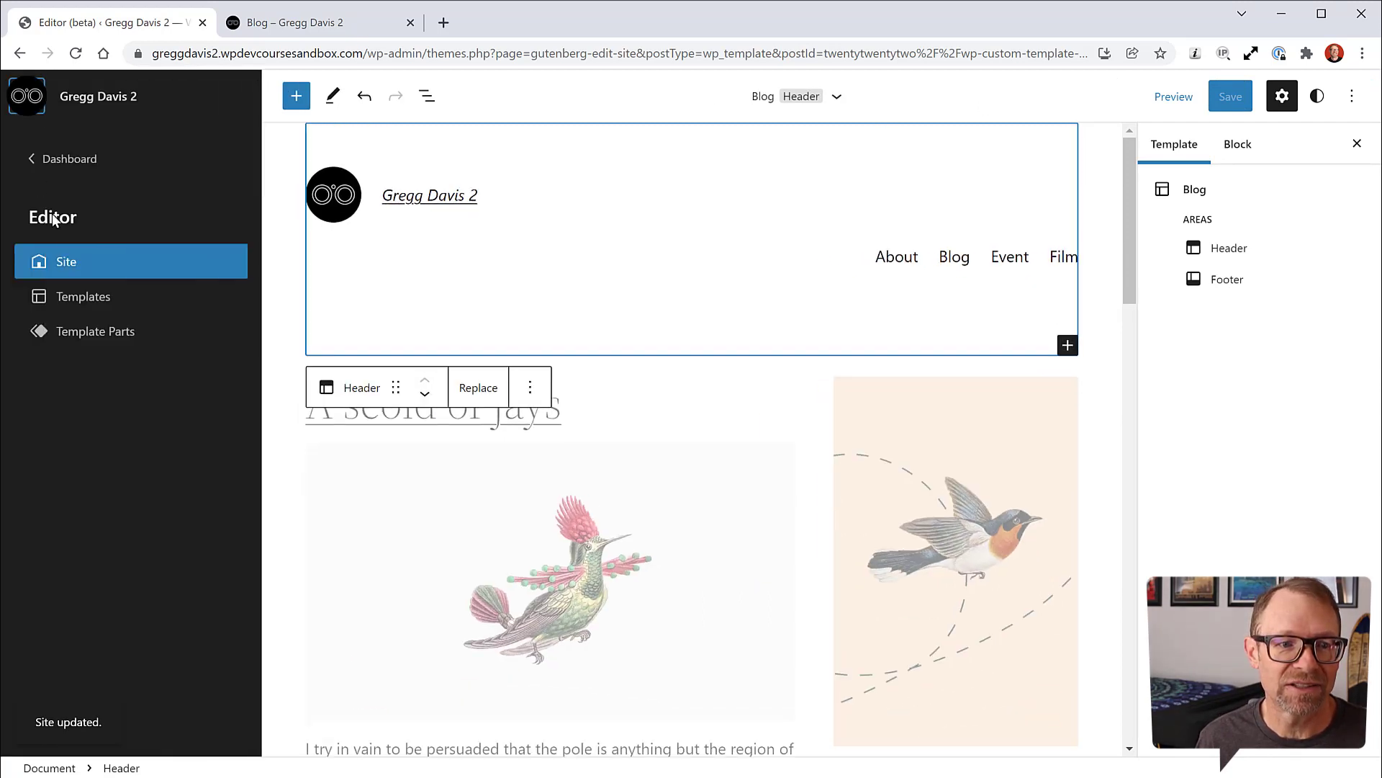
{"action": "left_click", "coordinate": [73, 327]}
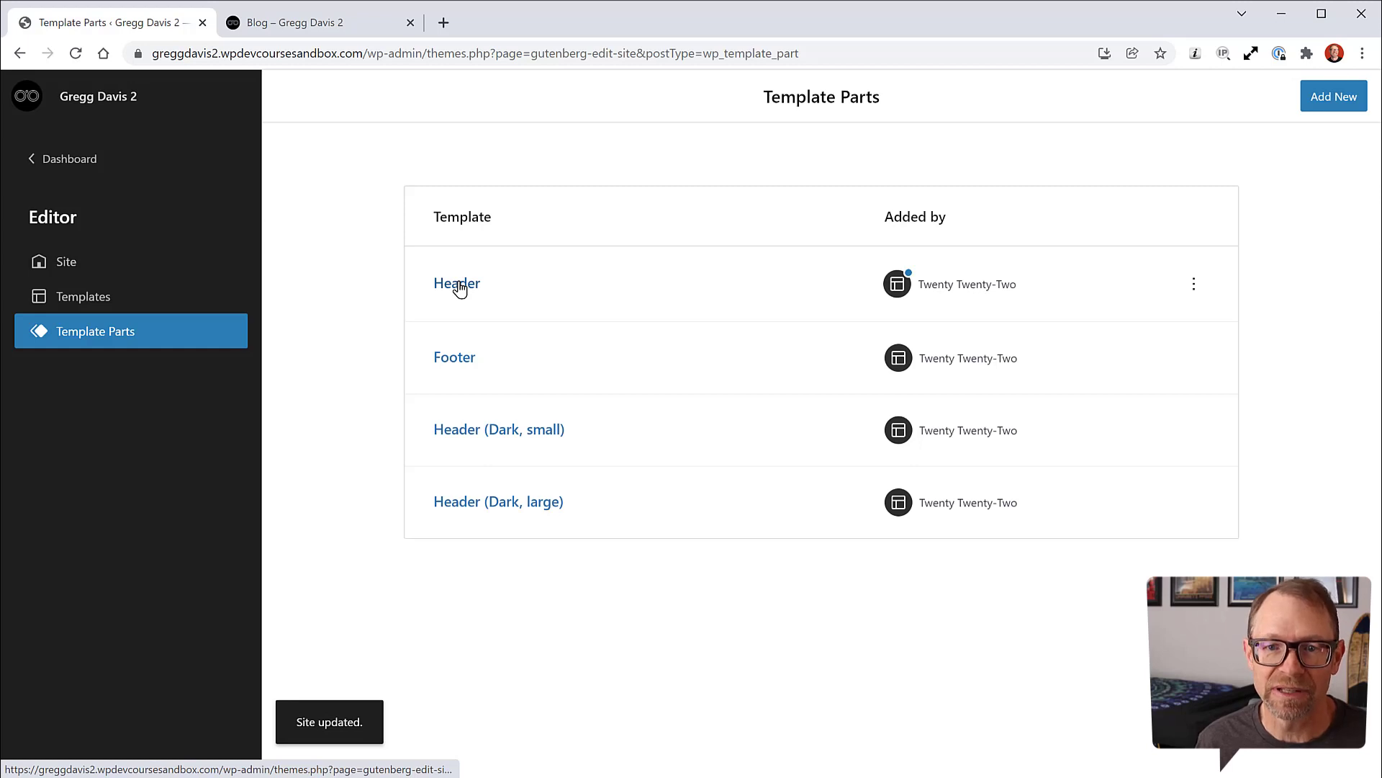
Step: Clear the Header template part's customizations and switch to the live Blog page
{"action": "left_click", "coordinate": [1196, 290]}
{"action": "left_click", "coordinate": [1203, 344]}
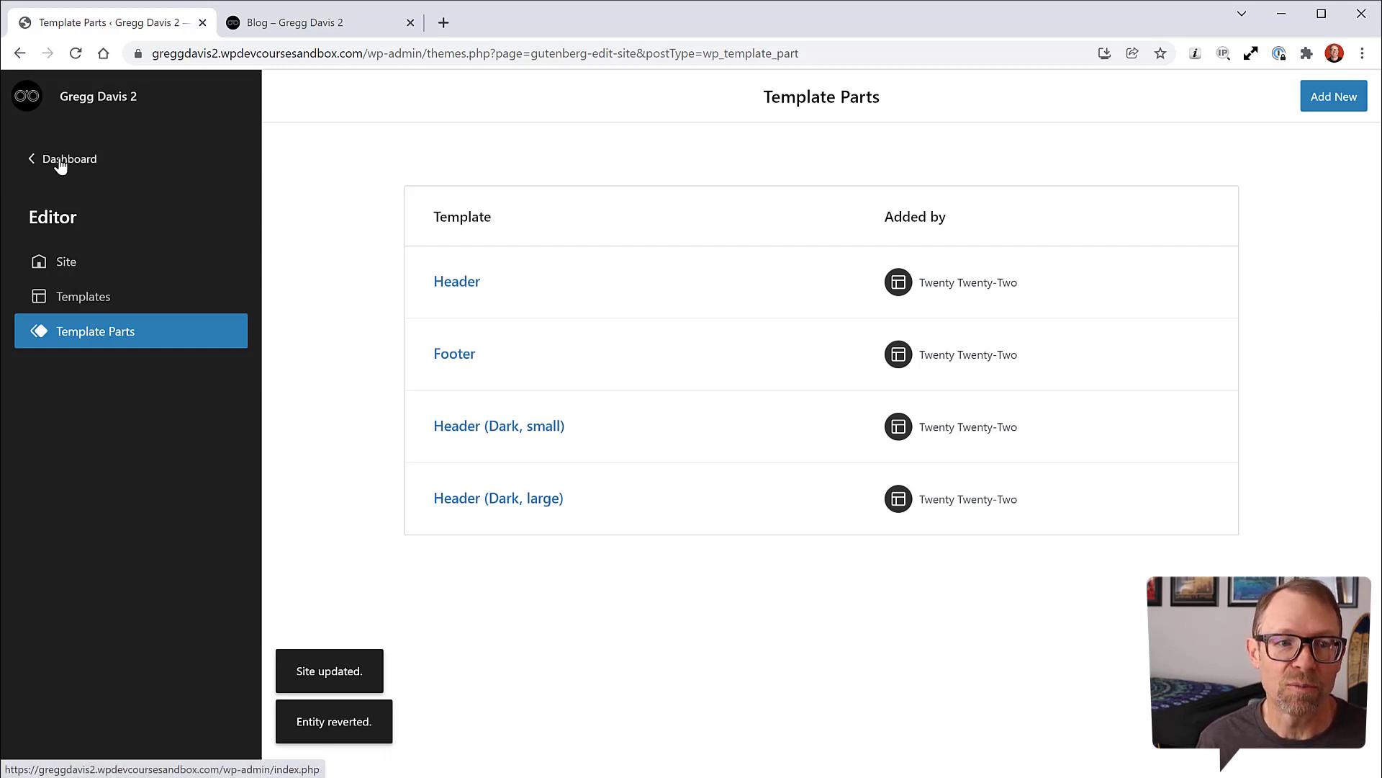
{"action": "left_click", "coordinate": [303, 23]}
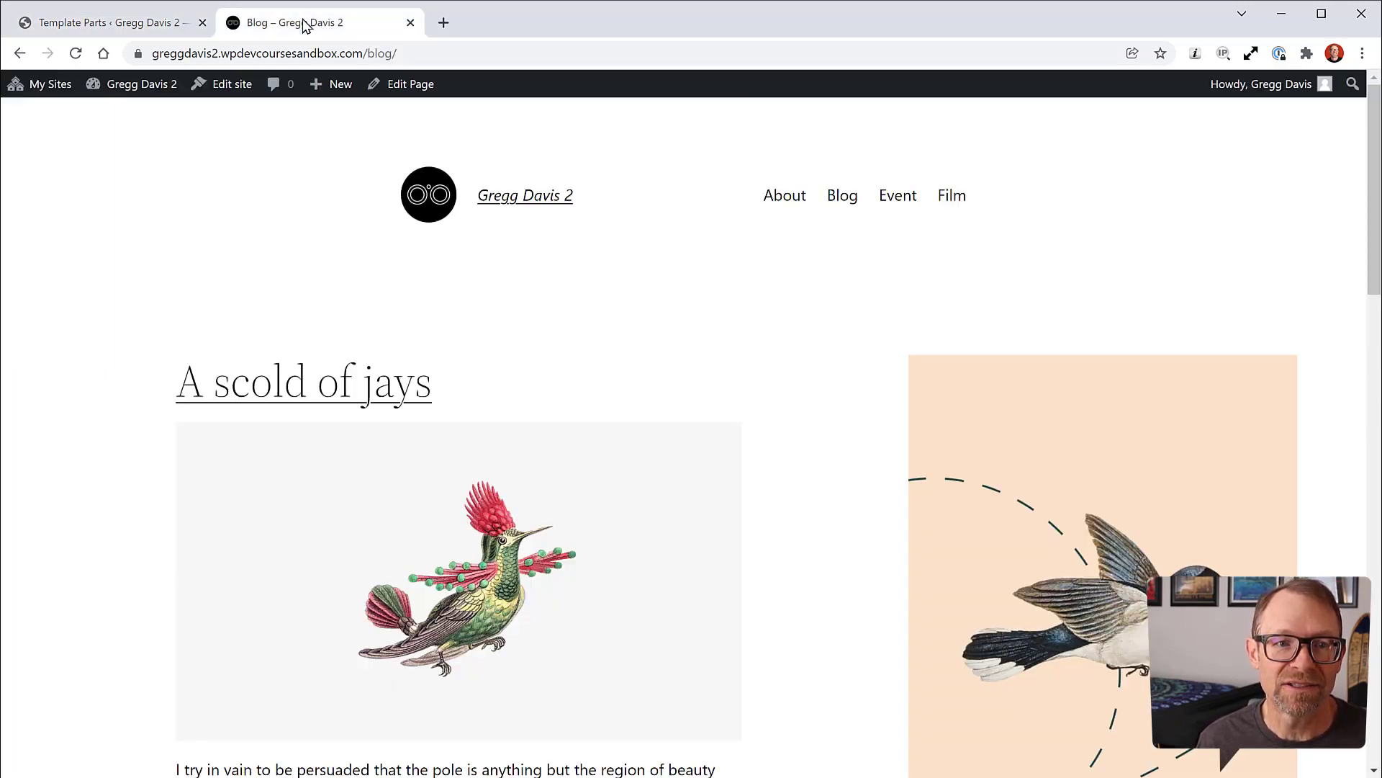
Step: Reload the live Blog page and scroll through it to check the menu
{"action": "left_click", "coordinate": [76, 54]}
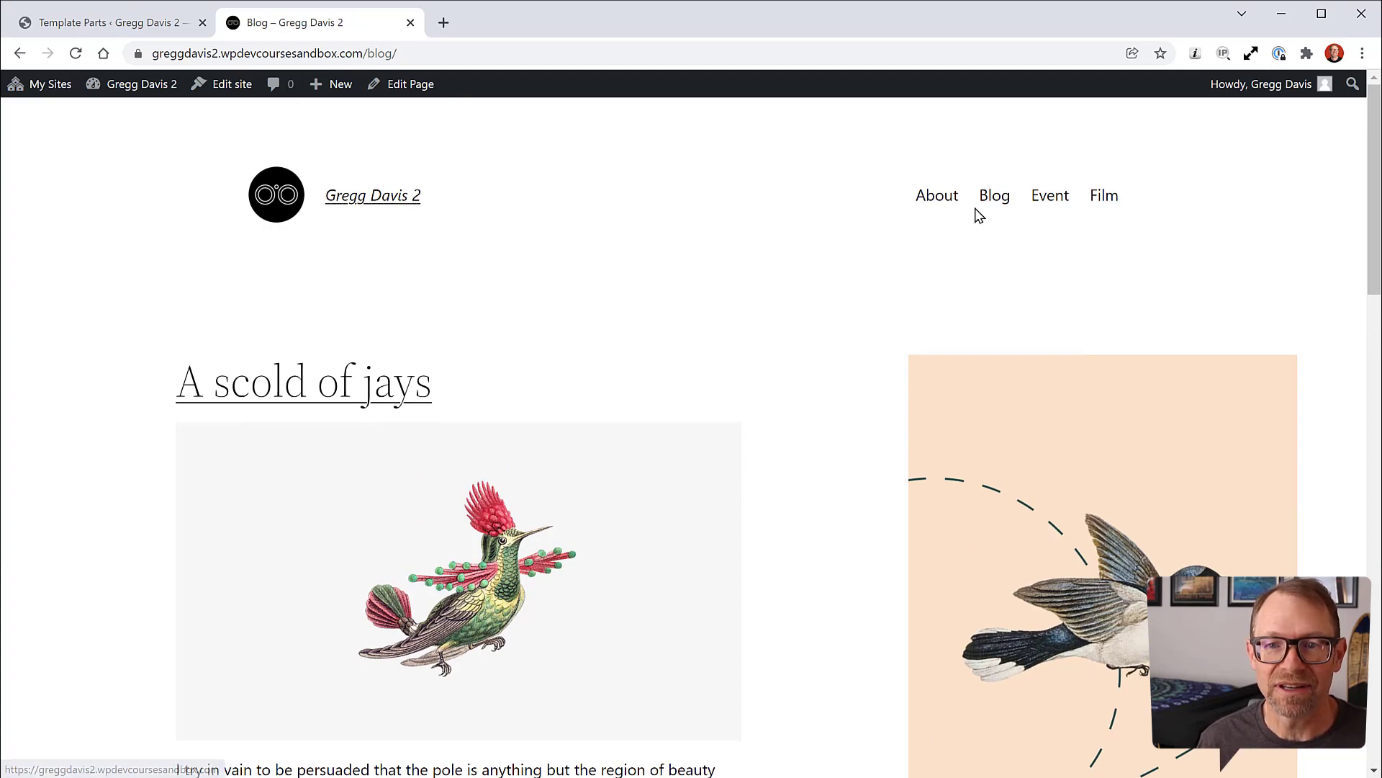
{"action": "scroll", "coordinate": [99, 356], "scroll_direction": "down", "scroll_amount": 13}
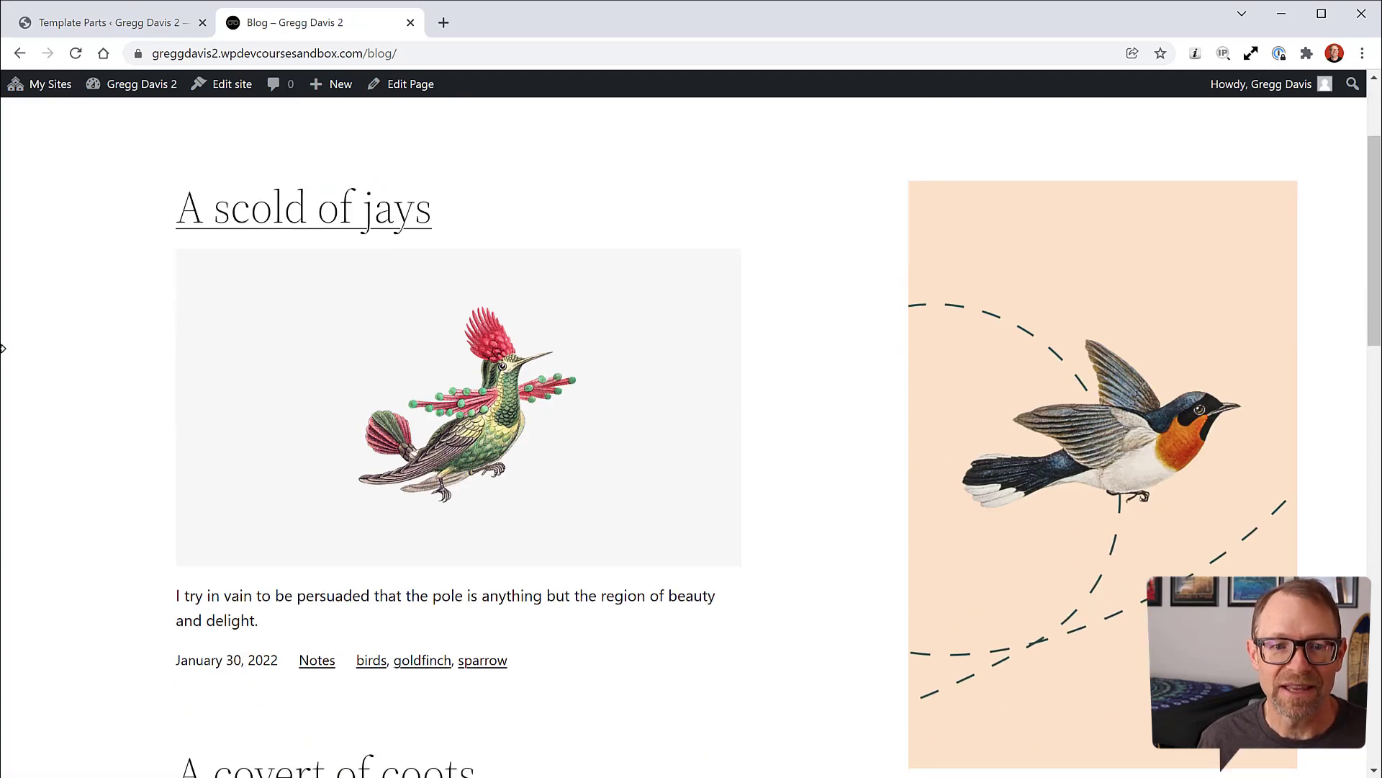
{"action": "scroll", "coordinate": [98, 356], "scroll_direction": "down", "scroll_amount": 8}
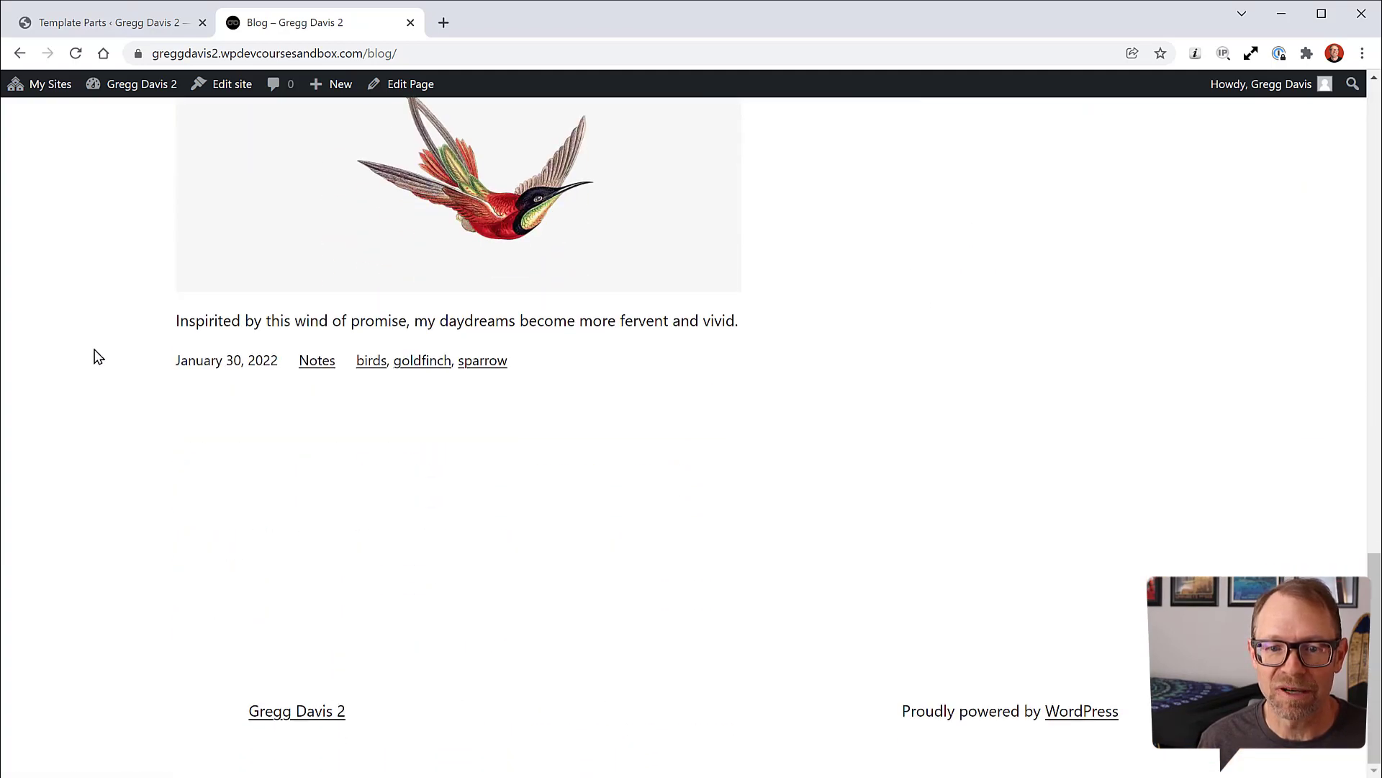
{"action": "scroll", "coordinate": [98, 357], "scroll_direction": "up", "scroll_amount": 13}
{"action": "scroll", "coordinate": [99, 357], "scroll_direction": "up", "scroll_amount": 9}
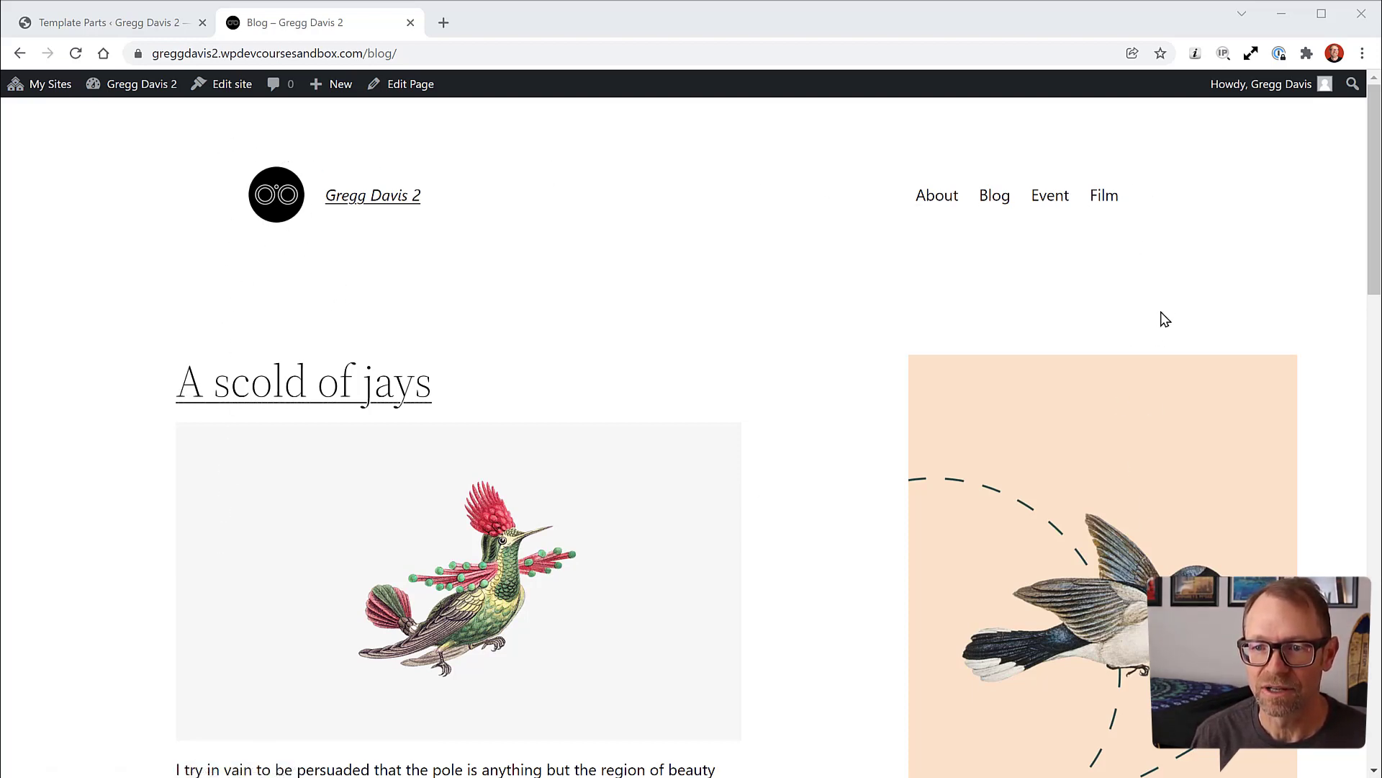
Step: Visit the Event, About and Blog pages from the menu, then return to Template Parts
{"action": "left_click", "coordinate": [1067, 206]}
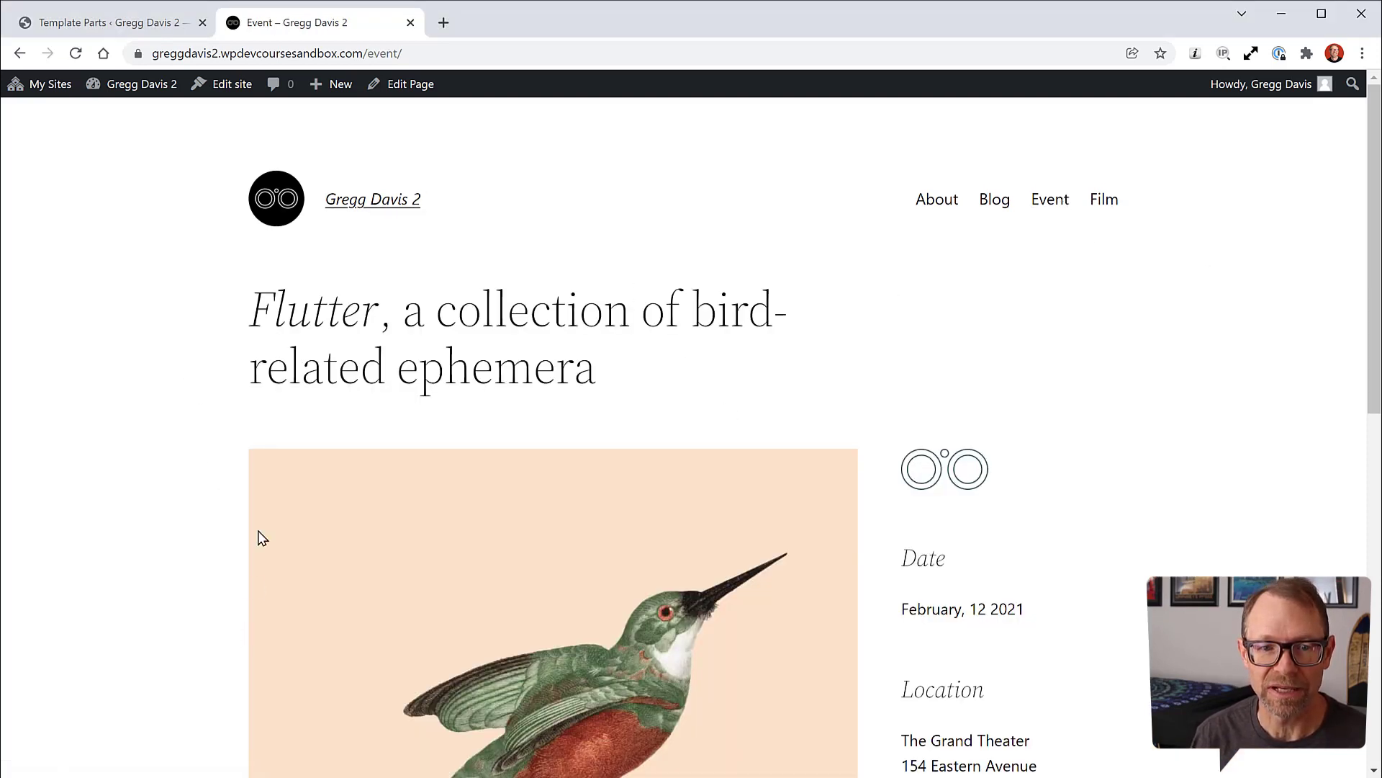
{"action": "left_click", "coordinate": [936, 207]}
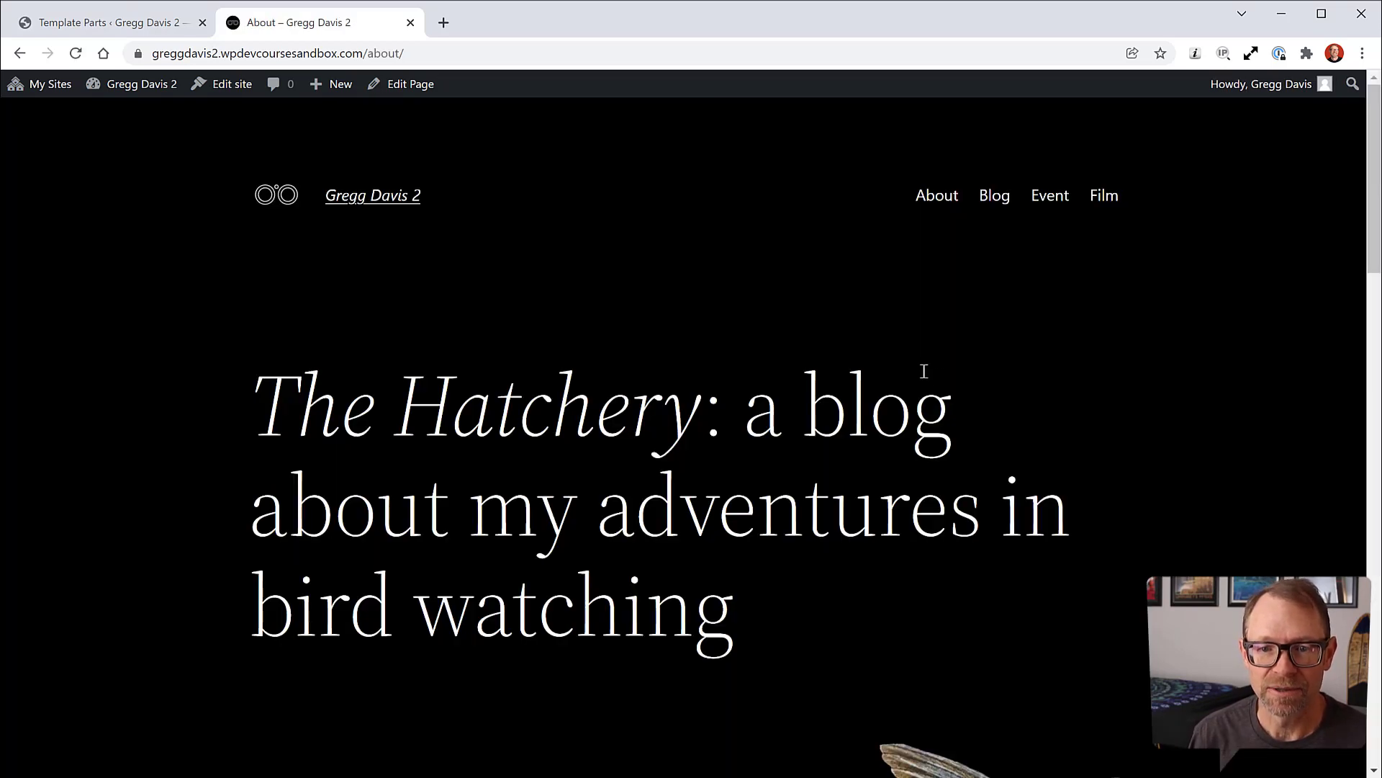
{"action": "scroll", "coordinate": [951, 377], "scroll_direction": "down", "scroll_amount": 10}
{"action": "scroll", "coordinate": [952, 377], "scroll_direction": "down", "scroll_amount": 6}
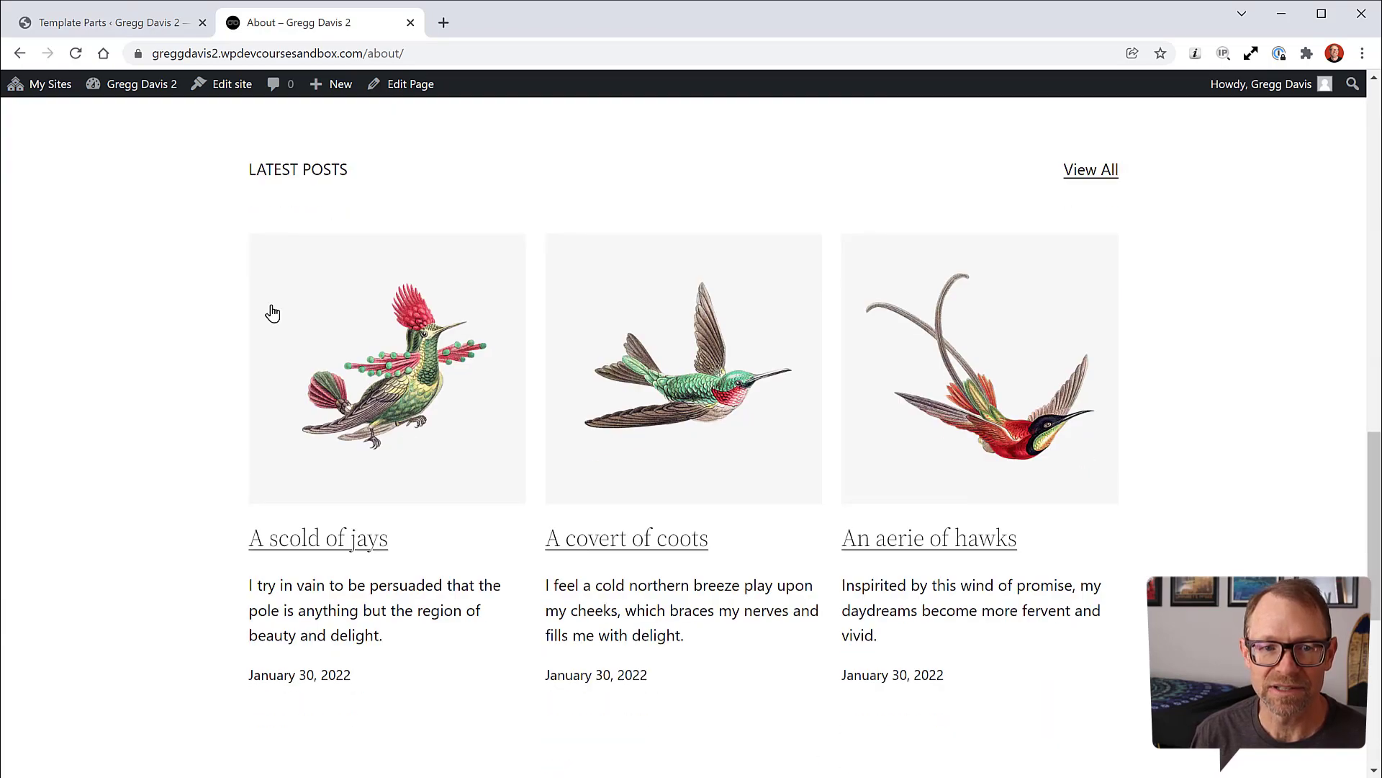
{"action": "scroll", "coordinate": [1183, 429], "scroll_direction": "up", "scroll_amount": 15}
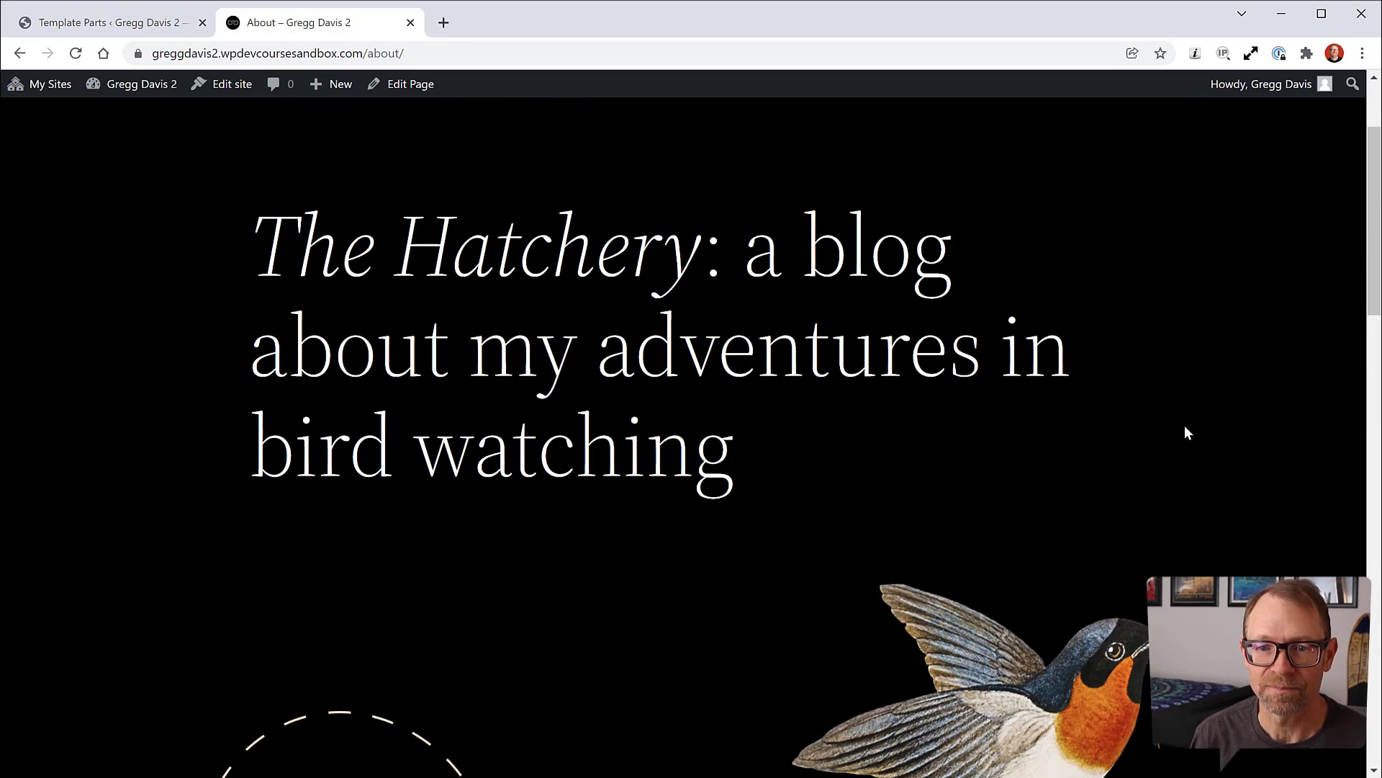
{"action": "left_click", "coordinate": [994, 199]}
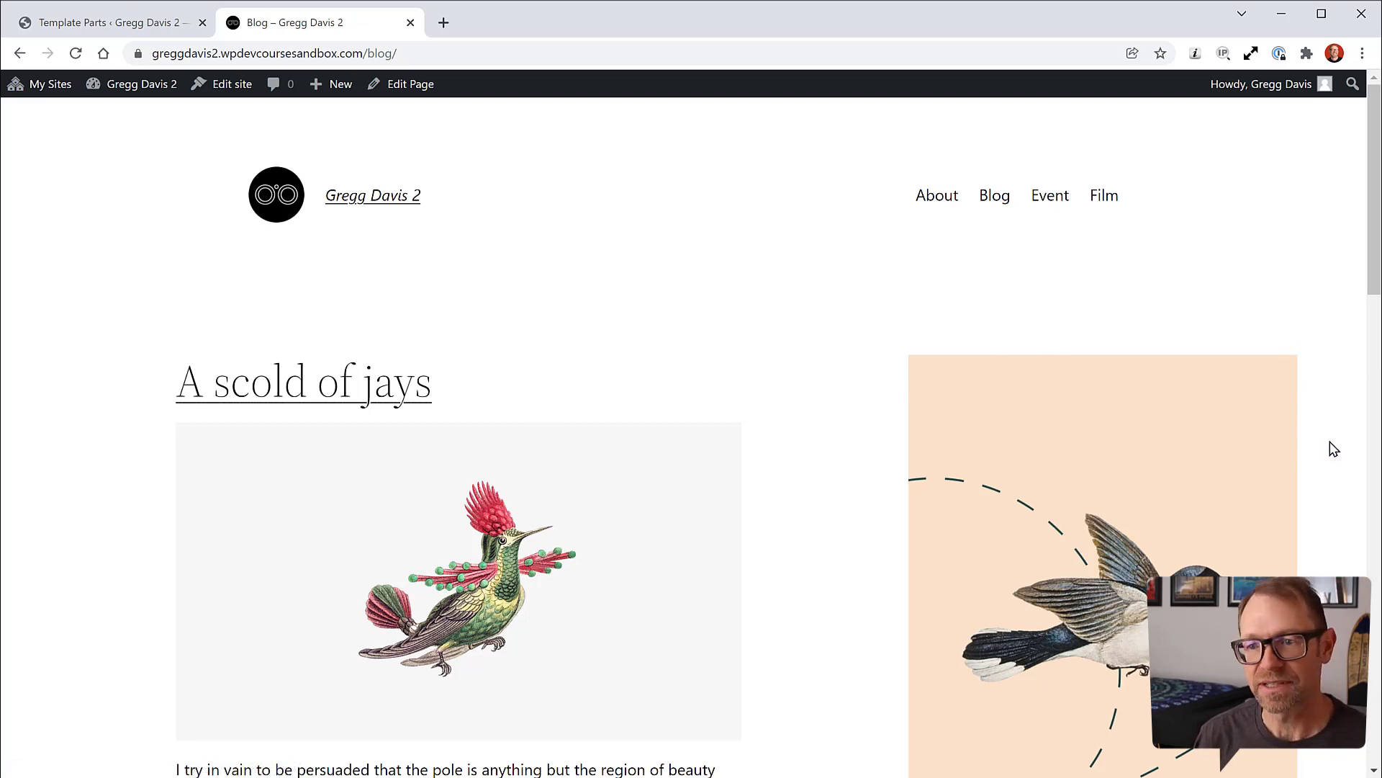
{"action": "left_click", "coordinate": [161, 28]}
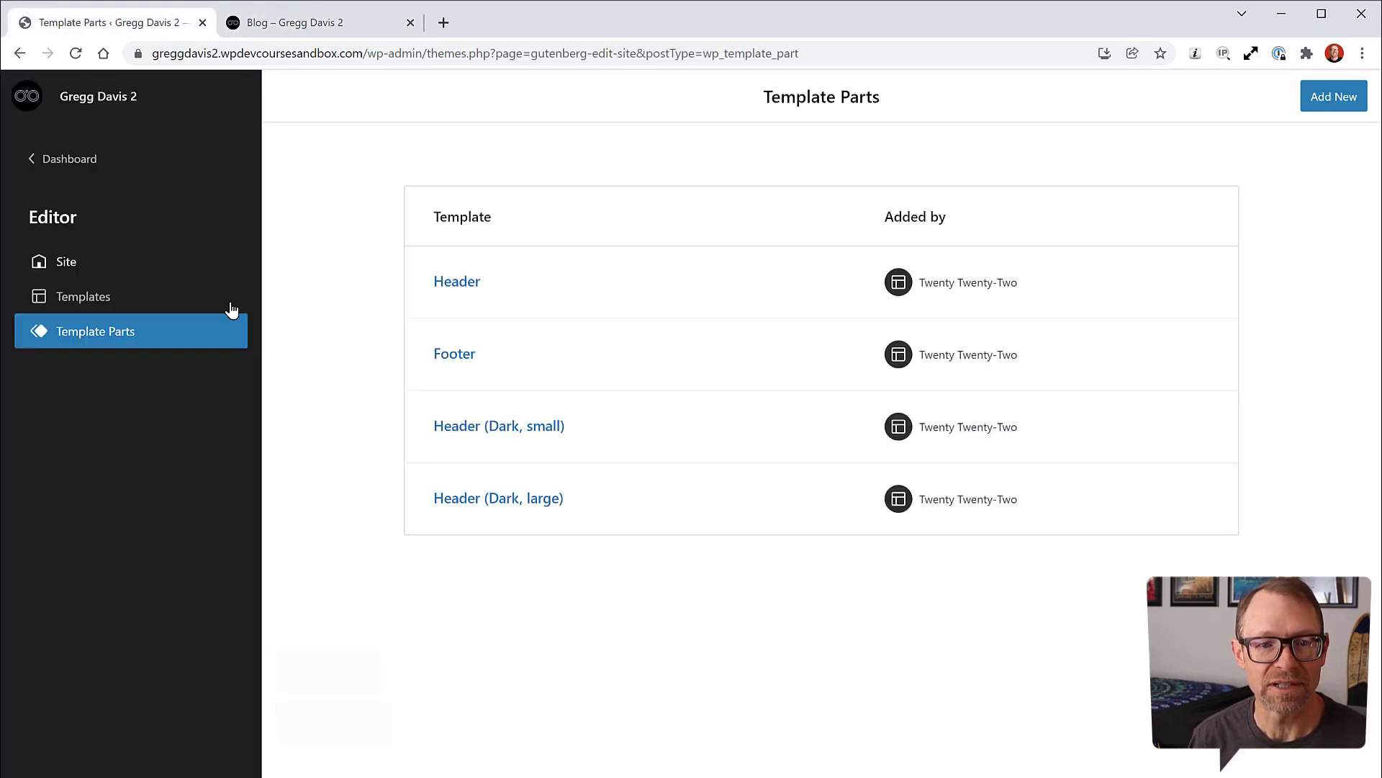
Step: Open the Blog template and set its outer posts Group to inherit the default layout
{"action": "left_click", "coordinate": [101, 300]}
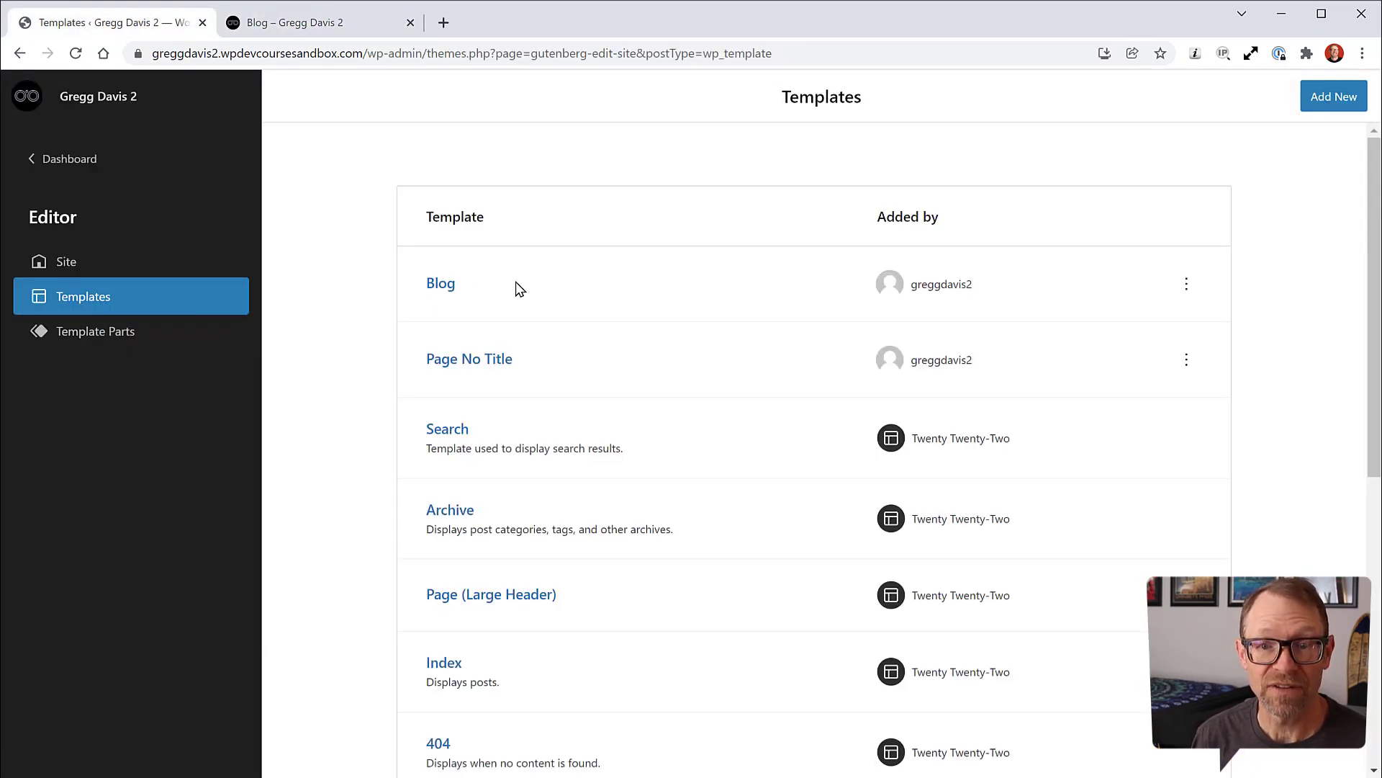
{"action": "left_click", "coordinate": [435, 286]}
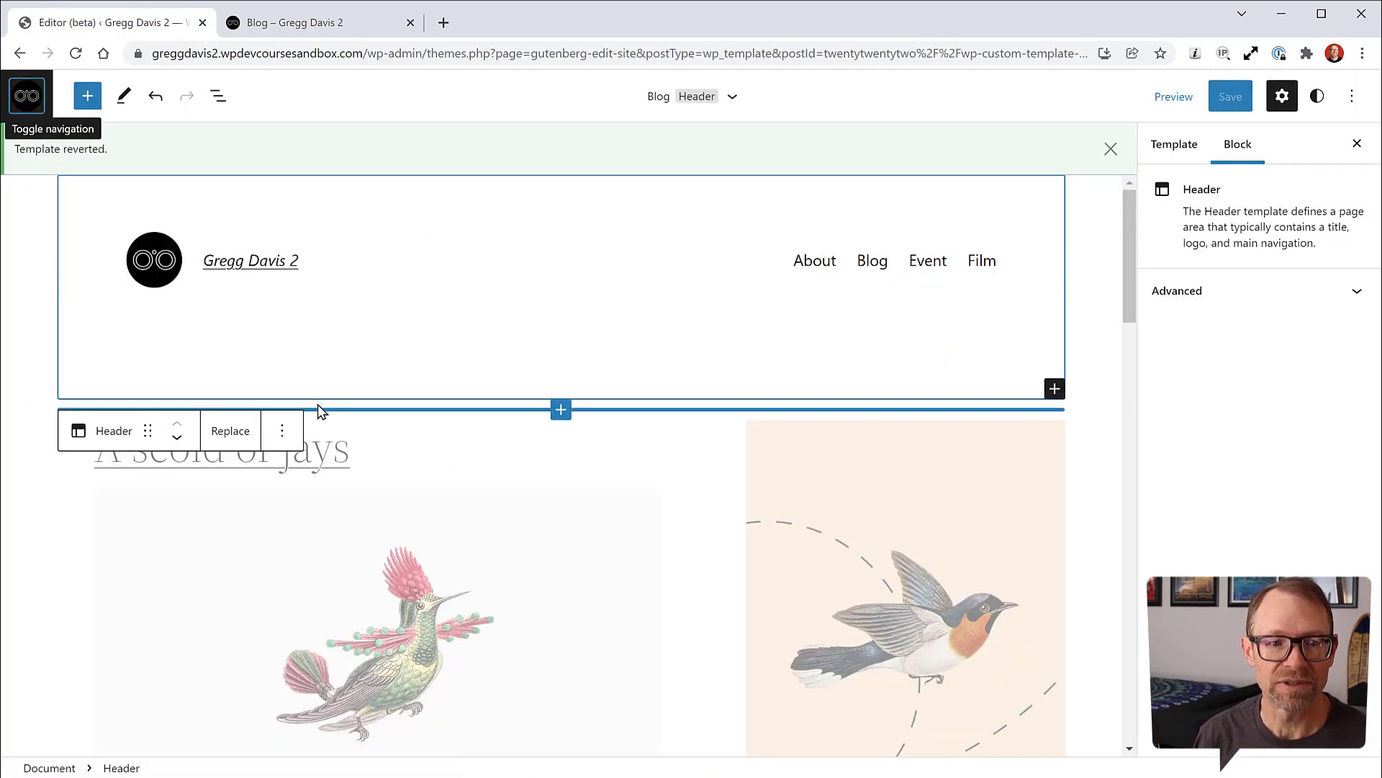
{"action": "left_click", "coordinate": [217, 98]}
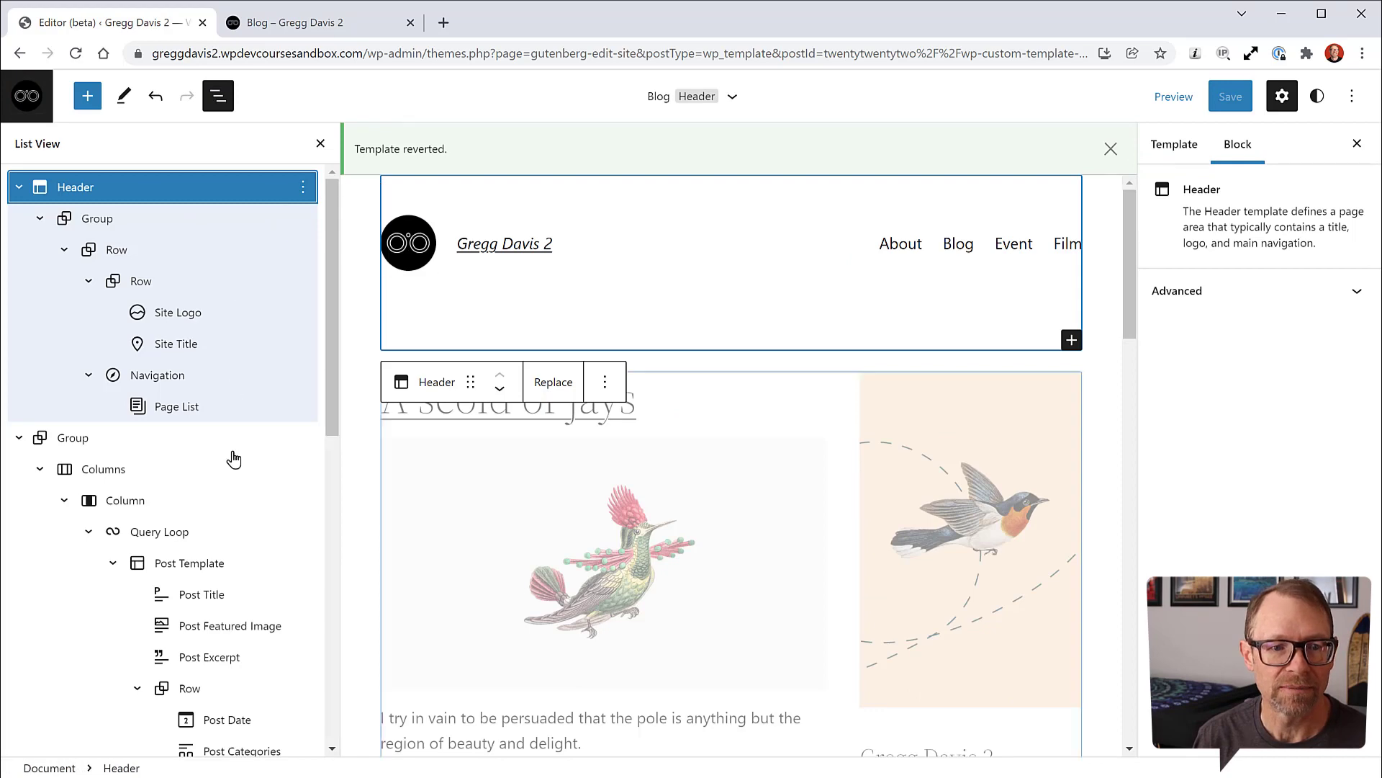
{"action": "scroll", "coordinate": [172, 401], "scroll_direction": "down", "scroll_amount": 1}
{"action": "left_click", "coordinate": [76, 353]}
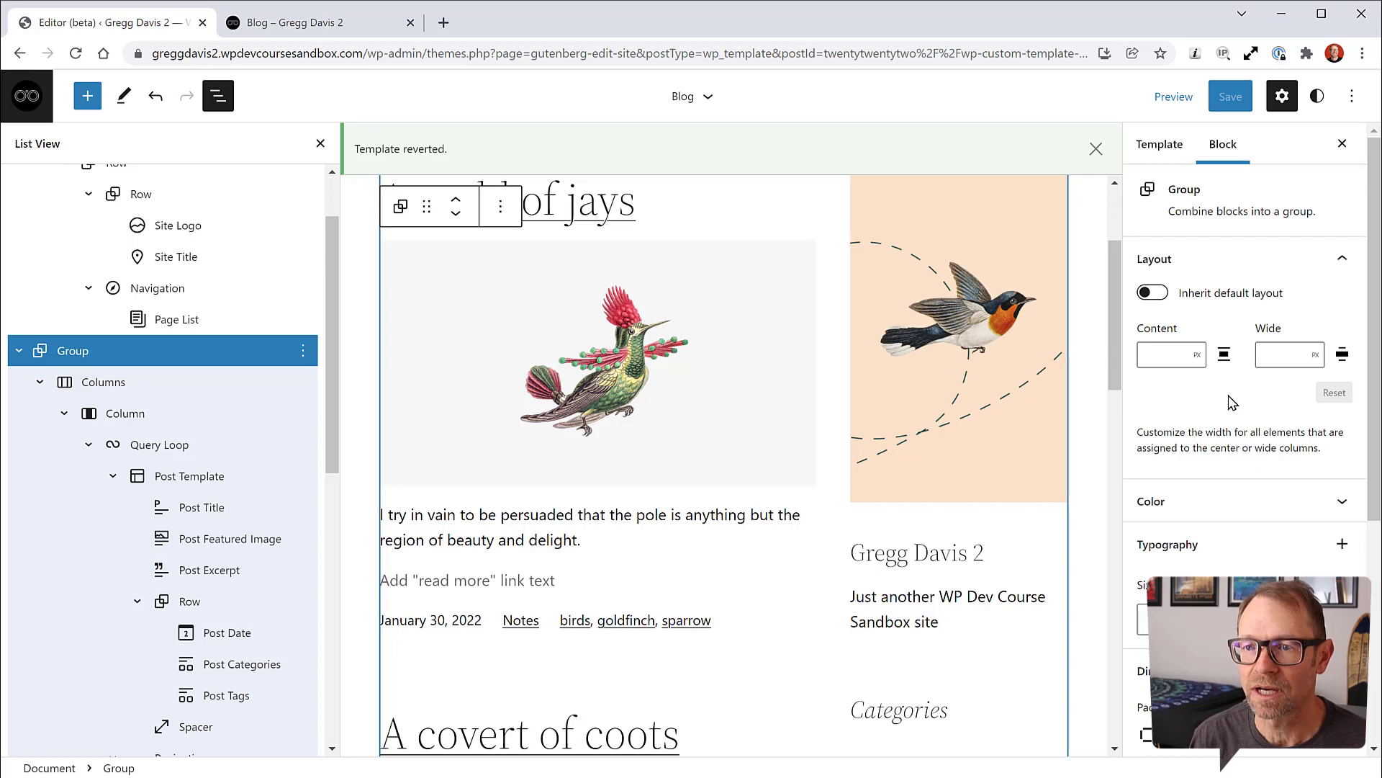
{"action": "left_click", "coordinate": [108, 389]}
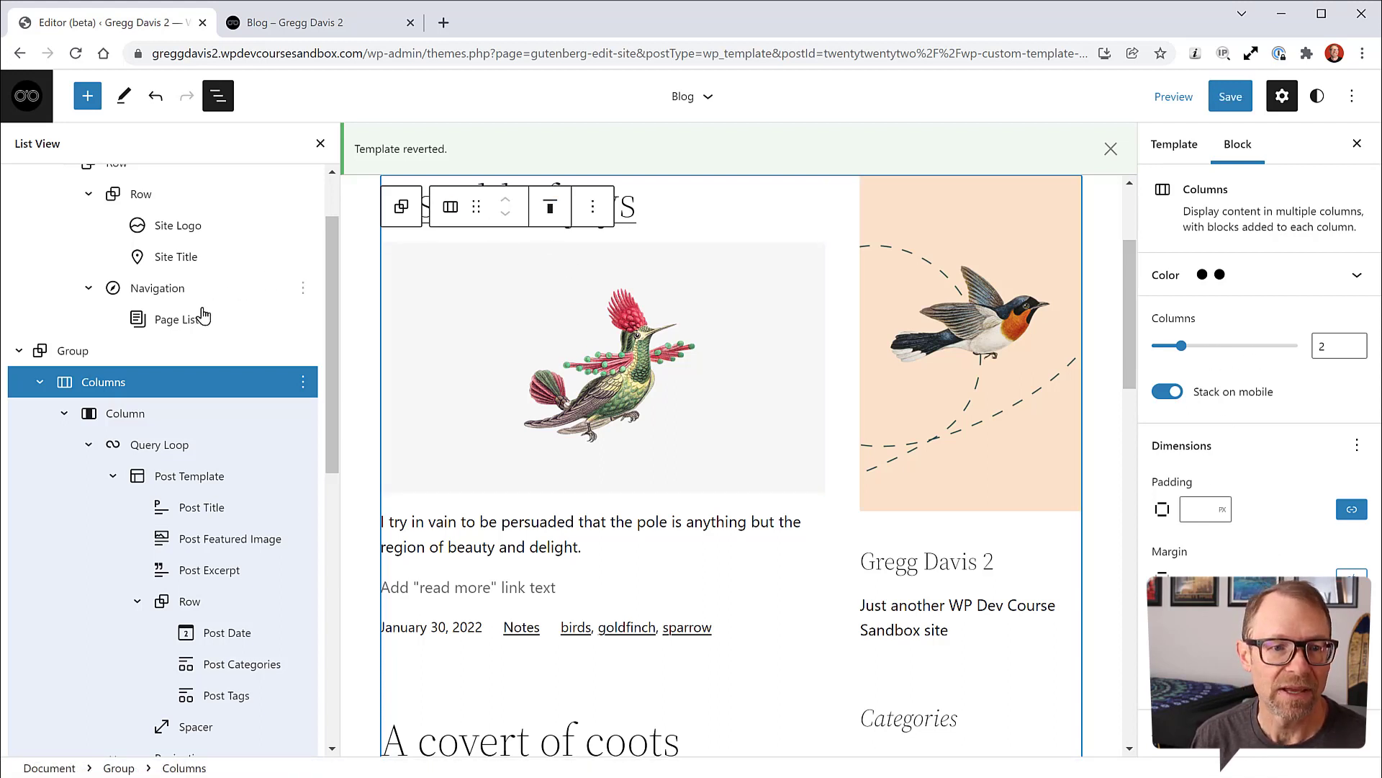
{"action": "left_click", "coordinate": [70, 356]}
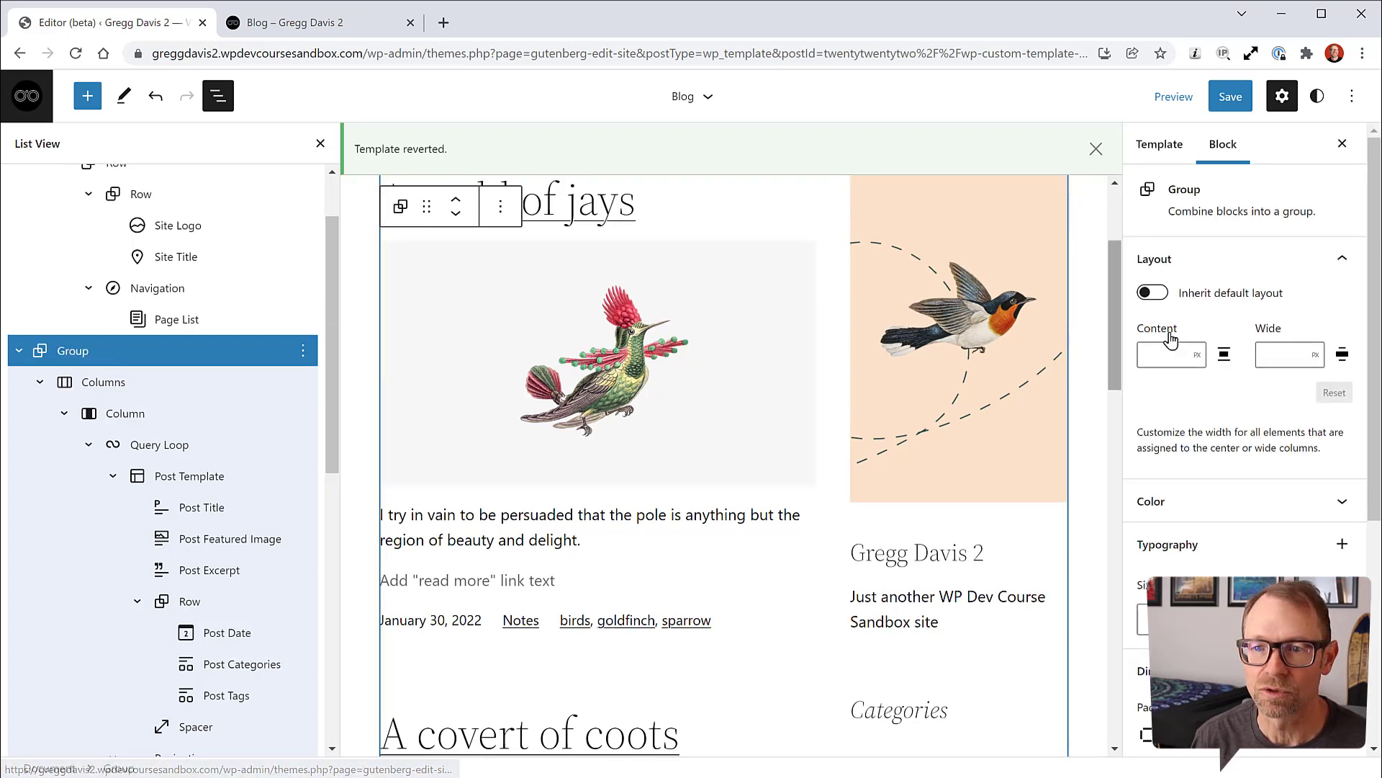
{"action": "left_click", "coordinate": [1154, 293]}
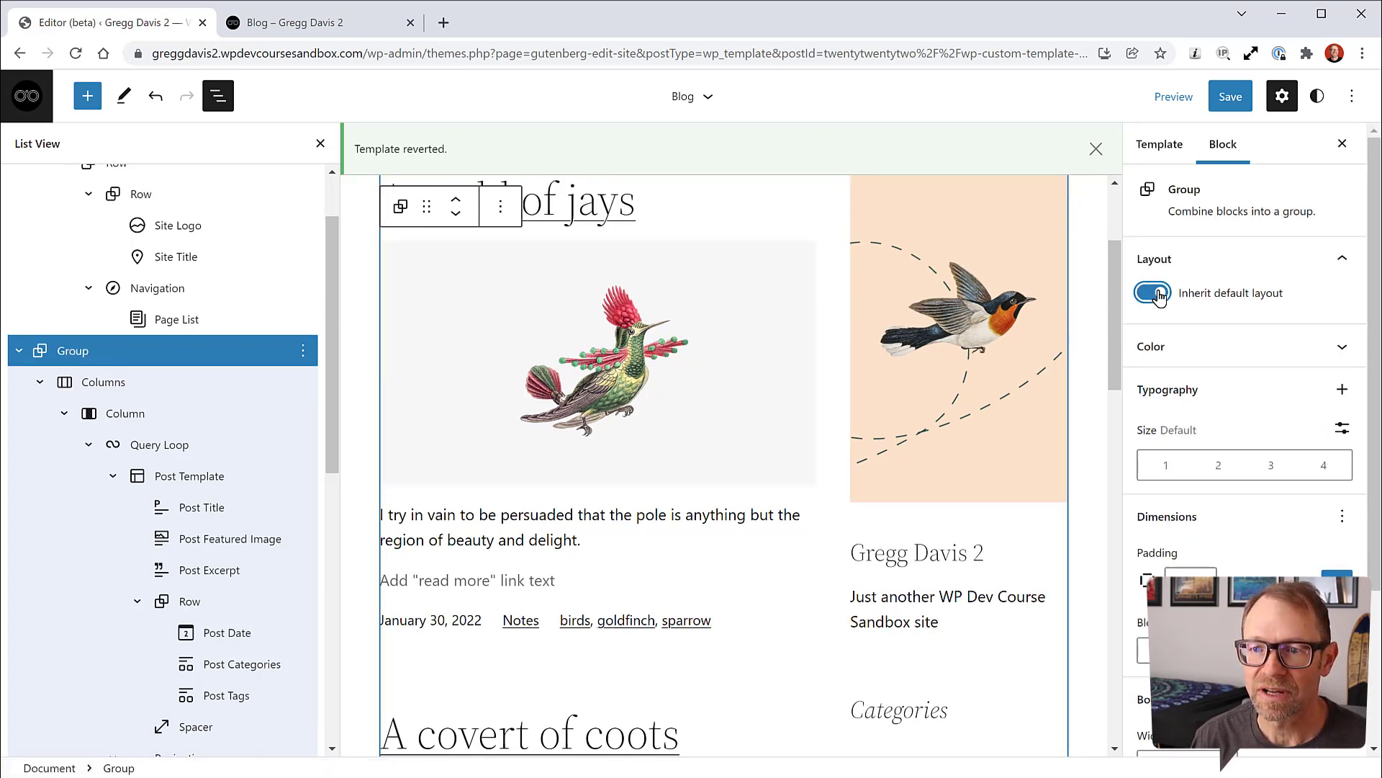
Step: Save the Blog template and reload the live Blog page to see the centred content
{"action": "left_click", "coordinate": [1231, 96]}
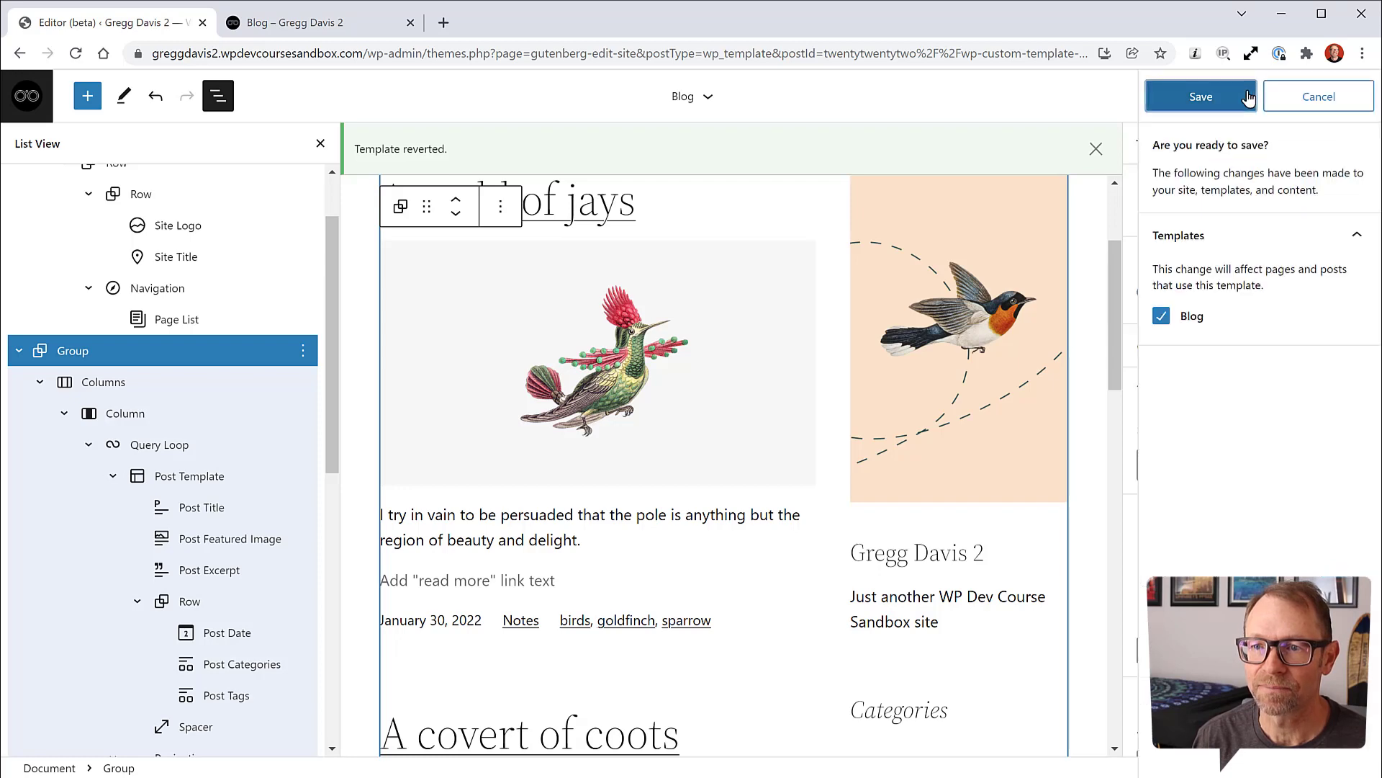
{"action": "left_click", "coordinate": [1219, 98]}
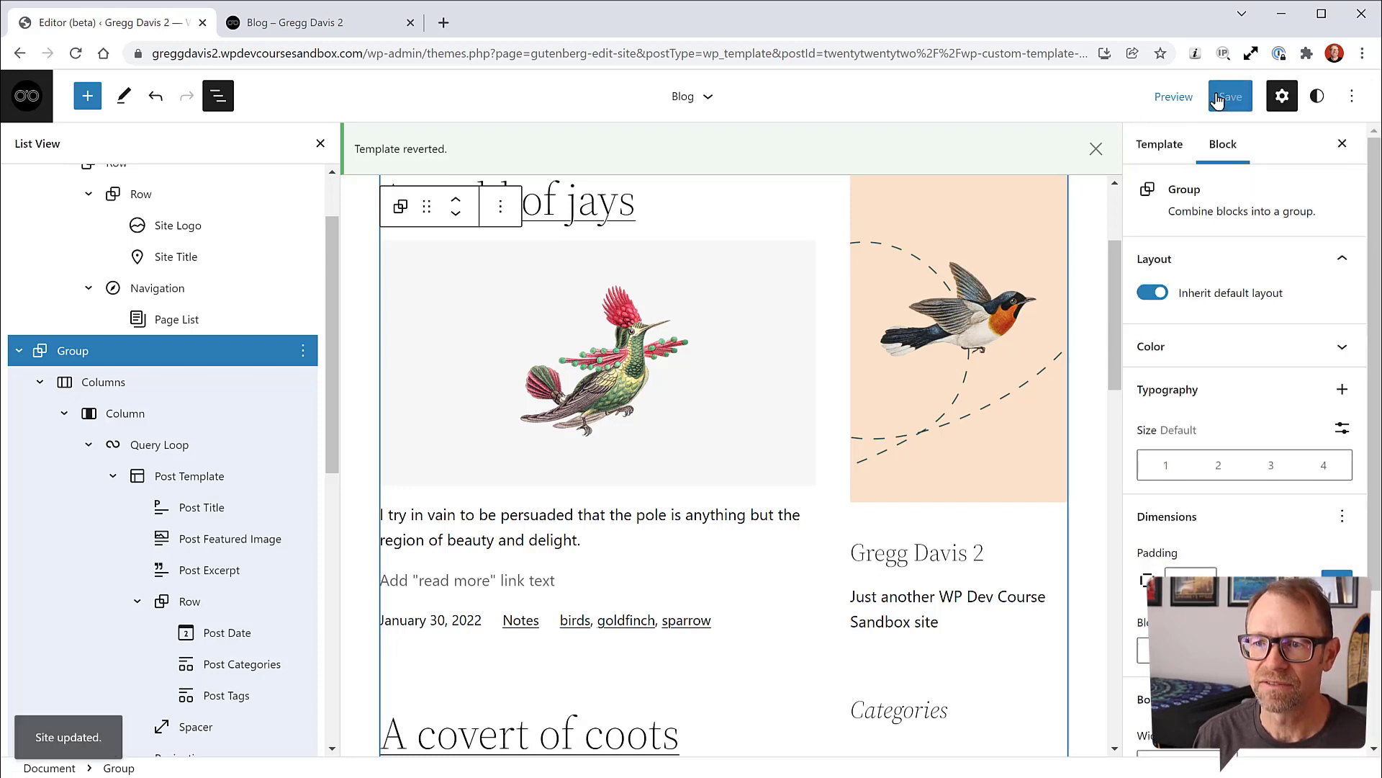
{"action": "left_click", "coordinate": [353, 29]}
{"action": "left_click", "coordinate": [75, 53]}
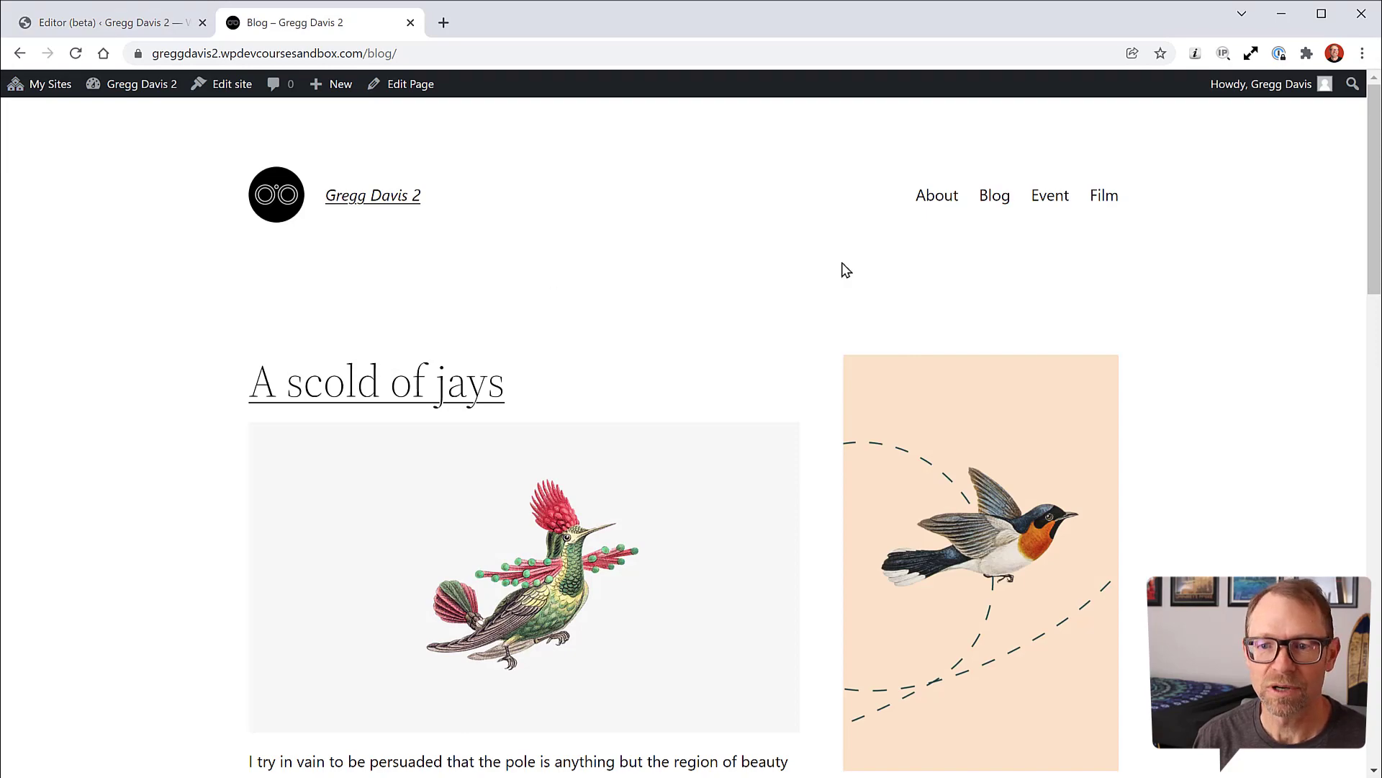
Step: Leave the Site Editor and return to the WordPress admin Dashboard
{"action": "scroll", "coordinate": [1208, 415], "scroll_direction": "down", "scroll_amount": 13}
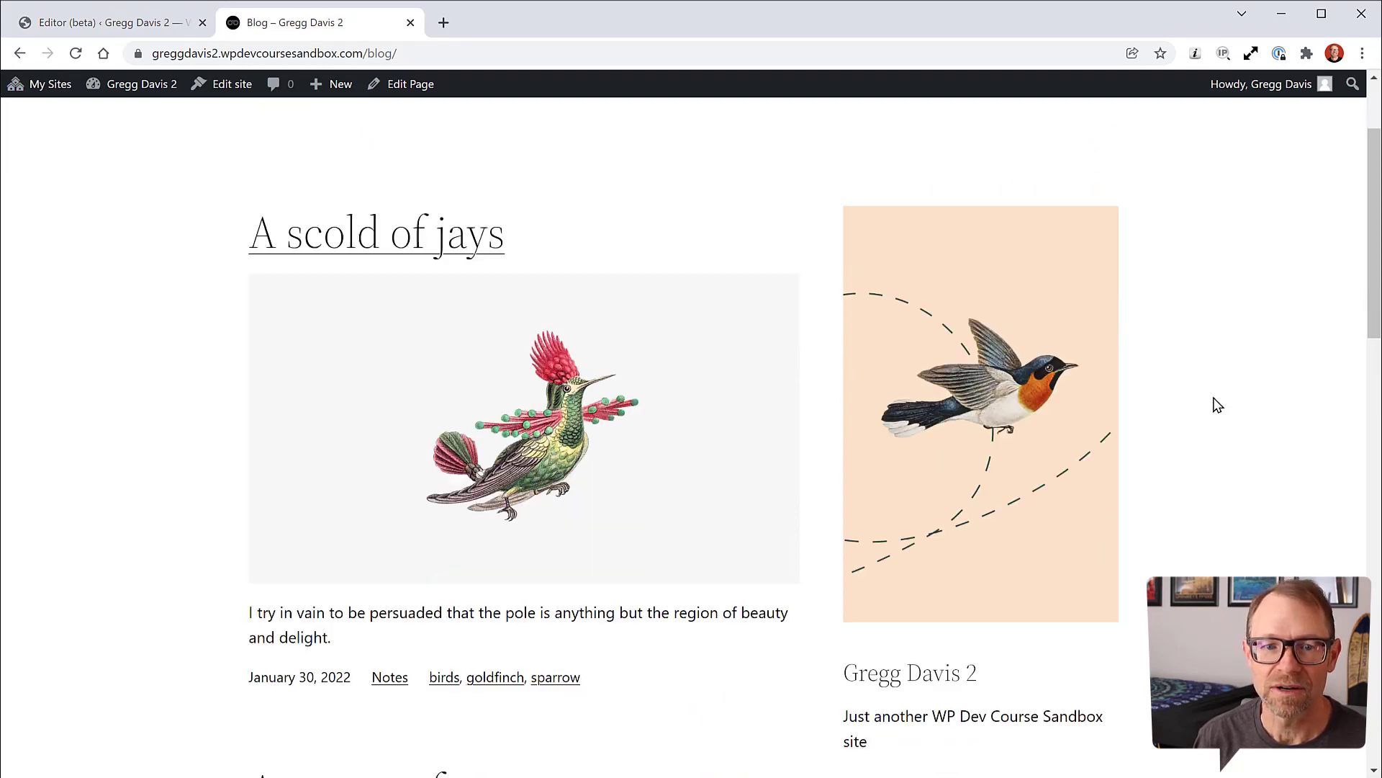
{"action": "scroll", "coordinate": [1217, 405], "scroll_direction": "up", "scroll_amount": 1}
{"action": "scroll", "coordinate": [1217, 405], "scroll_direction": "up", "scroll_amount": 14}
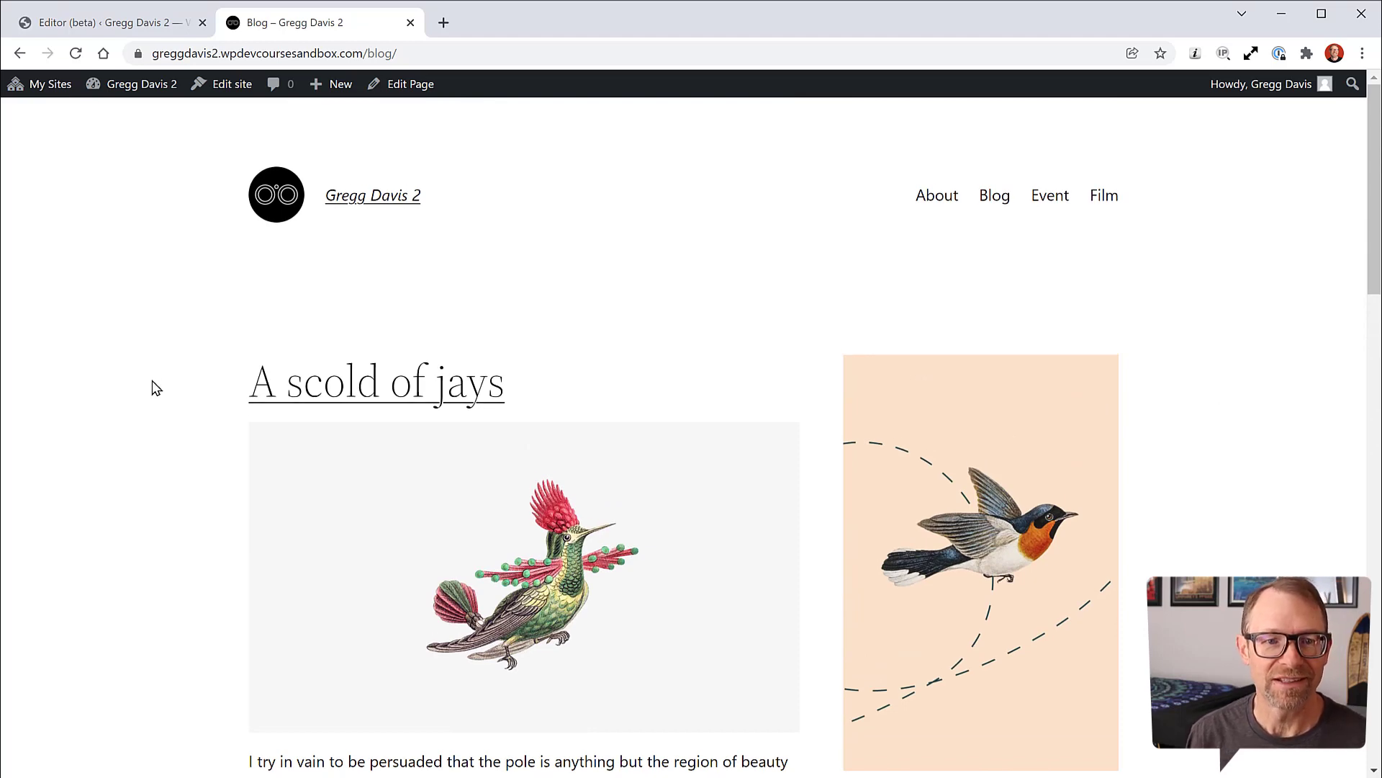
{"action": "left_click", "coordinate": [143, 25]}
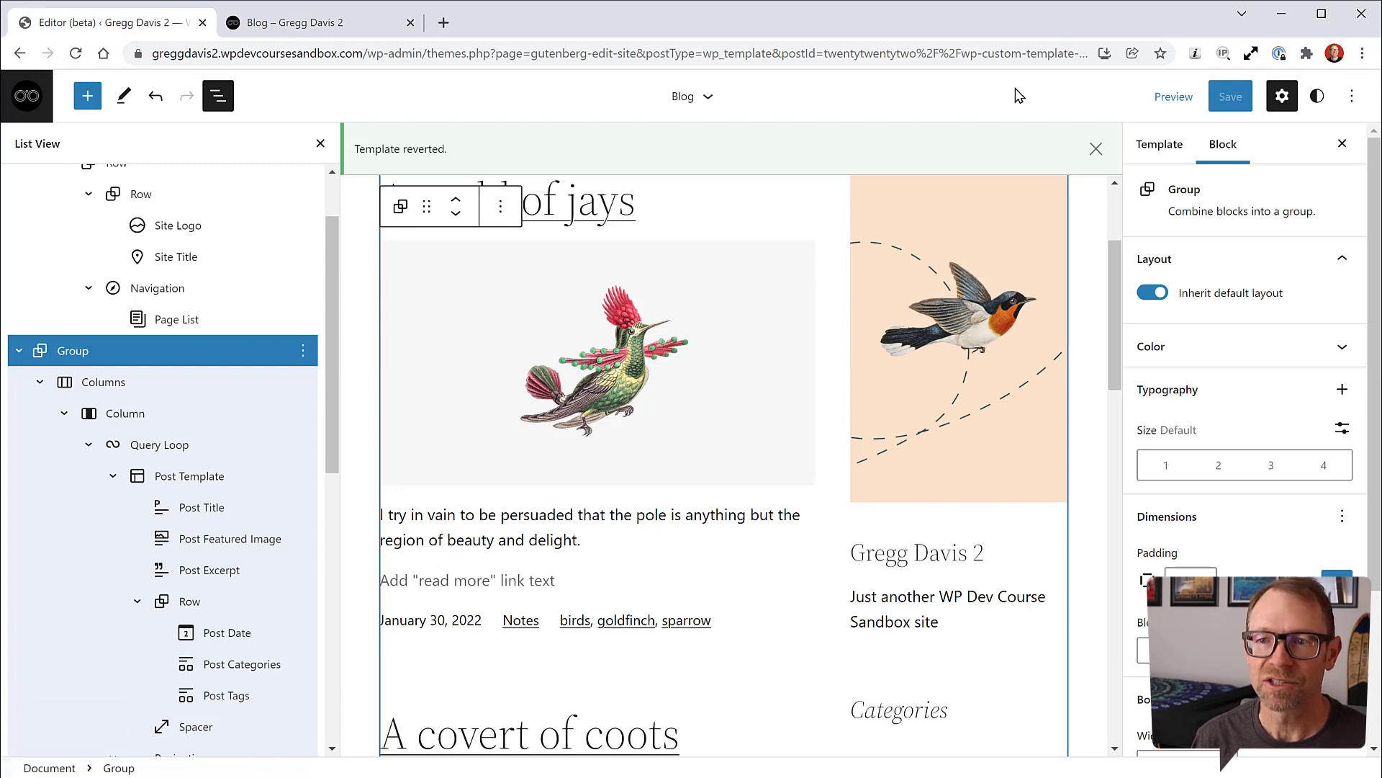
{"action": "left_click", "coordinate": [27, 96]}
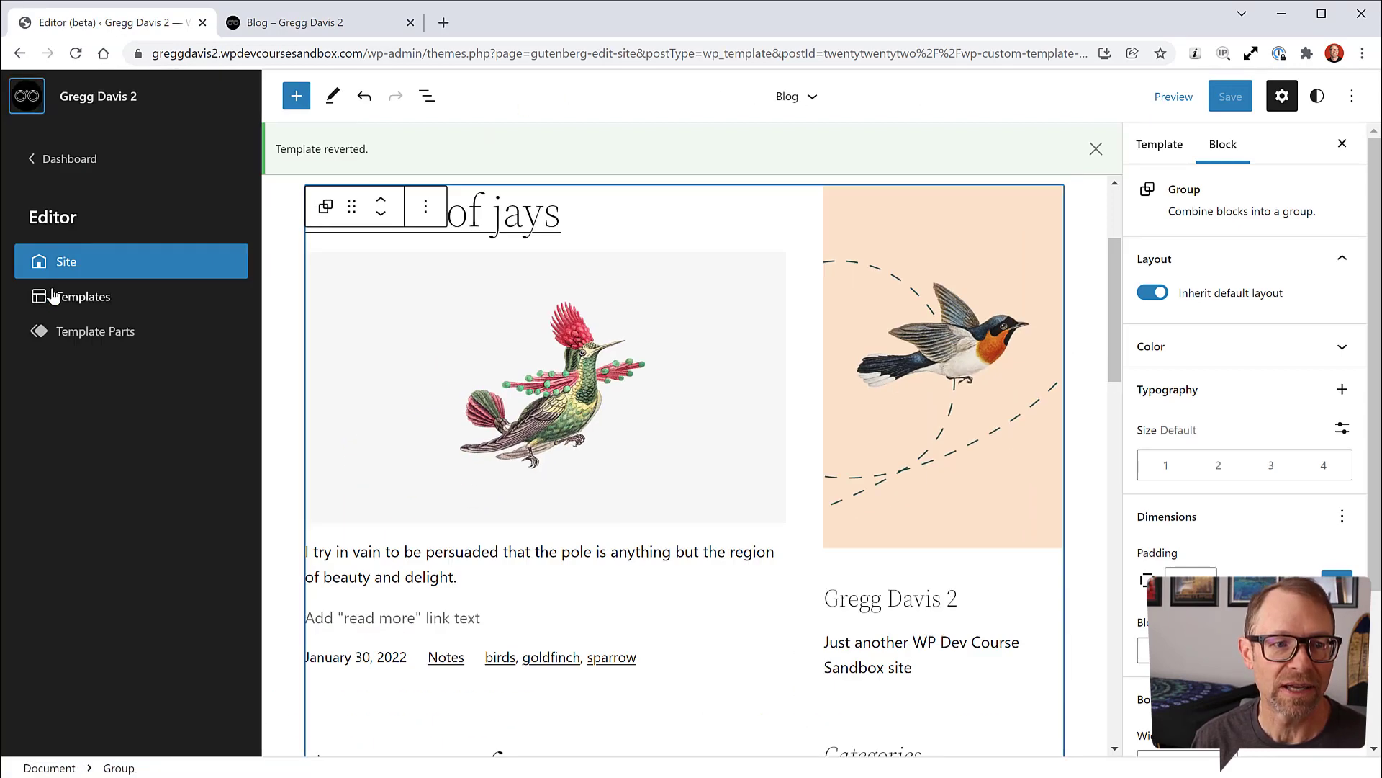
{"action": "left_click", "coordinate": [67, 158]}
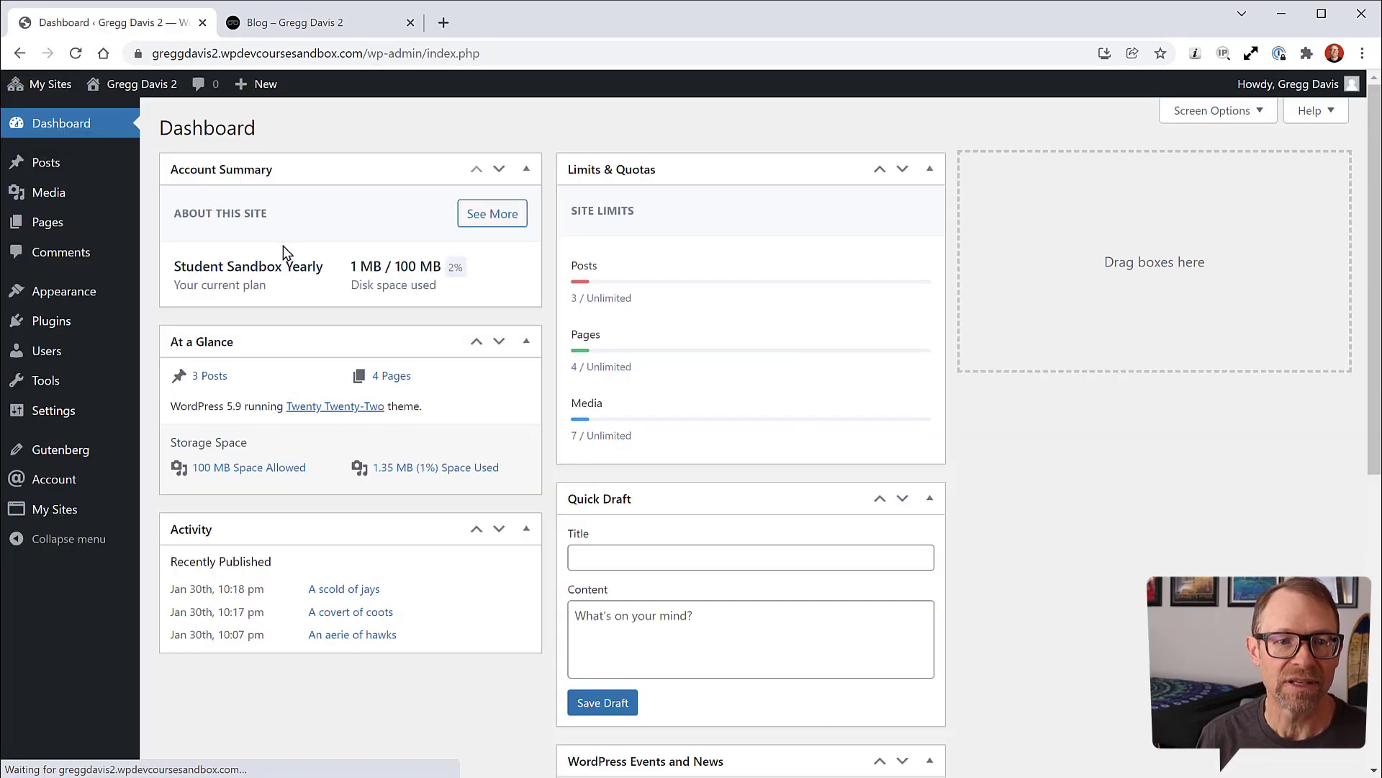
Step: Open the live About page, scroll to Latest Posts and test the View All link
{"action": "left_click", "coordinate": [374, 24]}
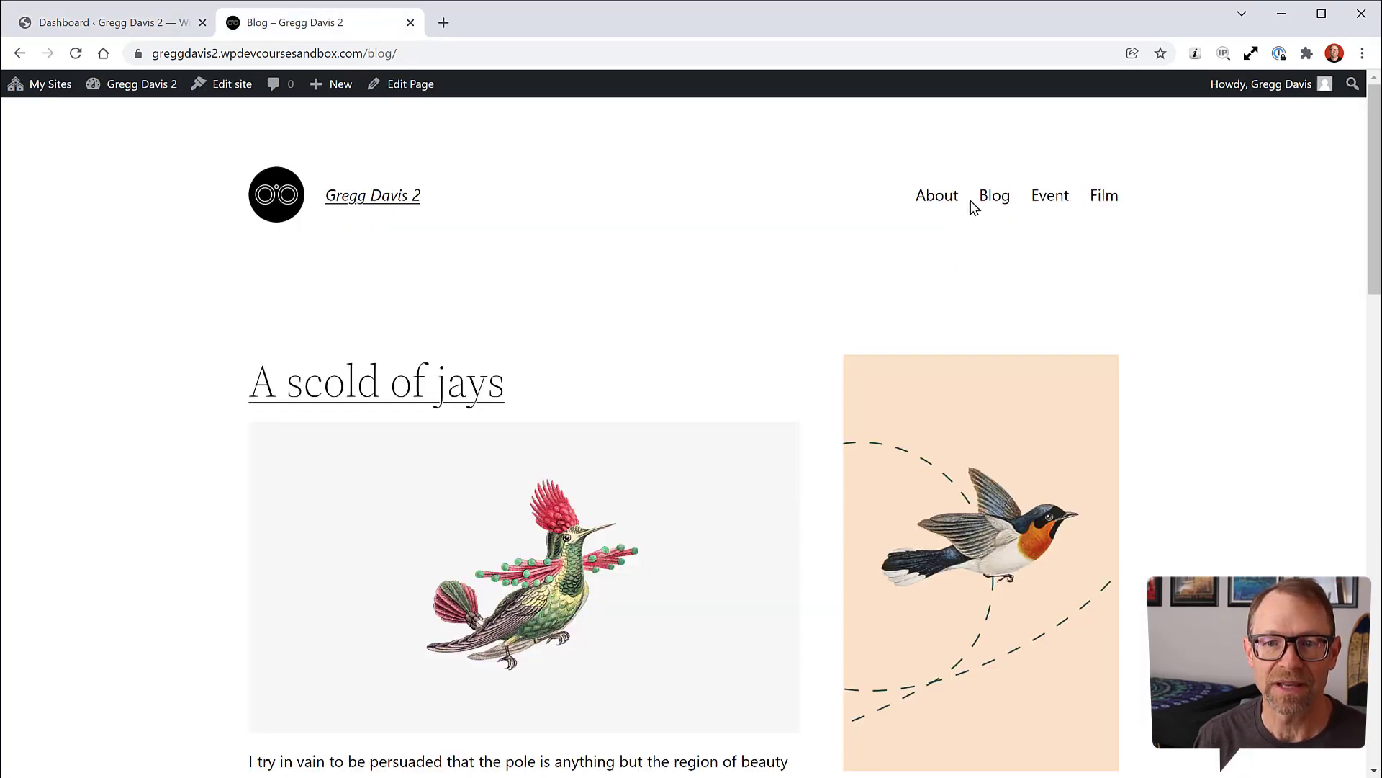
{"action": "left_click", "coordinate": [936, 198]}
{"action": "scroll", "coordinate": [846, 387], "scroll_direction": "down", "scroll_amount": 4}
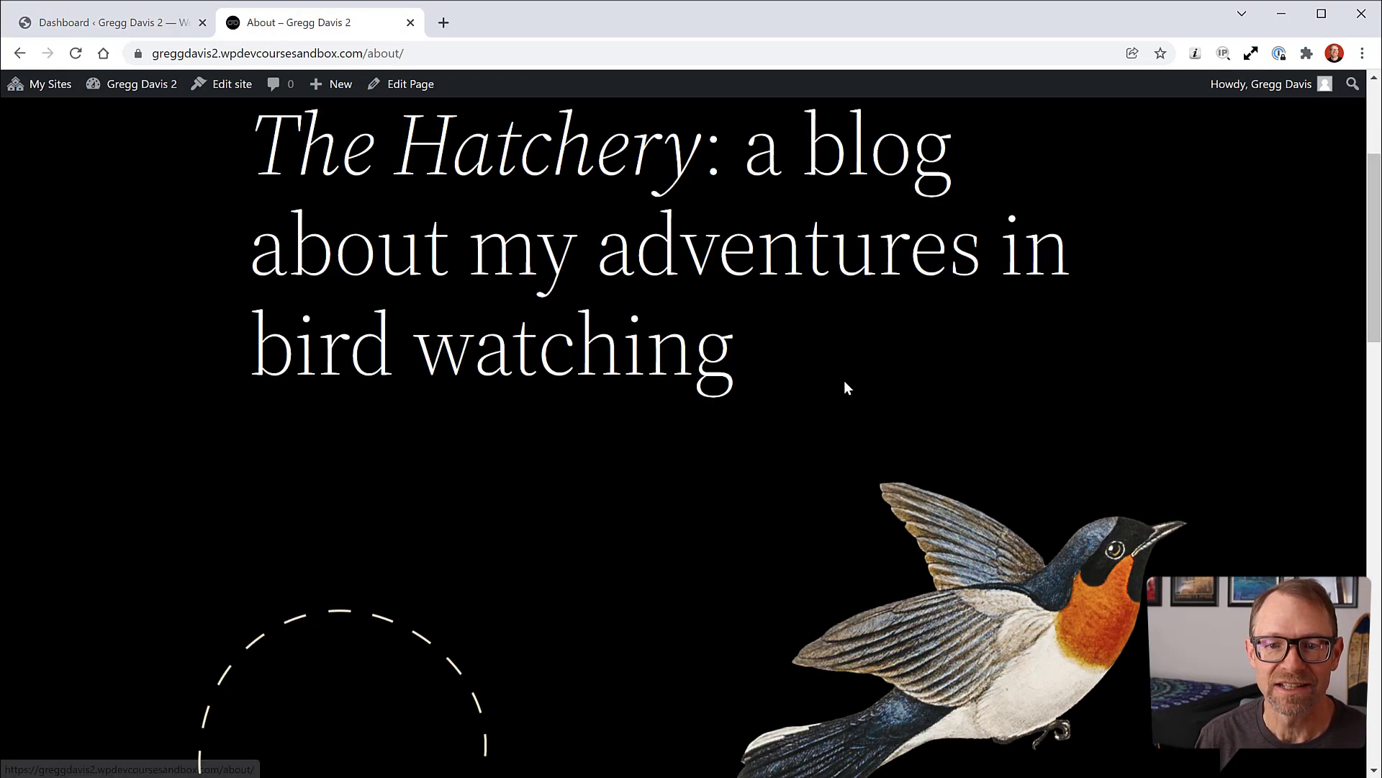
{"action": "scroll", "coordinate": [845, 386], "scroll_direction": "down", "scroll_amount": 10}
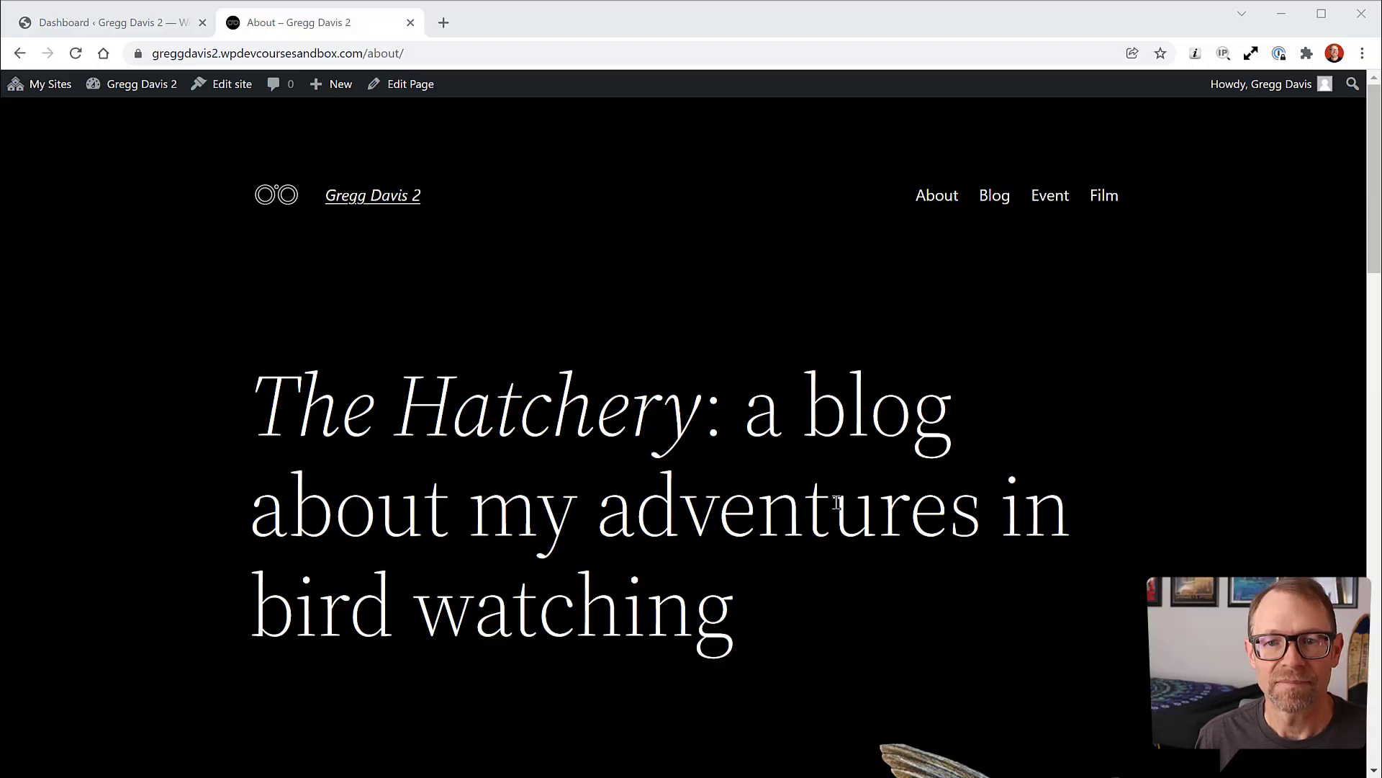
{"action": "scroll", "coordinate": [788, 370], "scroll_direction": "down", "scroll_amount": 15}
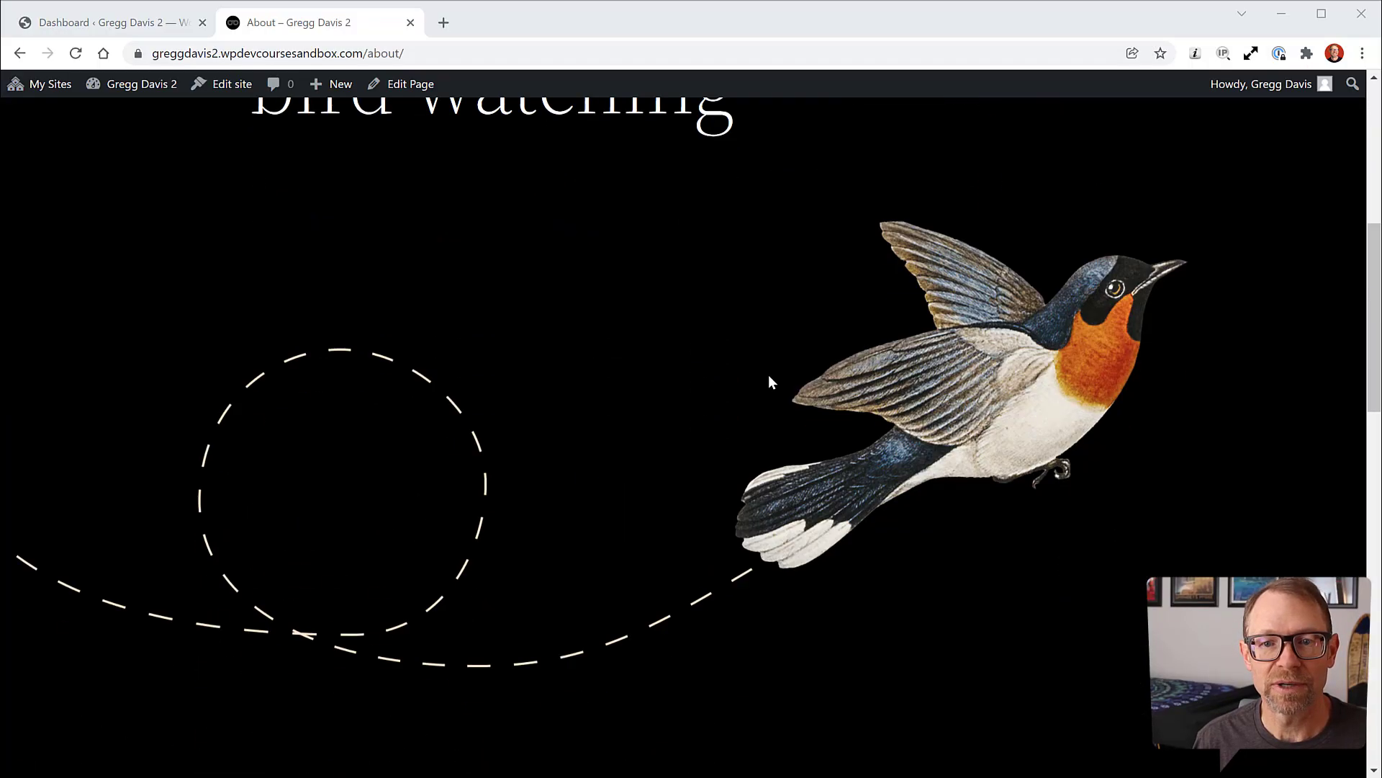
{"action": "scroll", "coordinate": [652, 360], "scroll_direction": "down", "scroll_amount": 3}
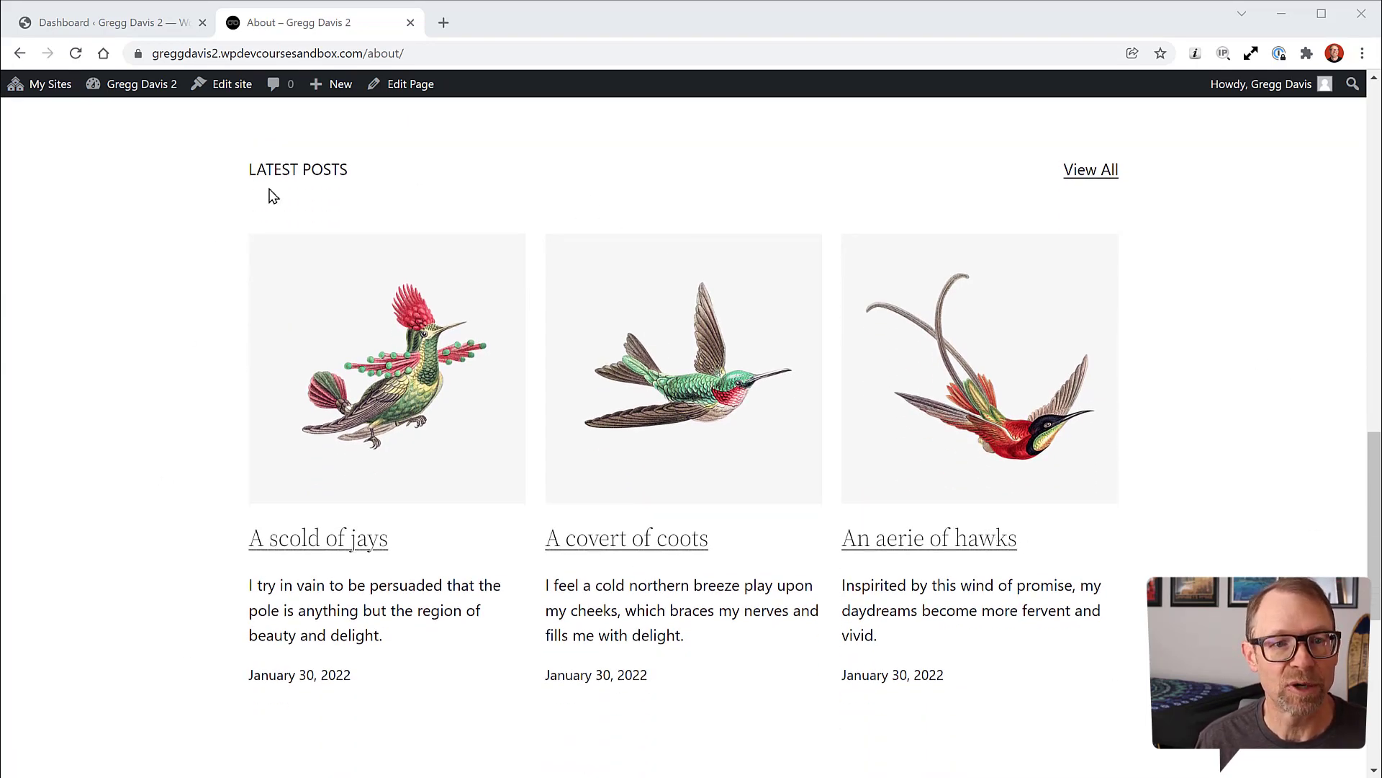
{"action": "scroll", "coordinate": [170, 355], "scroll_direction": "down", "scroll_amount": 1}
{"action": "scroll", "coordinate": [170, 355], "scroll_direction": "up", "scroll_amount": 1}
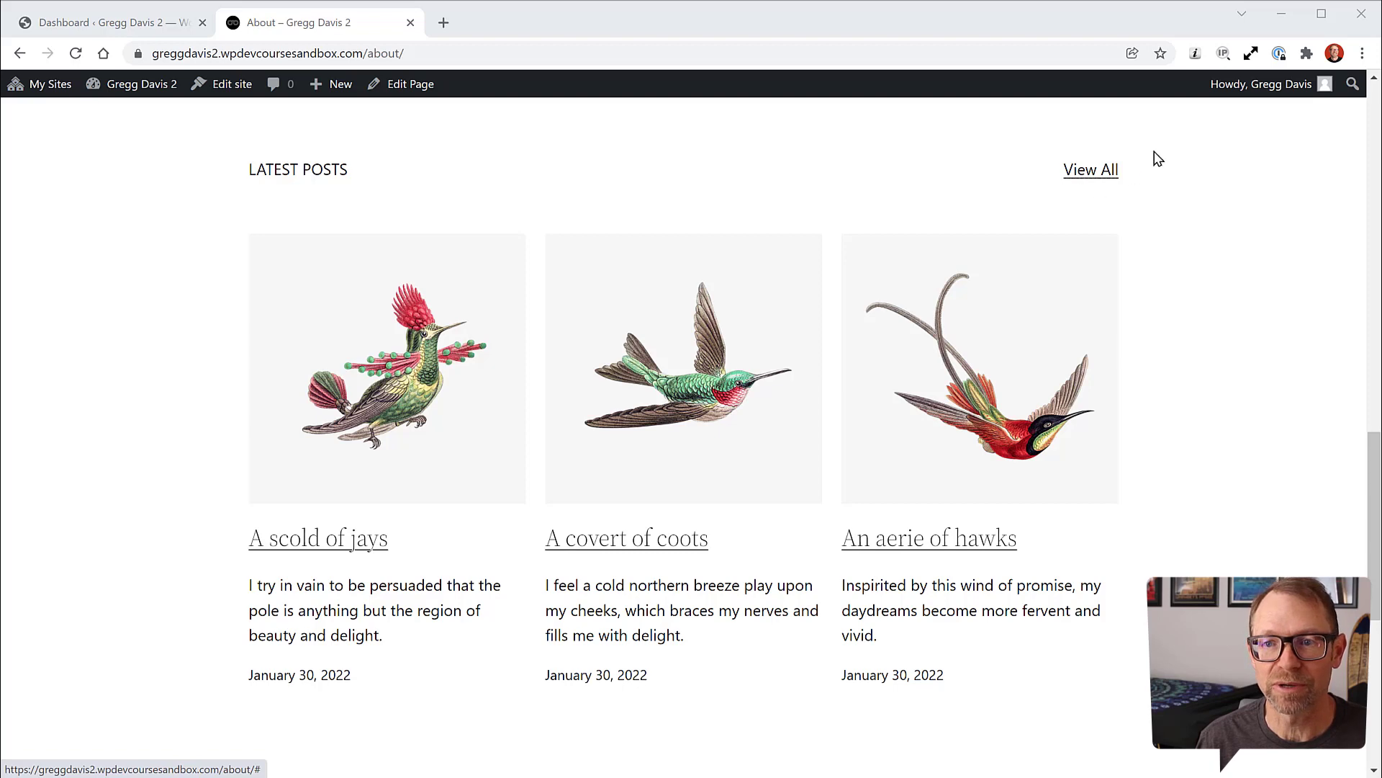
{"action": "left_click", "coordinate": [1107, 178]}
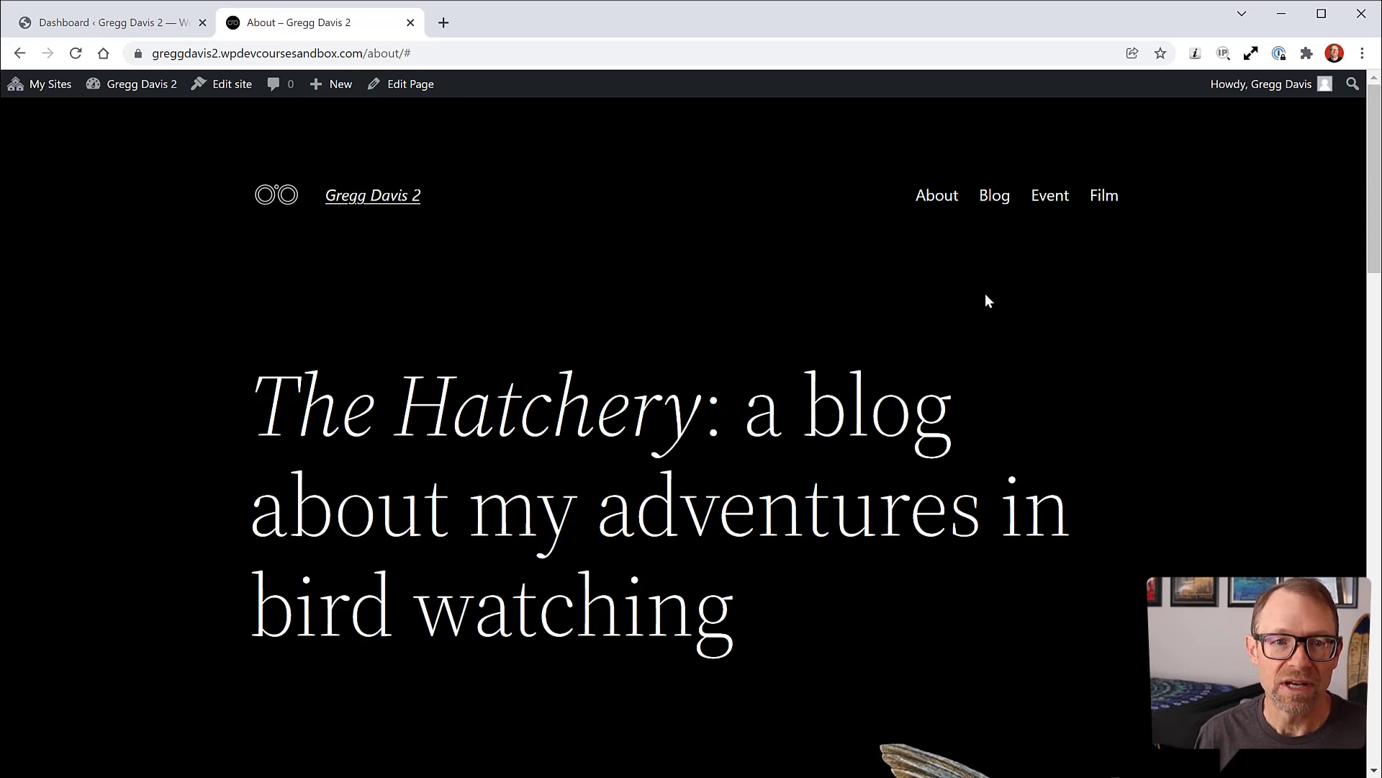
Step: Check the dead link's address, then open the About page from All Pages for editing
{"action": "left_click", "coordinate": [411, 54]}
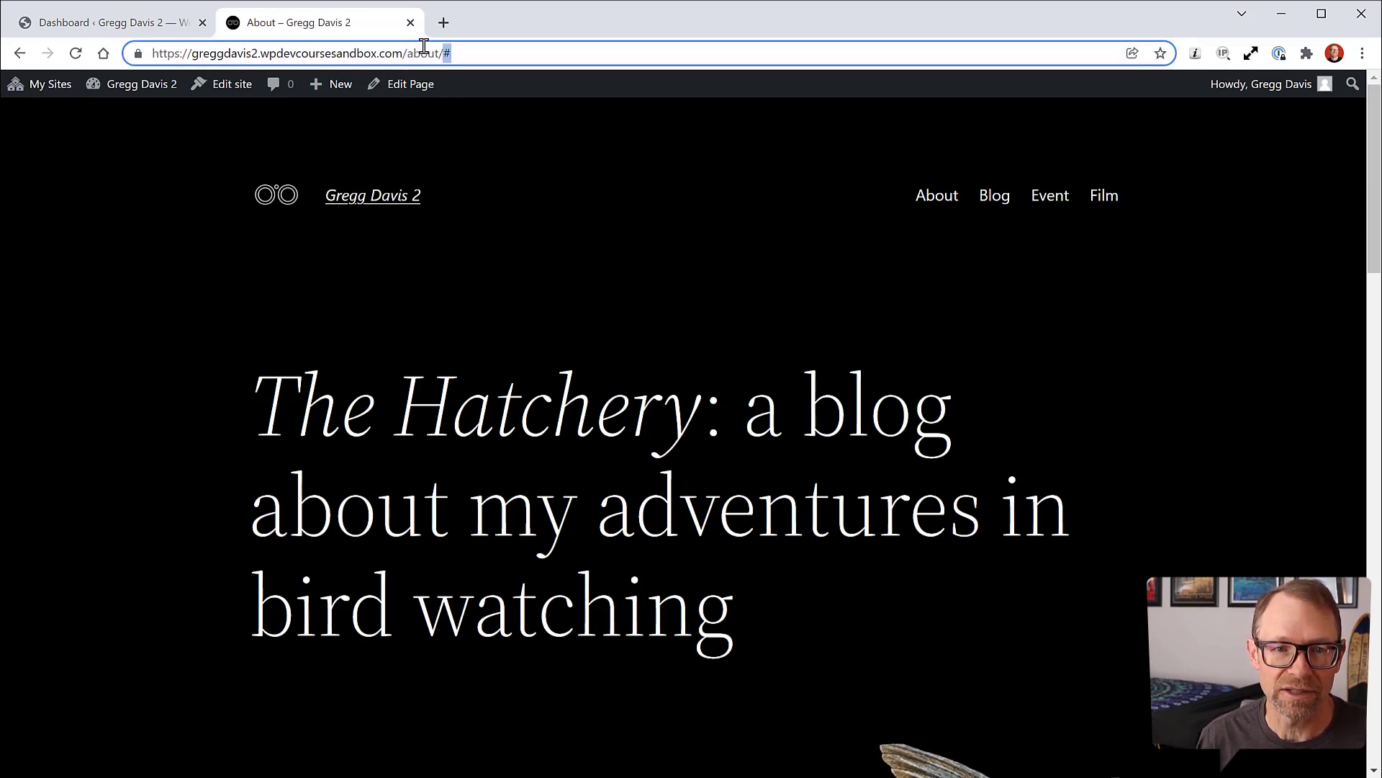
{"action": "left_click", "coordinate": [148, 392]}
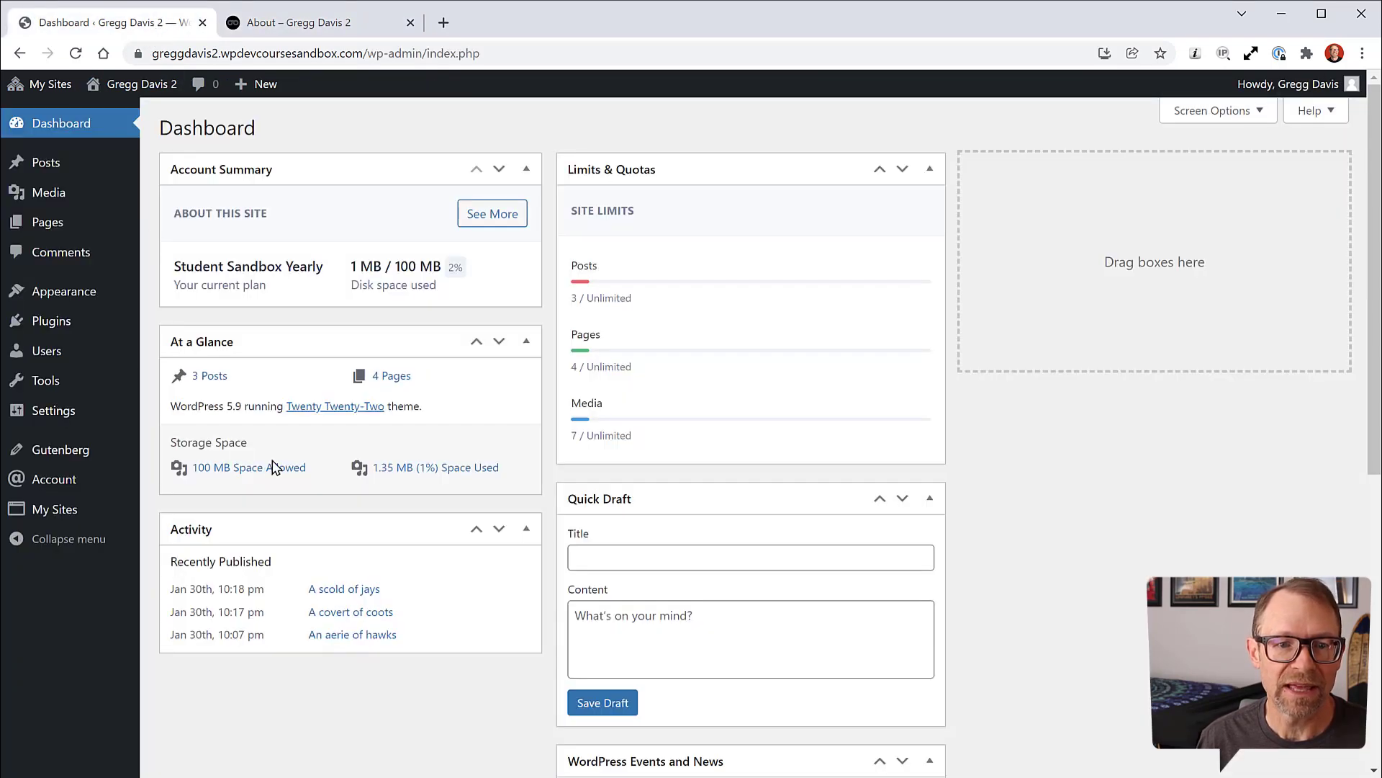
{"action": "left_click", "coordinate": [155, 25]}
{"action": "mouse_move", "coordinate": [43, 223]}
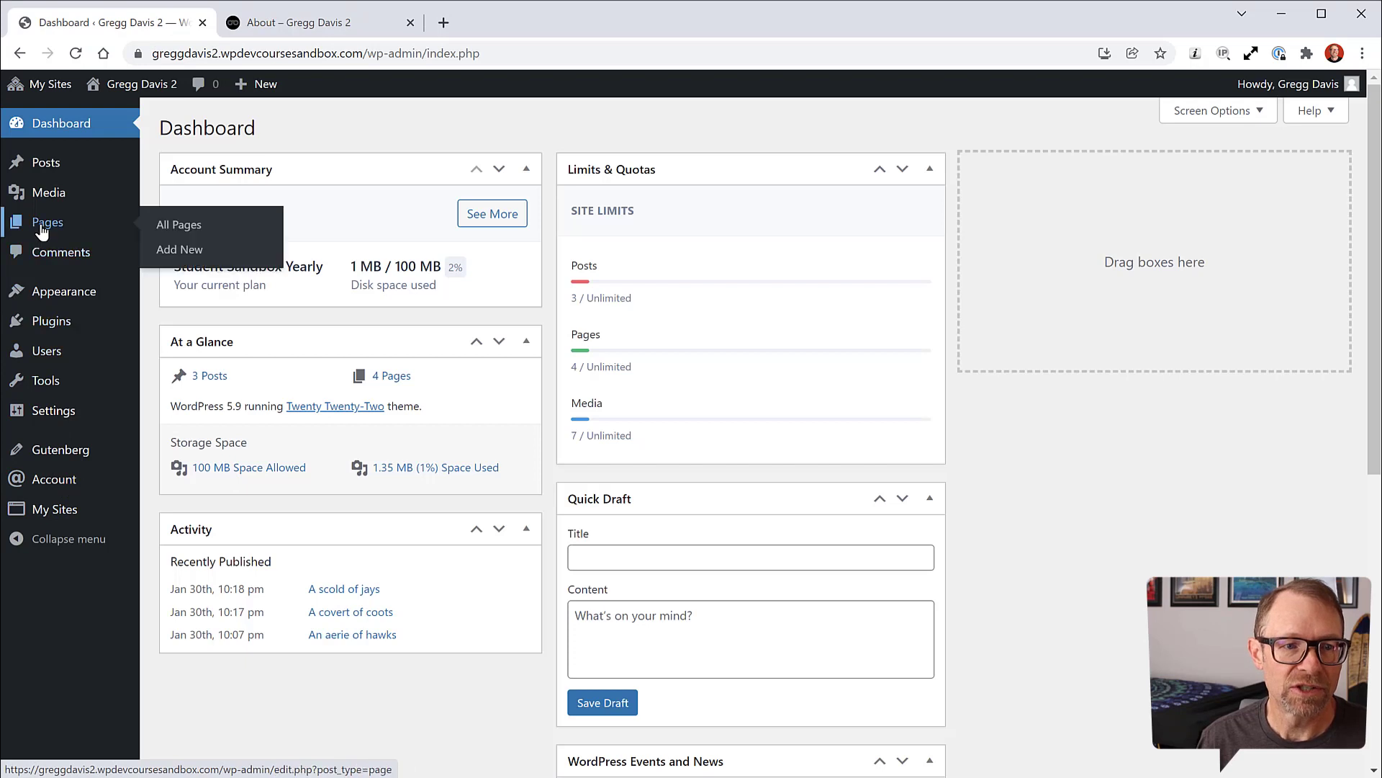
{"action": "left_click", "coordinate": [177, 229]}
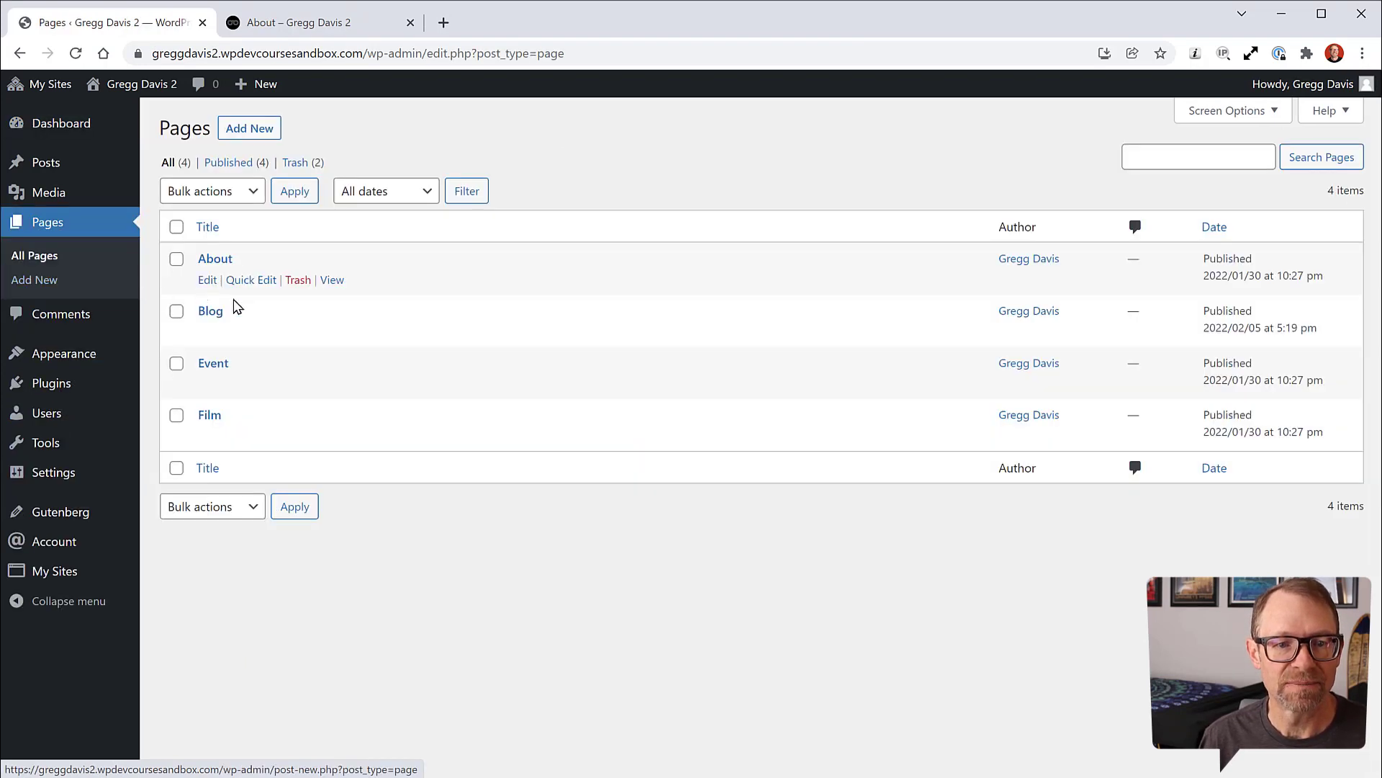
{"action": "left_click", "coordinate": [218, 261]}
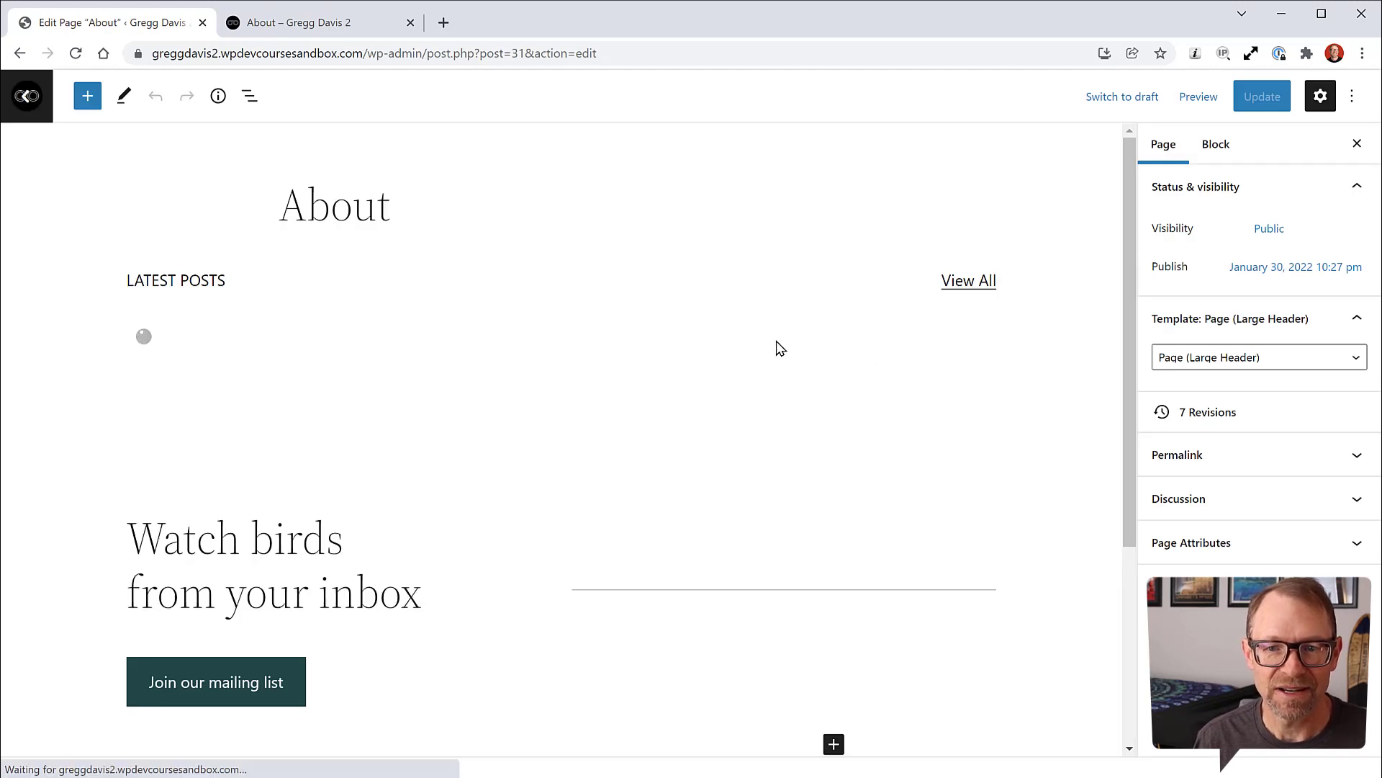
Step: Replace View All's # link with the copied Blog page address and update the About page
{"action": "left_click", "coordinate": [957, 280]}
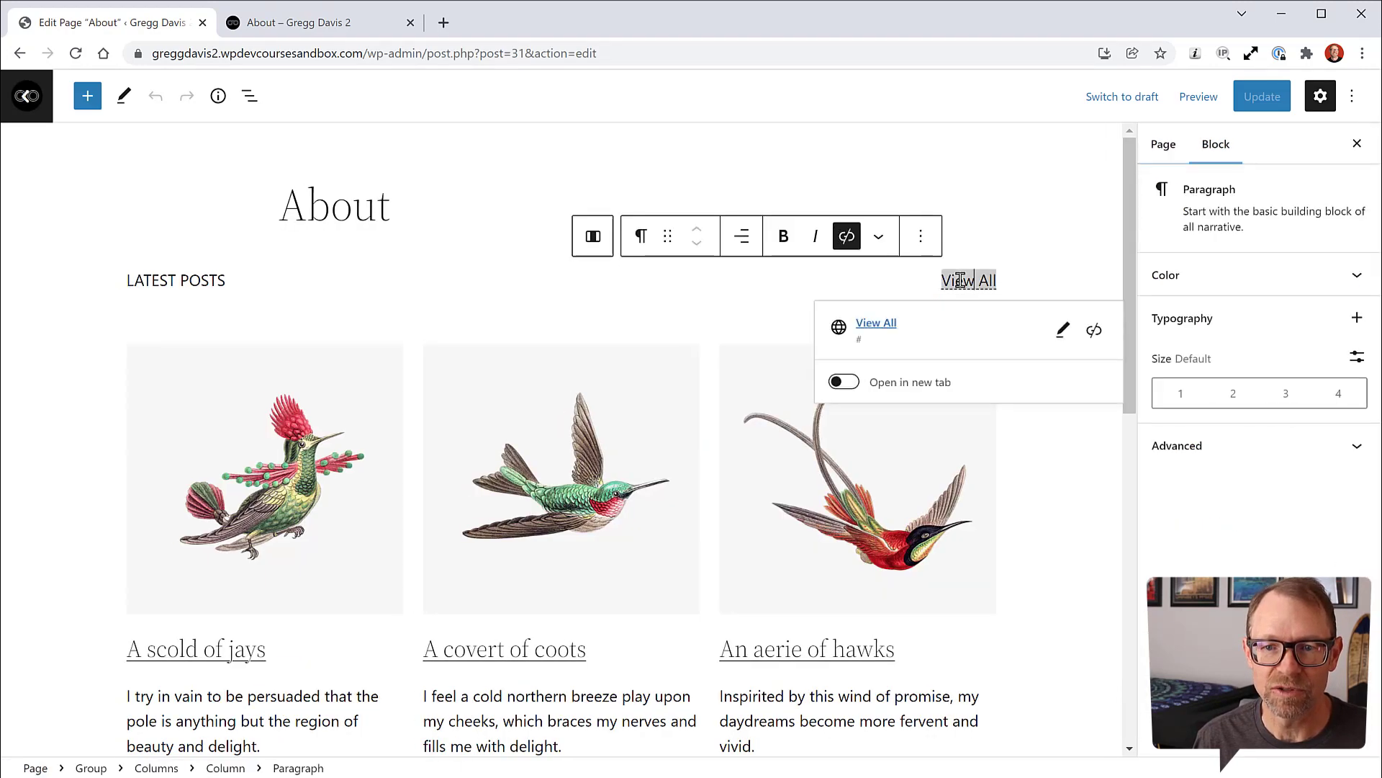
{"action": "left_click", "coordinate": [1064, 330]}
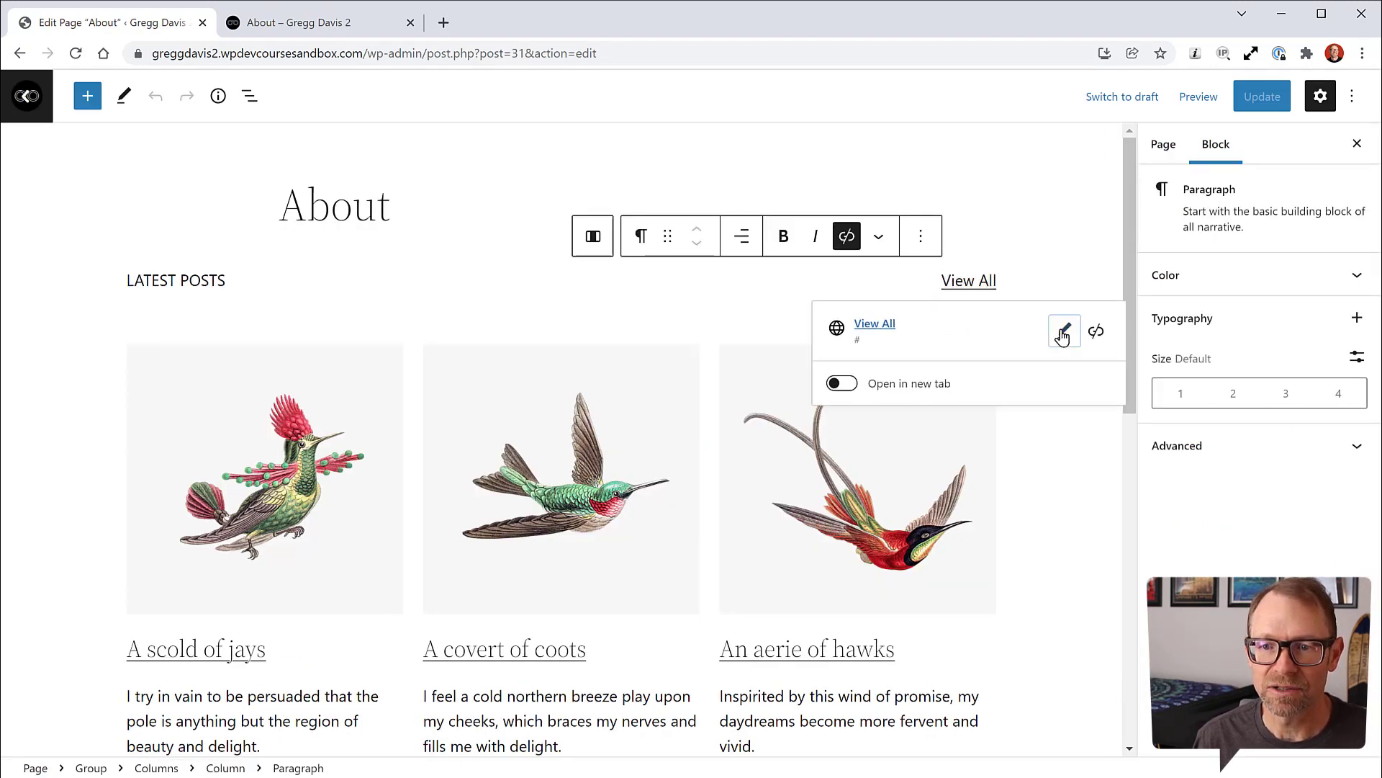
{"action": "left_click_drag", "start_coordinate": [894, 384], "coordinate": [866, 384]}
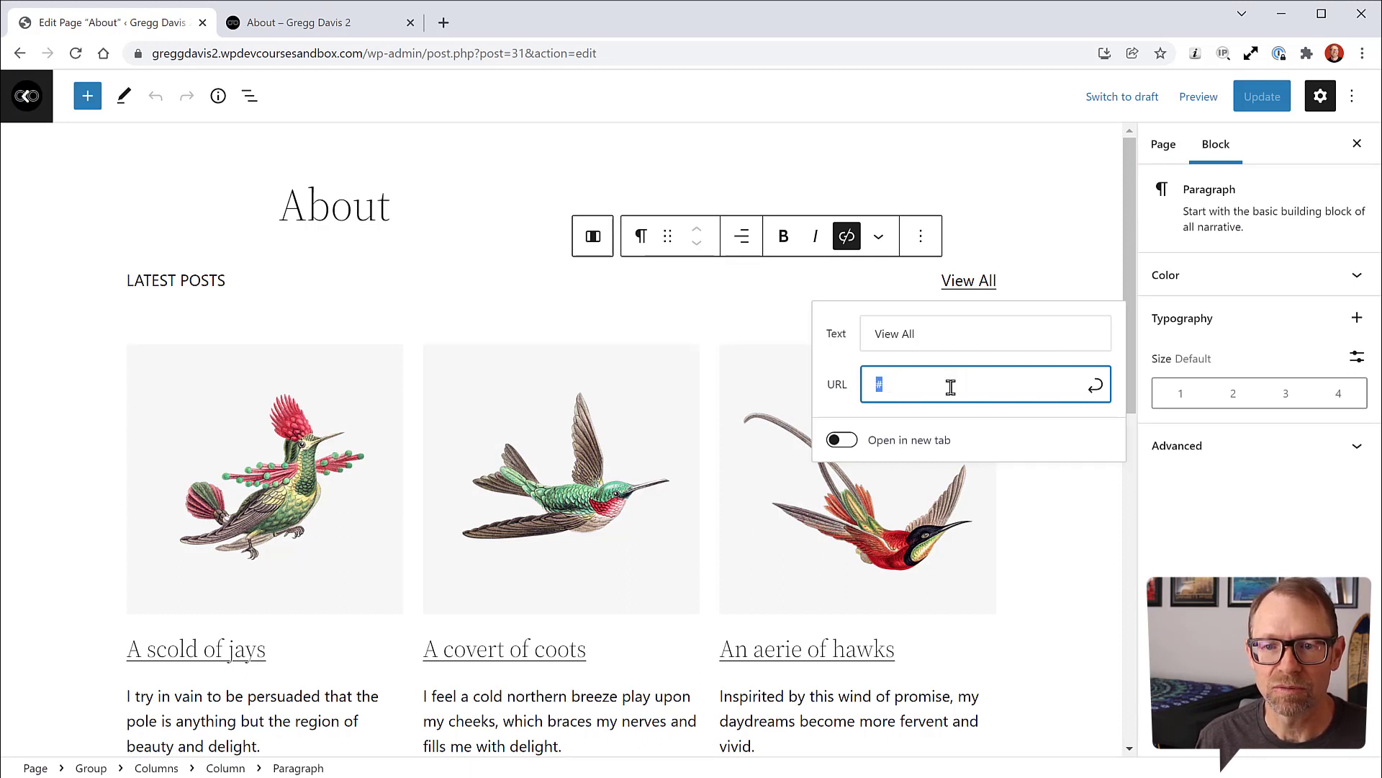
{"action": "left_click", "coordinate": [339, 26]}
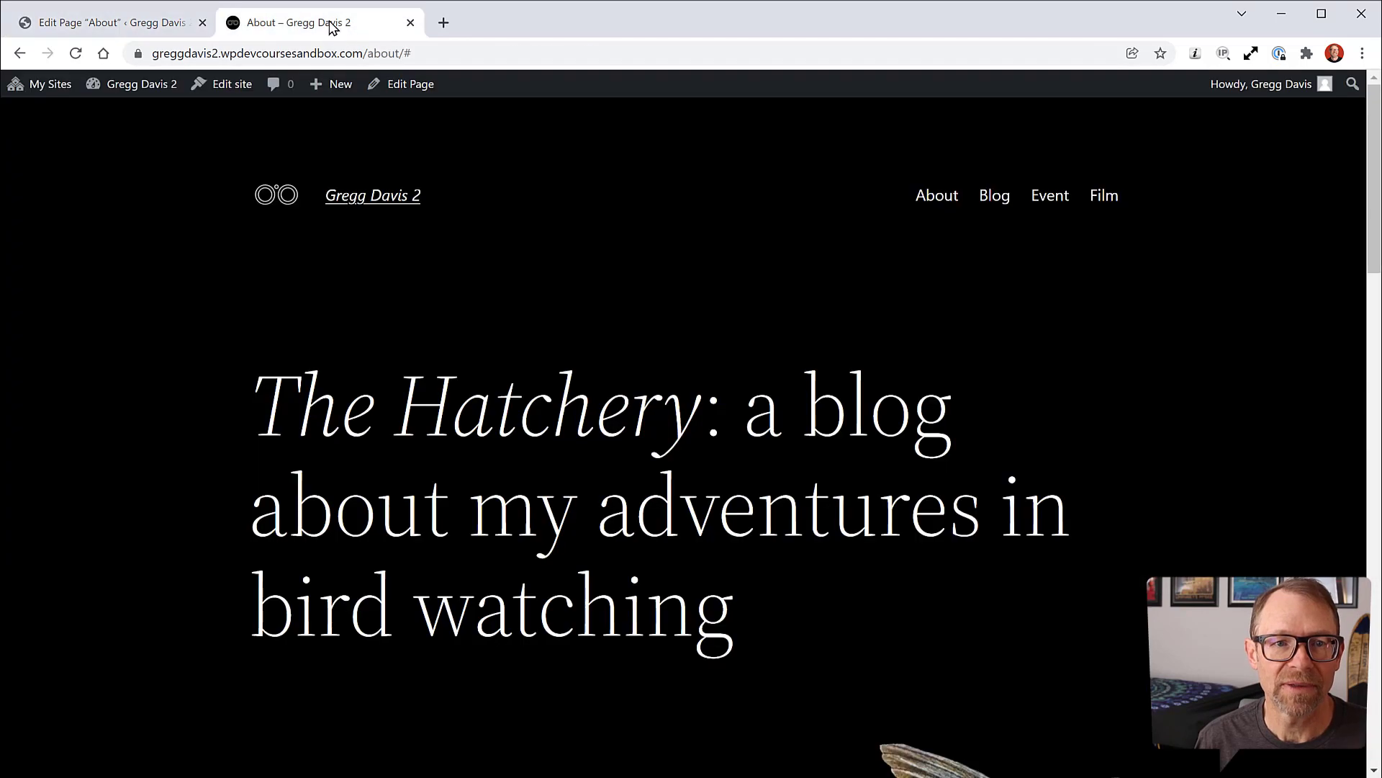
{"action": "right_click", "coordinate": [994, 205]}
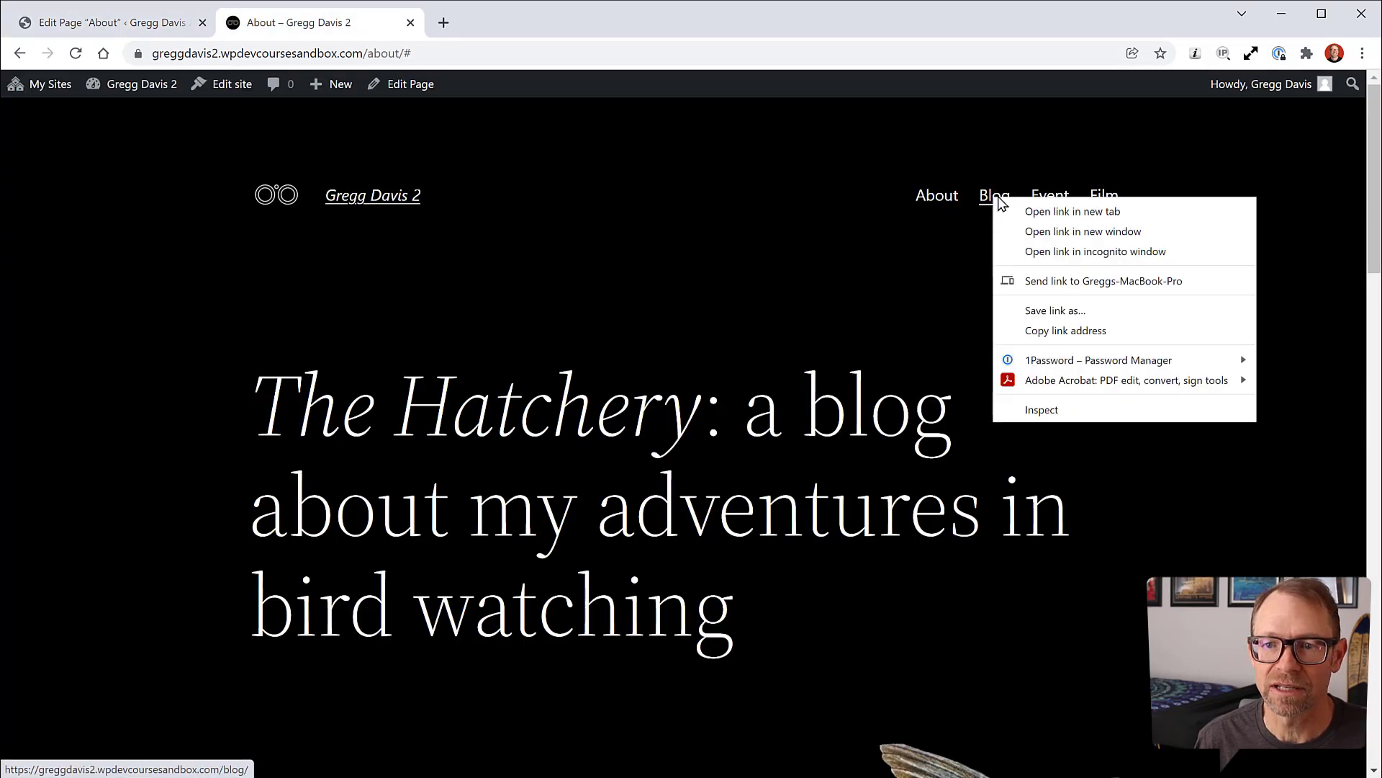
{"action": "left_click", "coordinate": [1045, 332]}
{"action": "left_click", "coordinate": [146, 26]}
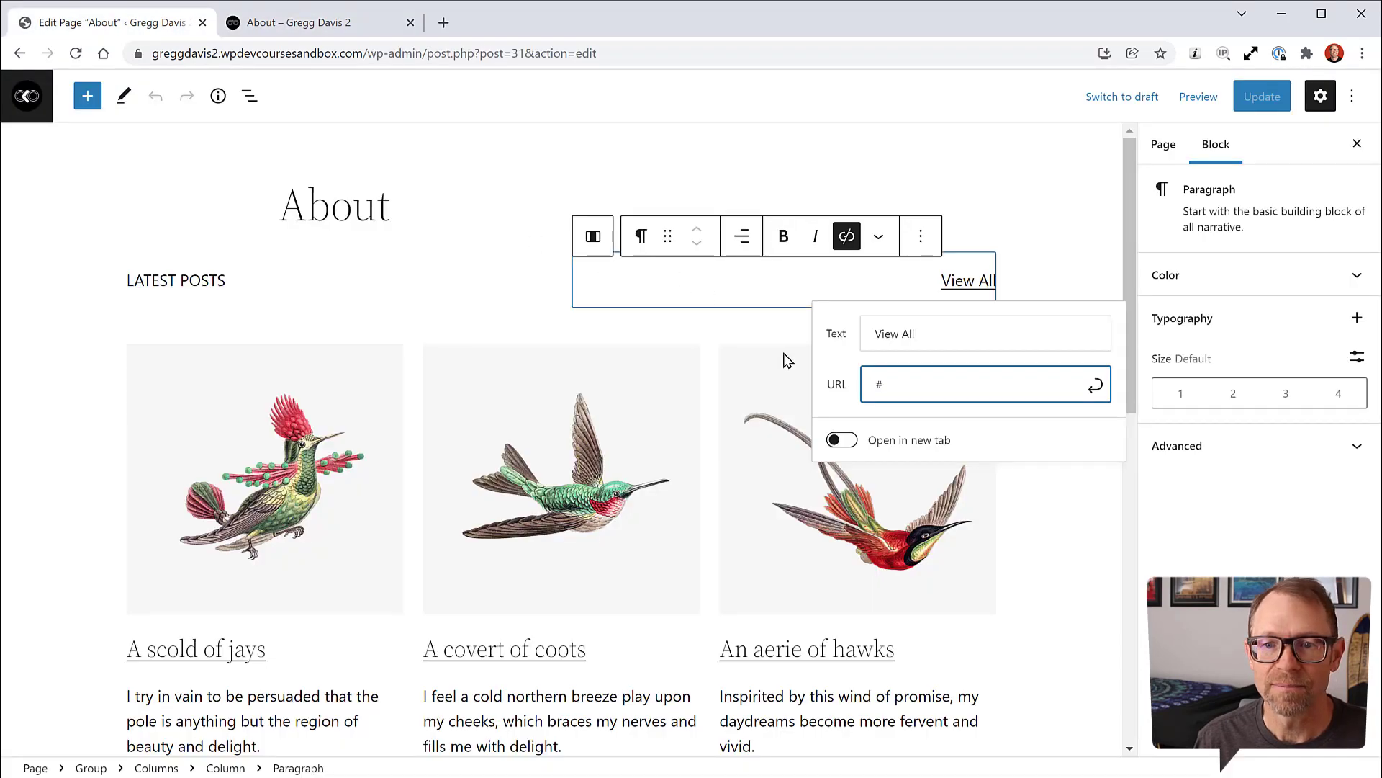
{"action": "key", "text": "ctrl+v"}
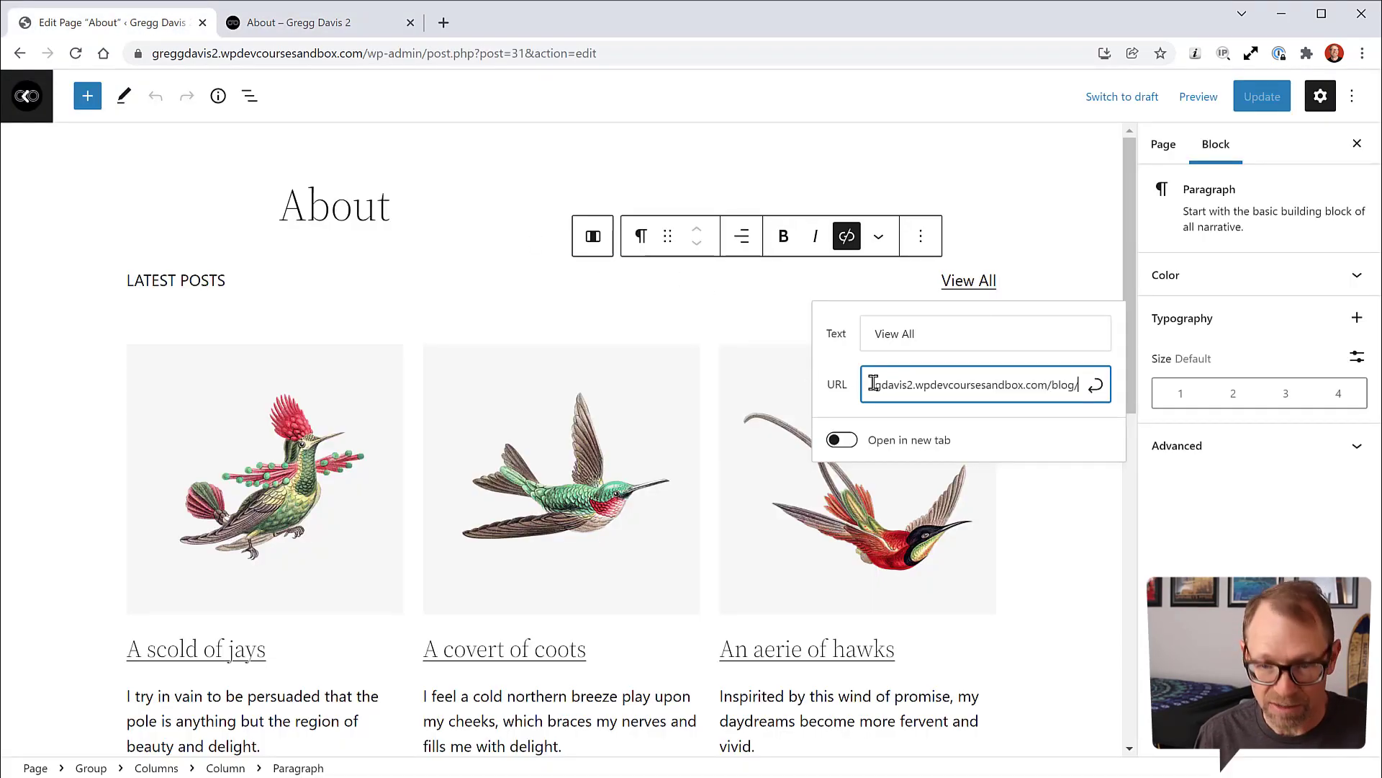
{"action": "left_click", "coordinate": [1095, 387]}
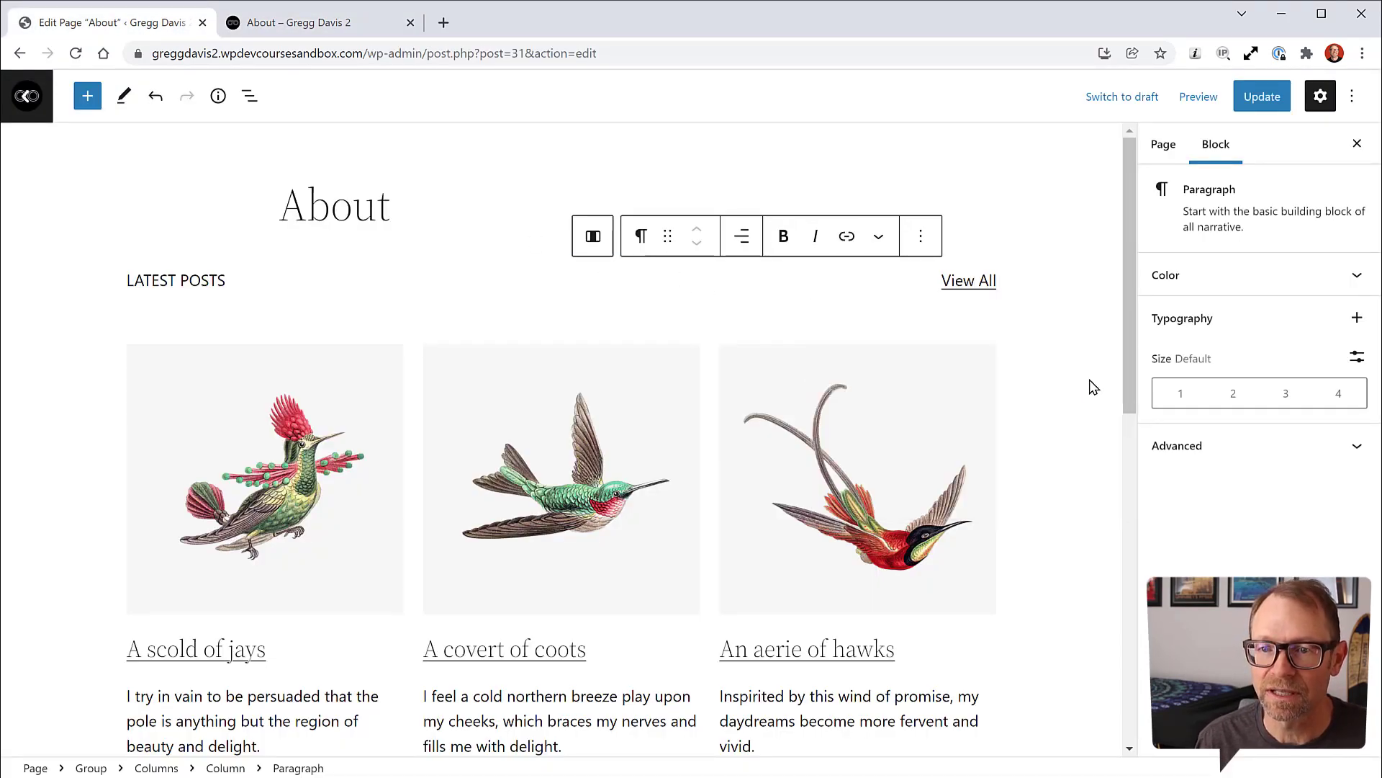
{"action": "left_click", "coordinate": [1262, 97]}
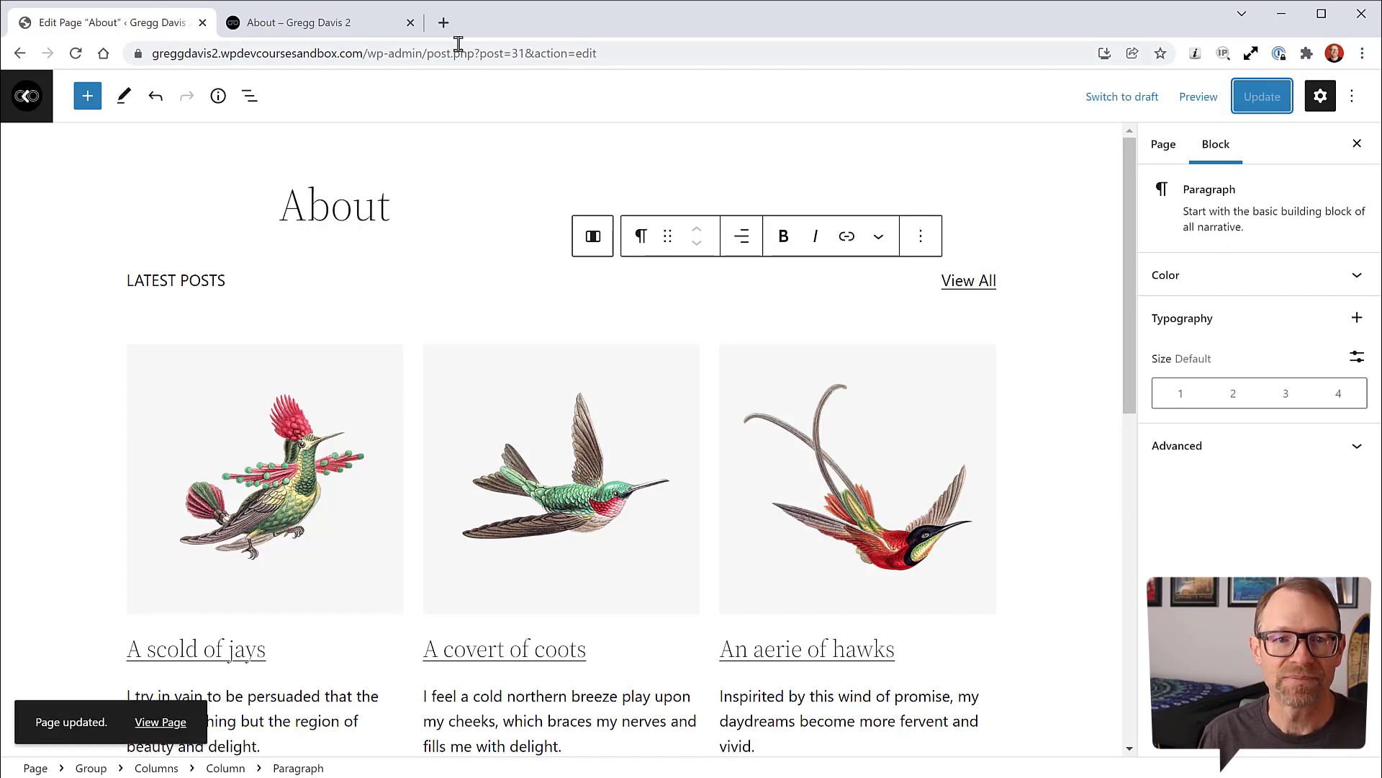
Step: Reload the live About page and follow View All to the Blog page
{"action": "left_click", "coordinate": [345, 23]}
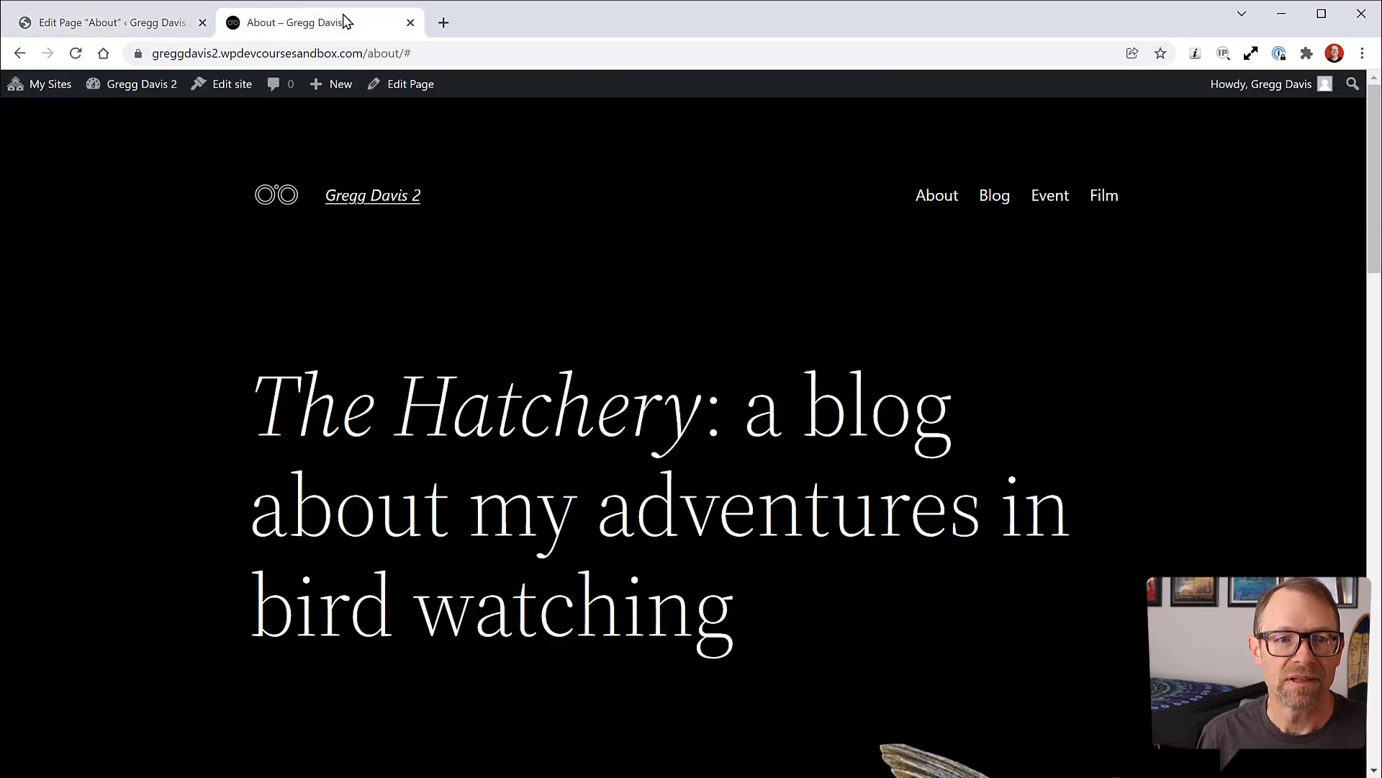
{"action": "left_click", "coordinate": [75, 53]}
{"action": "scroll", "coordinate": [163, 193], "scroll_direction": "down", "scroll_amount": 15}
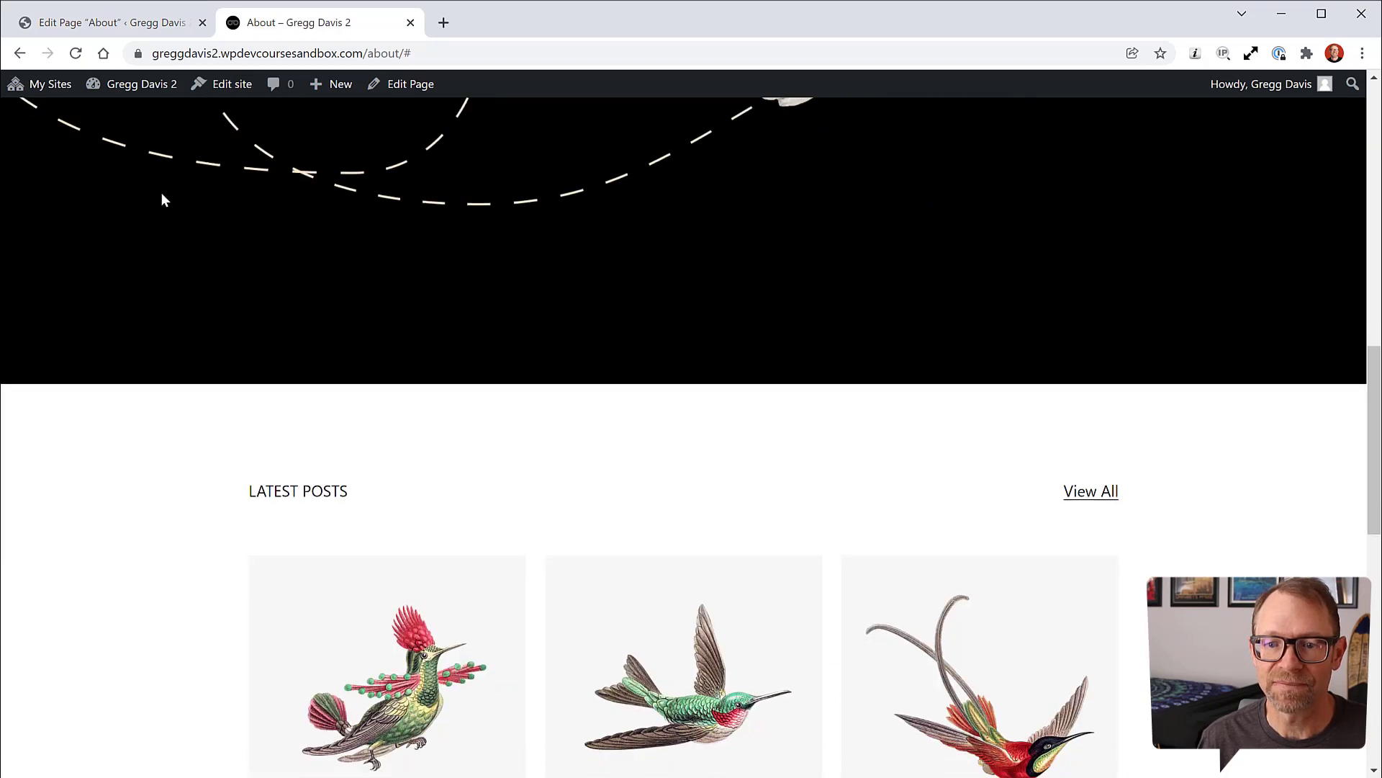
{"action": "left_click", "coordinate": [1080, 265]}
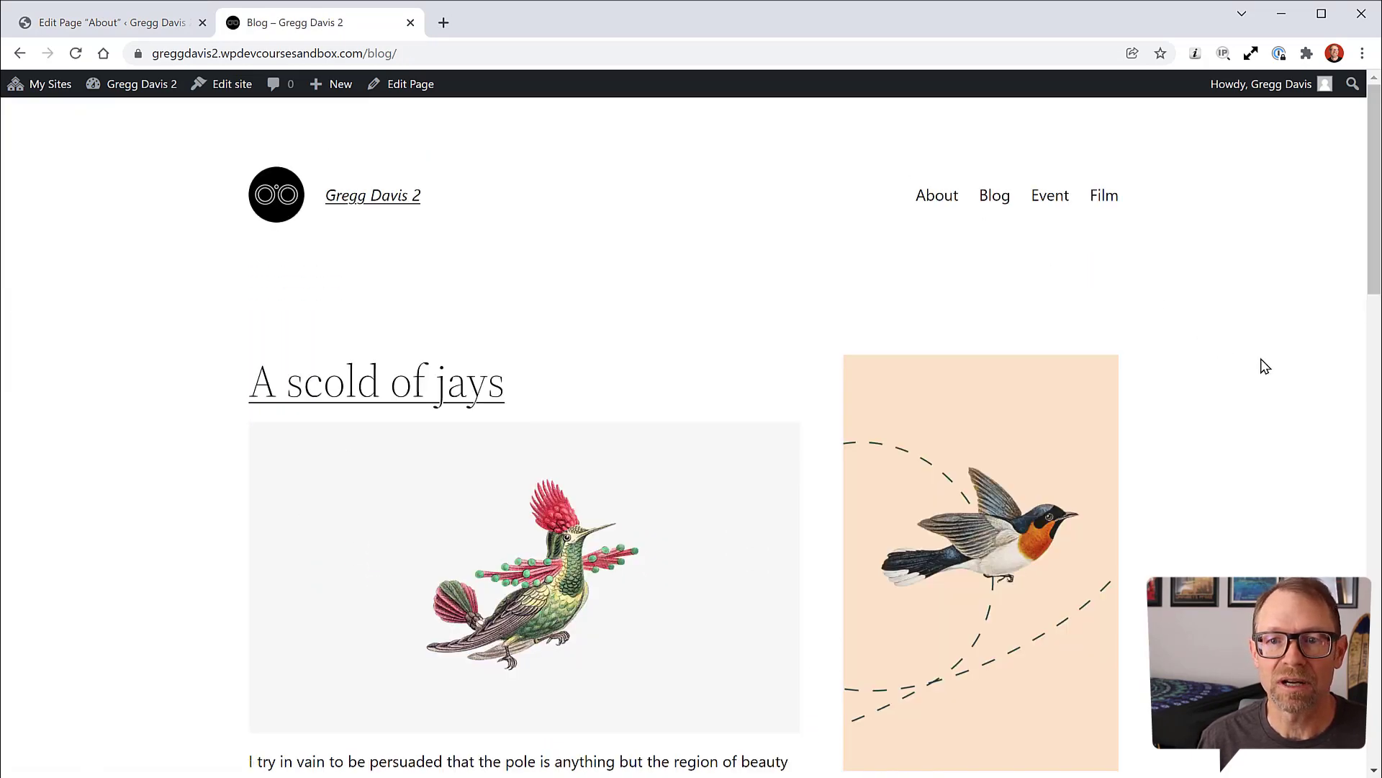
Step: Scroll through the live Blog page, clearing an accidental text selection along the way
{"action": "scroll", "coordinate": [1250, 425], "scroll_direction": "down", "scroll_amount": 15}
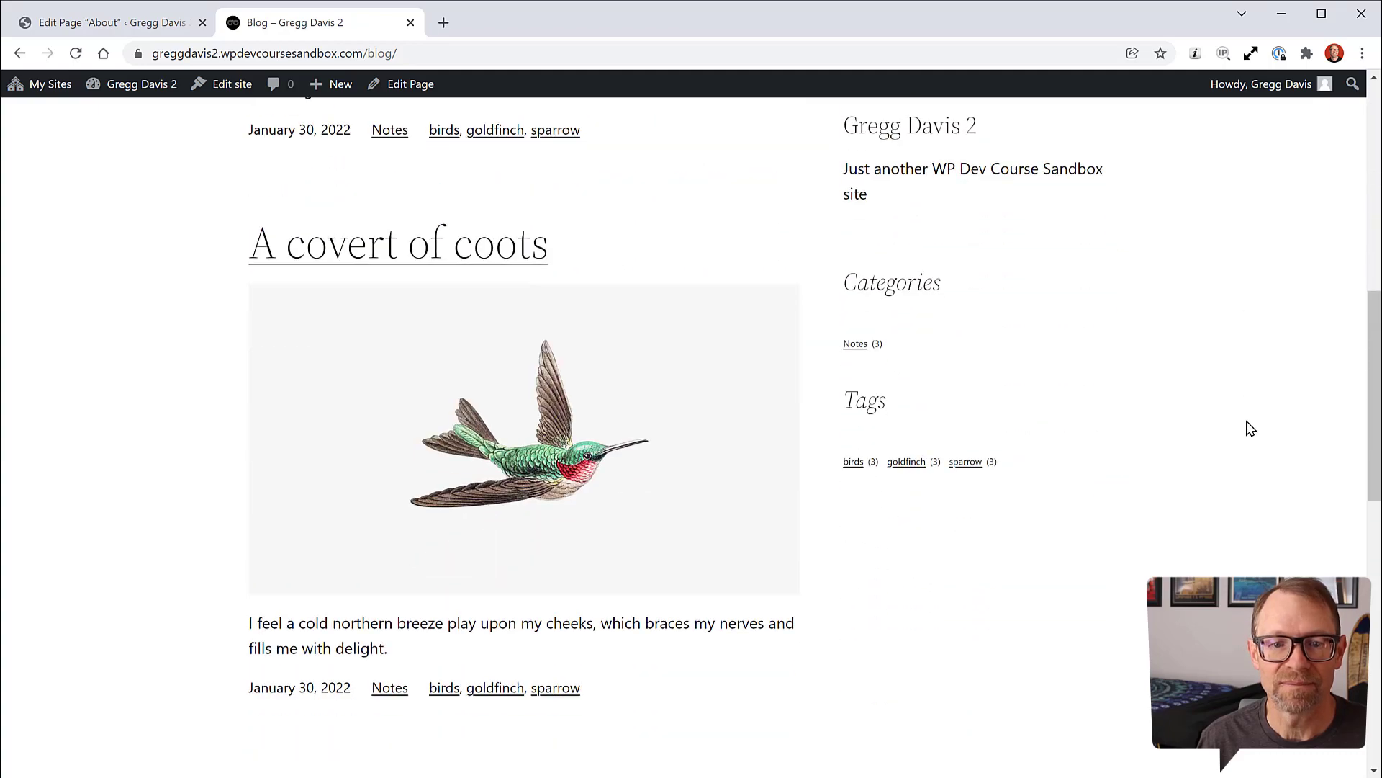
{"action": "scroll", "coordinate": [1250, 428], "scroll_direction": "down", "scroll_amount": 6}
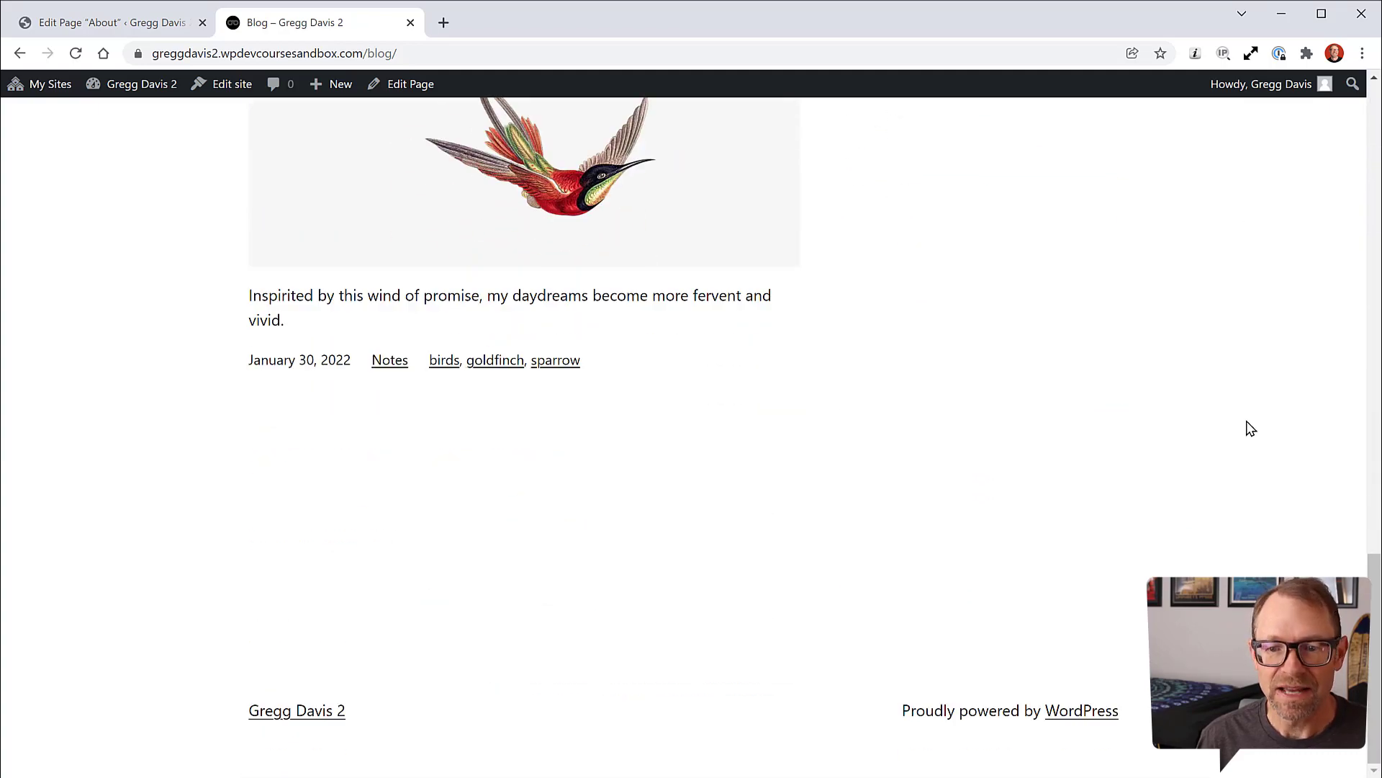
{"action": "scroll", "coordinate": [1250, 428], "scroll_direction": "up", "scroll_amount": 8}
{"action": "scroll", "coordinate": [1250, 429], "scroll_direction": "up", "scroll_amount": 10}
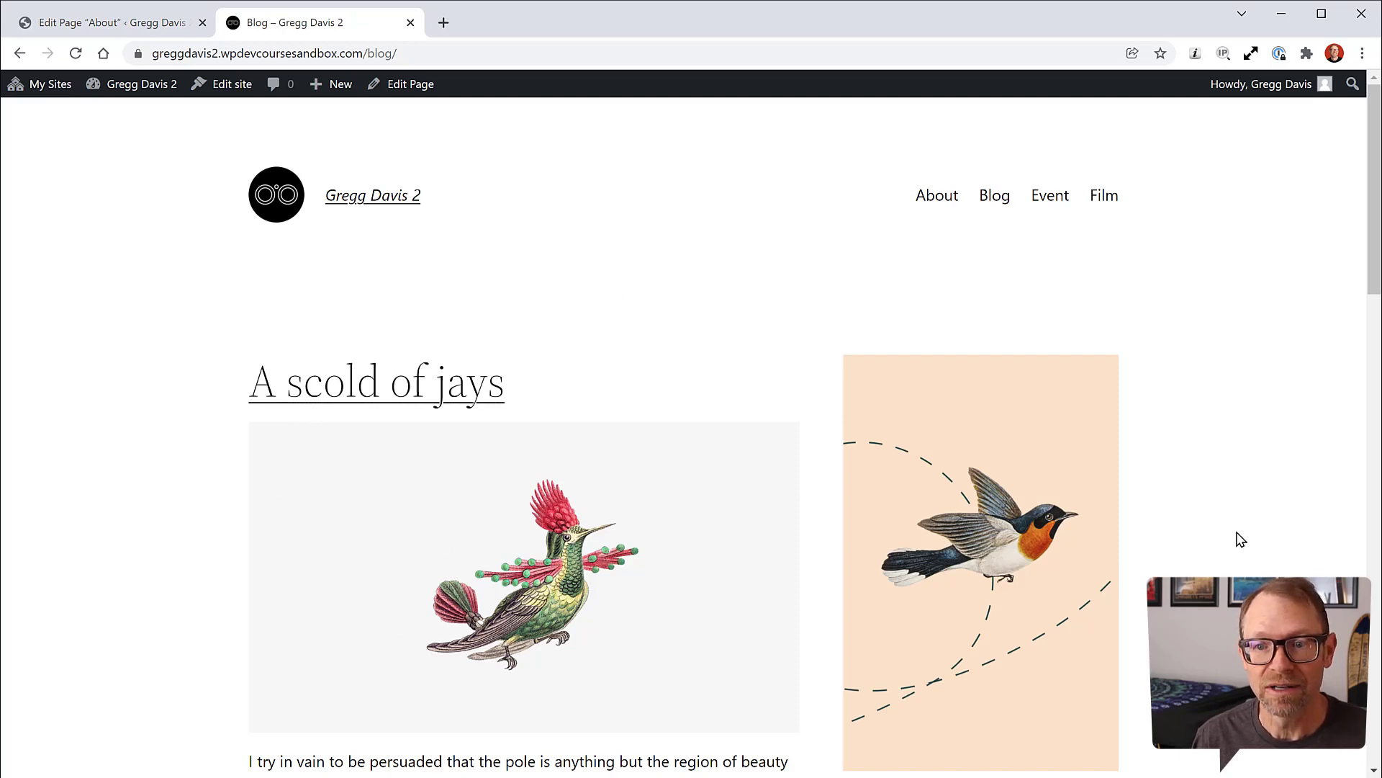
{"action": "scroll", "coordinate": [1217, 525], "scroll_direction": "down", "scroll_amount": 5}
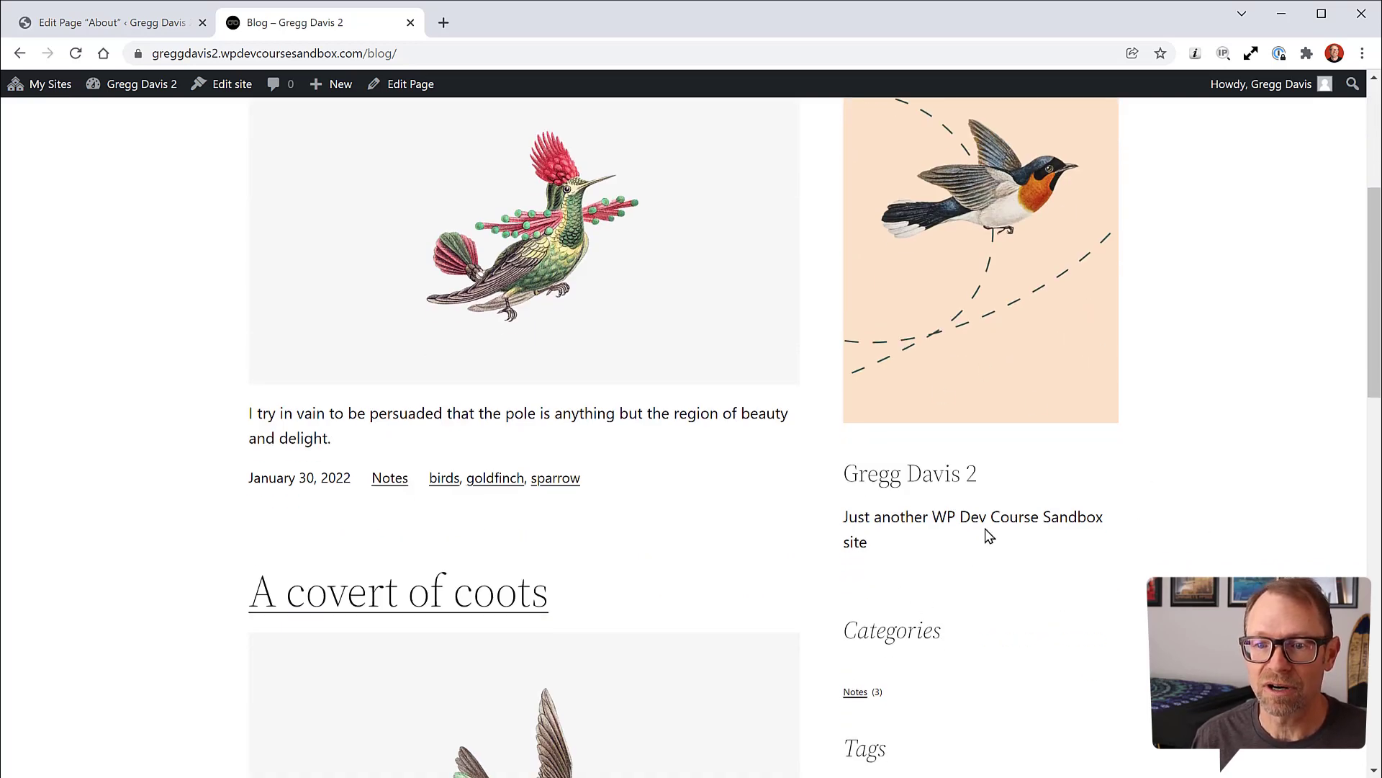
{"action": "scroll", "coordinate": [1163, 435], "scroll_direction": "down", "scroll_amount": 2}
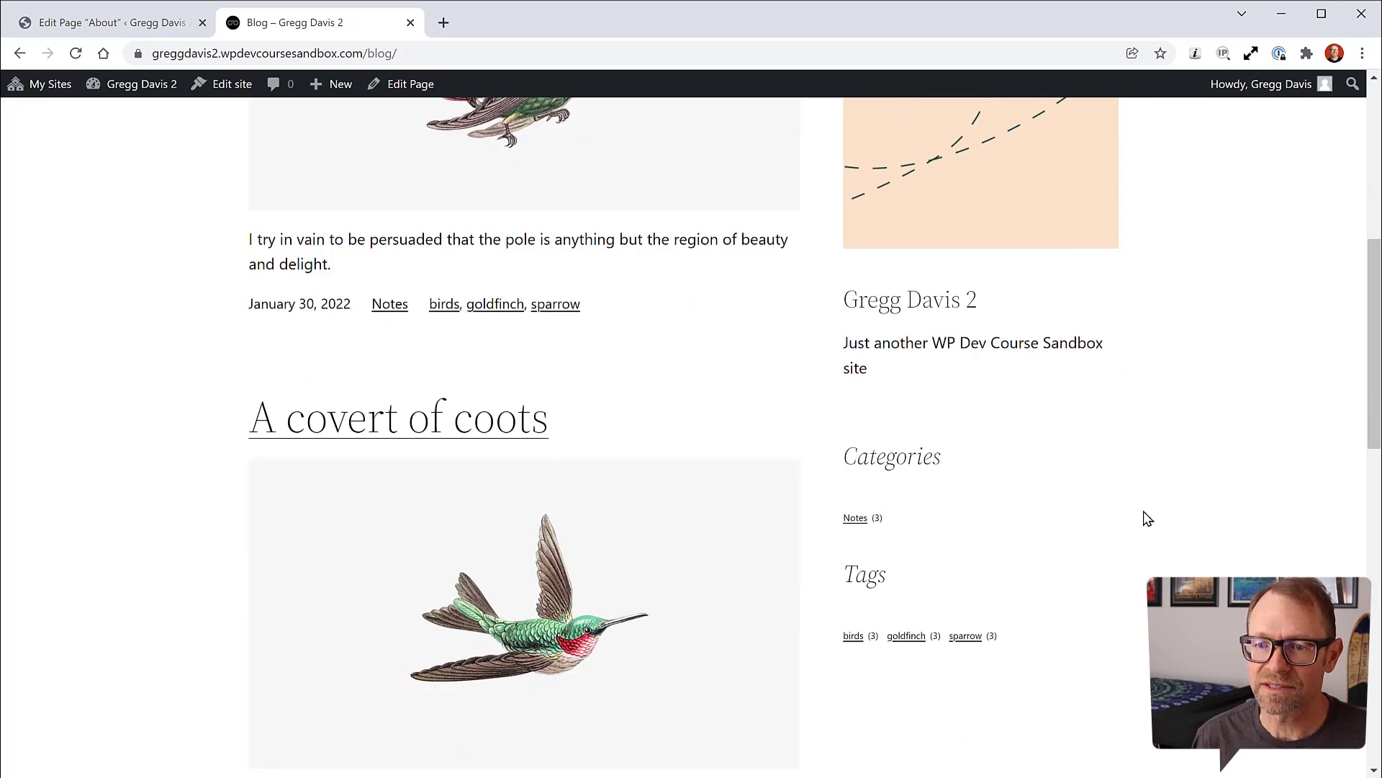
{"action": "scroll", "coordinate": [1189, 406], "scroll_direction": "up", "scroll_amount": 3}
{"action": "scroll", "coordinate": [1189, 400], "scroll_direction": "up", "scroll_amount": 1}
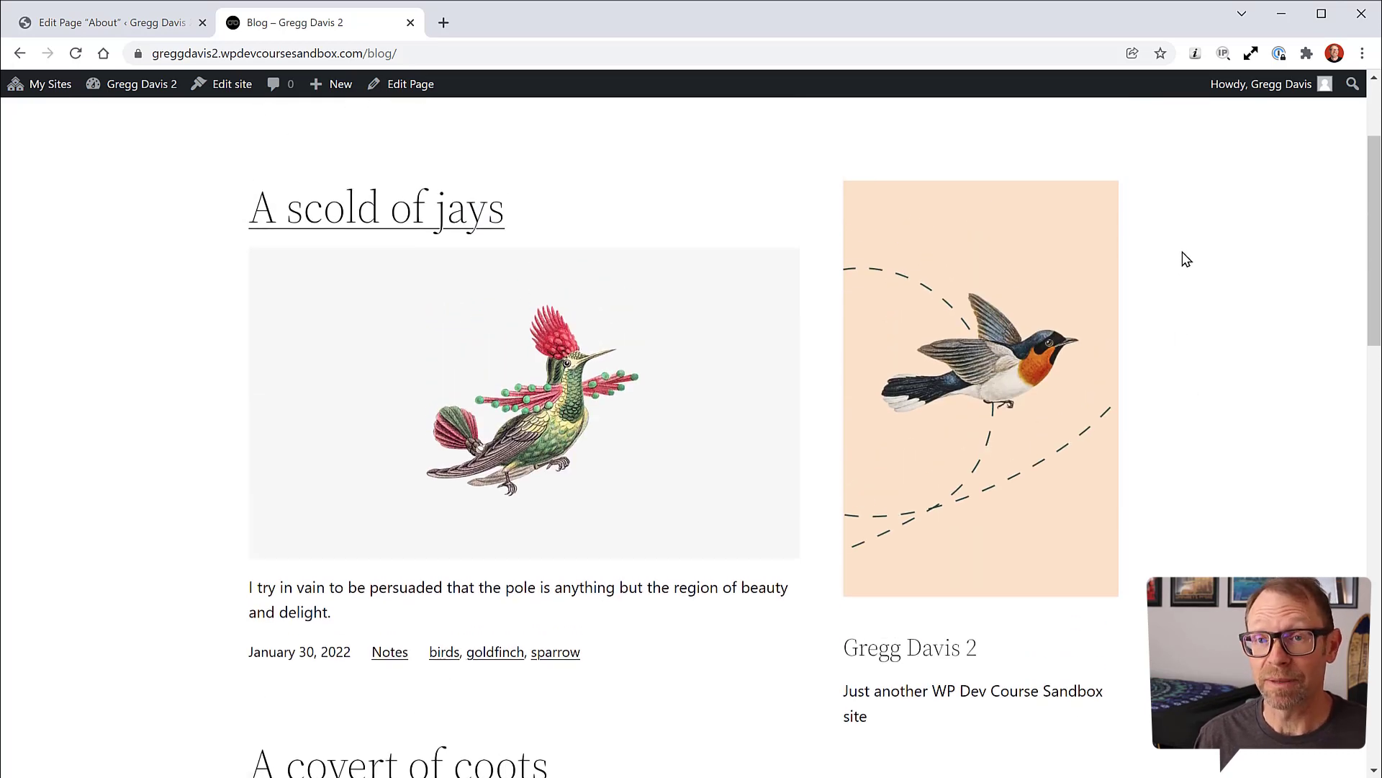
{"action": "scroll", "coordinate": [1175, 324], "scroll_direction": "down", "scroll_amount": 3}
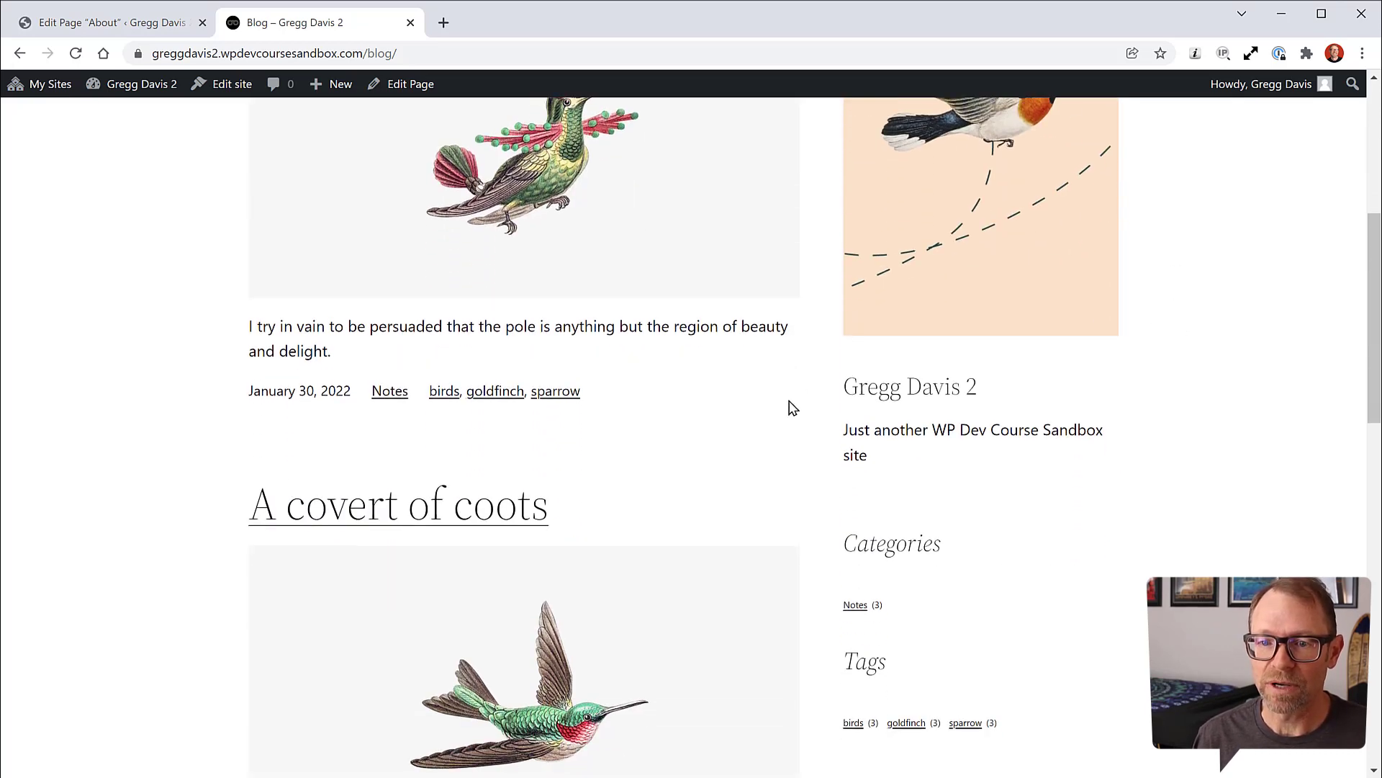
{"action": "left_click_drag", "start_coordinate": [847, 387], "coordinate": [936, 389]}
{"action": "left_click", "coordinate": [1080, 382]}
{"action": "scroll", "coordinate": [1152, 442], "scroll_direction": "down", "scroll_amount": 2}
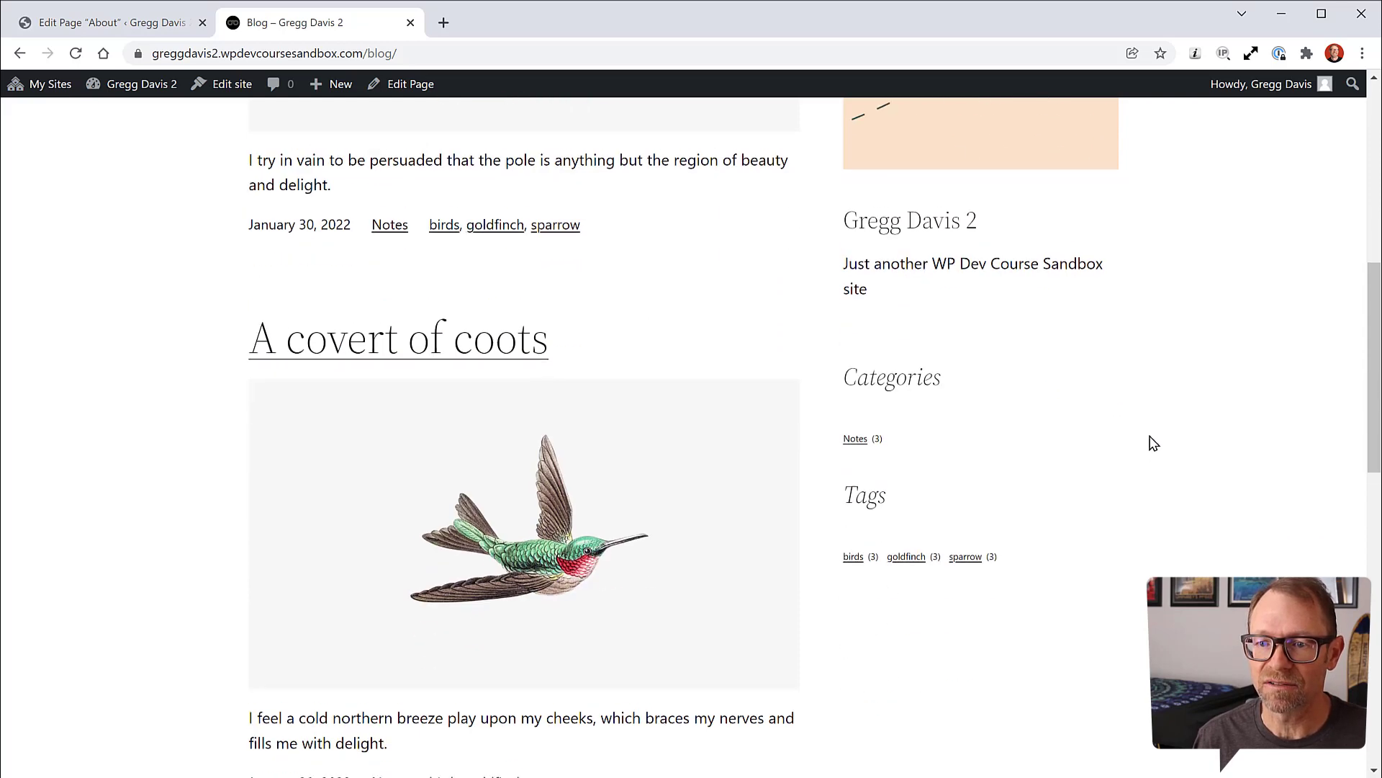
{"action": "scroll", "coordinate": [1123, 456], "scroll_direction": "up", "scroll_amount": 2}
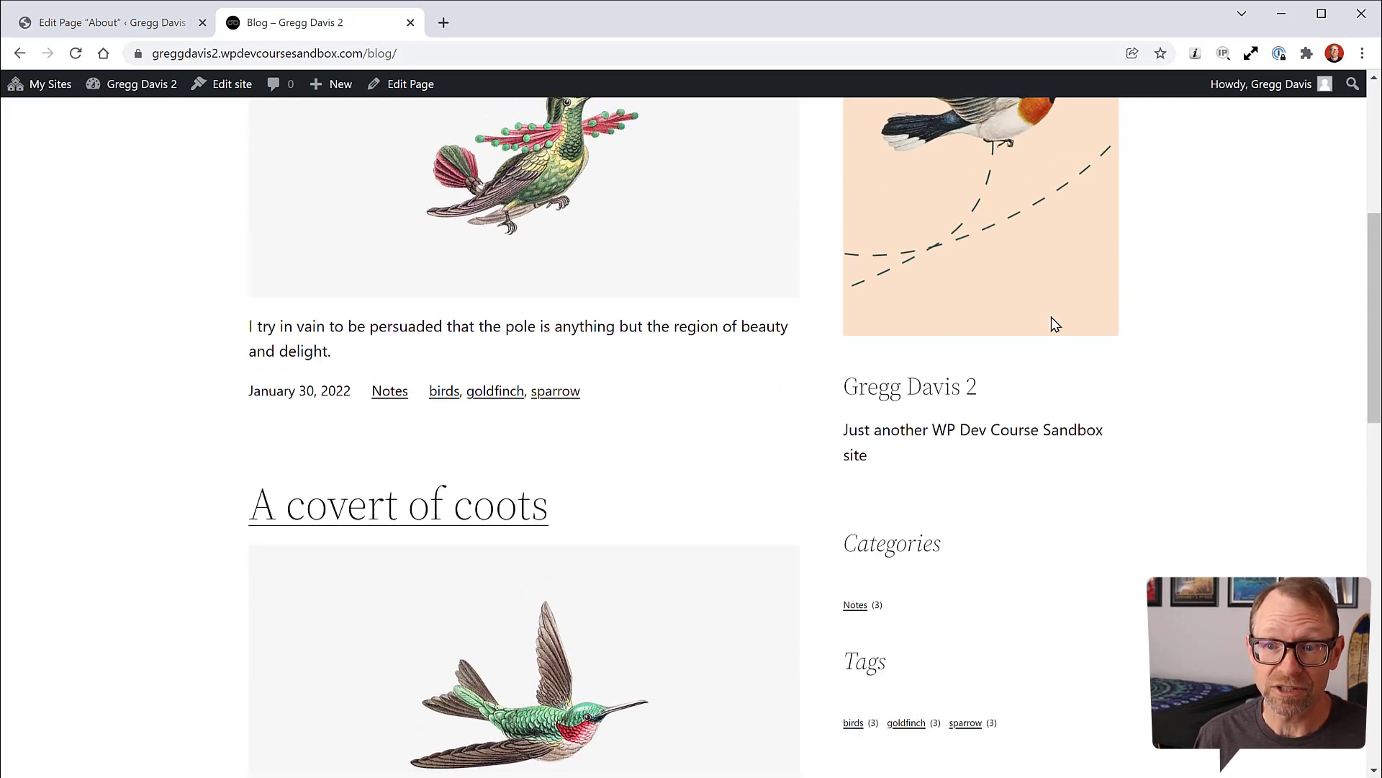
{"action": "scroll", "coordinate": [1216, 538], "scroll_direction": "up", "scroll_amount": 5}
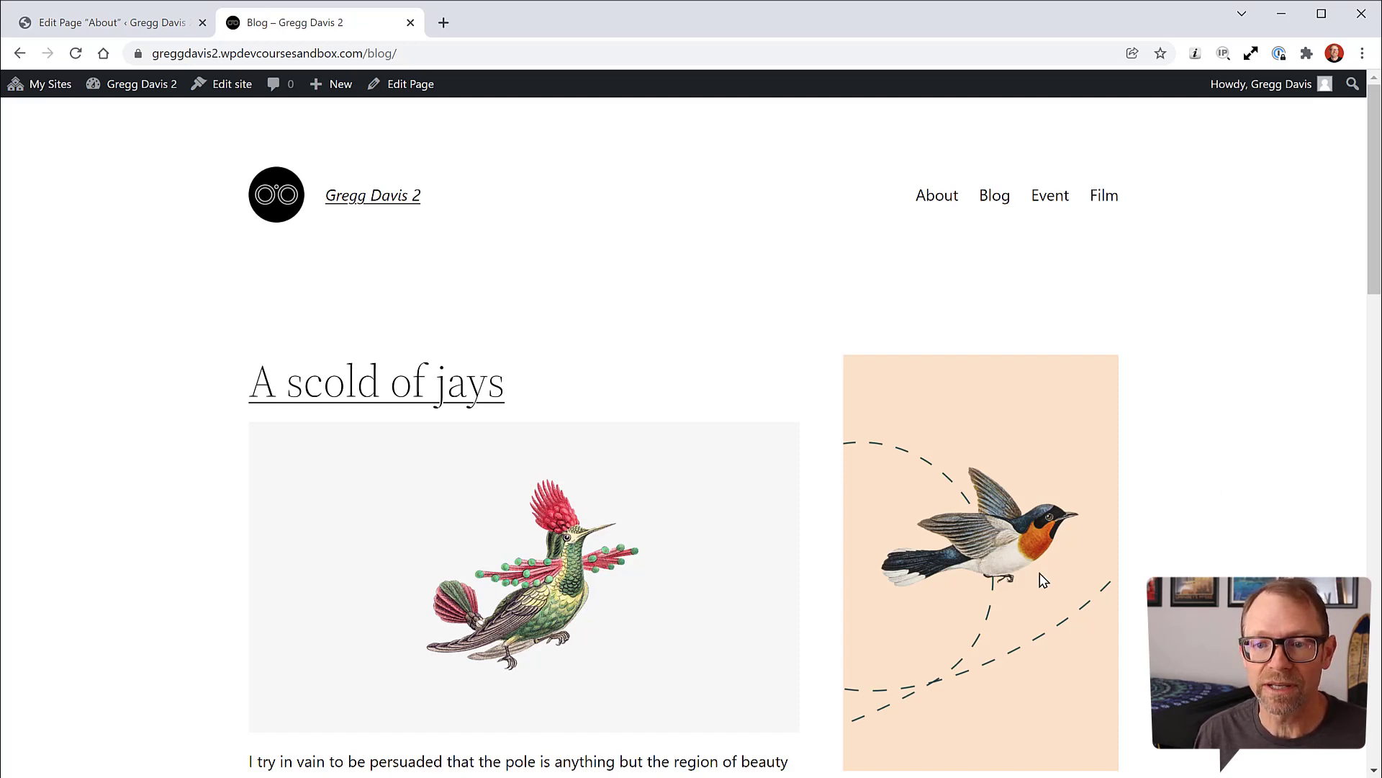
Step: Browse the live Film and home pages, open Blog, then return to the About page editor
{"action": "scroll", "coordinate": [1250, 450], "scroll_direction": "down", "scroll_amount": 3}
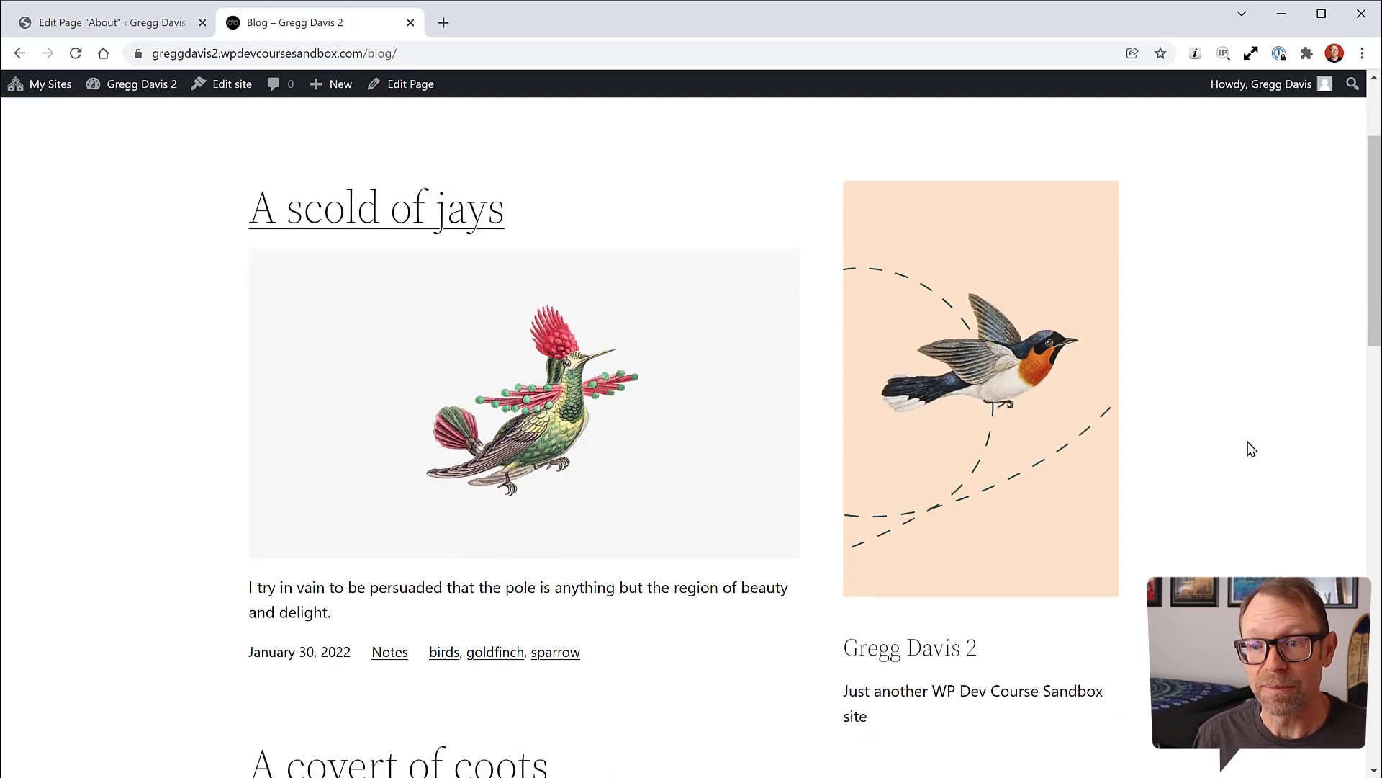
{"action": "scroll", "coordinate": [1243, 432], "scroll_direction": "down", "scroll_amount": 1}
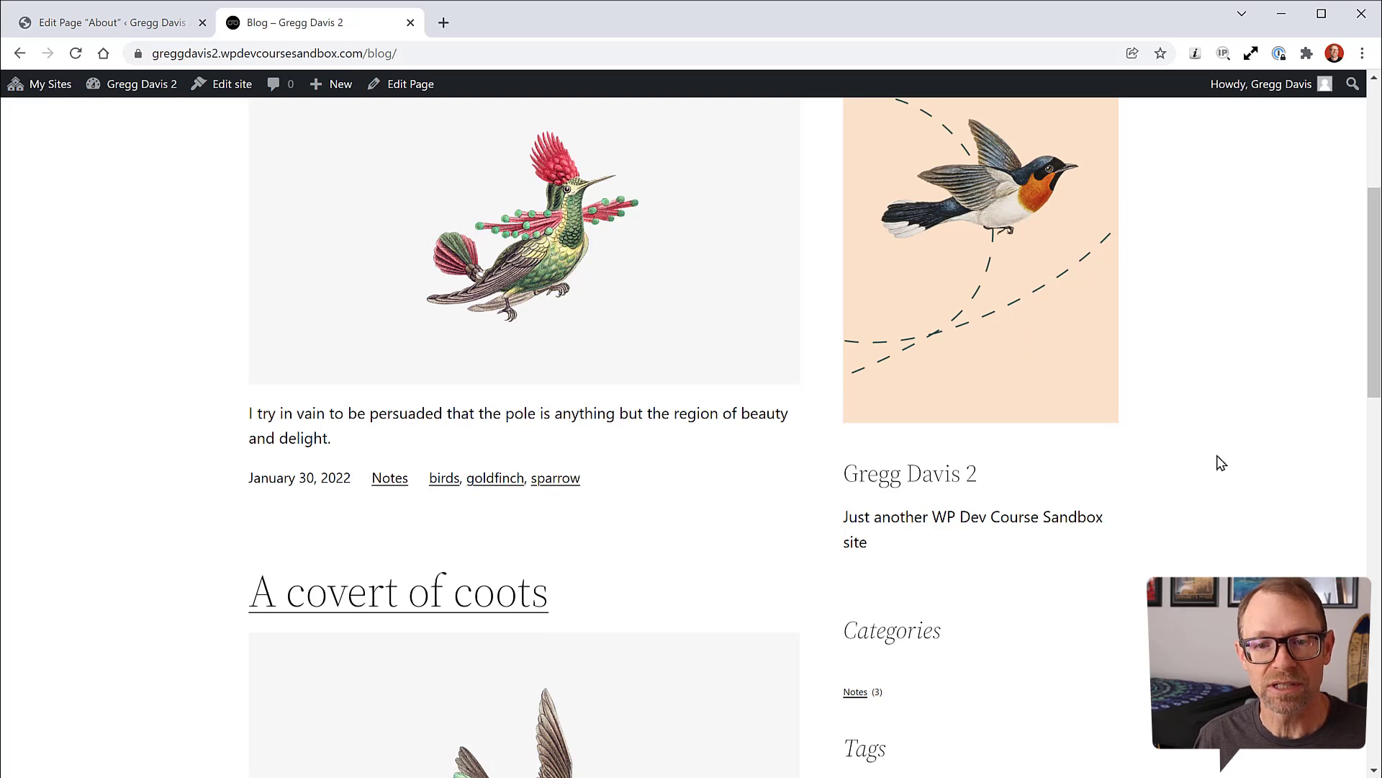
{"action": "scroll", "coordinate": [1209, 442], "scroll_direction": "down", "scroll_amount": 2}
{"action": "scroll", "coordinate": [1198, 423], "scroll_direction": "up", "scroll_amount": 6}
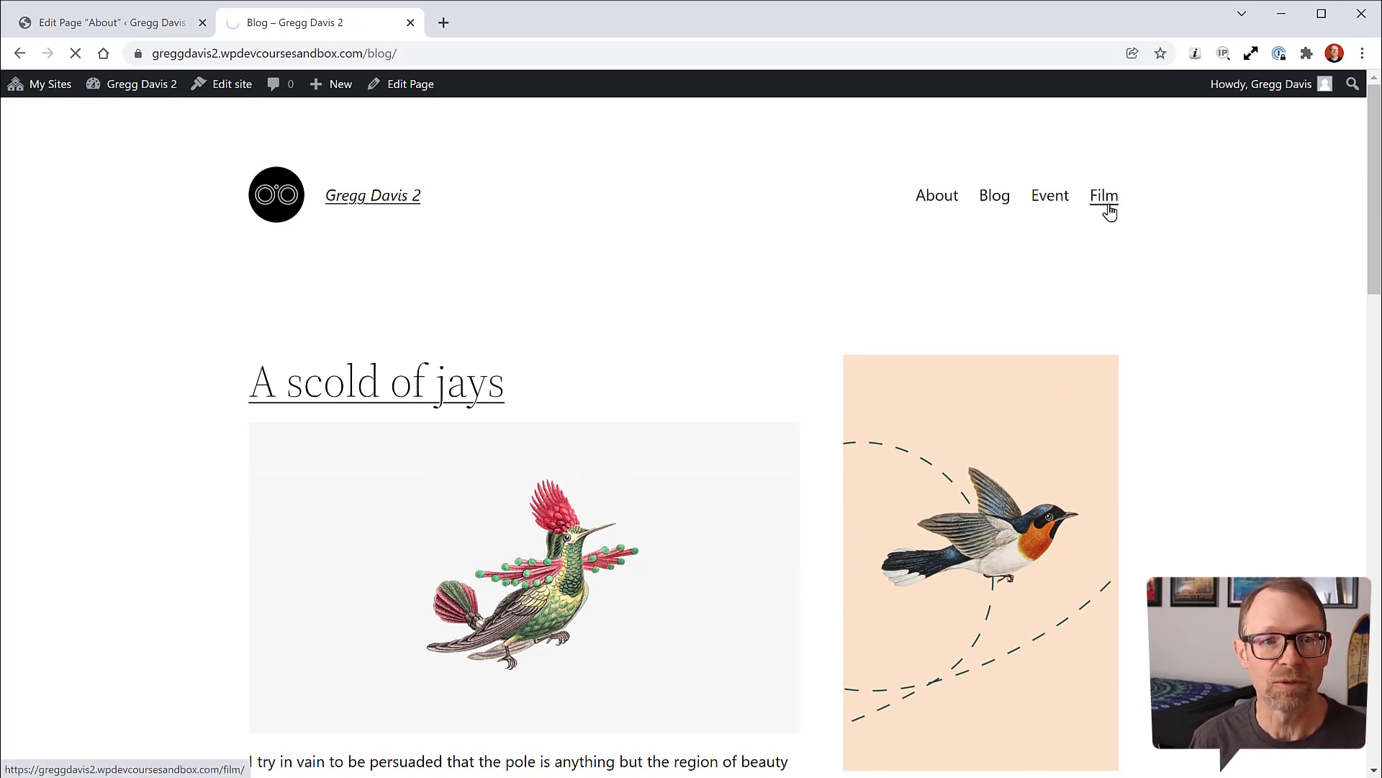
{"action": "scroll", "coordinate": [1204, 370], "scroll_direction": "down", "scroll_amount": 9}
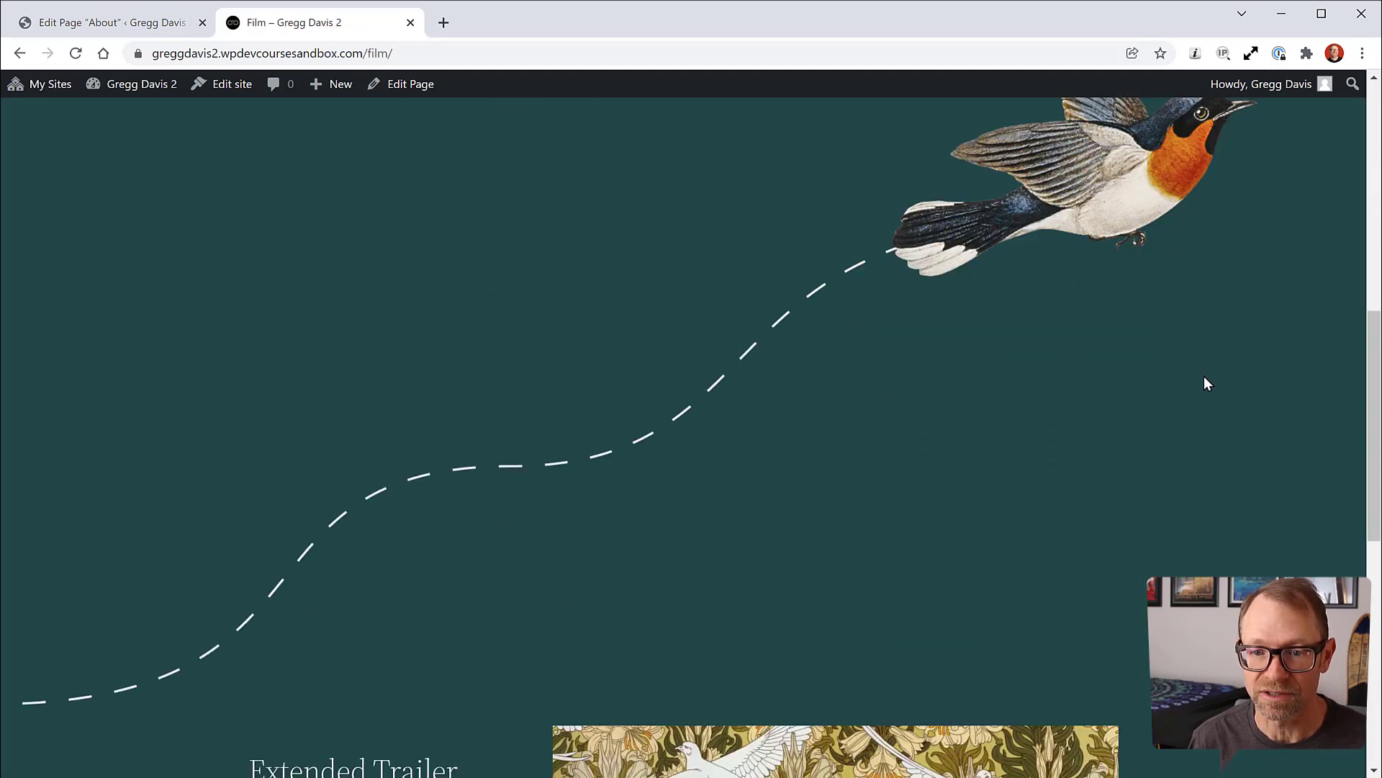
{"action": "scroll", "coordinate": [1204, 377], "scroll_direction": "up", "scroll_amount": 10}
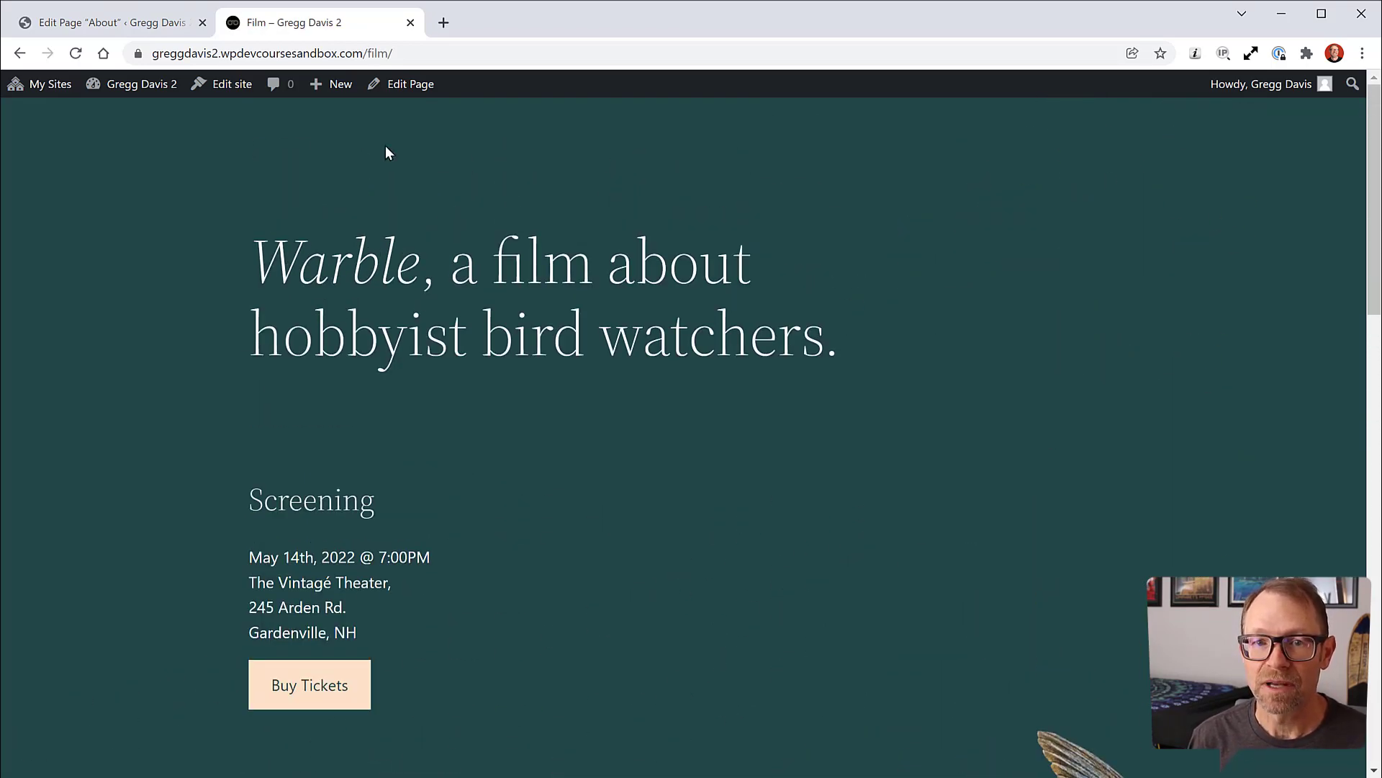
{"action": "scroll", "coordinate": [195, 382], "scroll_direction": "down", "scroll_amount": 15}
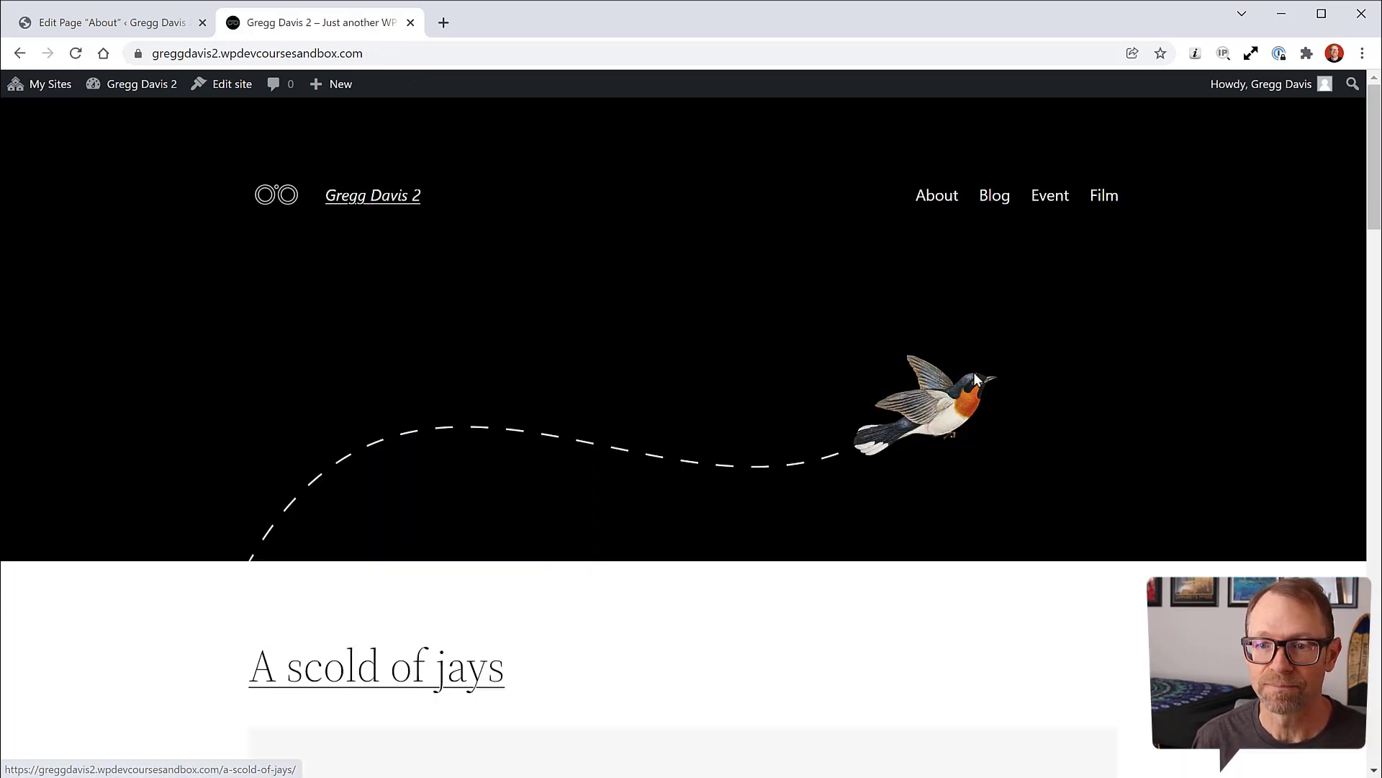
{"action": "left_click", "coordinate": [995, 198]}
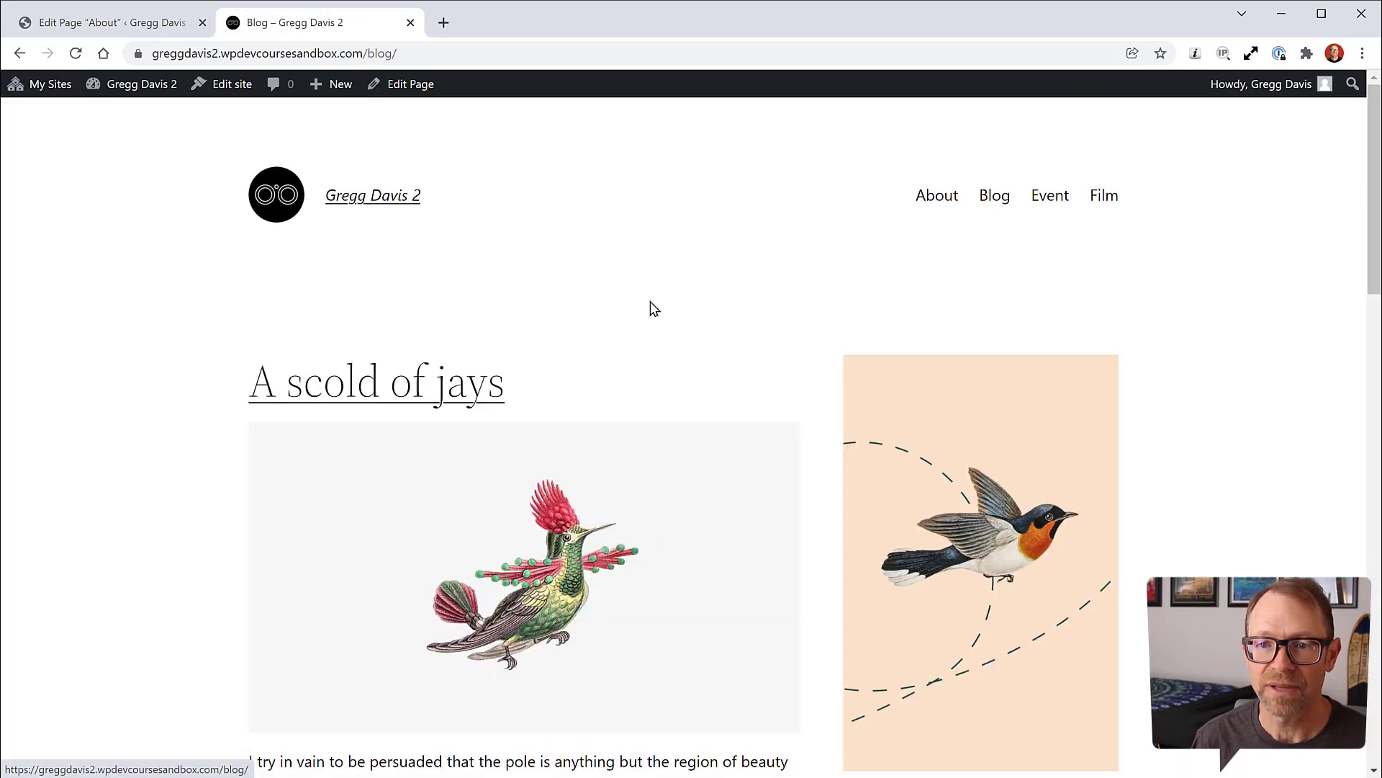
{"action": "left_click", "coordinate": [148, 23]}
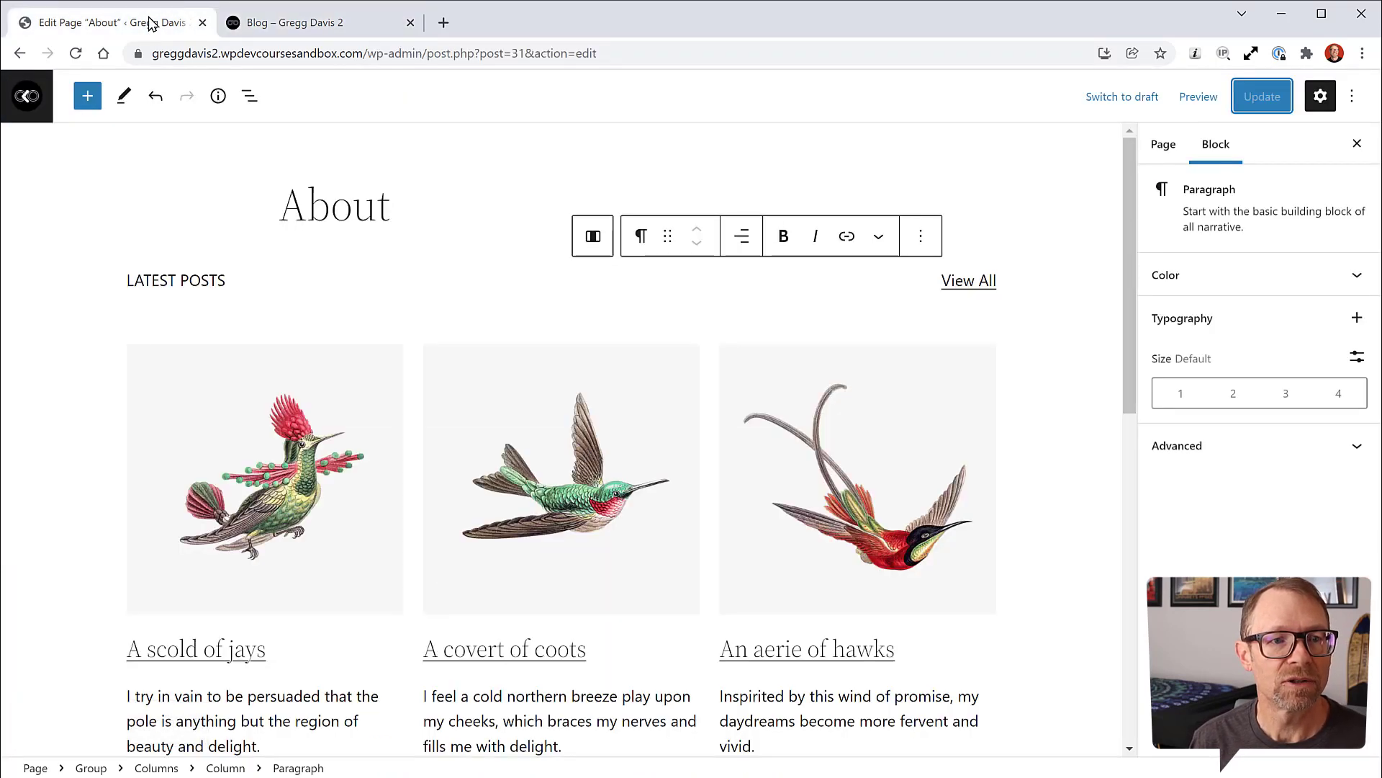
Step: Go from the page editor through Appearance > Editor and Templates to open the Blog template
{"action": "left_click", "coordinate": [30, 105]}
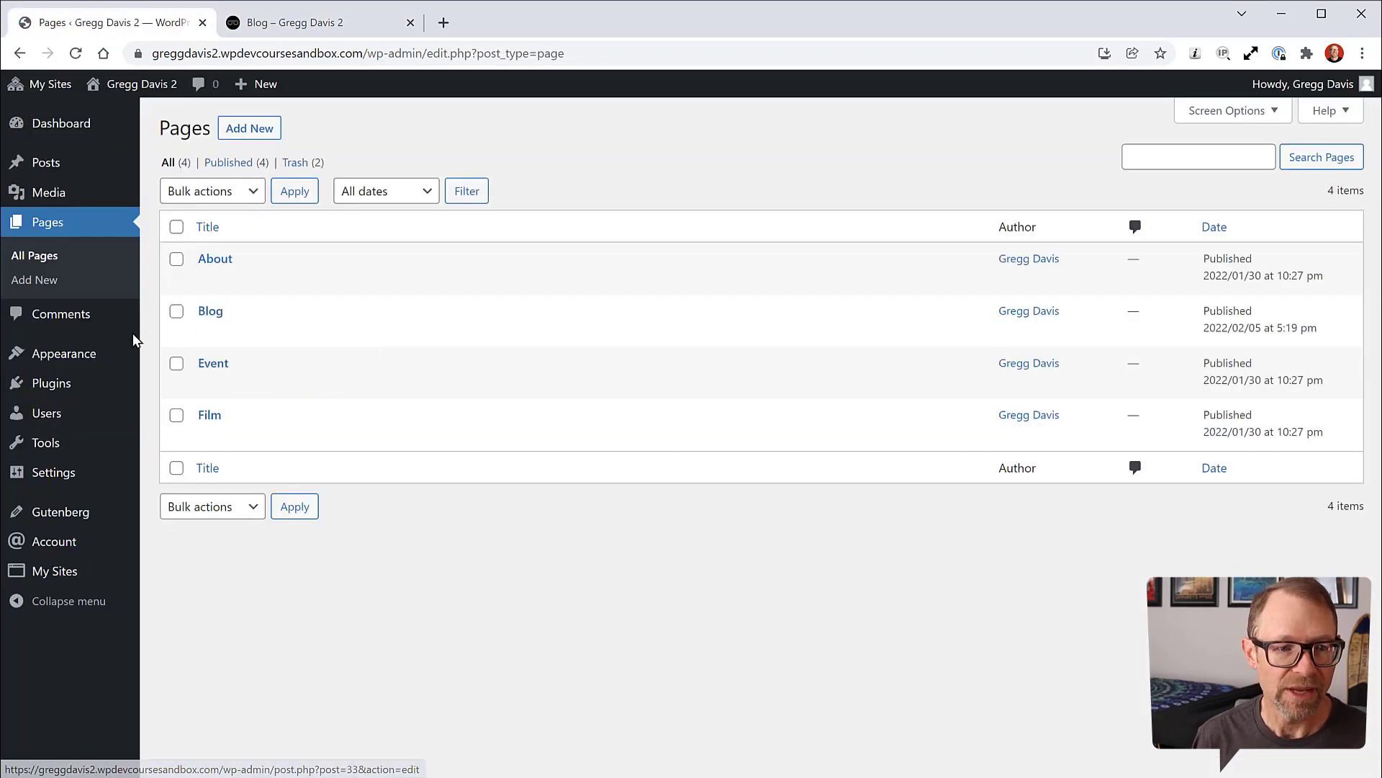
{"action": "left_click", "coordinate": [162, 383]}
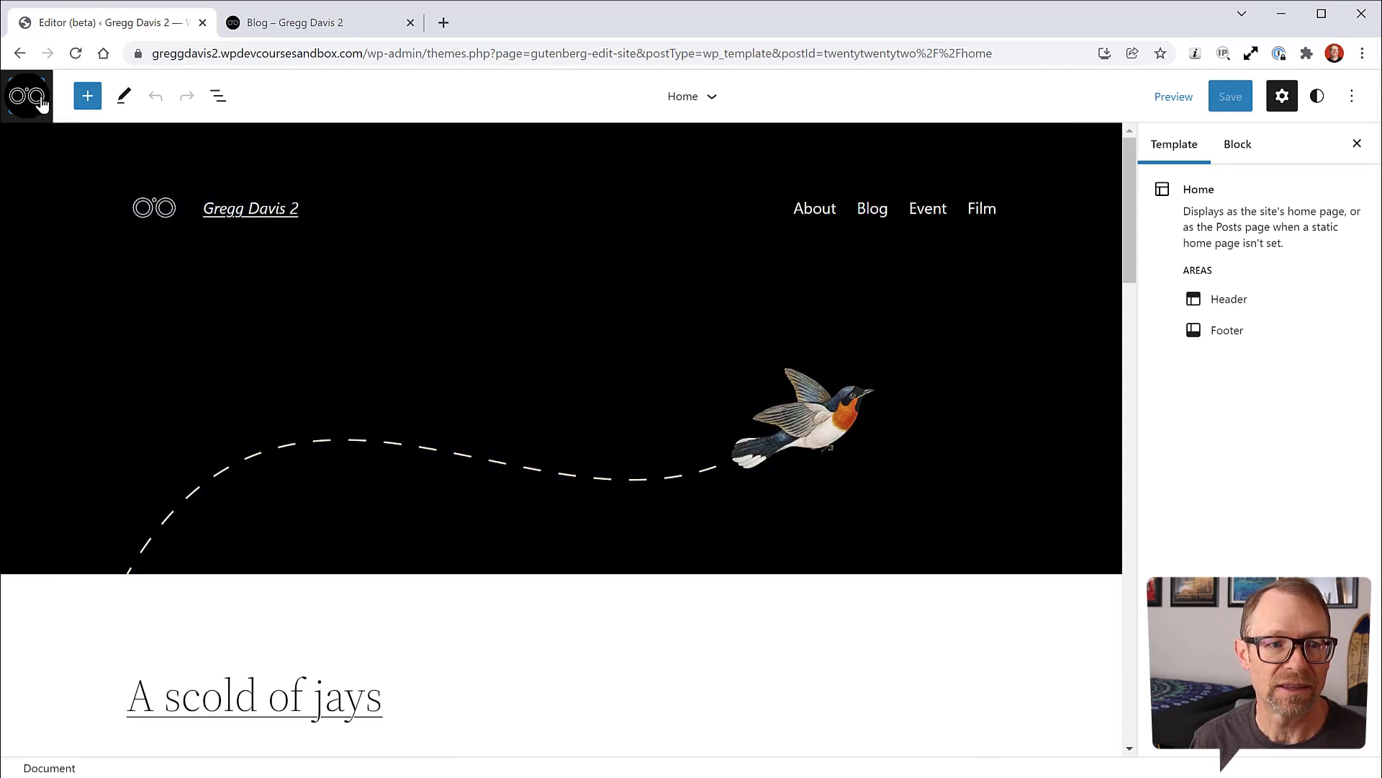
{"action": "left_click", "coordinate": [27, 96]}
{"action": "left_click", "coordinate": [70, 301]}
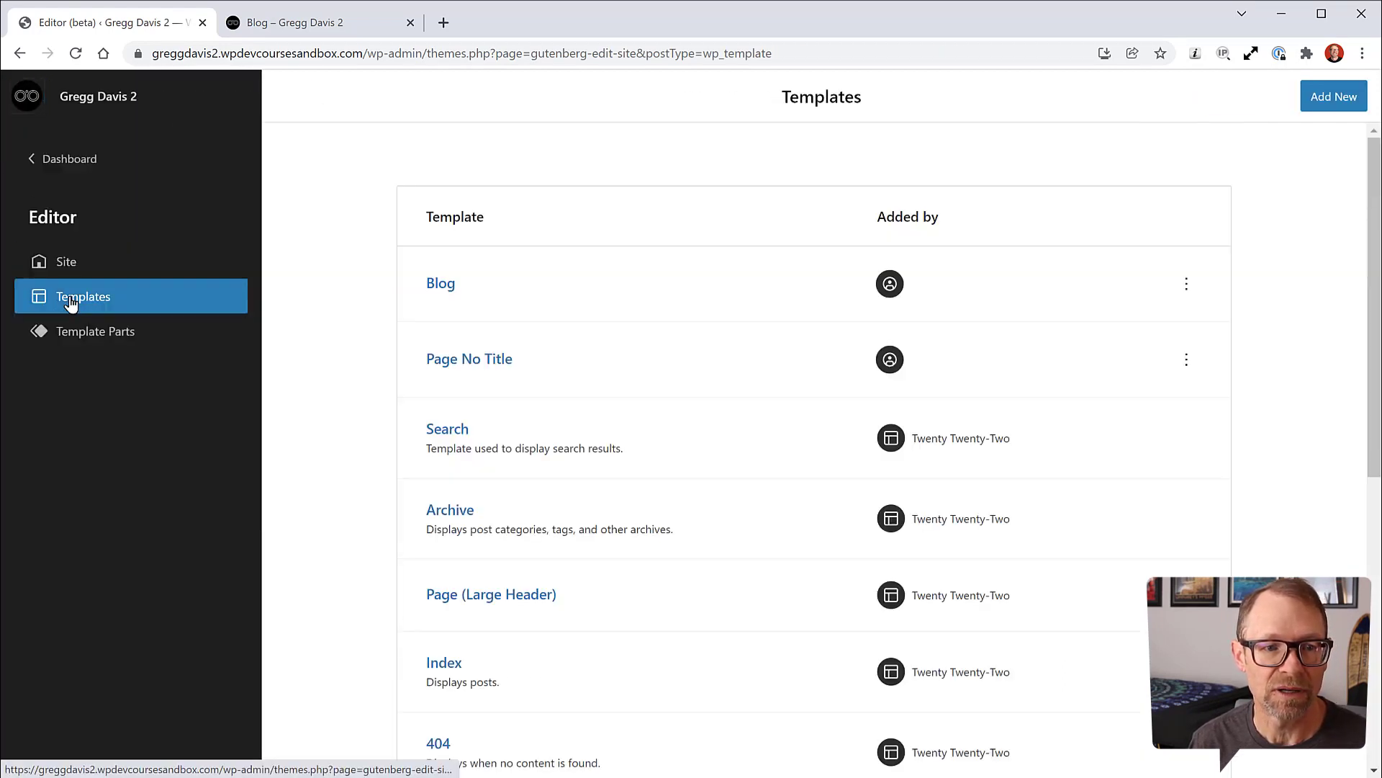
{"action": "left_click", "coordinate": [441, 285]}
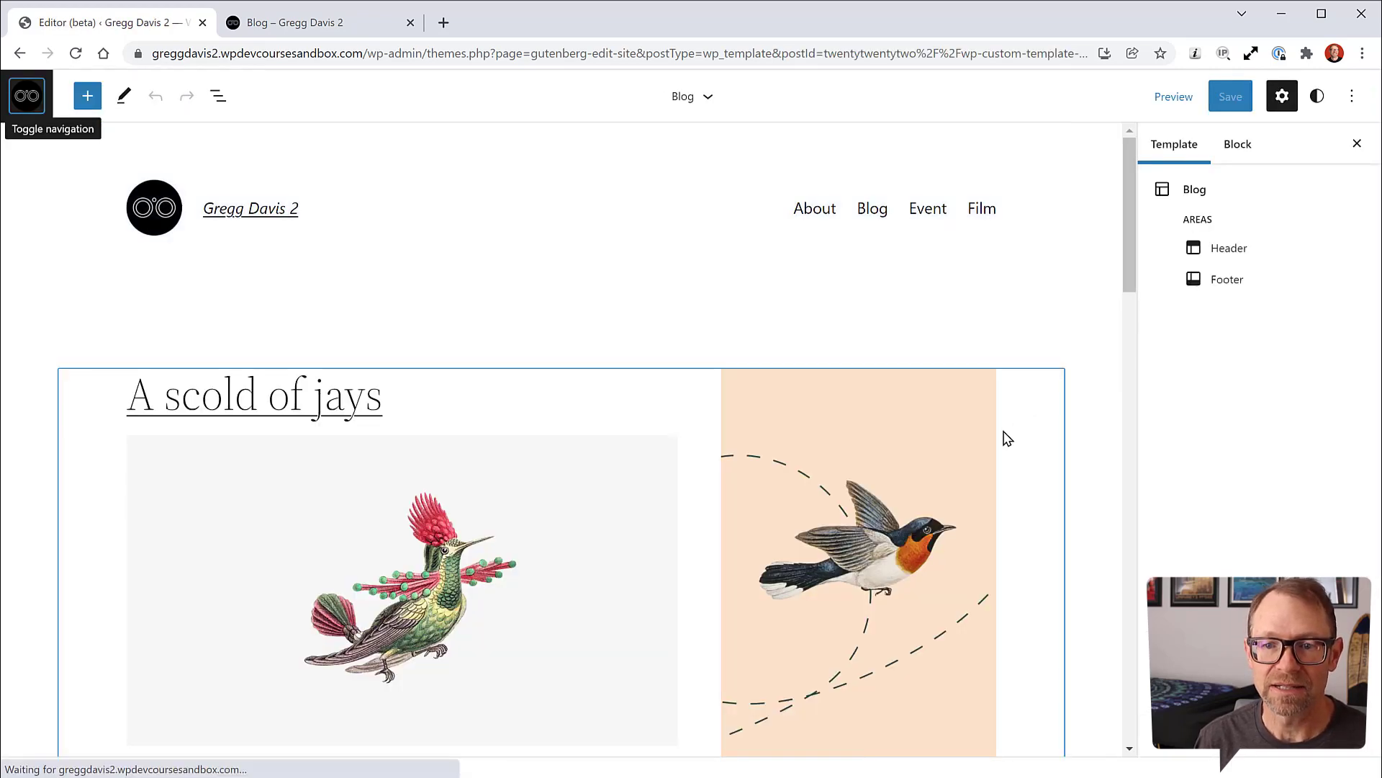
Step: In List View, select the Blog template's 33.33% sidebar Column and bring up its Options menu
{"action": "left_click", "coordinate": [218, 95]}
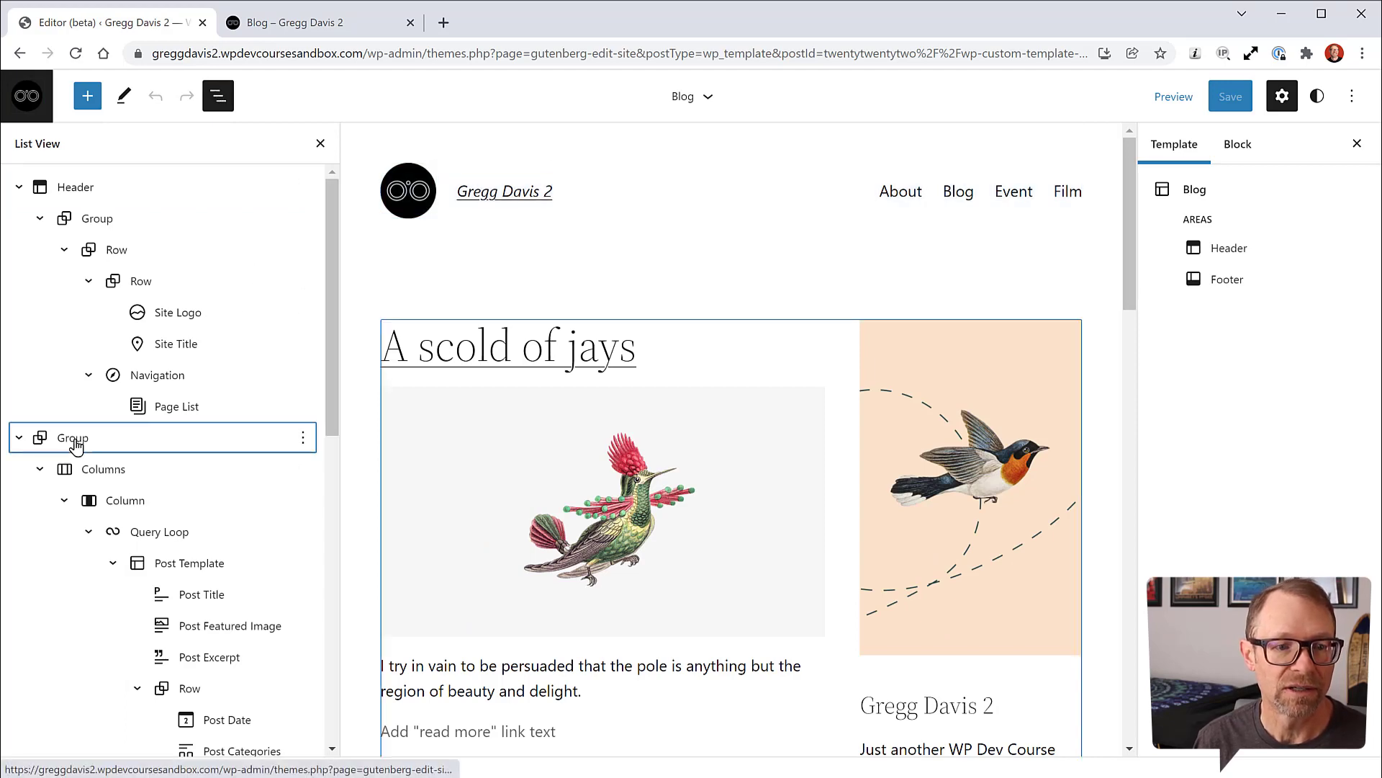
{"action": "left_click", "coordinate": [92, 438]}
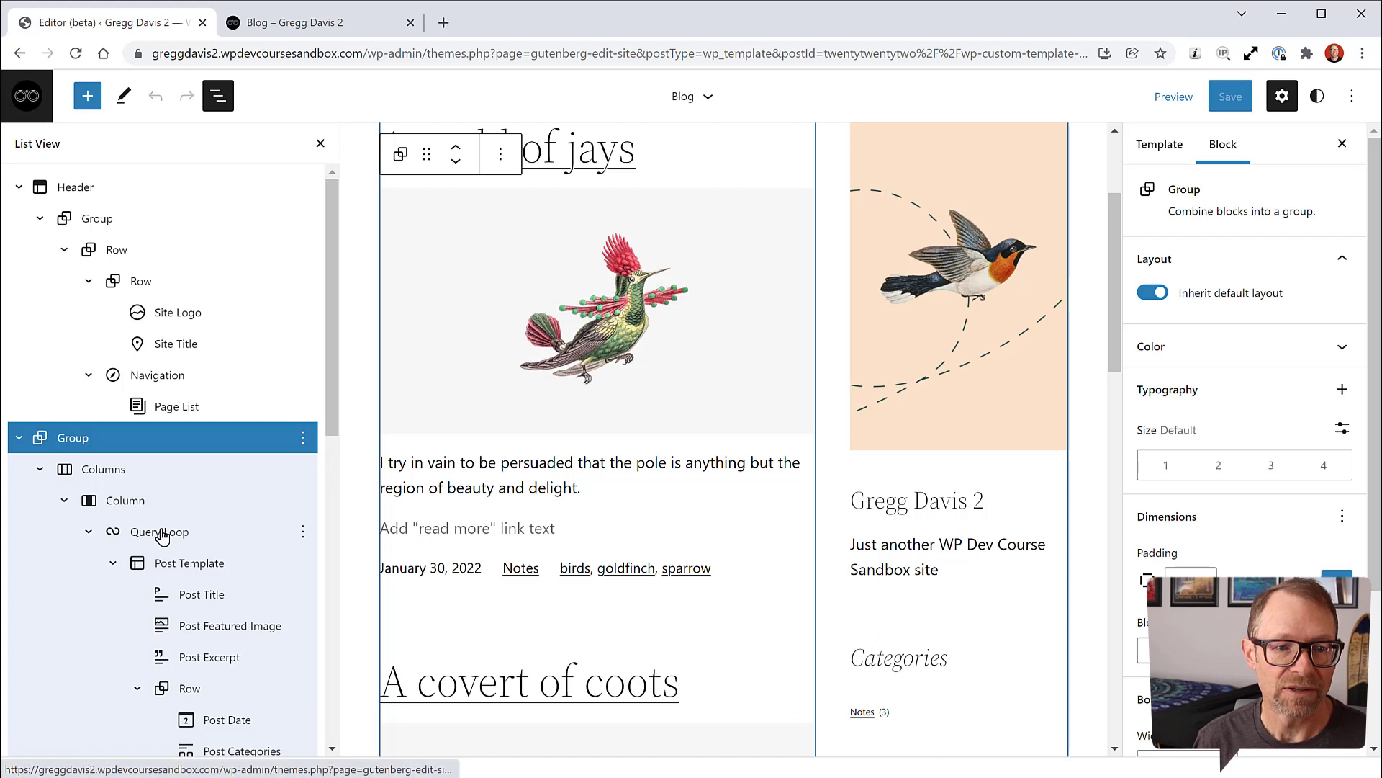
{"action": "scroll", "coordinate": [133, 502], "scroll_direction": "down", "scroll_amount": 1}
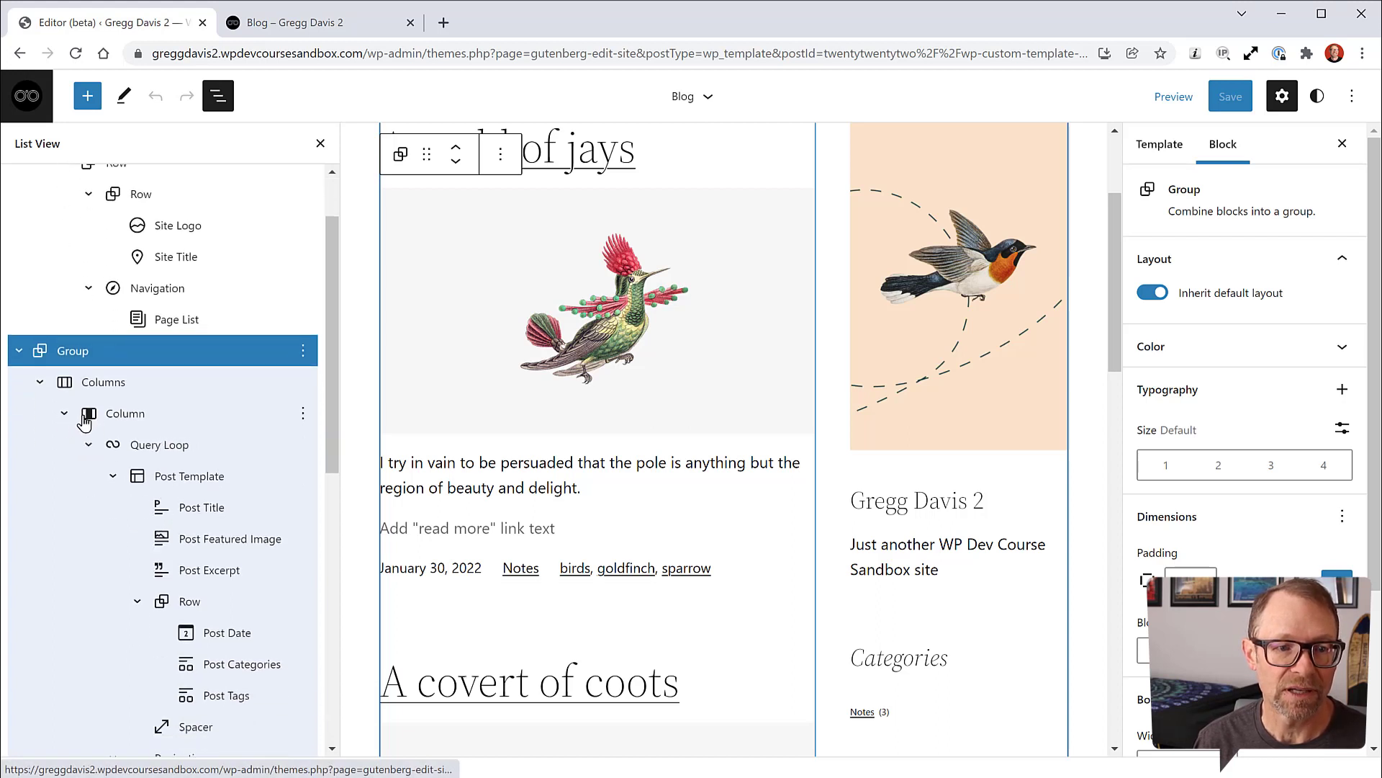
{"action": "left_click", "coordinate": [107, 418]}
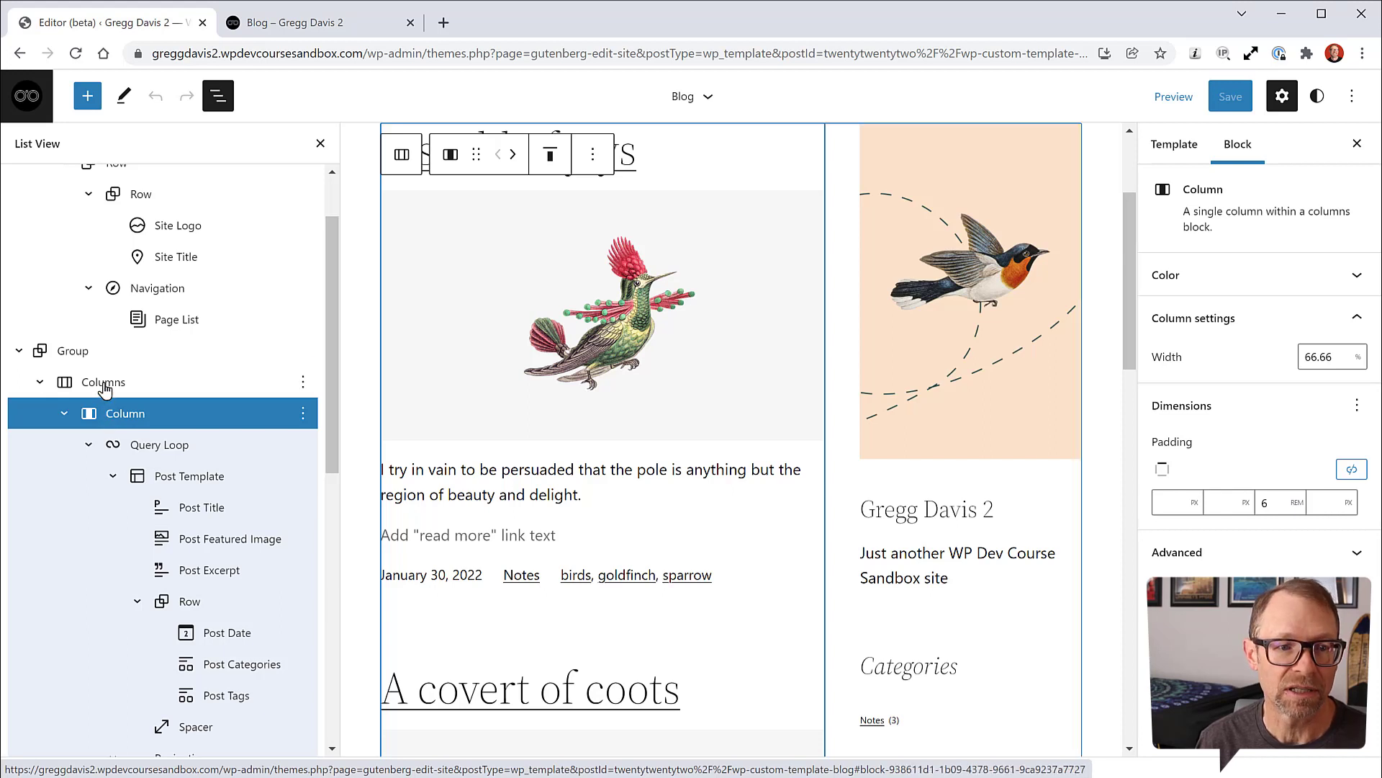
{"action": "left_click", "coordinate": [105, 384]}
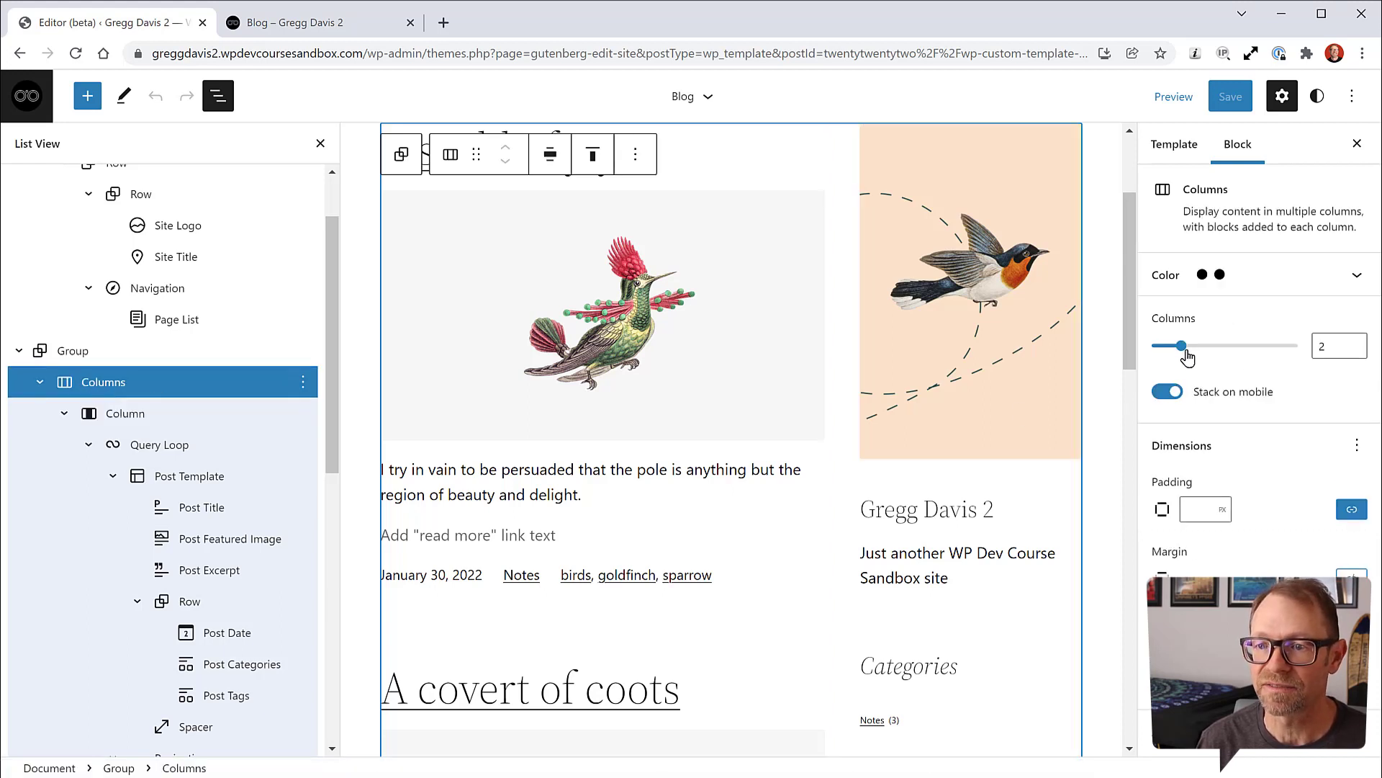
{"action": "scroll", "coordinate": [180, 504], "scroll_direction": "down", "scroll_amount": 6}
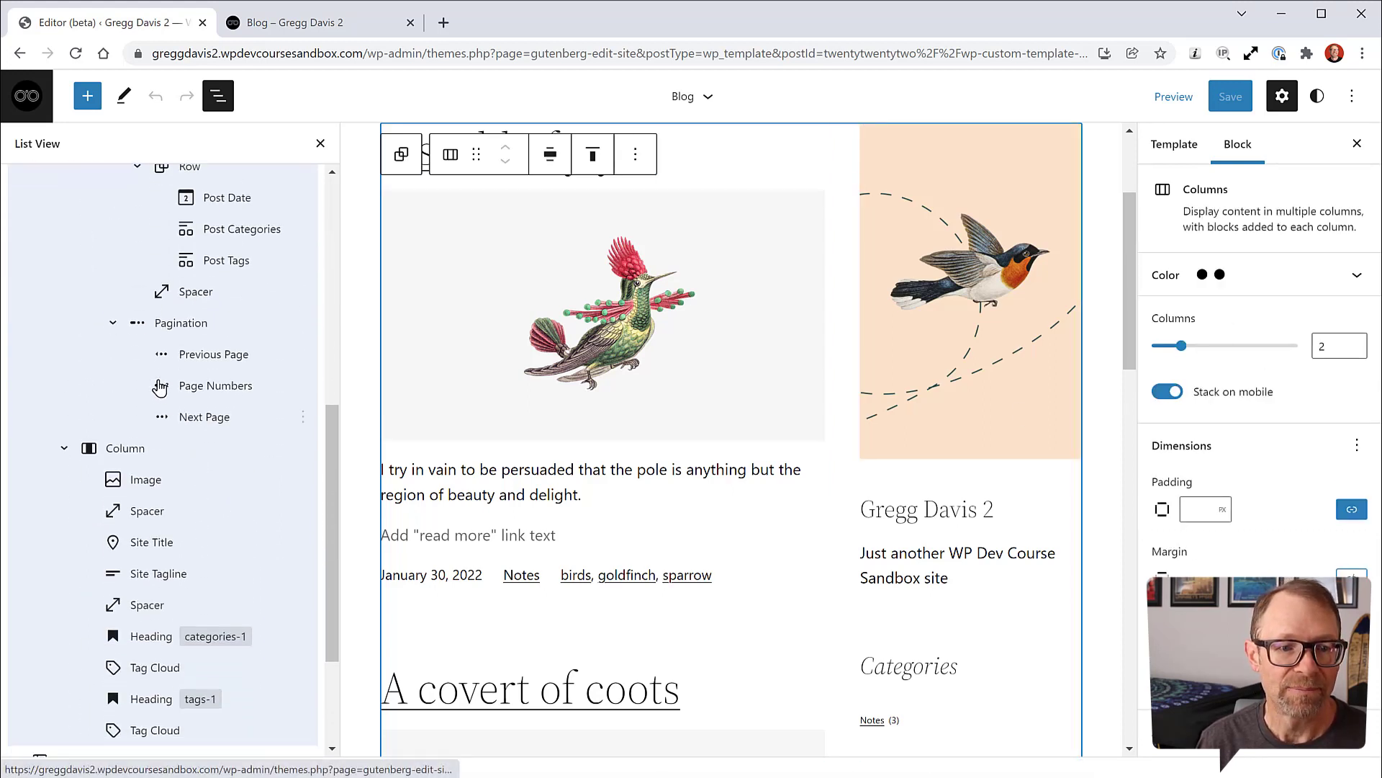
{"action": "left_click", "coordinate": [120, 460]}
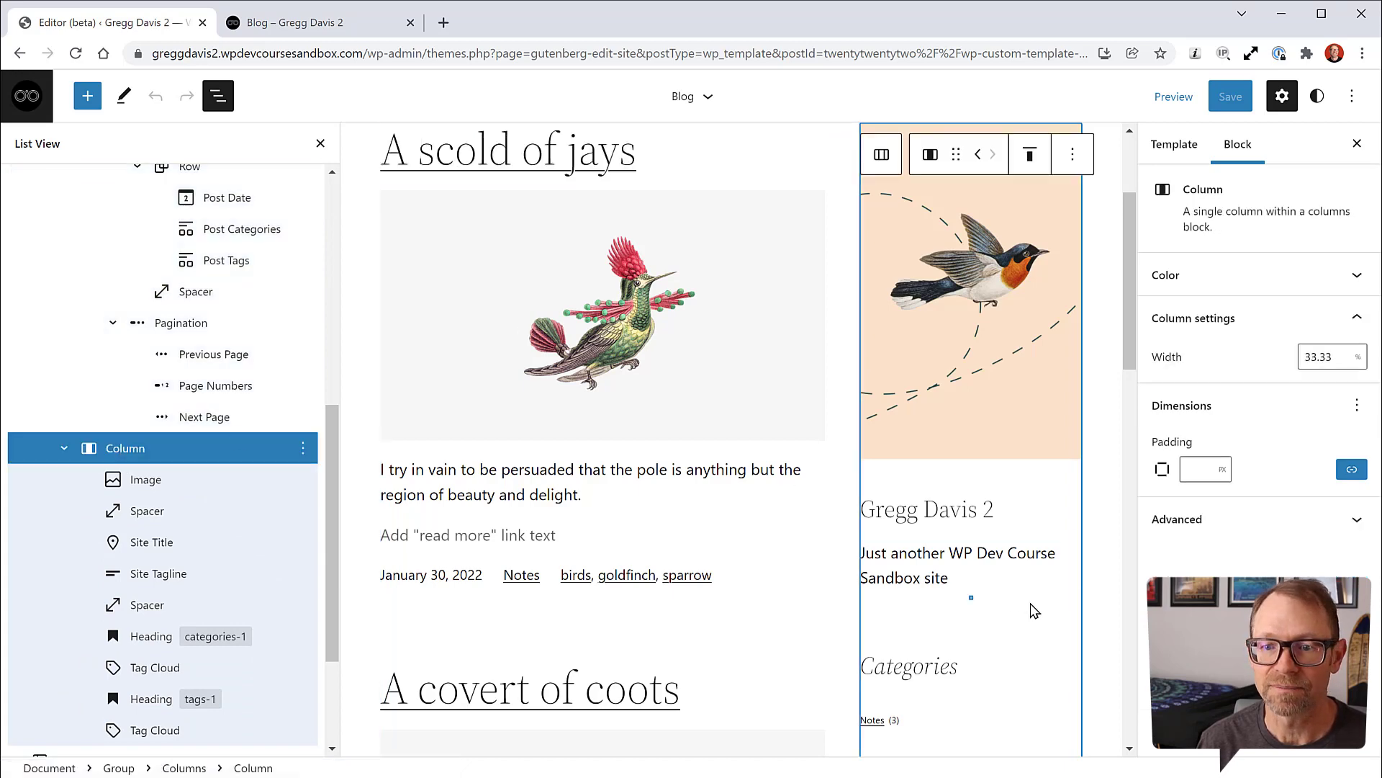
{"action": "scroll", "coordinate": [1057, 641], "scroll_direction": "down", "scroll_amount": 5}
{"action": "scroll", "coordinate": [1057, 641], "scroll_direction": "up", "scroll_amount": 6}
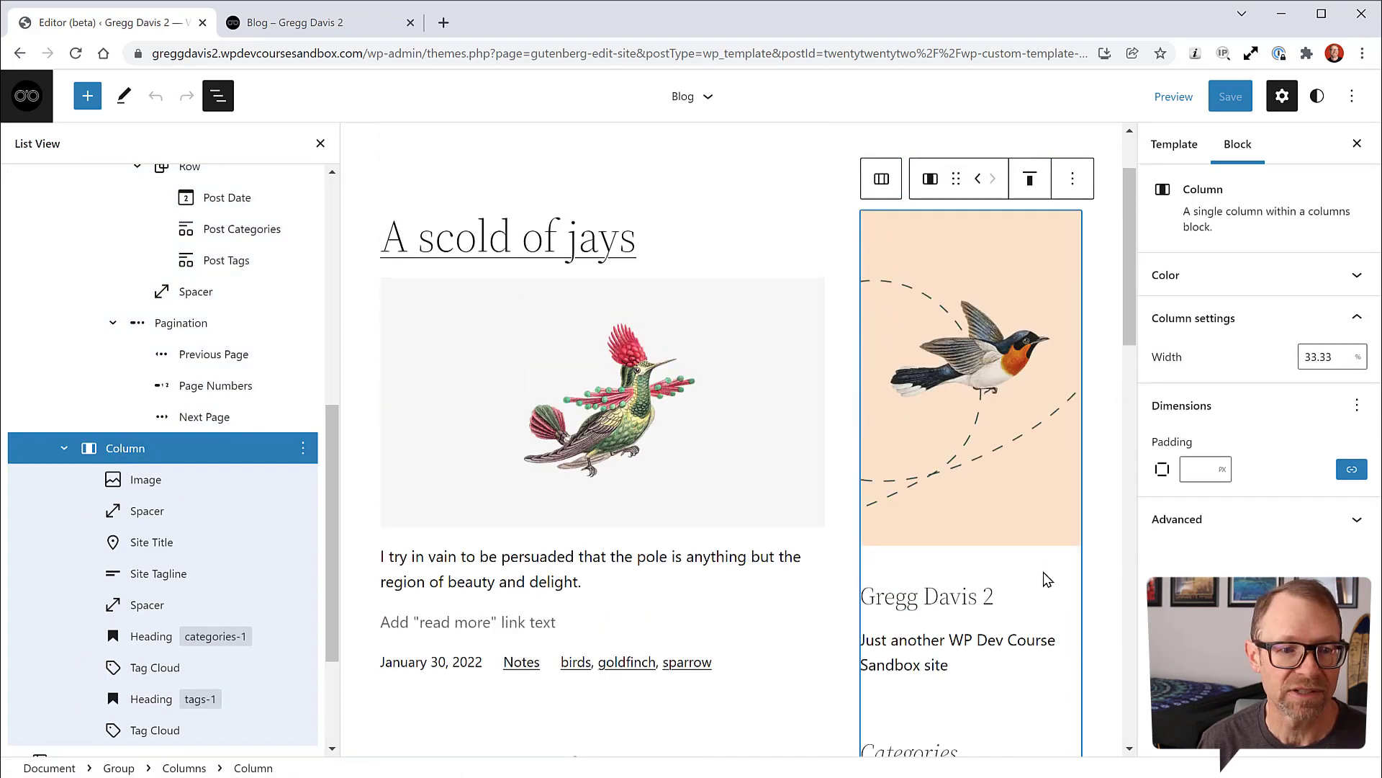
{"action": "left_click", "coordinate": [303, 452]}
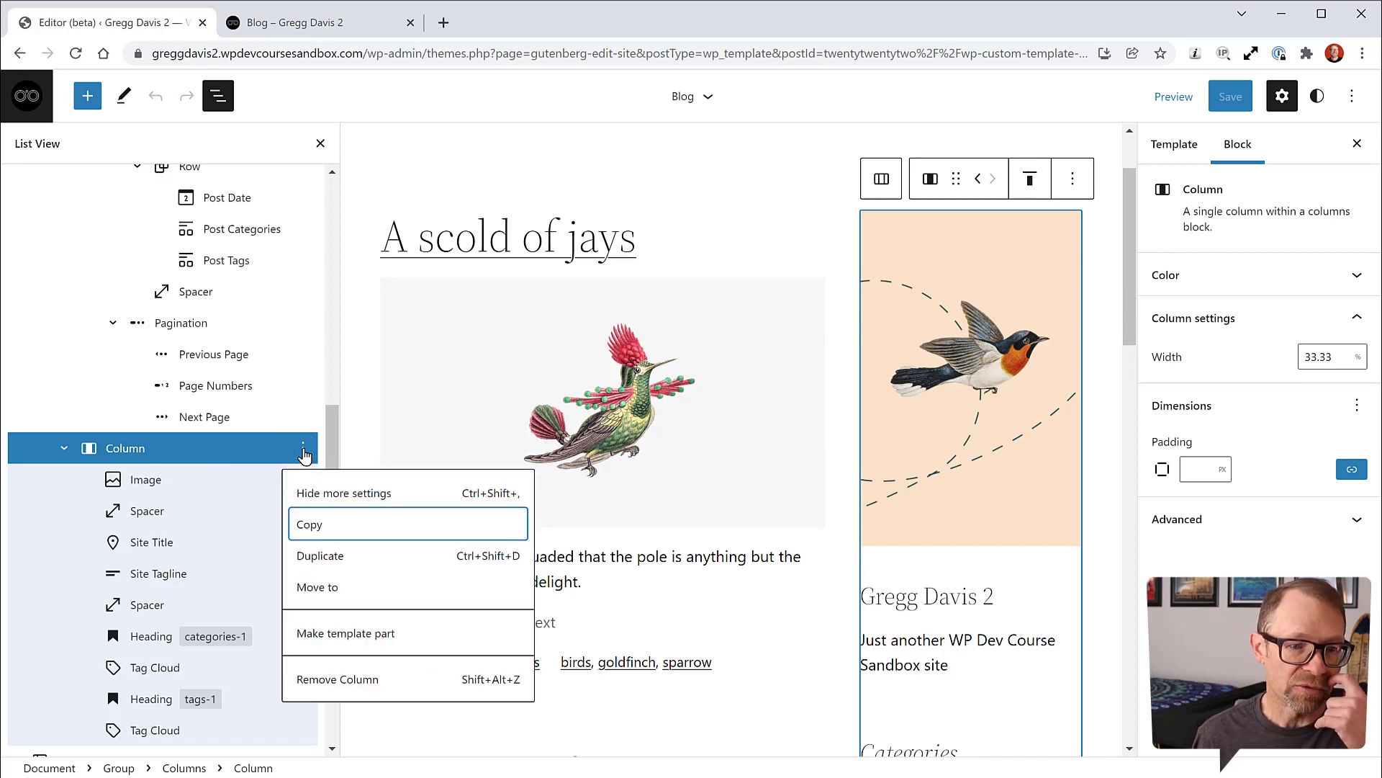
Step: Make the sidebar column a General-area template part named 'Sidebar', then close the dialog
{"action": "left_click", "coordinate": [358, 636]}
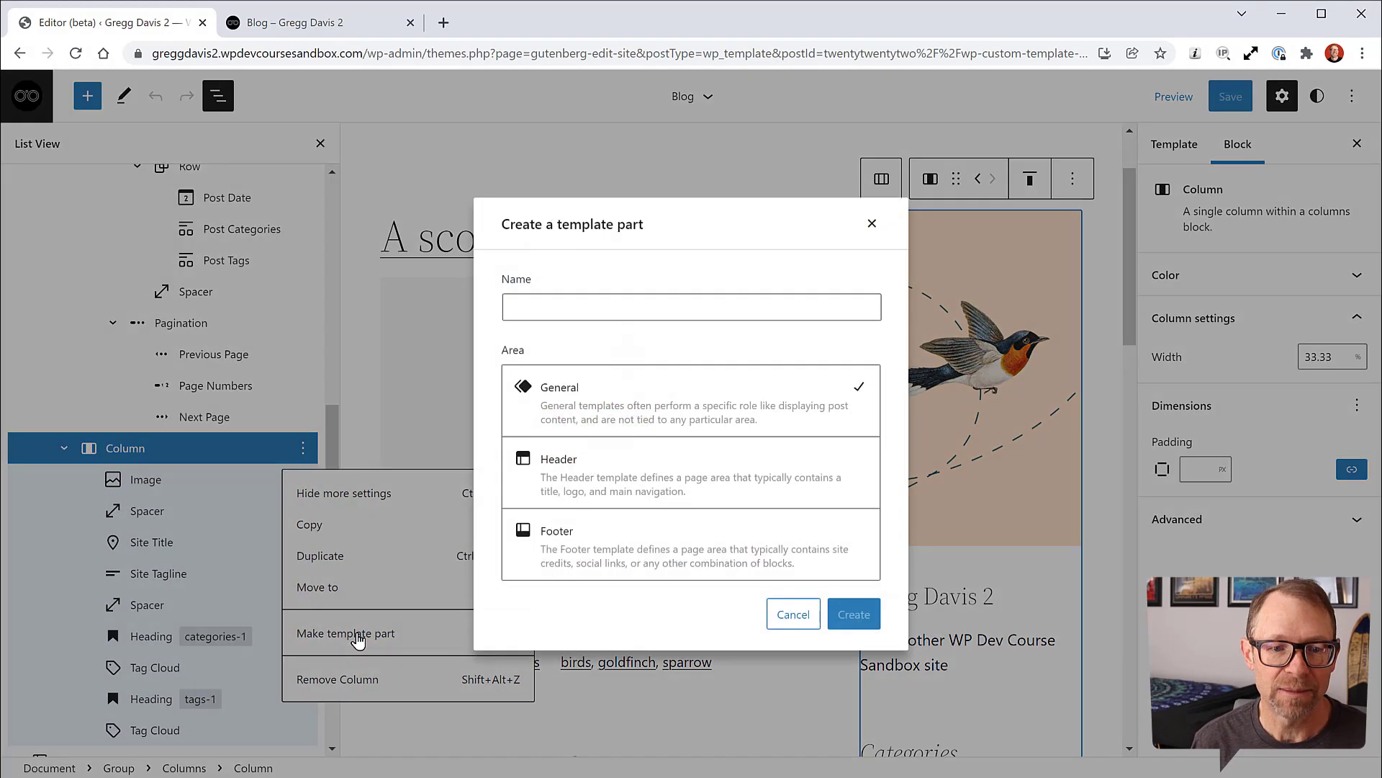
{"action": "left_click", "coordinate": [558, 305]}
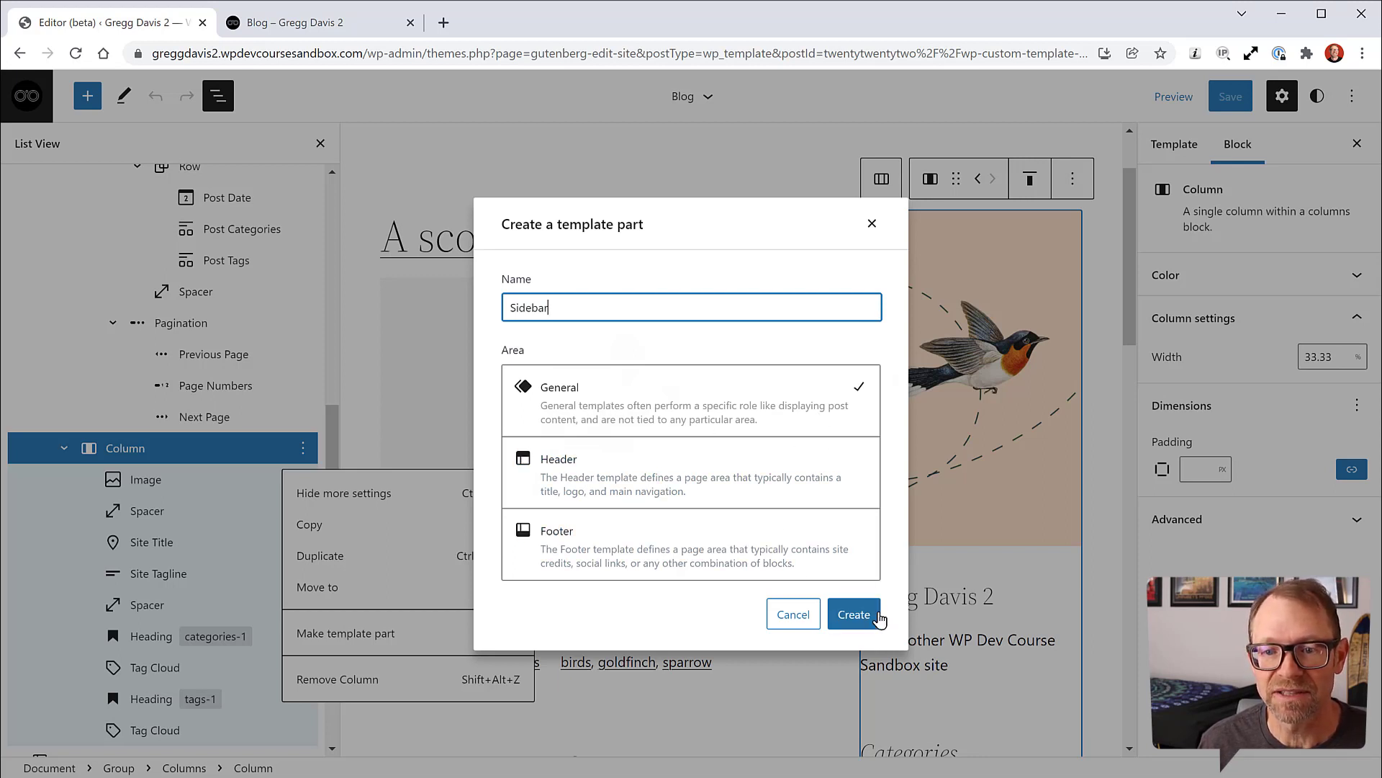
{"action": "left_click", "coordinate": [855, 620]}
{"action": "left_click", "coordinate": [855, 617]}
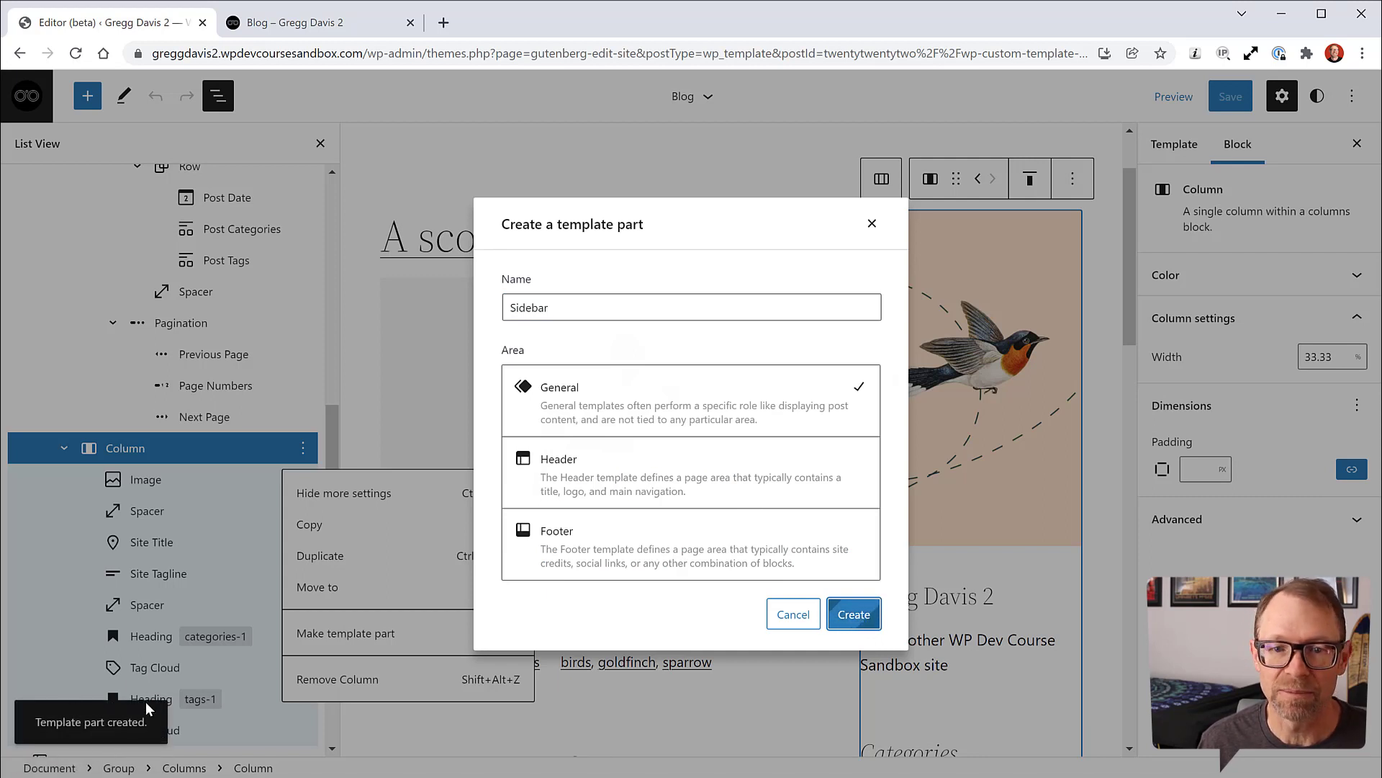
{"action": "left_click", "coordinate": [872, 224]}
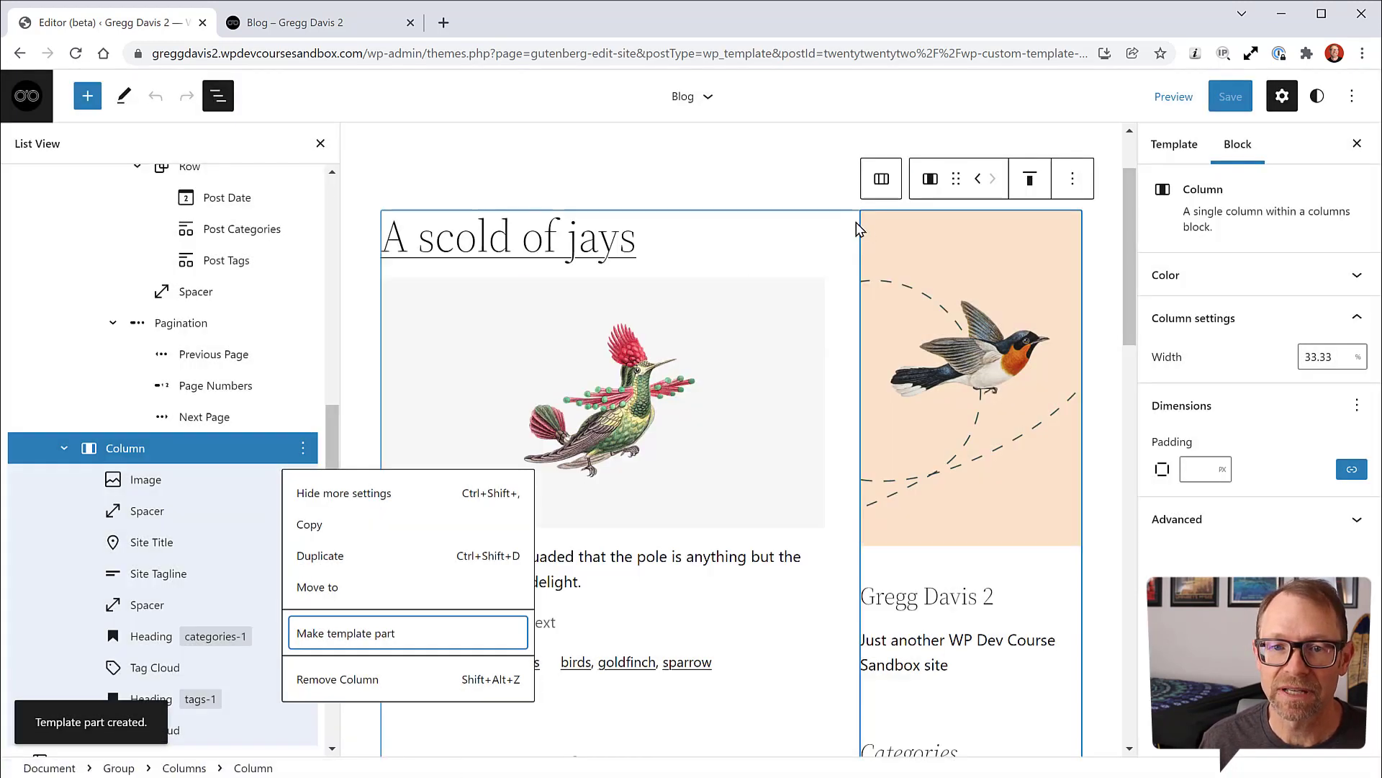
Step: Confirm Sidebar is listed among template parts, then open the Page template from Templates
{"action": "left_click", "coordinate": [27, 96]}
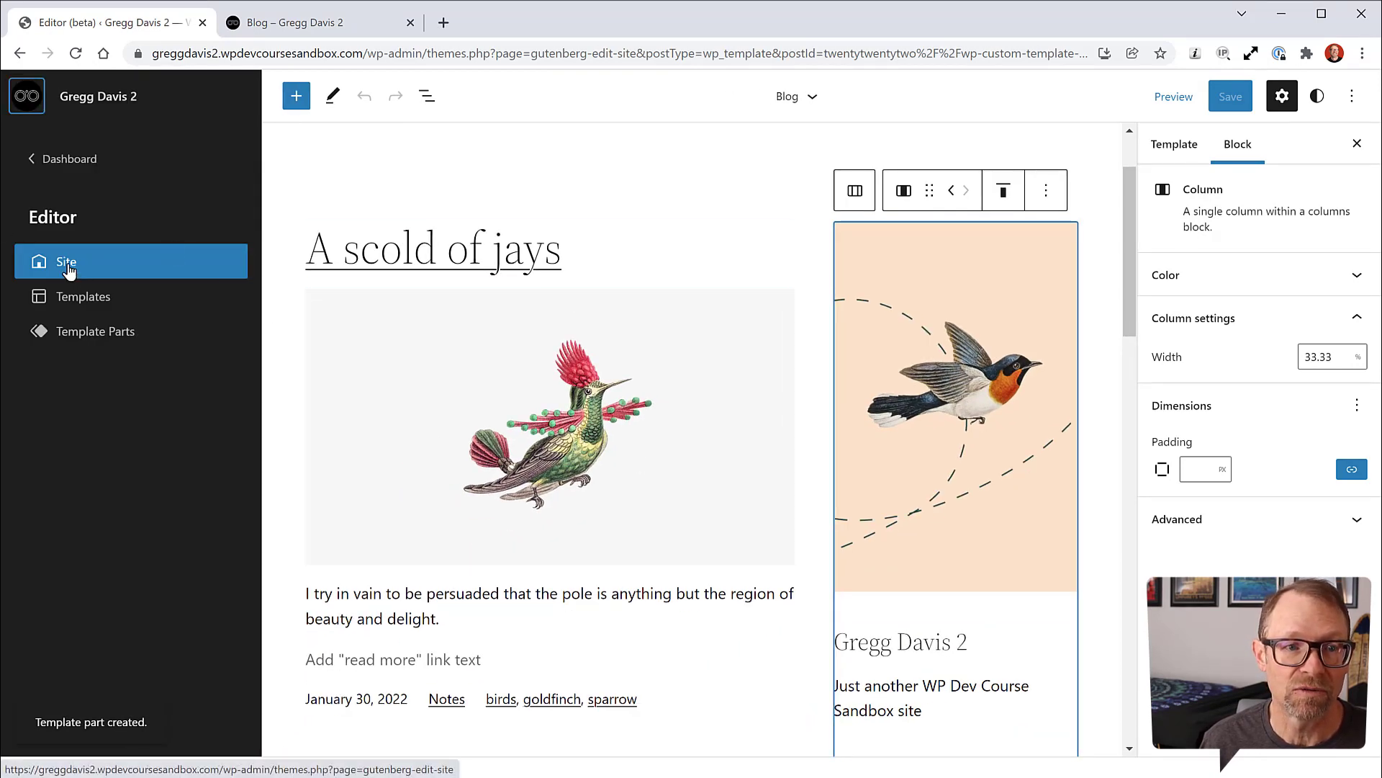
{"action": "left_click", "coordinate": [69, 331]}
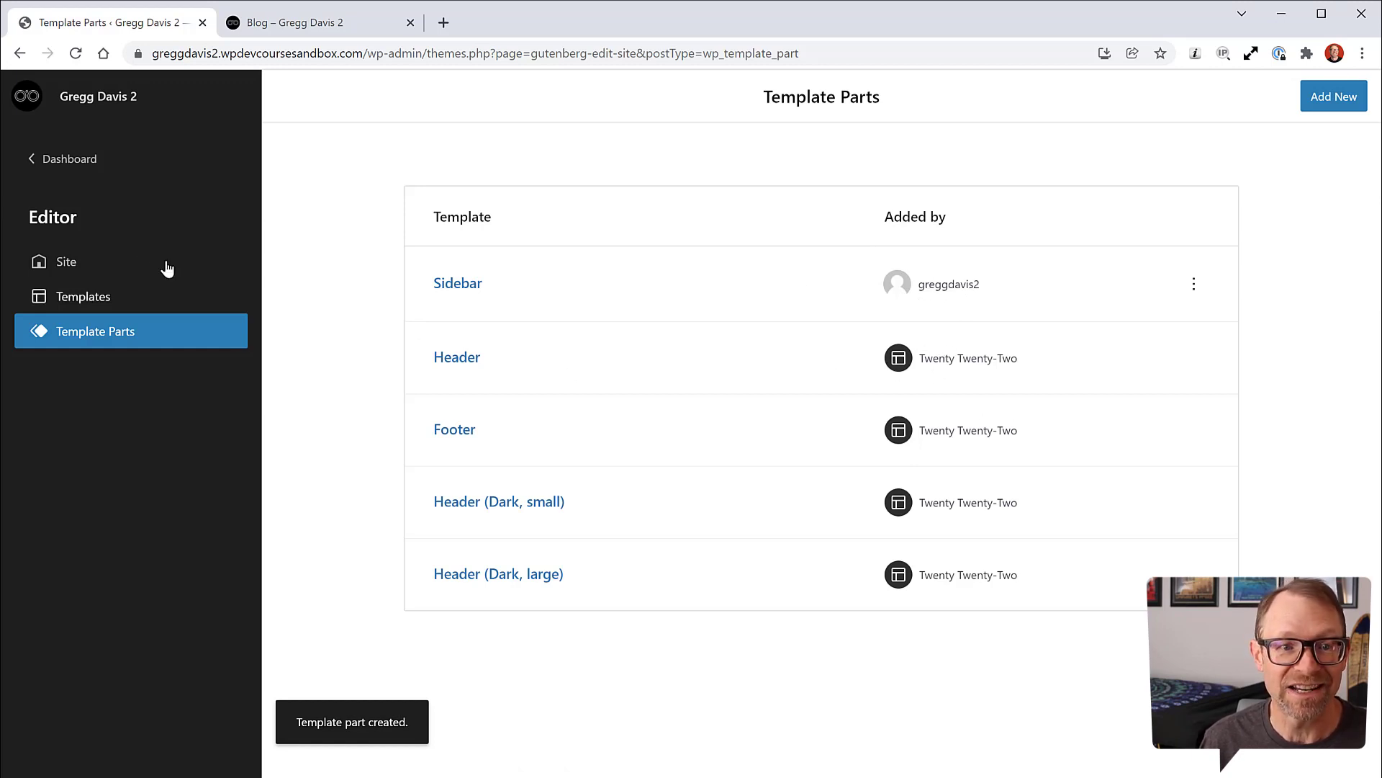
{"action": "left_click", "coordinate": [85, 296]}
{"action": "scroll", "coordinate": [727, 425], "scroll_direction": "down", "scroll_amount": 3}
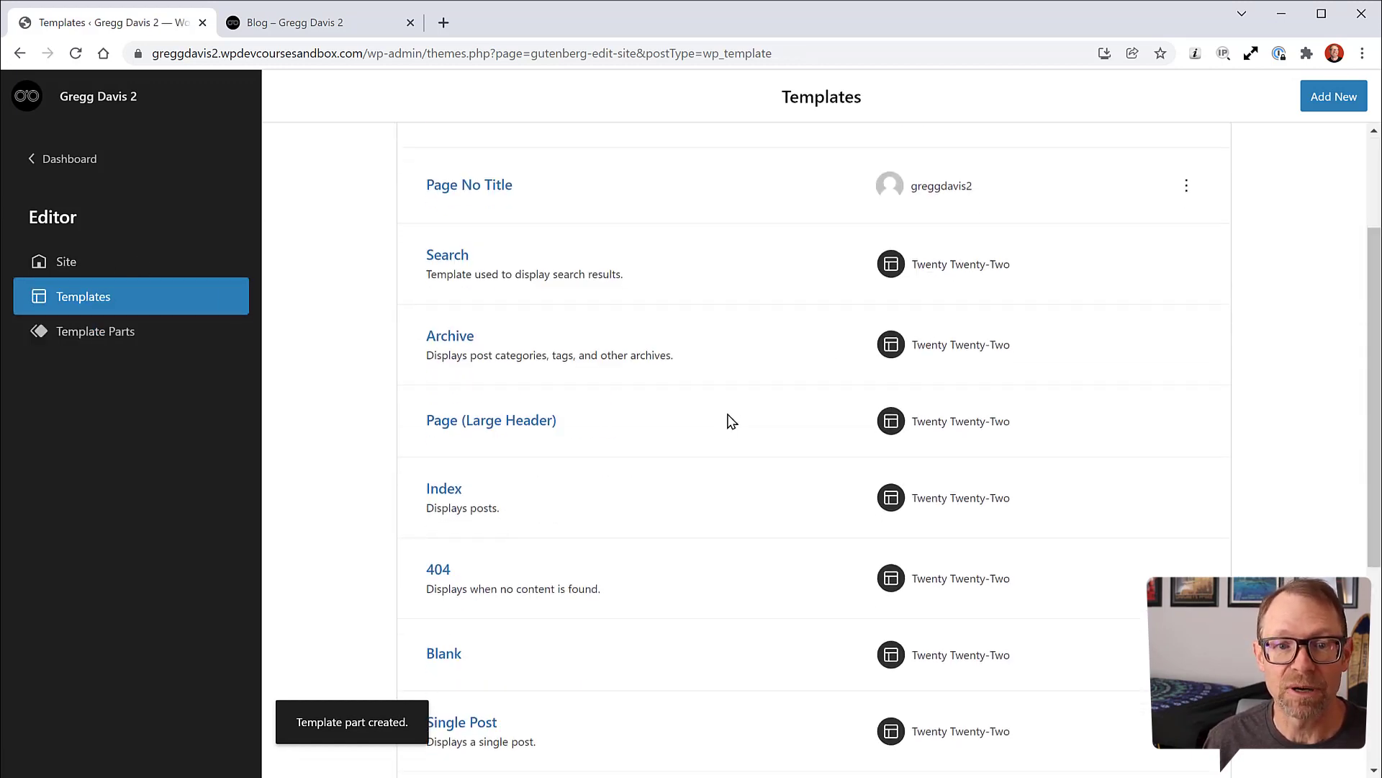
{"action": "scroll", "coordinate": [733, 409], "scroll_direction": "down", "scroll_amount": 3}
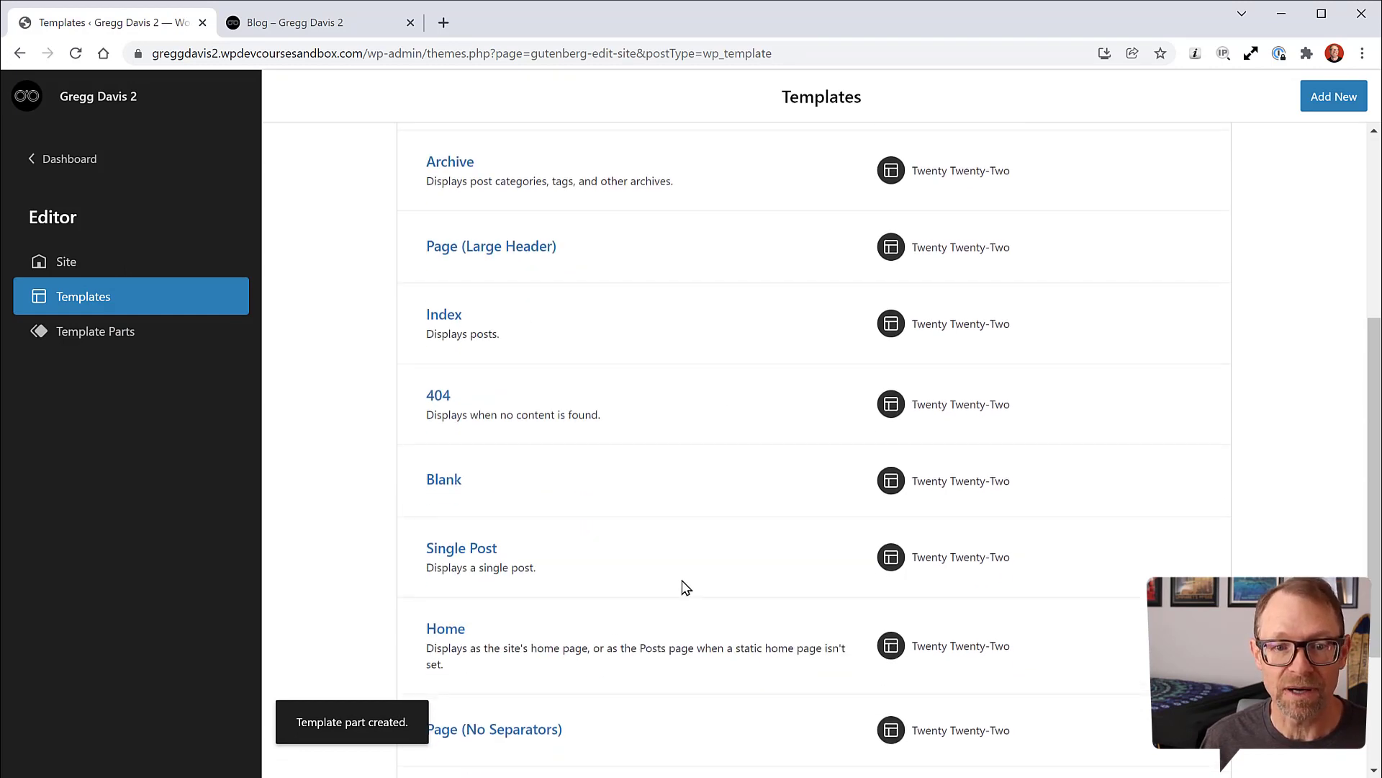
{"action": "scroll", "coordinate": [607, 340], "scroll_direction": "down", "scroll_amount": 3}
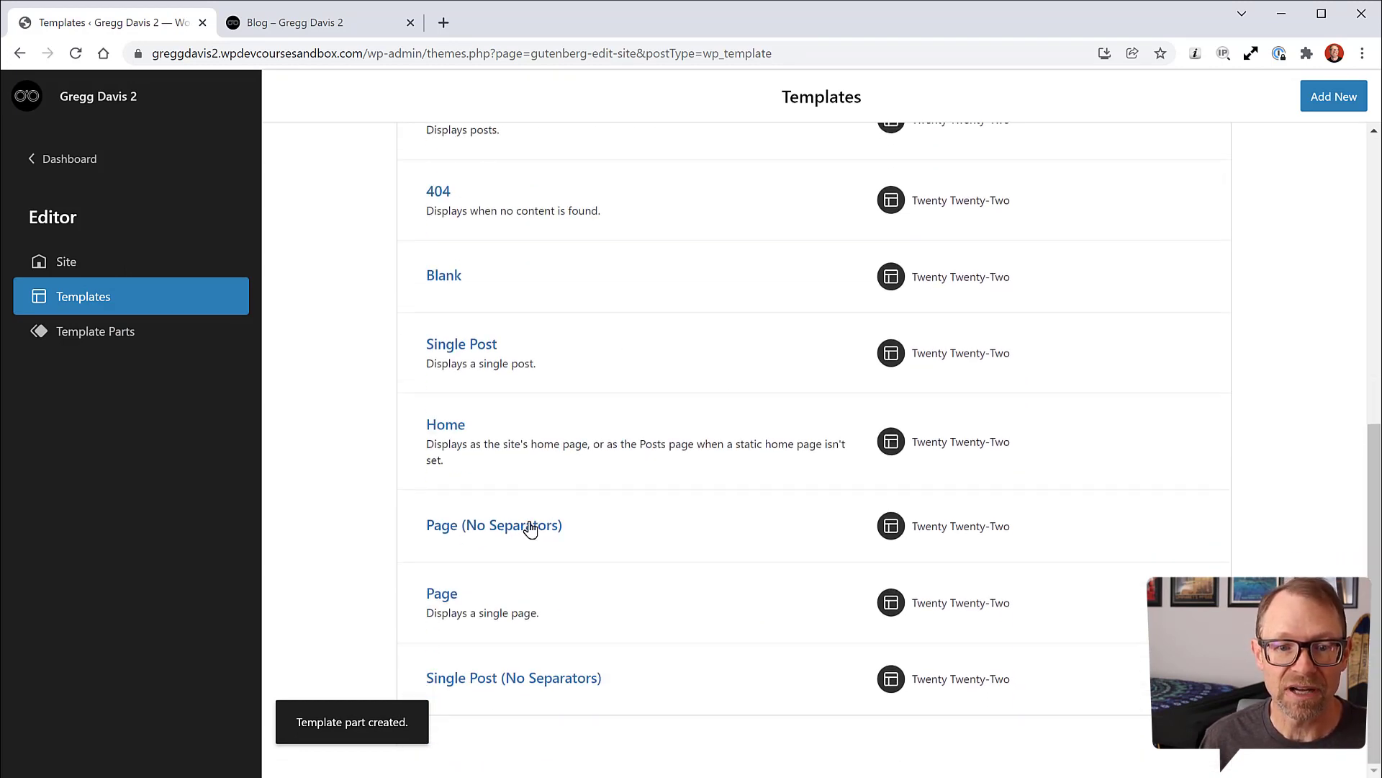
{"action": "left_click", "coordinate": [450, 600]}
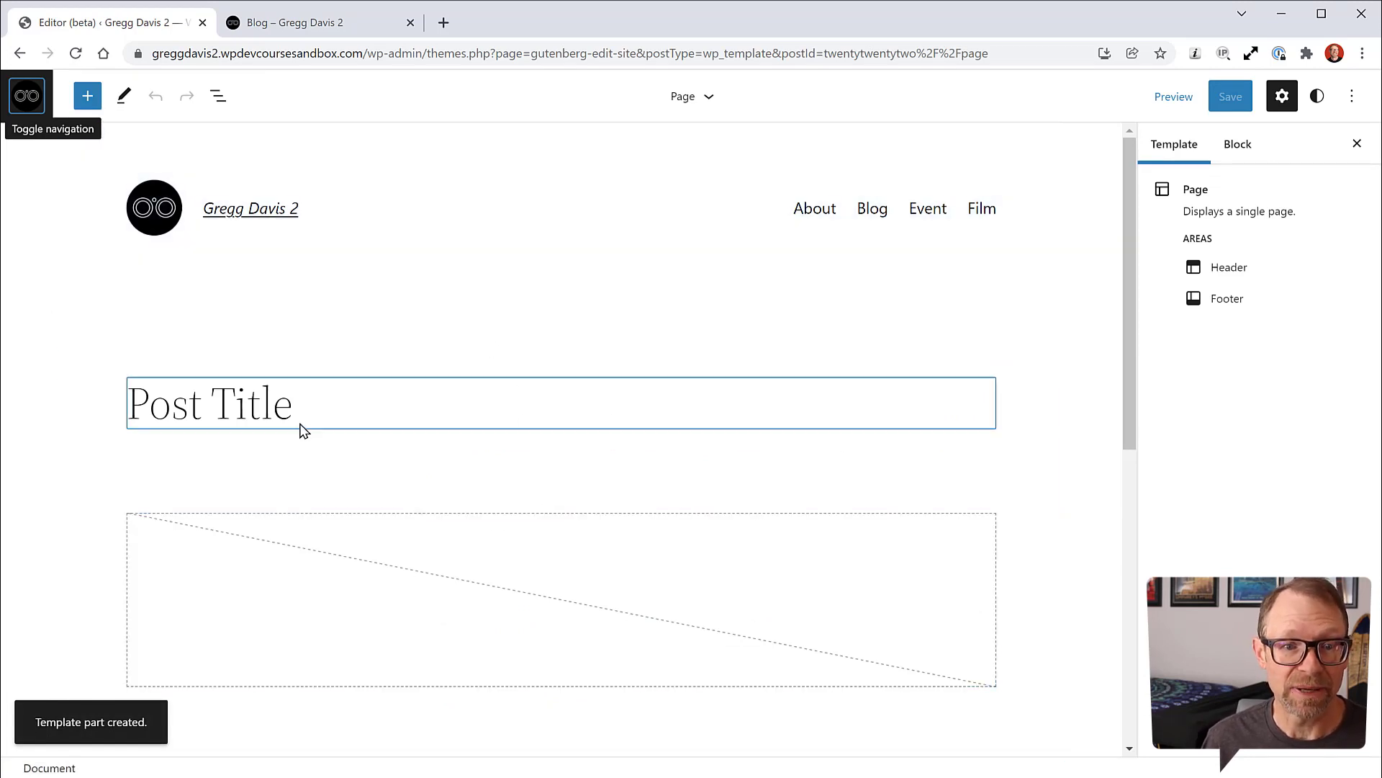
Step: Review the Page template's header menu, Post Title and featured-image placeholder
{"action": "scroll", "coordinate": [44, 506], "scroll_direction": "down", "scroll_amount": 3}
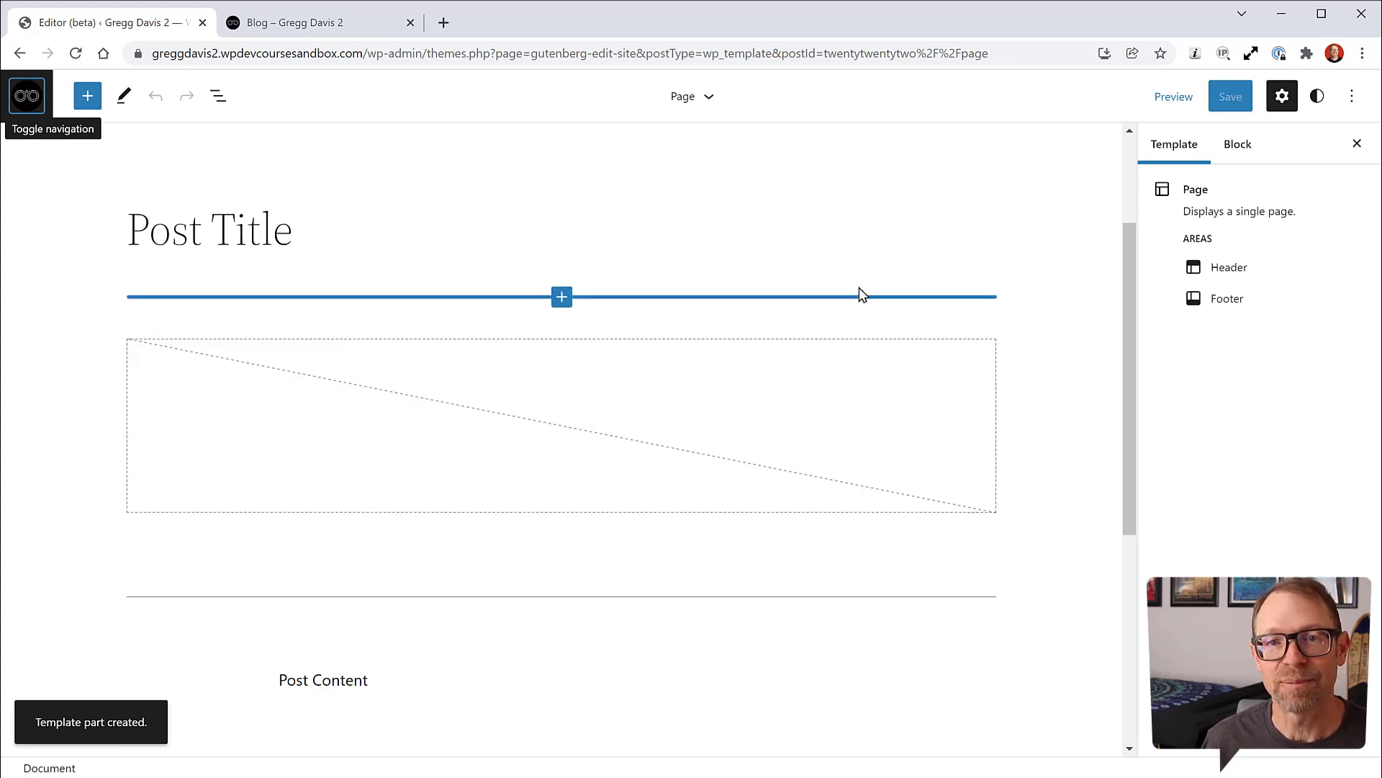
{"action": "scroll", "coordinate": [950, 259], "scroll_direction": "up", "scroll_amount": 3}
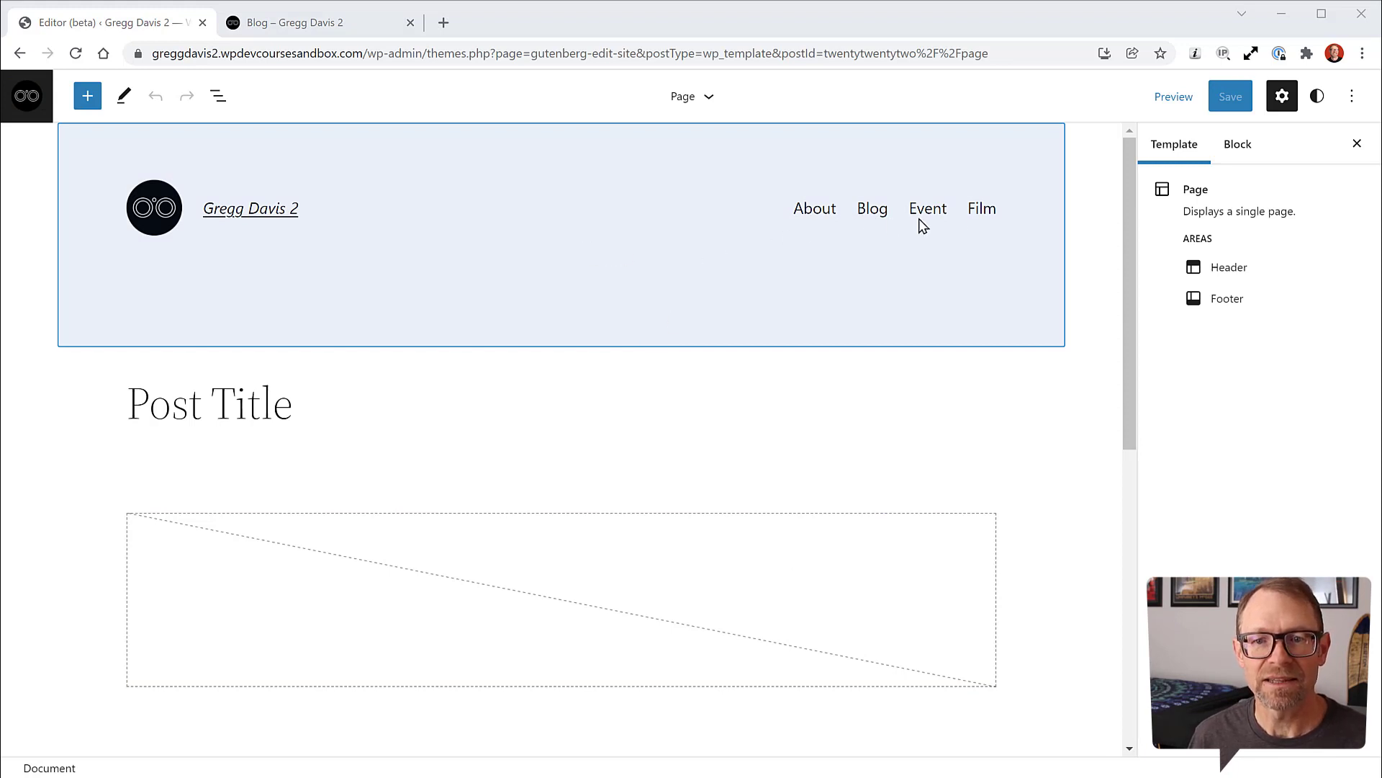
{"action": "left_click", "coordinate": [34, 98]}
Step: Return to the admin Dashboard, then switch to the live Blog page
{"action": "left_click", "coordinate": [63, 162]}
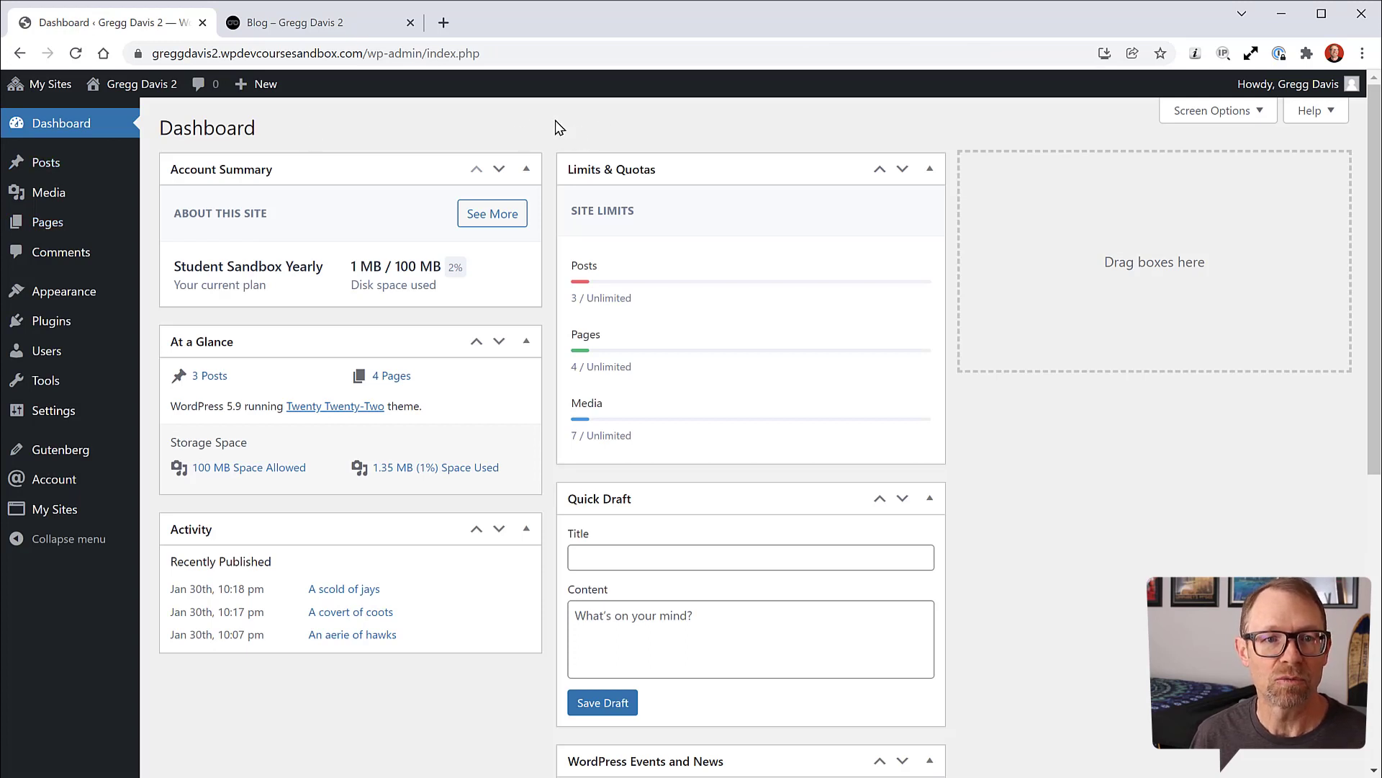
{"action": "left_click", "coordinate": [341, 28]}
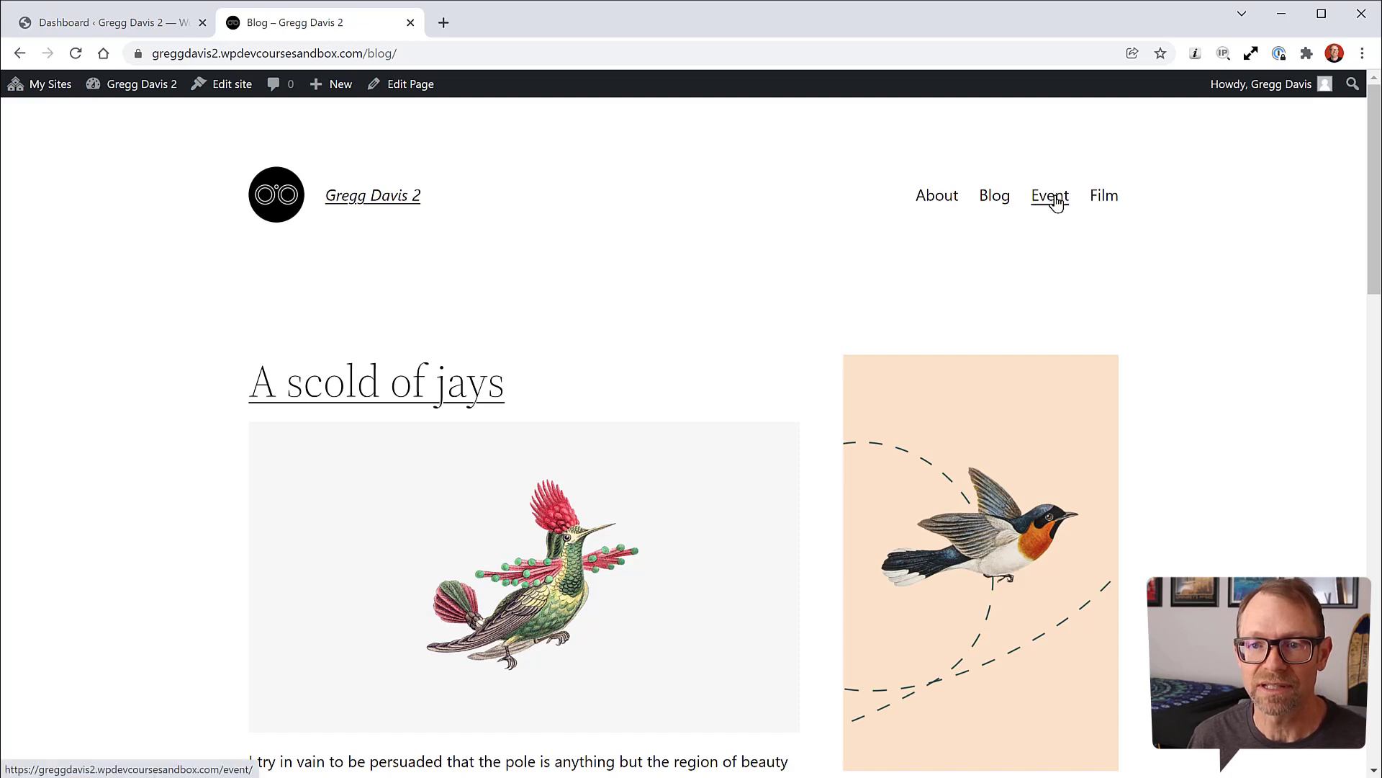
Step: Check the live Film page's footer links (Home, About, Event, Film), then return to the Dashboard
{"action": "left_click", "coordinate": [1104, 197]}
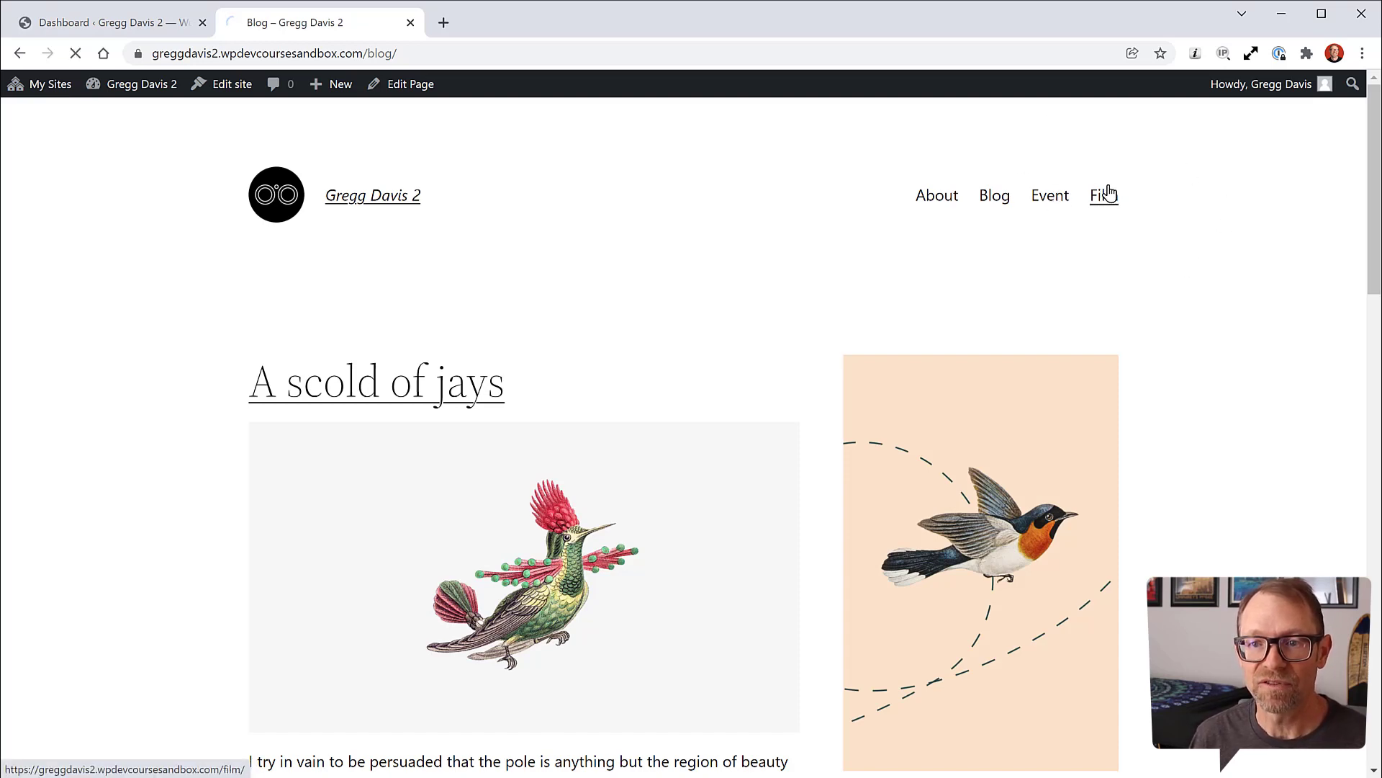
{"action": "scroll", "coordinate": [1144, 317], "scroll_direction": "down", "scroll_amount": 20}
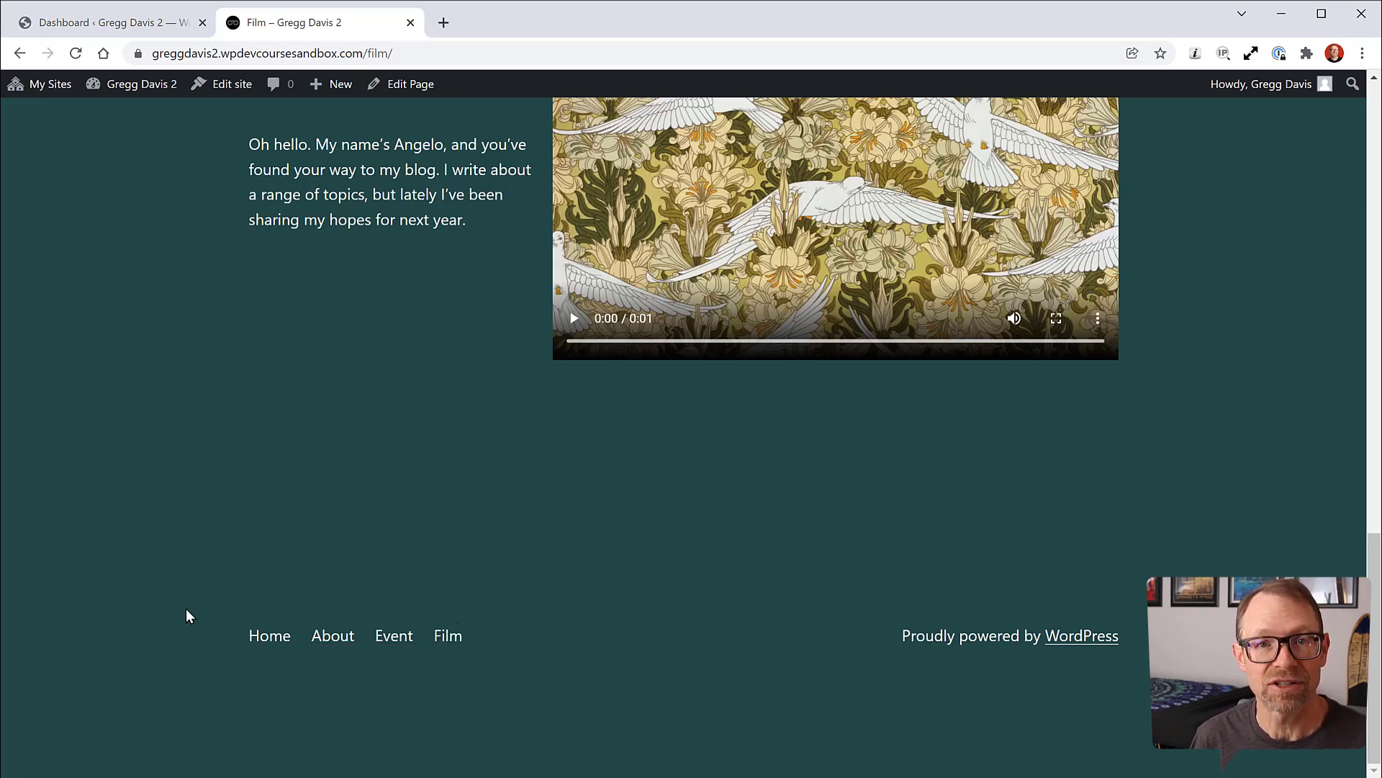
{"action": "scroll", "coordinate": [185, 607], "scroll_direction": "up", "scroll_amount": 14}
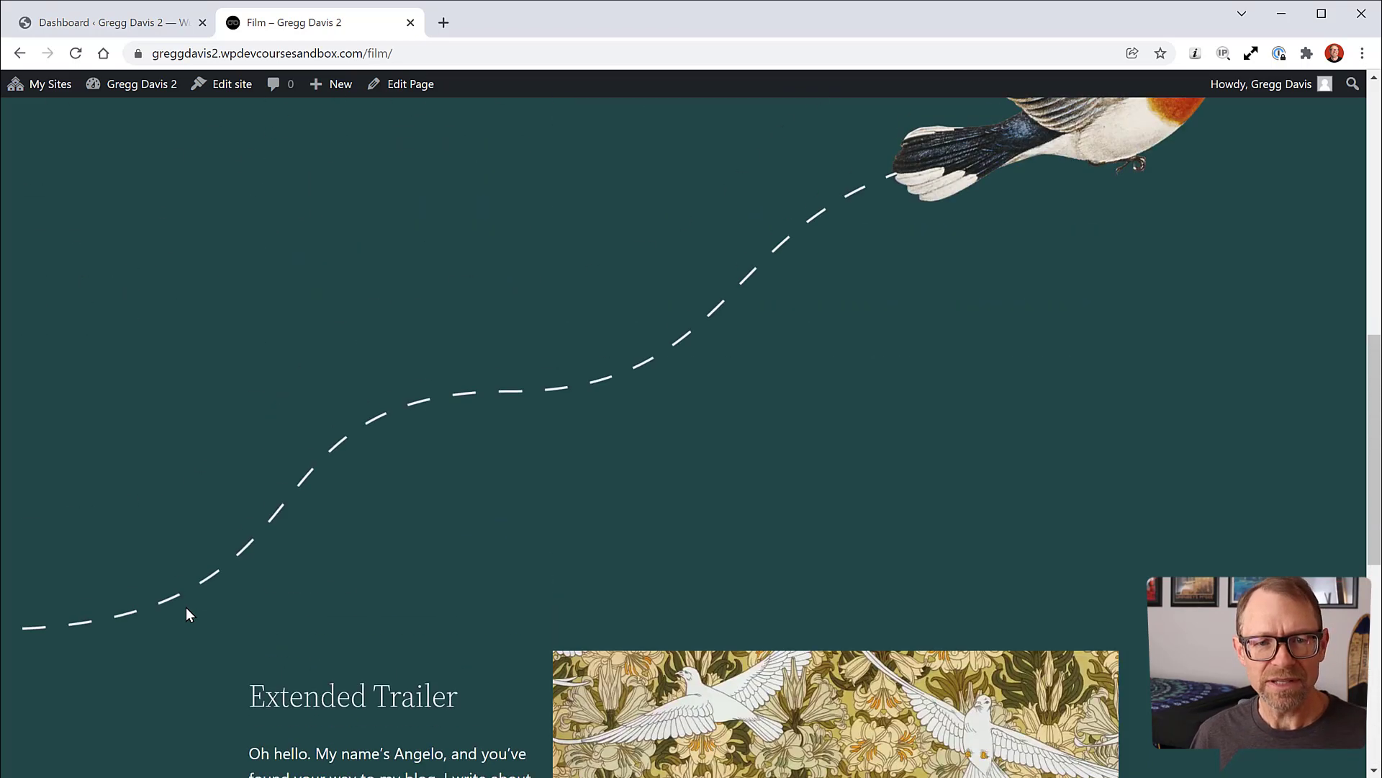
{"action": "scroll", "coordinate": [185, 607], "scroll_direction": "down", "scroll_amount": 12}
{"action": "scroll", "coordinate": [190, 606], "scroll_direction": "down", "scroll_amount": 2}
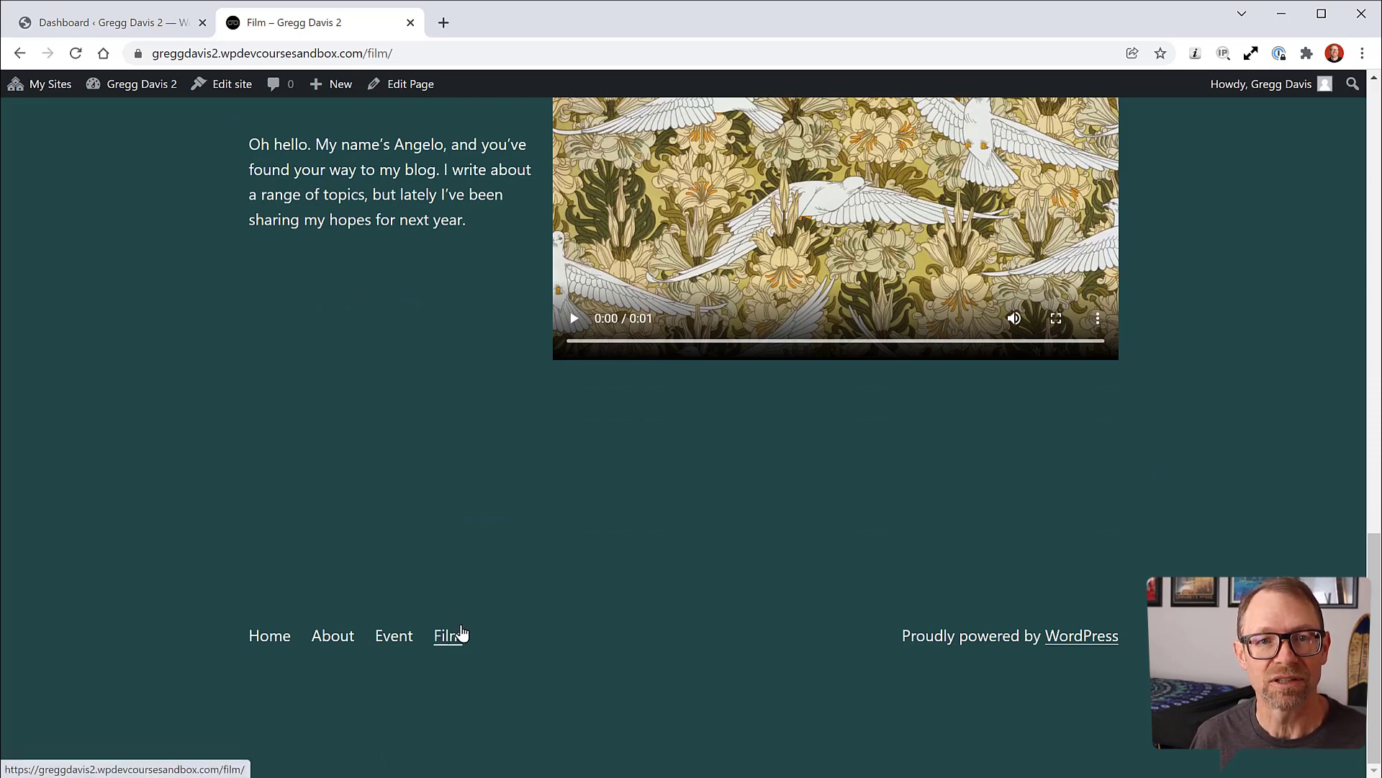
{"action": "left_click", "coordinate": [134, 27]}
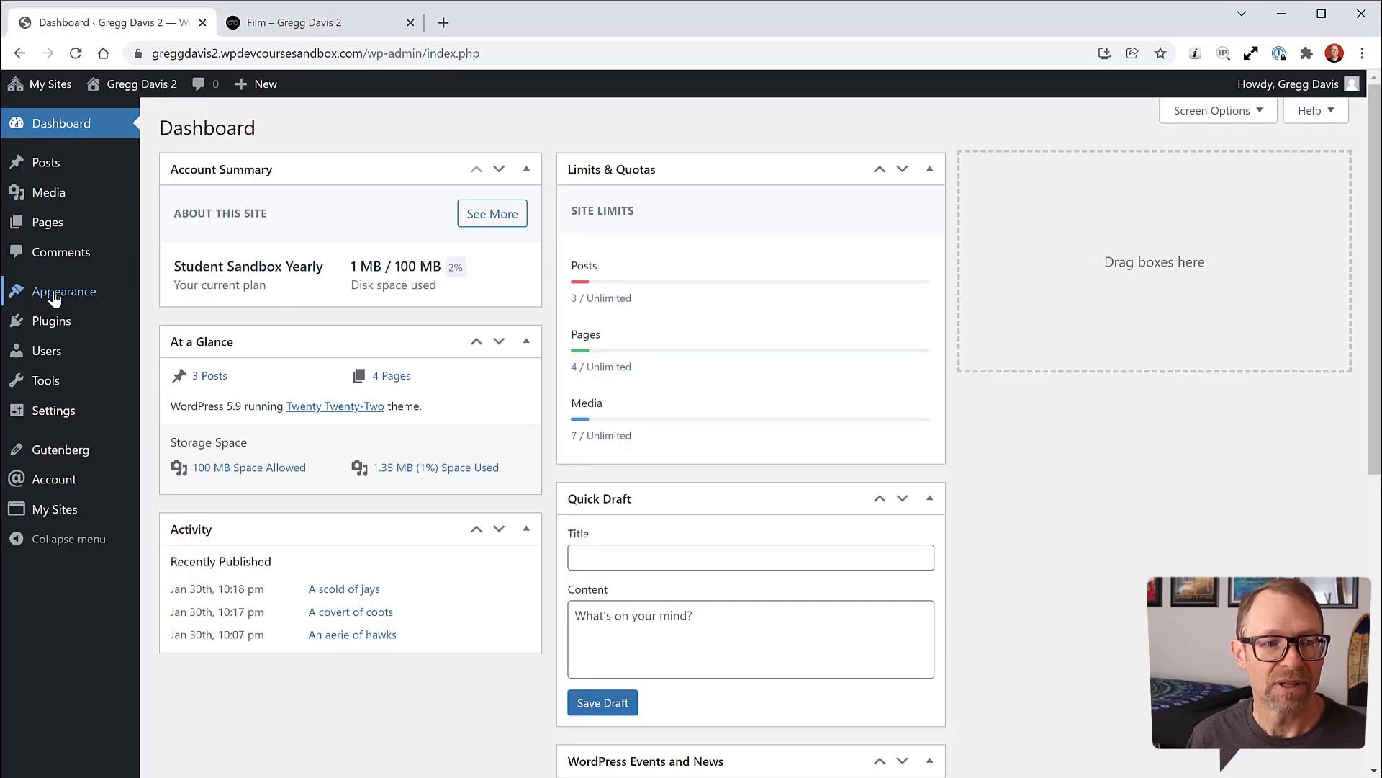
Step: Go to All Pages in the admin and open the Film page for editing
{"action": "mouse_move", "coordinate": [54, 233]}
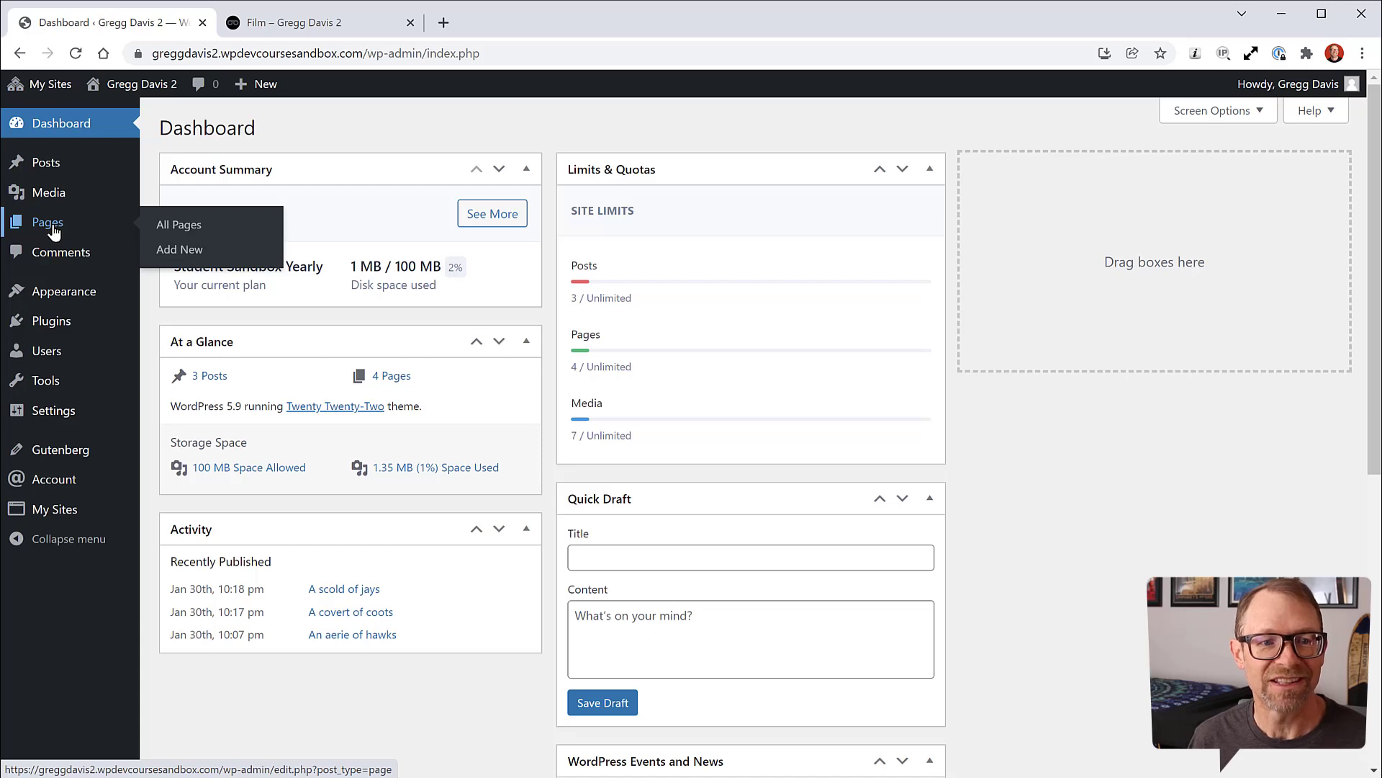
{"action": "left_click", "coordinate": [191, 229]}
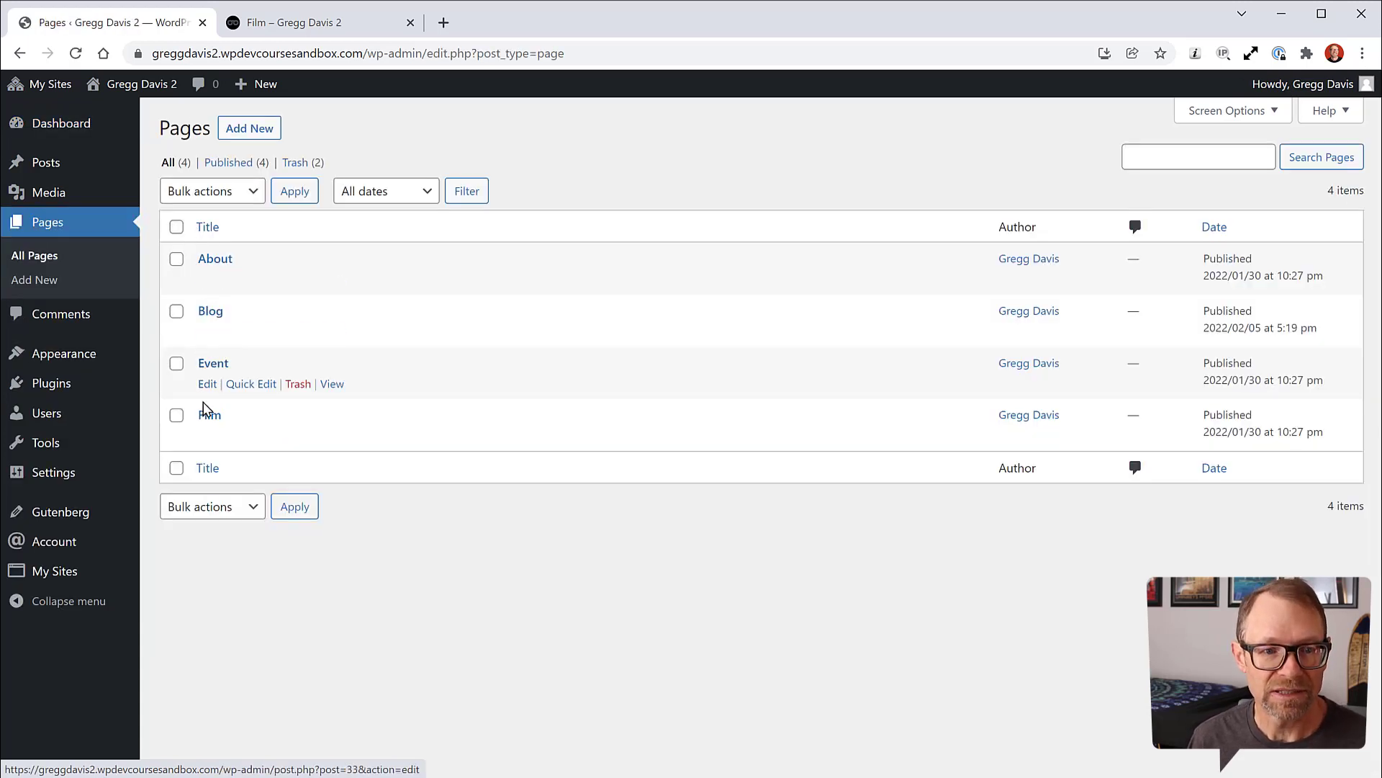
{"action": "left_click", "coordinate": [203, 419]}
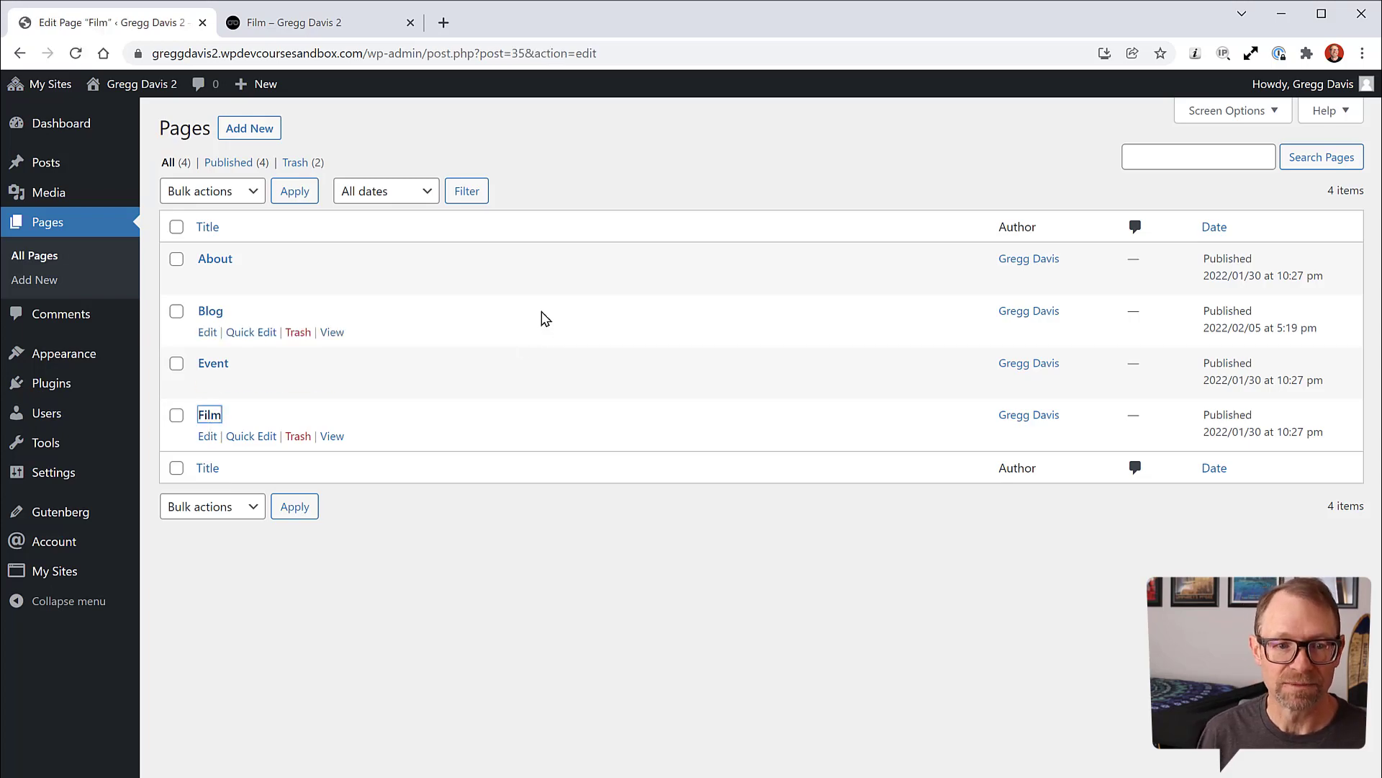
Step: Review the Film page's Home/About/Event/Film footer and show the List View block outline
{"action": "scroll", "coordinate": [851, 393], "scroll_direction": "down", "scroll_amount": 7}
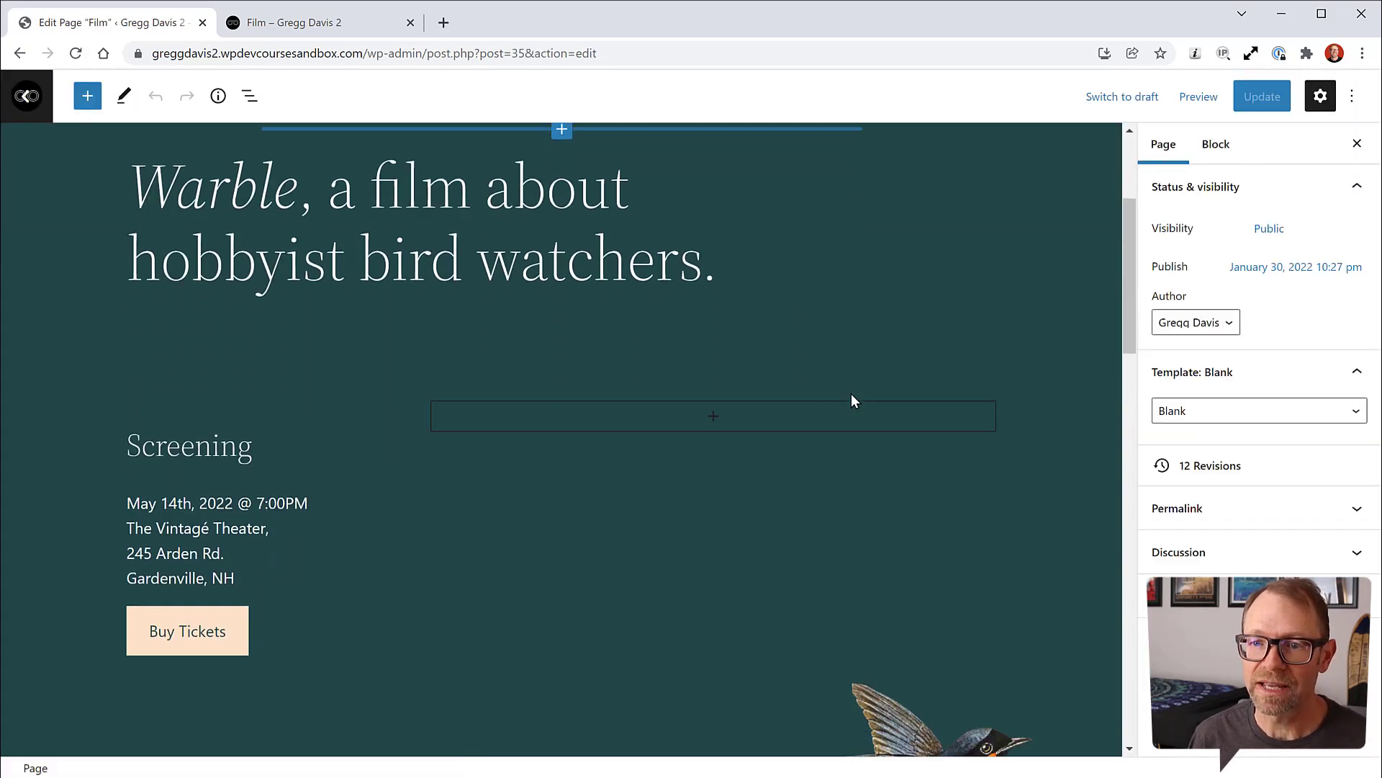
{"action": "scroll", "coordinate": [852, 393], "scroll_direction": "down", "scroll_amount": 15}
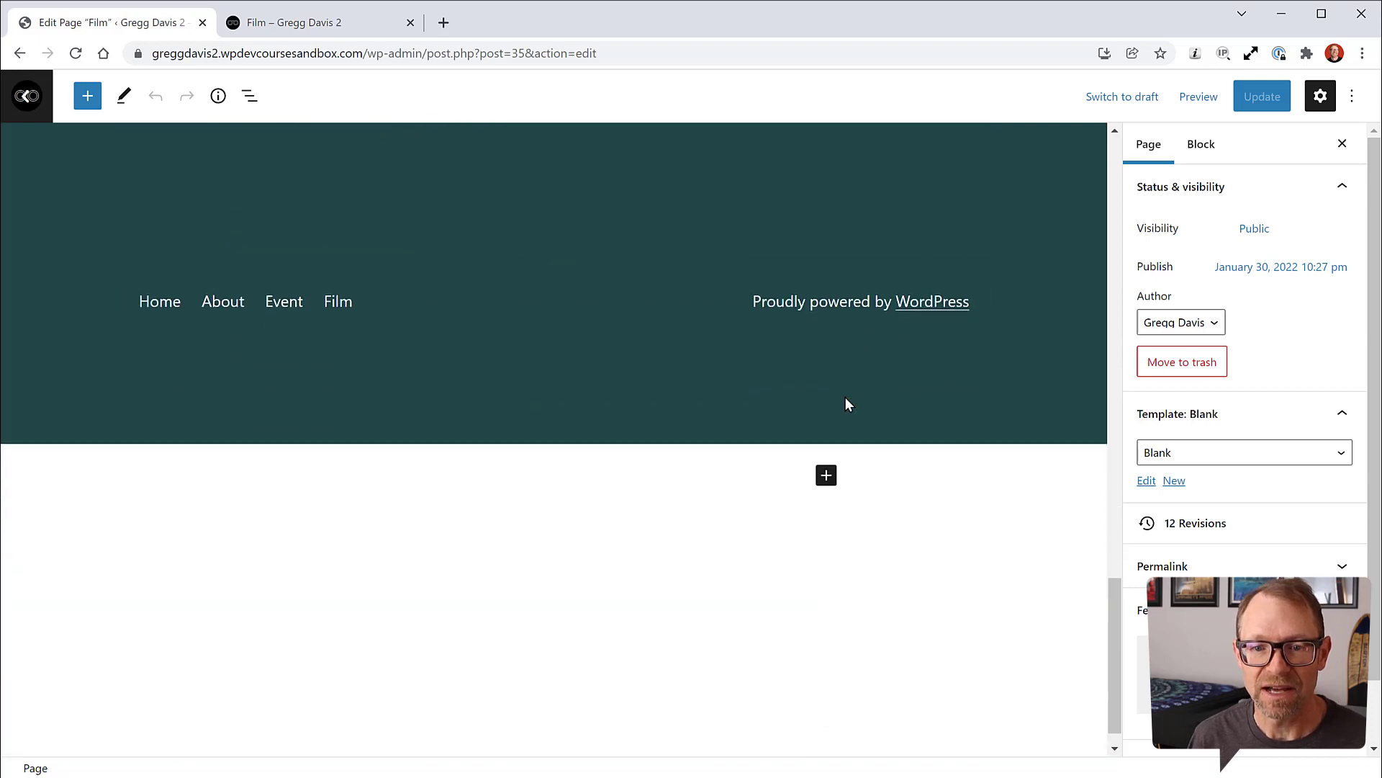
{"action": "scroll", "coordinate": [800, 389], "scroll_direction": "up", "scroll_amount": 3}
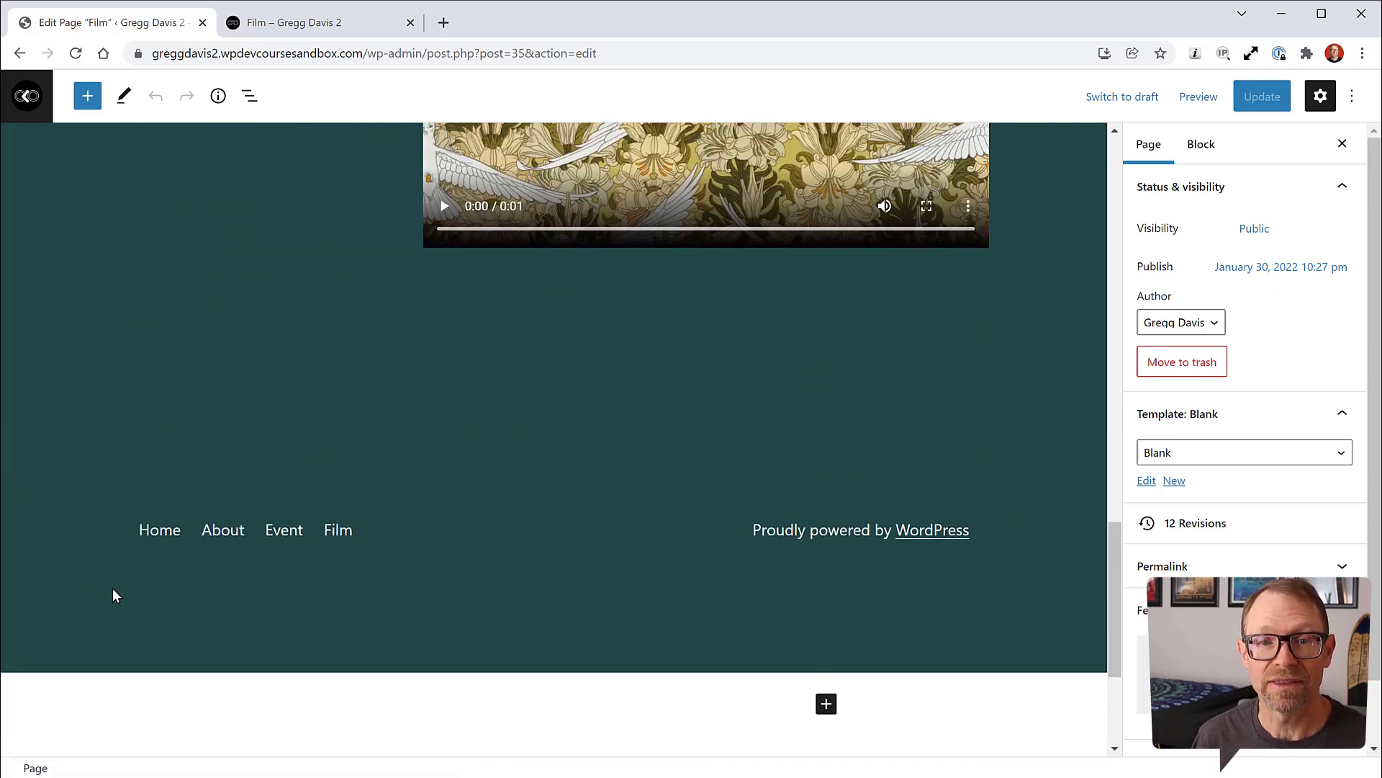
{"action": "scroll", "coordinate": [888, 504], "scroll_direction": "down", "scroll_amount": 1}
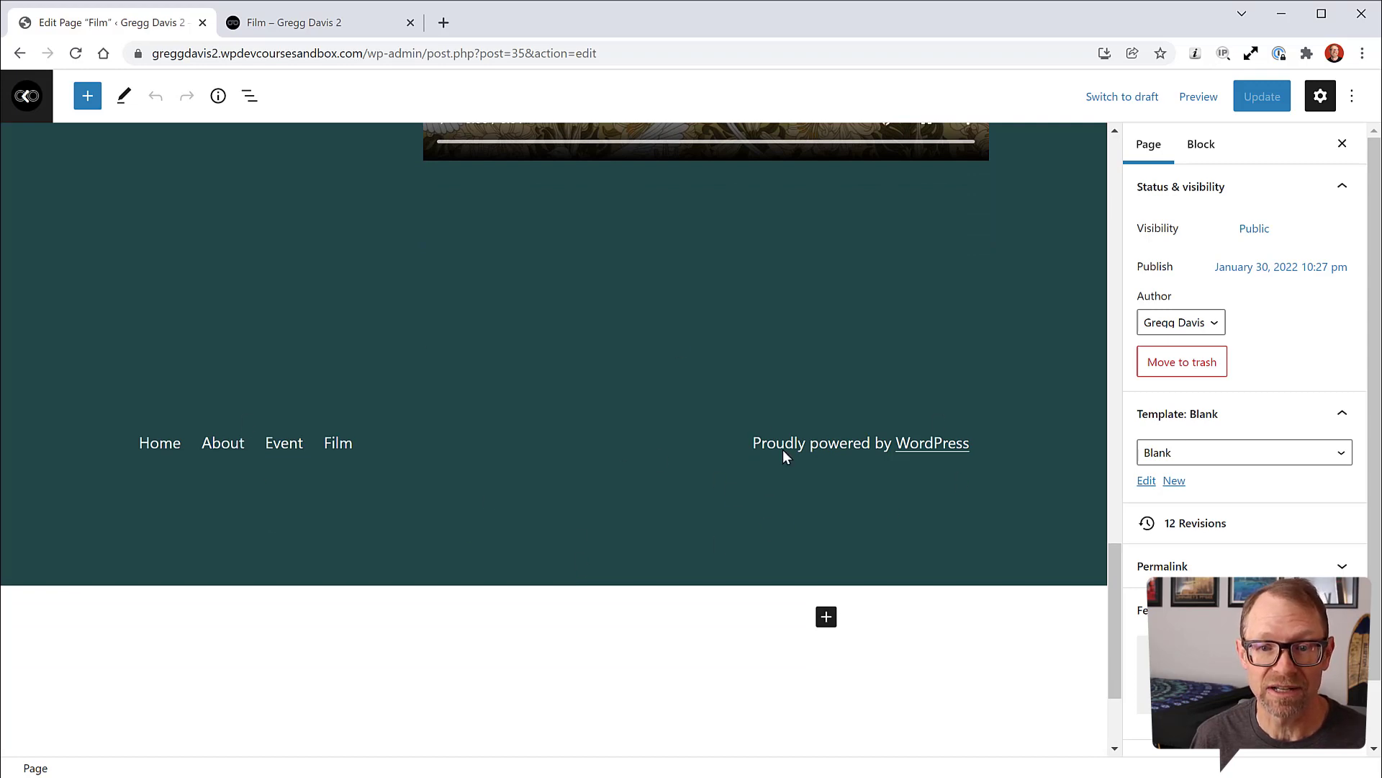
{"action": "scroll", "coordinate": [936, 504], "scroll_direction": "down", "scroll_amount": 1}
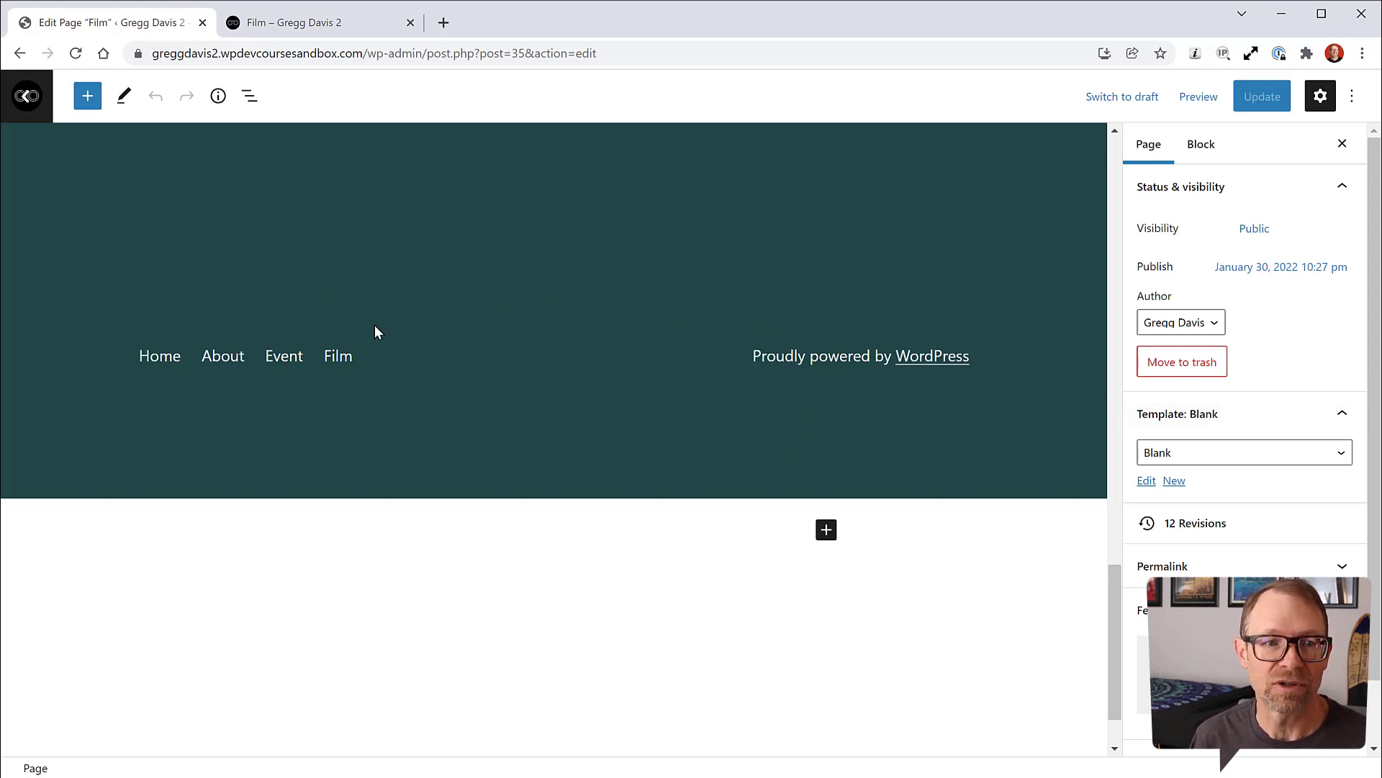
{"action": "left_click", "coordinate": [249, 98]}
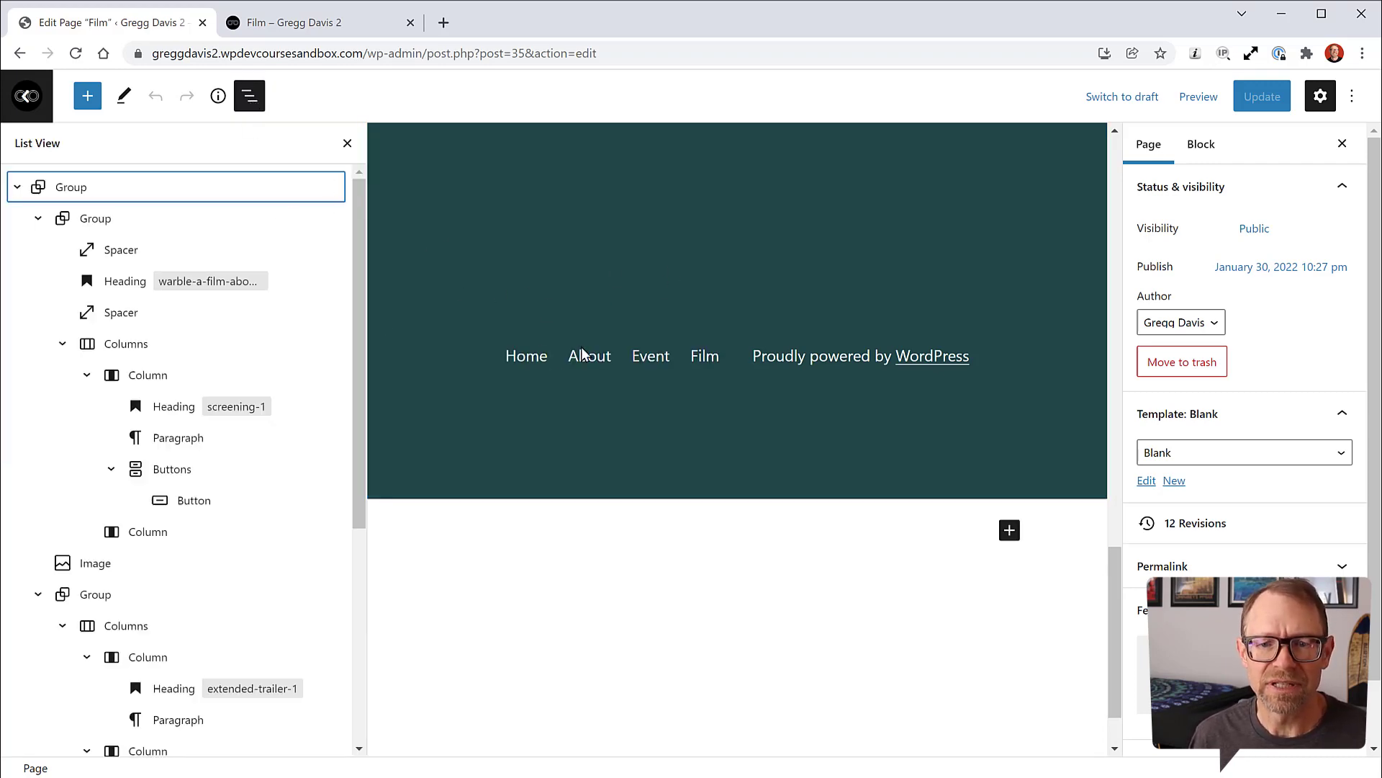
Step: Close the page settings sidebar and select the footer Navigation block in List View
{"action": "scroll", "coordinate": [581, 357], "scroll_direction": "up", "scroll_amount": 10}
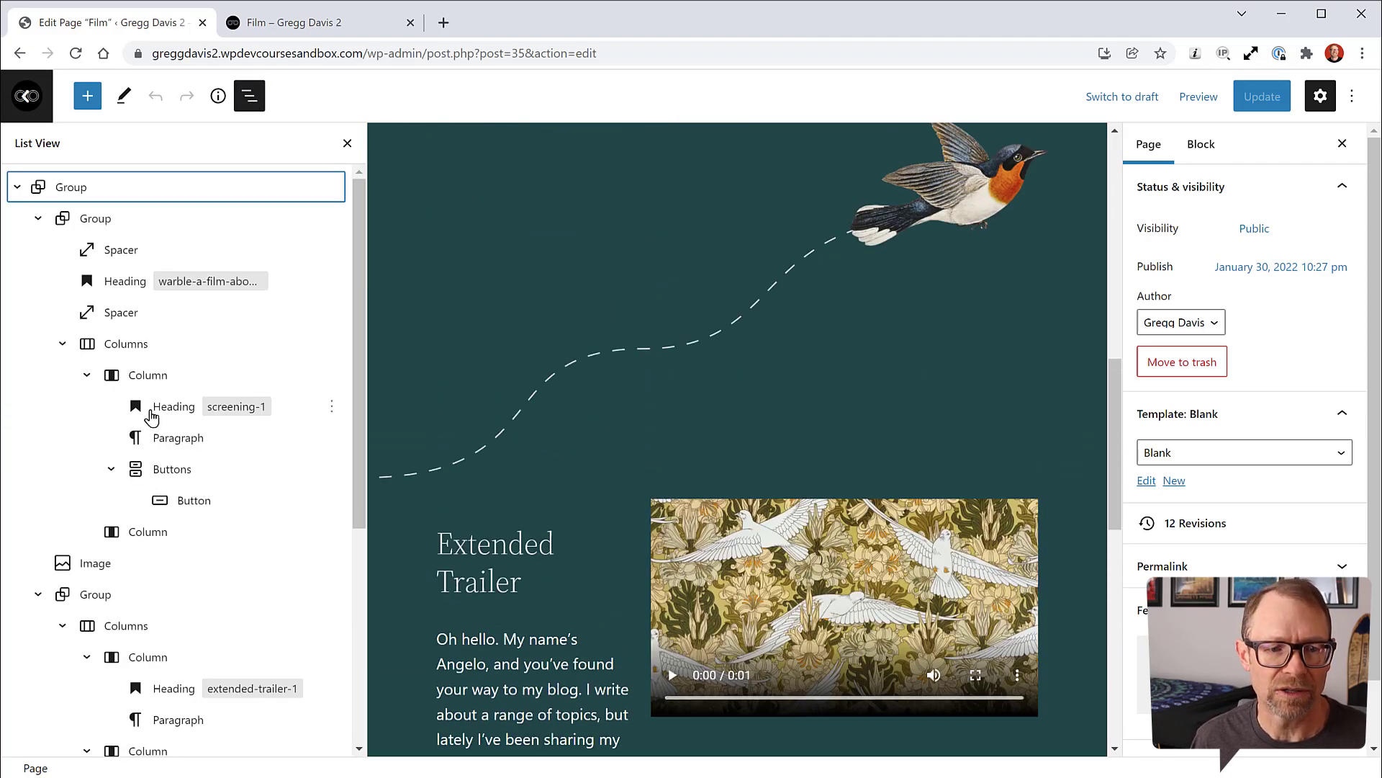
{"action": "left_click", "coordinate": [1310, 104]}
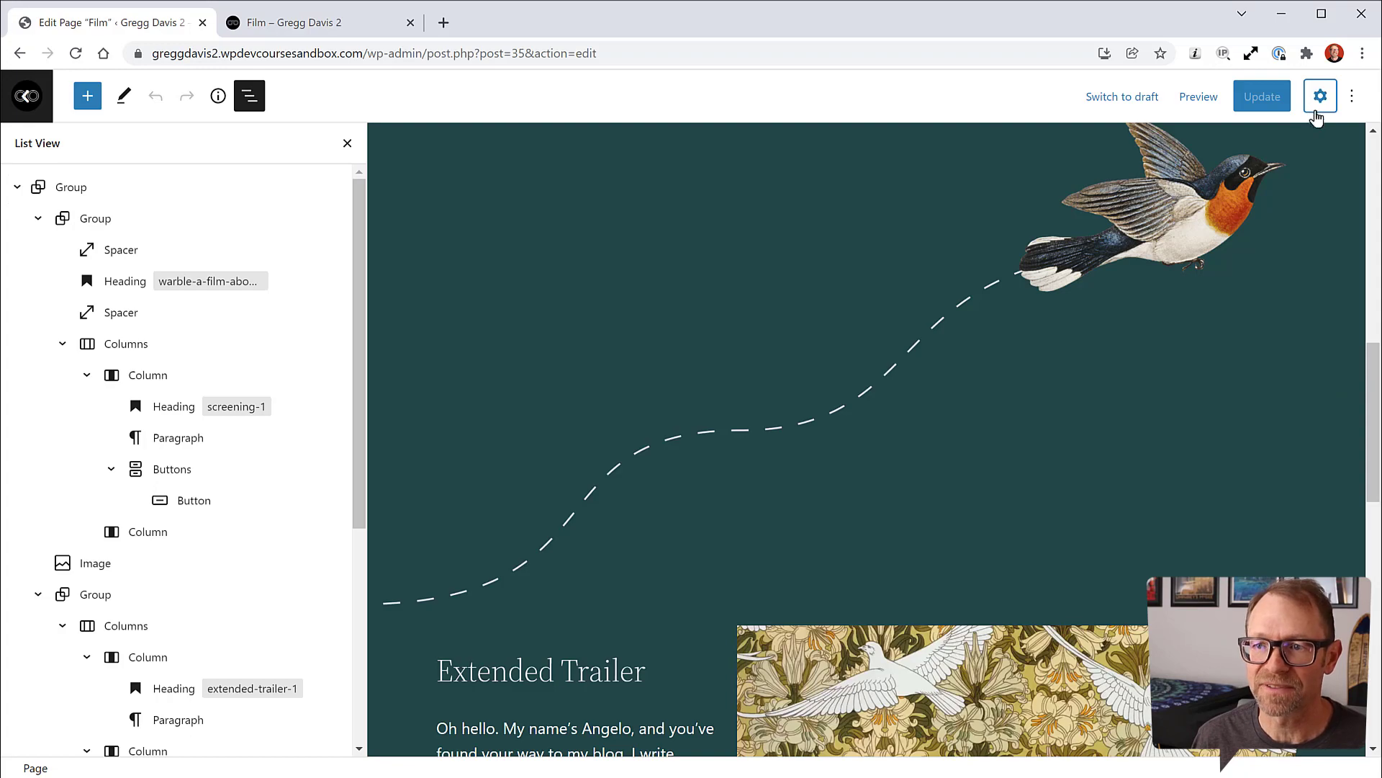
{"action": "scroll", "coordinate": [828, 477], "scroll_direction": "down", "scroll_amount": 5}
{"action": "scroll", "coordinate": [830, 465], "scroll_direction": "down", "scroll_amount": 8}
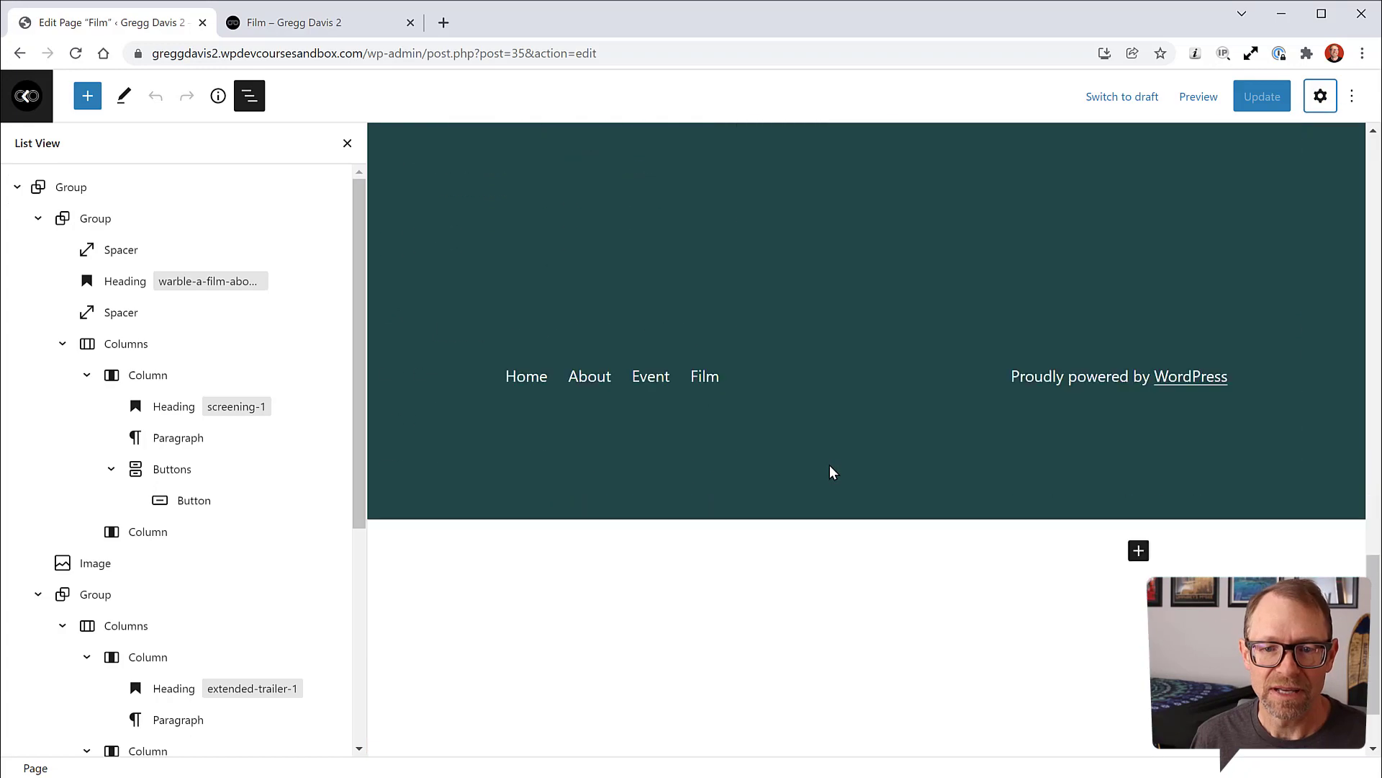
{"action": "scroll", "coordinate": [835, 436], "scroll_direction": "up", "scroll_amount": 2}
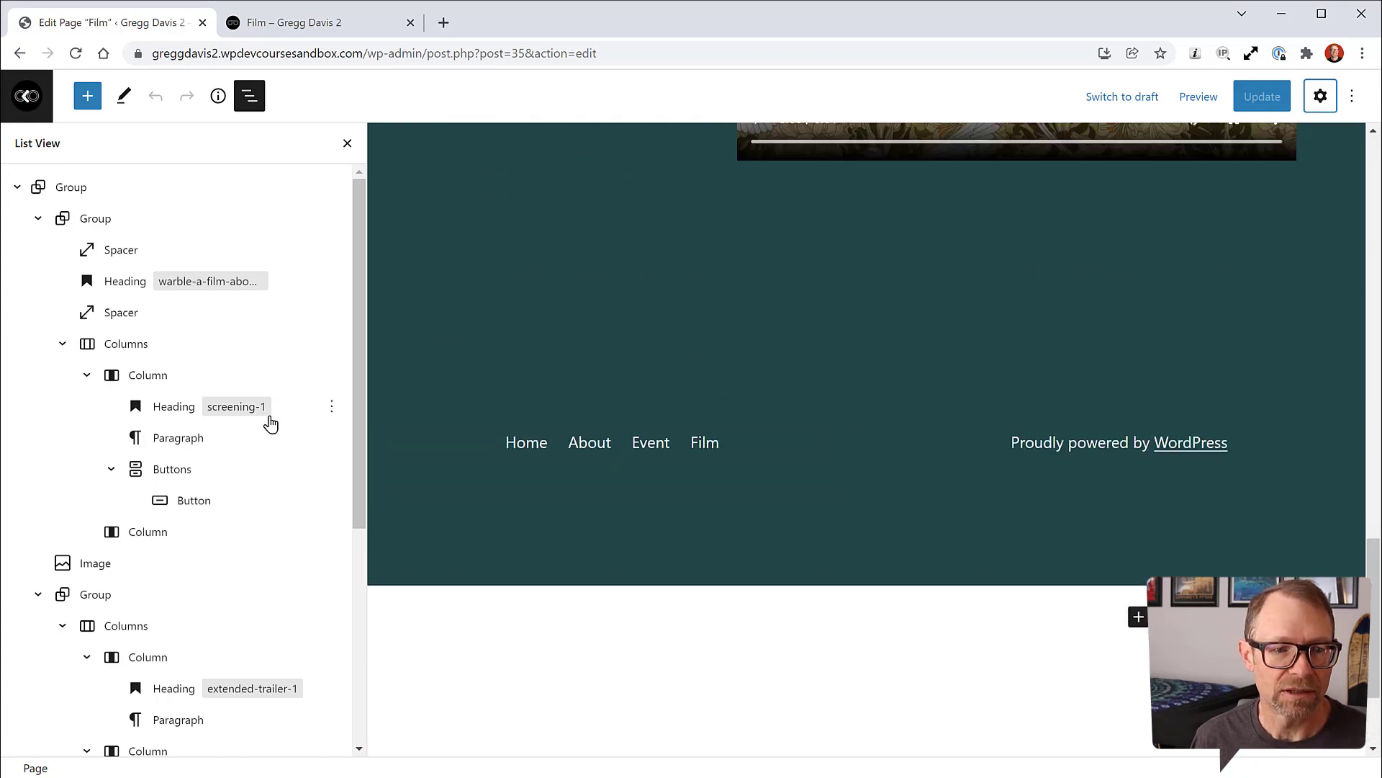
{"action": "scroll", "coordinate": [110, 239], "scroll_direction": "down", "scroll_amount": 5}
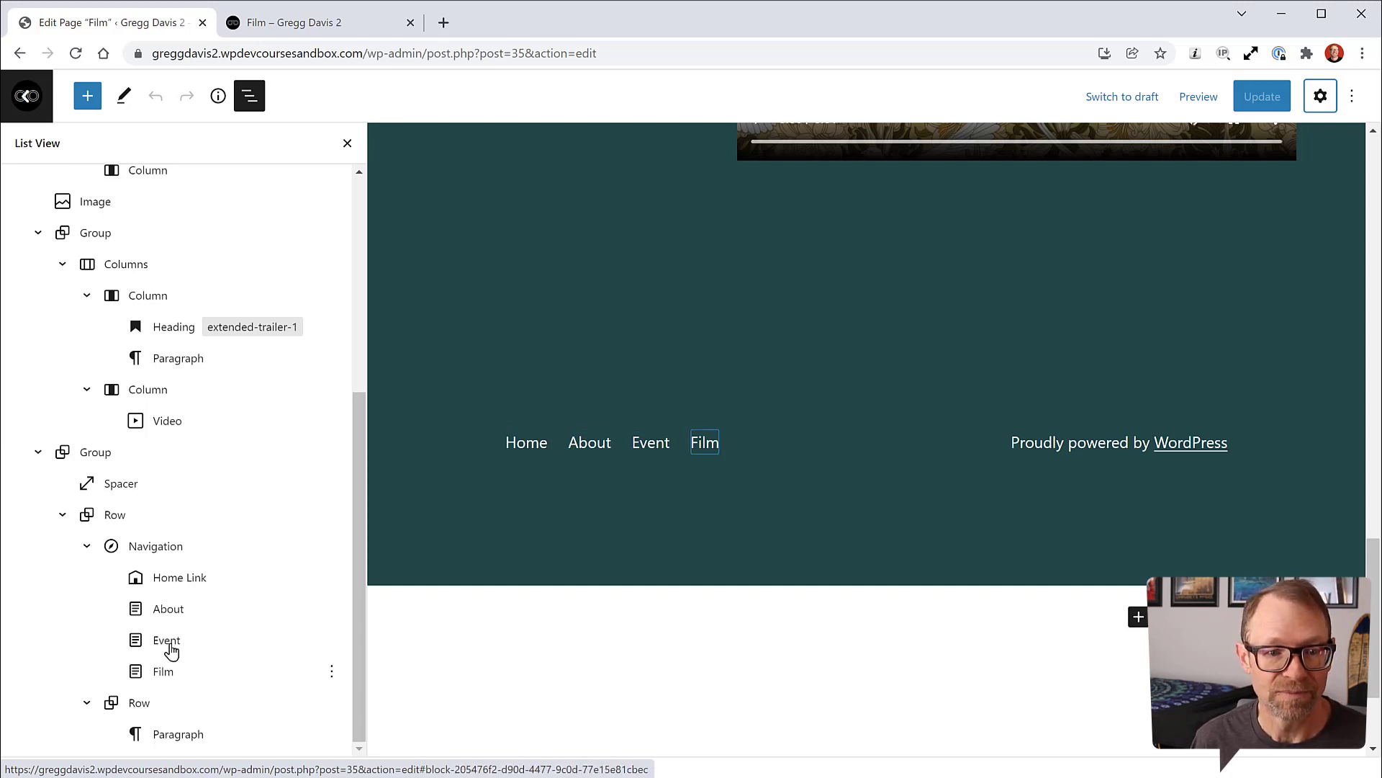
{"action": "left_click", "coordinate": [163, 553]}
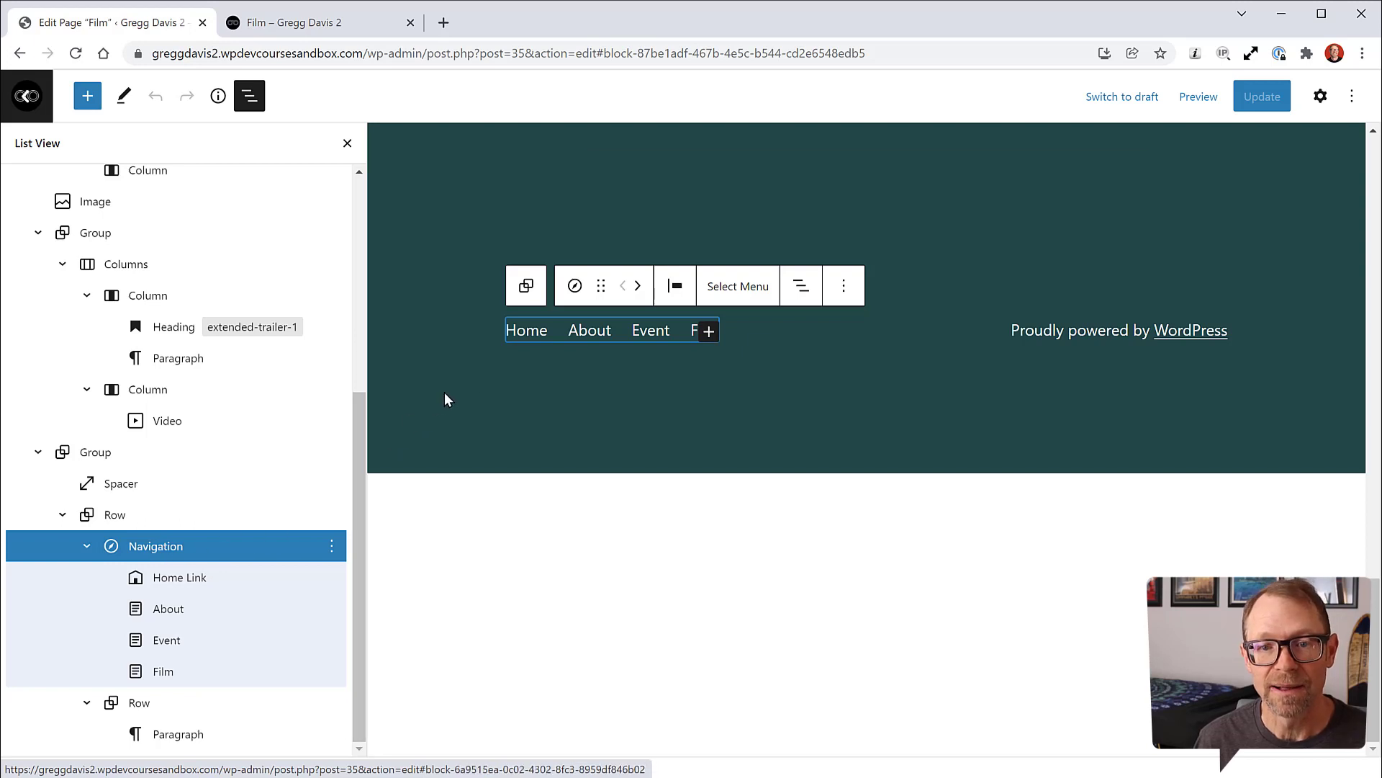
Step: Append a Page Link pointing to Blog after Film in the footer navigation
{"action": "left_click", "coordinate": [709, 332]}
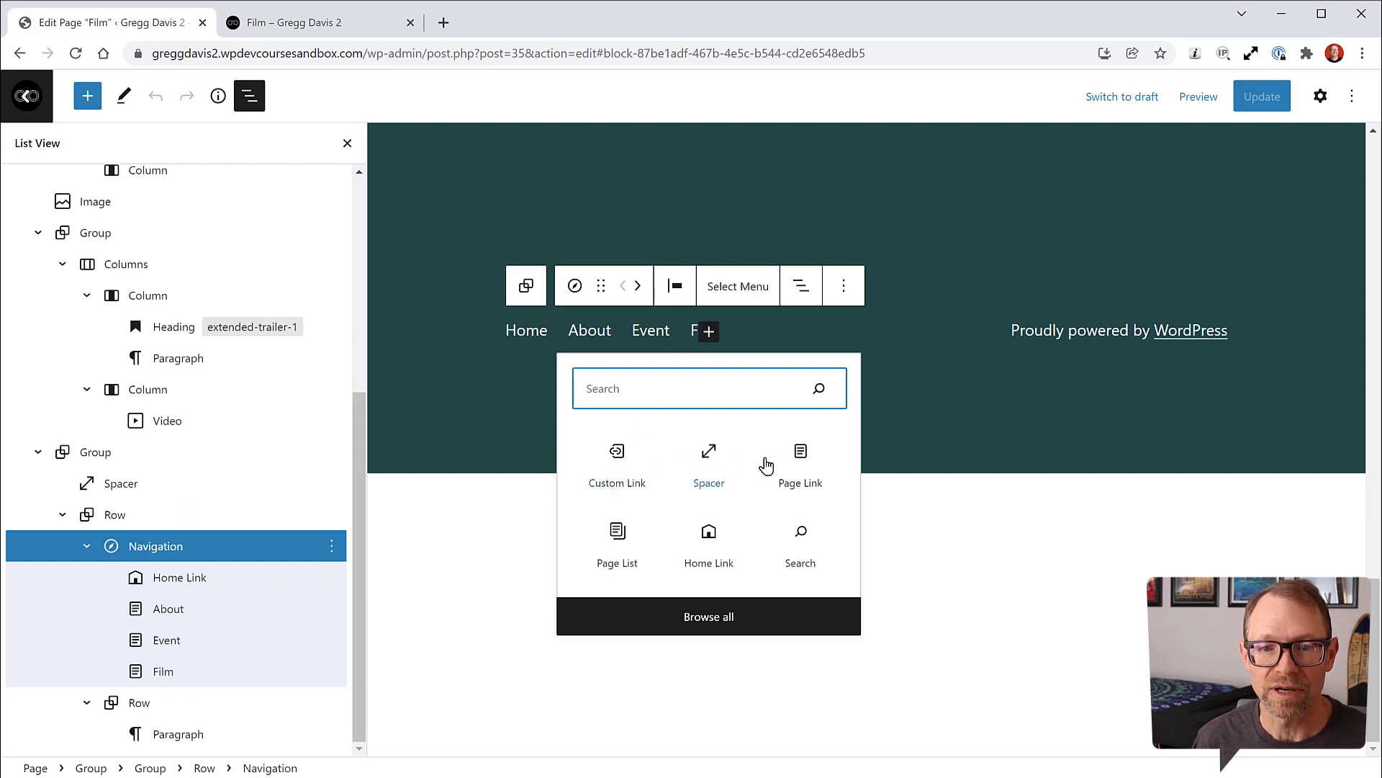
{"action": "left_click", "coordinate": [800, 461]}
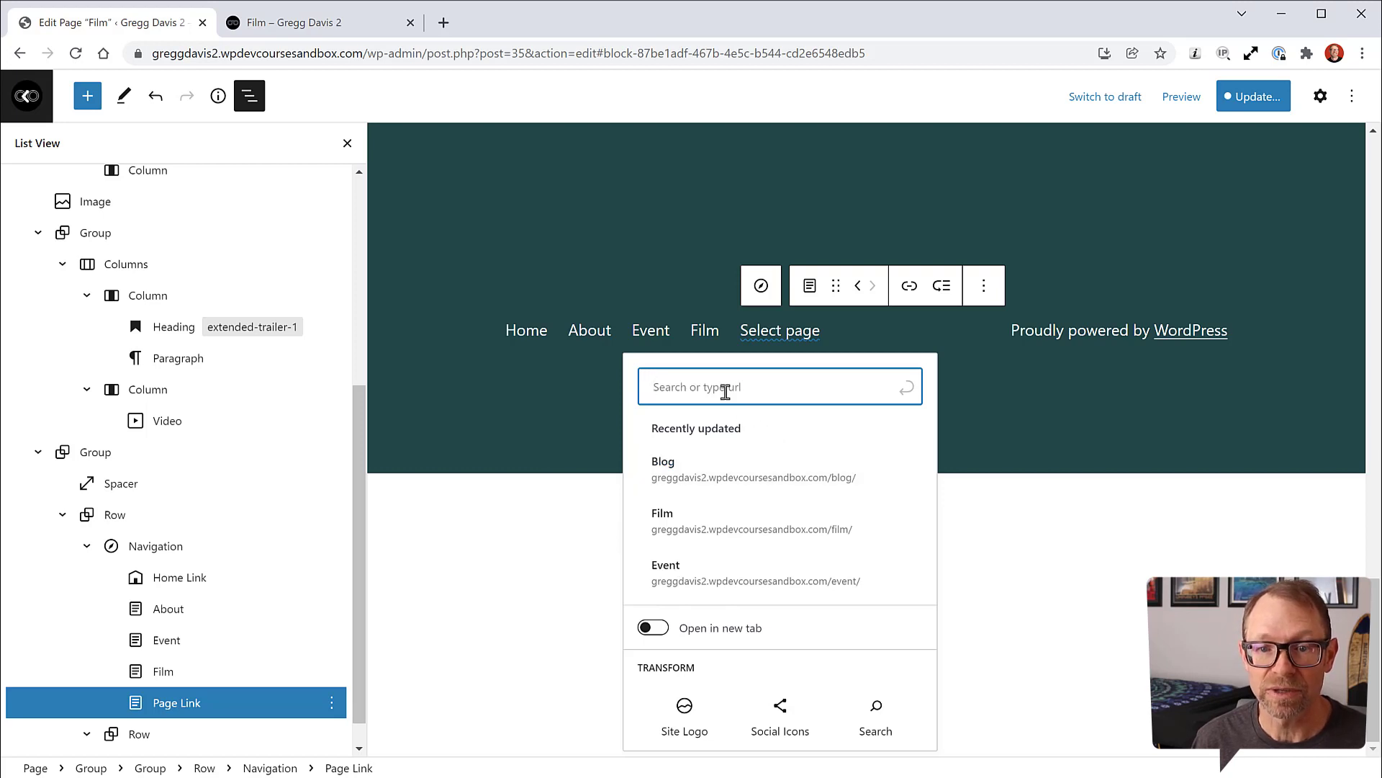
{"action": "left_click", "coordinate": [719, 478]}
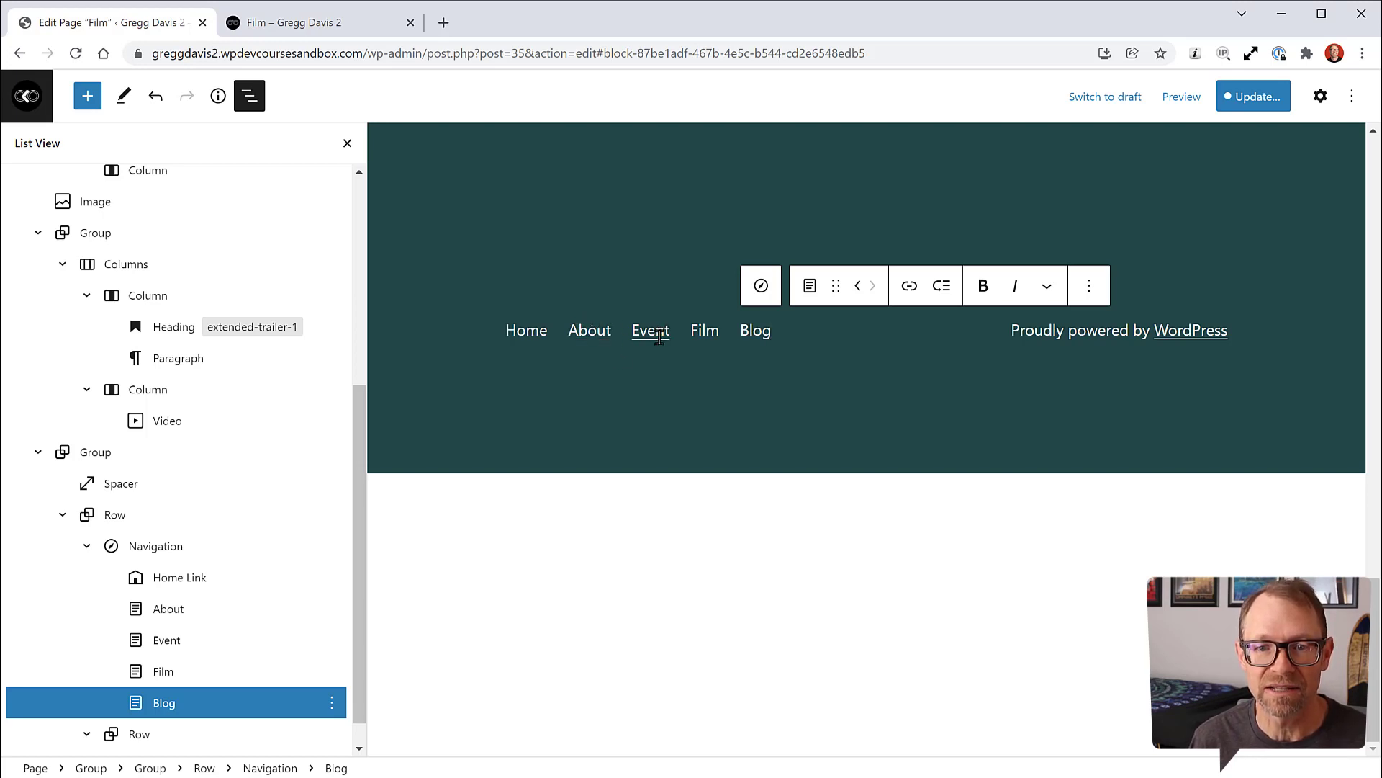
Step: Move the Blog link left twice to sit between About and Event, then start the update
{"action": "left_click", "coordinate": [859, 290]}
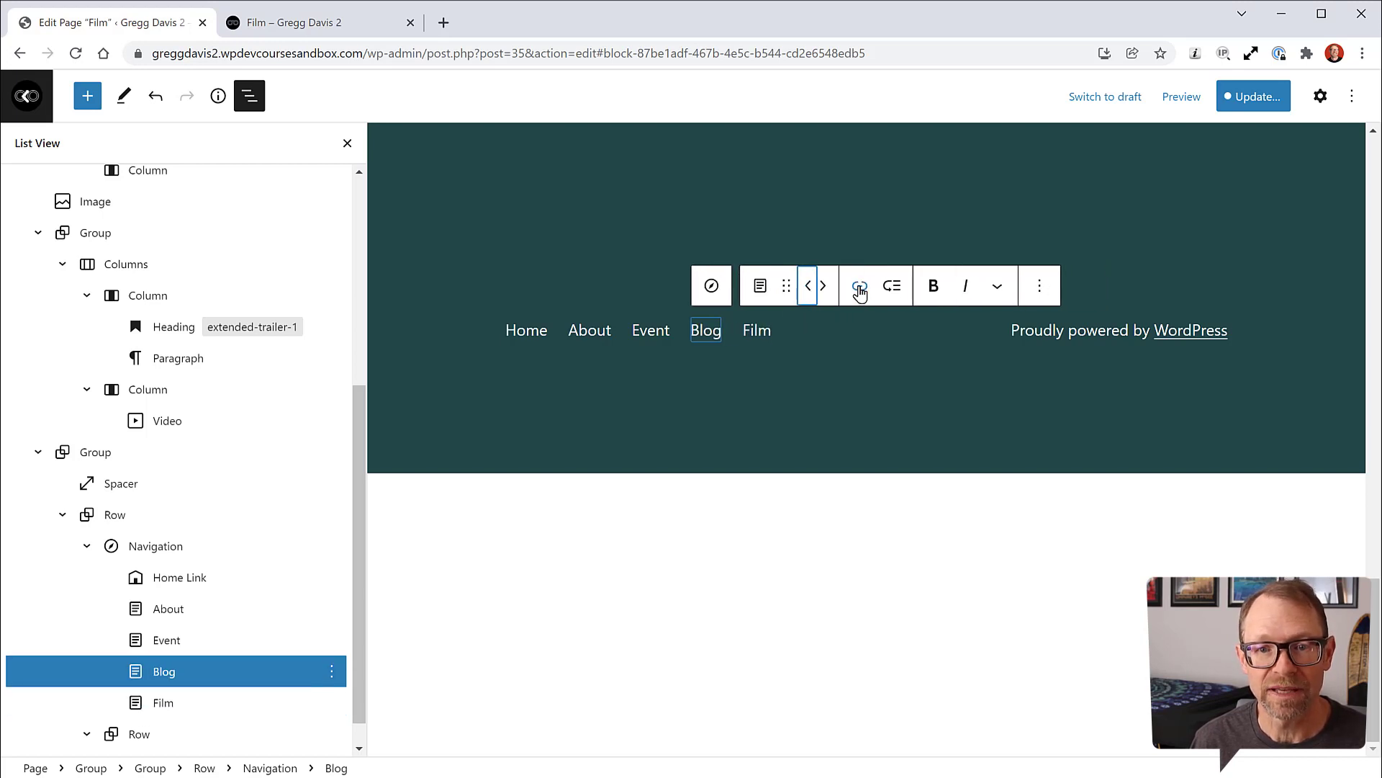
{"action": "left_click", "coordinate": [807, 290]}
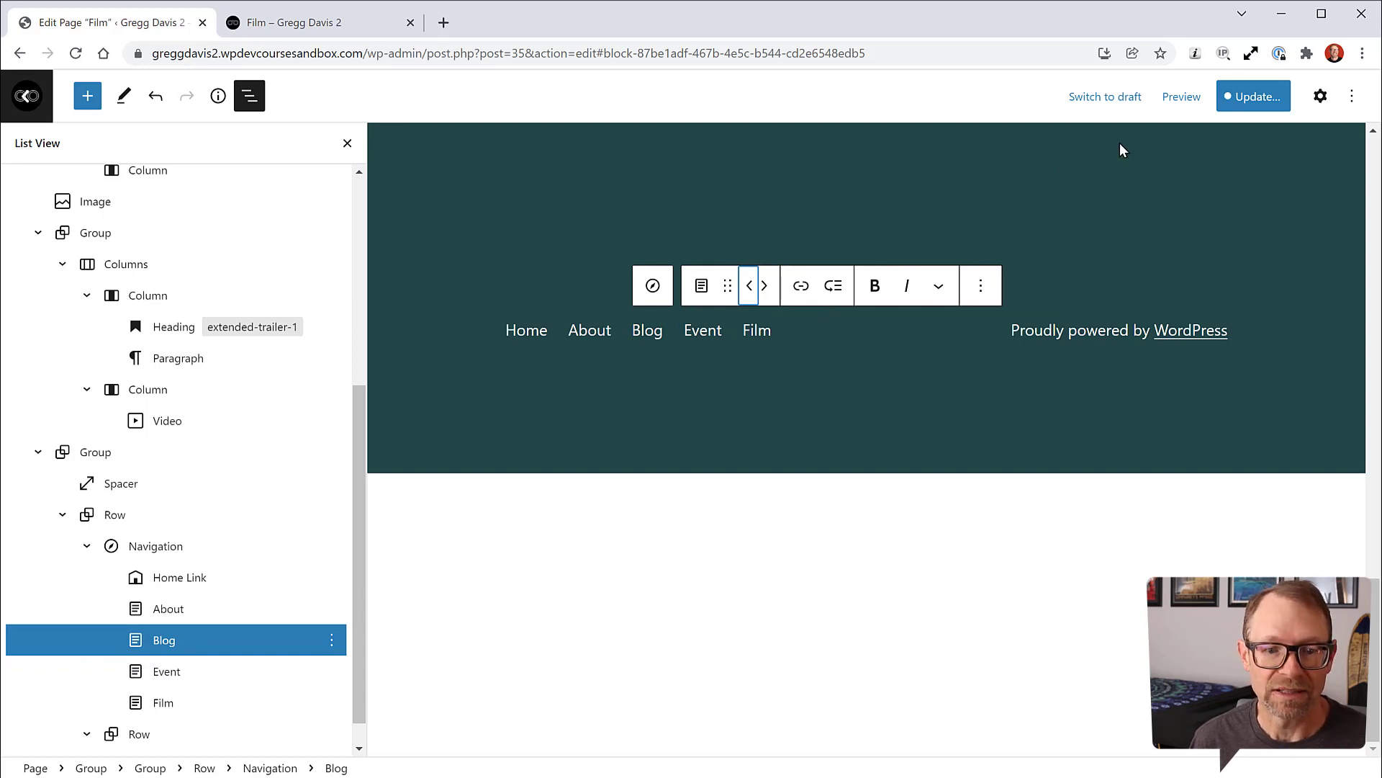
{"action": "left_click", "coordinate": [1250, 100]}
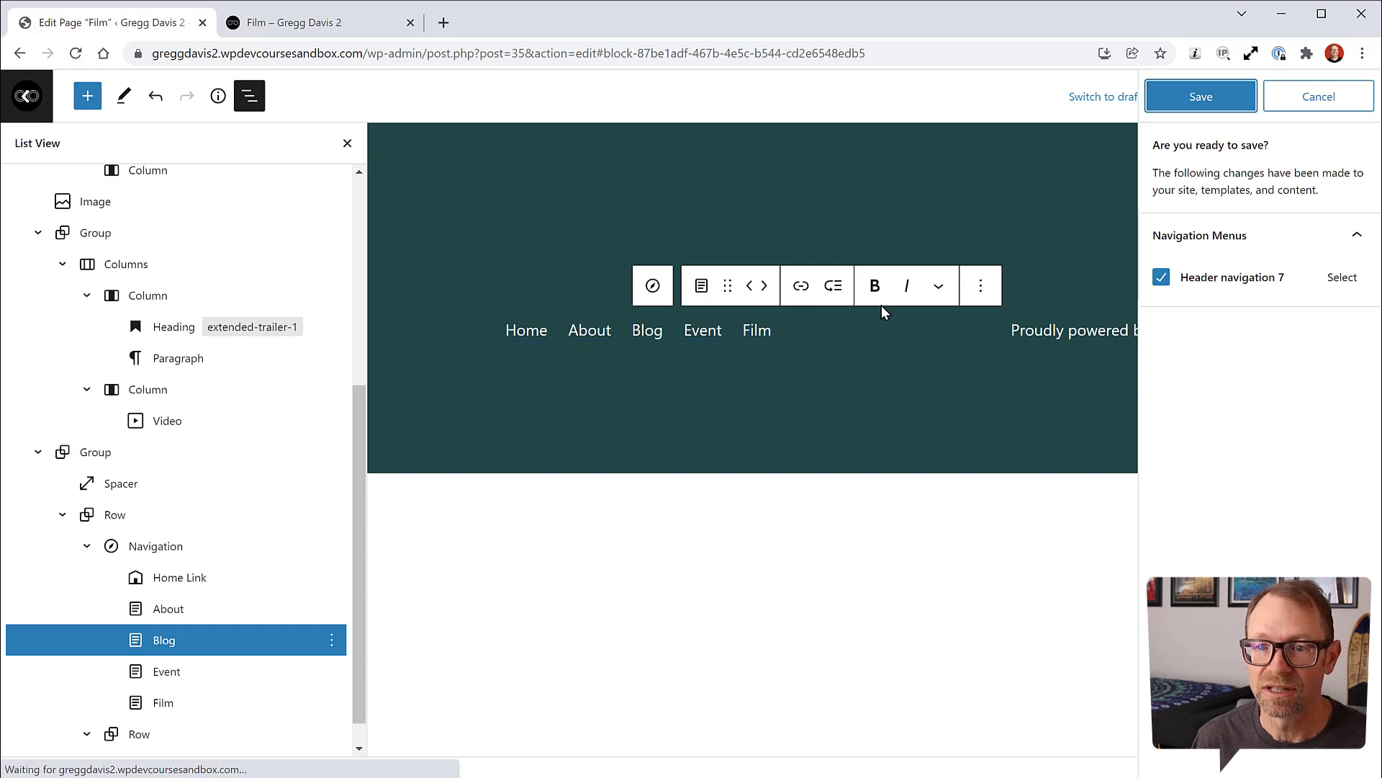
Step: Save the footer navigation changes and exit to the admin Pages list
{"action": "left_click", "coordinate": [1199, 95]}
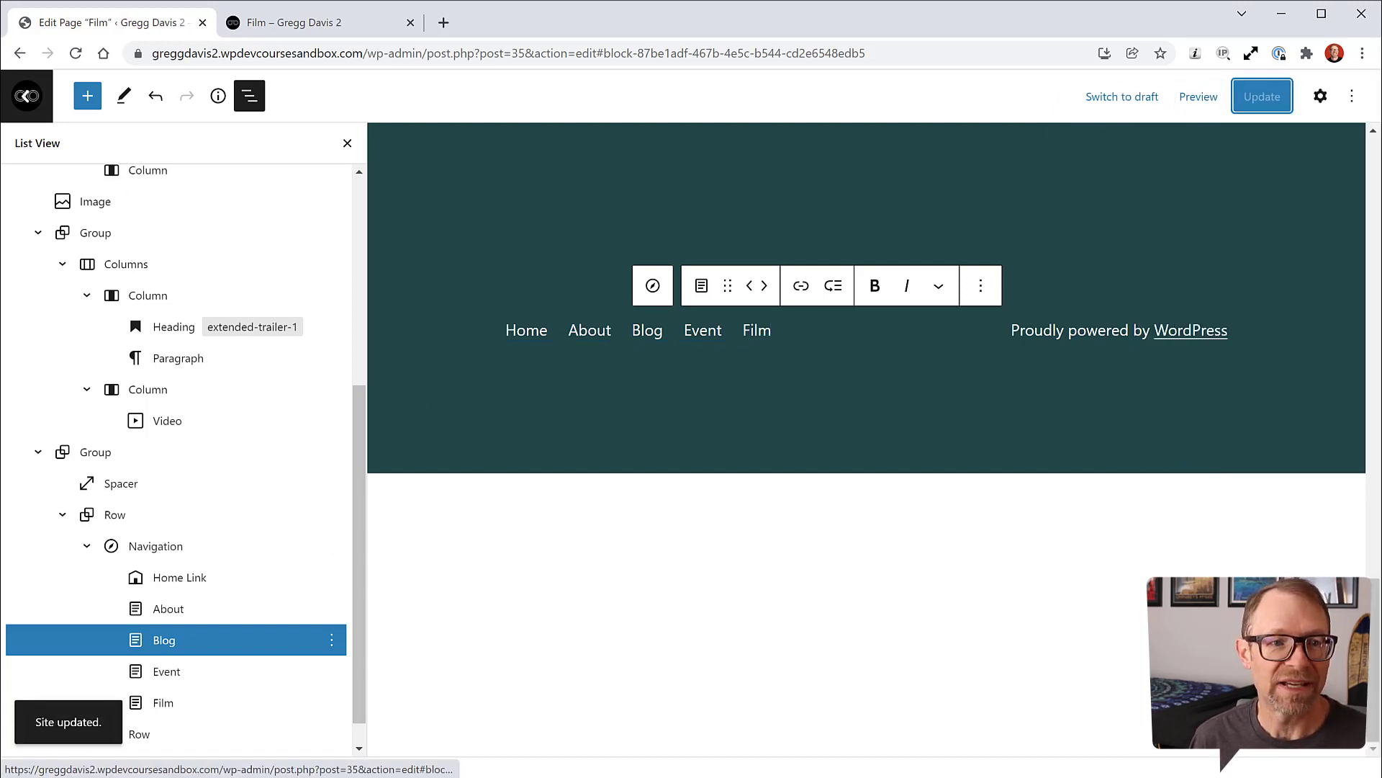
{"action": "left_click", "coordinate": [29, 97]}
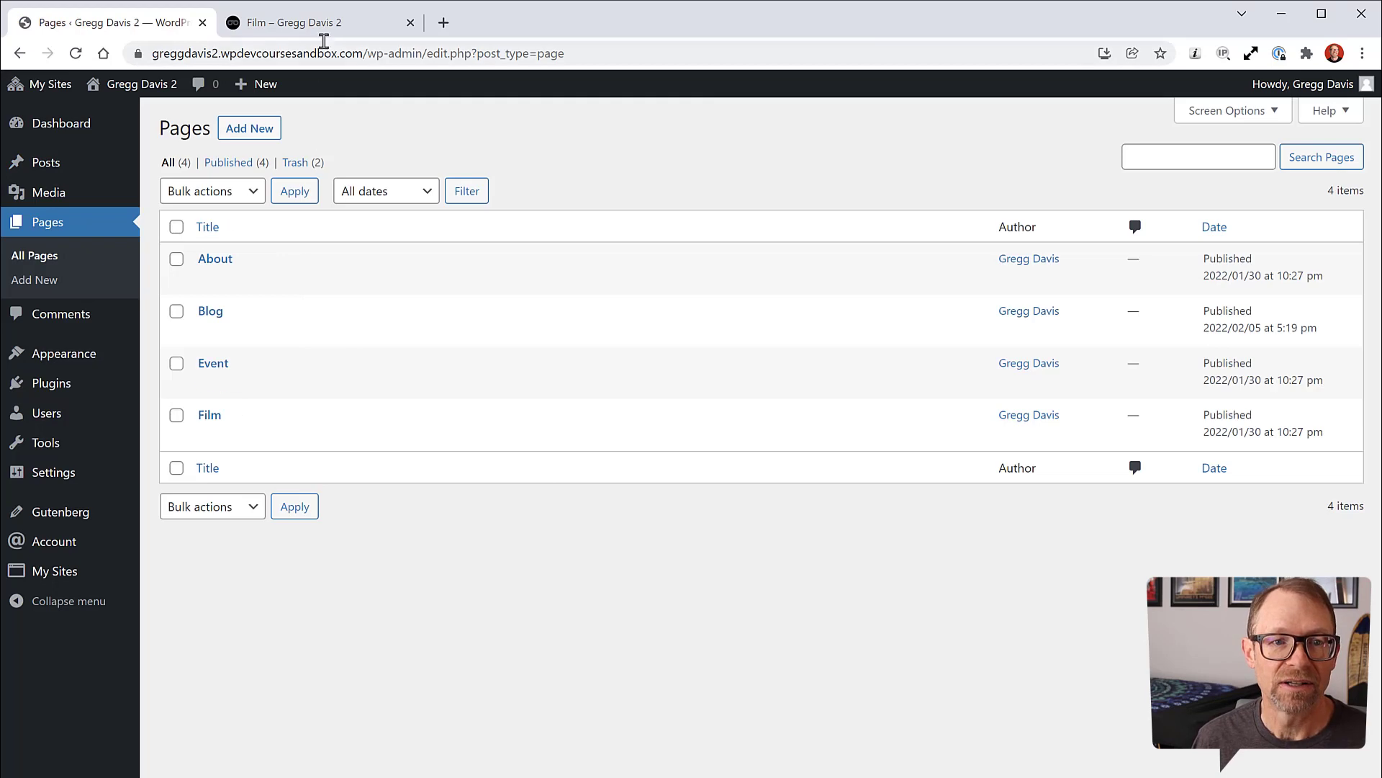
Step: Reload the live Film page to verify the Home, About, Blog, Event, Film footer, then visit Home
{"action": "left_click", "coordinate": [340, 22]}
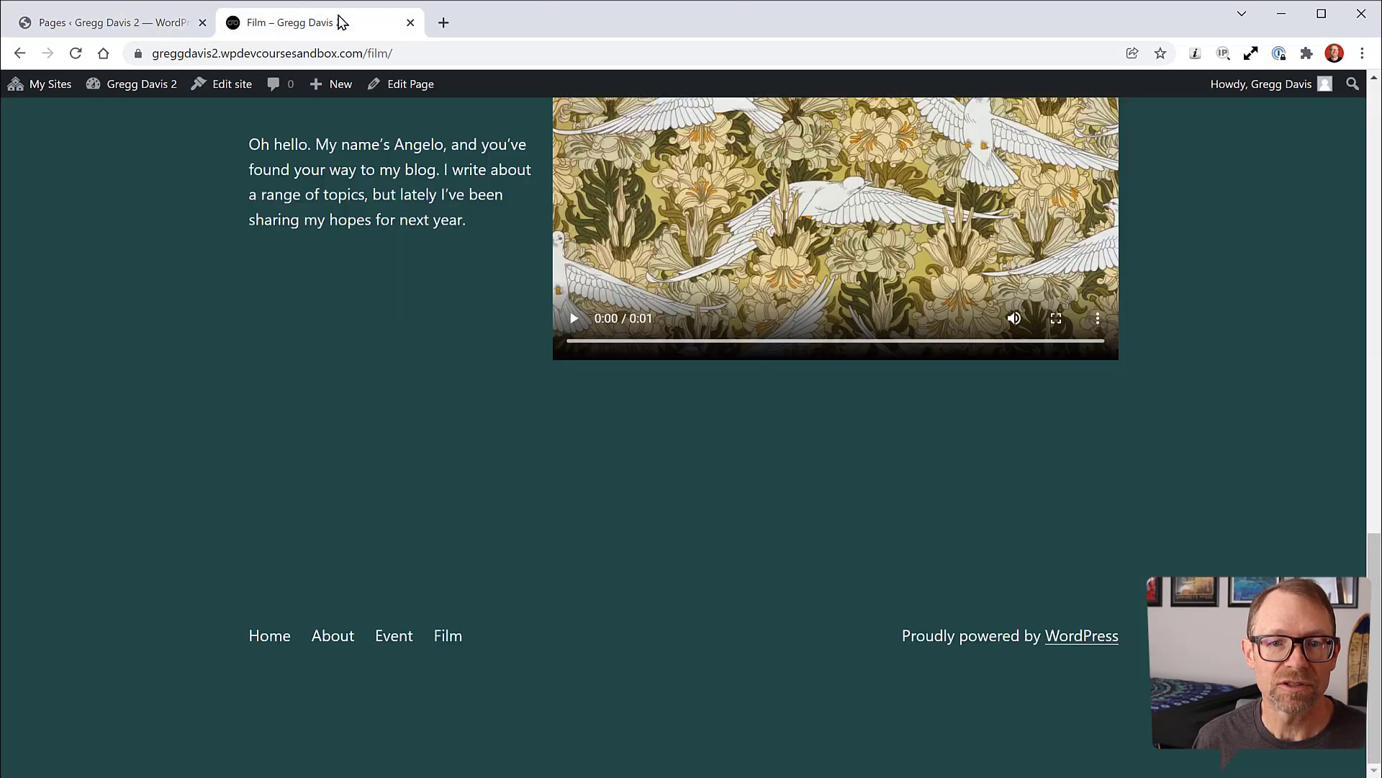
{"action": "left_click", "coordinate": [75, 52]}
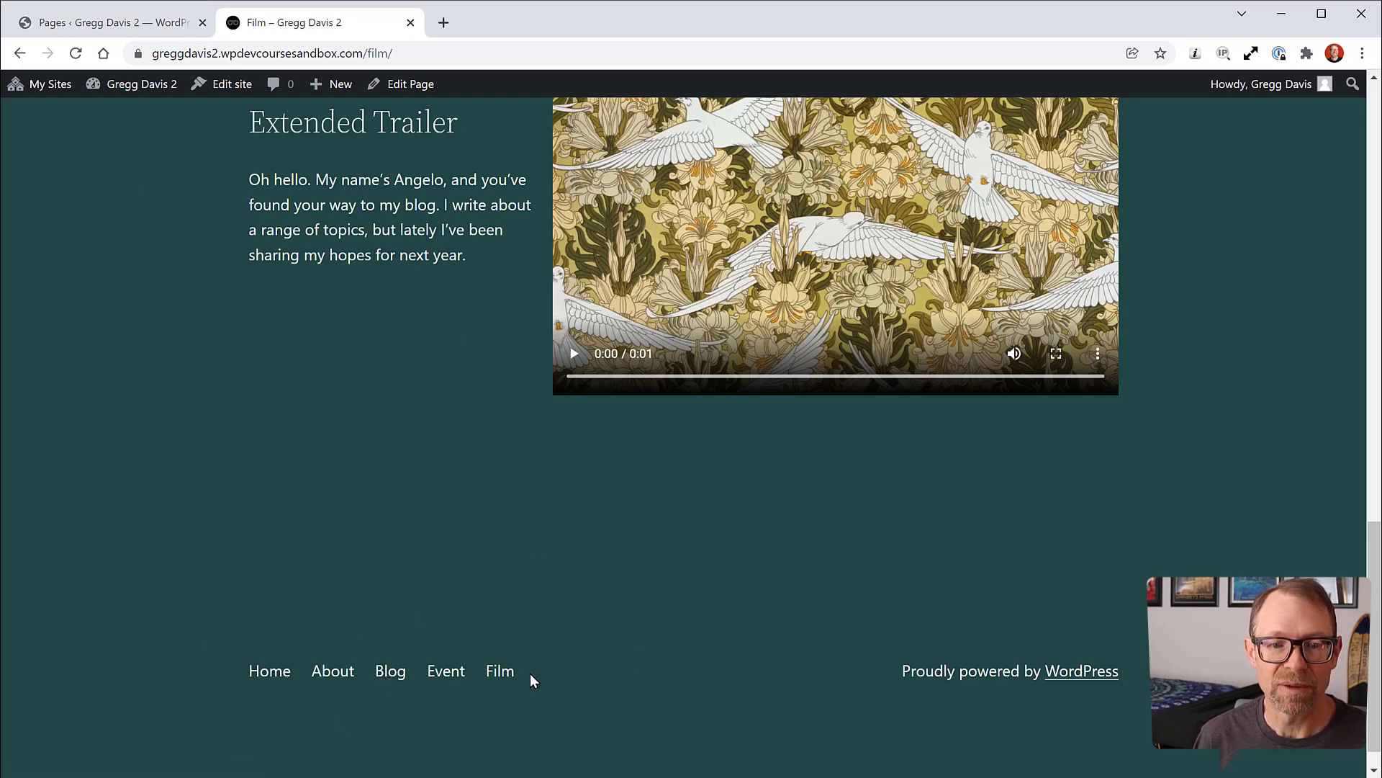
{"action": "left_click", "coordinate": [274, 675]}
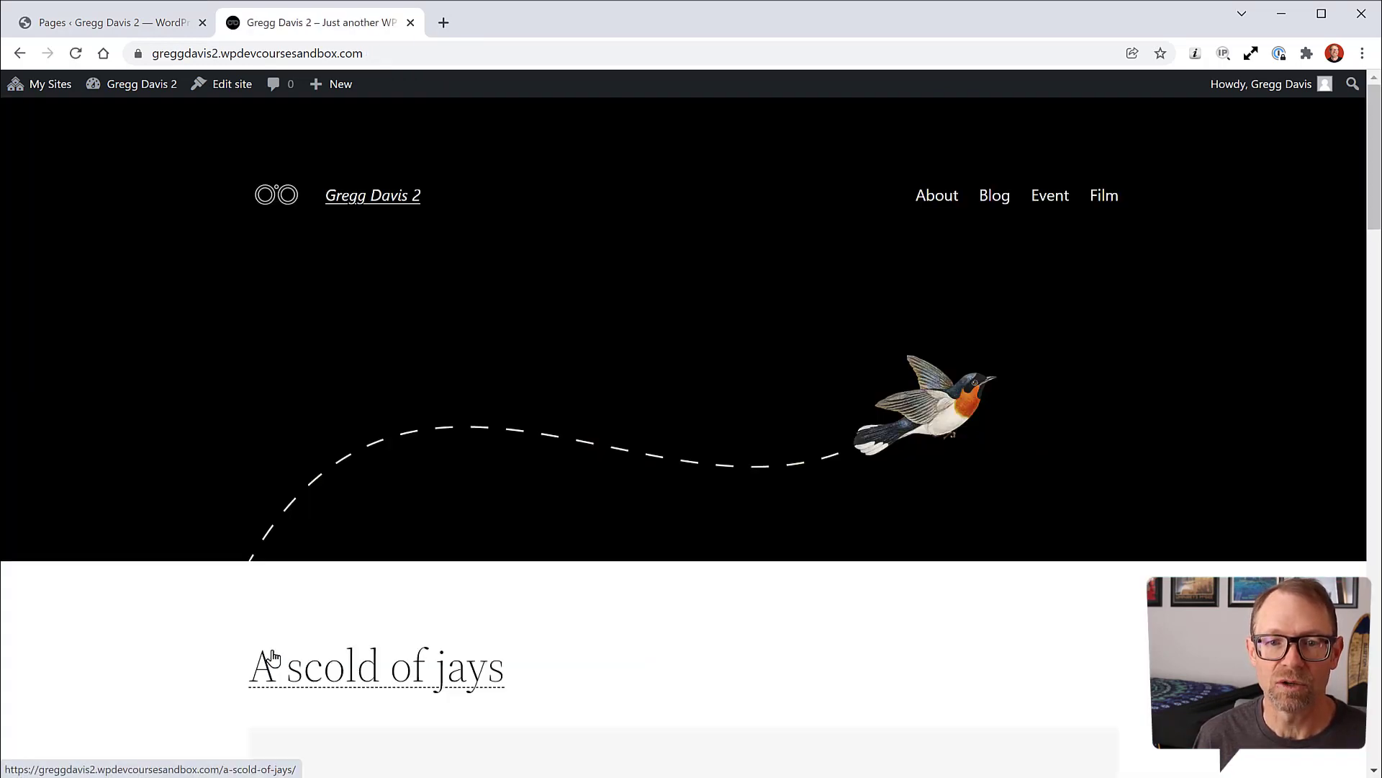
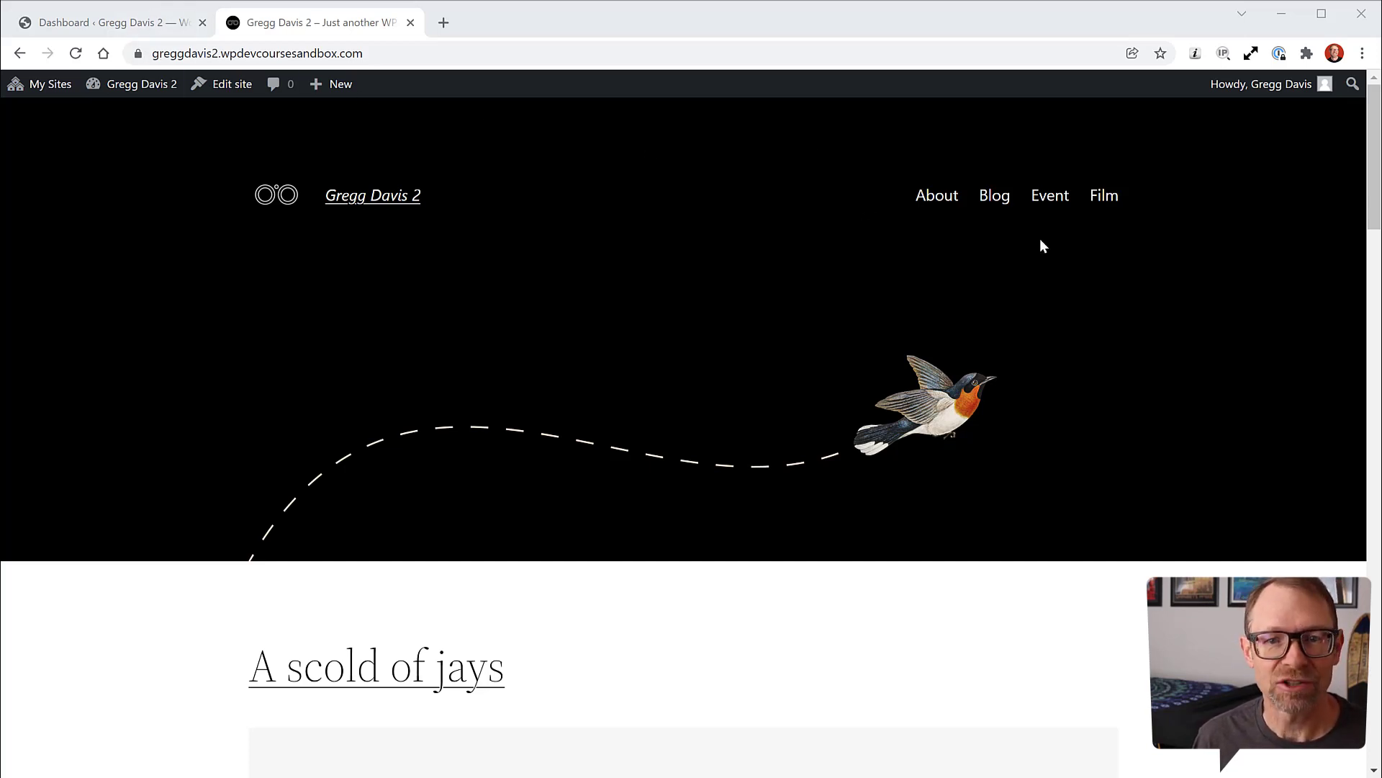
Step: From the Dashboard, go to Appearance > Editor > Template Parts and open Header for editing
{"action": "left_click", "coordinate": [95, 15]}
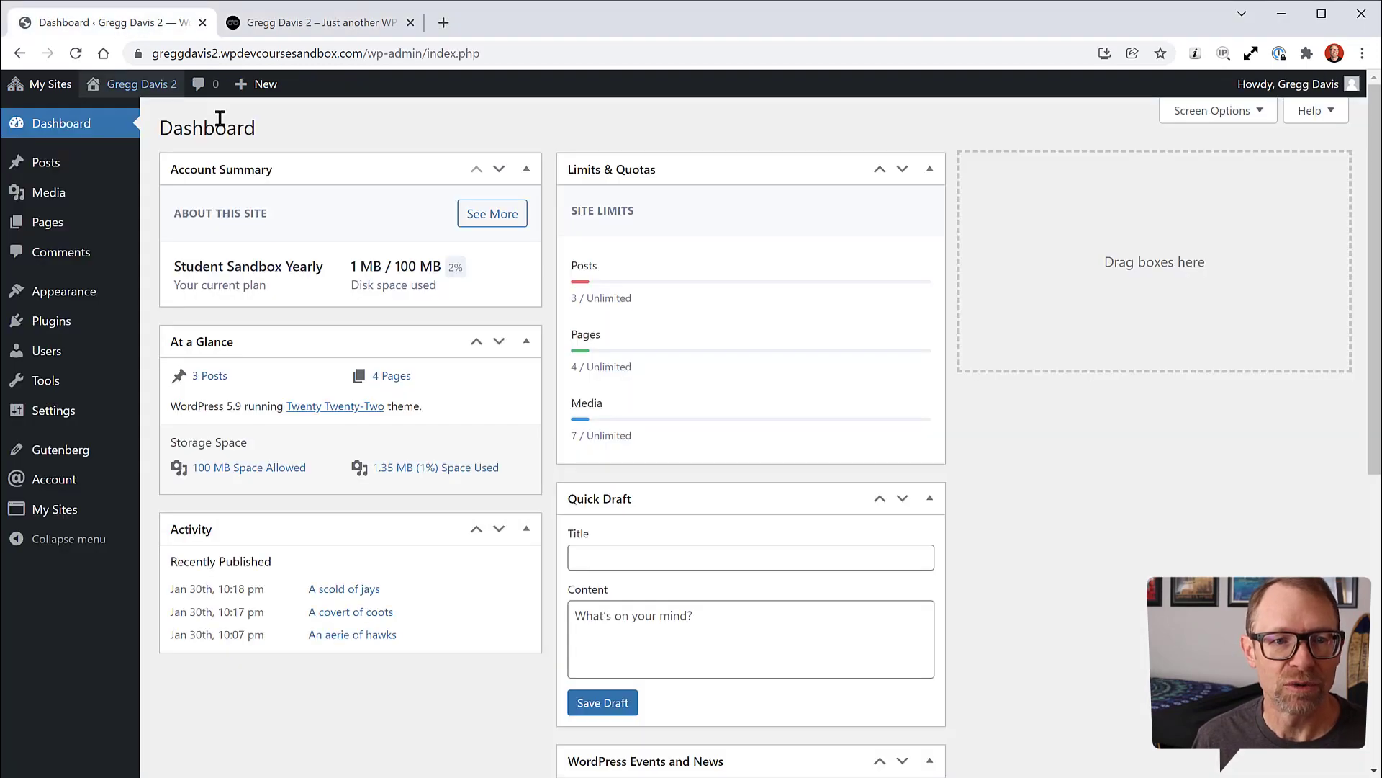
{"action": "mouse_move", "coordinate": [79, 291]}
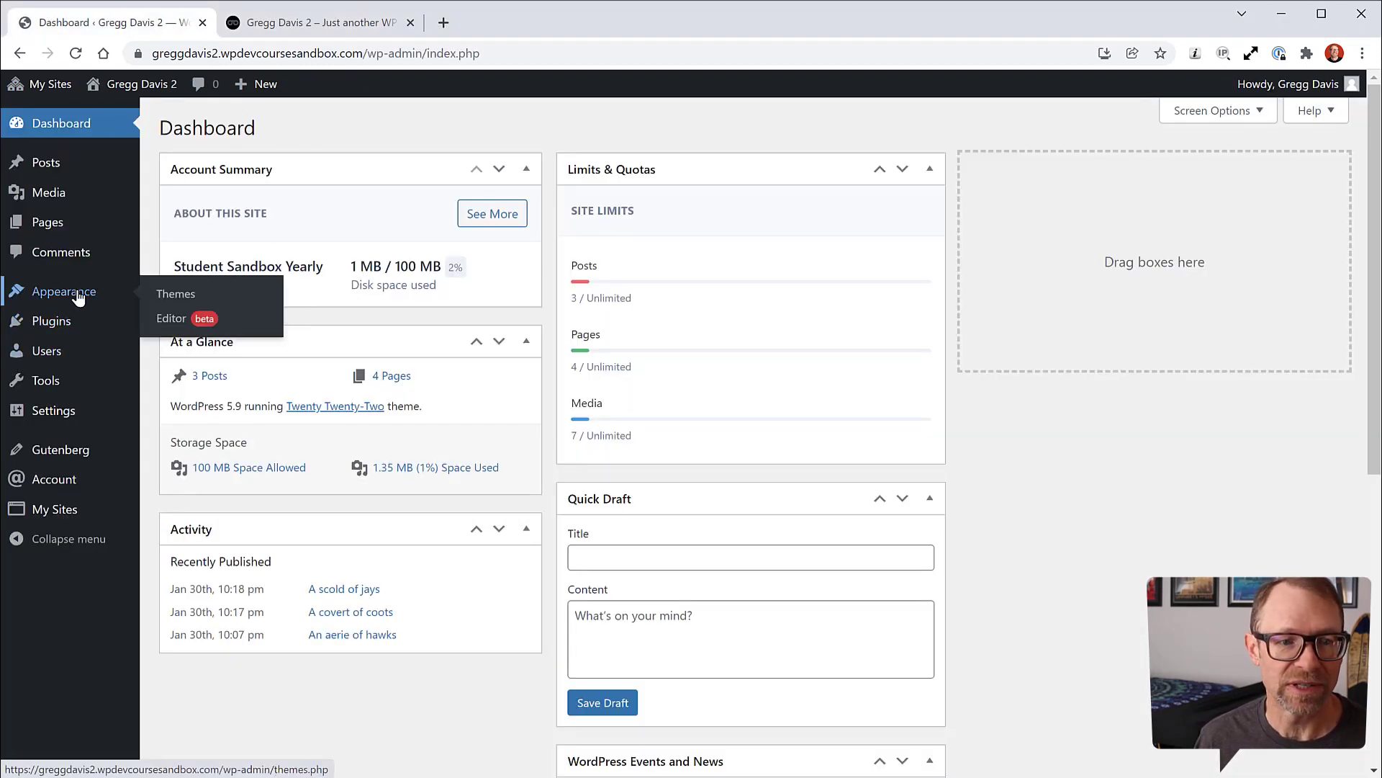
{"action": "left_click", "coordinate": [170, 320]}
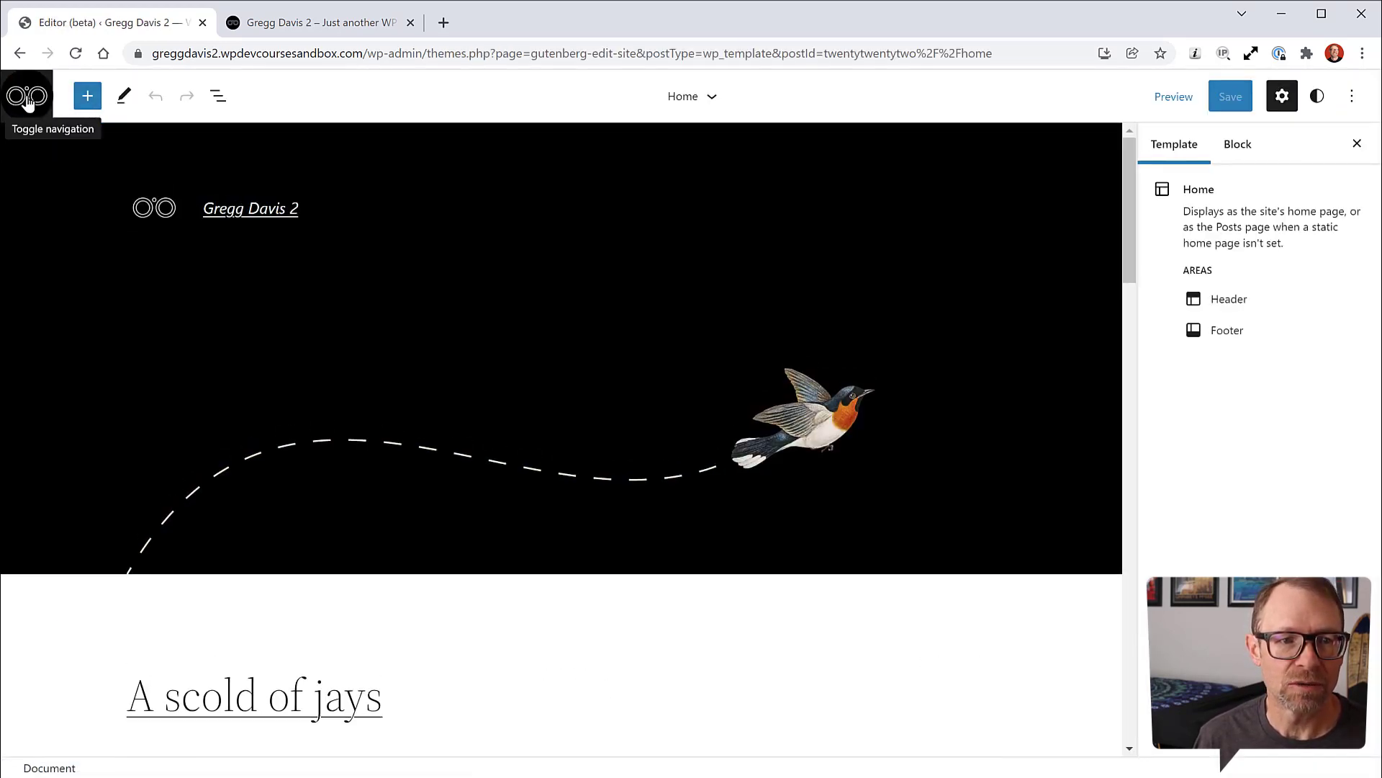
{"action": "left_click", "coordinate": [26, 98]}
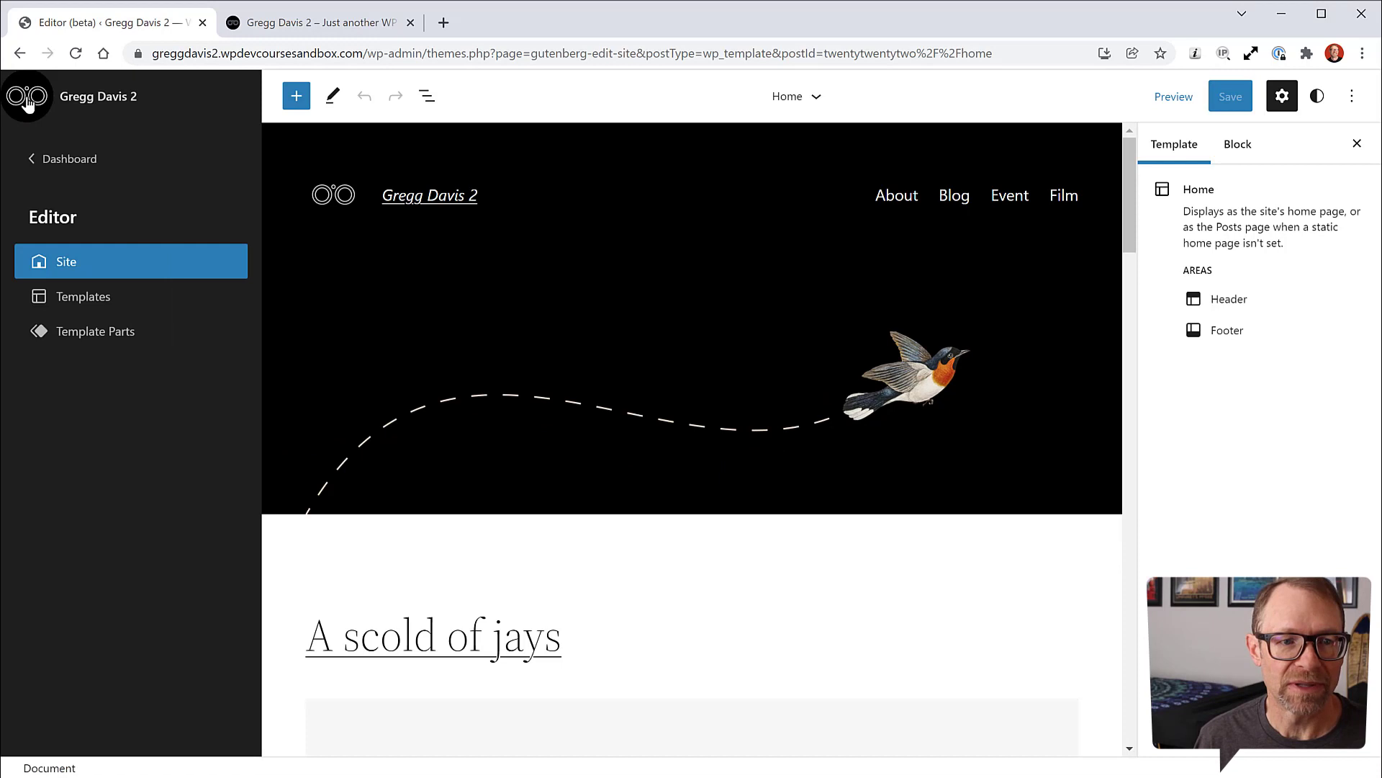
{"action": "left_click", "coordinate": [79, 333]}
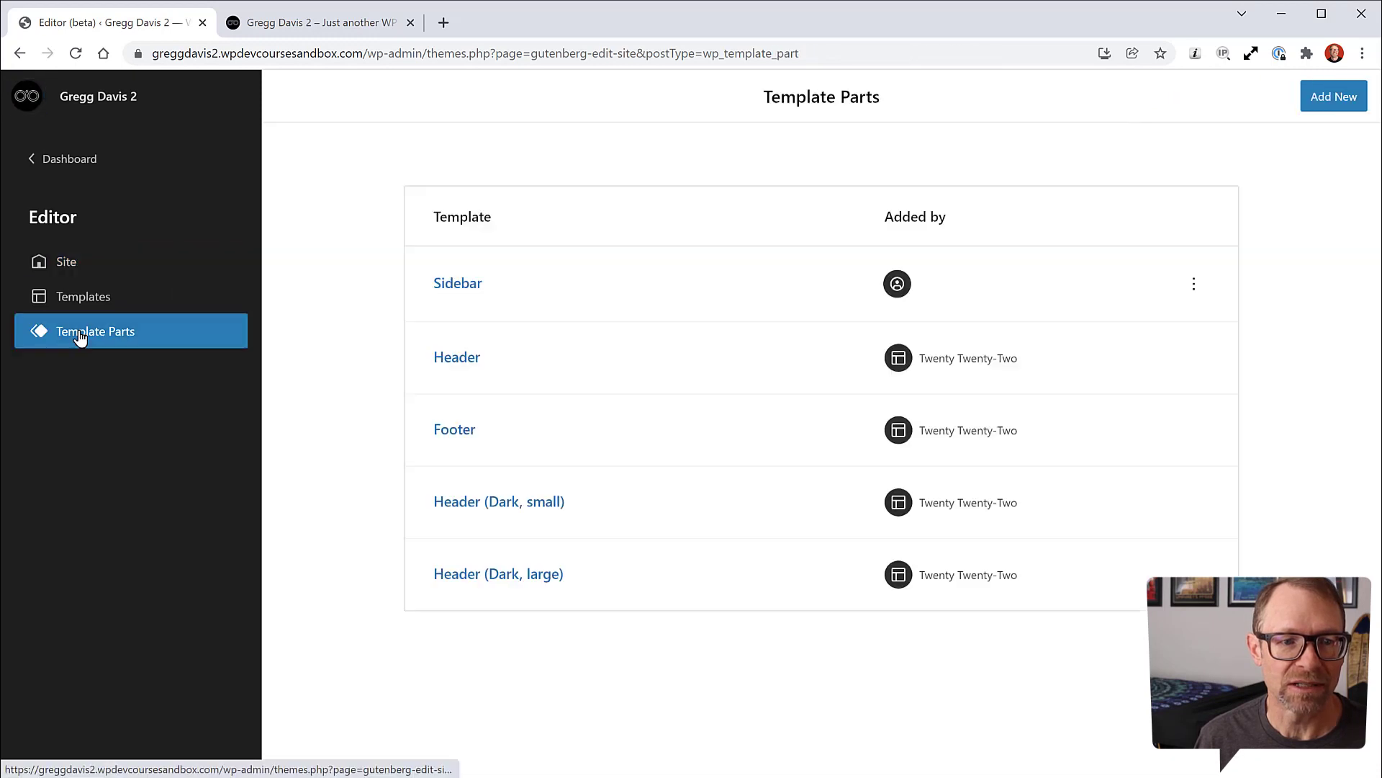
{"action": "left_click", "coordinate": [445, 360]}
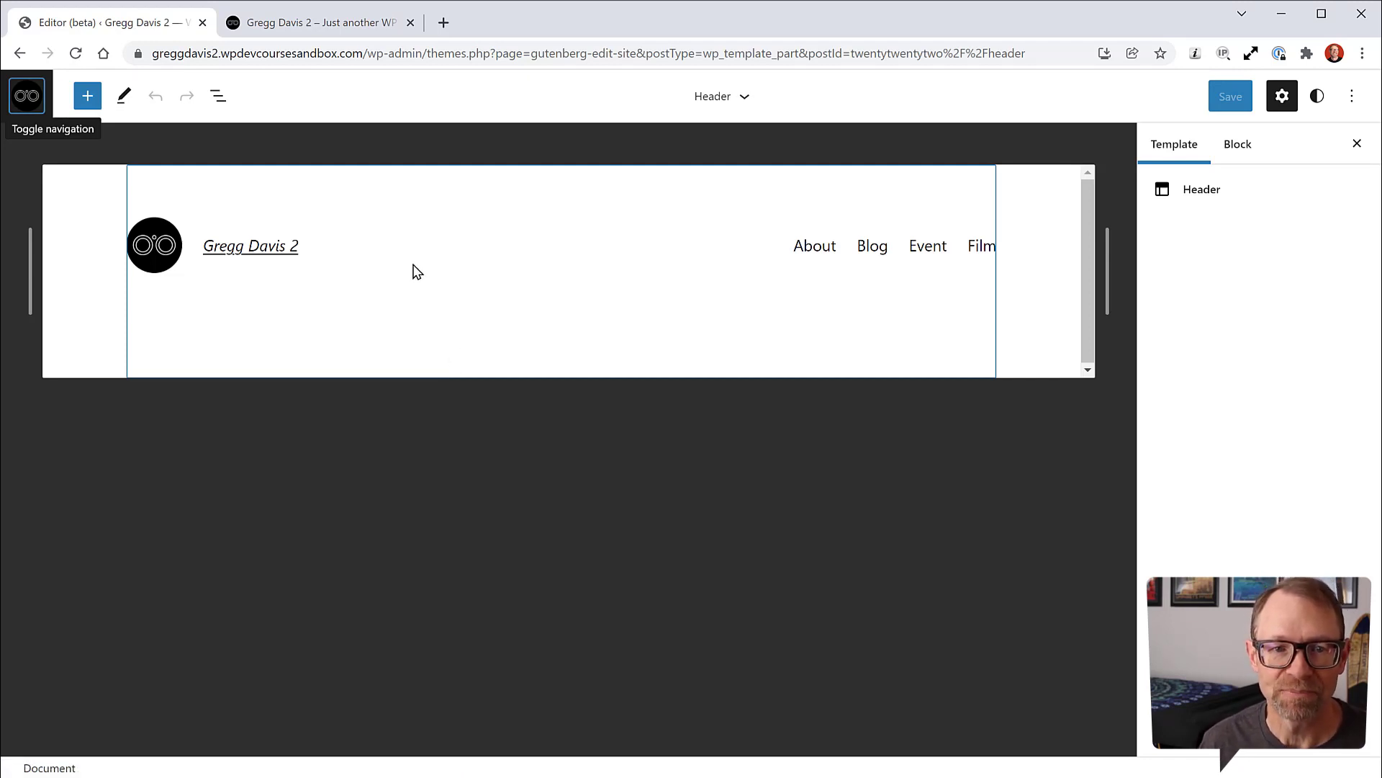
Step: Add a Blog page link to the header's Navigation block
{"action": "left_click", "coordinate": [218, 97]}
{"action": "left_click", "coordinate": [144, 345]}
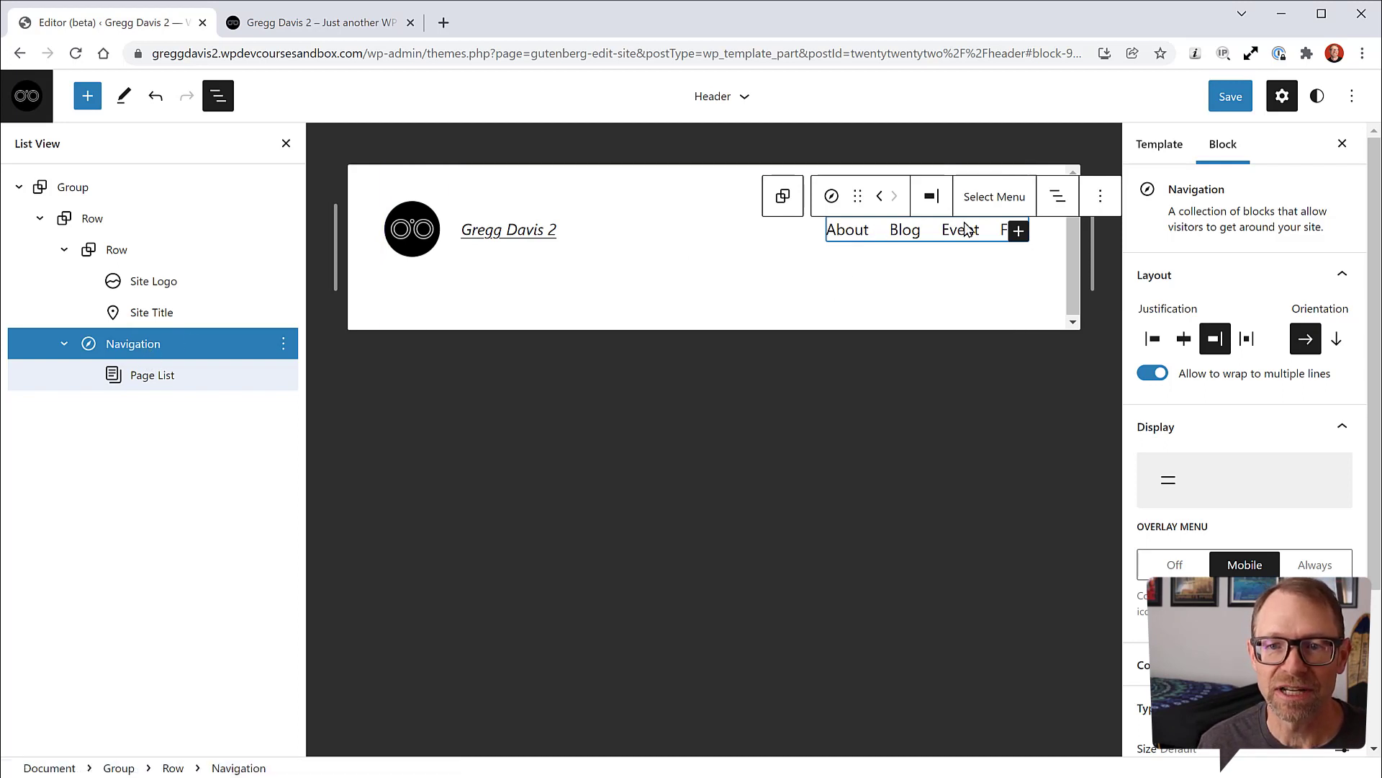
{"action": "left_click", "coordinate": [1019, 231]}
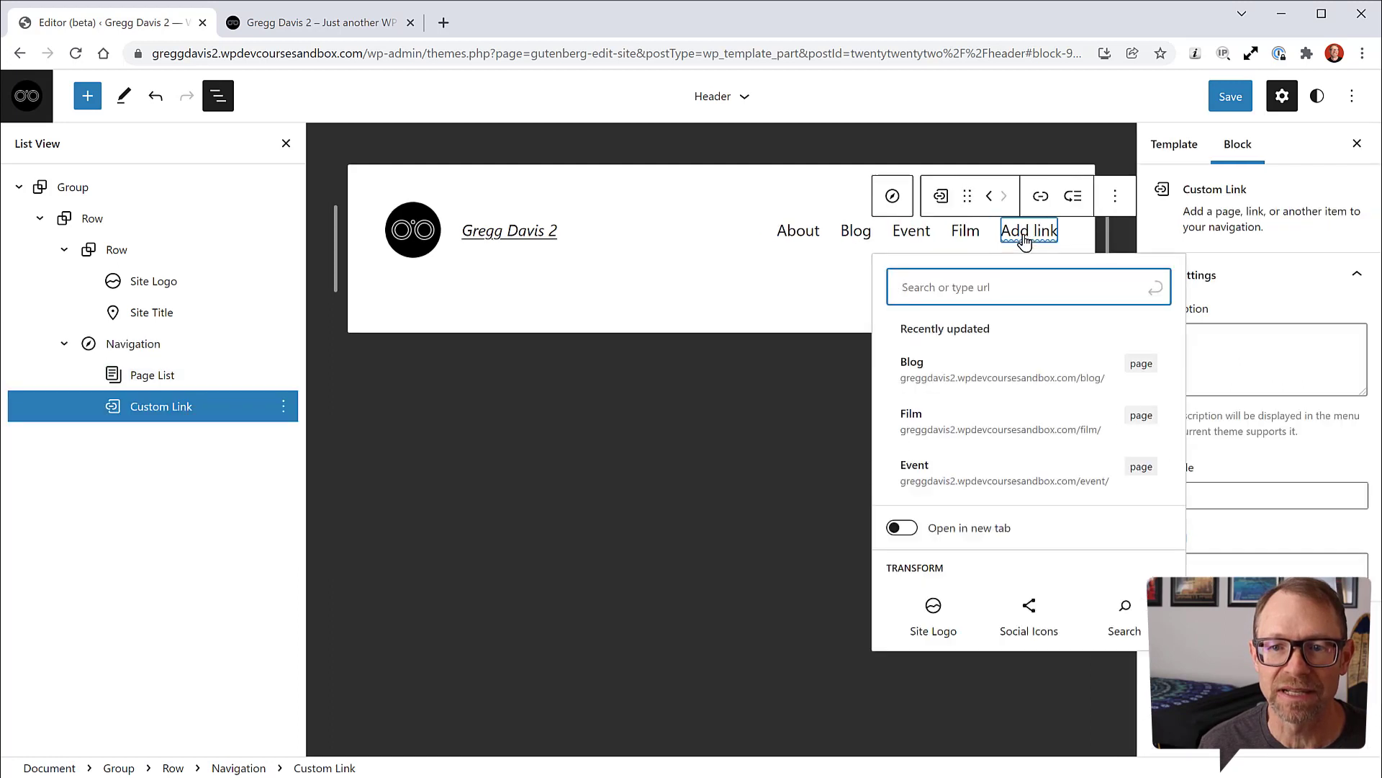
{"action": "left_click", "coordinate": [952, 379]}
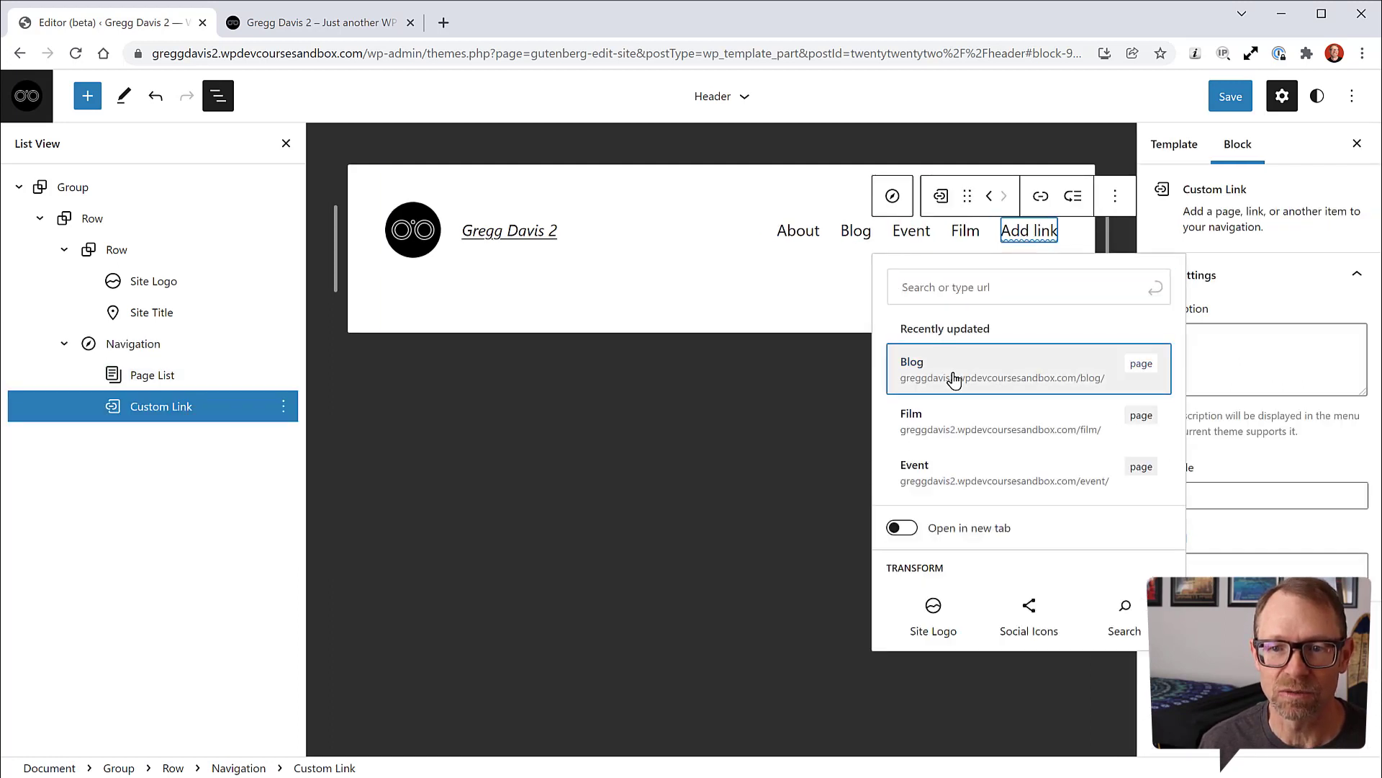
{"action": "left_click", "coordinate": [154, 350]}
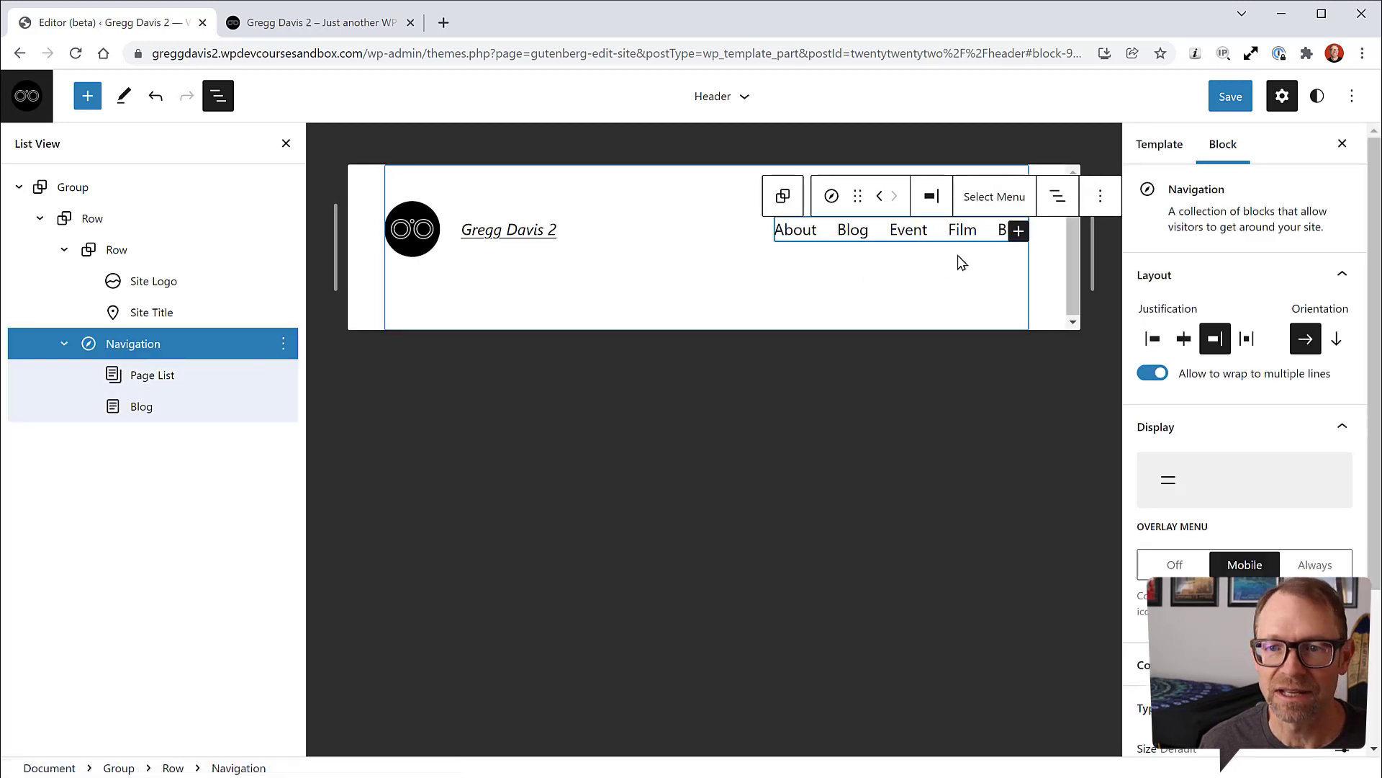
{"action": "left_click", "coordinate": [1026, 237]}
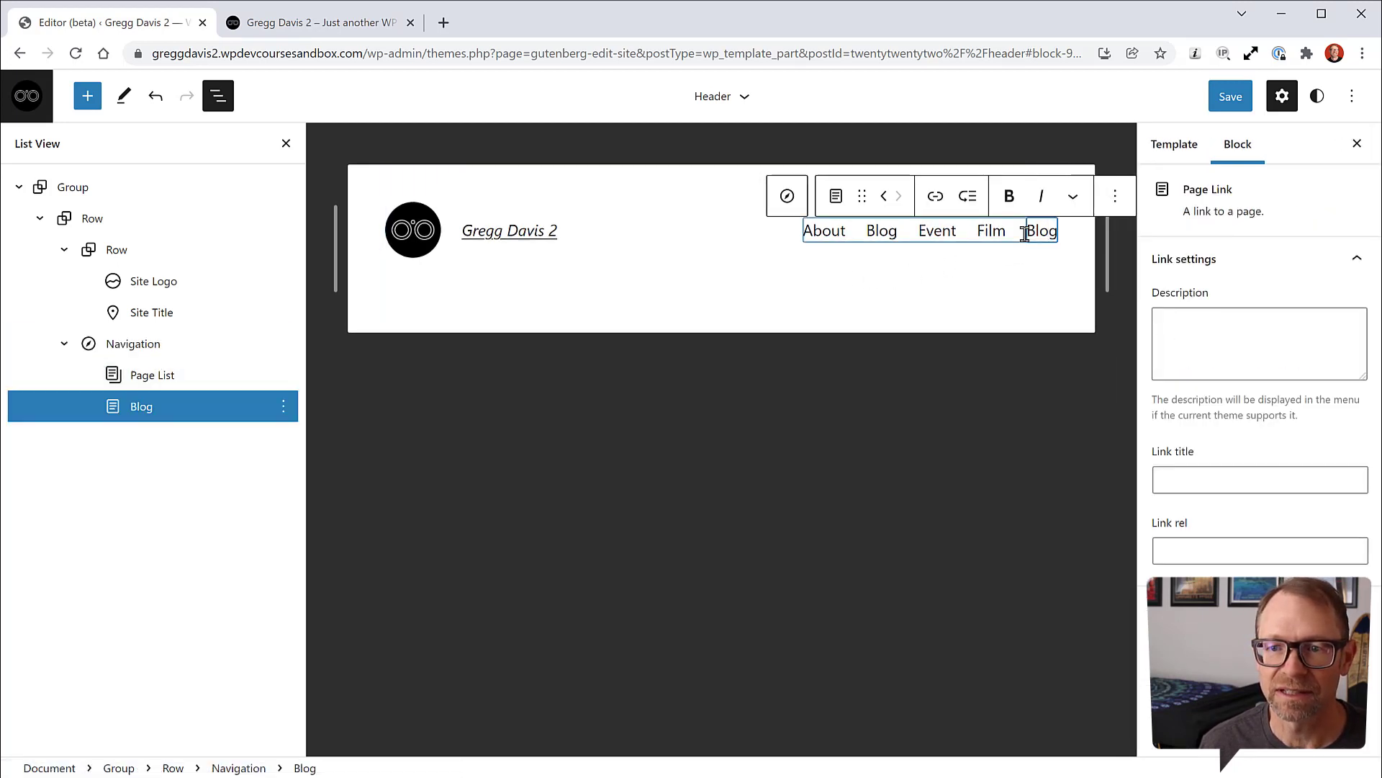
Step: Add a Film page link to the Navigation block after Blog
{"action": "left_click", "coordinate": [145, 346]}
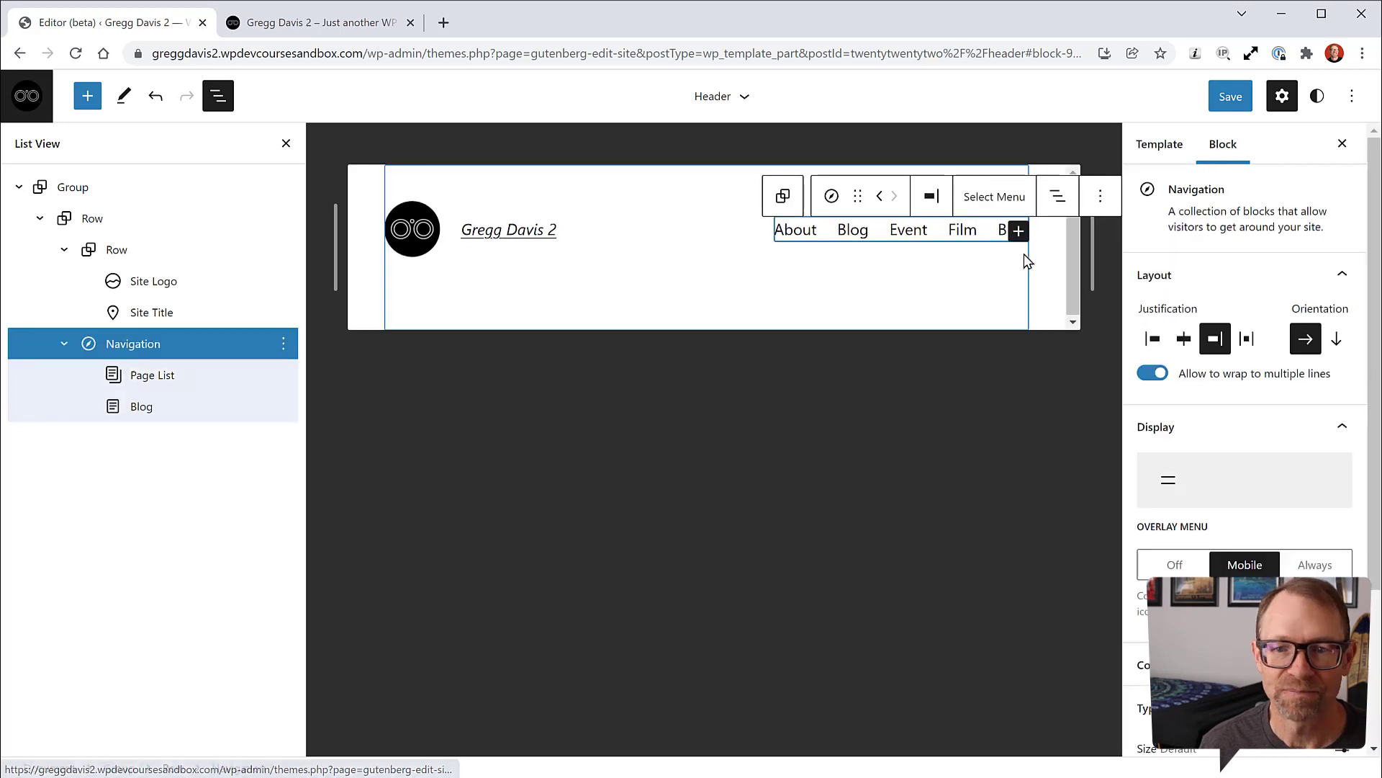
{"action": "left_click", "coordinate": [1018, 232]}
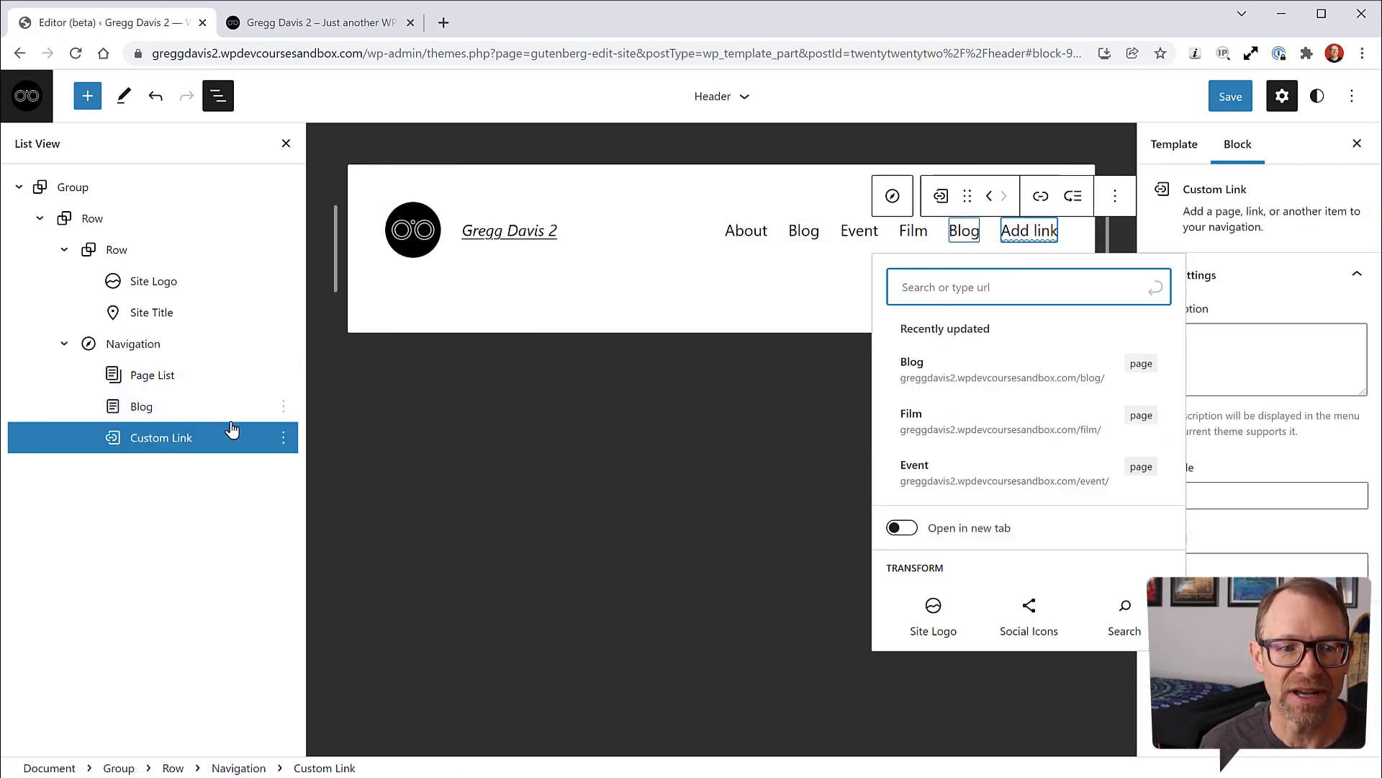
{"action": "left_click", "coordinate": [920, 422]}
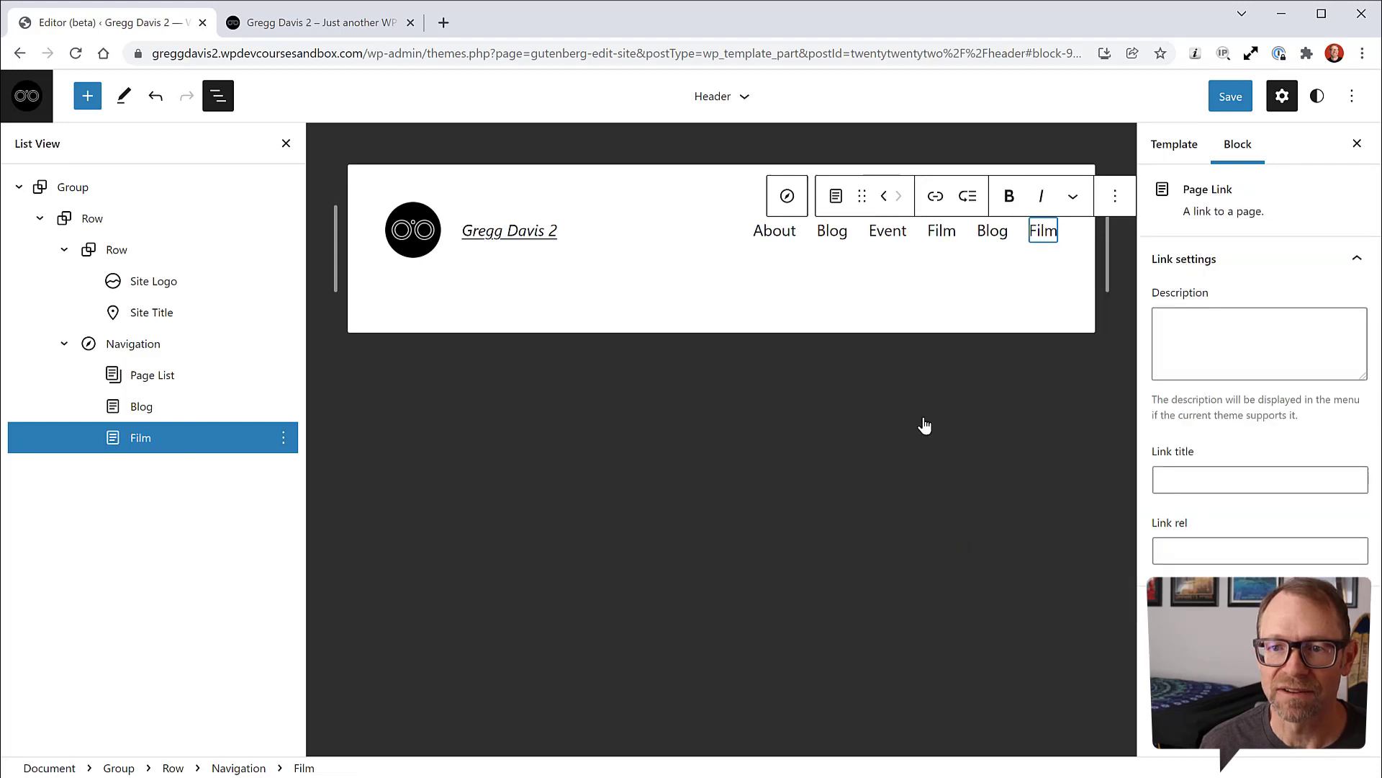
{"action": "left_click", "coordinate": [151, 347]}
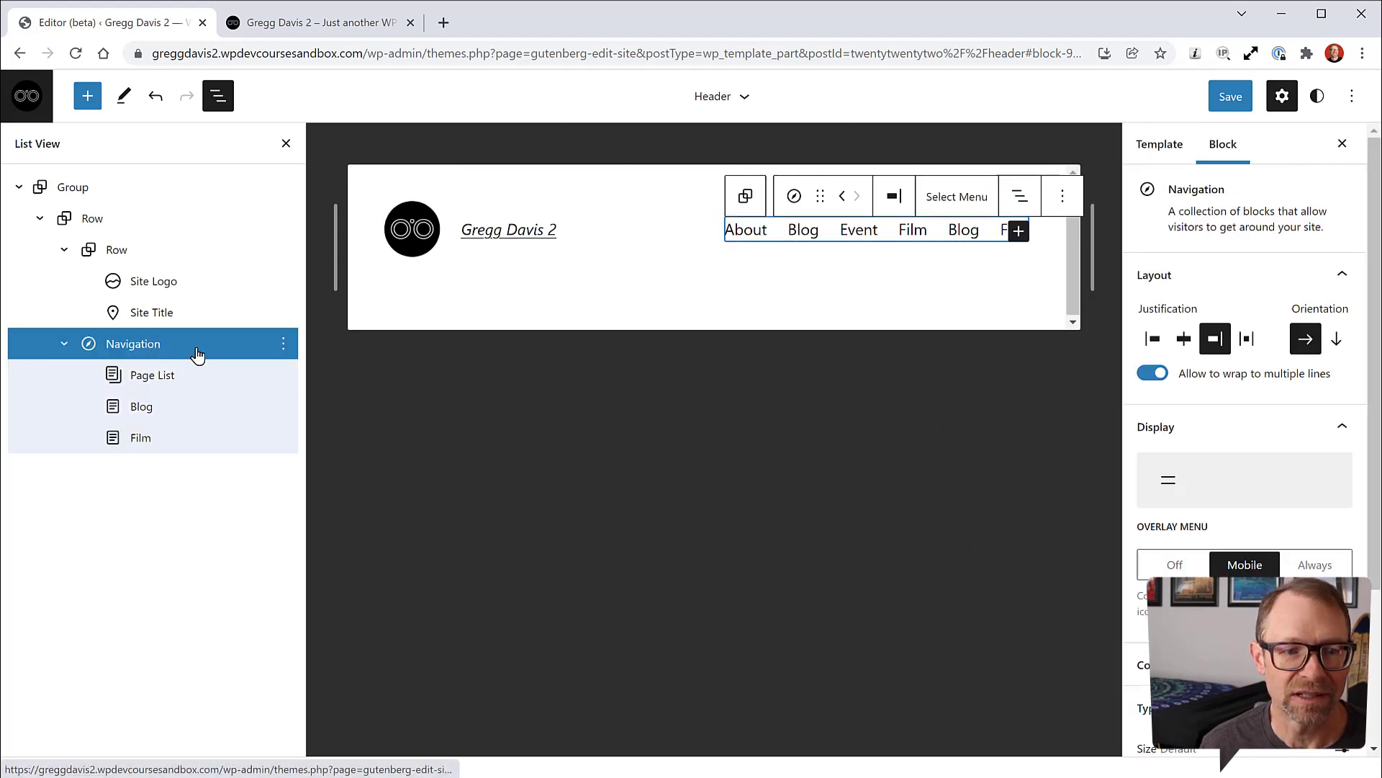
Step: Add an Event page link, searching 'eve', after the Film link
{"action": "left_click", "coordinate": [1018, 231]}
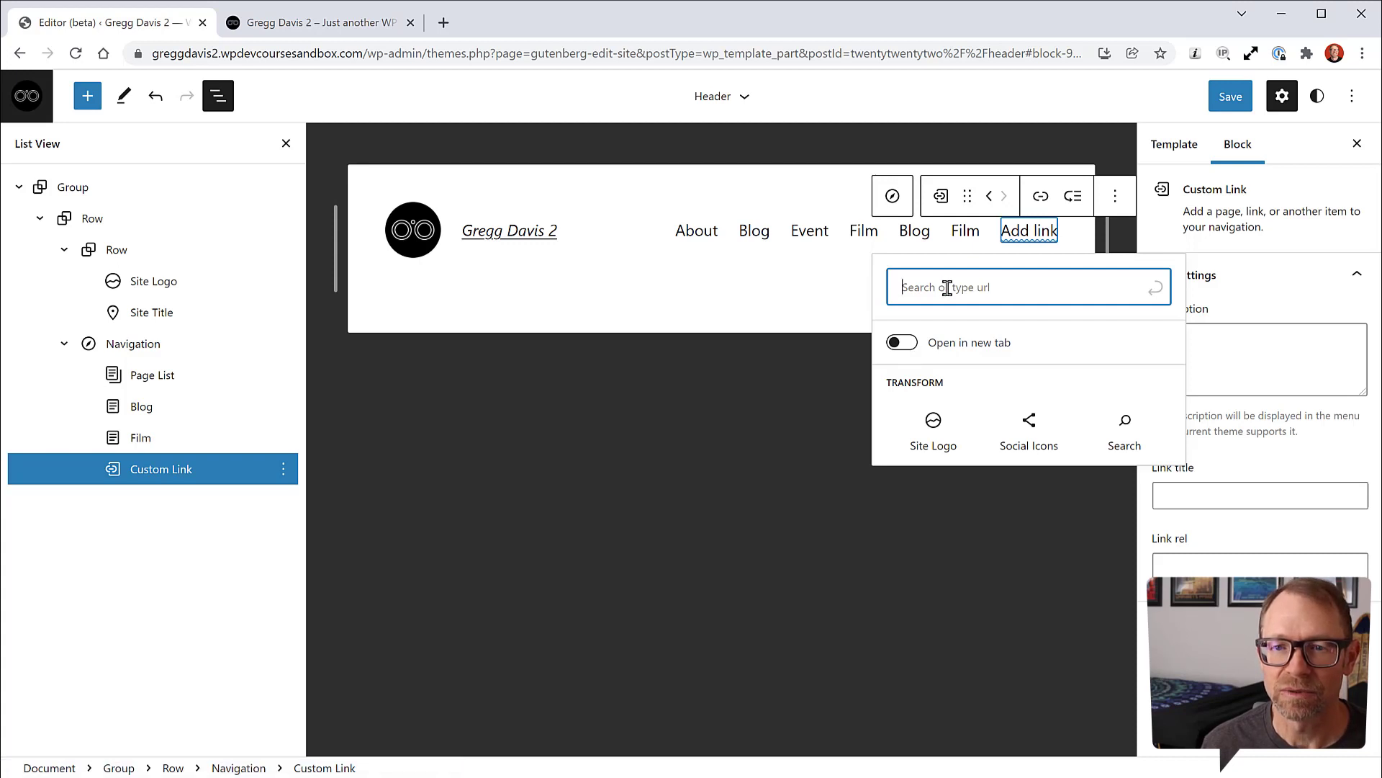
{"action": "type", "text": "eve"}
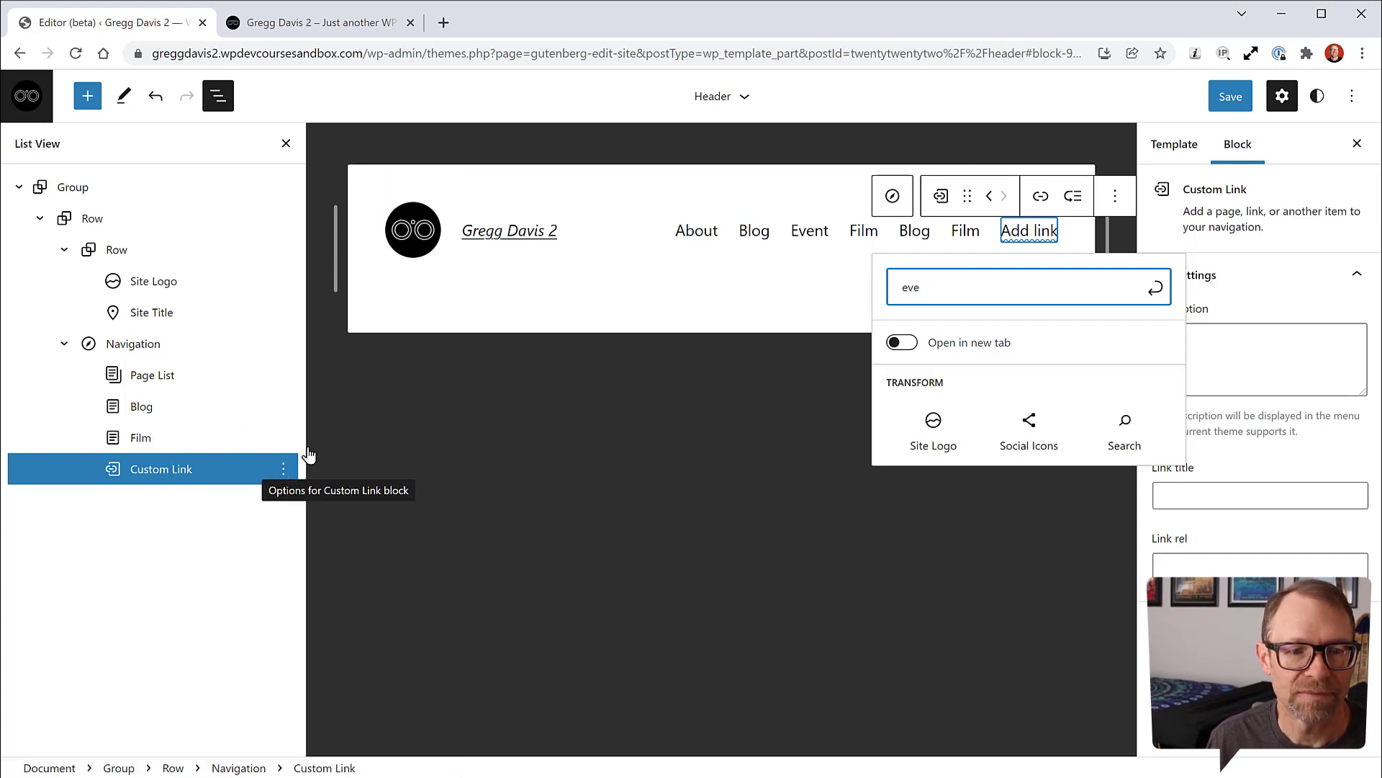
{"action": "double_click", "coordinate": [887, 298]}
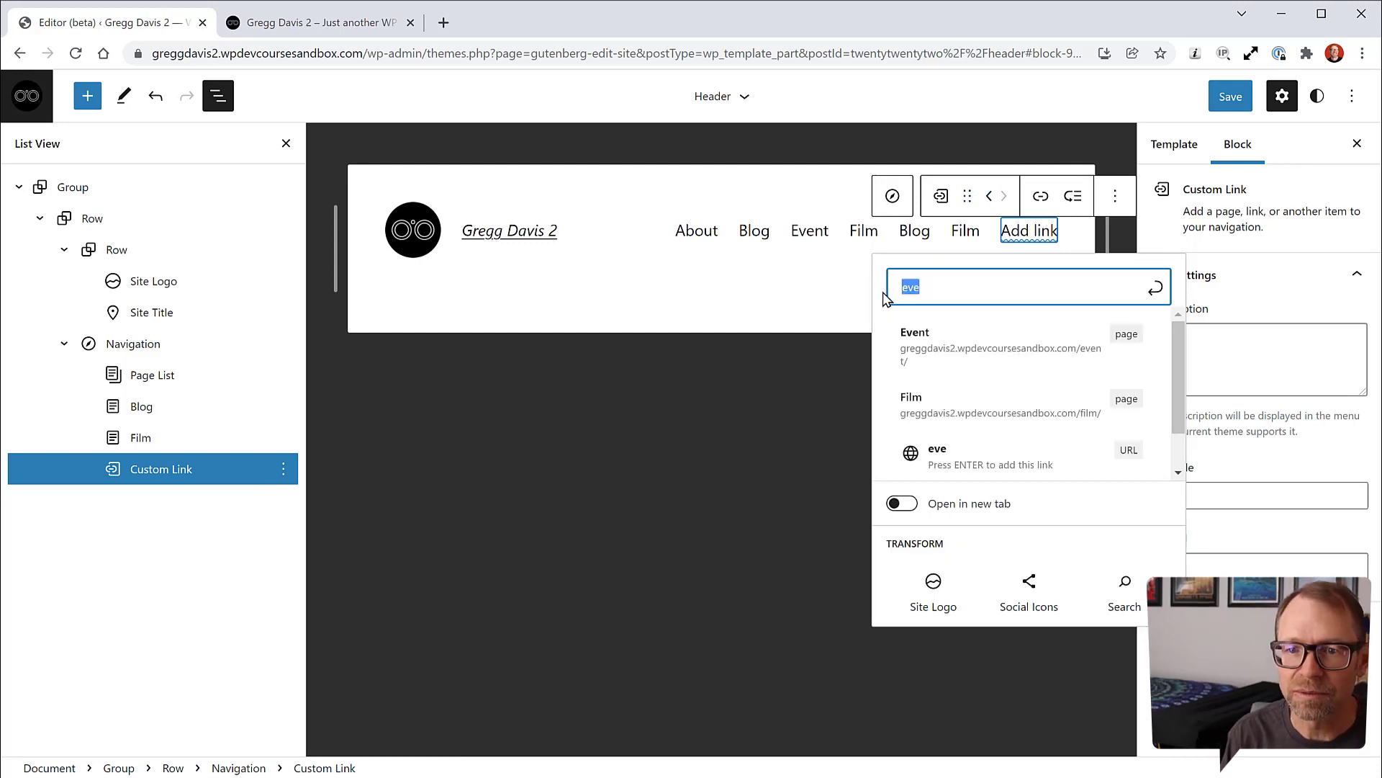
{"action": "left_click", "coordinate": [944, 344]}
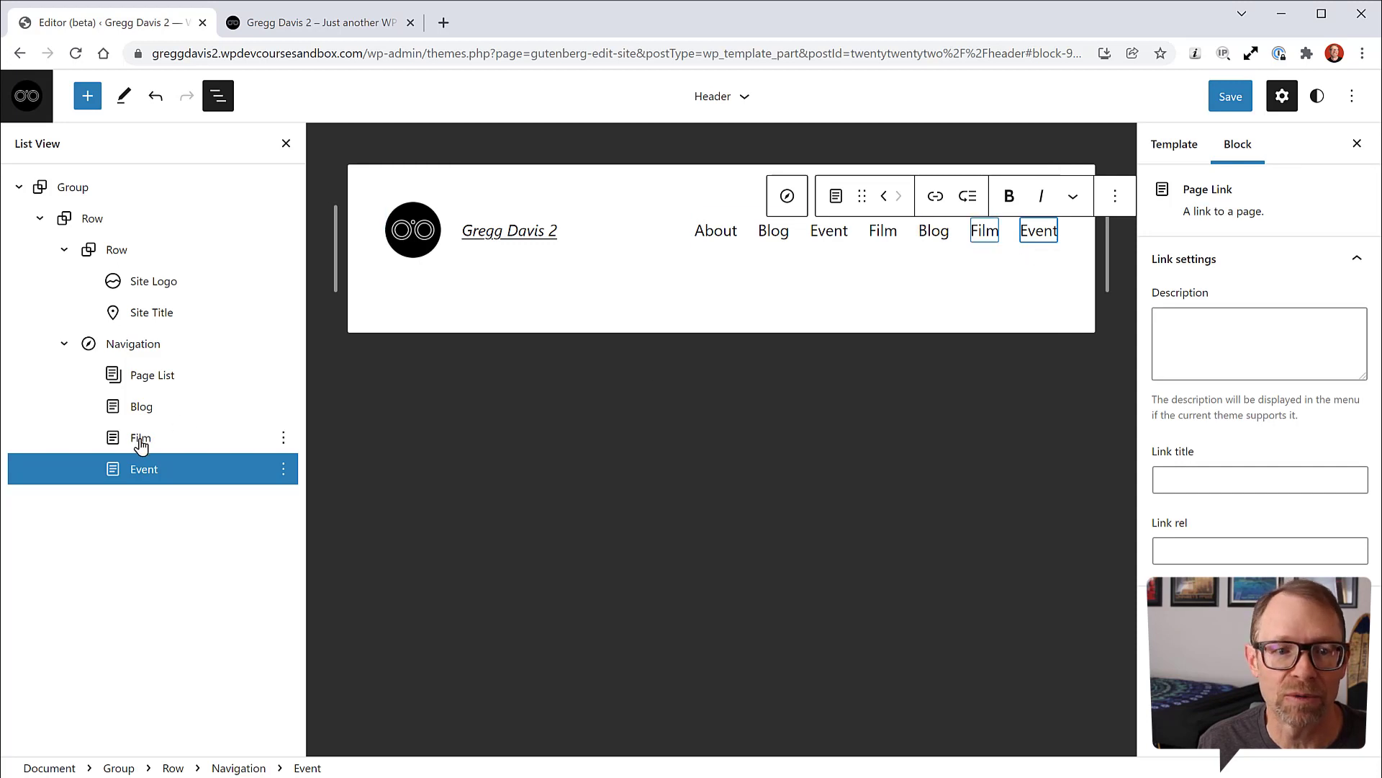
{"action": "left_click", "coordinate": [151, 353]}
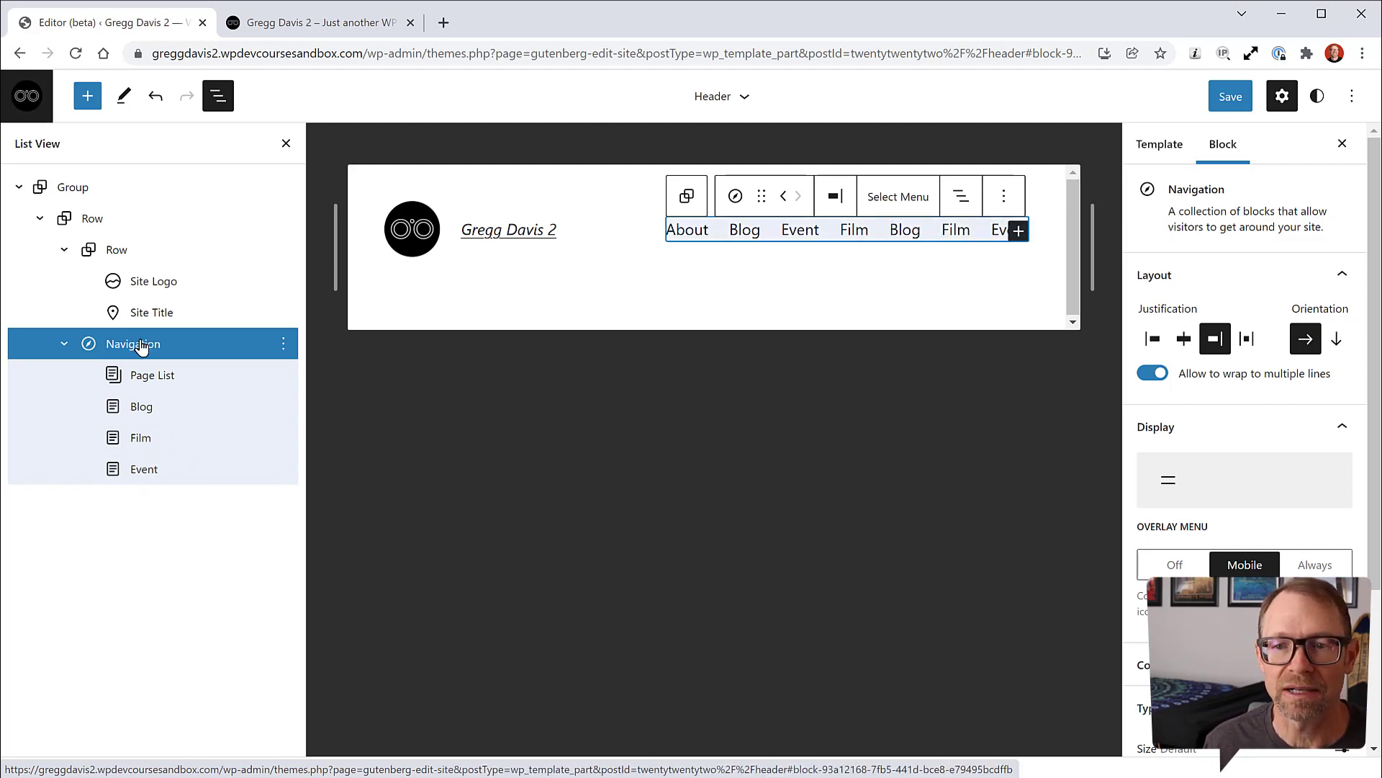
{"action": "left_click", "coordinate": [1022, 237]}
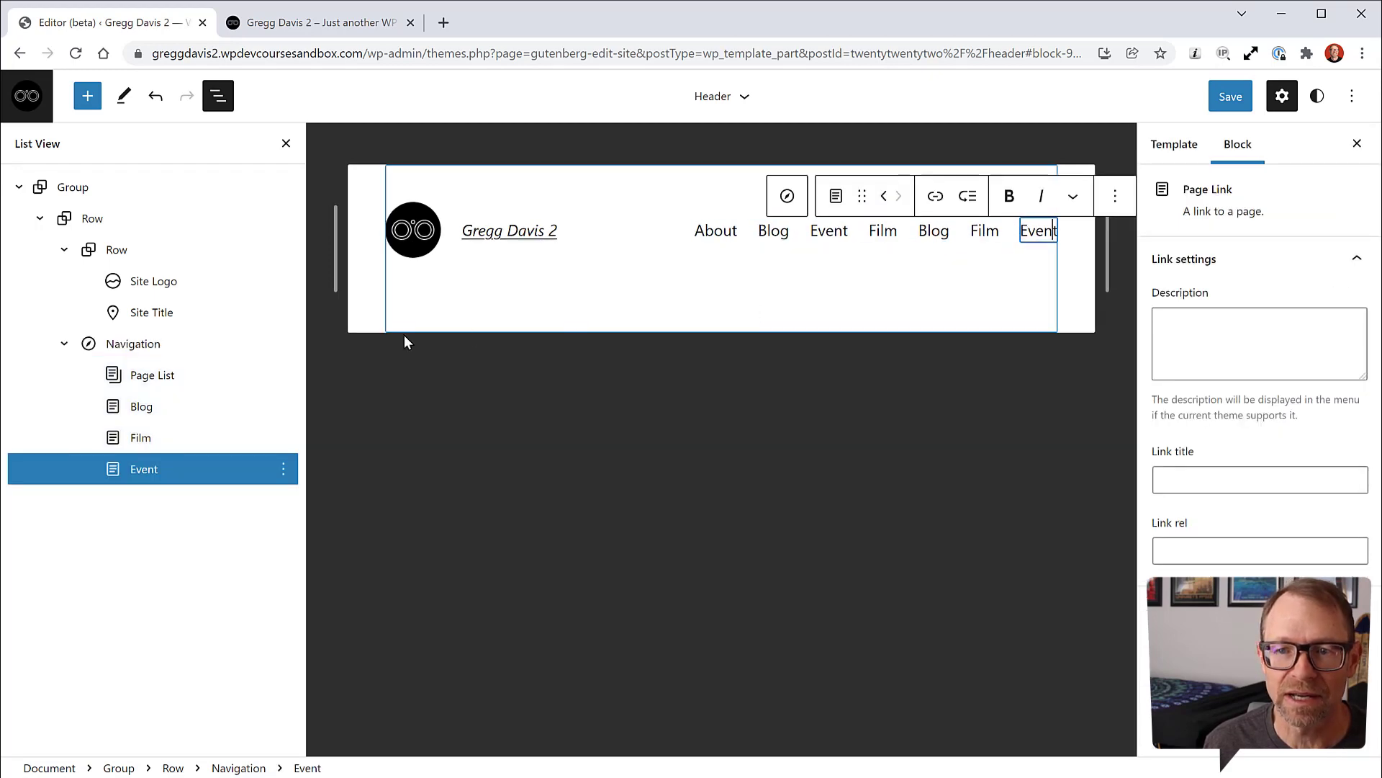
{"action": "left_click", "coordinate": [131, 350]}
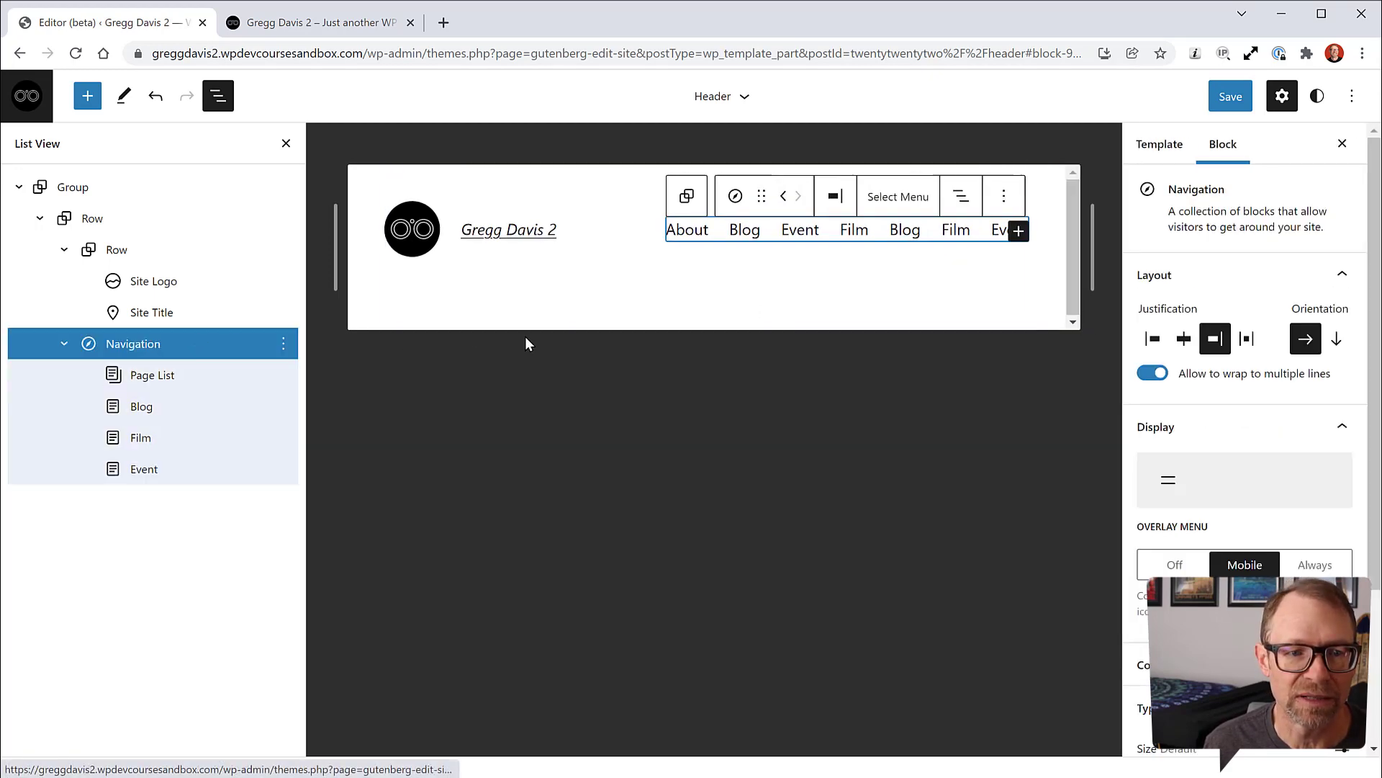
Step: Add another navigation link pointing to the About page
{"action": "left_click", "coordinate": [1022, 231]}
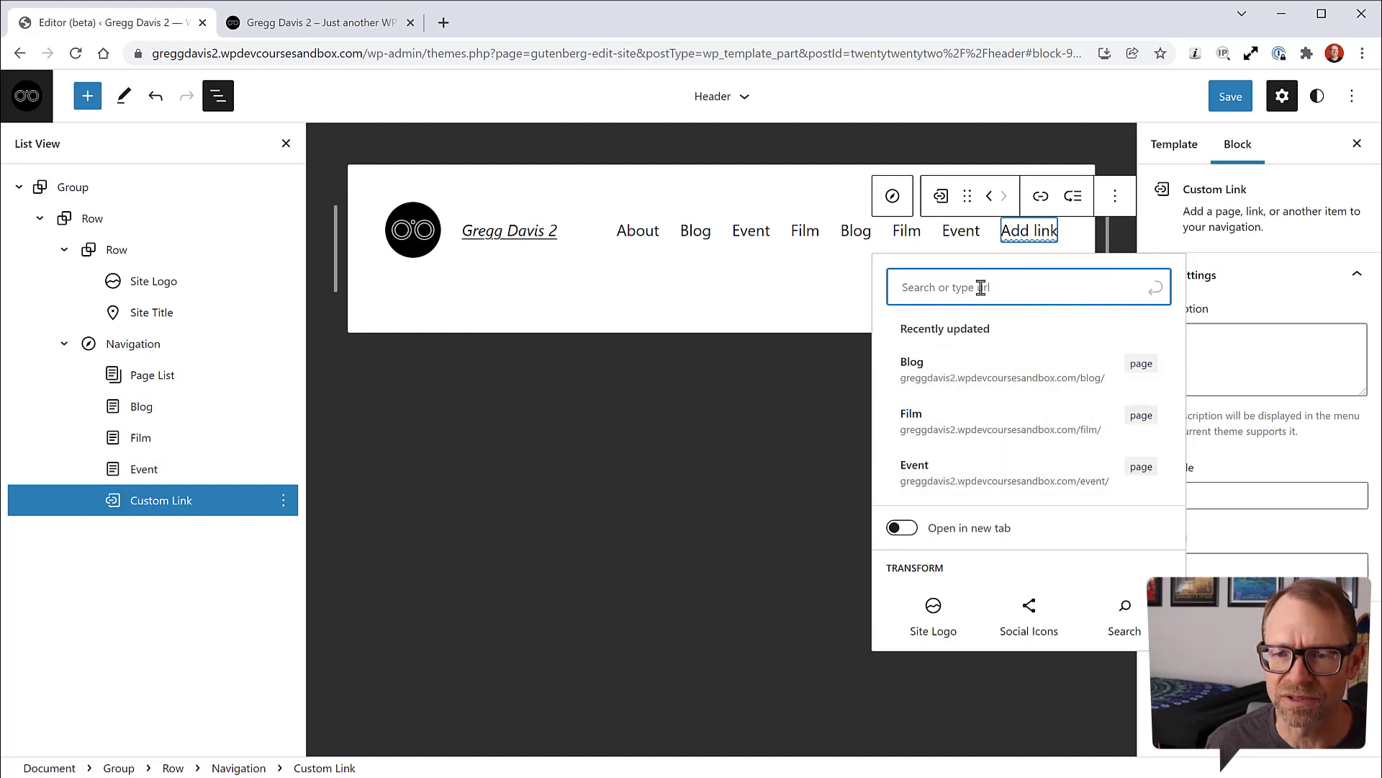
{"action": "type", "text": "About"}
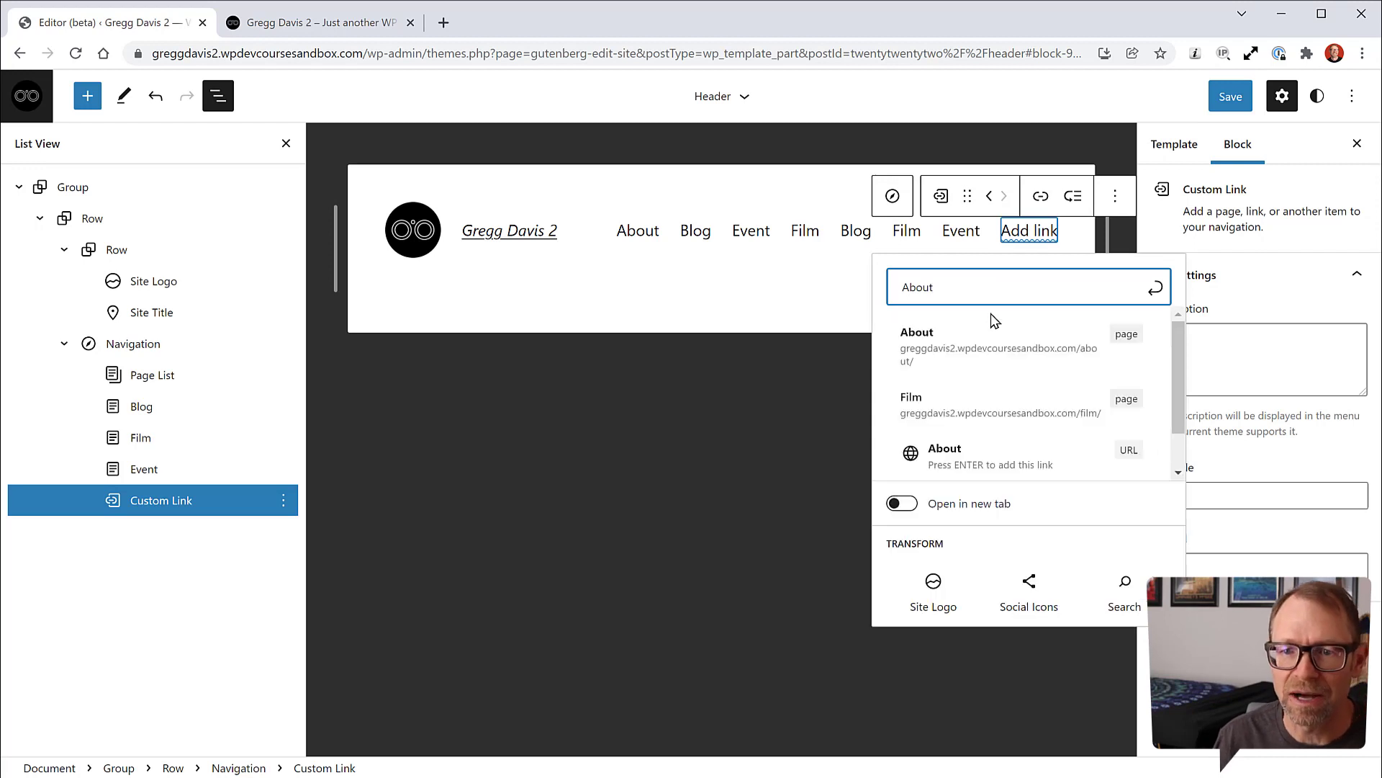
{"action": "left_click", "coordinate": [963, 345]}
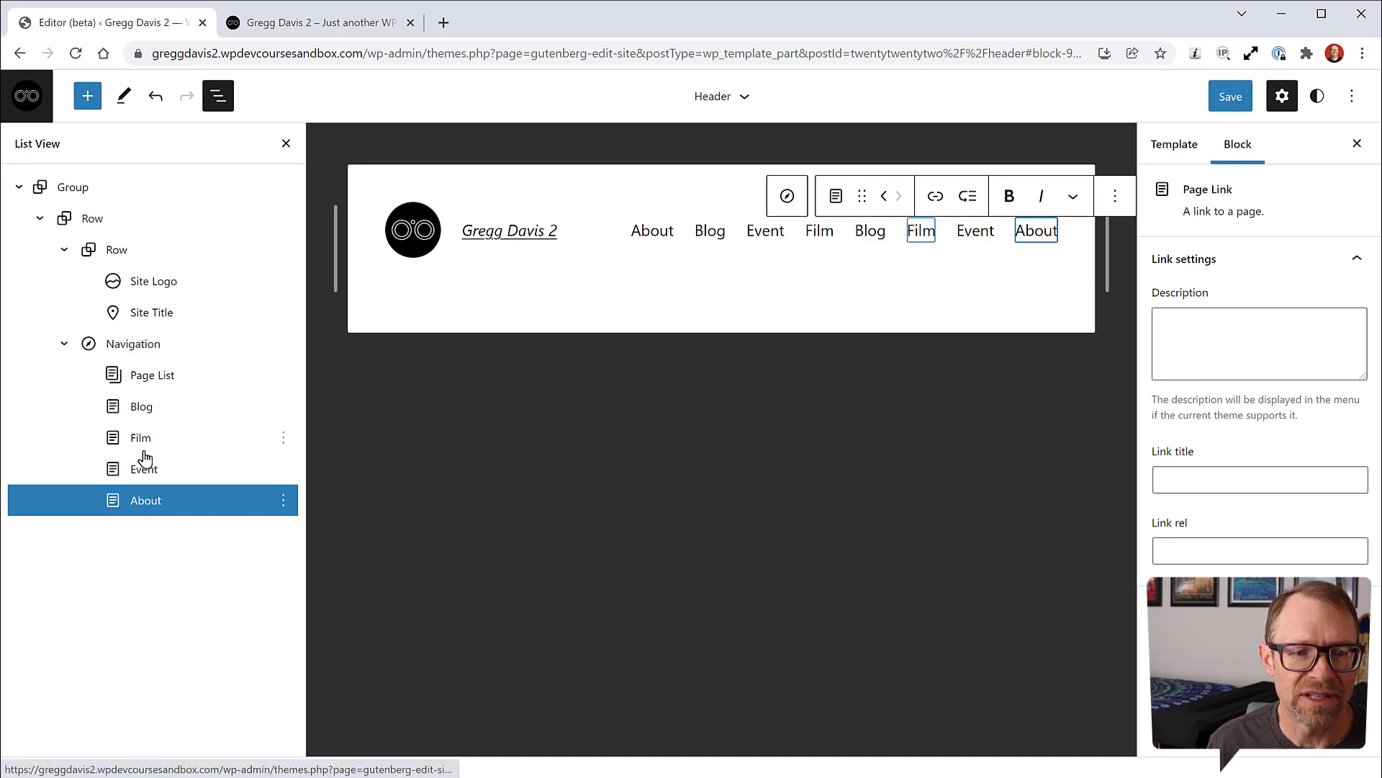
Step: Remove the automatic page list from the navigation and check the live front page
{"action": "left_click", "coordinate": [150, 381]}
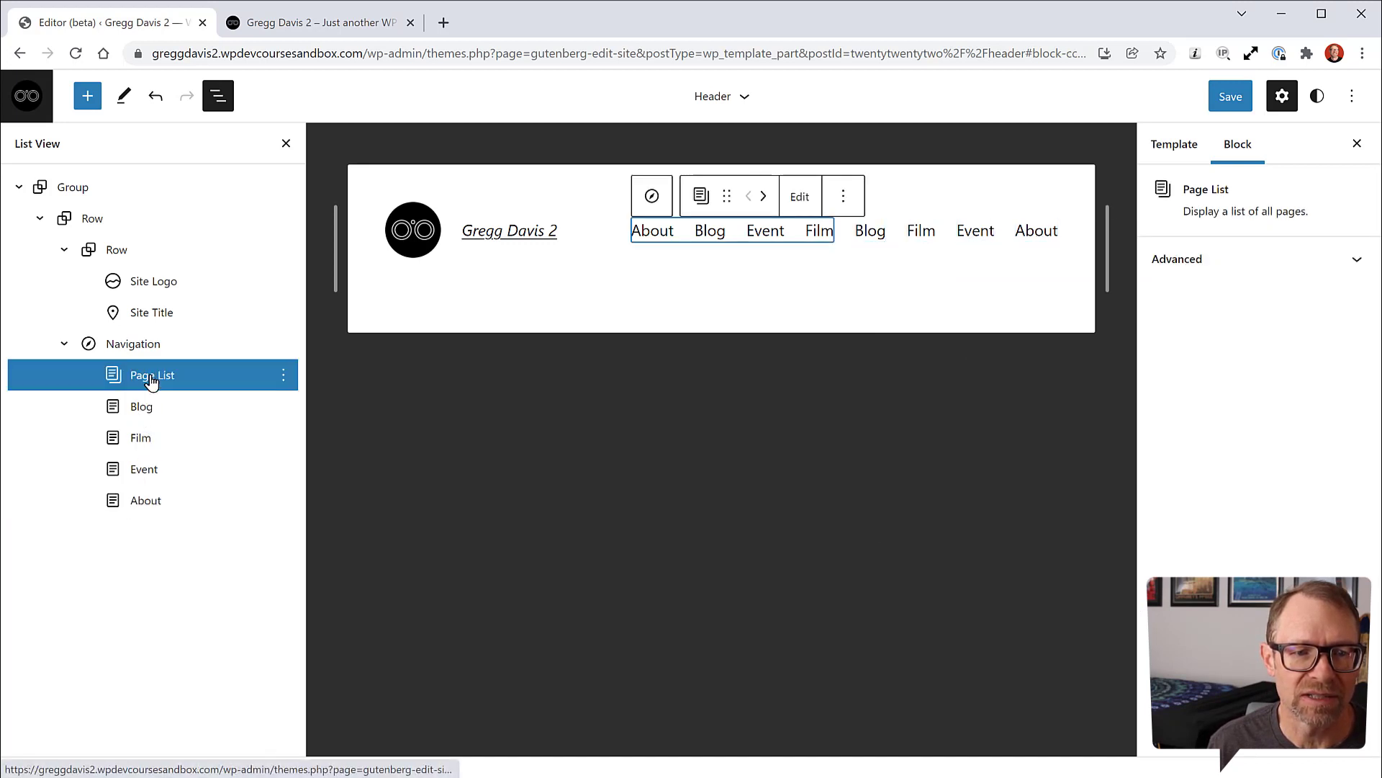
{"action": "left_click", "coordinate": [283, 375]}
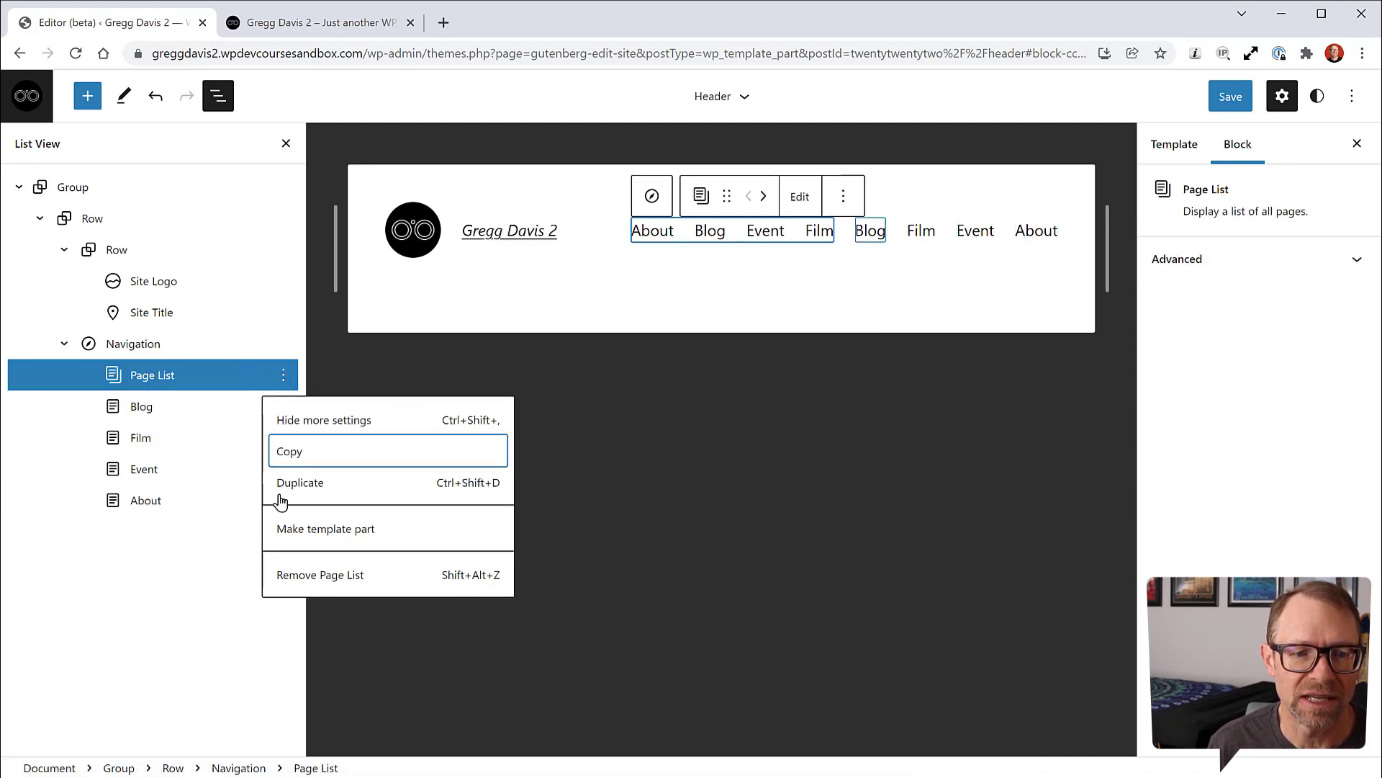
{"action": "left_click", "coordinate": [311, 576]}
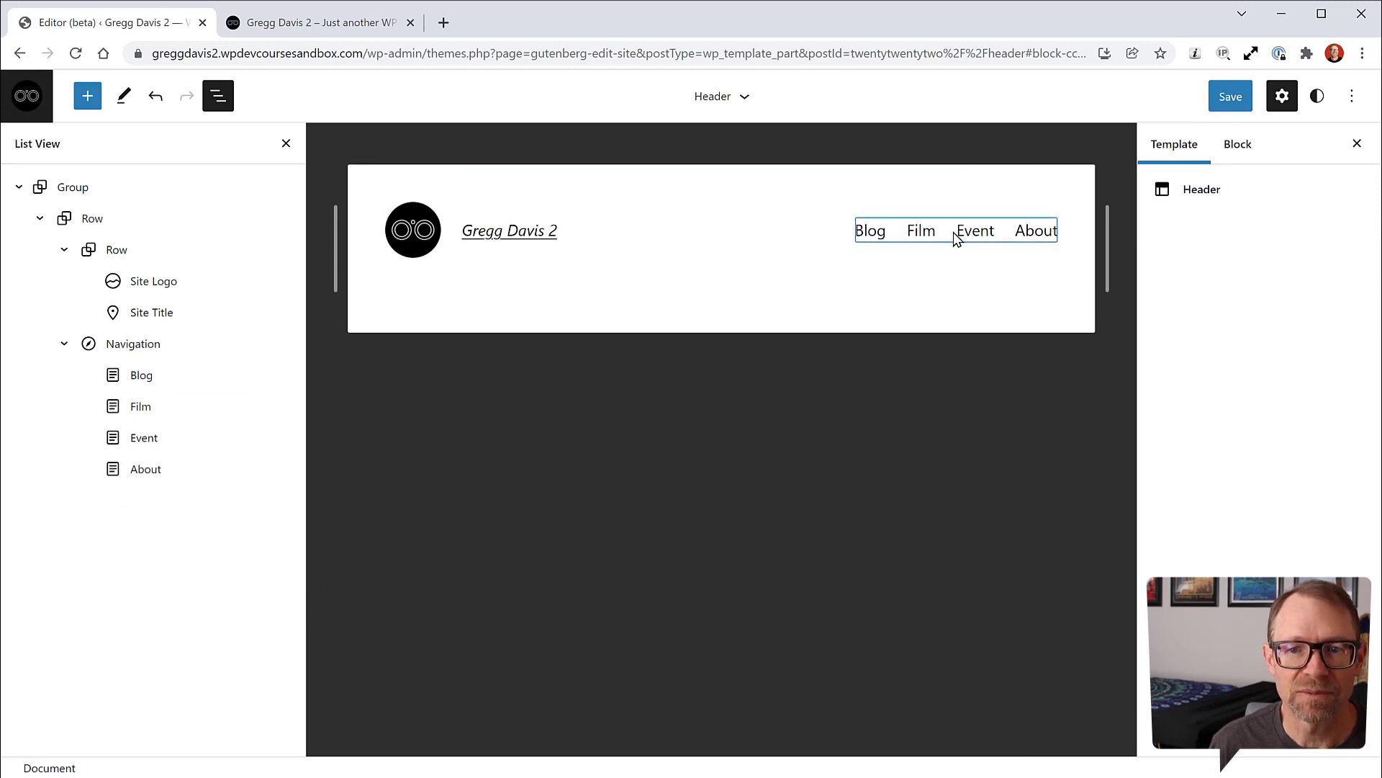
{"action": "left_click", "coordinate": [348, 23]}
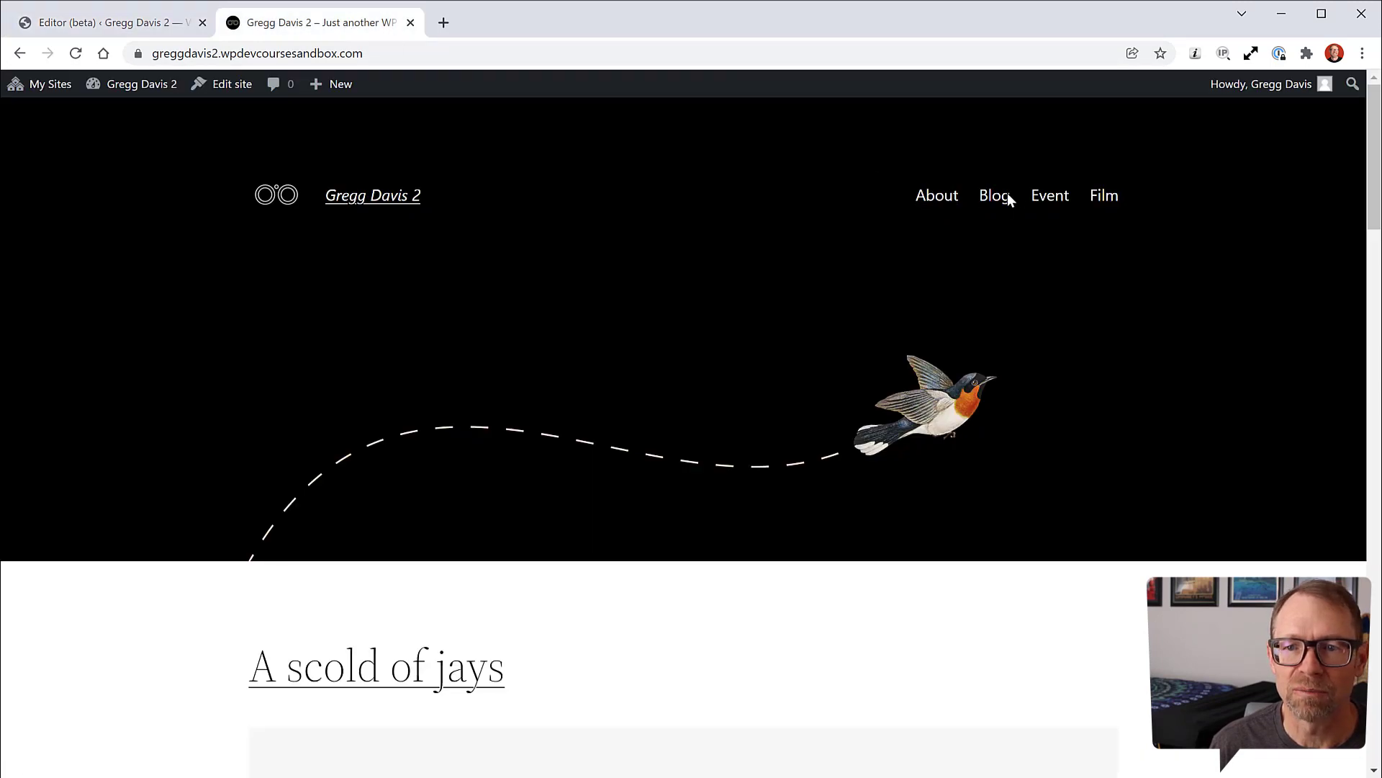
{"action": "left_click", "coordinate": [175, 27]}
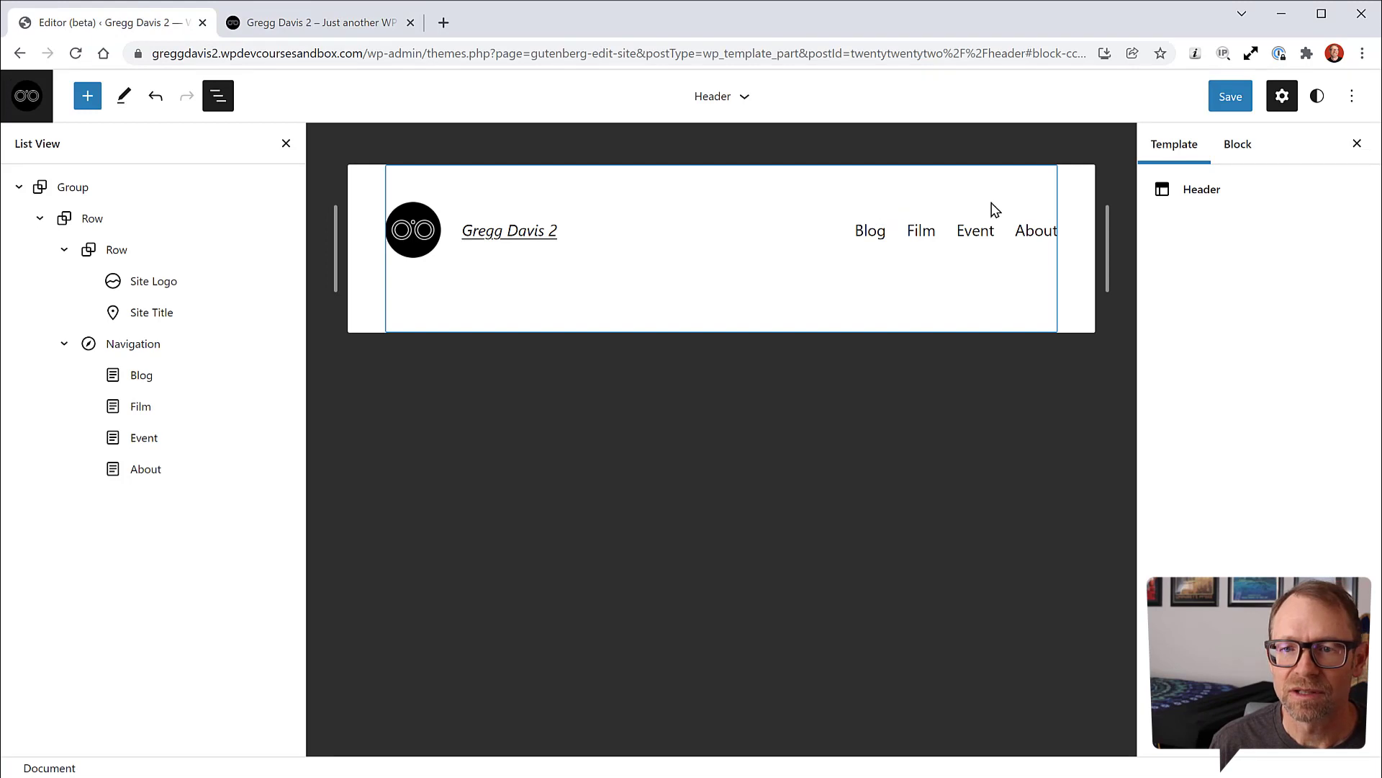
Step: Move About to the first menu position and Film to the last
{"action": "left_click", "coordinate": [1030, 234]}
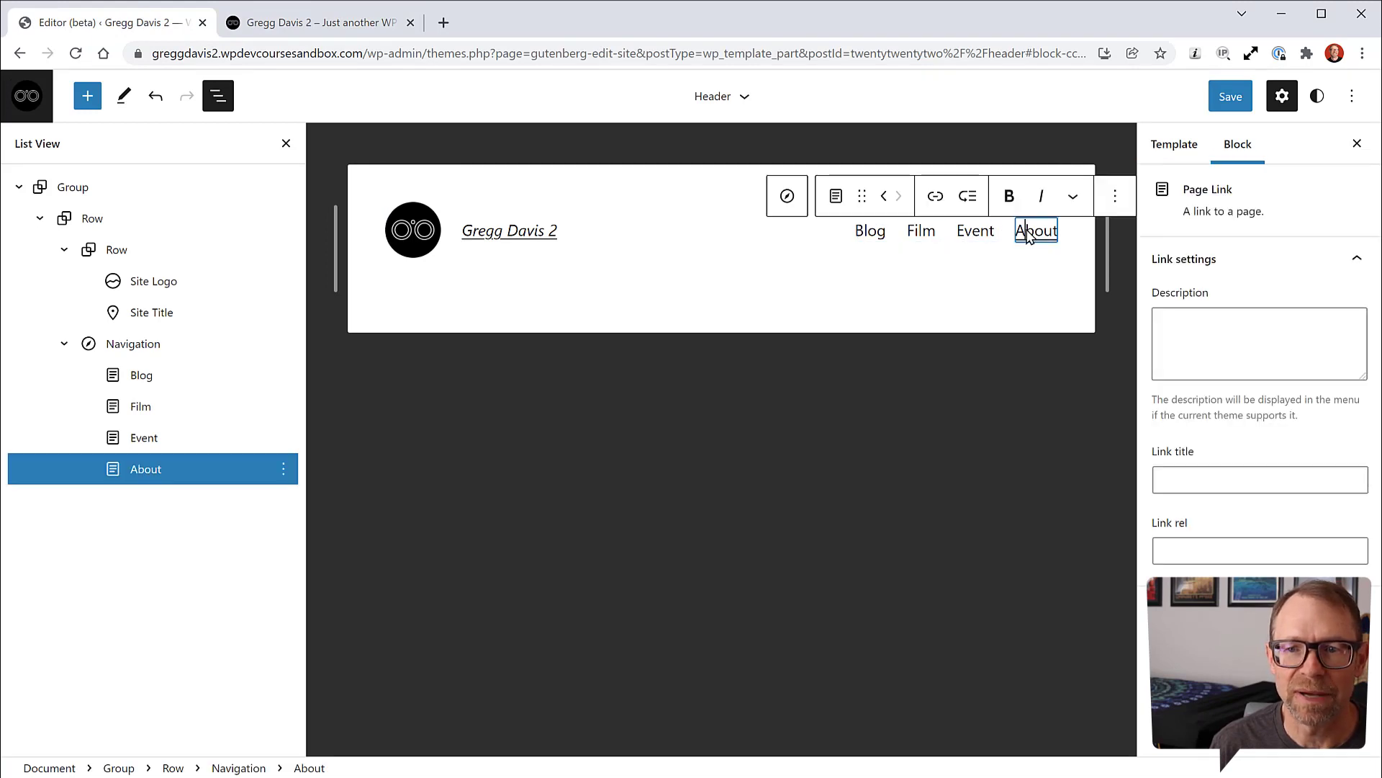
{"action": "left_click", "coordinate": [884, 198]}
{"action": "left_click", "coordinate": [884, 198]}
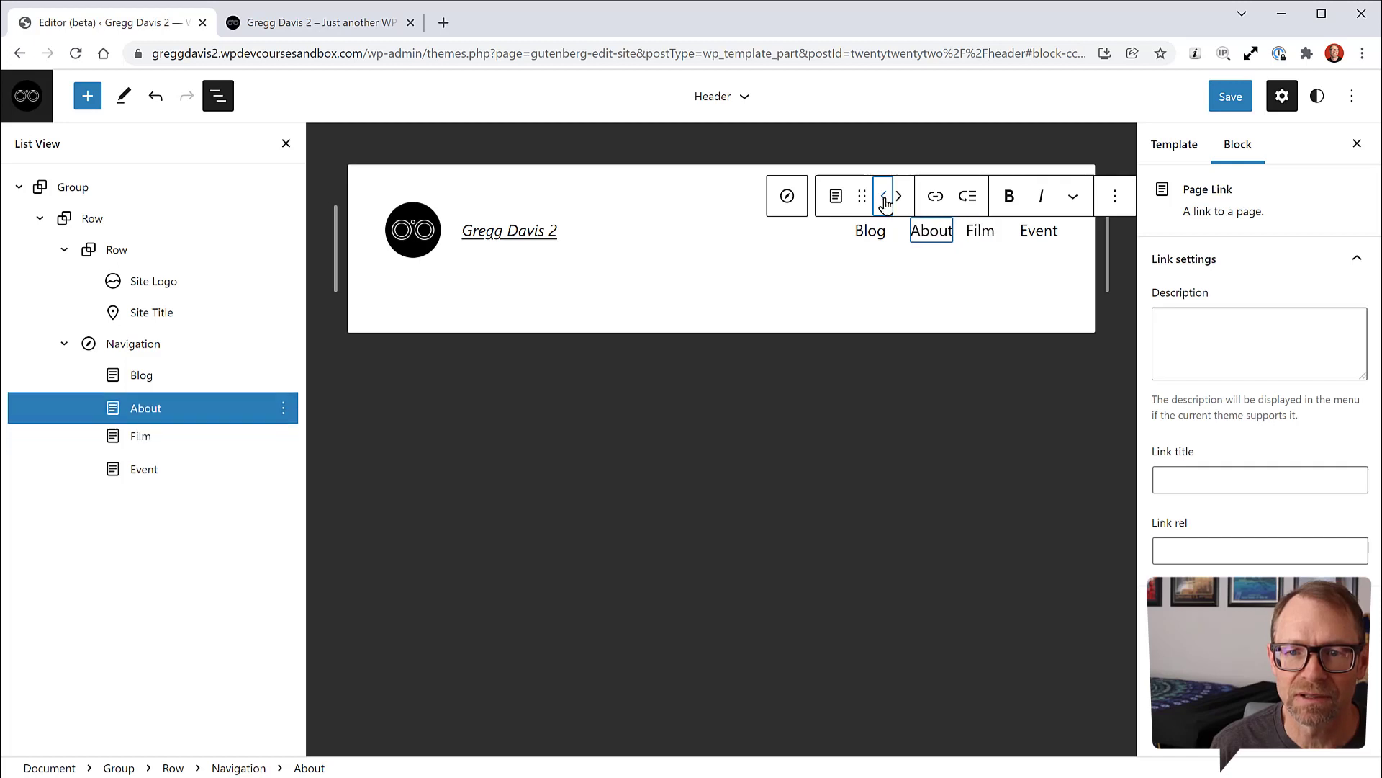
{"action": "left_click", "coordinate": [884, 198]}
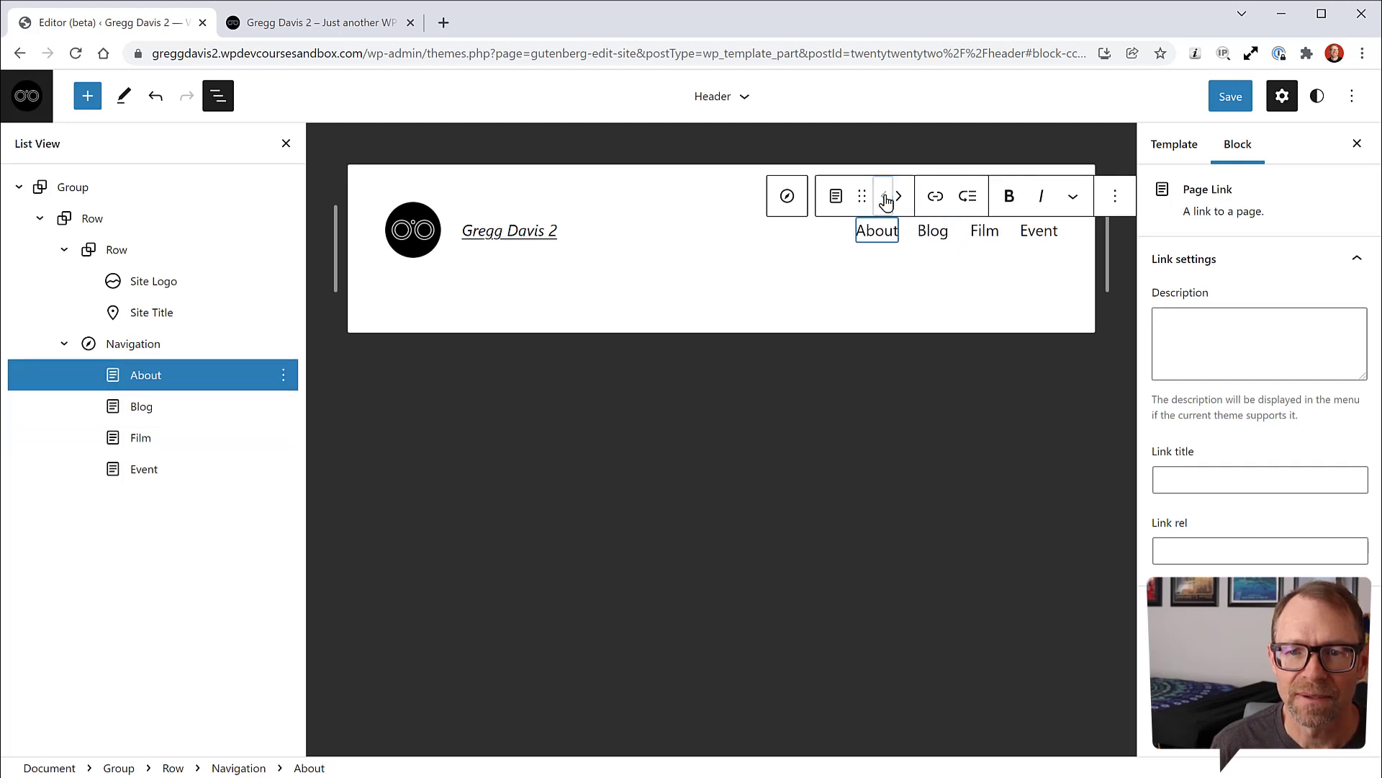
{"action": "left_click", "coordinate": [984, 232]}
{"action": "left_click", "coordinate": [900, 199]}
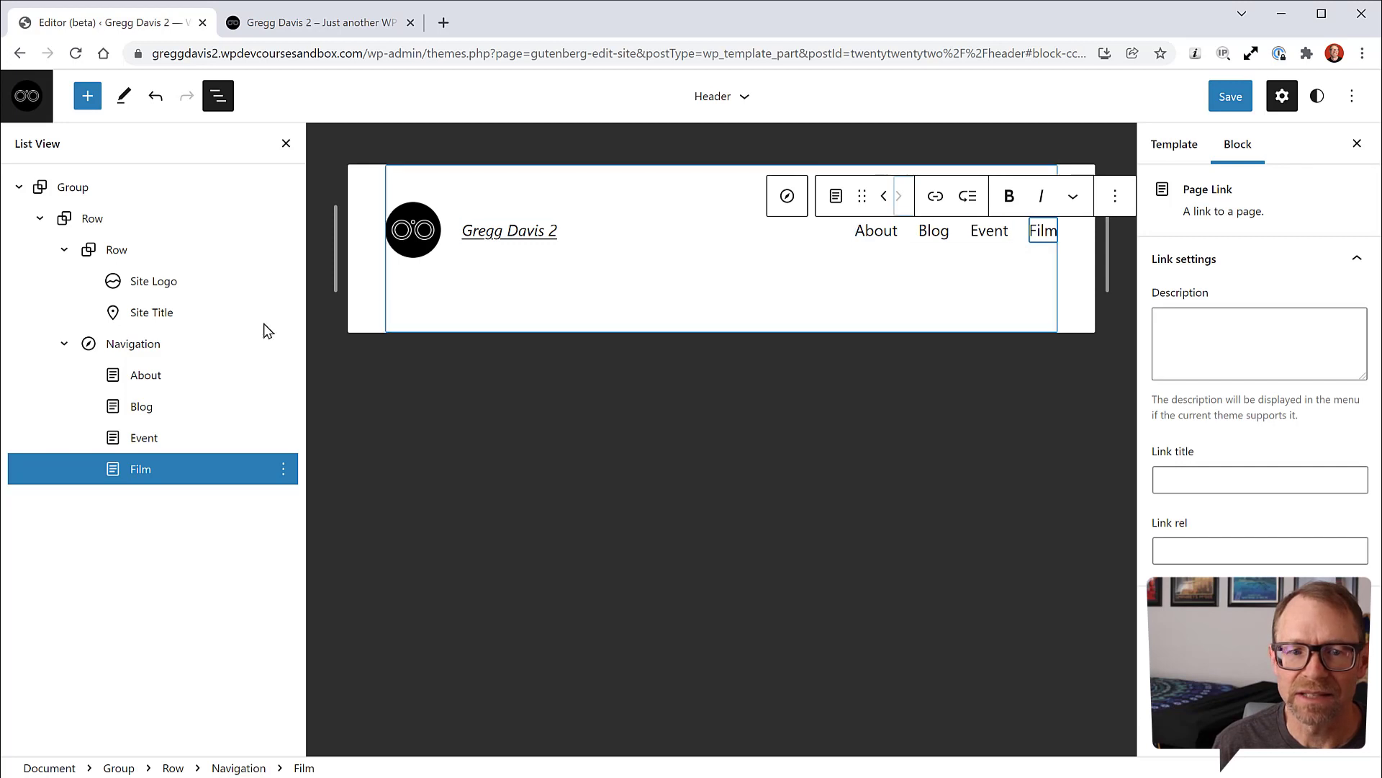
{"action": "left_click", "coordinate": [149, 349]}
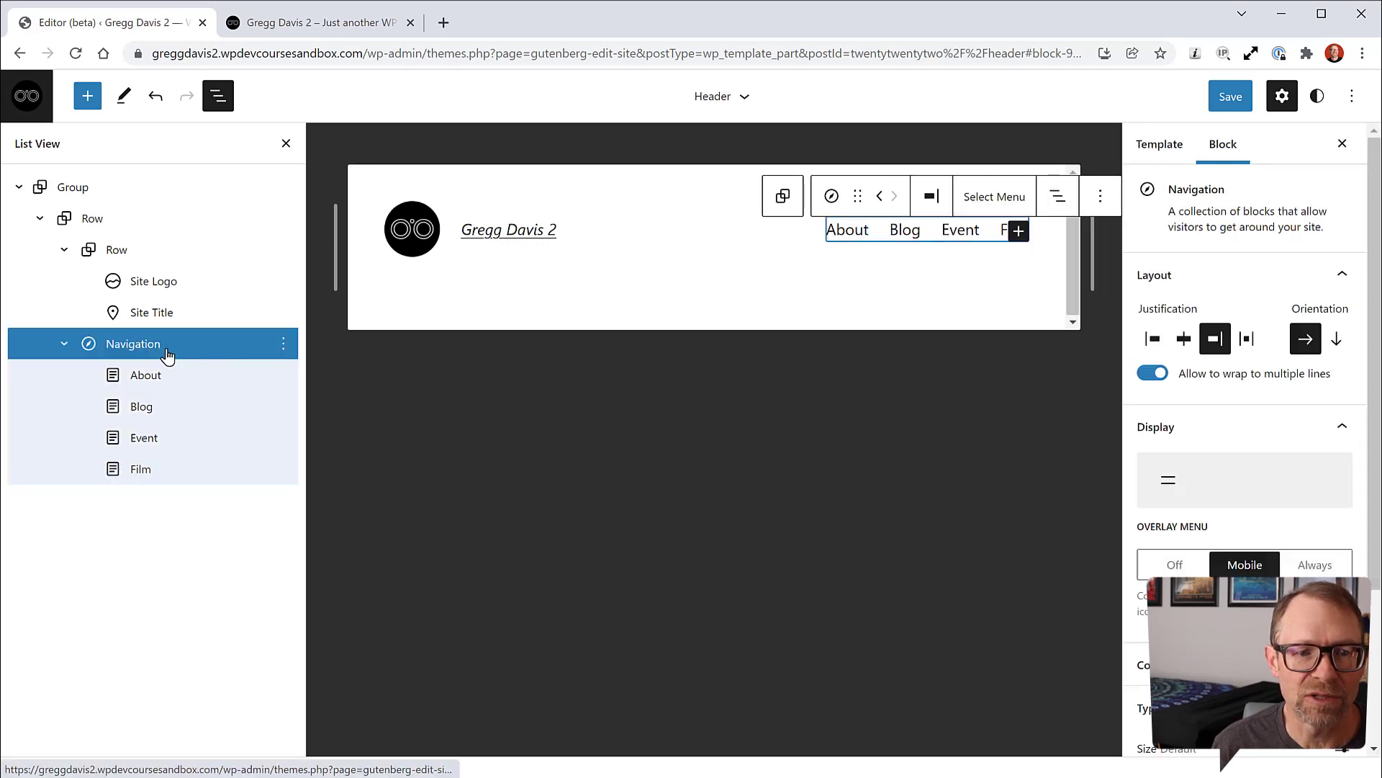
Step: Add a custom 'Home' link to the header navigation
{"action": "left_click", "coordinate": [1023, 233]}
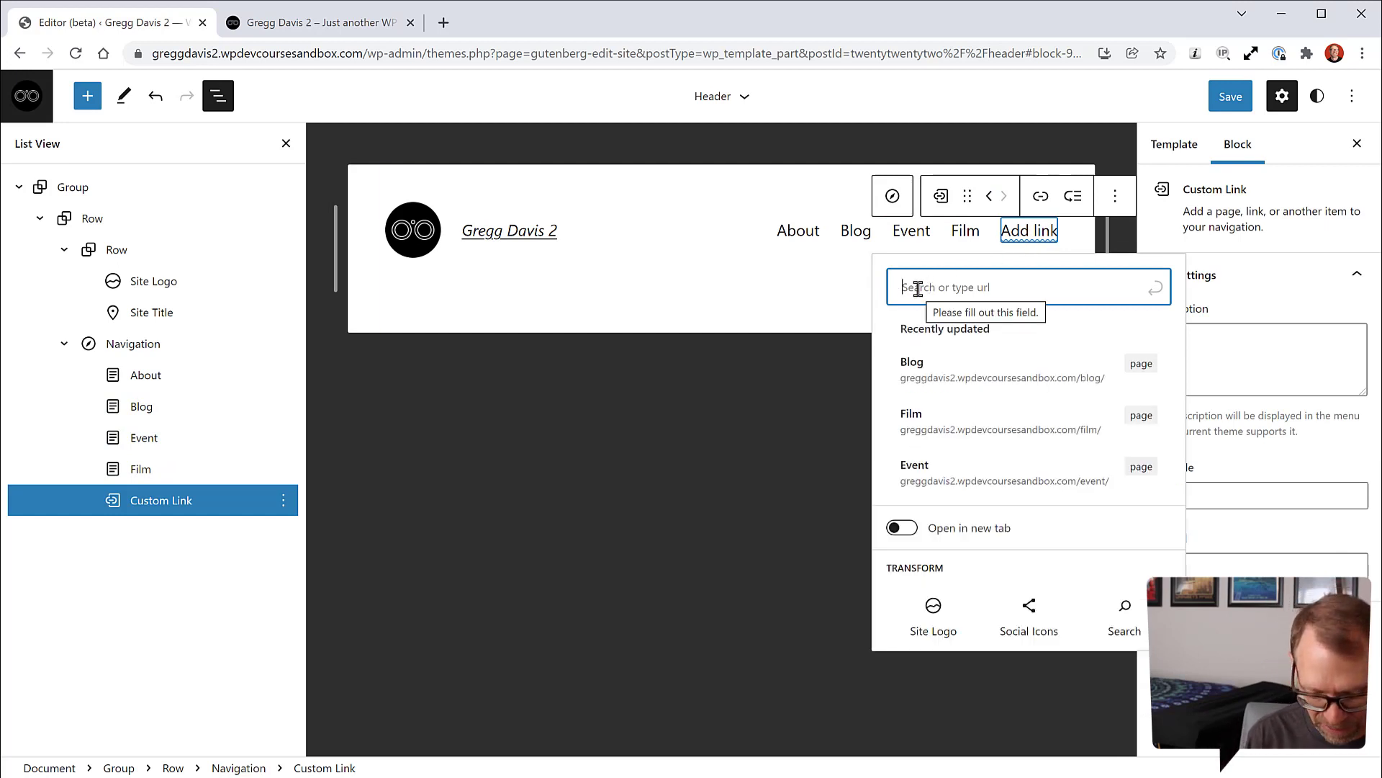
{"action": "type", "text": "Home"}
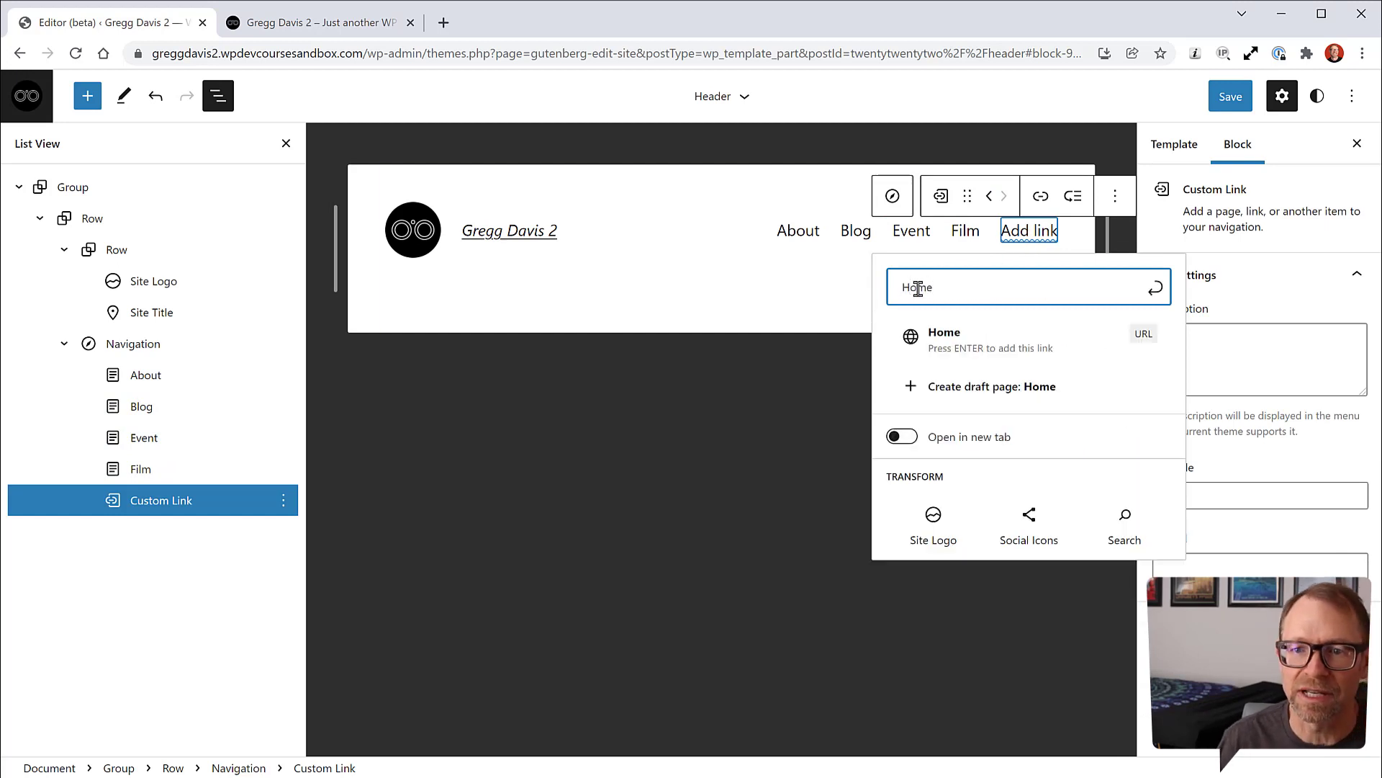
{"action": "left_click", "coordinate": [976, 344]}
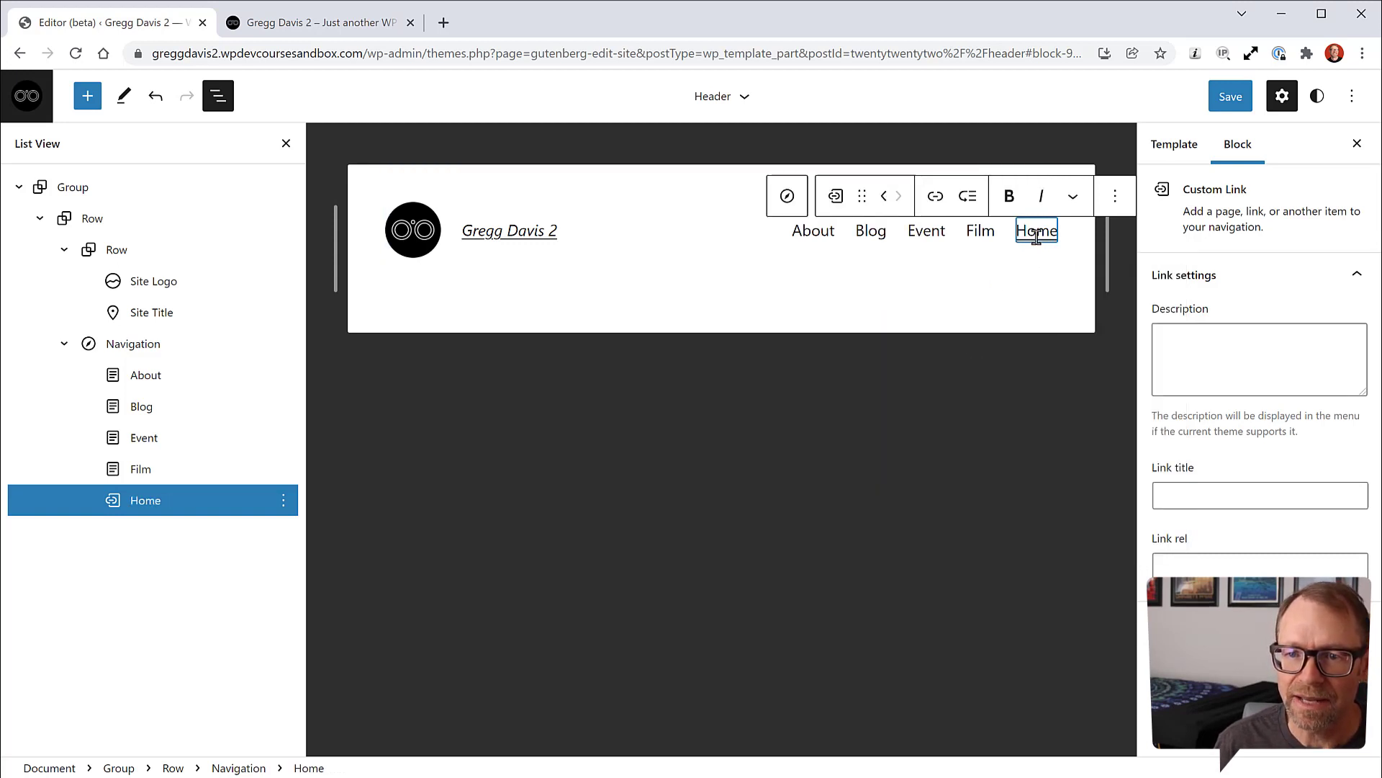
Step: Set the Home link's address to the site's front-page URL copied from the live site
{"action": "left_click", "coordinate": [936, 198]}
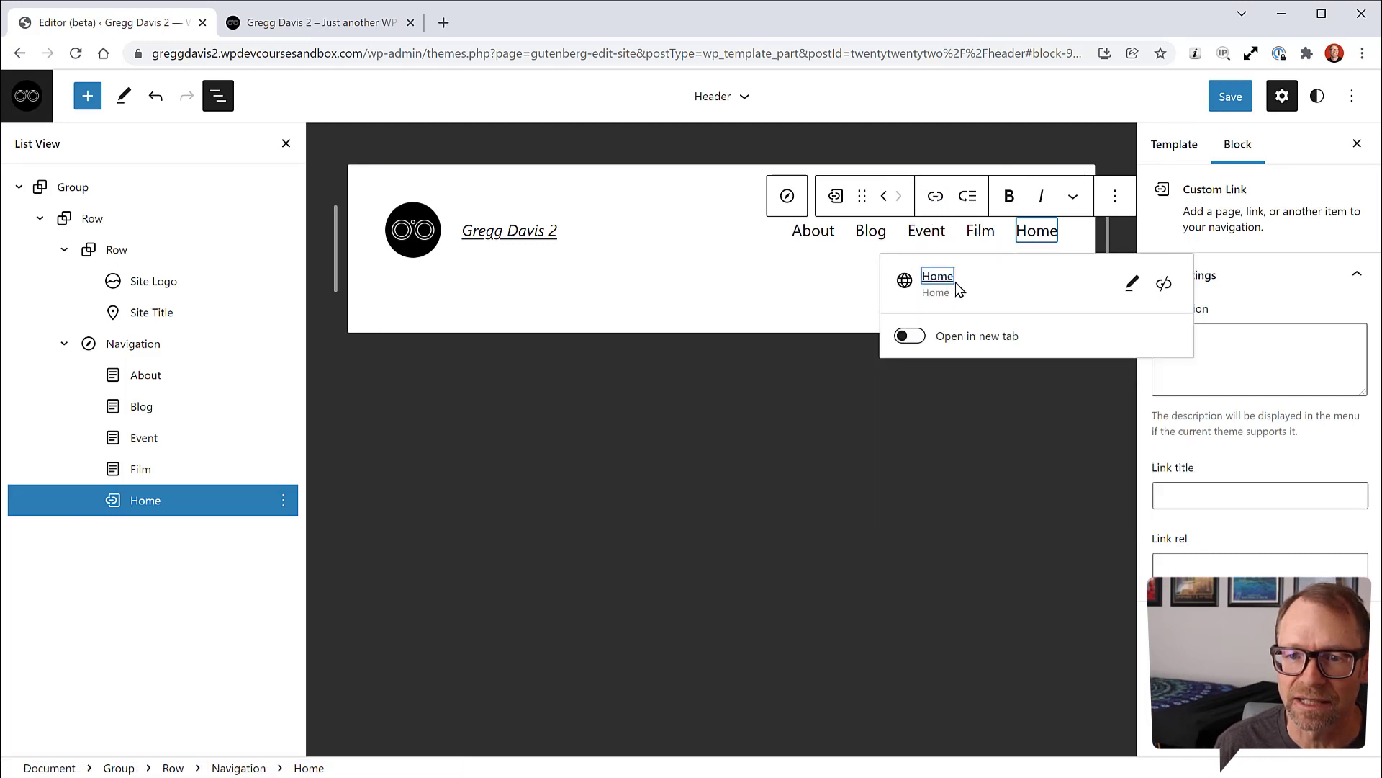
{"action": "left_click", "coordinate": [1134, 286]}
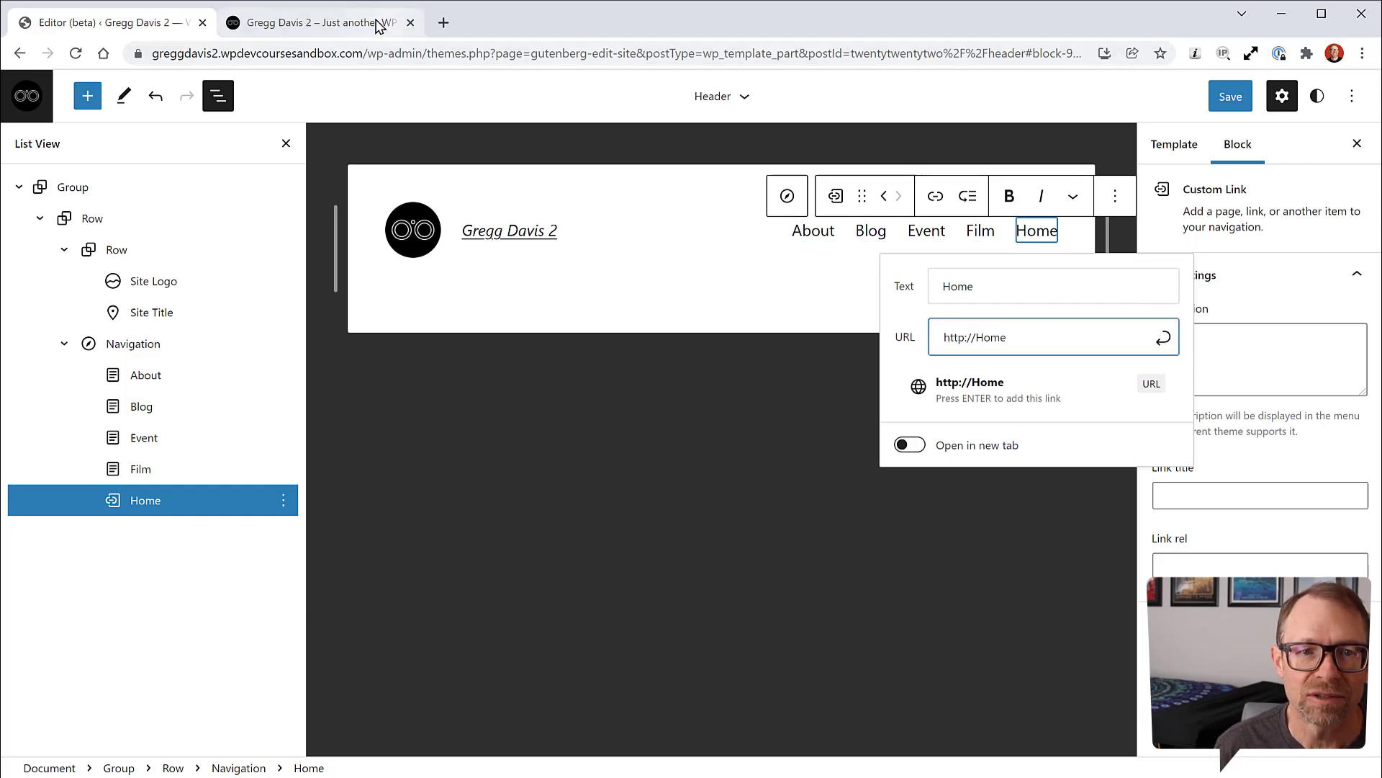
{"action": "left_click", "coordinate": [400, 23]}
{"action": "right_click", "coordinate": [394, 203]}
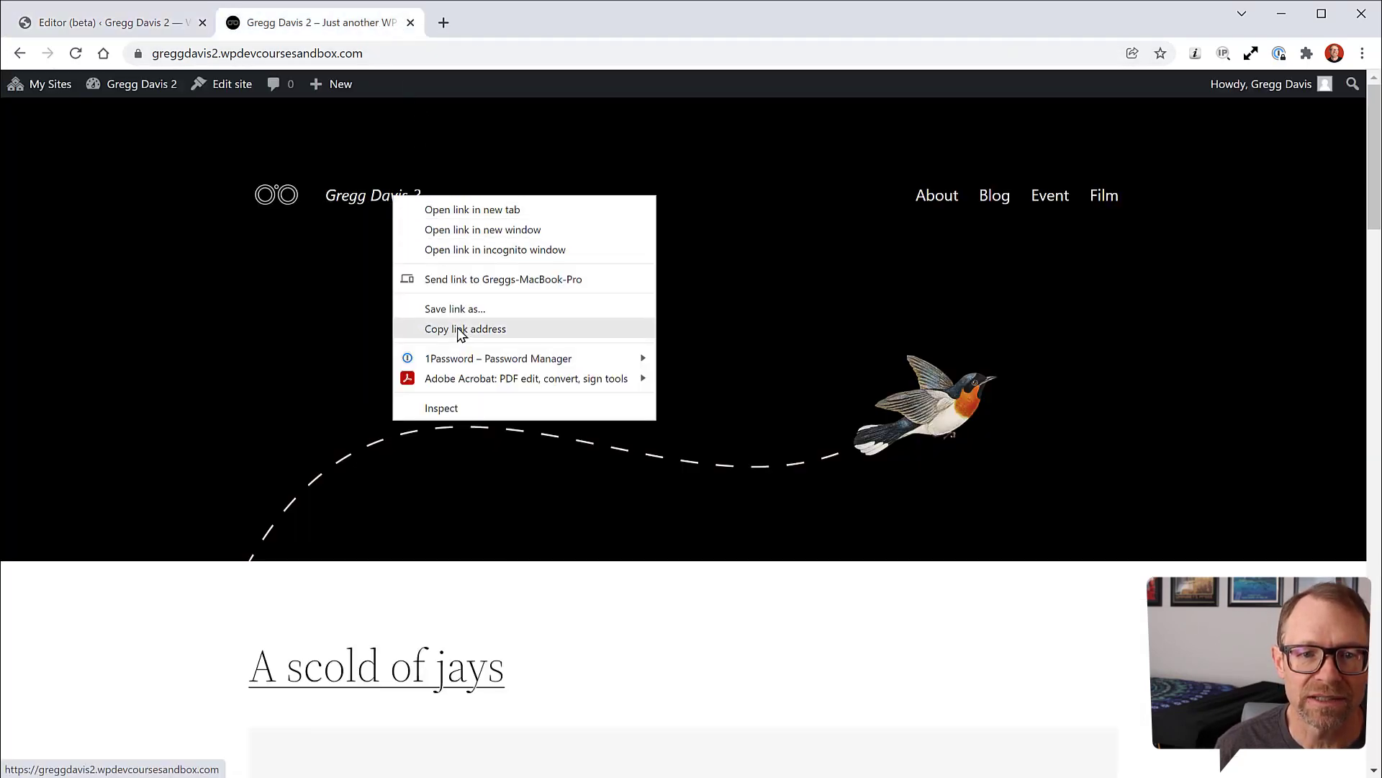
{"action": "left_click", "coordinate": [456, 331]}
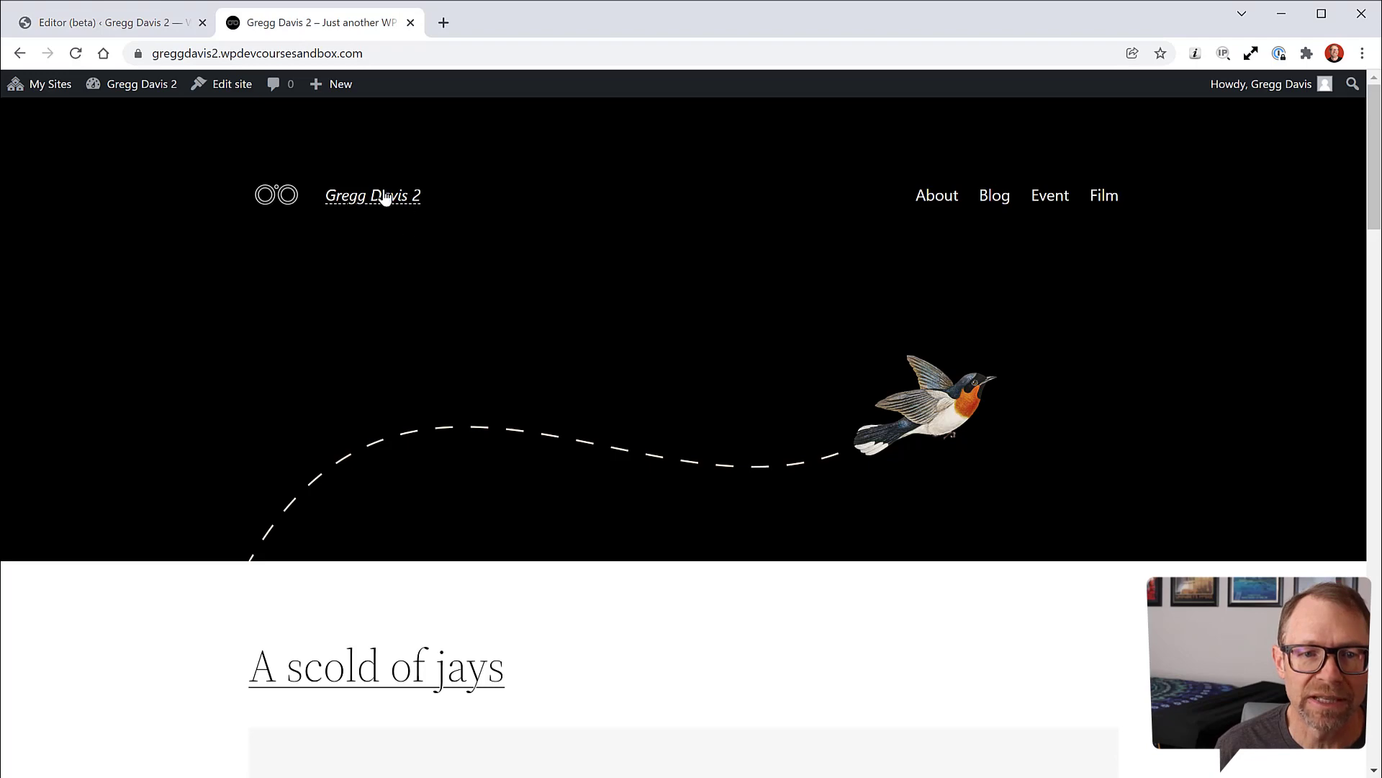
{"action": "left_click", "coordinate": [134, 23]}
{"action": "left_click", "coordinate": [248, 26]}
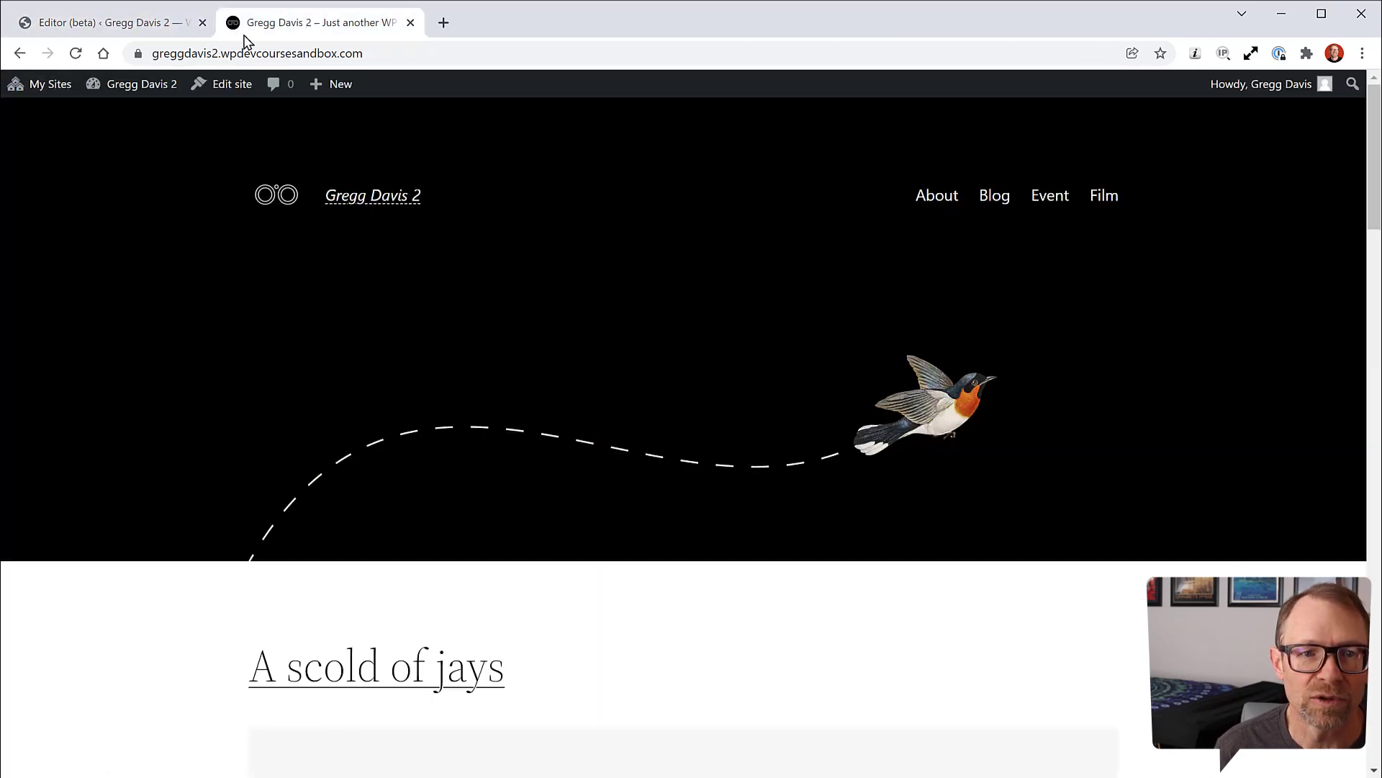
{"action": "left_click_drag", "start_coordinate": [367, 57], "coordinate": [187, 55]}
{"action": "left_click", "coordinate": [381, 57]}
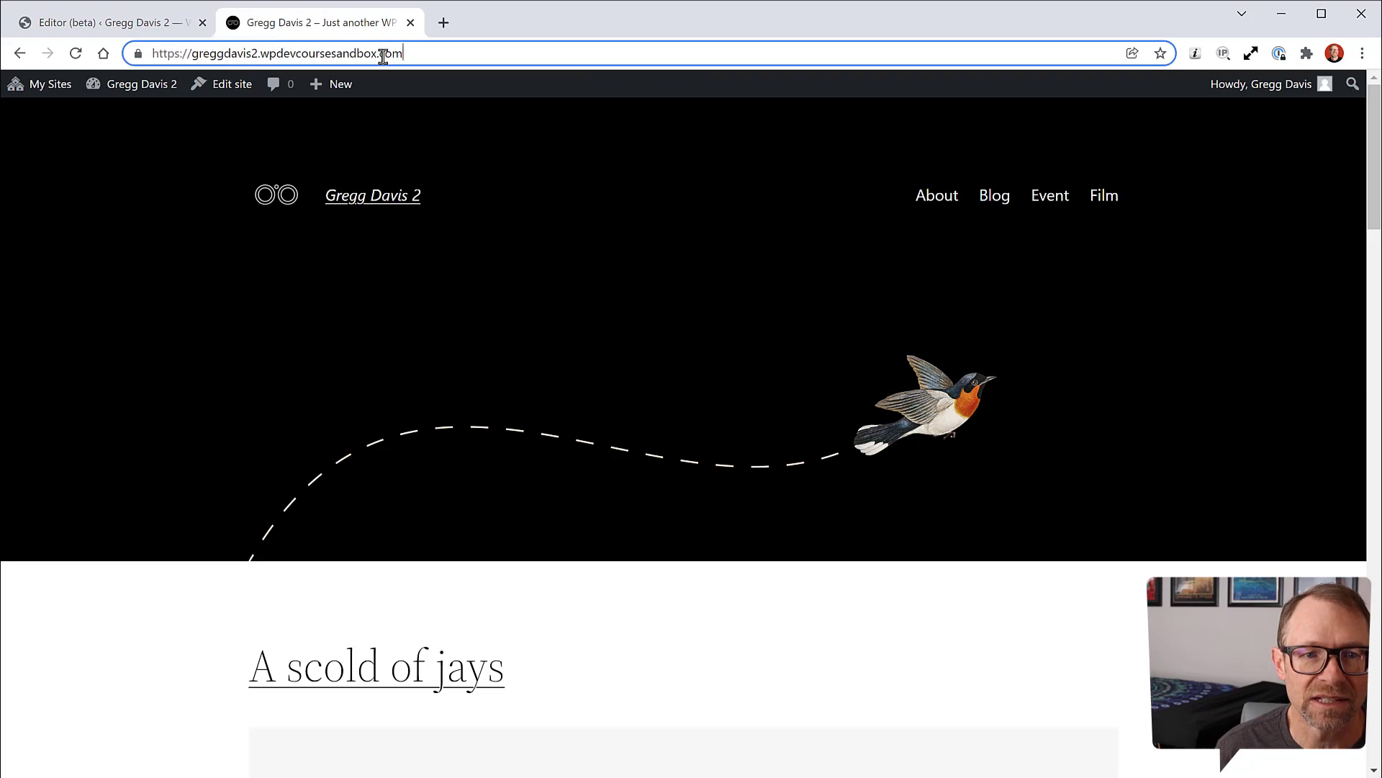
{"action": "left_click", "coordinate": [177, 26]}
{"action": "left_click_drag", "start_coordinate": [1008, 338], "coordinate": [948, 339]}
{"action": "key", "text": "ctrl+v"}
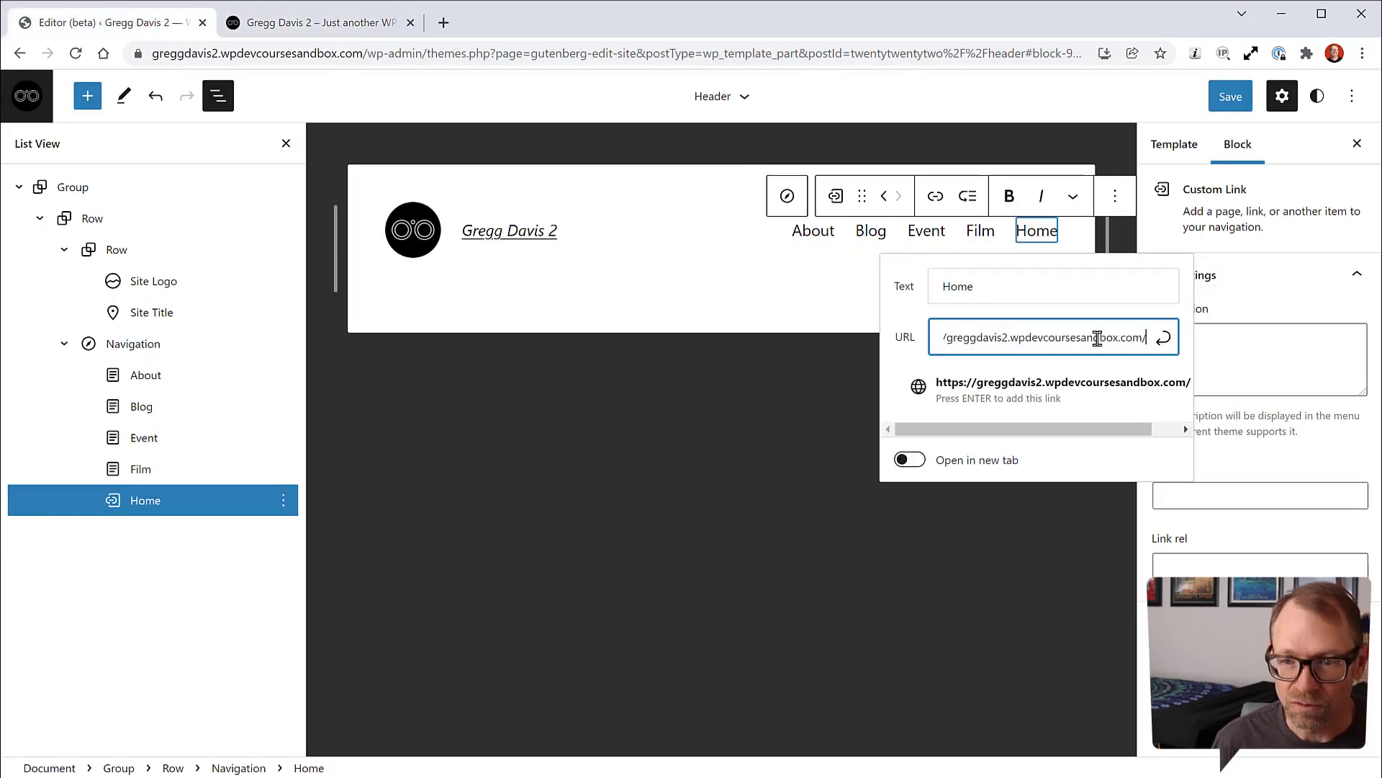
{"action": "left_click", "coordinate": [1163, 337]}
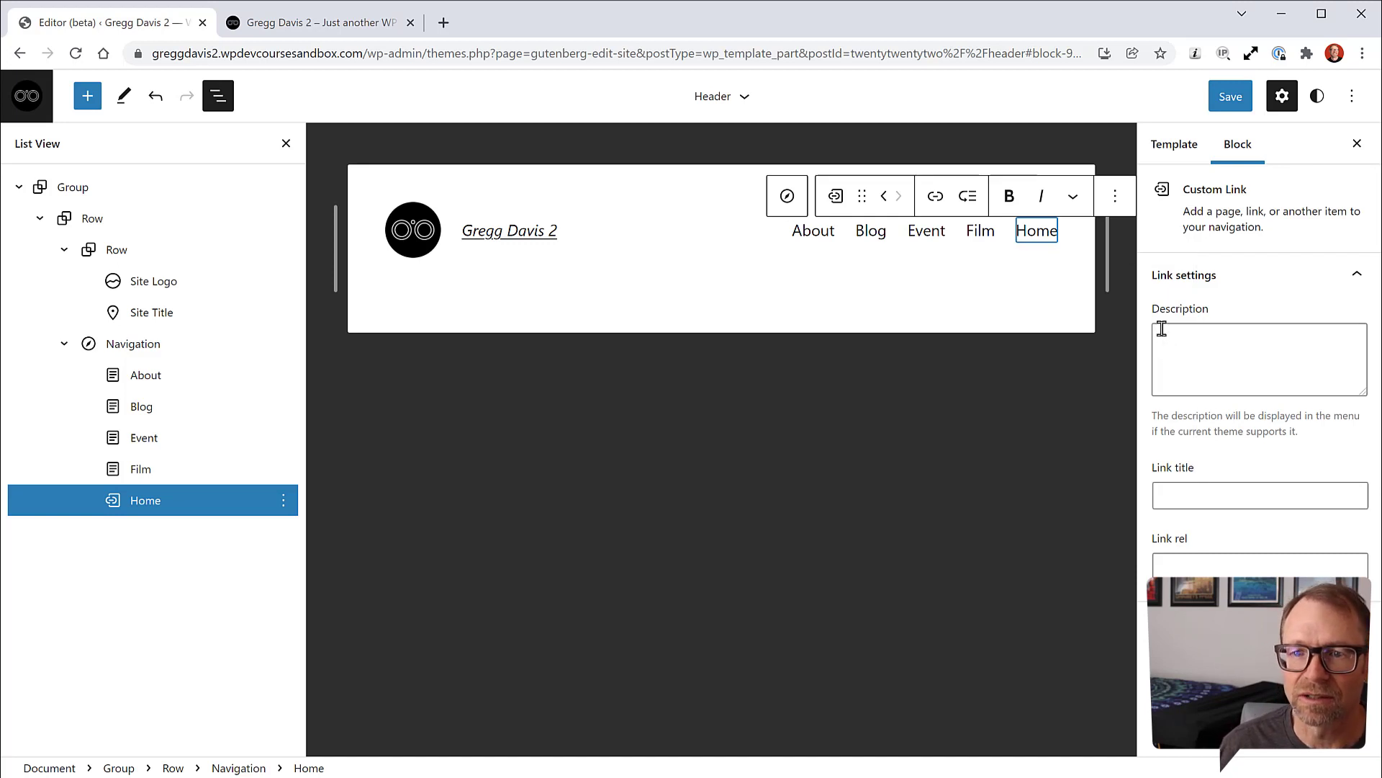
Step: Move Home to the front of the menu, ahead of About
{"action": "left_click", "coordinate": [883, 202]}
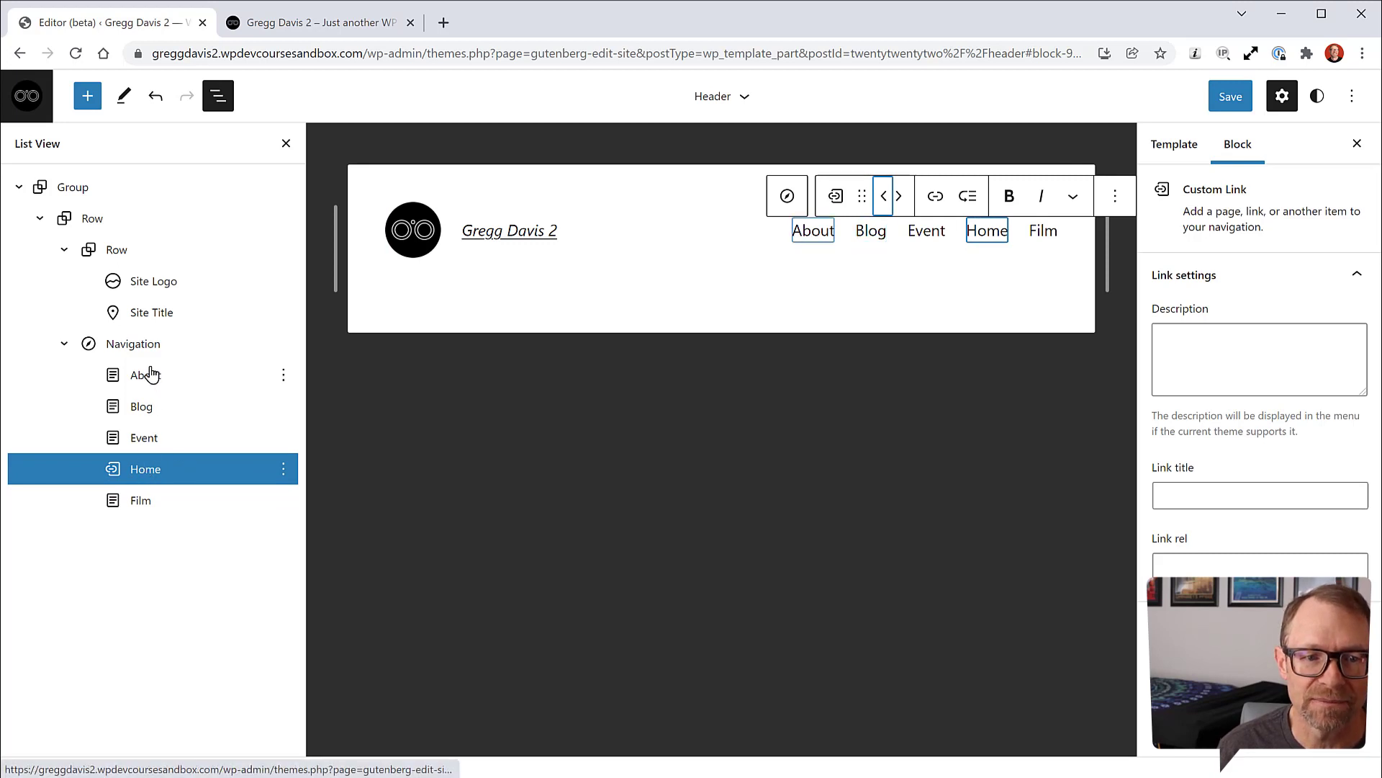
{"action": "left_click", "coordinate": [884, 202]}
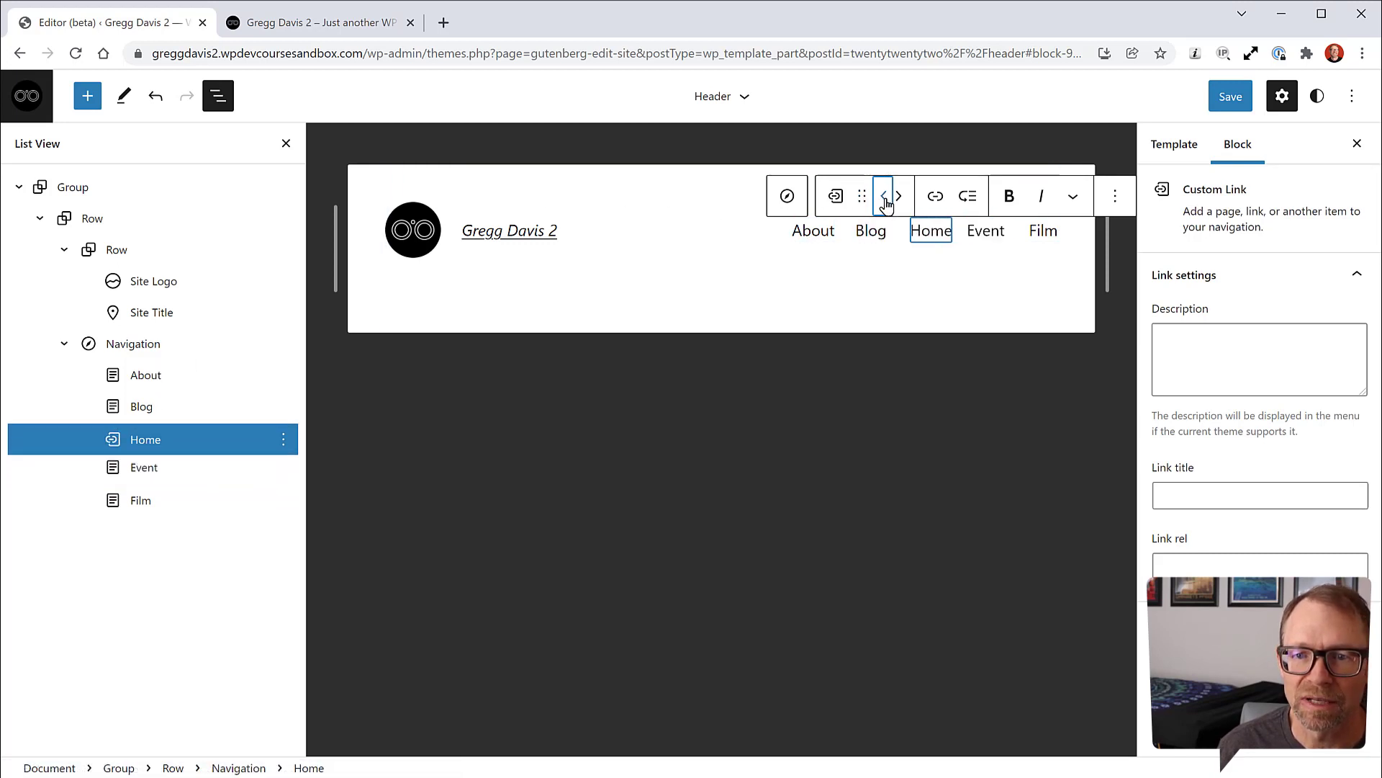
{"action": "left_click", "coordinate": [883, 203]}
{"action": "left_click", "coordinate": [885, 201]}
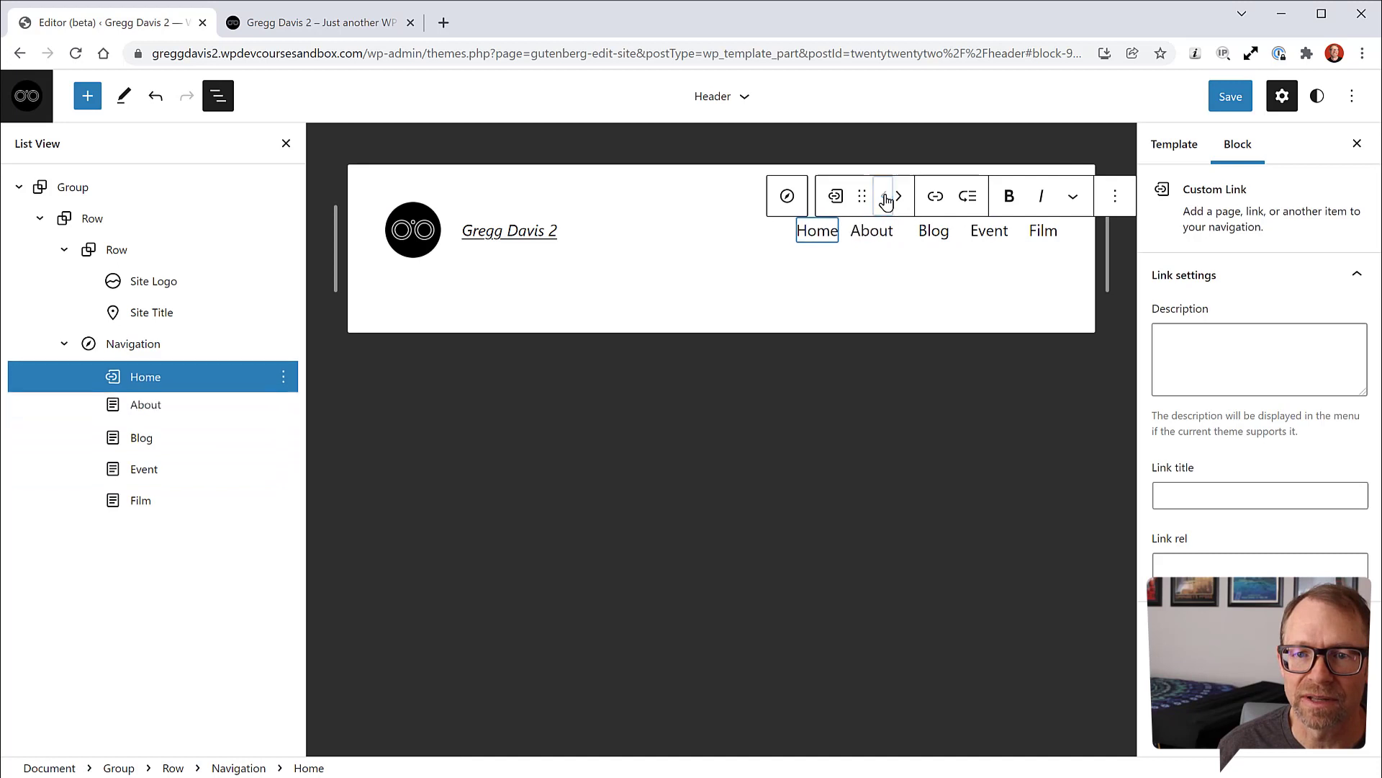
Step: Save the header and navigation menu, then view the live site
{"action": "left_click", "coordinate": [1232, 98]}
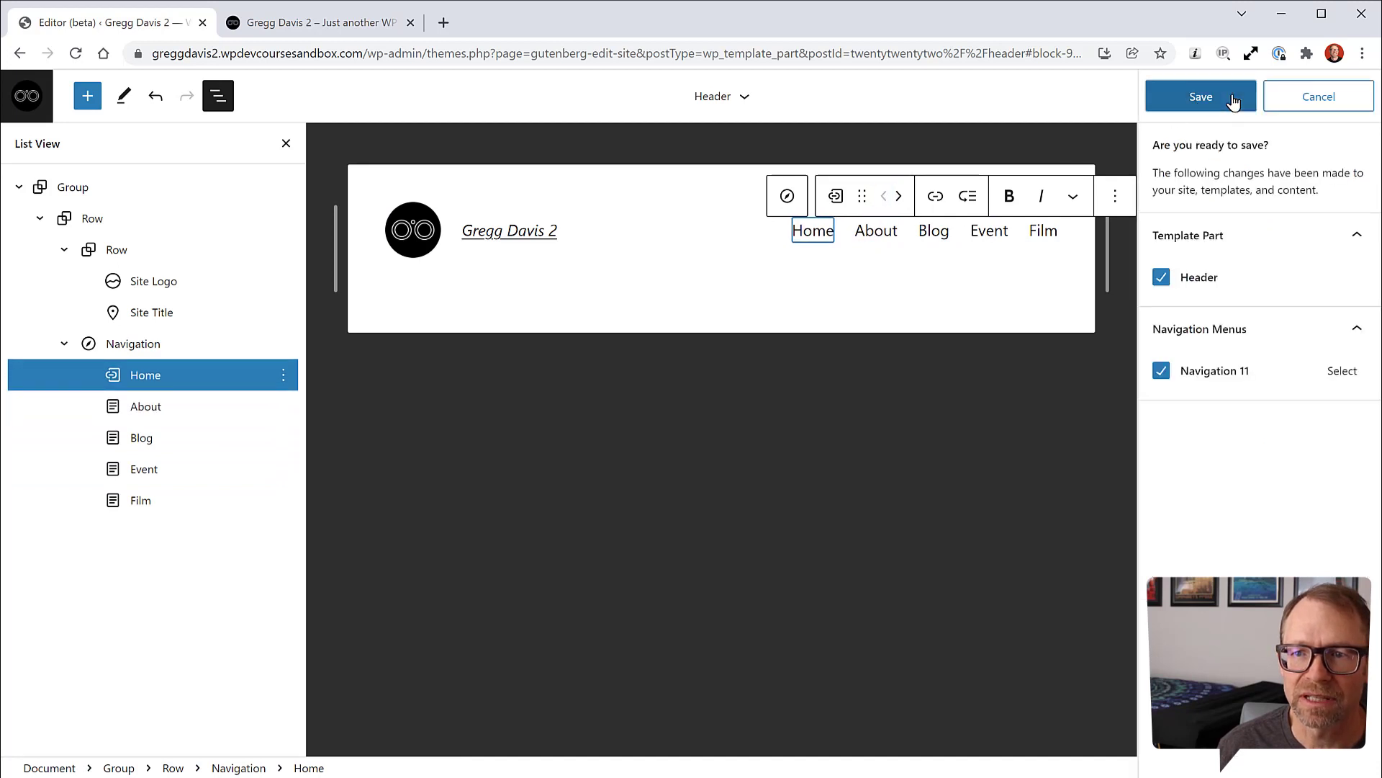
{"action": "left_click", "coordinate": [1210, 100]}
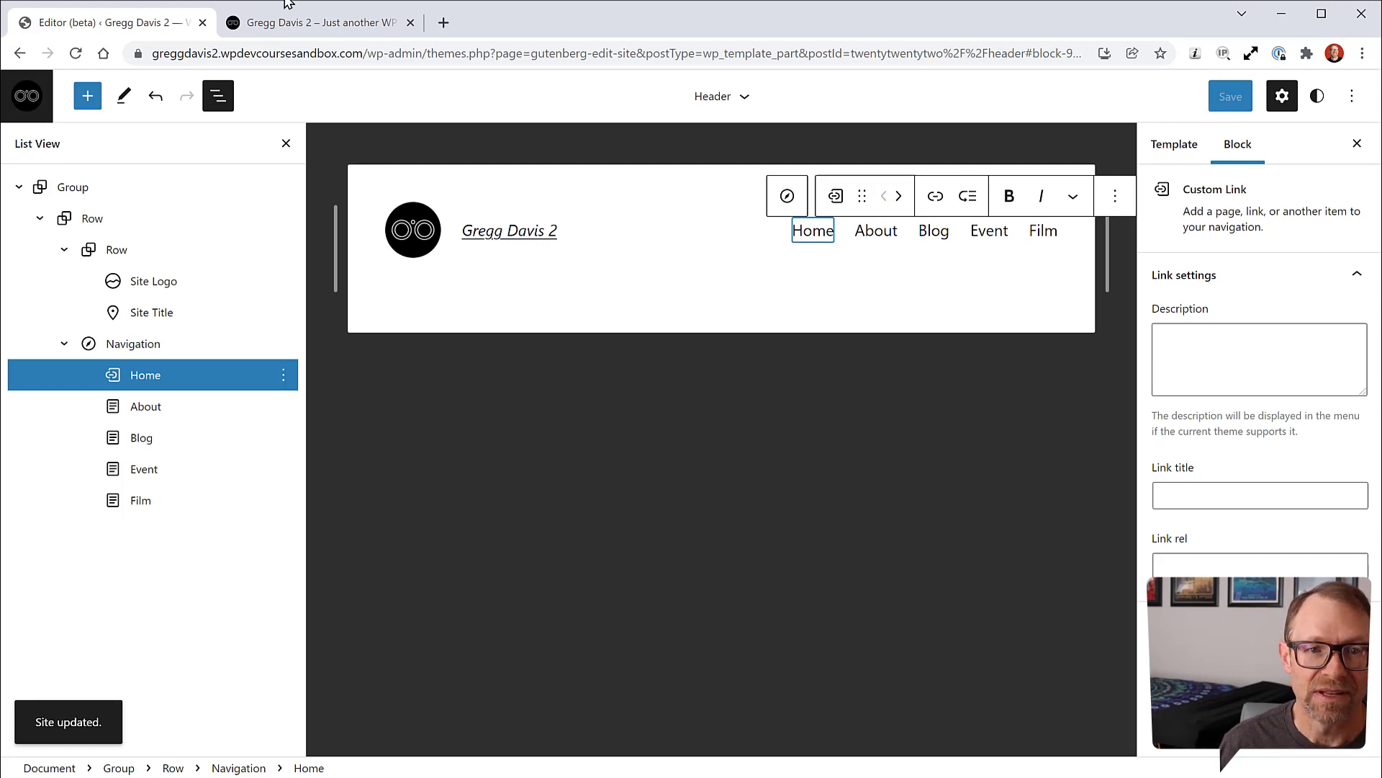
{"action": "left_click", "coordinate": [326, 27]}
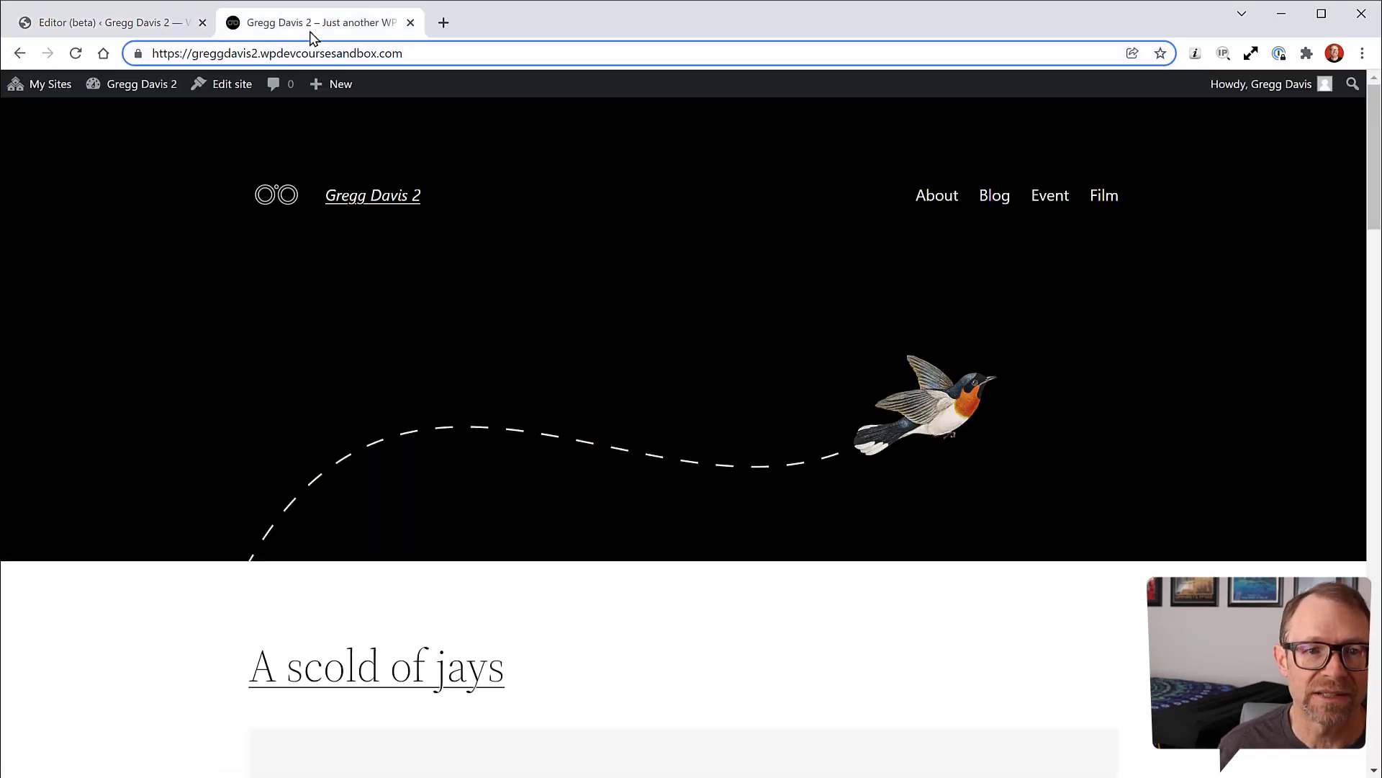
Step: Reload the front page to confirm the Home, About, Blog, Event, Film menu, then return to the editor
{"action": "left_click", "coordinate": [75, 53]}
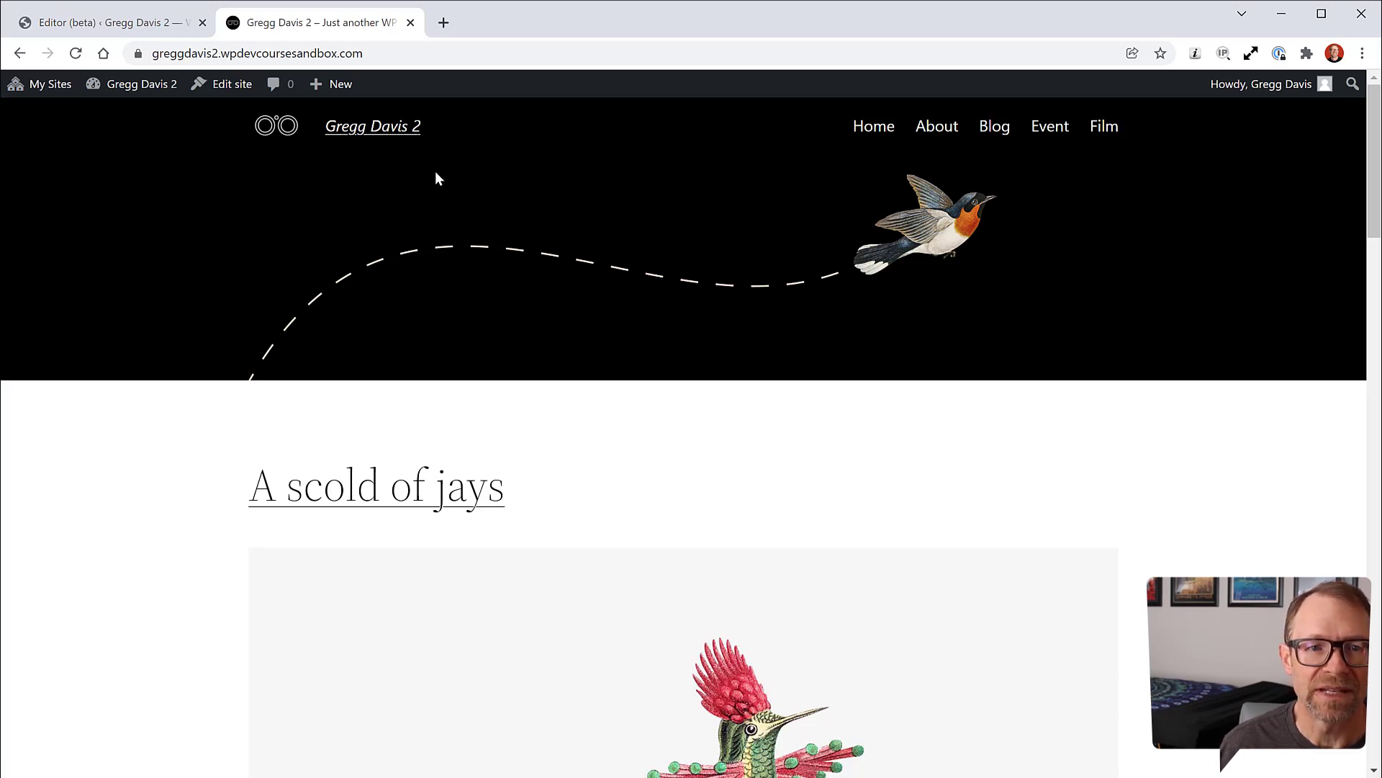
{"action": "left_click", "coordinate": [151, 27]}
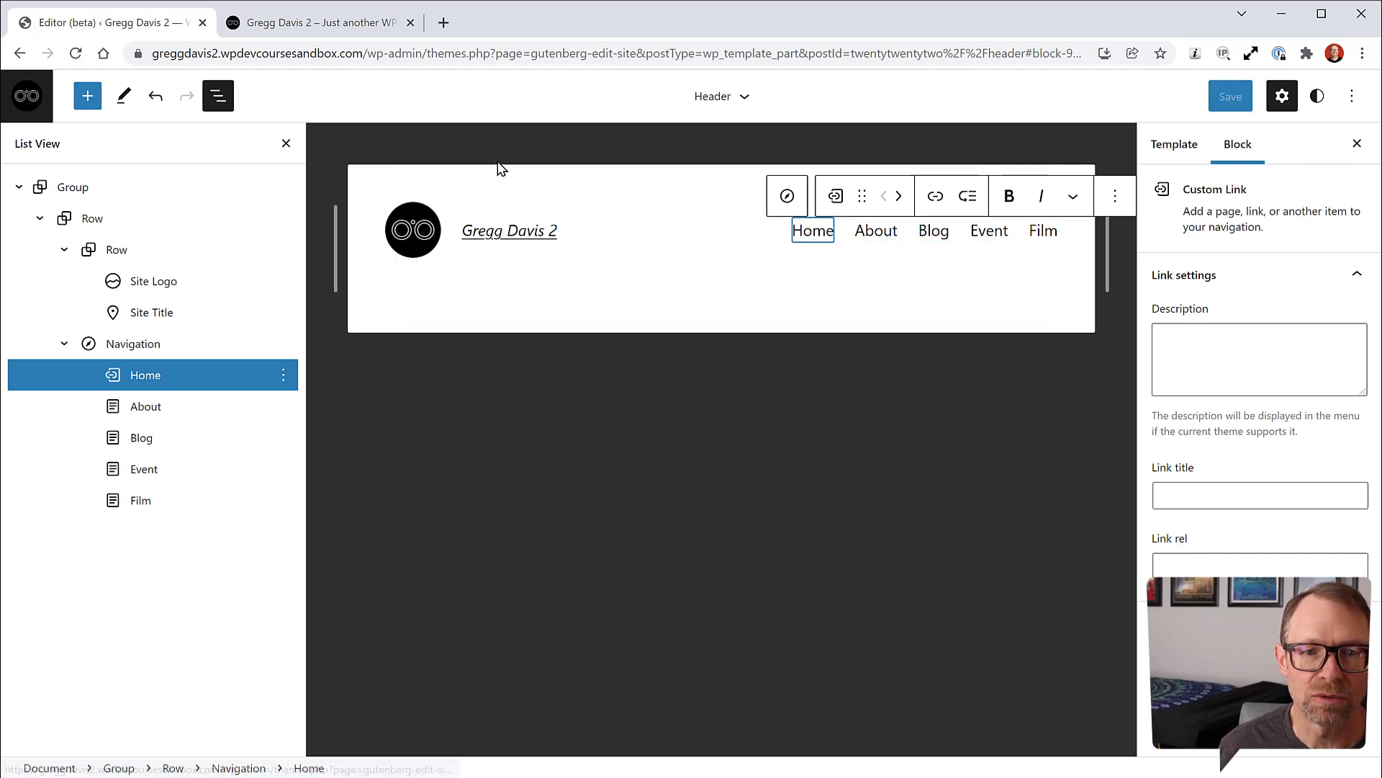
Step: Insert a Spacer above the header content and shrink it to 80 px
{"action": "left_click", "coordinate": [68, 188]}
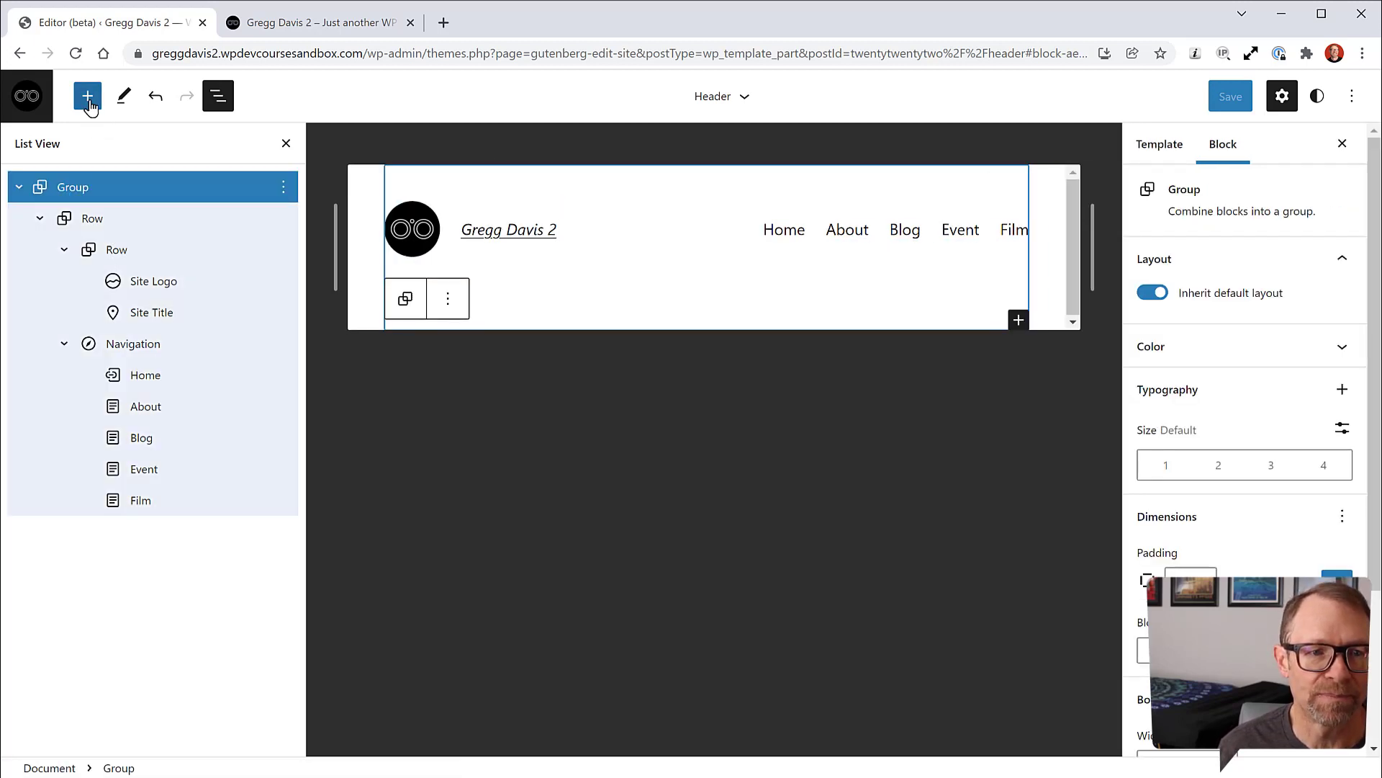
{"action": "left_click", "coordinate": [87, 99]}
{"action": "type", "text": "spa"}
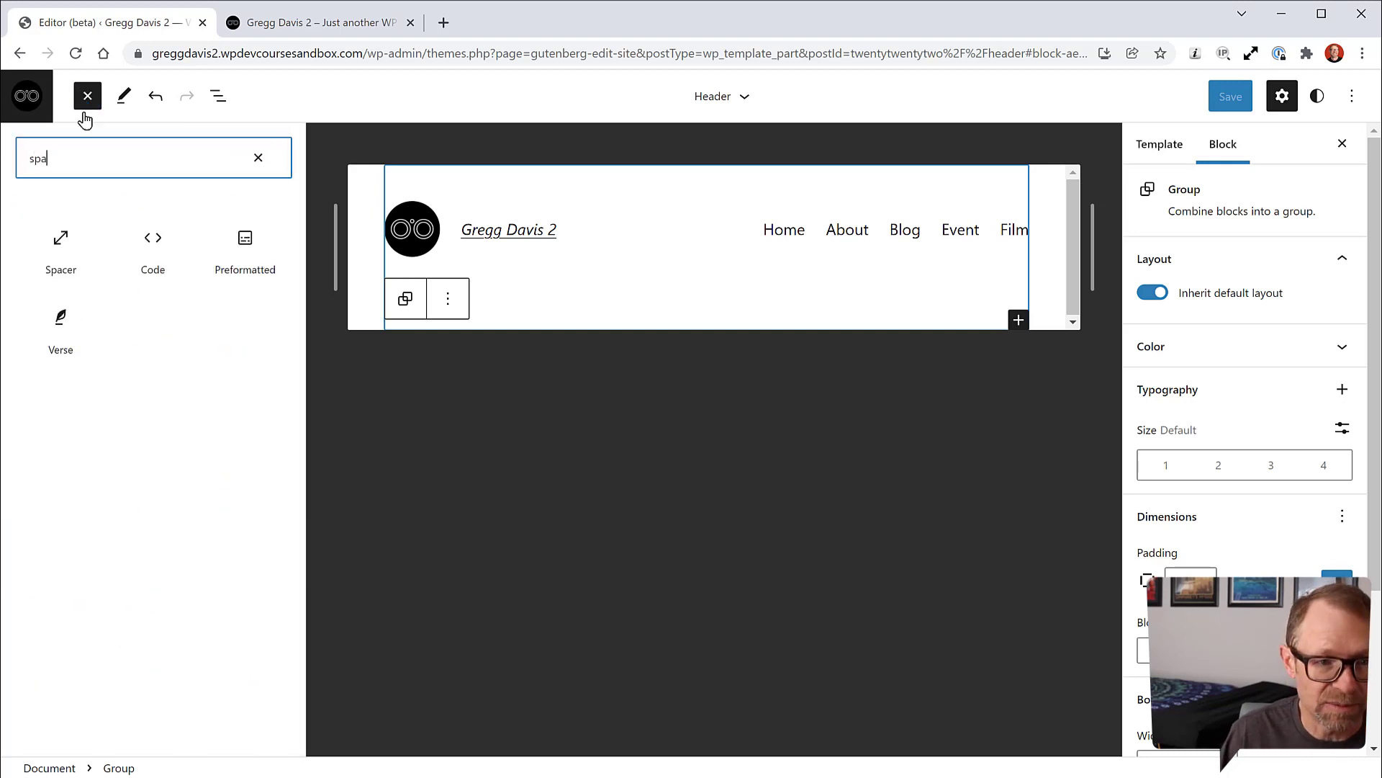
{"action": "left_click", "coordinate": [61, 248]}
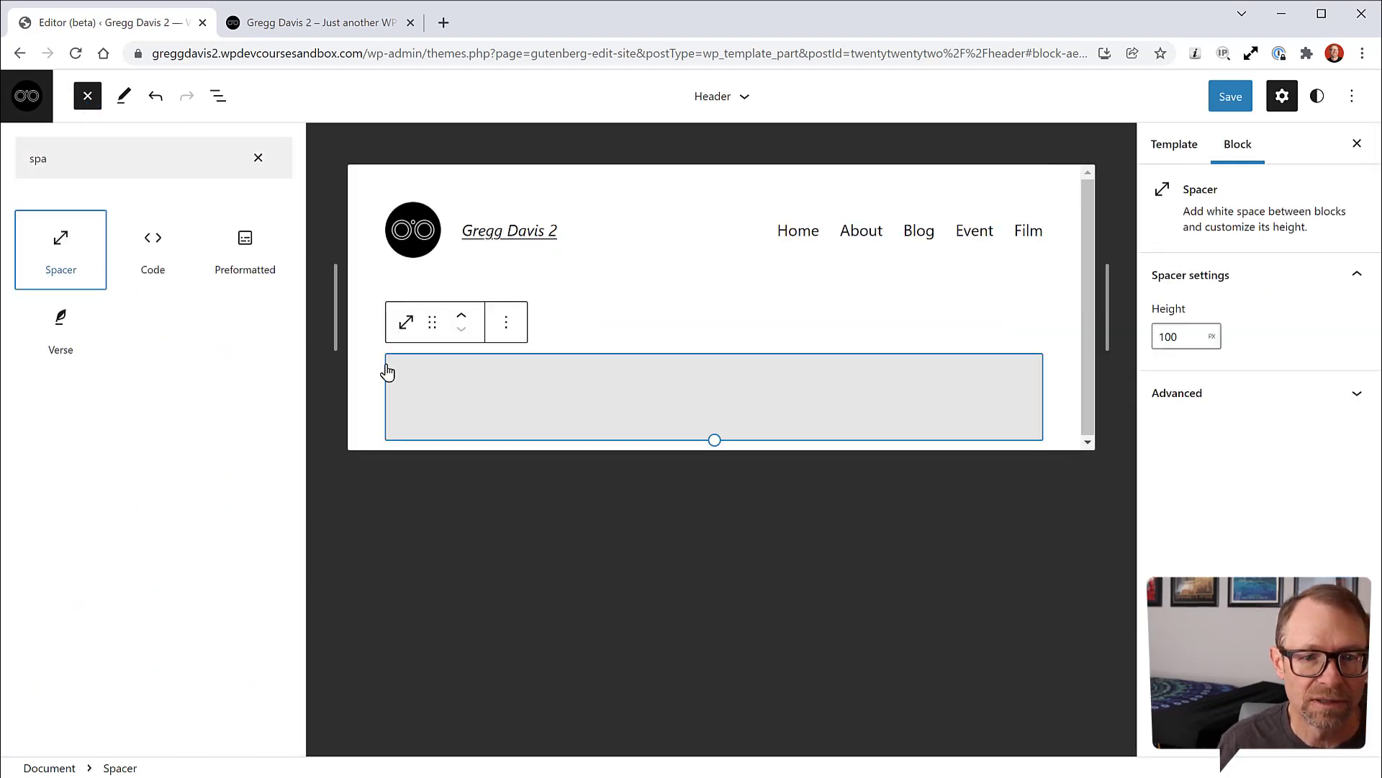
{"action": "left_click", "coordinate": [462, 323]}
{"action": "left_click", "coordinate": [172, 360]}
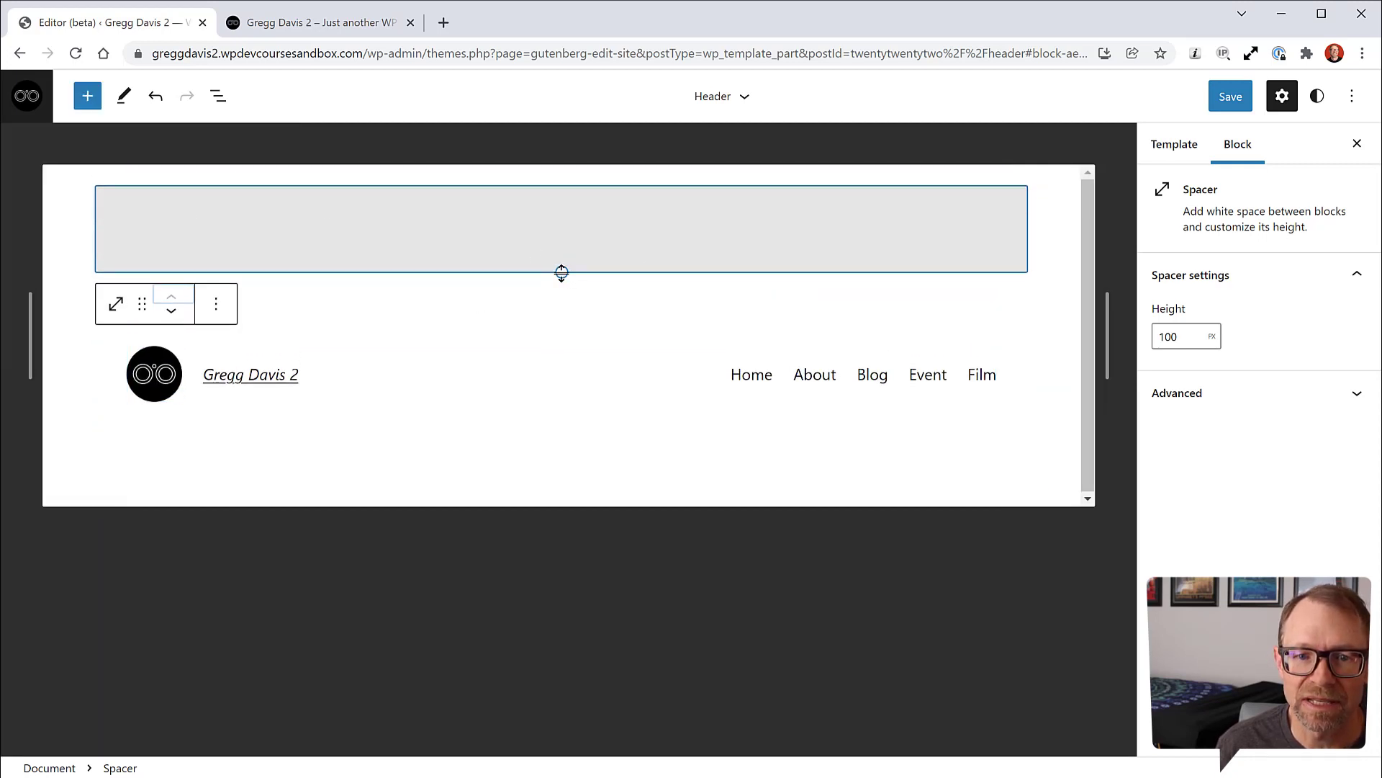
{"action": "left_click_drag", "start_coordinate": [562, 272], "coordinate": [562, 254]}
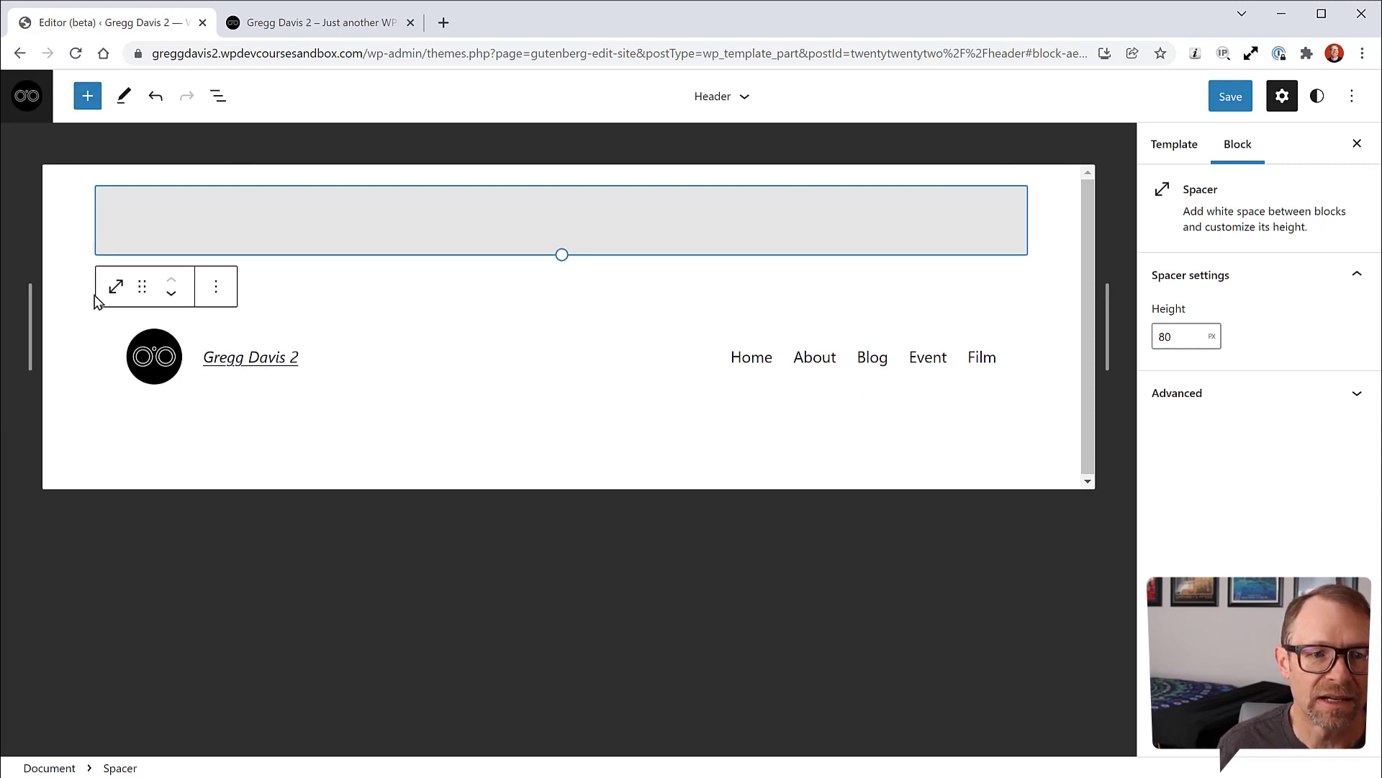
Step: Add a second Spacer below the header's Group block, sized to about 60 px
{"action": "left_click", "coordinate": [218, 96]}
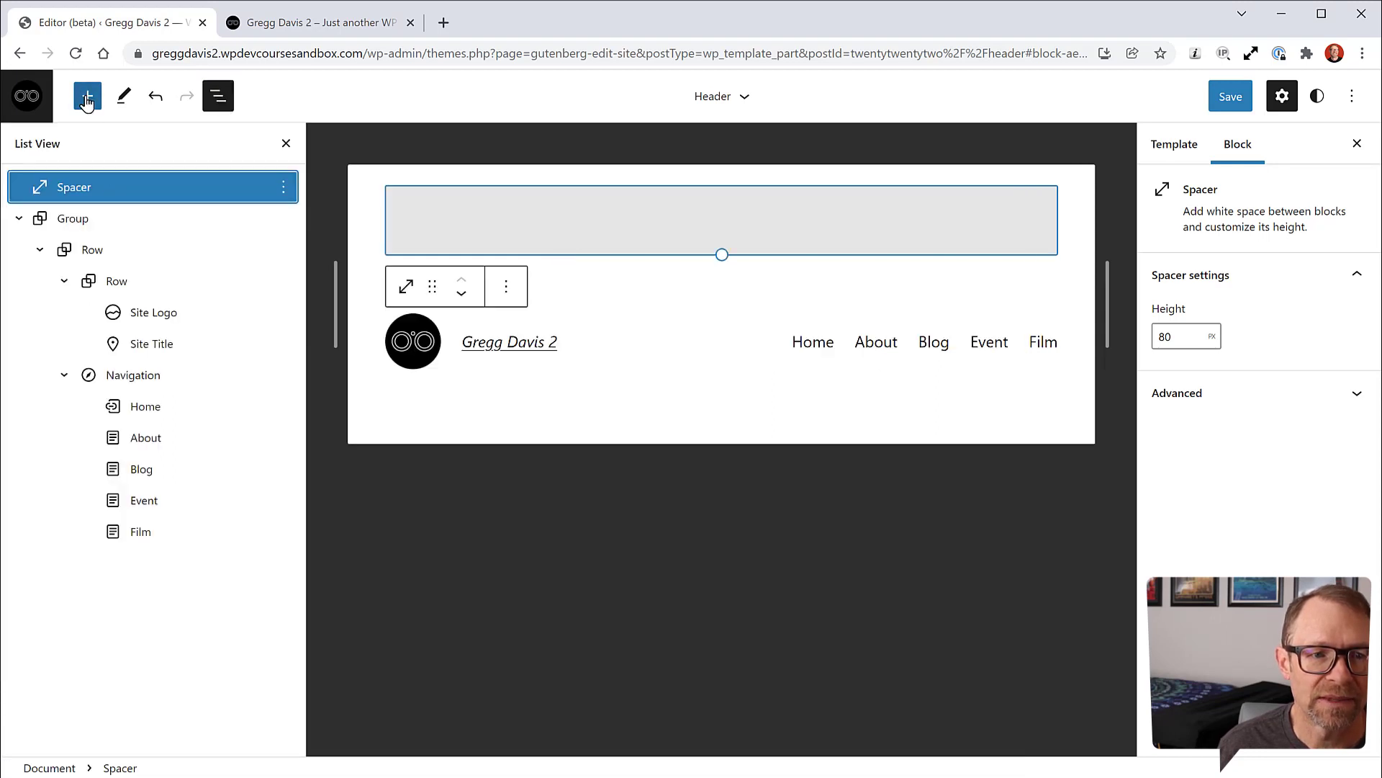
{"action": "left_click", "coordinate": [73, 219]}
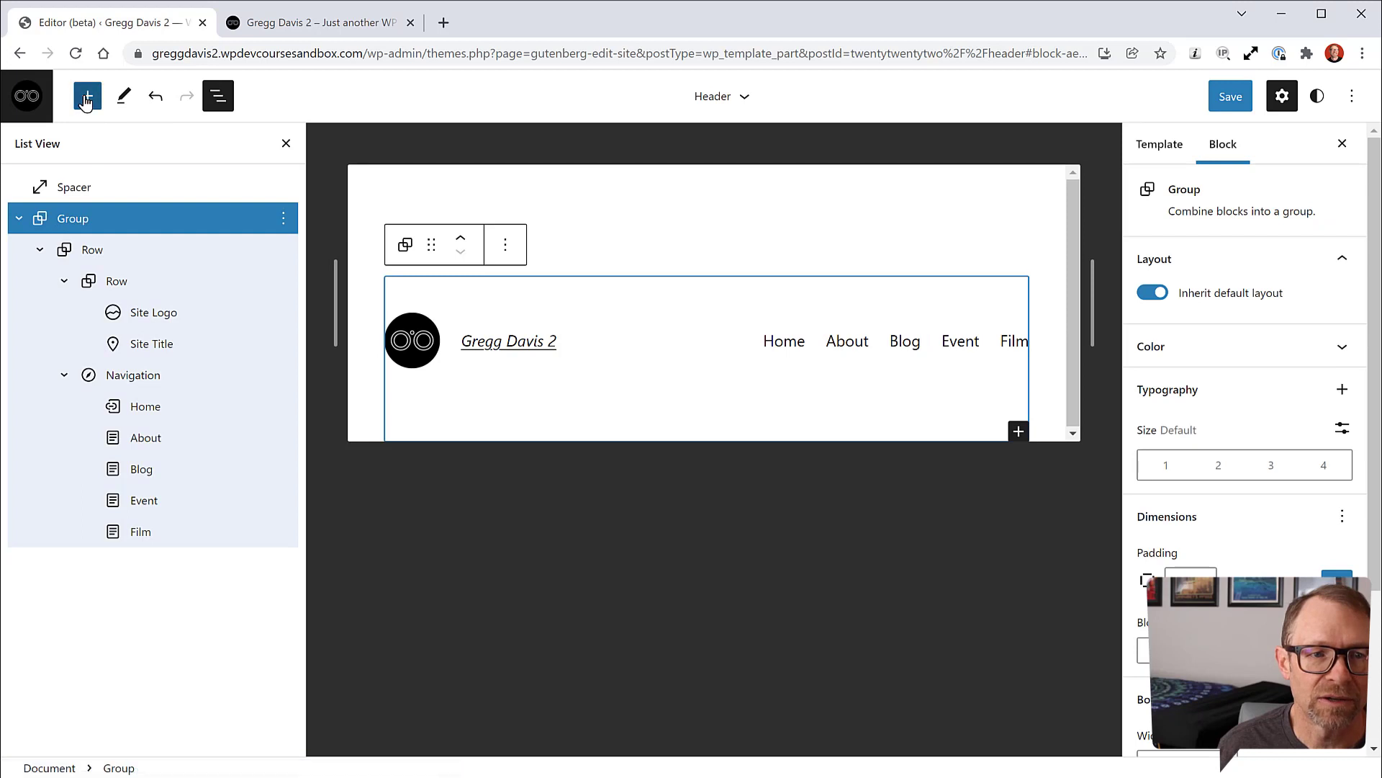
{"action": "left_click", "coordinate": [87, 95]}
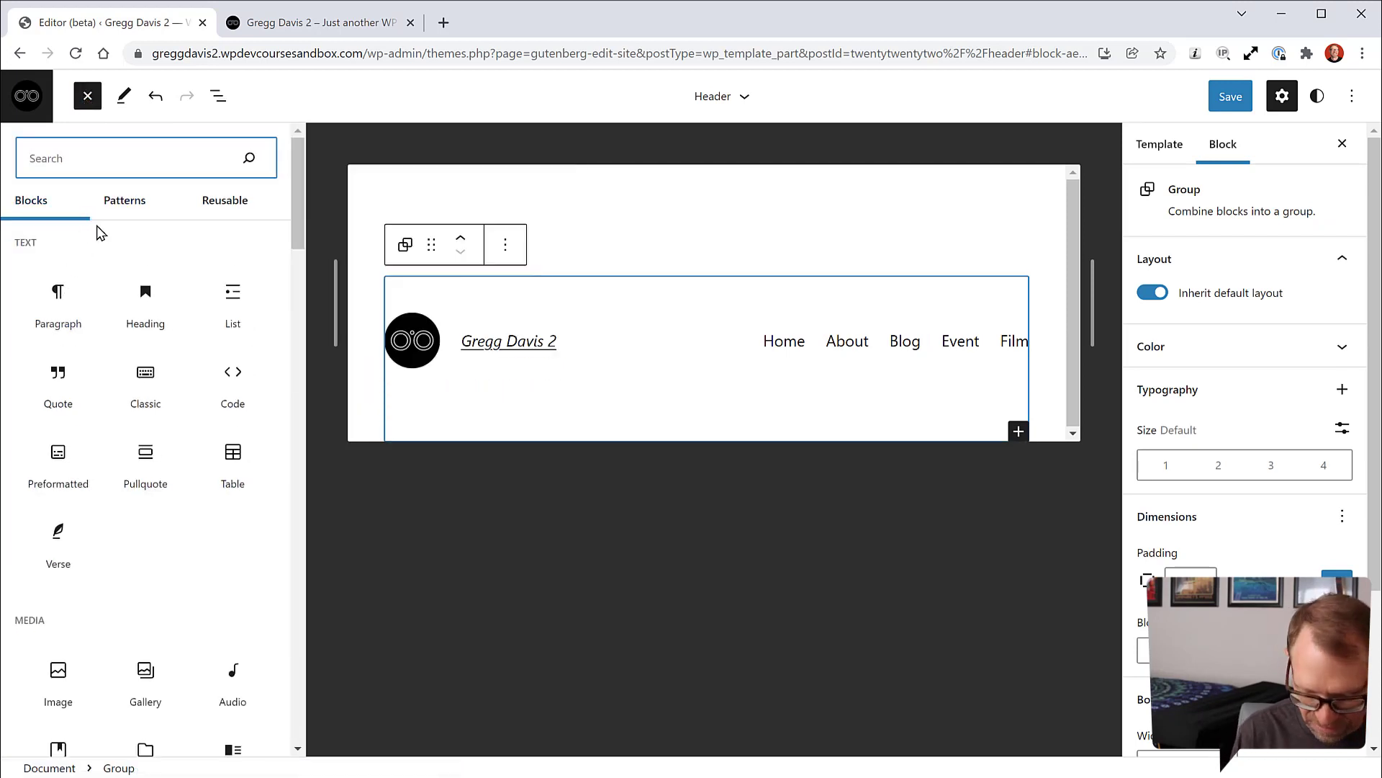
{"action": "type", "text": "spa"}
{"action": "left_click", "coordinate": [61, 242]}
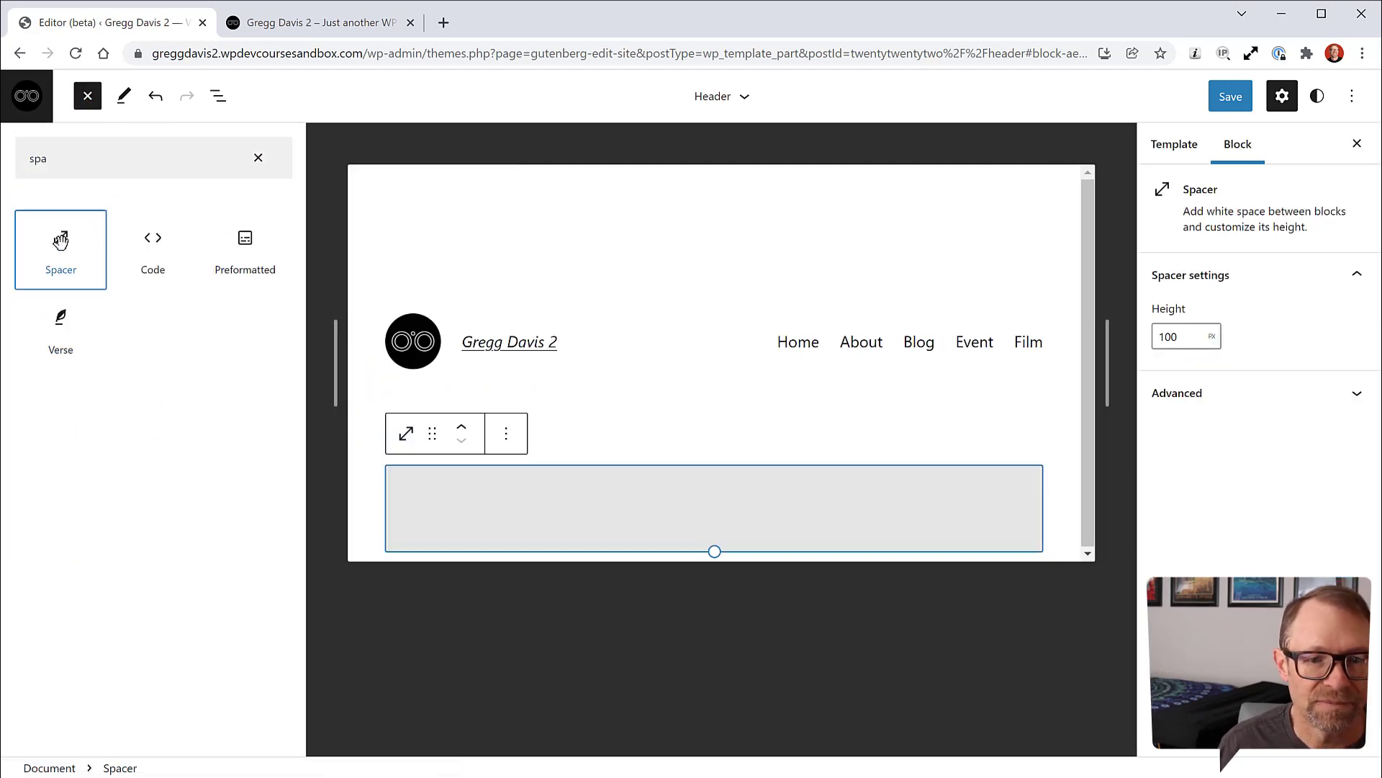
{"action": "left_click_drag", "start_coordinate": [715, 551], "coordinate": [723, 518]}
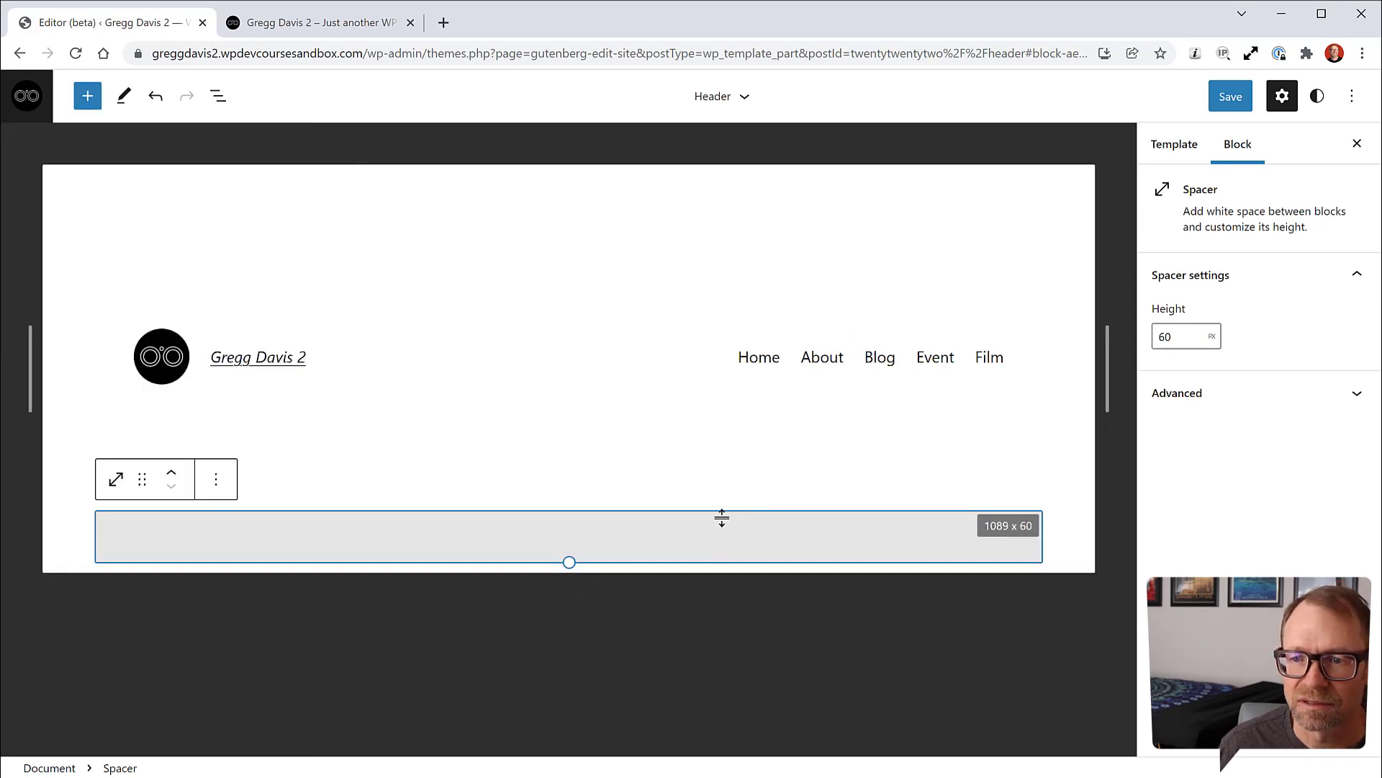
Step: Save the Header template part and view the live site
{"action": "left_click", "coordinate": [1226, 100]}
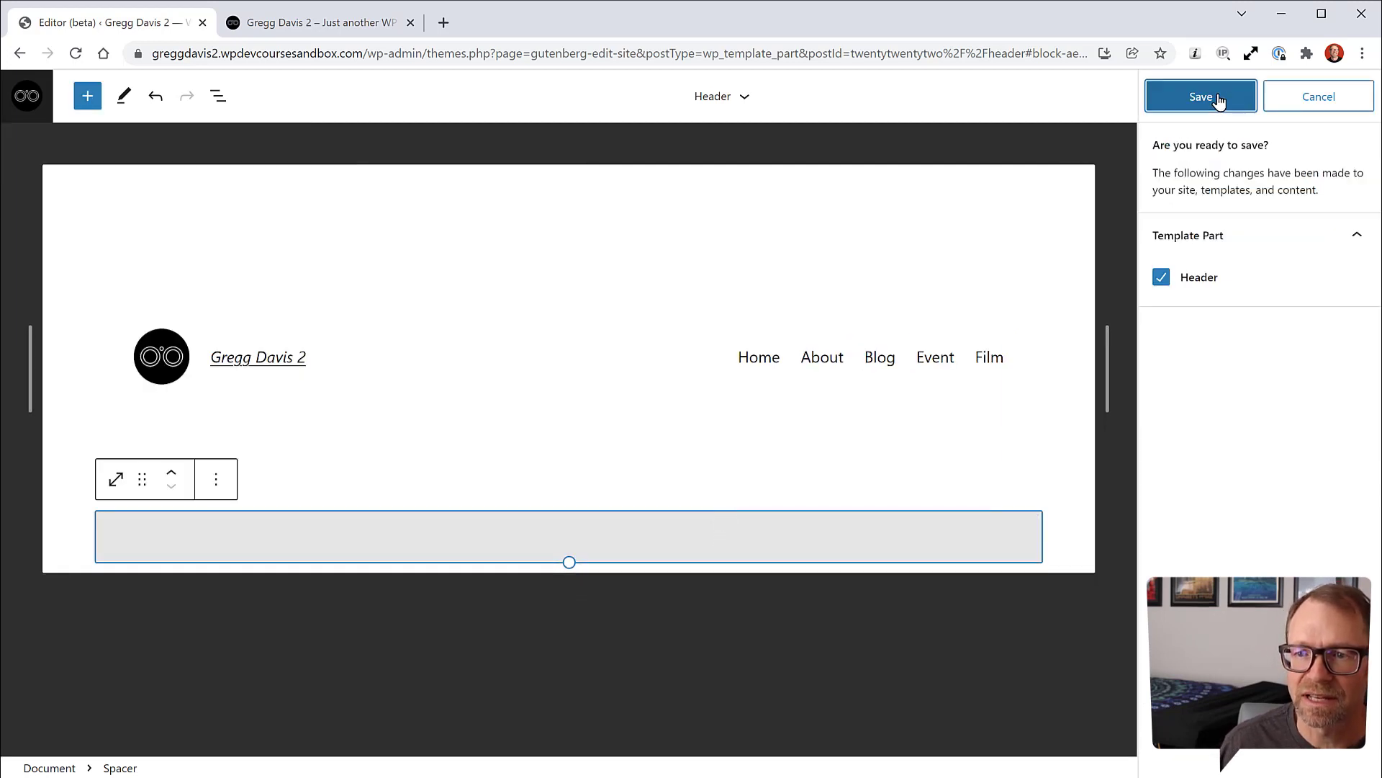
{"action": "left_click", "coordinate": [1218, 100]}
{"action": "left_click", "coordinate": [301, 25]}
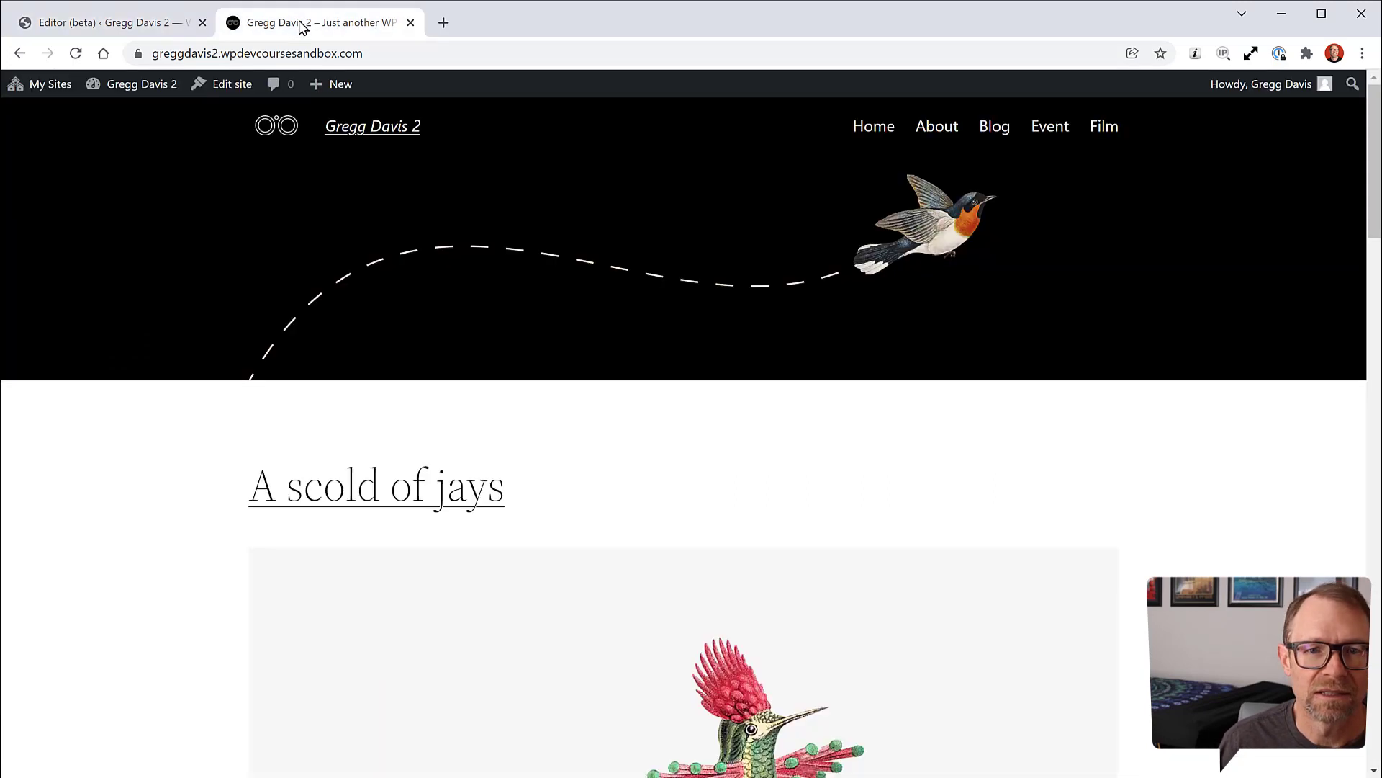
Step: Reload the live site and browse the Blog, Event and Film pages to check the new header spacing
{"action": "left_click", "coordinate": [76, 54]}
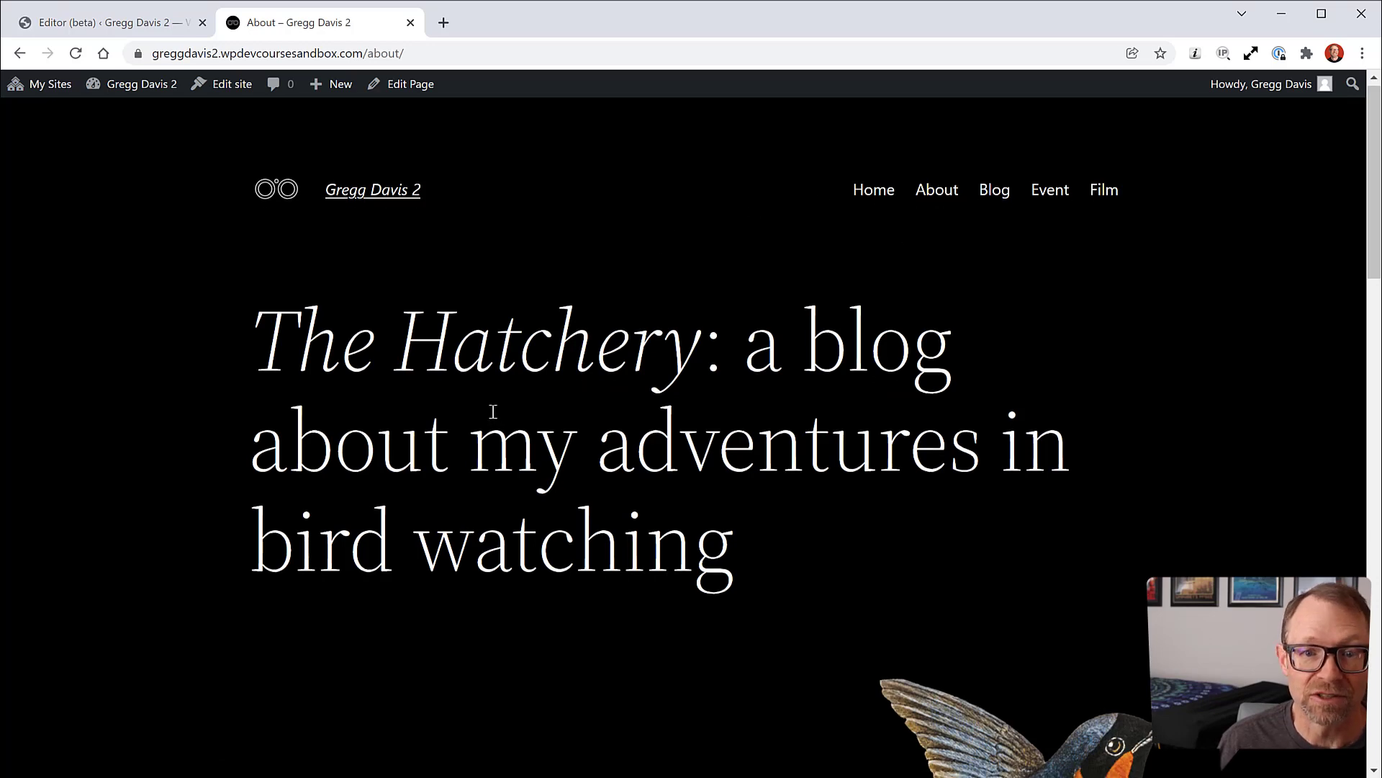
{"action": "left_click", "coordinate": [994, 198]}
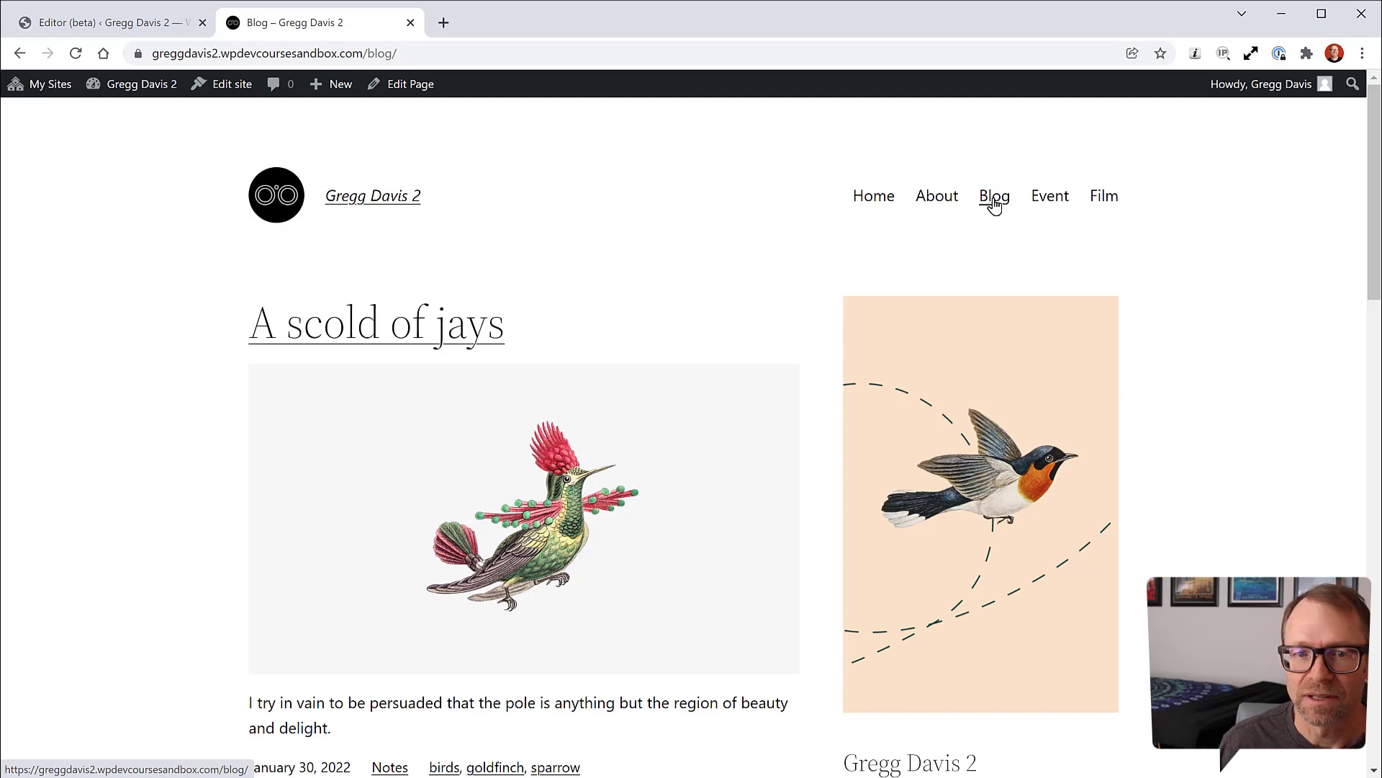
{"action": "left_click", "coordinate": [1035, 200]}
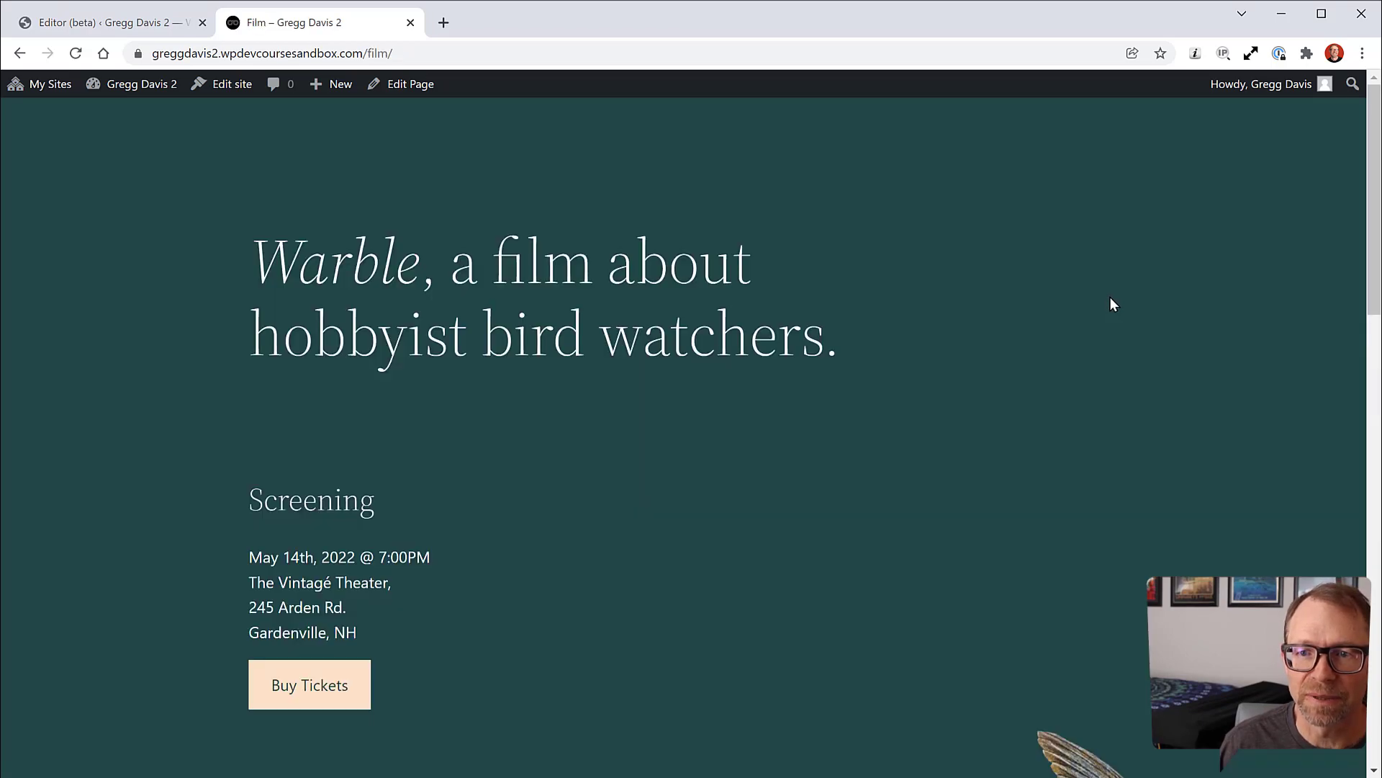
{"action": "scroll", "coordinate": [947, 372], "scroll_direction": "down", "scroll_amount": 10}
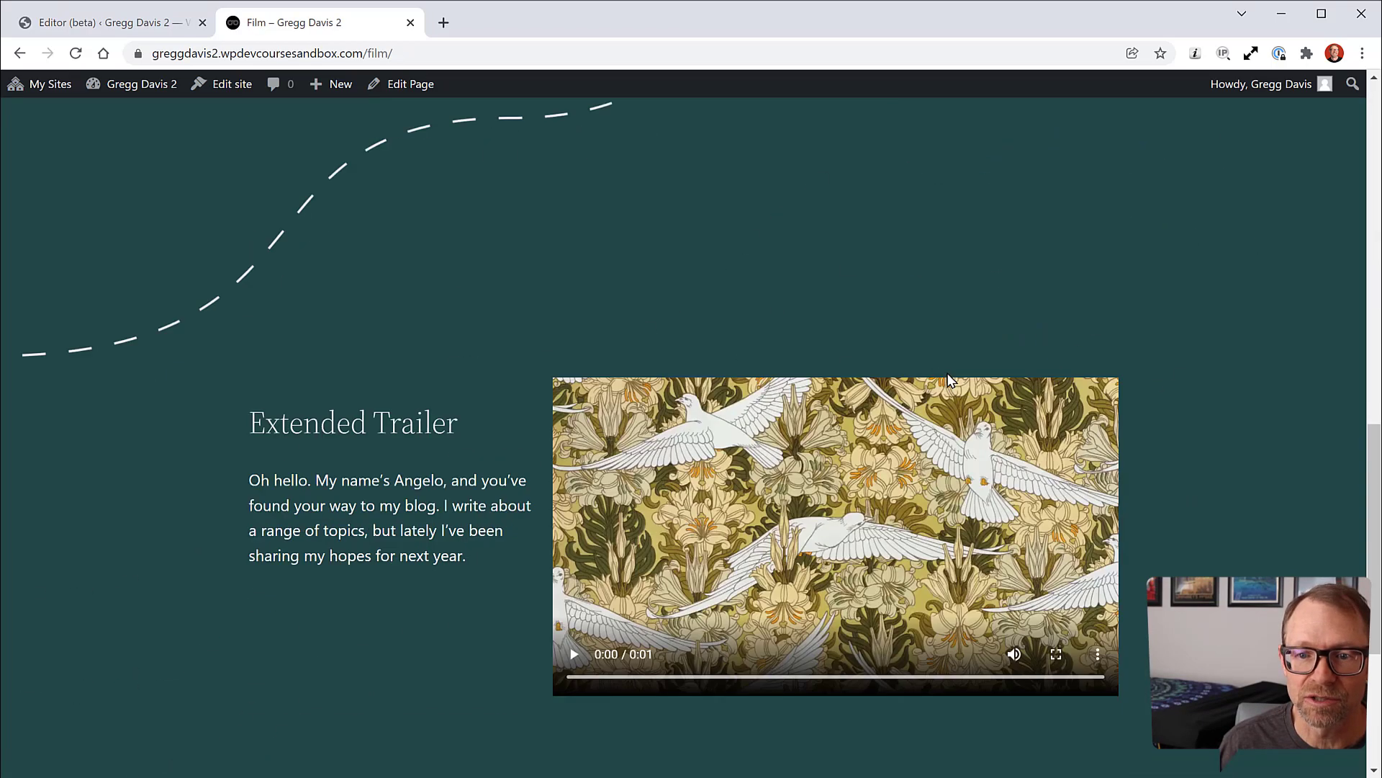
{"action": "scroll", "coordinate": [947, 373], "scroll_direction": "up", "scroll_amount": 10}
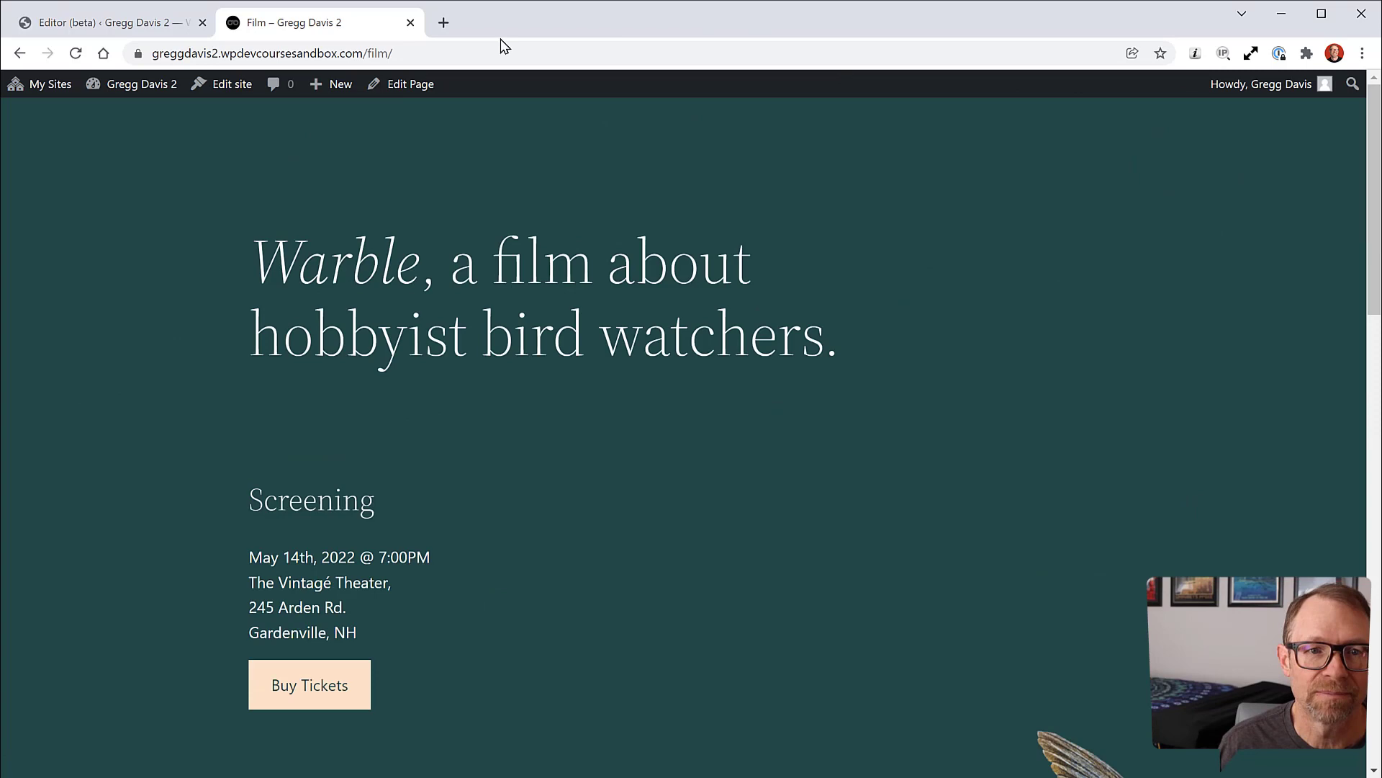
{"action": "left_click", "coordinate": [158, 23]}
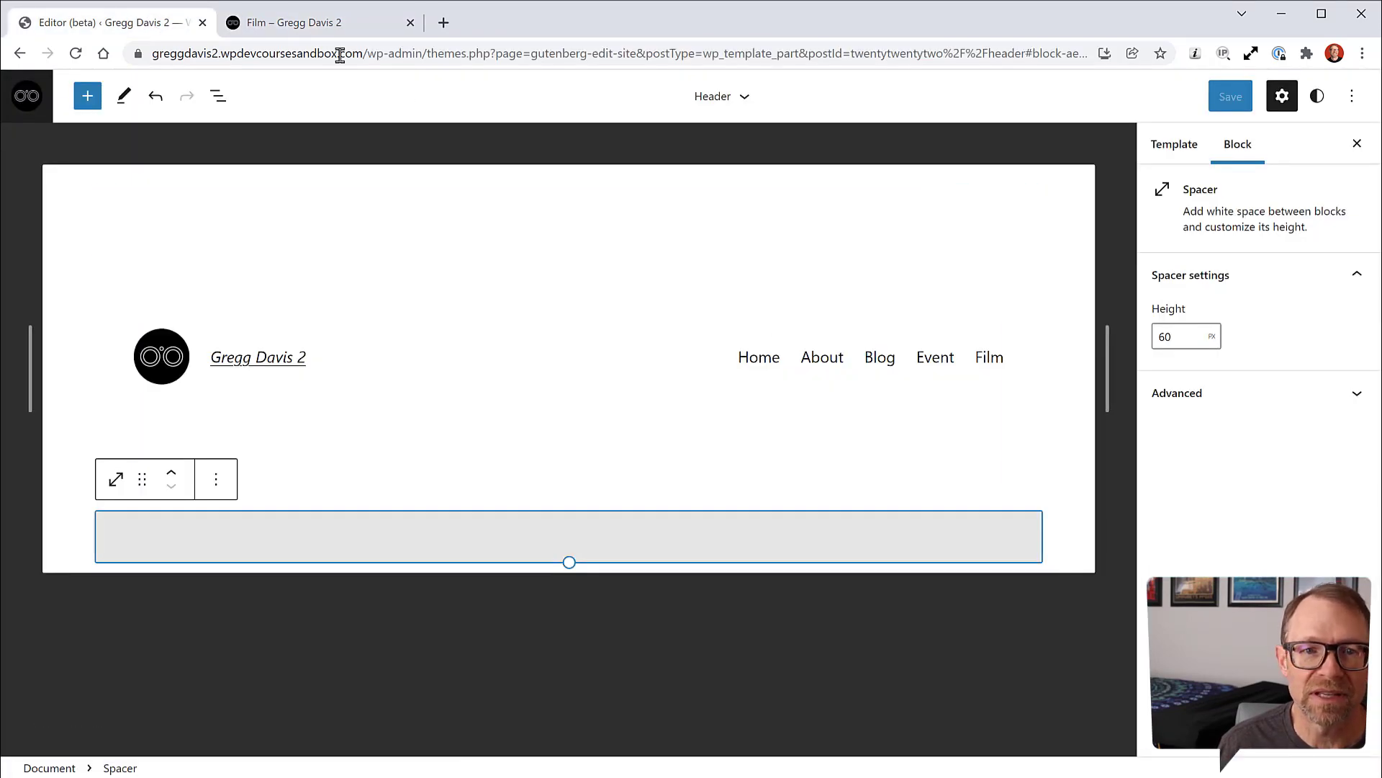
{"action": "left_click", "coordinate": [338, 27]}
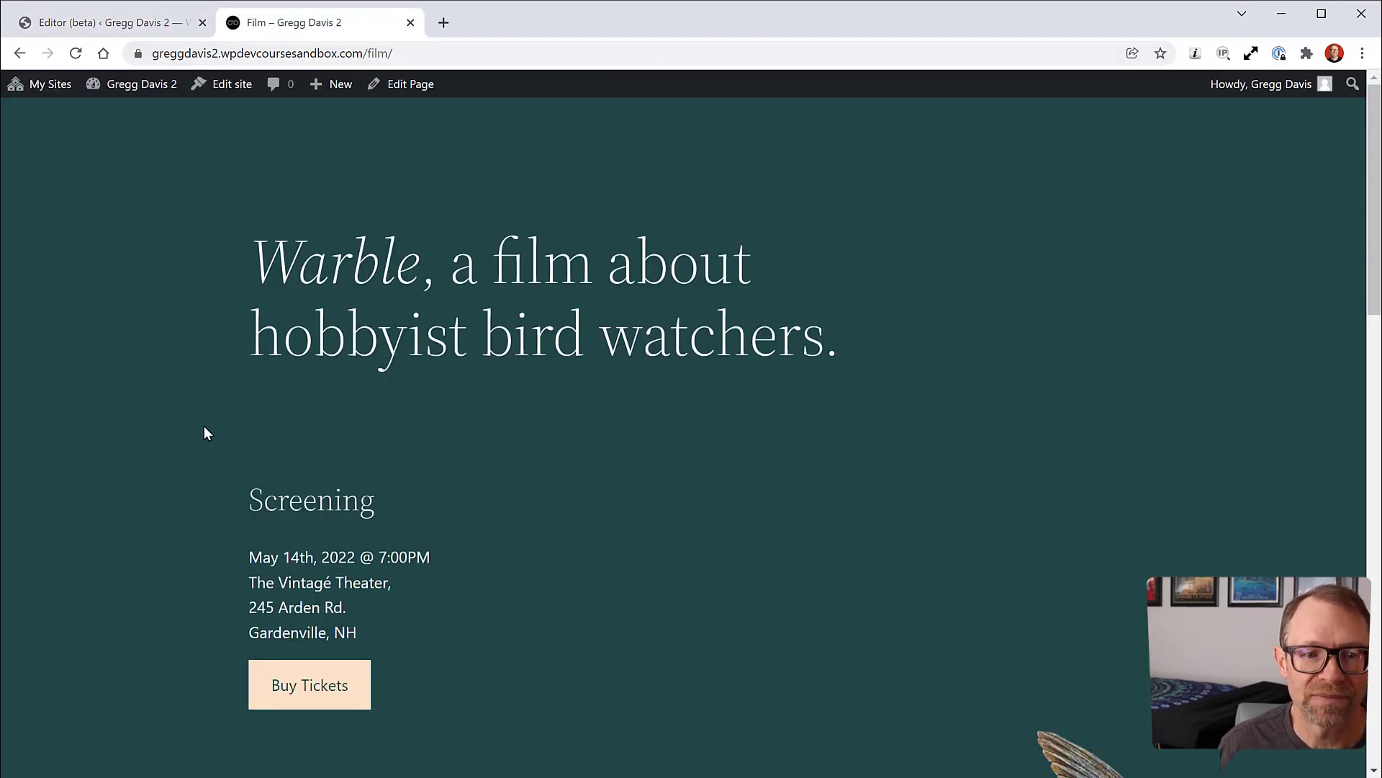
Step: Go back to the Event page, scroll through it, reopen Event, then switch to the admin Dashboard
{"action": "left_click", "coordinate": [20, 53]}
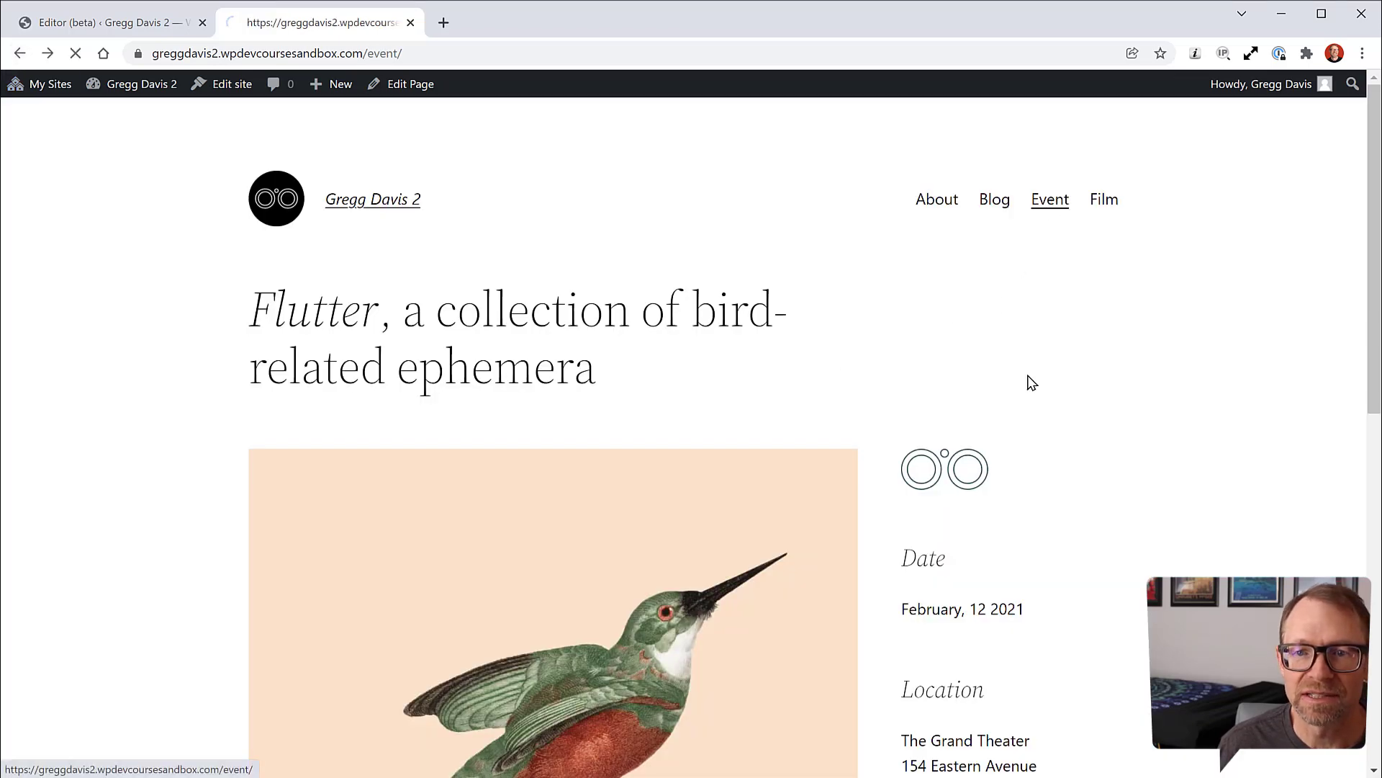
{"action": "scroll", "coordinate": [1031, 352], "scroll_direction": "down", "scroll_amount": 10}
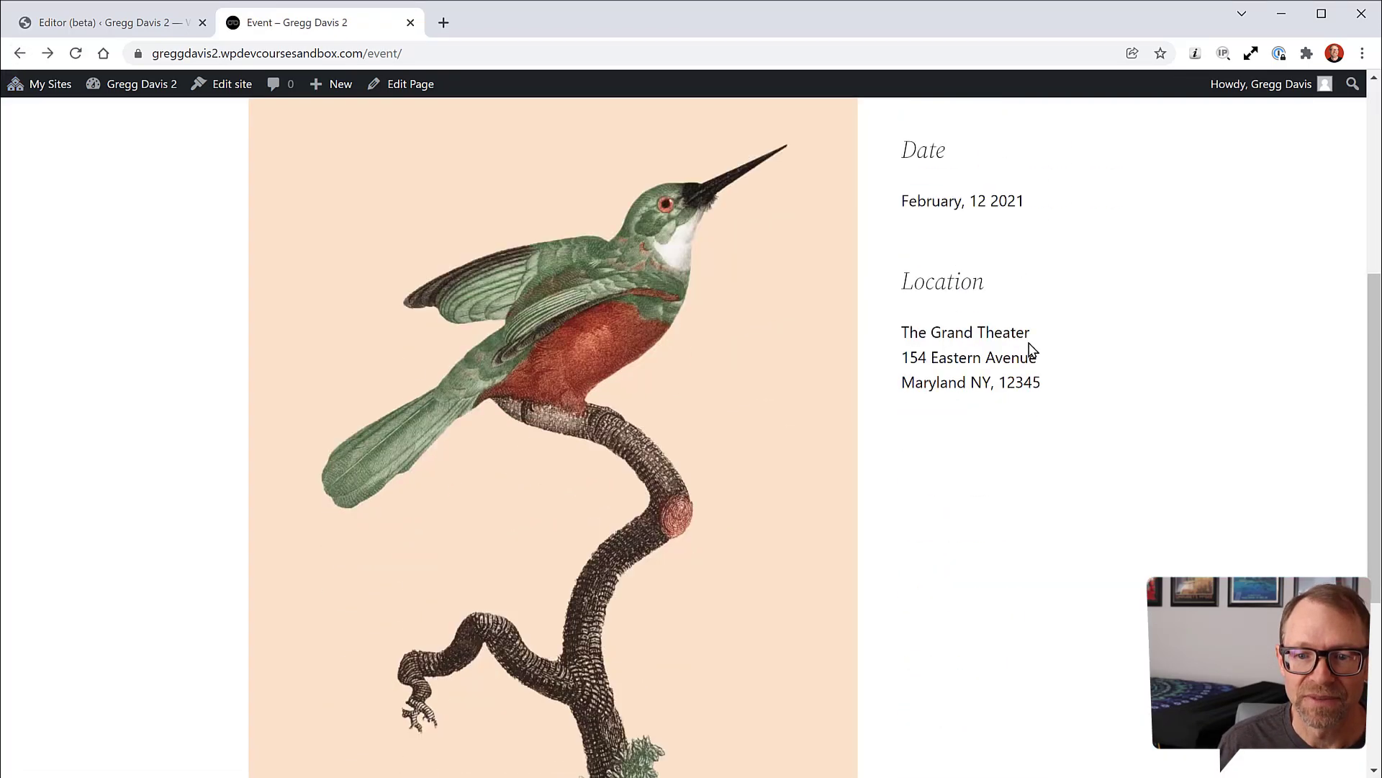
{"action": "scroll", "coordinate": [1031, 348], "scroll_direction": "up", "scroll_amount": 10}
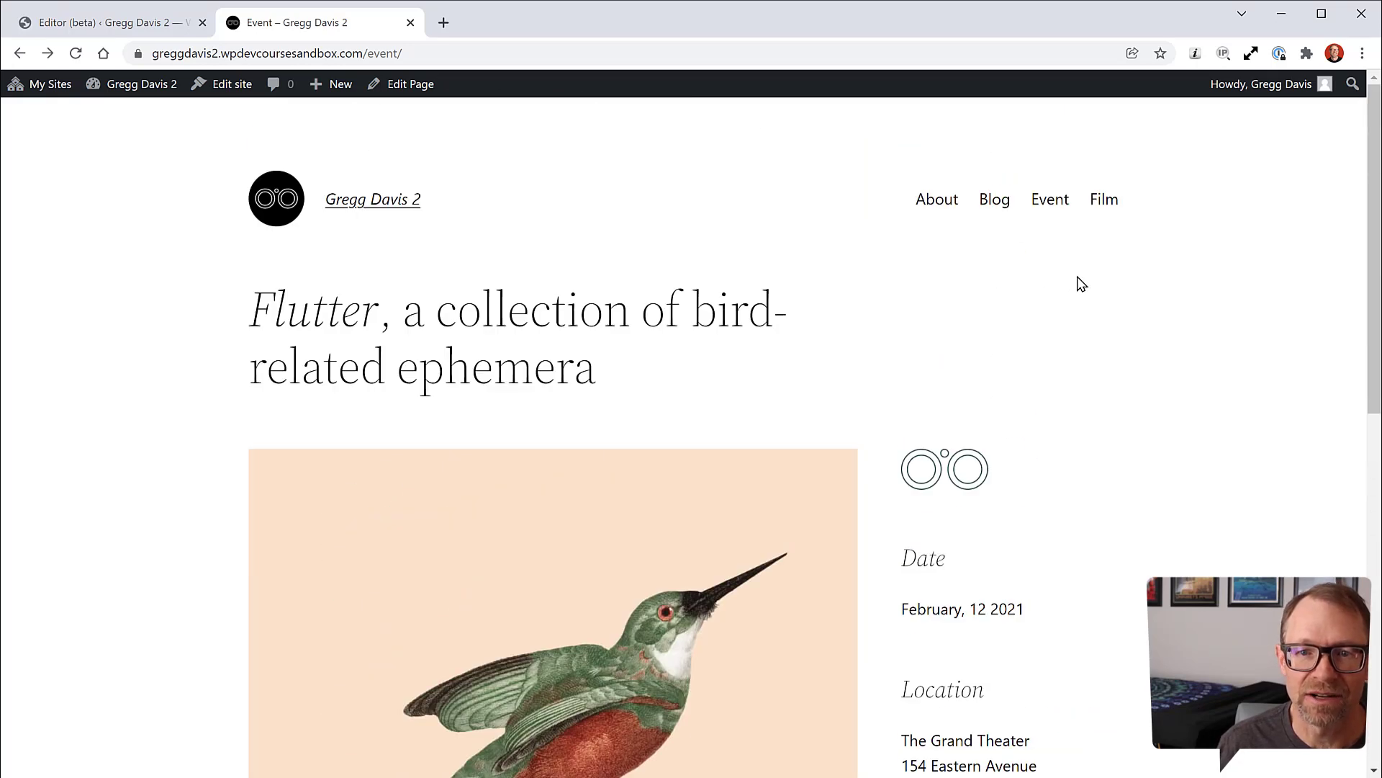
{"action": "left_click", "coordinate": [146, 29]}
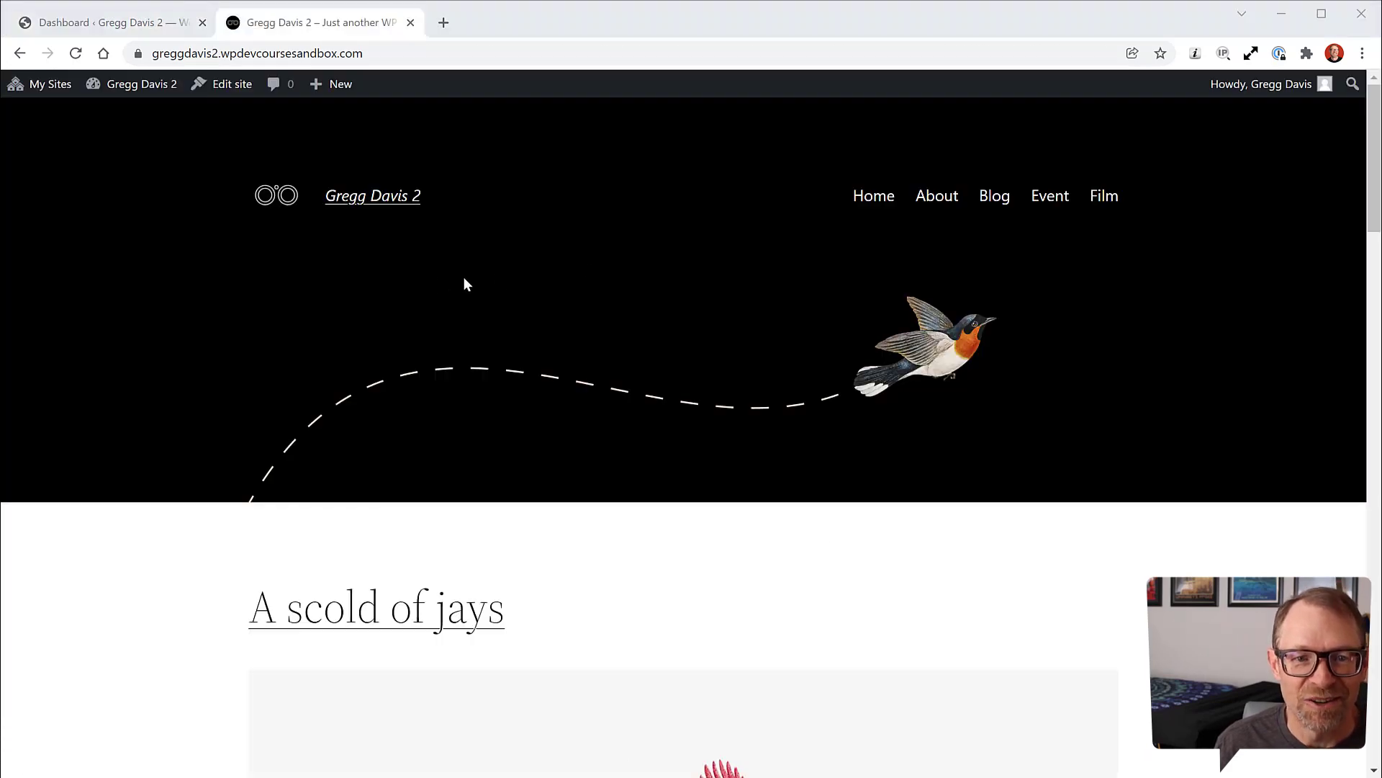
{"action": "left_click", "coordinate": [1048, 205]}
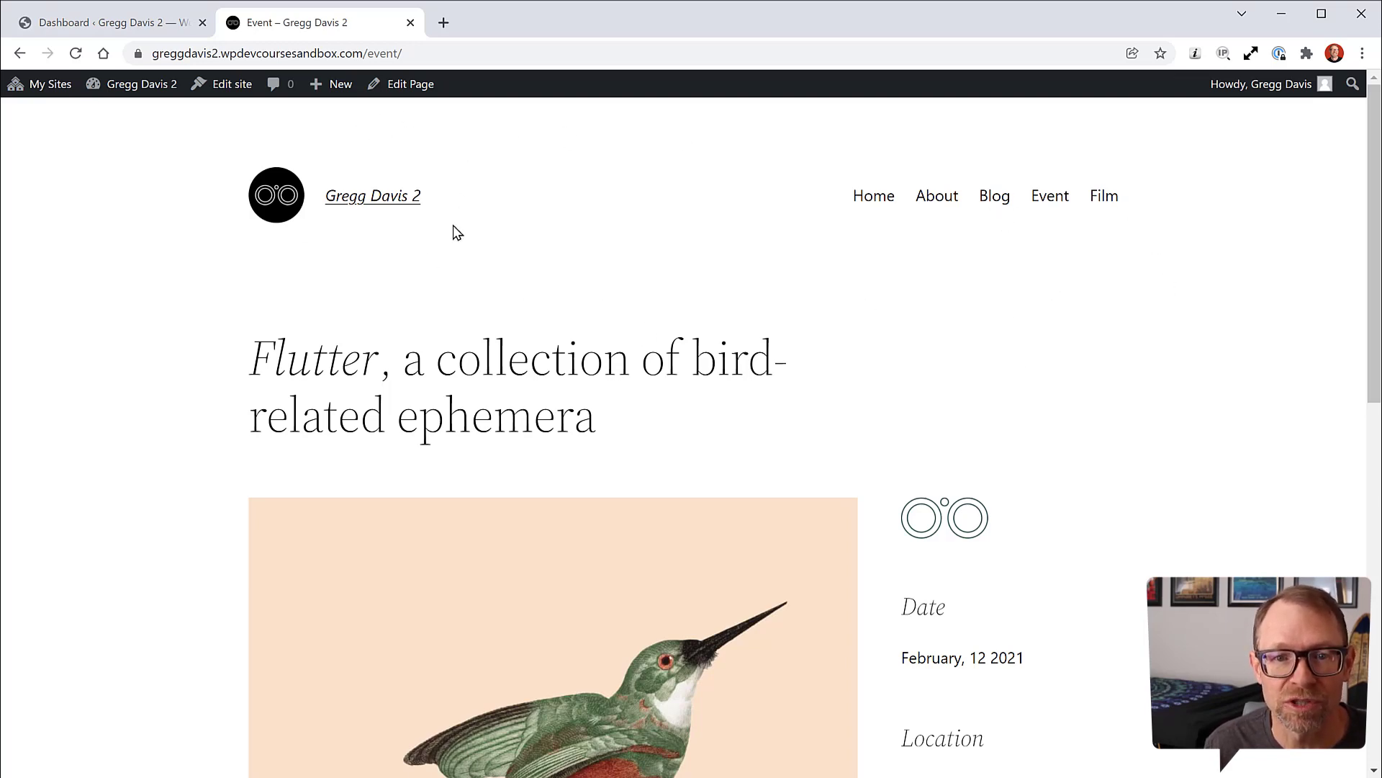
{"action": "left_click", "coordinate": [155, 26]}
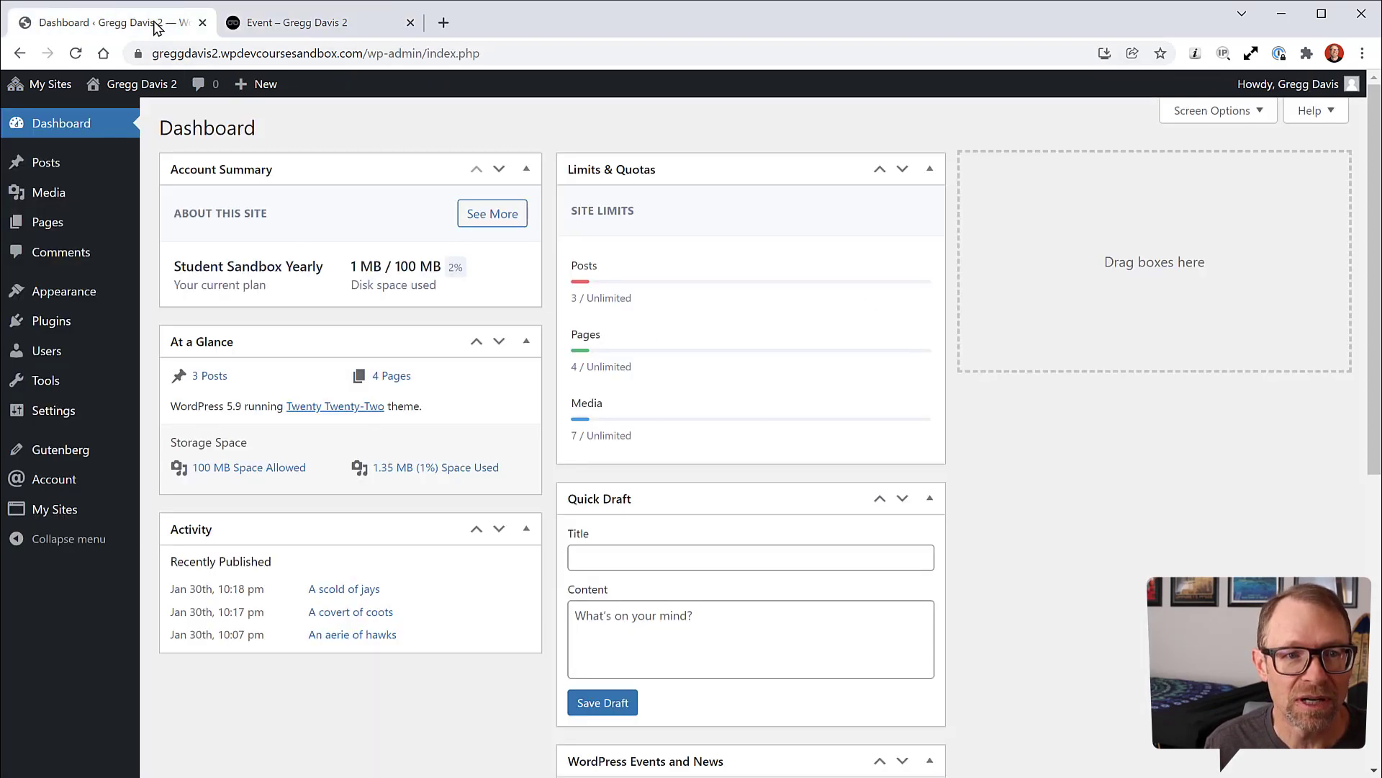
Step: Open the Page No Title template from the Templates list and show its List View outline
{"action": "mouse_move", "coordinate": [48, 301]}
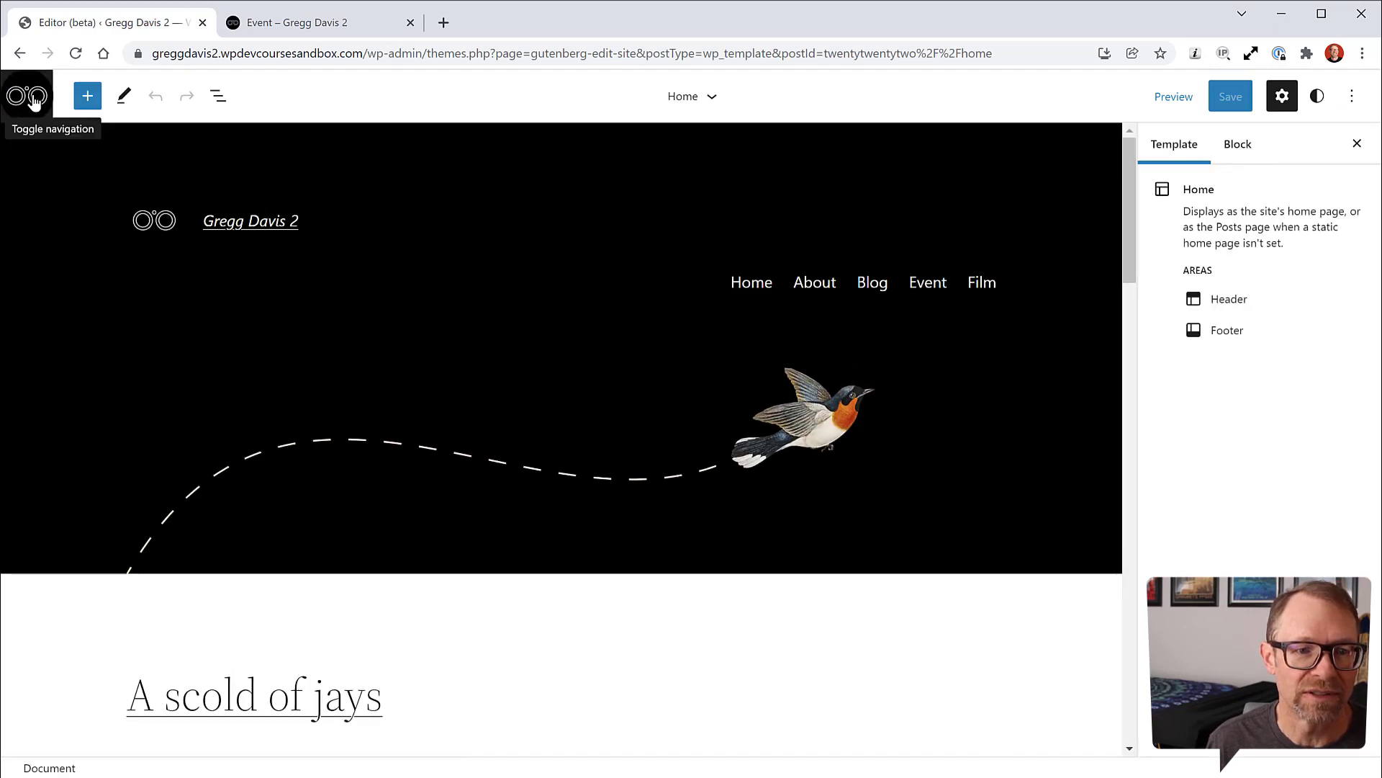
{"action": "left_click", "coordinate": [32, 99]}
{"action": "left_click", "coordinate": [93, 299]}
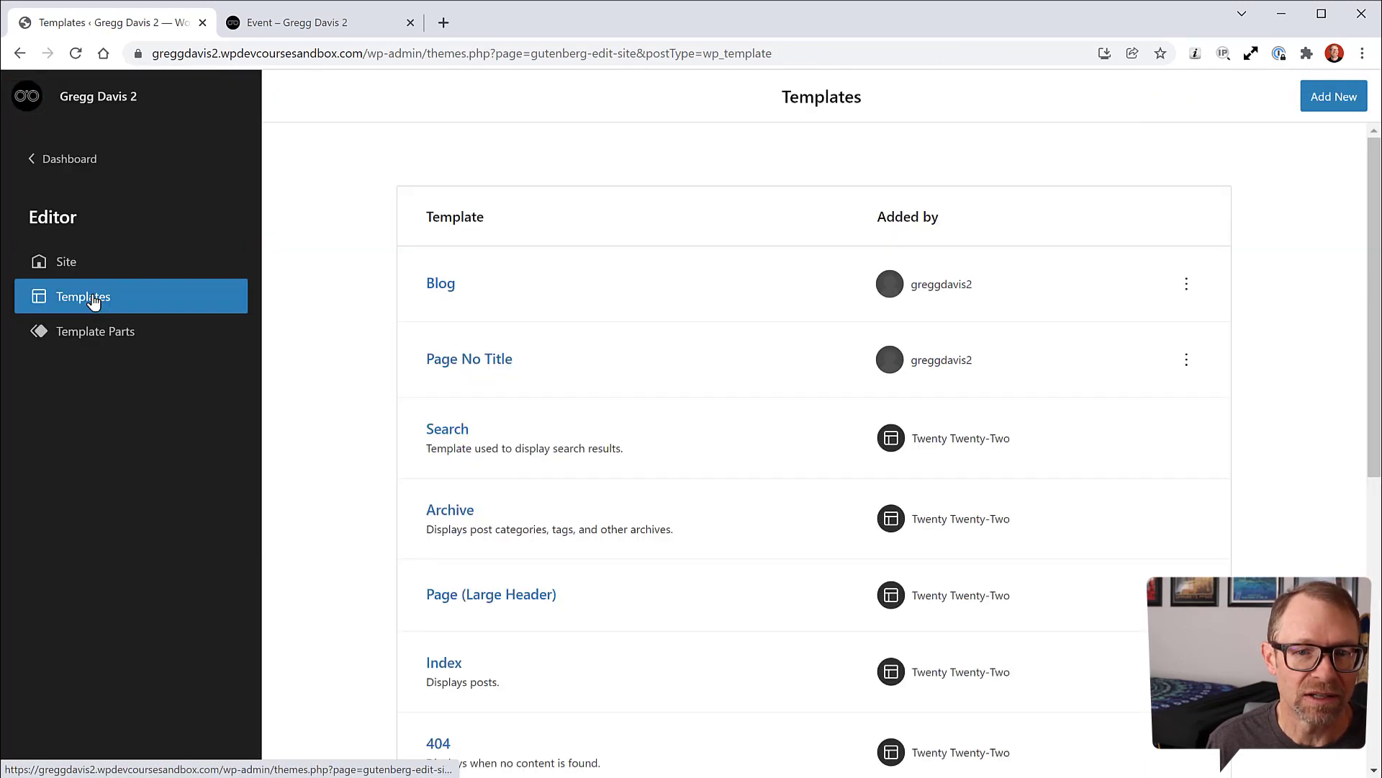
{"action": "left_click", "coordinate": [447, 367]}
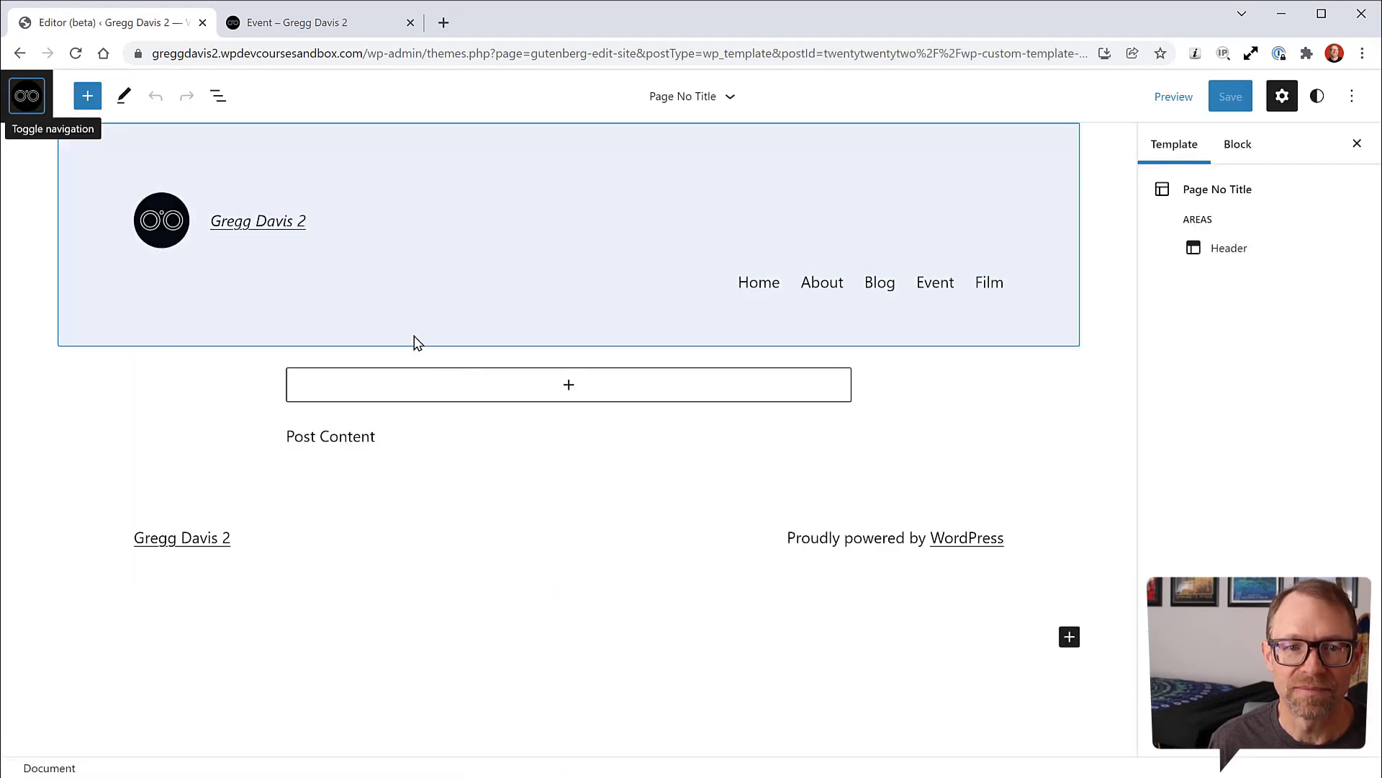
{"action": "left_click", "coordinate": [218, 96]}
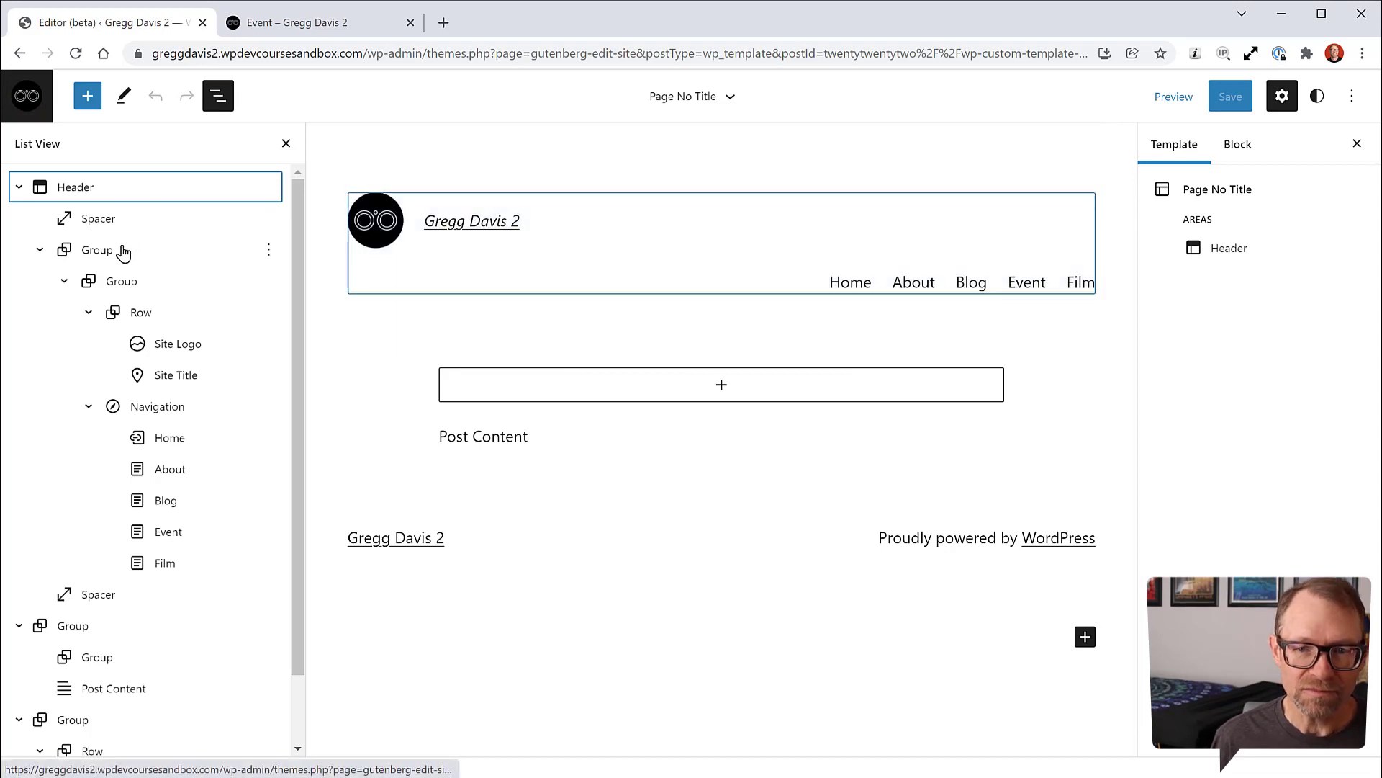
Step: Insert the existing Header template part into the header's Group block
{"action": "left_click", "coordinate": [104, 252]}
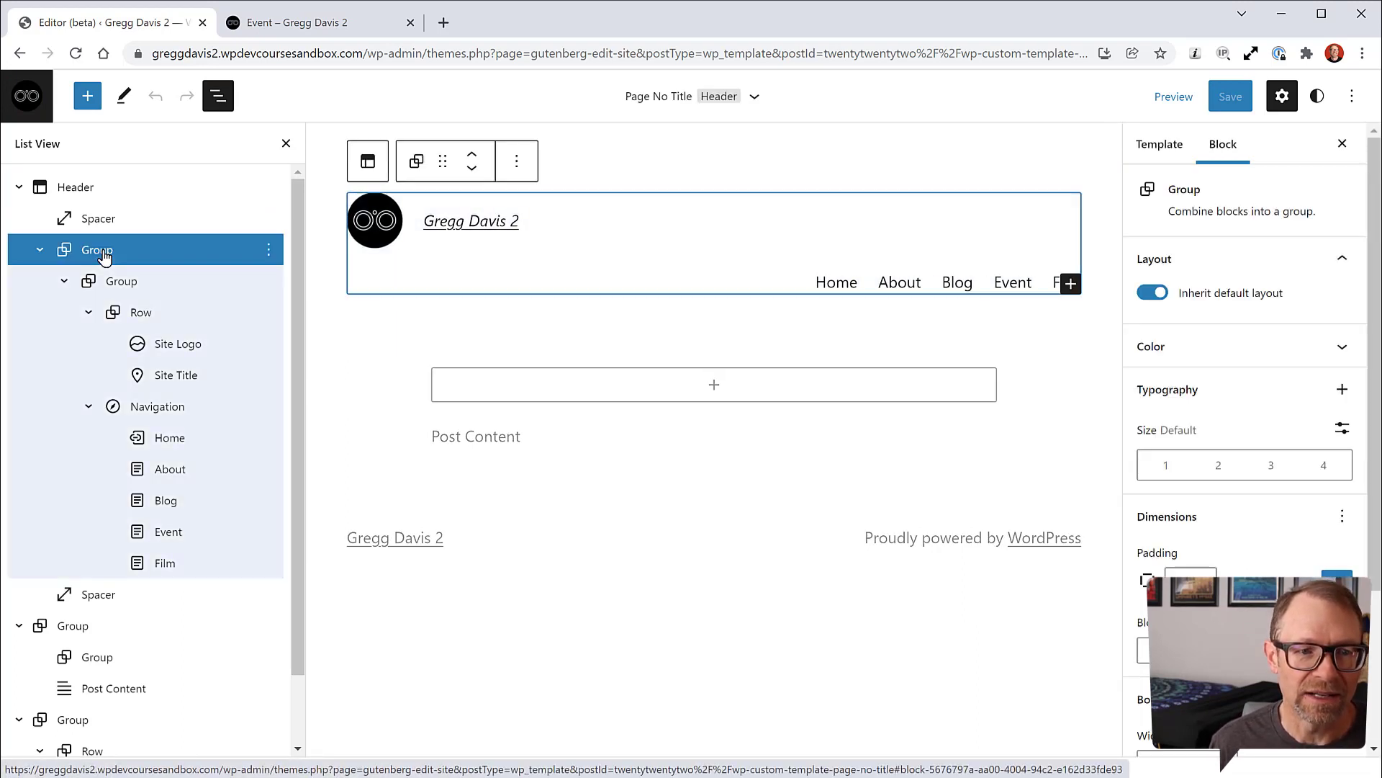
{"action": "left_click", "coordinate": [88, 96]}
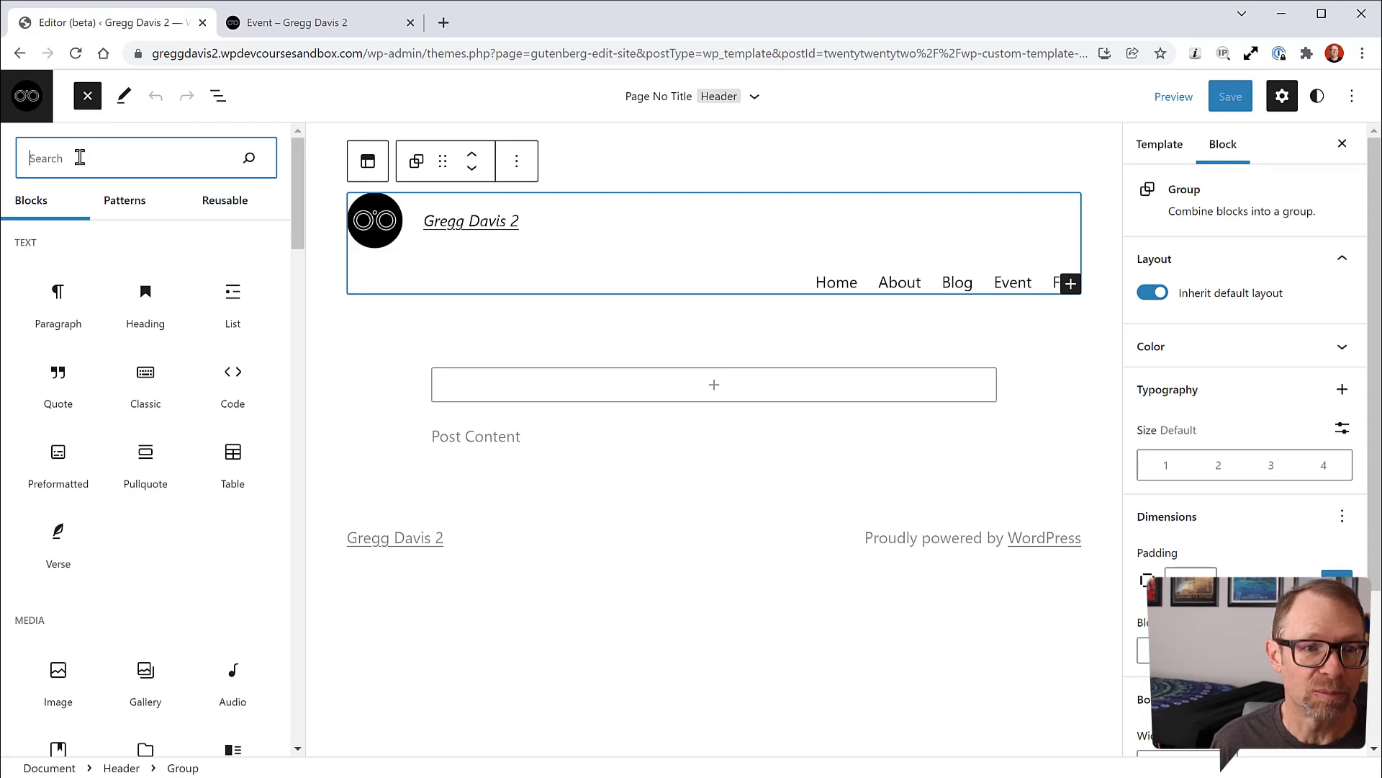
{"action": "type", "text": "temp"}
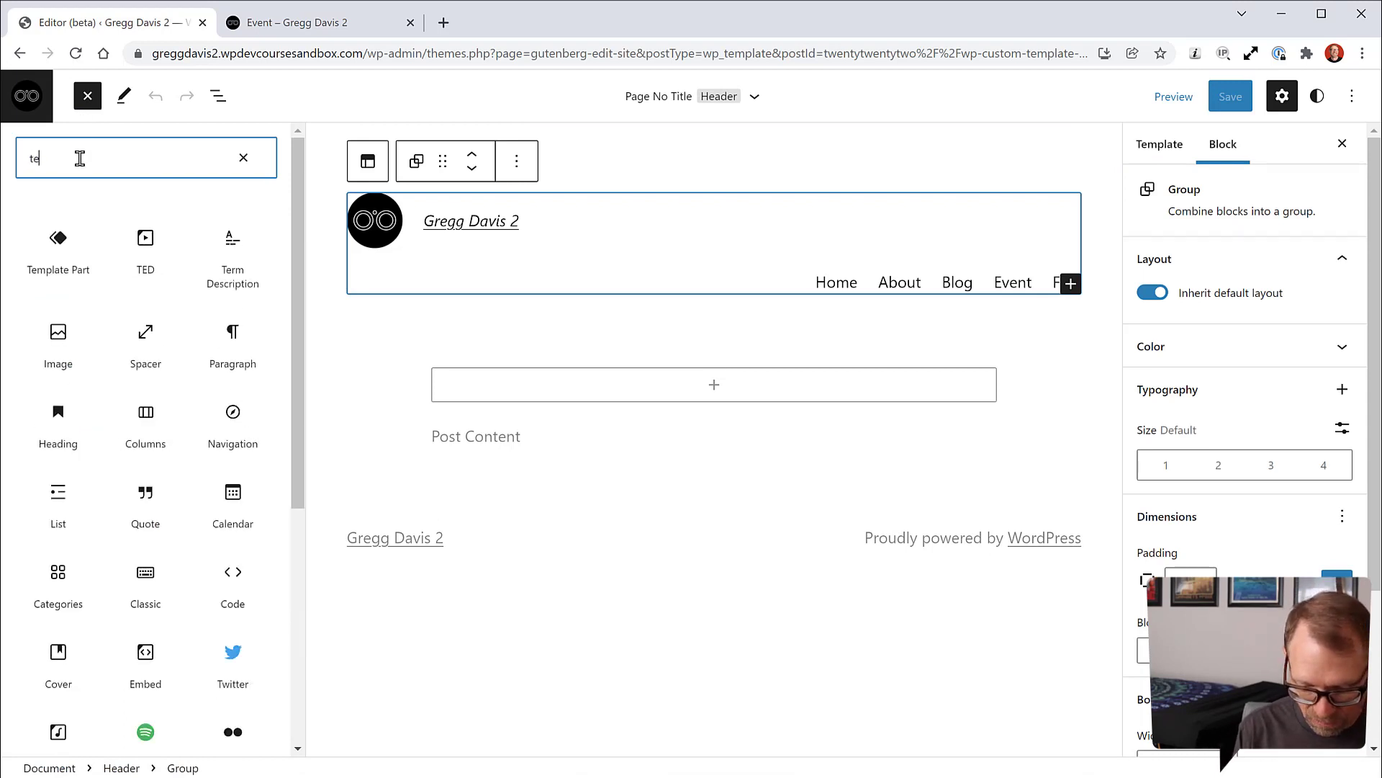
{"action": "left_click", "coordinate": [61, 250]}
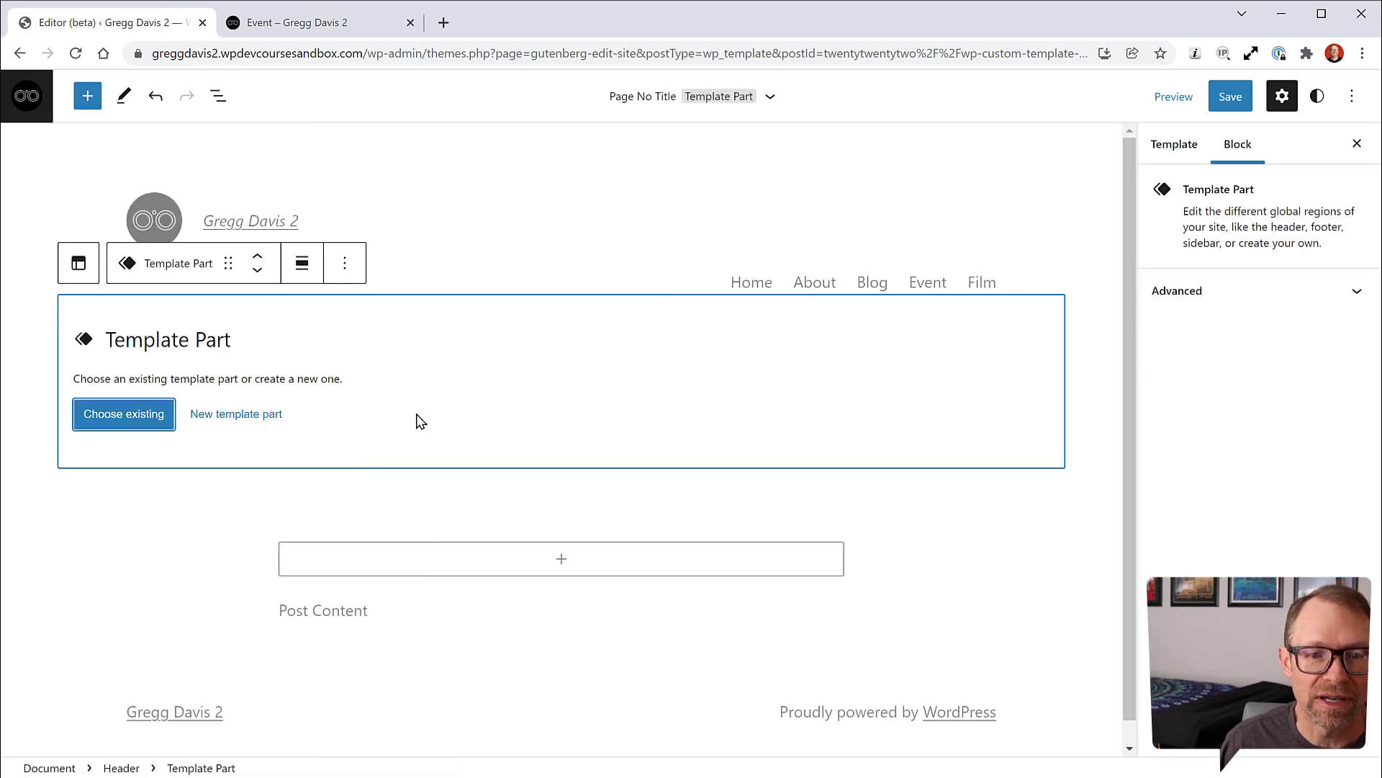
{"action": "left_click", "coordinate": [144, 421]}
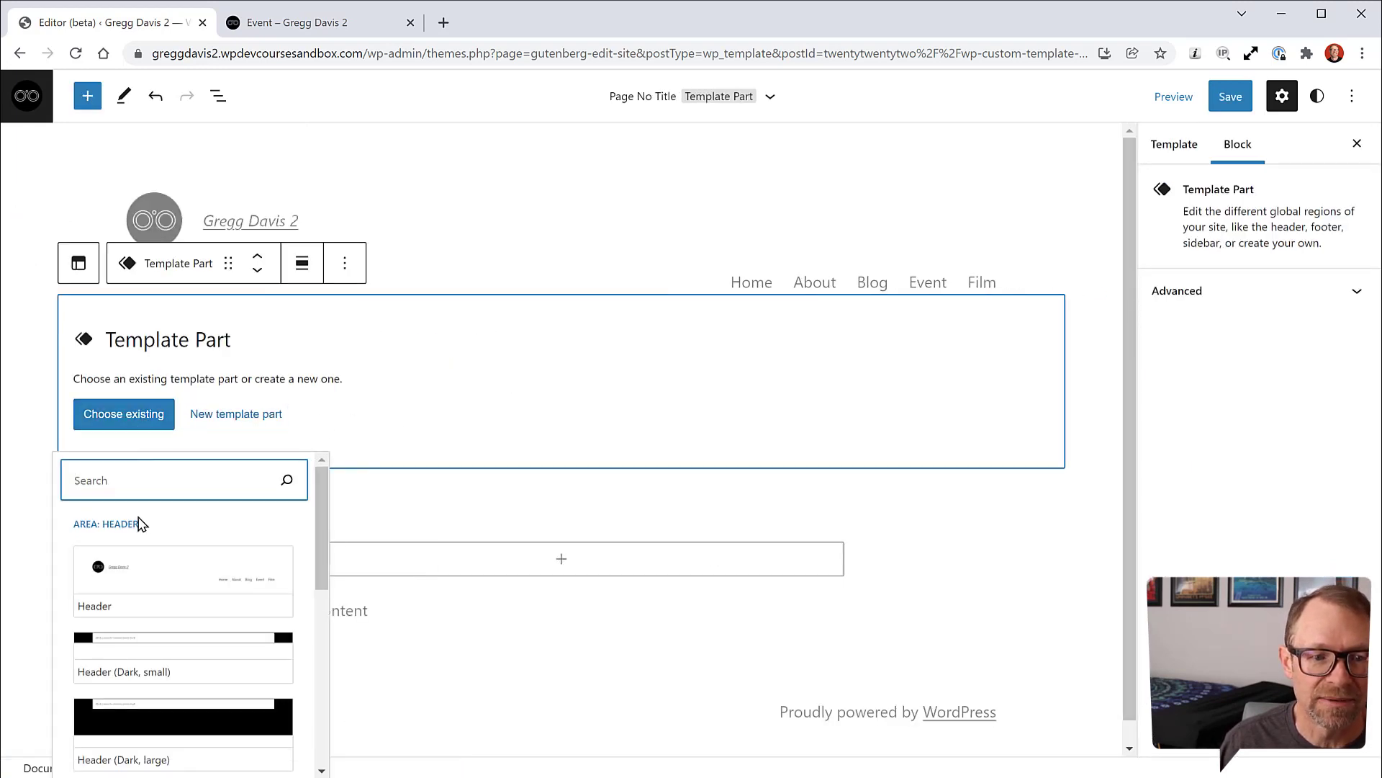
{"action": "left_click", "coordinate": [147, 574]}
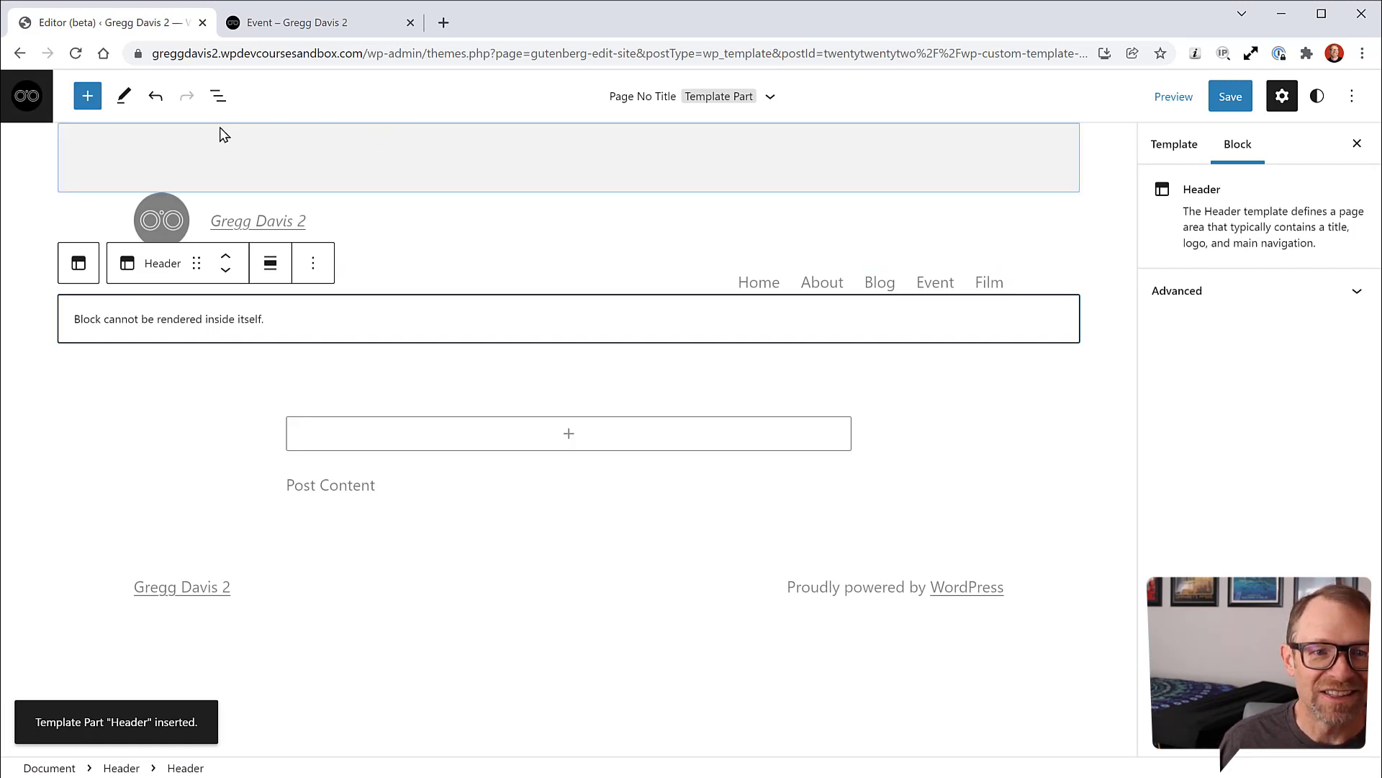
Step: Inspect the header's Group and Spacer block options in List View, then bring up the save review
{"action": "left_click", "coordinate": [218, 95]}
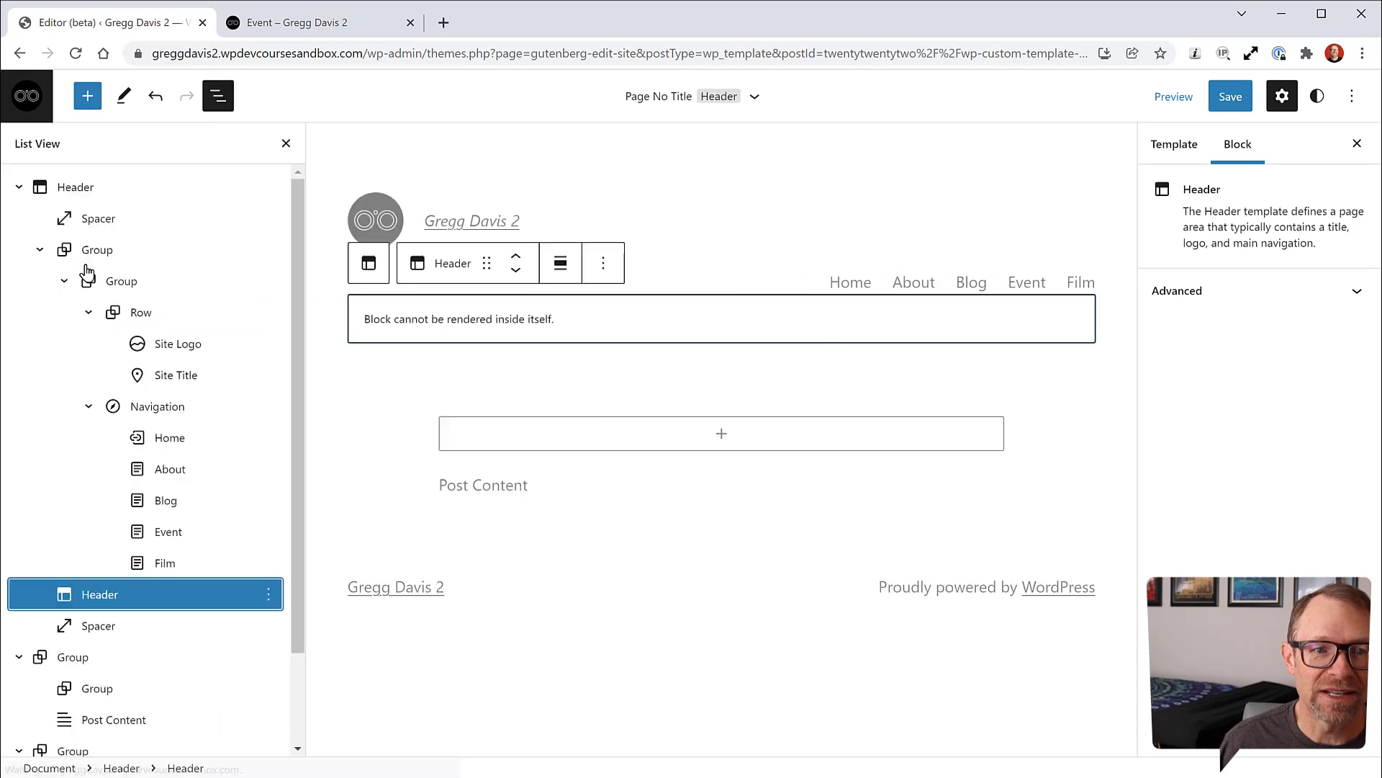
{"action": "left_click", "coordinate": [96, 252]}
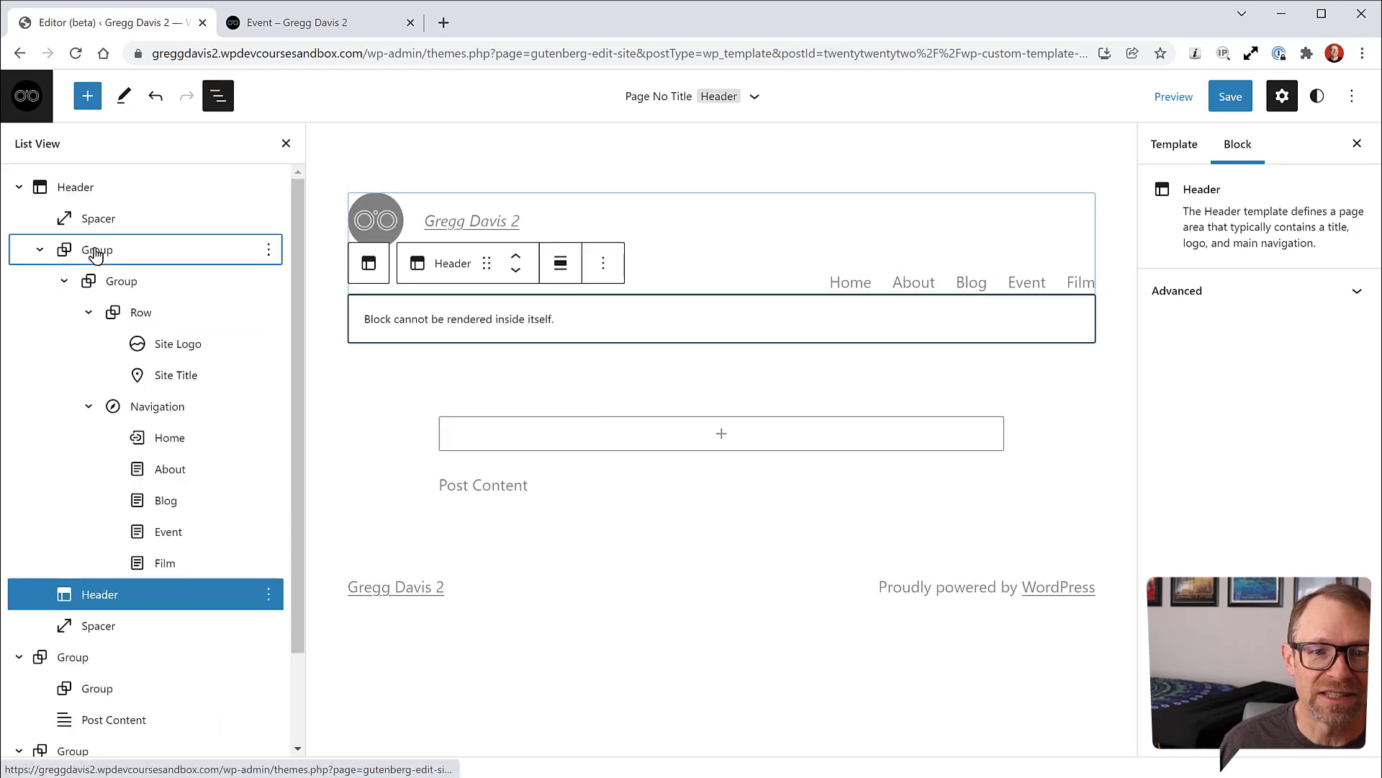
{"action": "left_click", "coordinate": [268, 252]}
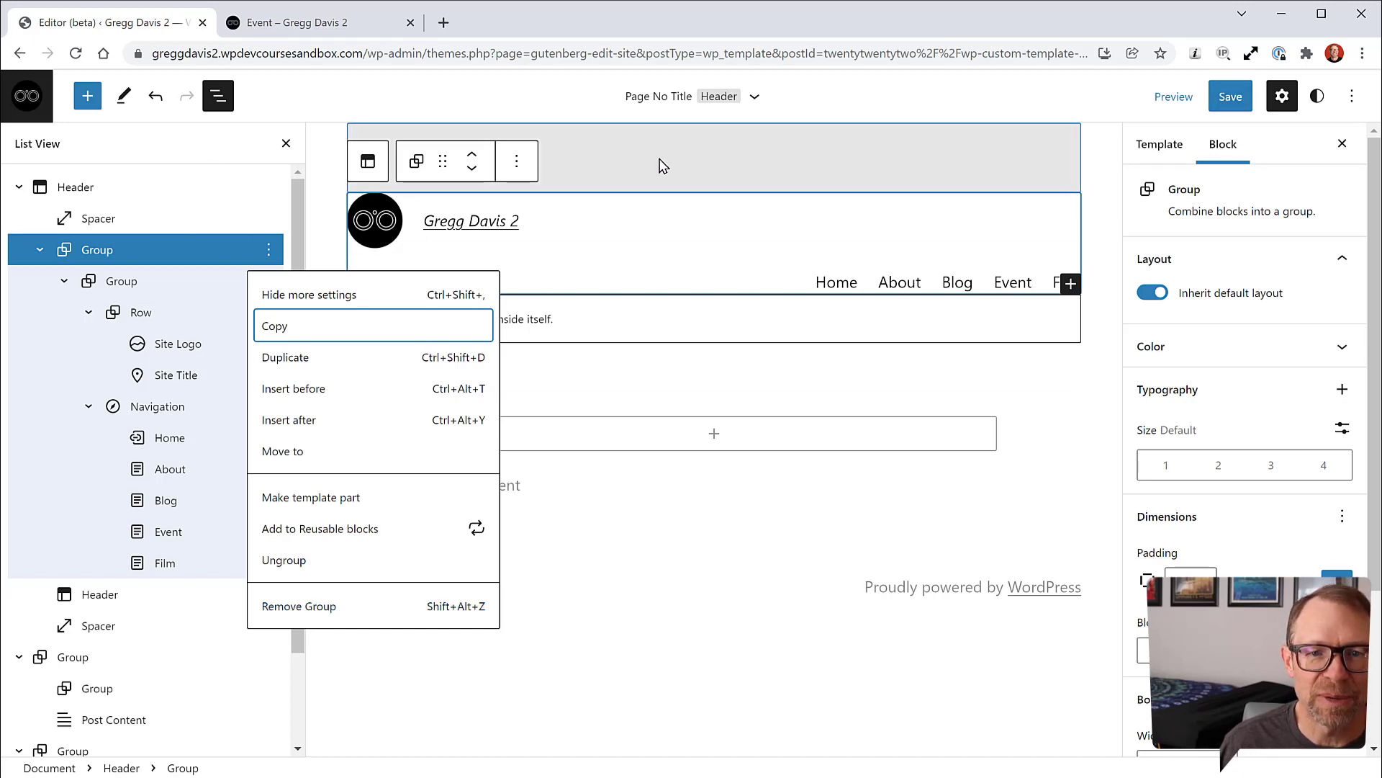
{"action": "left_click", "coordinate": [270, 216]}
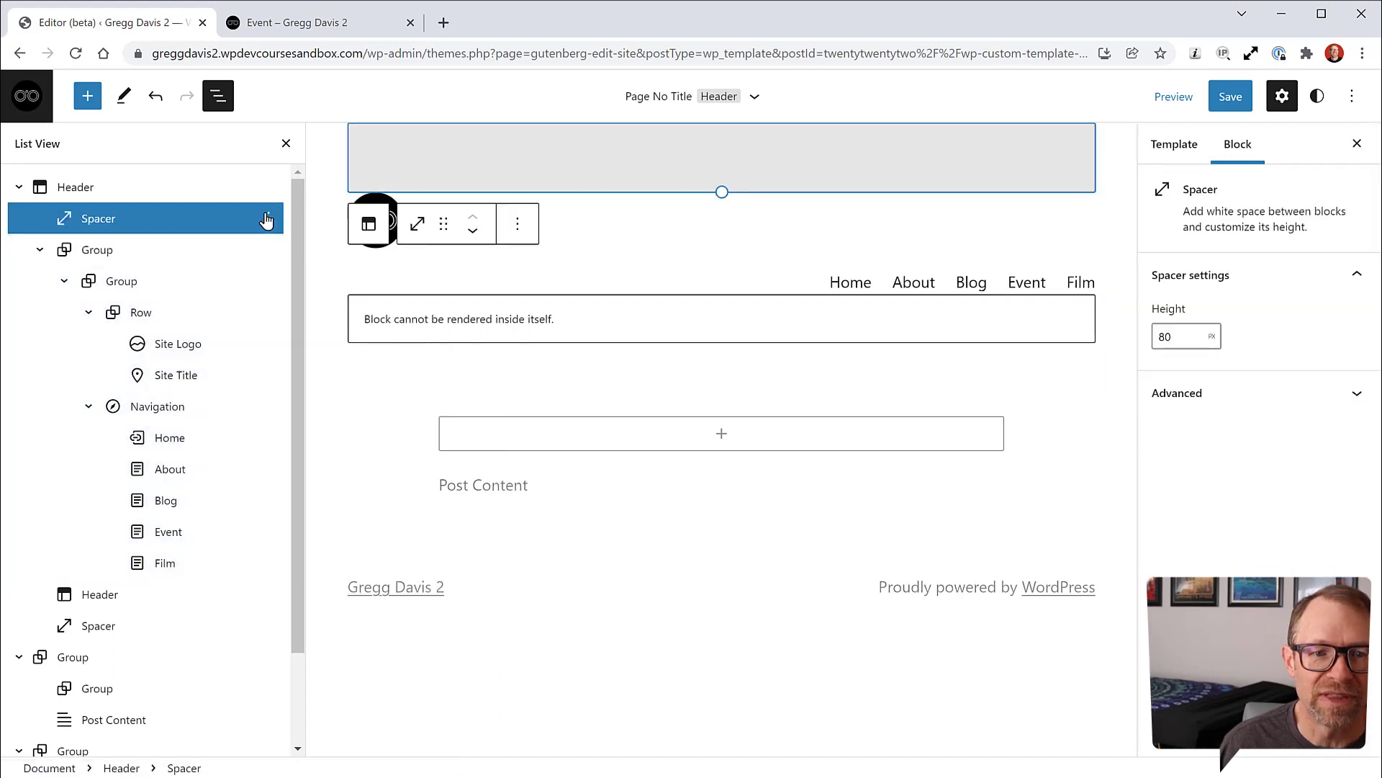
{"action": "left_click", "coordinate": [268, 218]}
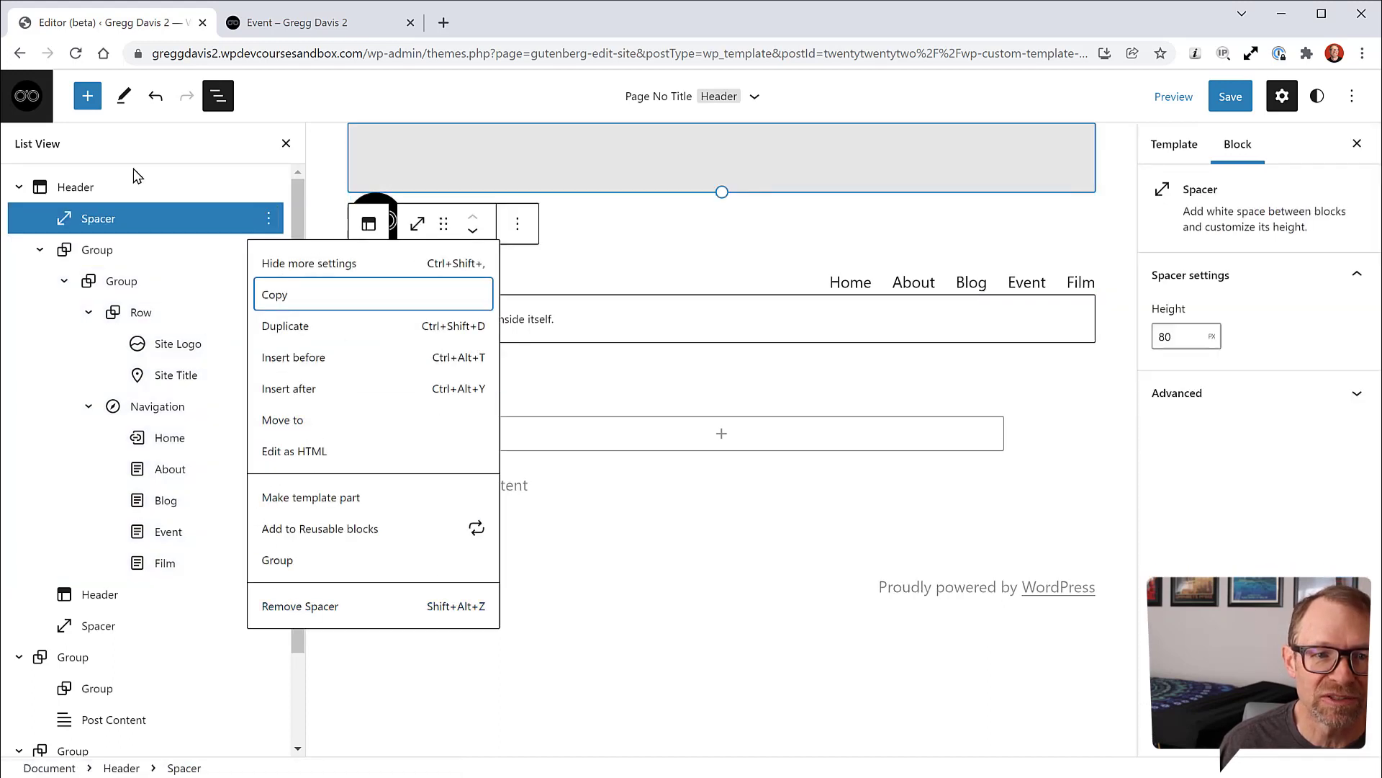
{"action": "left_click", "coordinate": [1230, 97]}
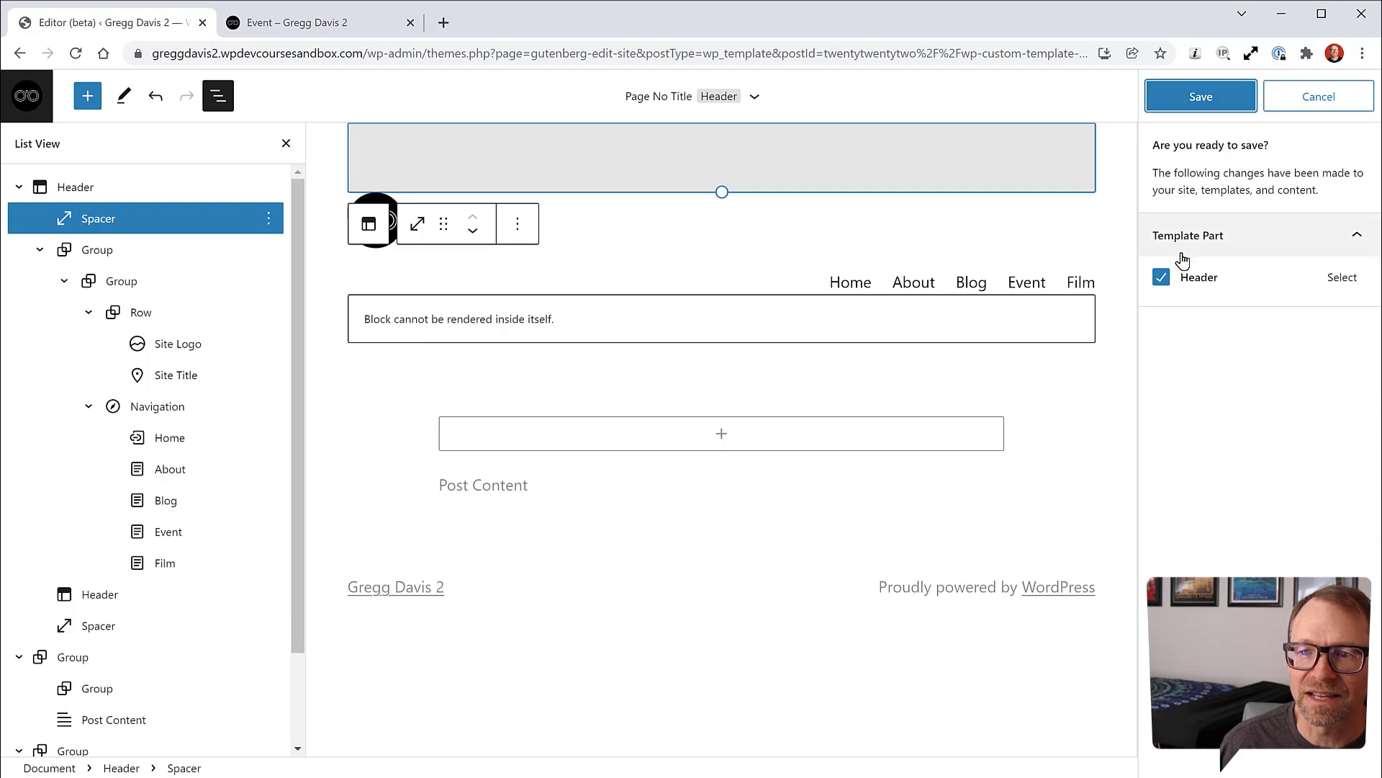
Step: Return to the dashboard, leaving the site editor without saving
{"action": "left_click", "coordinate": [23, 101]}
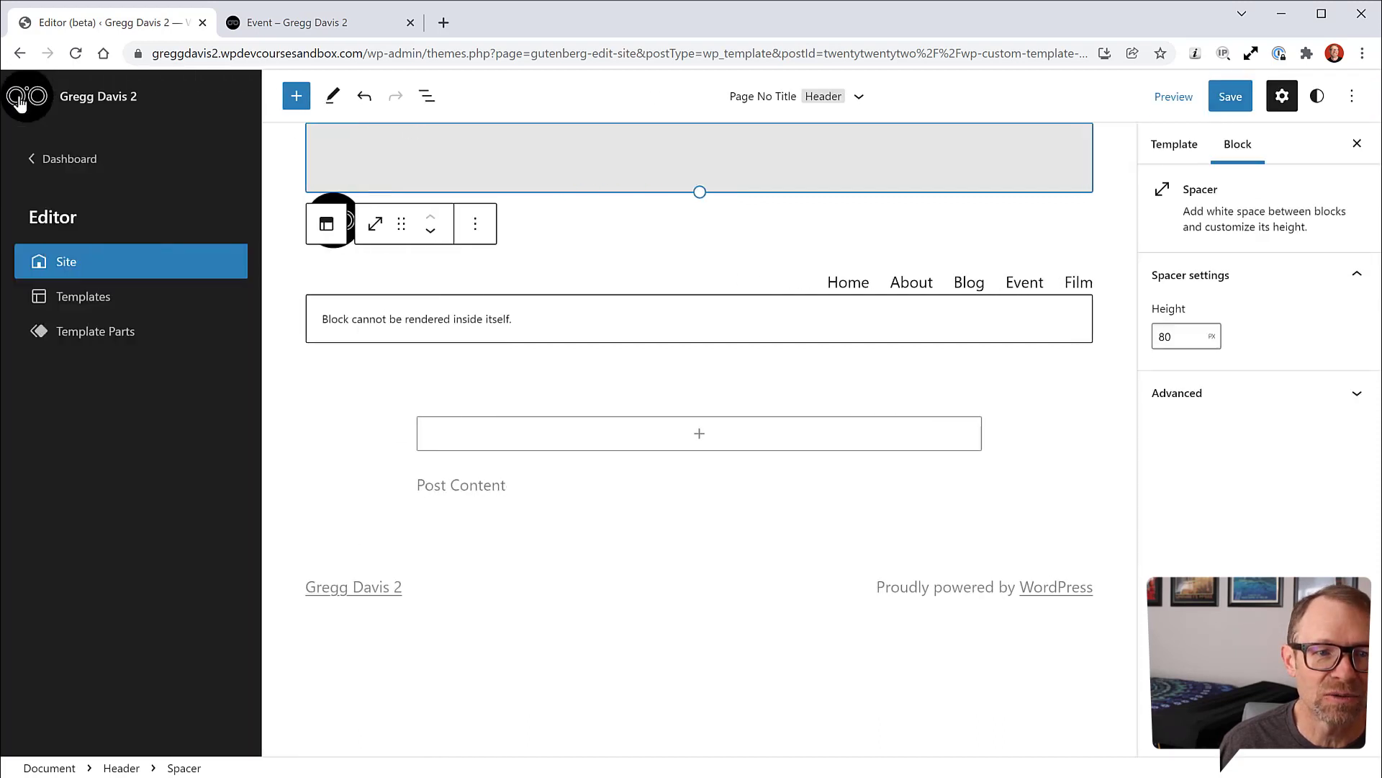
{"action": "left_click", "coordinate": [72, 162]}
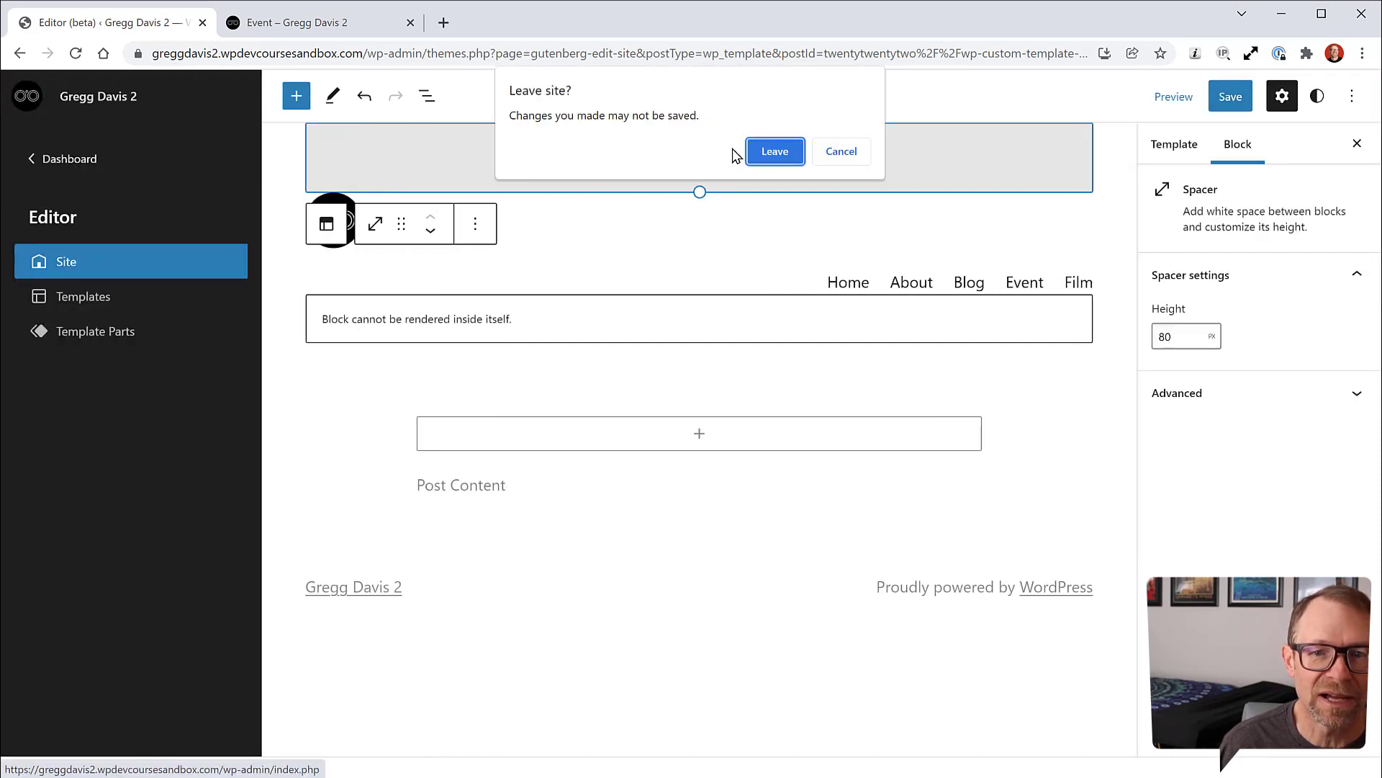
{"action": "left_click", "coordinate": [772, 152]}
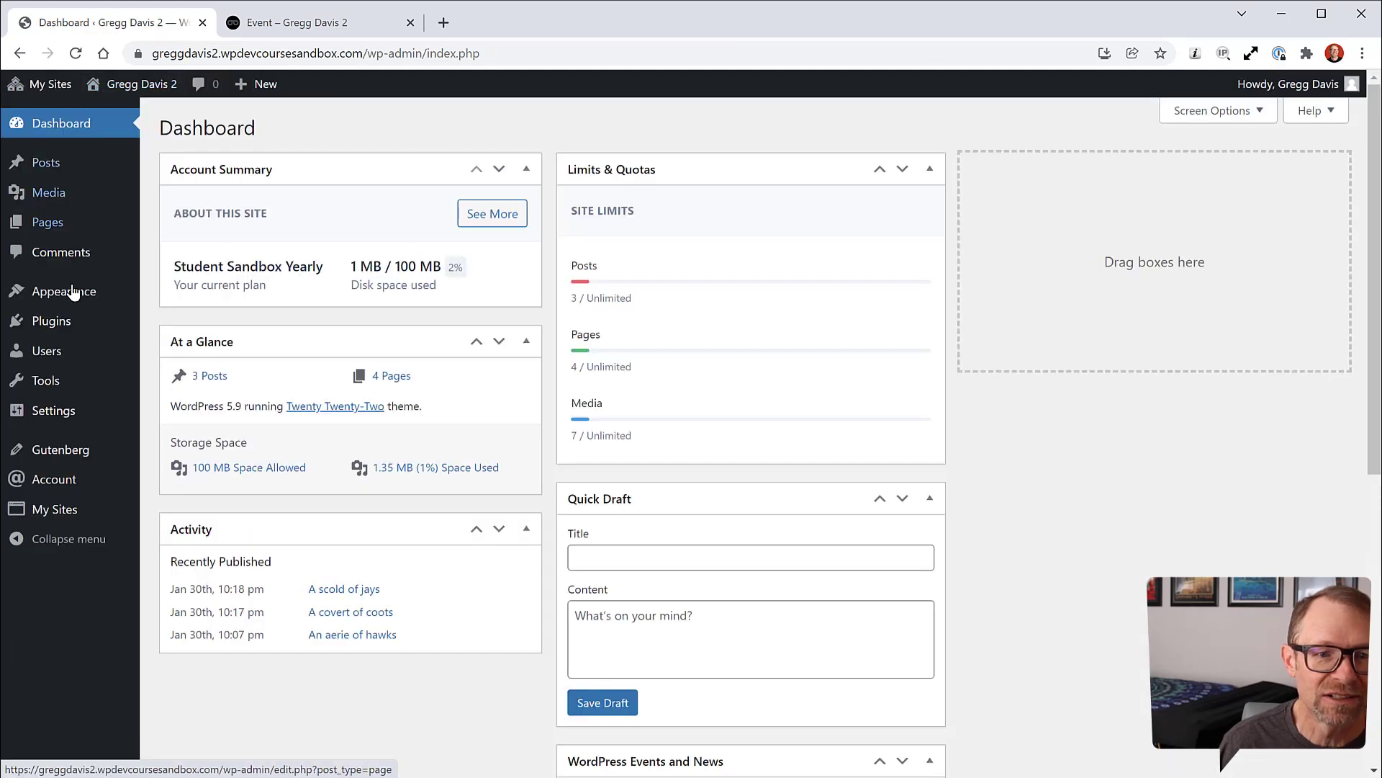
Step: Browse the live site's Home, Event and Blog pages, ending back on Home
{"action": "left_click", "coordinate": [295, 22]}
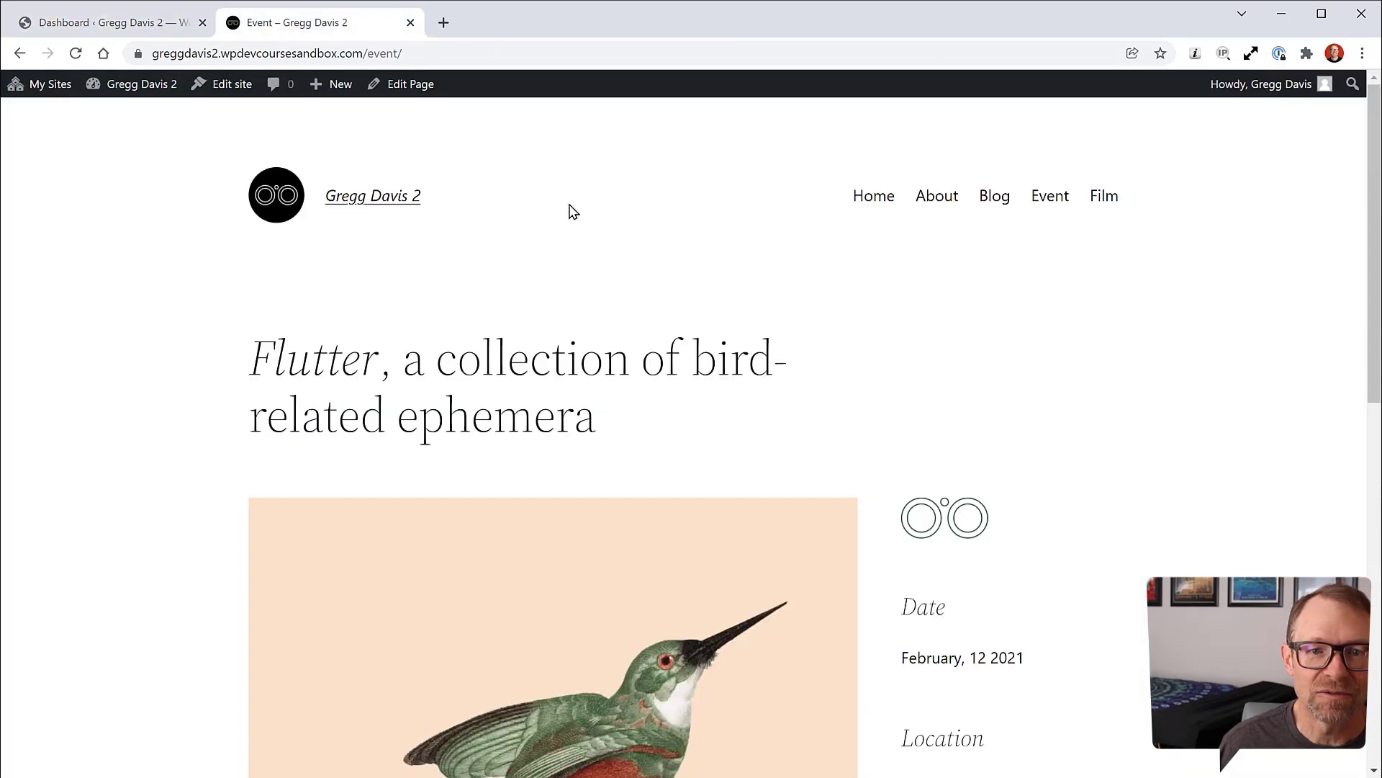
{"action": "left_click", "coordinate": [389, 196]}
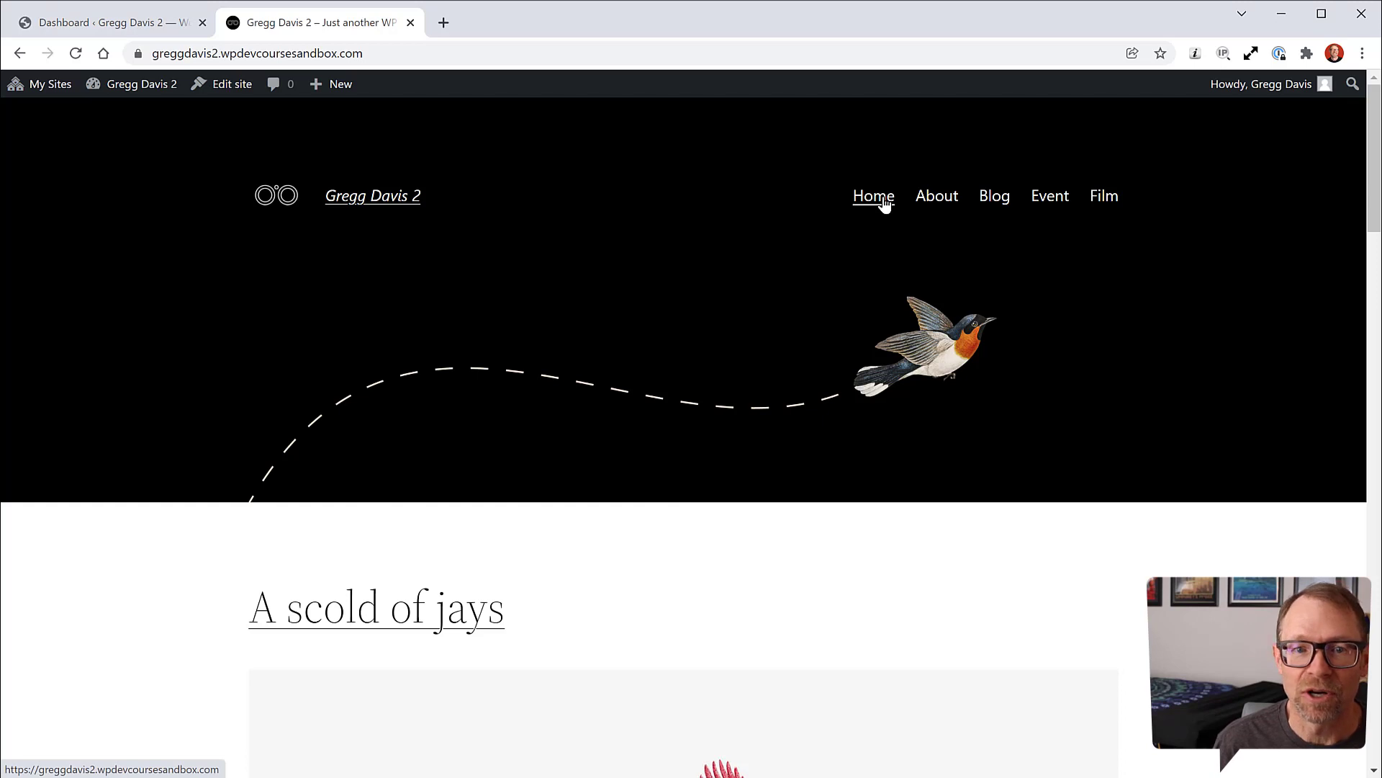
{"action": "left_click", "coordinate": [1045, 203]}
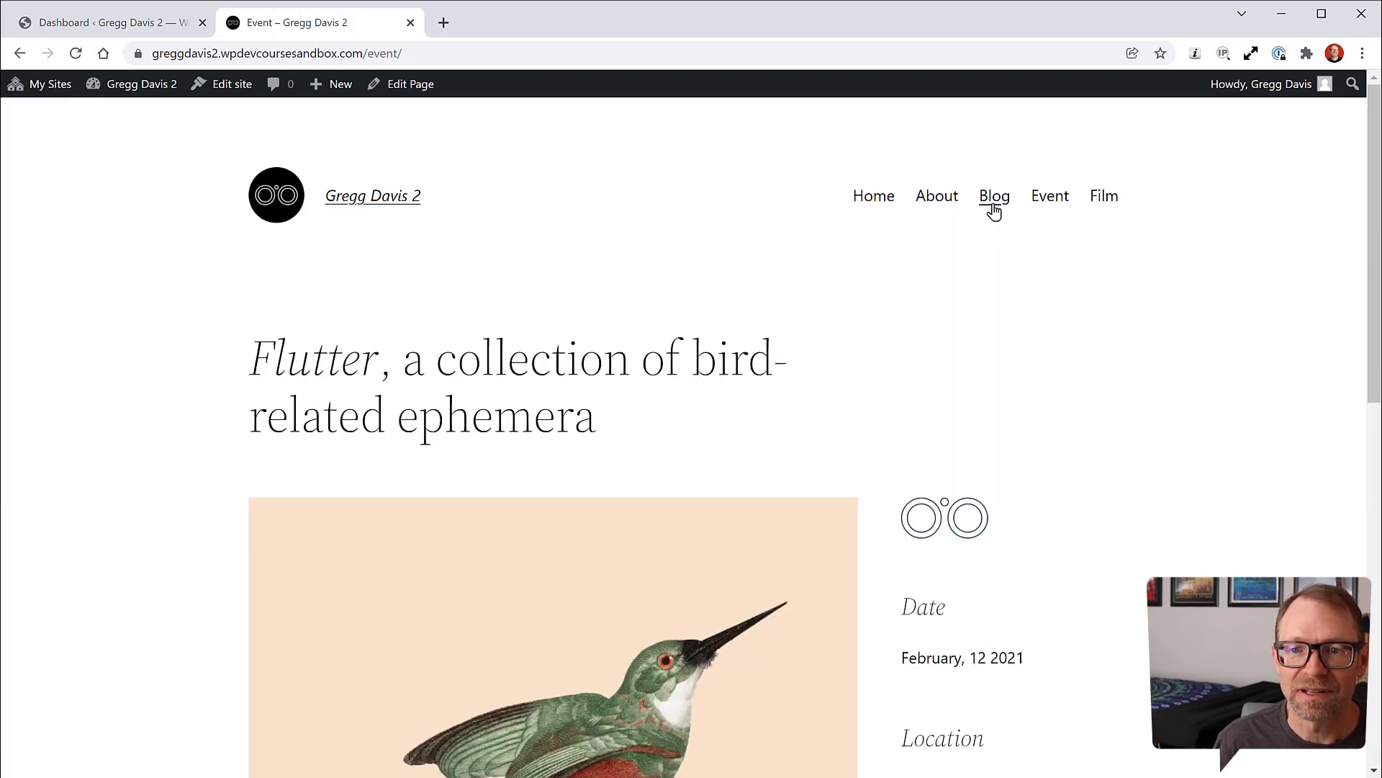
{"action": "left_click", "coordinate": [995, 205]}
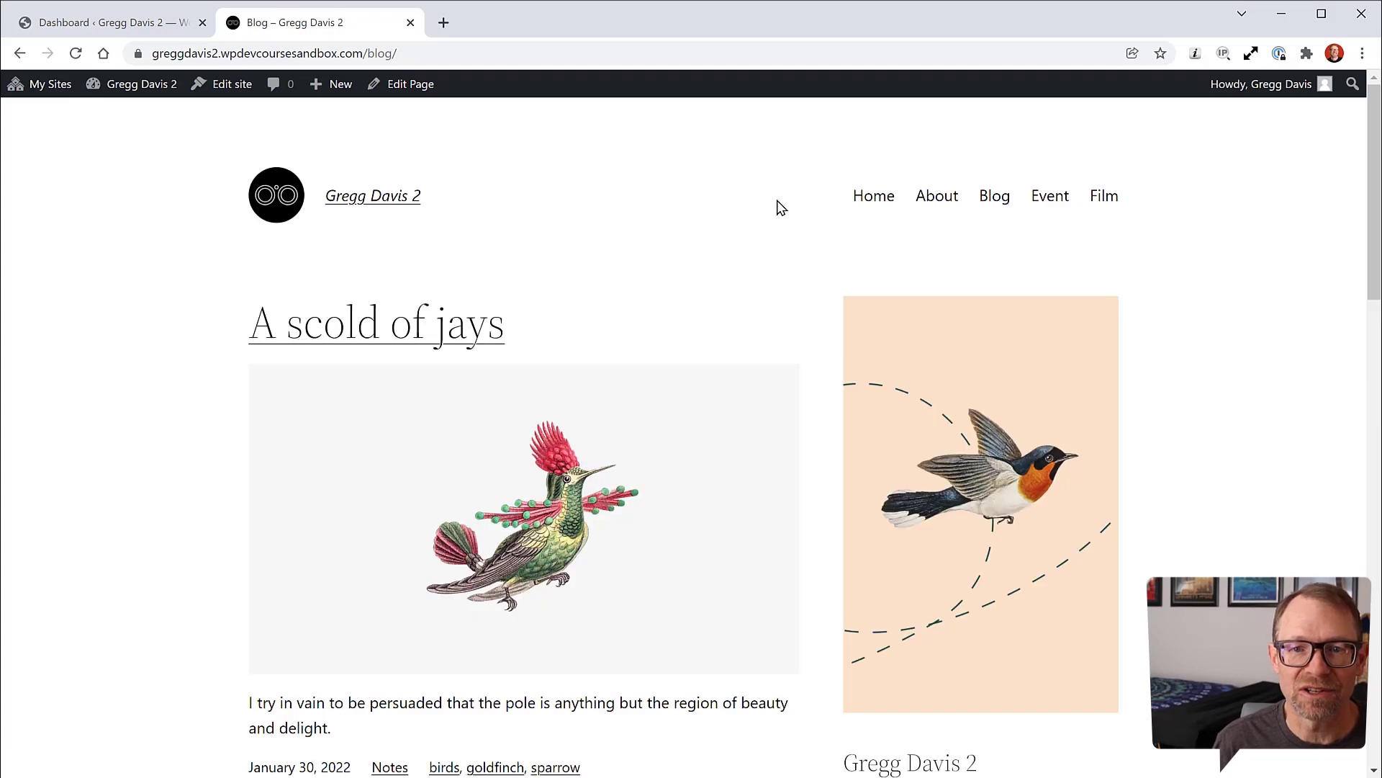
{"action": "left_click", "coordinate": [883, 203]}
{"action": "scroll", "coordinate": [608, 309], "scroll_direction": "down", "scroll_amount": 15}
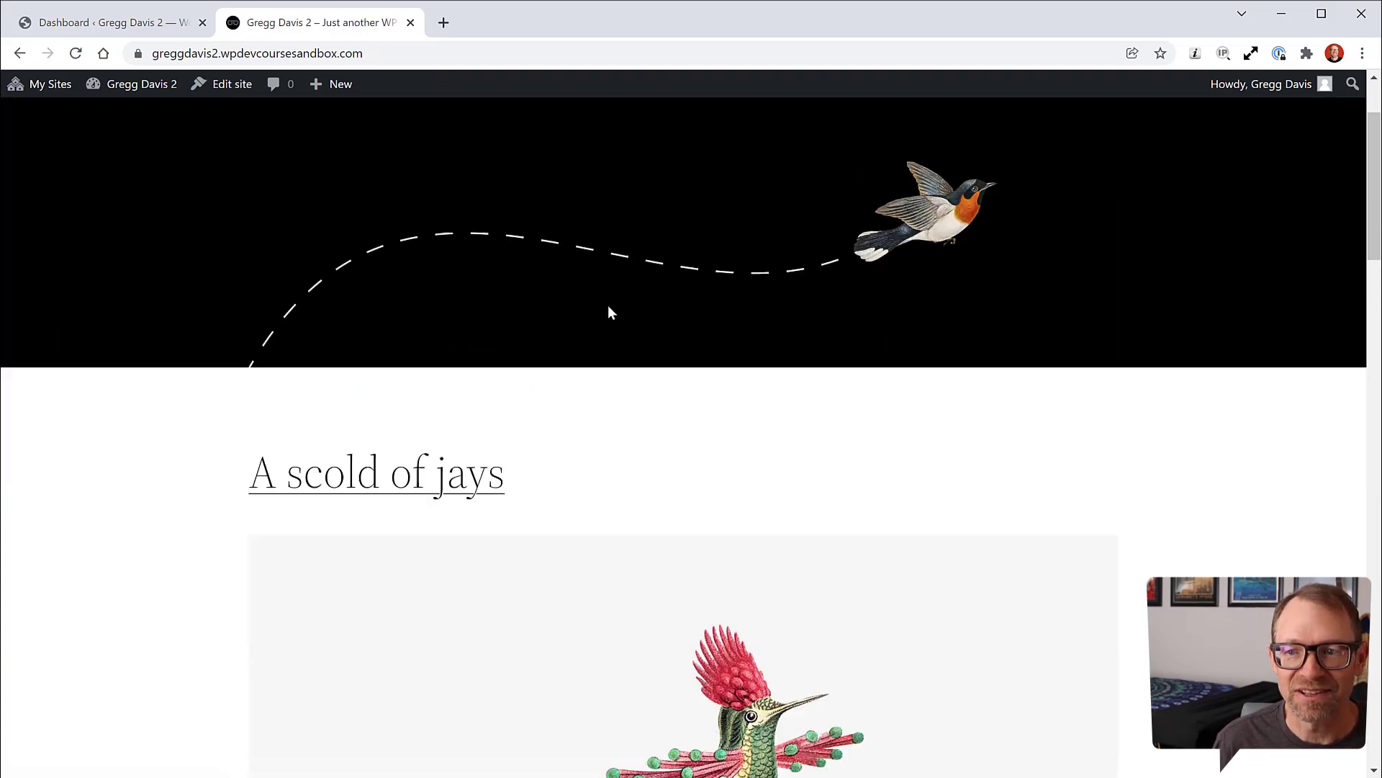
{"action": "scroll", "coordinate": [634, 322], "scroll_direction": "up", "scroll_amount": 12}
{"action": "scroll", "coordinate": [643, 325], "scroll_direction": "up", "scroll_amount": 3}
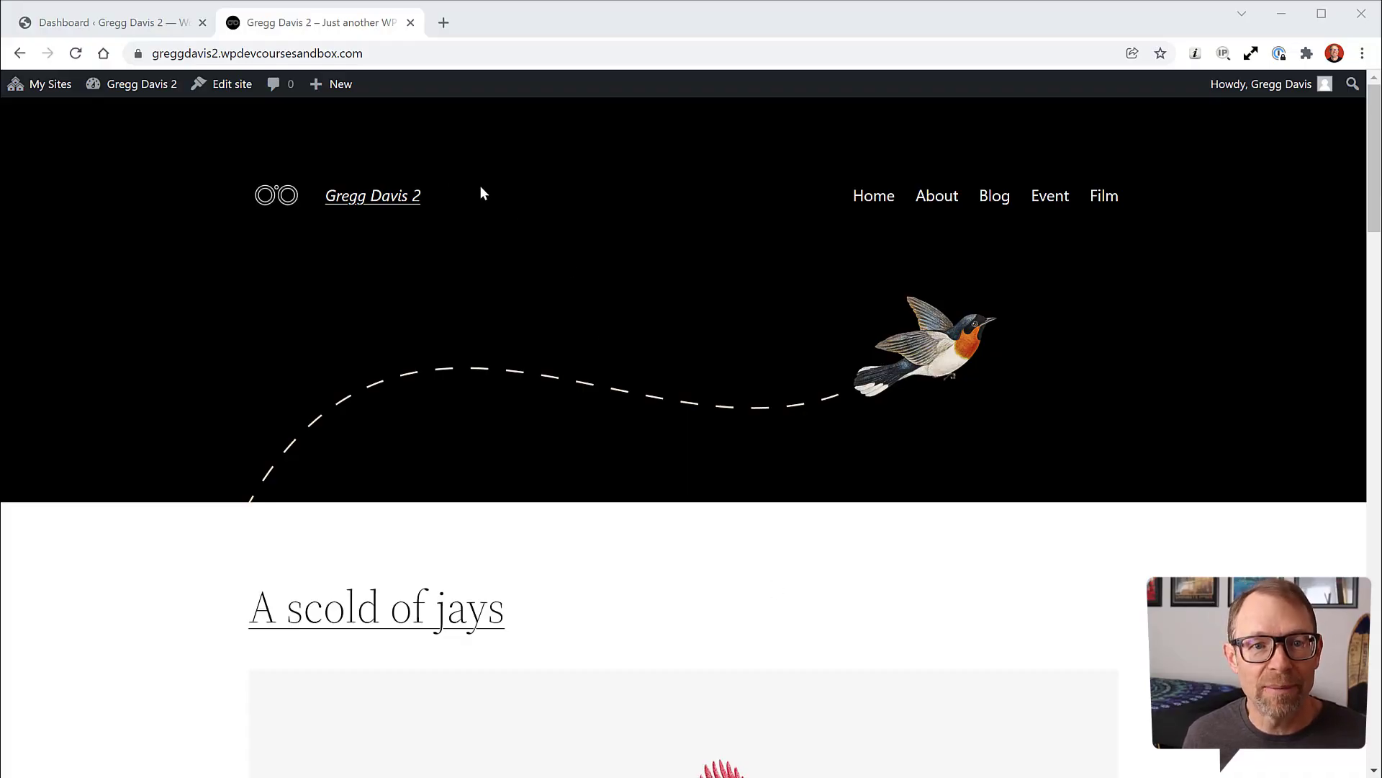
Step: Create a new page titled 'Contact' and publish it
{"action": "left_click", "coordinate": [114, 23]}
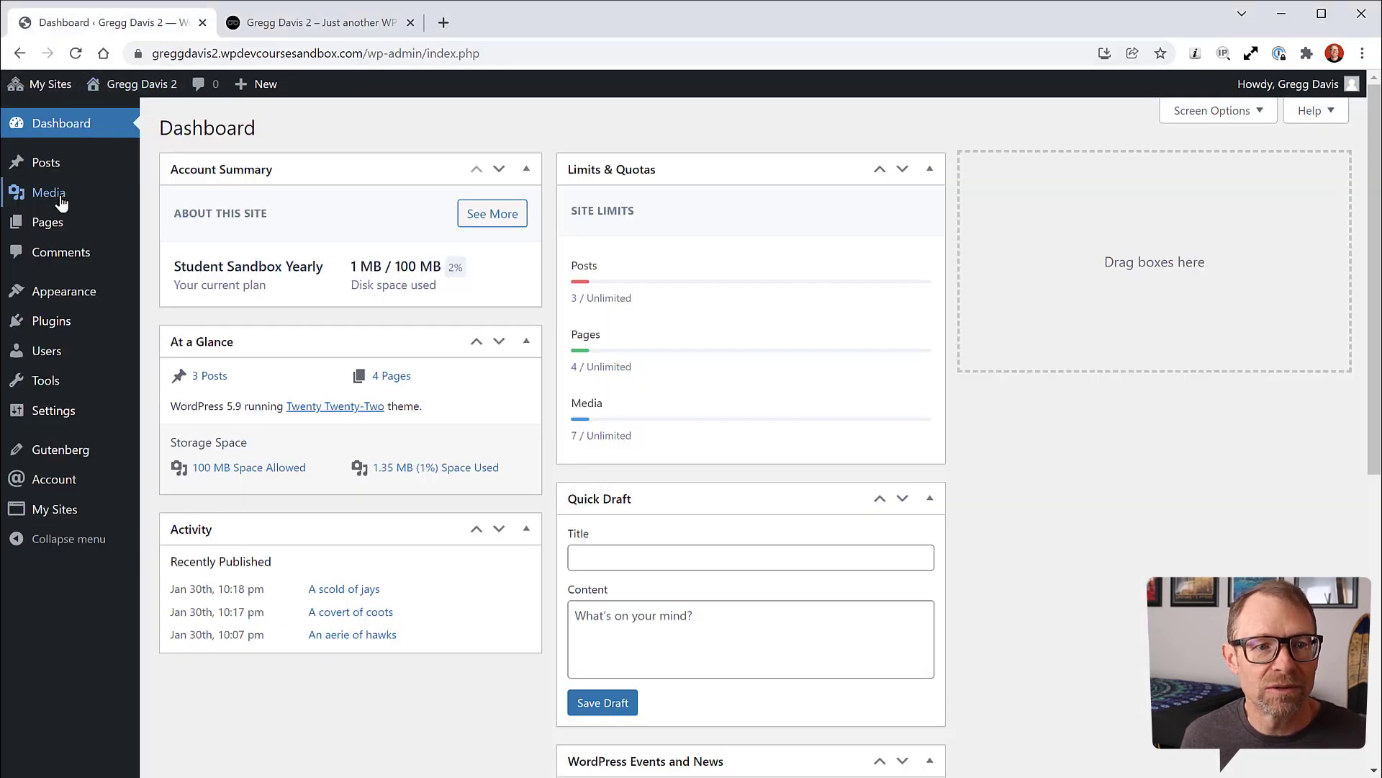
{"action": "mouse_move", "coordinate": [52, 228]}
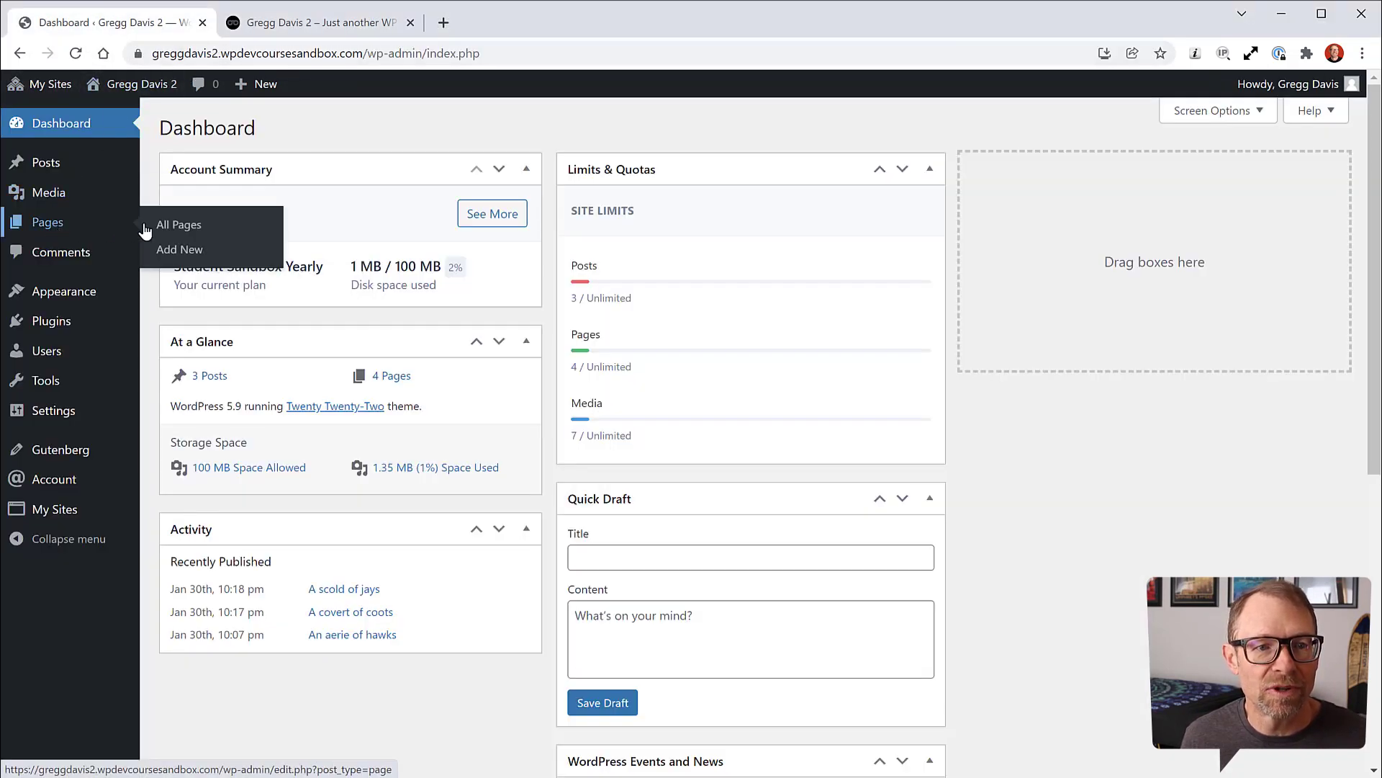
{"action": "left_click", "coordinate": [184, 252]}
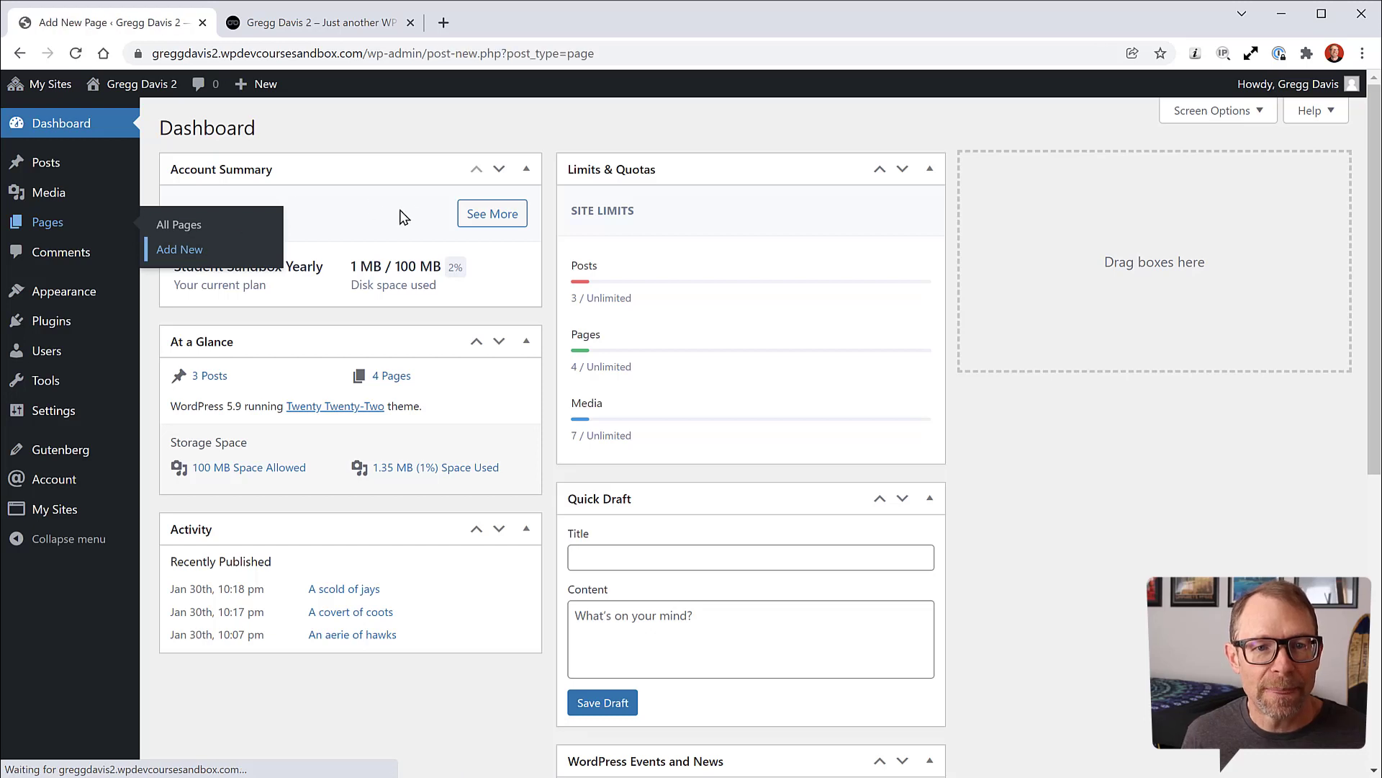
{"action": "type", "text": "C"}
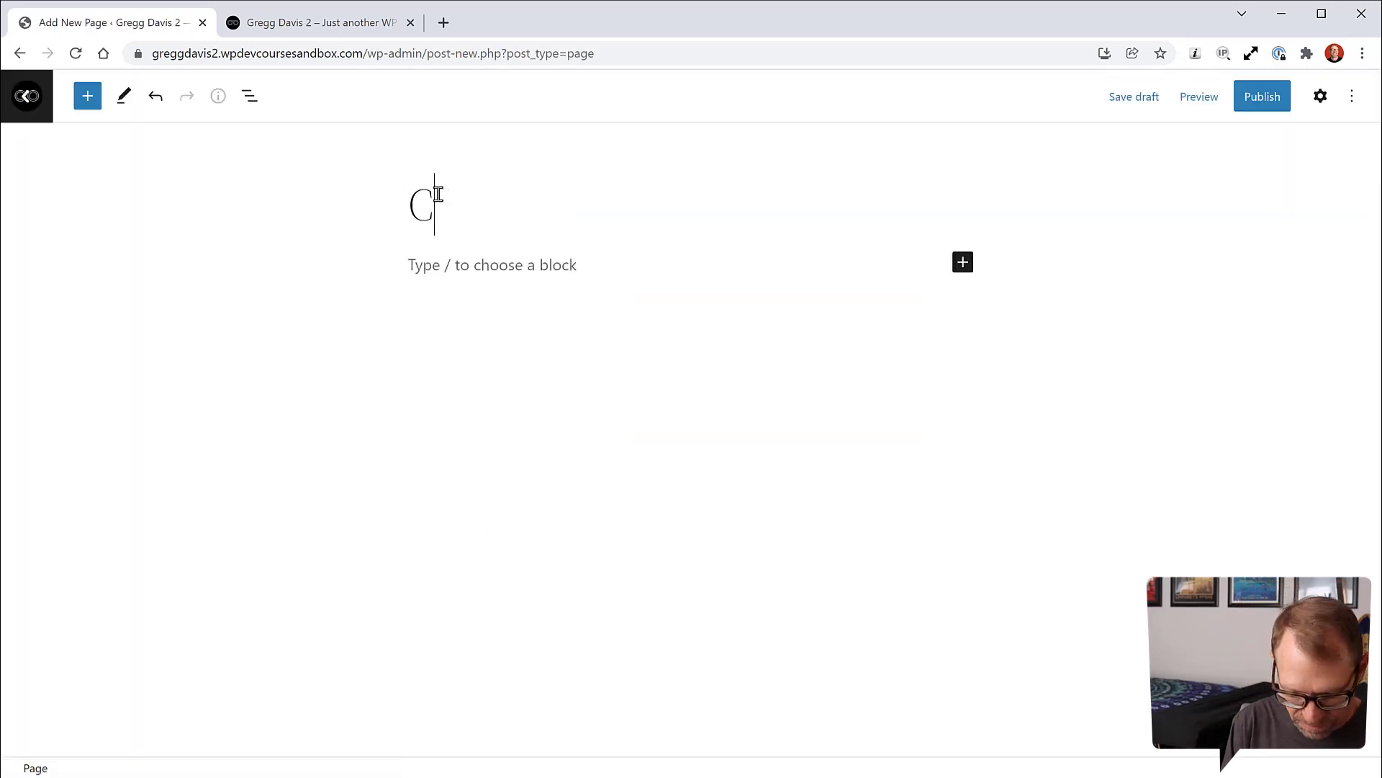
{"action": "type", "text": "ontact"}
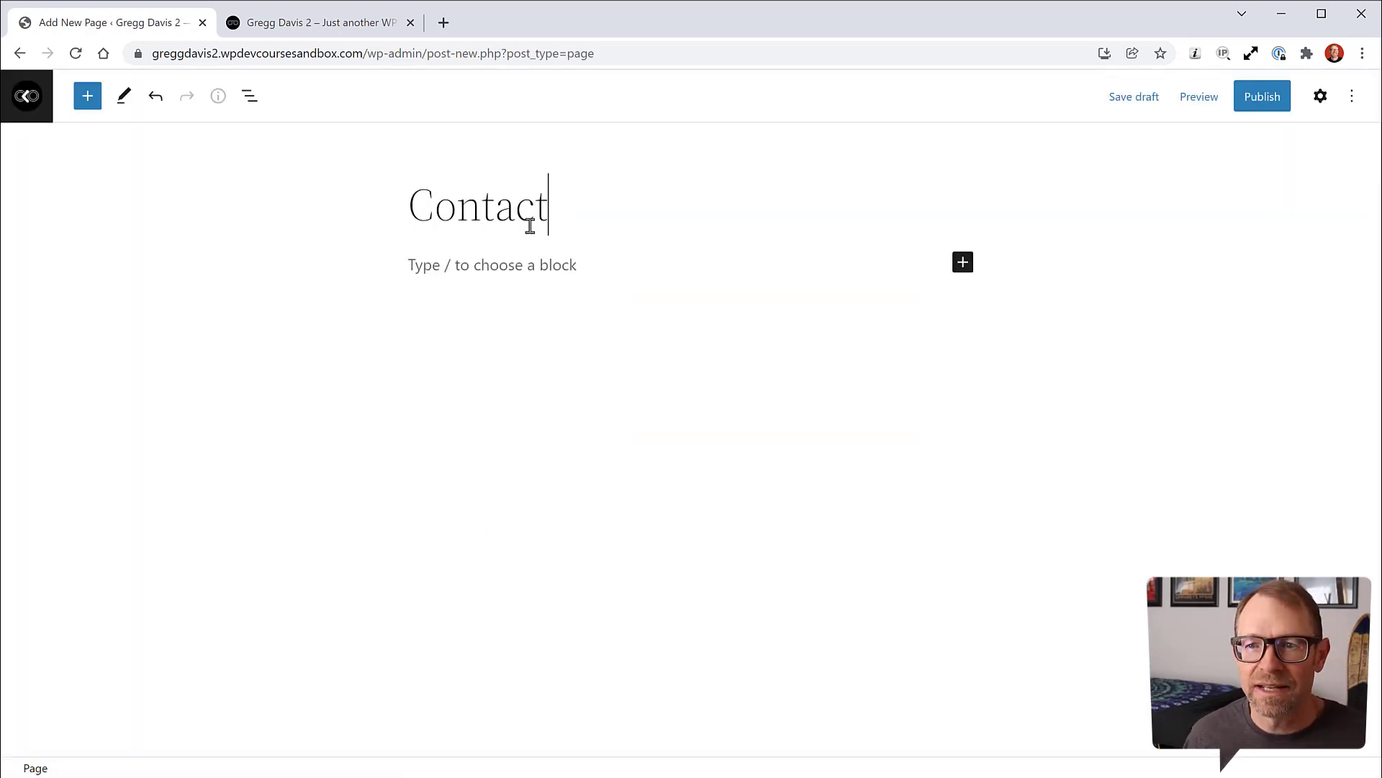
{"action": "left_click", "coordinate": [1258, 107]}
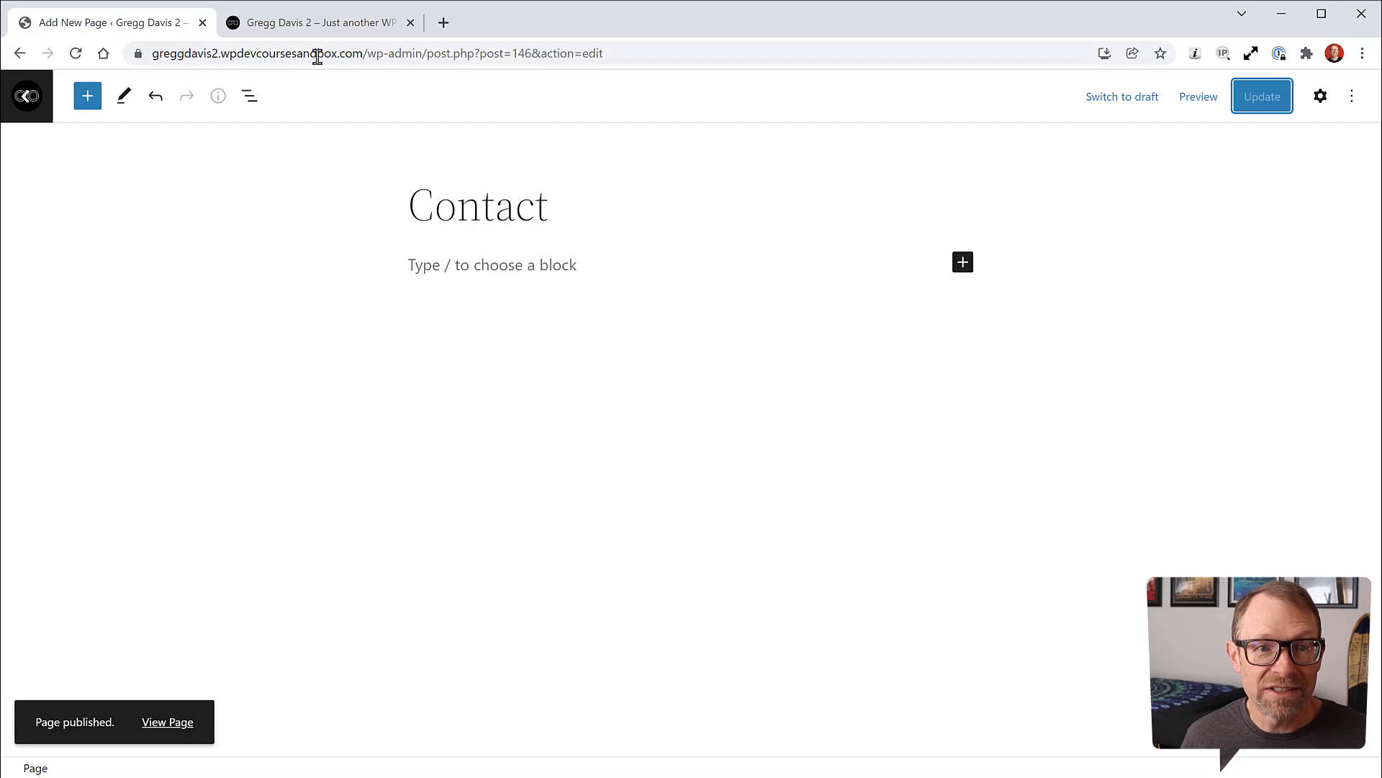
Step: View the published Contact page through its permalink, then return to its editor
{"action": "left_click", "coordinate": [1320, 96]}
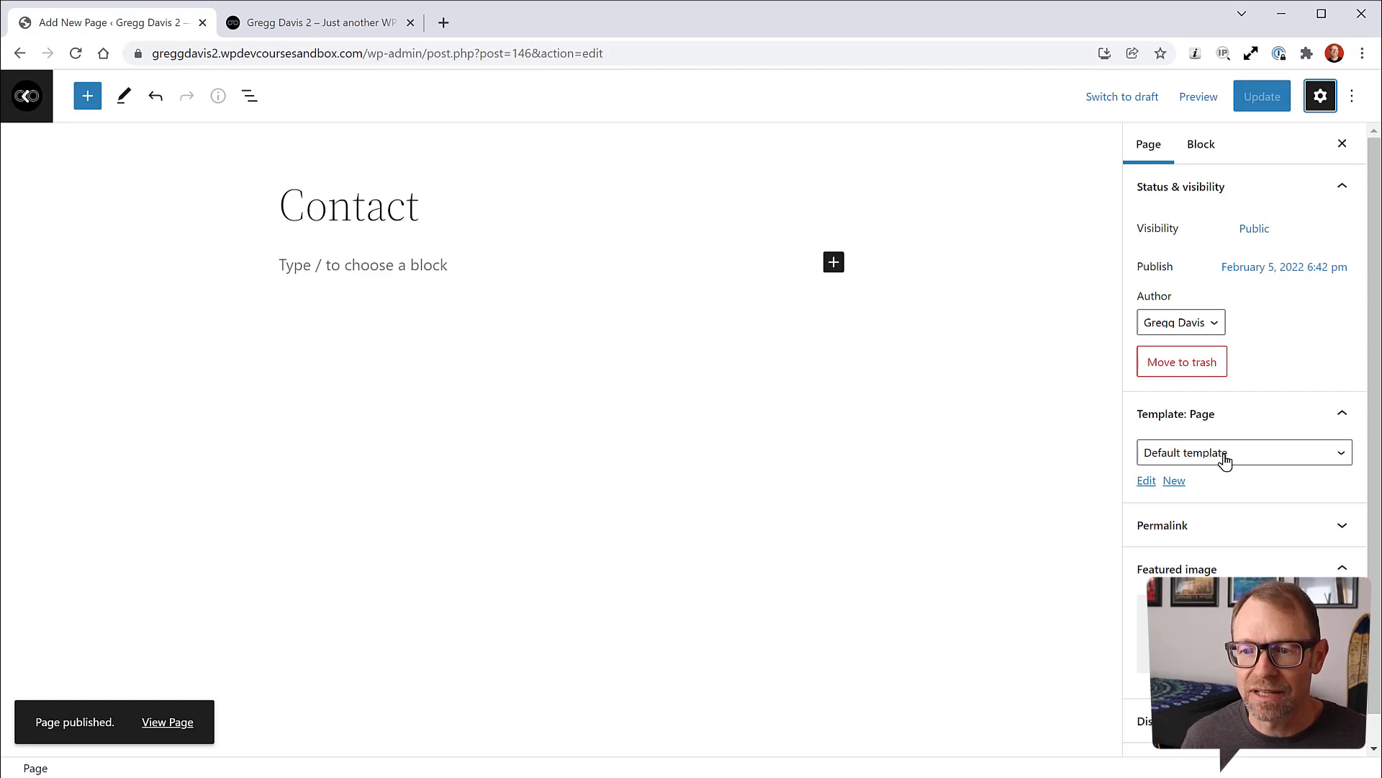
{"action": "left_click", "coordinate": [1187, 524]}
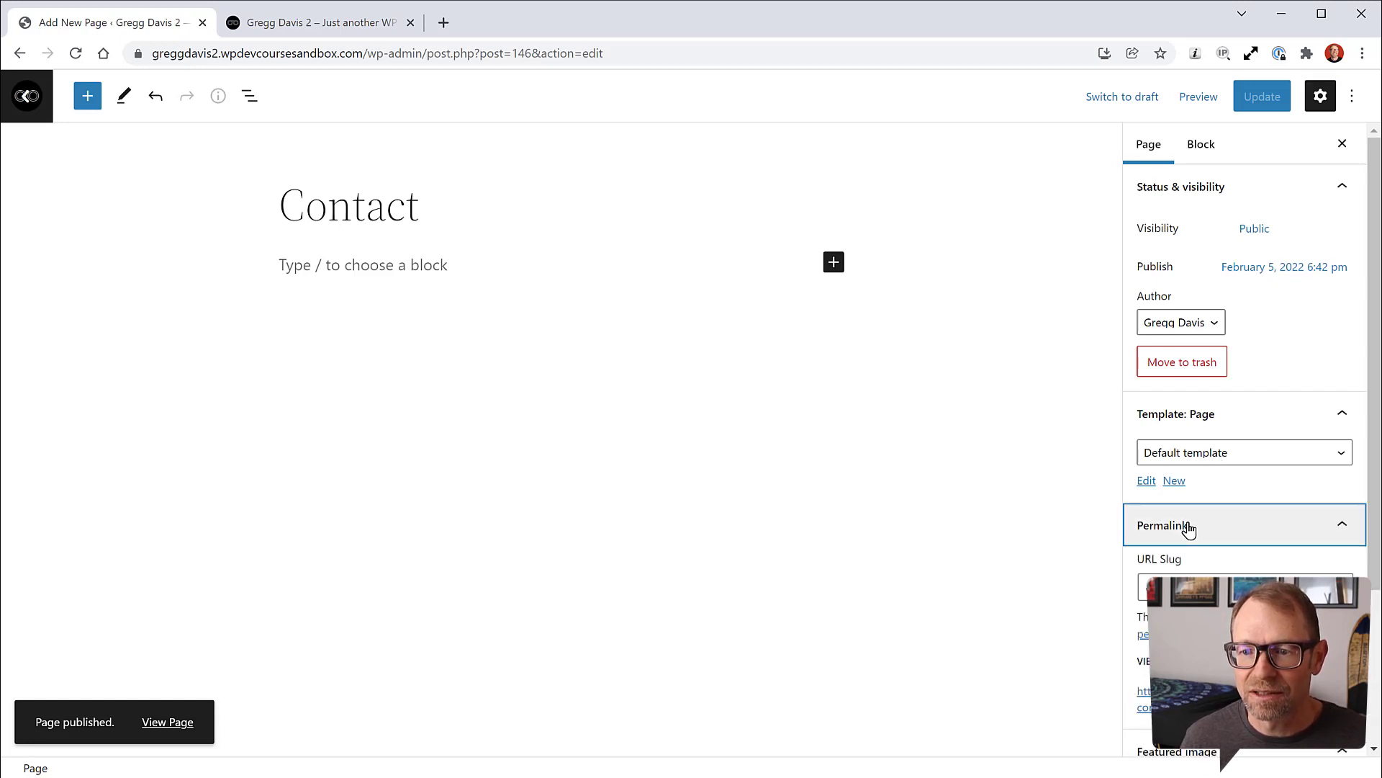
{"action": "left_click", "coordinate": [1145, 693]}
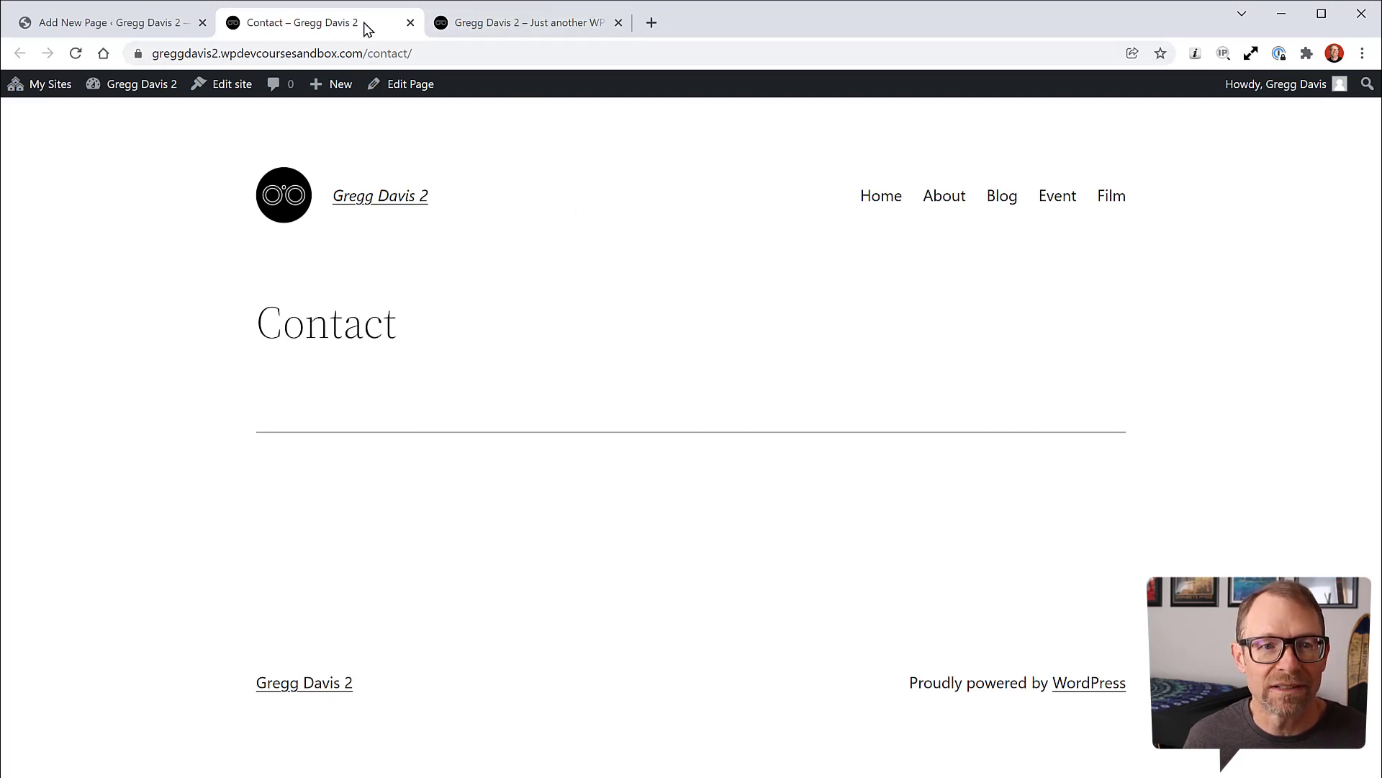
{"action": "left_click", "coordinate": [160, 27]}
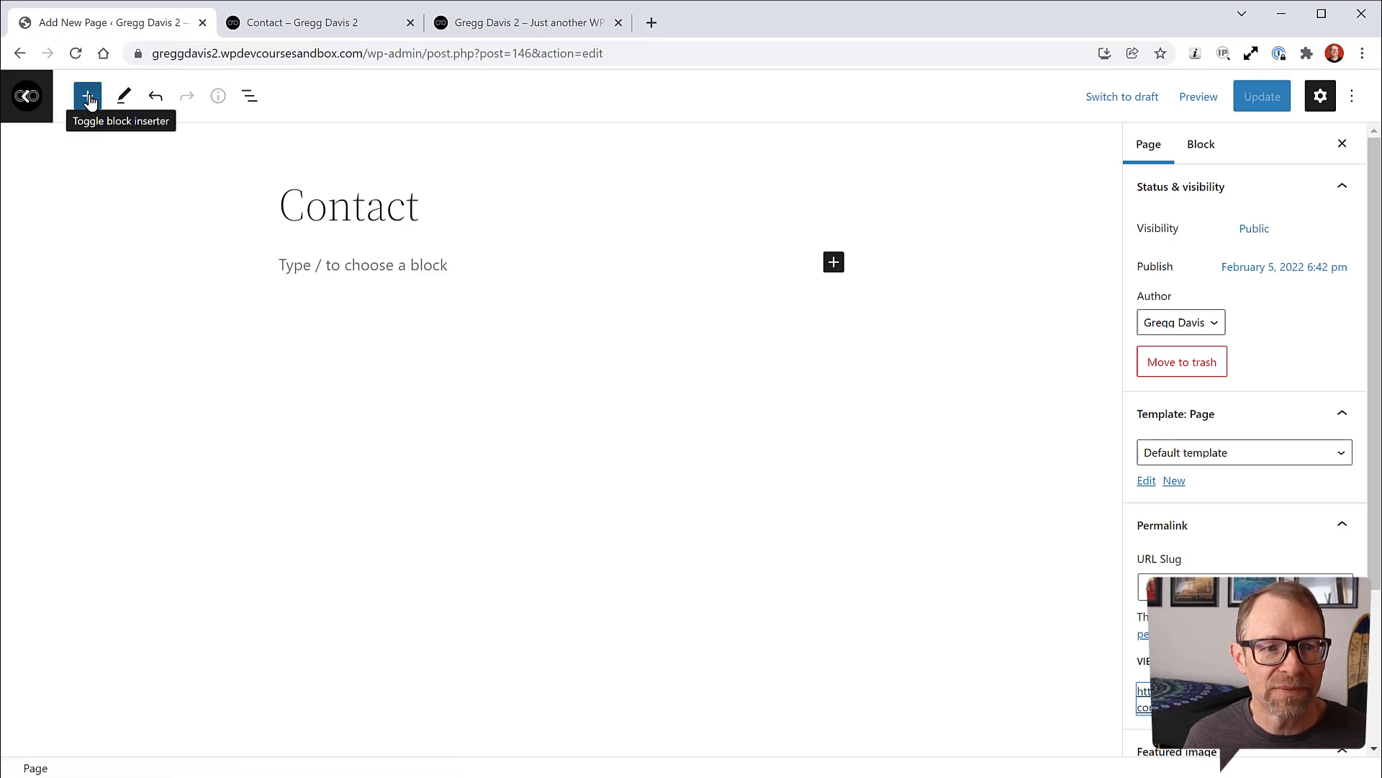
{"action": "left_click", "coordinate": [85, 101]}
{"action": "left_click", "coordinate": [124, 203]}
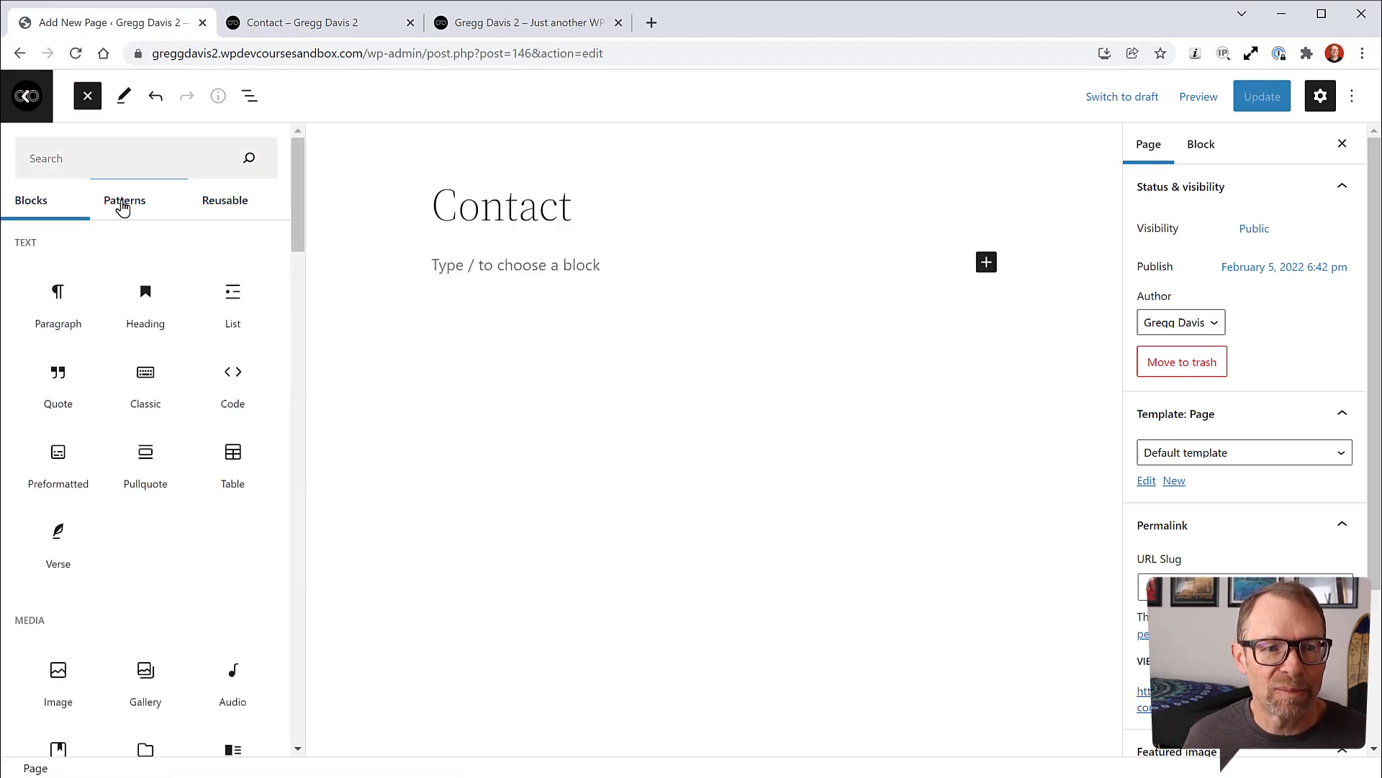
{"action": "left_click", "coordinate": [248, 249]}
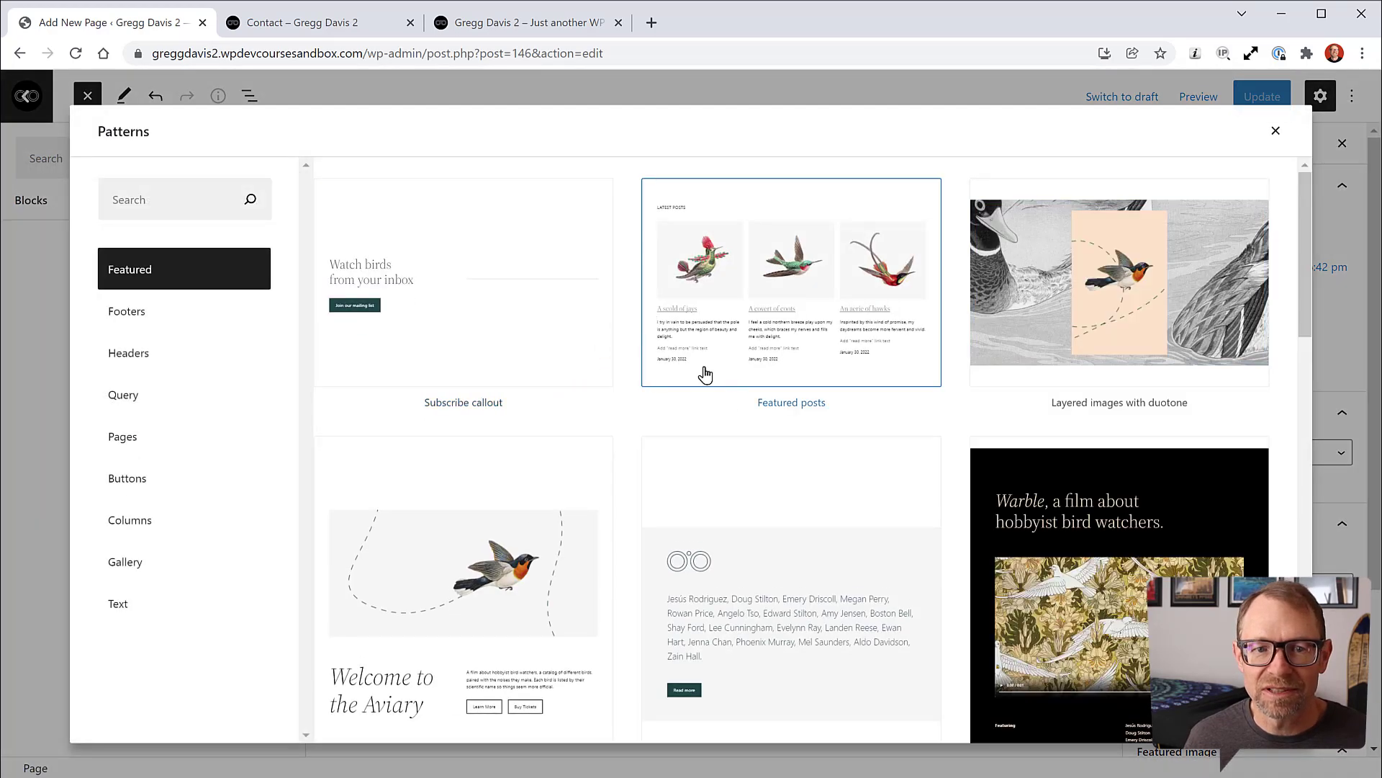
{"action": "left_click", "coordinate": [122, 445]}
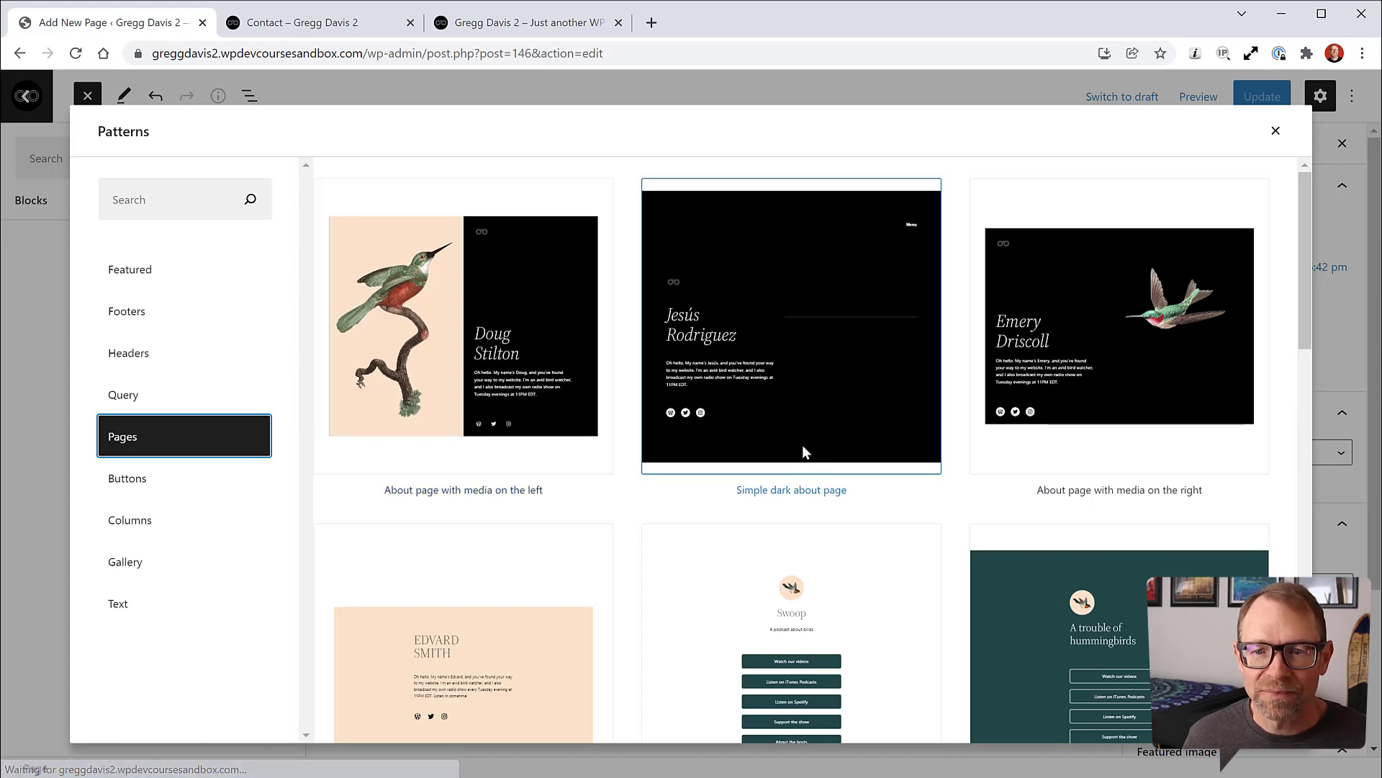
{"action": "scroll", "coordinate": [808, 454], "scroll_direction": "down", "scroll_amount": 4}
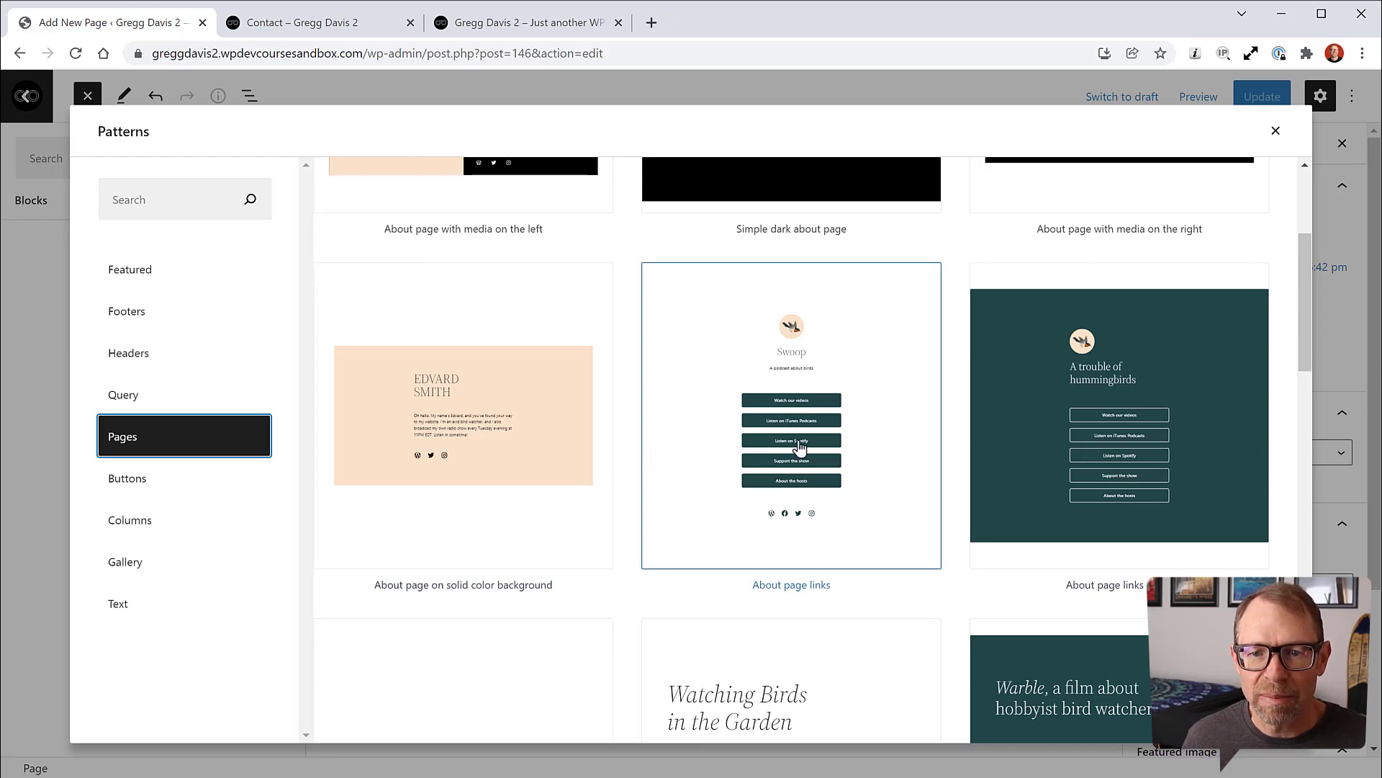
{"action": "scroll", "coordinate": [949, 488], "scroll_direction": "down", "scroll_amount": 1}
{"action": "scroll", "coordinate": [949, 488], "scroll_direction": "down", "scroll_amount": 5}
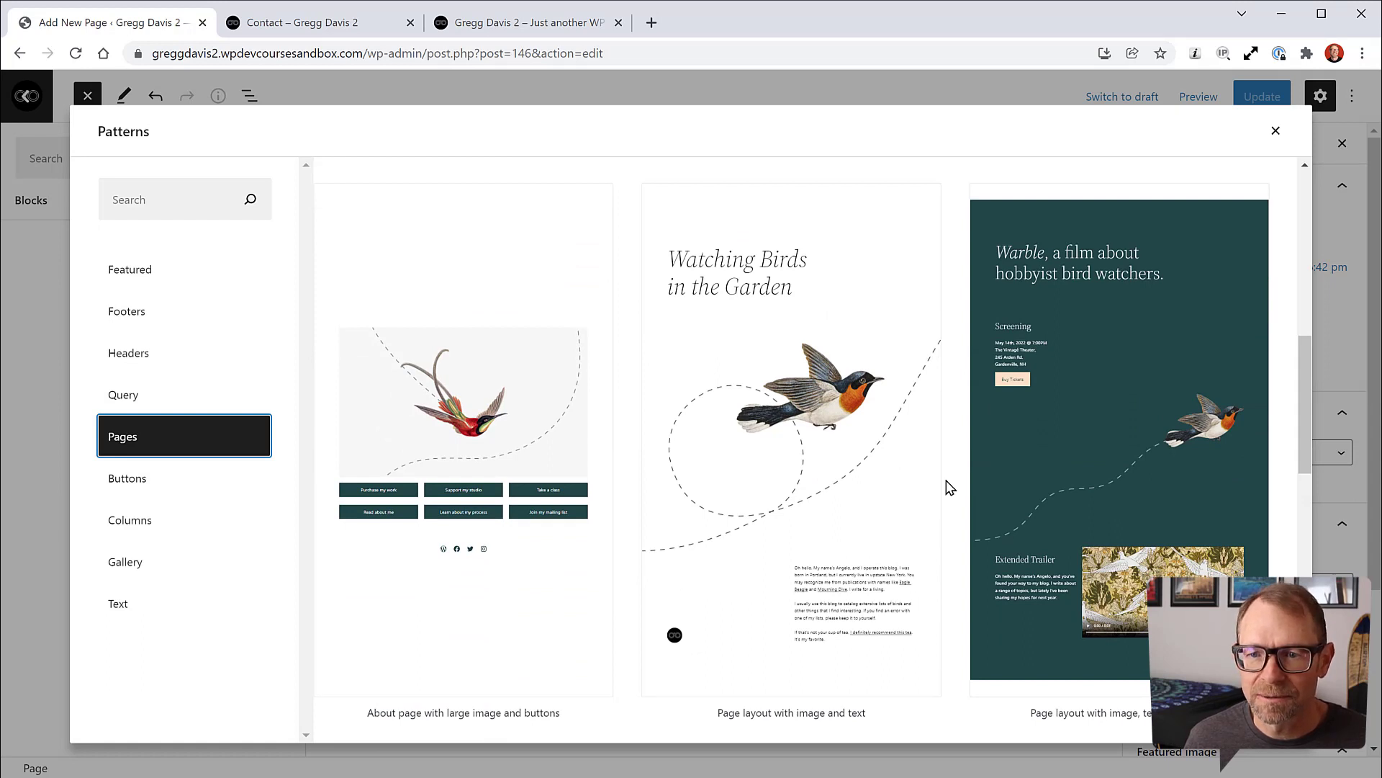
{"action": "scroll", "coordinate": [949, 487], "scroll_direction": "down", "scroll_amount": 1}
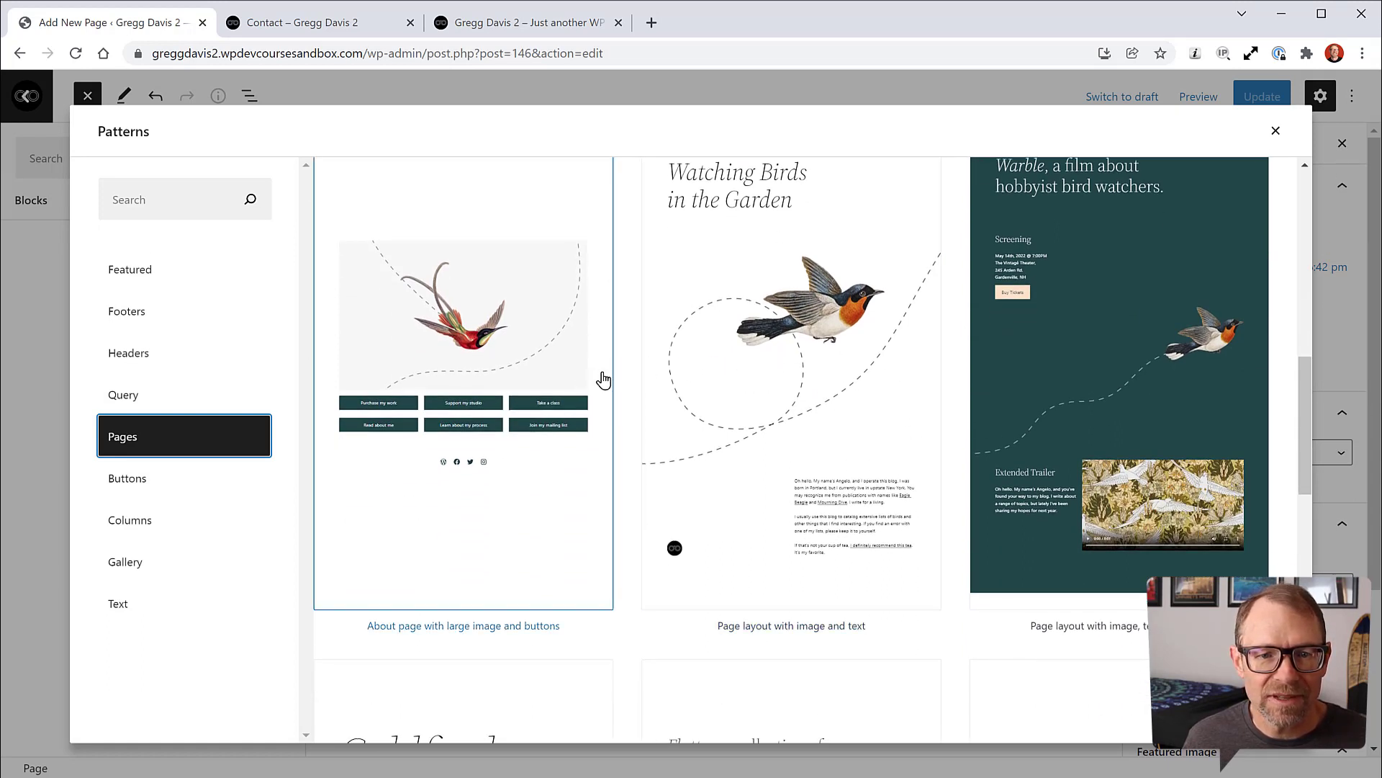
{"action": "scroll", "coordinate": [627, 365], "scroll_direction": "down", "scroll_amount": 5}
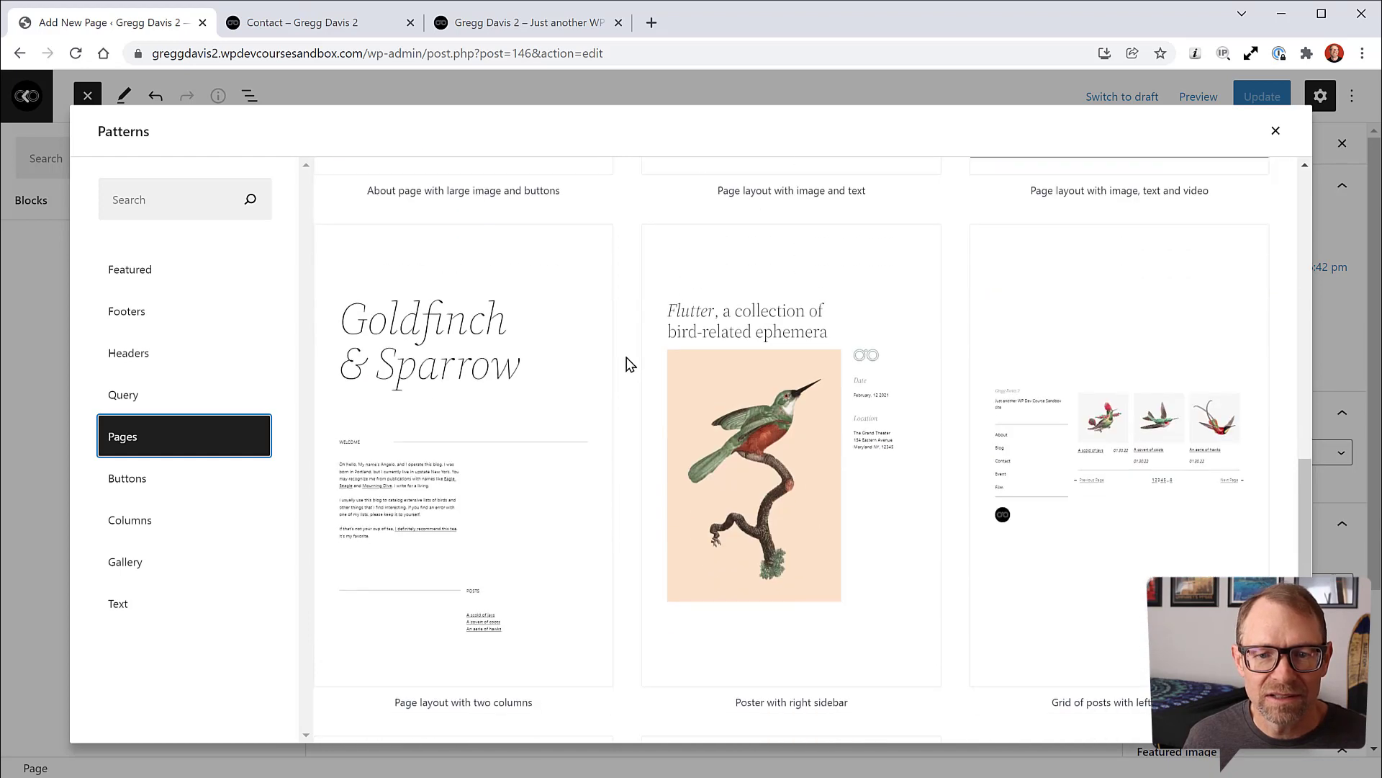
{"action": "scroll", "coordinate": [627, 362], "scroll_direction": "up", "scroll_amount": 4}
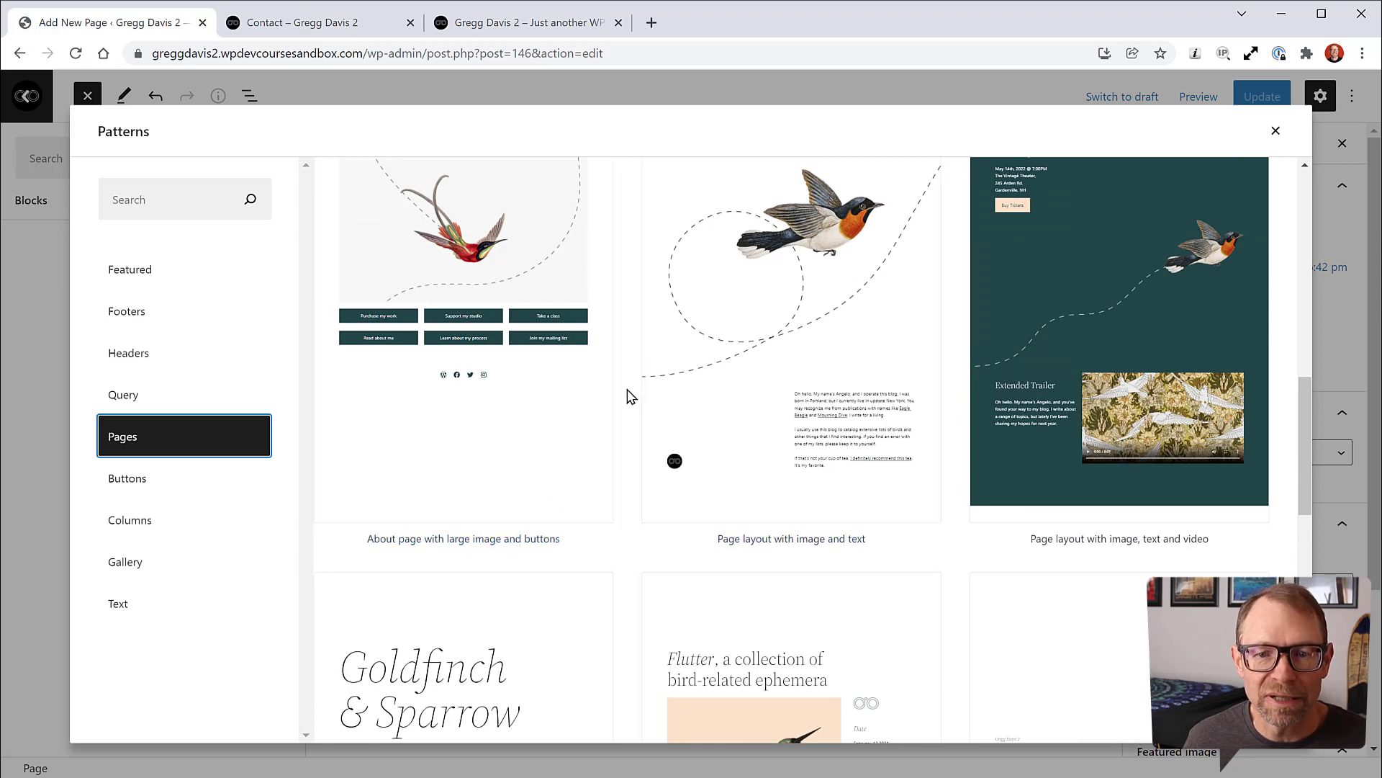
{"action": "scroll", "coordinate": [705, 410], "scroll_direction": "up", "scroll_amount": 2}
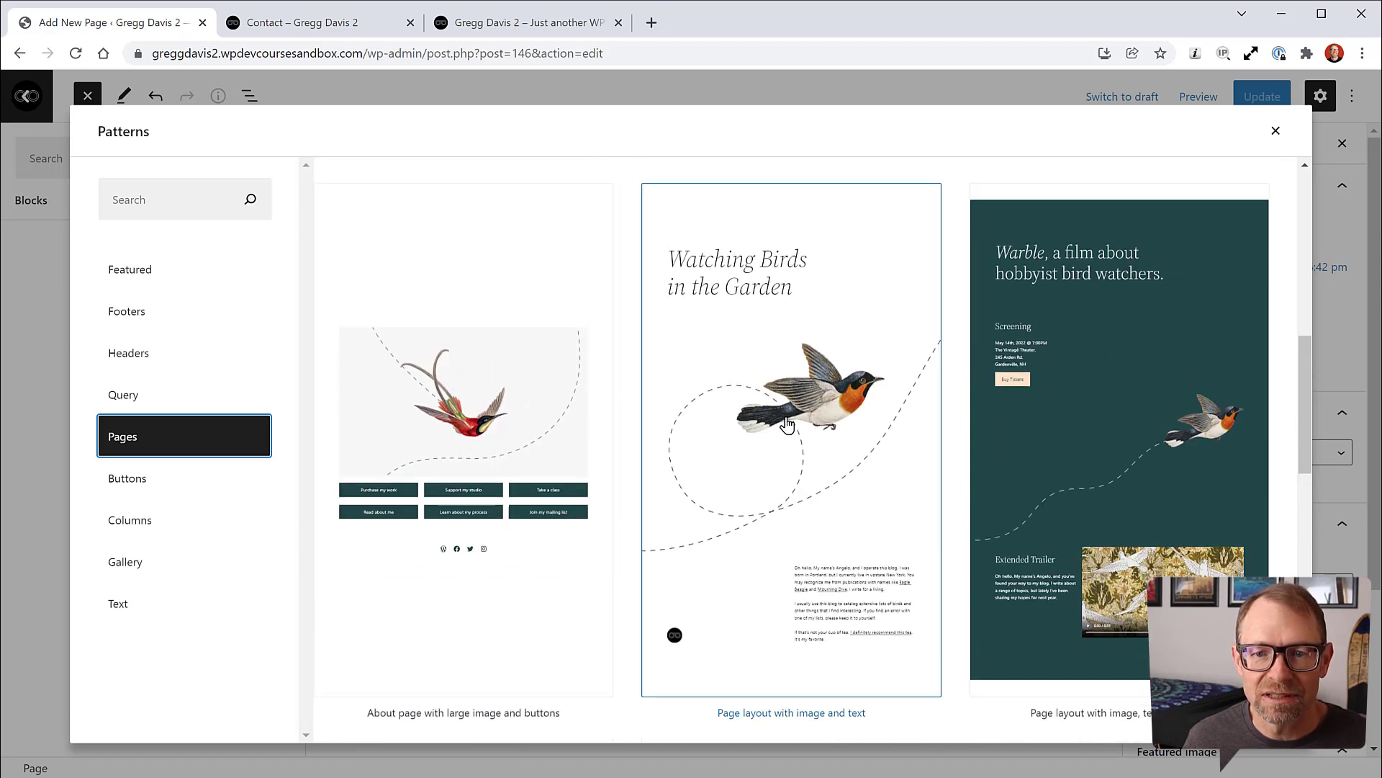
{"action": "scroll", "coordinate": [744, 457], "scroll_direction": "down", "scroll_amount": 9}
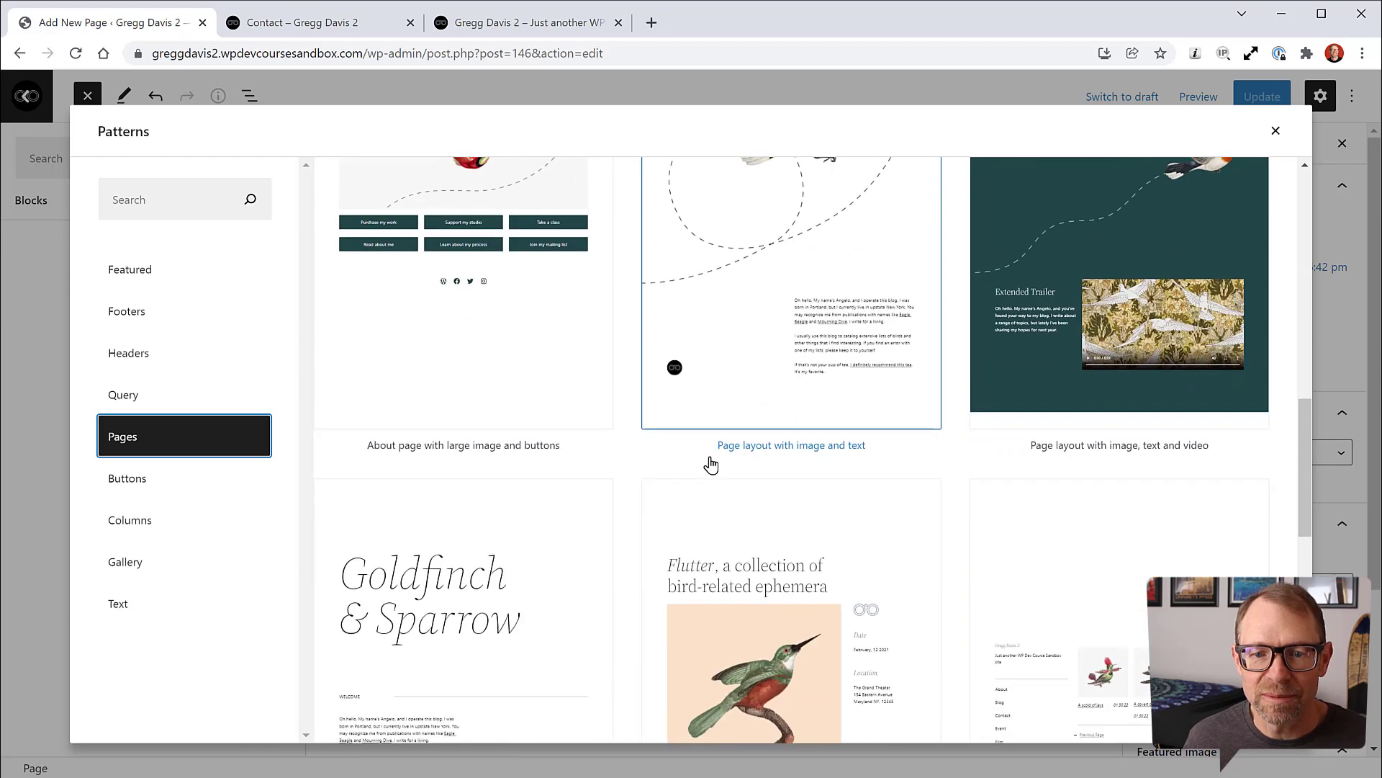
{"action": "scroll", "coordinate": [827, 485], "scroll_direction": "down", "scroll_amount": 5}
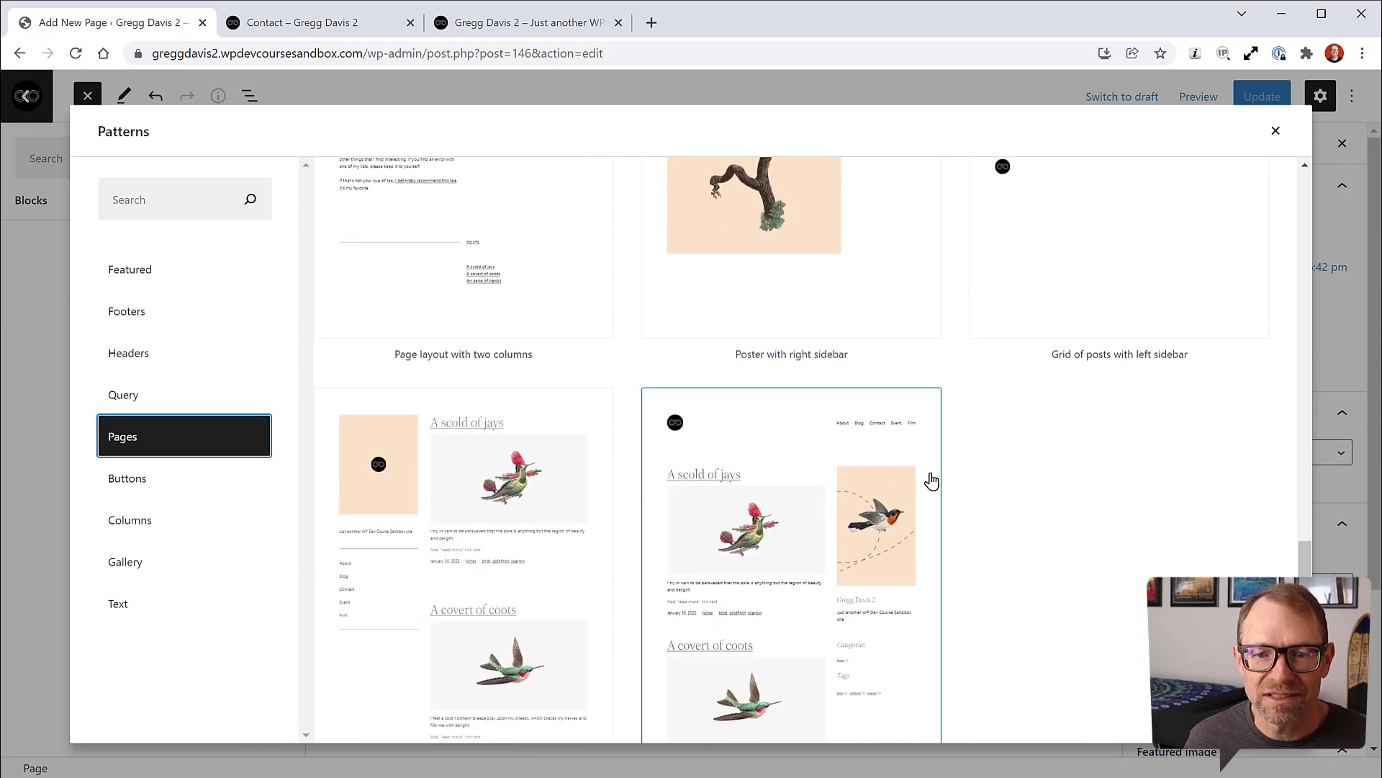
{"action": "scroll", "coordinate": [976, 460], "scroll_direction": "up", "scroll_amount": 5}
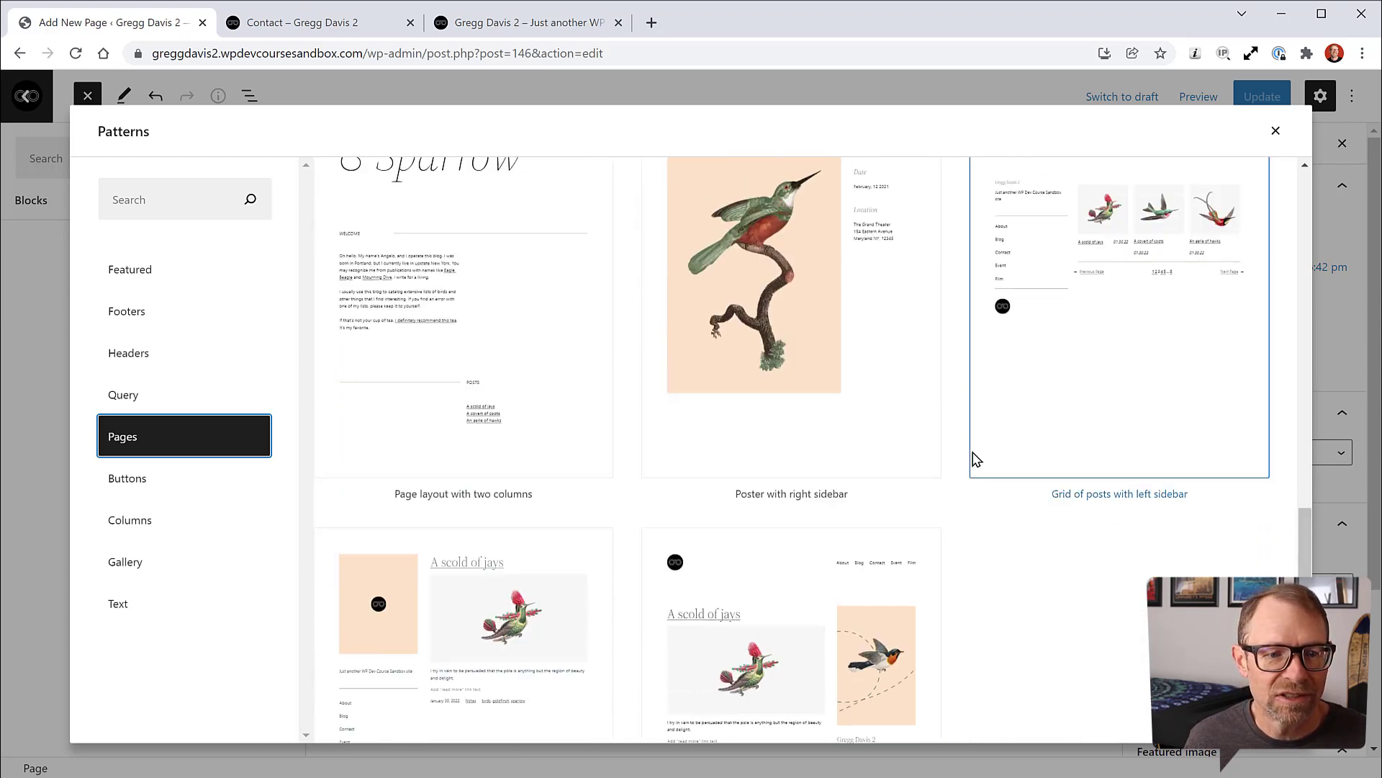
Step: Scroll through the Text pattern category's layouts
{"action": "left_click", "coordinate": [117, 605]}
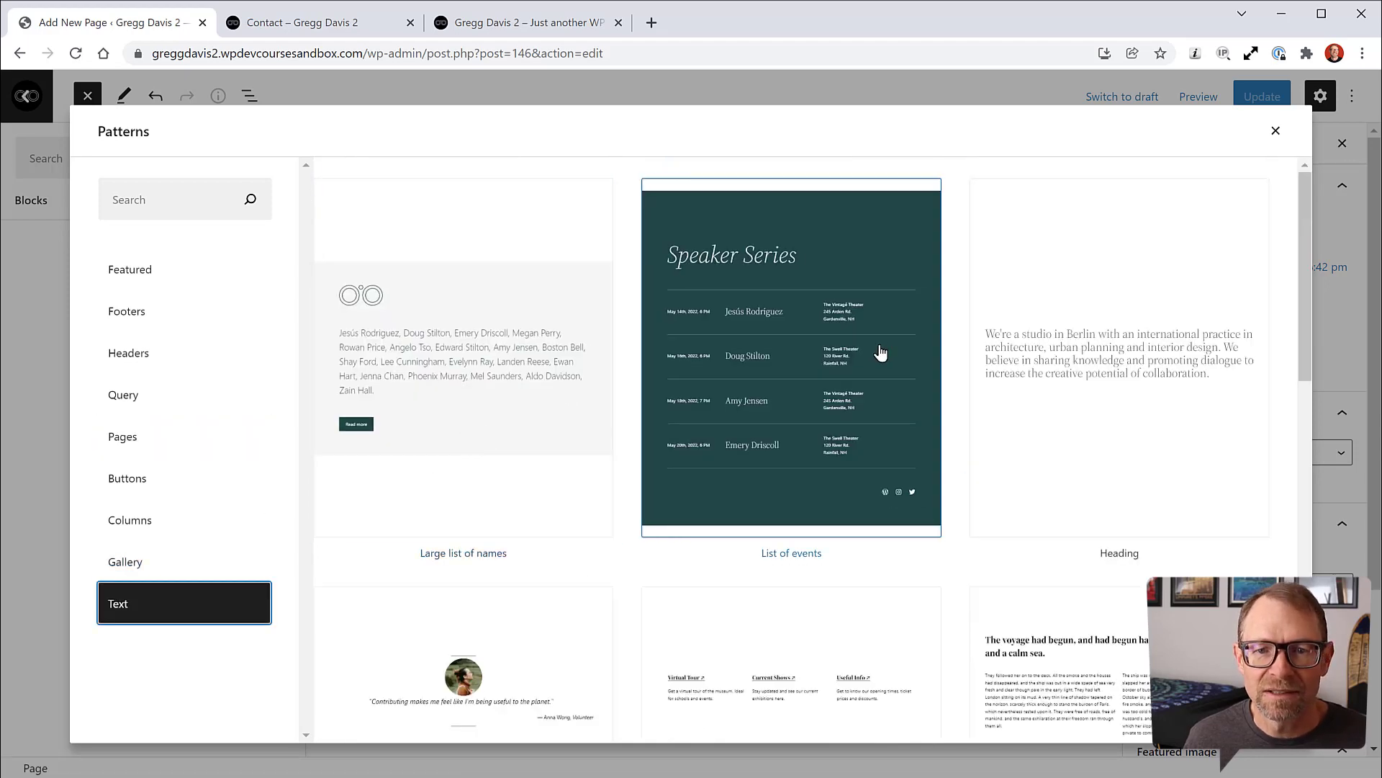
{"action": "scroll", "coordinate": [996, 379], "scroll_direction": "down", "scroll_amount": 5}
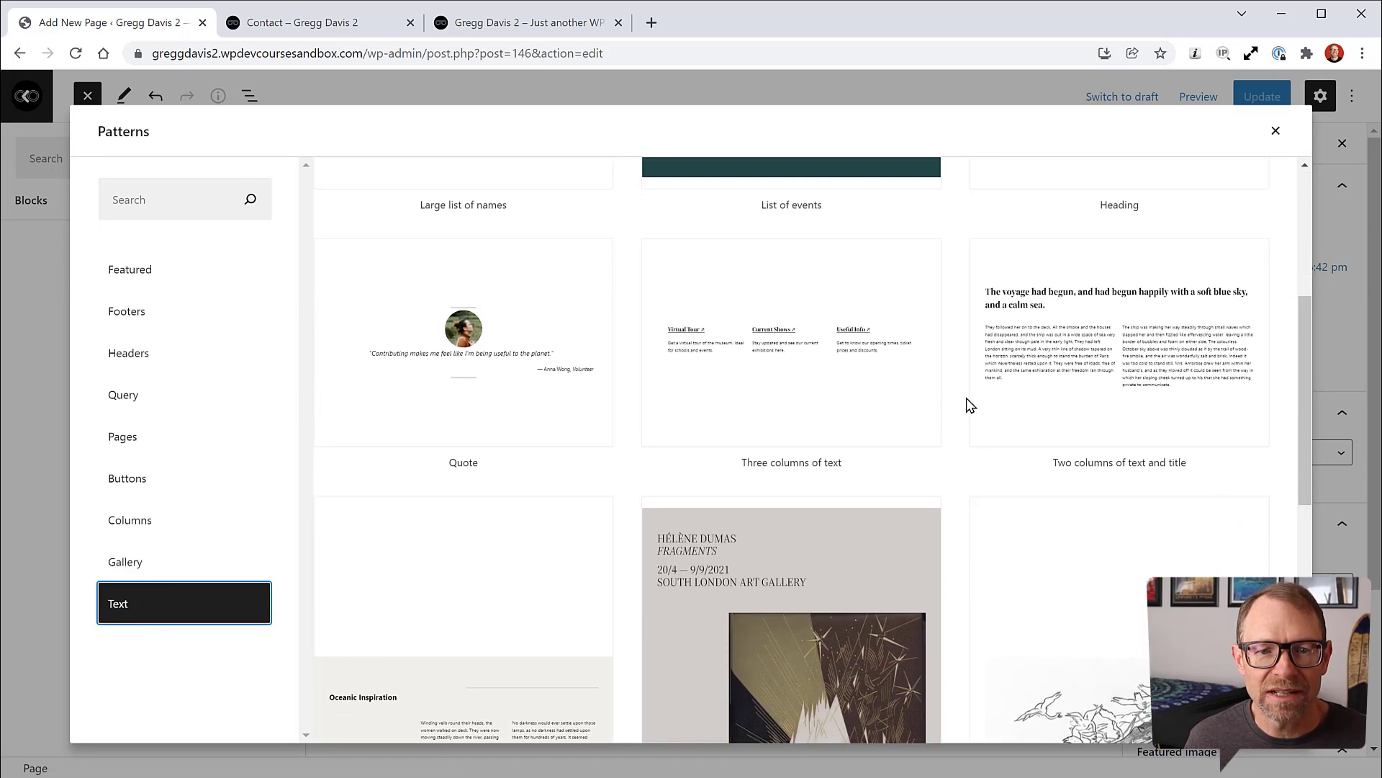
{"action": "scroll", "coordinate": [962, 425], "scroll_direction": "down", "scroll_amount": 1}
{"action": "scroll", "coordinate": [963, 425], "scroll_direction": "down", "scroll_amount": 5}
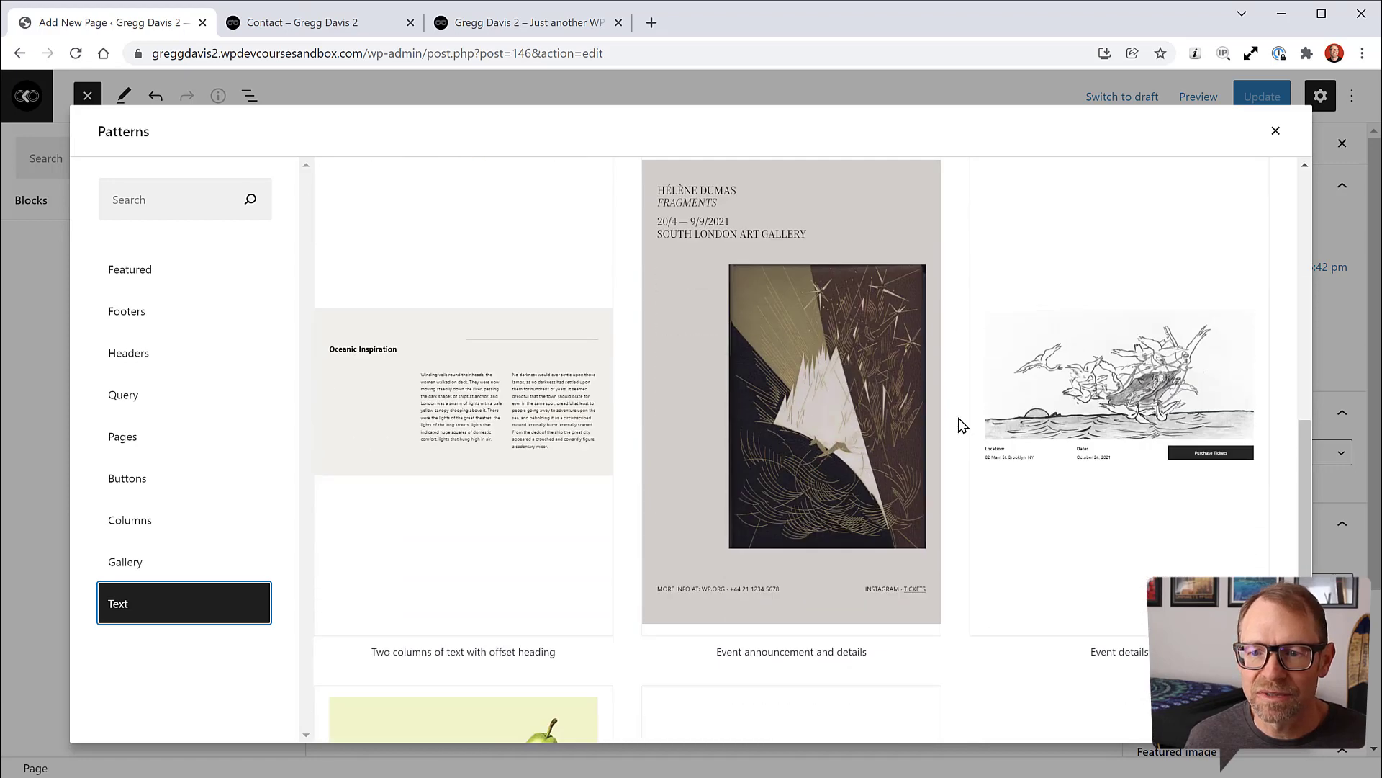
{"action": "scroll", "coordinate": [962, 425], "scroll_direction": "down", "scroll_amount": 4}
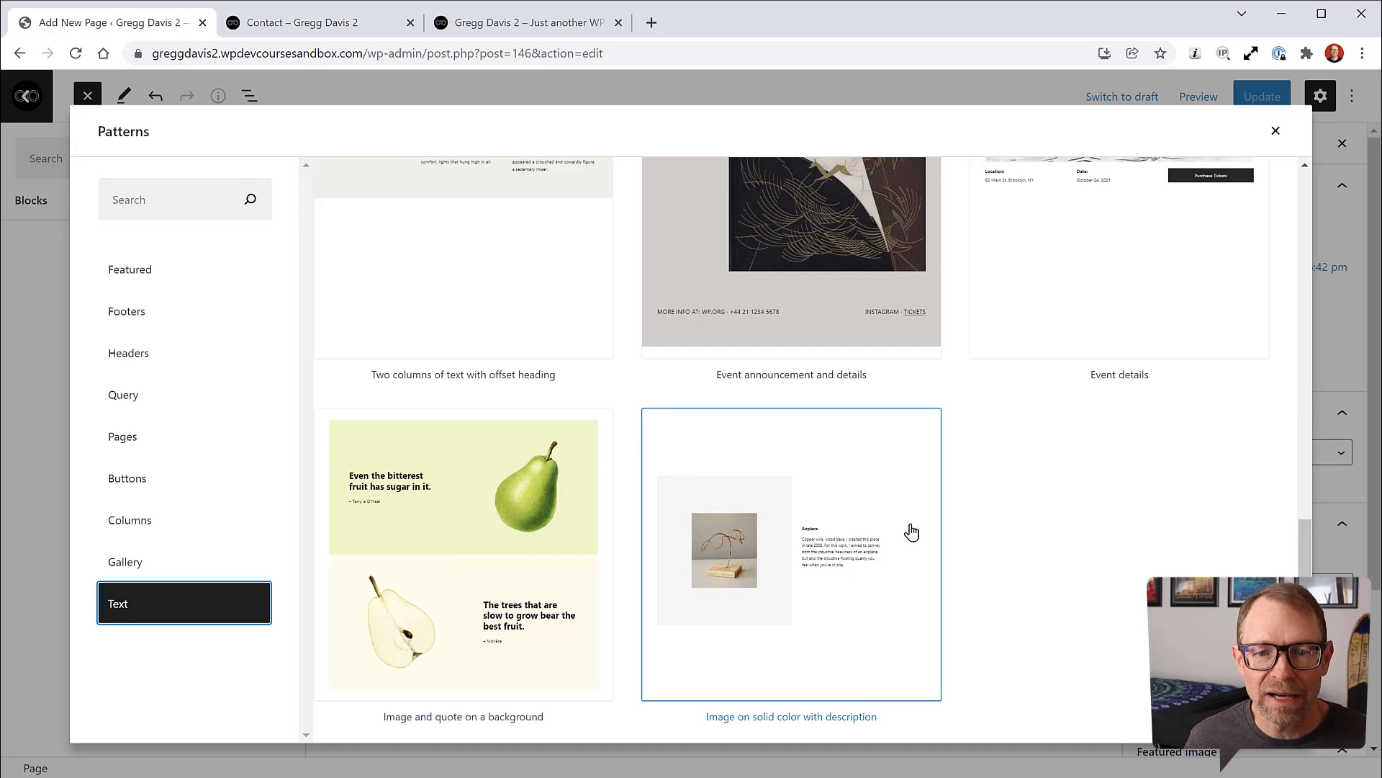
{"action": "scroll", "coordinate": [994, 513], "scroll_direction": "up", "scroll_amount": 1}
{"action": "scroll", "coordinate": [993, 513], "scroll_direction": "down", "scroll_amount": 1}
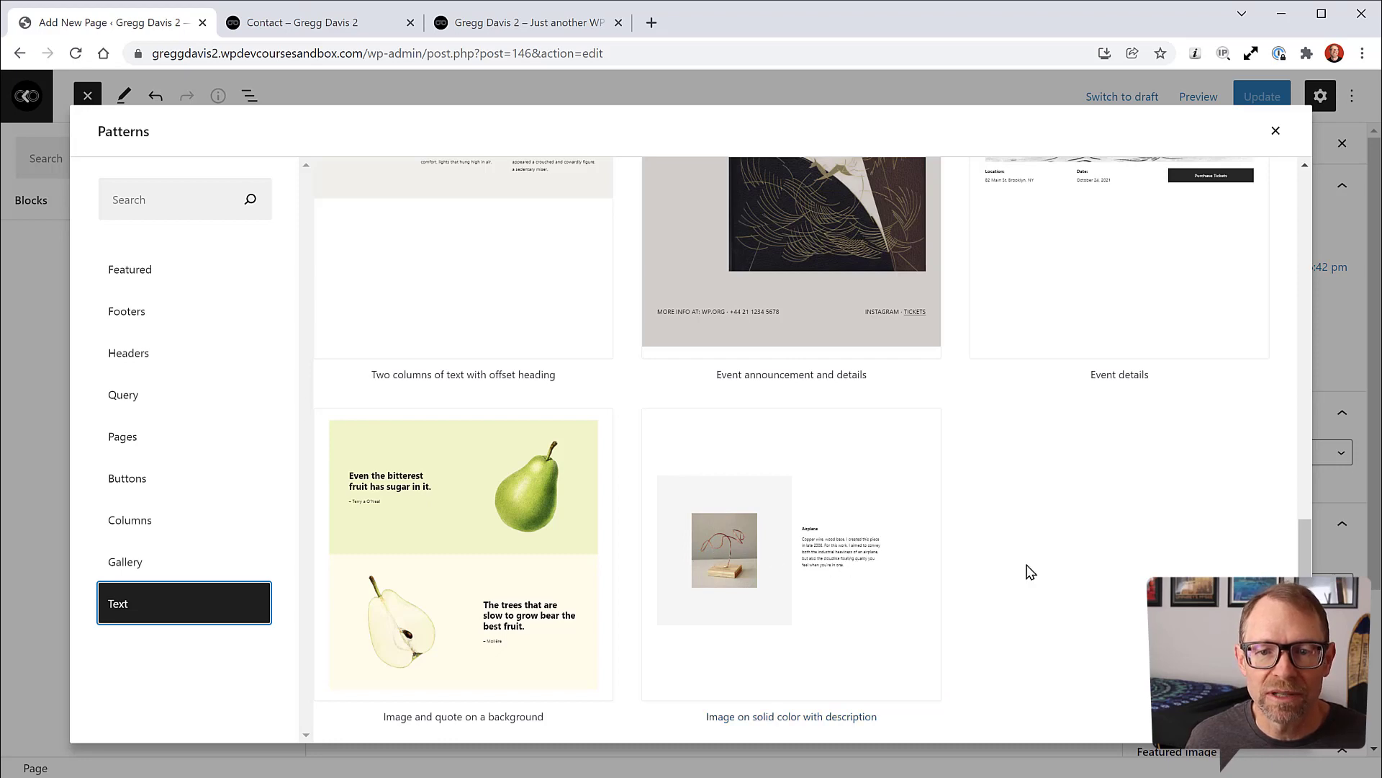
{"action": "scroll", "coordinate": [1024, 563], "scroll_direction": "up", "scroll_amount": 8}
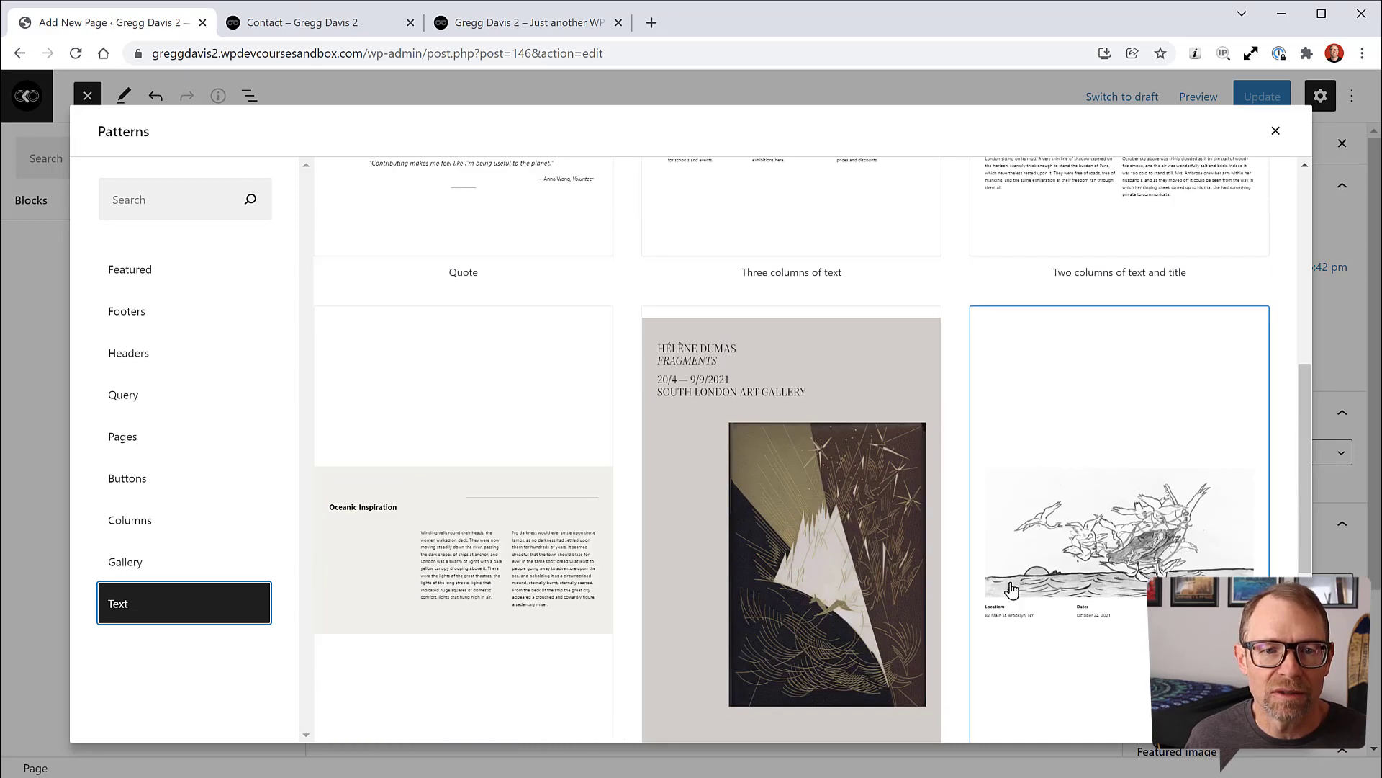
{"action": "scroll", "coordinate": [992, 633], "scroll_direction": "down", "scroll_amount": 8}
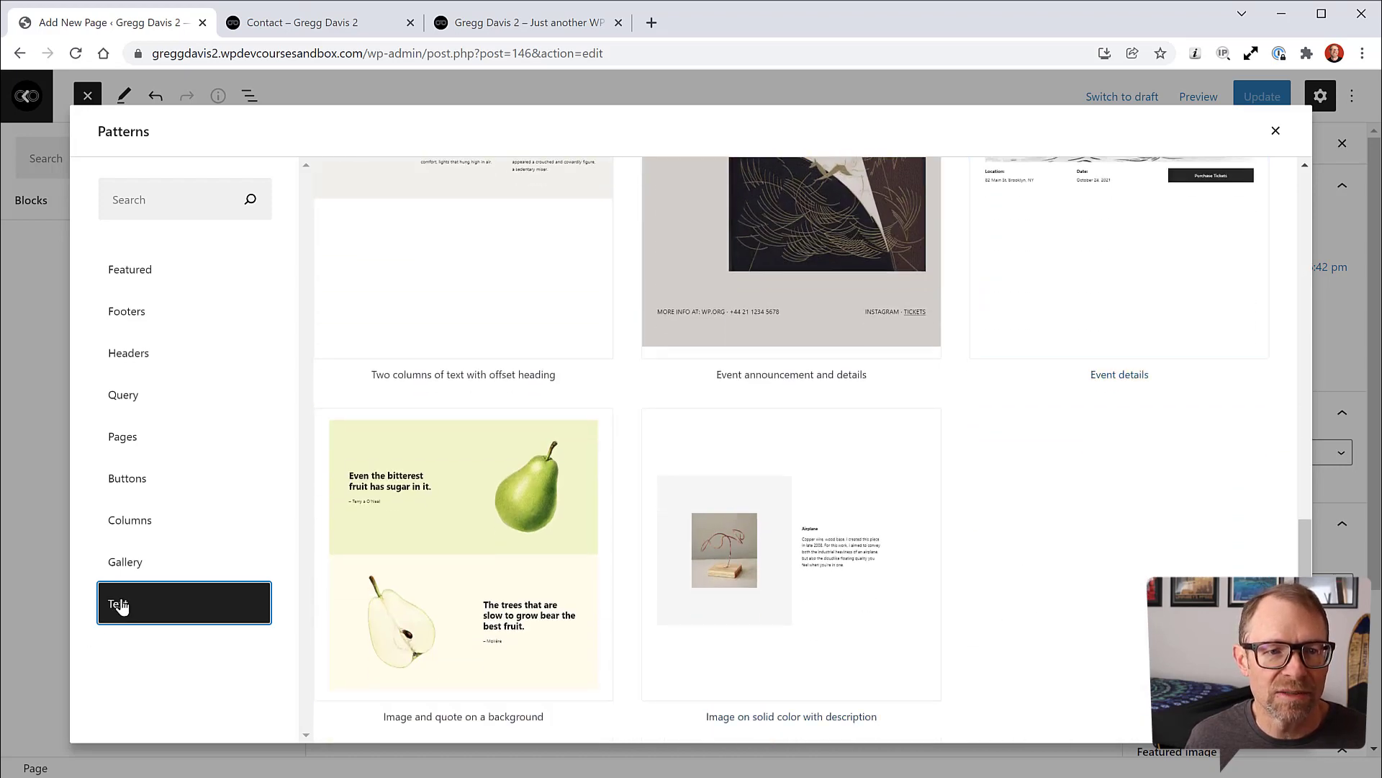
Step: Insert the 'Image on solid color with description' pattern from the Featured category
{"action": "left_click", "coordinate": [138, 274]}
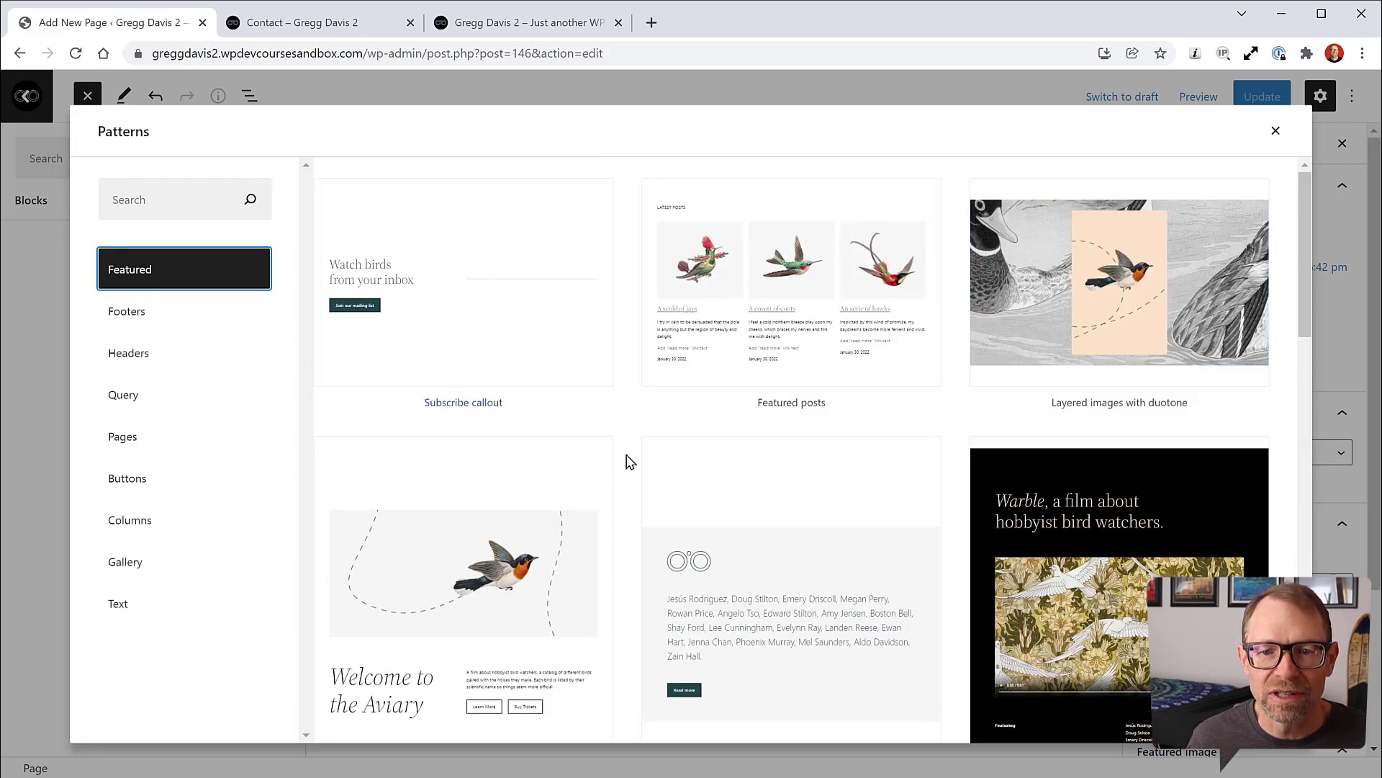
{"action": "scroll", "coordinate": [636, 472], "scroll_direction": "down", "scroll_amount": 2}
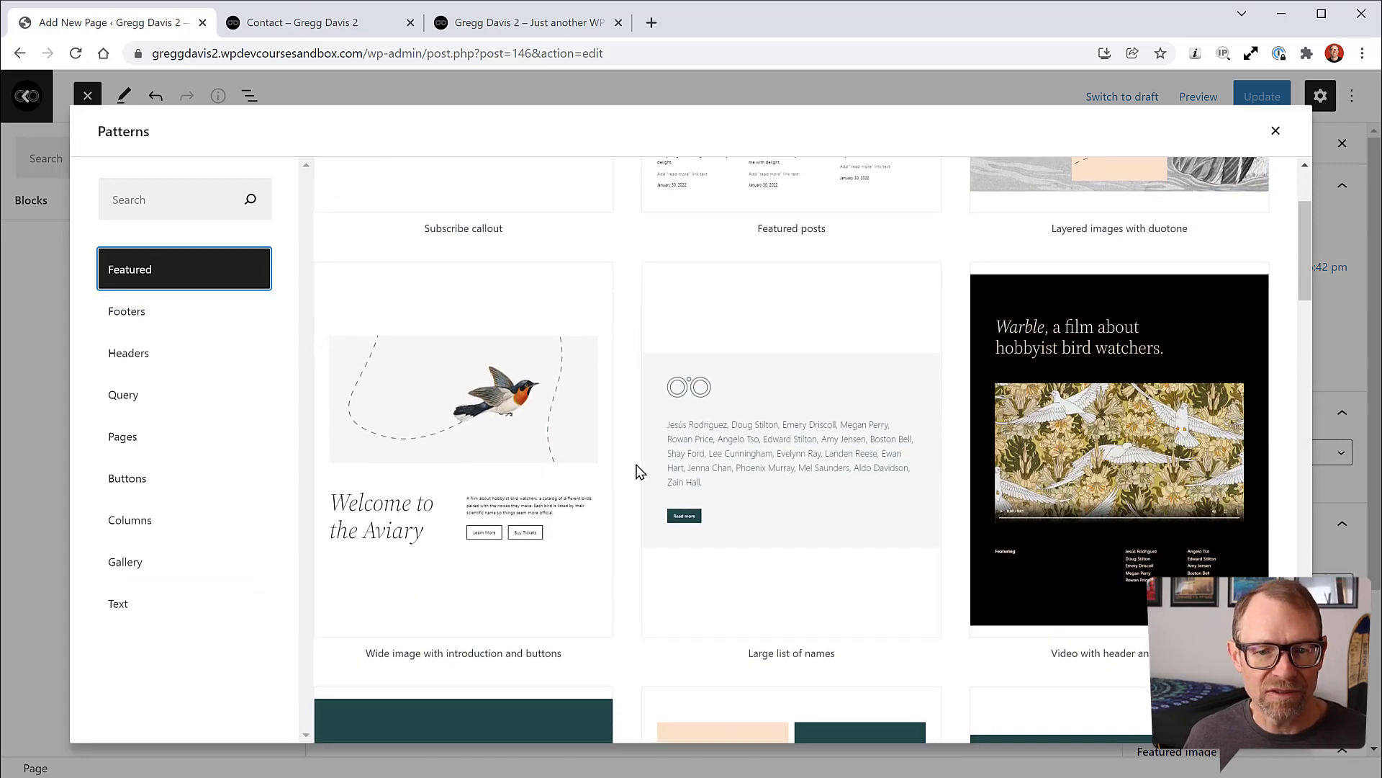
{"action": "scroll", "coordinate": [636, 471], "scroll_direction": "down", "scroll_amount": 1}
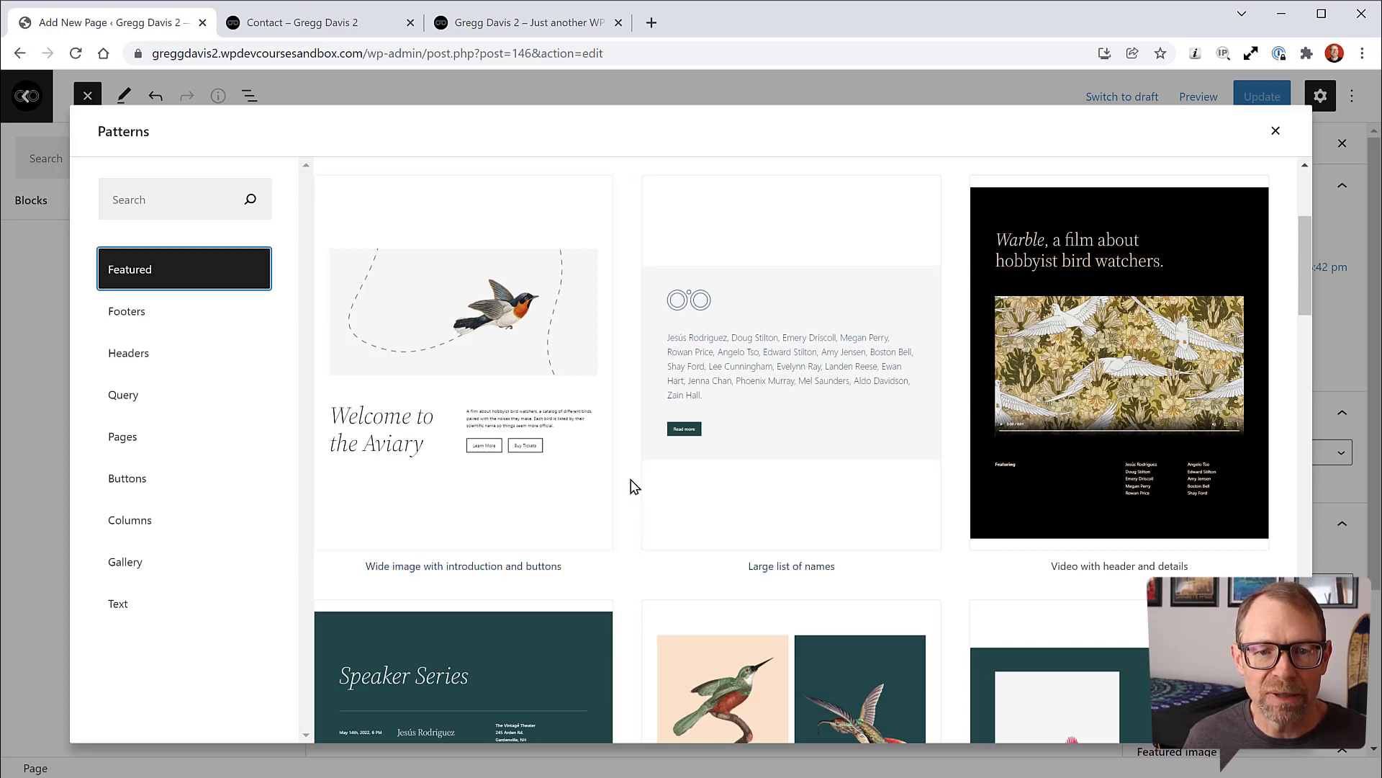
{"action": "scroll", "coordinate": [631, 485], "scroll_direction": "down", "scroll_amount": 4}
{"action": "scroll", "coordinate": [632, 485], "scroll_direction": "down", "scroll_amount": 3}
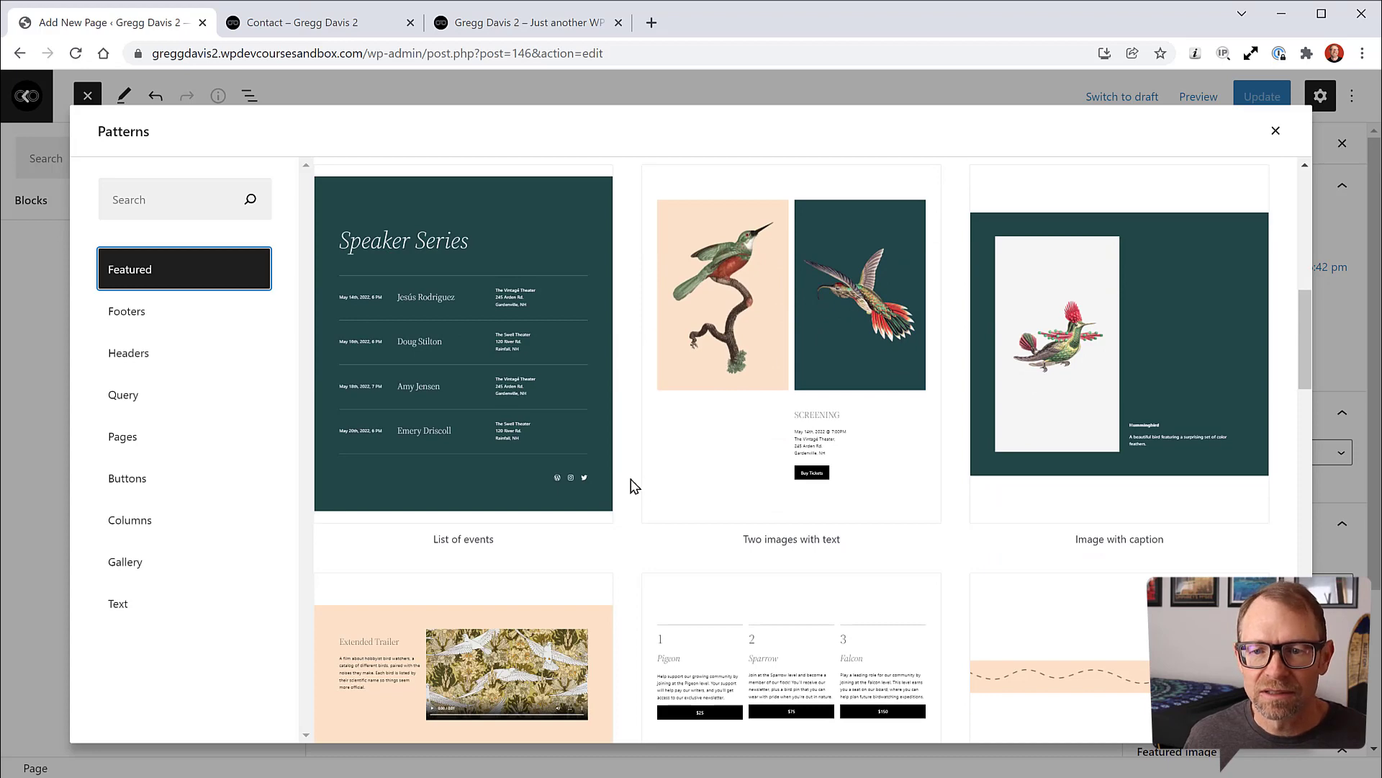
{"action": "scroll", "coordinate": [631, 485], "scroll_direction": "down", "scroll_amount": 5}
{"action": "scroll", "coordinate": [631, 486], "scroll_direction": "down", "scroll_amount": 5}
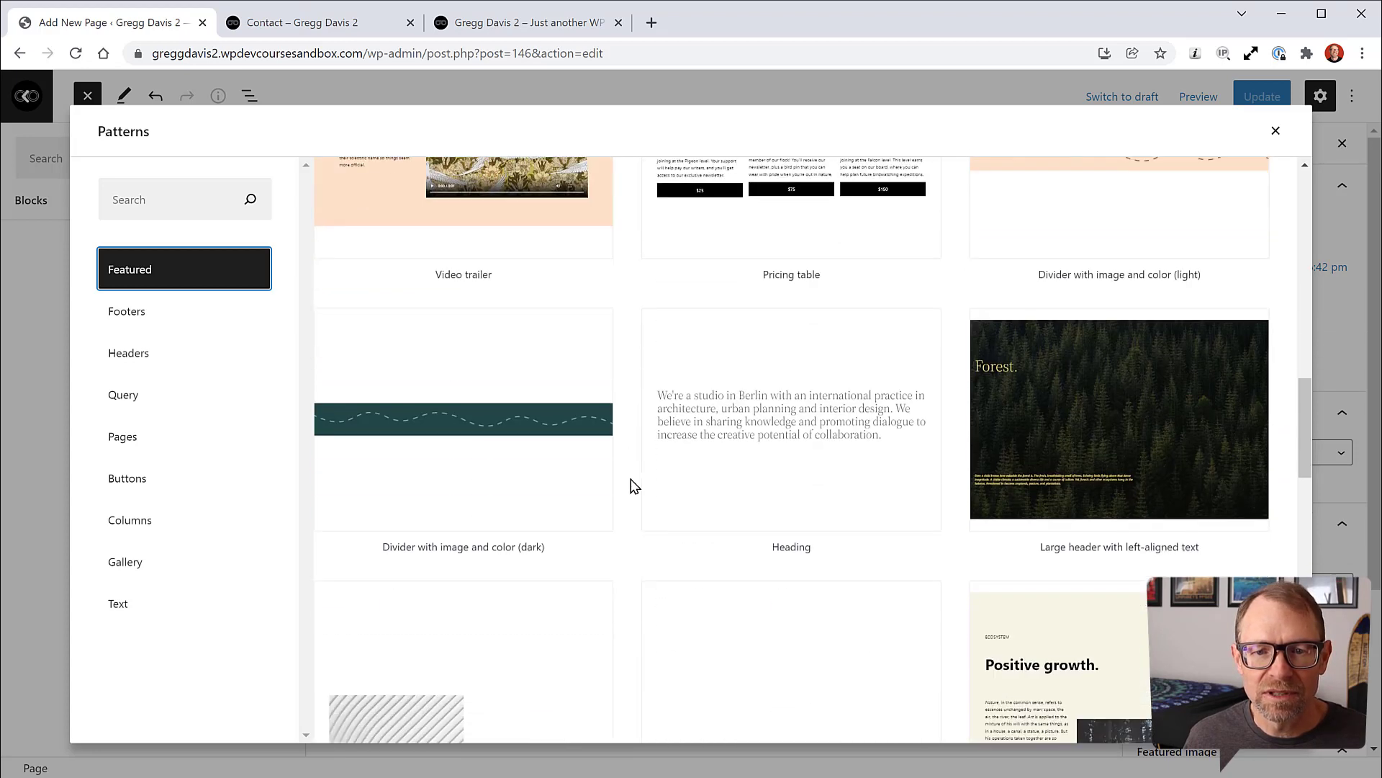
{"action": "scroll", "coordinate": [632, 485], "scroll_direction": "down", "scroll_amount": 2}
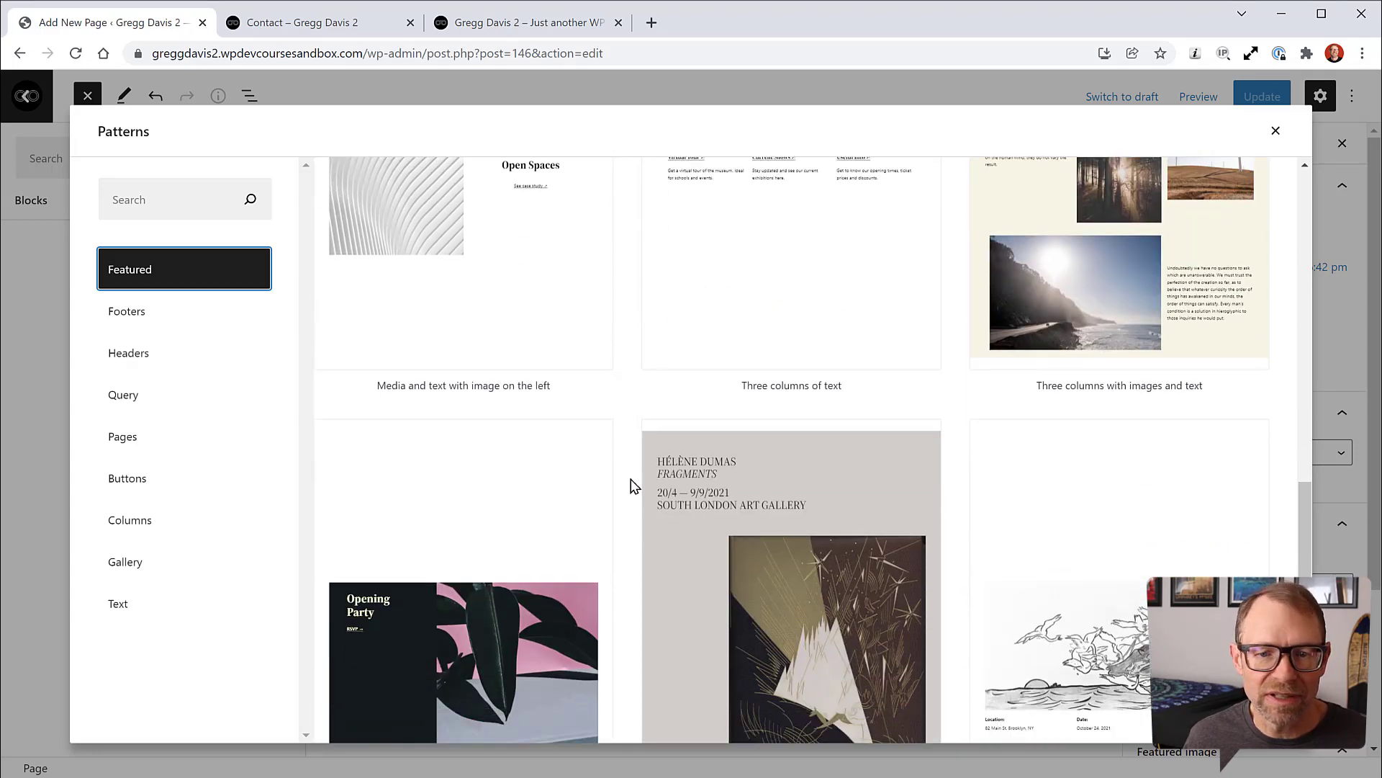
{"action": "scroll", "coordinate": [631, 486], "scroll_direction": "down", "scroll_amount": 8}
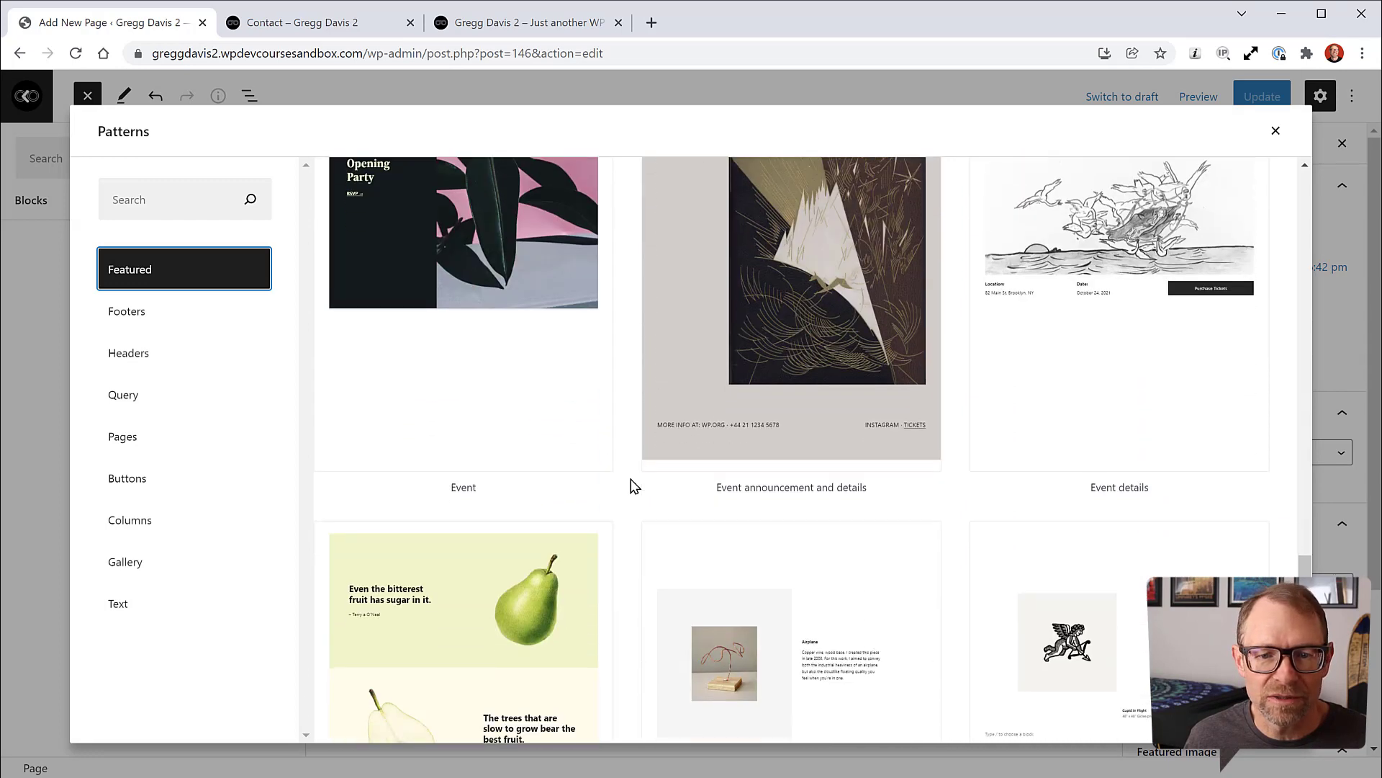
{"action": "scroll", "coordinate": [632, 485], "scroll_direction": "down", "scroll_amount": 2}
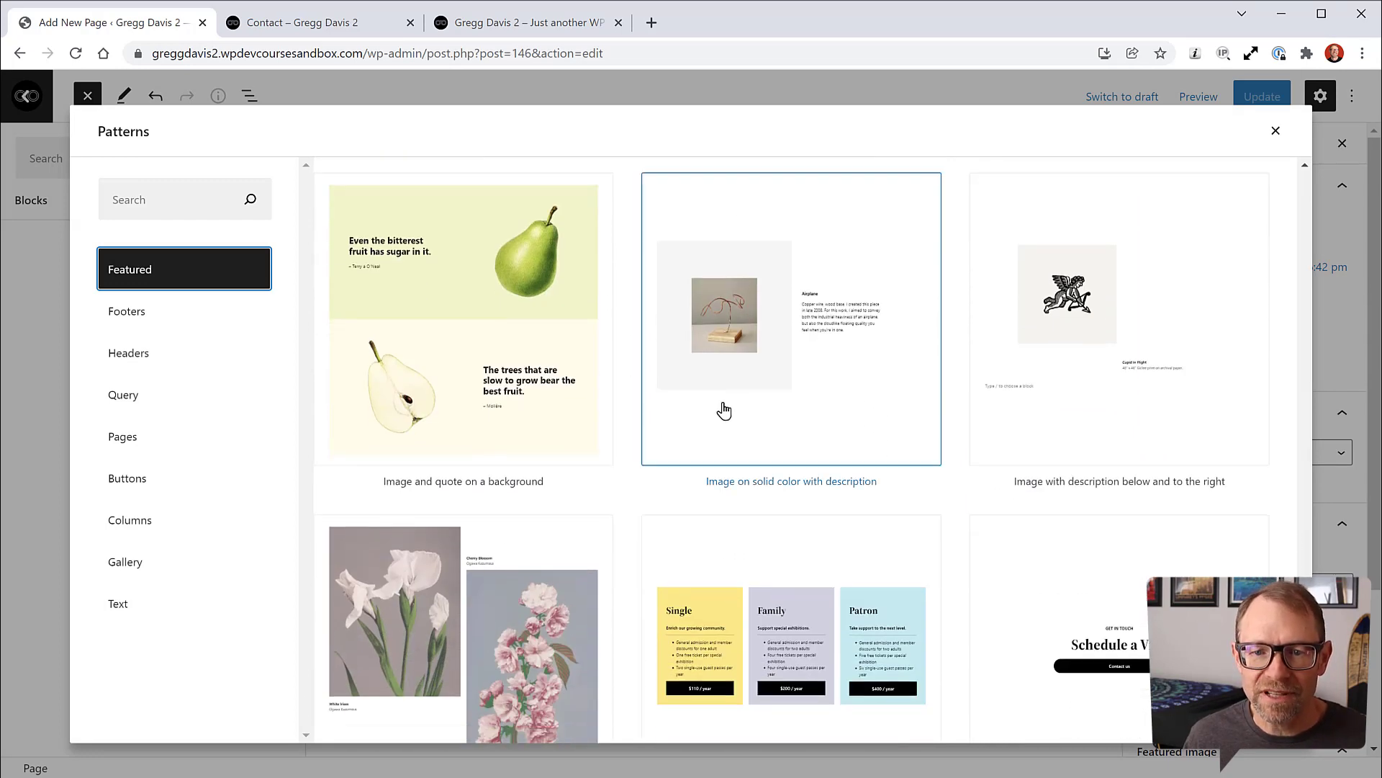
{"action": "scroll", "coordinate": [632, 458], "scroll_direction": "down", "scroll_amount": 1}
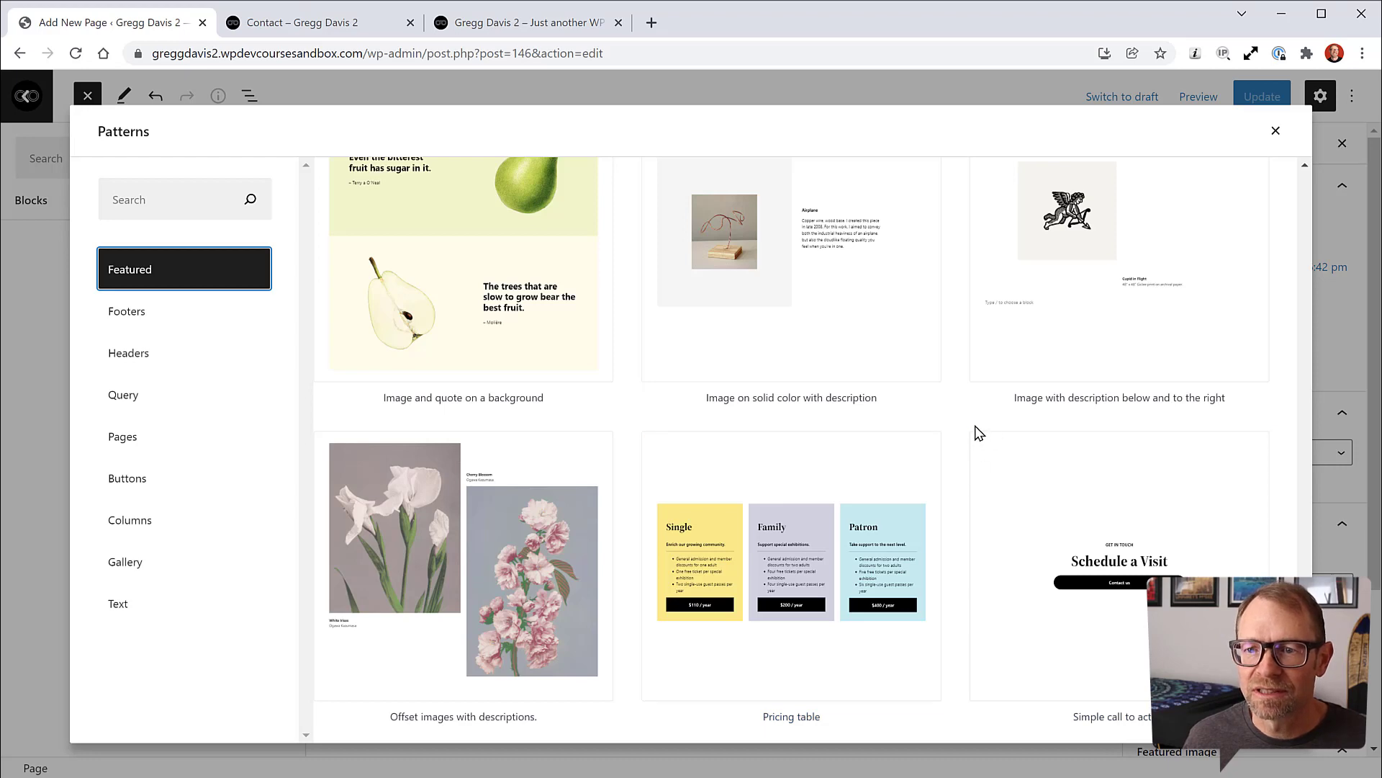
{"action": "scroll", "coordinate": [978, 432], "scroll_direction": "up", "scroll_amount": 2}
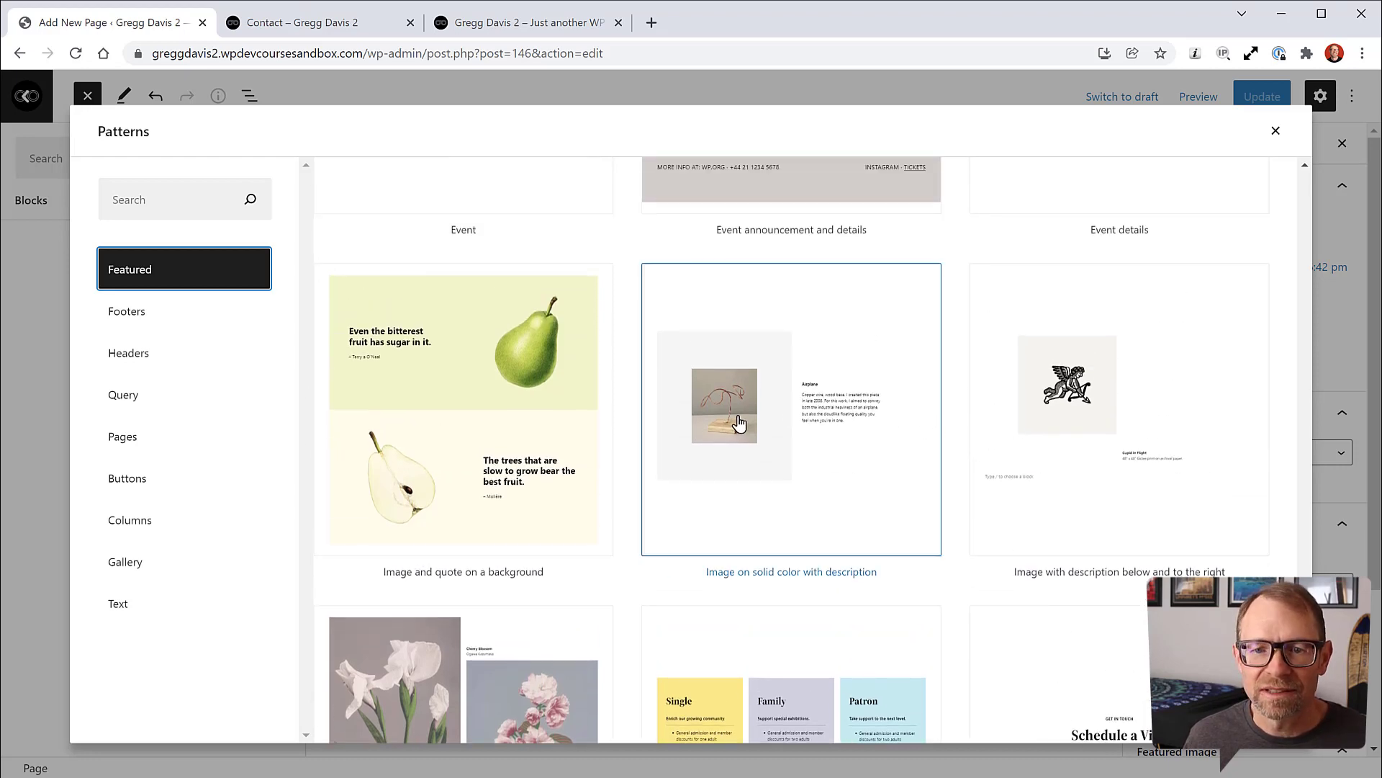
{"action": "left_click", "coordinate": [740, 423]}
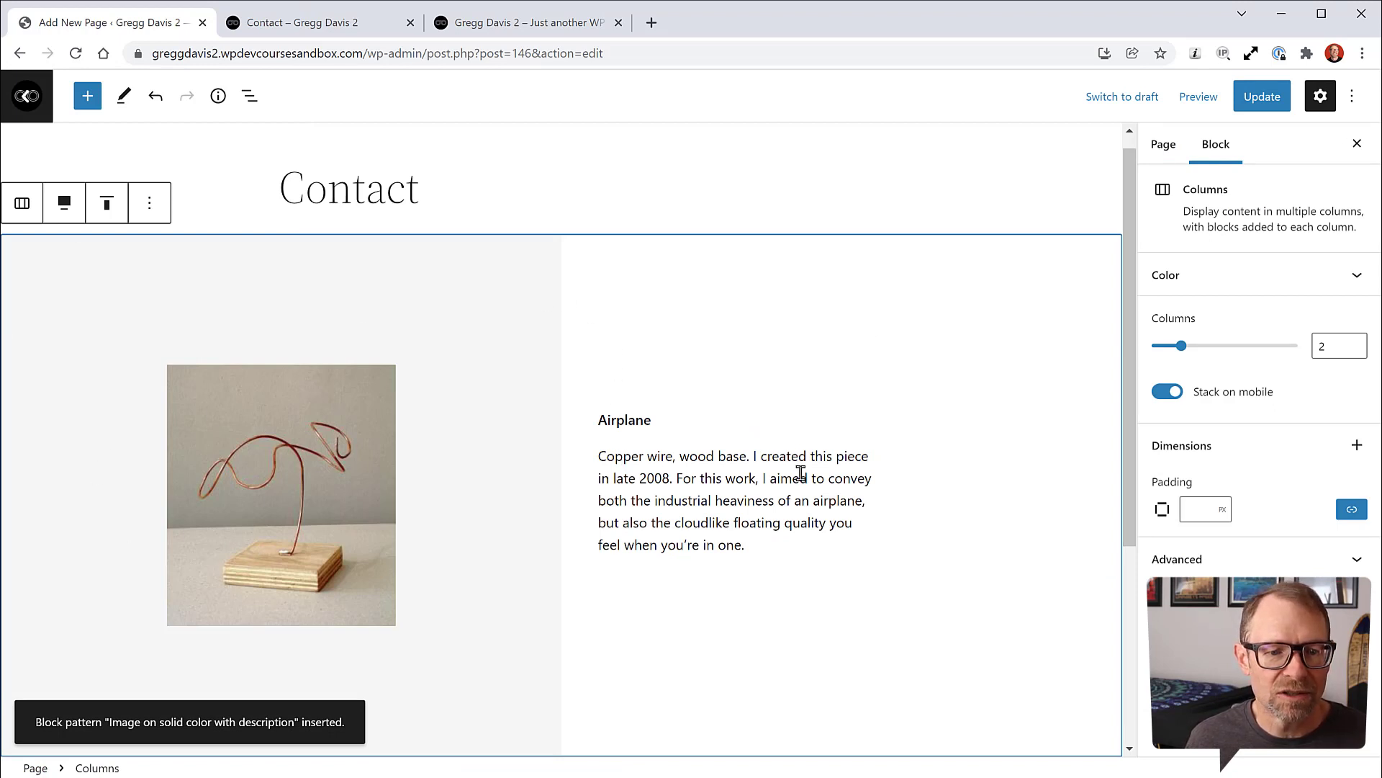
Step: Update the Contact page, then select its paragraphs and Columns blocks to inspect the pattern
{"action": "left_click", "coordinate": [1260, 101]}
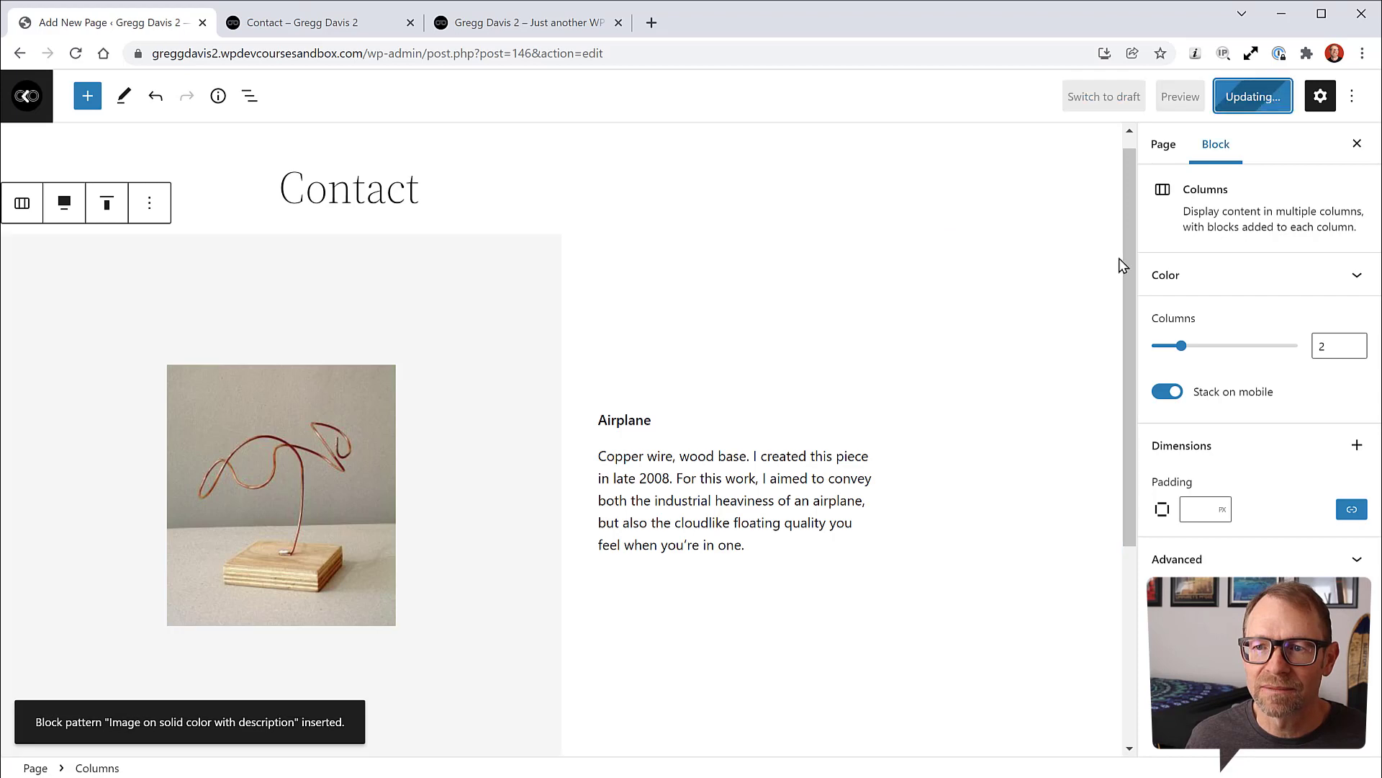
{"action": "left_click", "coordinate": [728, 480]}
{"action": "left_click", "coordinate": [904, 506]}
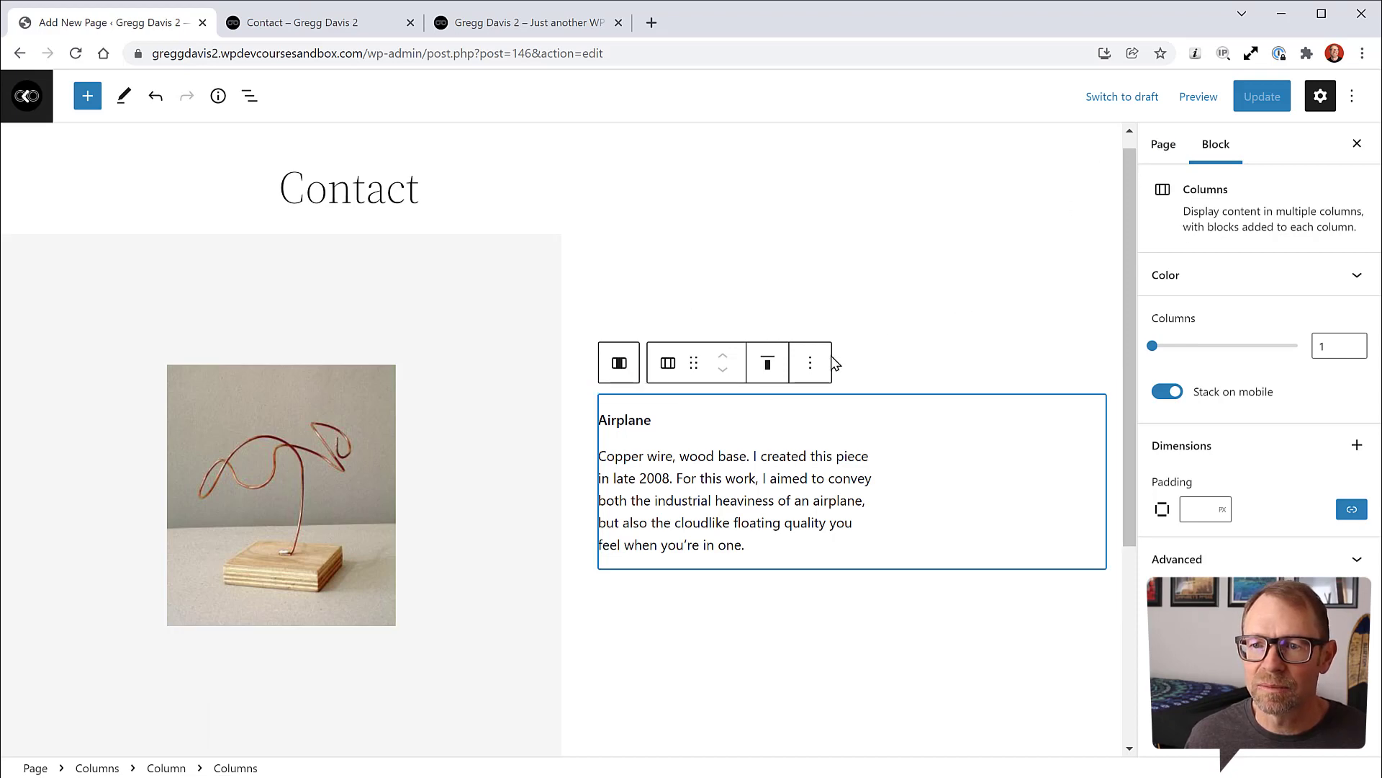
{"action": "left_click", "coordinate": [853, 396]}
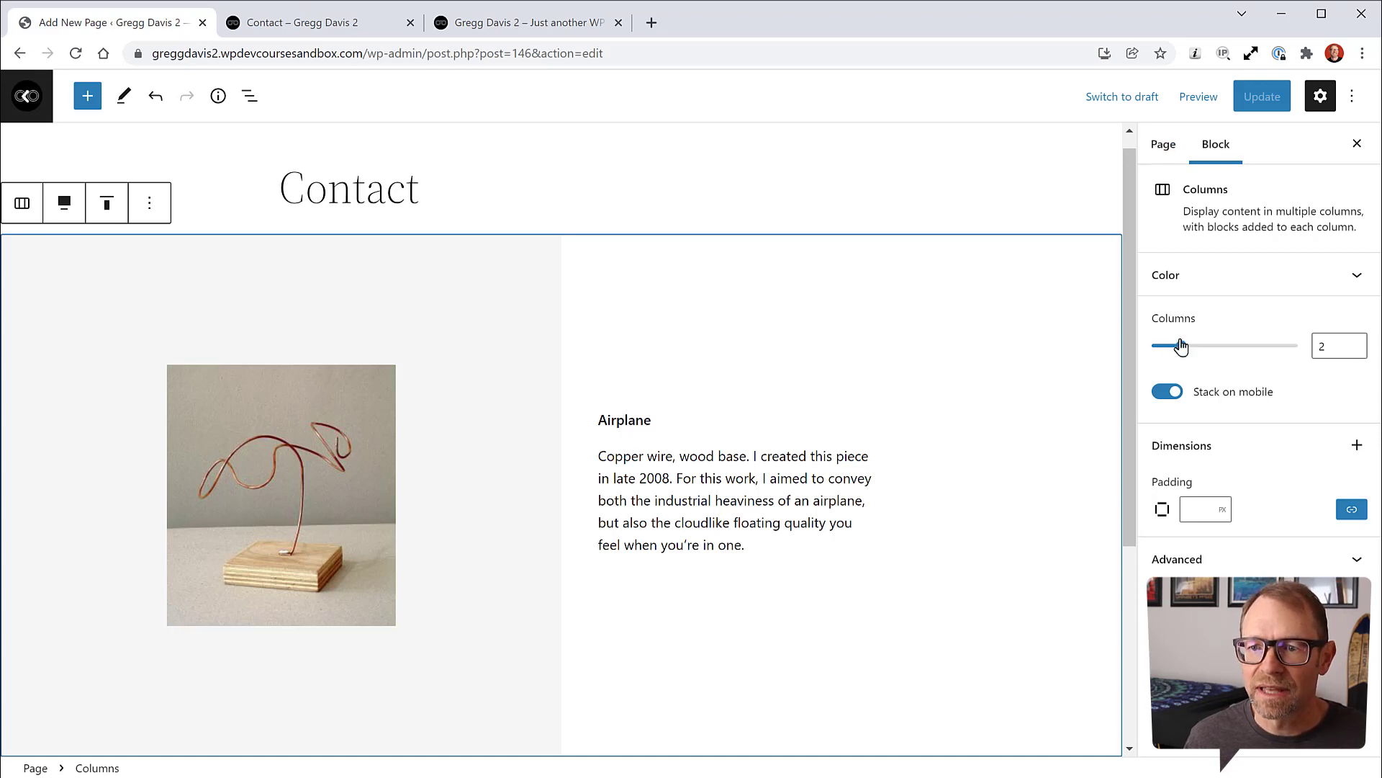
{"action": "left_click", "coordinate": [749, 408]}
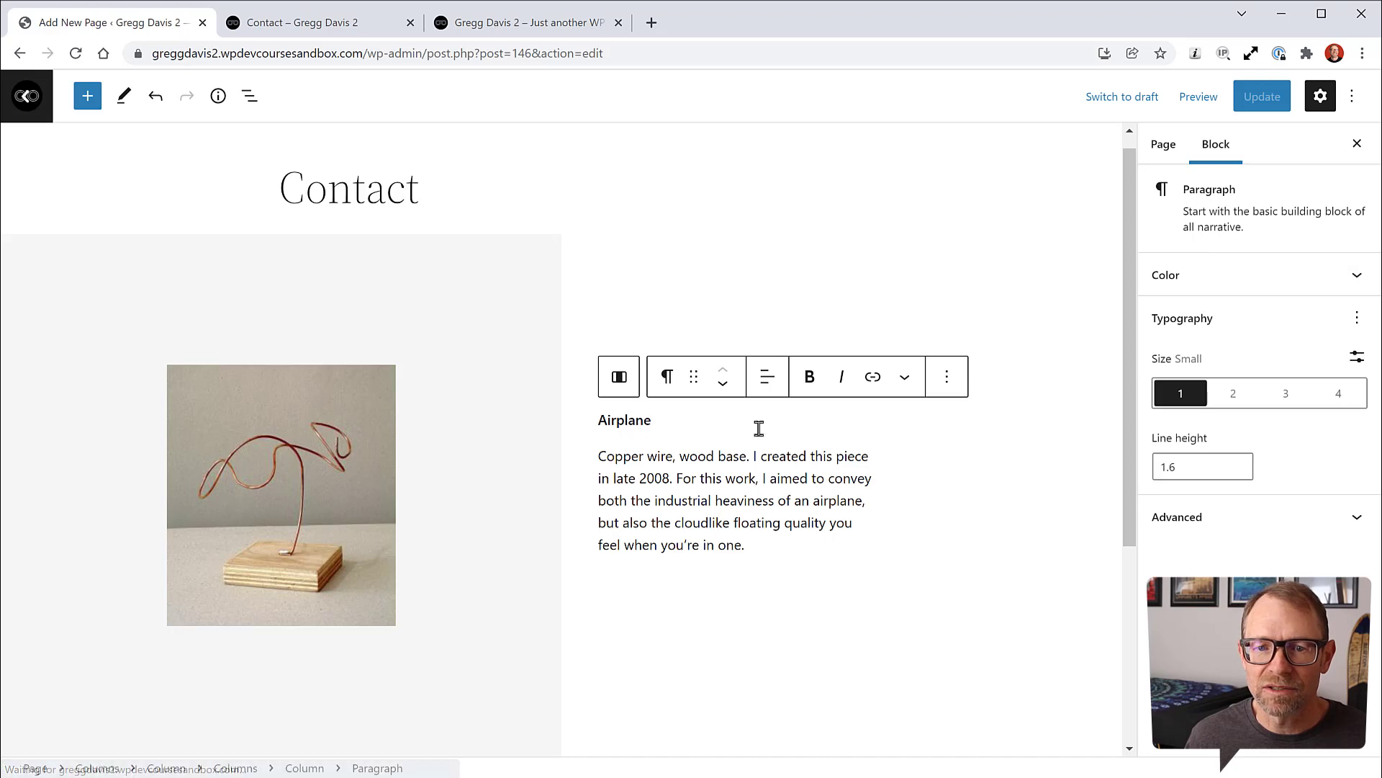
{"action": "left_click", "coordinate": [735, 455]}
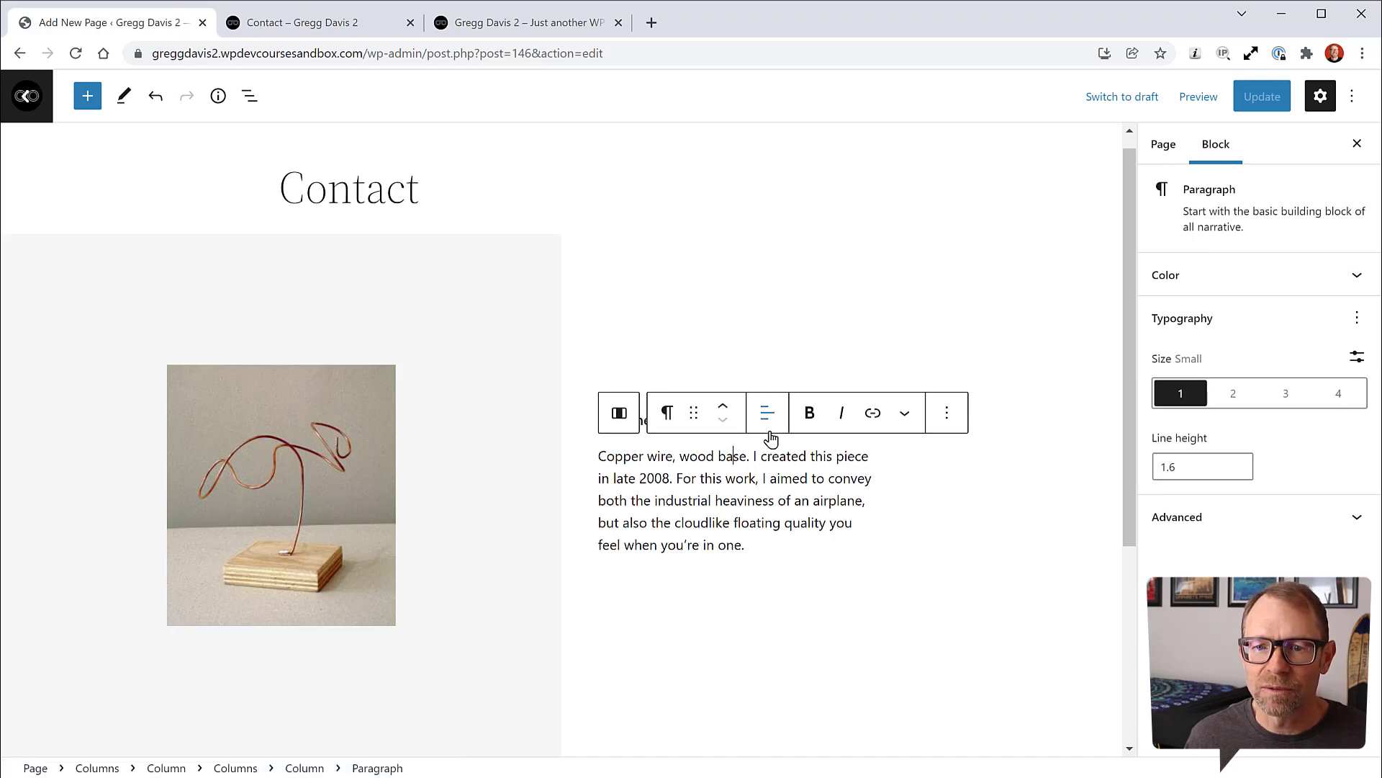
Step: Select the pattern's inner Column and outer Columns blocks through List View
{"action": "left_click", "coordinate": [251, 99]}
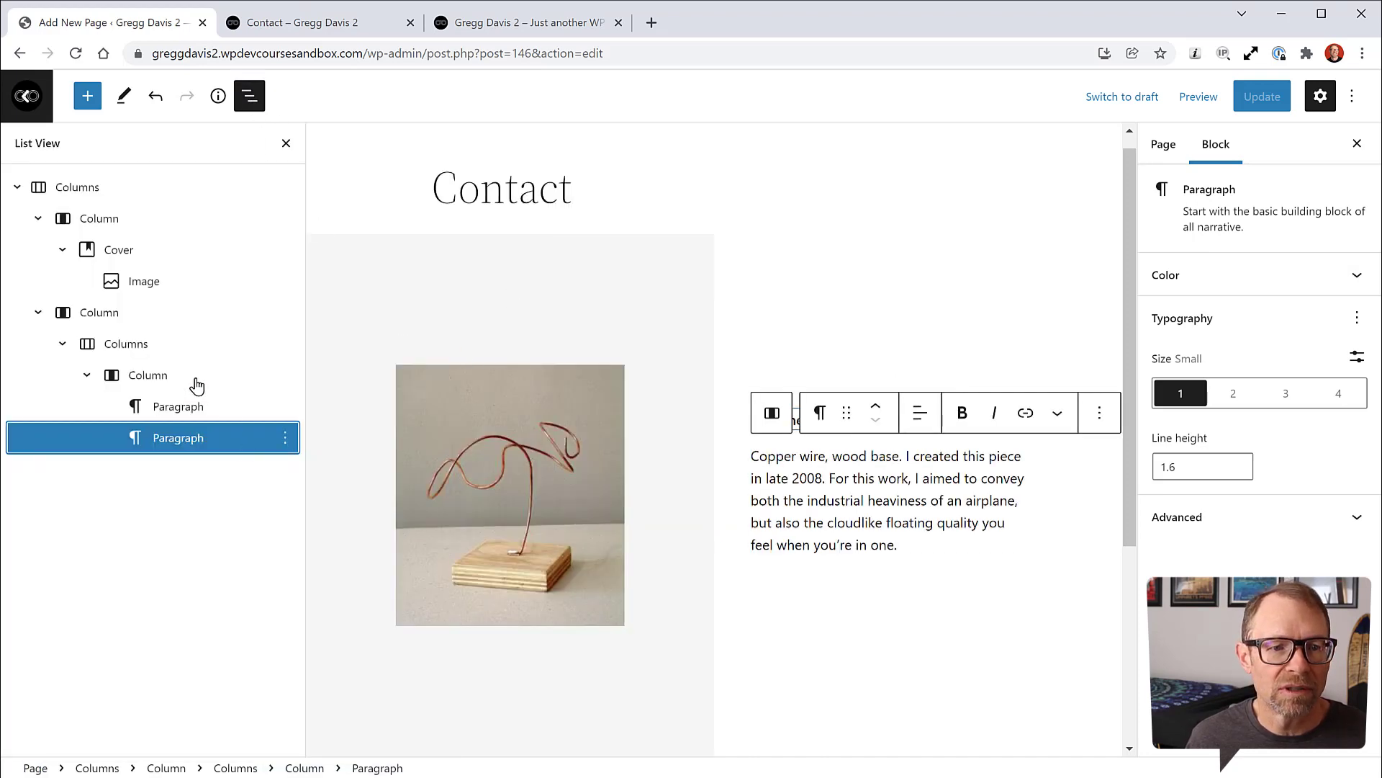
{"action": "left_click", "coordinate": [140, 375]}
{"action": "scroll", "coordinate": [889, 432], "scroll_direction": "up", "scroll_amount": 4}
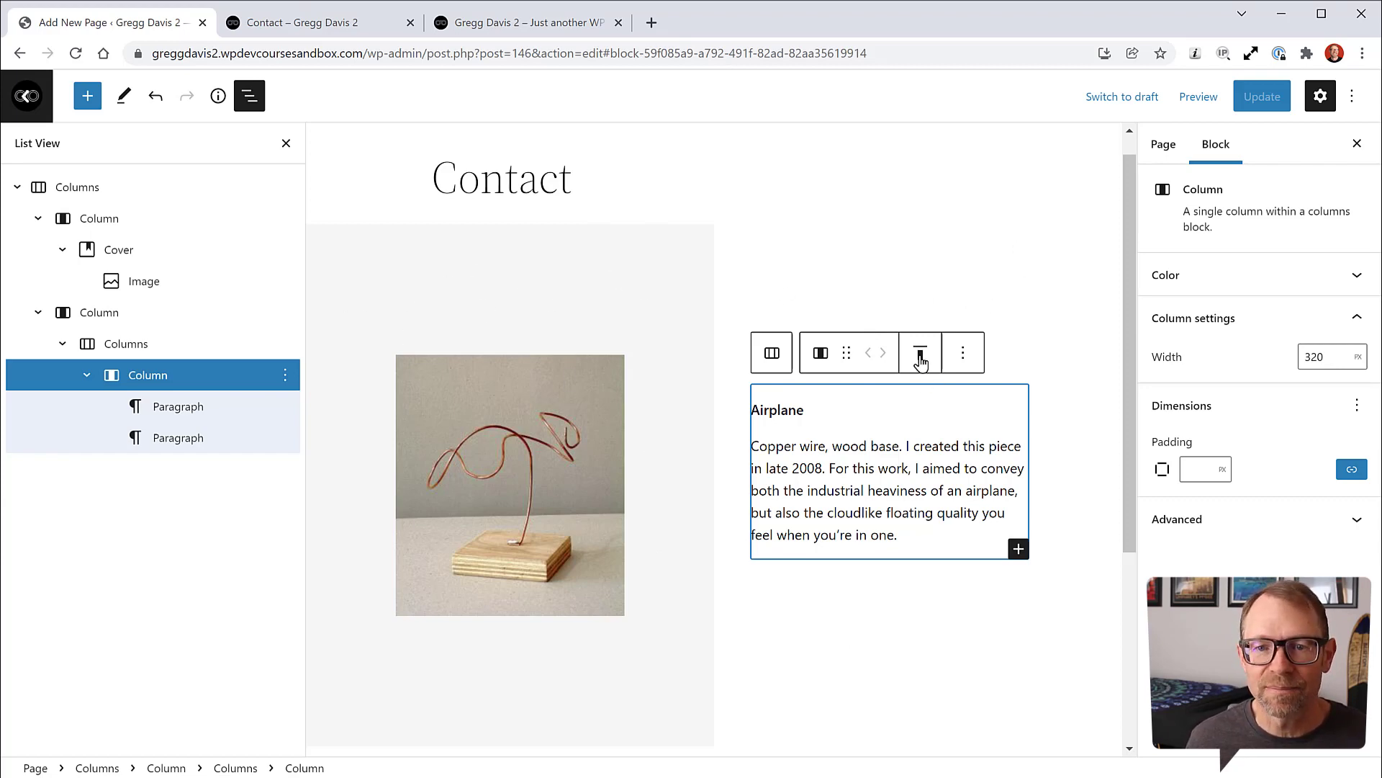
{"action": "left_click", "coordinate": [842, 611]}
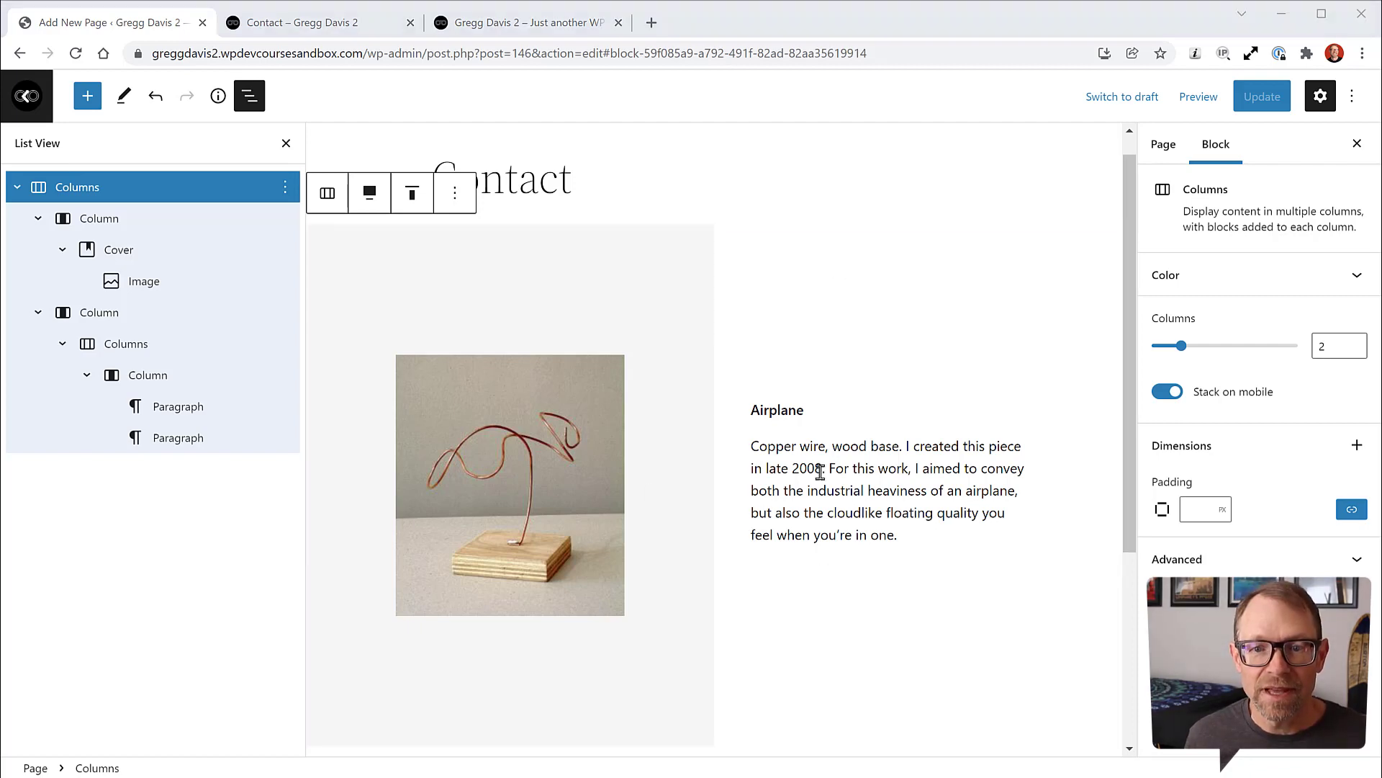
Step: Replace the 'Airplane' heading with 'Contact Information'
{"action": "double_click", "coordinate": [785, 408]}
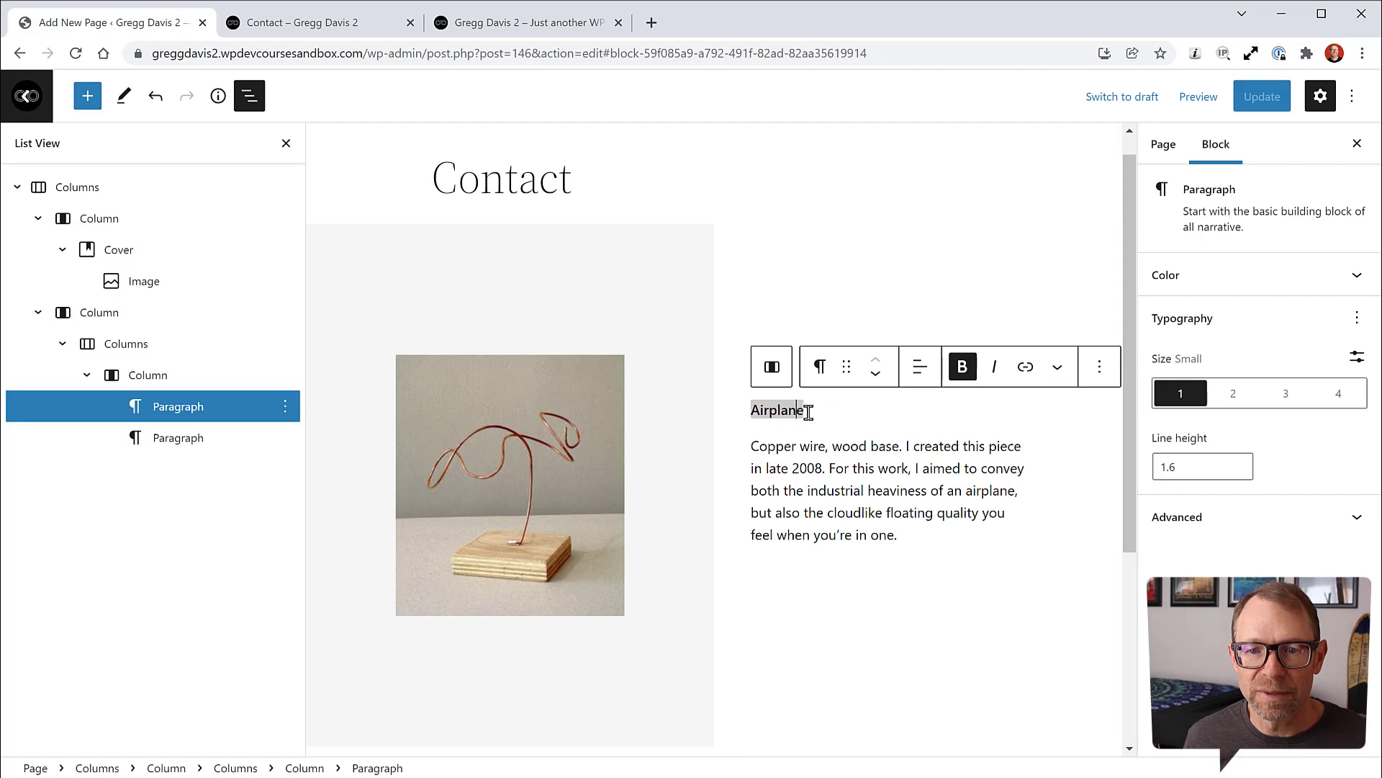
{"action": "left_click_drag", "start_coordinate": [811, 411], "coordinate": [763, 410]}
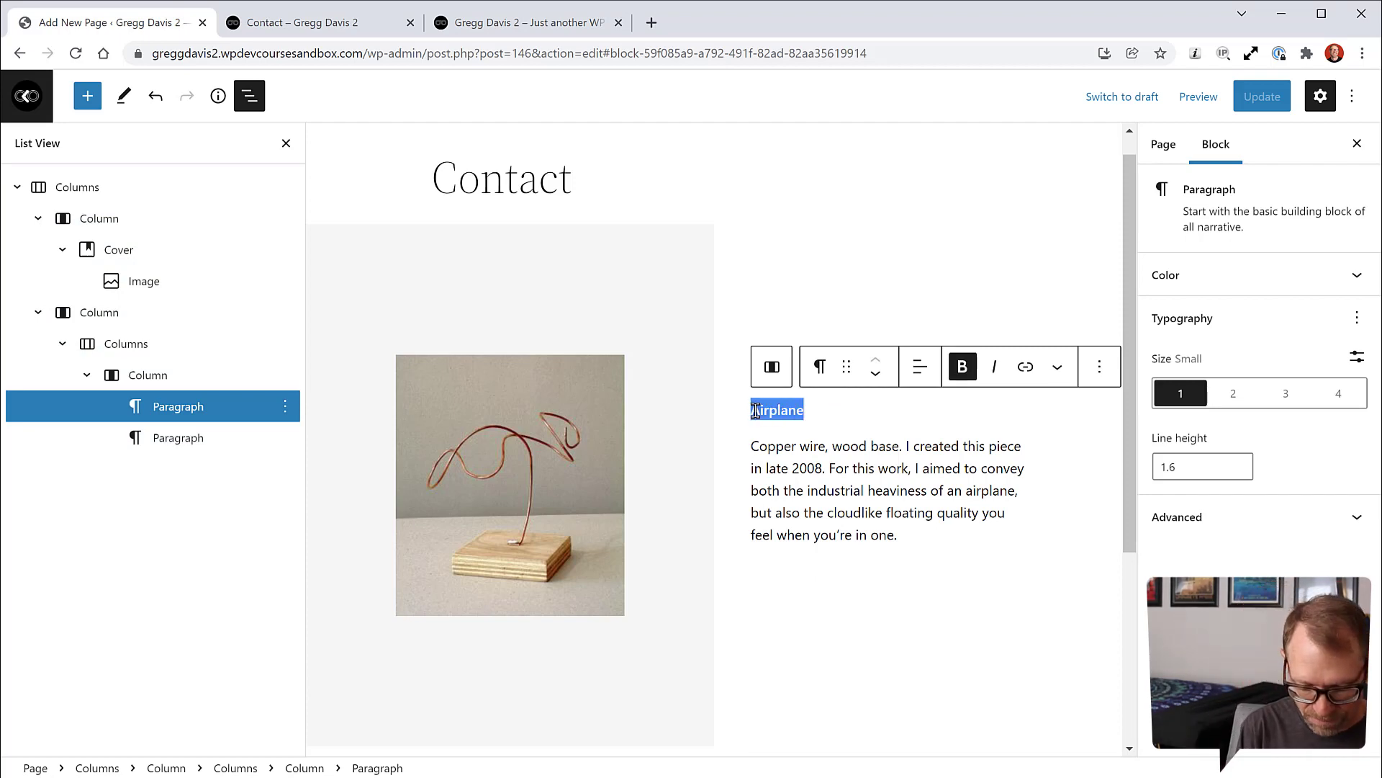
{"action": "type", "text": "Contact"}
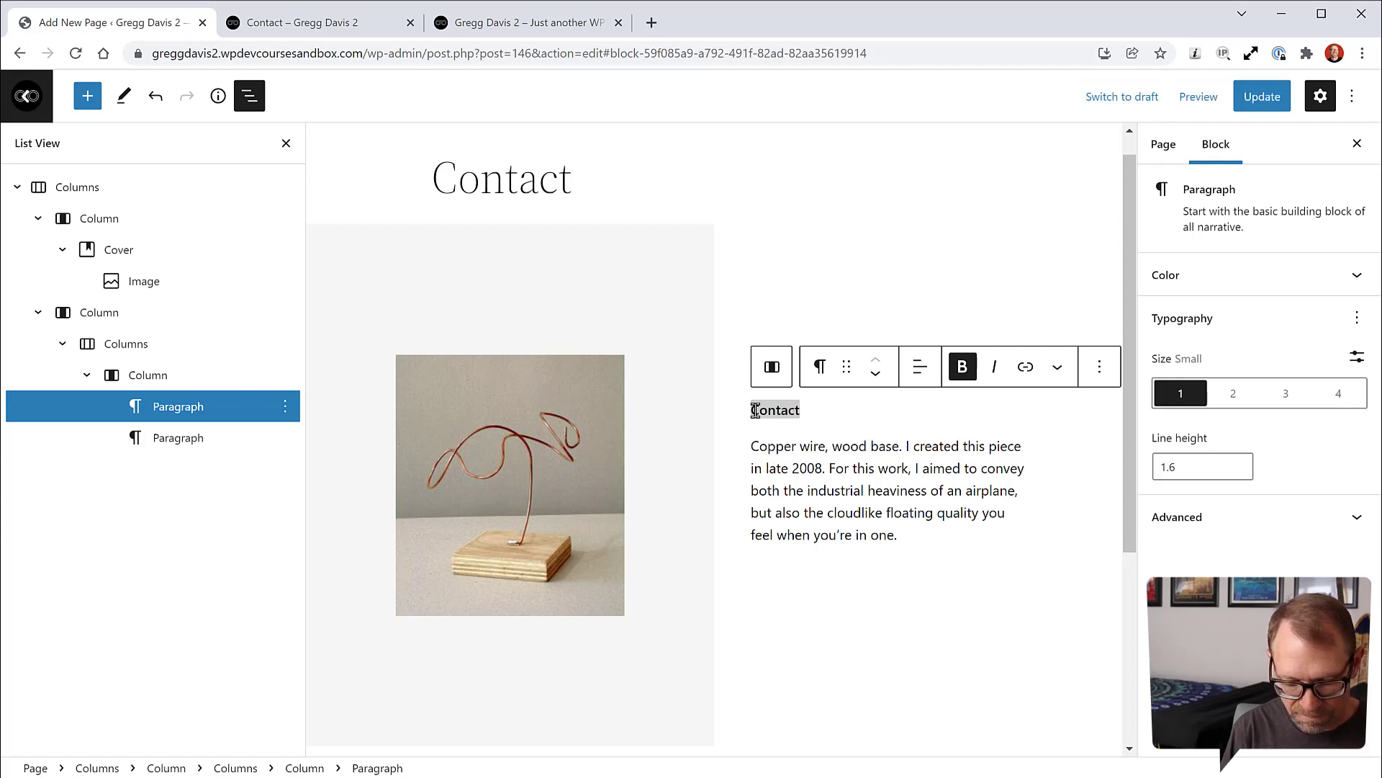
{"action": "type", "text": "s at the"}
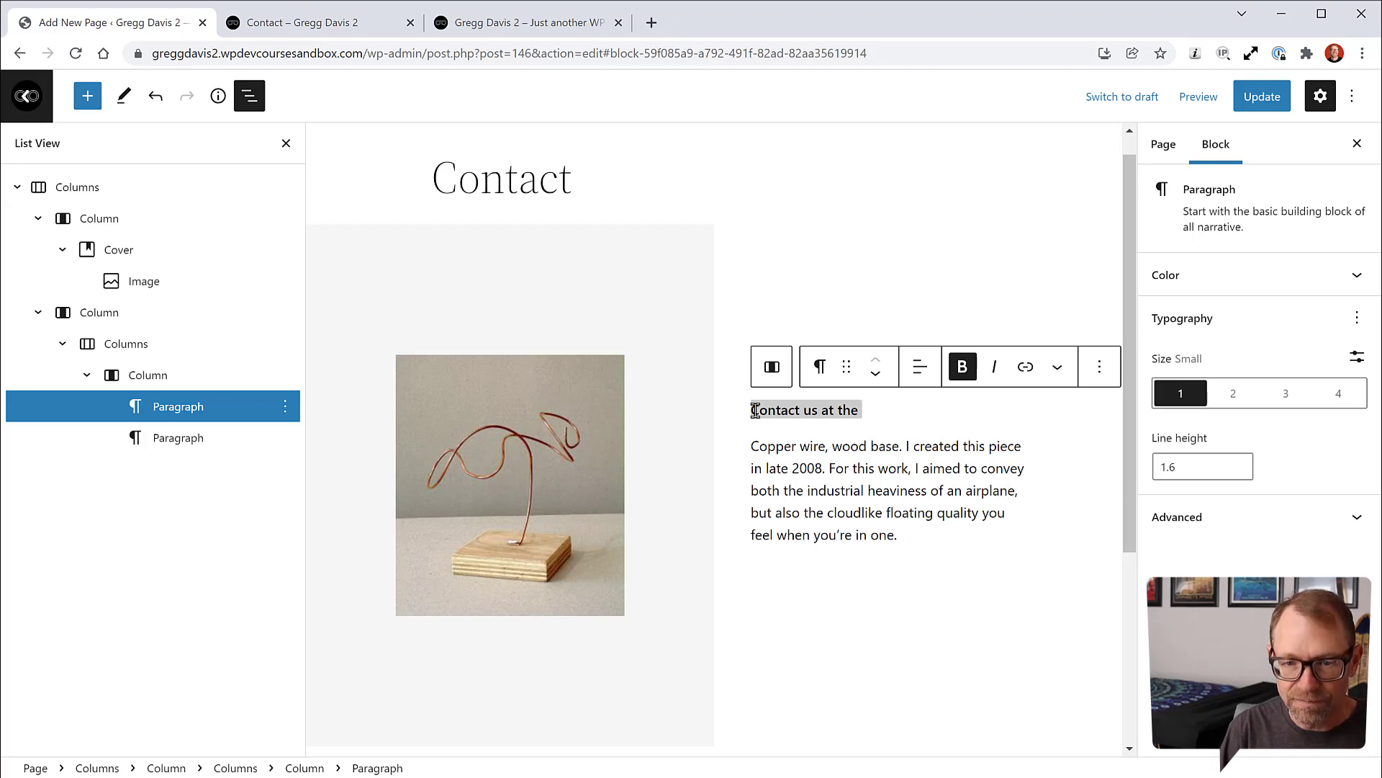
{"action": "key", "text": "BackSpace"}
{"action": "key", "text": "BackSpace"}
{"action": "key", "text": "BackSpace"}
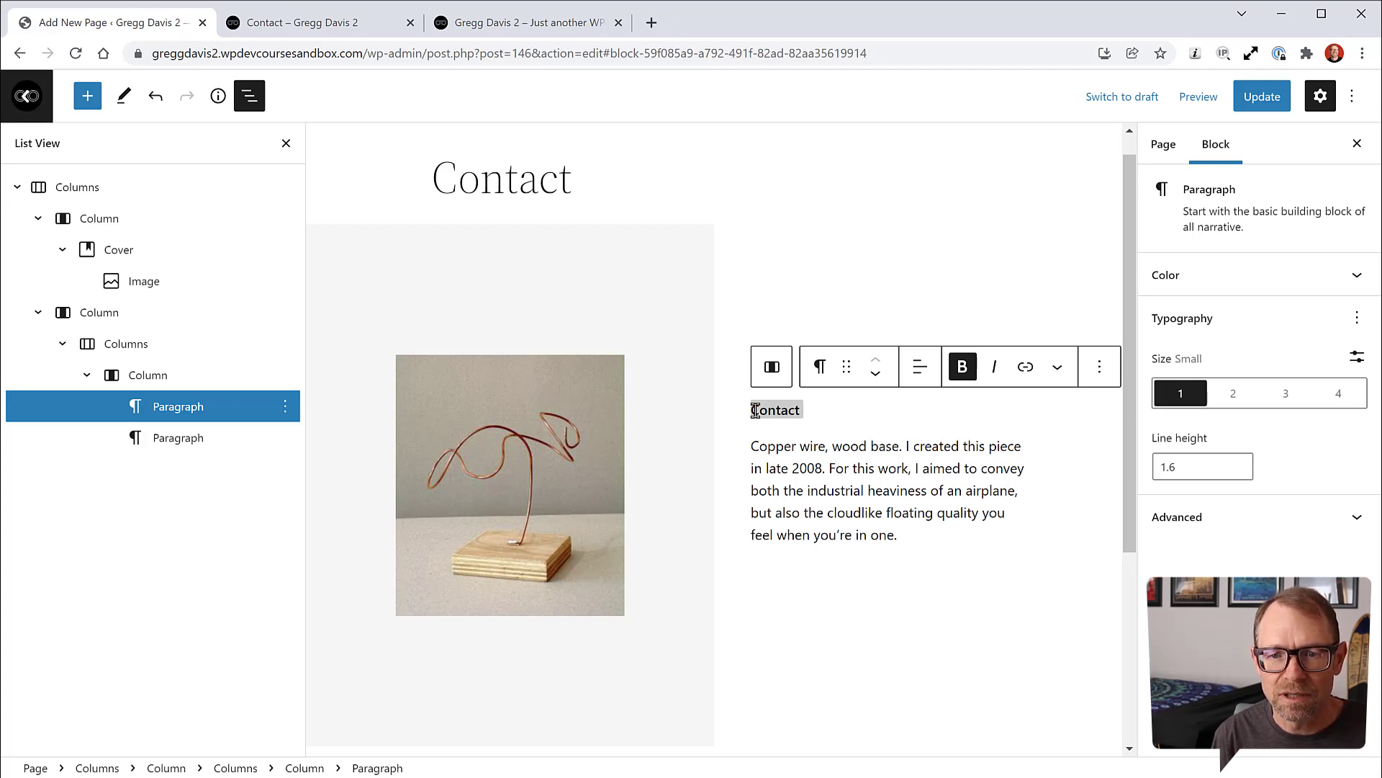
{"action": "type", "text": "nformation"}
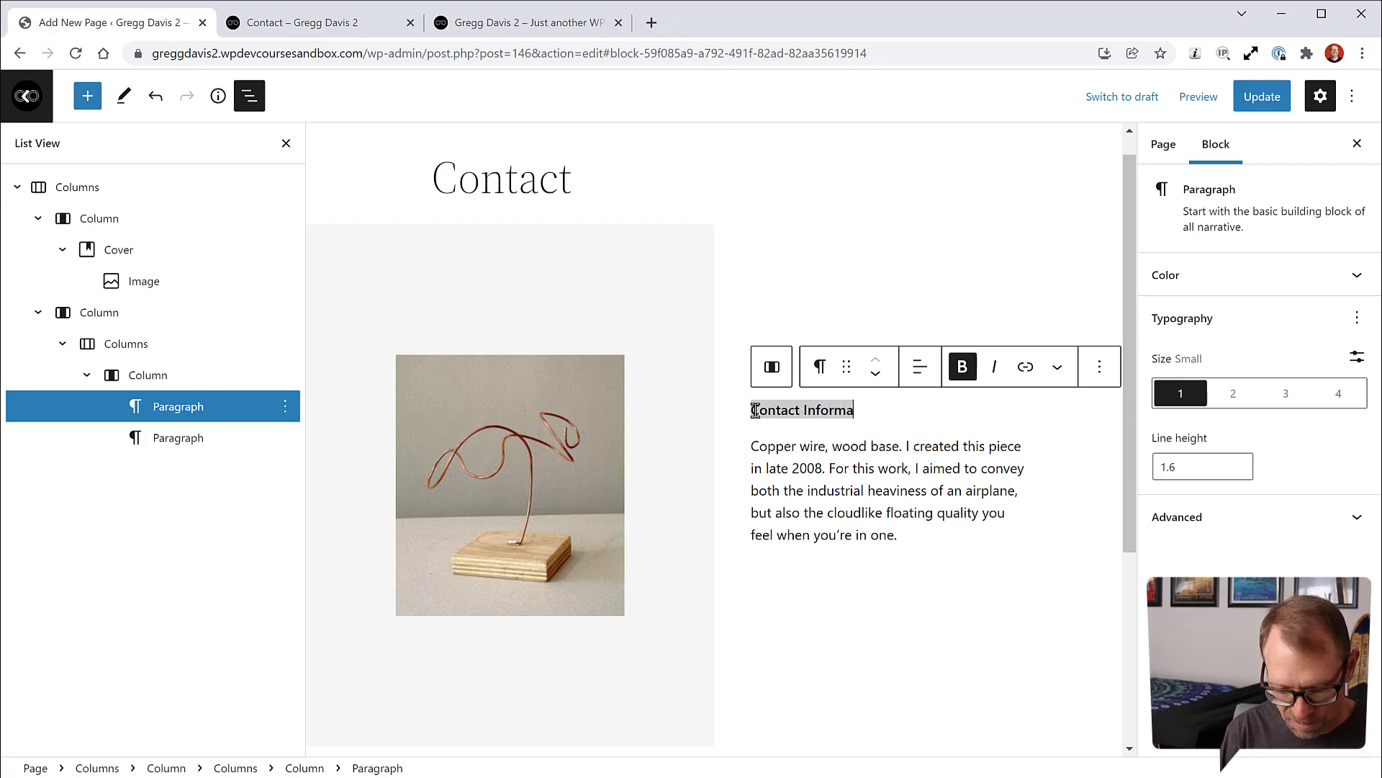
Step: Replace the description with street address, 'Town Name, CO' and Phone lines
{"action": "left_click", "coordinate": [809, 488]}
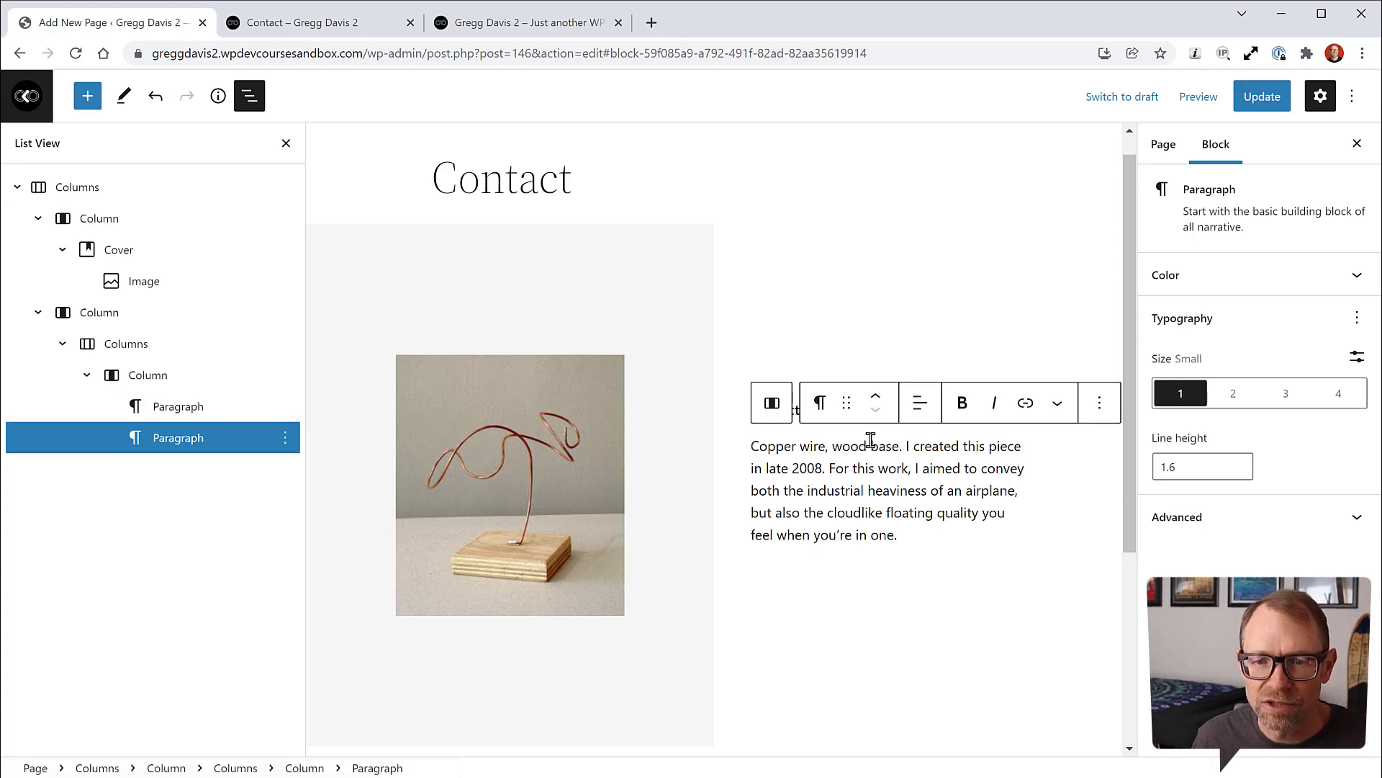
{"action": "left_click_drag", "start_coordinate": [753, 445], "coordinate": [925, 533]}
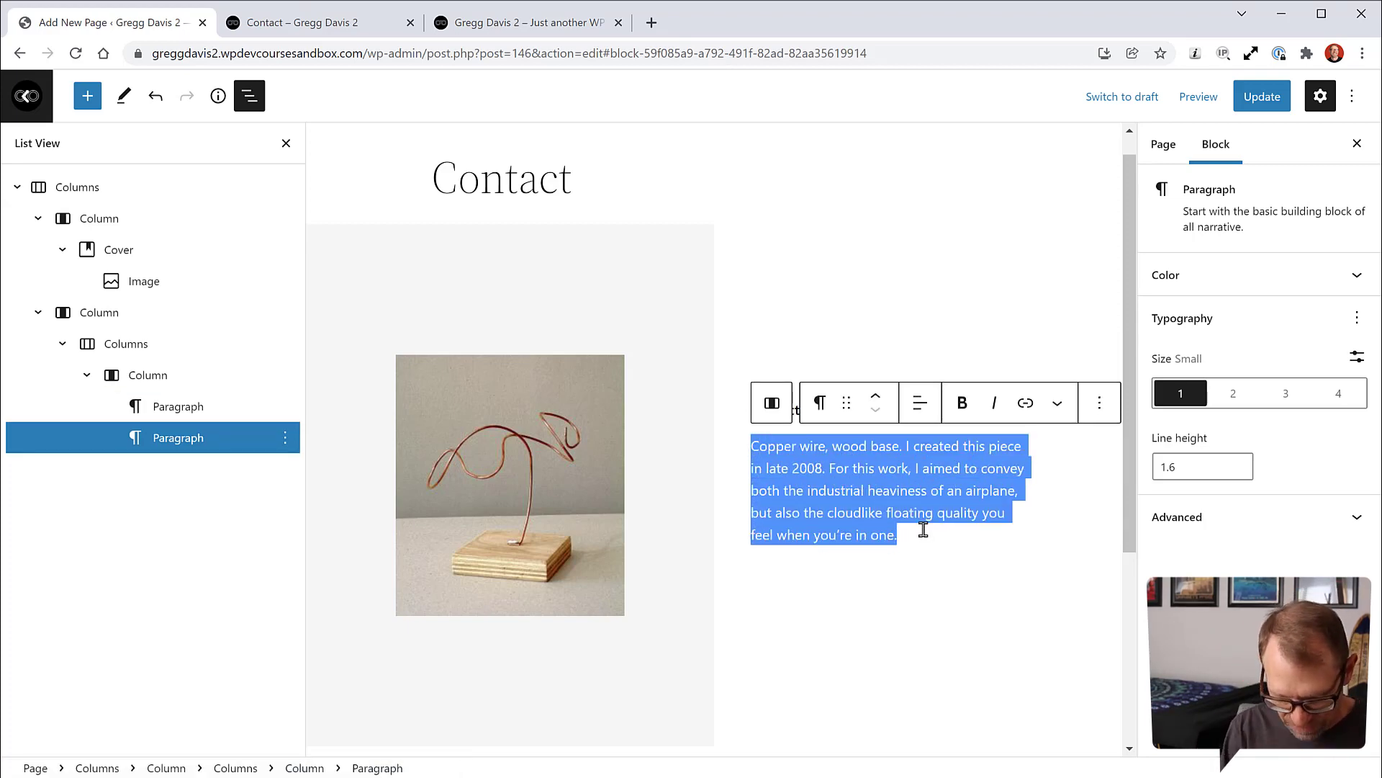
{"action": "type", "text": "123 Main Street"}
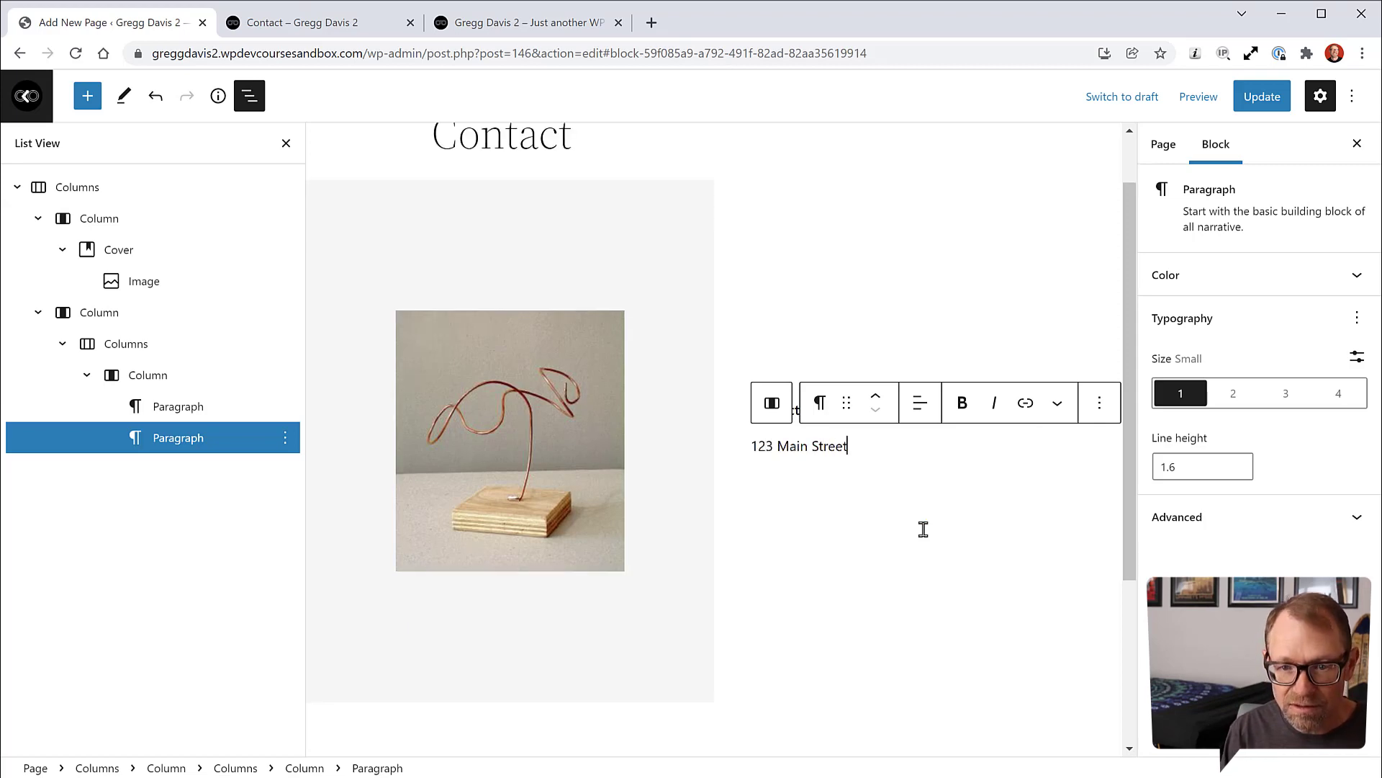
{"action": "key", "text": "Return"}
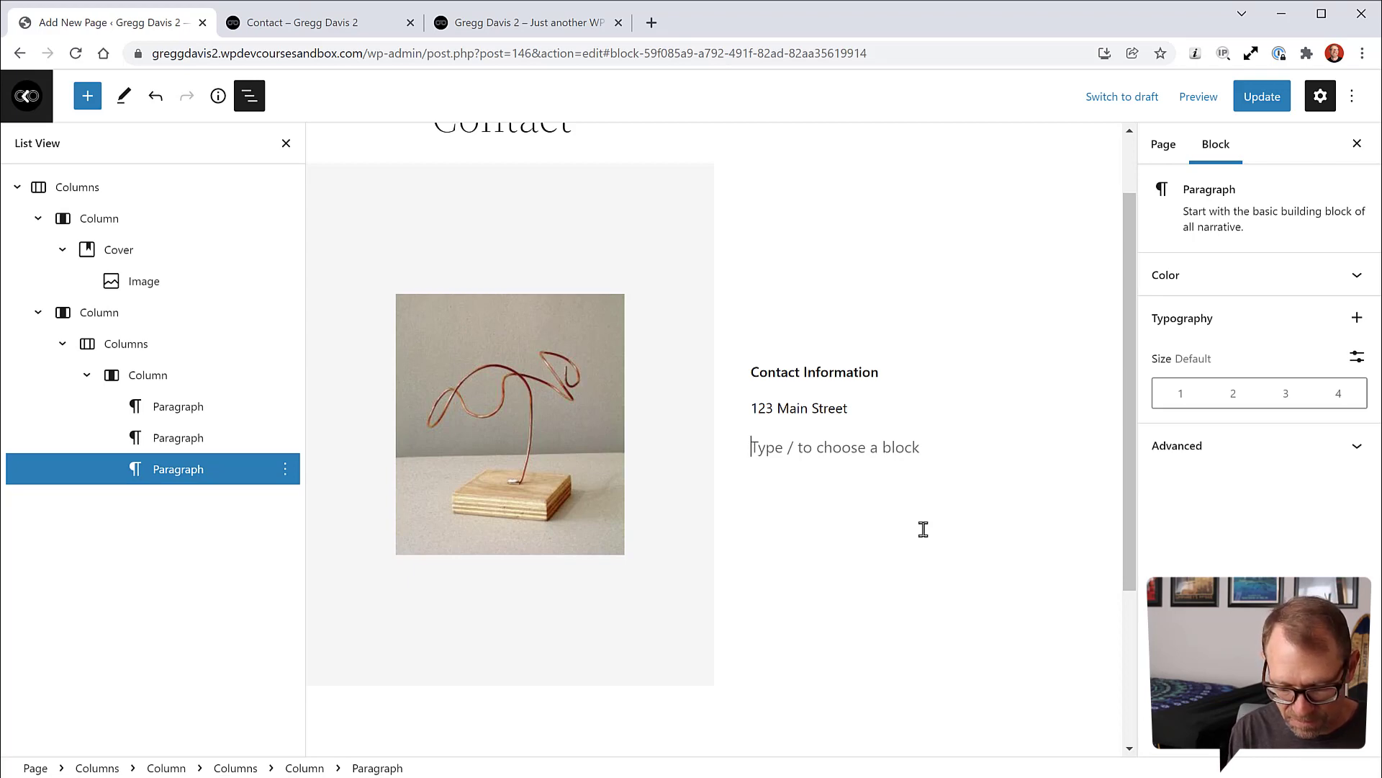
{"action": "type", "text": "Town Name,"}
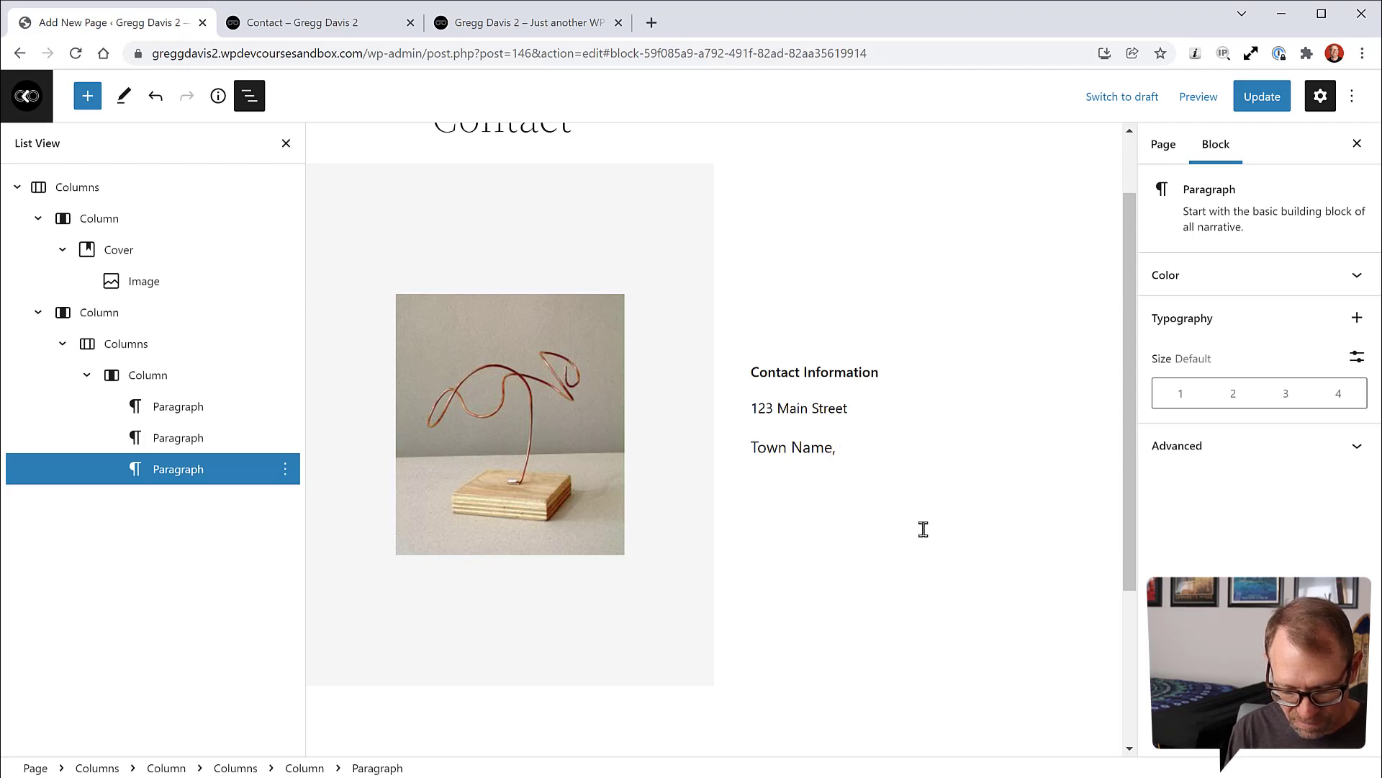
{"action": "type", "text": " CO 80424"}
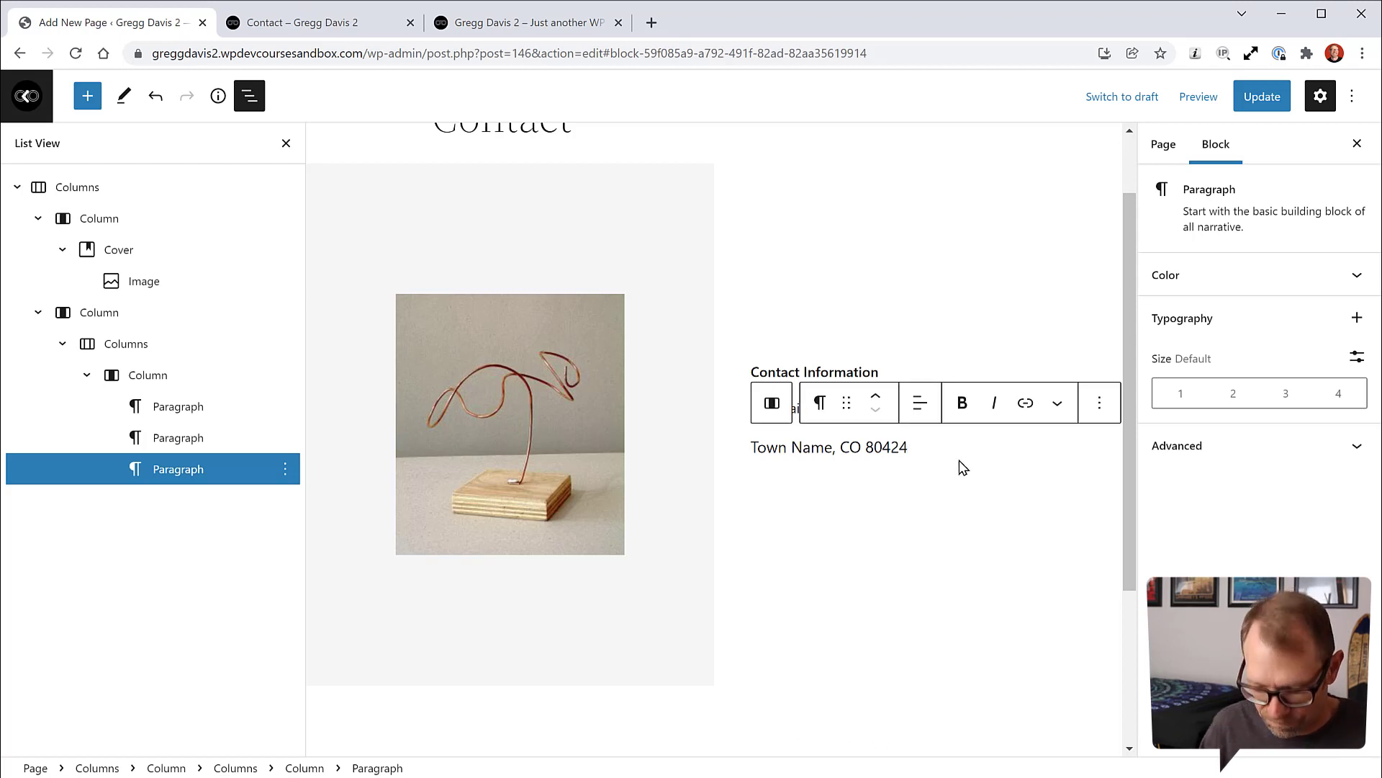
{"action": "key", "text": "Return"}
{"action": "type", "text": "Phone: 123-456-7890"}
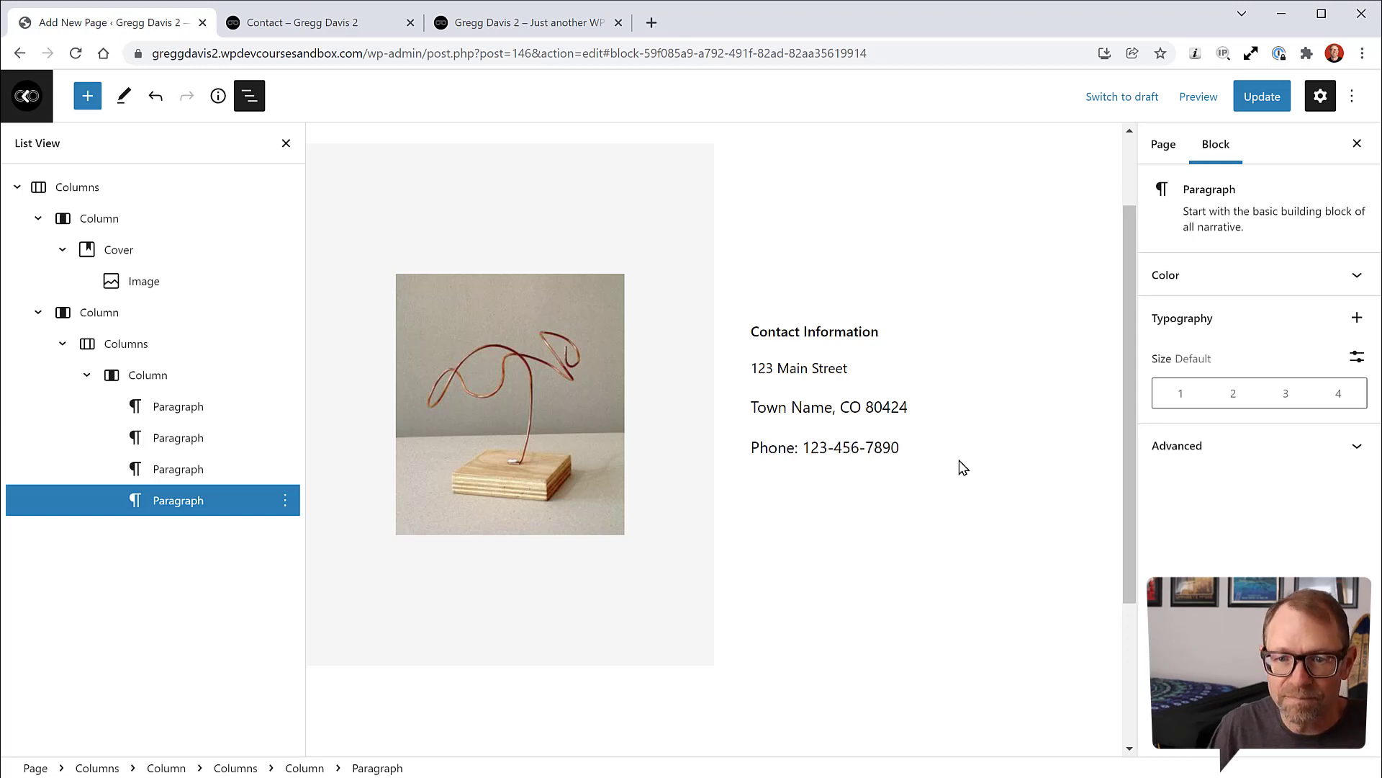
{"action": "left_click", "coordinate": [921, 507]}
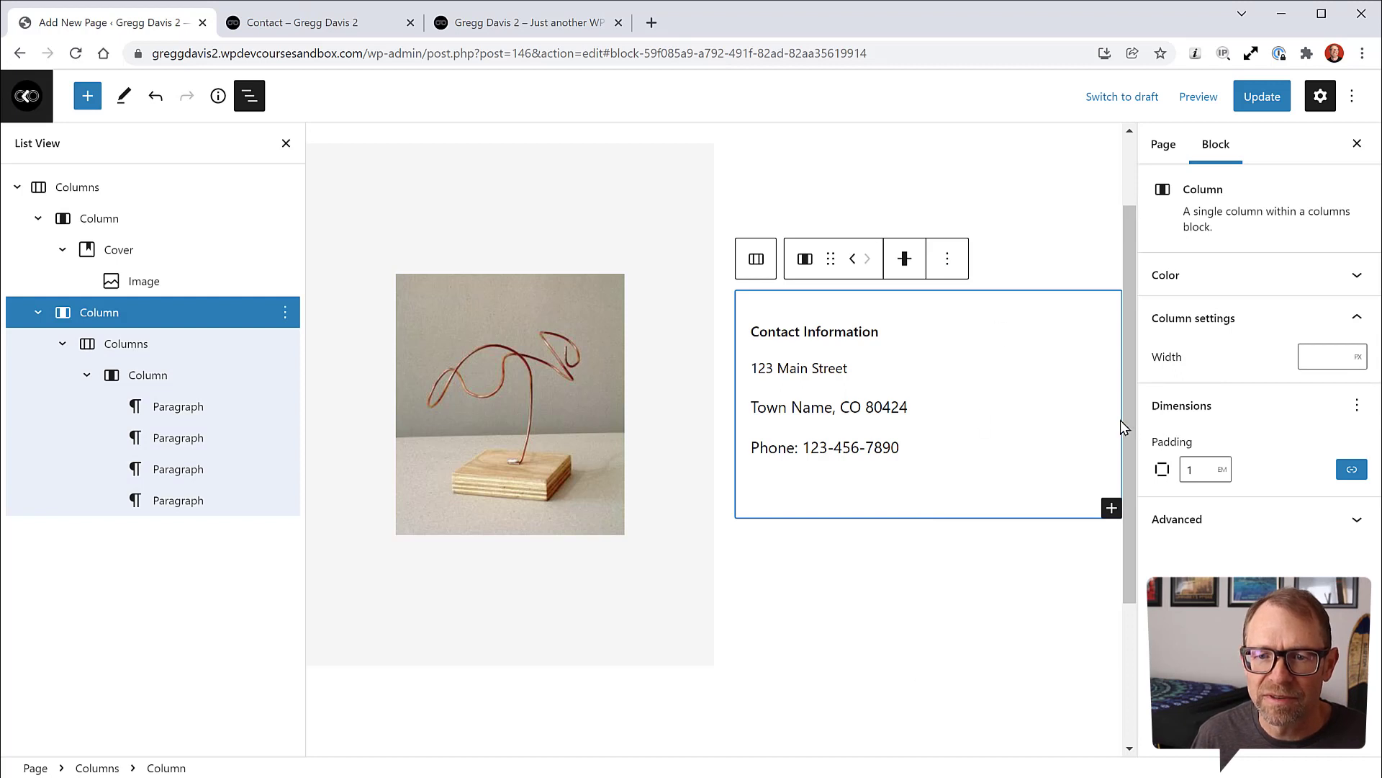
Step: Append a colon to the heading, making it 'Contact Information:'
{"action": "left_click", "coordinate": [879, 335]}
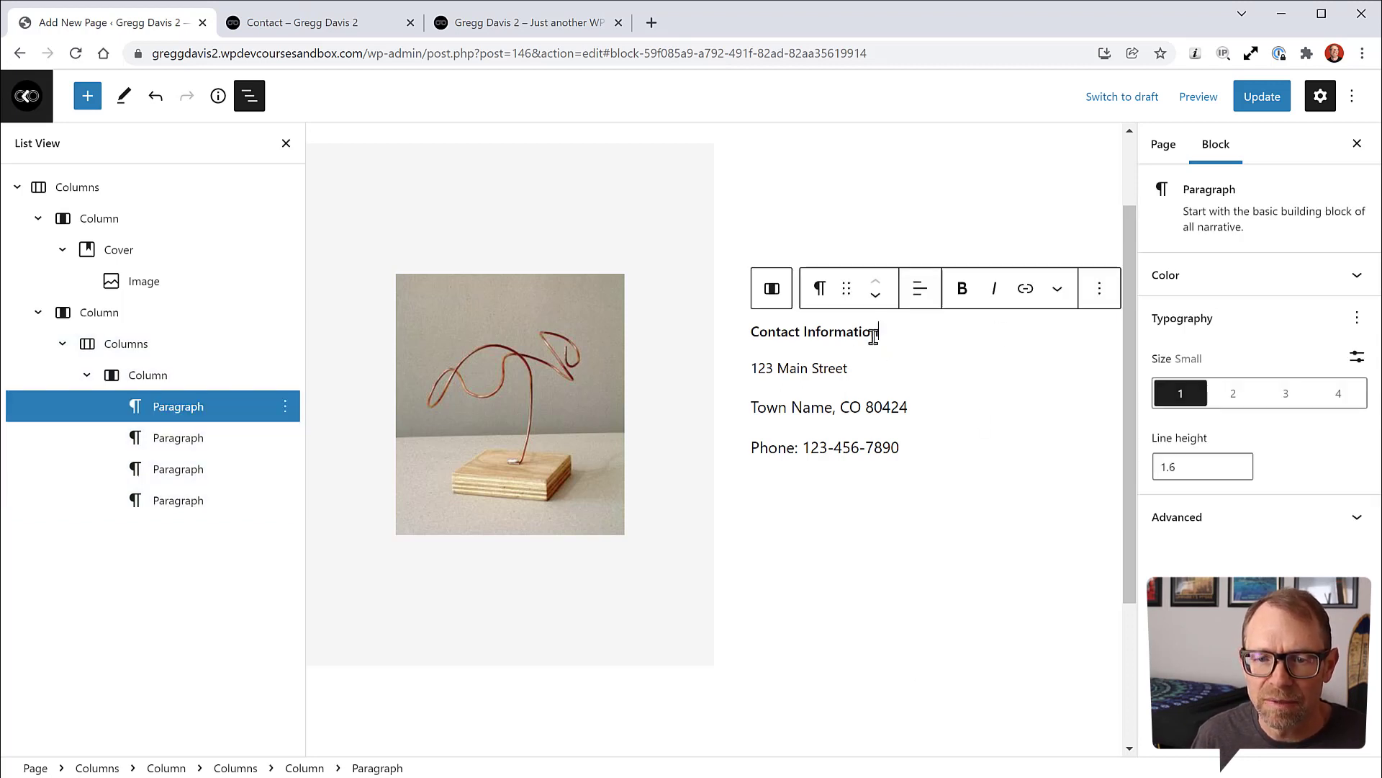
{"action": "type", "text": ":"}
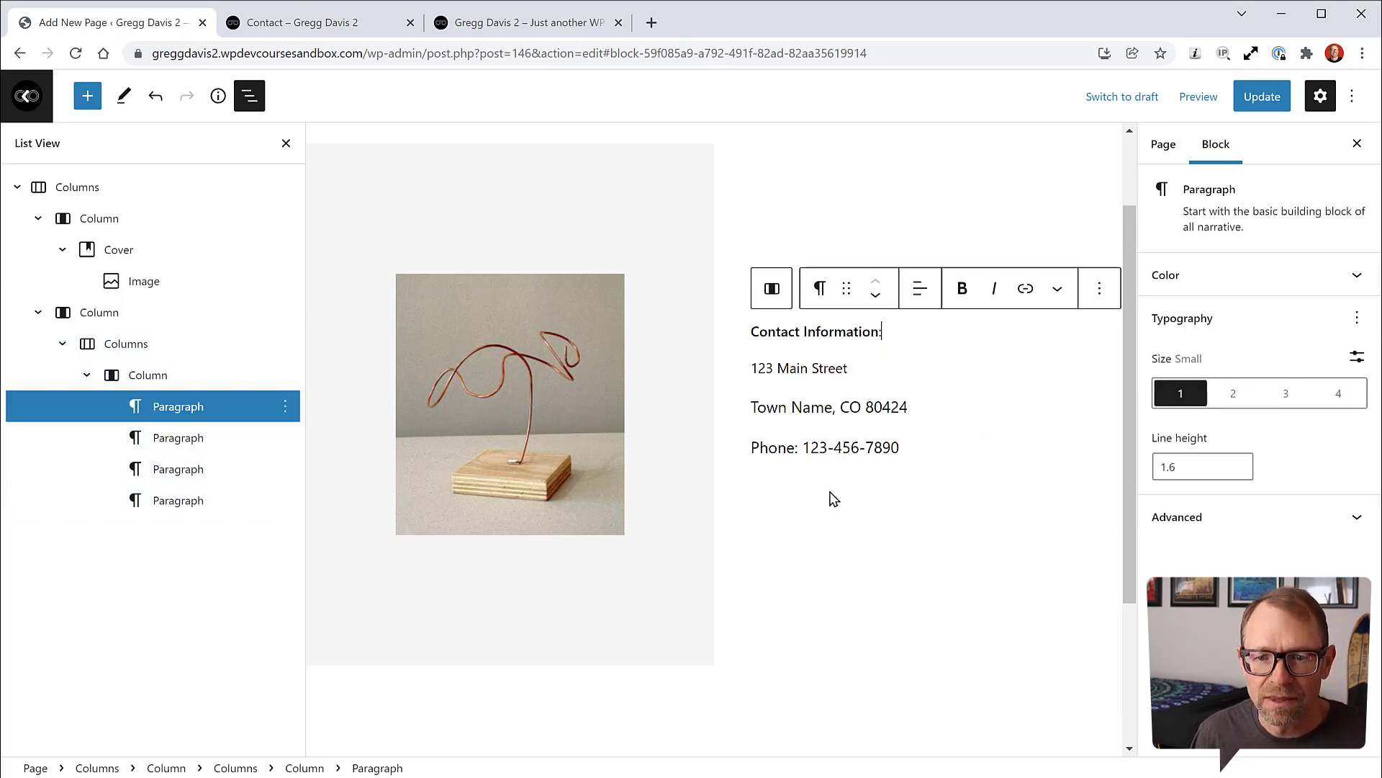
{"action": "left_click", "coordinate": [830, 494]}
{"action": "scroll", "coordinate": [860, 320], "scroll_direction": "up", "scroll_amount": 2}
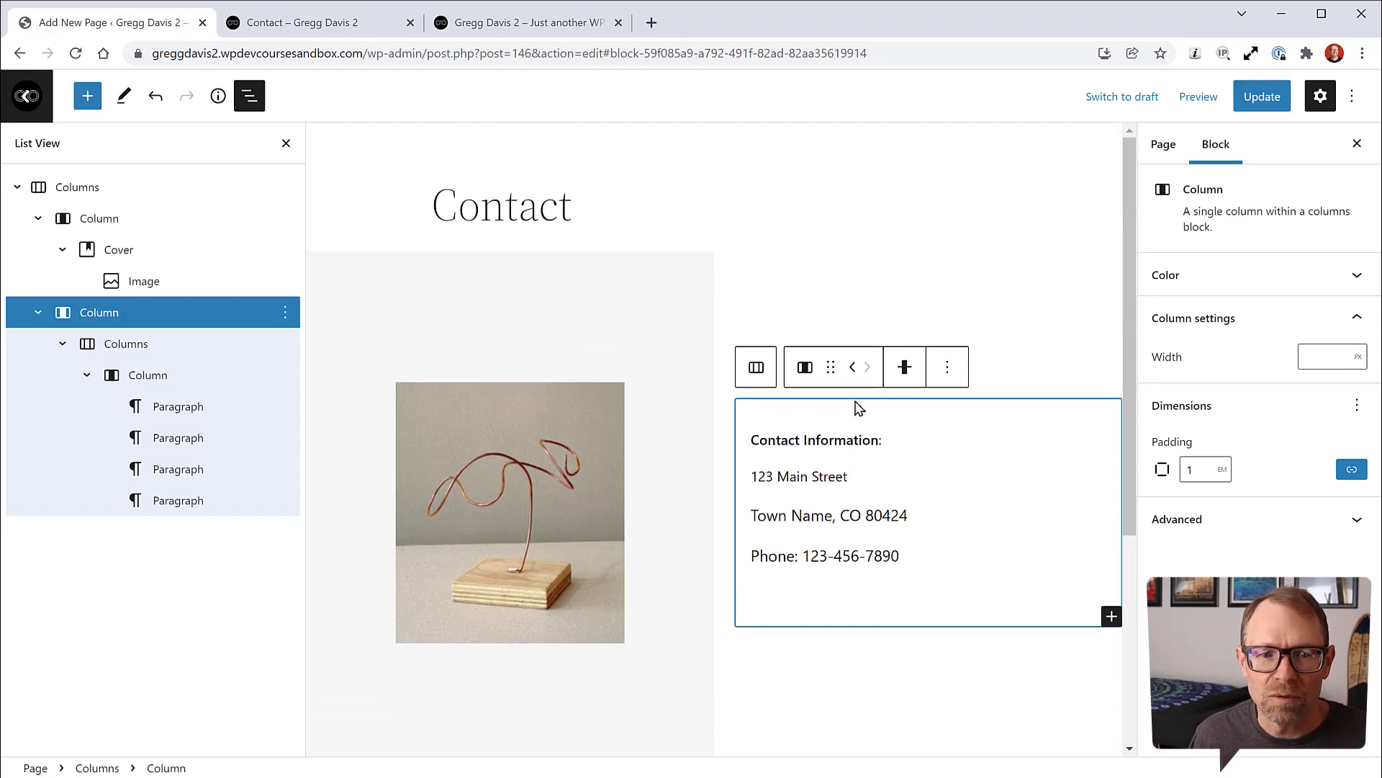
{"action": "left_click", "coordinate": [129, 345]}
{"action": "left_click", "coordinate": [148, 375]}
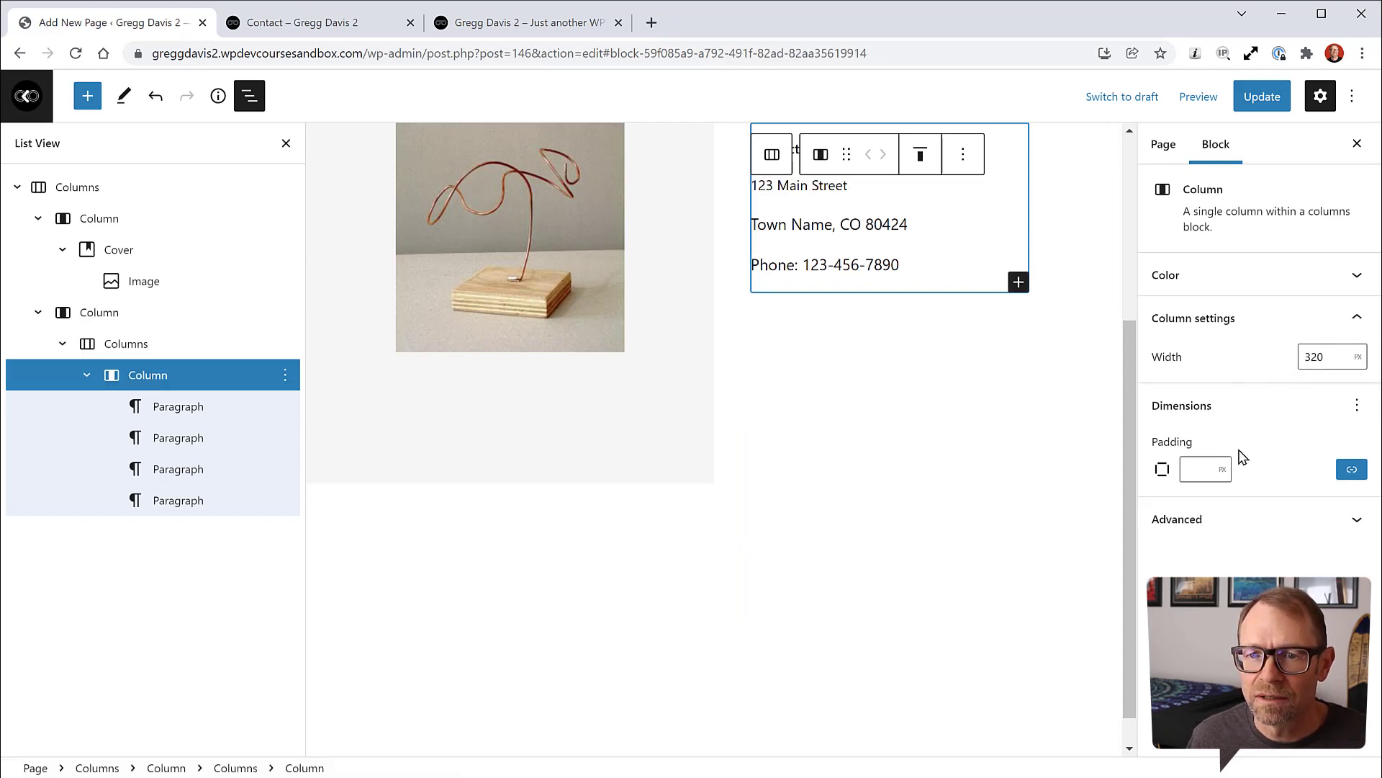
{"action": "scroll", "coordinate": [951, 317], "scroll_direction": "up", "scroll_amount": 3}
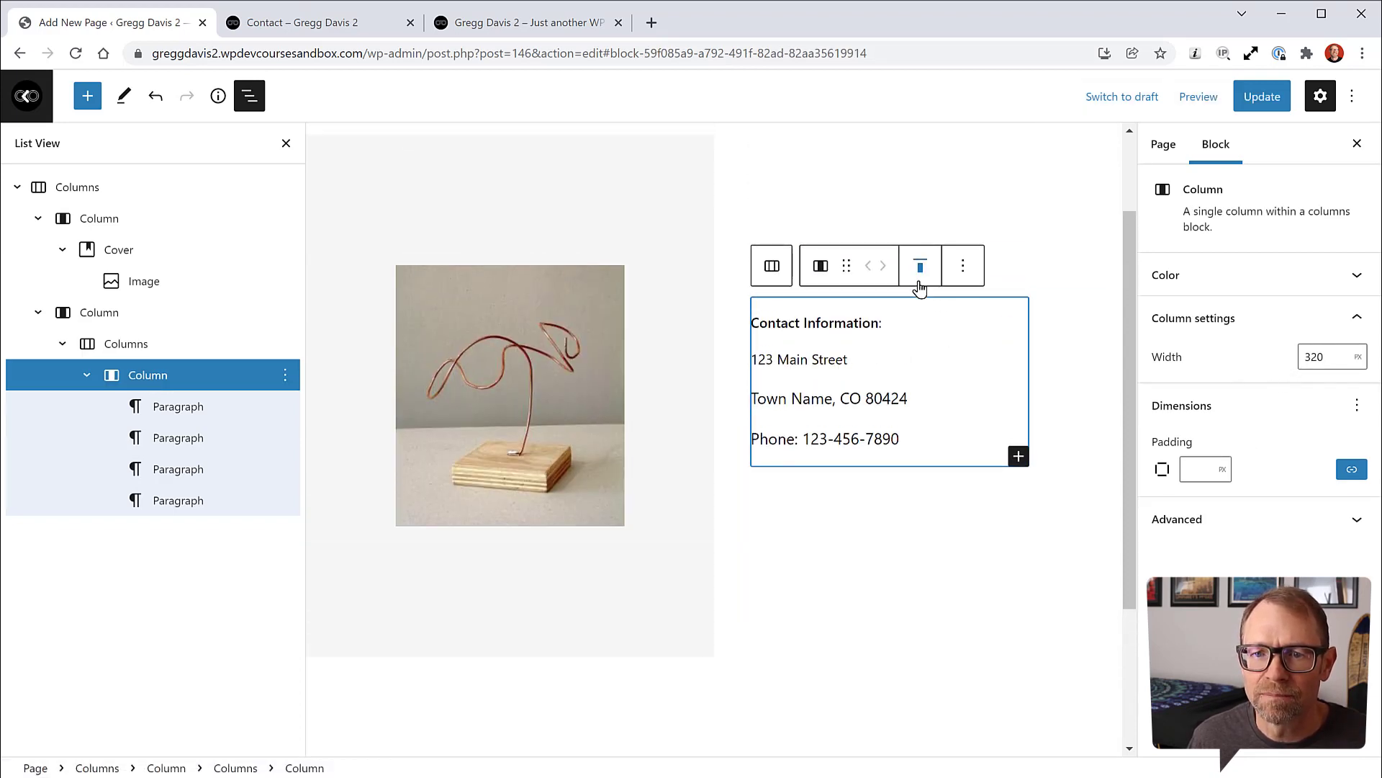
Step: Set the heading's font size to Large, then select the address lines below it
{"action": "left_click", "coordinate": [922, 328]}
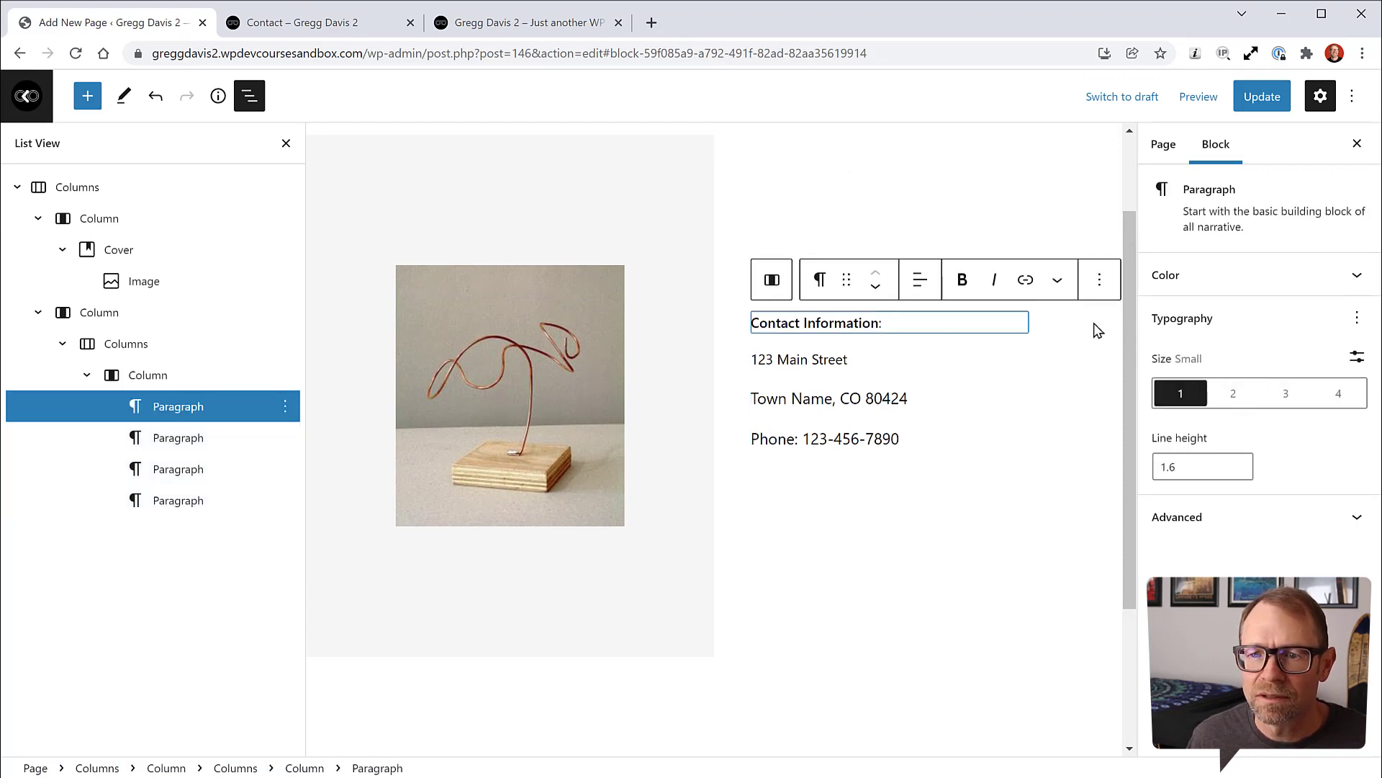
{"action": "left_click", "coordinate": [1233, 395]}
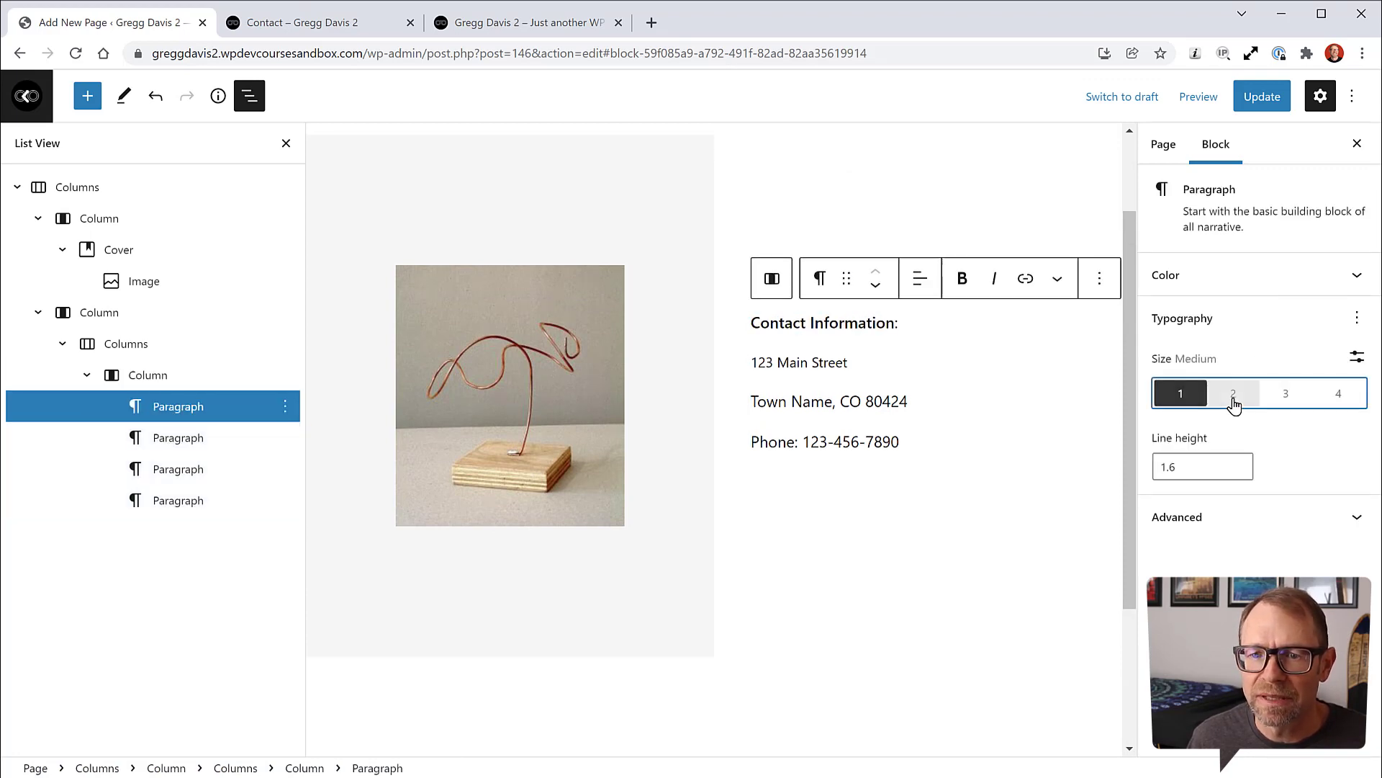
{"action": "left_click", "coordinate": [1284, 394]}
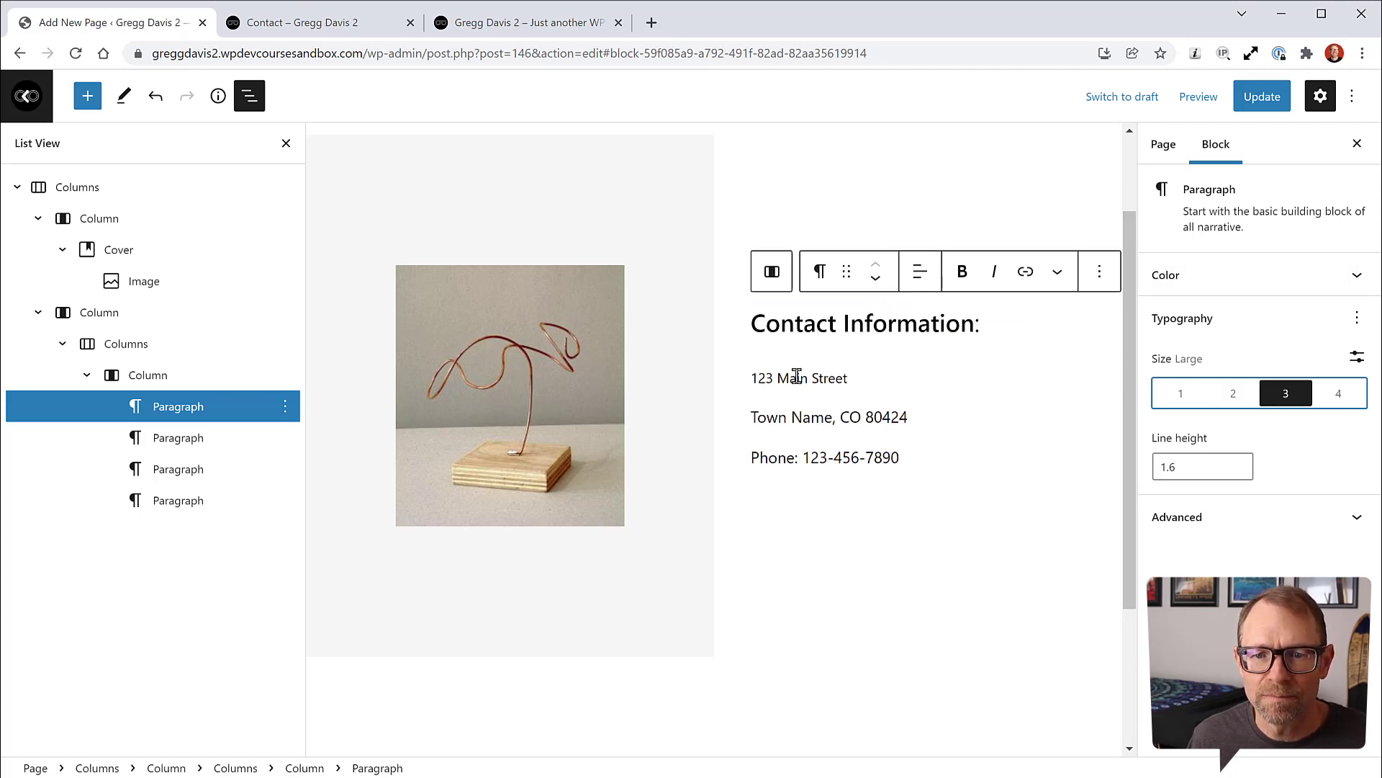
{"action": "left_click", "coordinate": [821, 419]}
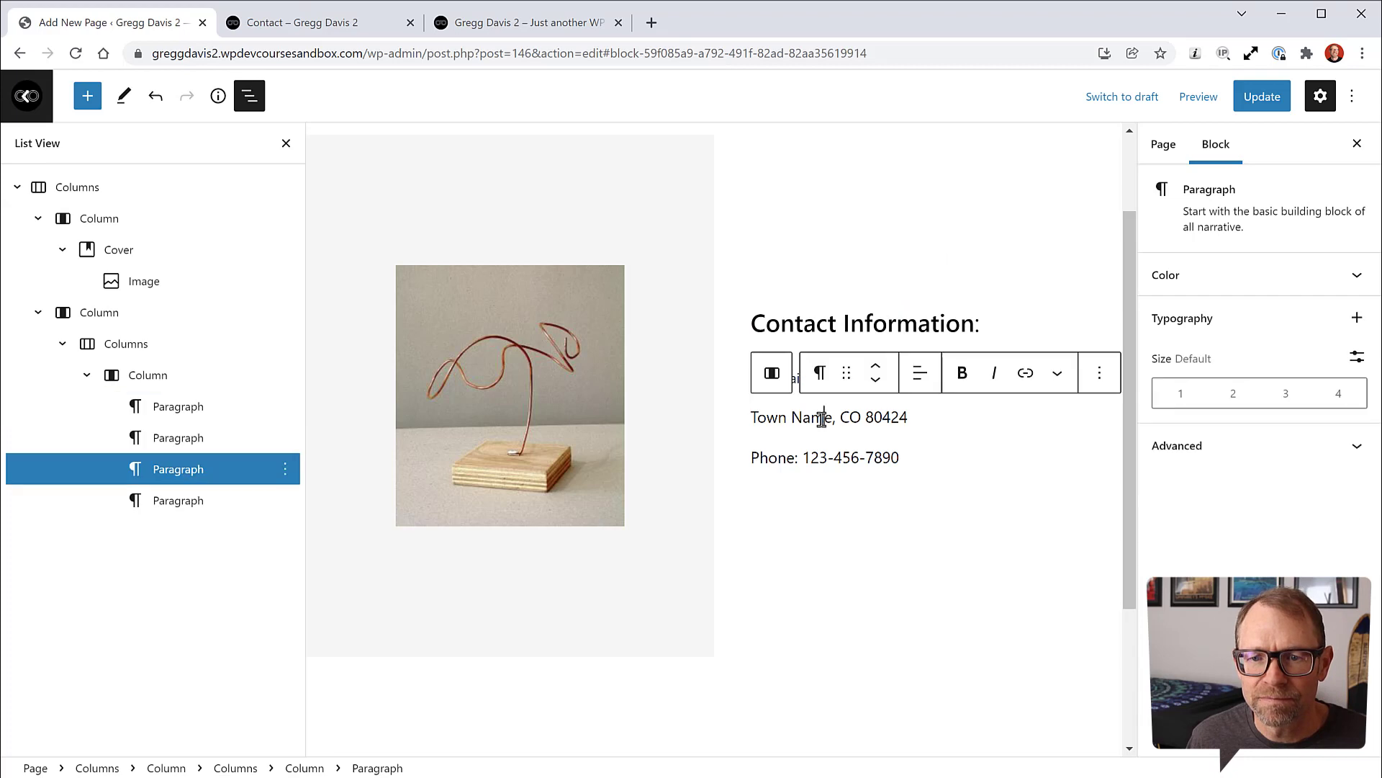
{"action": "left_click", "coordinate": [852, 525]}
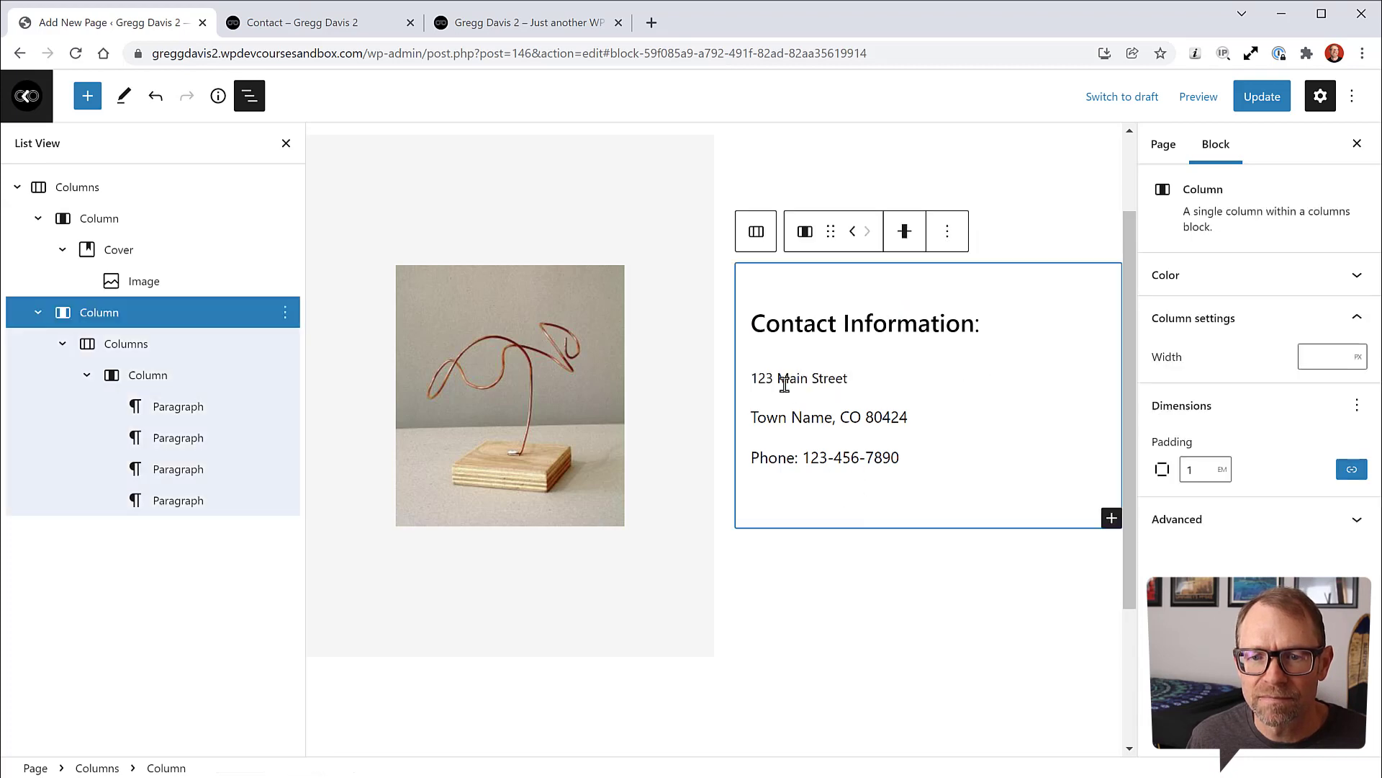
{"action": "left_click", "coordinate": [795, 378]}
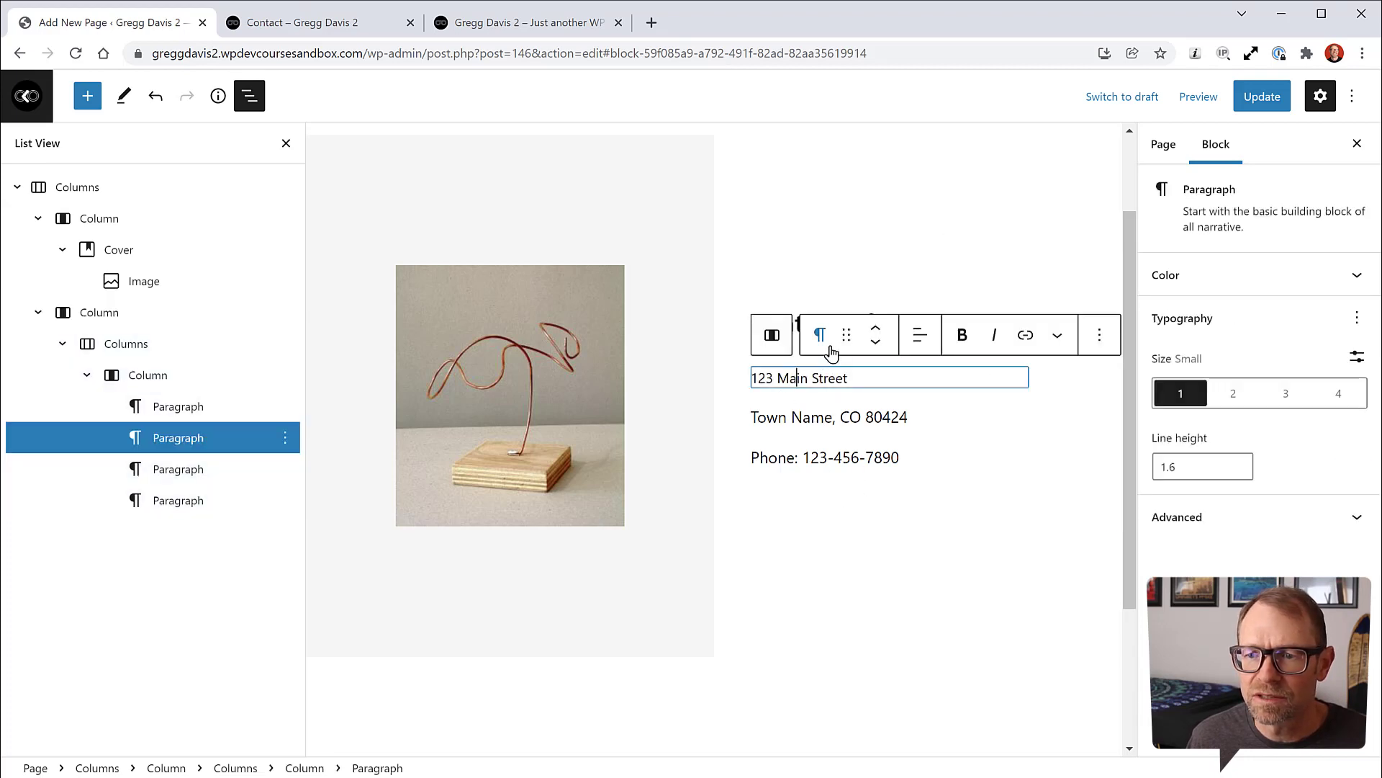
{"action": "left_click", "coordinate": [876, 417]}
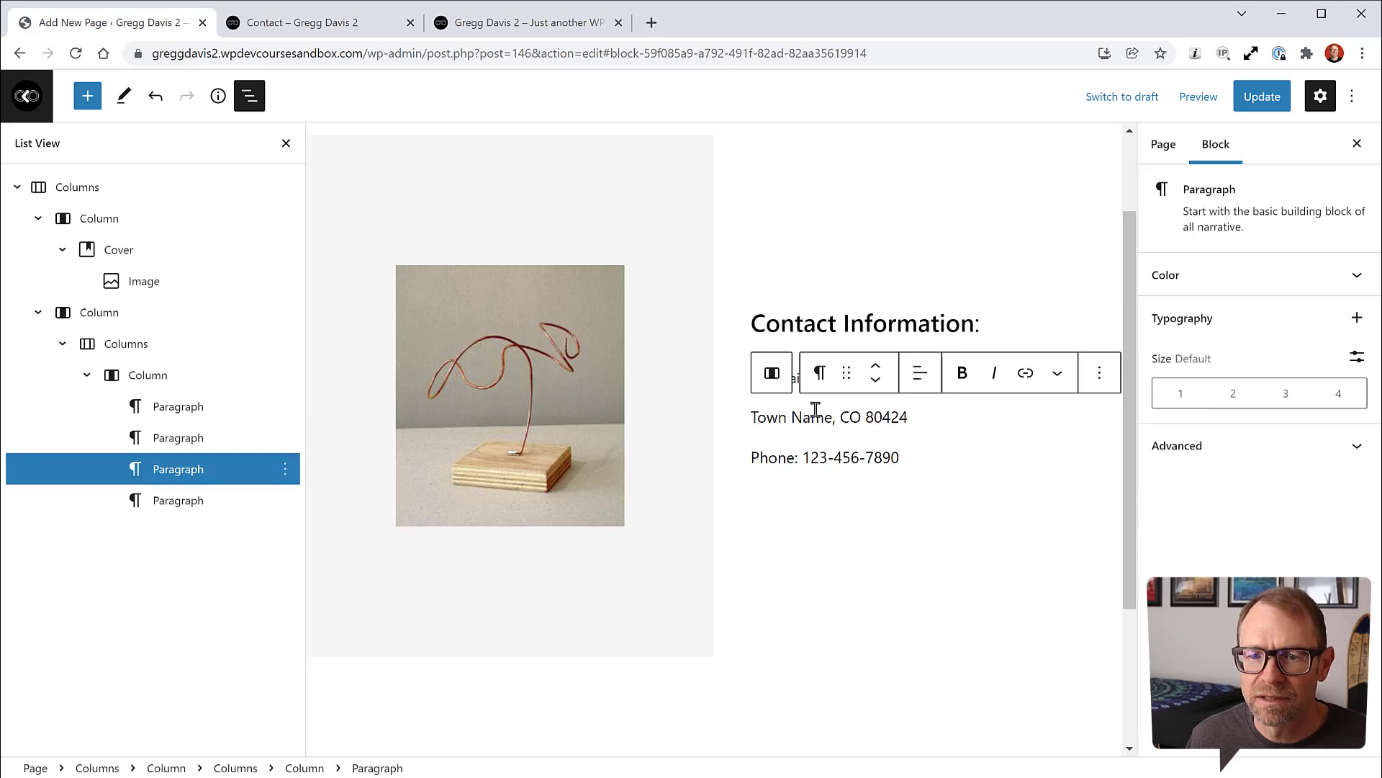
Step: Set the town, phone and 123 Main Street lines to medium text size
{"action": "left_click_drag", "start_coordinate": [750, 413], "coordinate": [914, 476]}
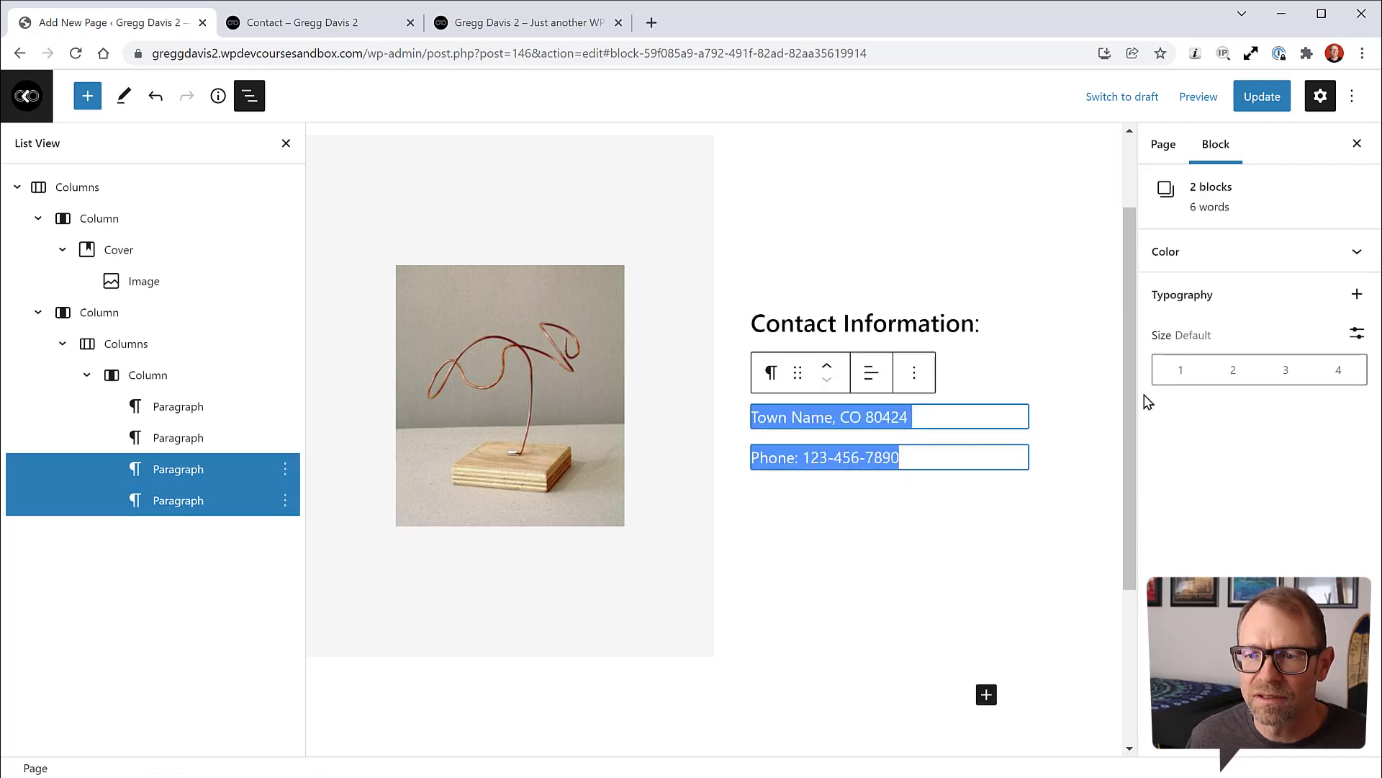
{"action": "left_click", "coordinate": [1178, 373]}
{"action": "left_click", "coordinate": [1233, 370]}
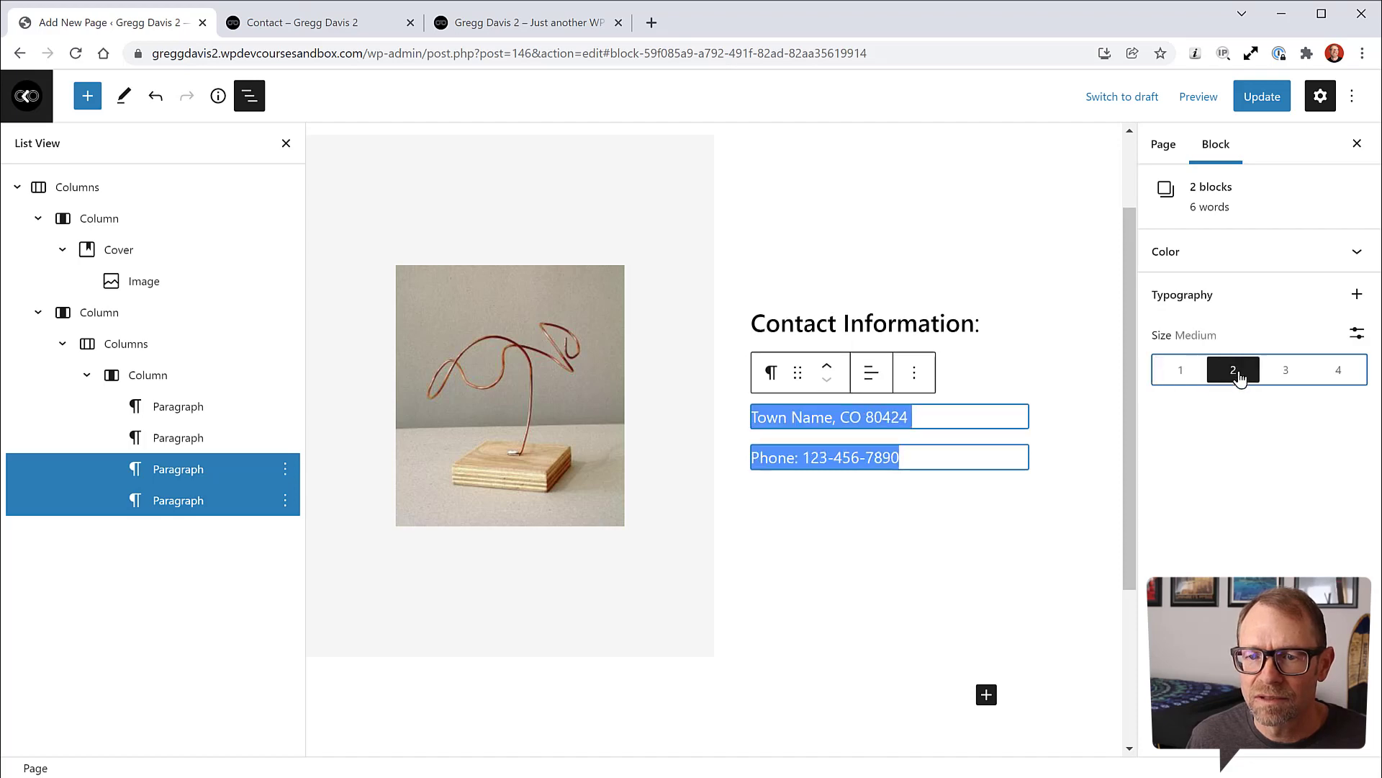
{"action": "left_click", "coordinate": [960, 494]}
{"action": "left_click", "coordinate": [831, 379]}
{"action": "left_click_drag", "start_coordinate": [849, 379], "coordinate": [750, 381]}
{"action": "left_click", "coordinate": [1229, 401]}
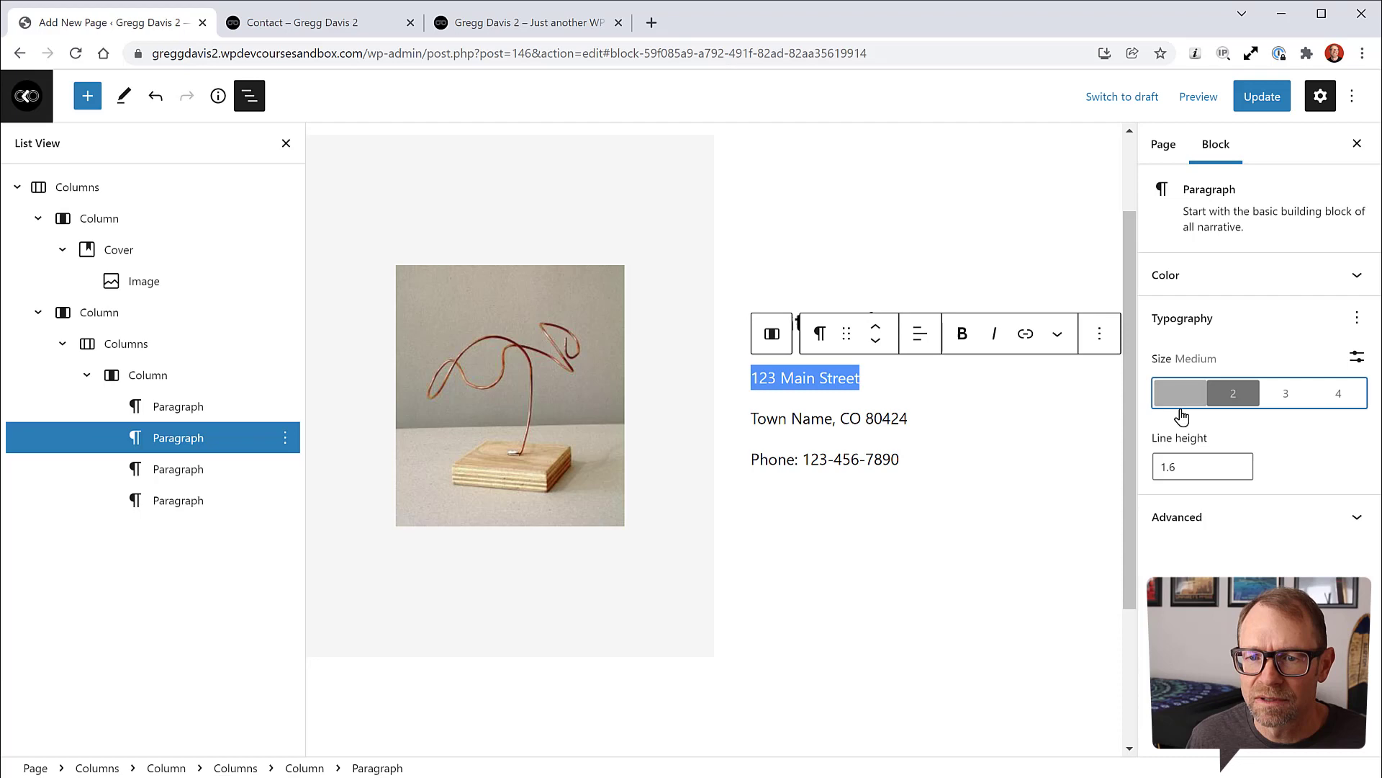
Step: Reduce the line height of the 123 Main Street line step by step
{"action": "left_click", "coordinate": [984, 513]}
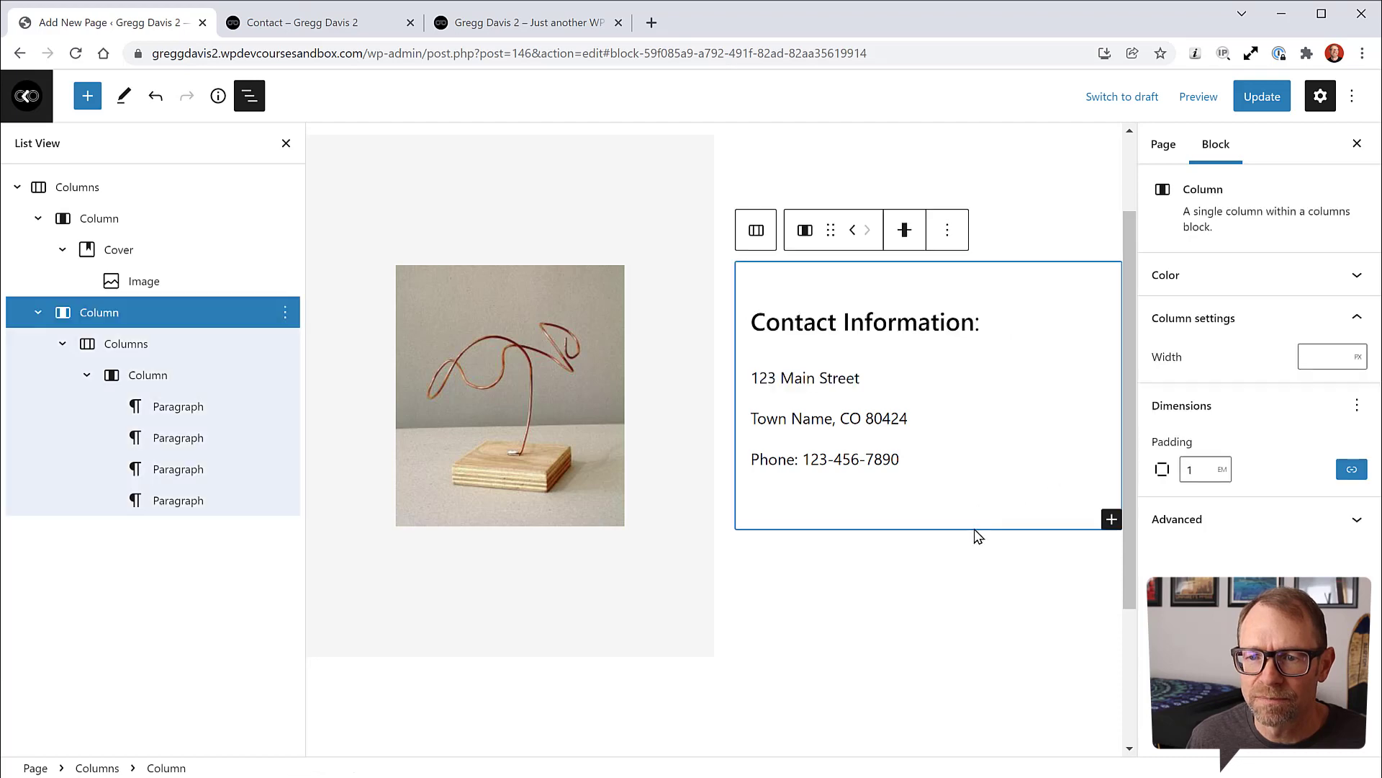
{"action": "left_click", "coordinate": [859, 381]}
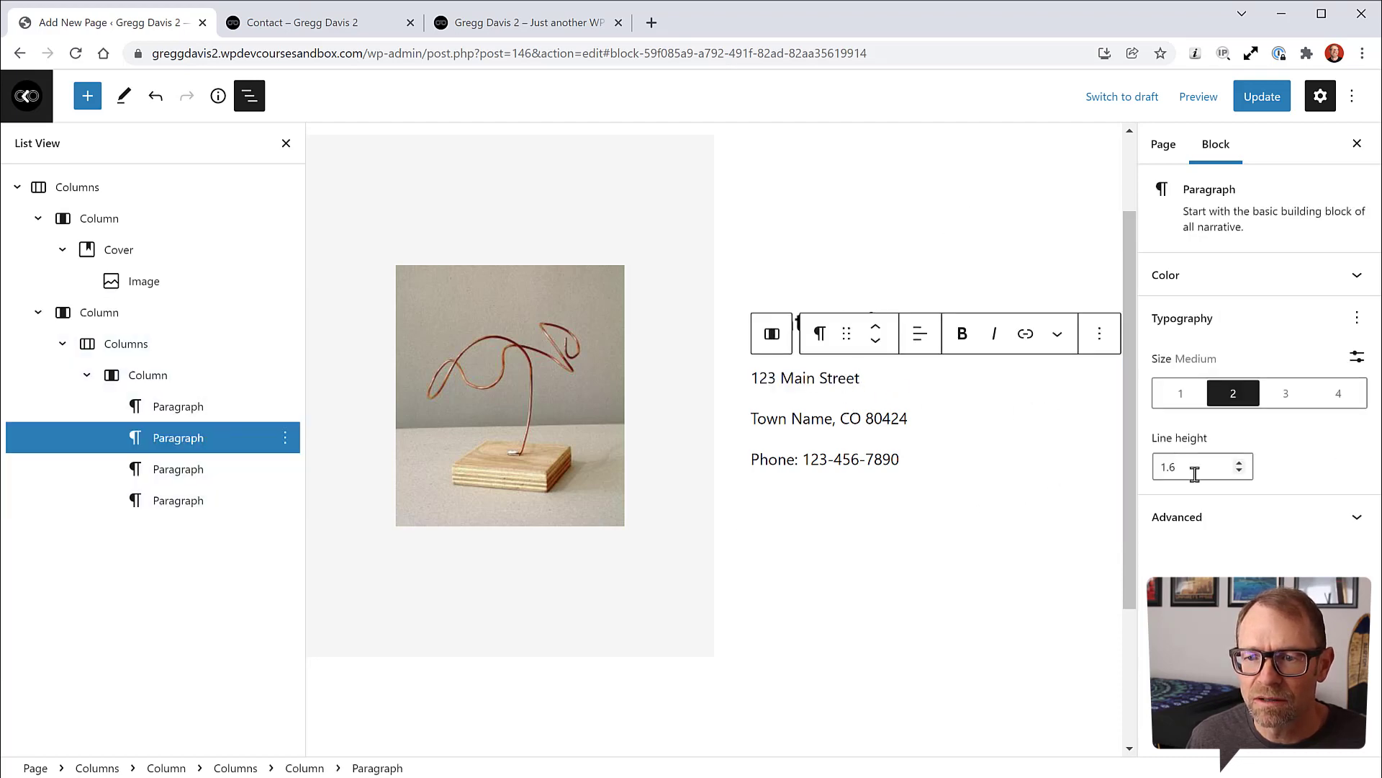
{"action": "left_click", "coordinate": [1239, 471]}
{"action": "left_click", "coordinate": [1240, 472]}
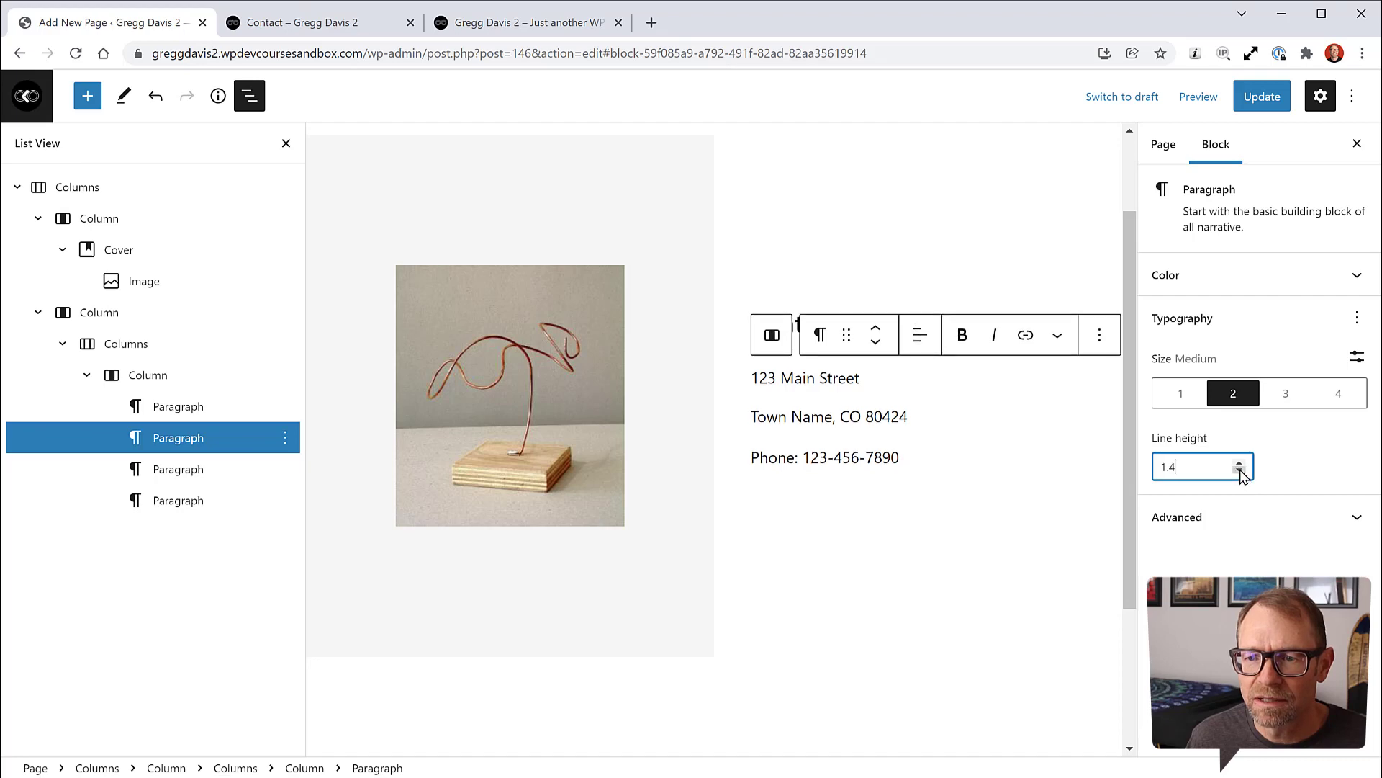
{"action": "left_click", "coordinate": [1240, 472]}
{"action": "left_click", "coordinate": [1240, 472]}
{"action": "left_click", "coordinate": [1240, 471]}
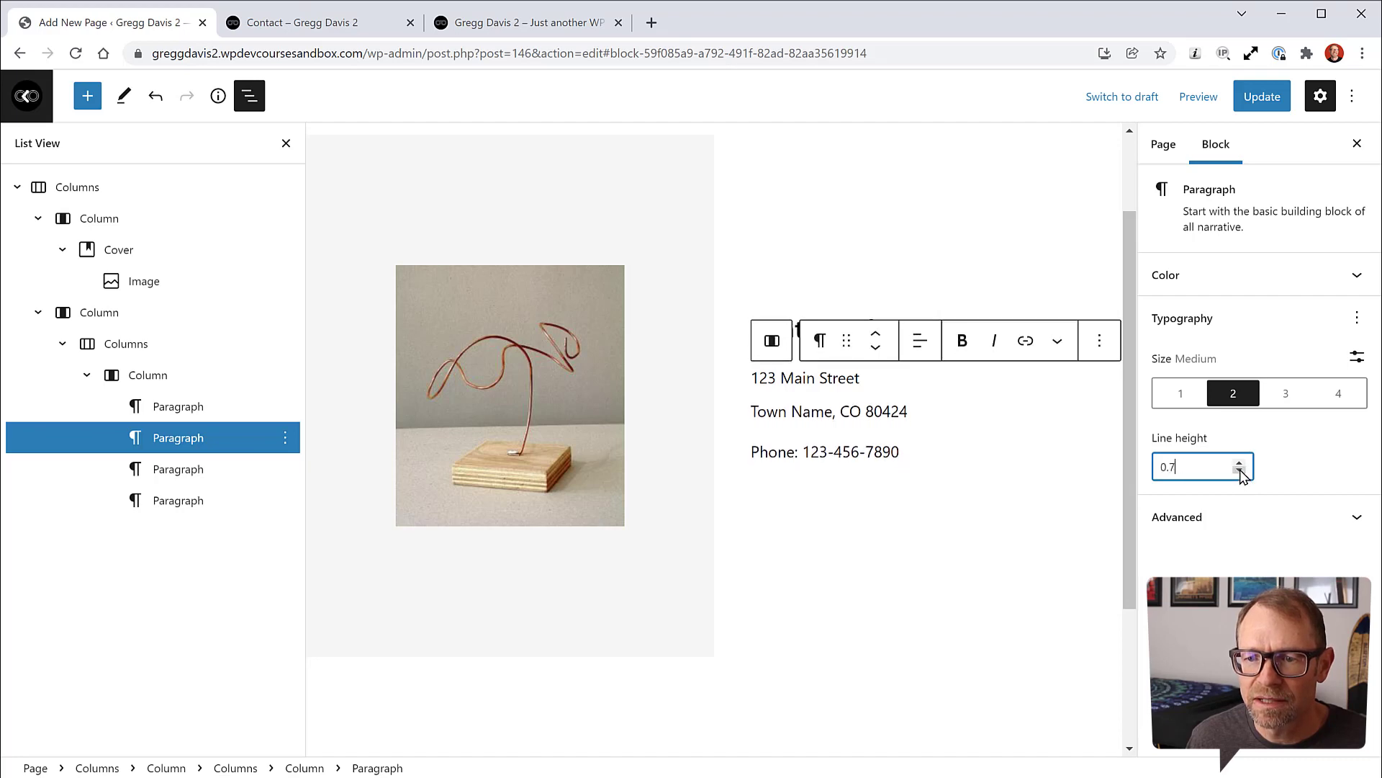
{"action": "left_click", "coordinate": [1240, 472]}
Step: Inspect the Town Name, CO 80424 and Phone paragraphs and their advanced settings
{"action": "left_click", "coordinate": [853, 494]}
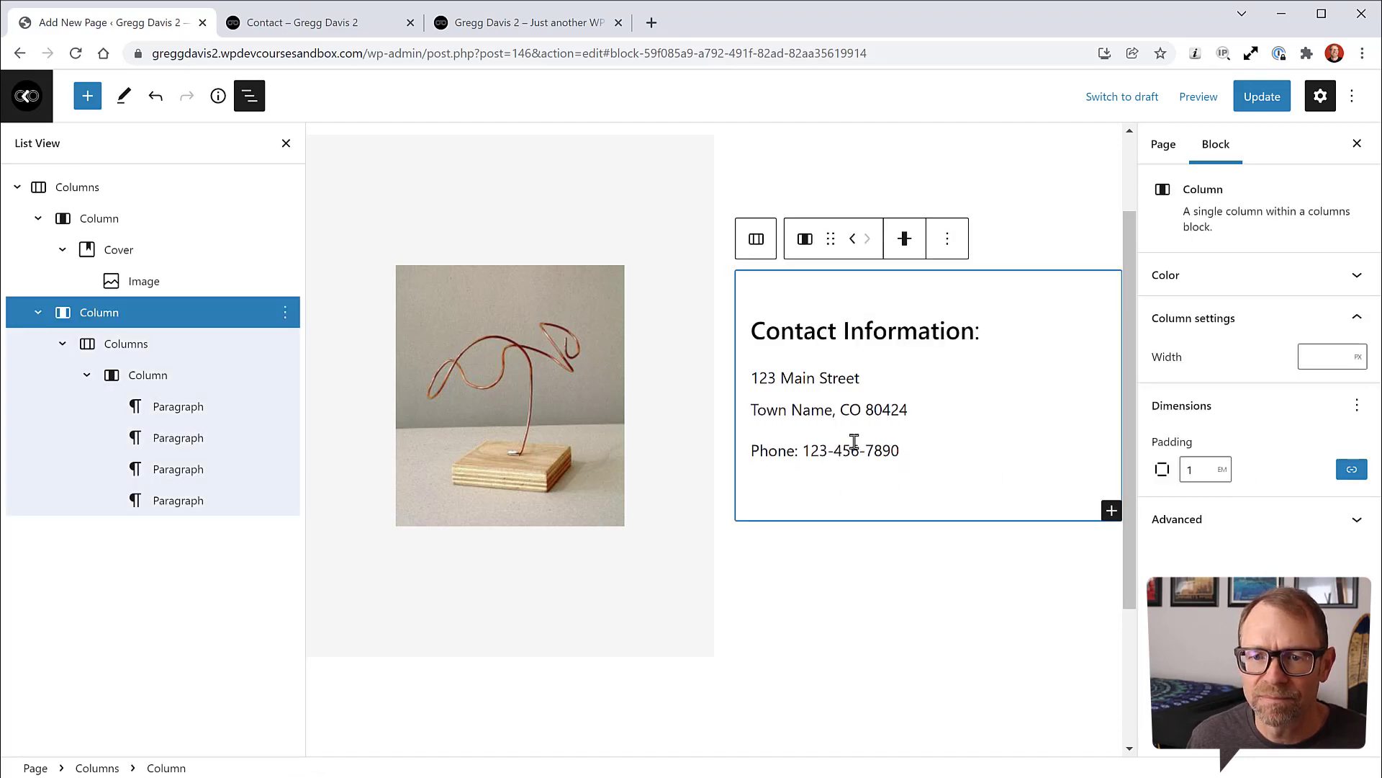
{"action": "left_click", "coordinate": [825, 409]}
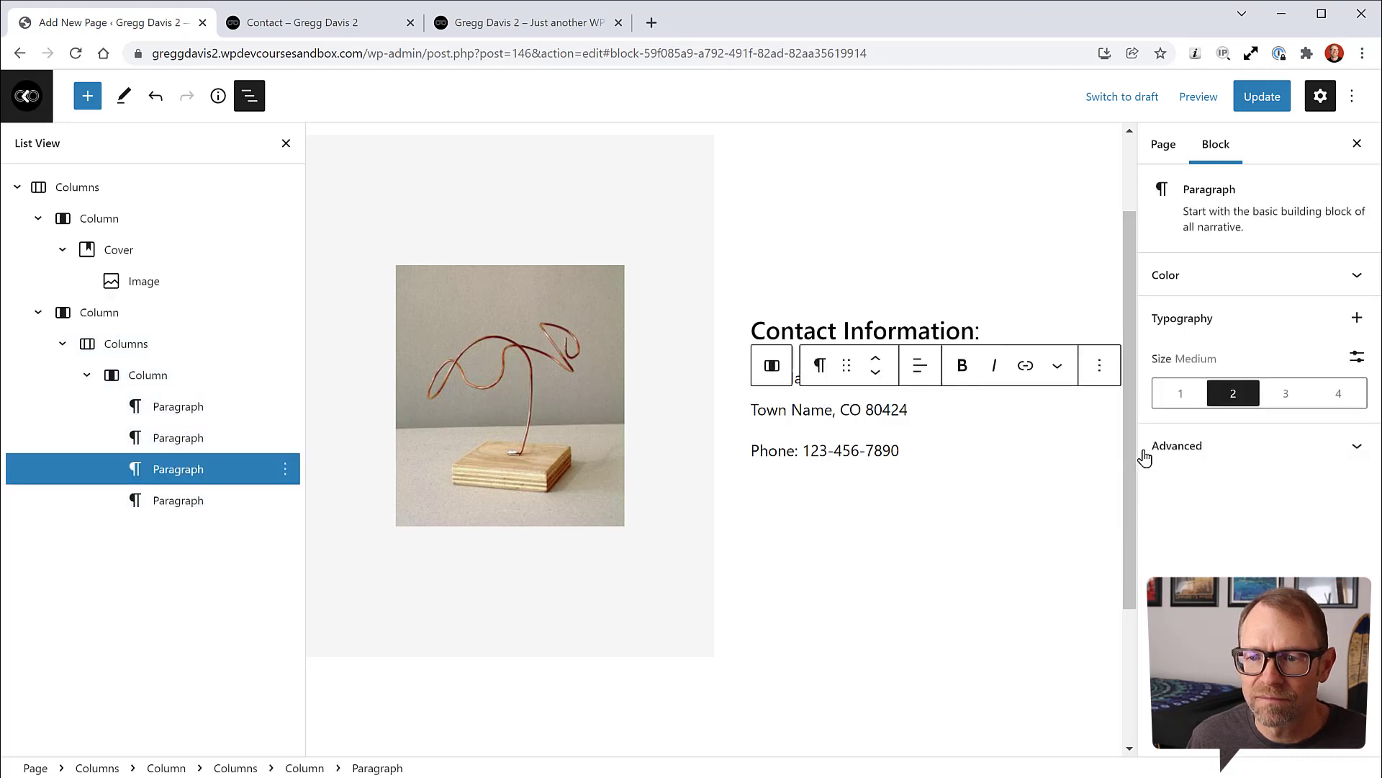
{"action": "left_click_drag", "start_coordinate": [906, 407], "coordinate": [750, 409]}
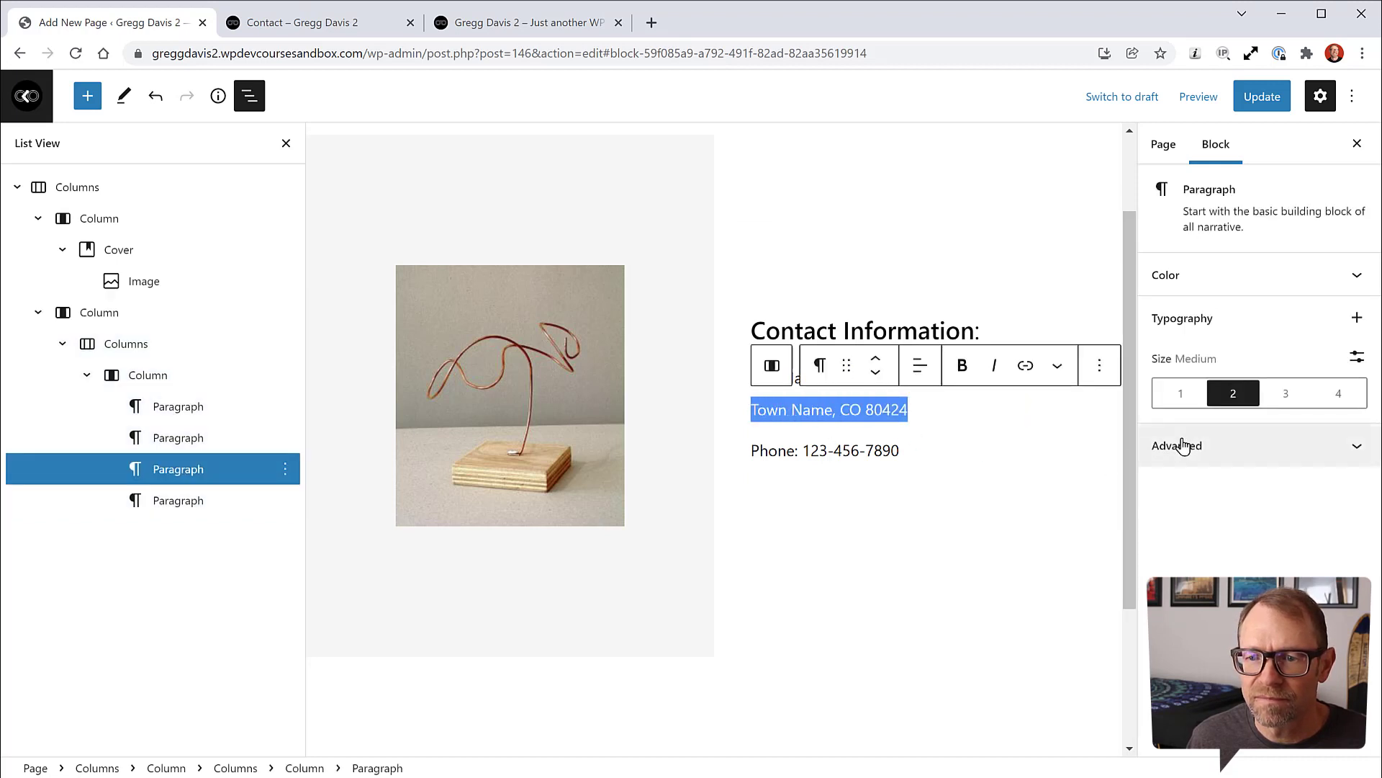
{"action": "left_click", "coordinate": [906, 410]}
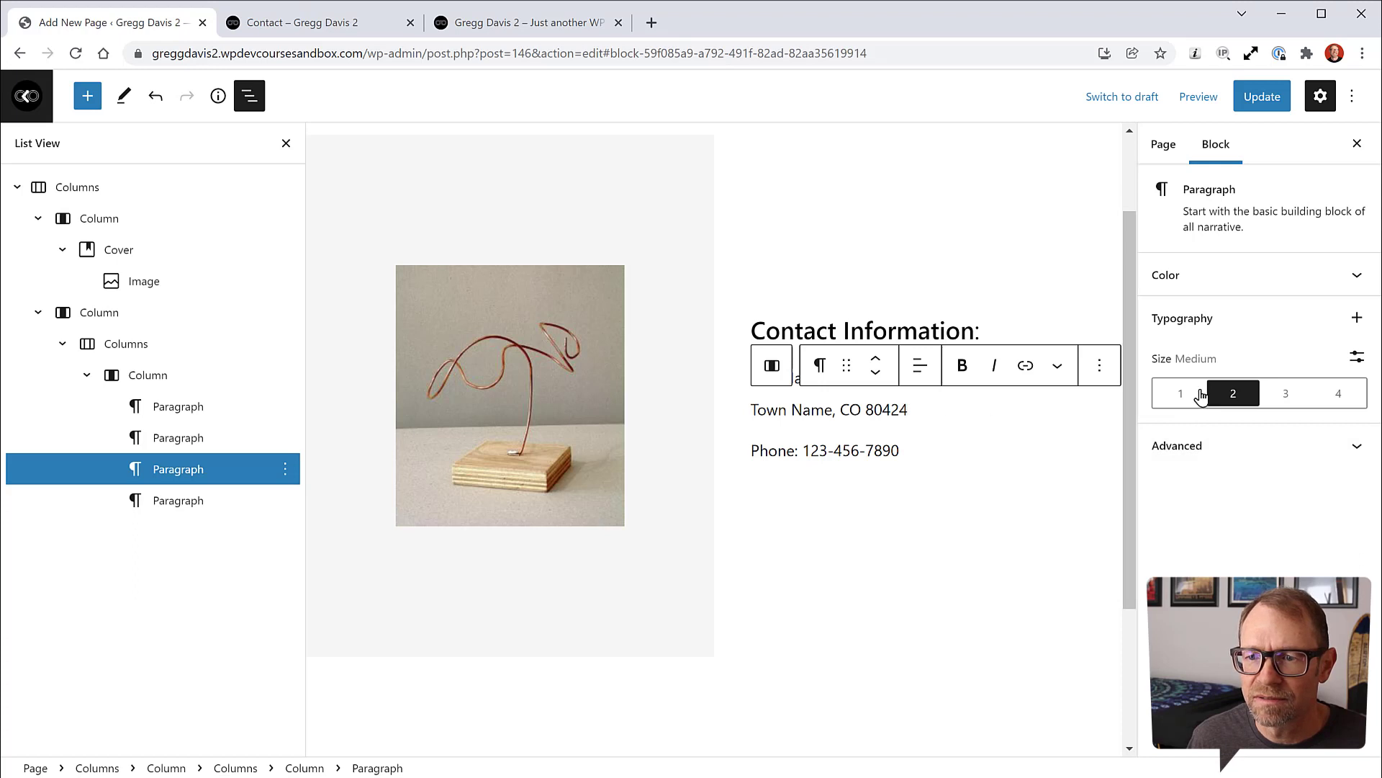
{"action": "left_click", "coordinate": [1184, 450]}
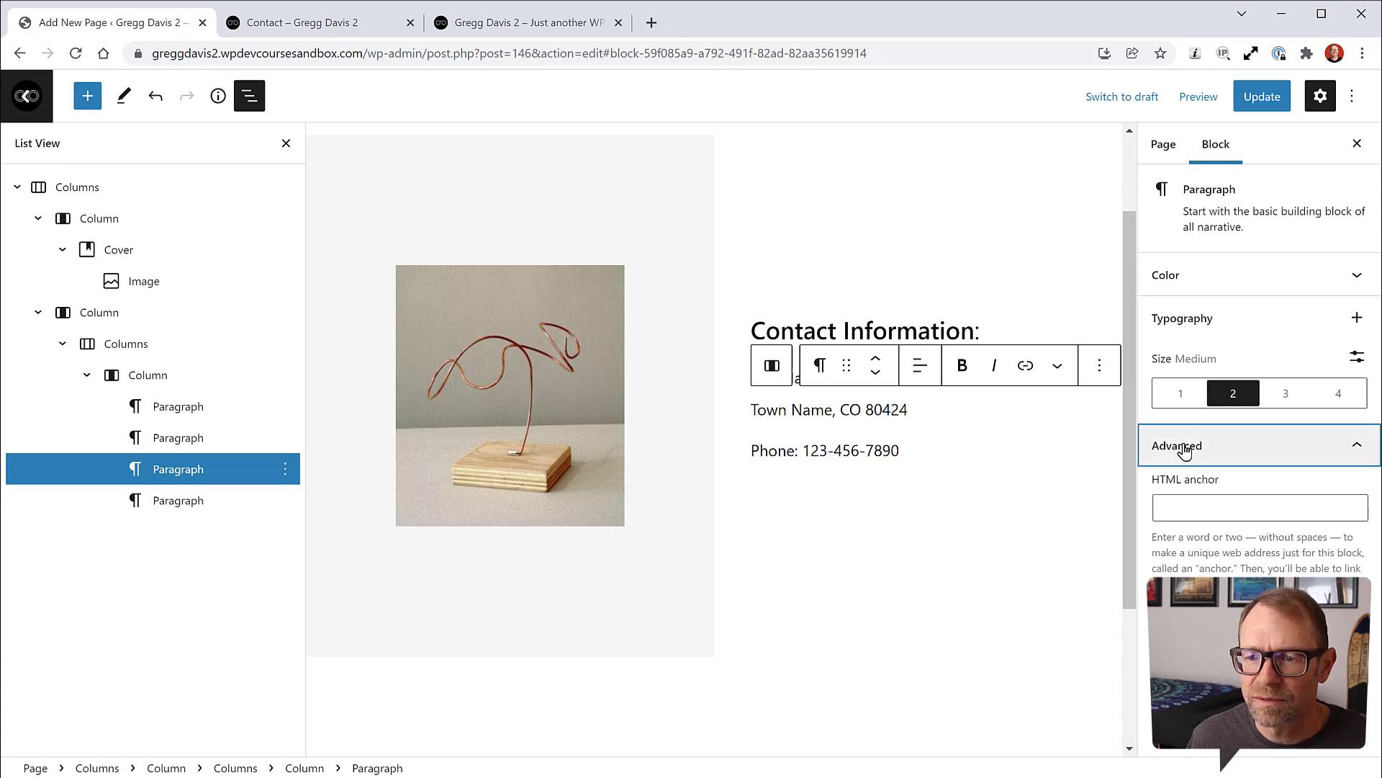
{"action": "left_click", "coordinate": [1184, 450]}
{"action": "left_click", "coordinate": [853, 450]}
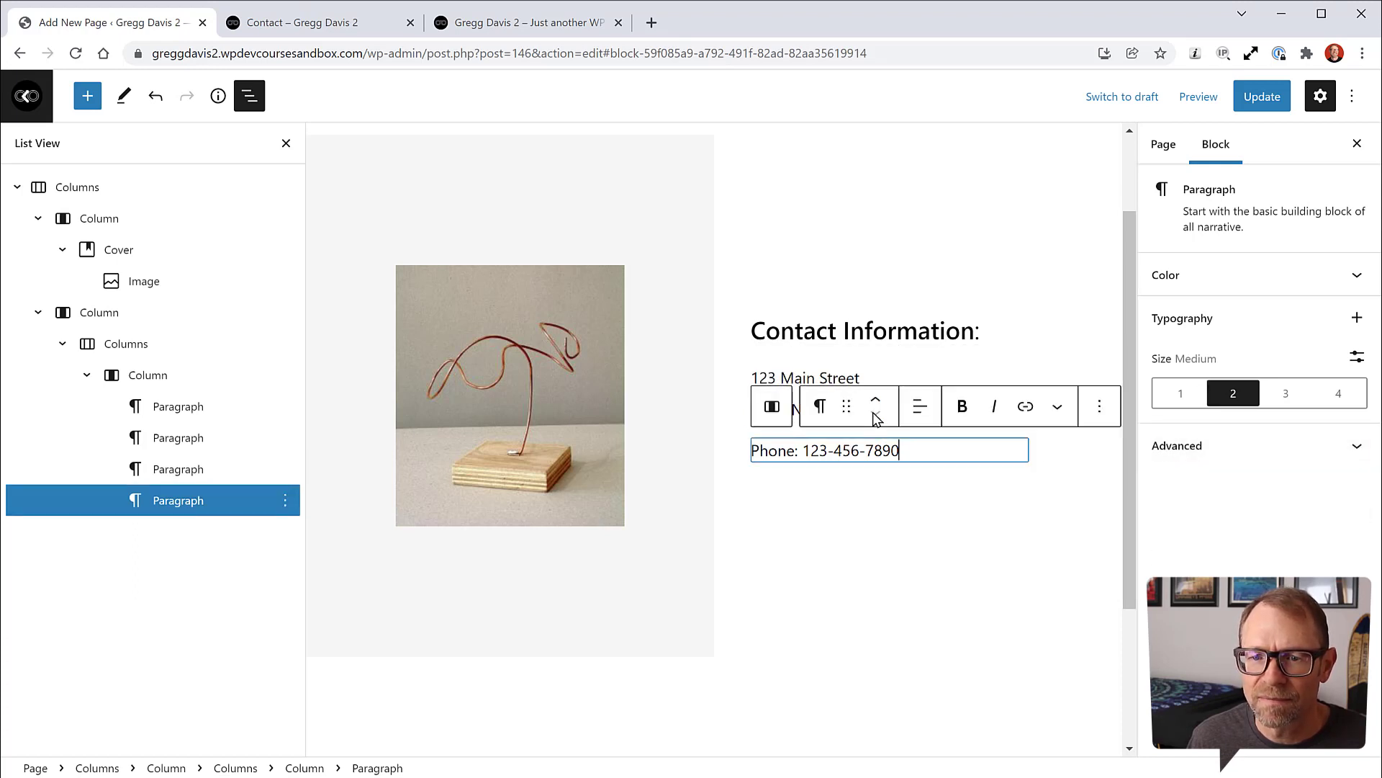
{"action": "left_click", "coordinate": [875, 417]}
{"action": "left_click", "coordinate": [835, 437]}
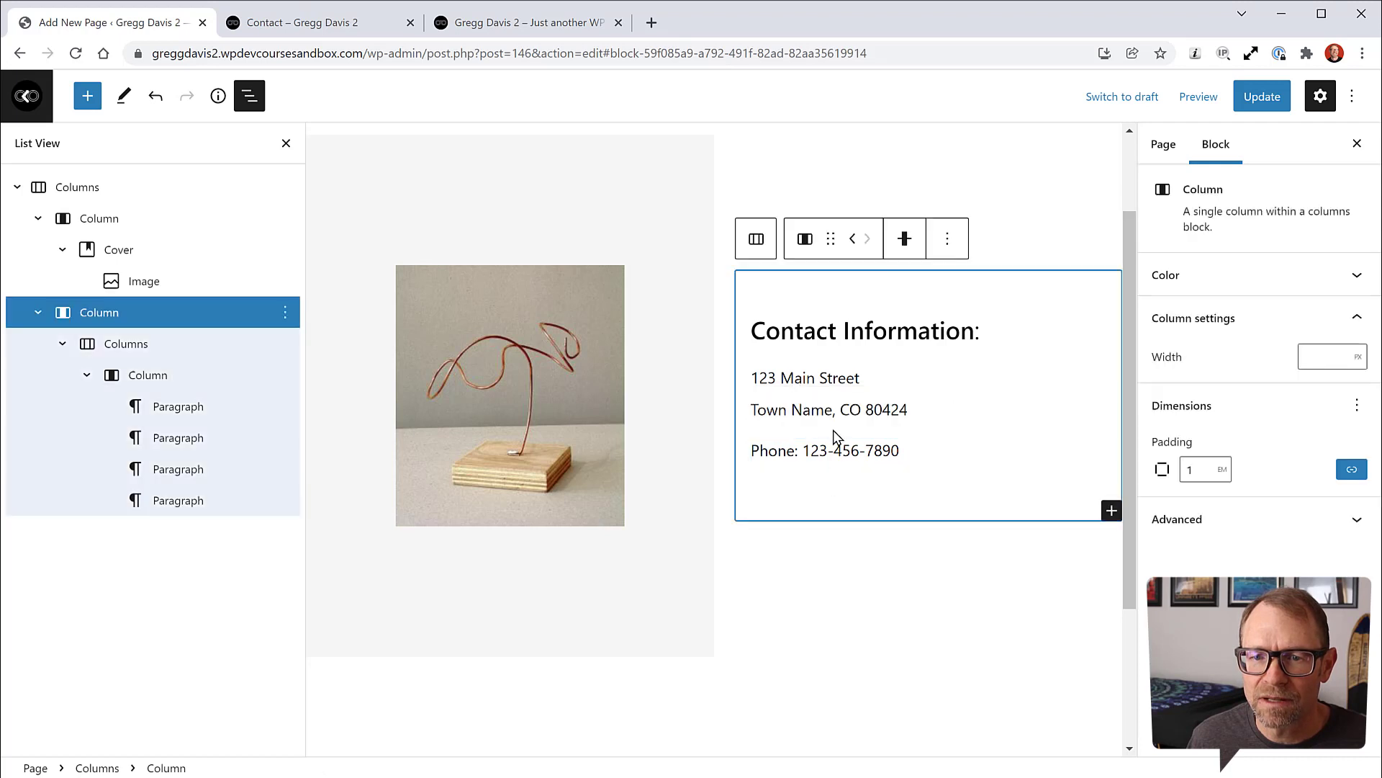
{"action": "left_click", "coordinate": [809, 410]}
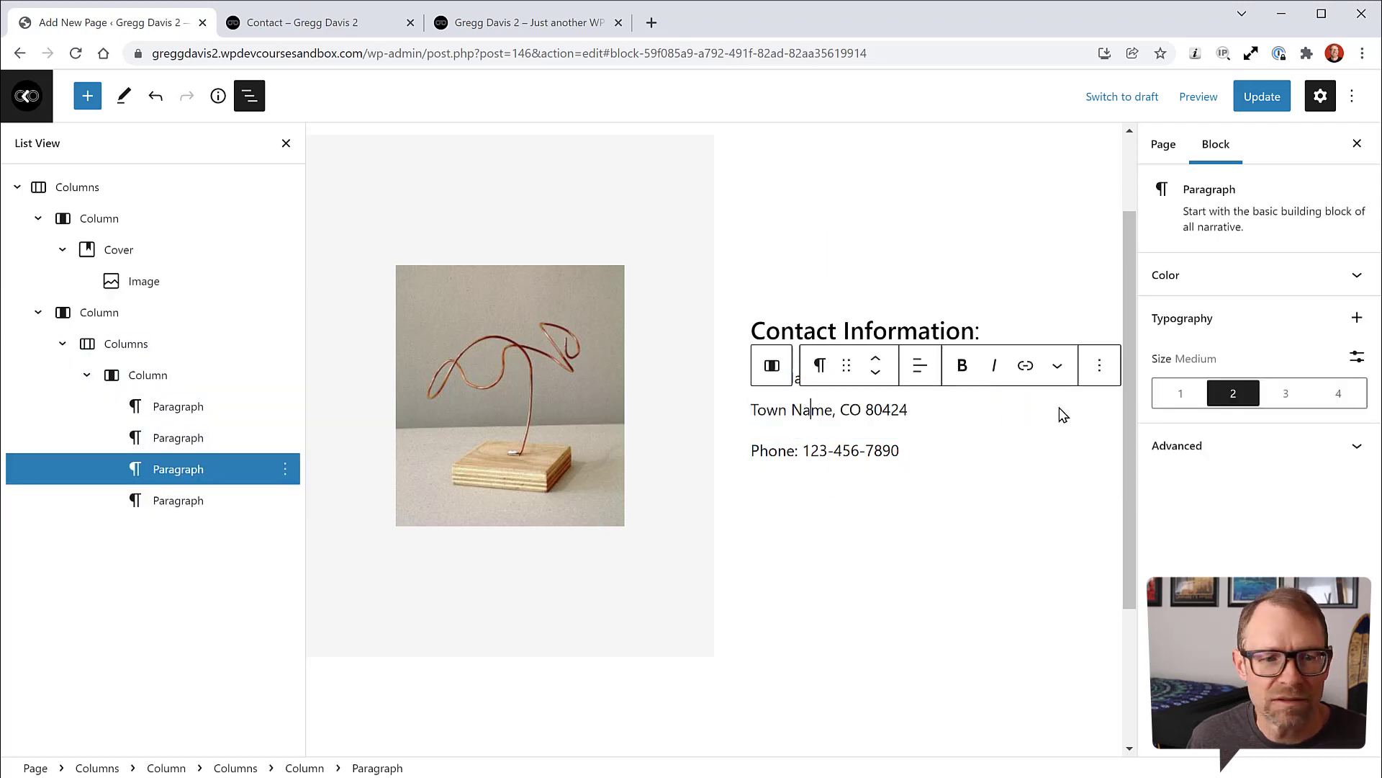
Step: Keep the street line at medium size and clear its 0.5 line height back to default
{"action": "left_click", "coordinate": [176, 437]}
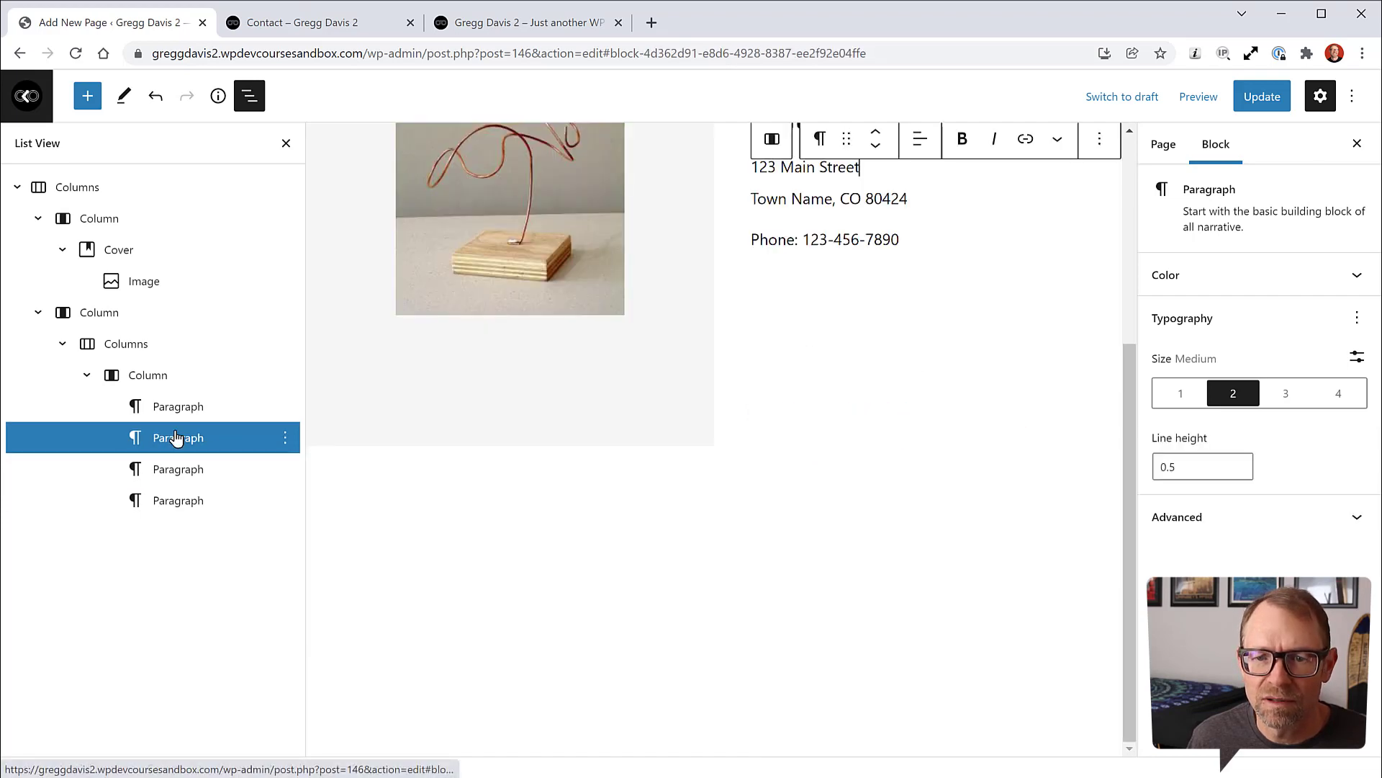
{"action": "scroll", "coordinate": [728, 494], "scroll_direction": "up", "scroll_amount": 5}
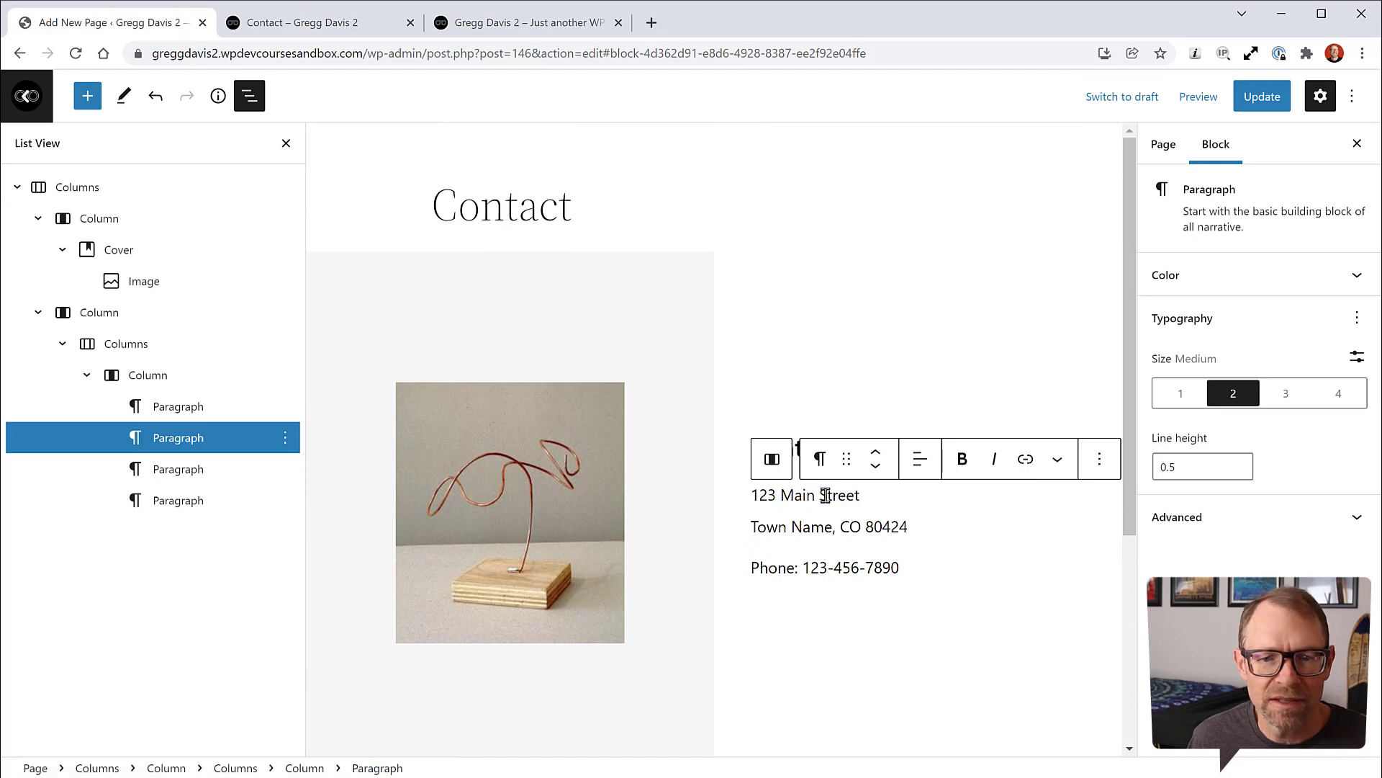
{"action": "left_click", "coordinate": [909, 527]}
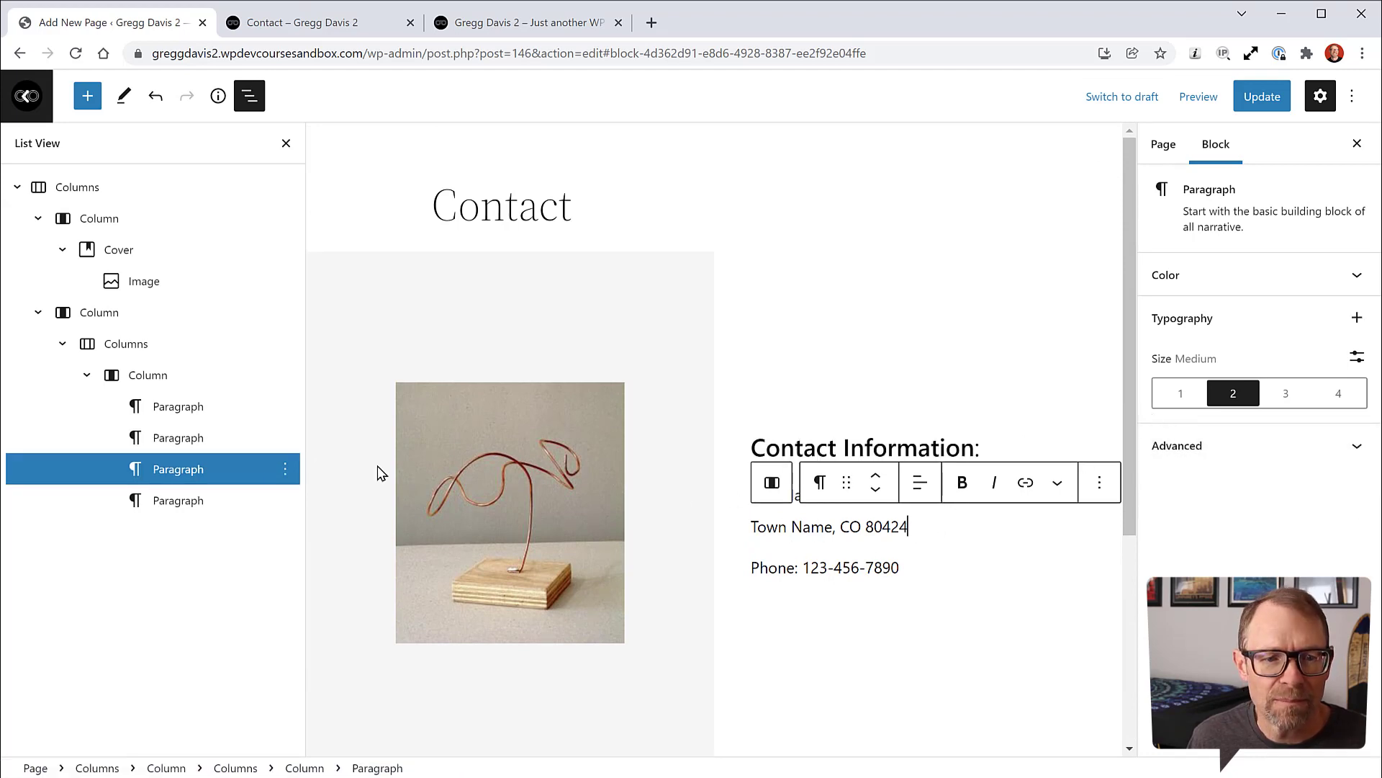
{"action": "left_click", "coordinate": [183, 438]}
{"action": "scroll", "coordinate": [887, 403], "scroll_direction": "up", "scroll_amount": 5}
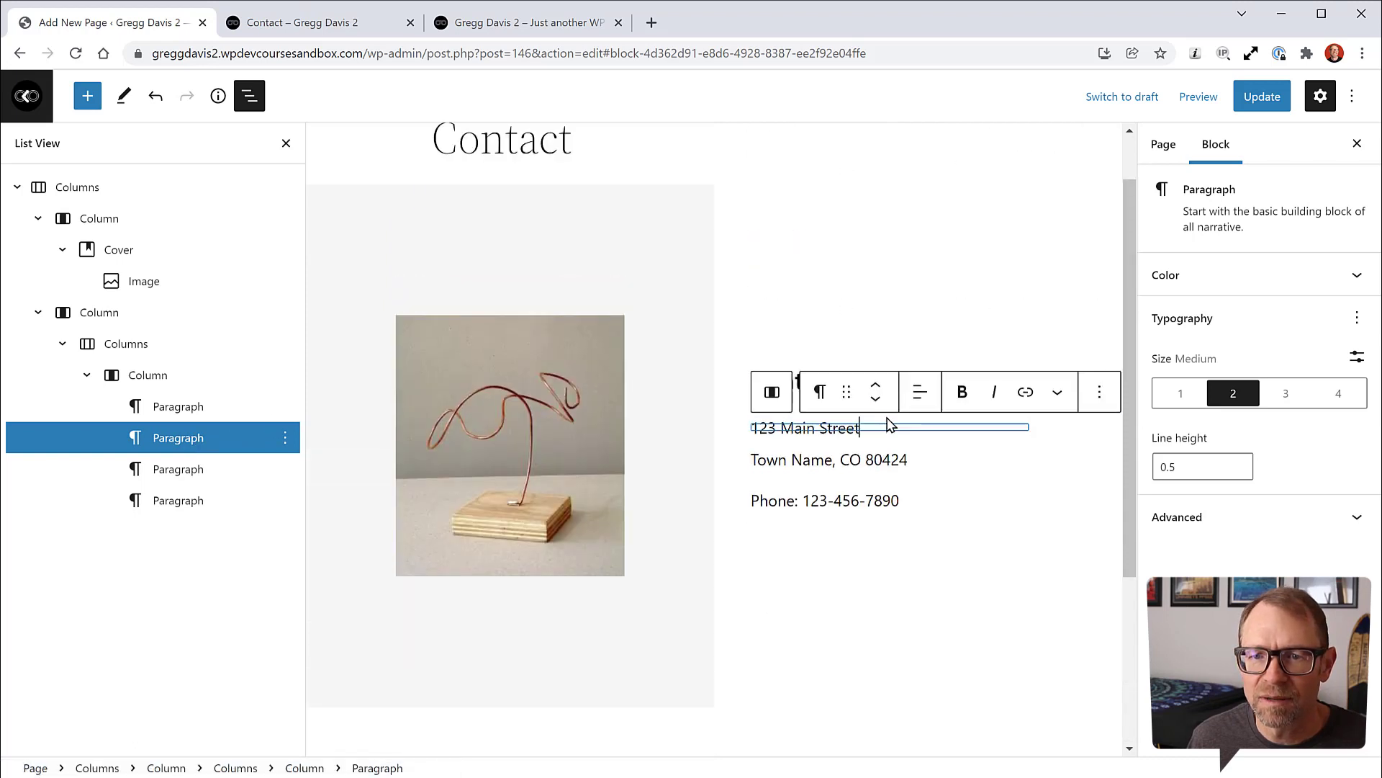
{"action": "left_click", "coordinate": [1357, 358]}
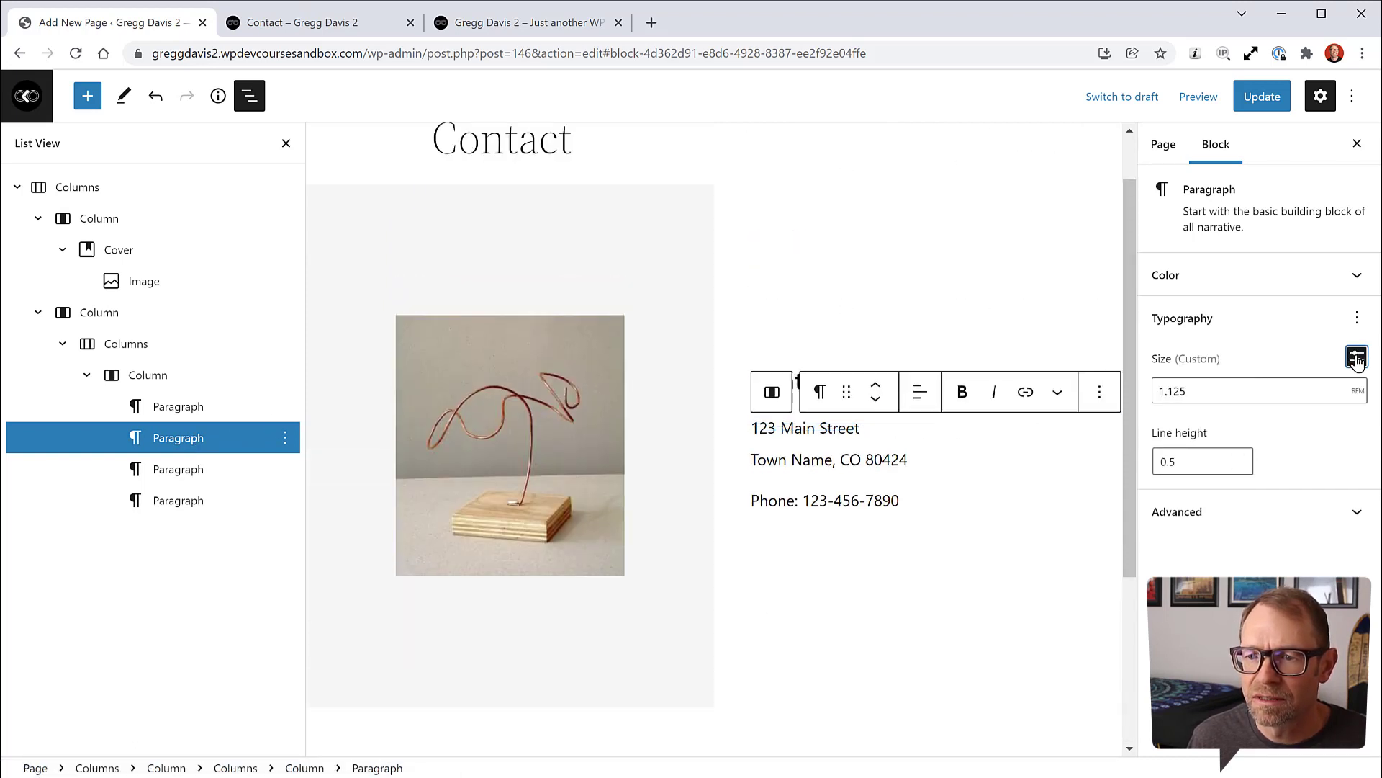
{"action": "left_click", "coordinate": [1357, 358]}
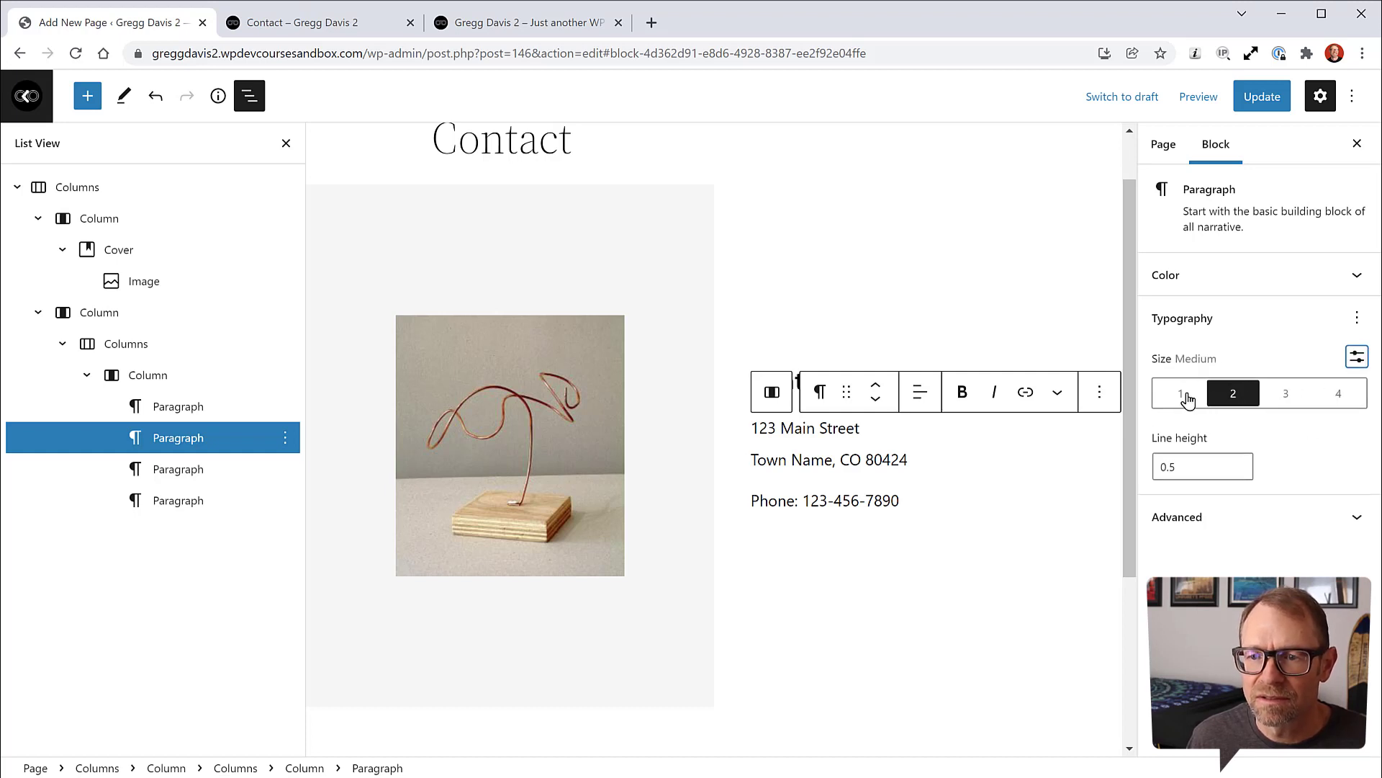
{"action": "left_click", "coordinate": [1182, 394]}
{"action": "left_click", "coordinate": [1233, 393]}
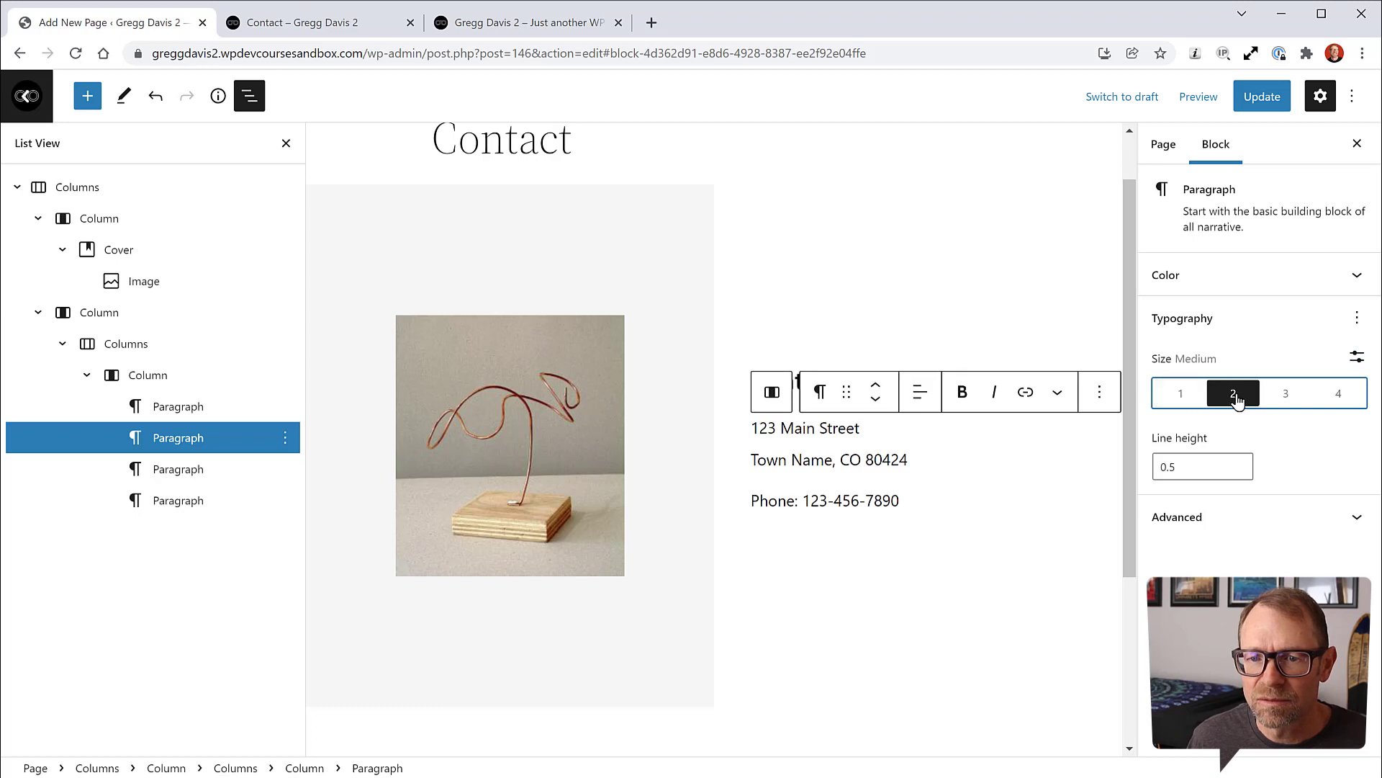
{"action": "left_click", "coordinate": [1285, 395]}
{"action": "left_click", "coordinate": [1232, 396]}
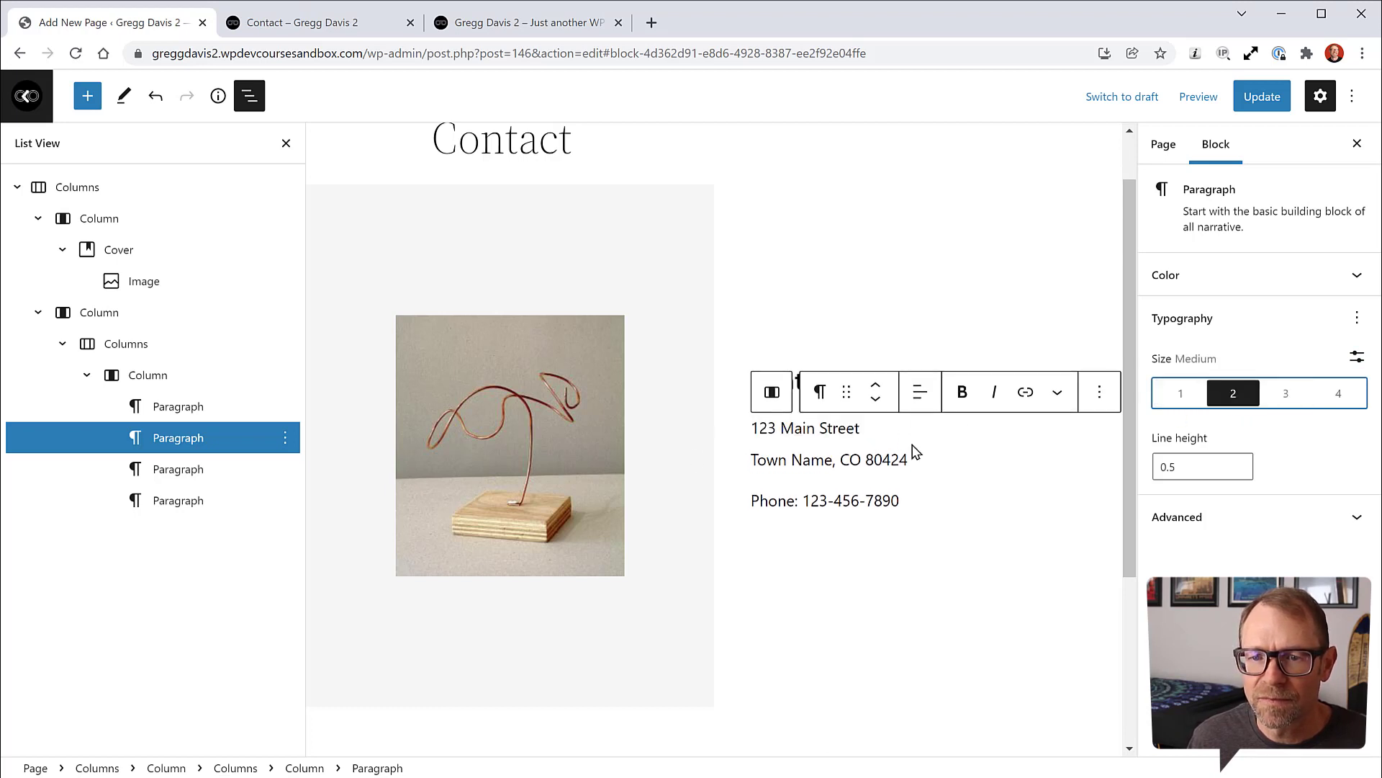
{"action": "left_click", "coordinate": [1186, 475]}
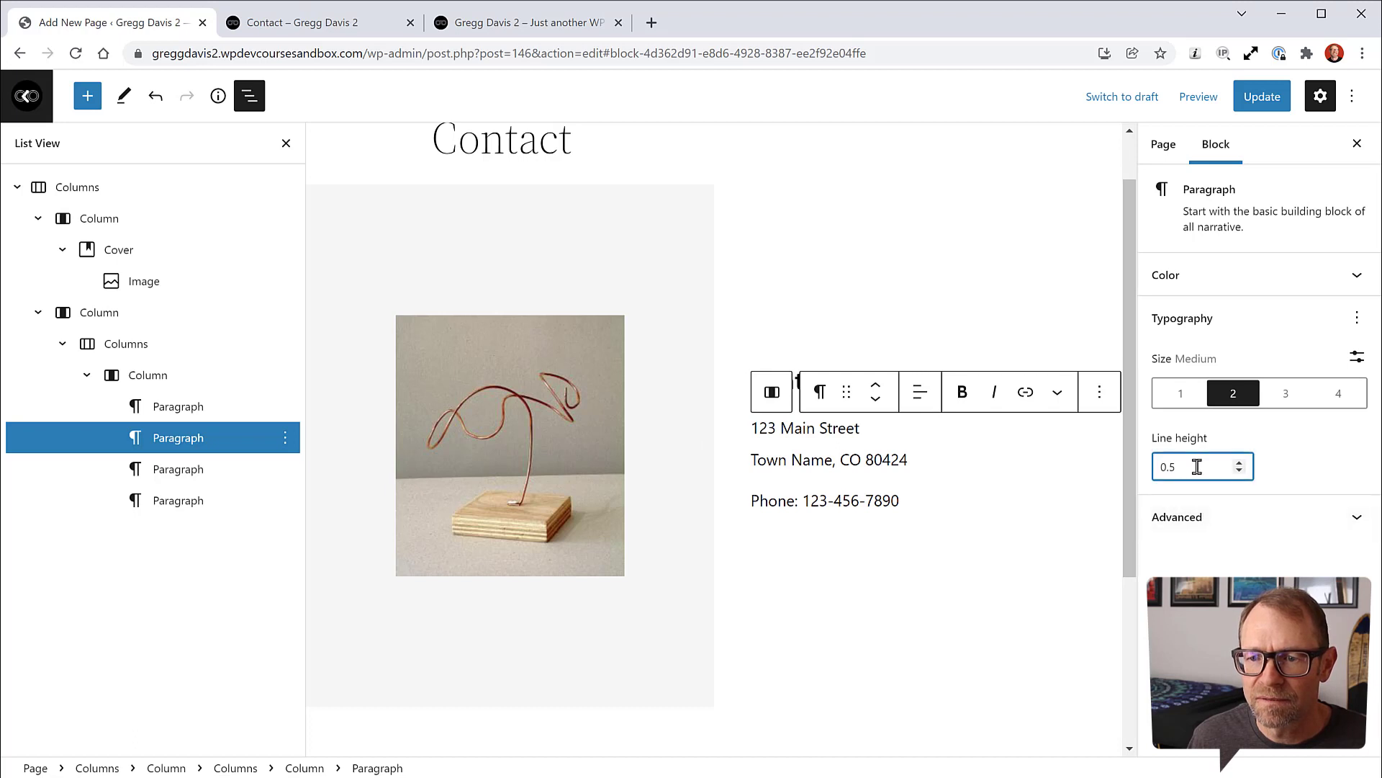
{"action": "left_click_drag", "start_coordinate": [1197, 468], "coordinate": [1154, 472]}
{"action": "key", "text": "BackSpace"}
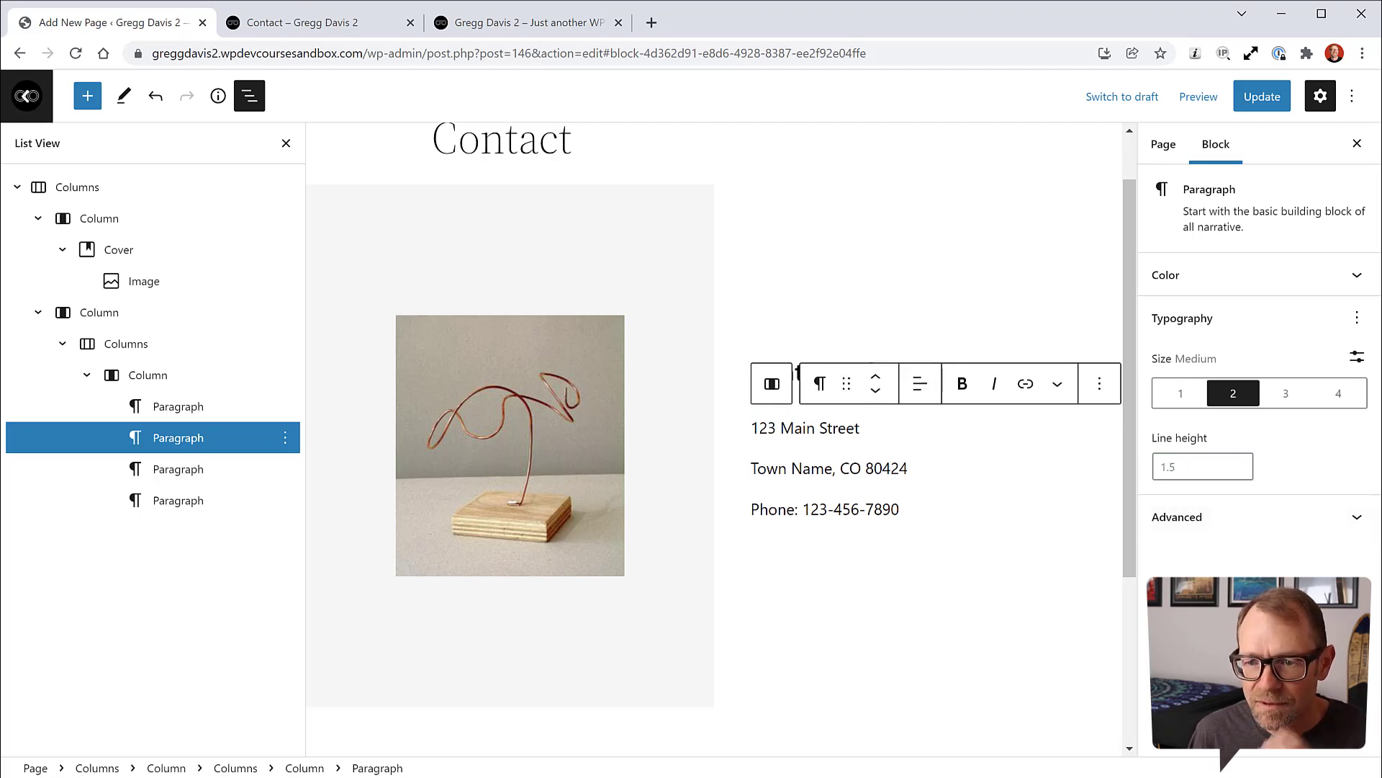
Step: Add a line height setting to the town line and the phone line
{"action": "left_click", "coordinate": [838, 466]}
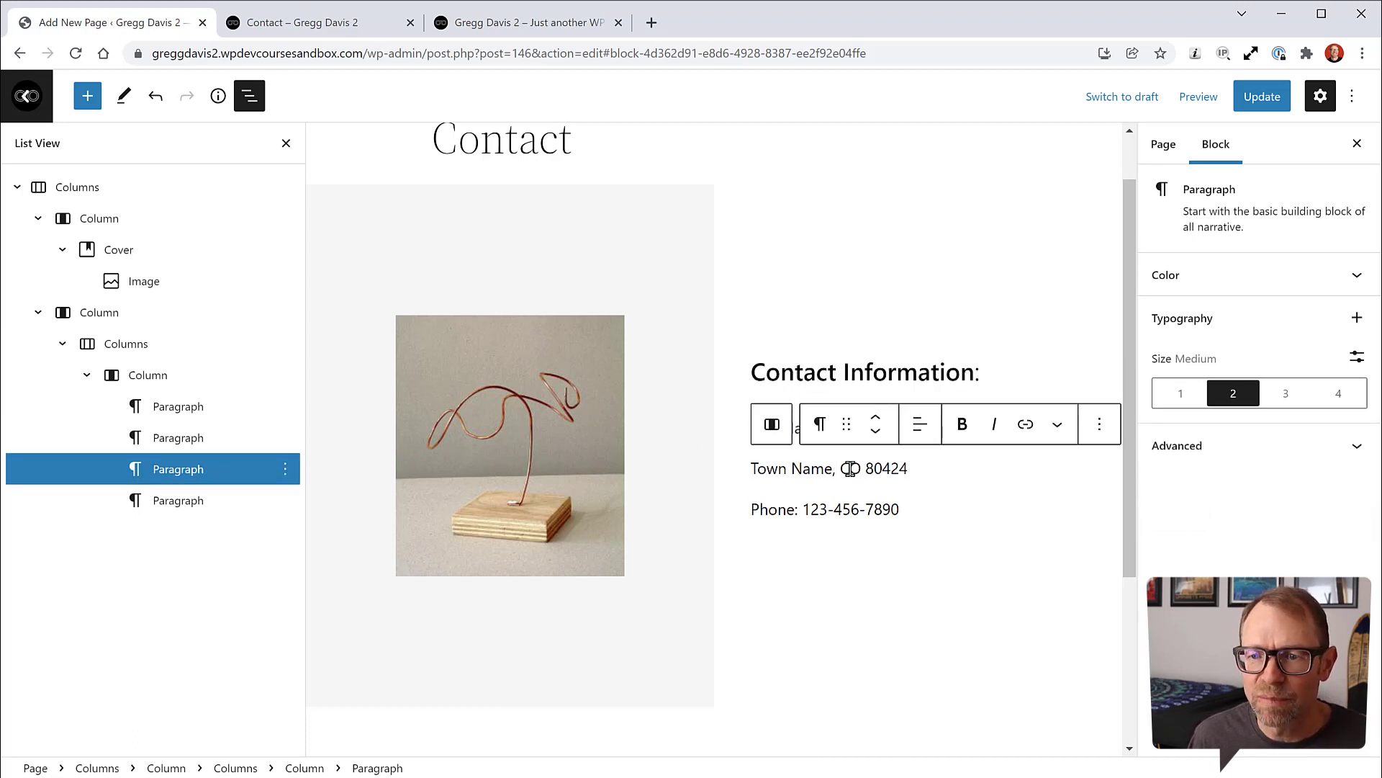
{"action": "left_click", "coordinate": [1357, 357]}
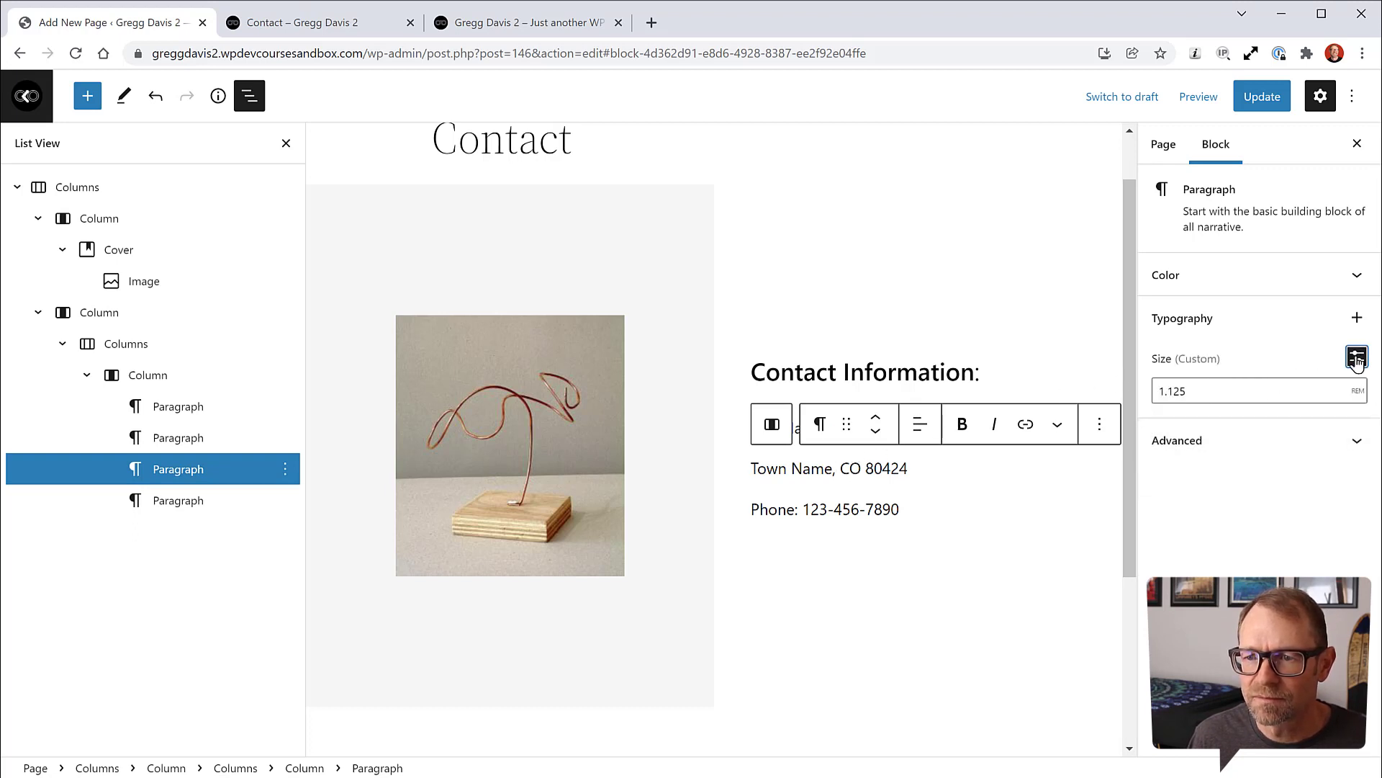
{"action": "left_click", "coordinate": [1357, 357]}
{"action": "left_click", "coordinate": [1357, 318]}
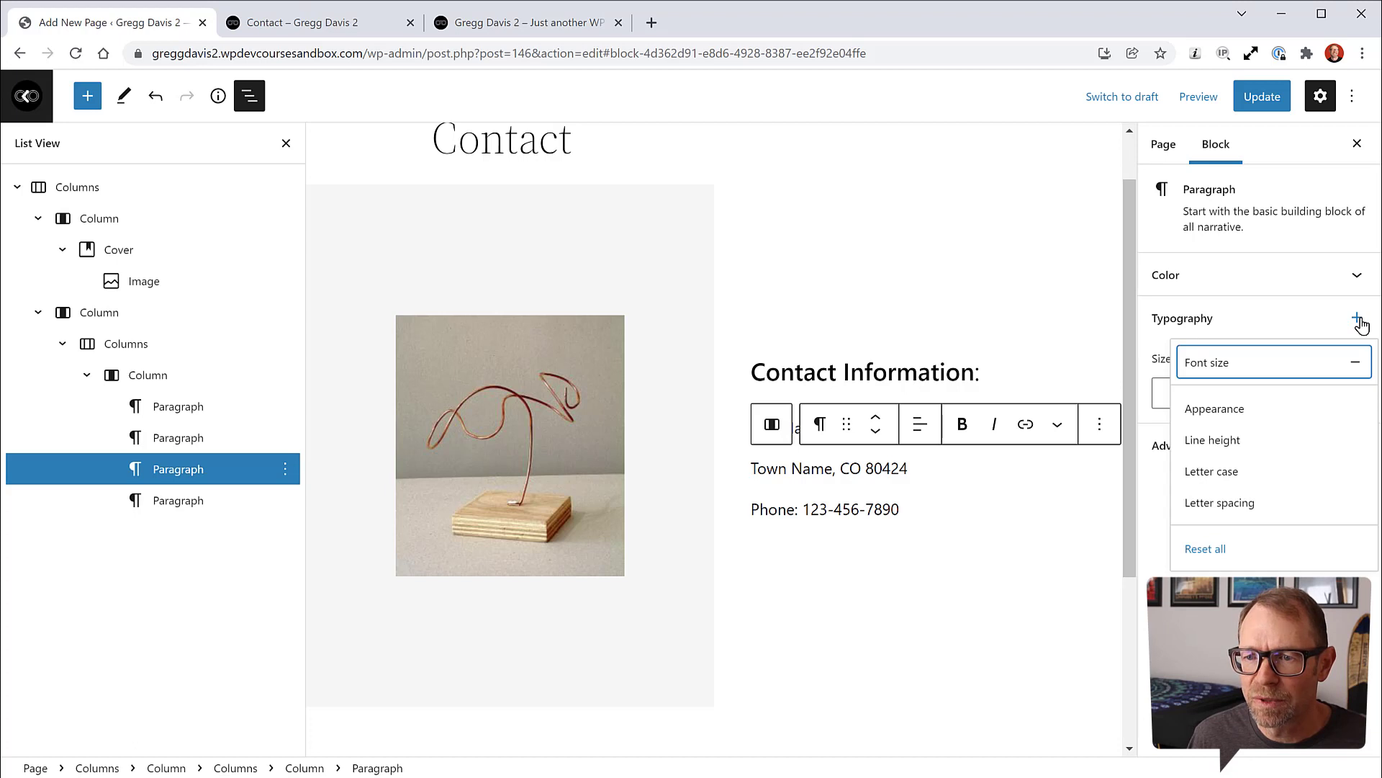
{"action": "left_click", "coordinate": [1230, 443]}
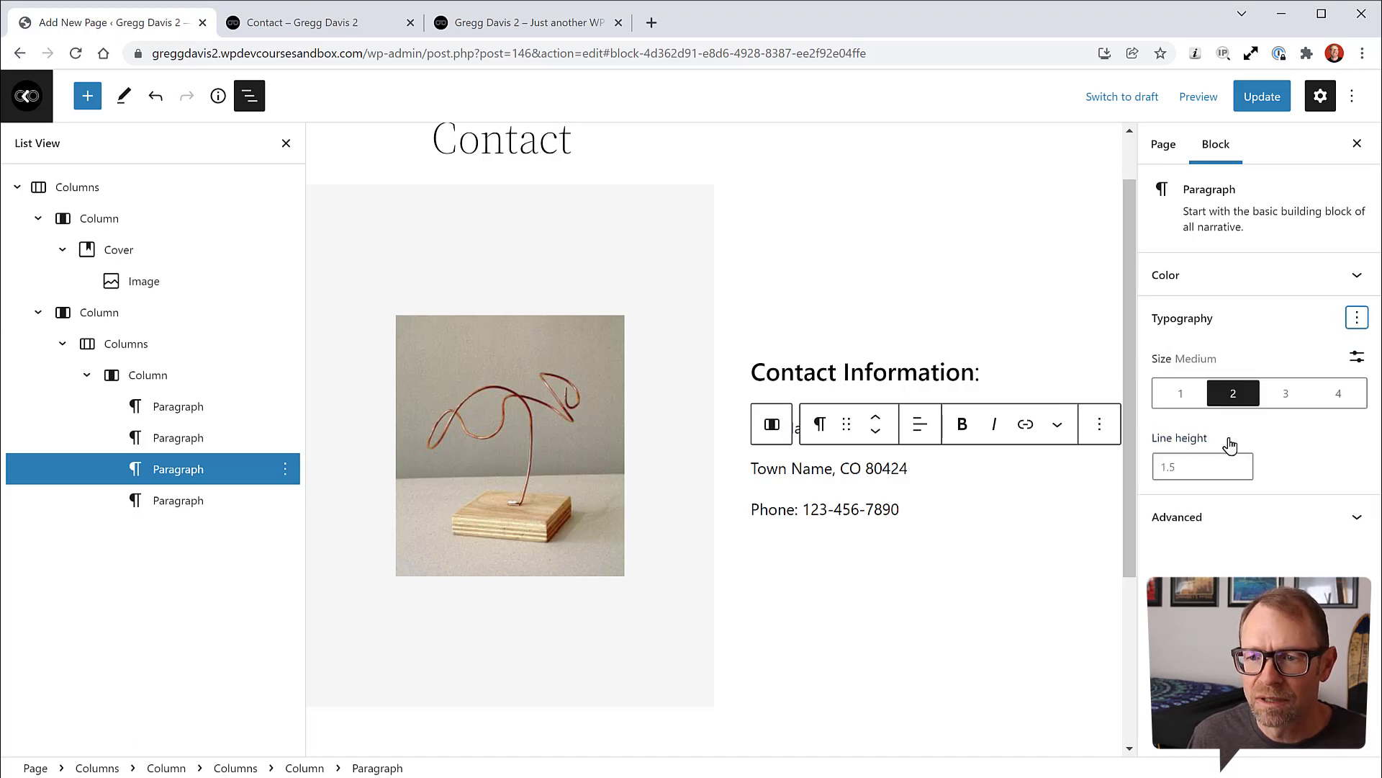
{"action": "left_click", "coordinate": [873, 504]}
{"action": "left_click", "coordinate": [1357, 318]}
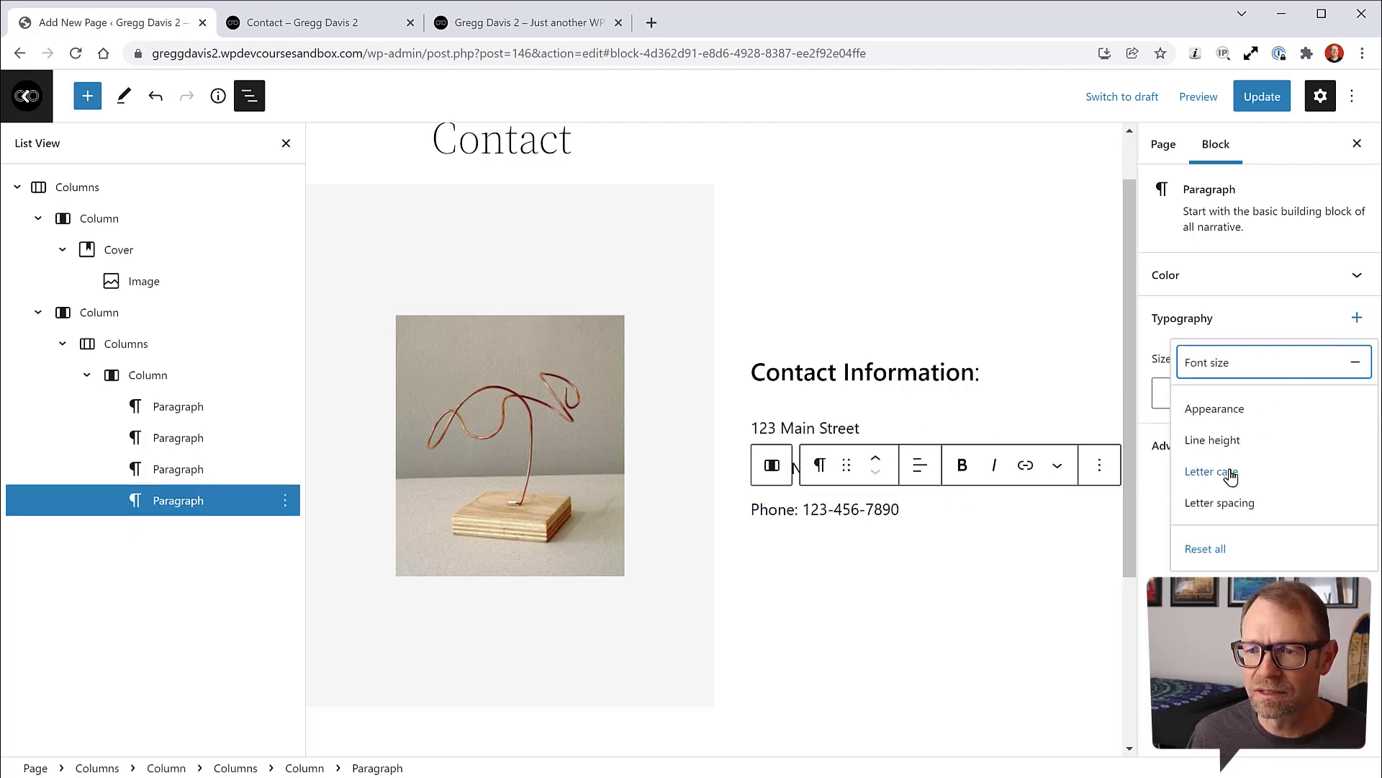
{"action": "left_click", "coordinate": [1224, 440]}
Step: Save the Contact page and exit the editor to the Pages list
{"action": "left_click", "coordinate": [947, 532]}
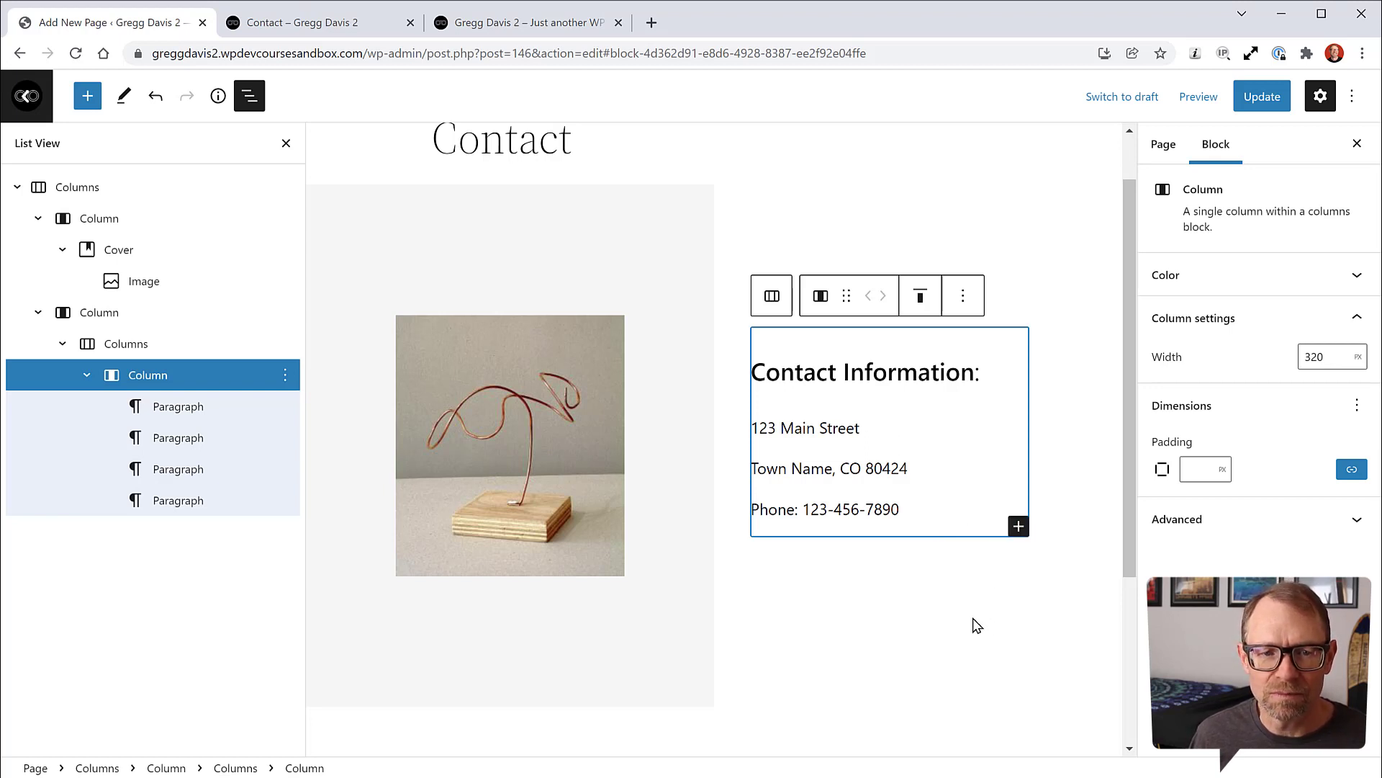
{"action": "left_click", "coordinate": [1262, 97]}
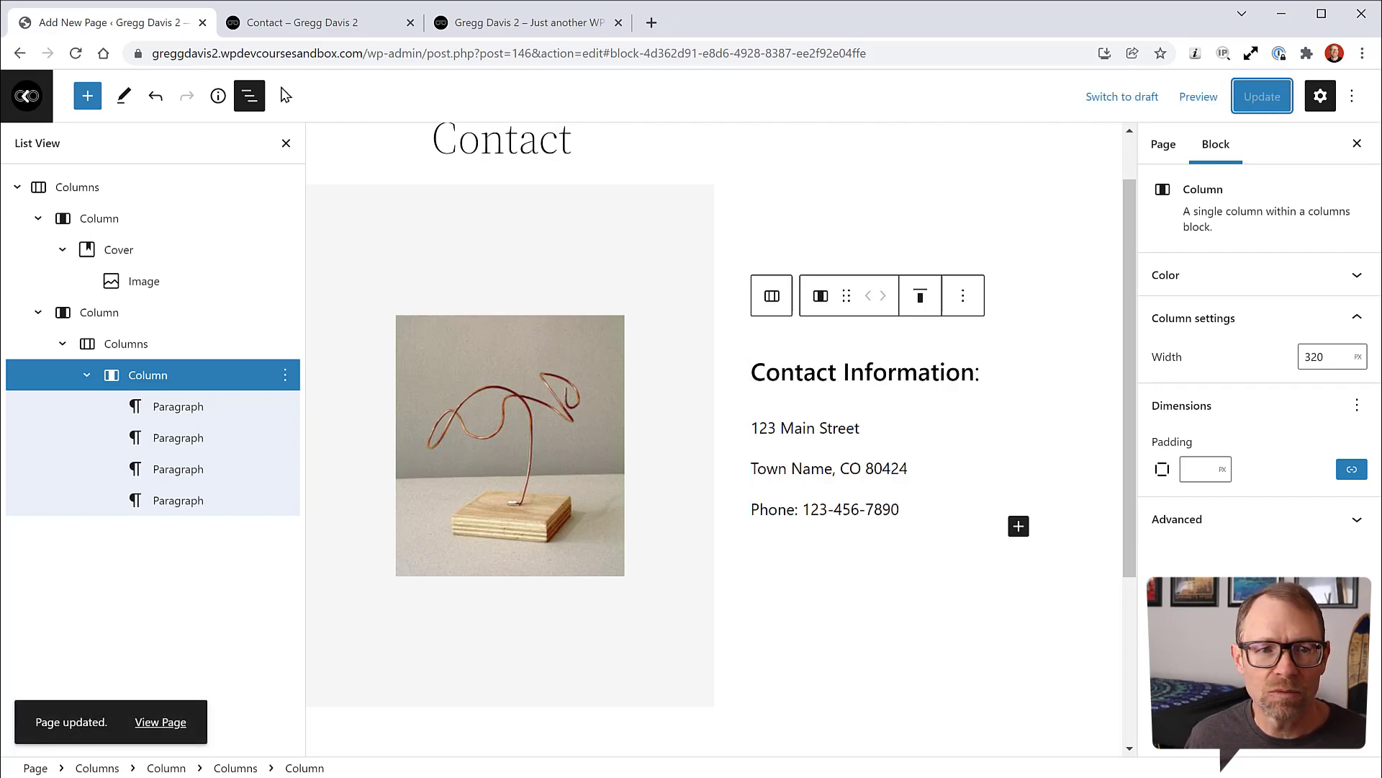
{"action": "left_click", "coordinate": [24, 99]}
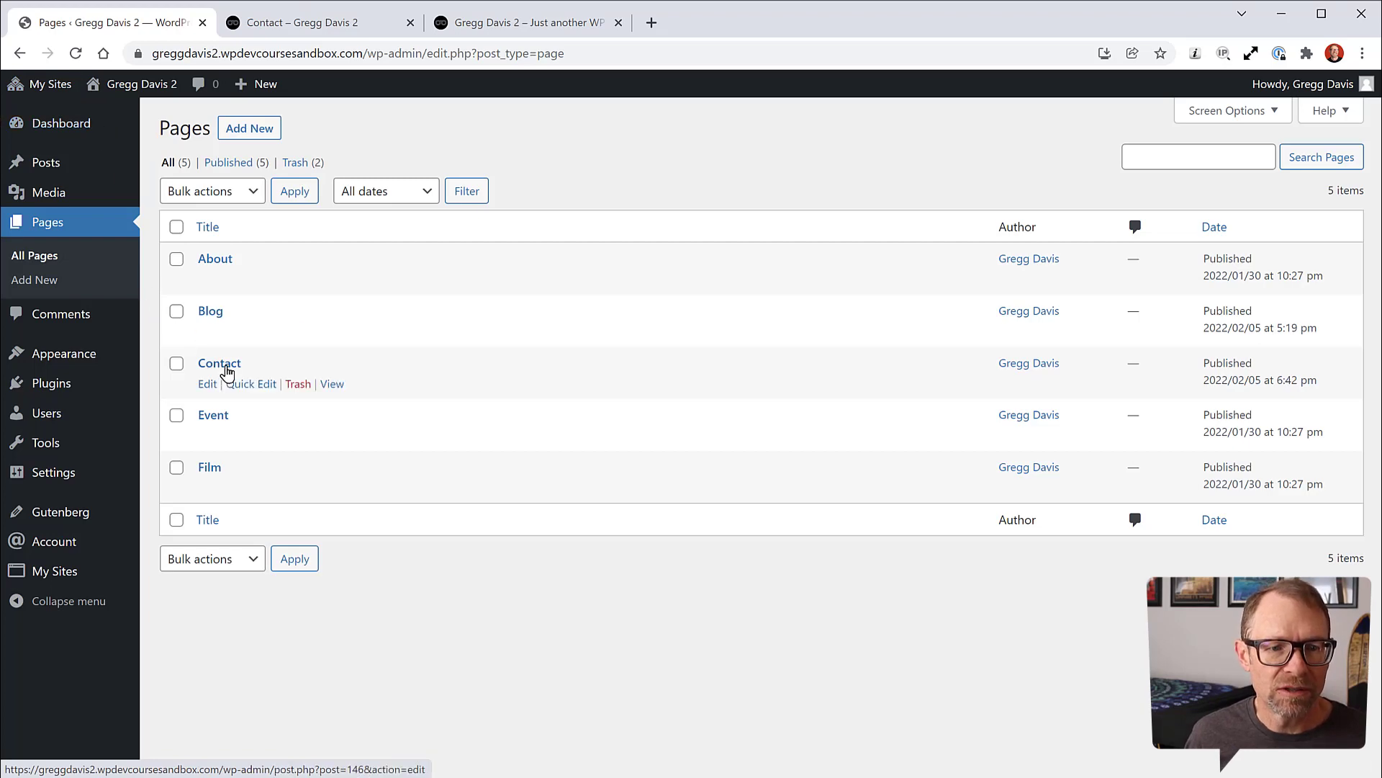
Step: Activate Fluent Forms from Plugins and create a new form from the Contact Form template
{"action": "left_click", "coordinate": [52, 383]}
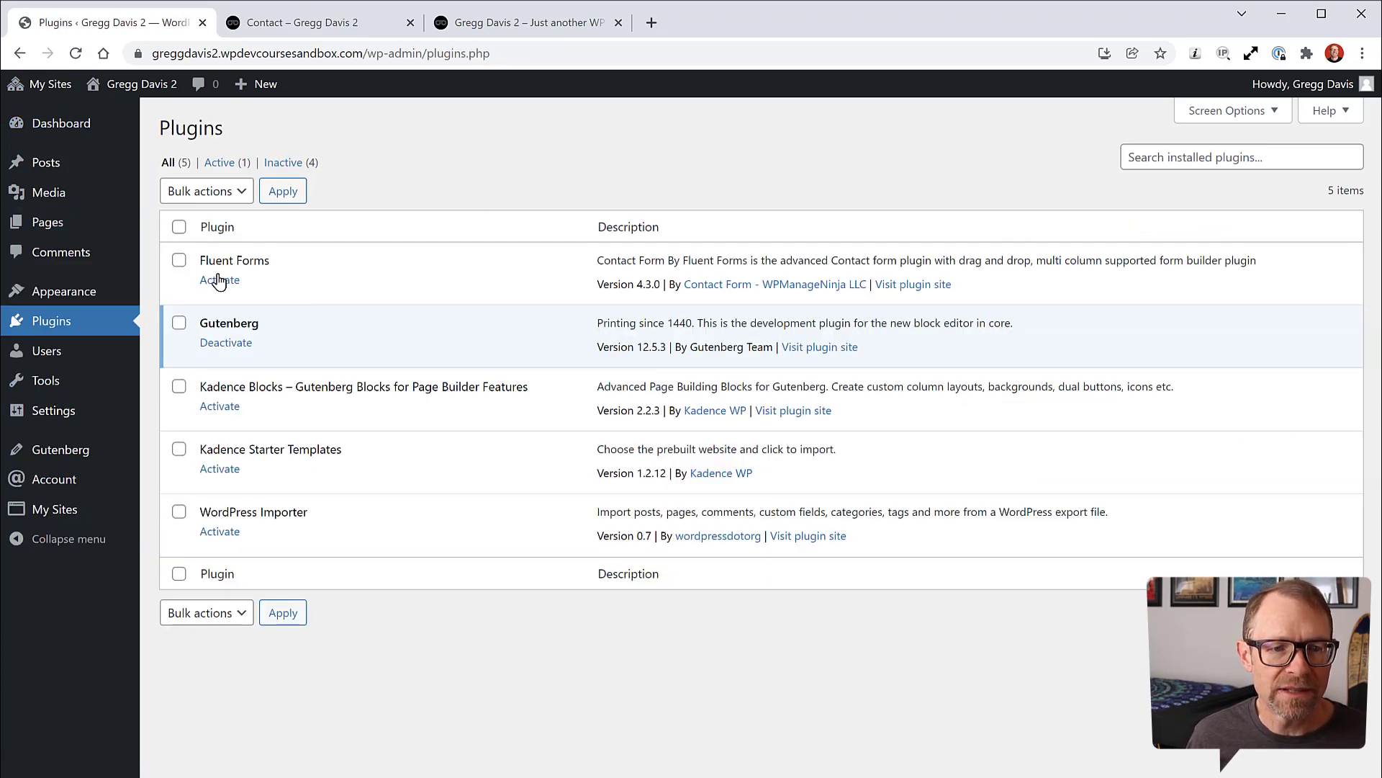
{"action": "left_click", "coordinate": [220, 281]}
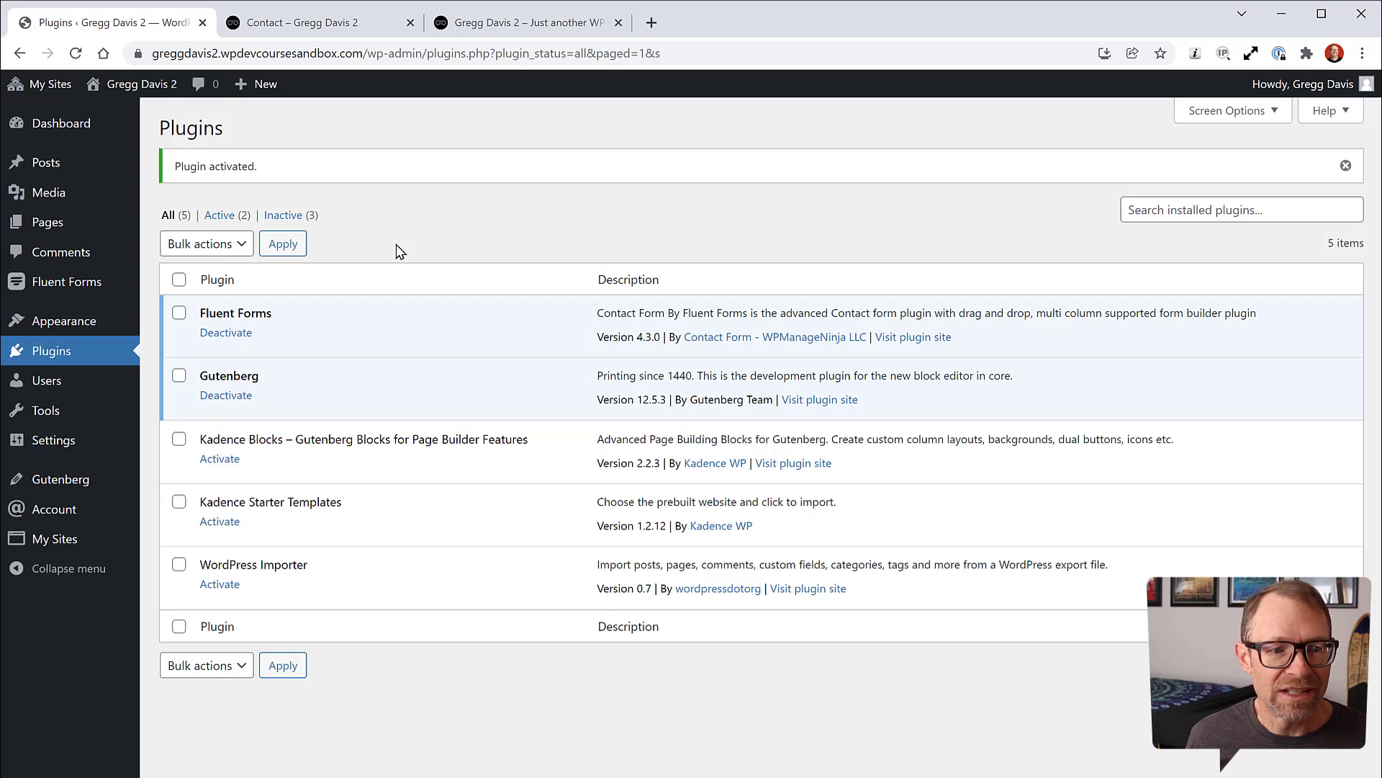
{"action": "mouse_move", "coordinate": [68, 281]}
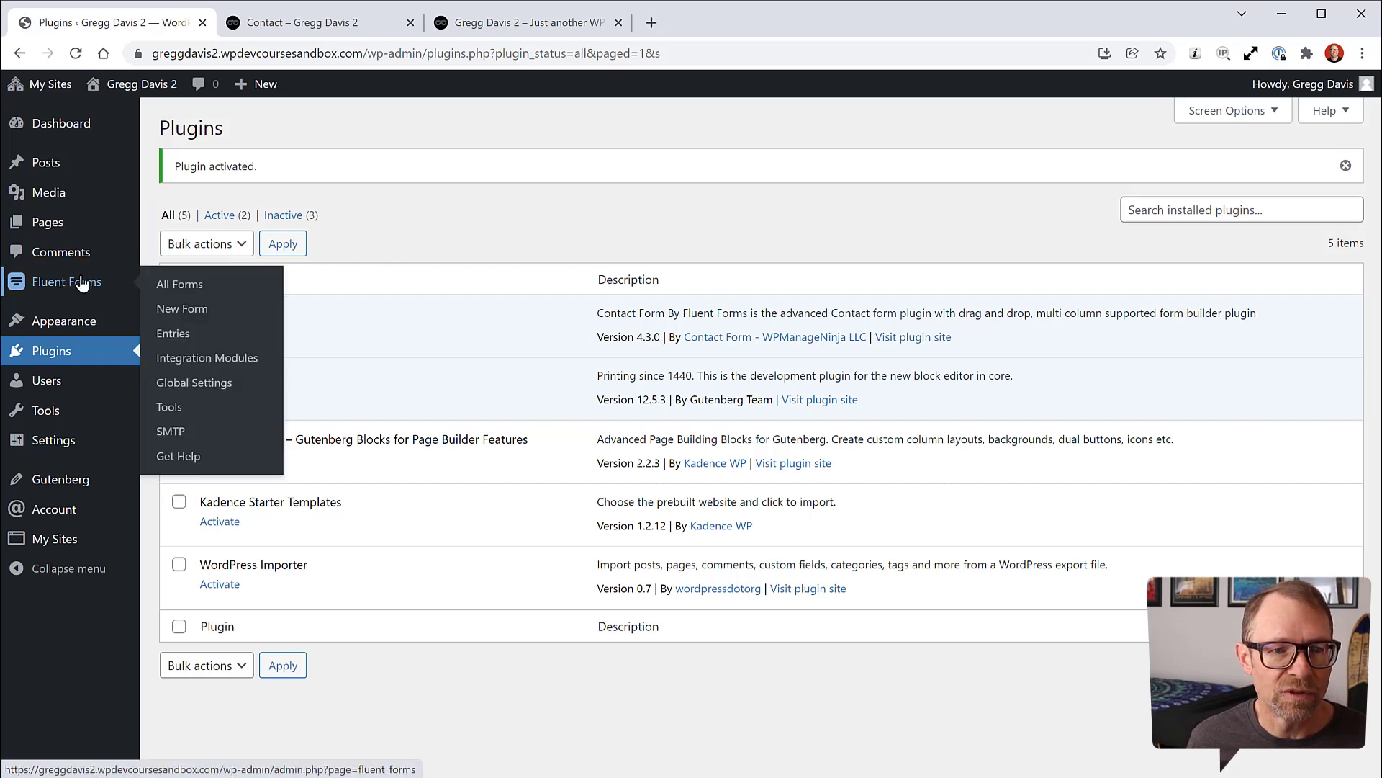
{"action": "left_click", "coordinate": [196, 310]}
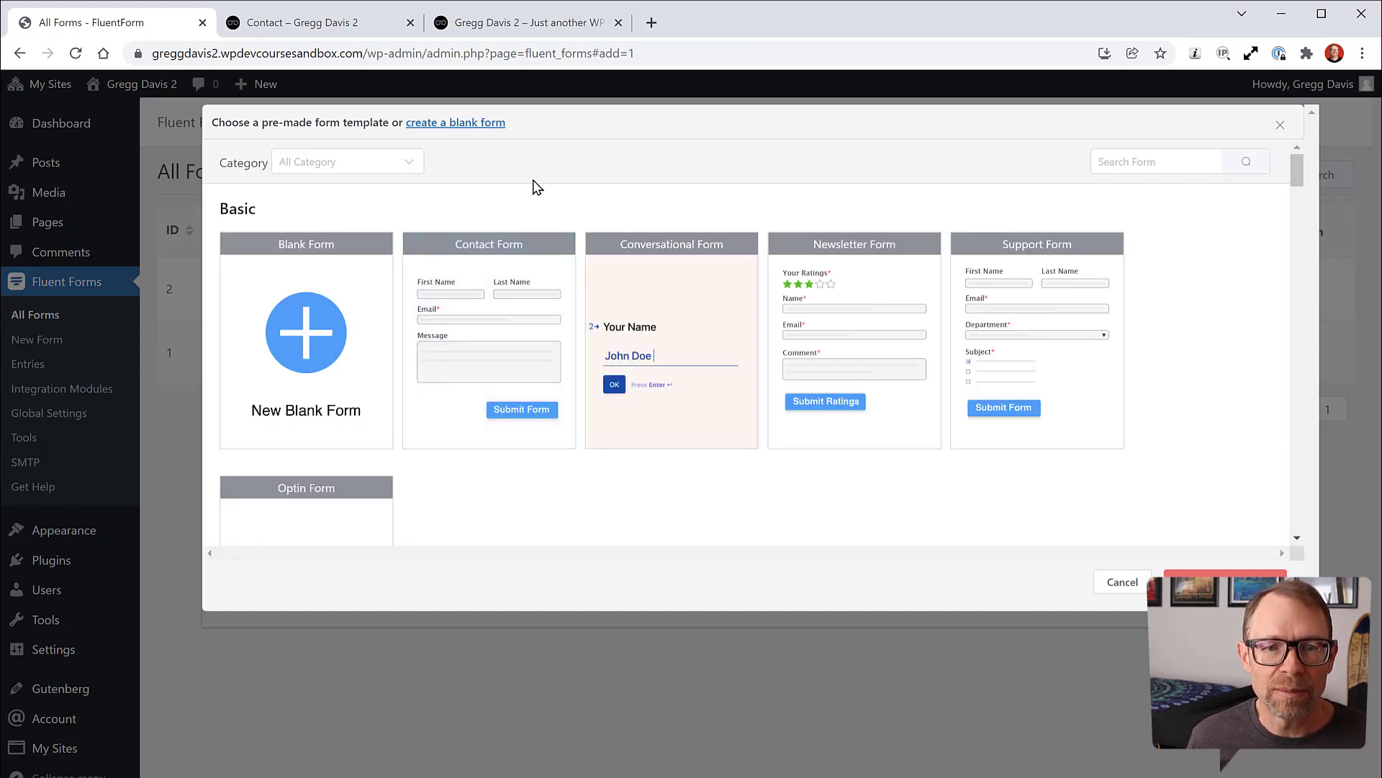
{"action": "mouse_move", "coordinate": [492, 326]}
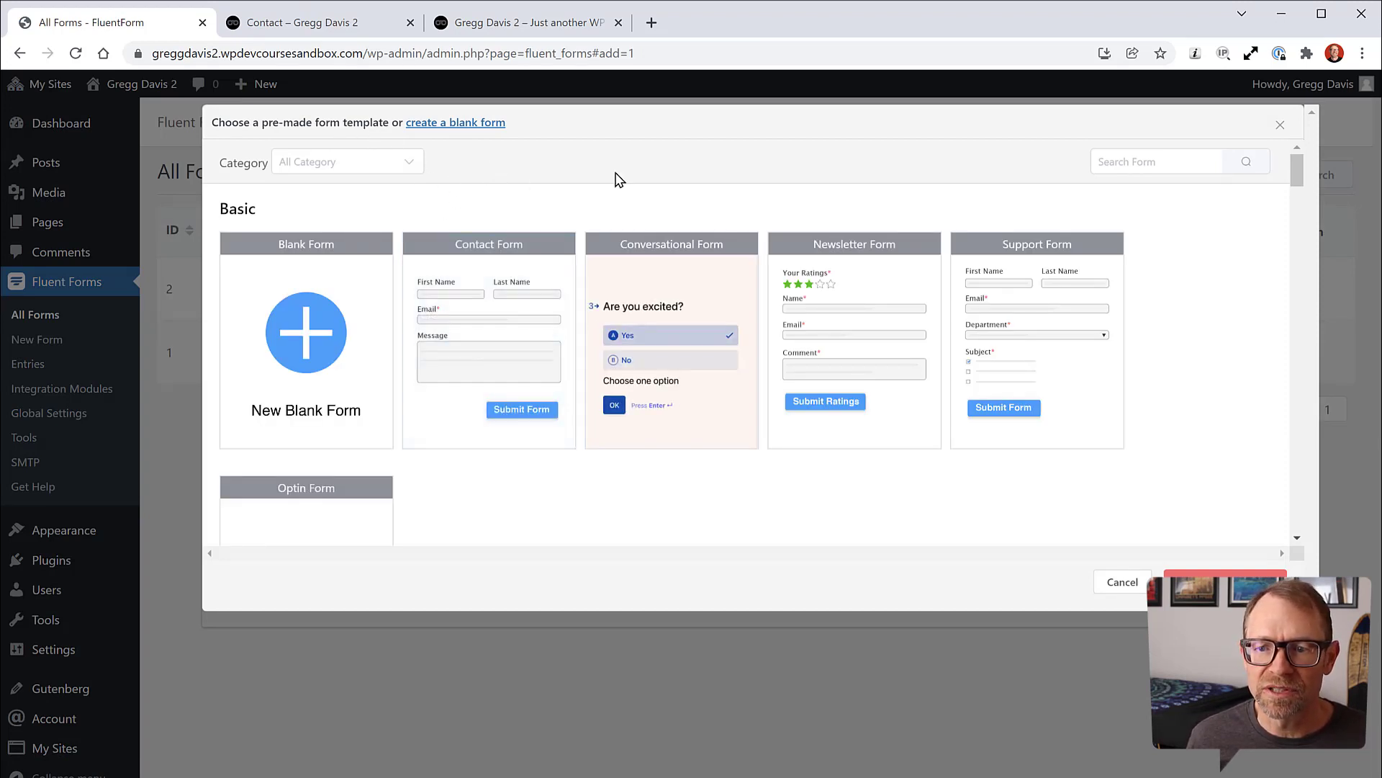
{"action": "left_click", "coordinate": [487, 356]}
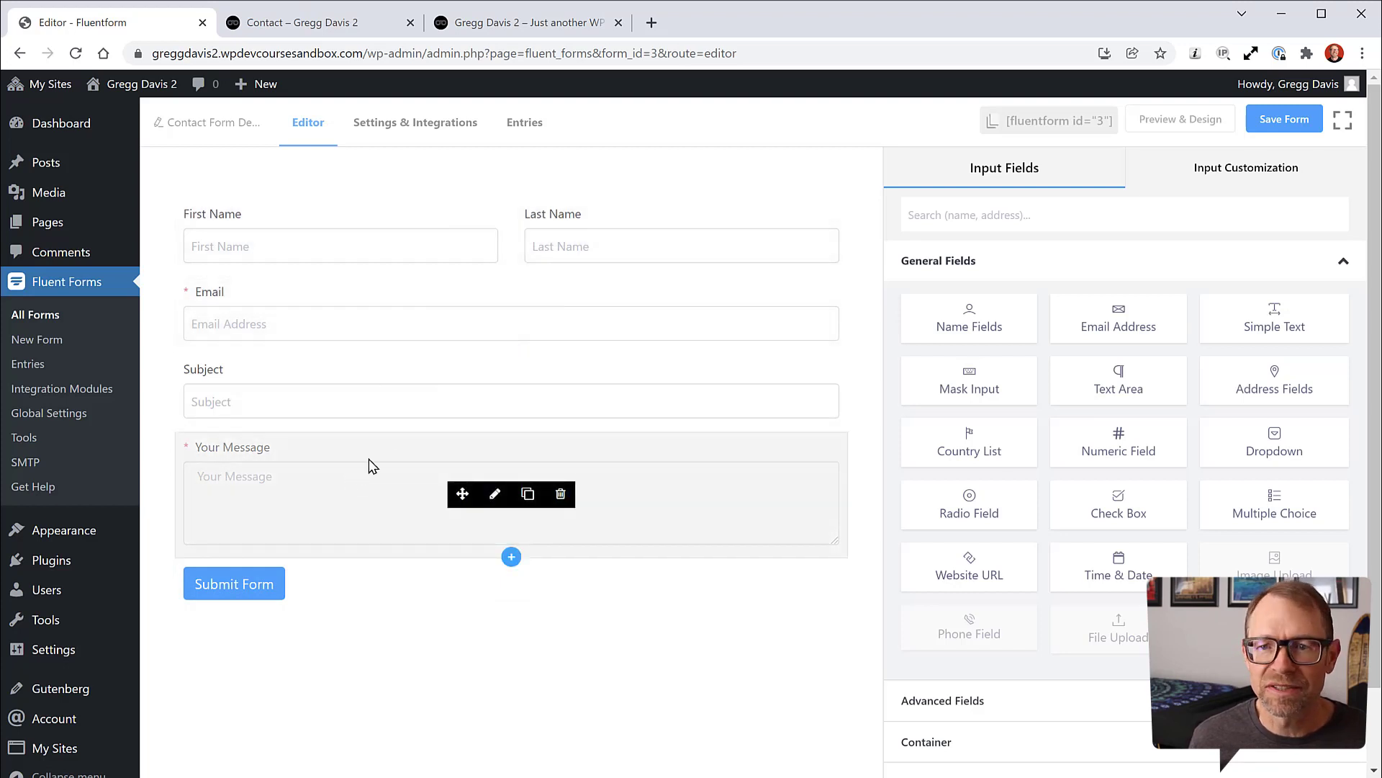
Step: Save the Contact Form Demo and go to its Settings & Integrations
{"action": "left_click", "coordinate": [1285, 119]}
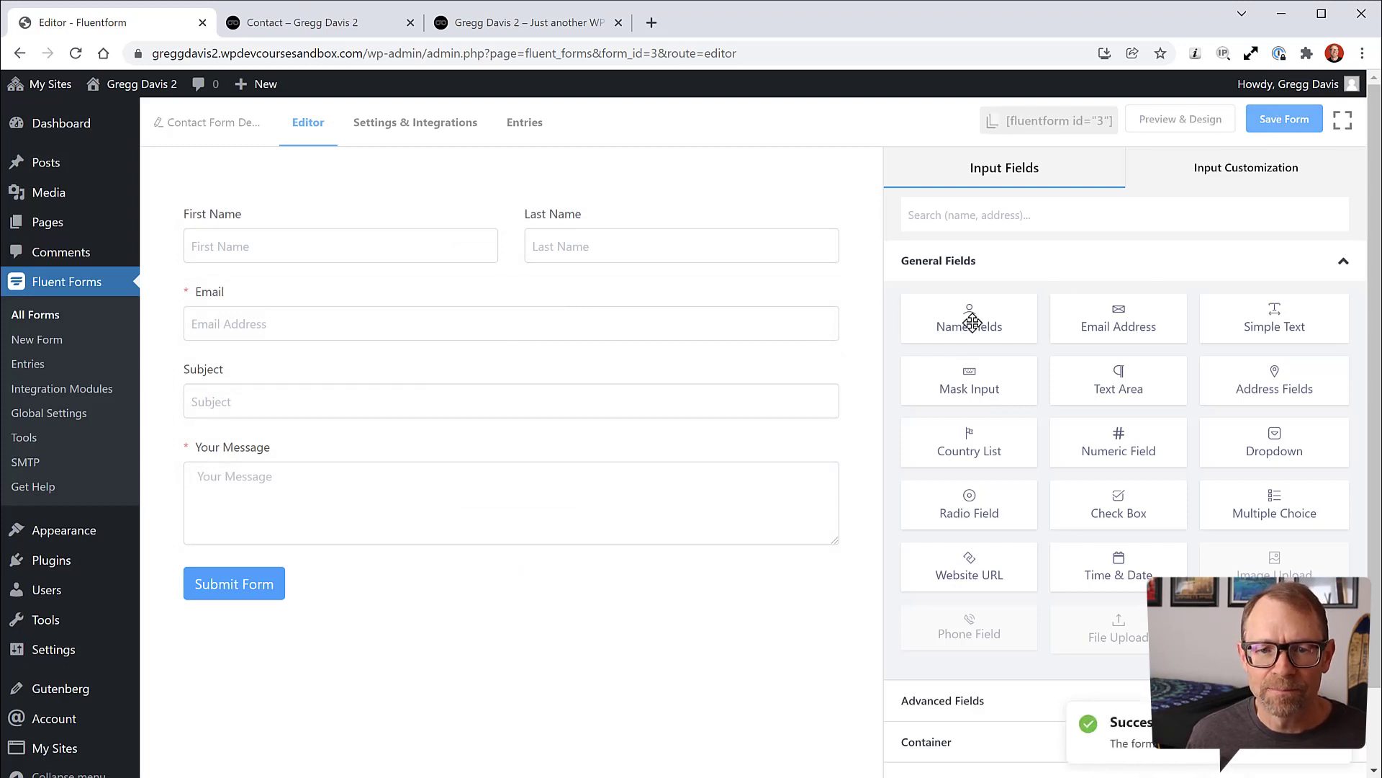
{"action": "left_click", "coordinate": [441, 128]}
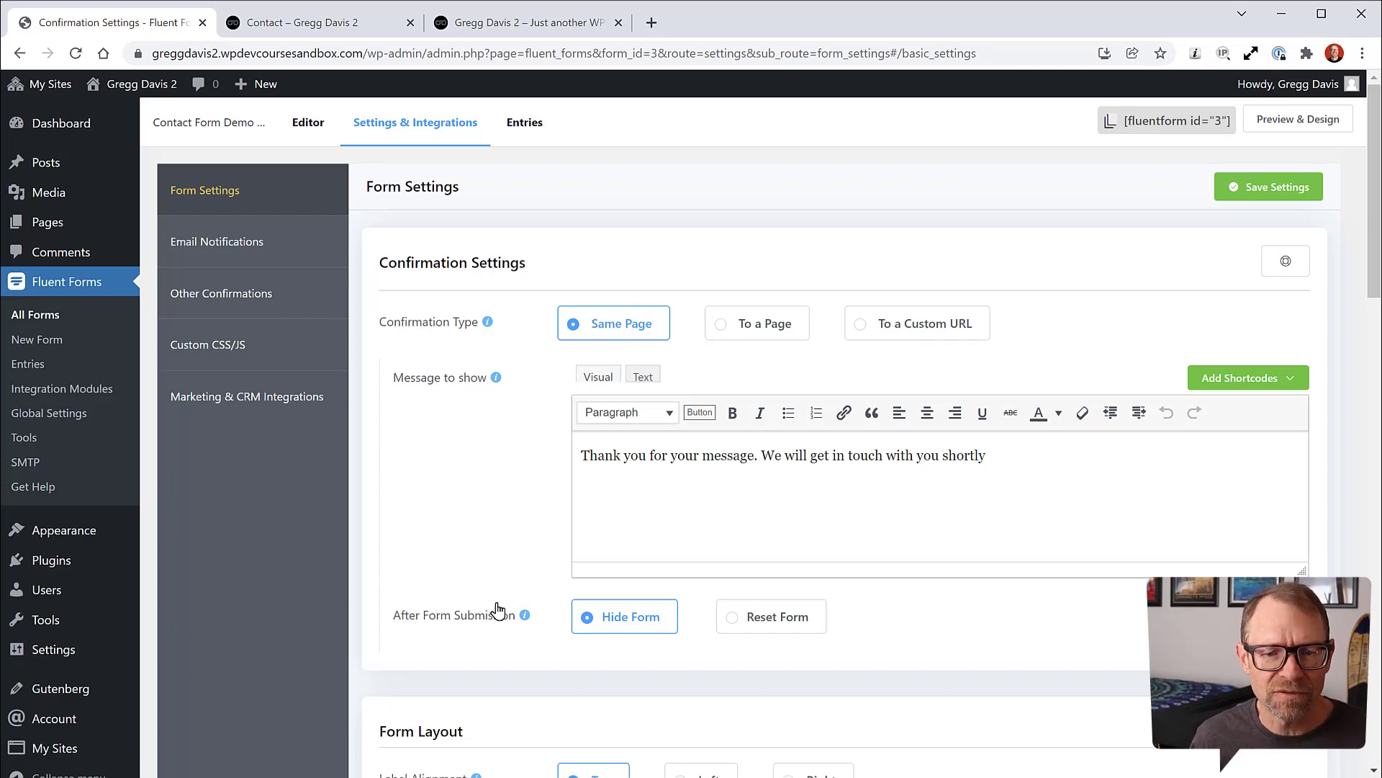
Step: Keep Hide Form after submission, save the settings, and go to Email Notifications
{"action": "left_click", "coordinate": [732, 619]}
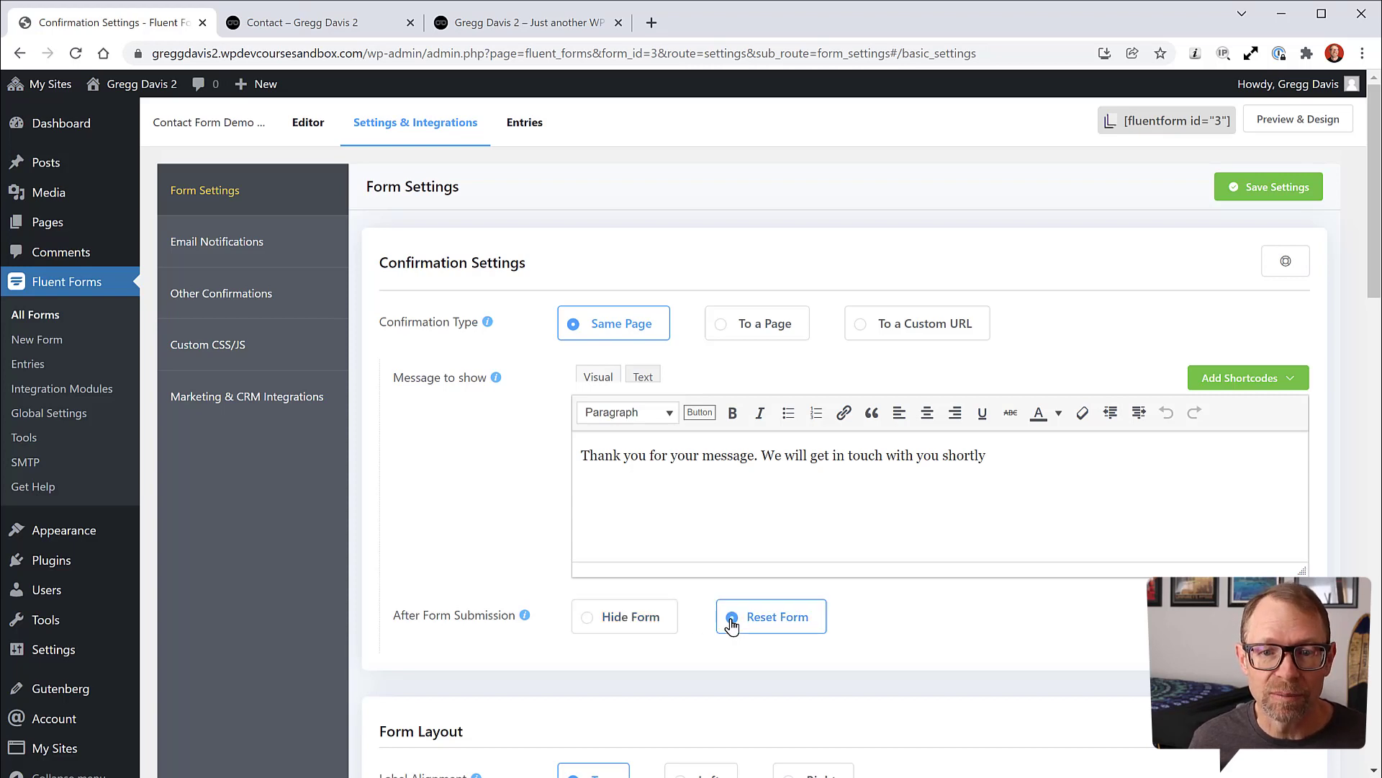
{"action": "left_click", "coordinate": [583, 625]}
{"action": "scroll", "coordinate": [586, 518], "scroll_direction": "down", "scroll_amount": 5}
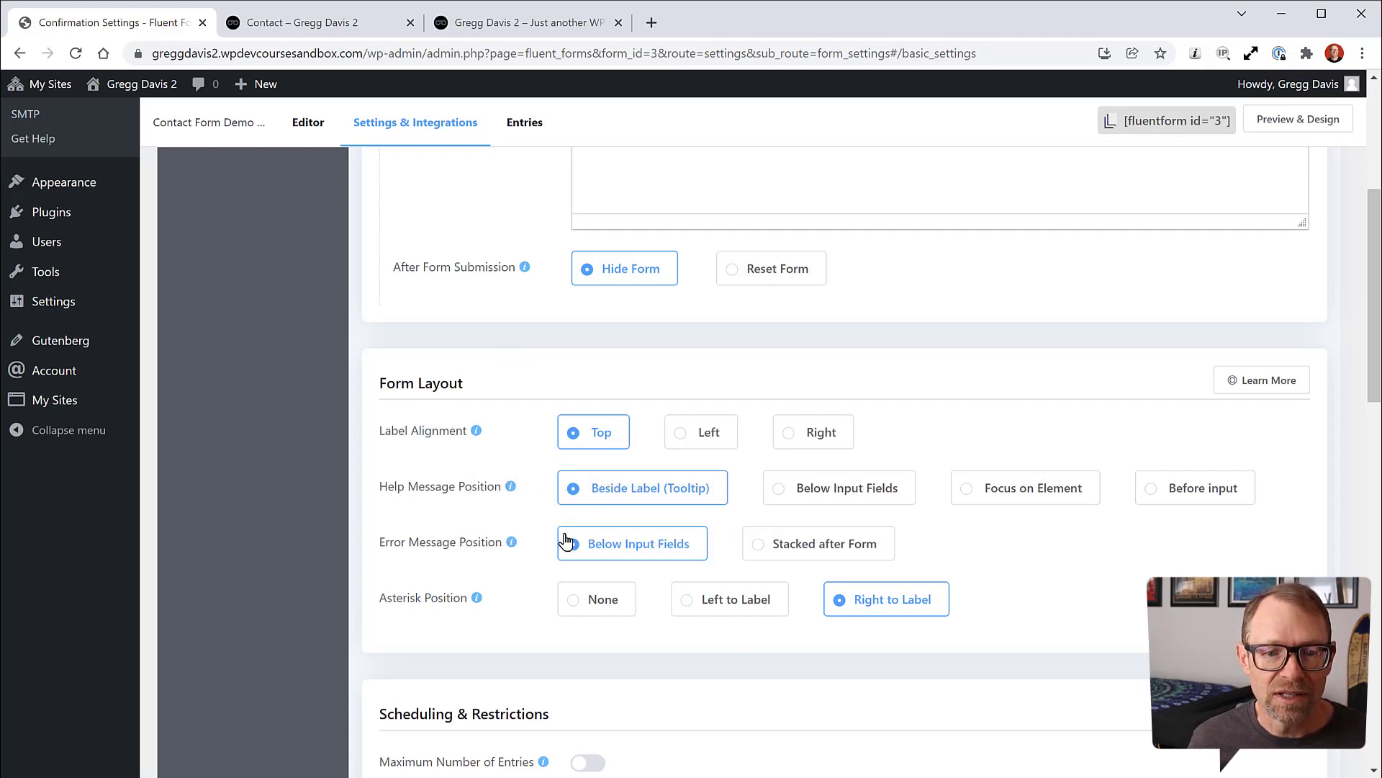
{"action": "scroll", "coordinate": [564, 540], "scroll_direction": "down", "scroll_amount": 5}
{"action": "mouse_move", "coordinate": [564, 428]}
{"action": "scroll", "coordinate": [554, 439], "scroll_direction": "down", "scroll_amount": 7}
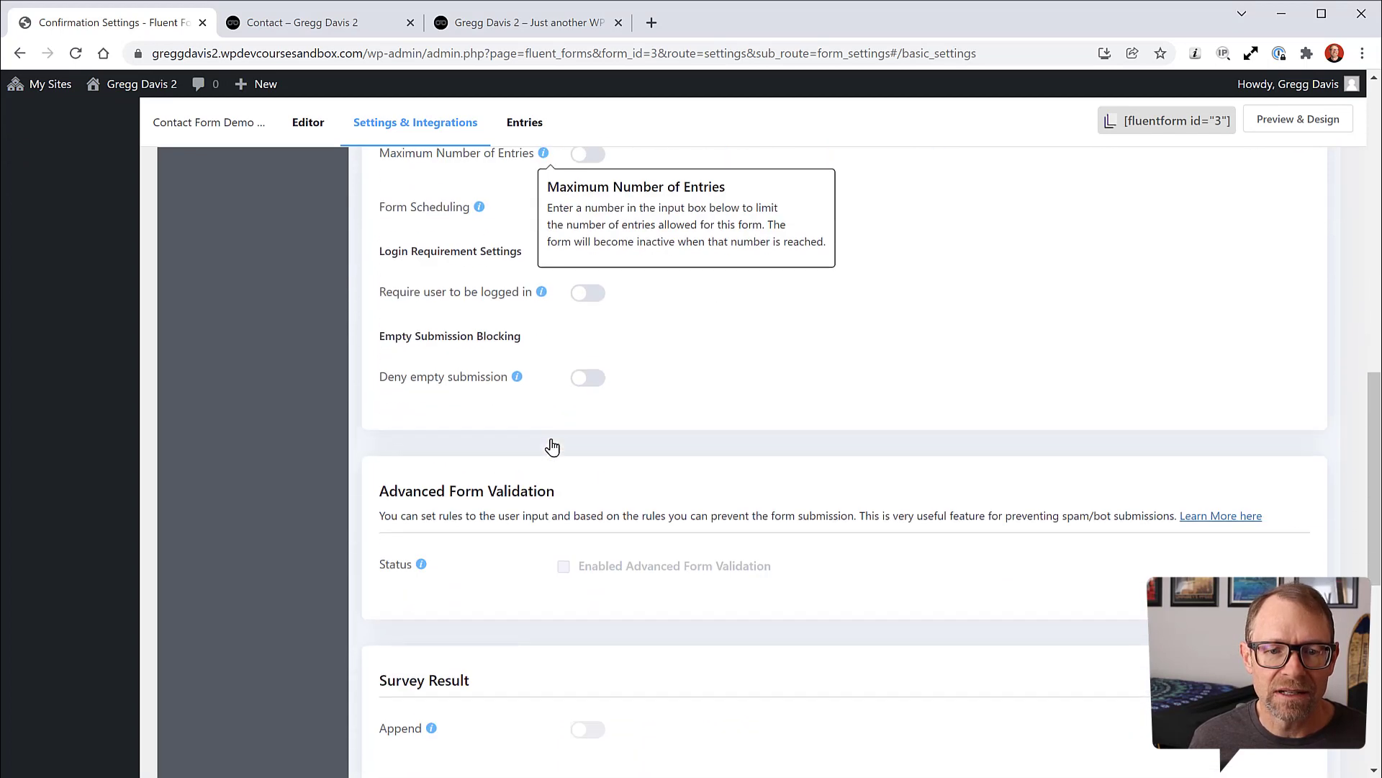
{"action": "scroll", "coordinate": [554, 447], "scroll_direction": "down", "scroll_amount": 5}
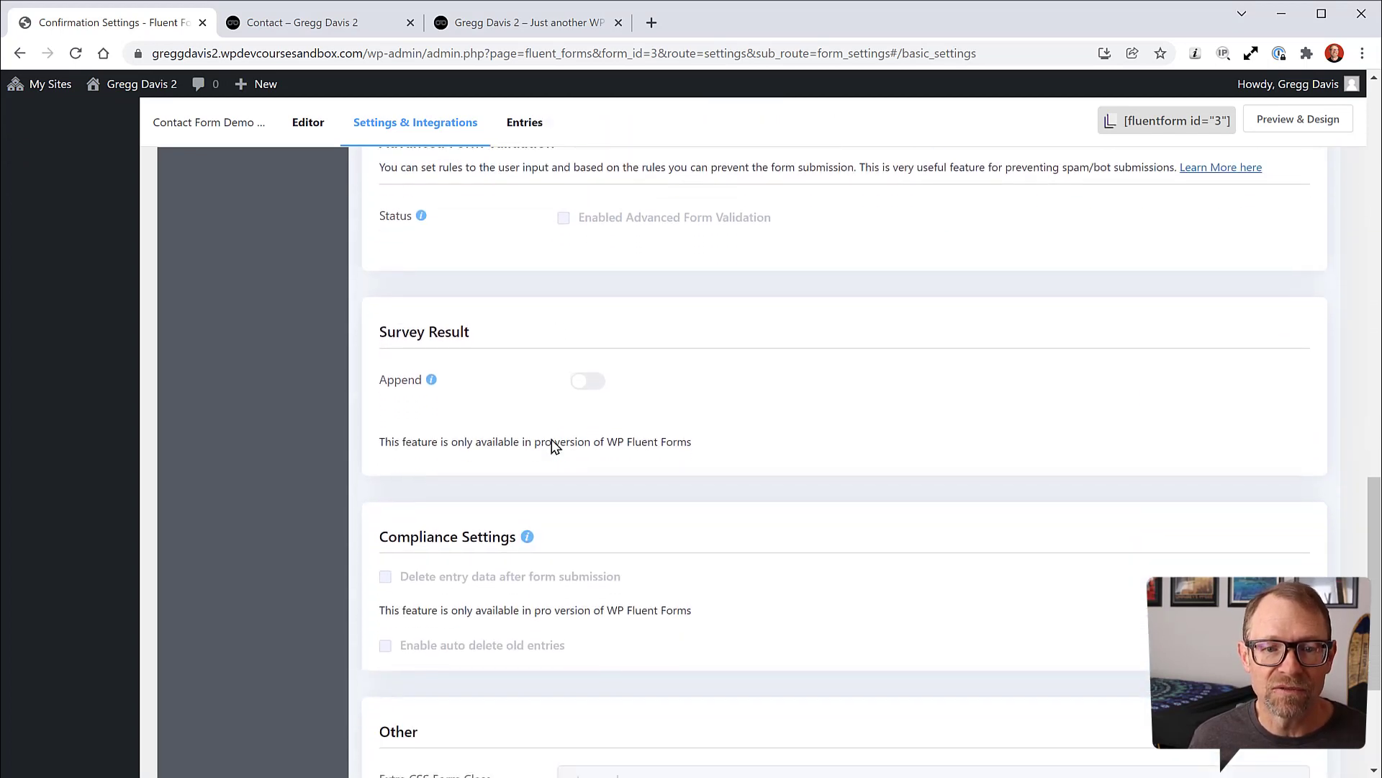
{"action": "scroll", "coordinate": [558, 432], "scroll_direction": "up", "scroll_amount": 20}
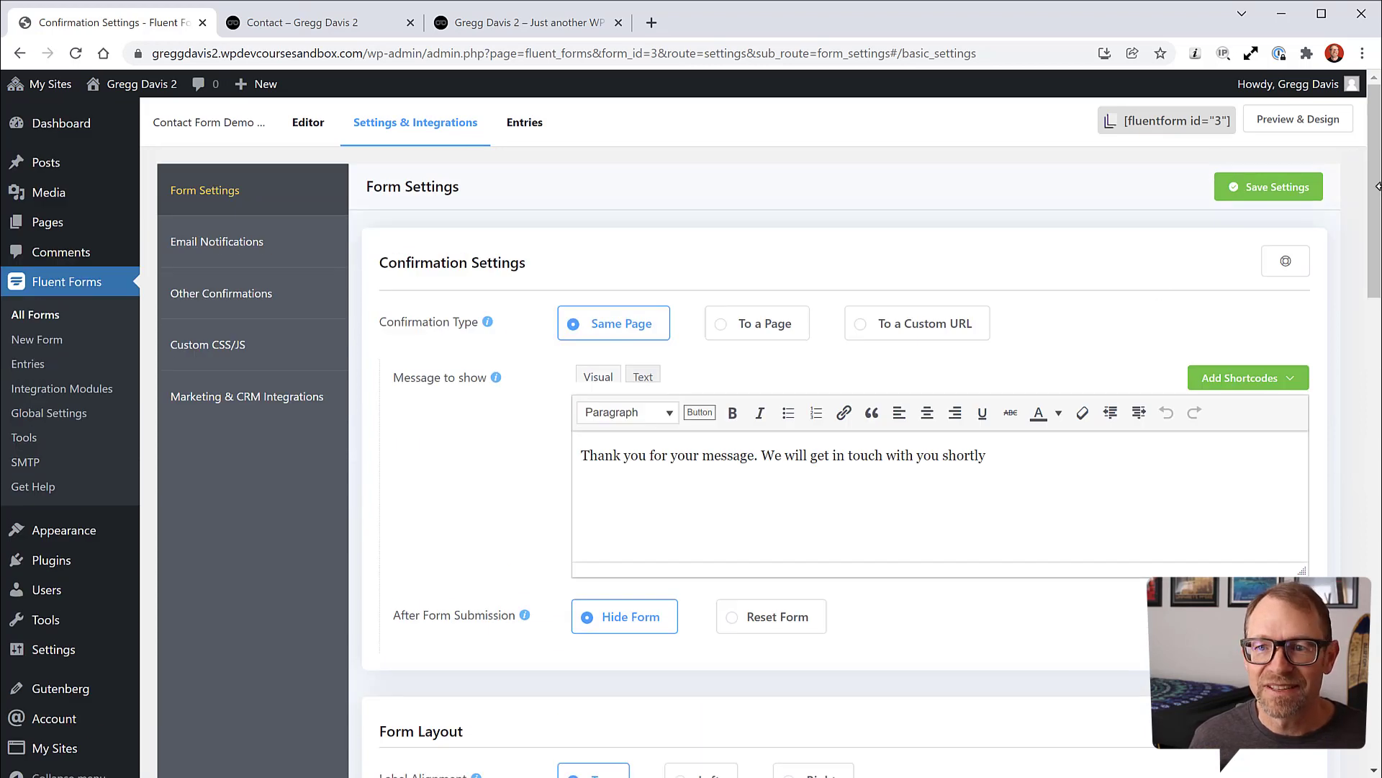
{"action": "left_click", "coordinate": [1269, 186]}
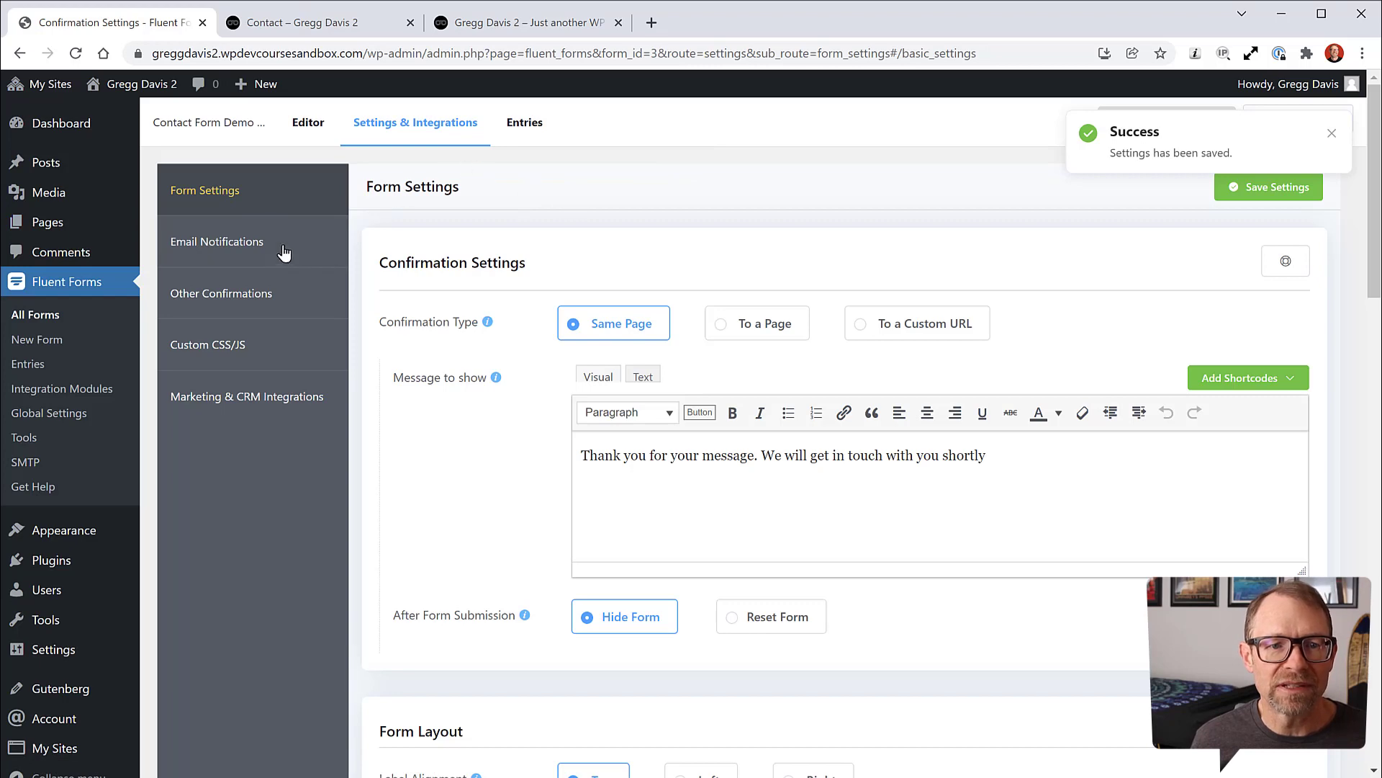
{"action": "left_click", "coordinate": [252, 240]}
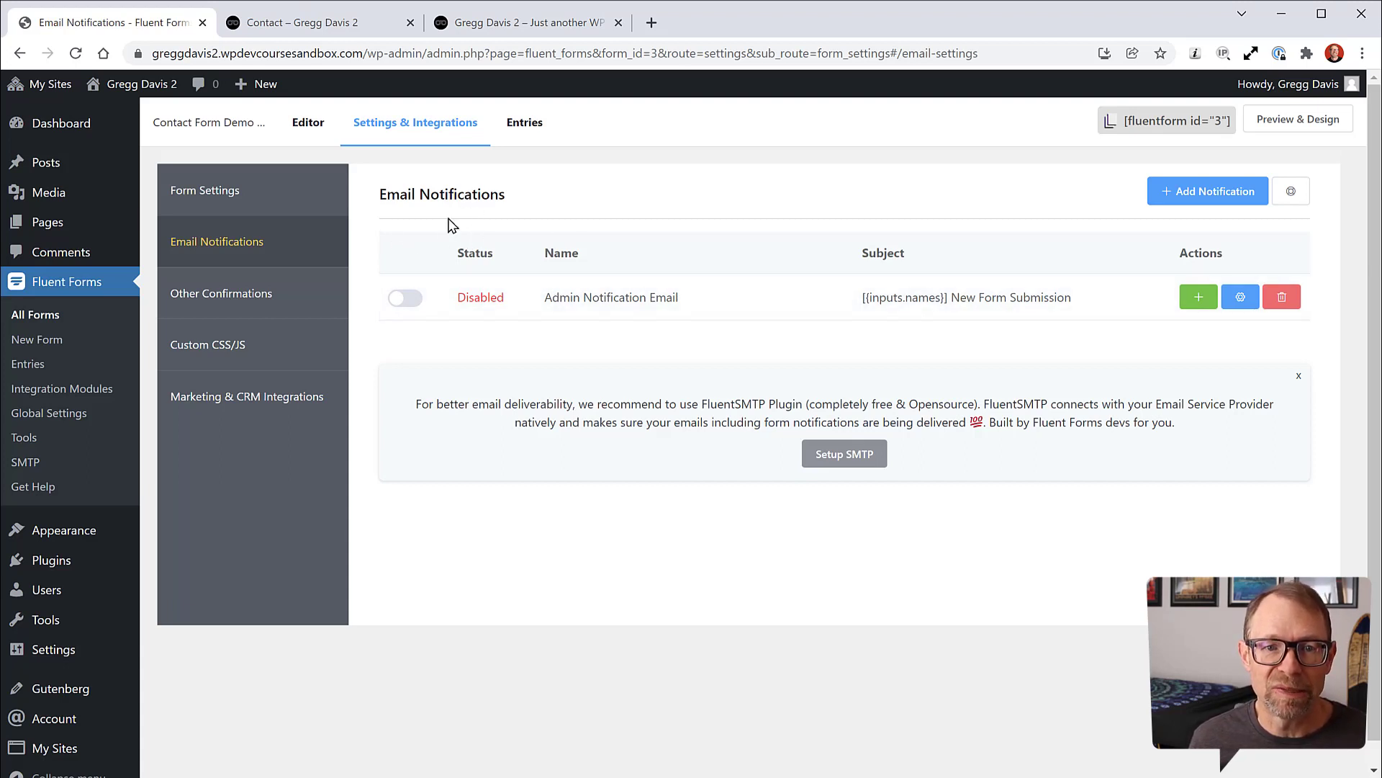
Step: Enable the Admin Notification Email and review its details, then view Other Confirmations
{"action": "left_click", "coordinate": [405, 301]}
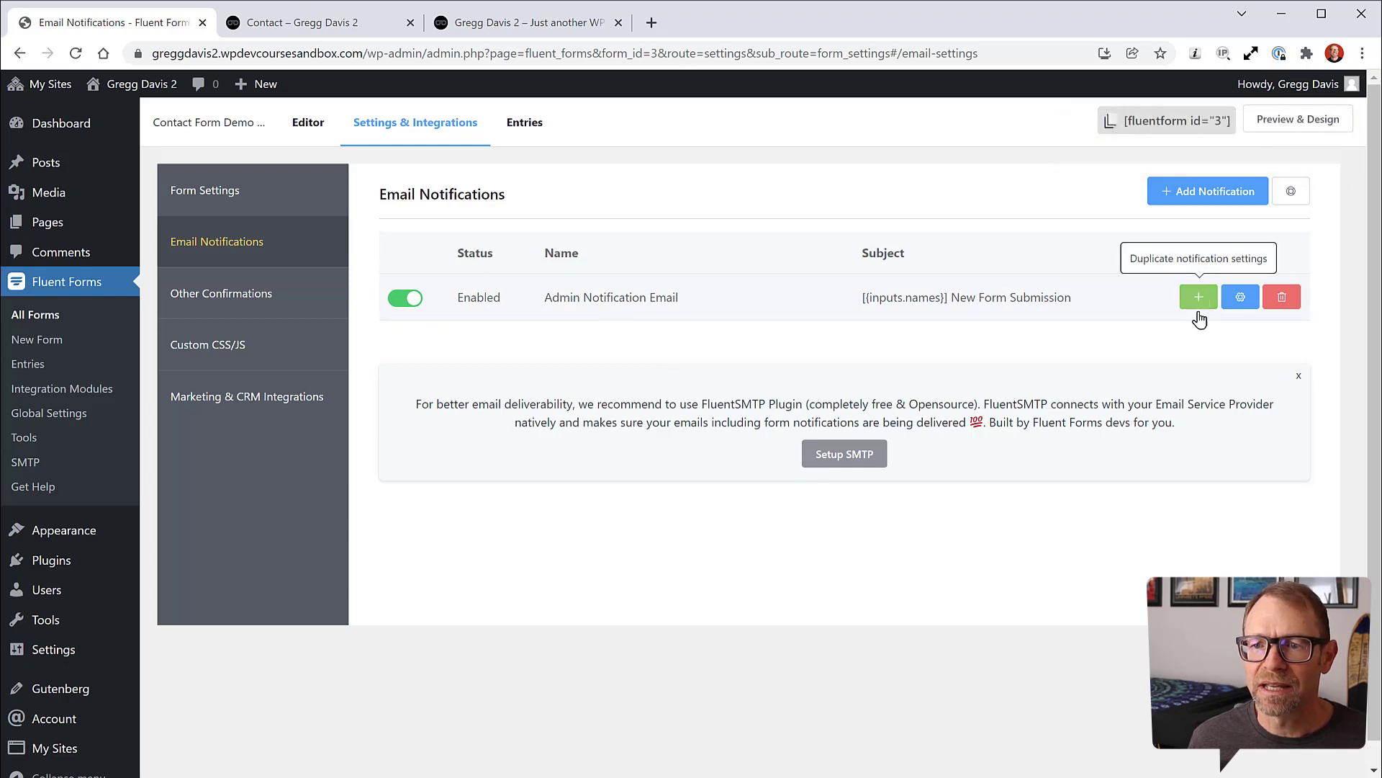
{"action": "left_click", "coordinate": [1241, 297]}
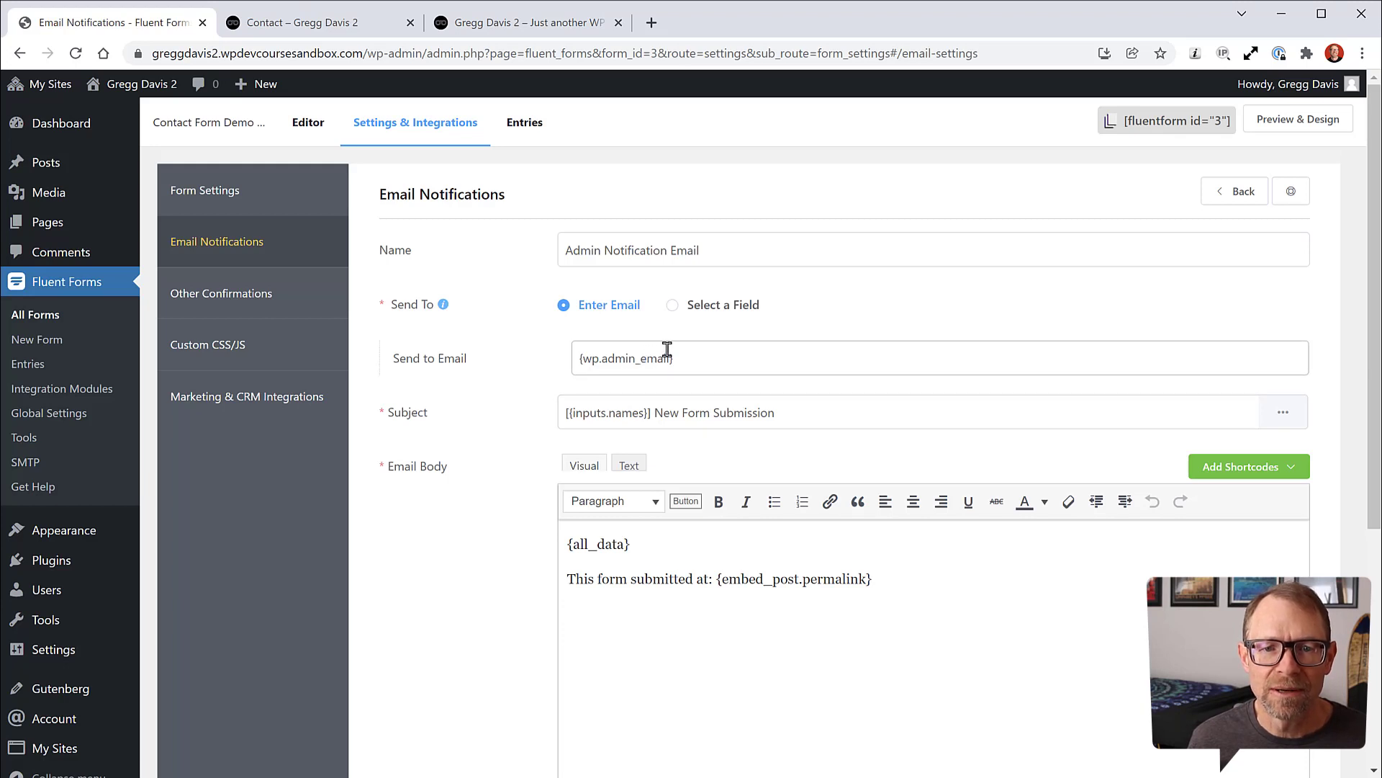
{"action": "scroll", "coordinate": [620, 497], "scroll_direction": "down", "scroll_amount": 2}
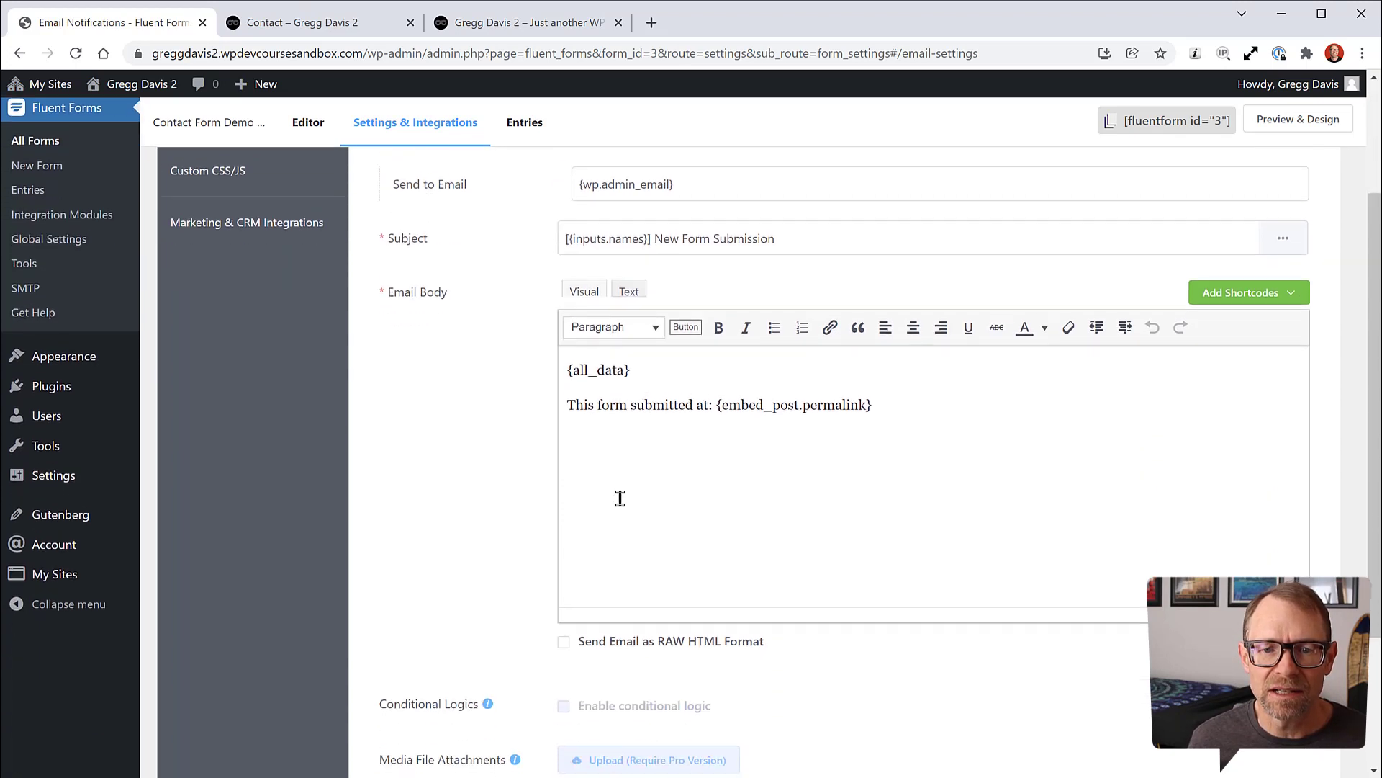
{"action": "scroll", "coordinate": [467, 484], "scroll_direction": "down", "scroll_amount": 2}
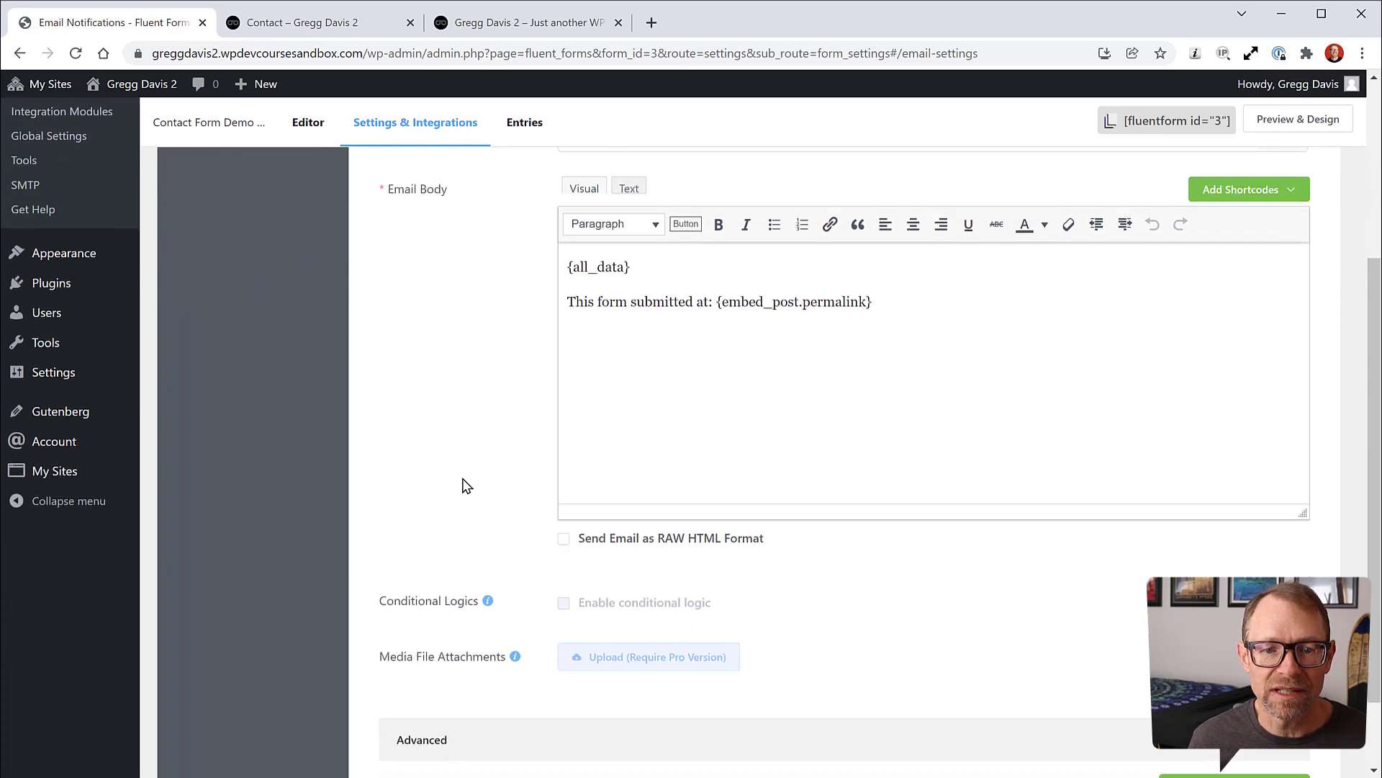
{"action": "scroll", "coordinate": [493, 448], "scroll_direction": "up", "scroll_amount": 4}
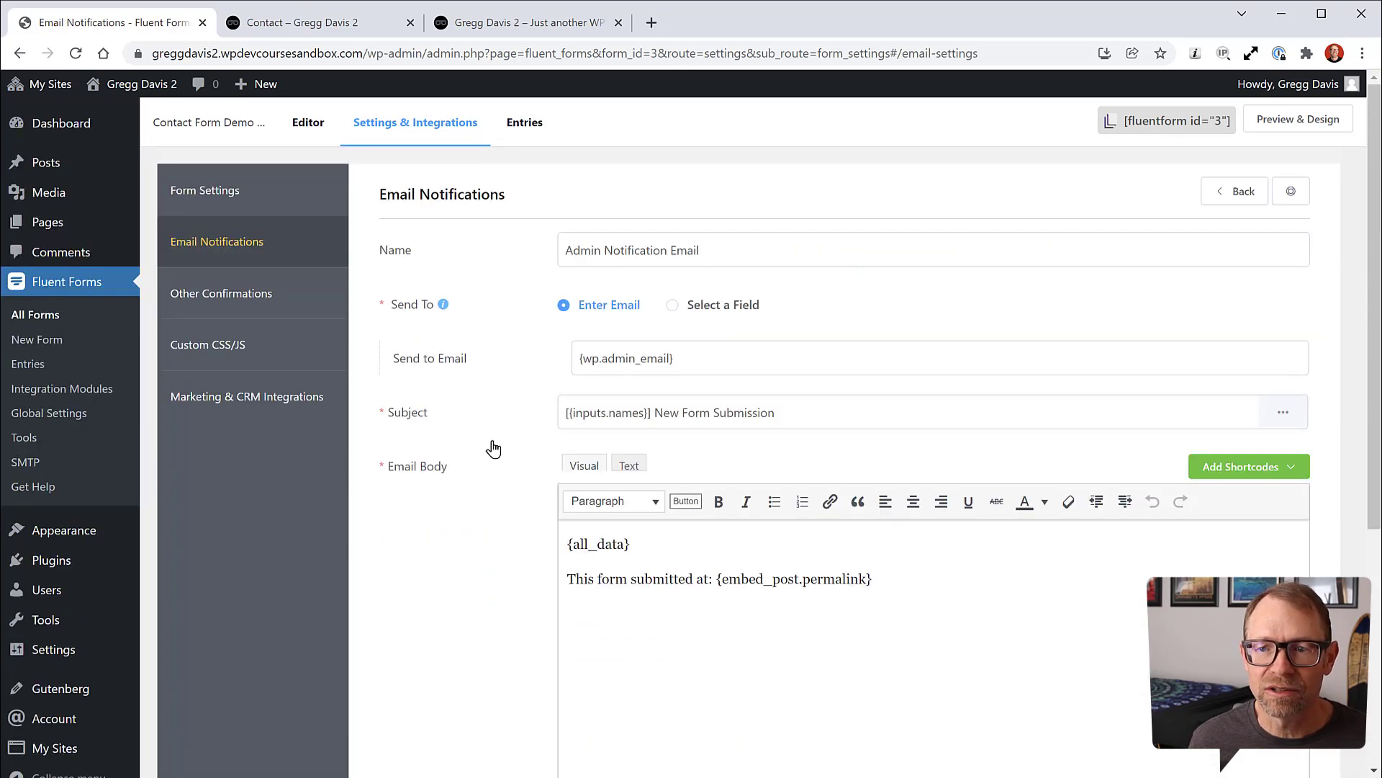
{"action": "left_click", "coordinate": [1242, 192]}
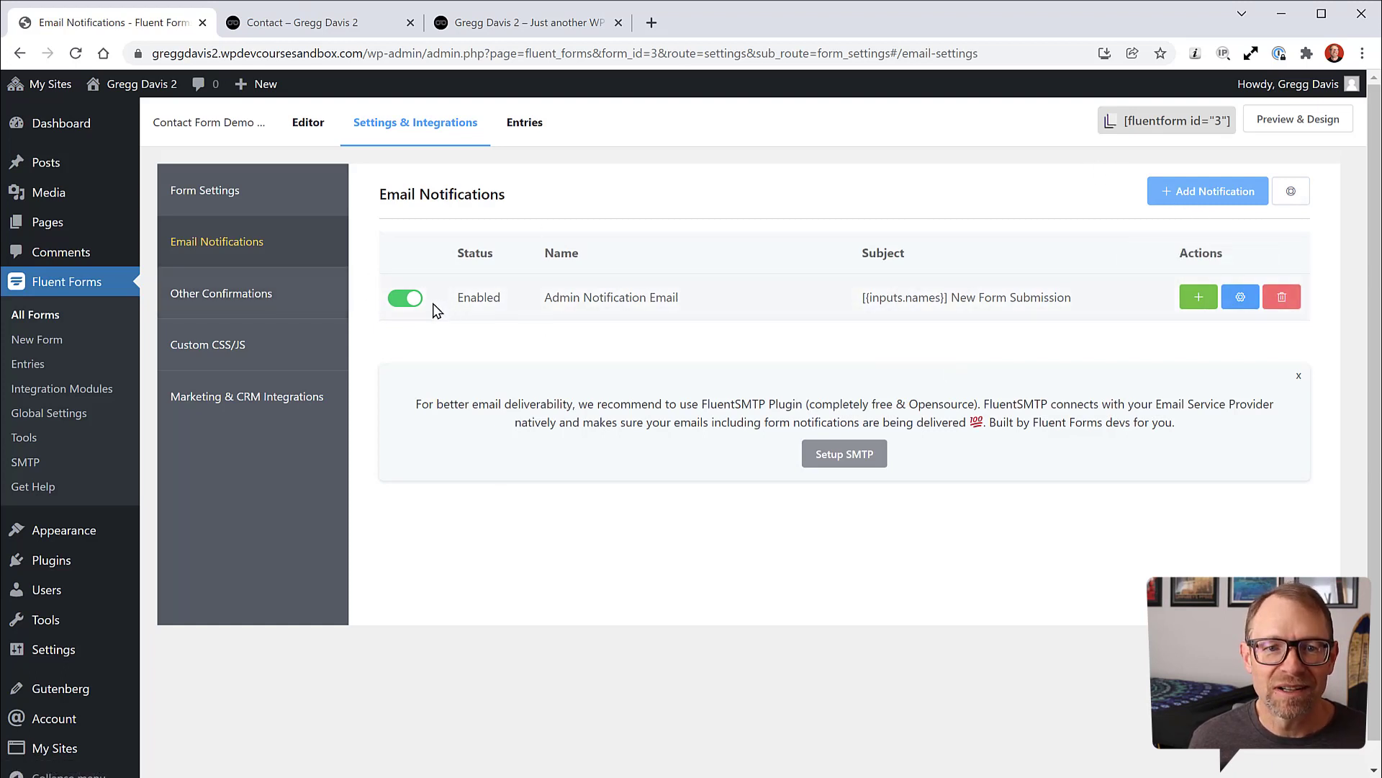
{"action": "left_click", "coordinate": [245, 295]}
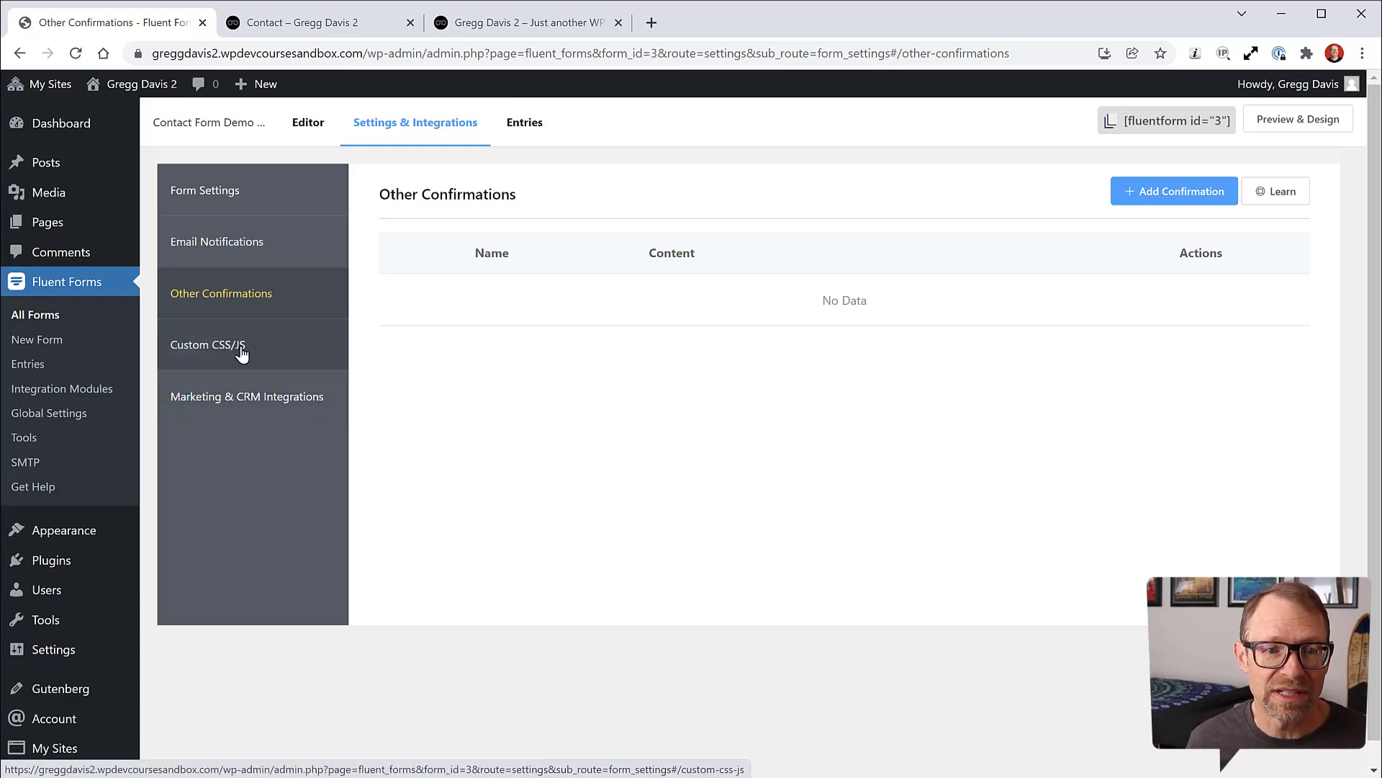
Step: Check Marketing & CRM Integrations and Form Settings, then go to the form's Entries
{"action": "left_click", "coordinate": [265, 403]}
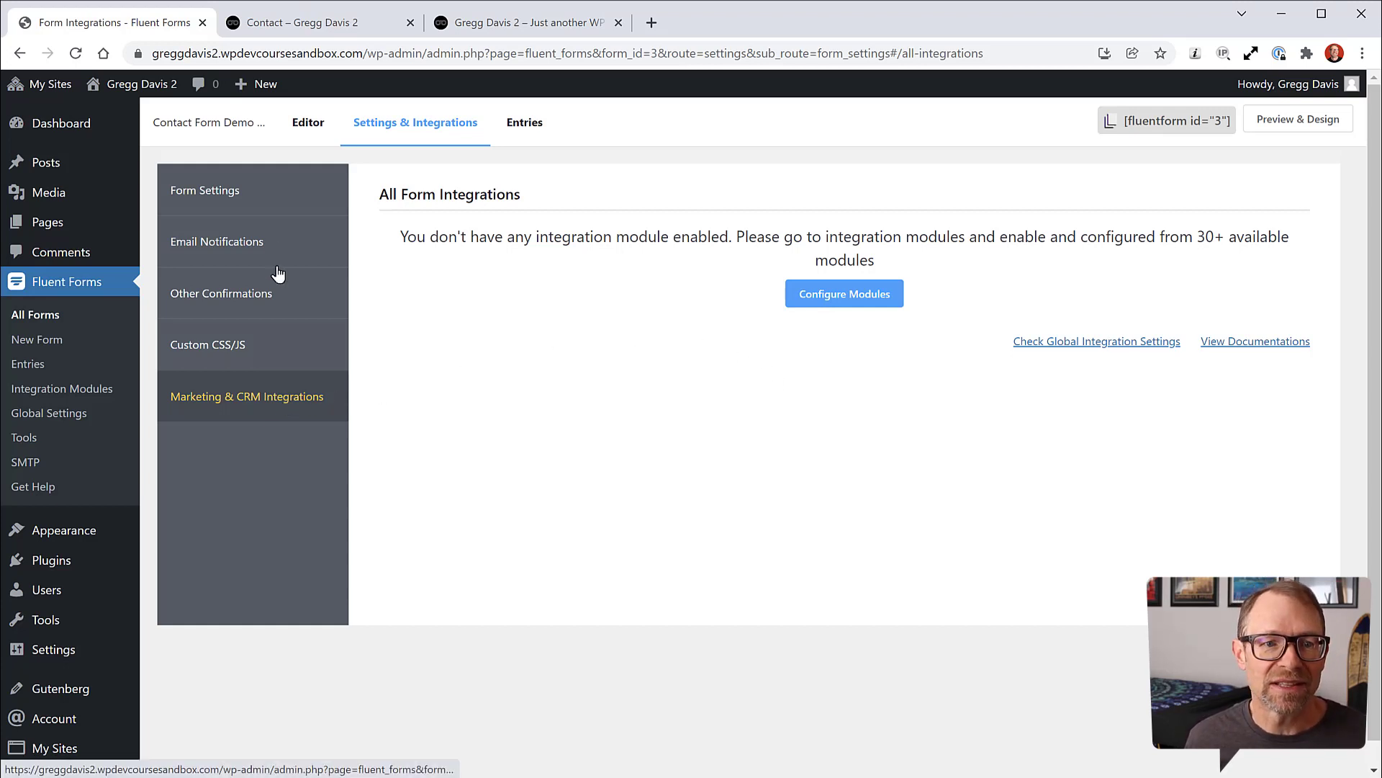
{"action": "left_click", "coordinate": [216, 192]}
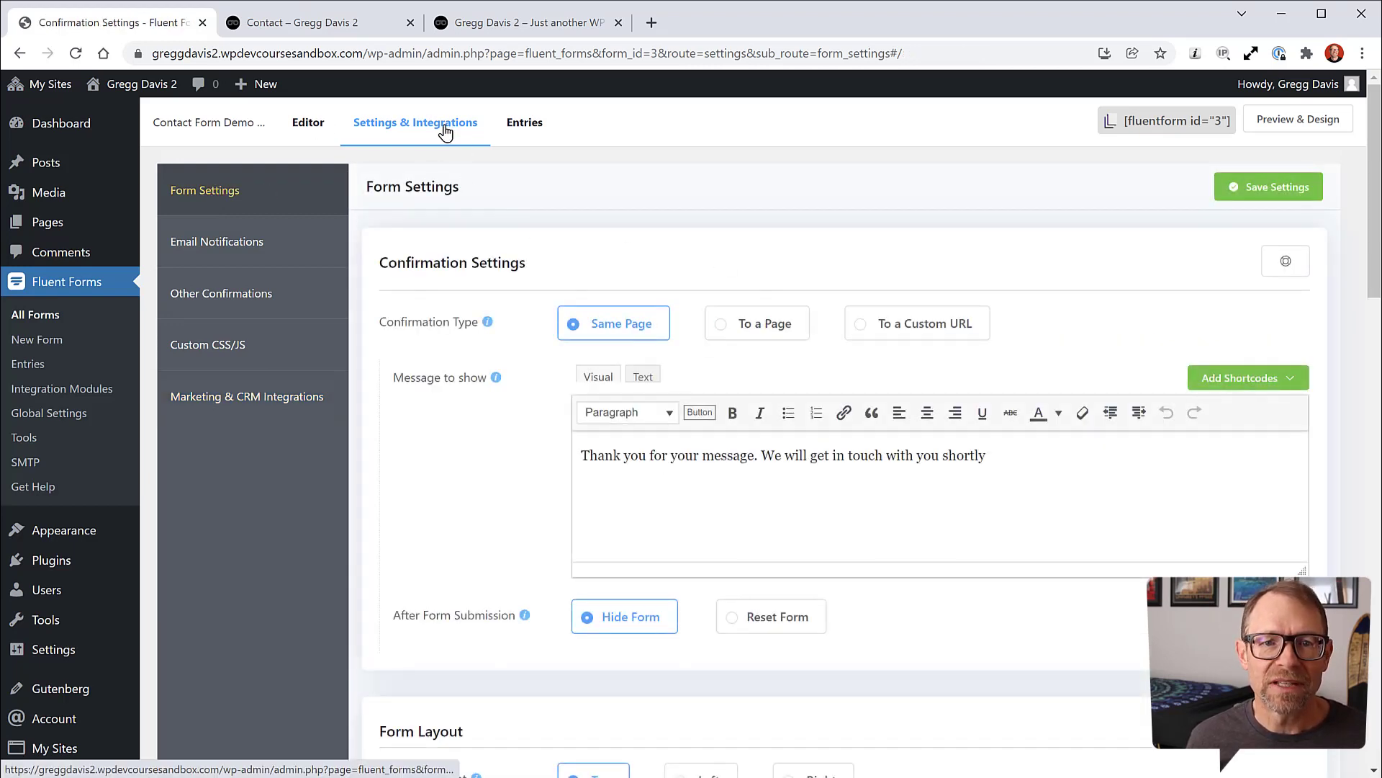
{"action": "left_click", "coordinate": [522, 126]}
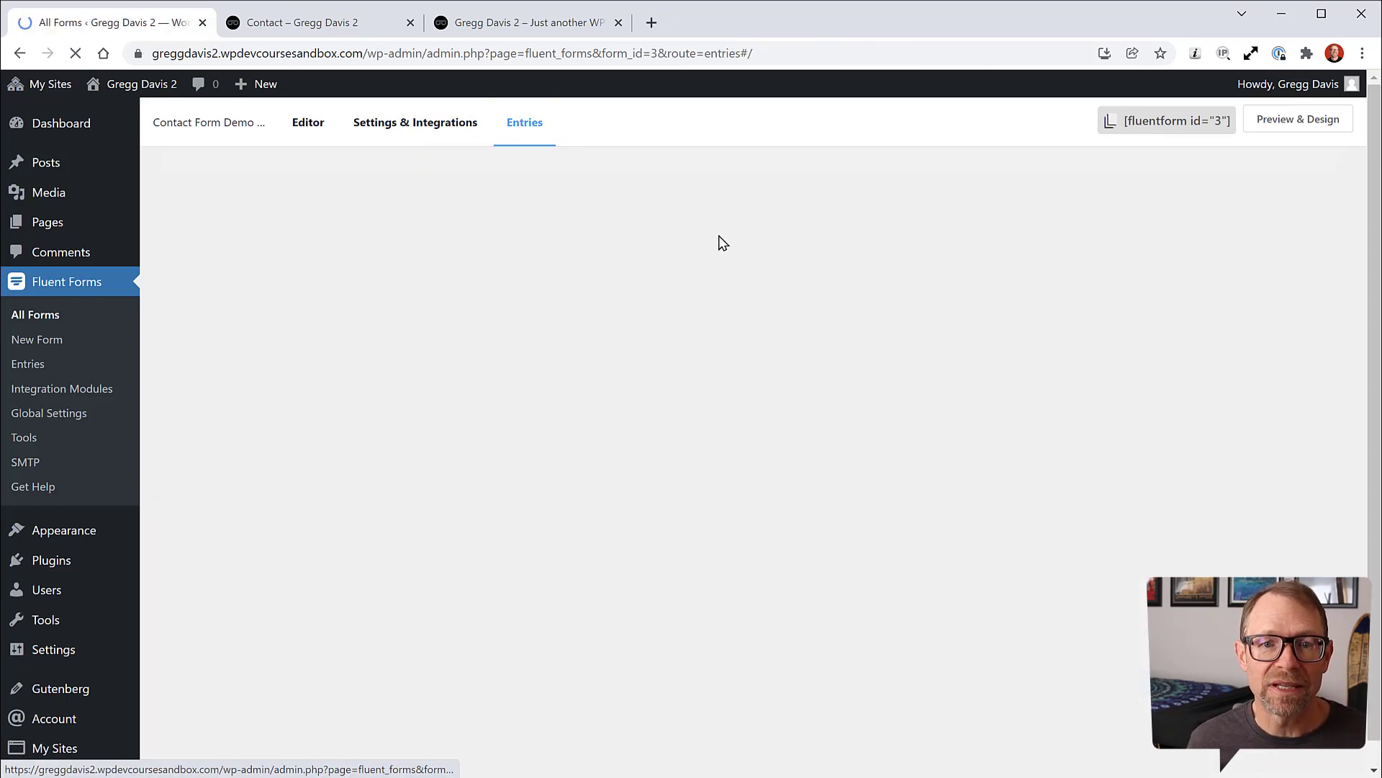
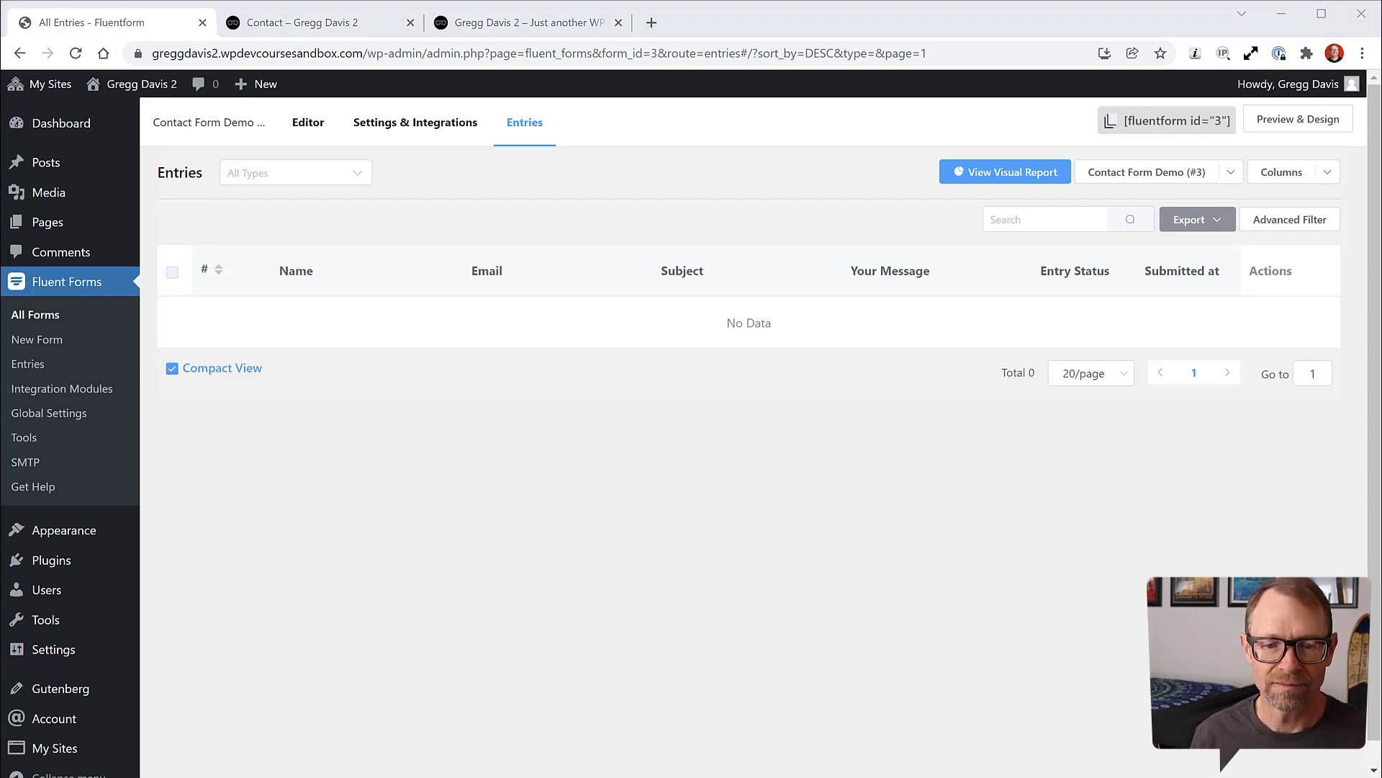
Step: Copy the [fluentform id="3"] shortcode from the form's Editor tab, then open the Contact page from All Pages
{"action": "left_click", "coordinate": [317, 124]}
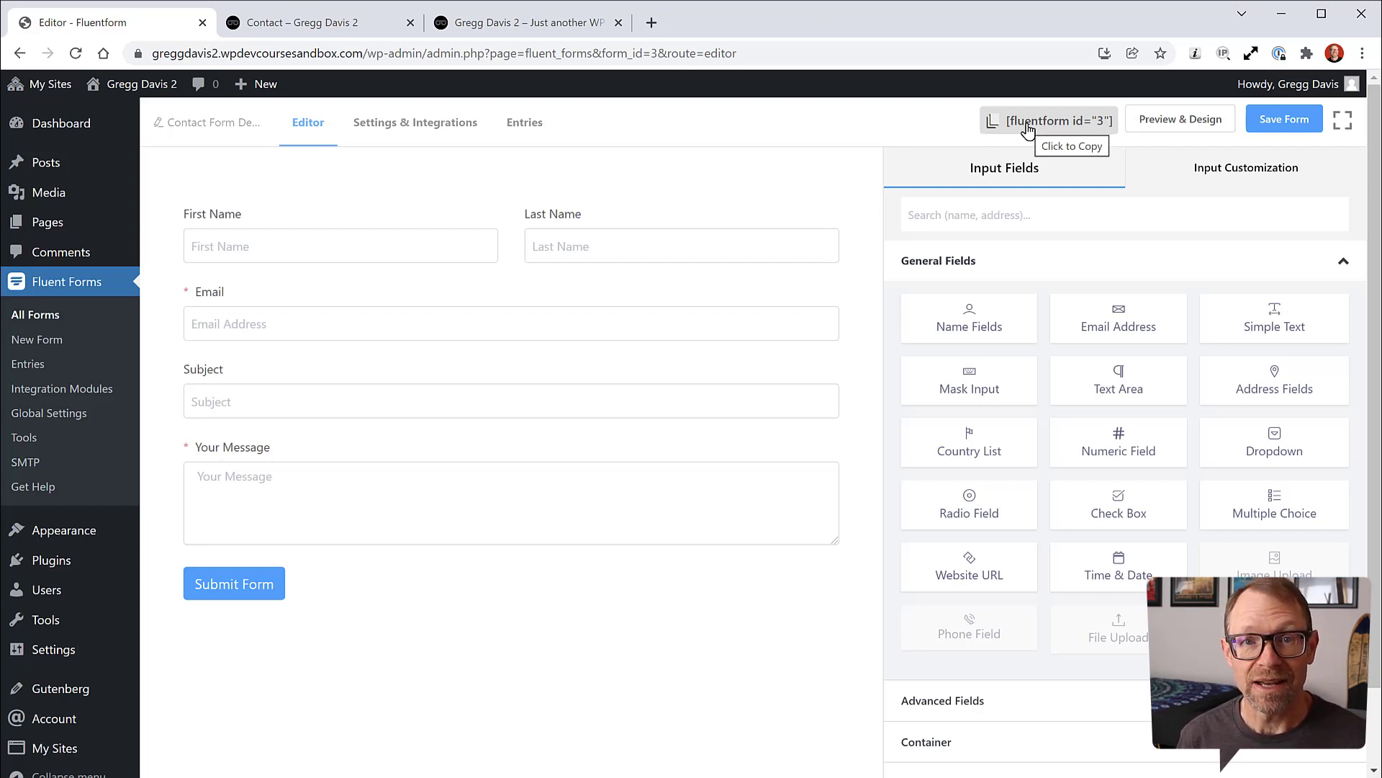
{"action": "left_click", "coordinate": [1028, 126]}
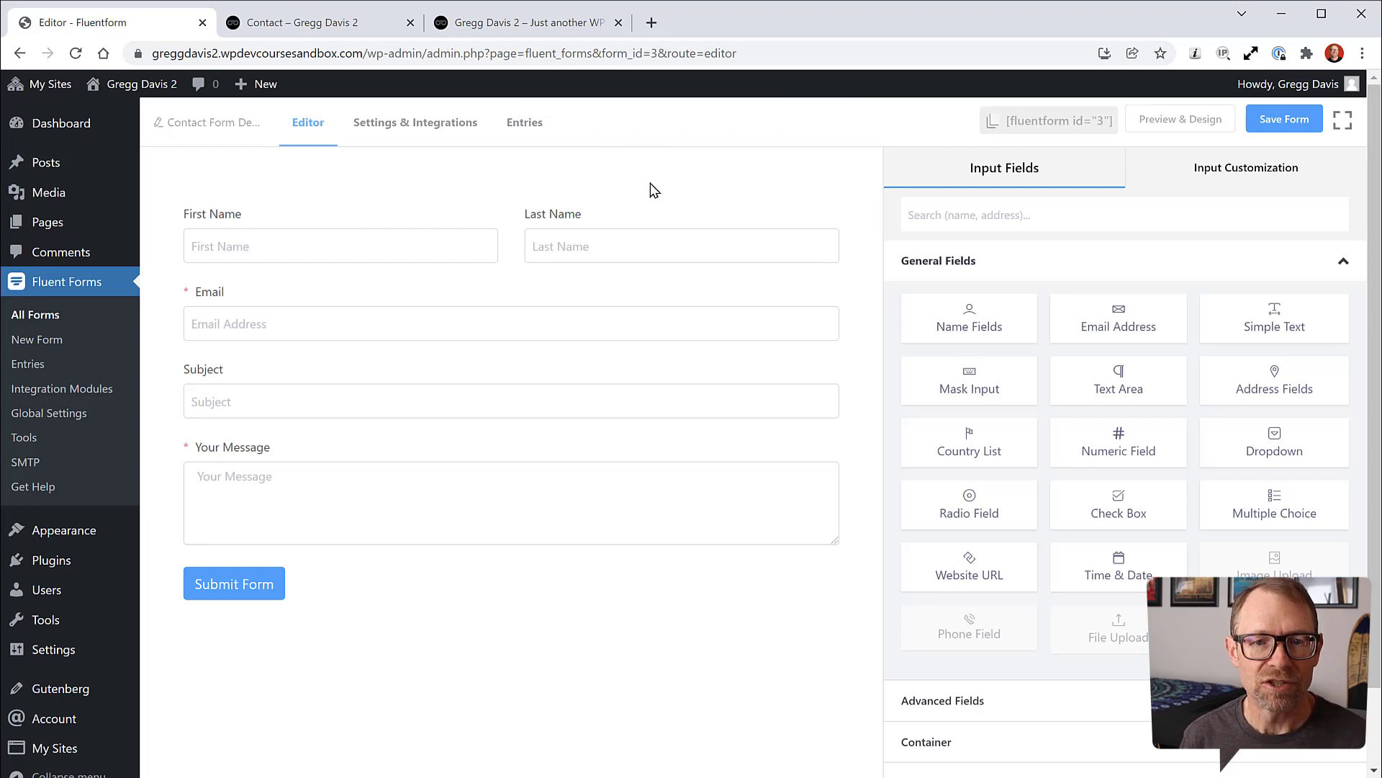
{"action": "mouse_move", "coordinate": [38, 226]}
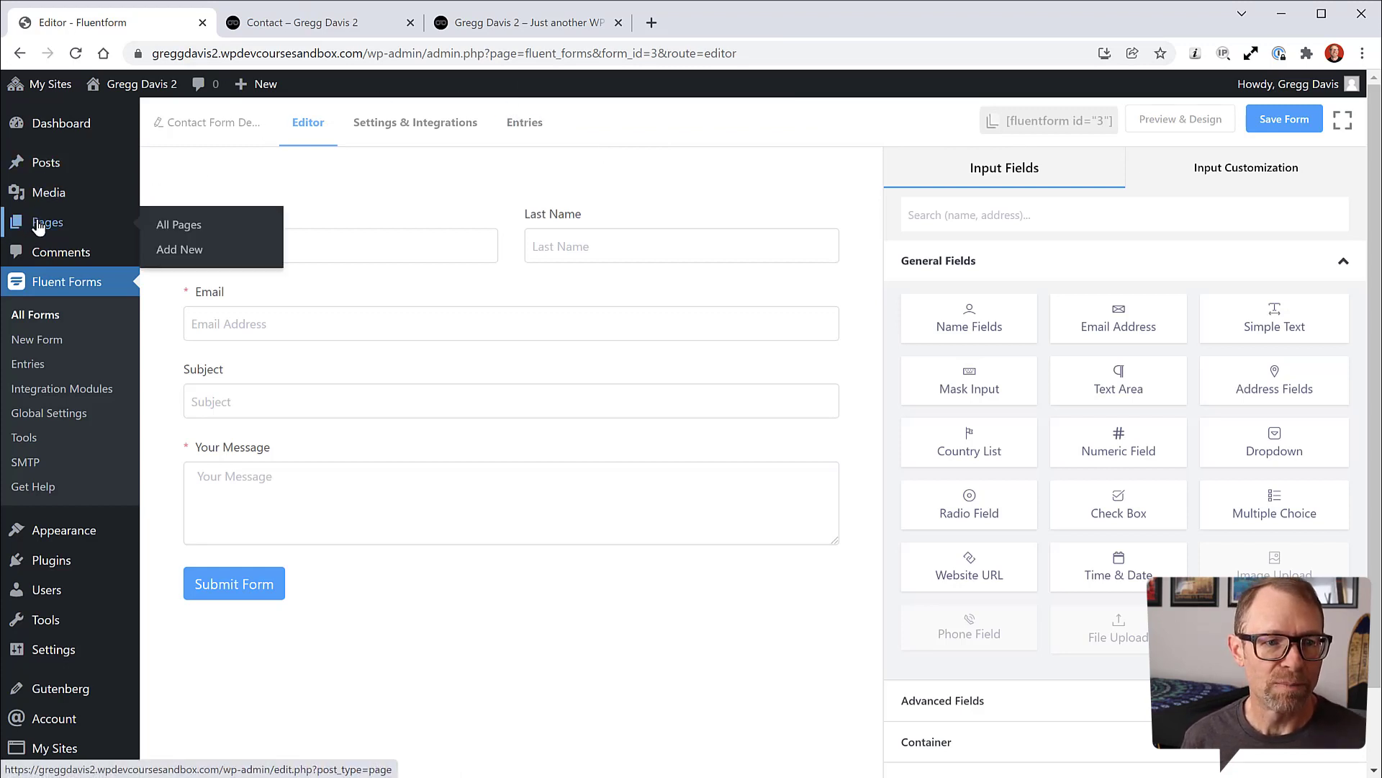
{"action": "left_click", "coordinate": [166, 227]}
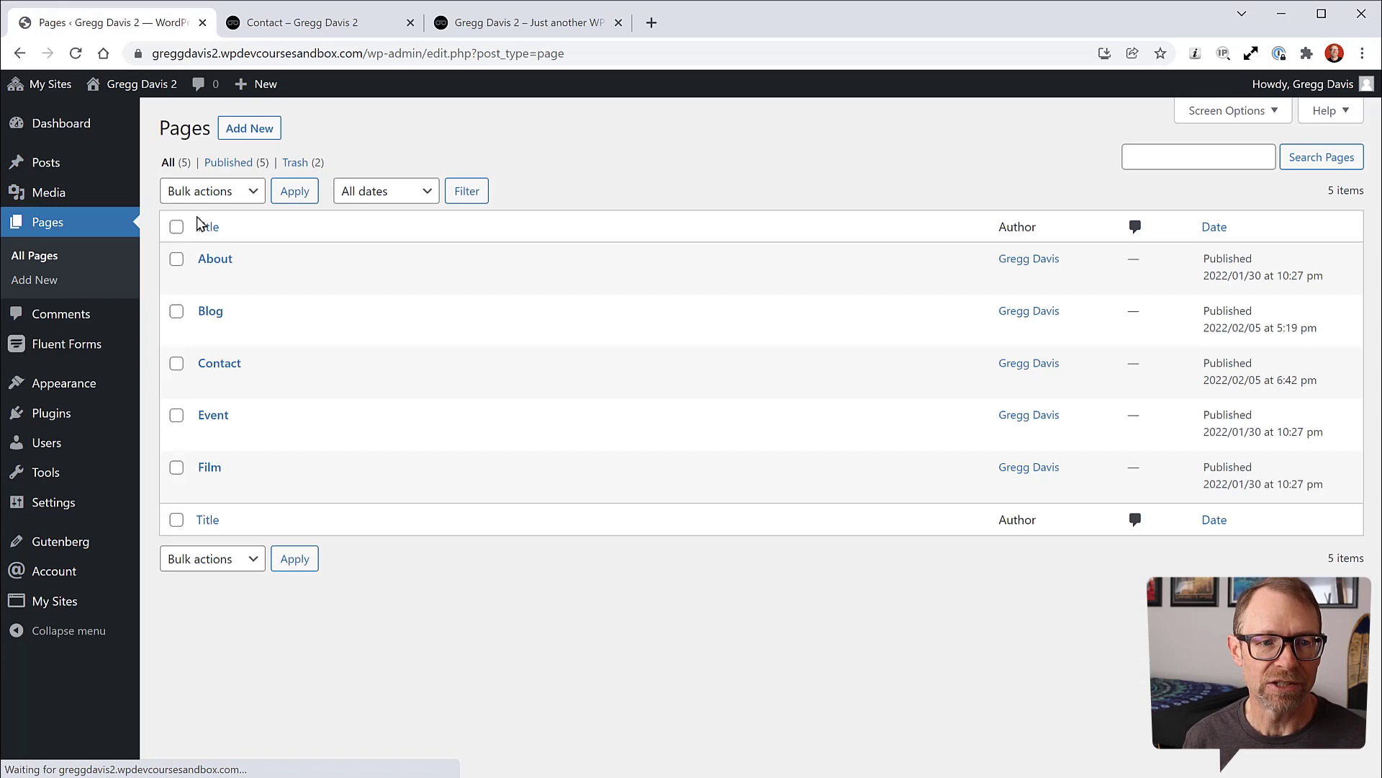
{"action": "left_click", "coordinate": [219, 363]}
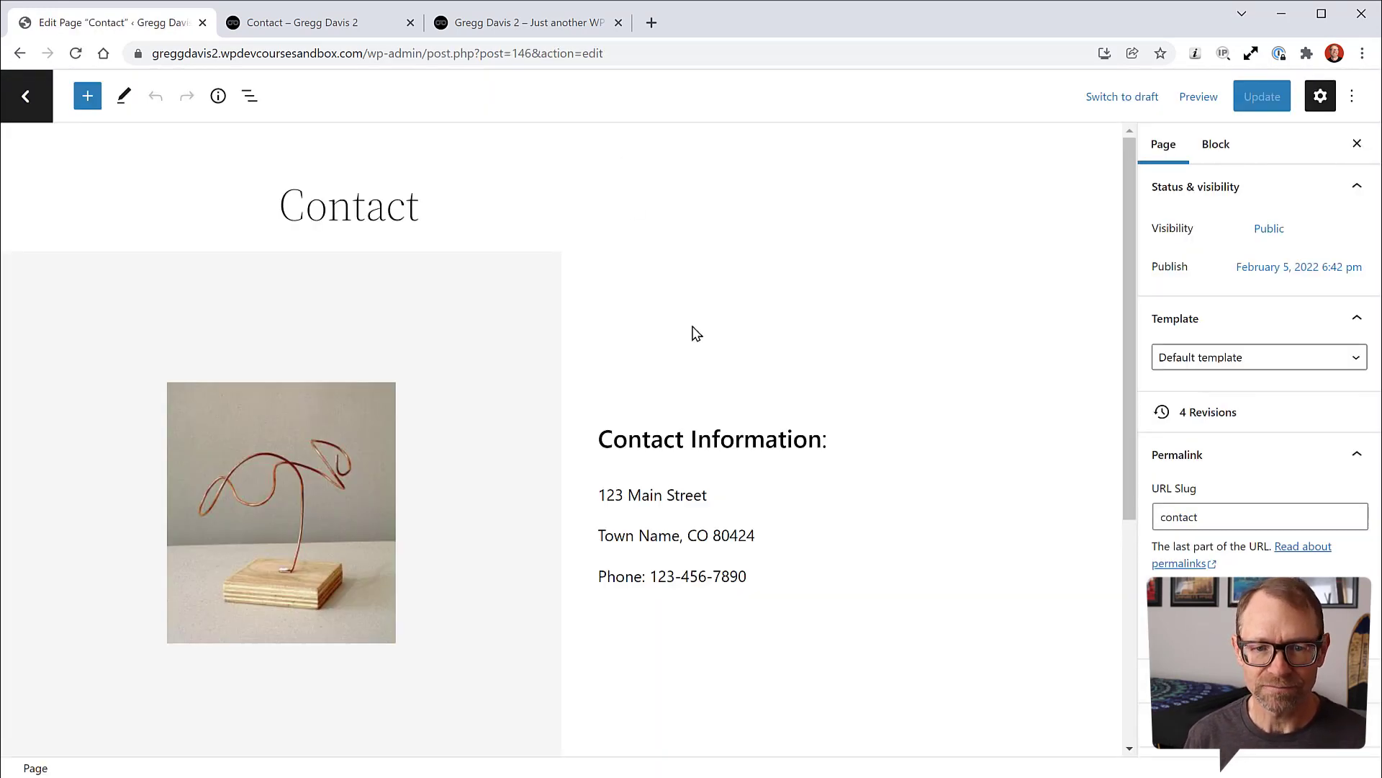
Step: Add a Shortcode block below the contact details in the inner column and paste [fluentform id="3"]
{"action": "scroll", "coordinate": [852, 490], "scroll_direction": "down", "scroll_amount": 2}
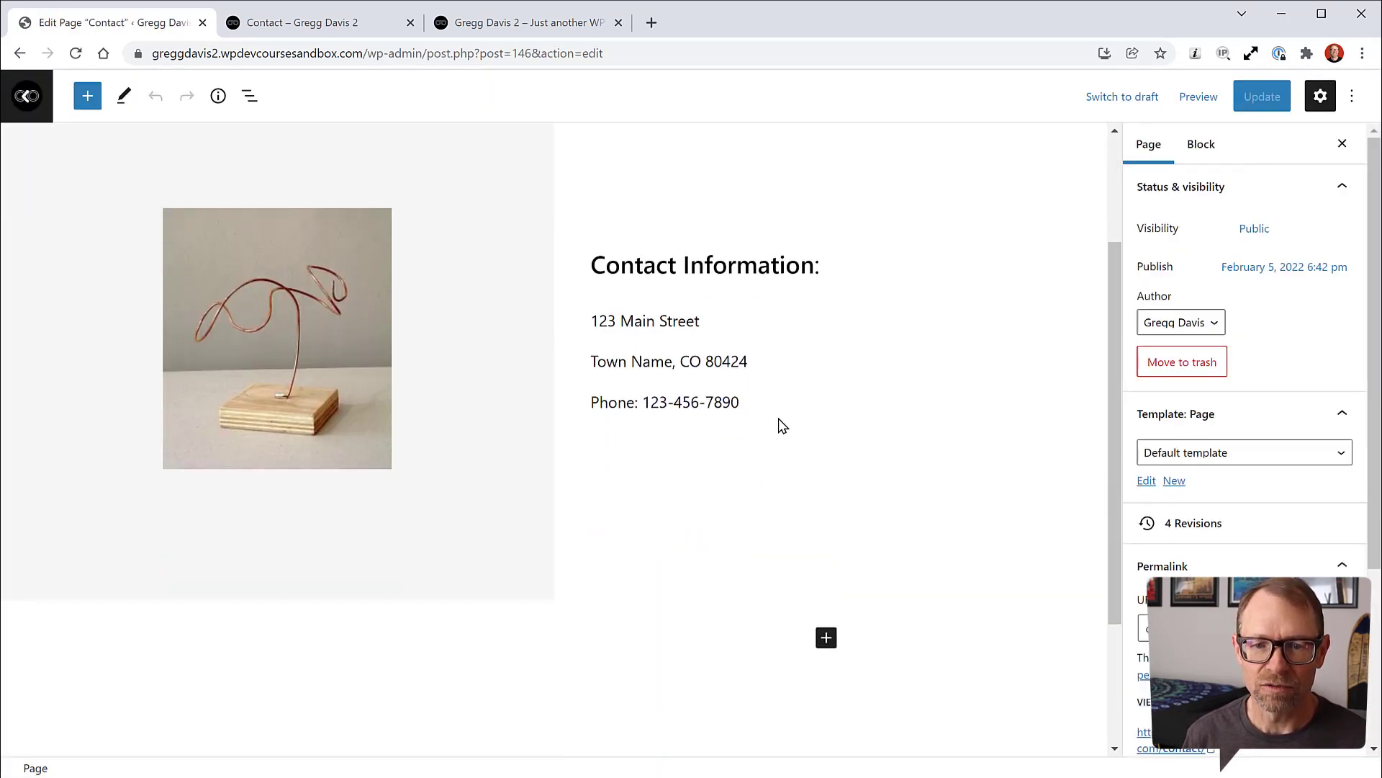
{"action": "left_click", "coordinate": [696, 471]}
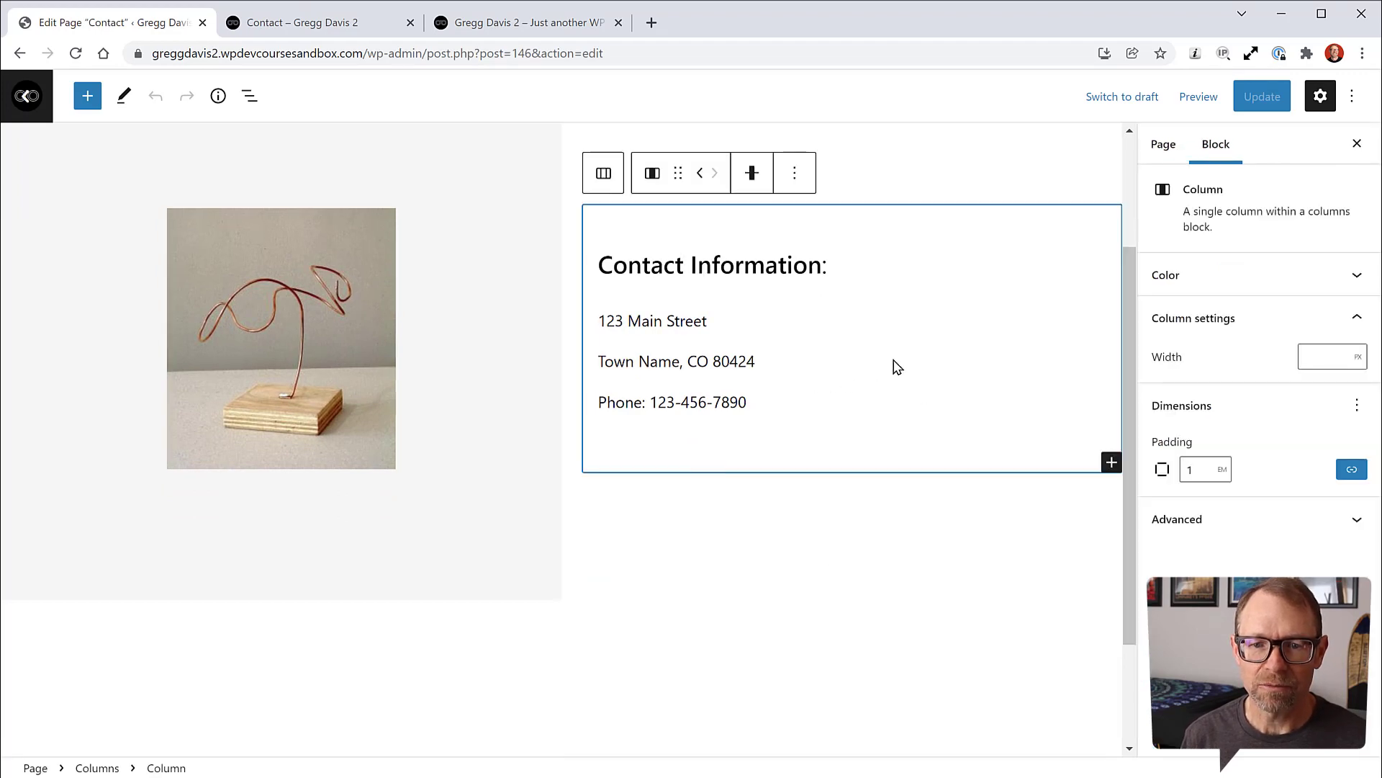
{"action": "scroll", "coordinate": [789, 249], "scroll_direction": "up", "scroll_amount": 2}
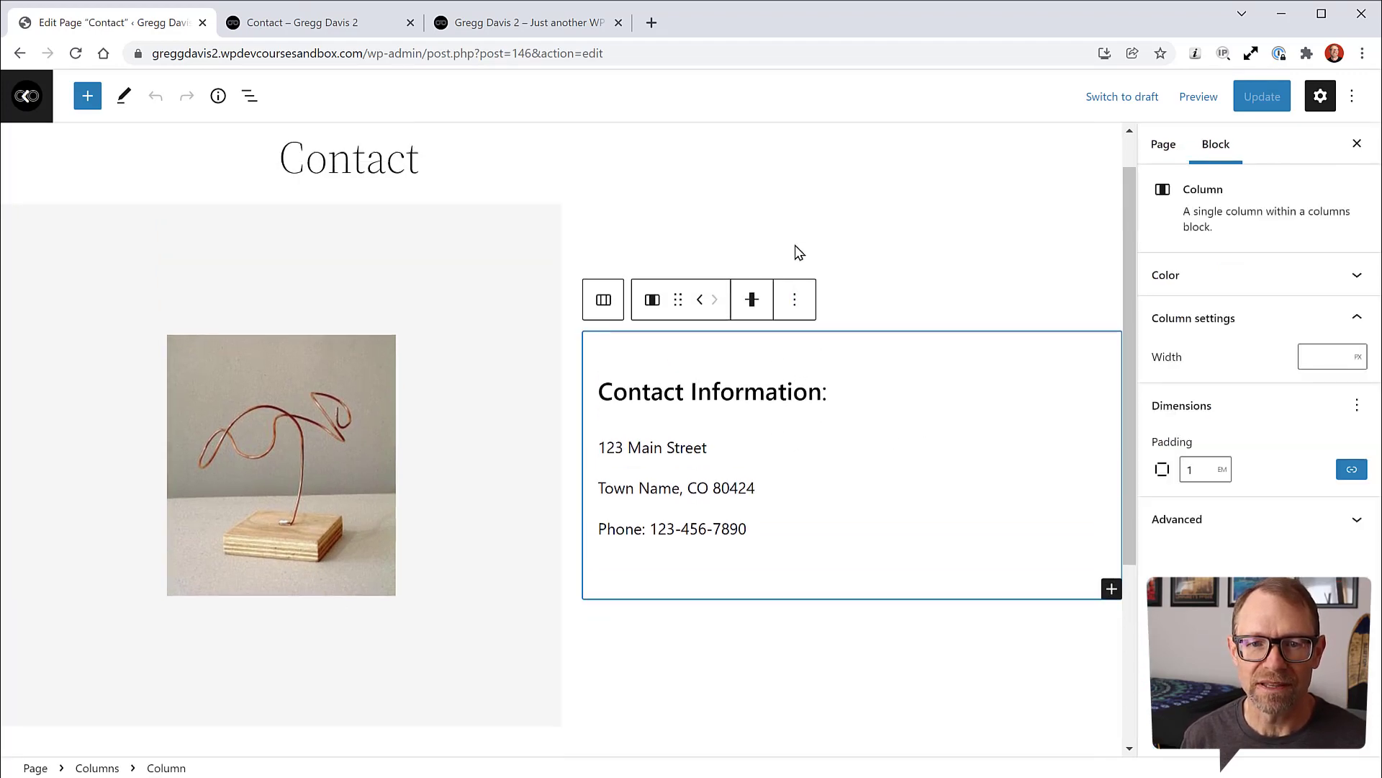
{"action": "left_click", "coordinate": [251, 100]}
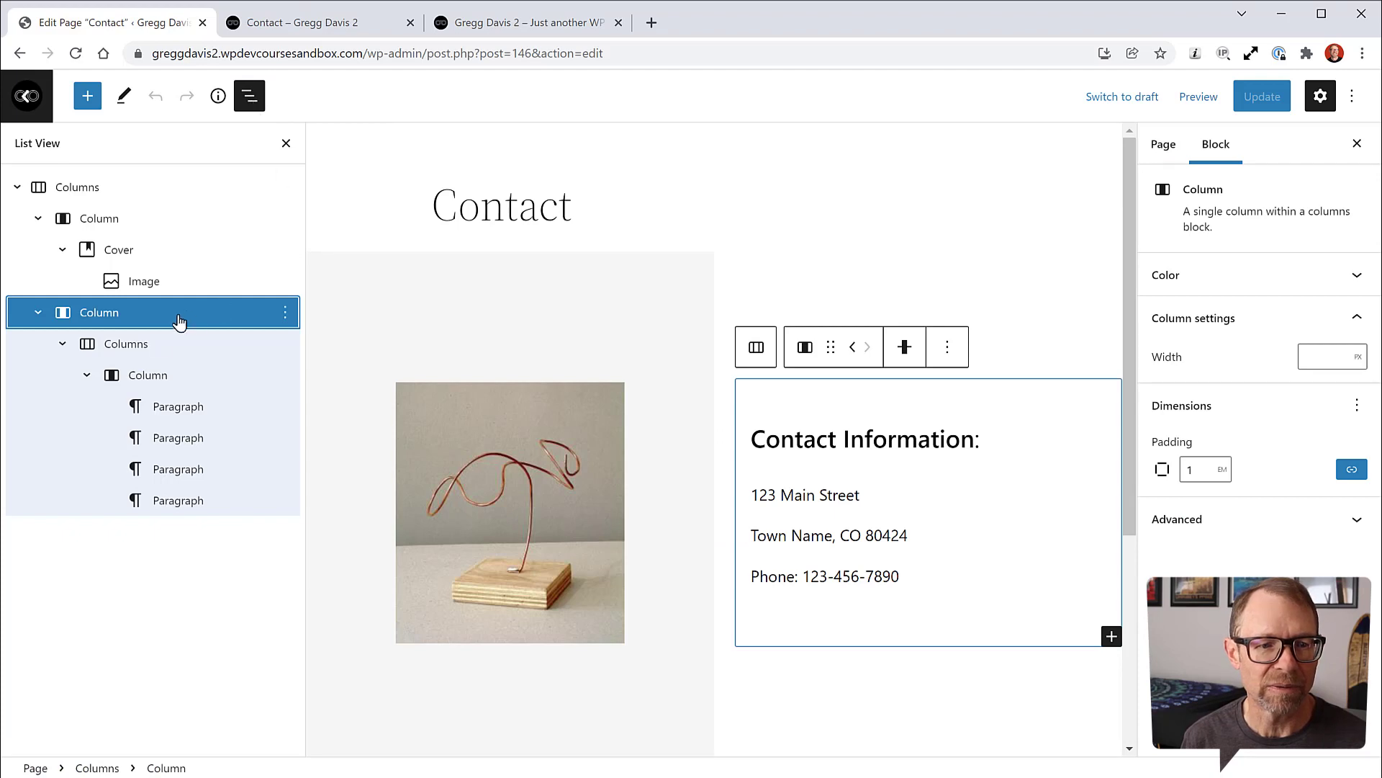
{"action": "left_click", "coordinate": [147, 376]}
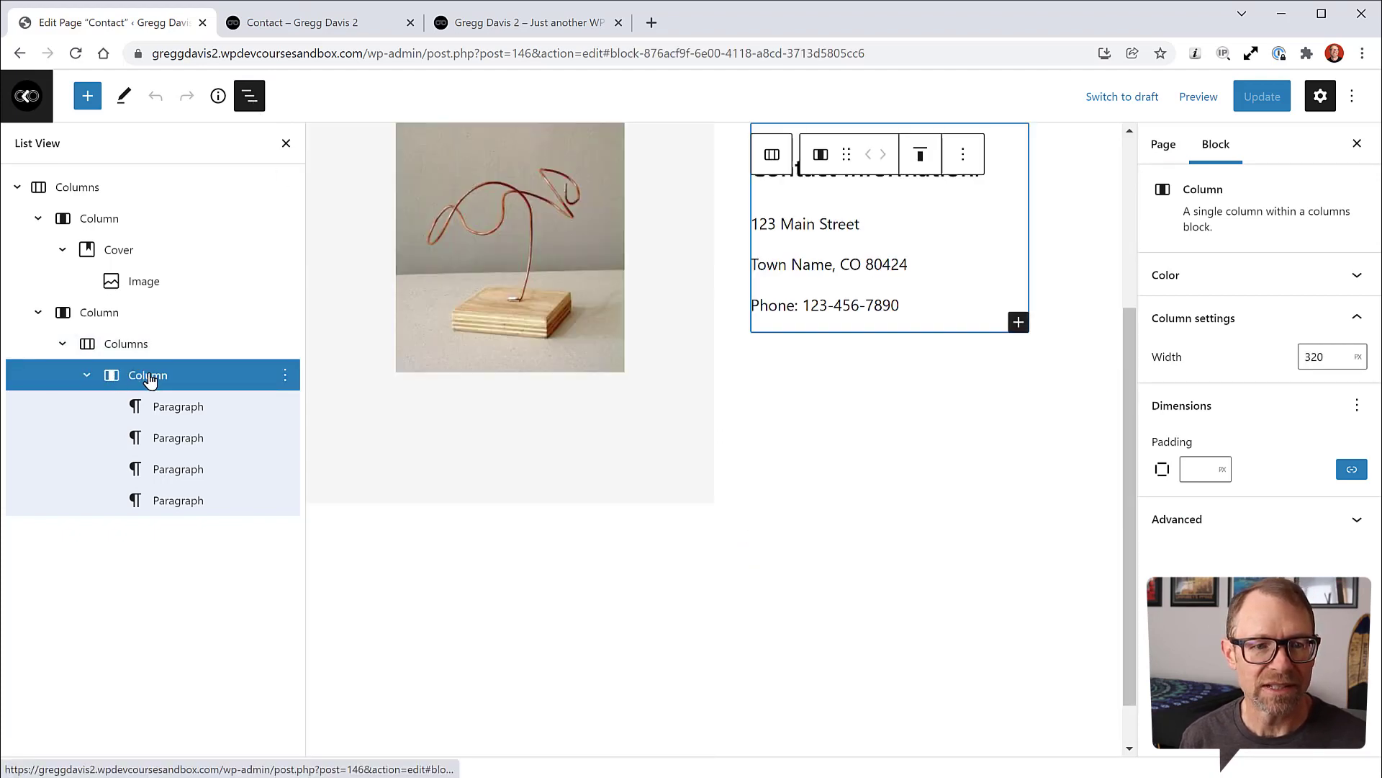
{"action": "left_click", "coordinate": [1018, 325]}
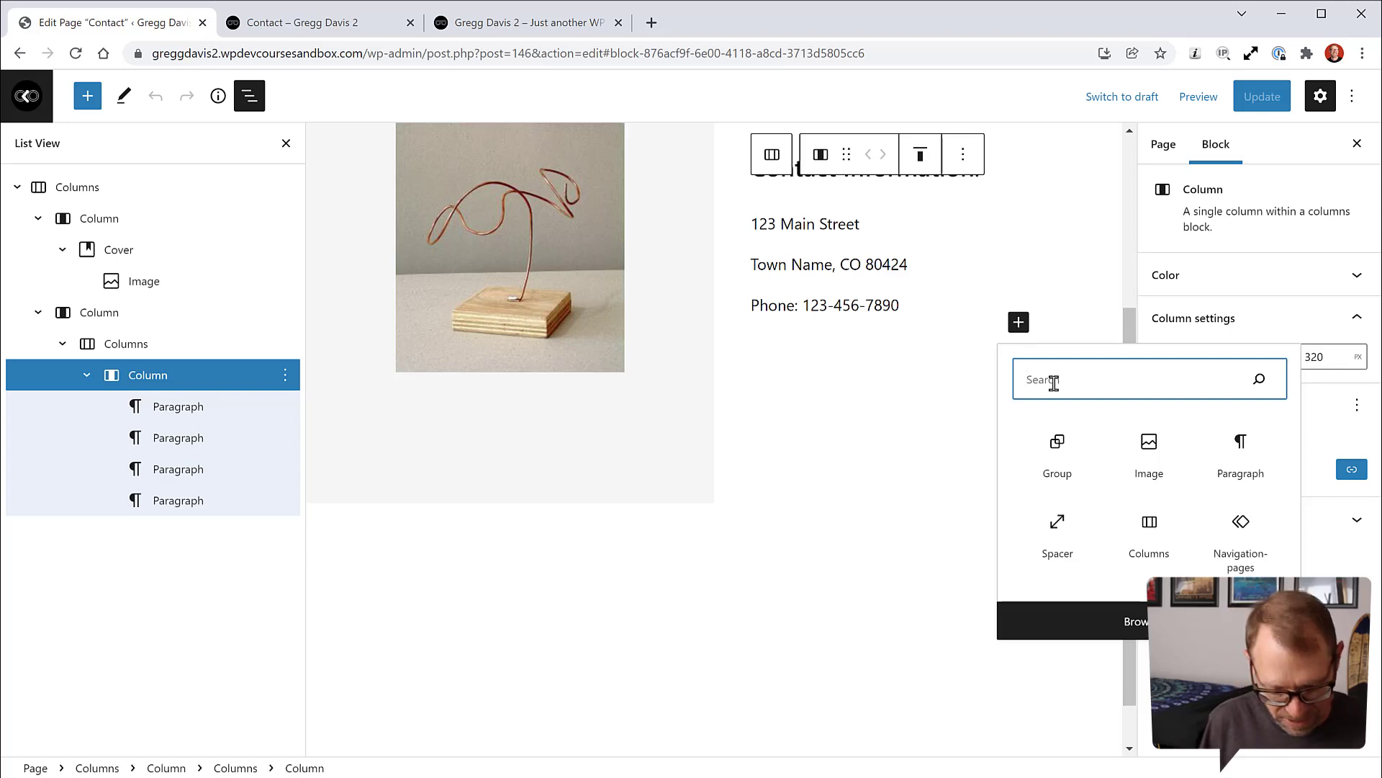
{"action": "type", "text": "shor"}
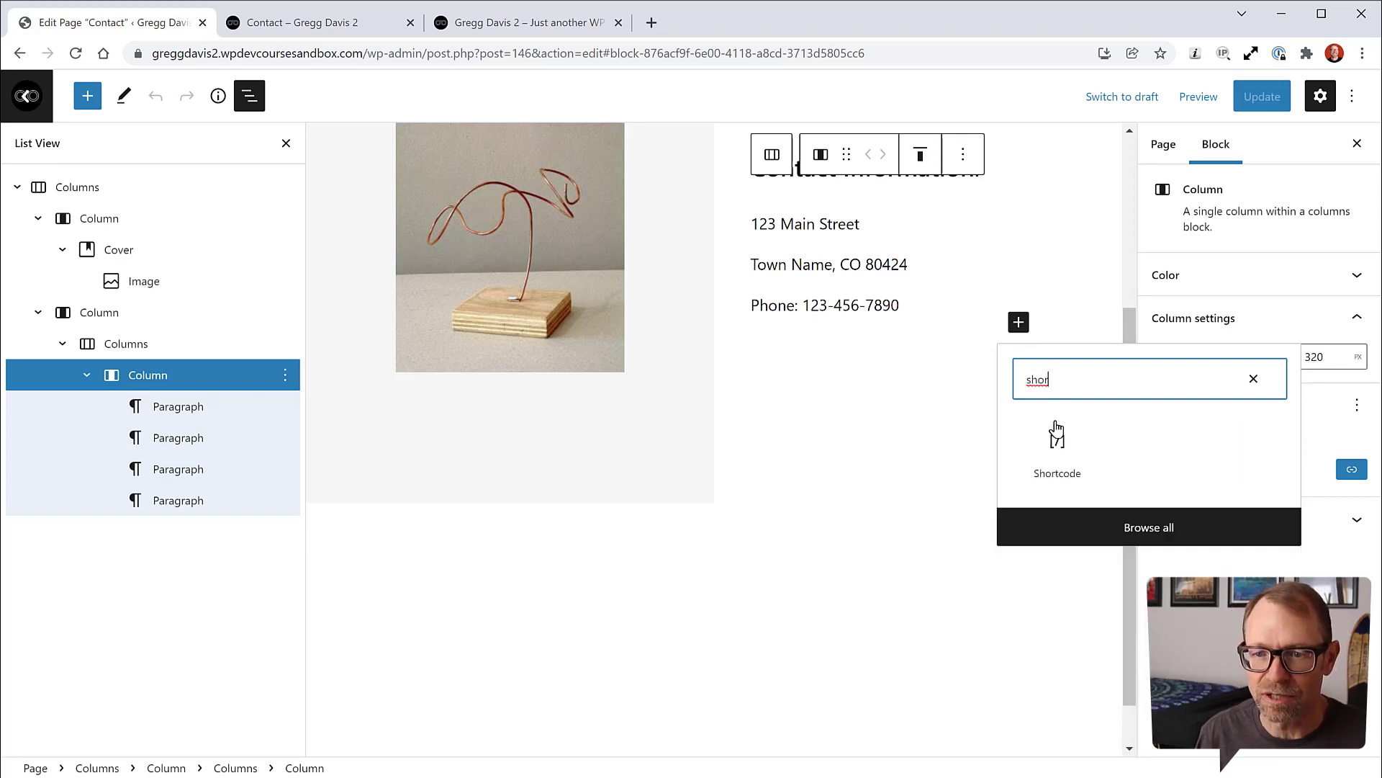
{"action": "left_click", "coordinate": [1053, 445]}
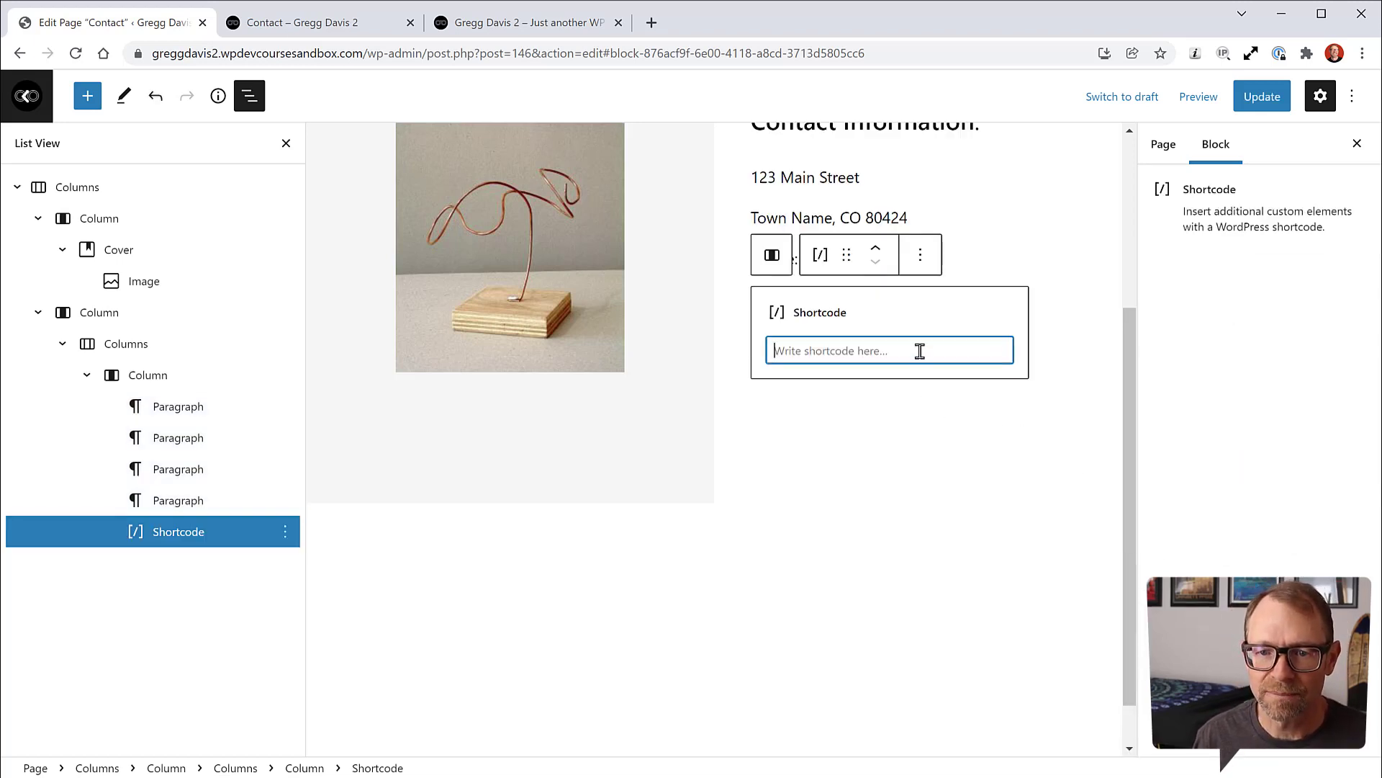
{"action": "type", "text": "[fluentform id=\"3\"]"}
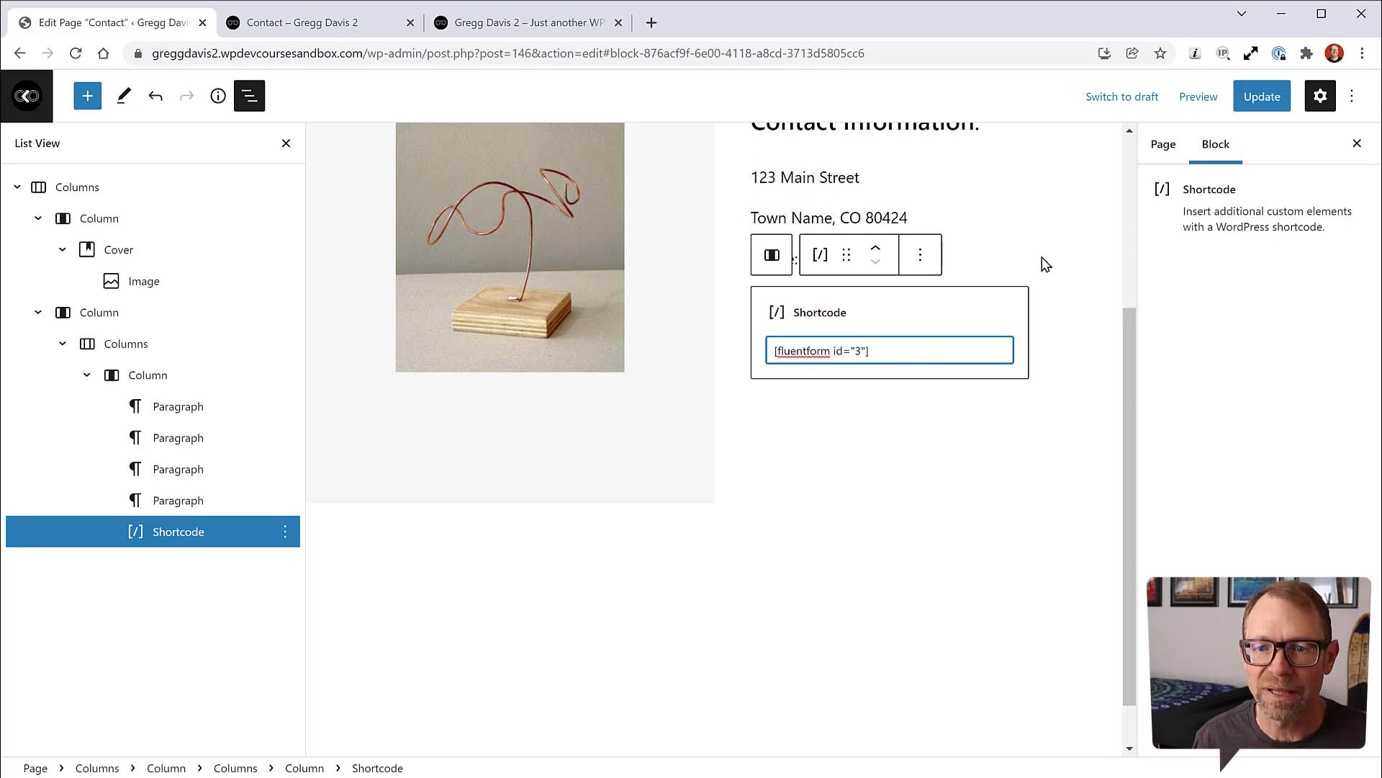
Step: Update the Contact page and bring up the live Contact page
{"action": "left_click", "coordinate": [1262, 96]}
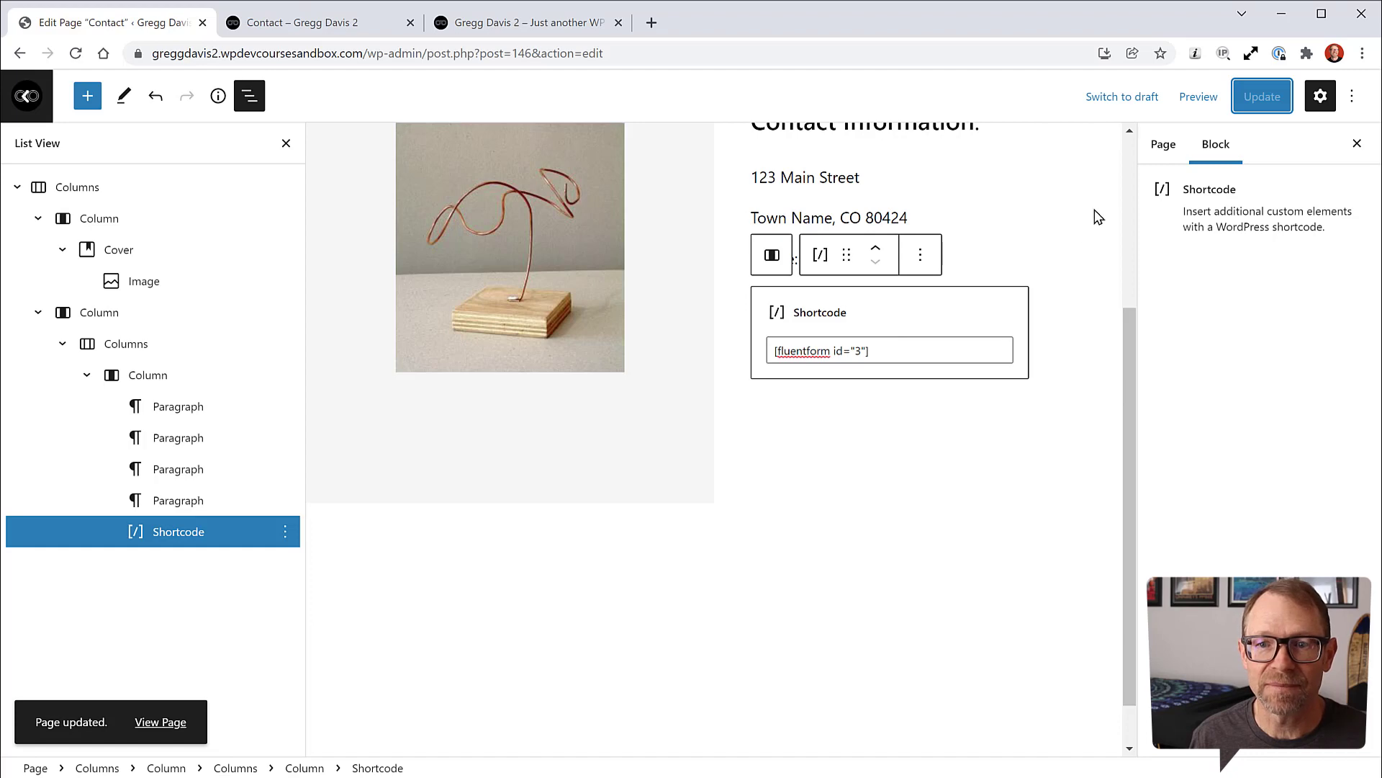
{"action": "left_click", "coordinate": [1164, 144]}
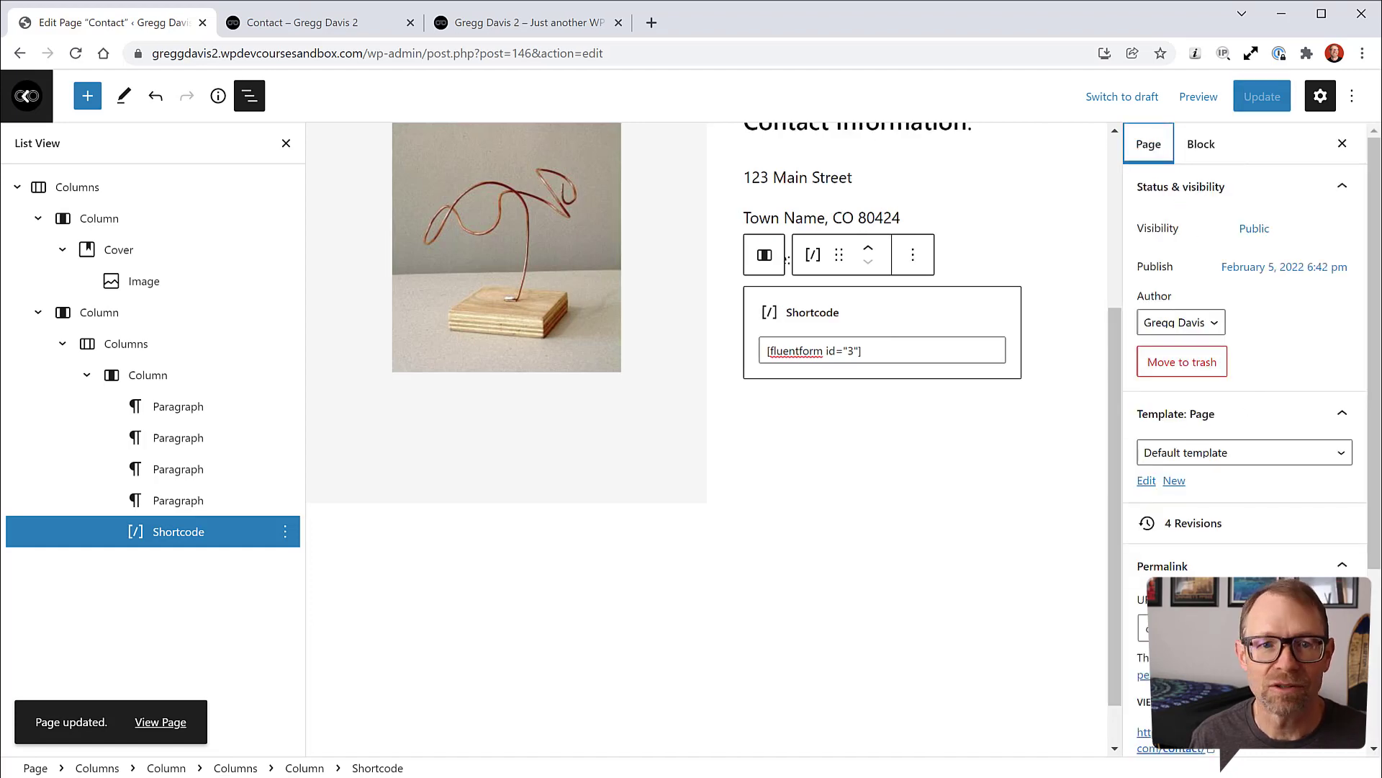
{"action": "left_click", "coordinate": [353, 25]}
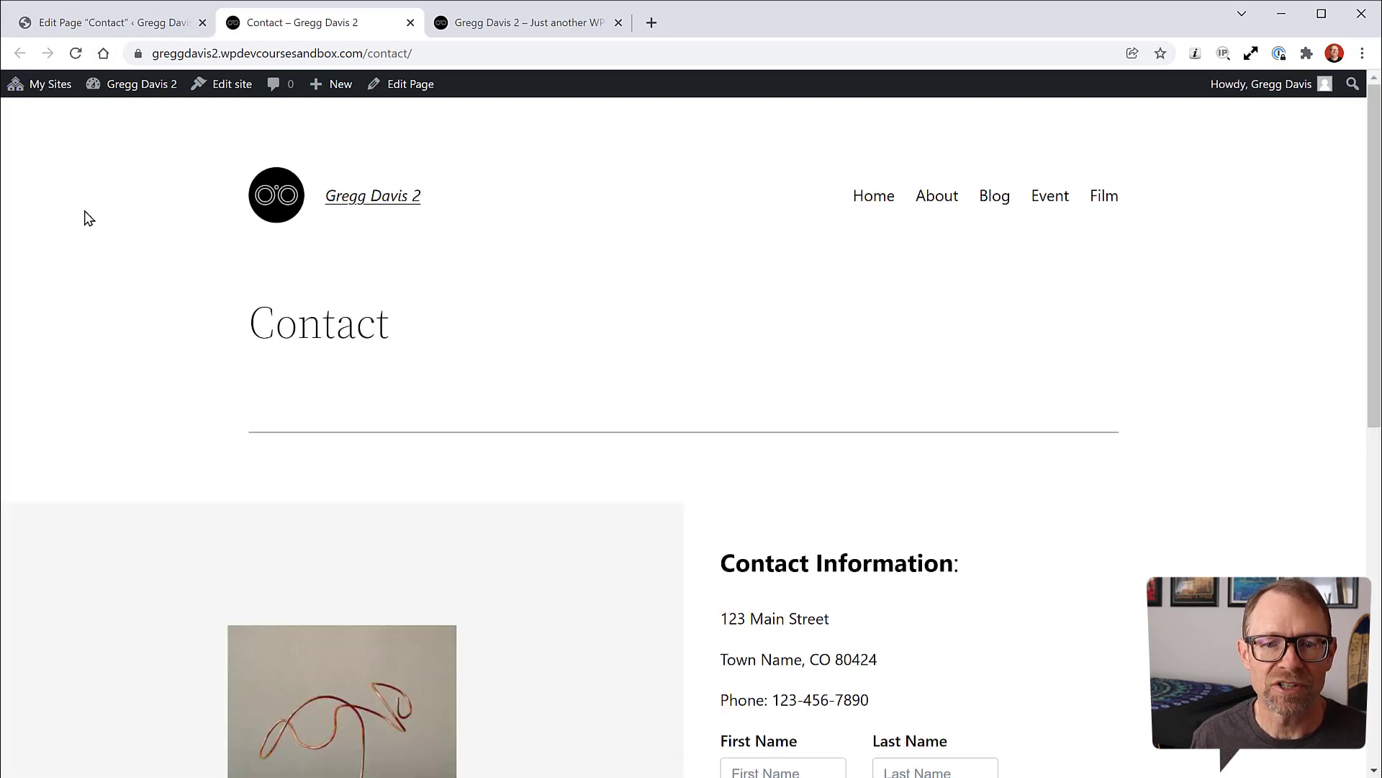
Step: Scroll through the embedded contact form on the live page, then return to the Contact page editor
{"action": "scroll", "coordinate": [746, 337], "scroll_direction": "down", "scroll_amount": 3}
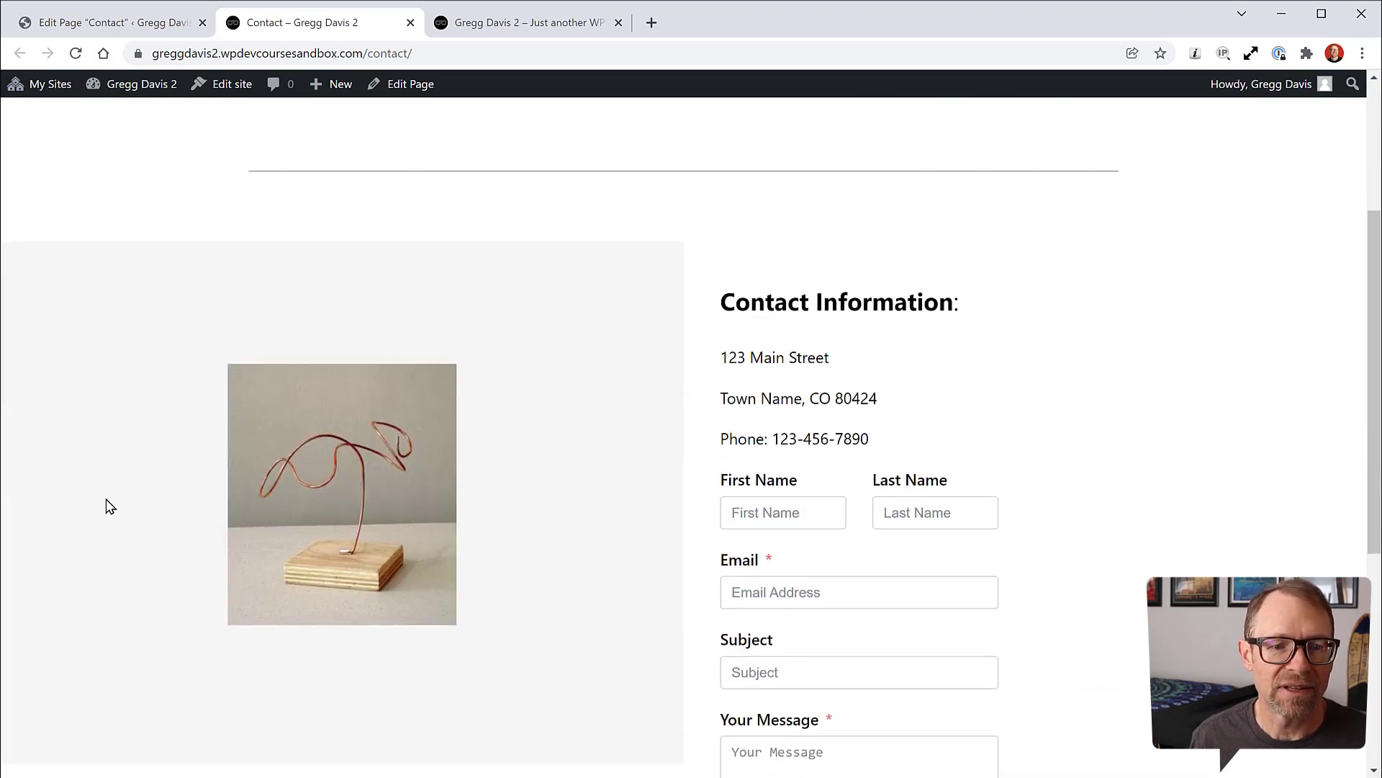
{"action": "scroll", "coordinate": [592, 417], "scroll_direction": "down", "scroll_amount": 1}
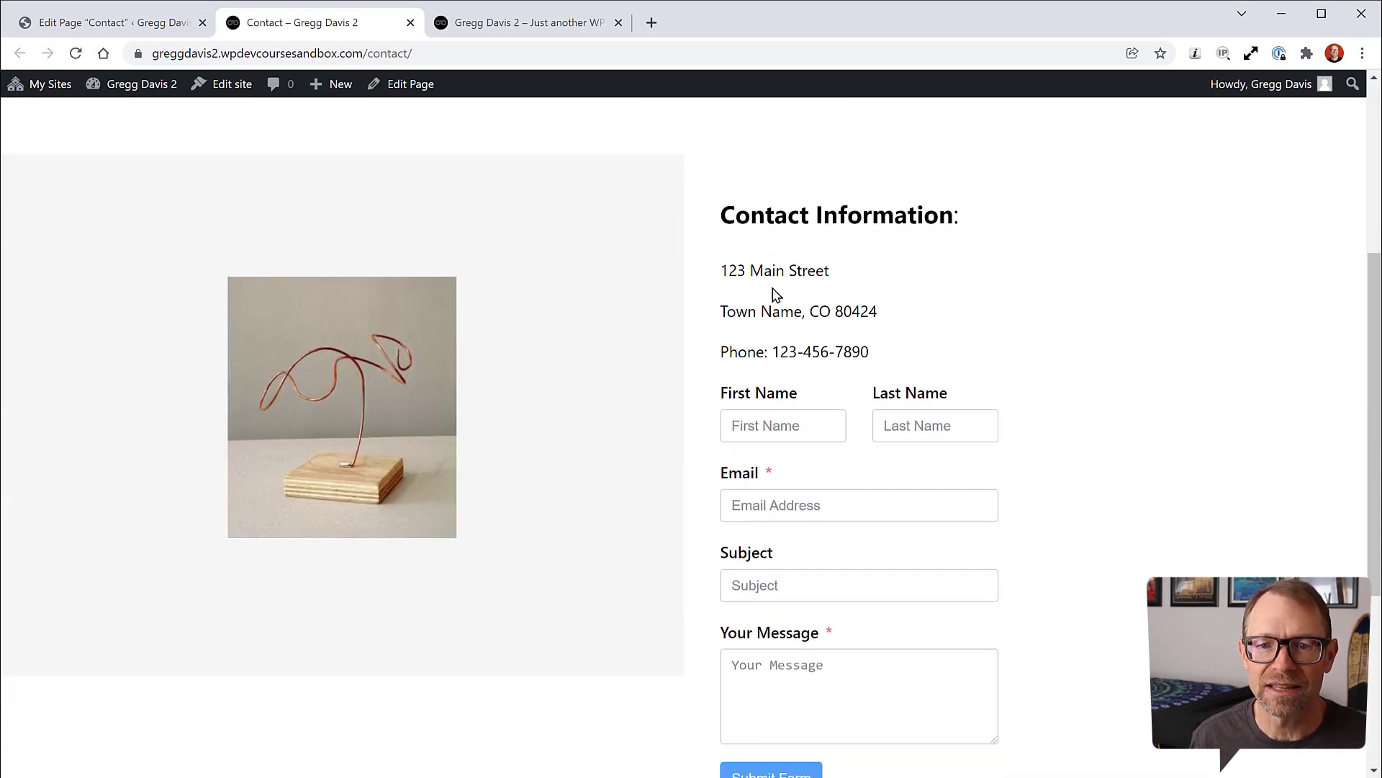
{"action": "scroll", "coordinate": [1100, 426], "scroll_direction": "down", "scroll_amount": 2}
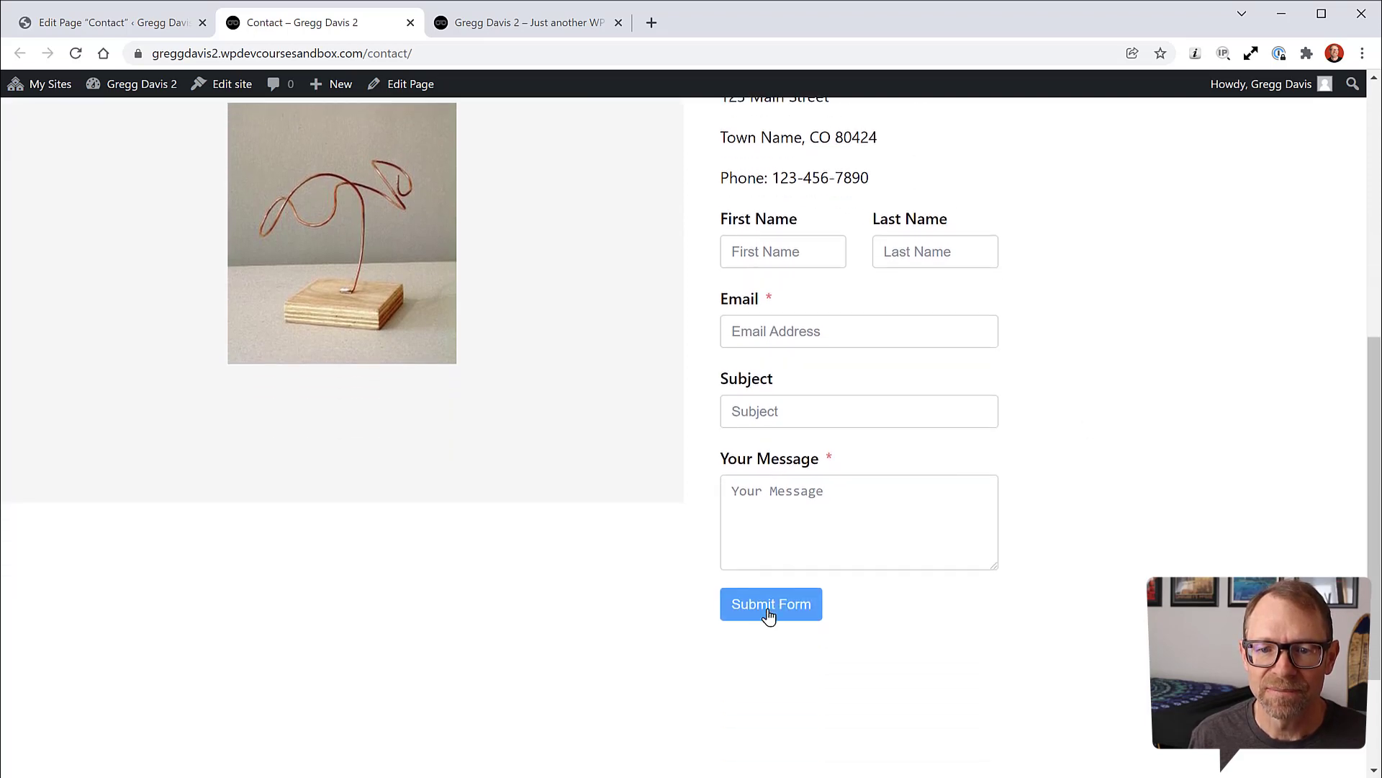
{"action": "scroll", "coordinate": [1095, 504], "scroll_direction": "up", "scroll_amount": 2}
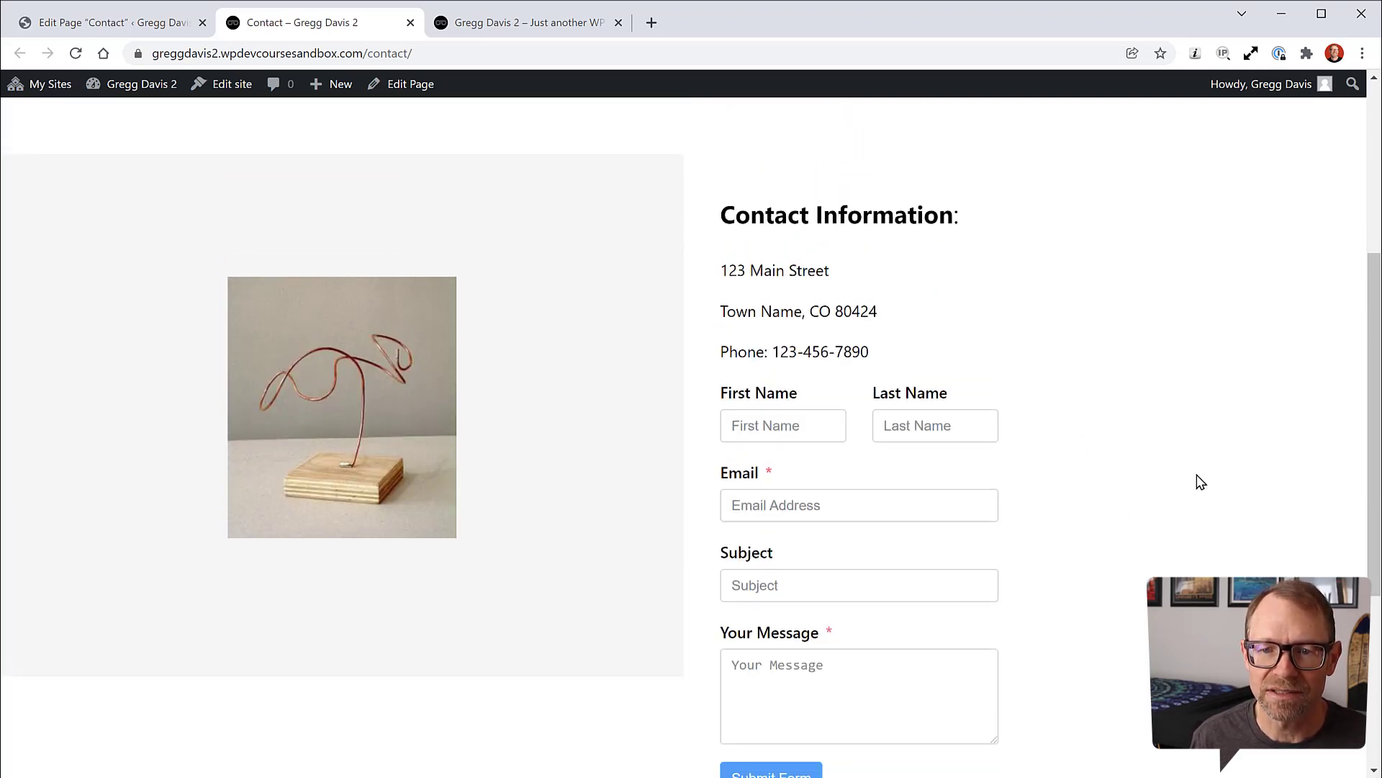
{"action": "scroll", "coordinate": [1200, 482], "scroll_direction": "down", "scroll_amount": 1}
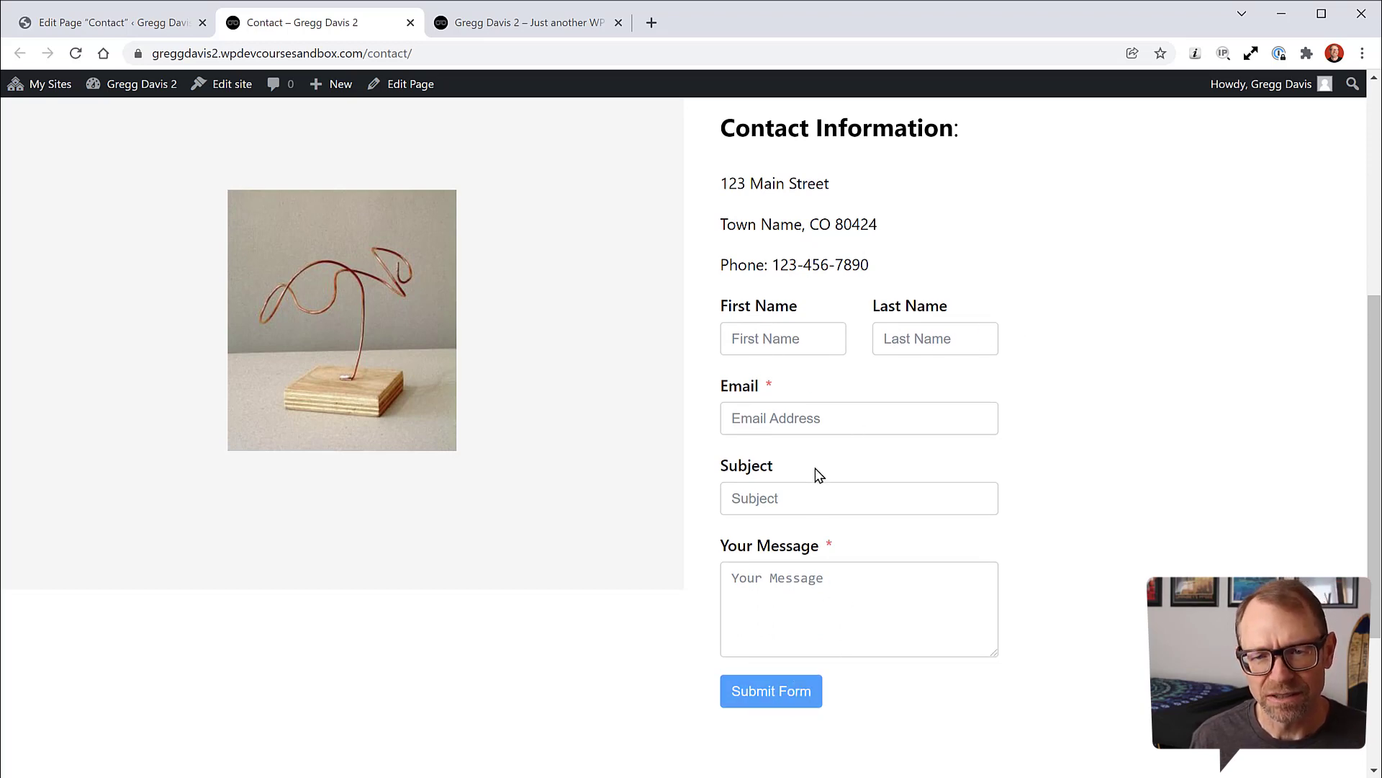
{"action": "scroll", "coordinate": [1030, 444], "scroll_direction": "up", "scroll_amount": 1}
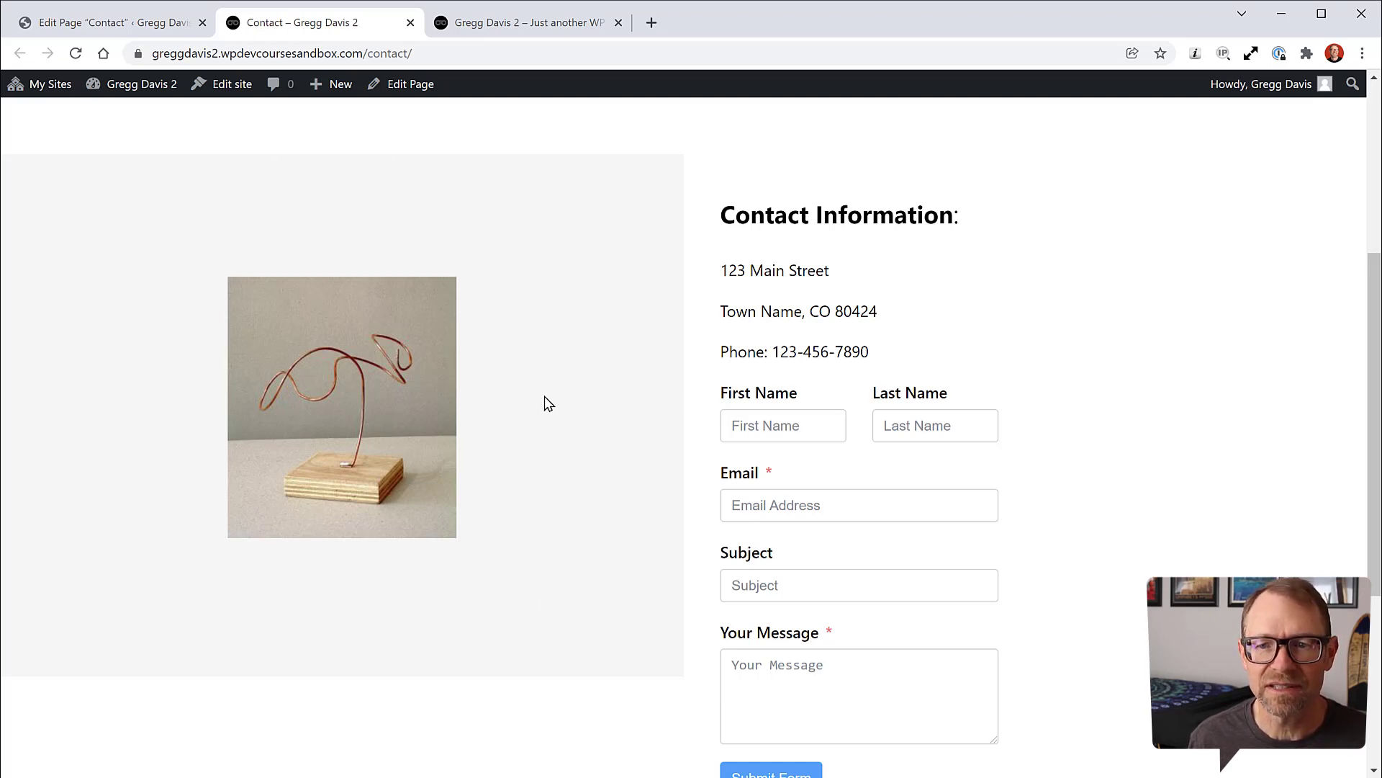
{"action": "scroll", "coordinate": [580, 401], "scroll_direction": "up", "scroll_amount": 1}
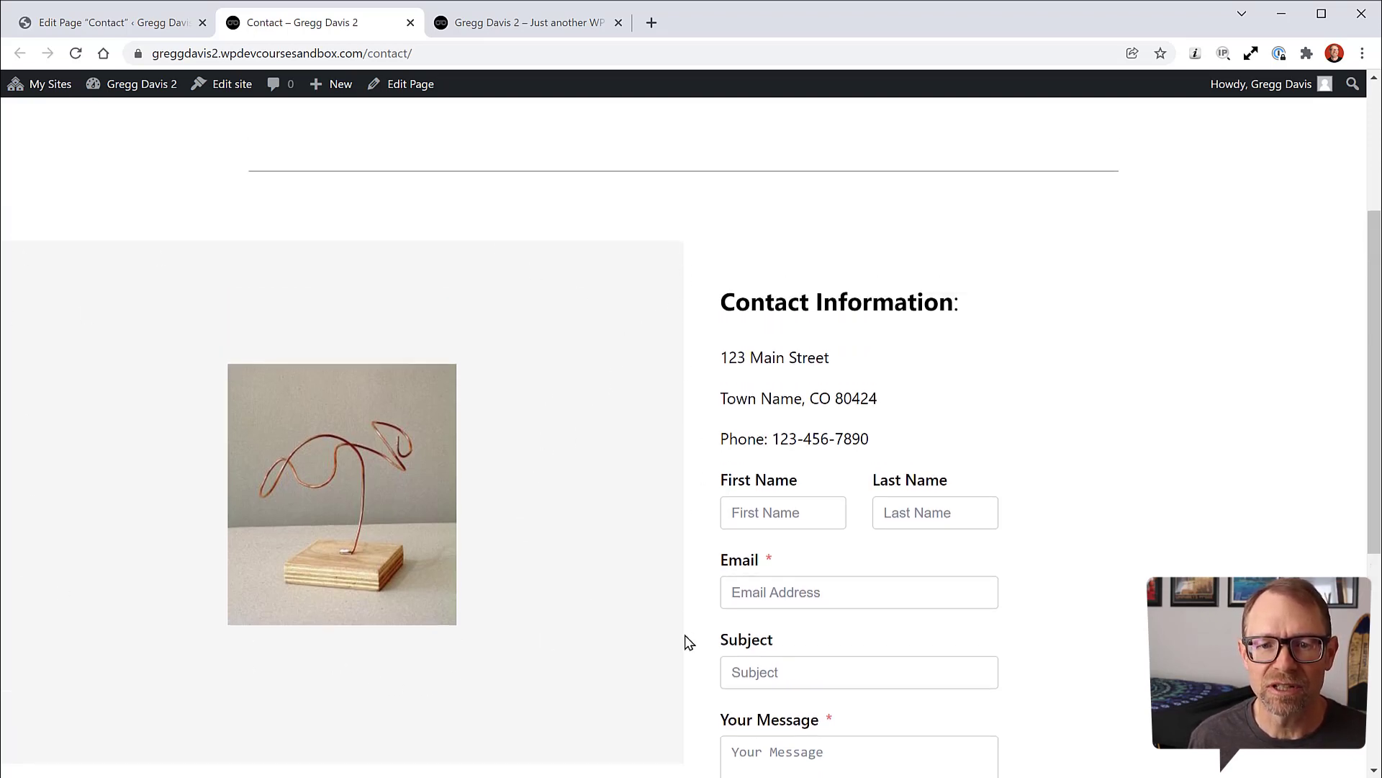
{"action": "left_click", "coordinate": [128, 24]}
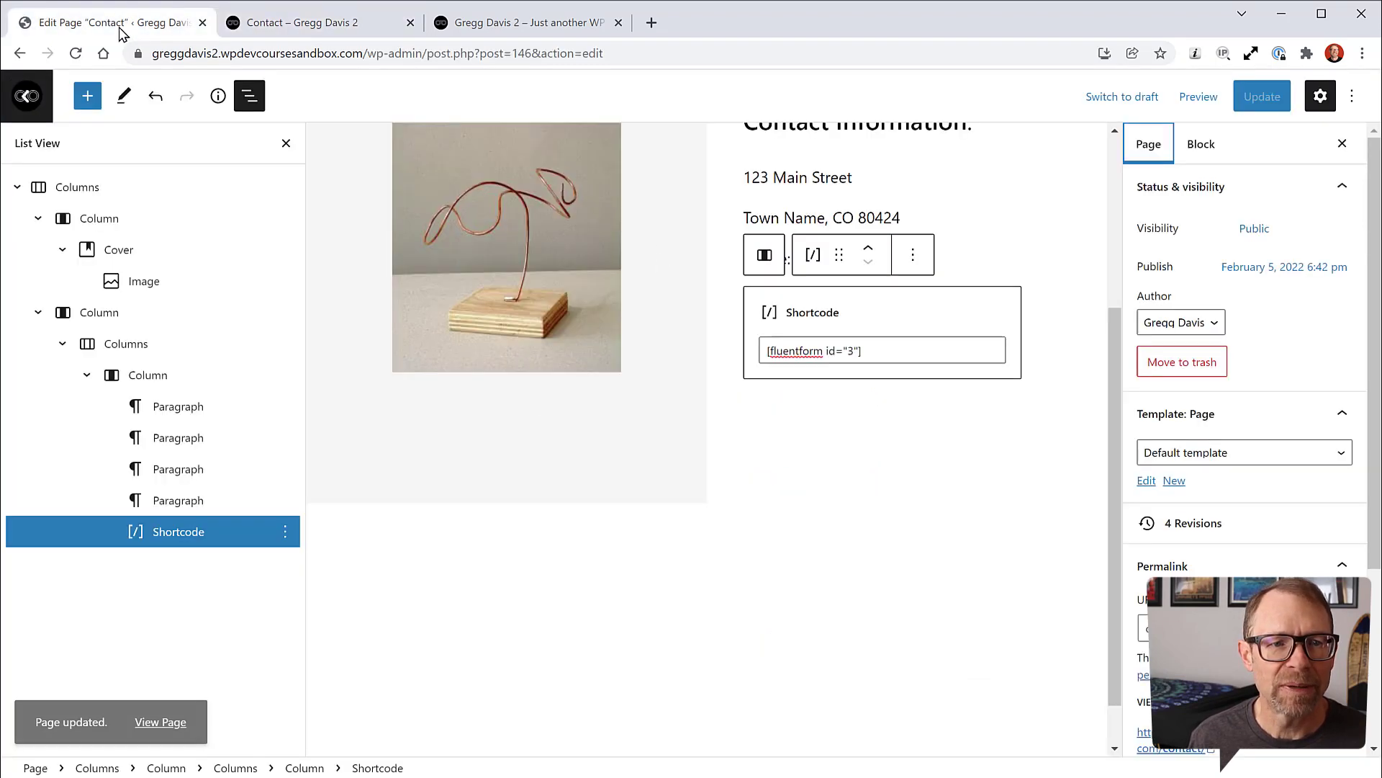
Step: Work through the List View block hierarchy to locate and select the image column
{"action": "left_click", "coordinate": [249, 96]}
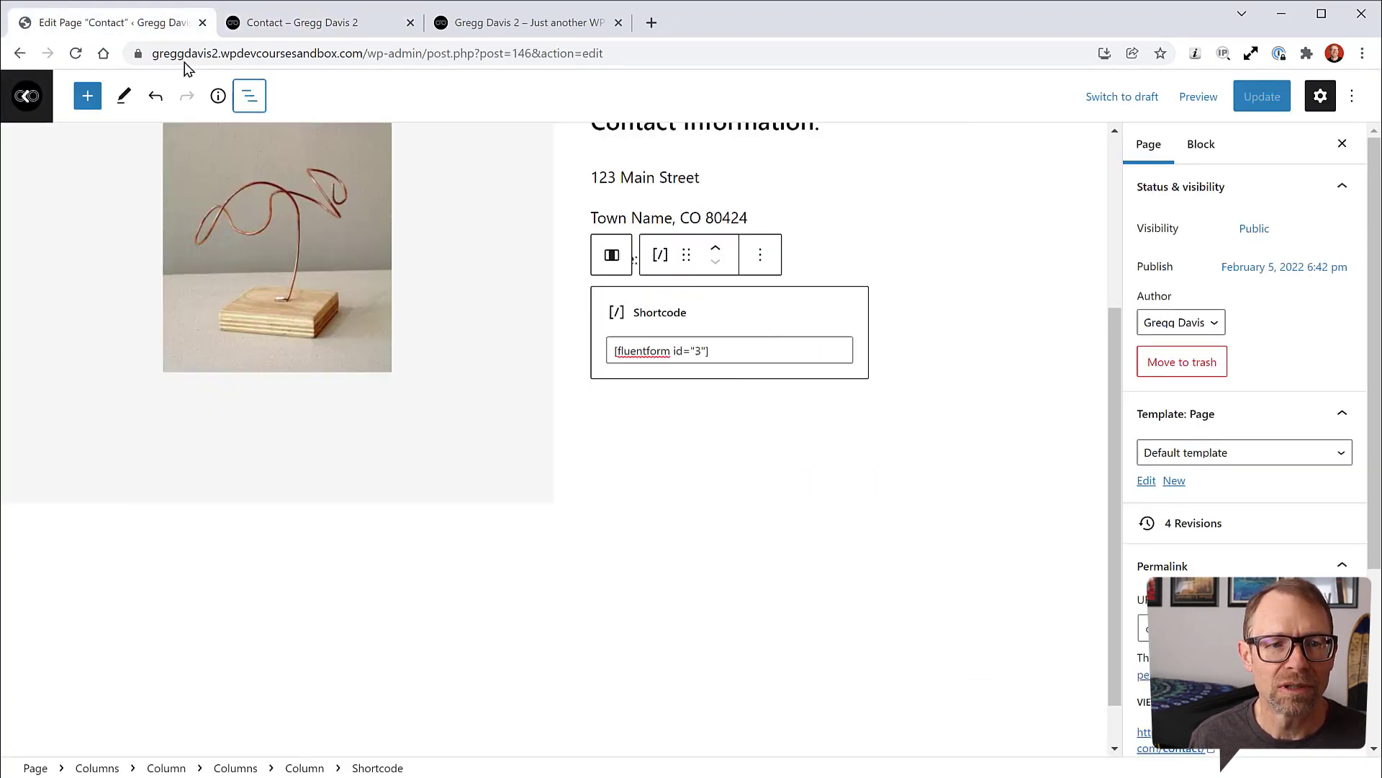
{"action": "scroll", "coordinate": [414, 525], "scroll_direction": "up", "scroll_amount": 2}
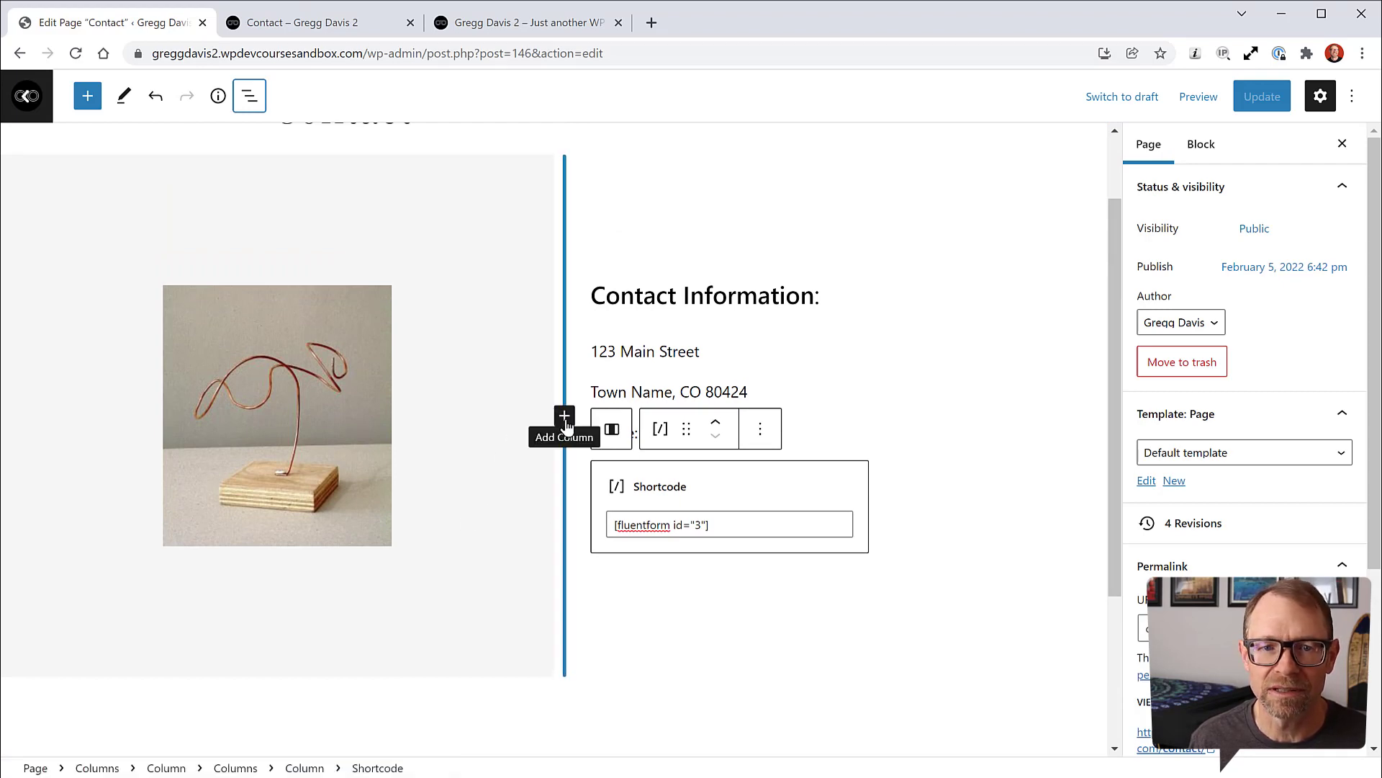
{"action": "left_click", "coordinate": [243, 102]}
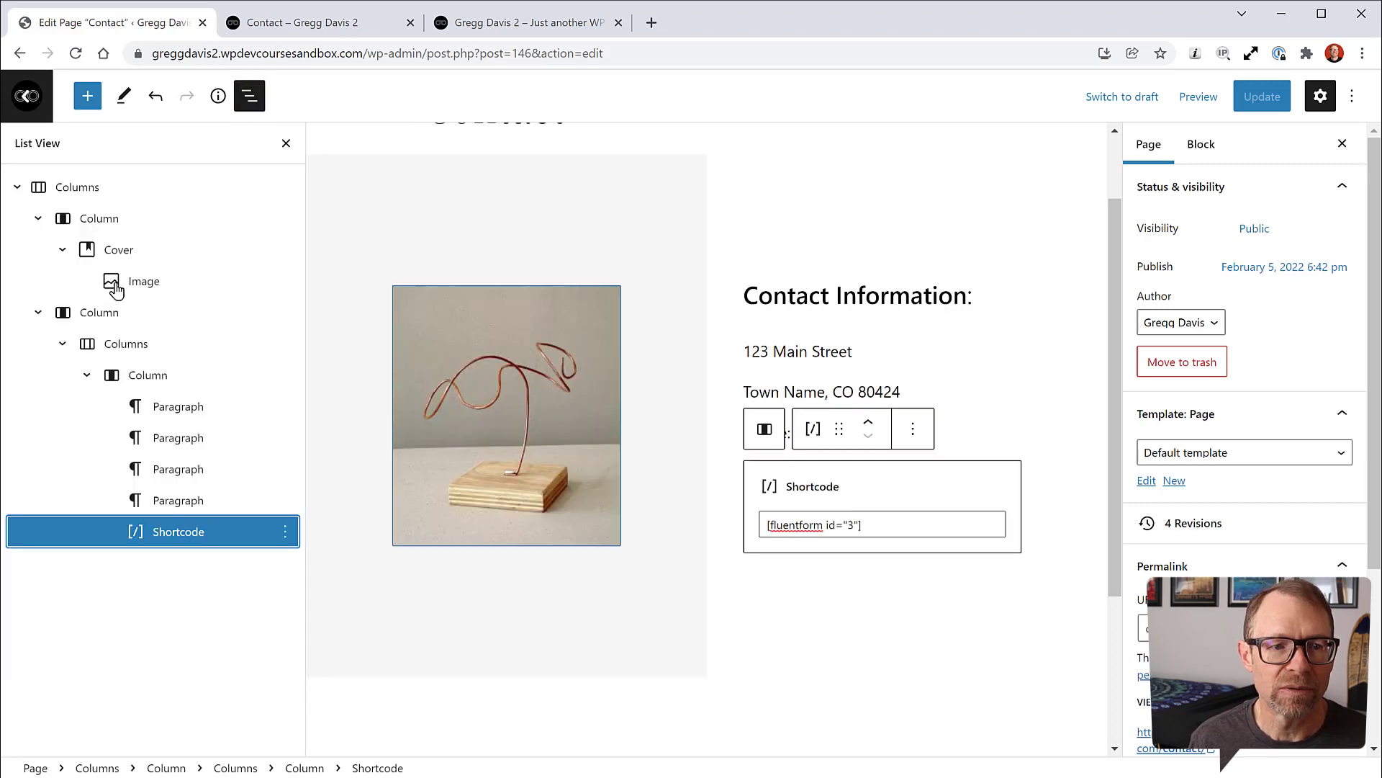
{"action": "left_click", "coordinate": [119, 345]}
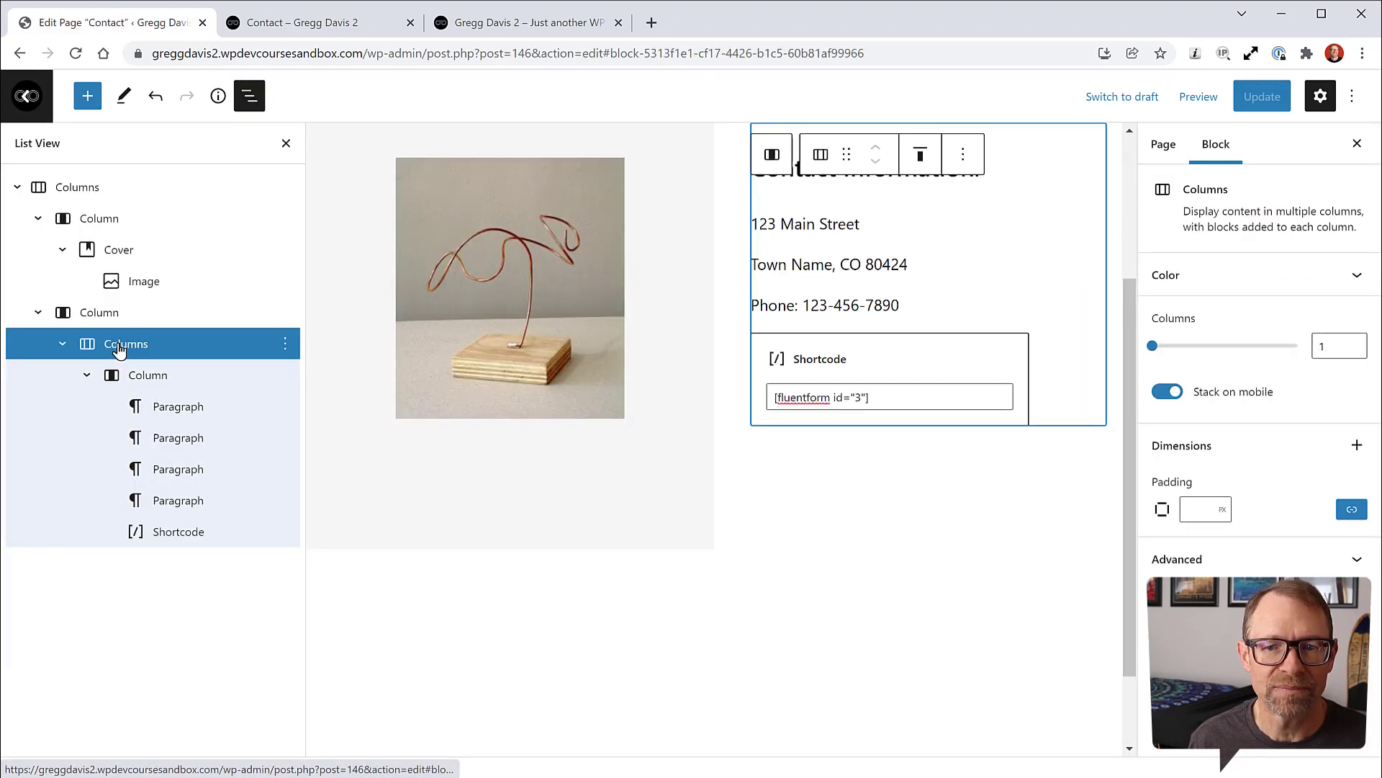
{"action": "scroll", "coordinate": [849, 556], "scroll_direction": "up", "scroll_amount": 3}
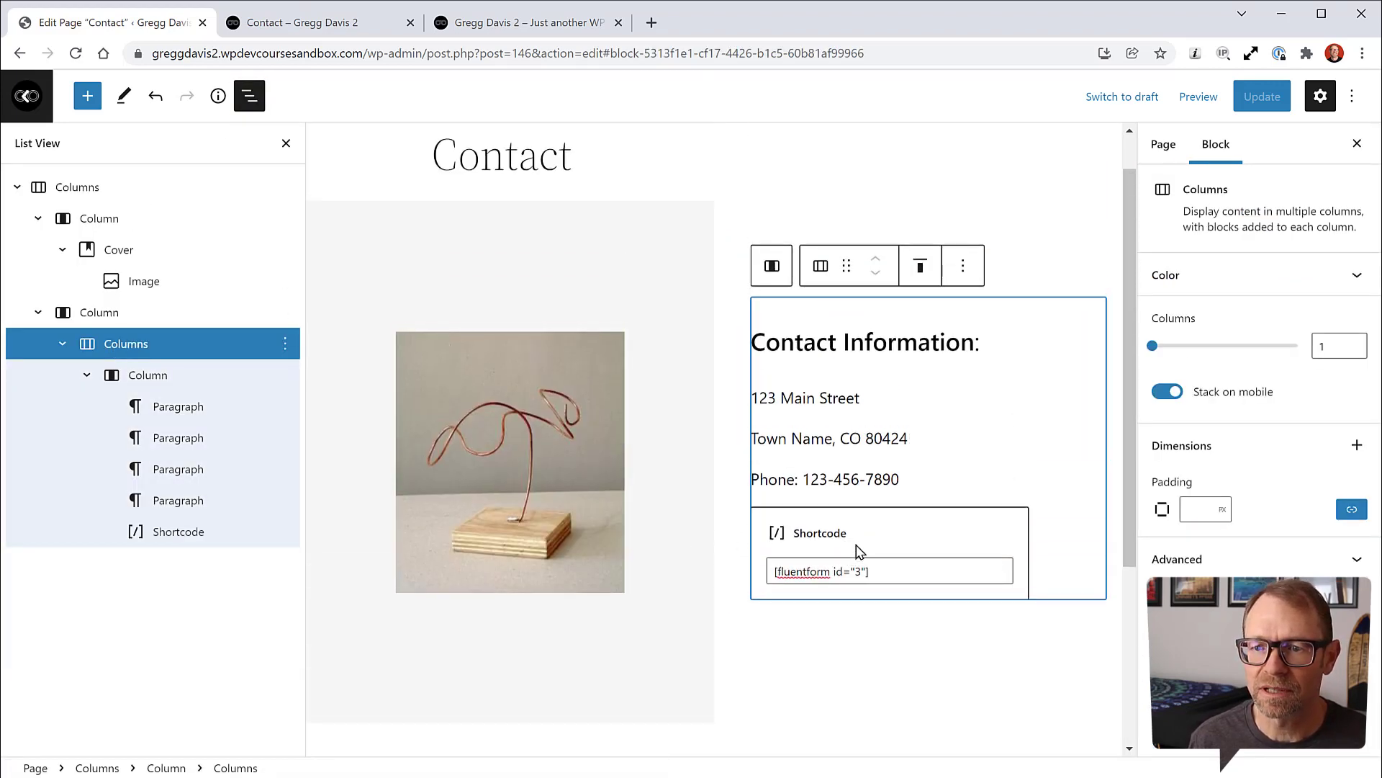
{"action": "left_click", "coordinate": [108, 313]}
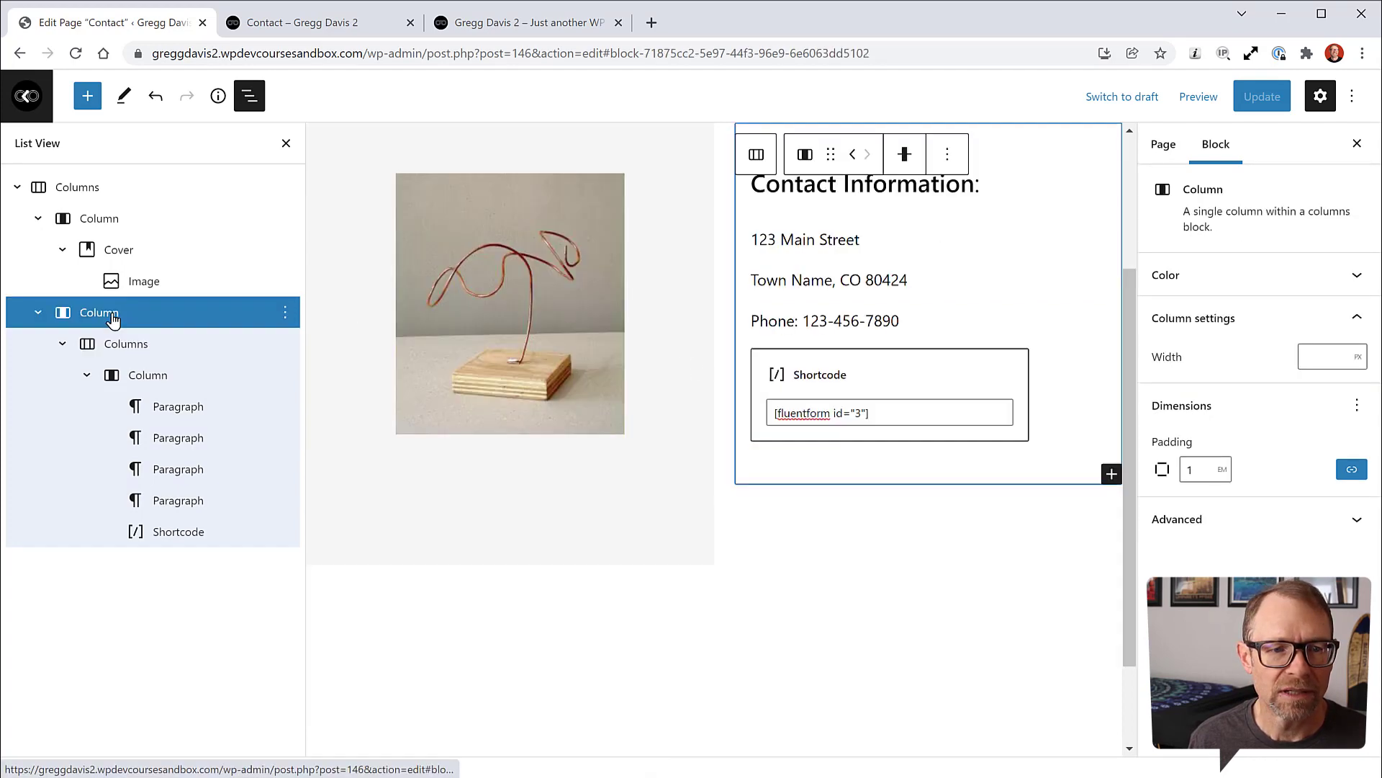
{"action": "scroll", "coordinate": [916, 589], "scroll_direction": "up", "scroll_amount": 1}
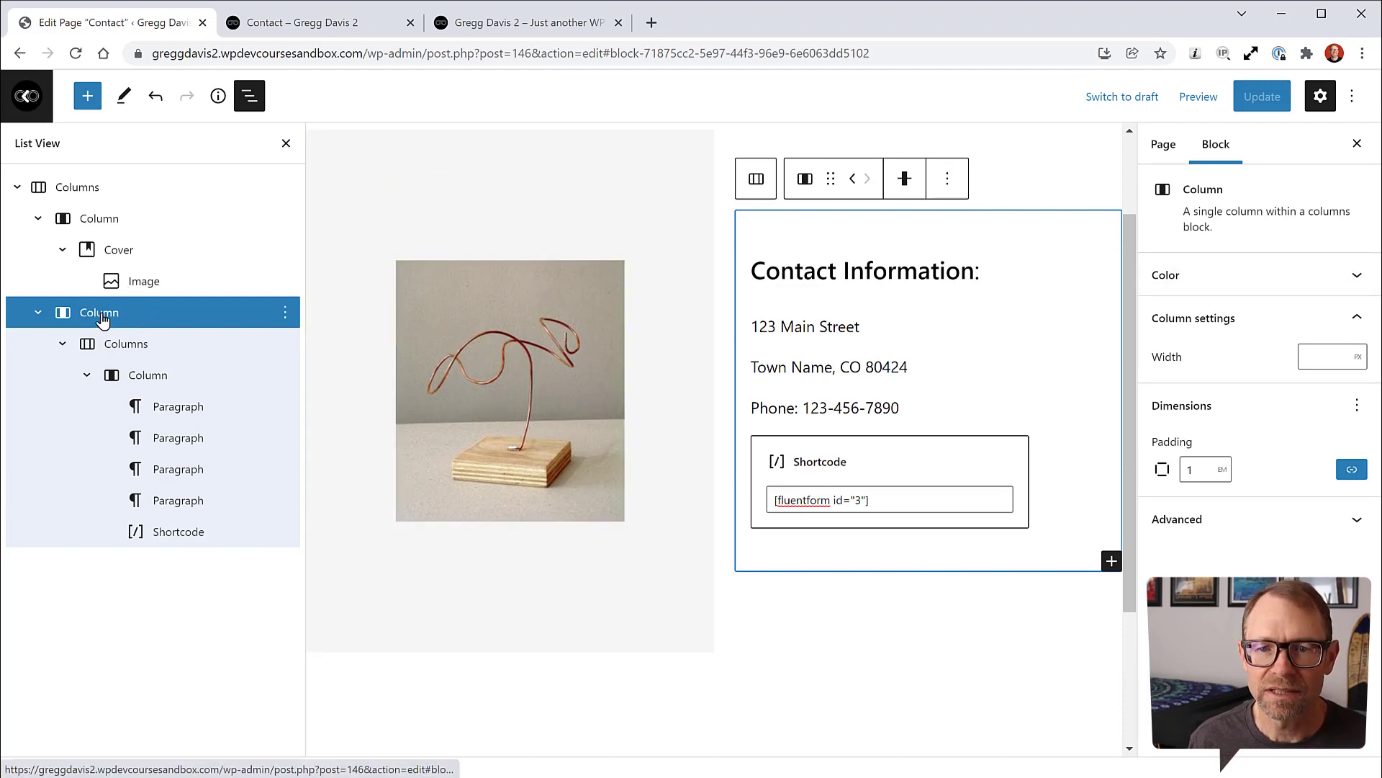
{"action": "left_click", "coordinate": [357, 473]}
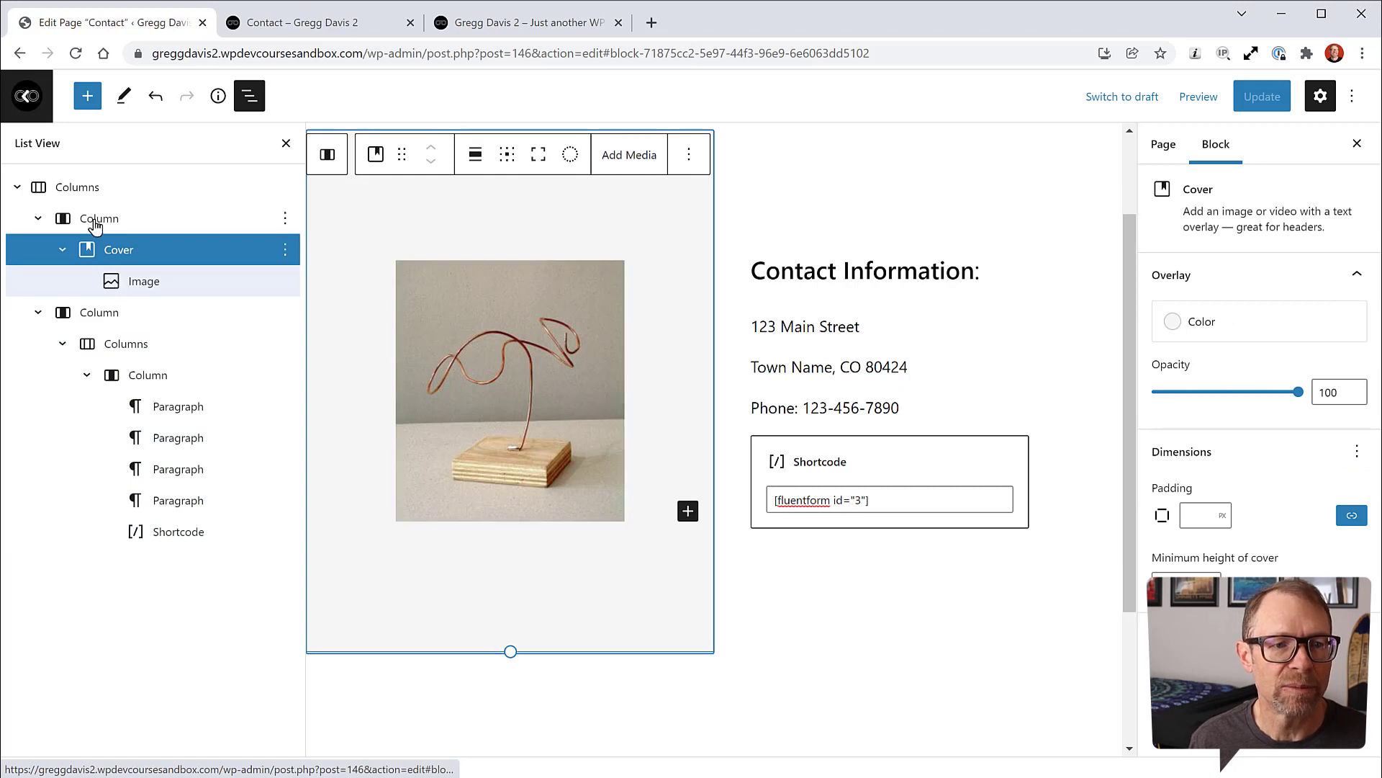
{"action": "left_click", "coordinate": [85, 193]}
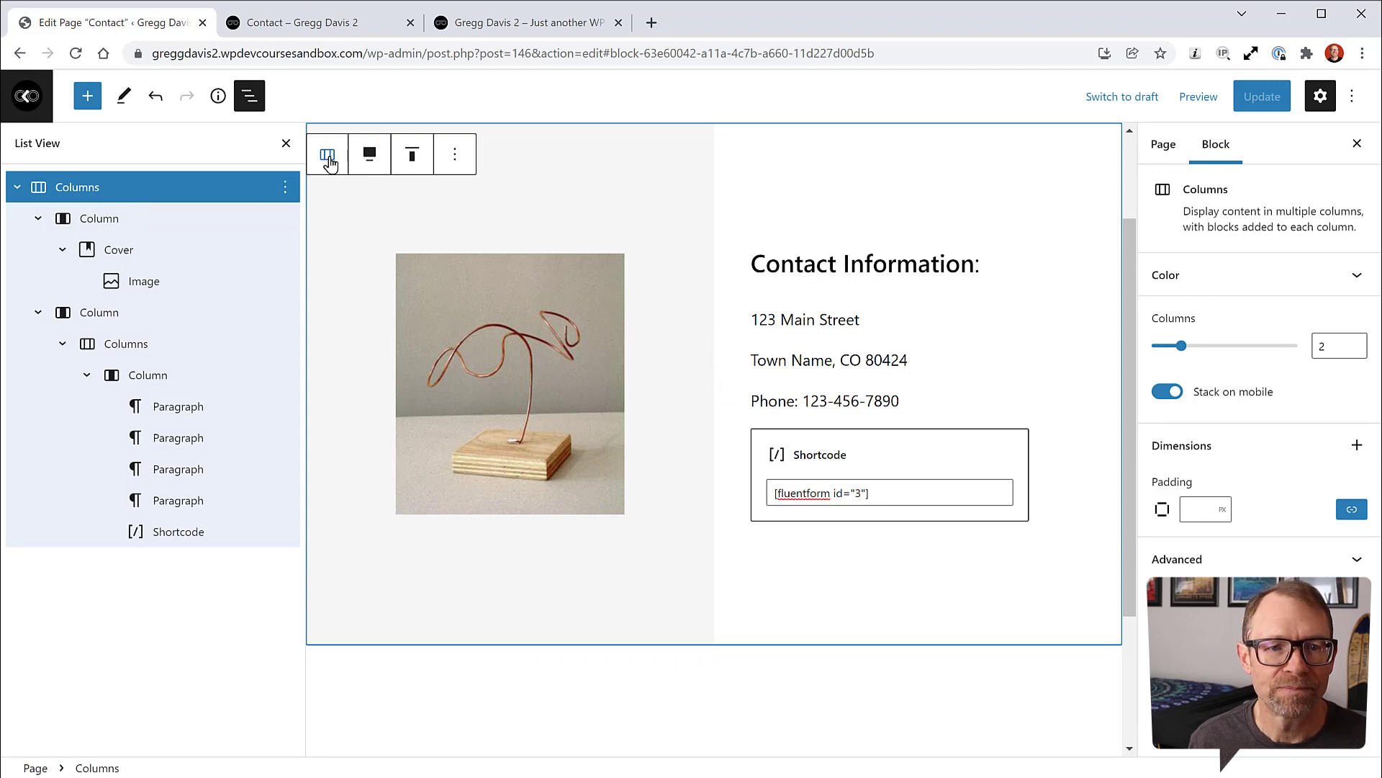
{"action": "scroll", "coordinate": [338, 187], "scroll_direction": "up", "scroll_amount": 2}
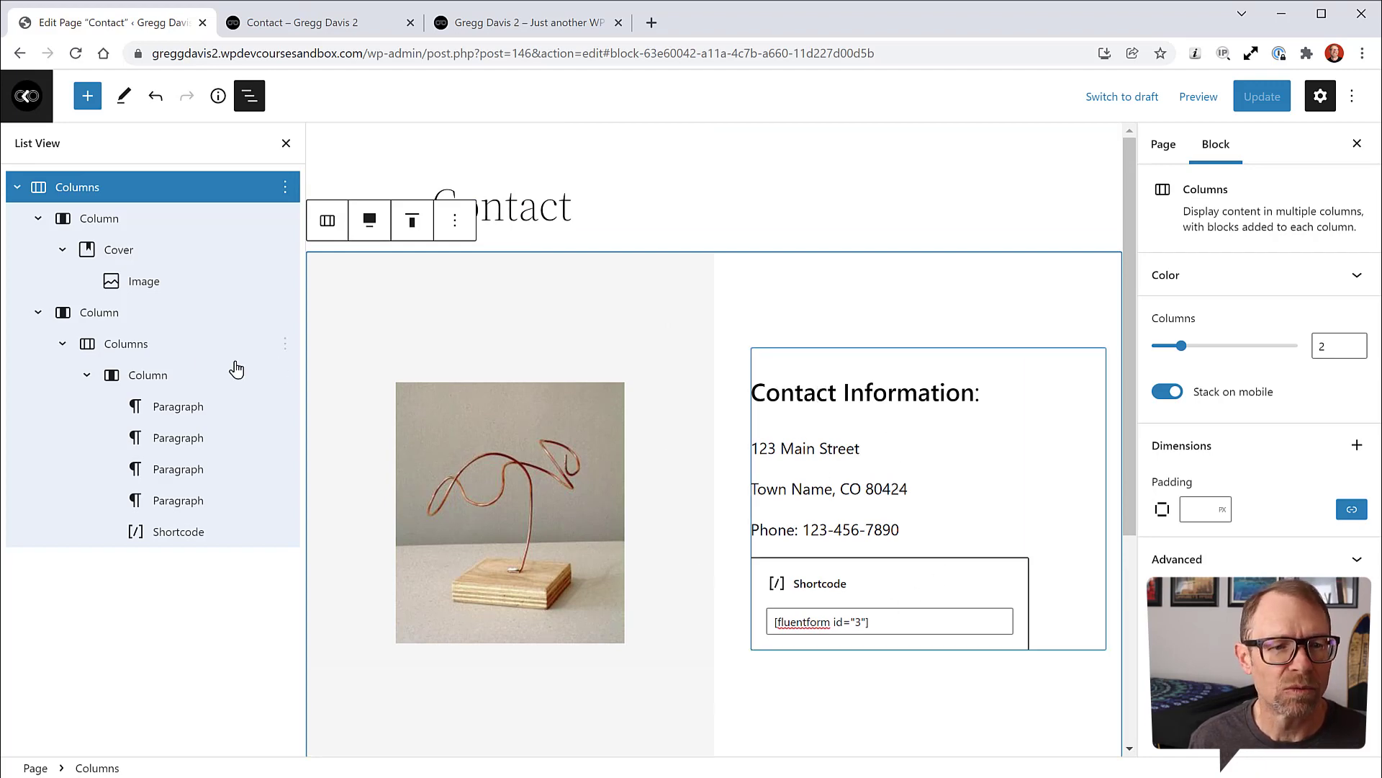
{"action": "left_click", "coordinate": [108, 223]}
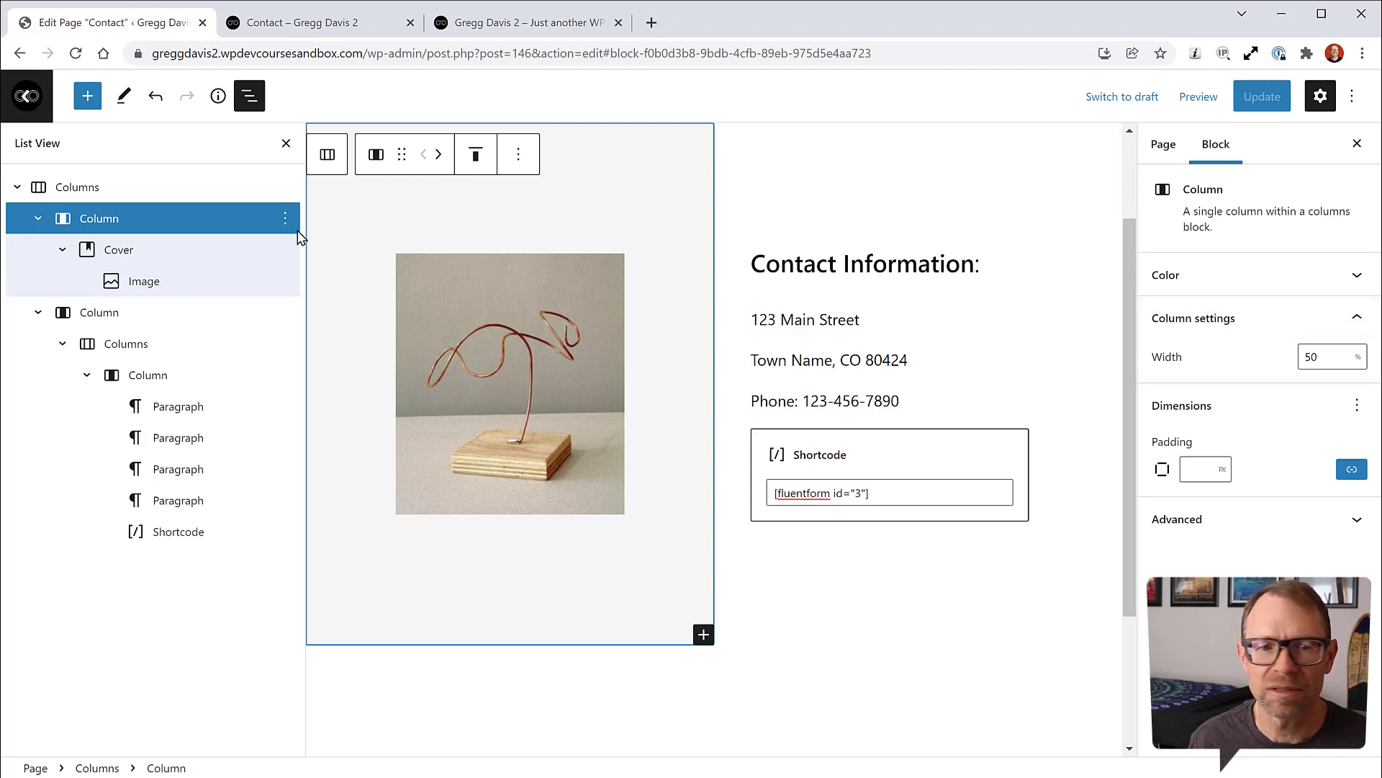
{"action": "left_click", "coordinate": [112, 316]}
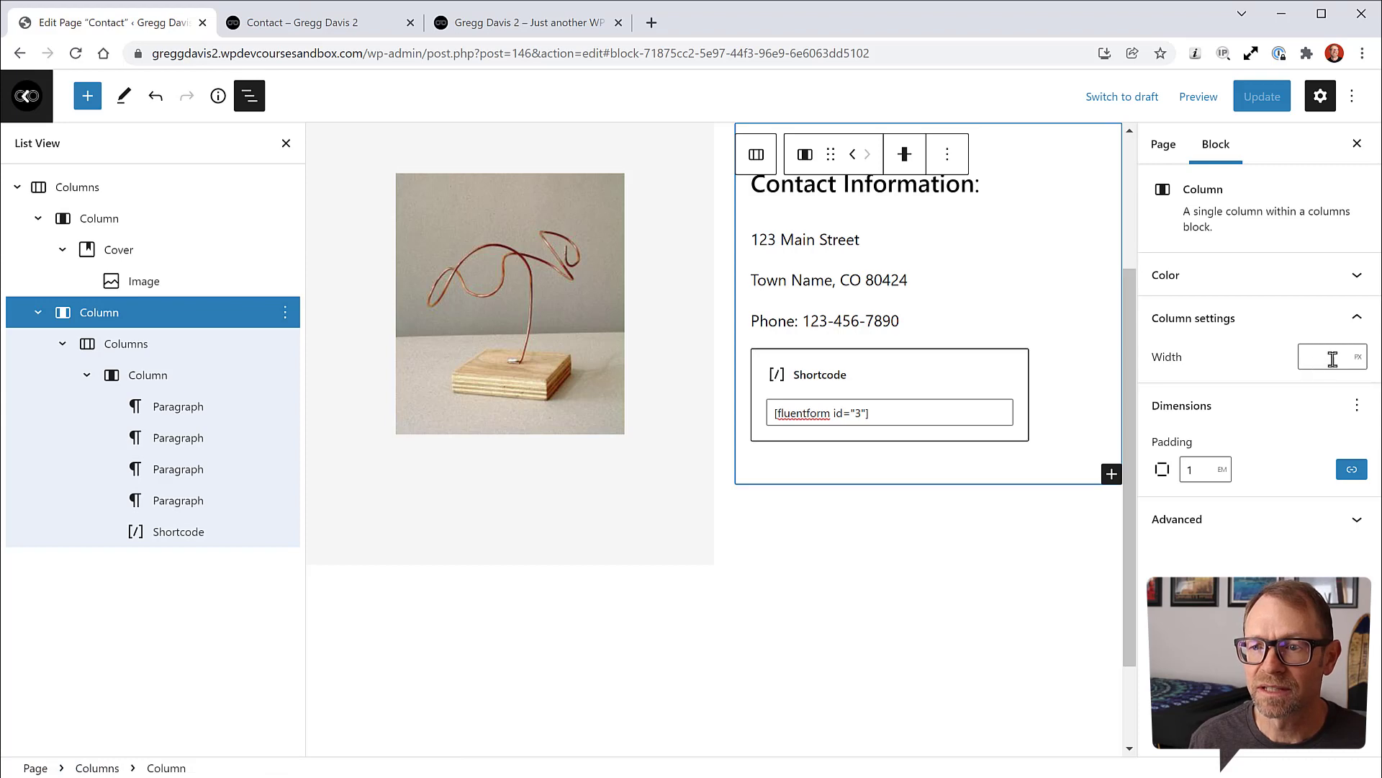
{"action": "left_click", "coordinate": [97, 221]}
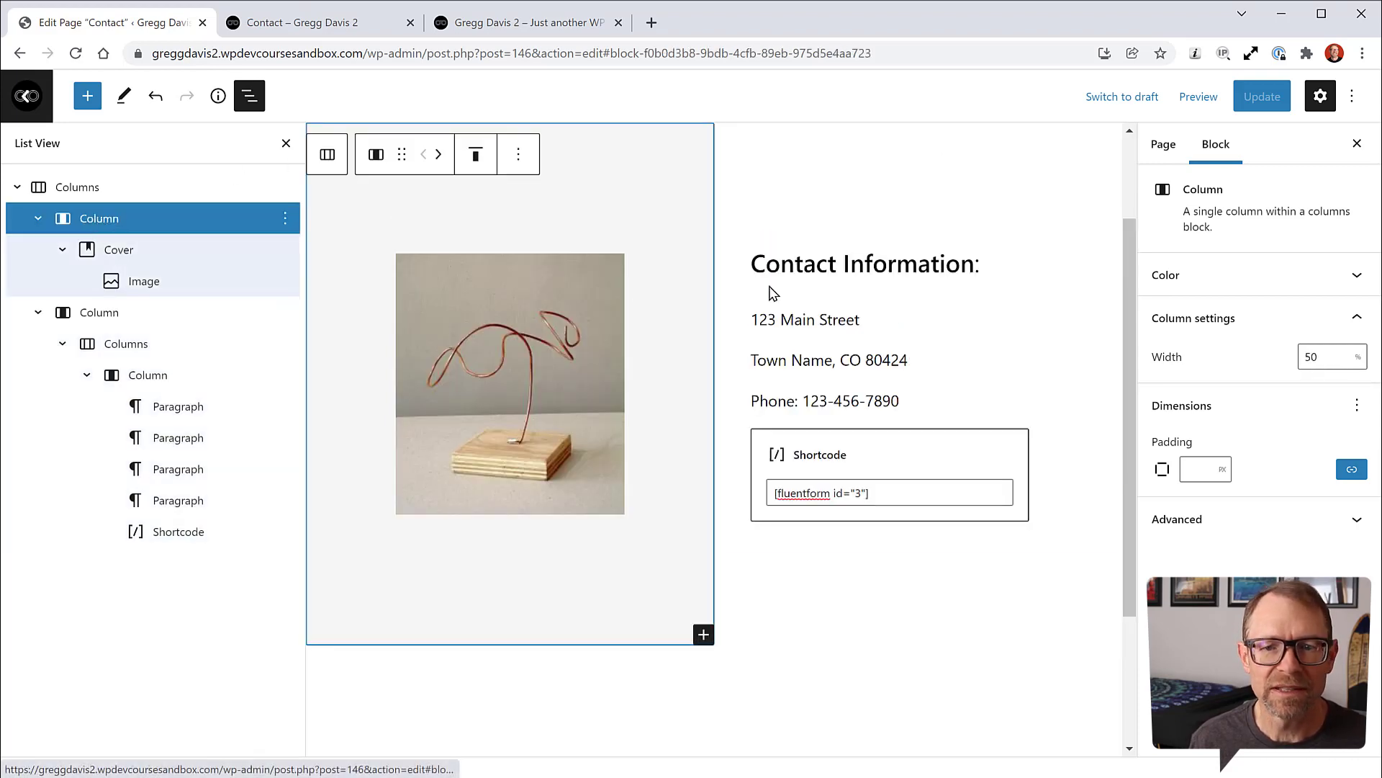
Step: Set the image column's width to 40% and update the page
{"action": "left_click", "coordinate": [1312, 358]}
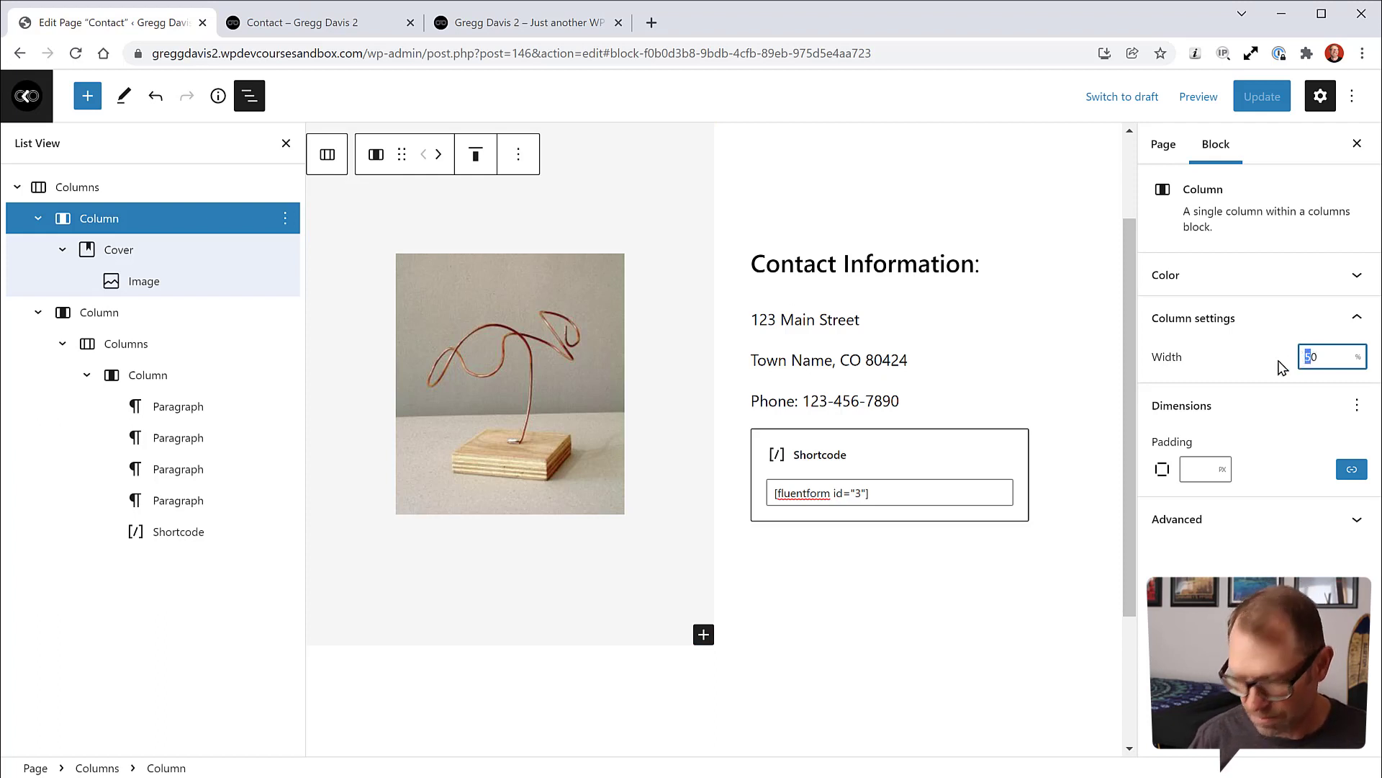
{"action": "type", "text": "3"}
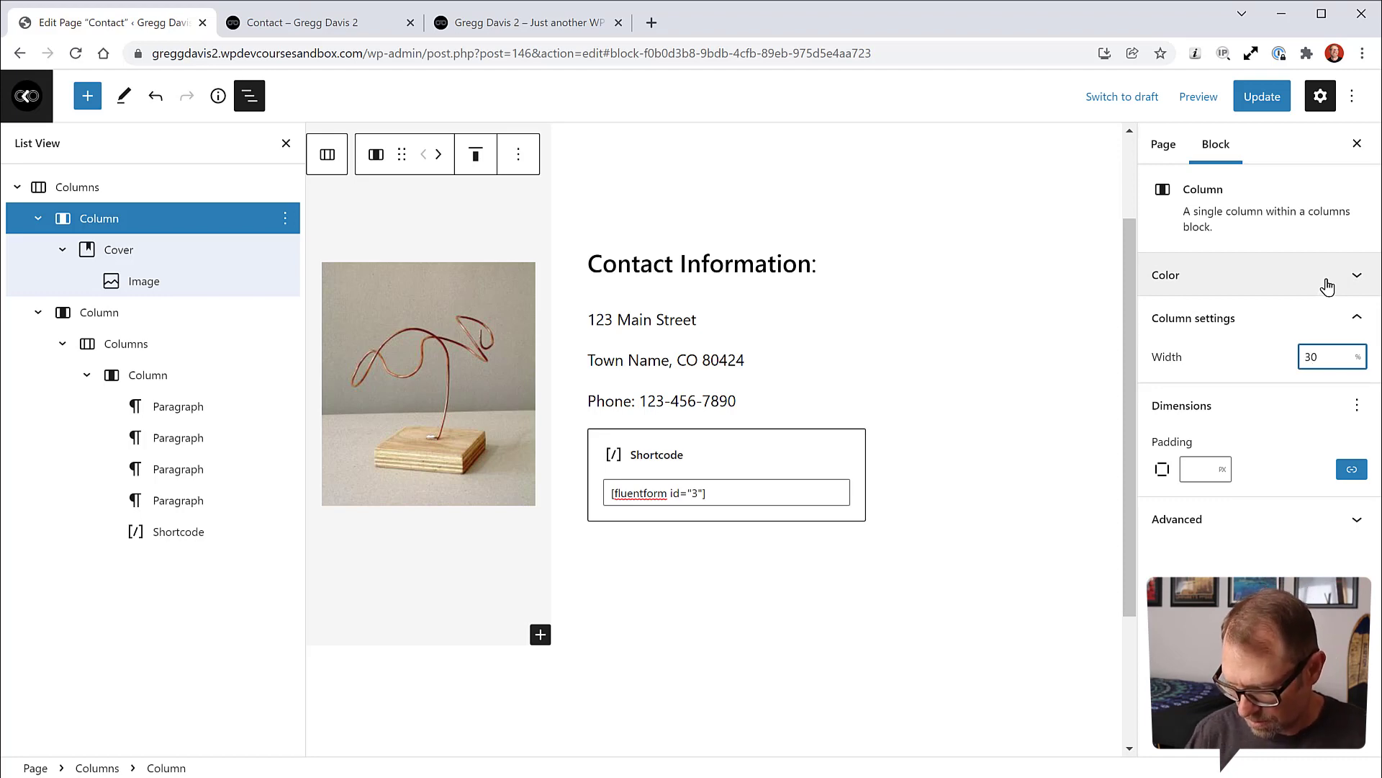
{"action": "key", "text": "BackSpace"}
{"action": "type", "text": "4"}
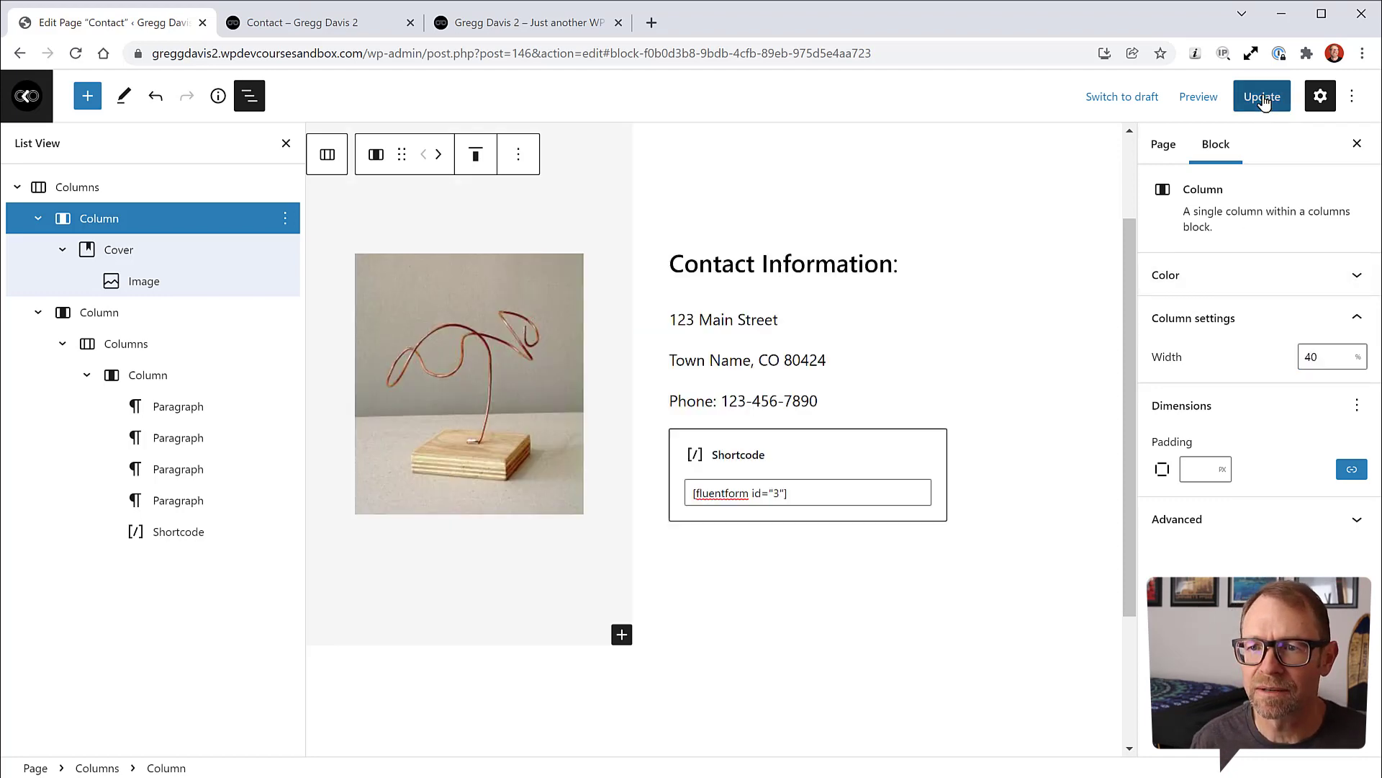
{"action": "left_click", "coordinate": [1255, 97]}
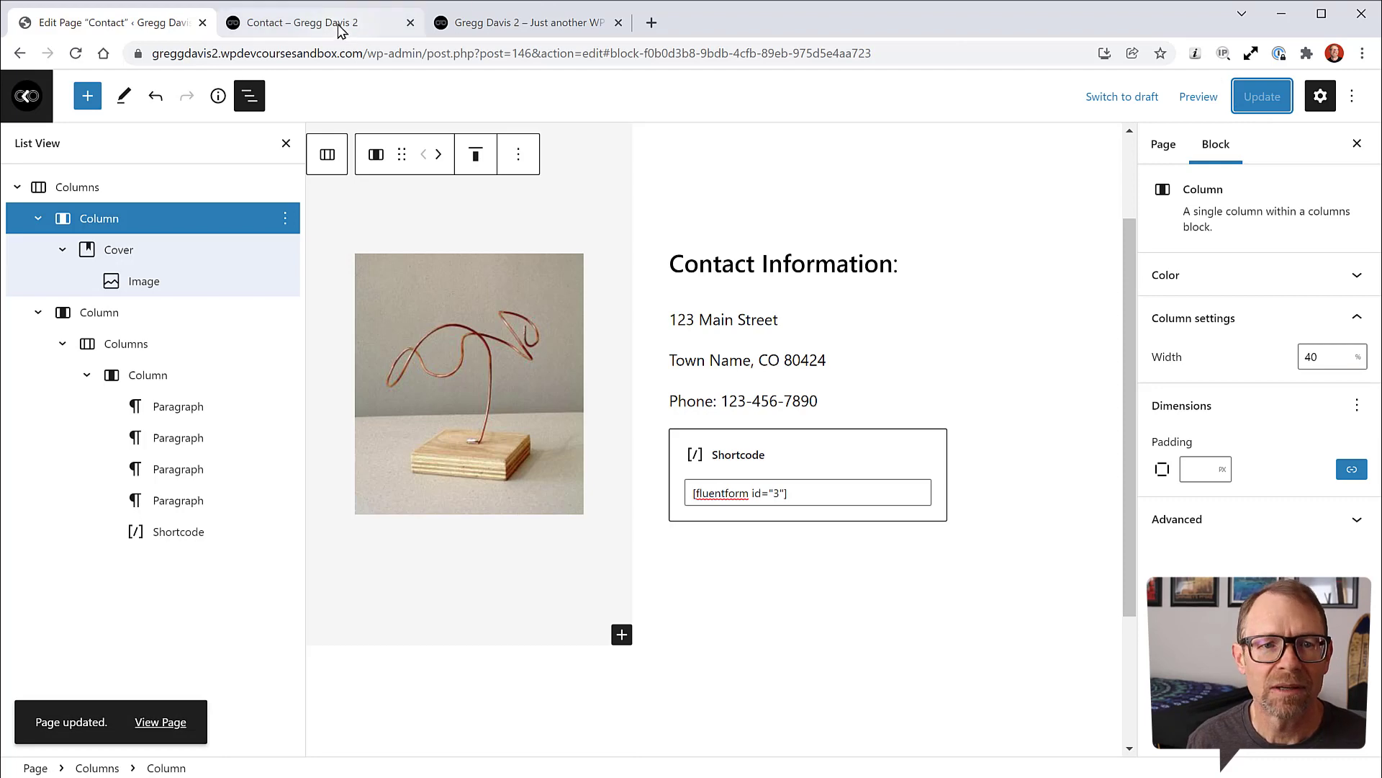
{"action": "left_click", "coordinate": [339, 24]}
{"action": "left_click", "coordinate": [76, 54]}
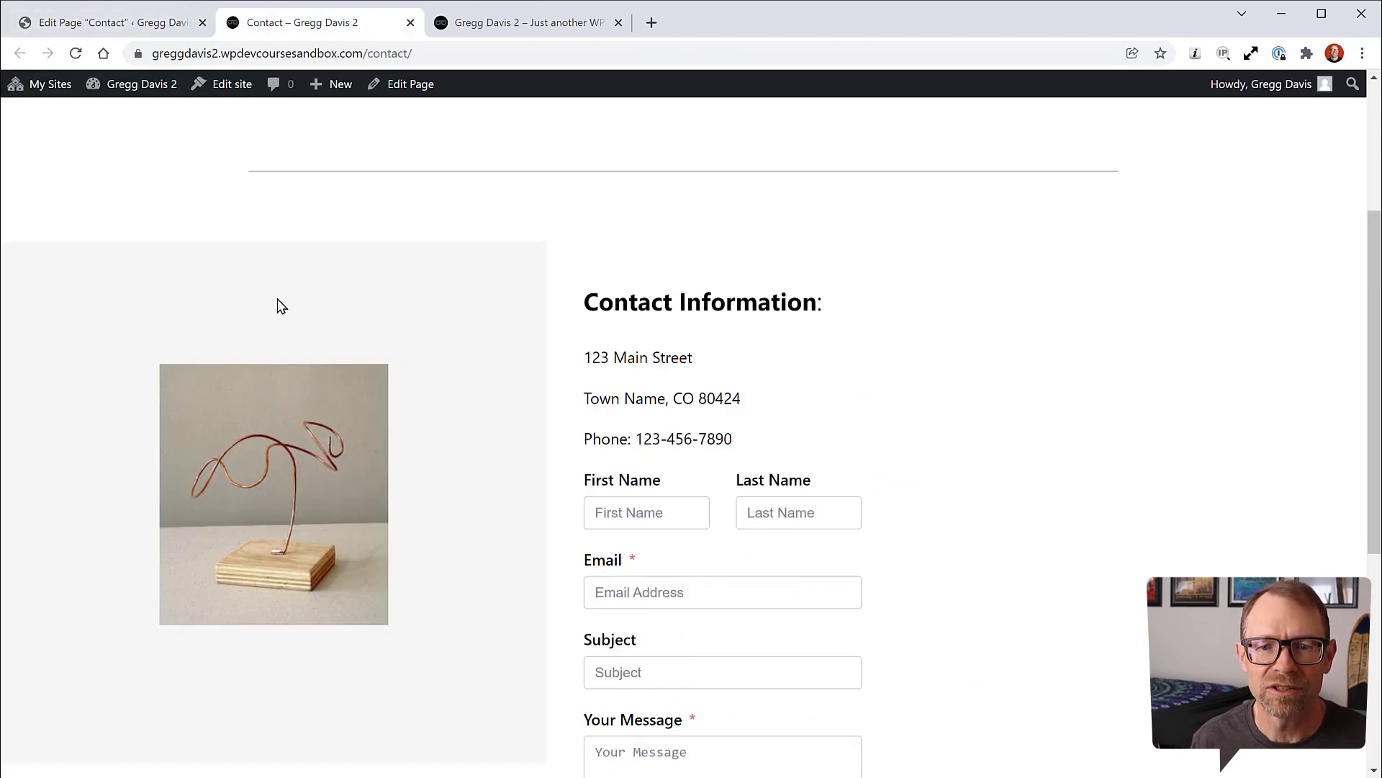
{"action": "scroll", "coordinate": [1151, 395], "scroll_direction": "down", "scroll_amount": 4}
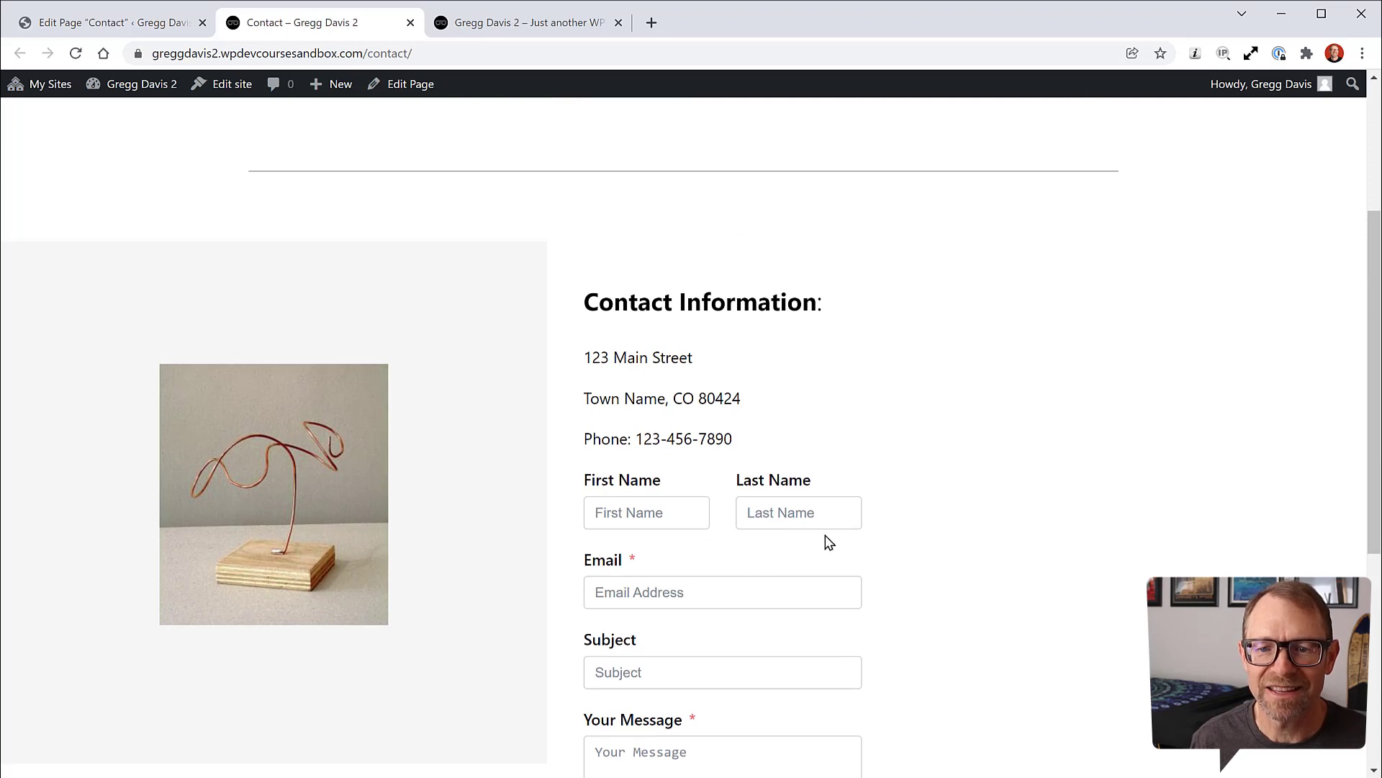
{"action": "left_click", "coordinate": [166, 22]}
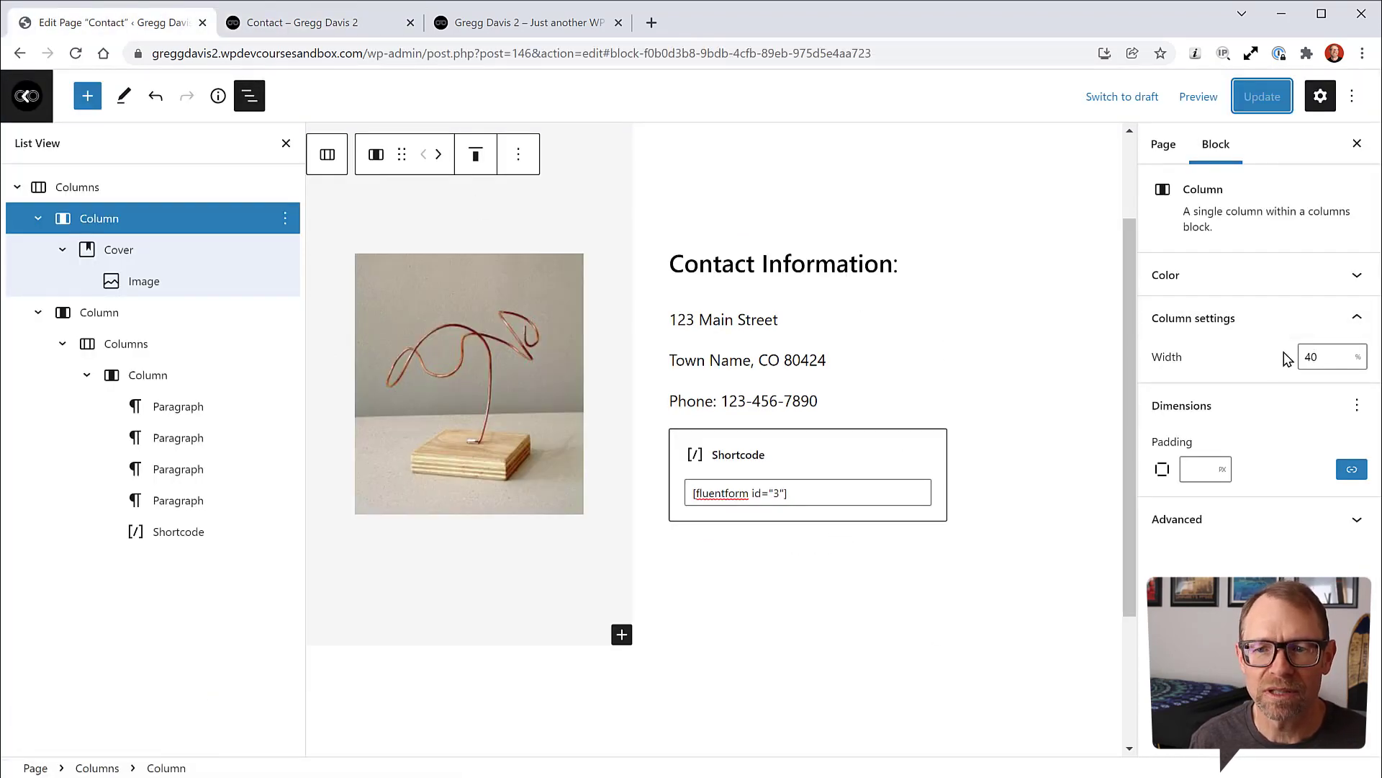
{"action": "left_click", "coordinate": [101, 312]}
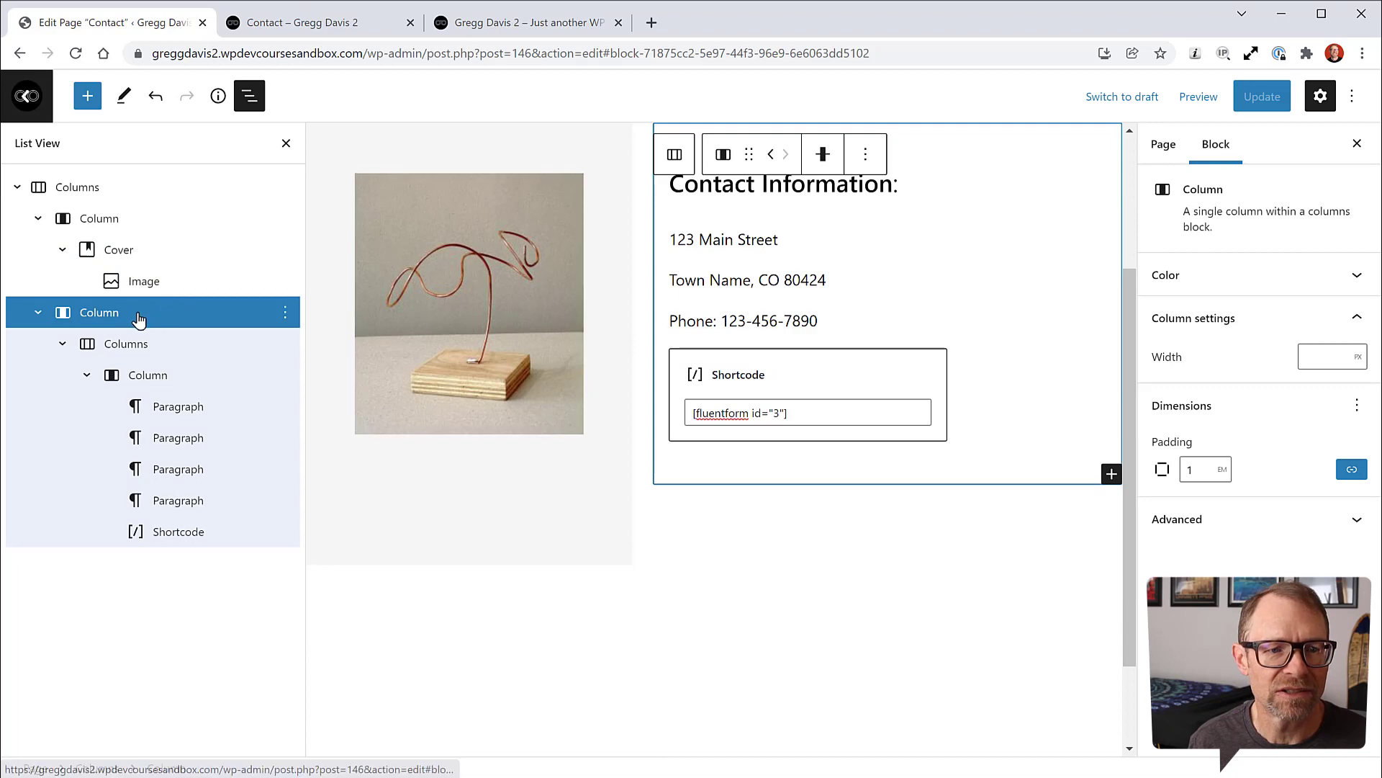
{"action": "left_click", "coordinate": [1321, 358]}
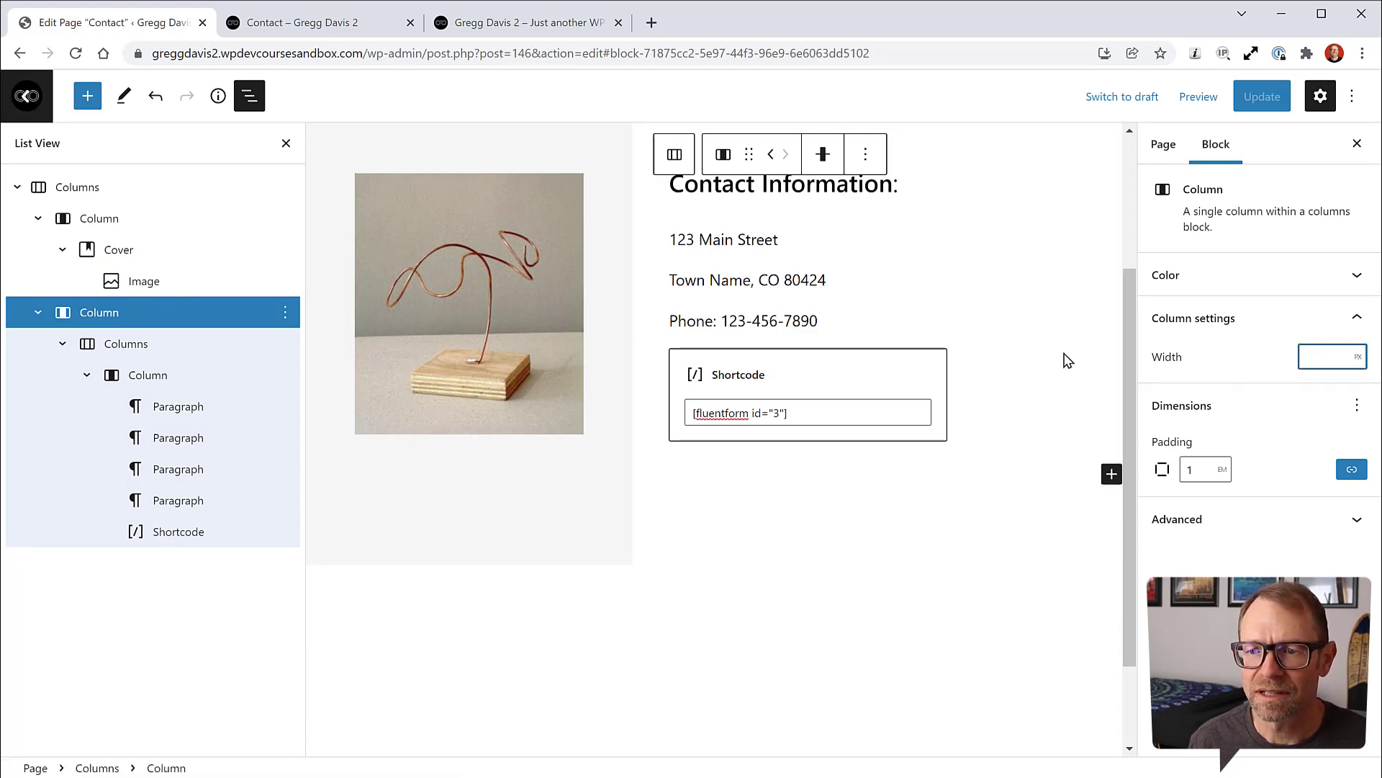
Step: Try a 60% width on the contact-details column, then clear the value so it has no fixed width
{"action": "type", "text": "60"}
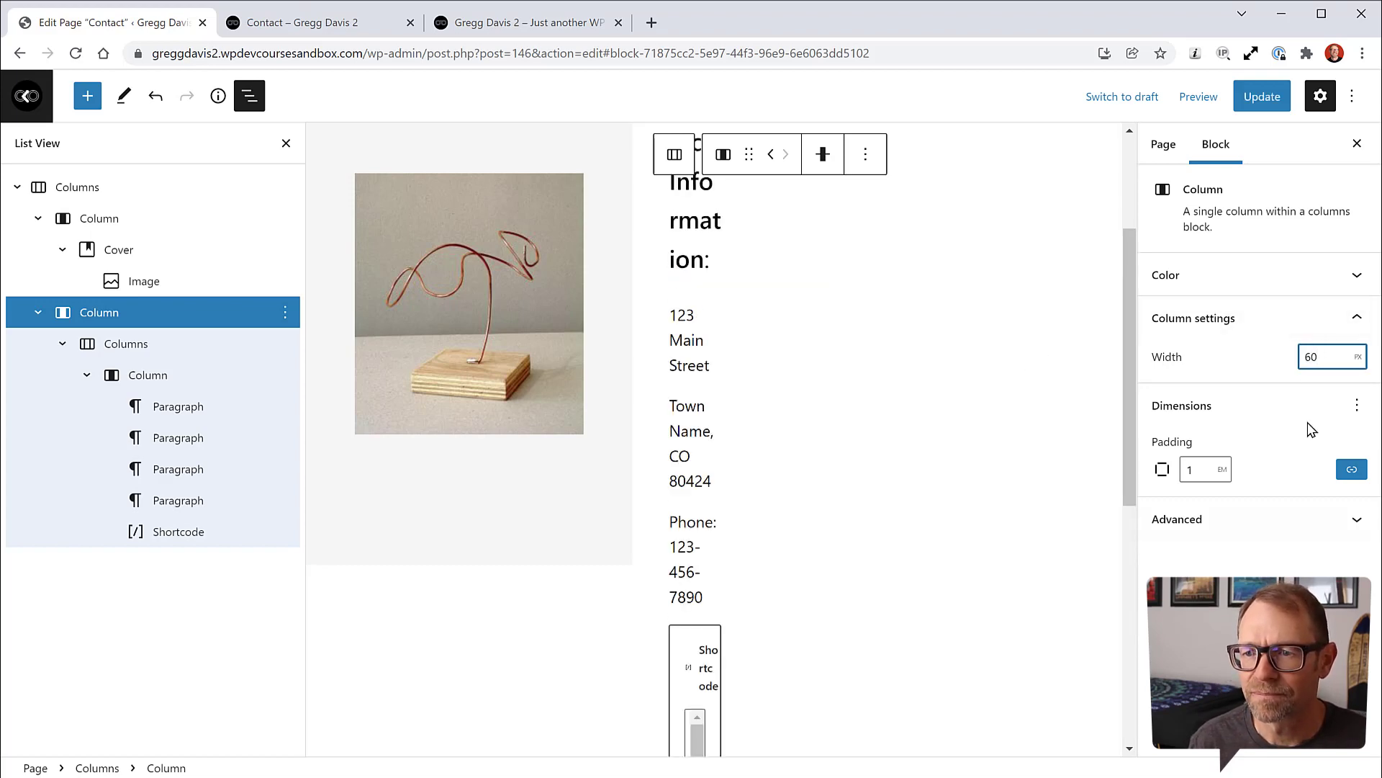
{"action": "left_click", "coordinate": [1358, 362]}
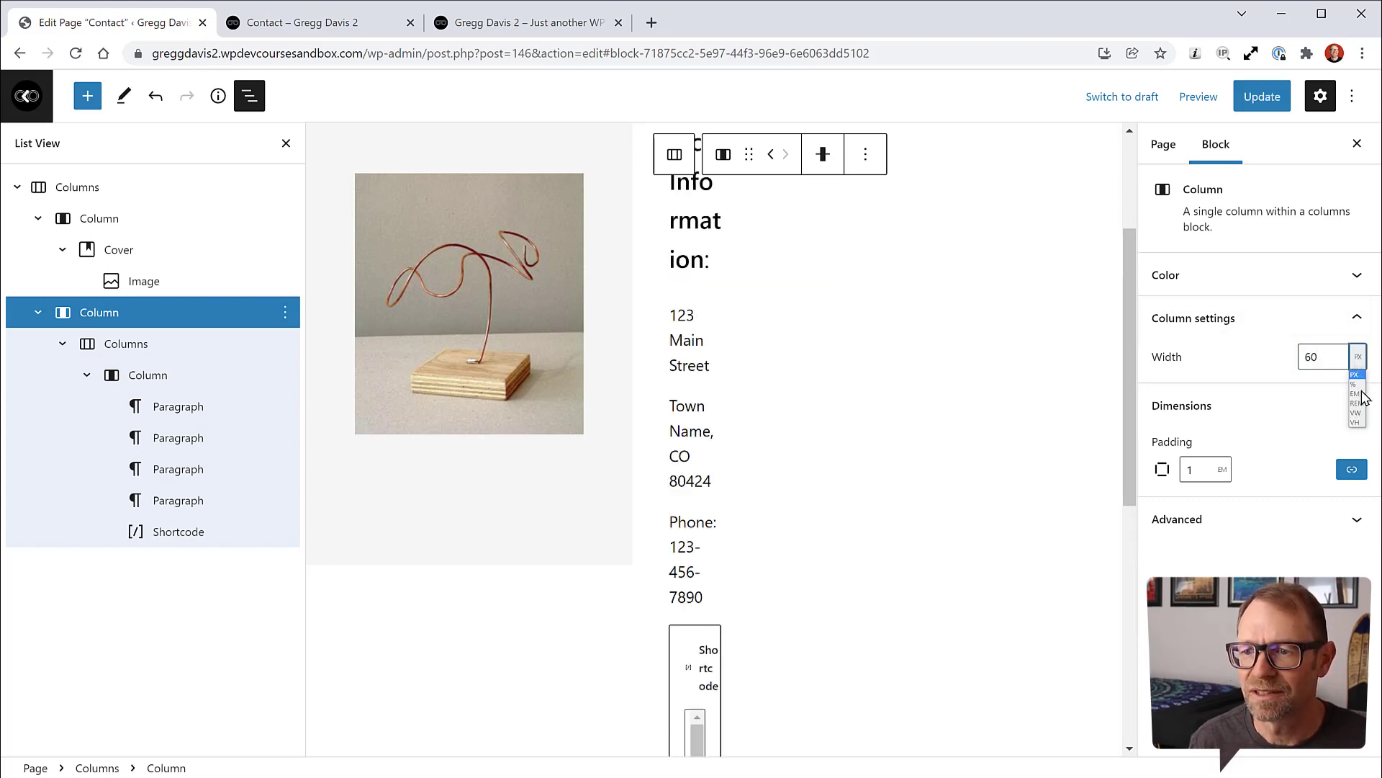
{"action": "left_click", "coordinate": [1360, 392]}
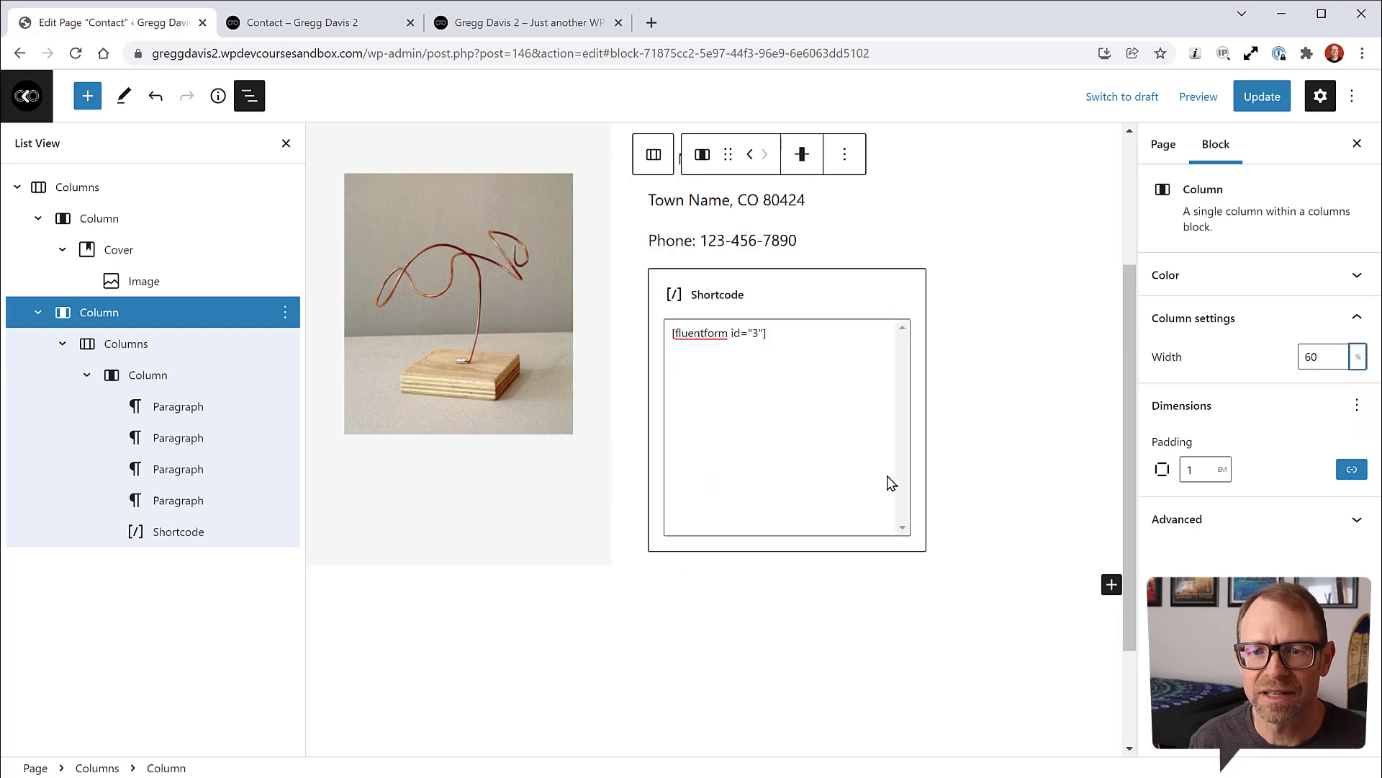
{"action": "scroll", "coordinate": [978, 416], "scroll_direction": "up", "scroll_amount": 3}
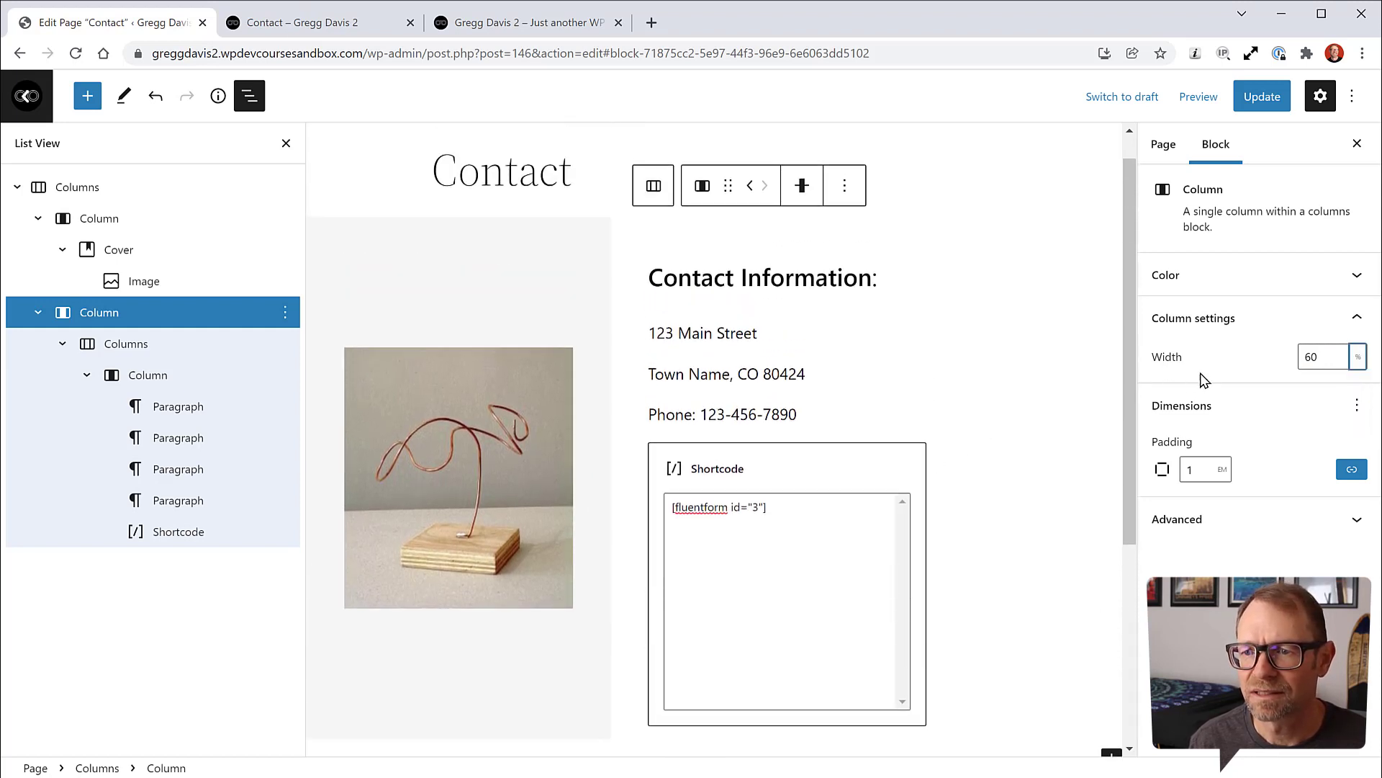
{"action": "left_click", "coordinate": [129, 319]}
{"action": "left_click_drag", "start_coordinate": [1332, 358], "coordinate": [1292, 366]}
{"action": "key", "text": "BackSpace"}
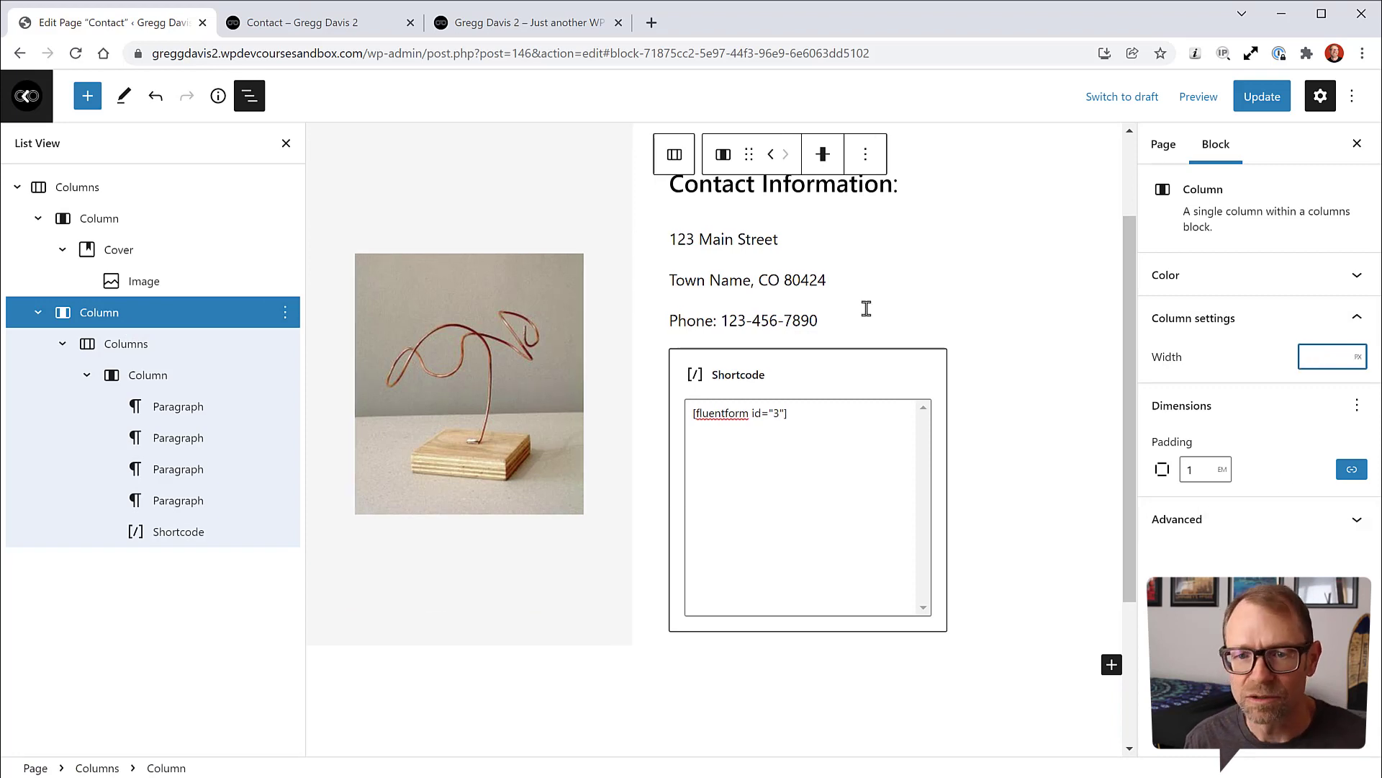
Step: Select the nested column holding the details and form, showing its 320 px width
{"action": "left_click", "coordinate": [115, 346]}
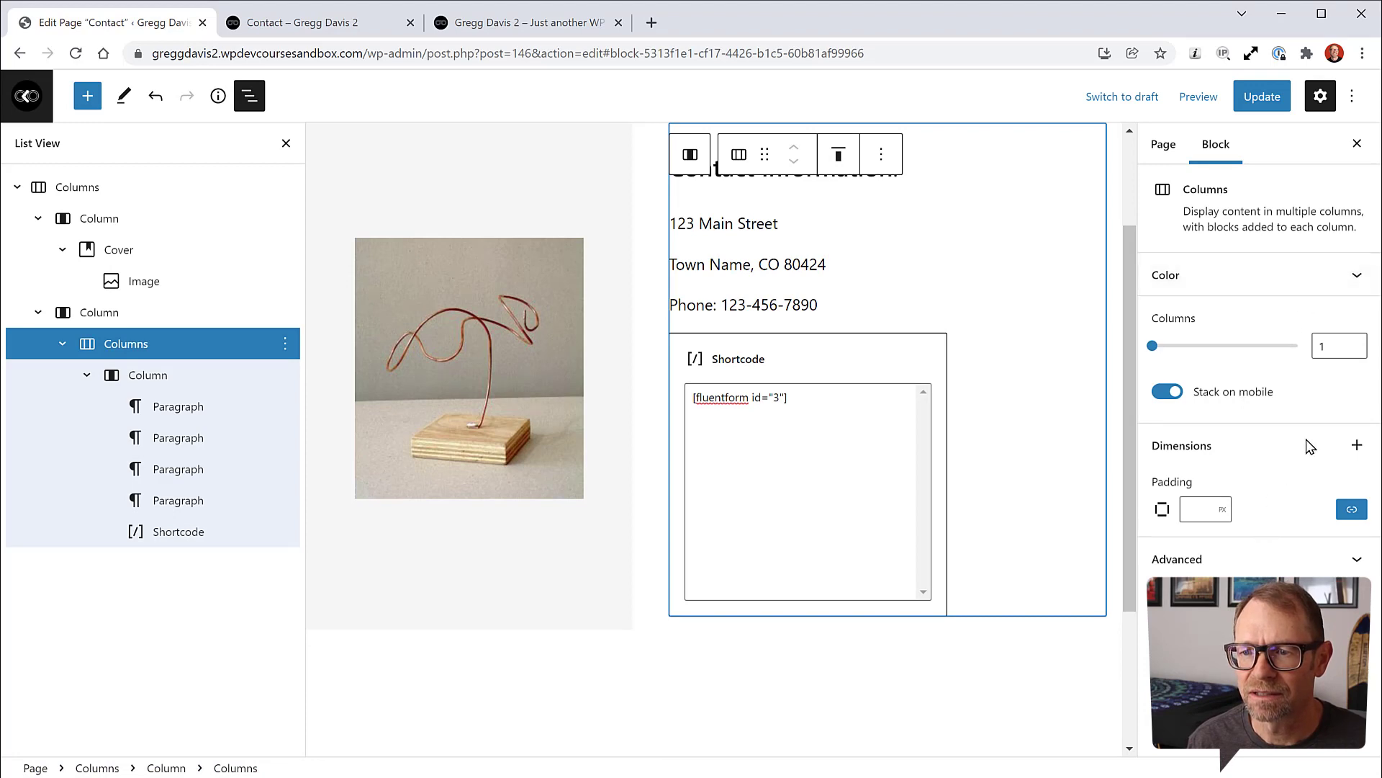
{"action": "left_click", "coordinate": [1356, 445]}
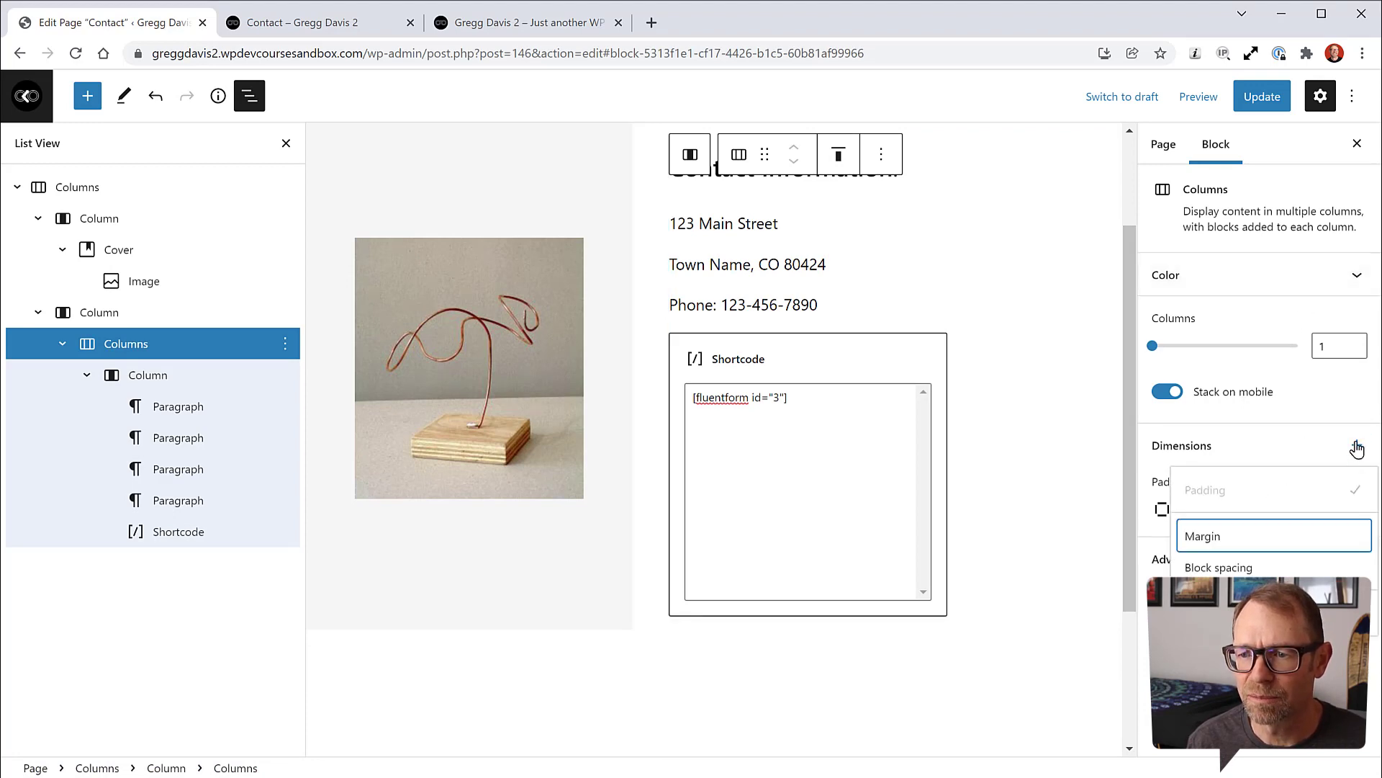
{"action": "left_click", "coordinate": [1356, 446]}
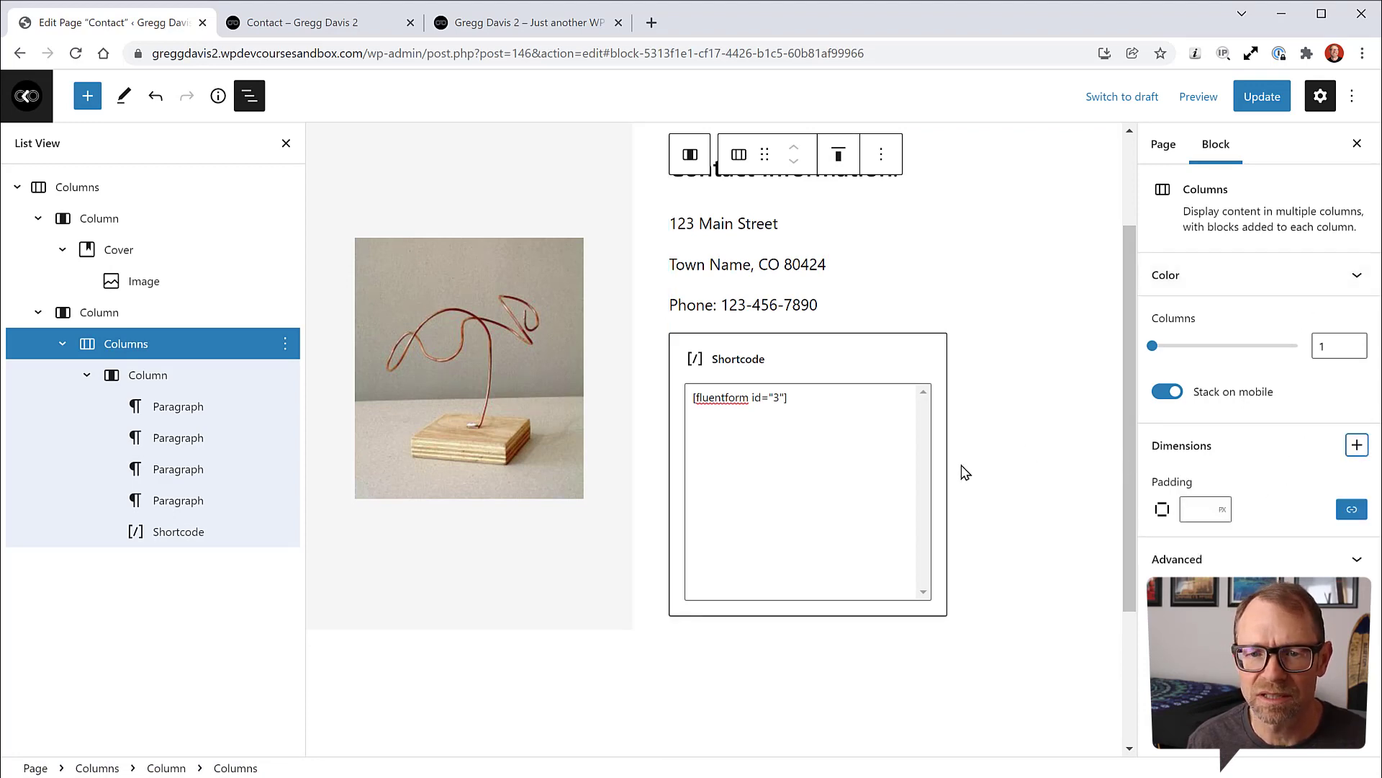
{"action": "left_click", "coordinate": [147, 376]}
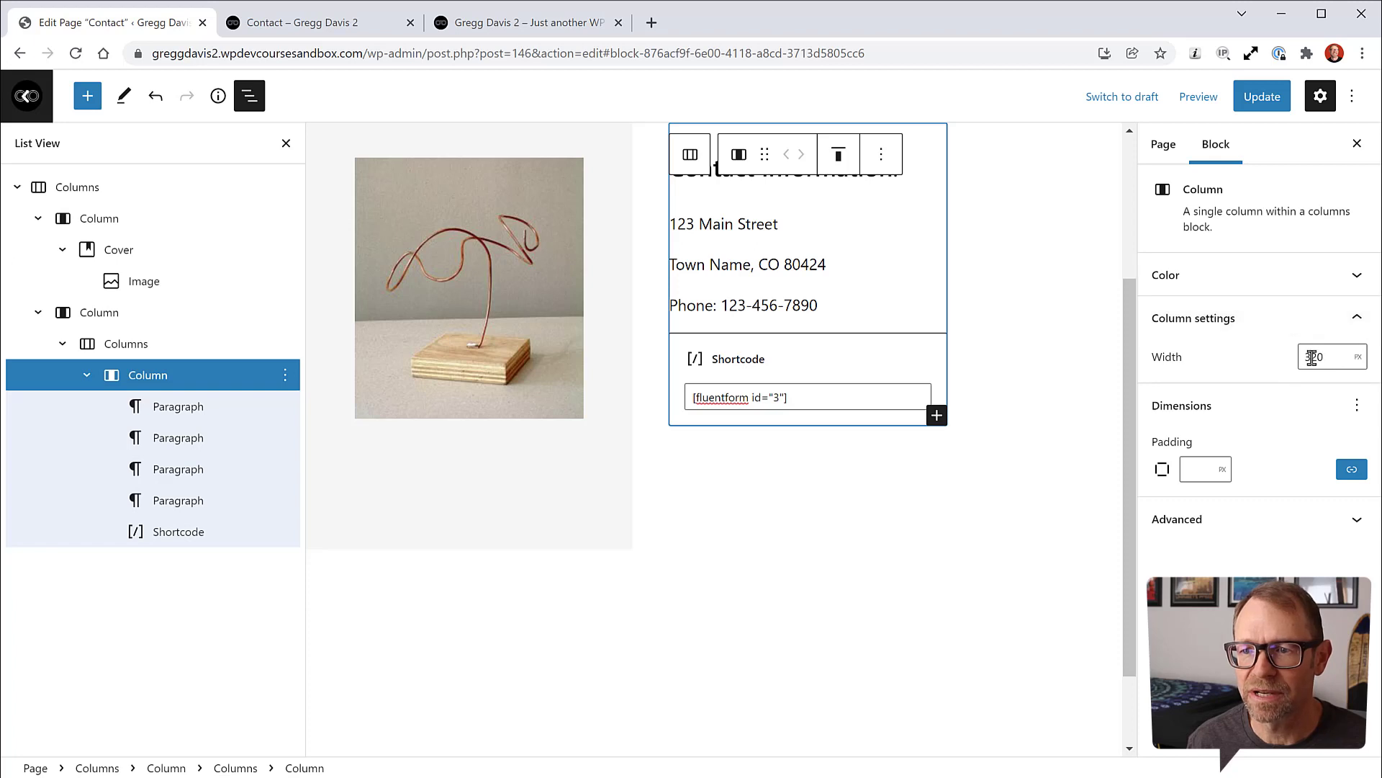
Step: Set the nested contact column's width to 500 px and update the page
{"action": "left_click", "coordinate": [1358, 356]}
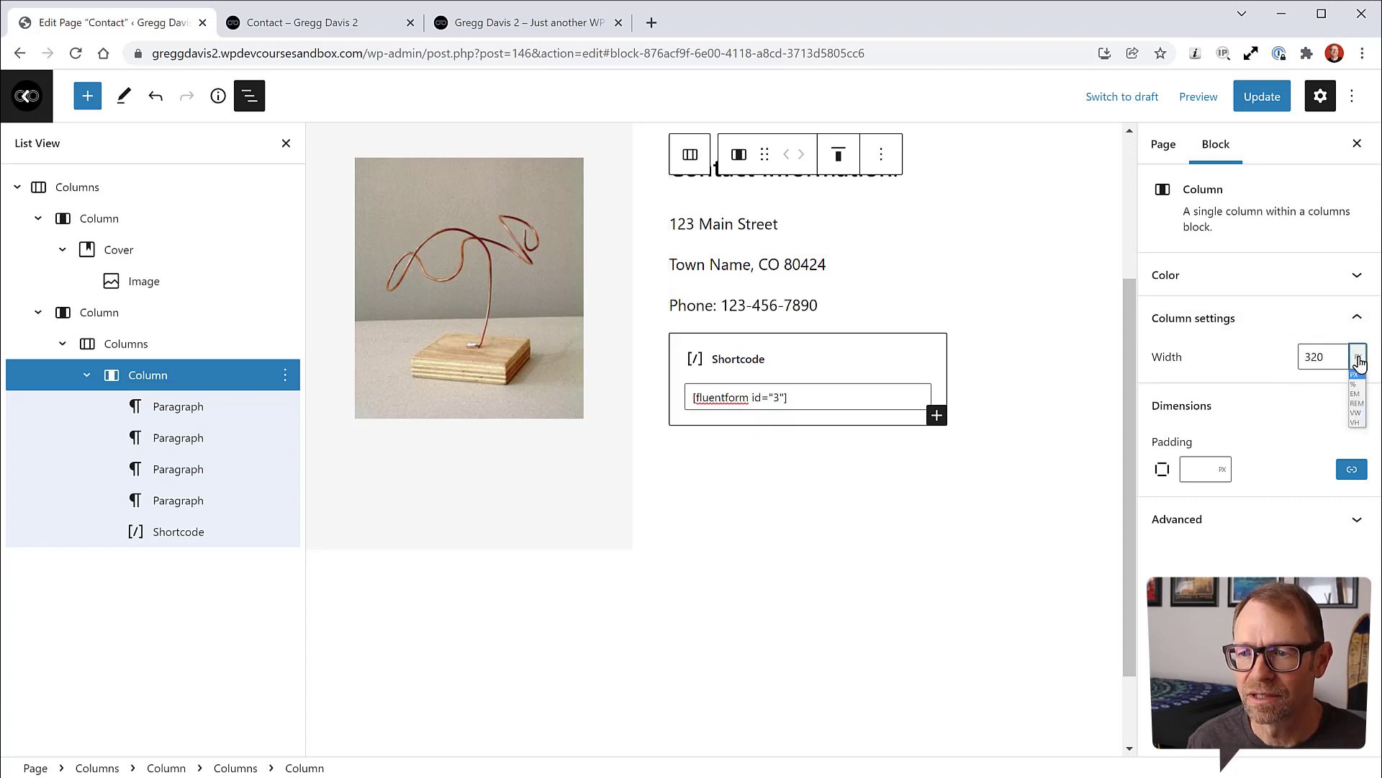
{"action": "left_click", "coordinate": [1357, 393]}
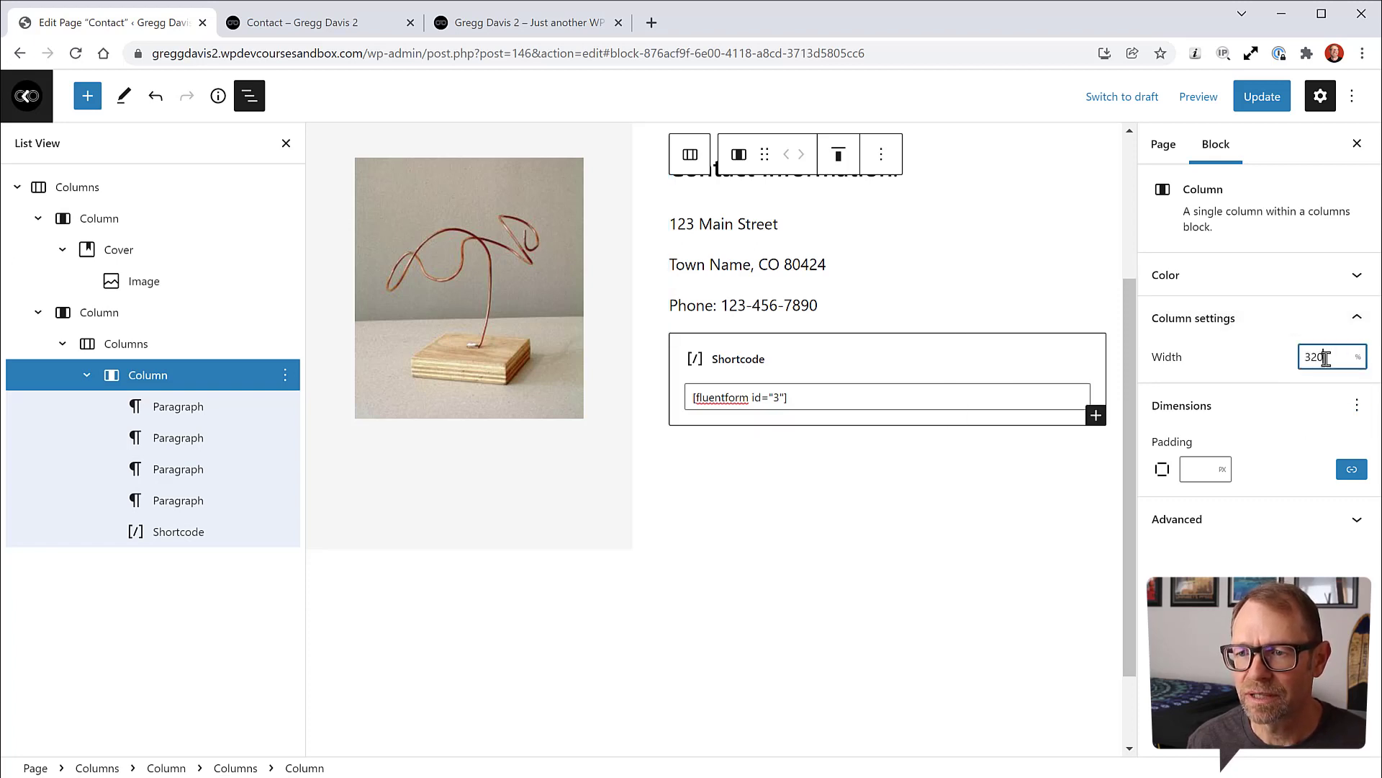
{"action": "double_click", "coordinate": [1304, 357]}
{"action": "type", "text": "60"}
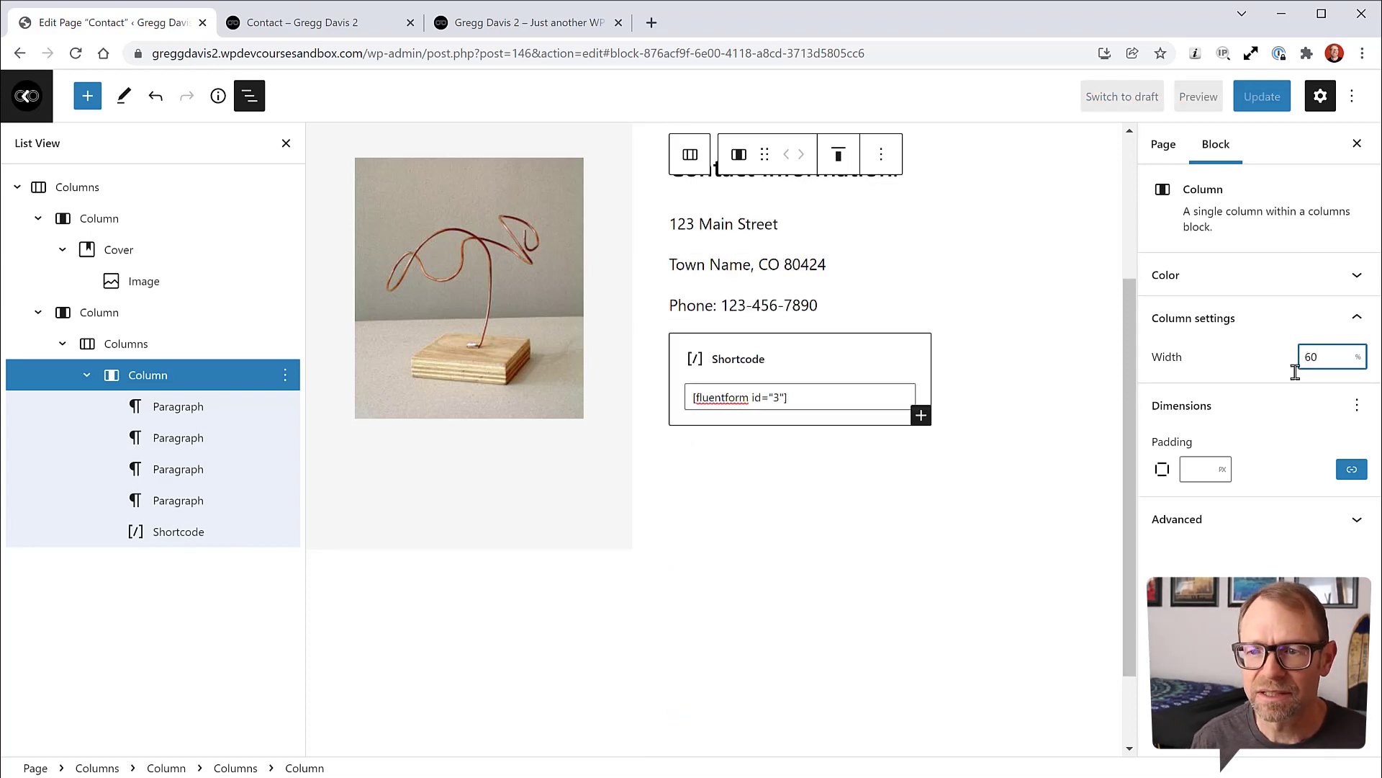
{"action": "scroll", "coordinate": [792, 303], "scroll_direction": "up", "scroll_amount": 3}
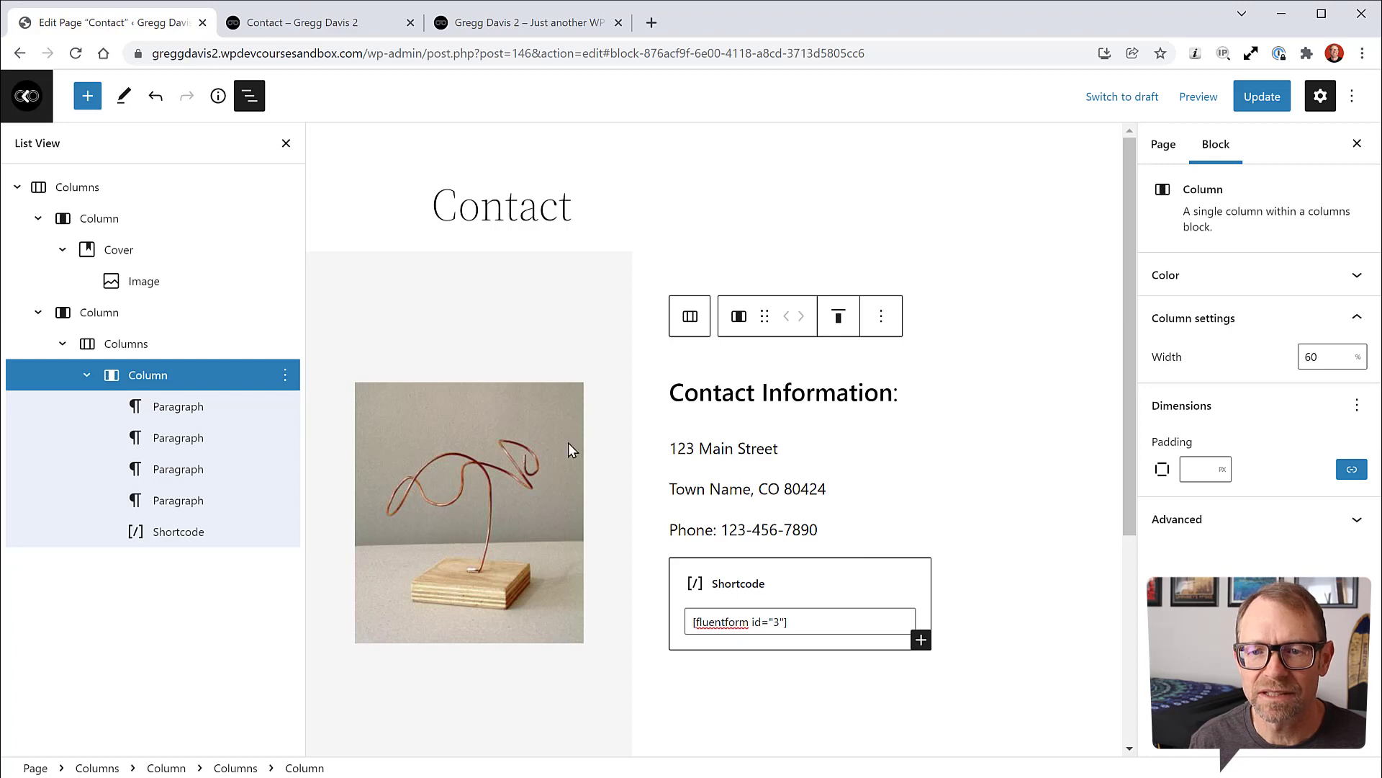
{"action": "left_click", "coordinate": [1358, 357]}
{"action": "left_click", "coordinate": [1357, 376]}
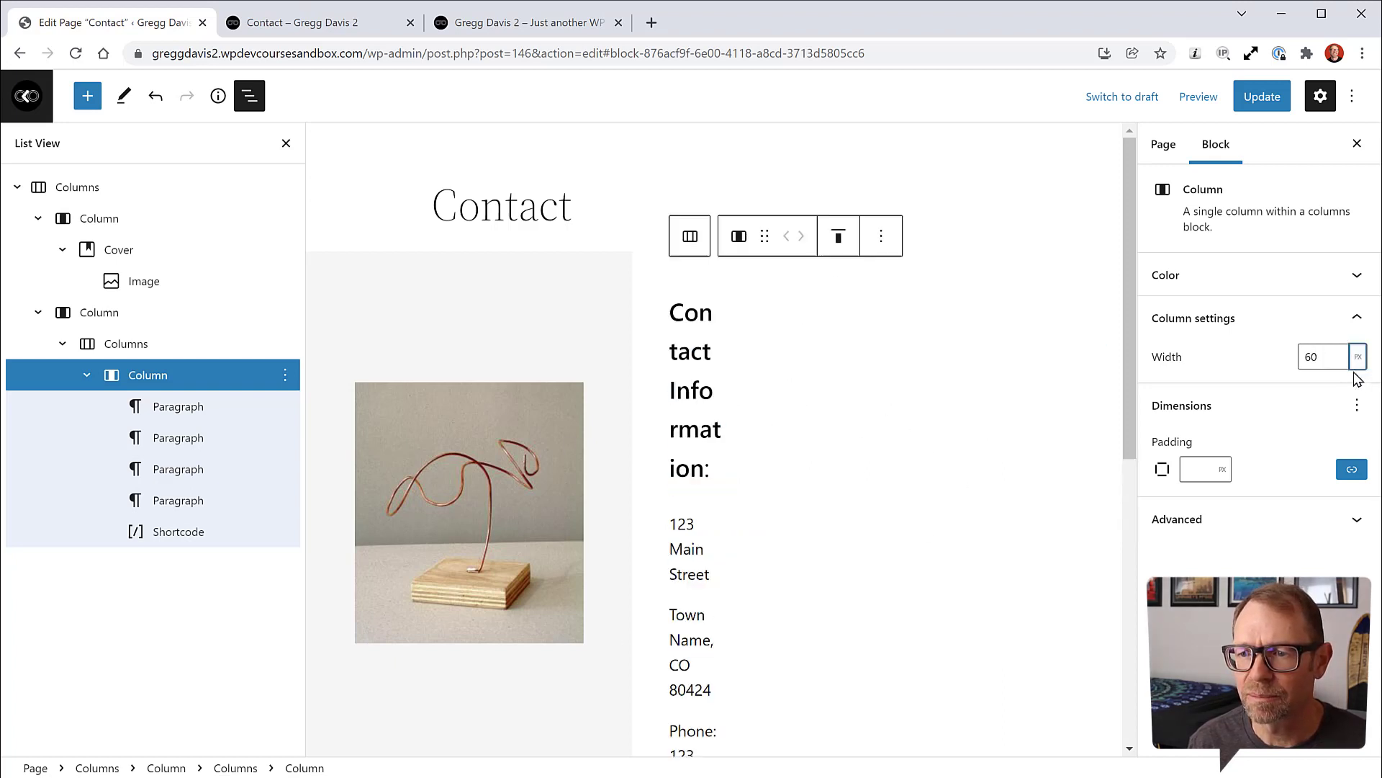
{"action": "left_click_drag", "start_coordinate": [1321, 356], "coordinate": [1294, 362]}
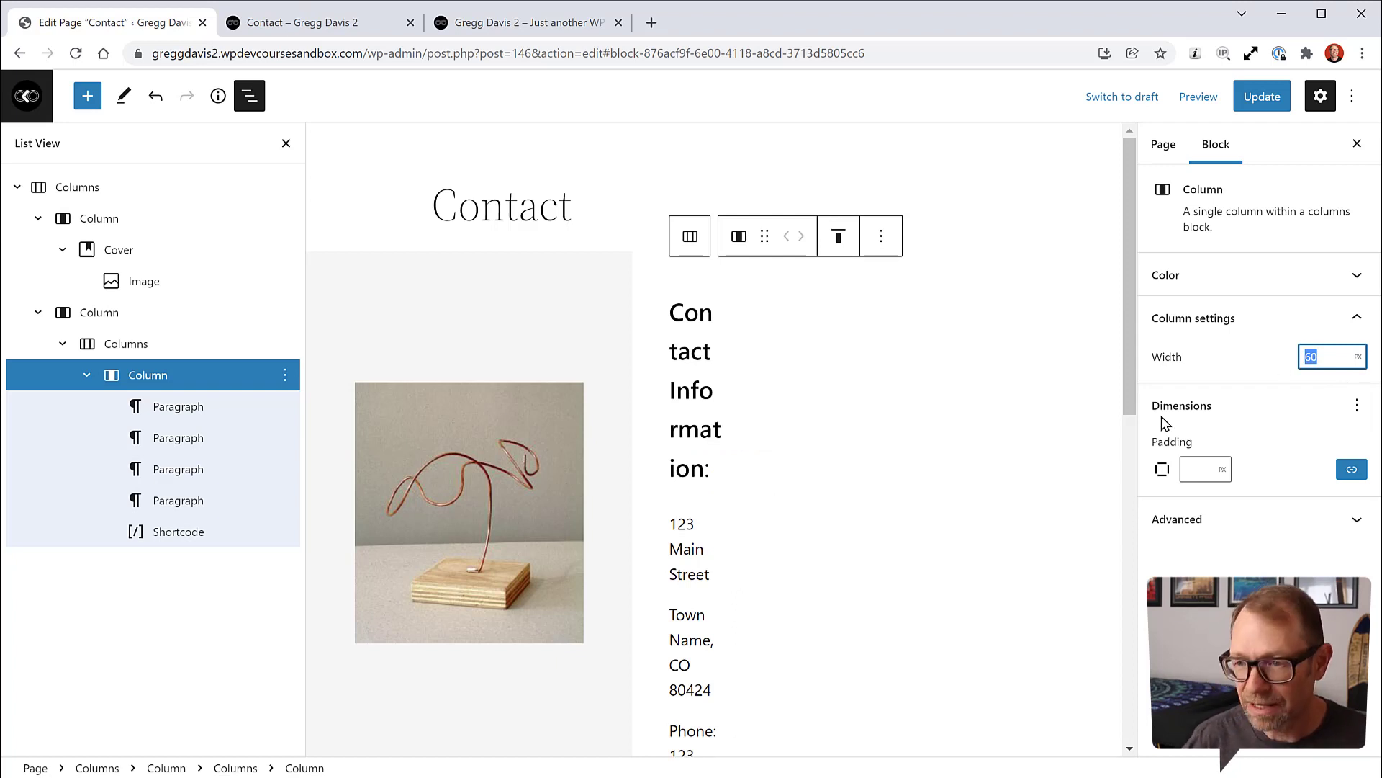
{"action": "type", "text": "400"}
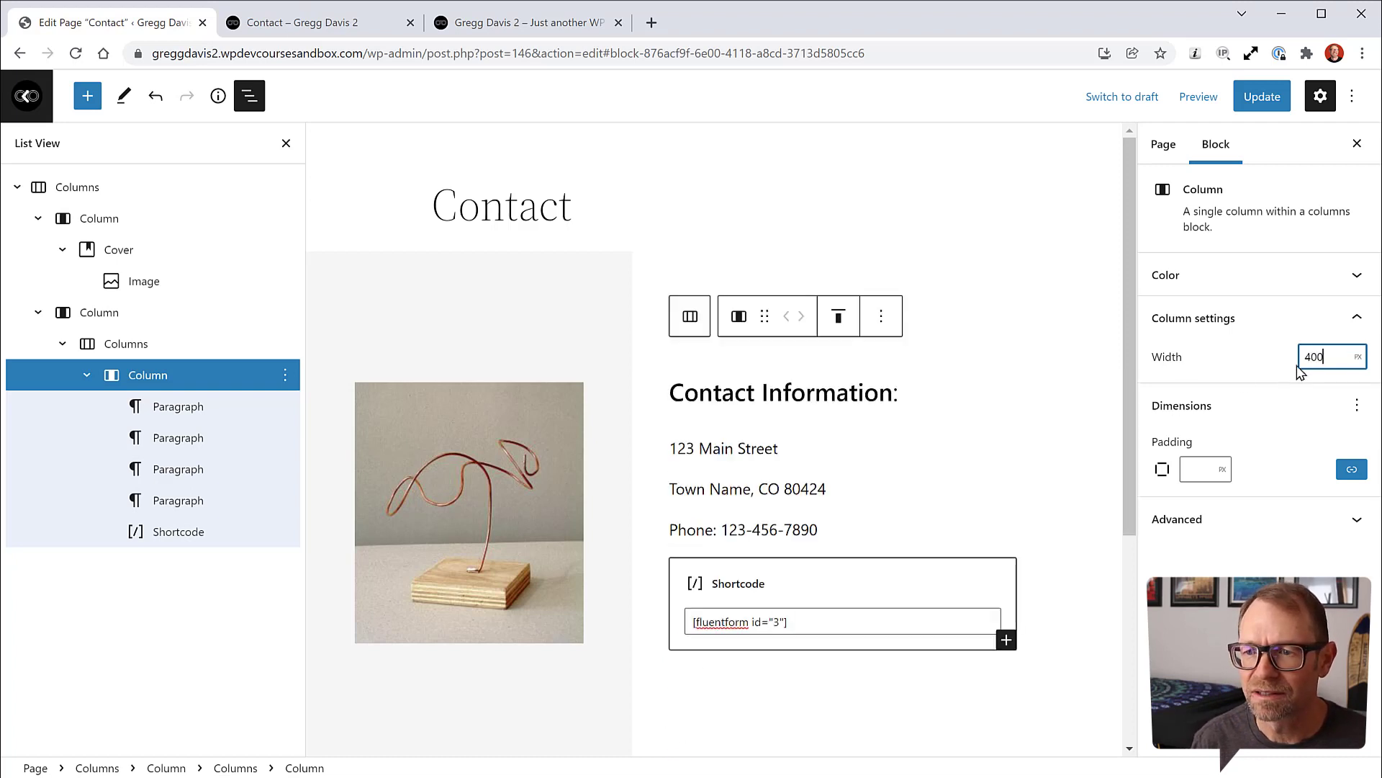
{"action": "type", "text": "5"}
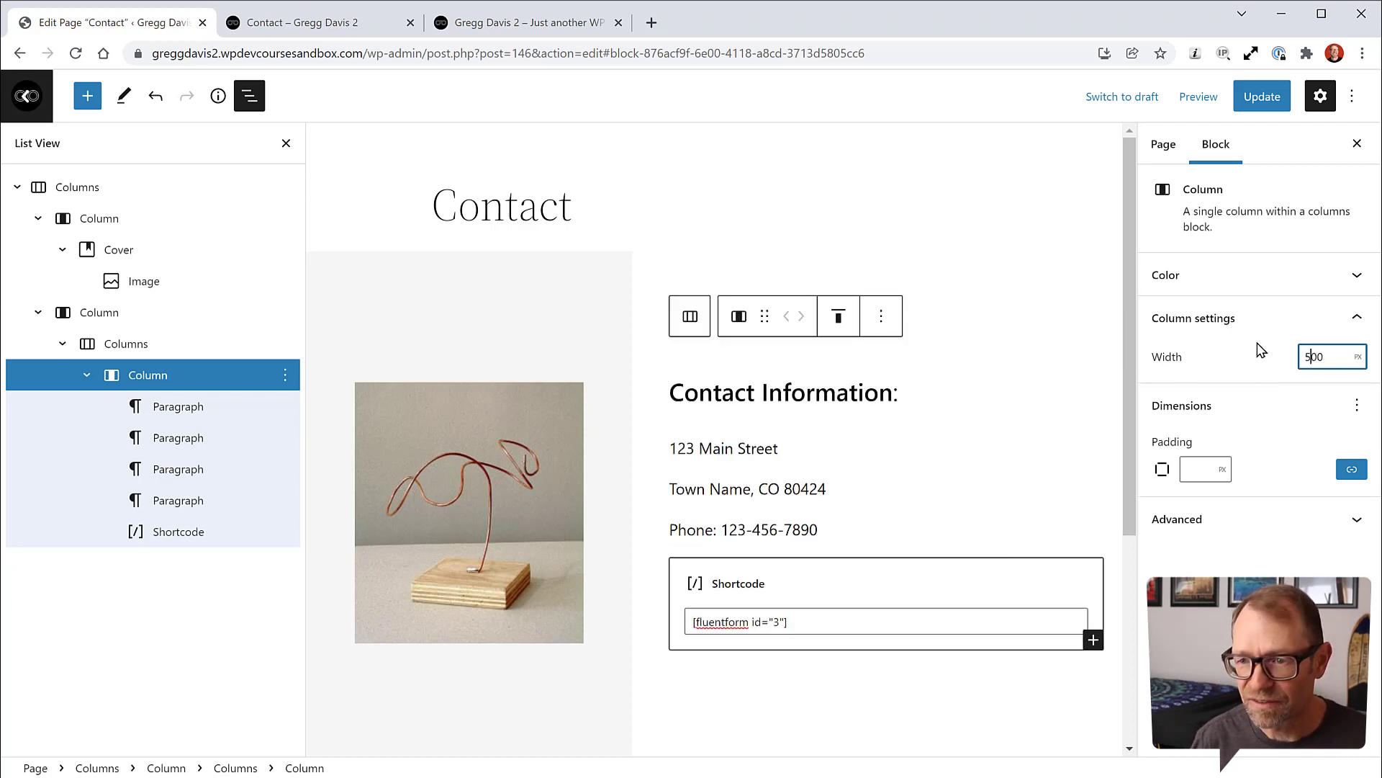
{"action": "left_click", "coordinate": [1263, 108]}
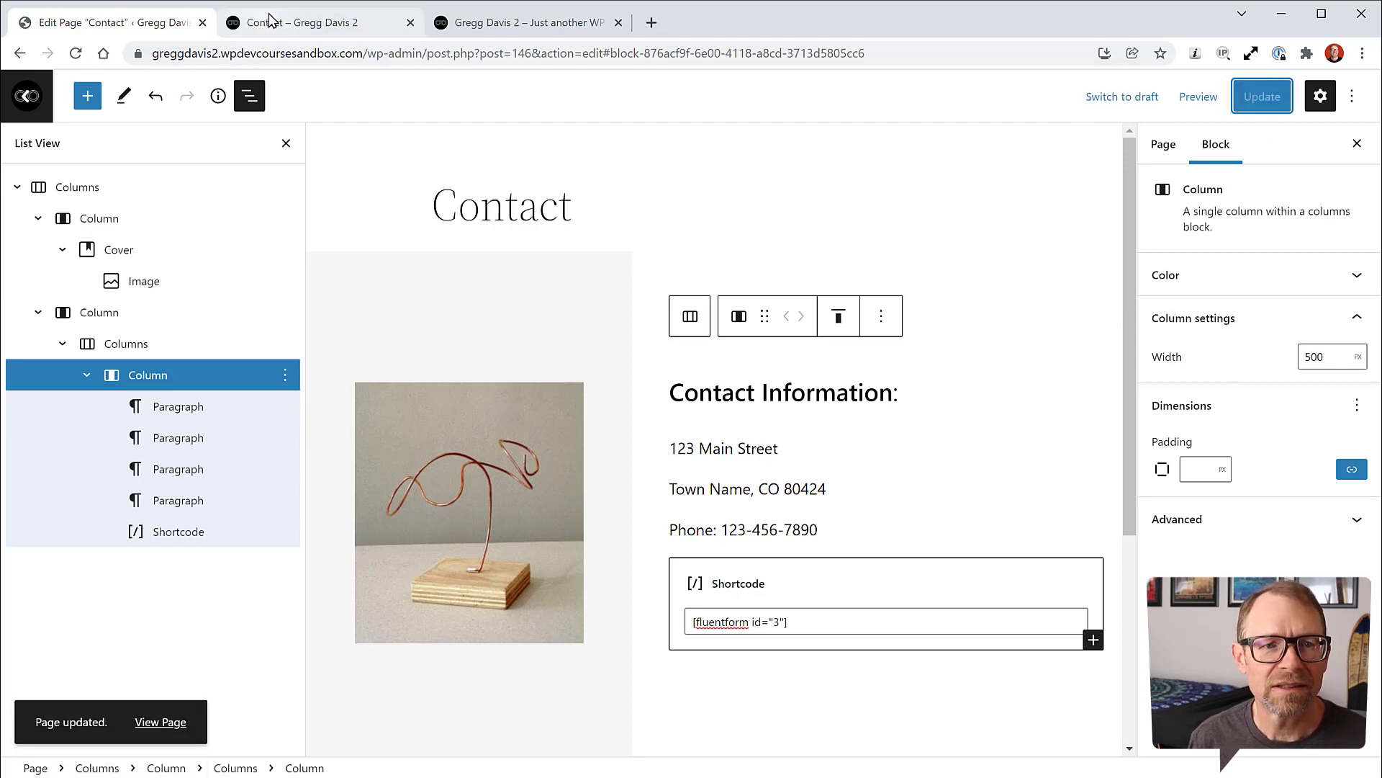
Step: Reload the live Contact page to check the wider form, then return to the editor
{"action": "left_click", "coordinate": [303, 22]}
{"action": "left_click", "coordinate": [75, 54]}
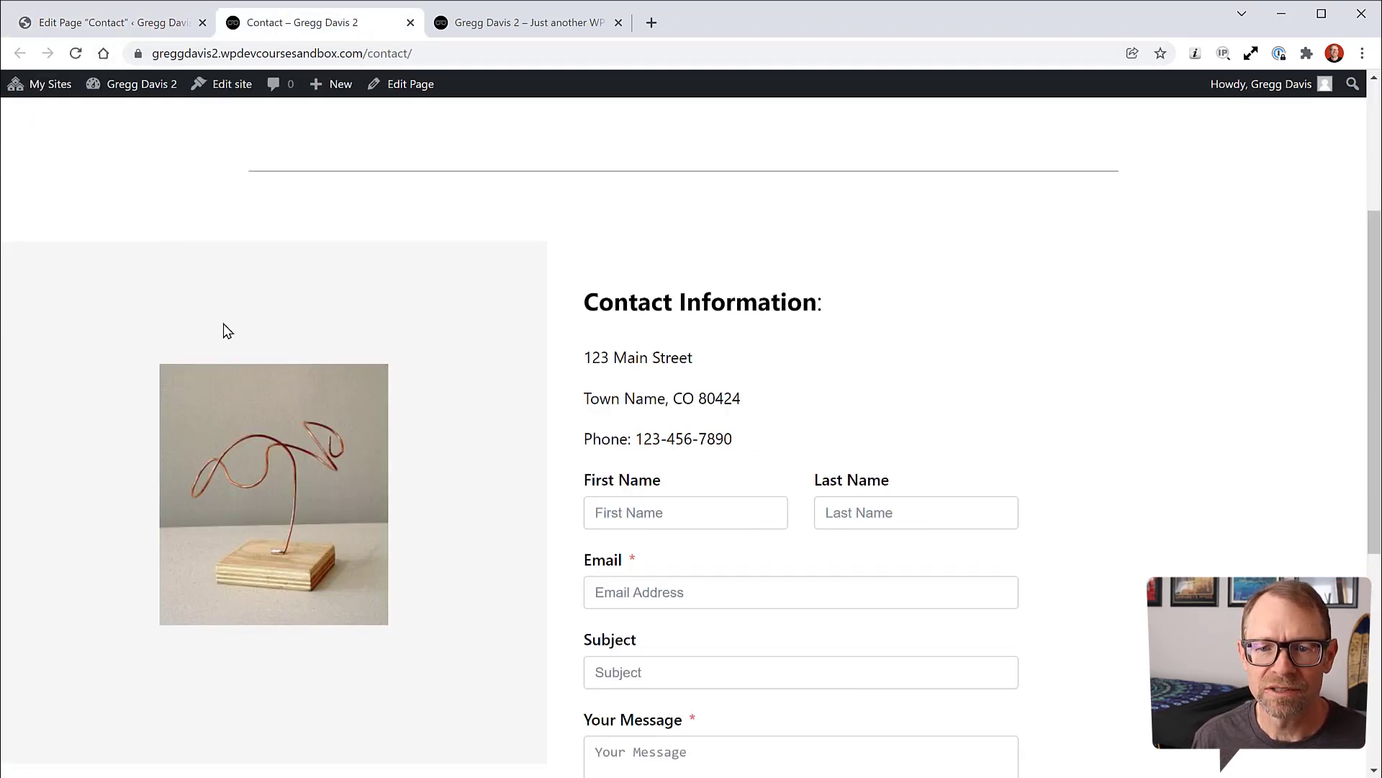
{"action": "scroll", "coordinate": [1162, 497], "scroll_direction": "down", "scroll_amount": 2}
{"action": "scroll", "coordinate": [1161, 488], "scroll_direction": "up", "scroll_amount": 3}
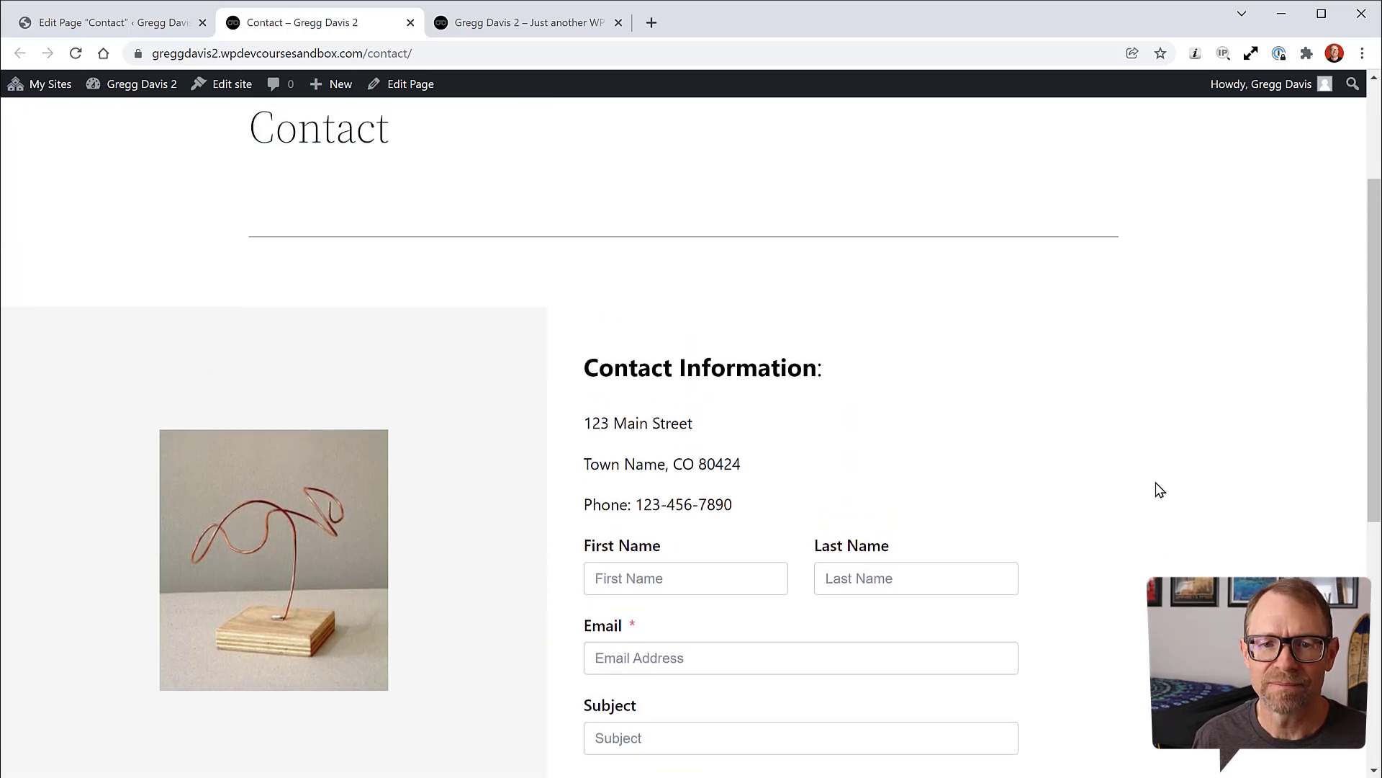
{"action": "left_click", "coordinate": [173, 29]}
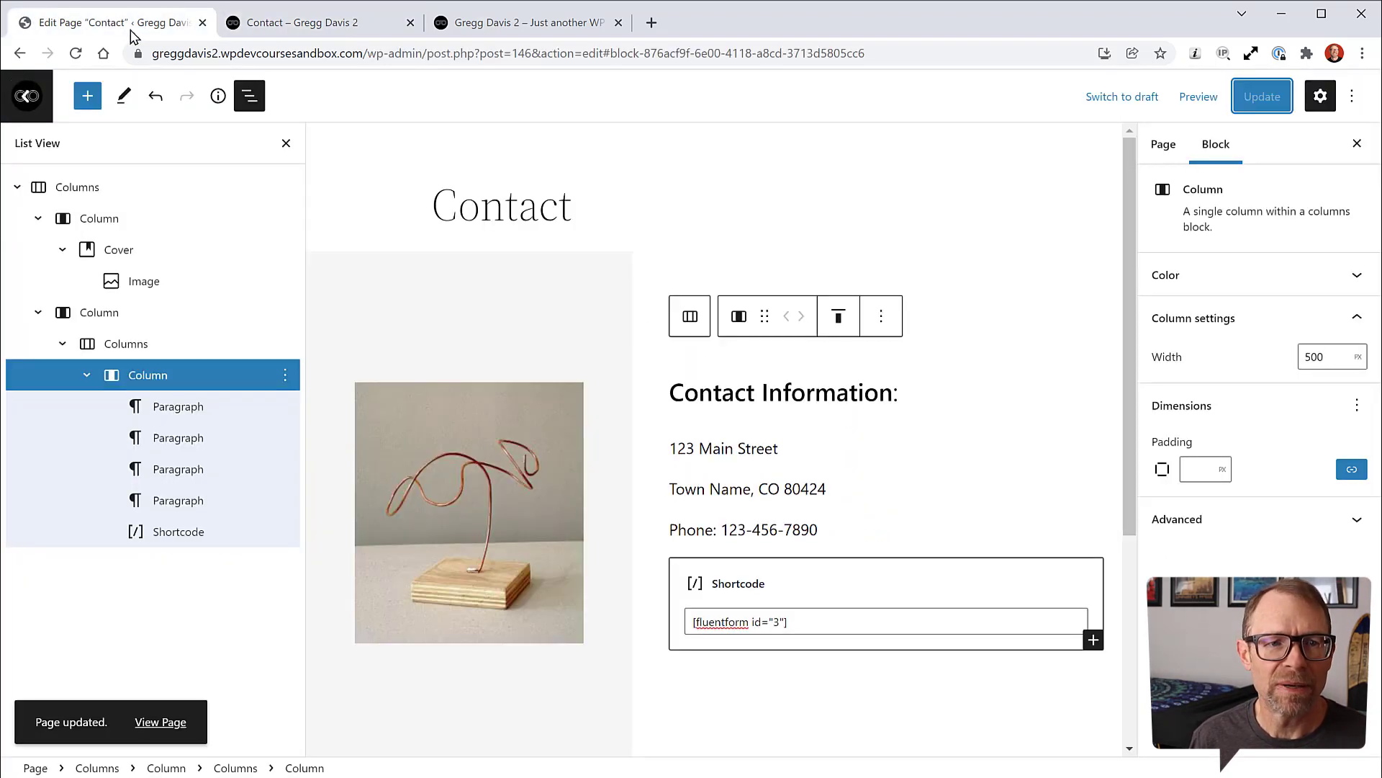
Step: Change the image column's width from 40% to 50% and update the page
{"action": "left_click", "coordinate": [517, 349]}
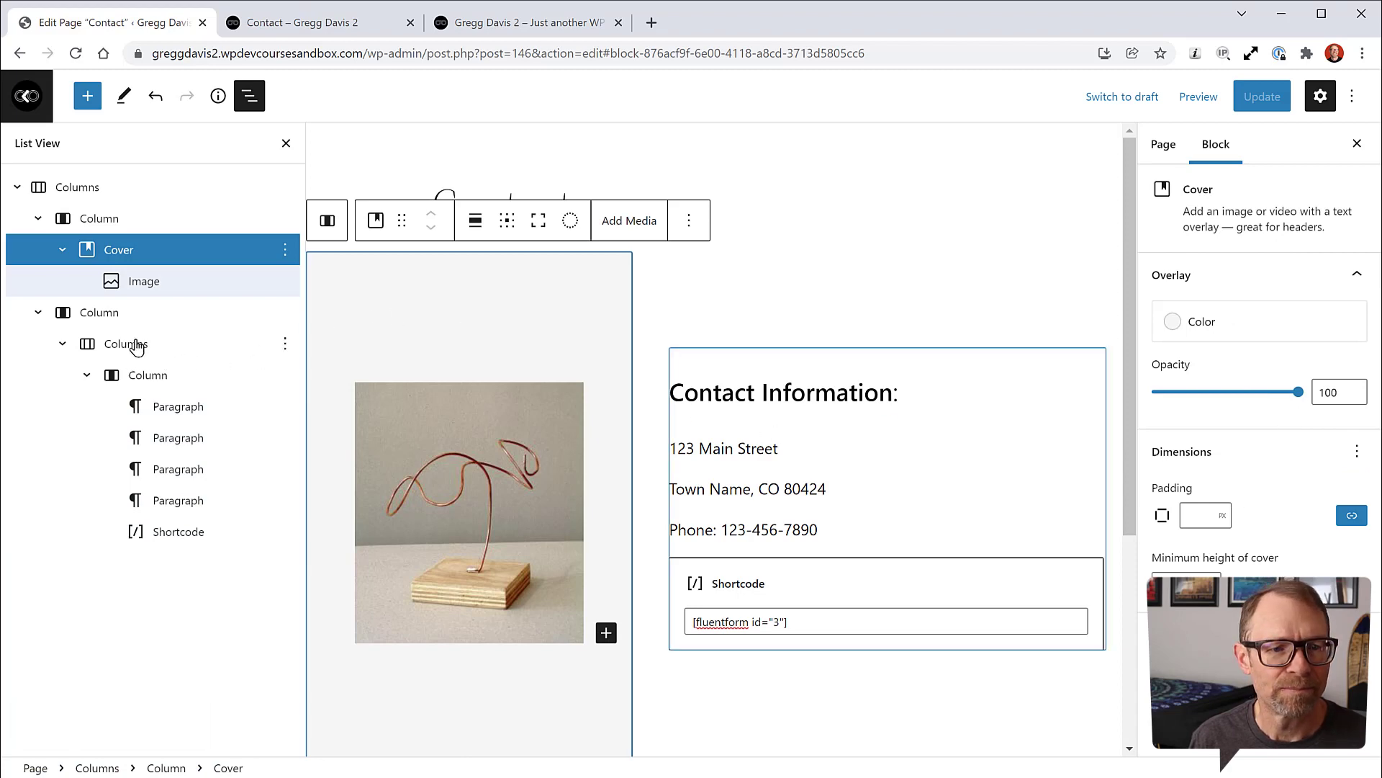
{"action": "left_click", "coordinate": [97, 220]}
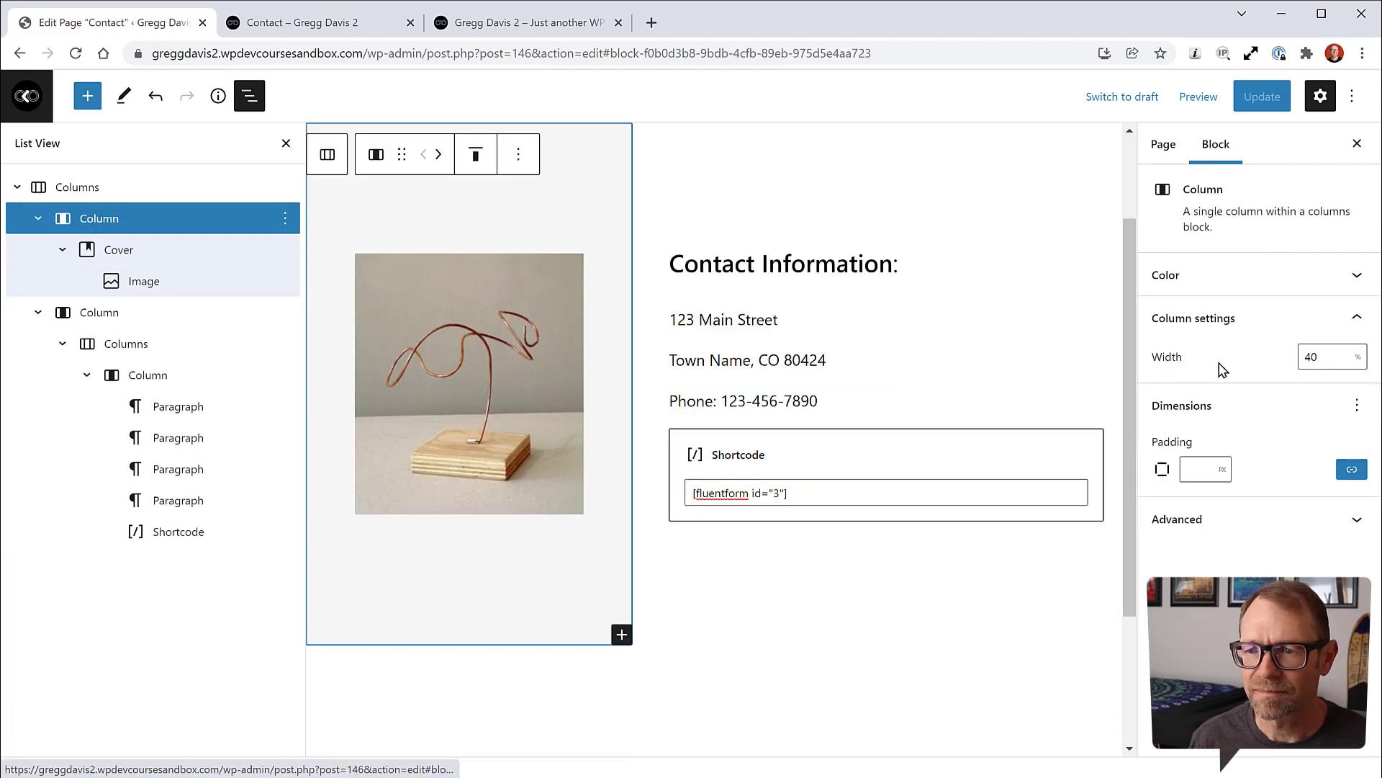
{"action": "left_click_drag", "start_coordinate": [1324, 357], "coordinate": [1291, 356]}
{"action": "type", "text": "50"}
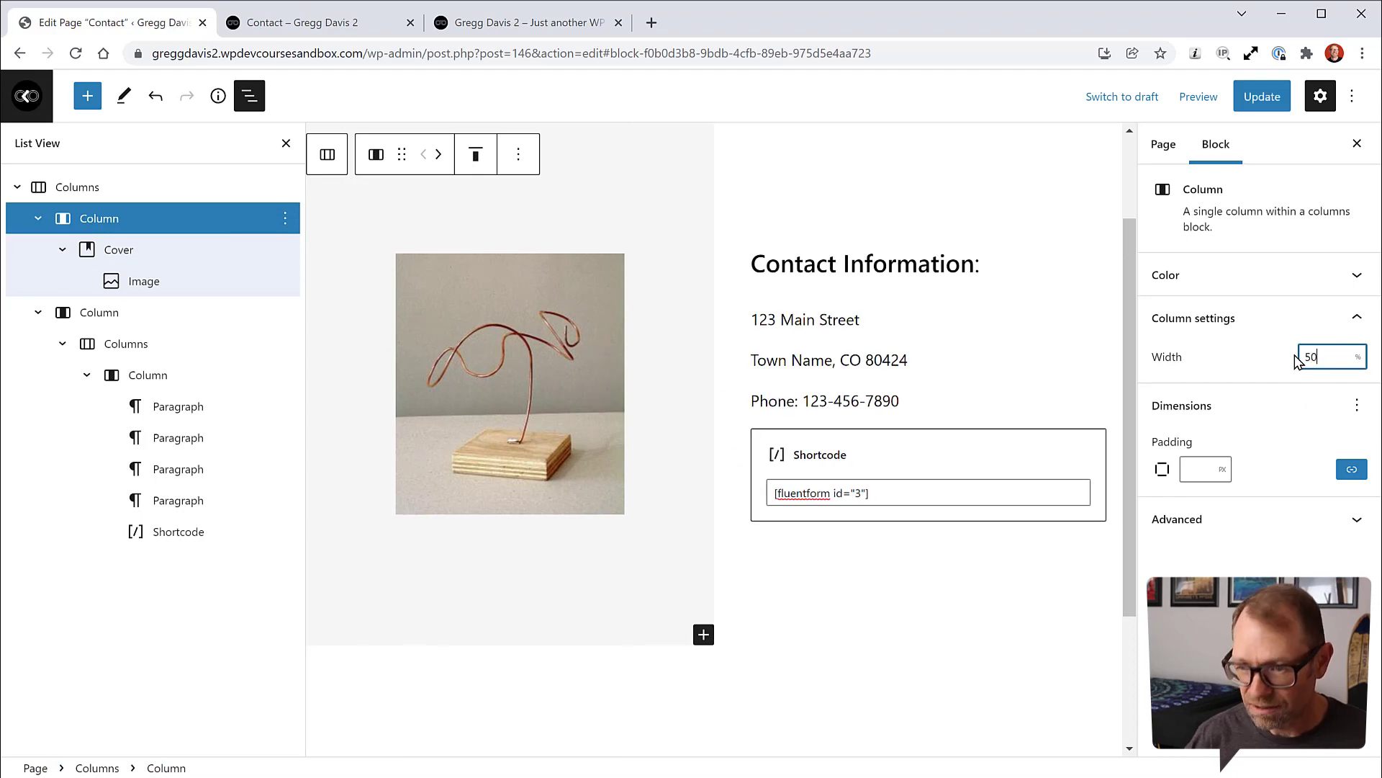
{"action": "left_click", "coordinate": [1262, 96]}
Step: Reload the live Contact page and scroll through the new layout
{"action": "left_click", "coordinate": [381, 26]}
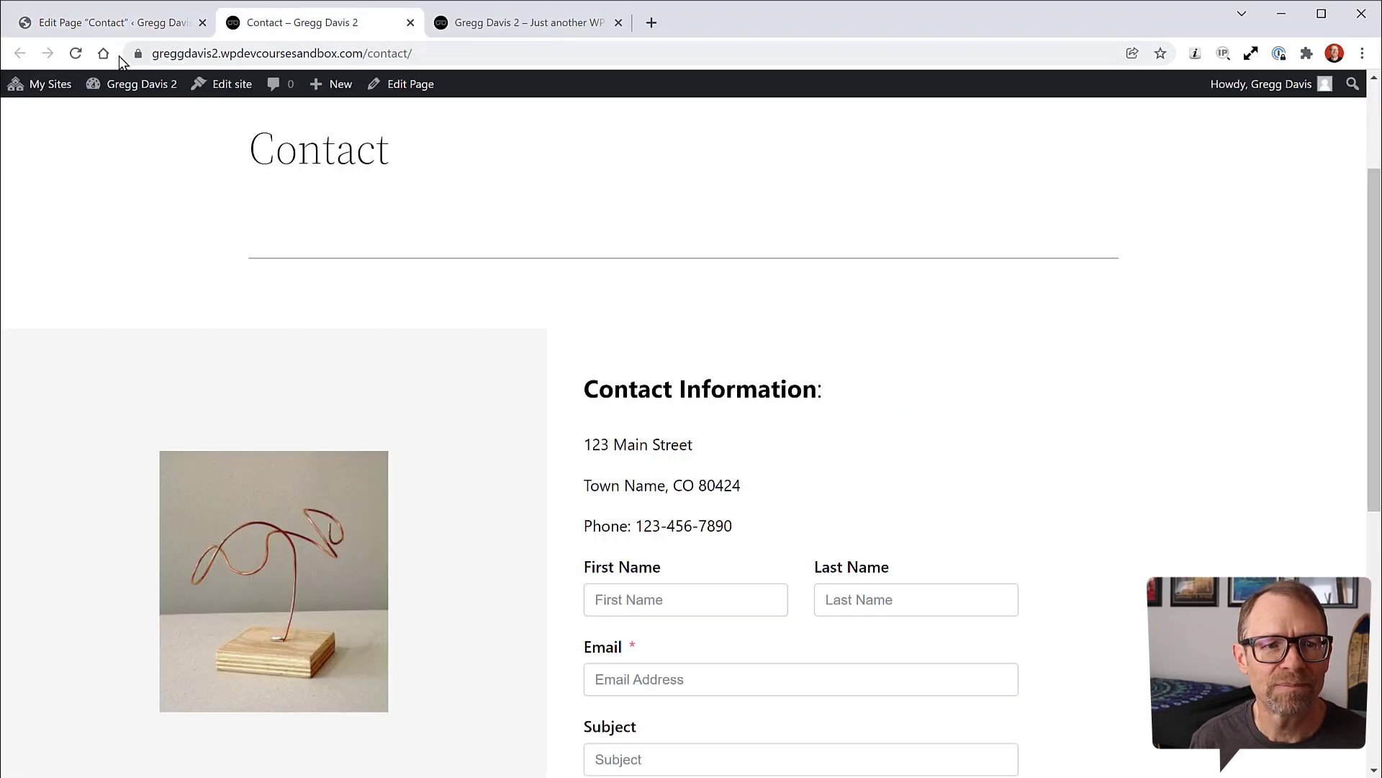
{"action": "left_click", "coordinate": [75, 53]}
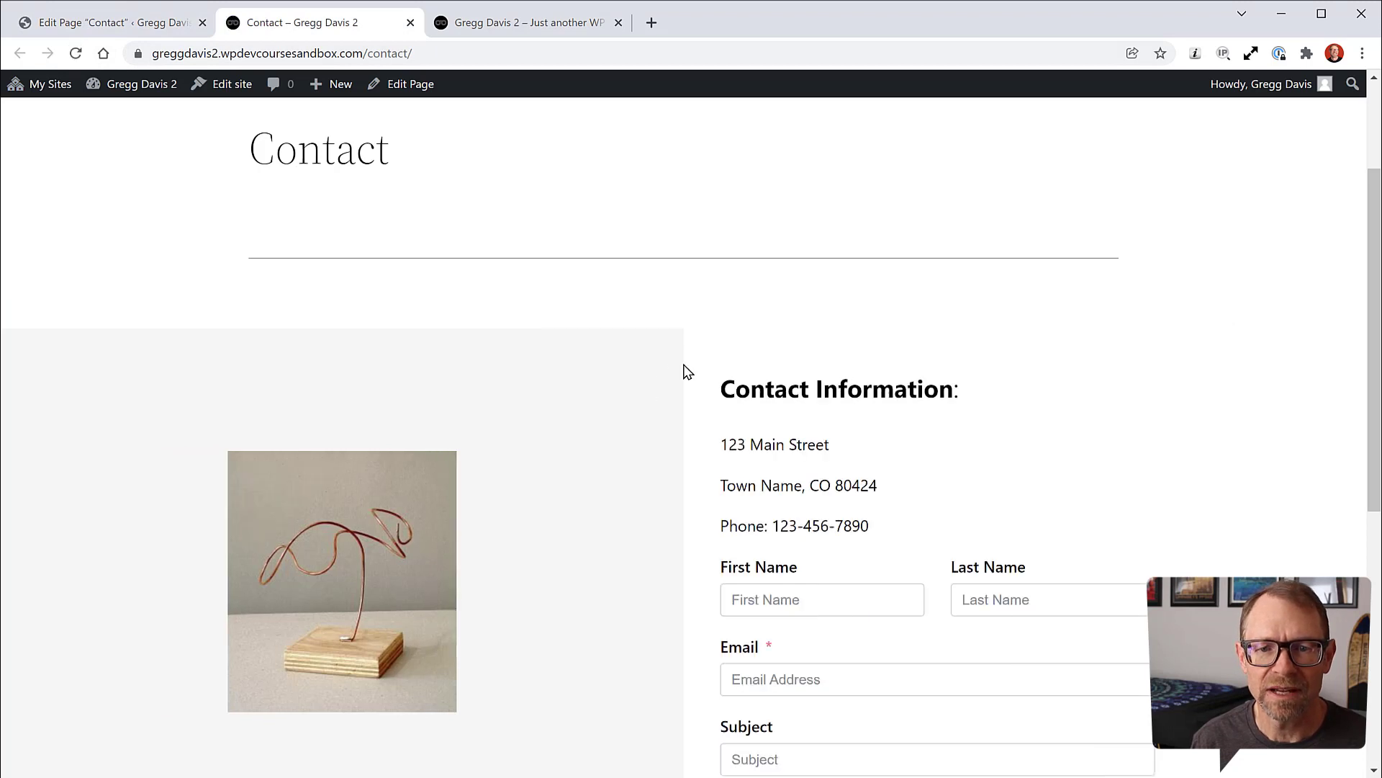
{"action": "scroll", "coordinate": [738, 357], "scroll_direction": "down", "scroll_amount": 1}
{"action": "scroll", "coordinate": [738, 357], "scroll_direction": "down", "scroll_amount": 2}
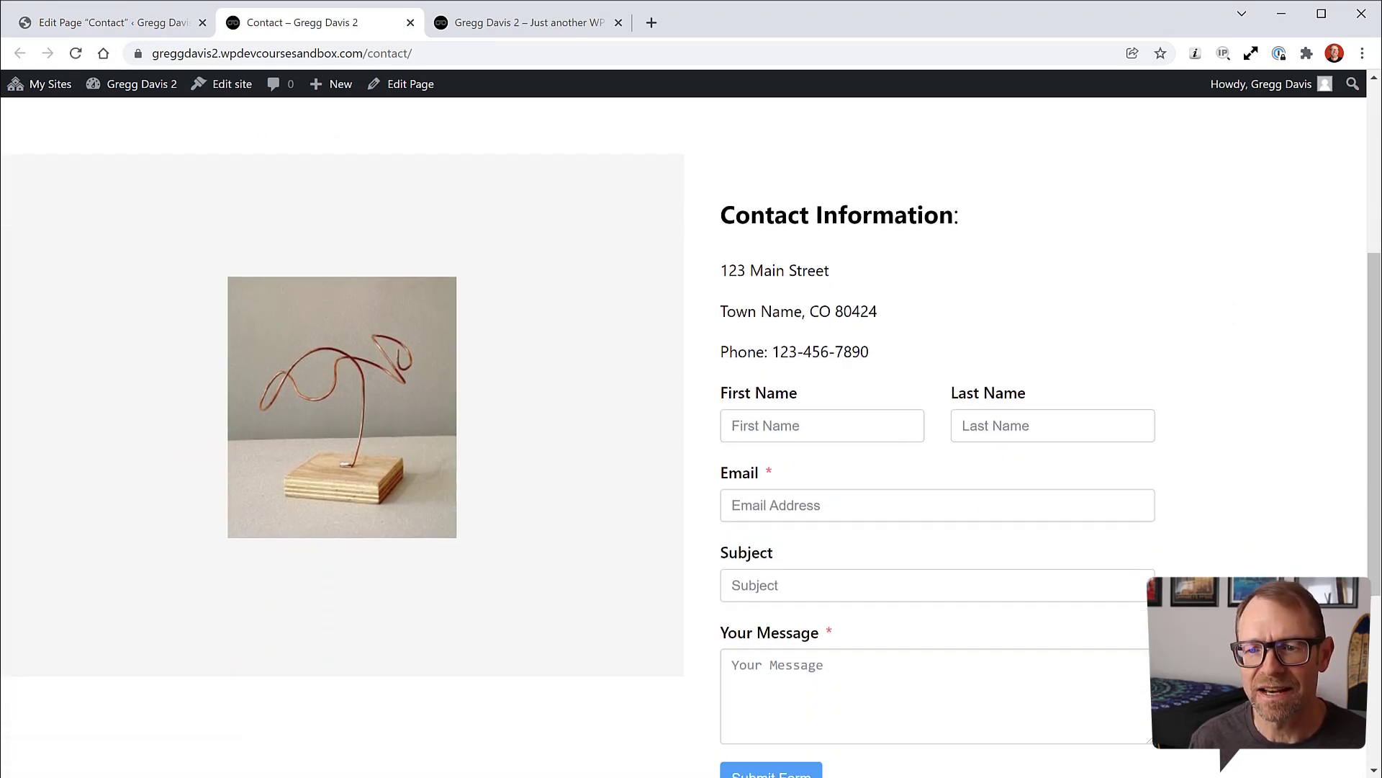
{"action": "scroll", "coordinate": [1166, 518], "scroll_direction": "down", "scroll_amount": 1}
{"action": "scroll", "coordinate": [1167, 514], "scroll_direction": "up", "scroll_amount": 5}
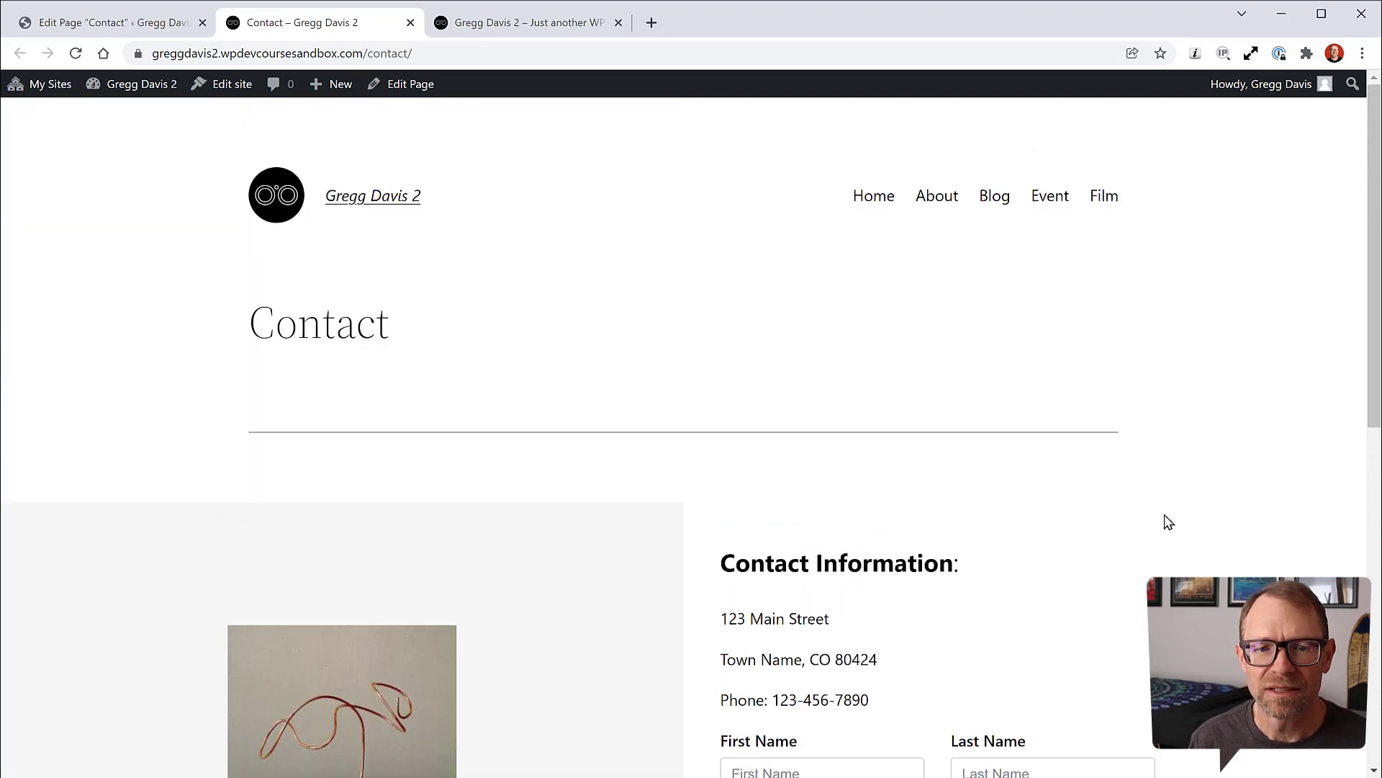
{"action": "scroll", "coordinate": [1142, 463], "scroll_direction": "down", "scroll_amount": 10}
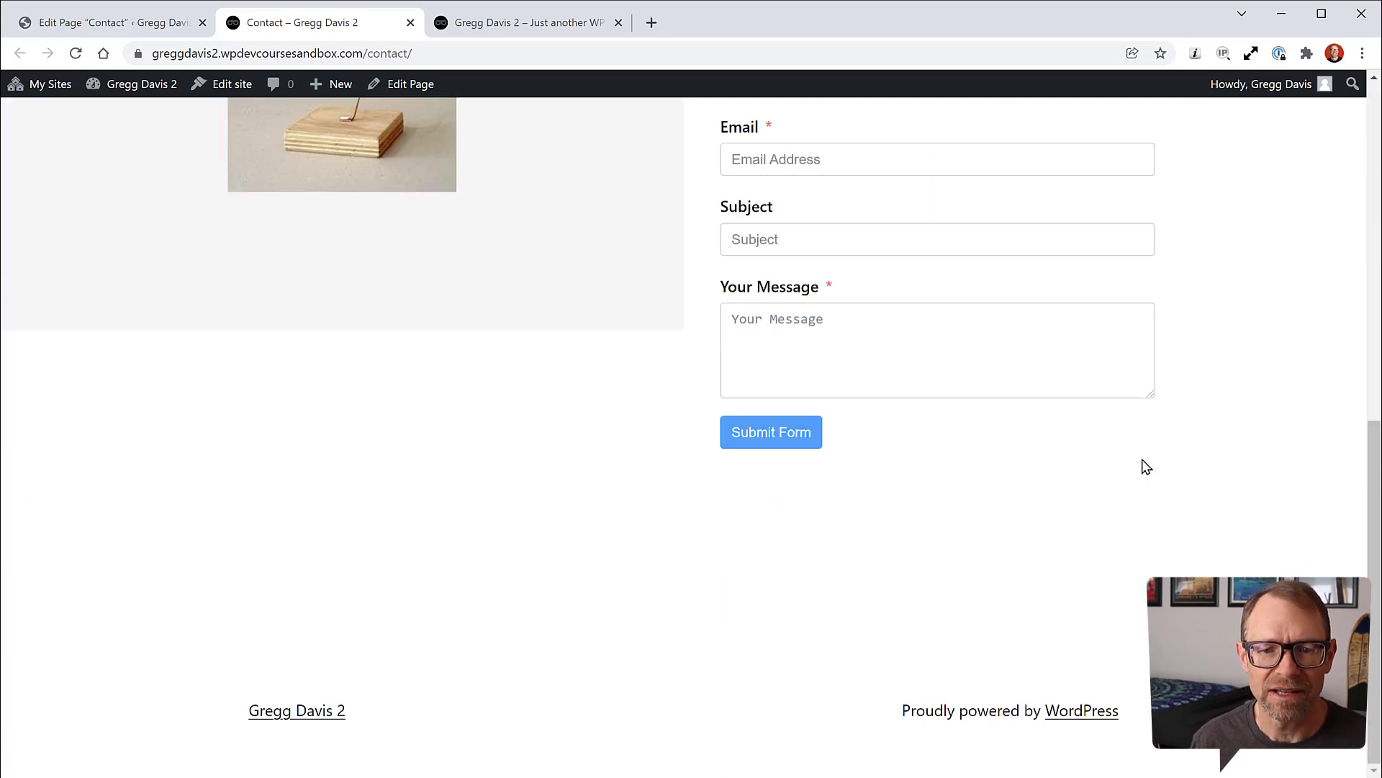
{"action": "scroll", "coordinate": [1145, 466], "scroll_direction": "up", "scroll_amount": 10}
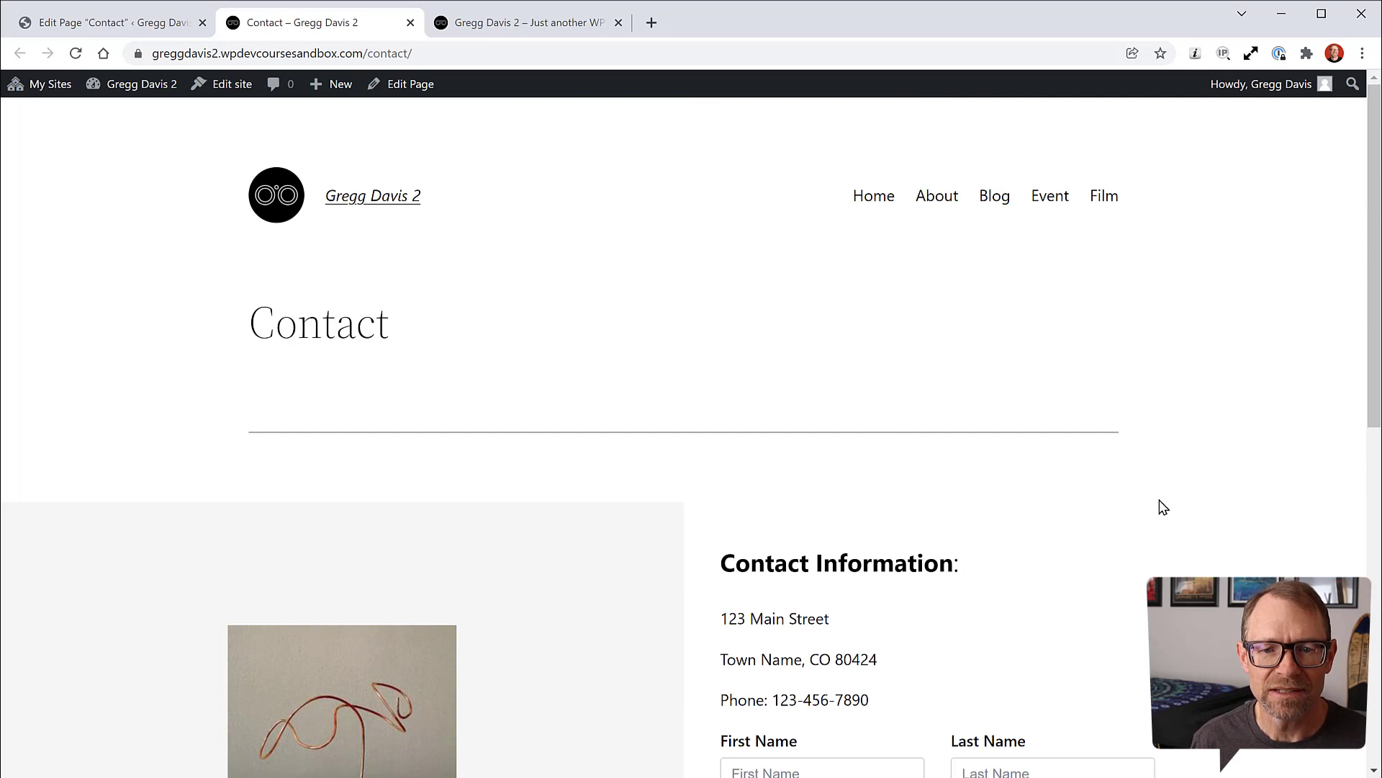
{"action": "scroll", "coordinate": [1066, 488], "scroll_direction": "down", "scroll_amount": 4}
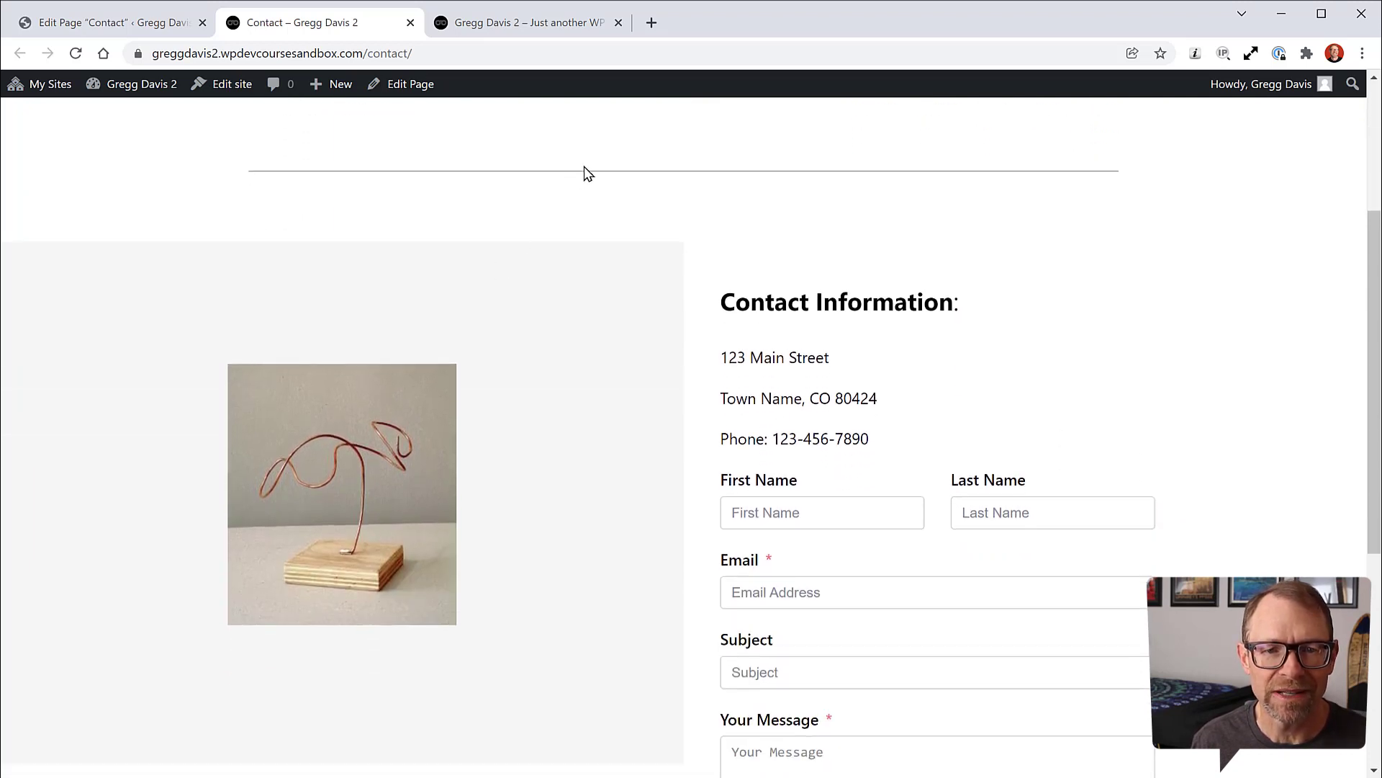
{"action": "scroll", "coordinate": [573, 191], "scroll_direction": "up", "scroll_amount": 4}
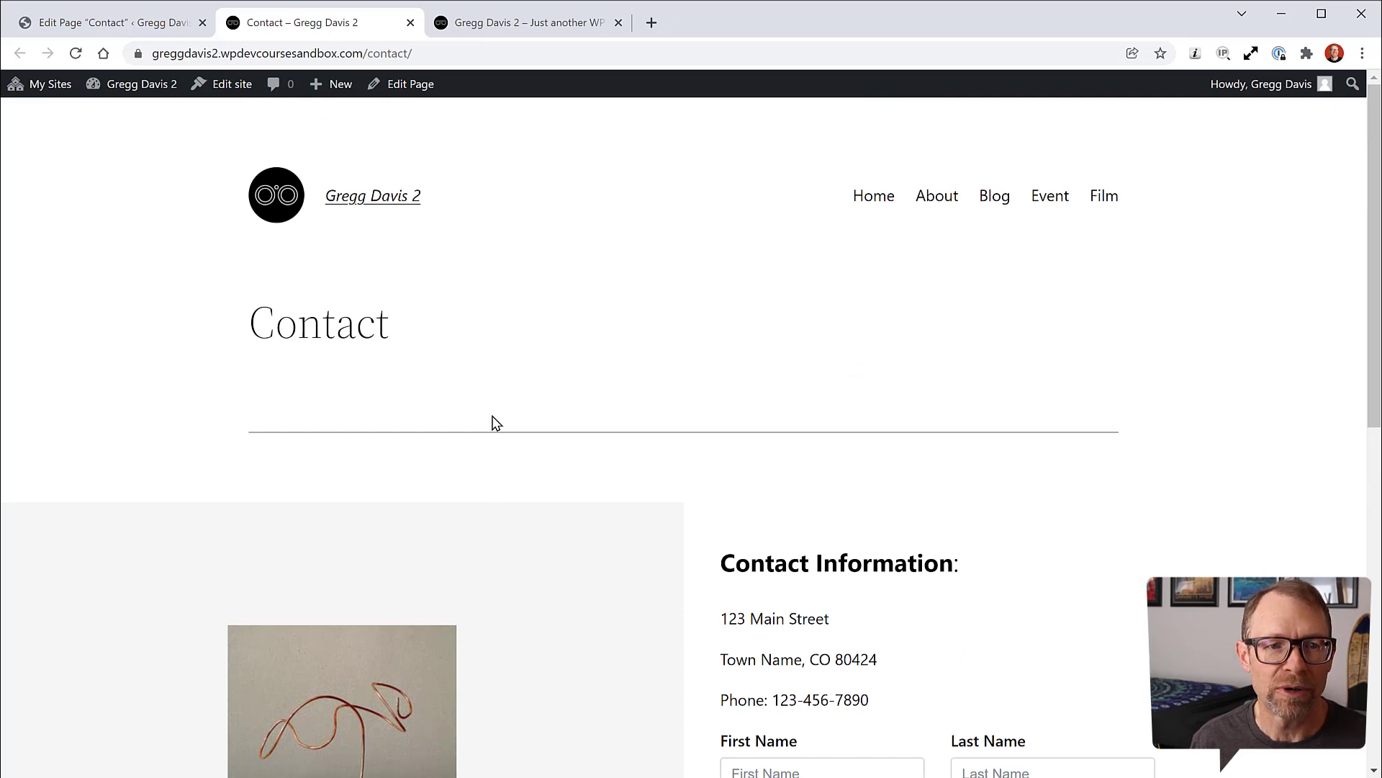
Step: Switch the Contact page's template to Page (No Separators) and update it
{"action": "left_click", "coordinate": [139, 22]}
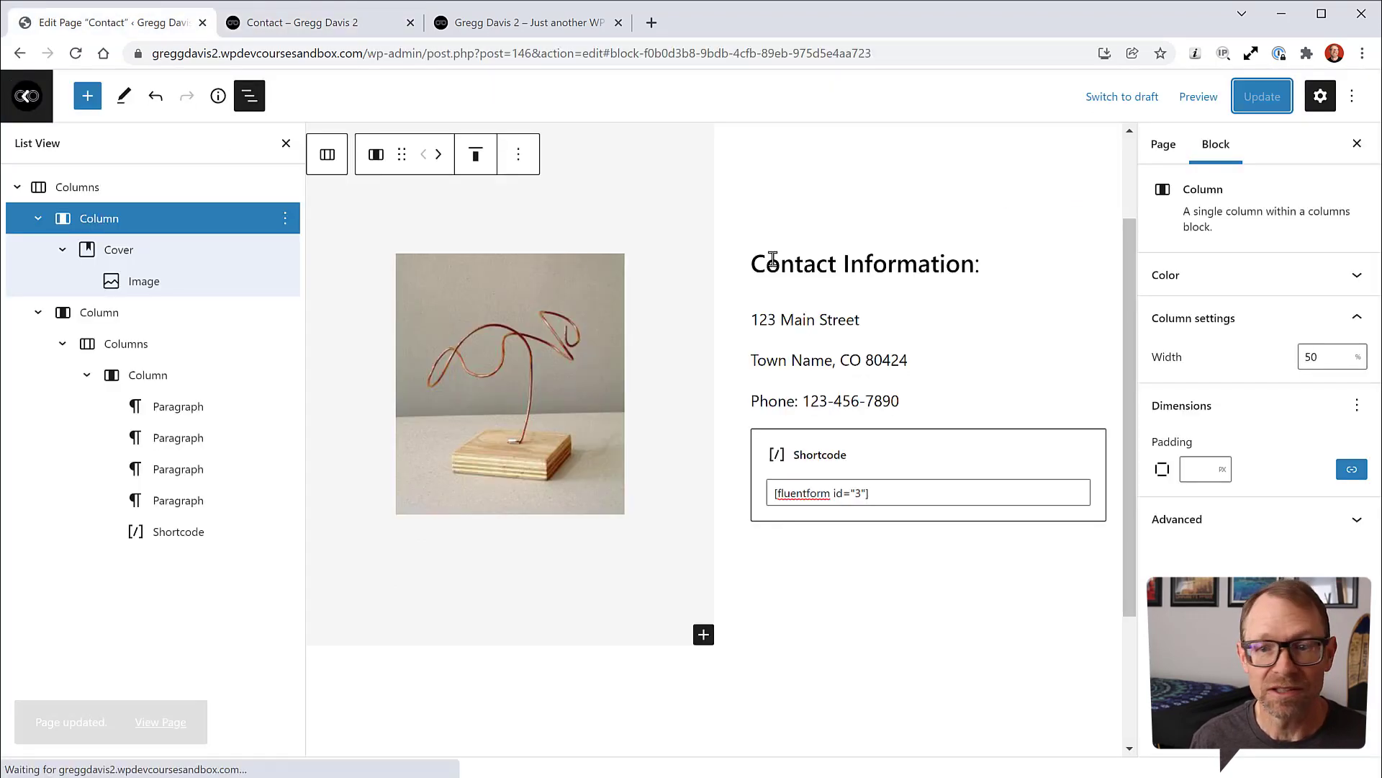
{"action": "left_click", "coordinate": [1163, 147]}
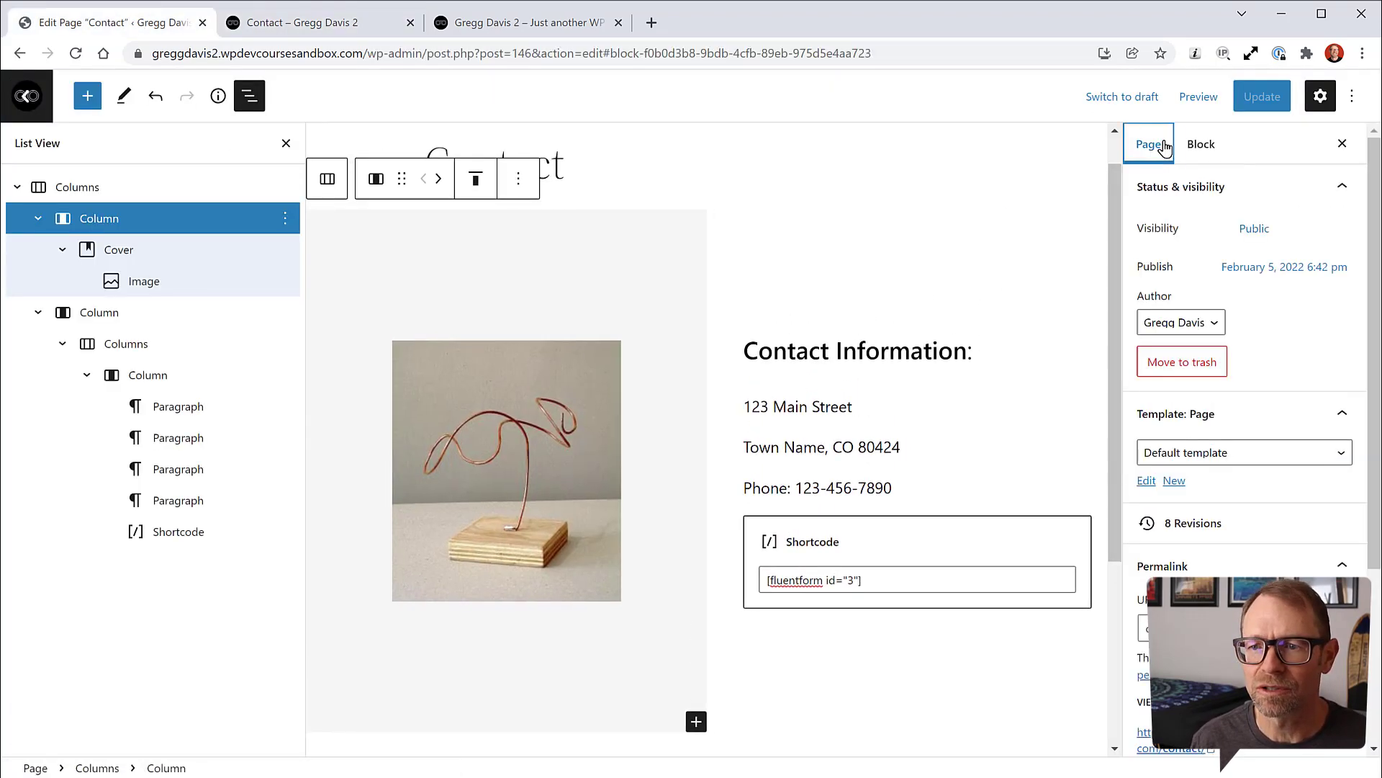
{"action": "left_click", "coordinate": [1256, 455]}
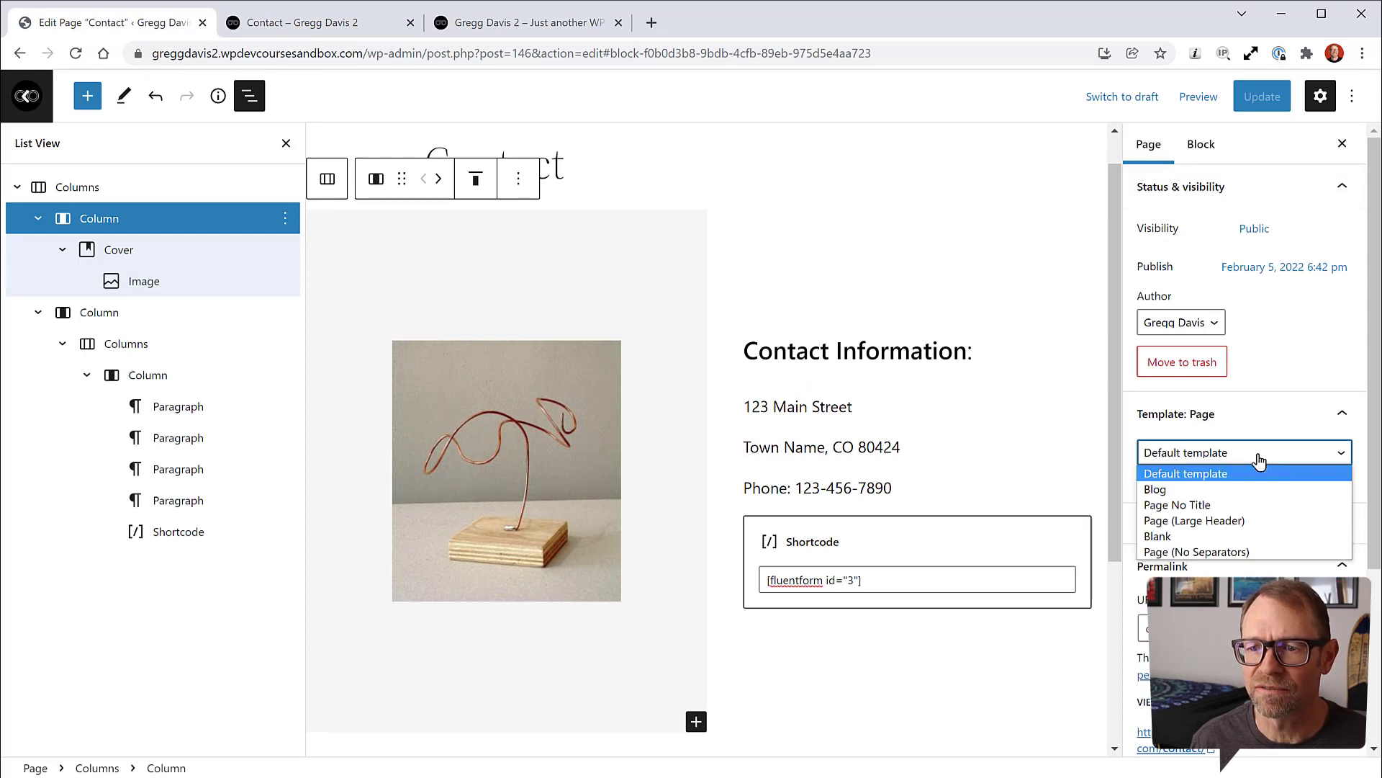
{"action": "left_click", "coordinate": [1196, 552]}
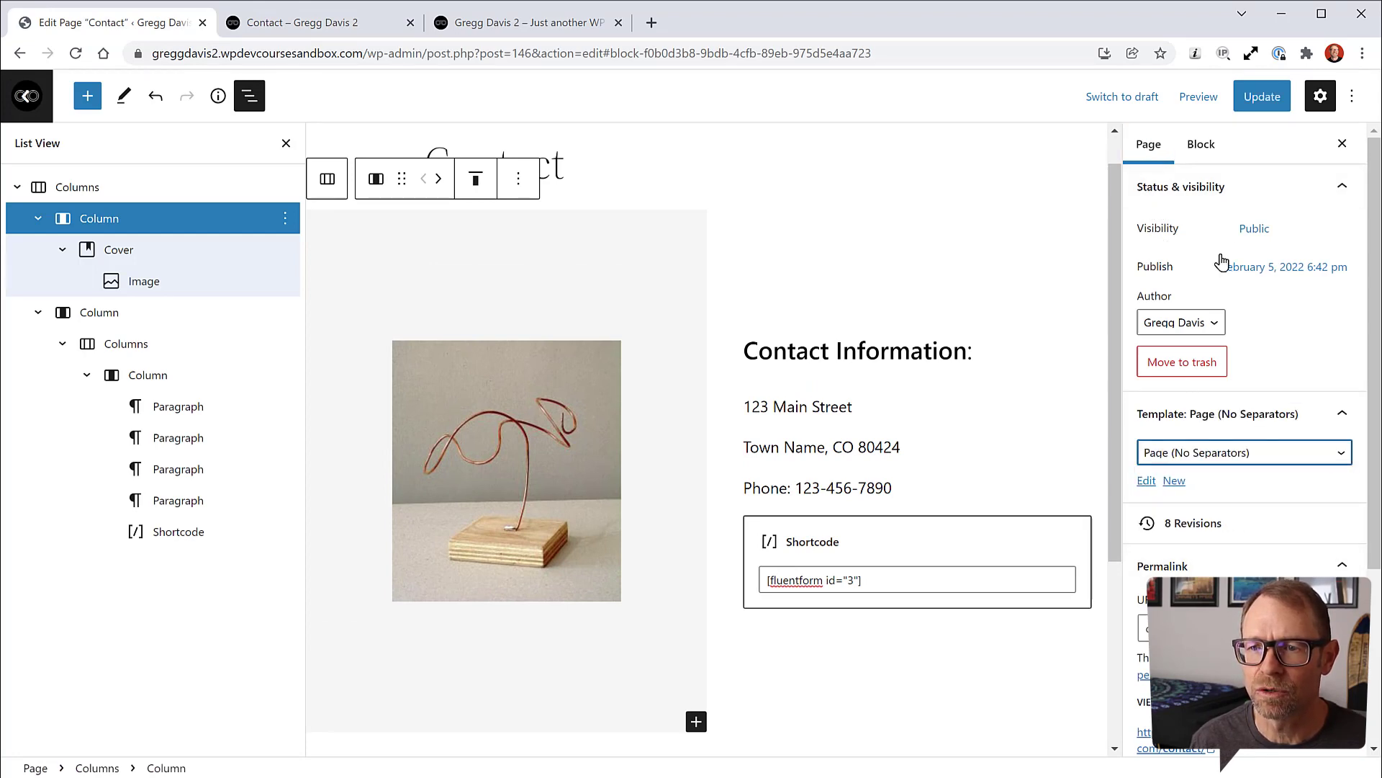
{"action": "left_click", "coordinate": [1257, 95]}
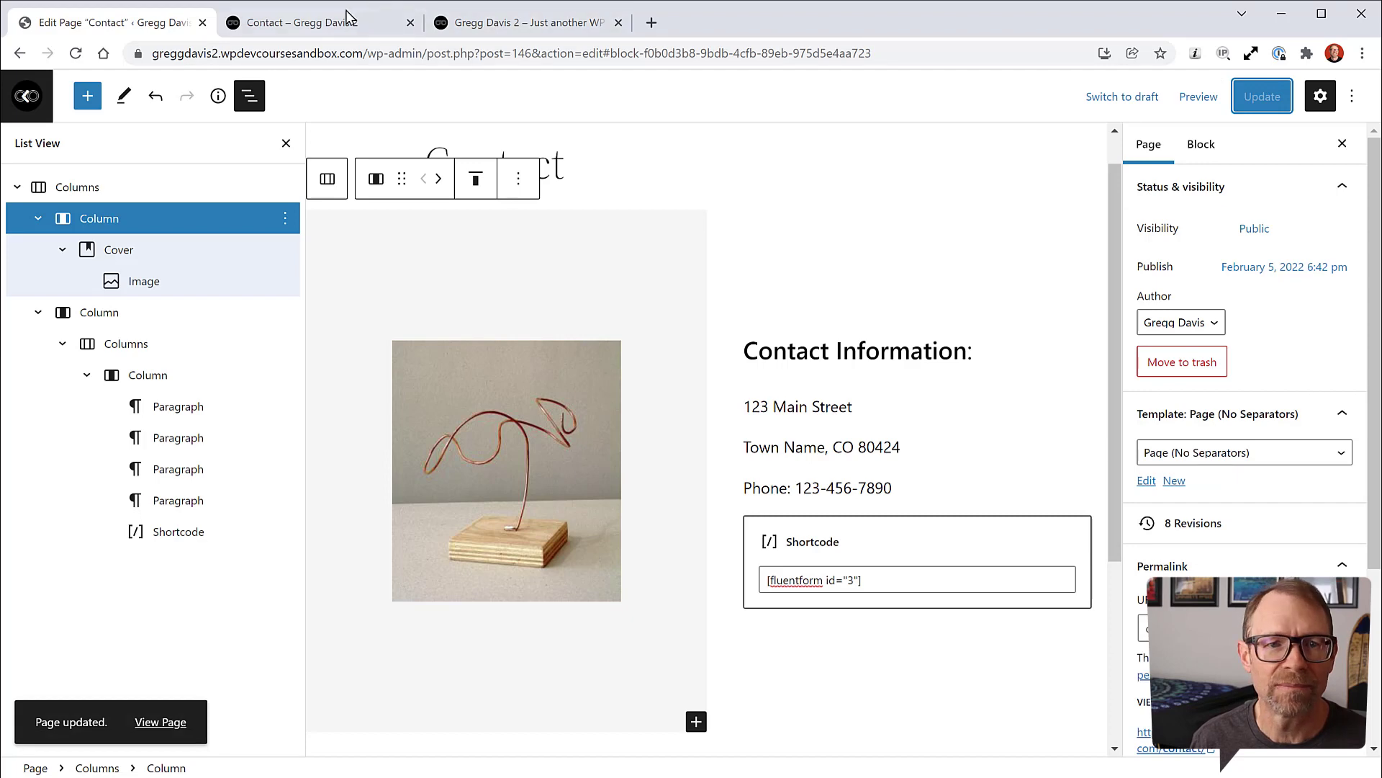
Step: Reload the live Contact page to confirm the line under the title is gone
{"action": "left_click", "coordinate": [349, 20]}
{"action": "left_click", "coordinate": [76, 53]}
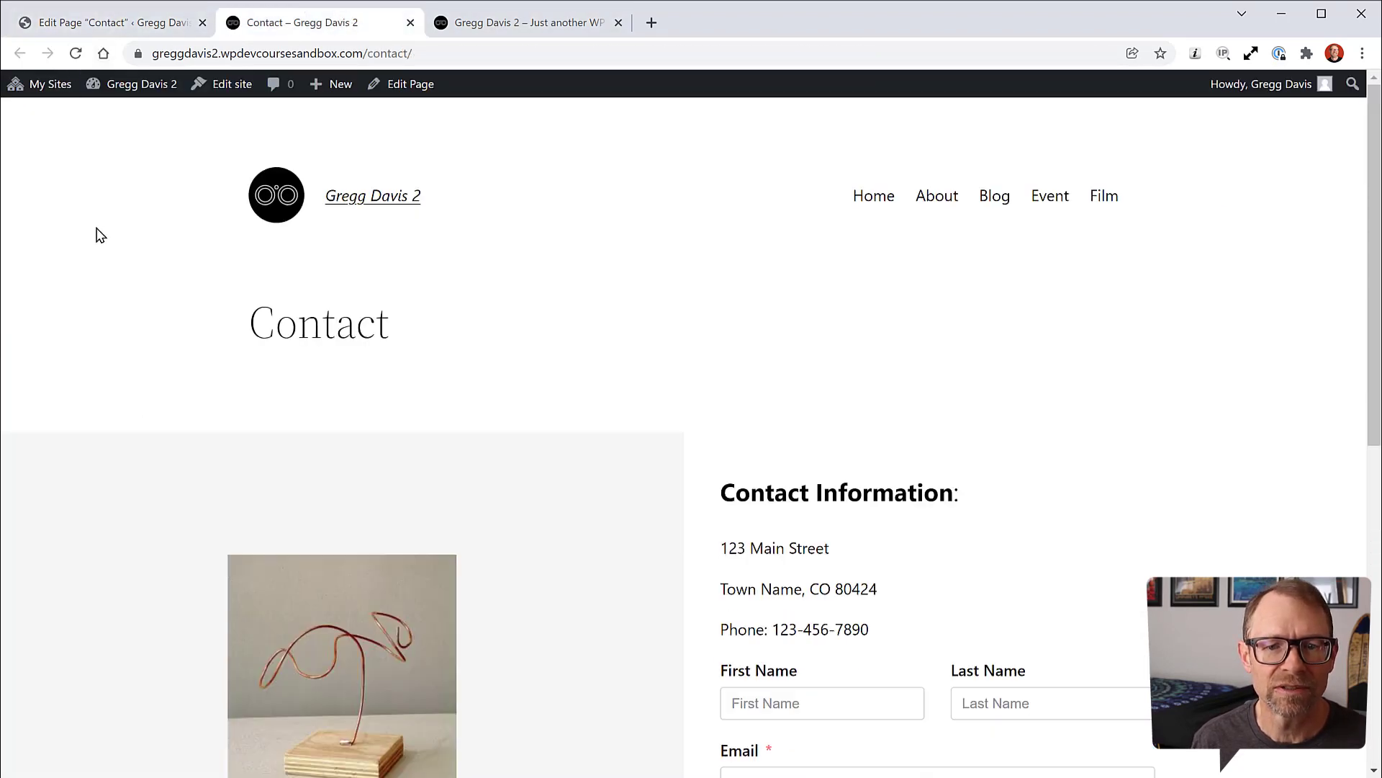
{"action": "scroll", "coordinate": [976, 403], "scroll_direction": "down", "scroll_amount": 1}
{"action": "scroll", "coordinate": [999, 396], "scroll_direction": "up", "scroll_amount": 1}
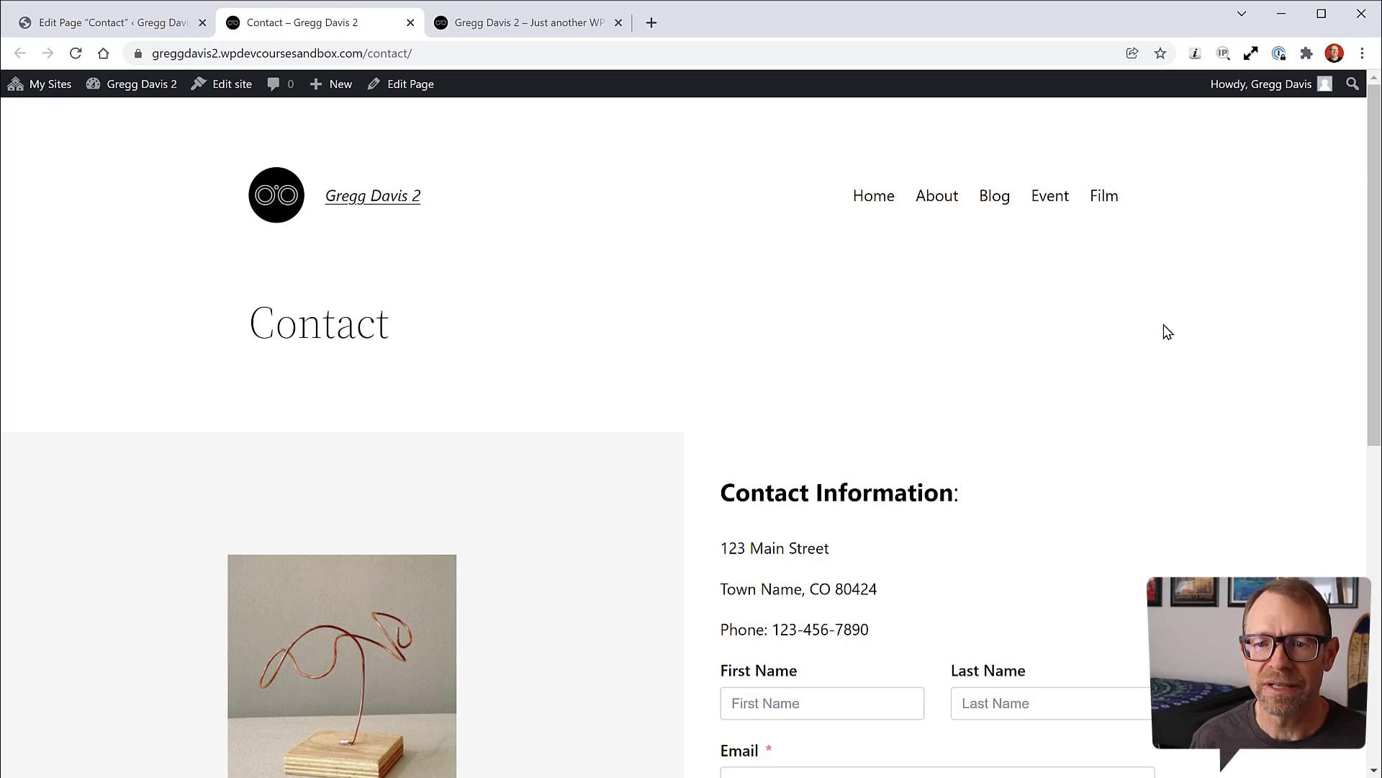
{"action": "scroll", "coordinate": [1163, 330], "scroll_direction": "down", "scroll_amount": 3}
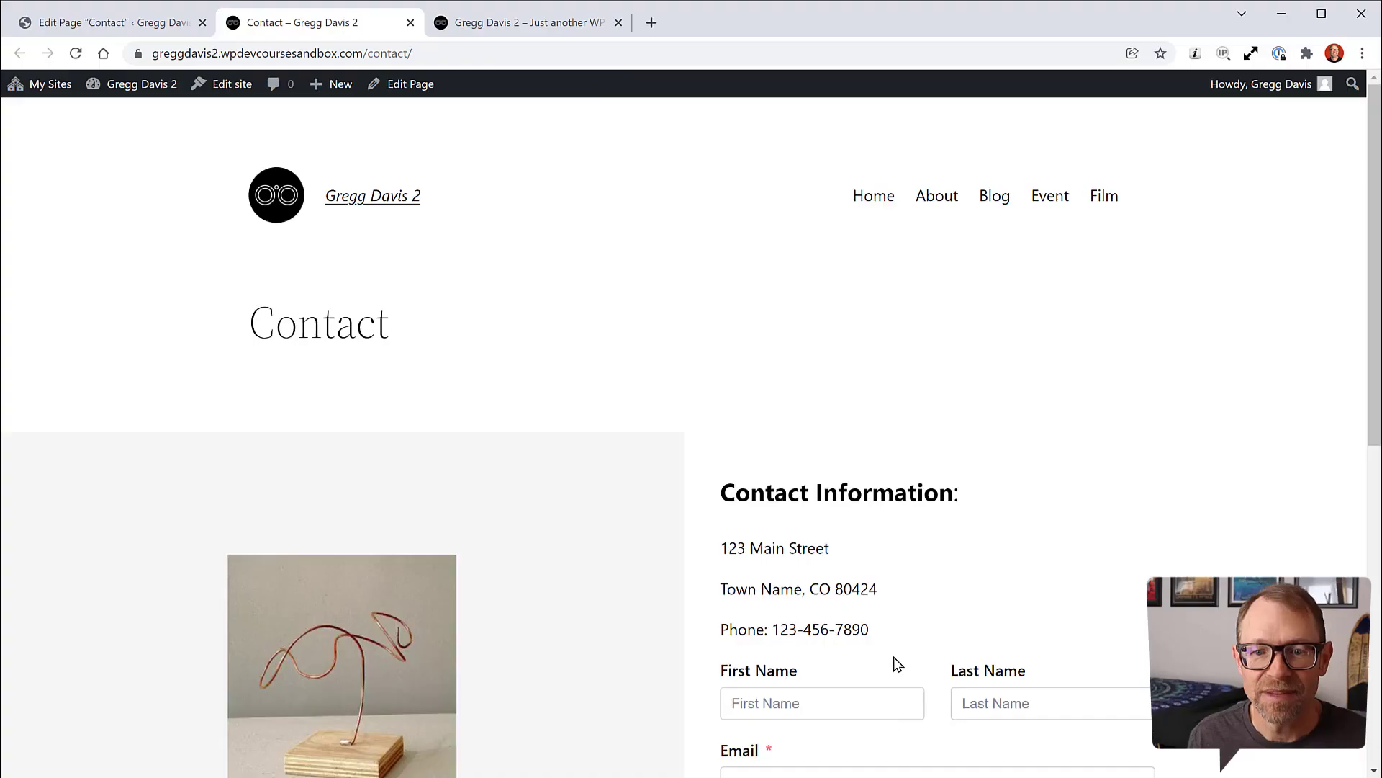
{"action": "scroll", "coordinate": [966, 525], "scroll_direction": "down", "scroll_amount": 6}
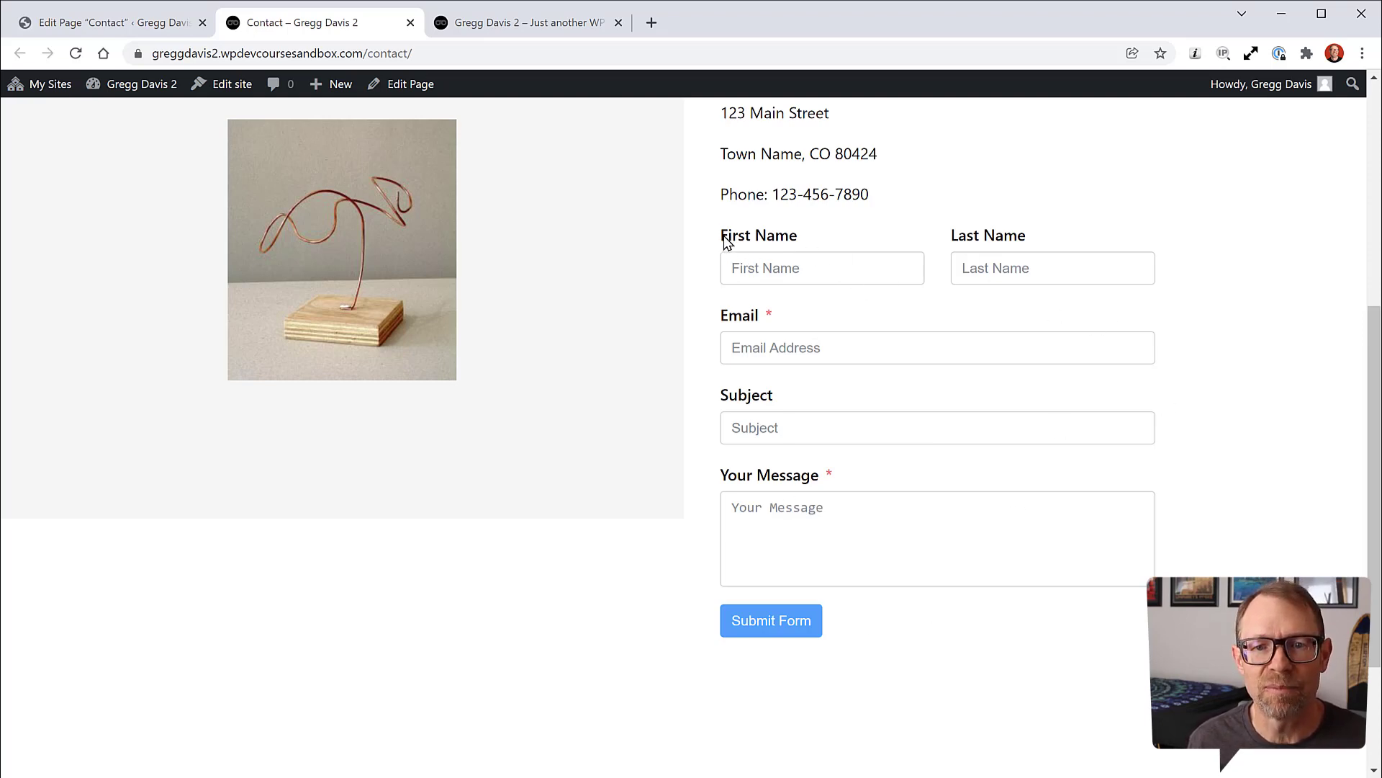
Step: Inspect the live contact form's First Name label and field, and scroll over the page
{"action": "left_click_drag", "start_coordinate": [727, 242], "coordinate": [795, 244]}
{"action": "left_click", "coordinate": [796, 241]}
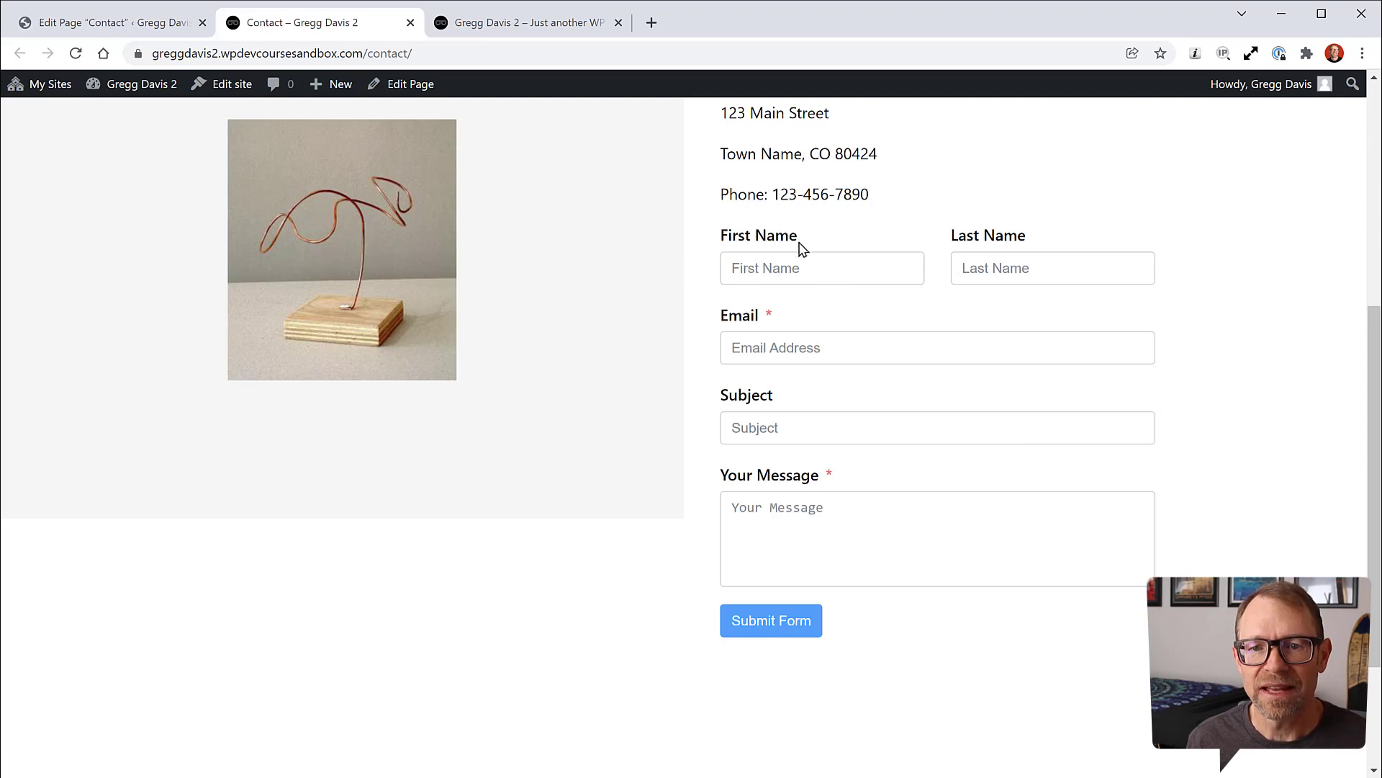
{"action": "left_click", "coordinate": [804, 268]}
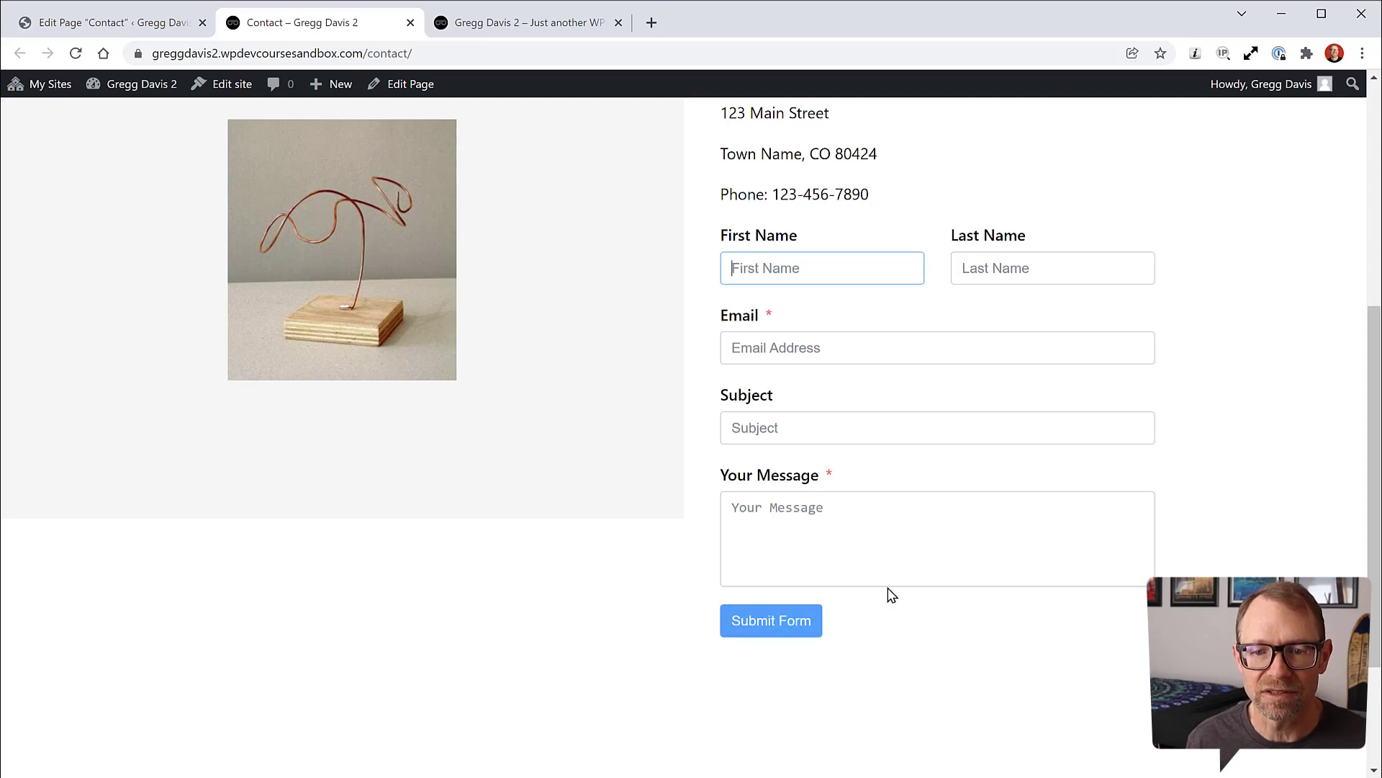
{"action": "scroll", "coordinate": [888, 586], "scroll_direction": "up", "scroll_amount": 6}
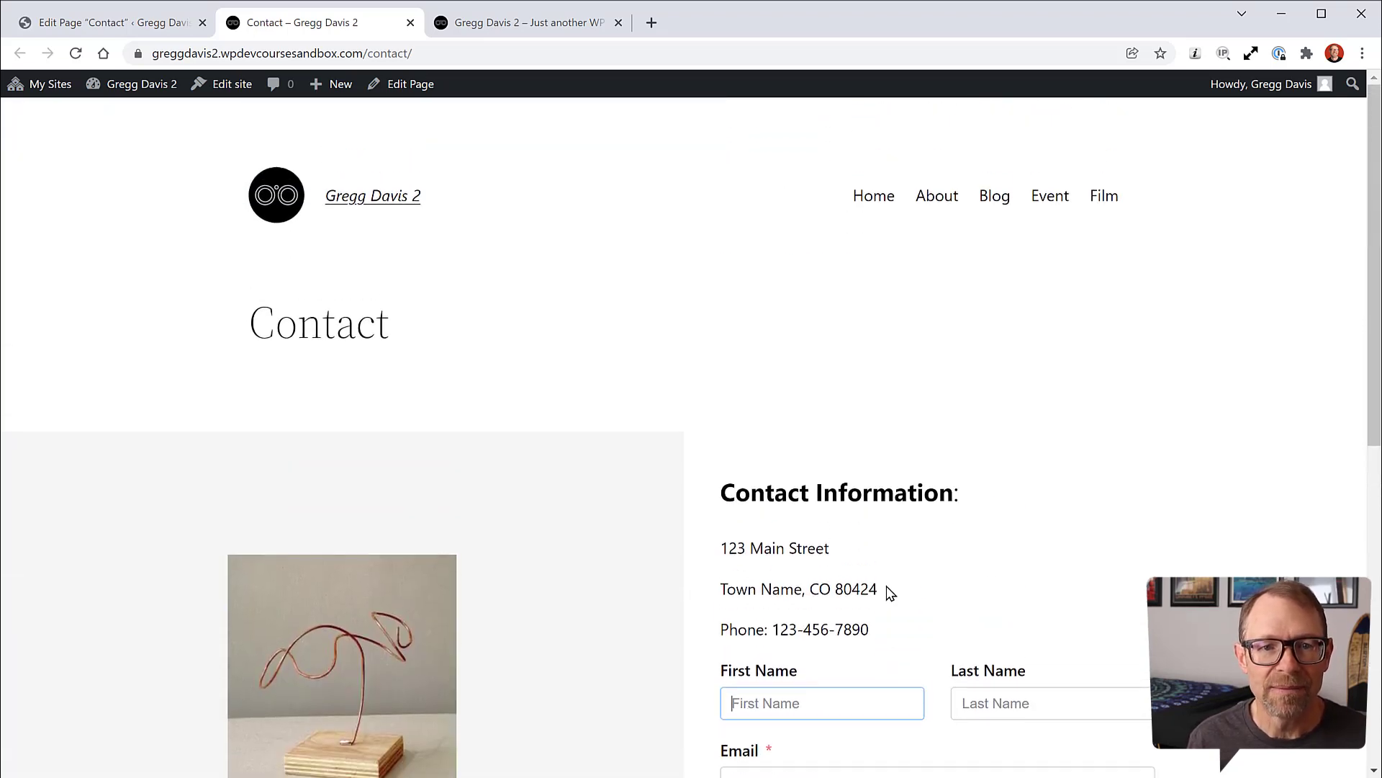
{"action": "scroll", "coordinate": [920, 473], "scroll_direction": "down", "scroll_amount": 6}
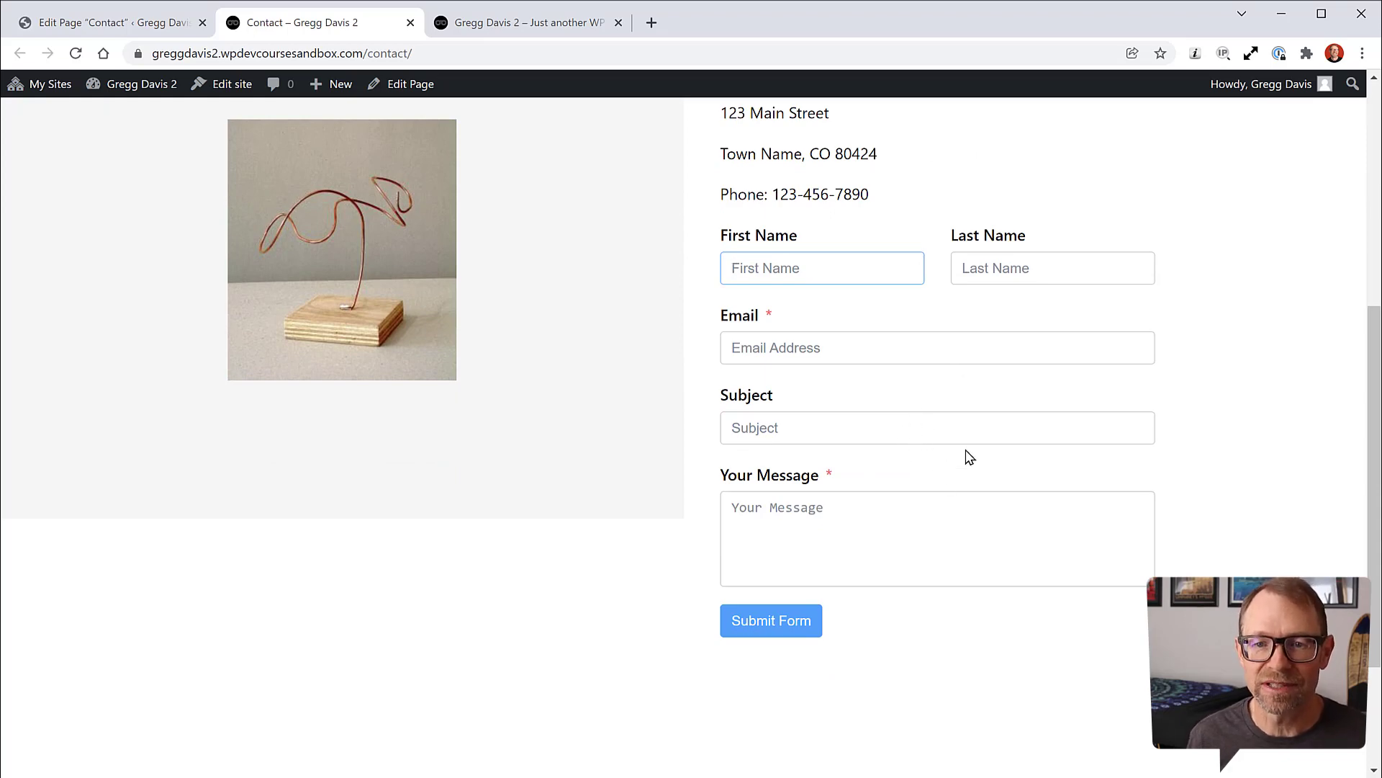
{"action": "scroll", "coordinate": [966, 454], "scroll_direction": "up", "scroll_amount": 4}
{"action": "scroll", "coordinate": [969, 457], "scroll_direction": "up", "scroll_amount": 2}
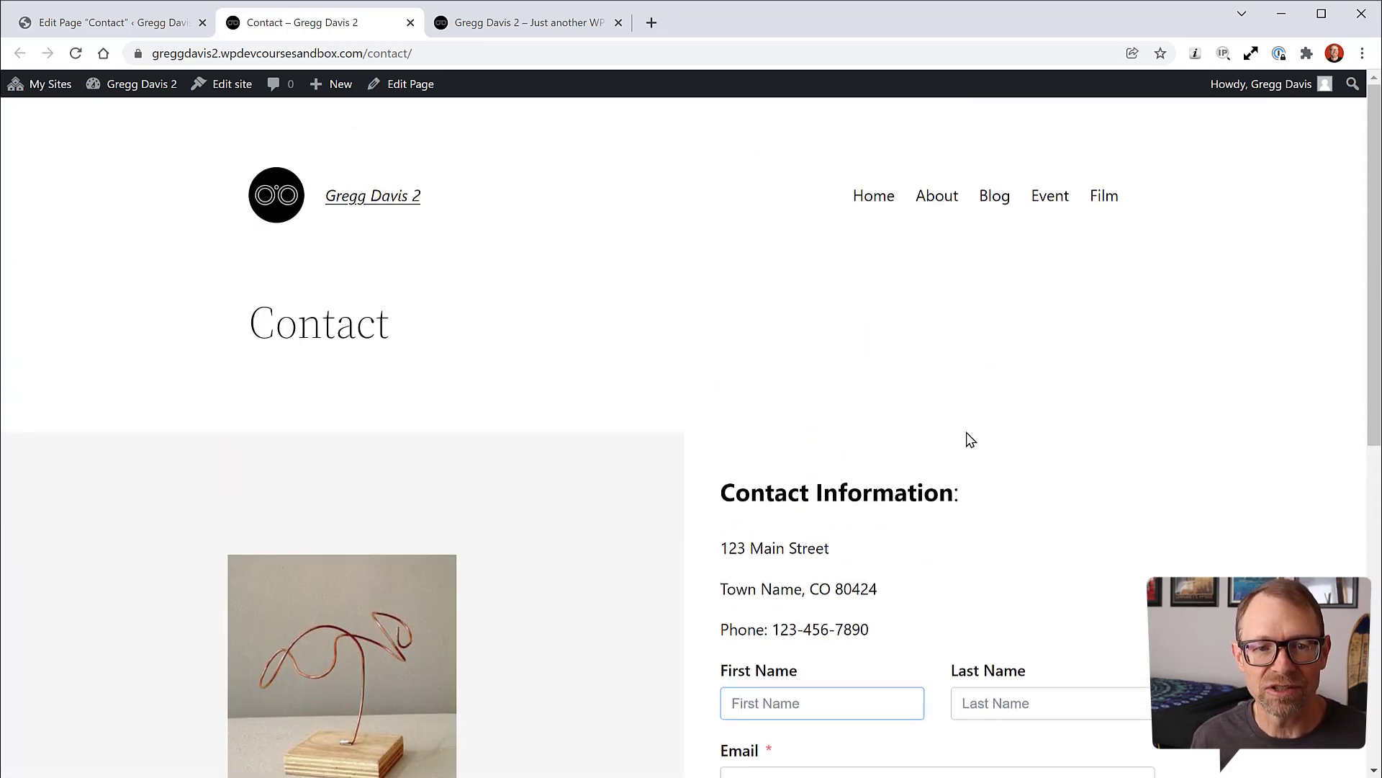
Step: Leave the Contact page editor for the dashboard and open Fluent Forms' All Forms list
{"action": "left_click", "coordinate": [137, 22]}
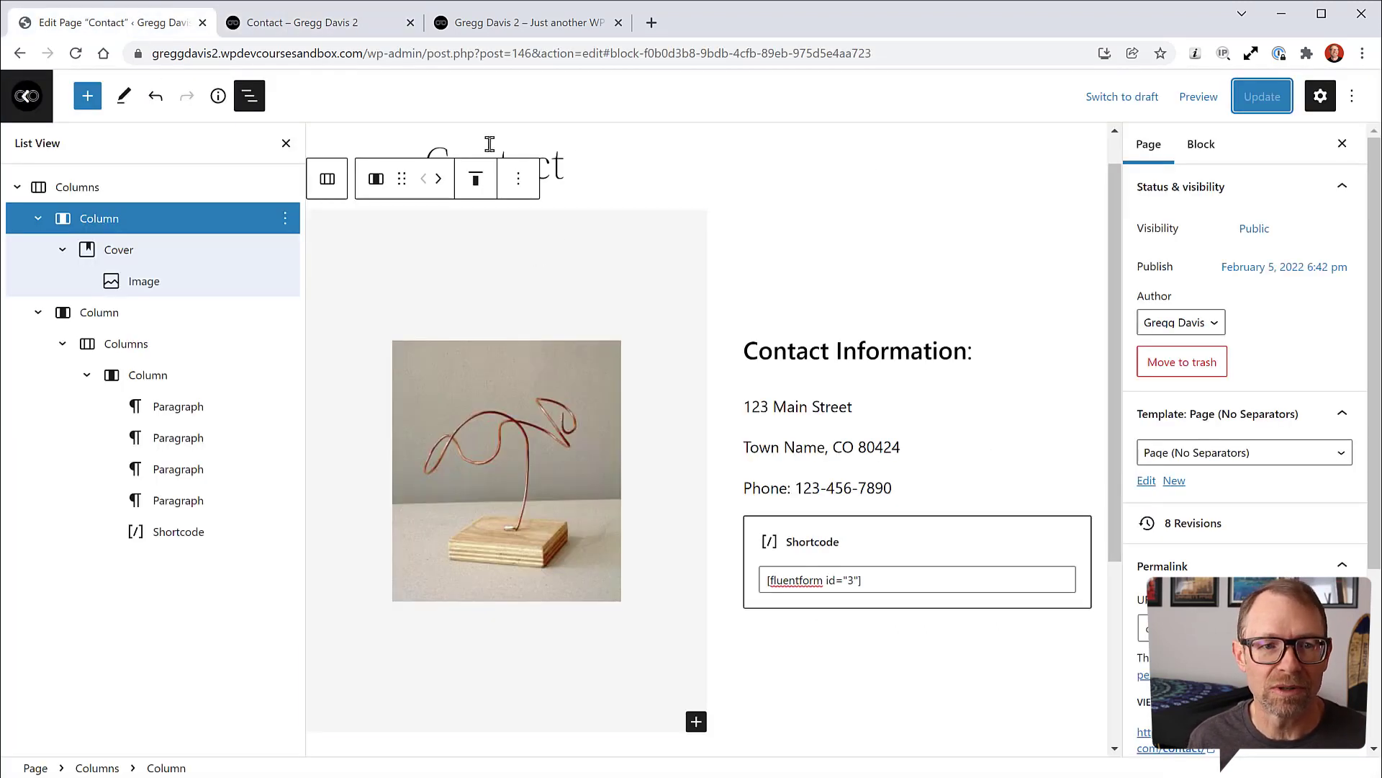
{"action": "left_click", "coordinate": [24, 99]}
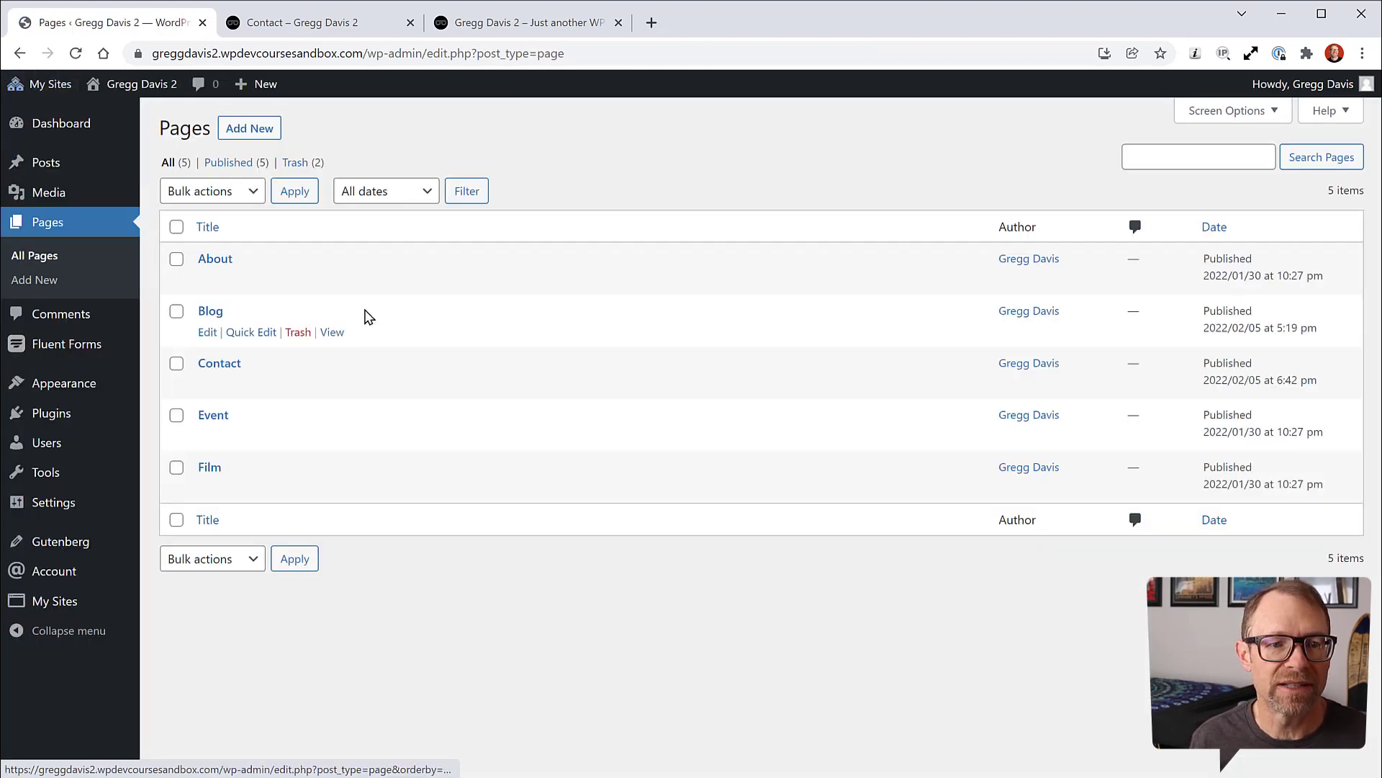
{"action": "mouse_move", "coordinate": [75, 346]}
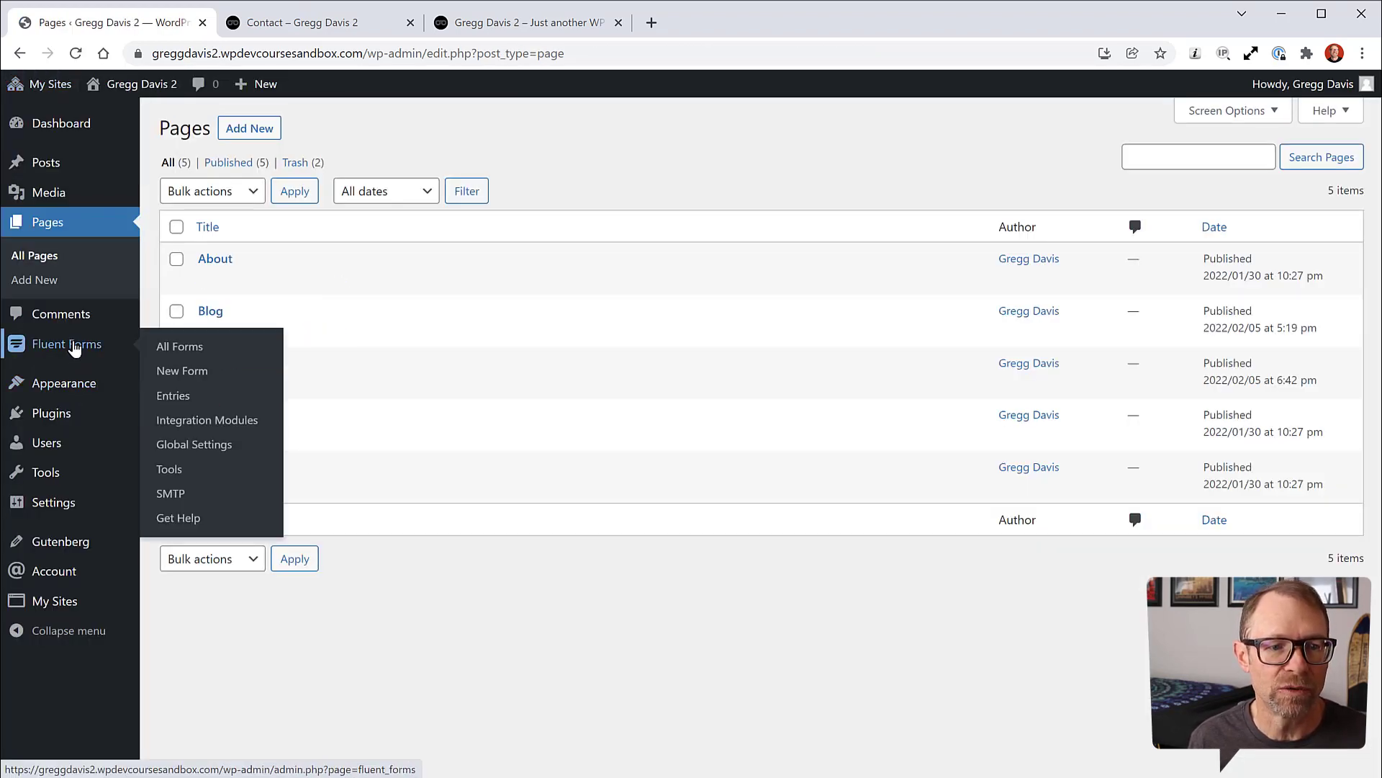
{"action": "left_click", "coordinate": [185, 350]}
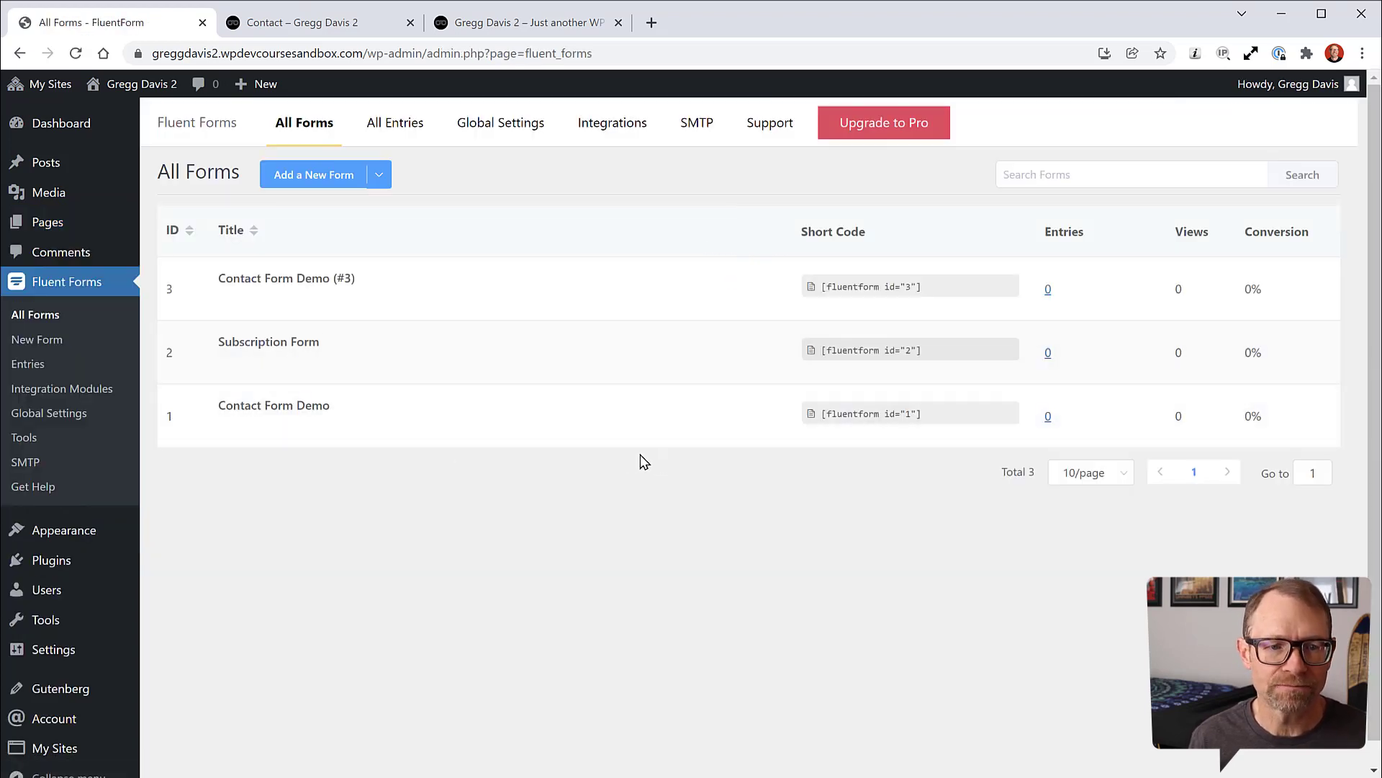
Step: Open Contact Form Demo (#3) in the Fluent Forms editor
{"action": "mouse_move", "coordinate": [428, 362]}
{"action": "mouse_move", "coordinate": [348, 296]}
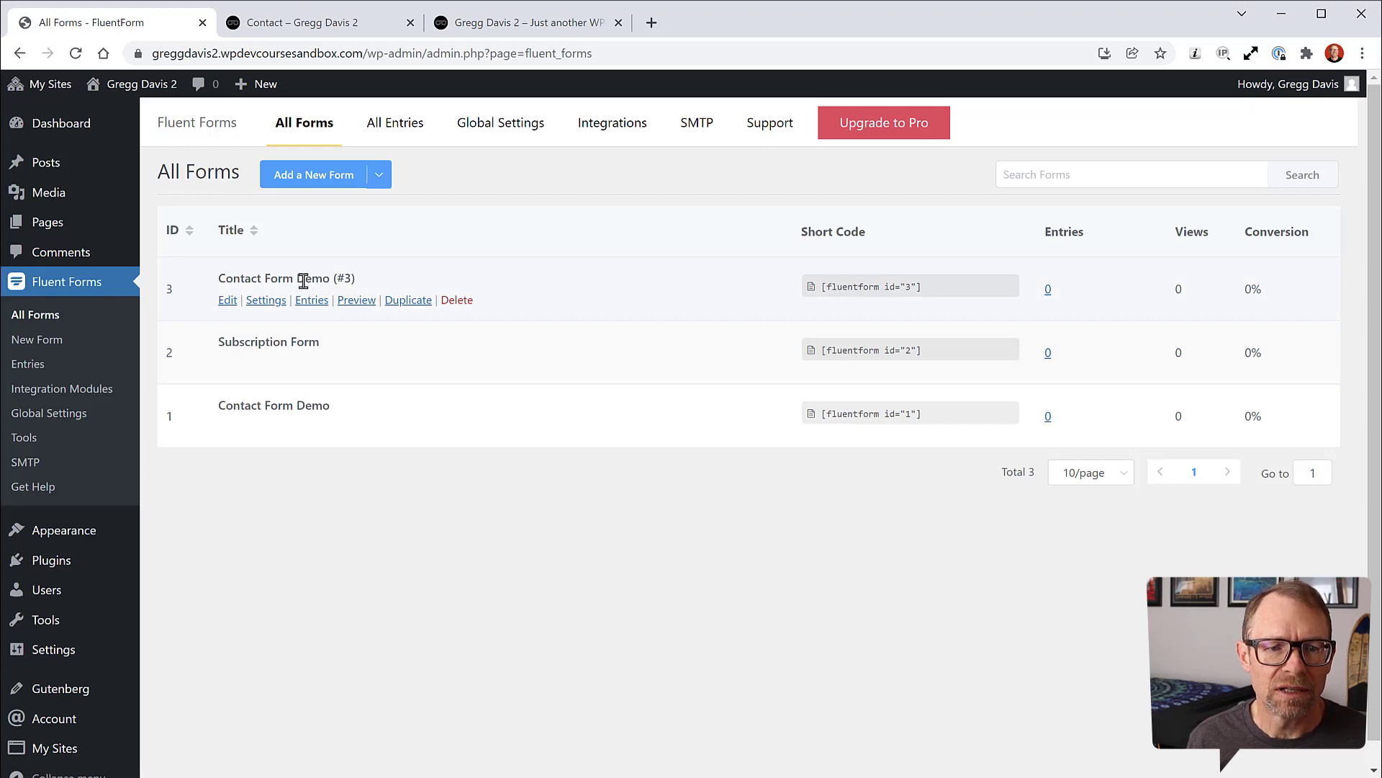
{"action": "mouse_move", "coordinate": [276, 399]}
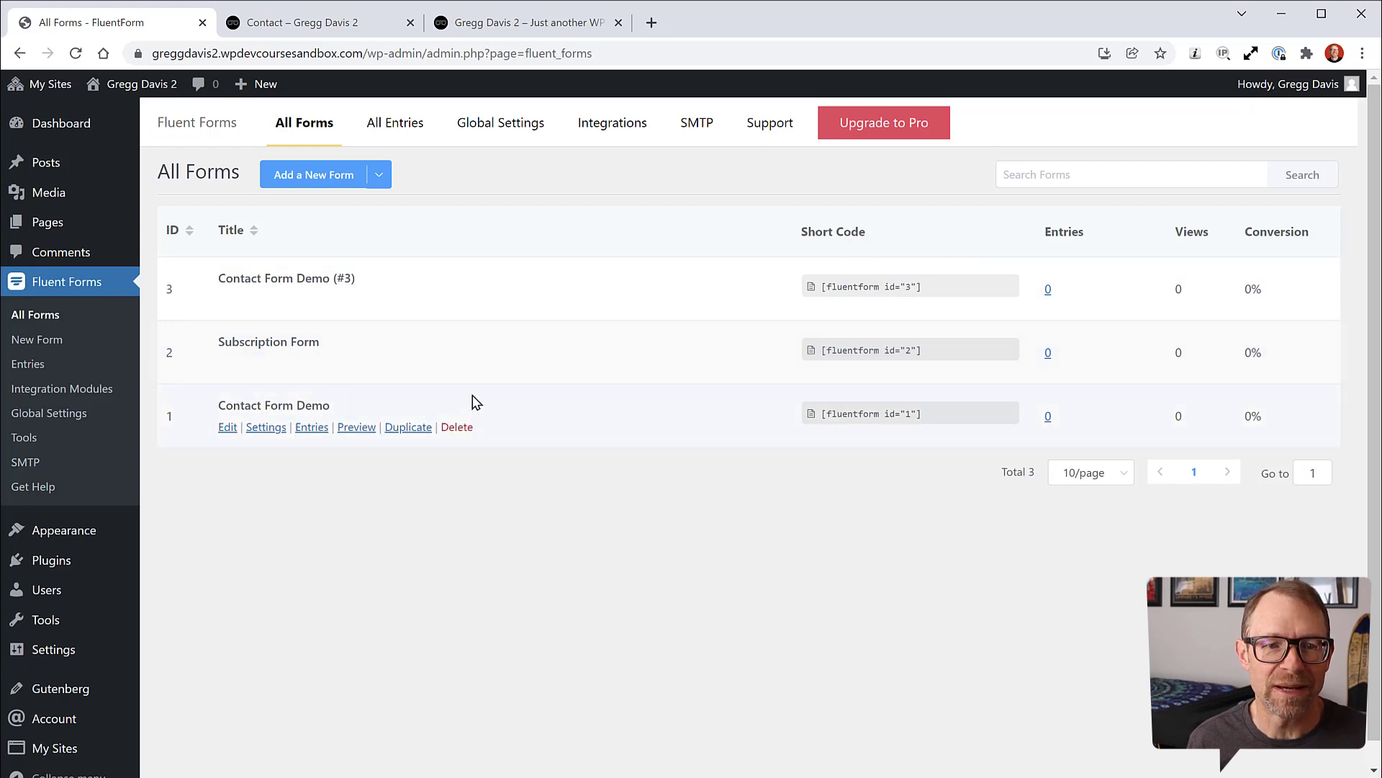
{"action": "mouse_move", "coordinate": [296, 340]}
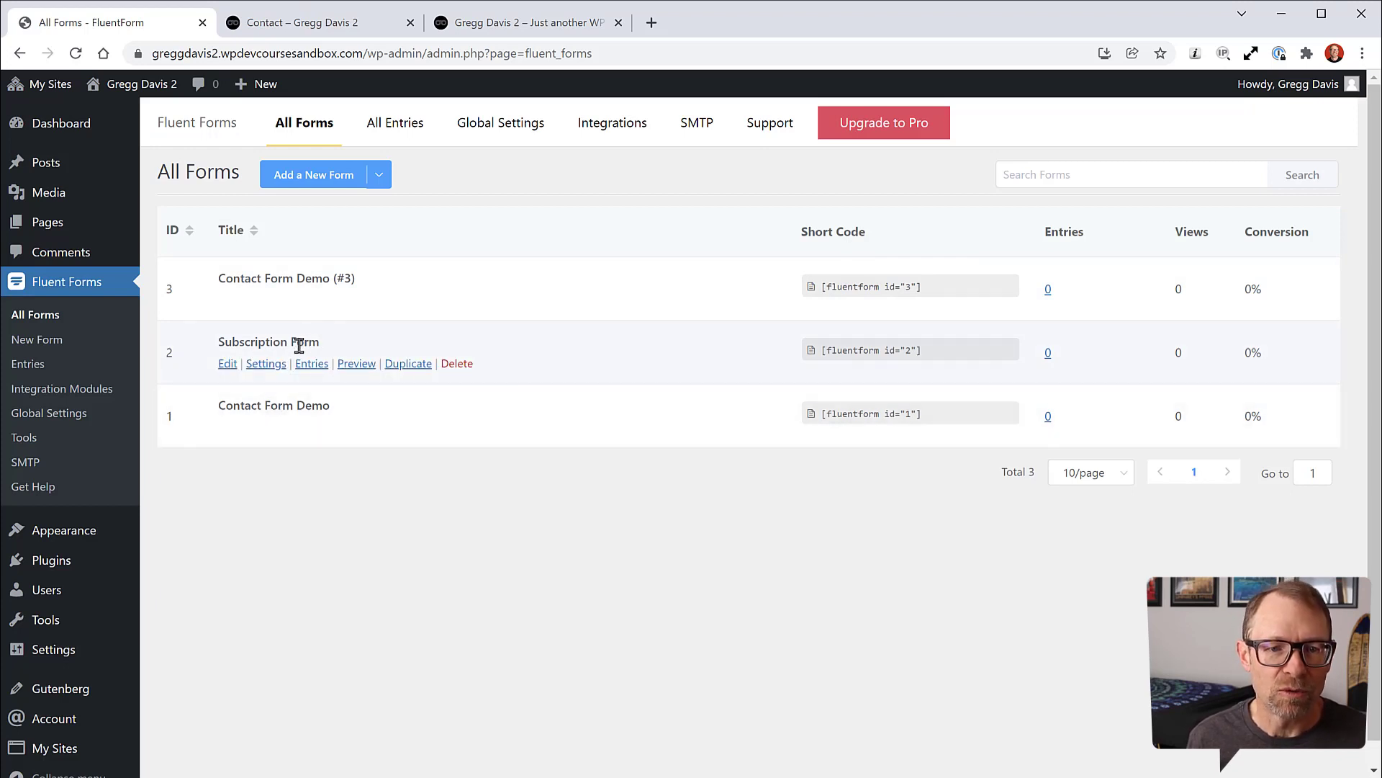
{"action": "mouse_move", "coordinate": [284, 300]}
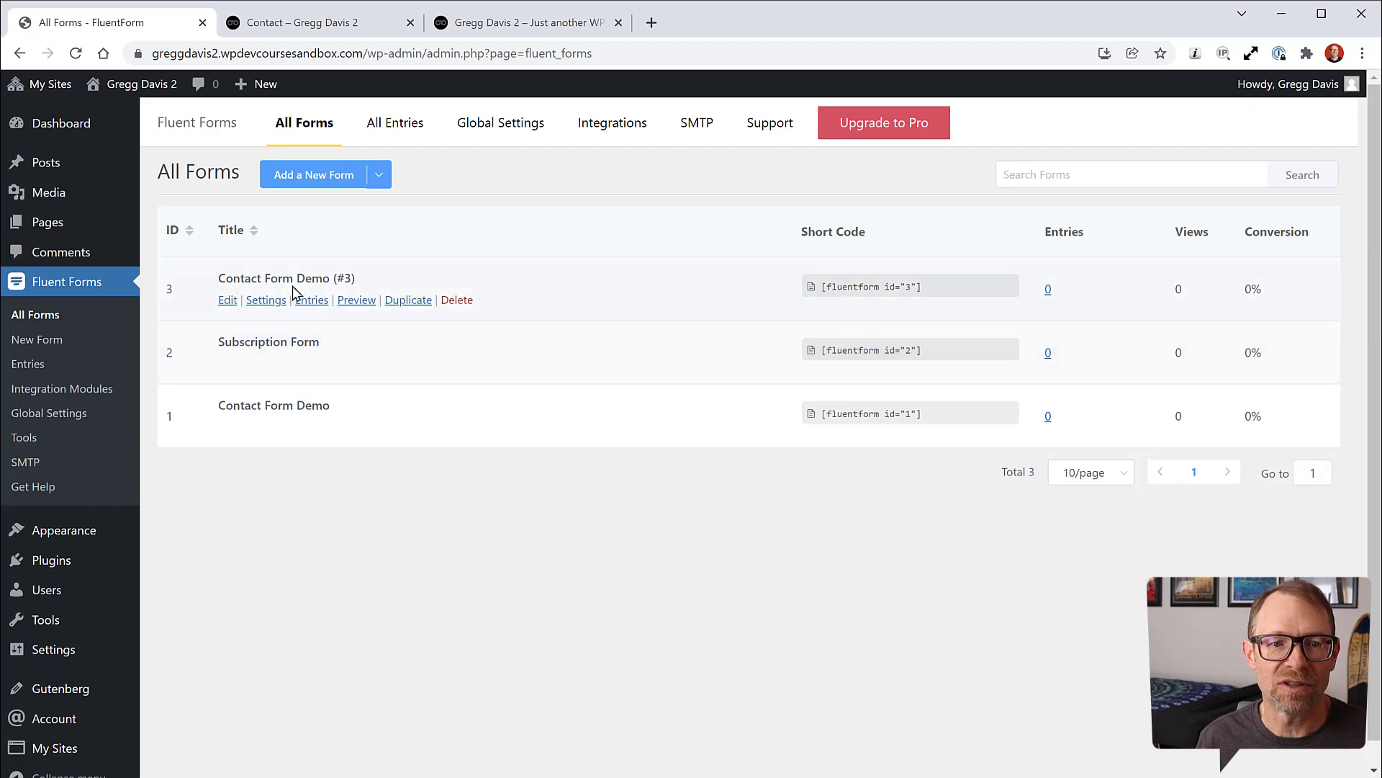
{"action": "left_click", "coordinate": [228, 301]}
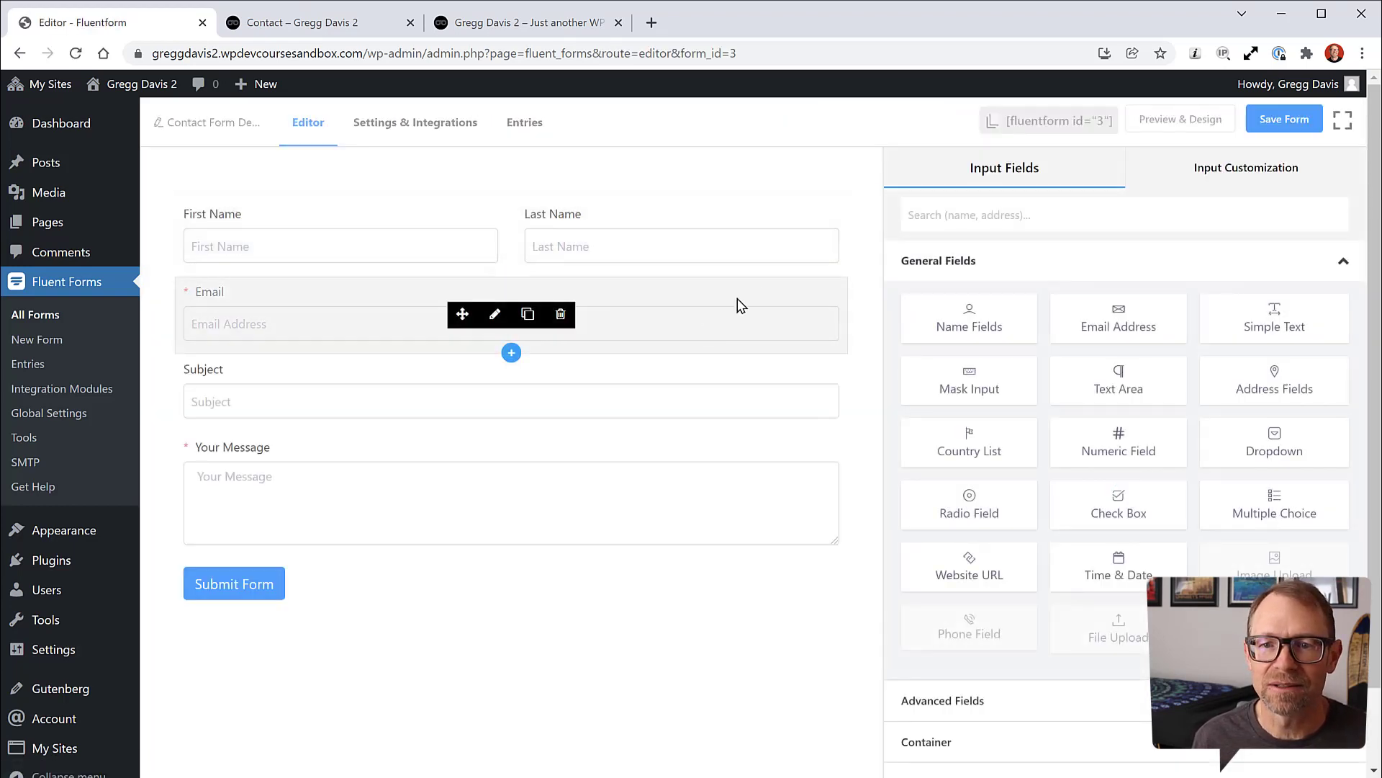
Step: Review the live Contact page, with a brief detour into the site editor
{"action": "left_click", "coordinate": [373, 23]}
{"action": "scroll", "coordinate": [898, 617], "scroll_direction": "down", "scroll_amount": 7}
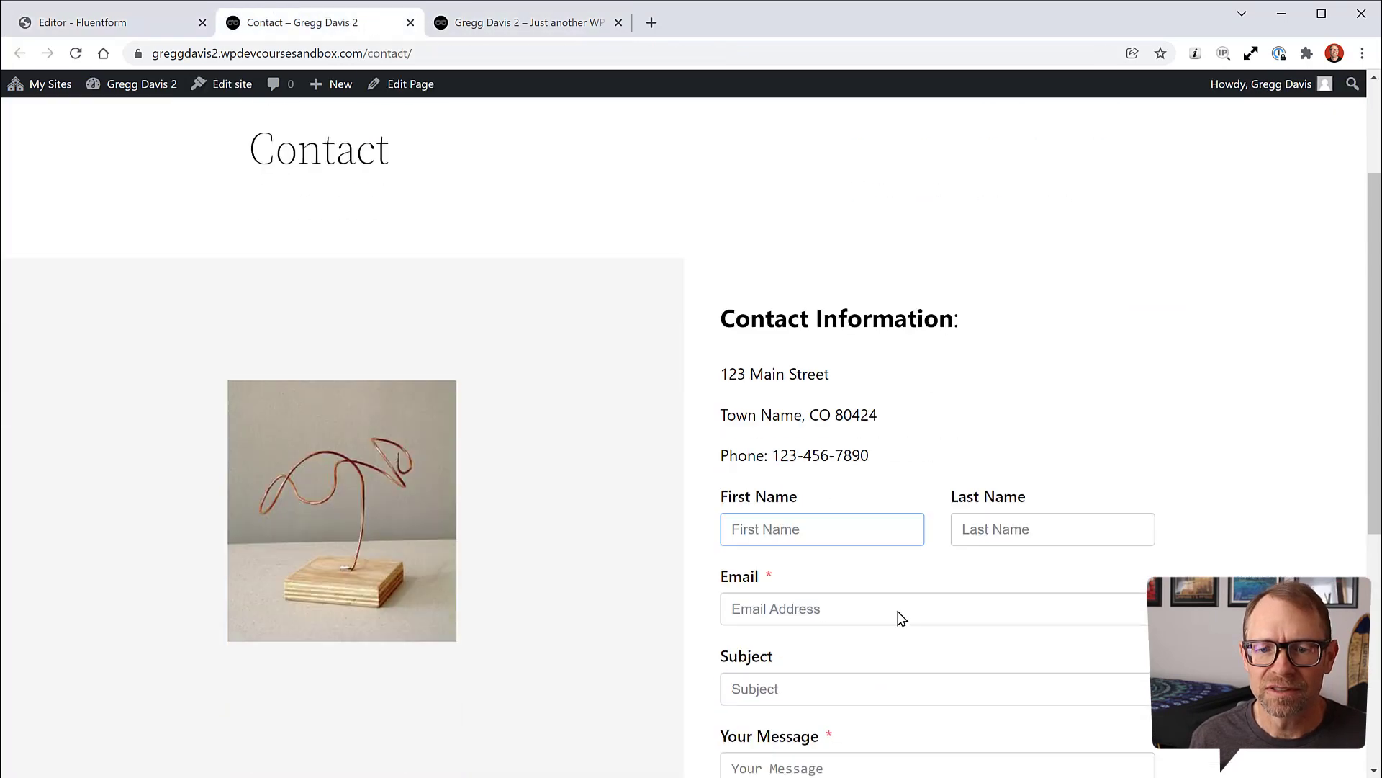
{"action": "scroll", "coordinate": [889, 463], "scroll_direction": "up", "scroll_amount": 5}
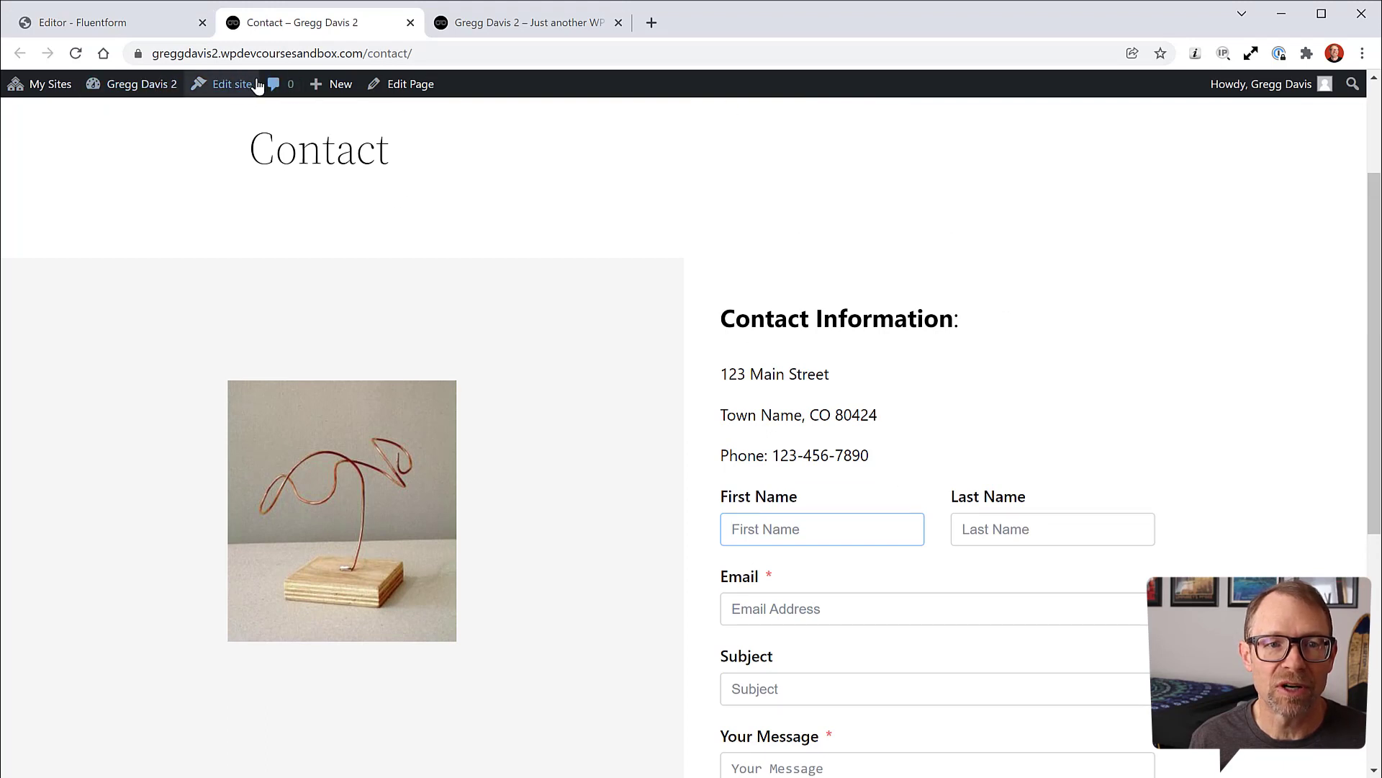
{"action": "left_click", "coordinate": [234, 86]}
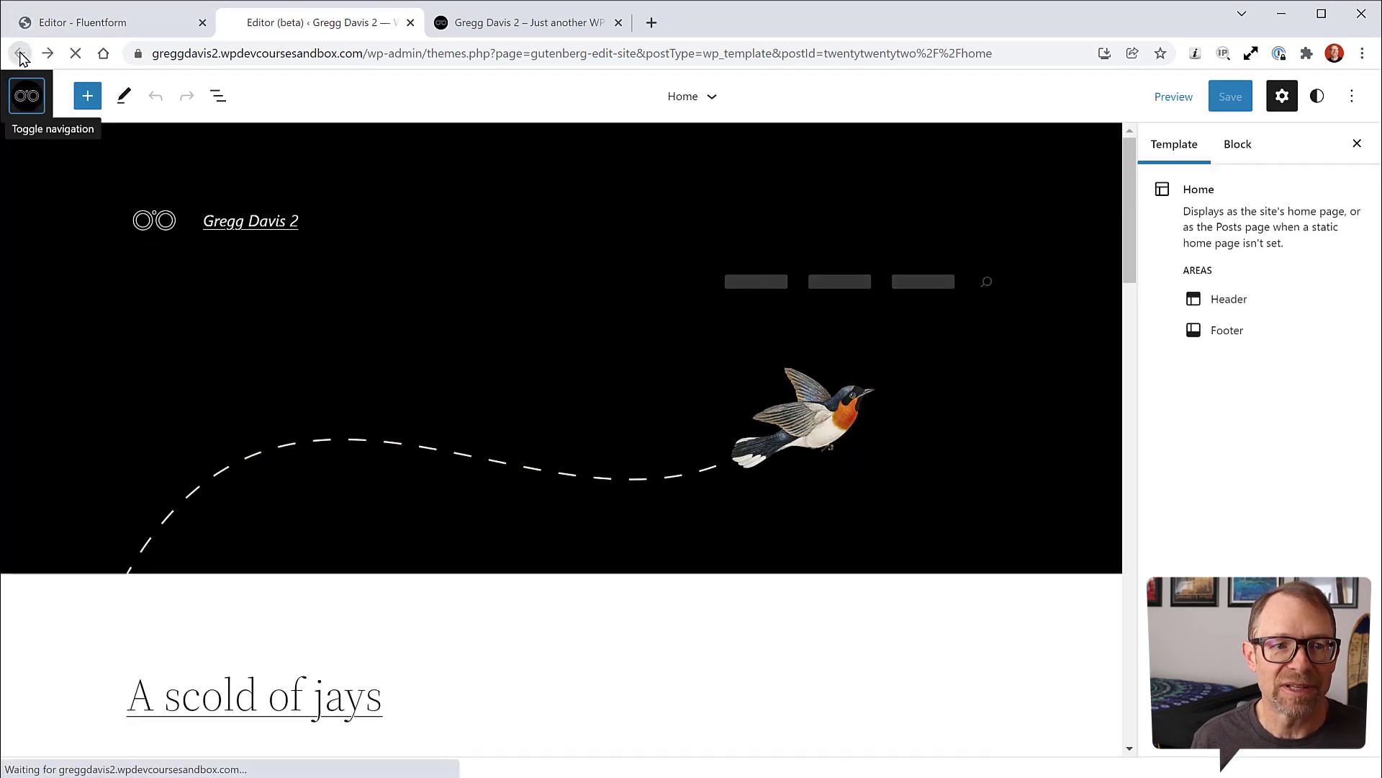
{"action": "left_click", "coordinate": [20, 54]}
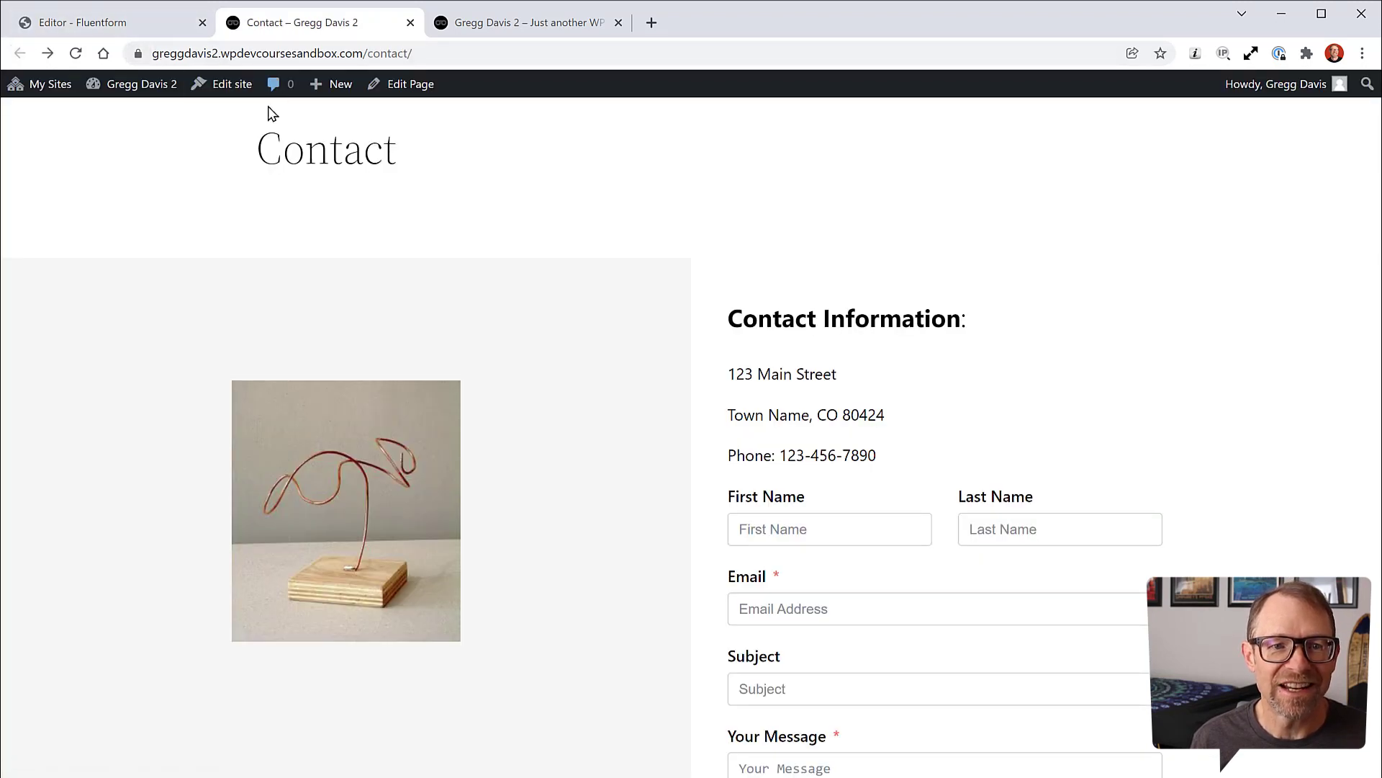
Step: Reopen Contact Form Demo (#3) from the All Forms list in the Fluent Forms editor
{"action": "left_click", "coordinate": [399, 87]}
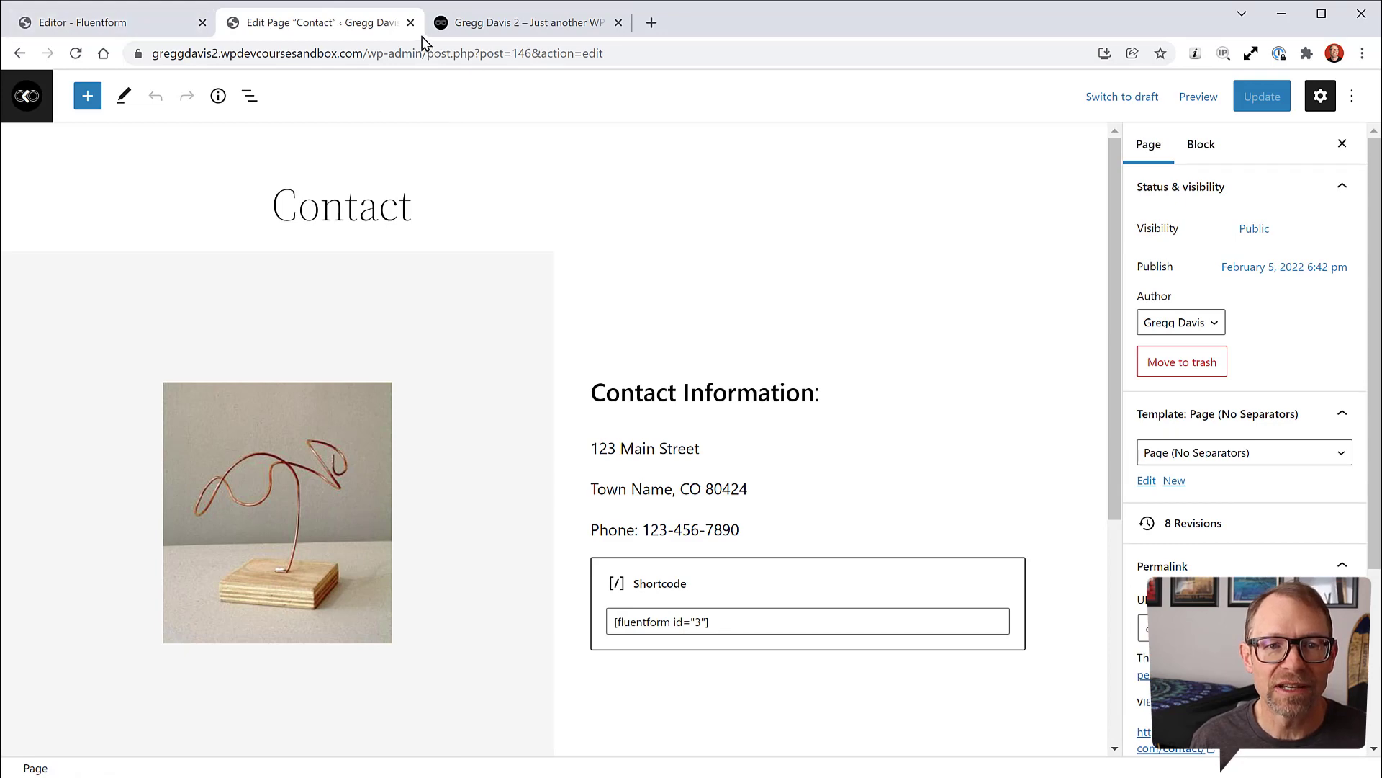
{"action": "left_click", "coordinate": [127, 26]}
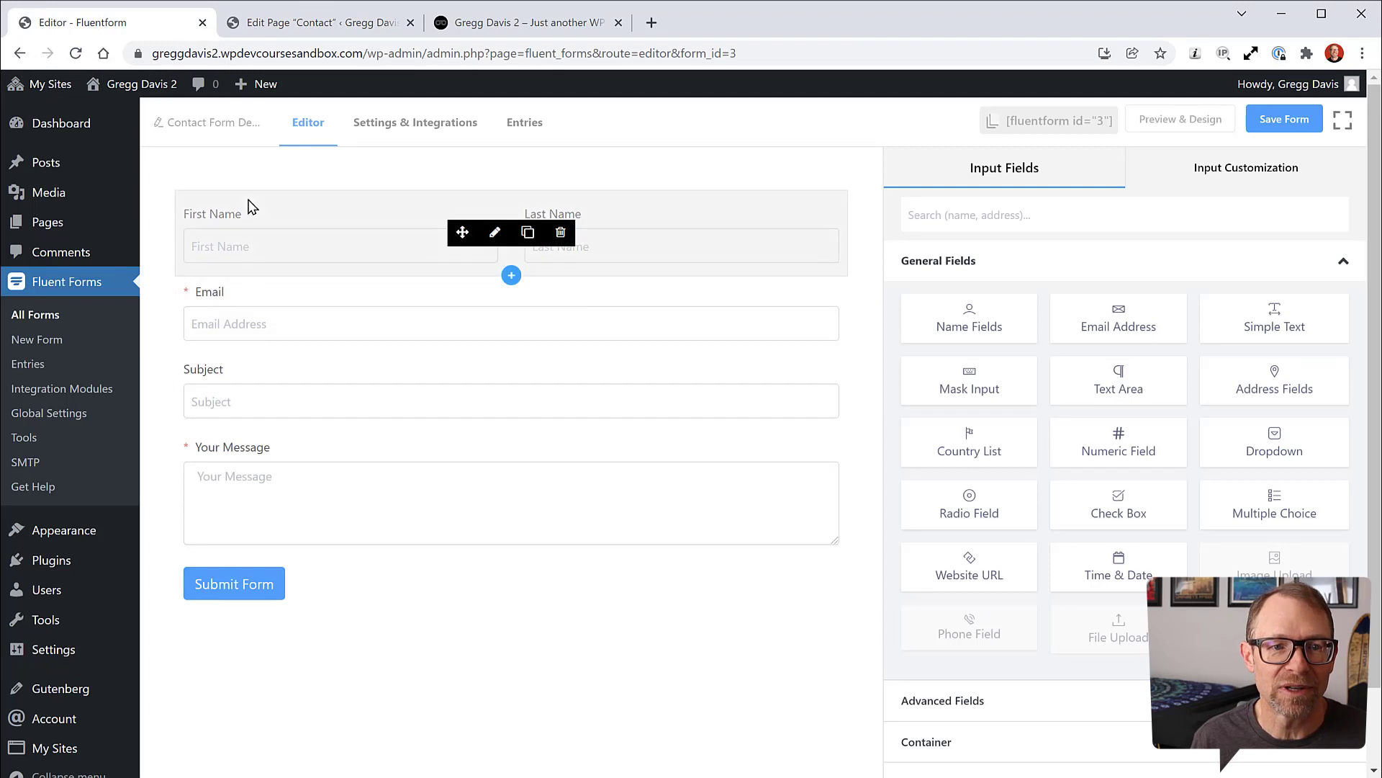
{"action": "left_click", "coordinate": [20, 53]}
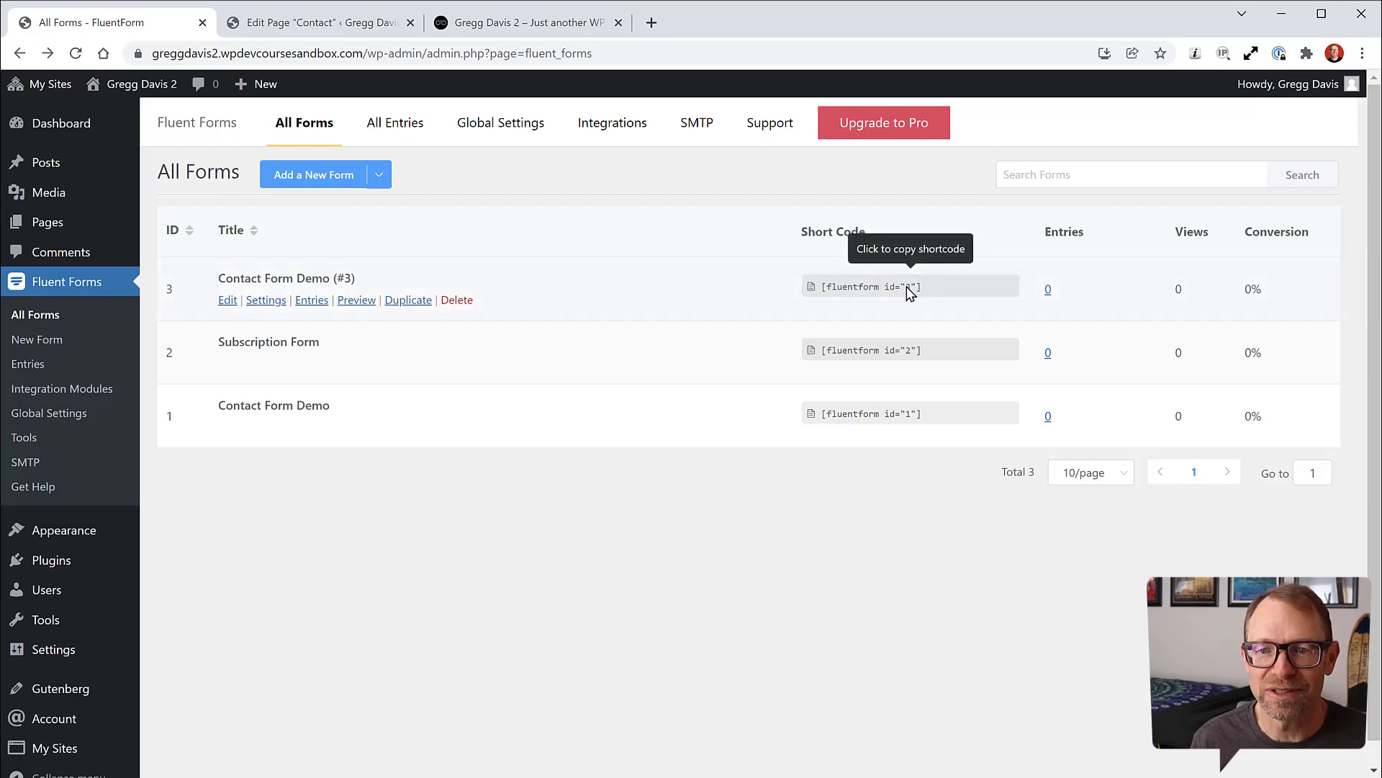
{"action": "left_click", "coordinate": [229, 302]}
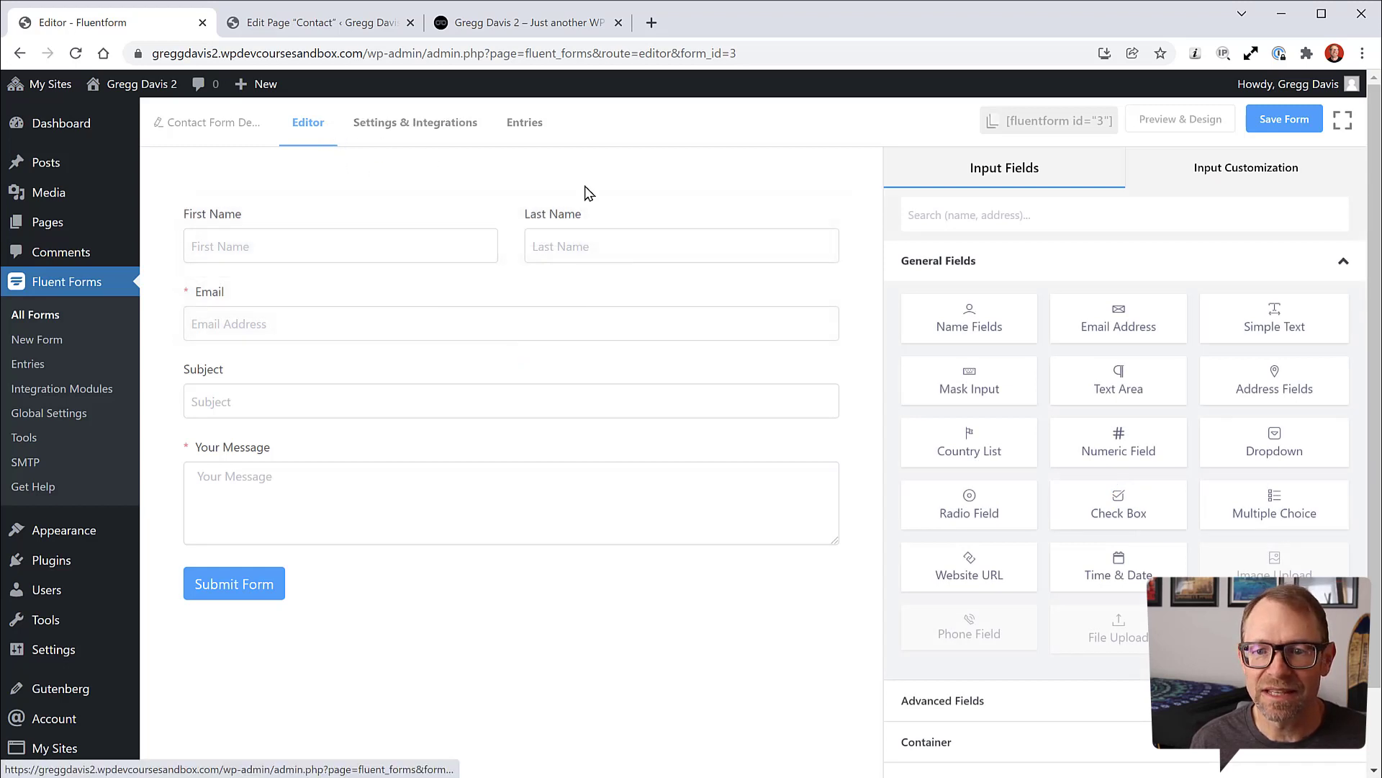
{"action": "scroll", "coordinate": [994, 377], "scroll_direction": "down", "scroll_amount": 1}
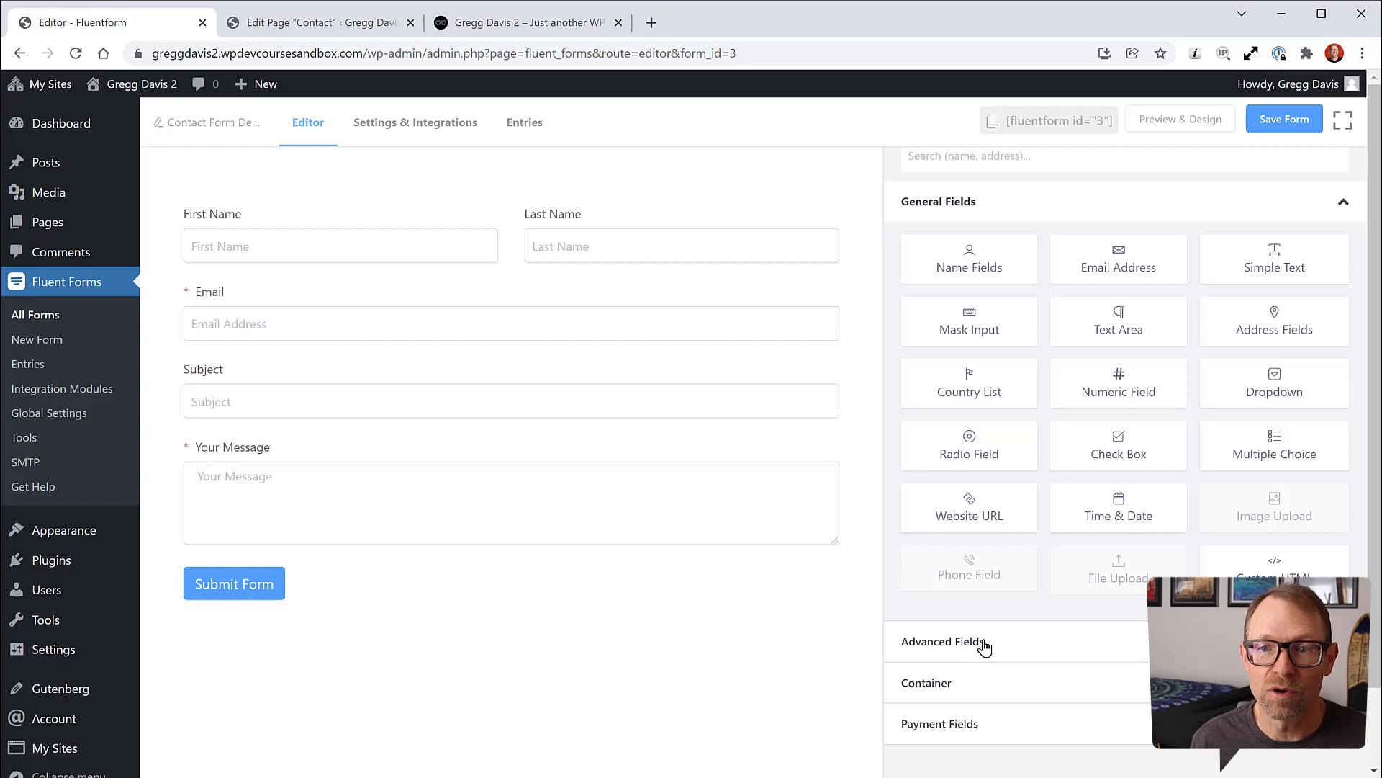
Step: Open the form's Settings & Integrations and read the help for the Form Layout options
{"action": "left_click", "coordinate": [445, 126]}
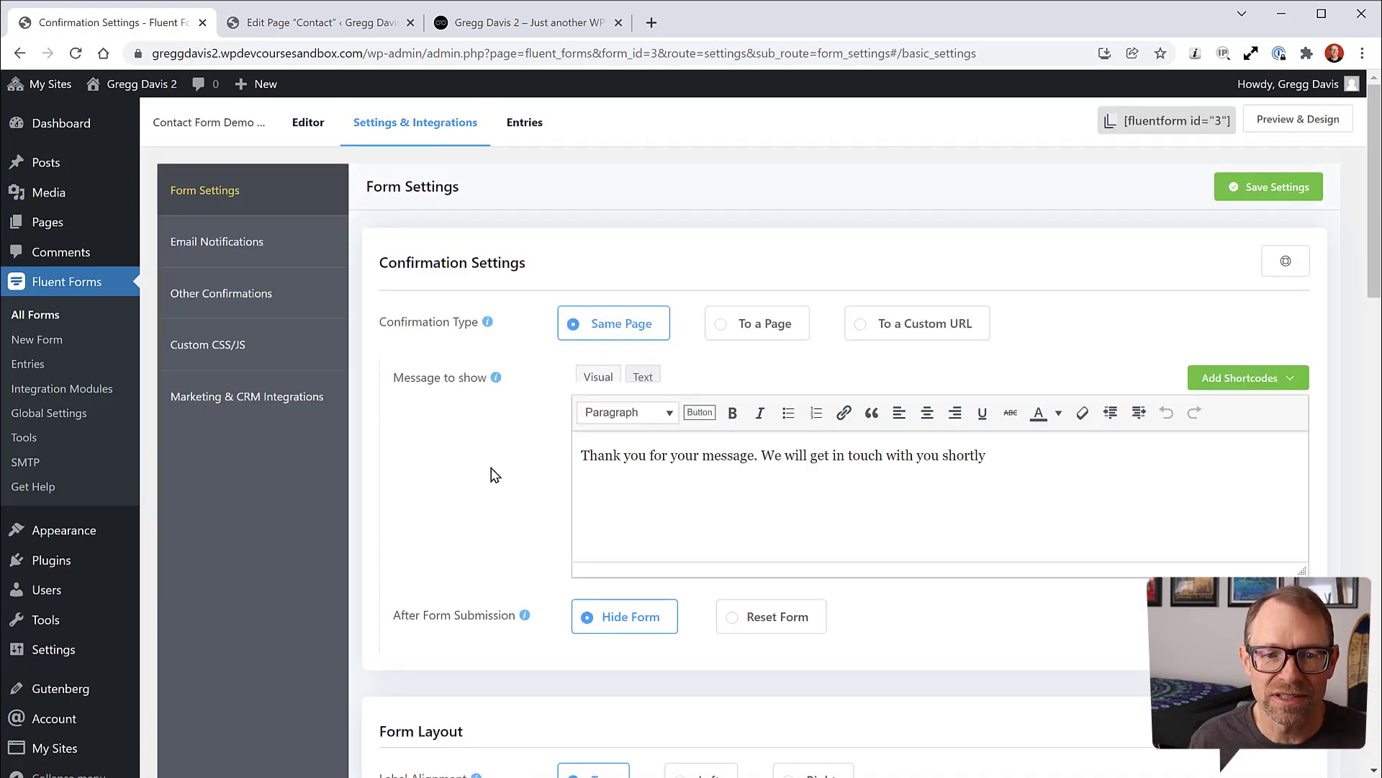
{"action": "scroll", "coordinate": [494, 475], "scroll_direction": "down", "scroll_amount": 6}
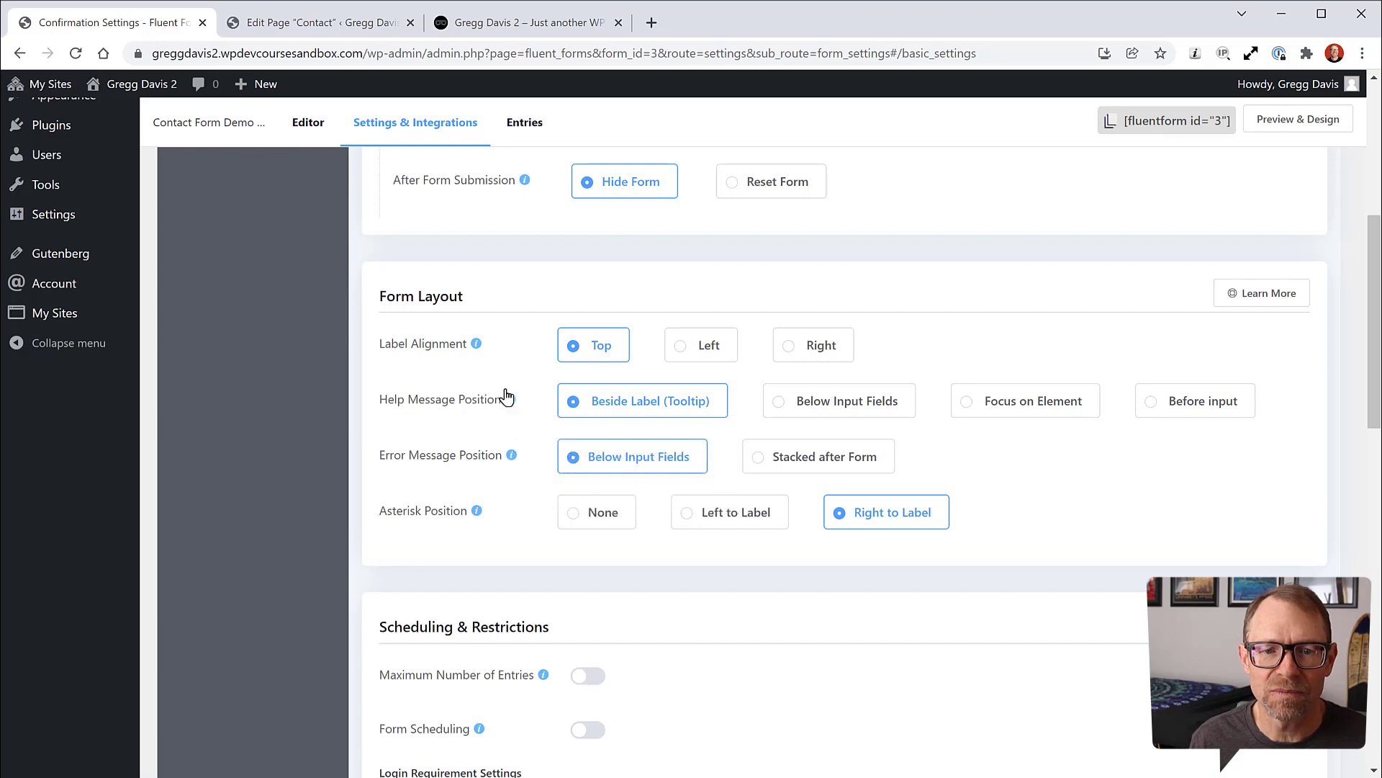
{"action": "scroll", "coordinate": [519, 355], "scroll_direction": "up", "scroll_amount": 2}
{"action": "scroll", "coordinate": [520, 355], "scroll_direction": "up", "scroll_amount": 2}
{"action": "scroll", "coordinate": [520, 360], "scroll_direction": "down", "scroll_amount": 4}
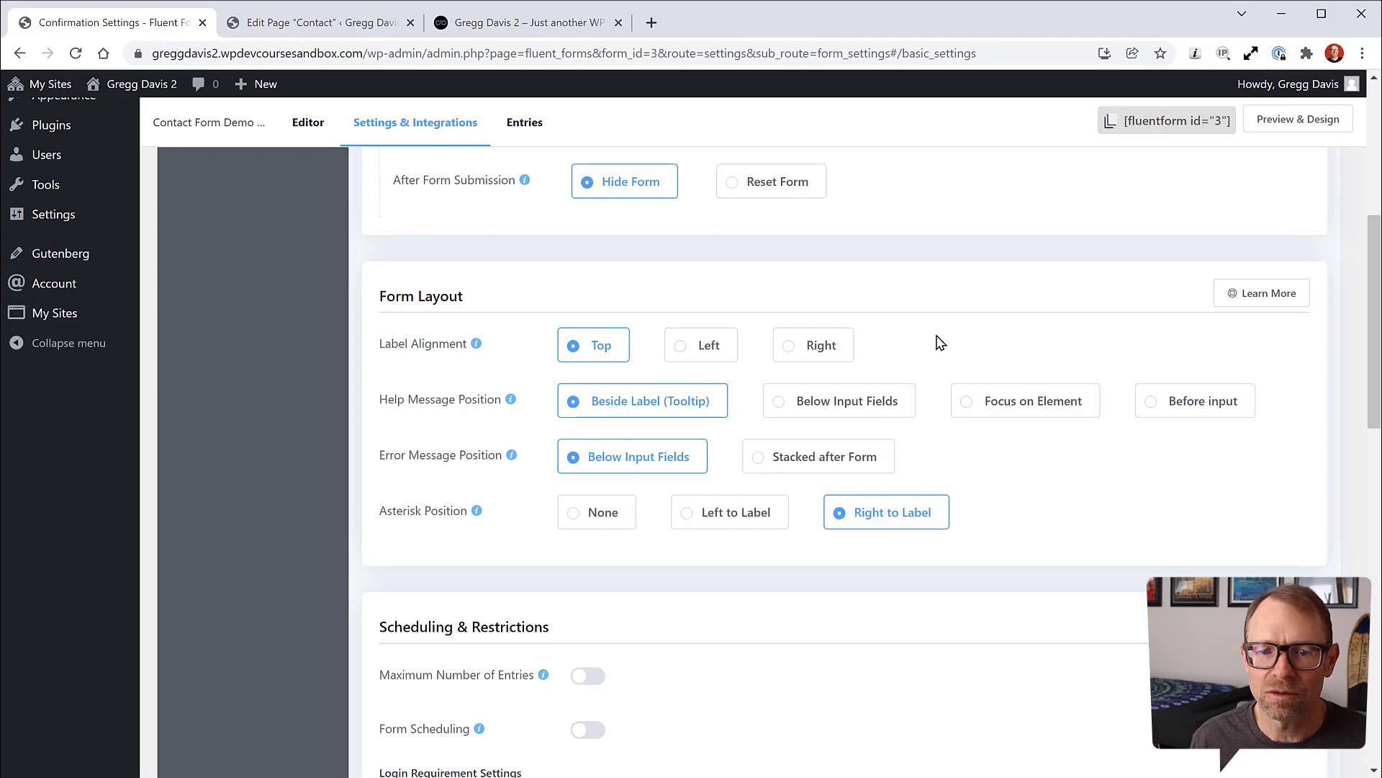
{"action": "scroll", "coordinate": [936, 340], "scroll_direction": "down", "scroll_amount": 7}
{"action": "scroll", "coordinate": [940, 342], "scroll_direction": "down", "scroll_amount": 7}
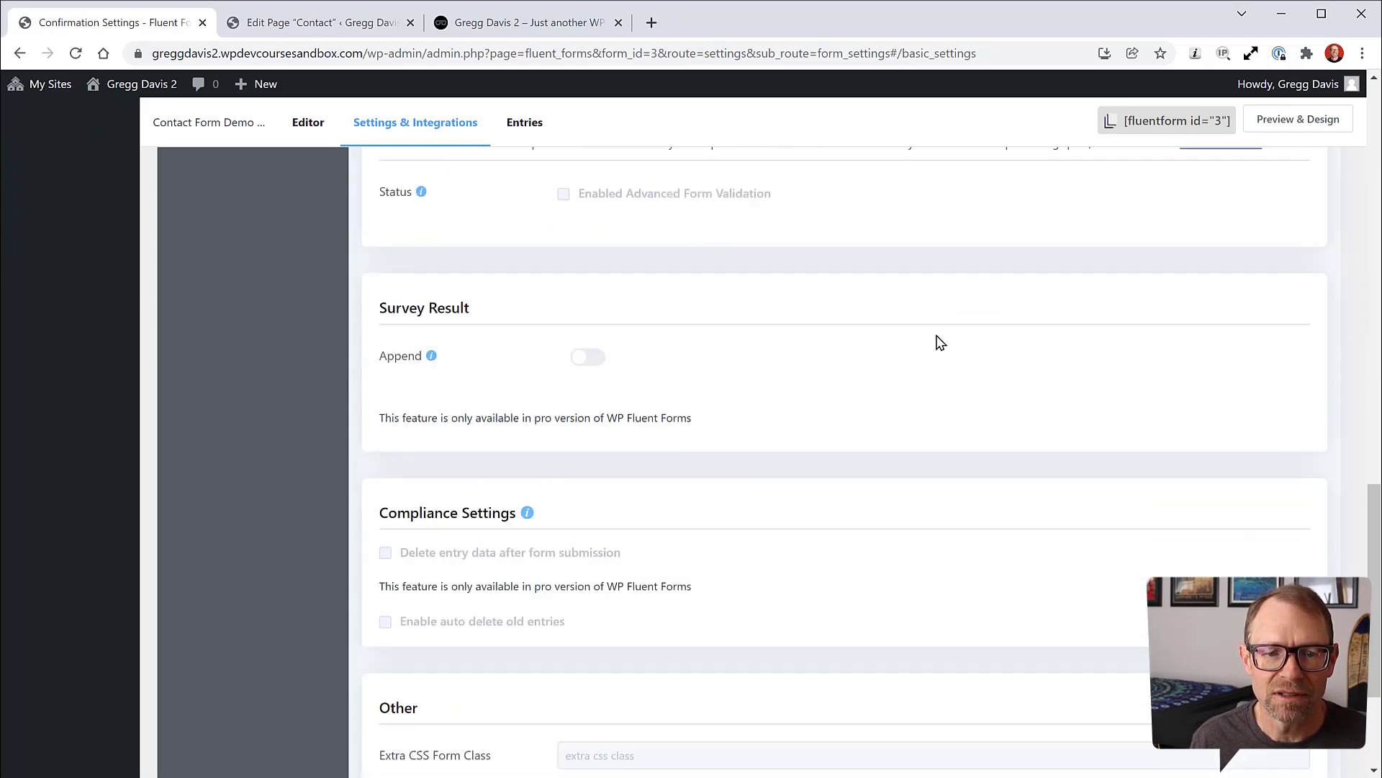
{"action": "scroll", "coordinate": [940, 342], "scroll_direction": "up", "scroll_amount": 15}
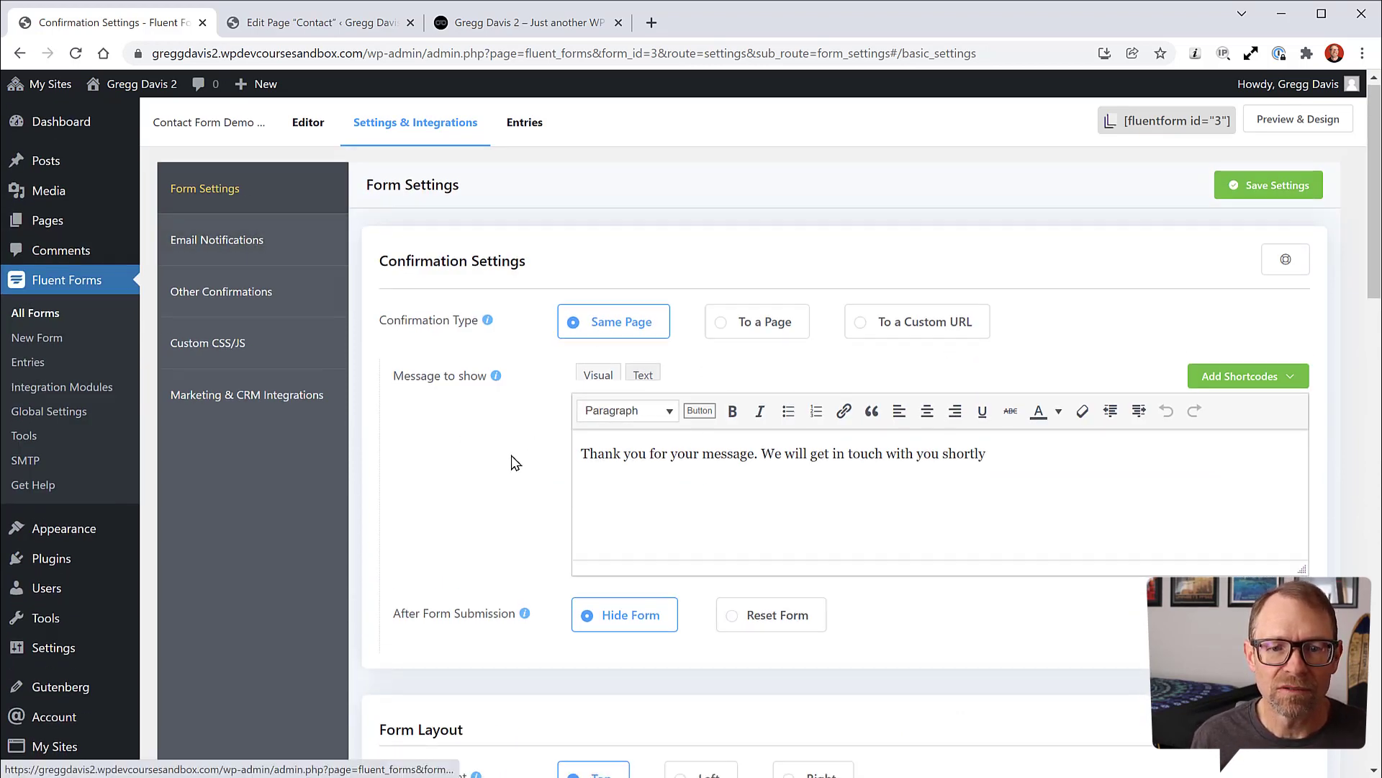
{"action": "scroll", "coordinate": [511, 455], "scroll_direction": "down", "scroll_amount": 6}
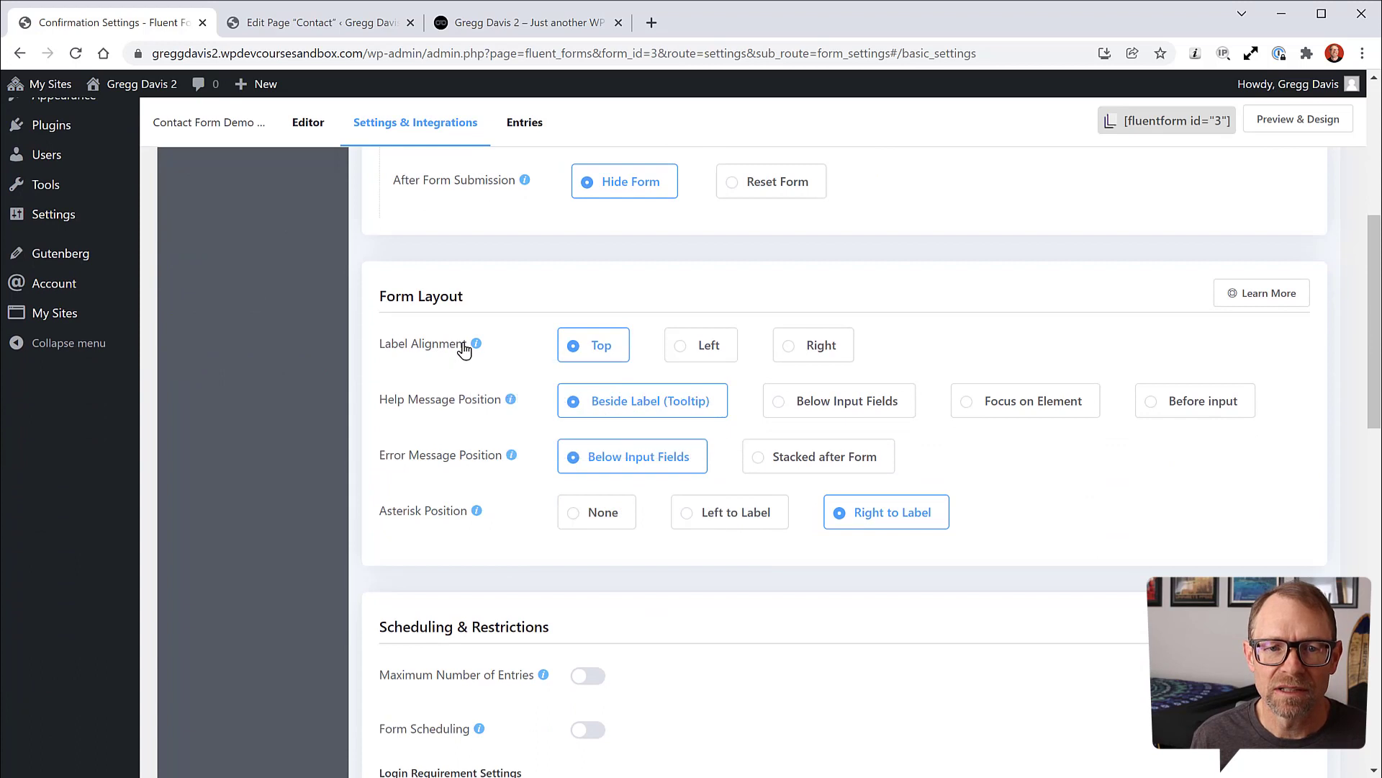
{"action": "mouse_move", "coordinate": [475, 348]}
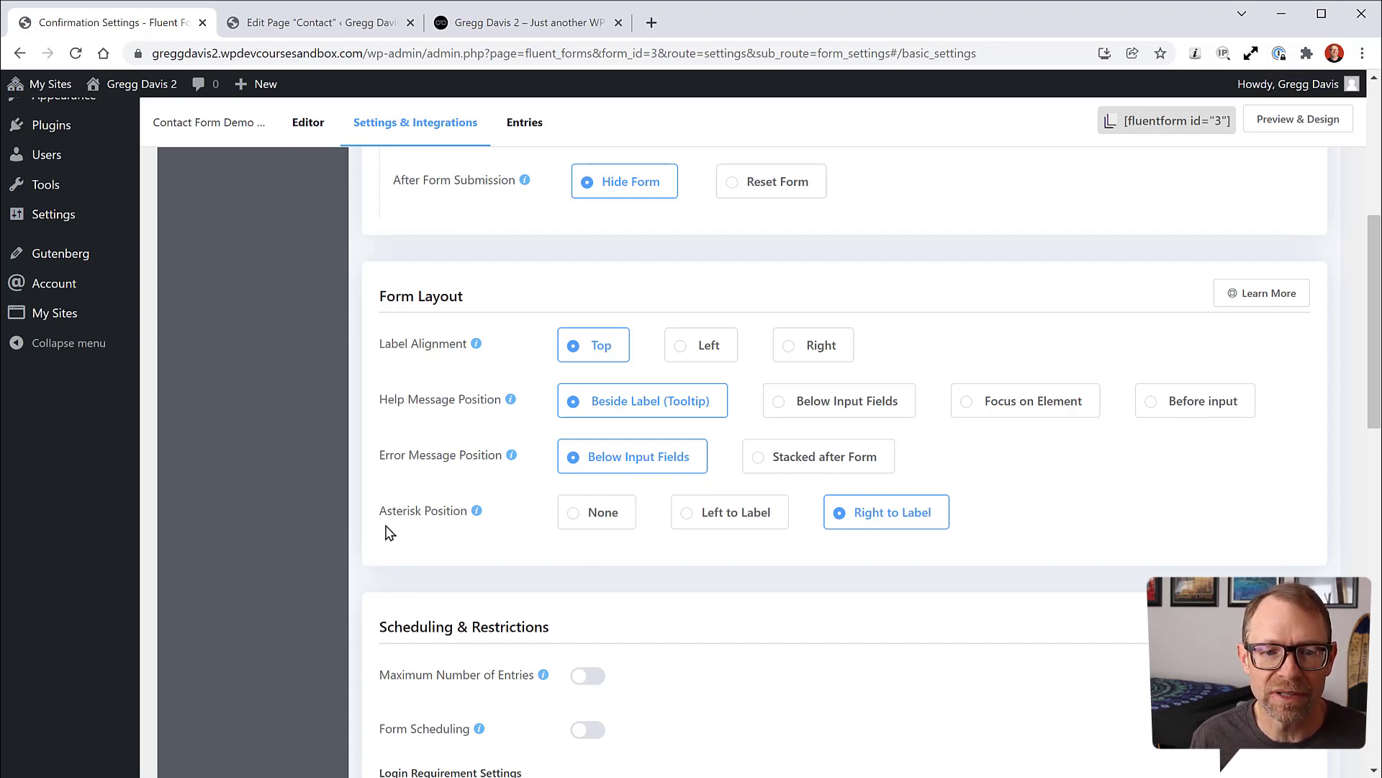
{"action": "mouse_move", "coordinate": [474, 512]}
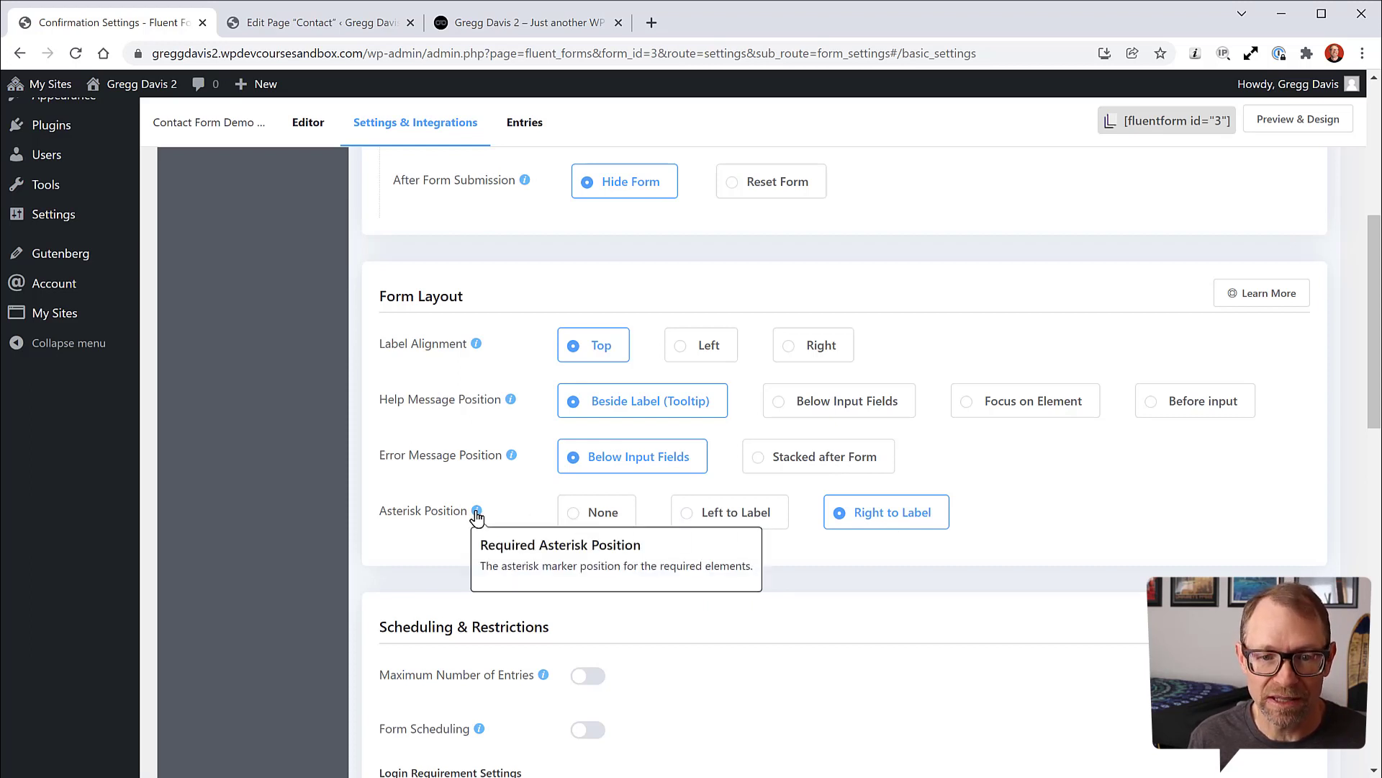
Step: Look over the live Contact page, then return to the Form Layout settings
{"action": "left_click", "coordinate": [291, 25]}
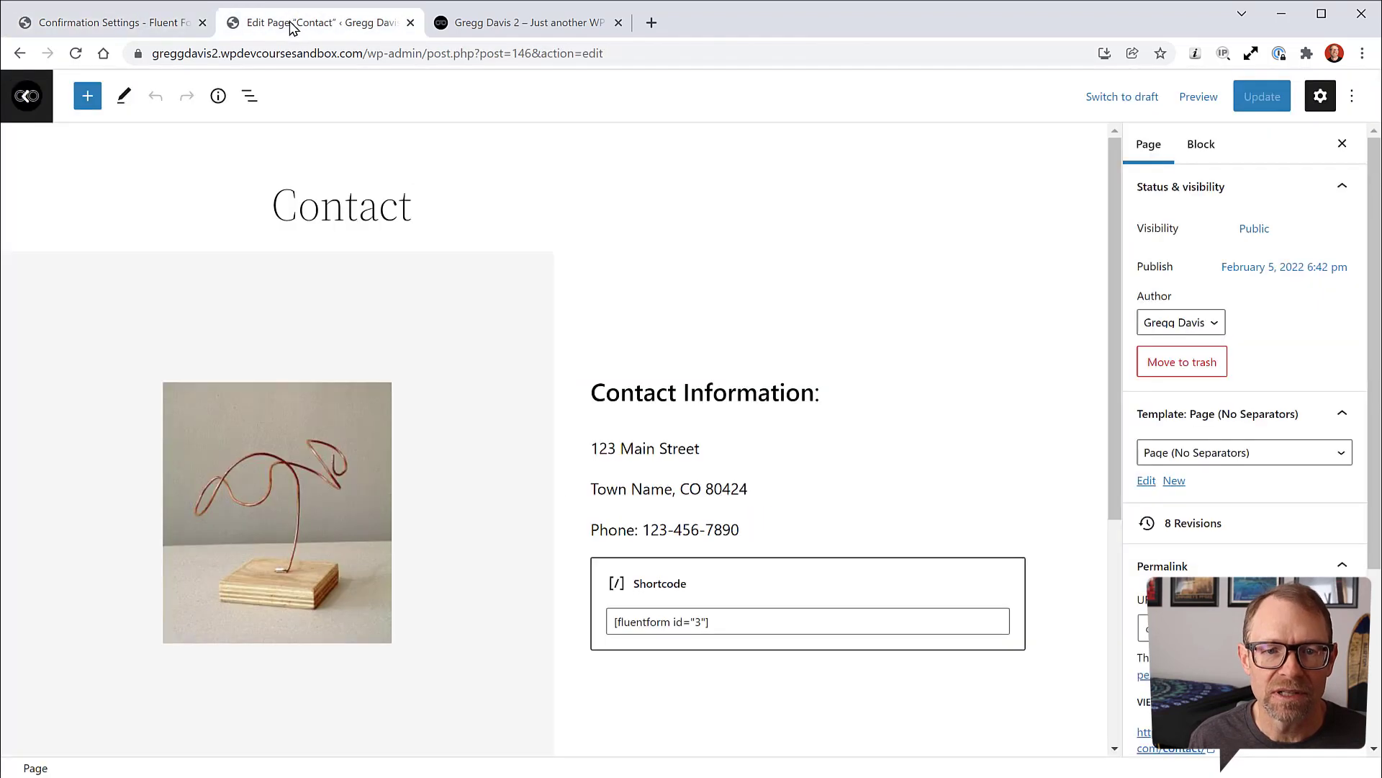
{"action": "left_click", "coordinate": [19, 53]}
{"action": "scroll", "coordinate": [1016, 419], "scroll_direction": "down", "scroll_amount": 4}
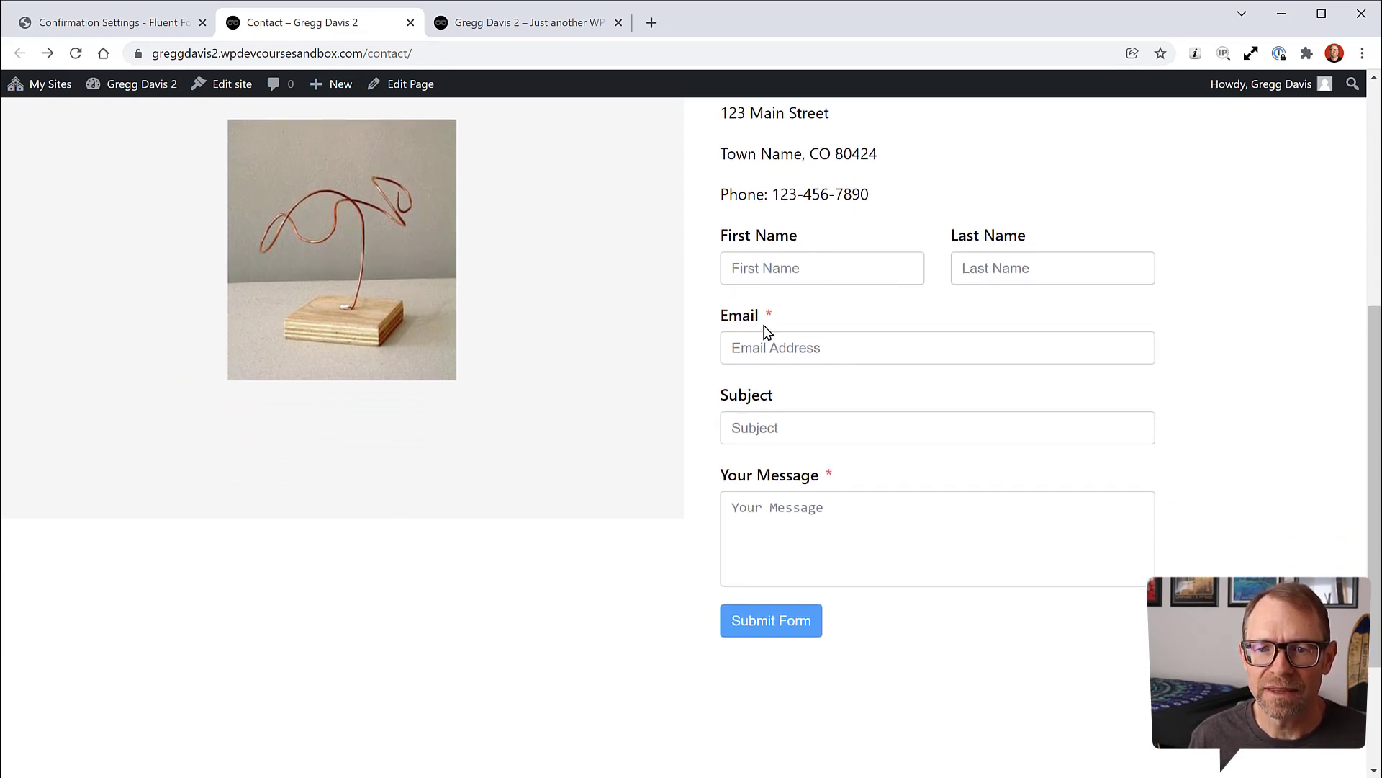
{"action": "scroll", "coordinate": [792, 486], "scroll_direction": "up", "scroll_amount": 5}
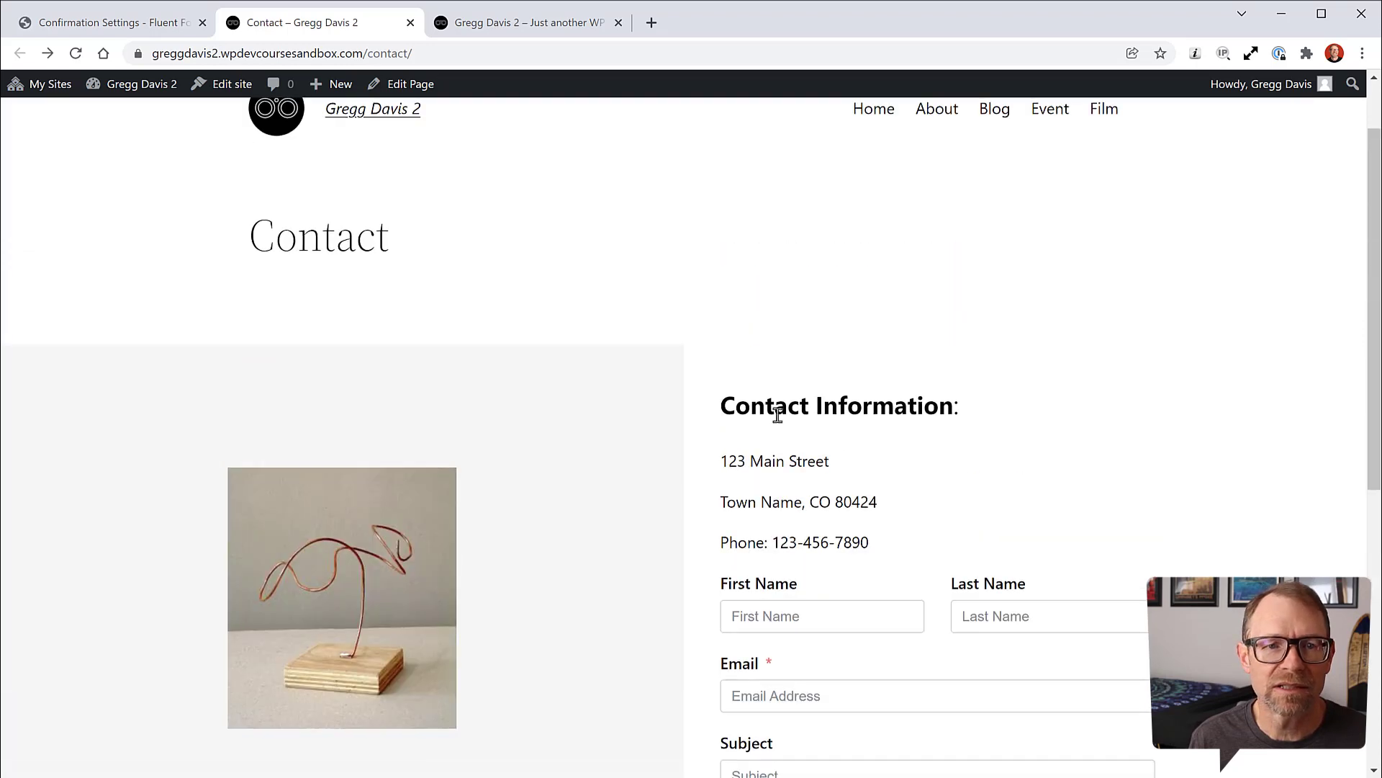
{"action": "left_click", "coordinate": [162, 28]}
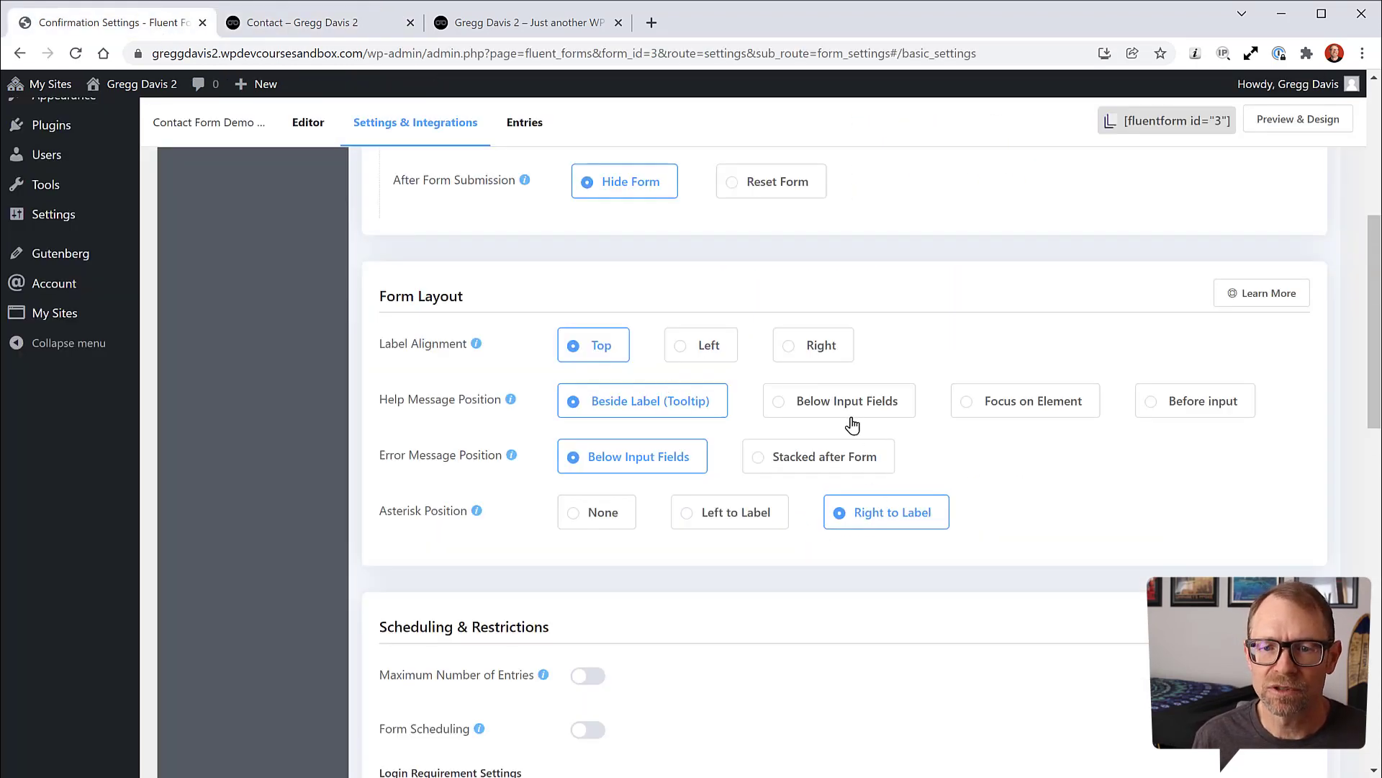
Step: Set the form's Label Alignment to Left and save the settings
{"action": "mouse_move", "coordinate": [508, 403]}
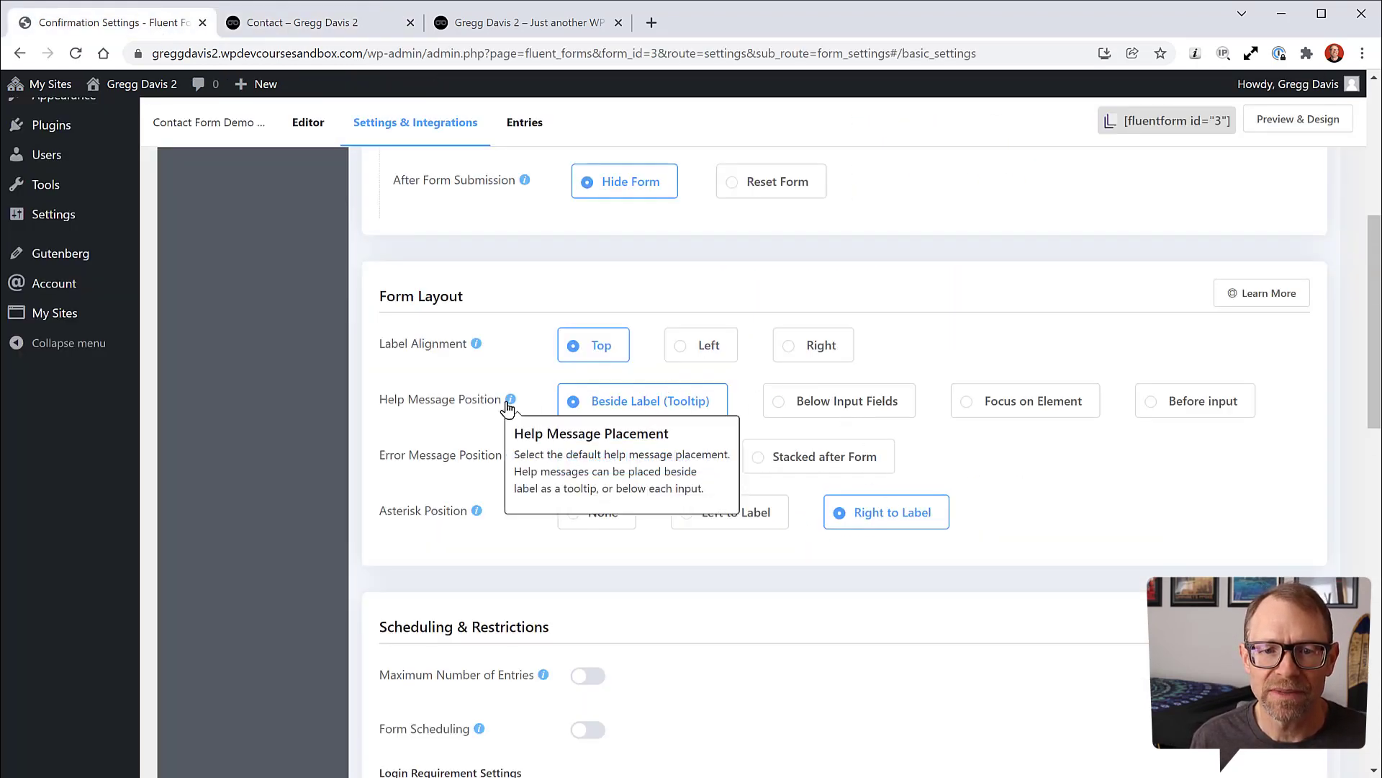
{"action": "left_click", "coordinate": [680, 350]}
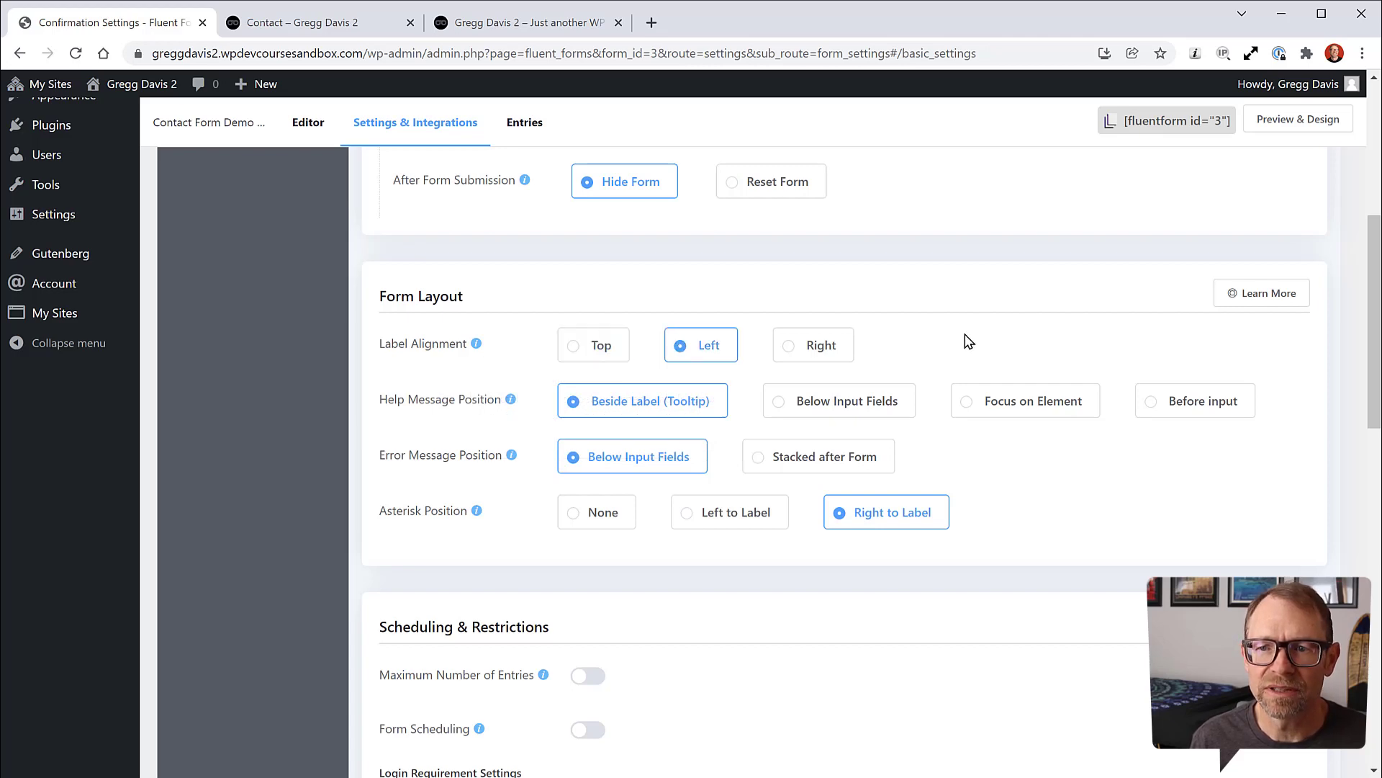
{"action": "scroll", "coordinate": [968, 346], "scroll_direction": "down", "scroll_amount": 10}
{"action": "scroll", "coordinate": [966, 353], "scroll_direction": "up", "scroll_amount": 16}
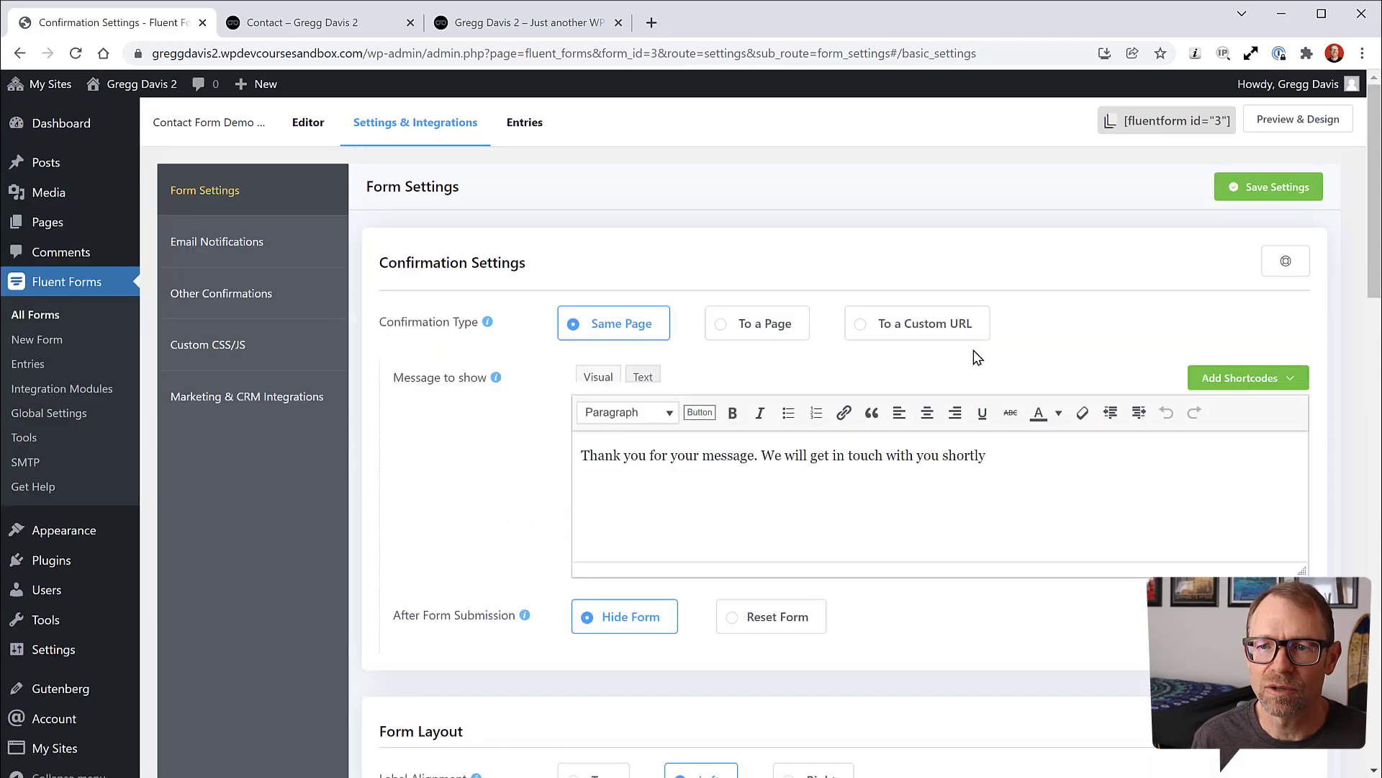
{"action": "left_click", "coordinate": [1259, 190]}
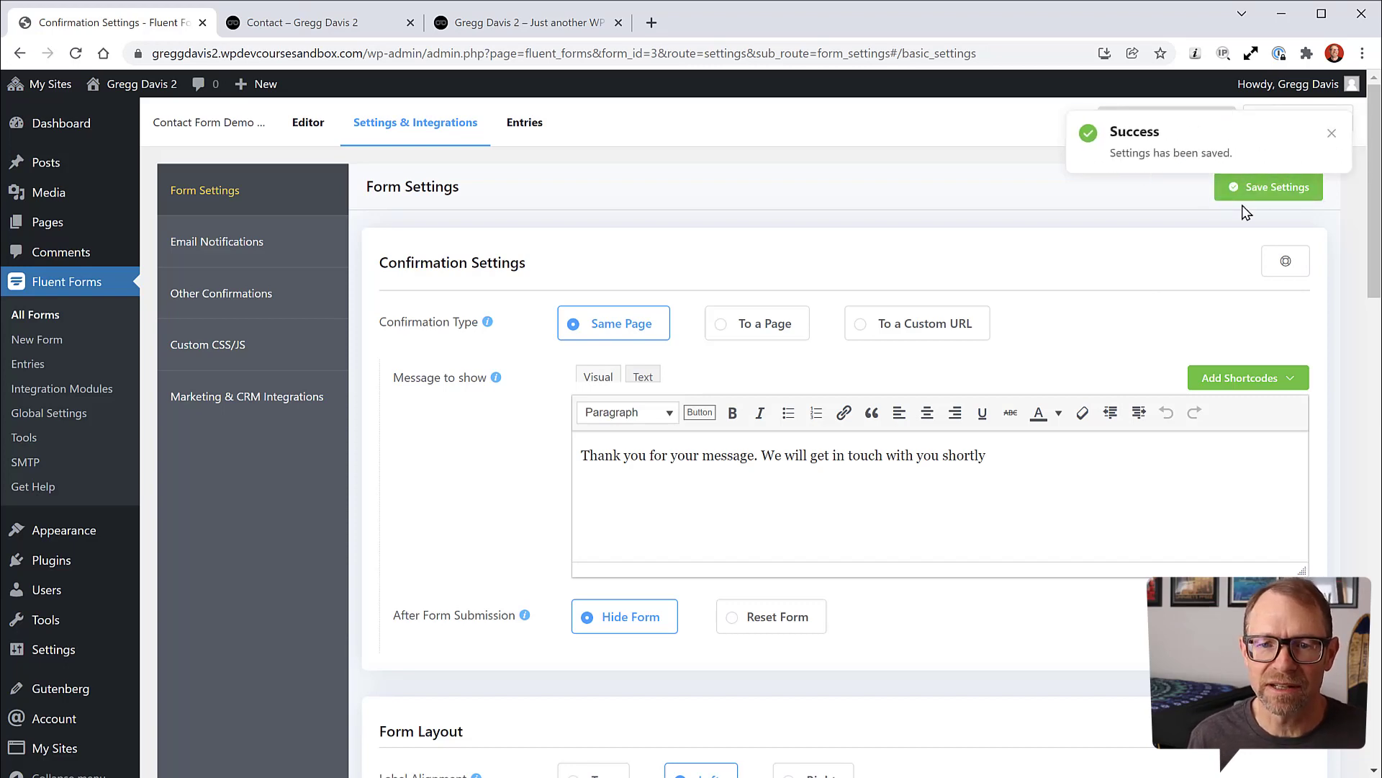
Step: Reload the live Contact page to confirm labels sit beside their fields
{"action": "left_click", "coordinate": [292, 23]}
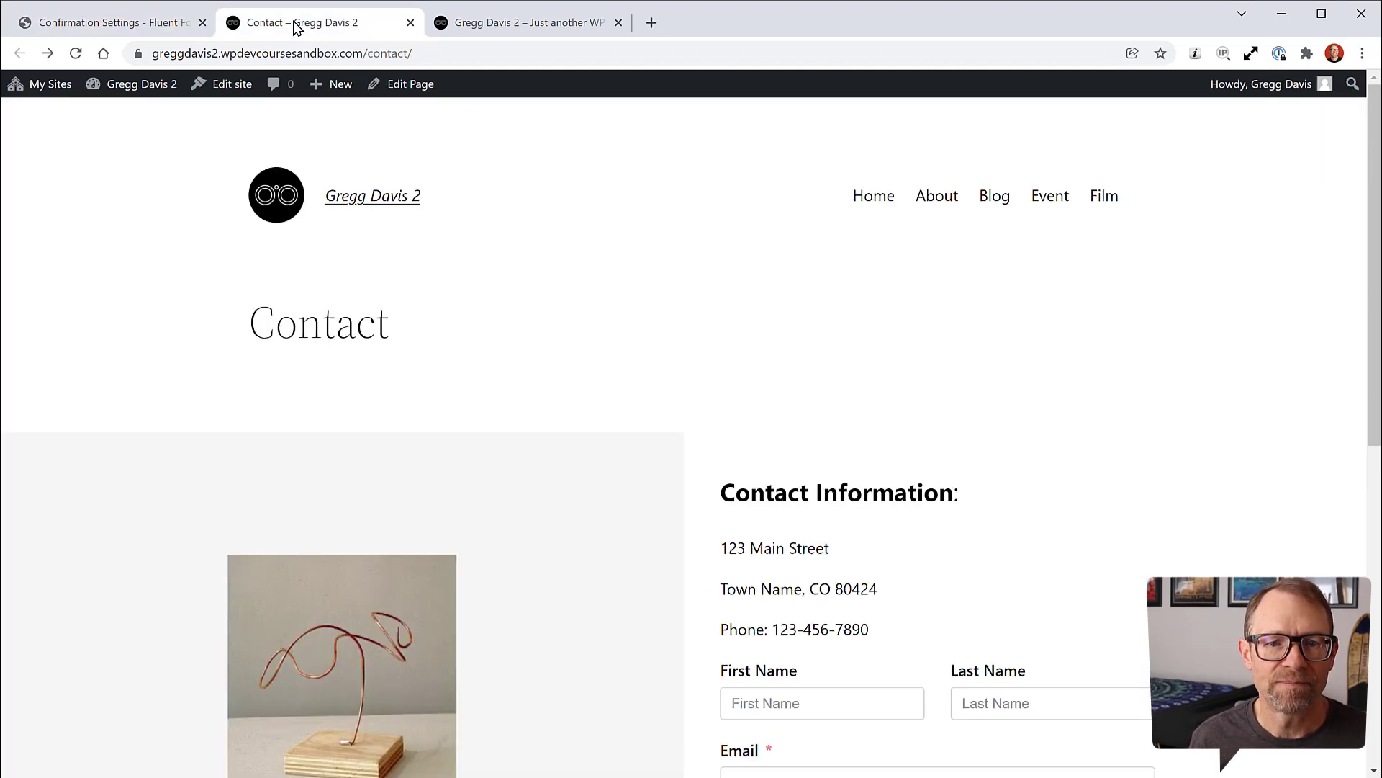
{"action": "left_click", "coordinate": [75, 52]}
{"action": "scroll", "coordinate": [618, 326], "scroll_direction": "down", "scroll_amount": 4}
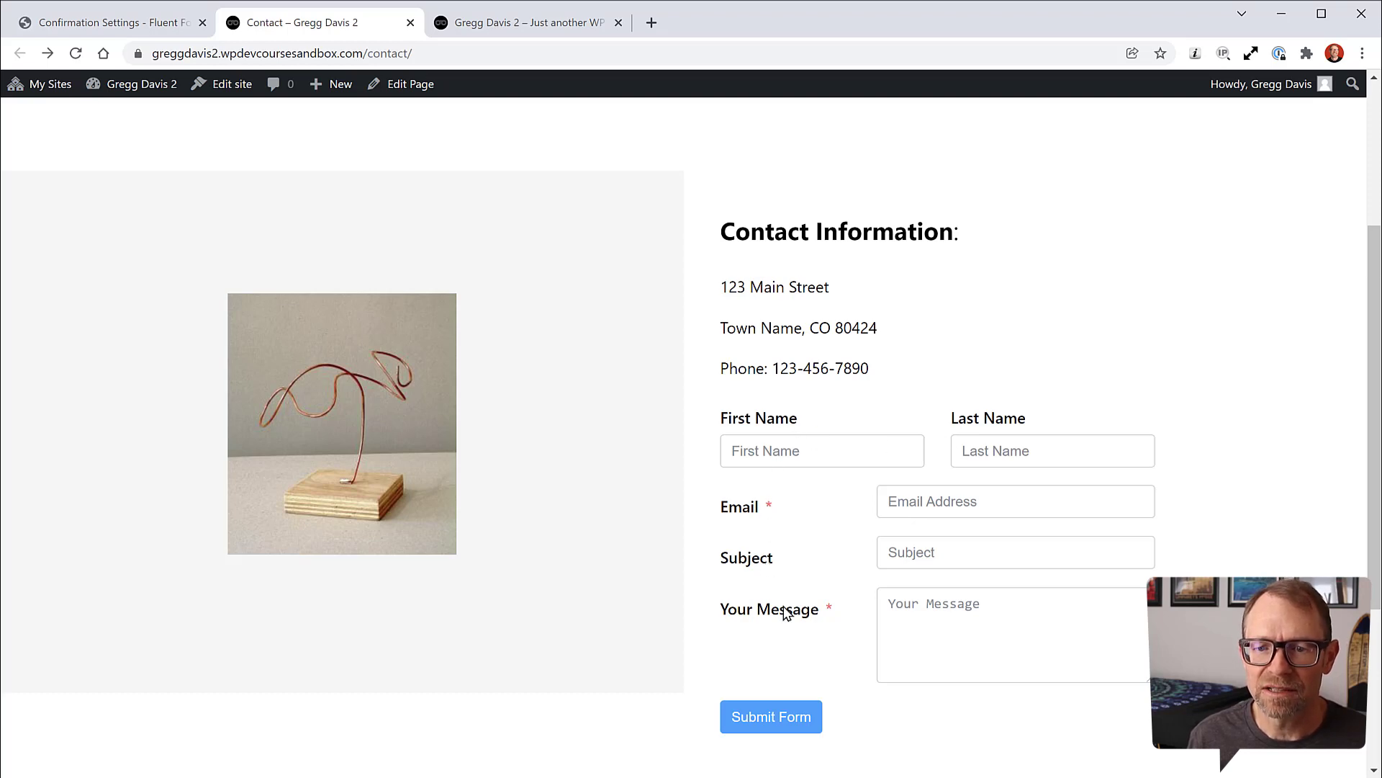
{"action": "scroll", "coordinate": [990, 540], "scroll_direction": "up", "scroll_amount": 1}
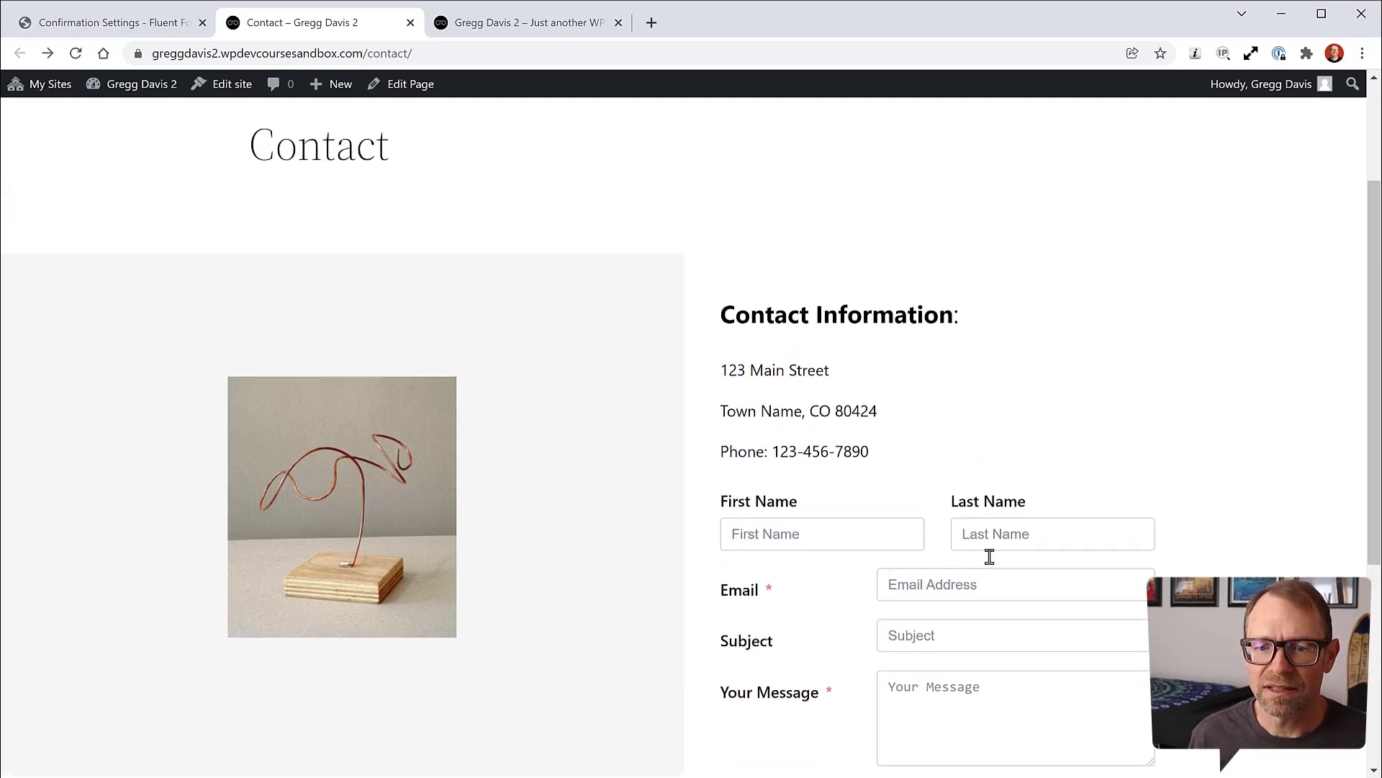
{"action": "scroll", "coordinate": [987, 555], "scroll_direction": "down", "scroll_amount": 3}
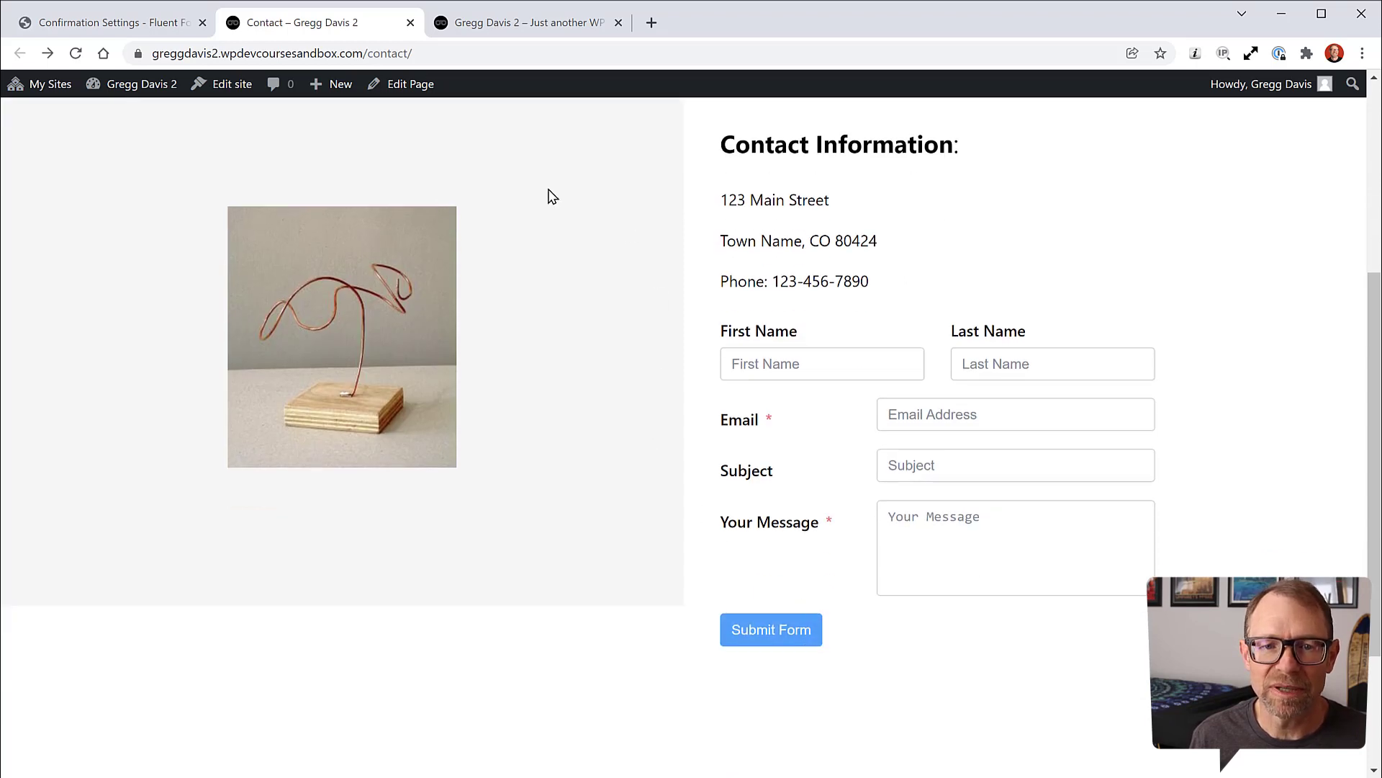
{"action": "scroll", "coordinate": [630, 352], "scroll_direction": "up", "scroll_amount": 2}
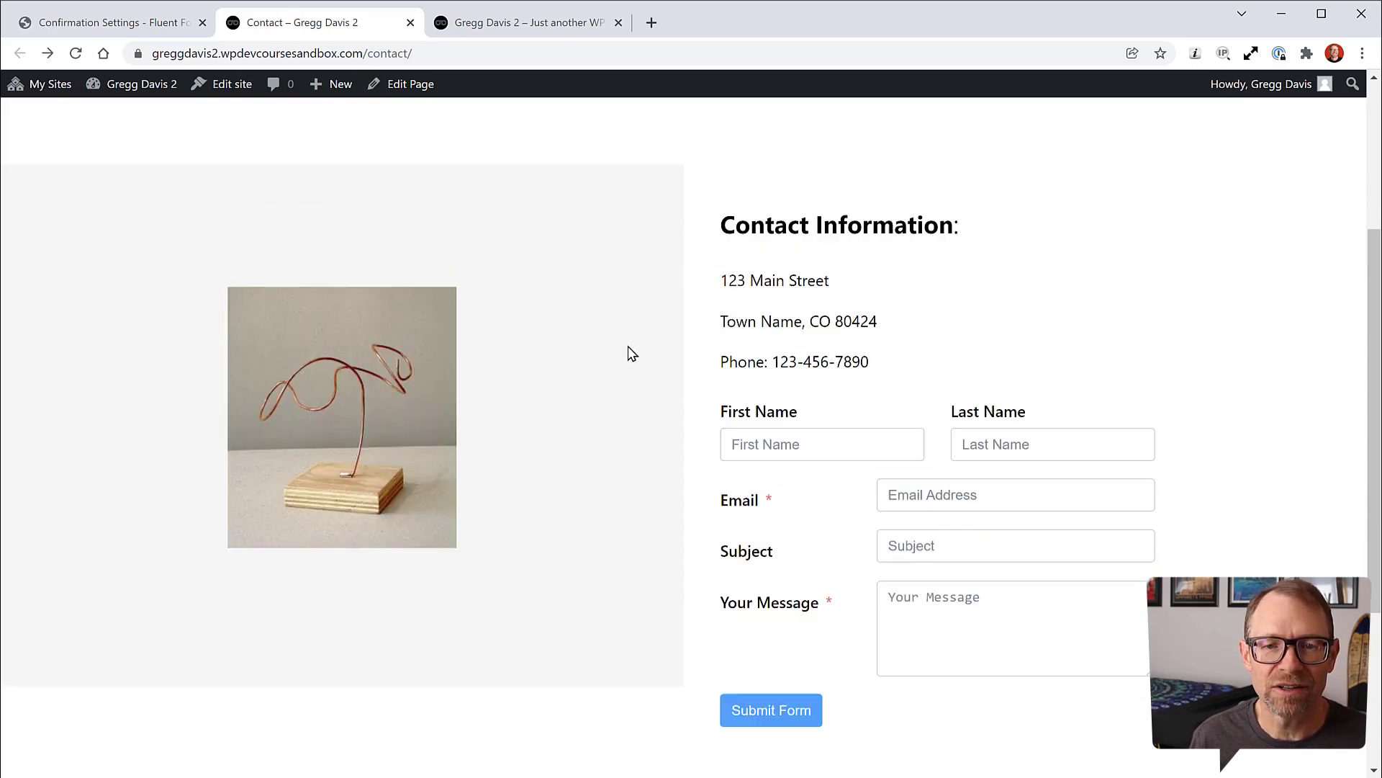
{"action": "scroll", "coordinate": [629, 356], "scroll_direction": "down", "scroll_amount": 1}
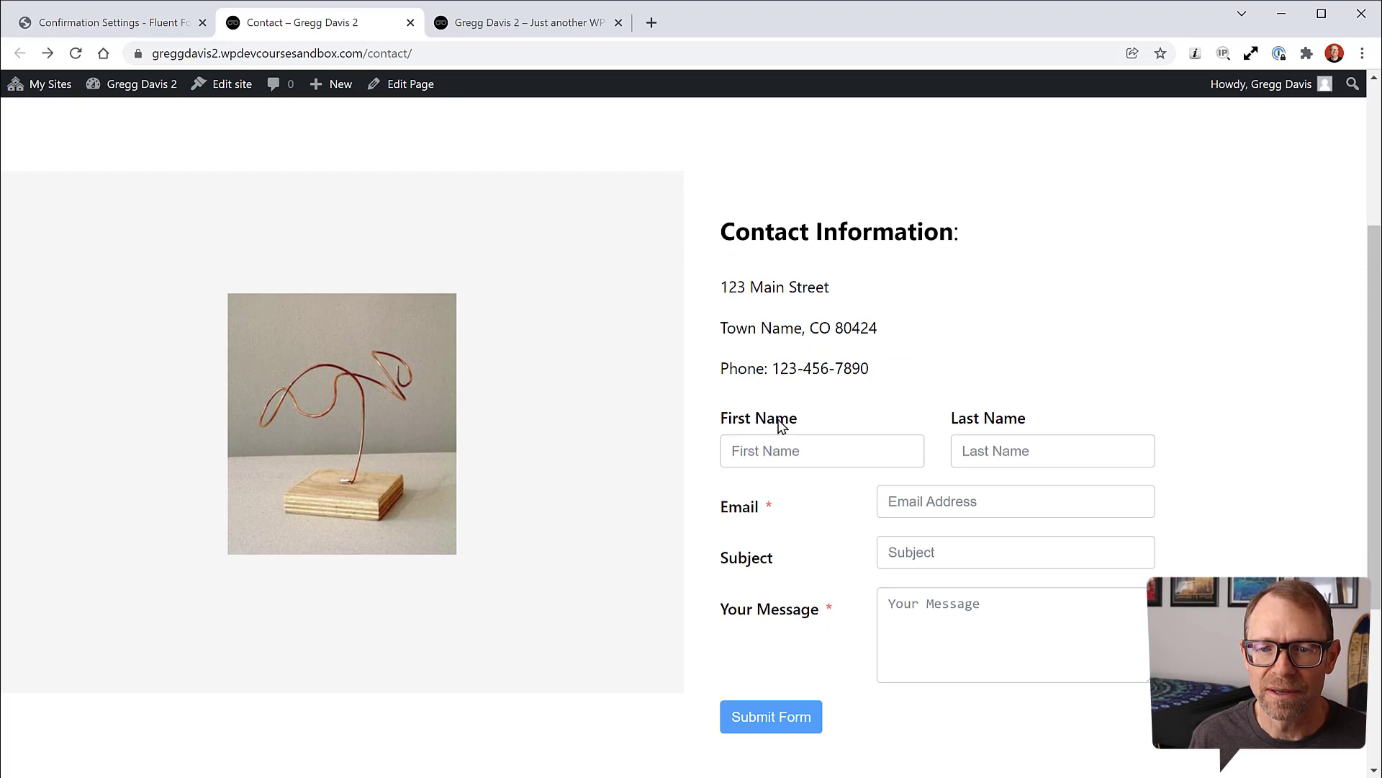
{"action": "left_click", "coordinate": [148, 28]}
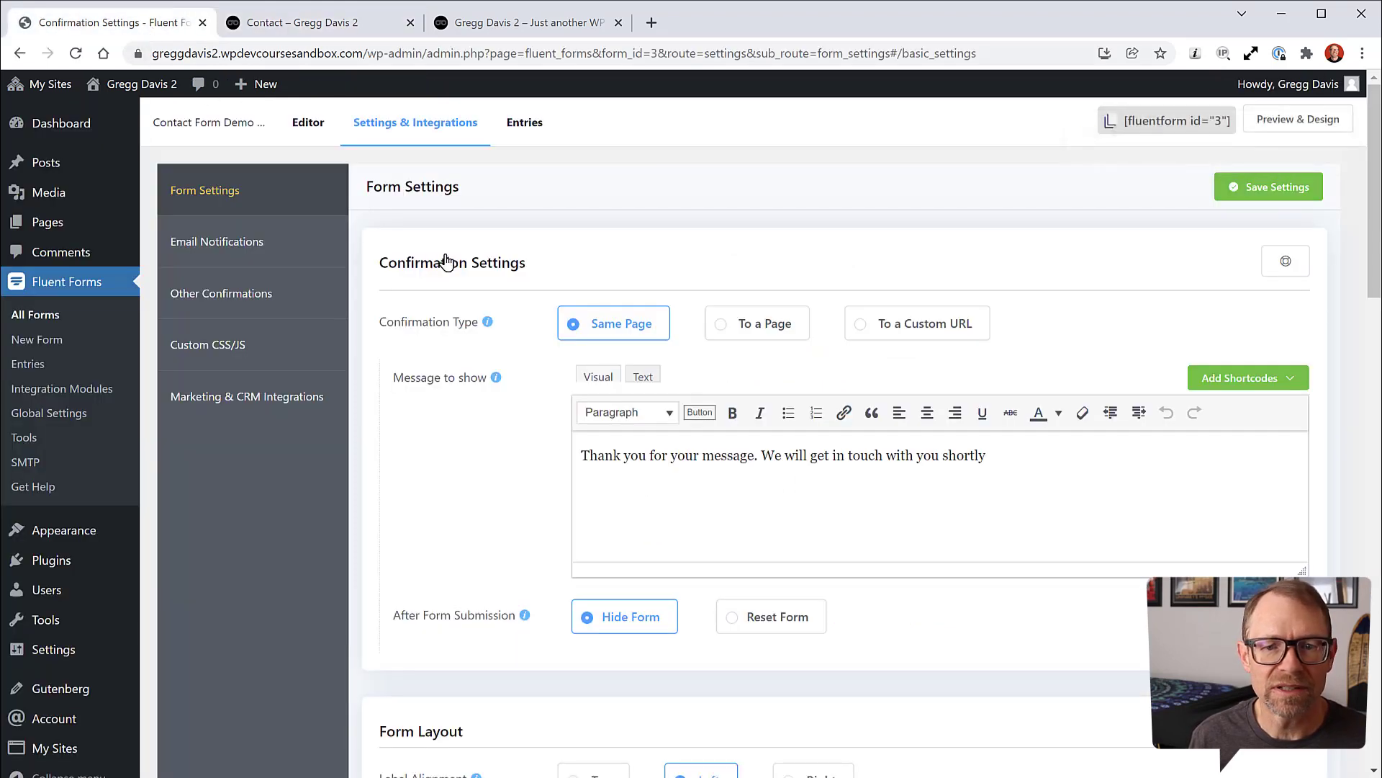
Step: Set Label Alignment to Right and save the settings
{"action": "scroll", "coordinate": [509, 432], "scroll_direction": "down", "scroll_amount": 3}
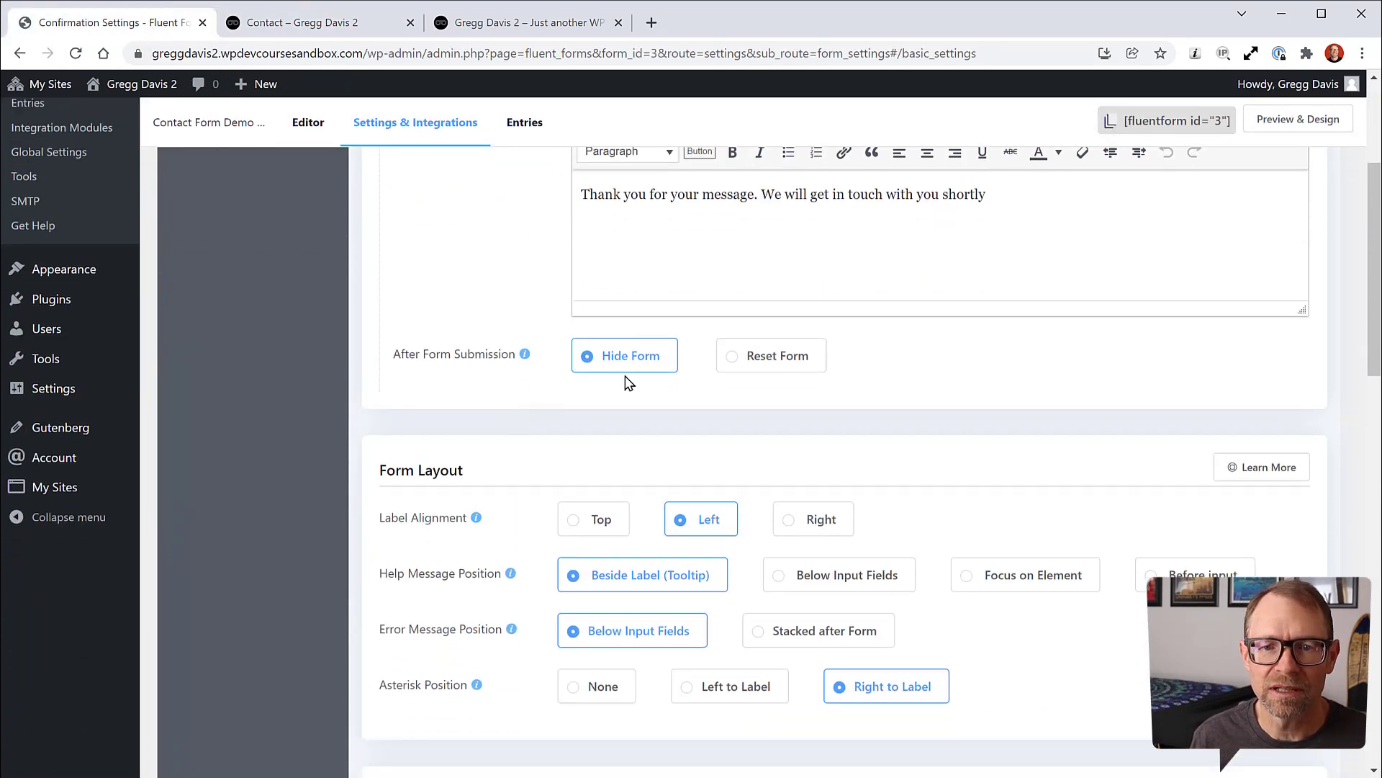
{"action": "scroll", "coordinate": [552, 389], "scroll_direction": "down", "scroll_amount": 1}
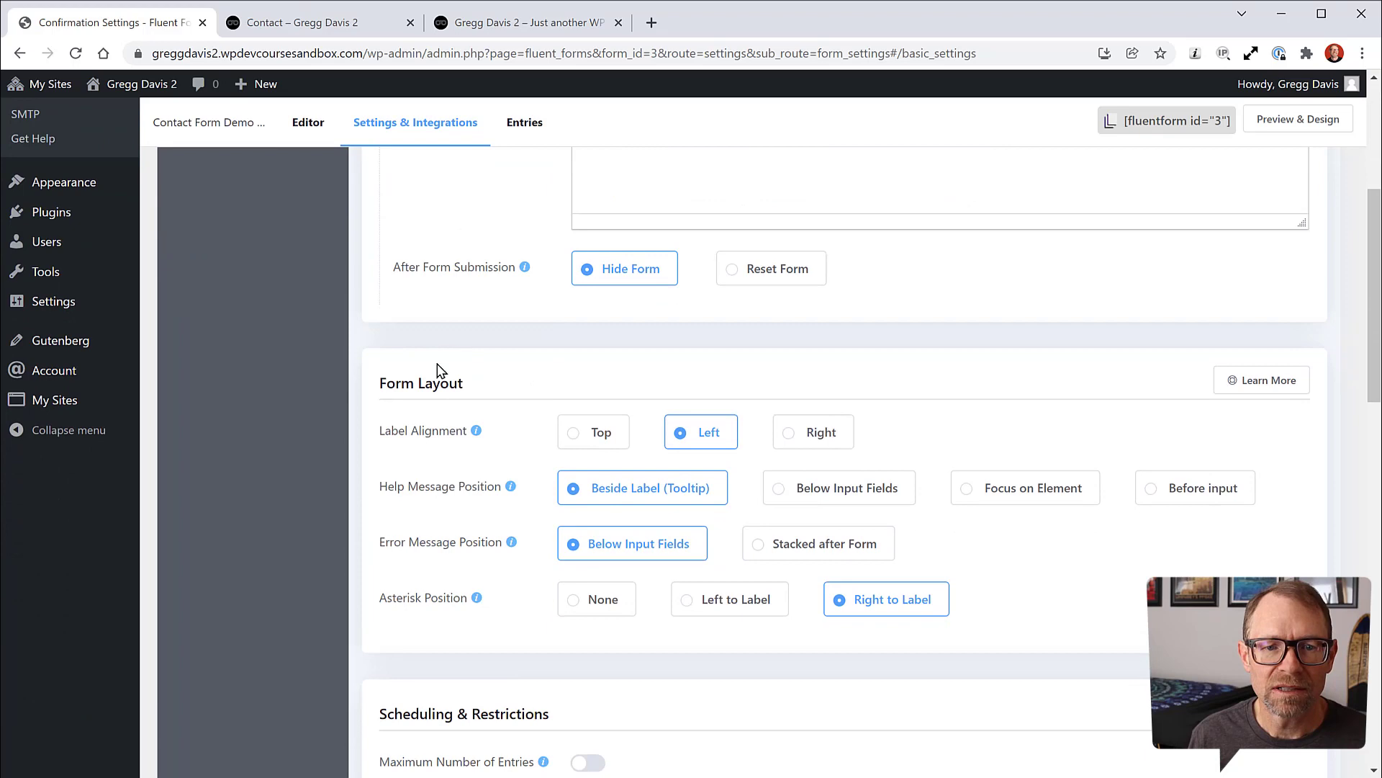
{"action": "left_click", "coordinate": [789, 439]}
{"action": "scroll", "coordinate": [1132, 287], "scroll_direction": "up", "scroll_amount": 4}
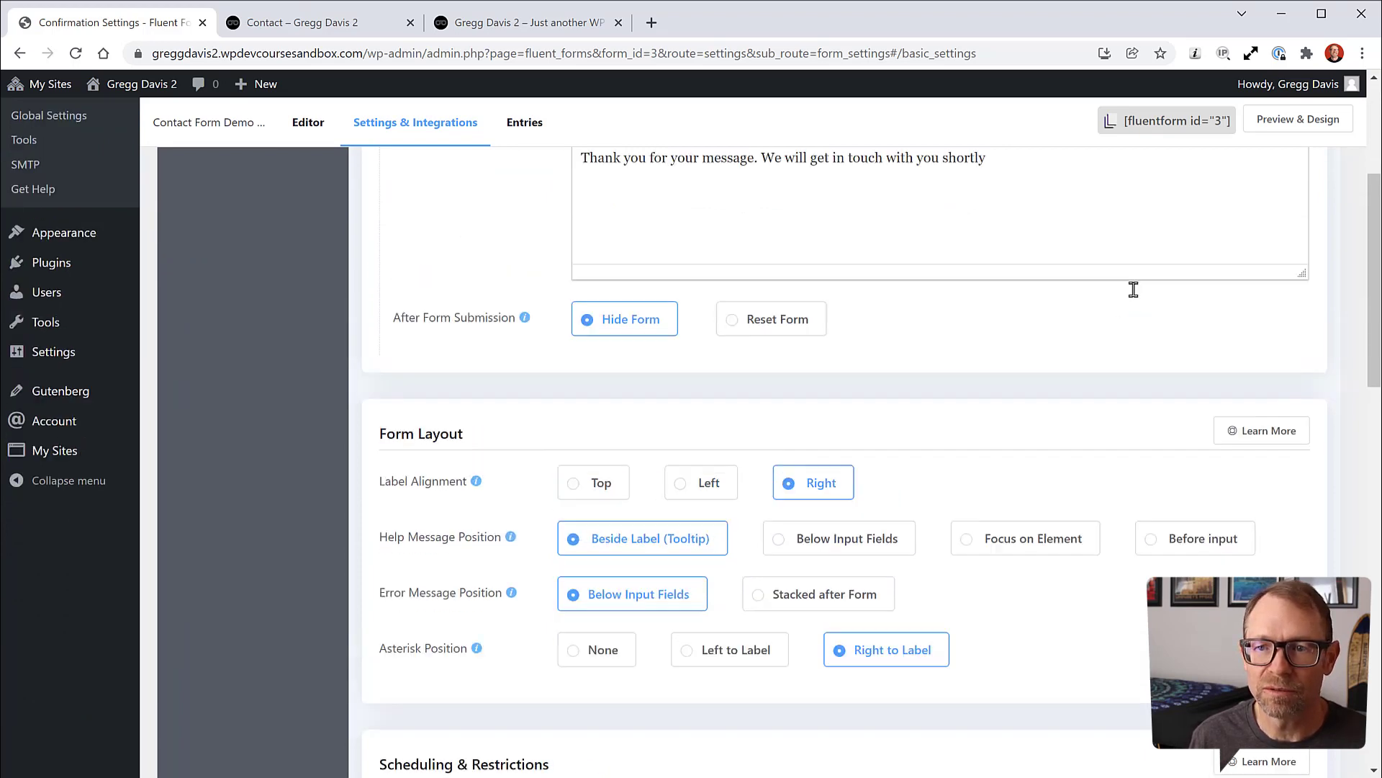
{"action": "left_click", "coordinate": [1255, 189]}
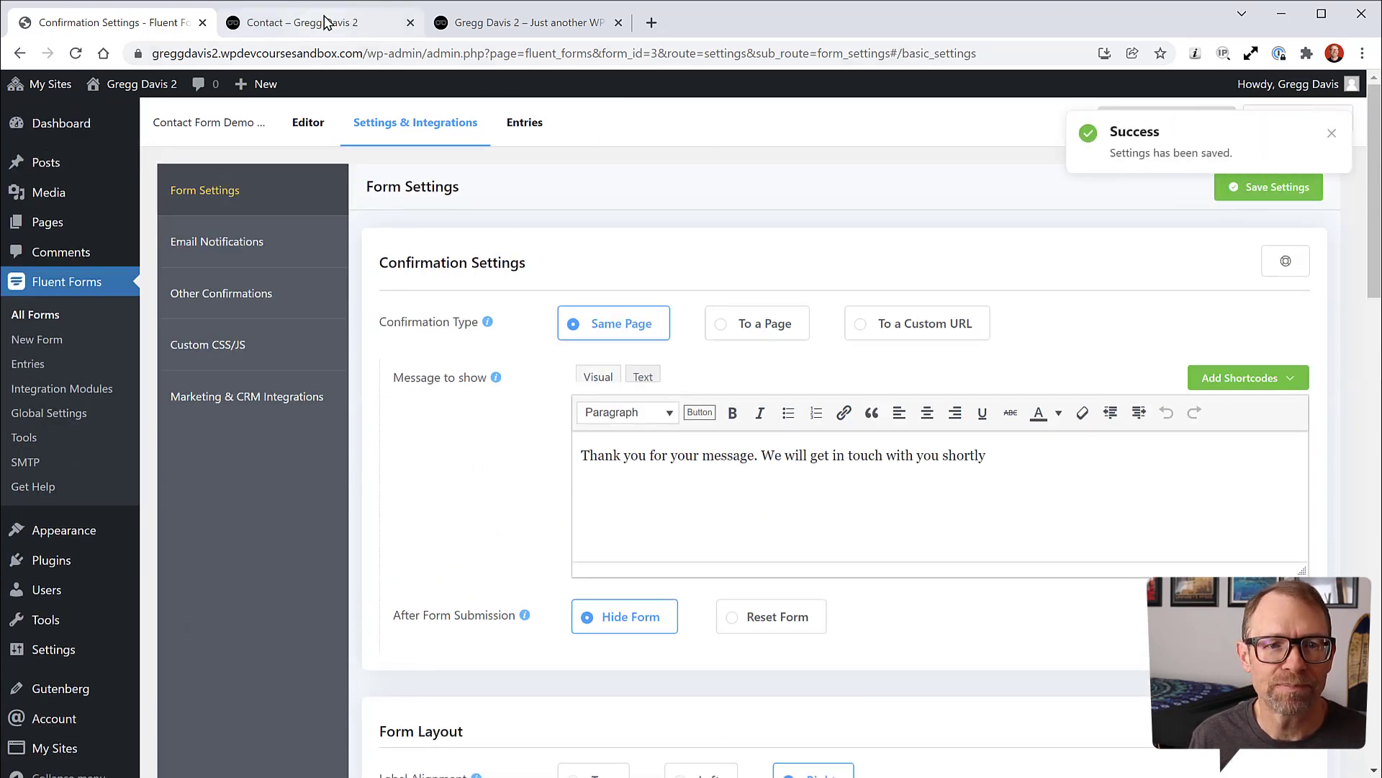
Step: Check the right-aligned labels on the reloaded Contact page, then choose Left again
{"action": "left_click", "coordinate": [310, 22]}
{"action": "left_click", "coordinate": [75, 53]}
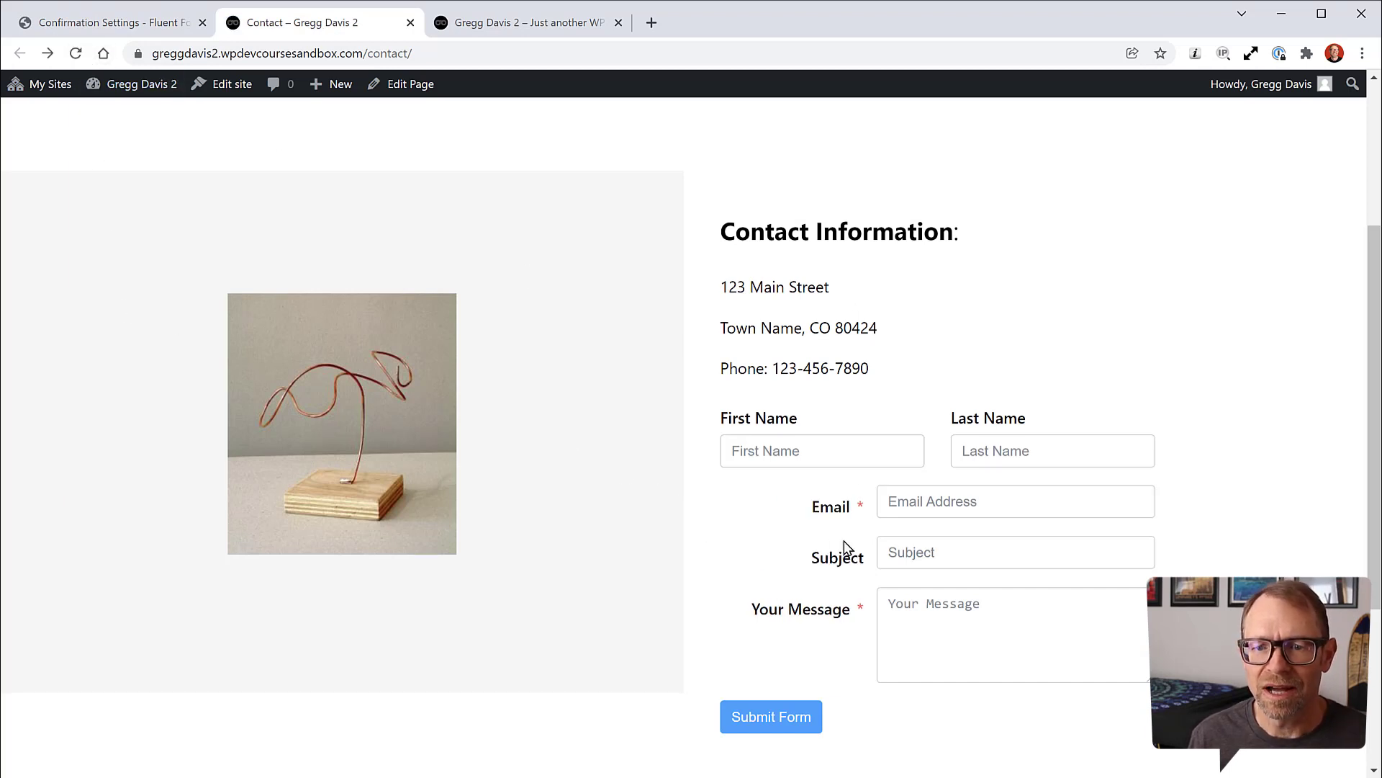
{"action": "left_click", "coordinate": [145, 32]}
{"action": "scroll", "coordinate": [543, 515], "scroll_direction": "down", "scroll_amount": 5}
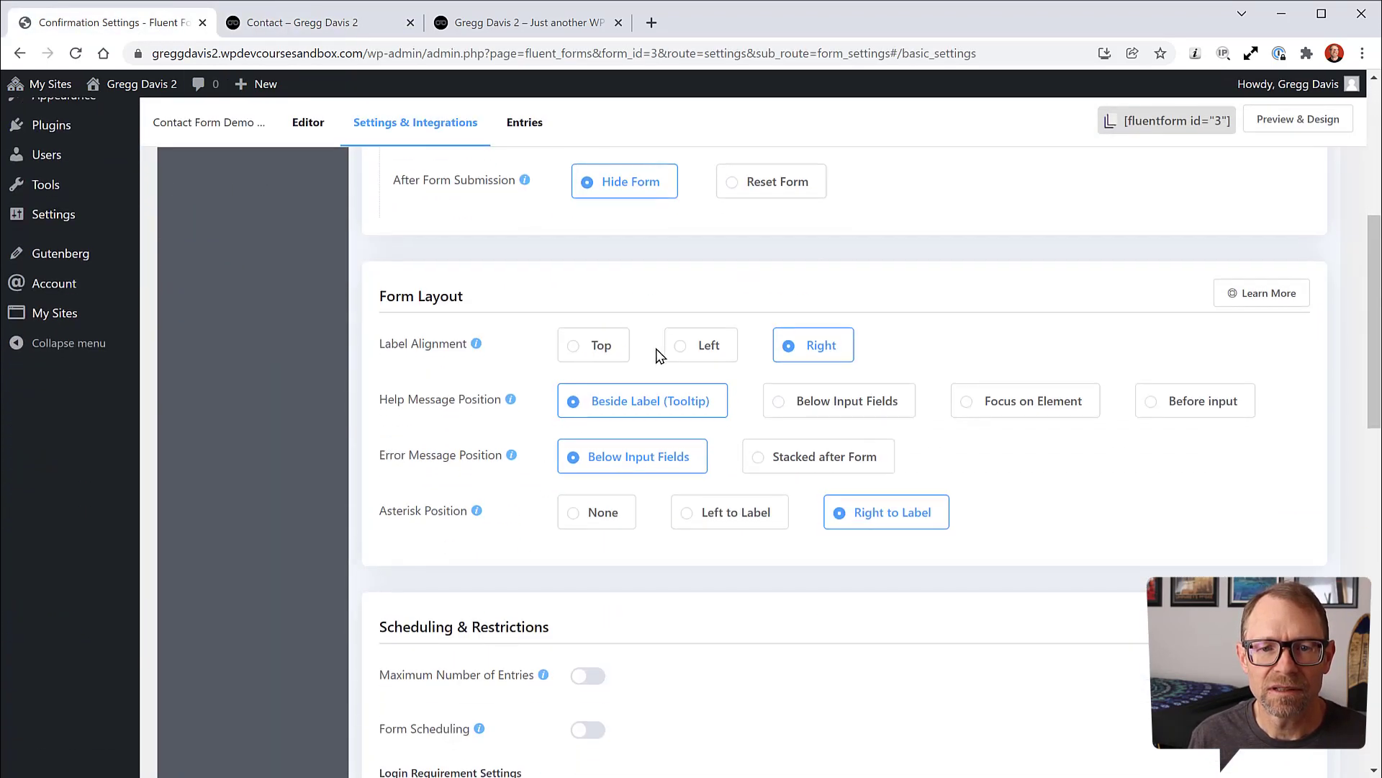
{"action": "left_click", "coordinate": [681, 348]}
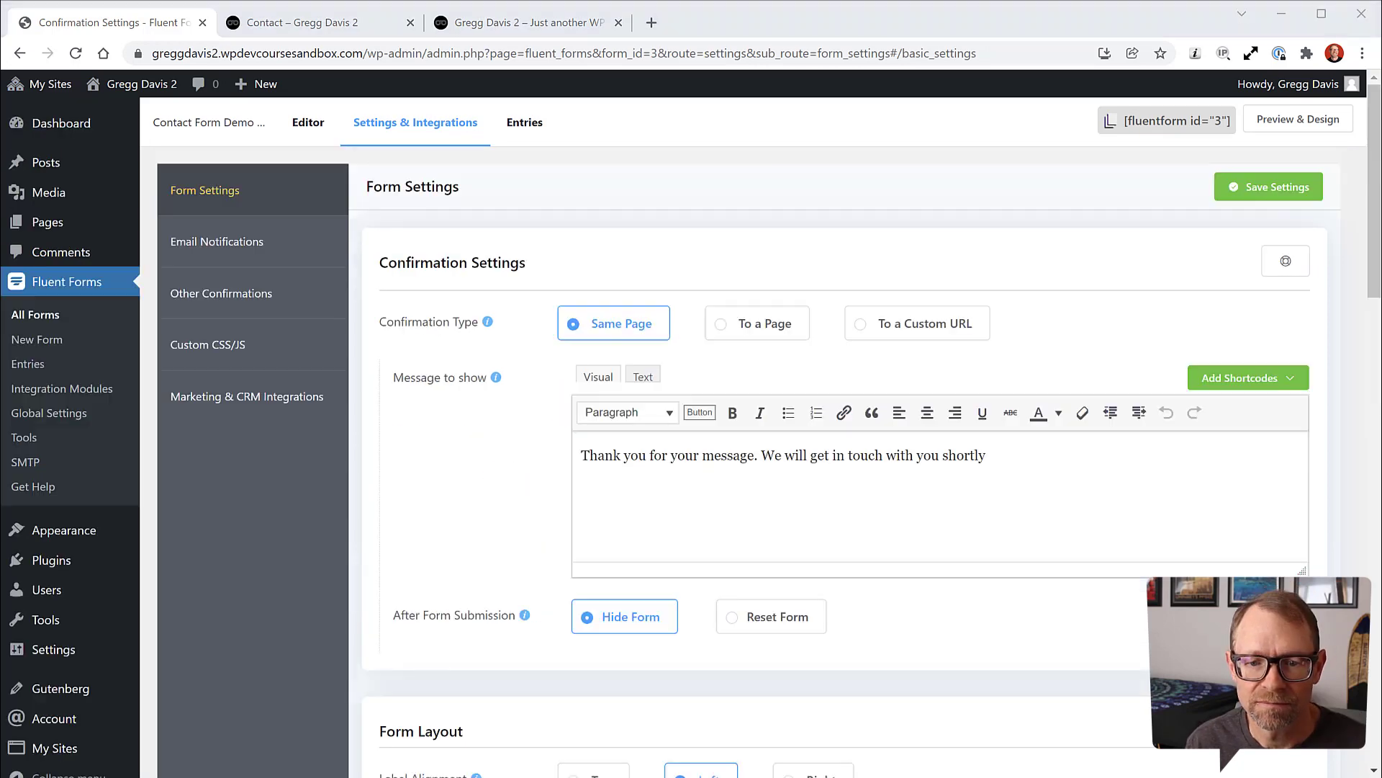
Step: Save the Left label alignment and look through the remaining Form Settings sections
{"action": "left_click", "coordinate": [1267, 190]}
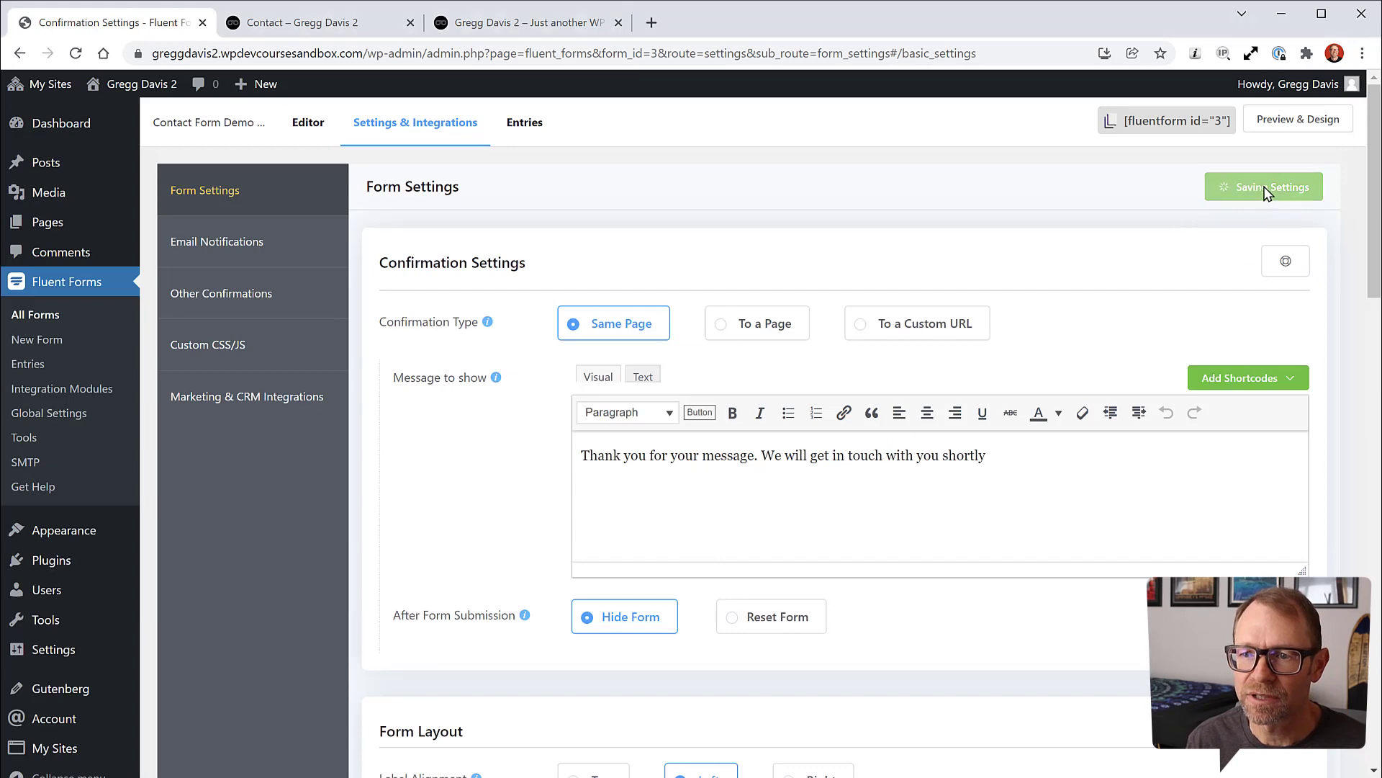
{"action": "scroll", "coordinate": [961, 351], "scroll_direction": "down", "scroll_amount": 4}
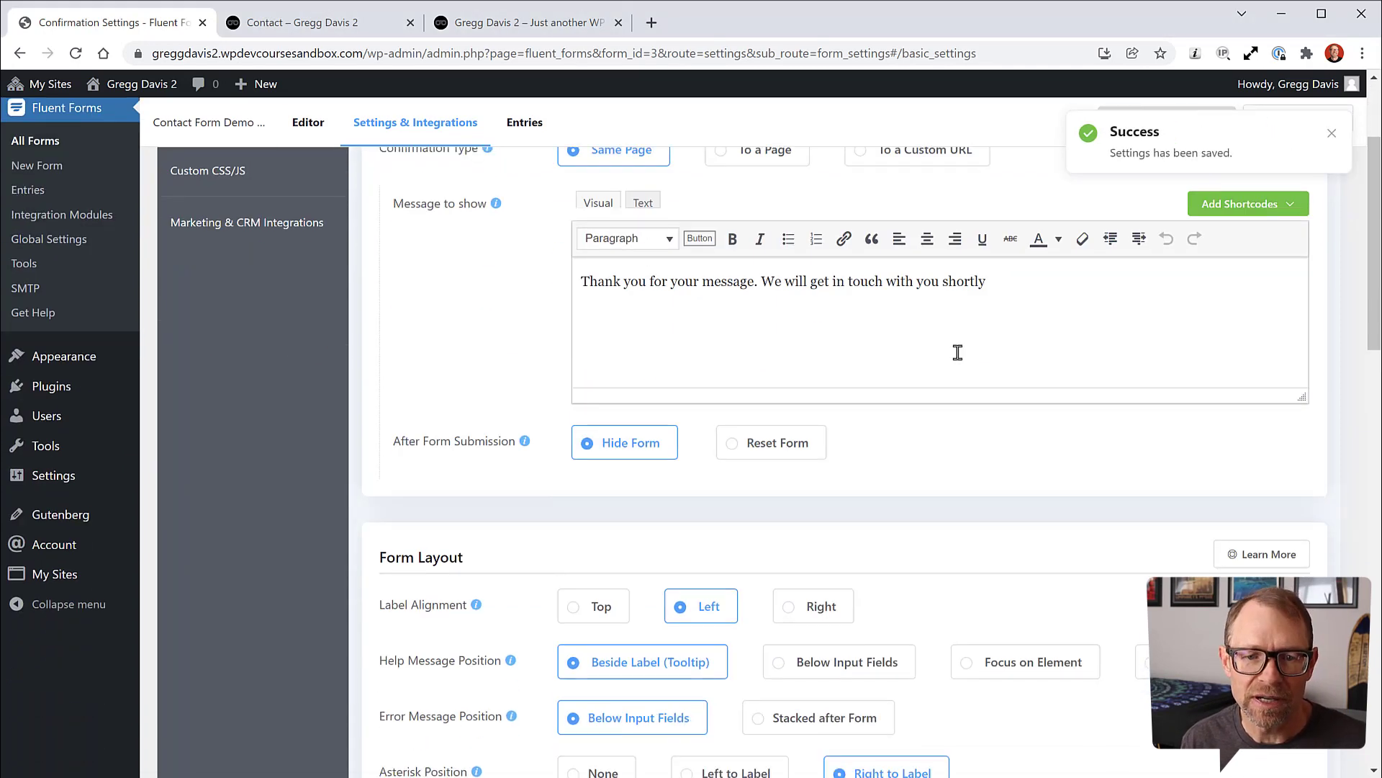
{"action": "scroll", "coordinate": [892, 296], "scroll_direction": "down", "scroll_amount": 6}
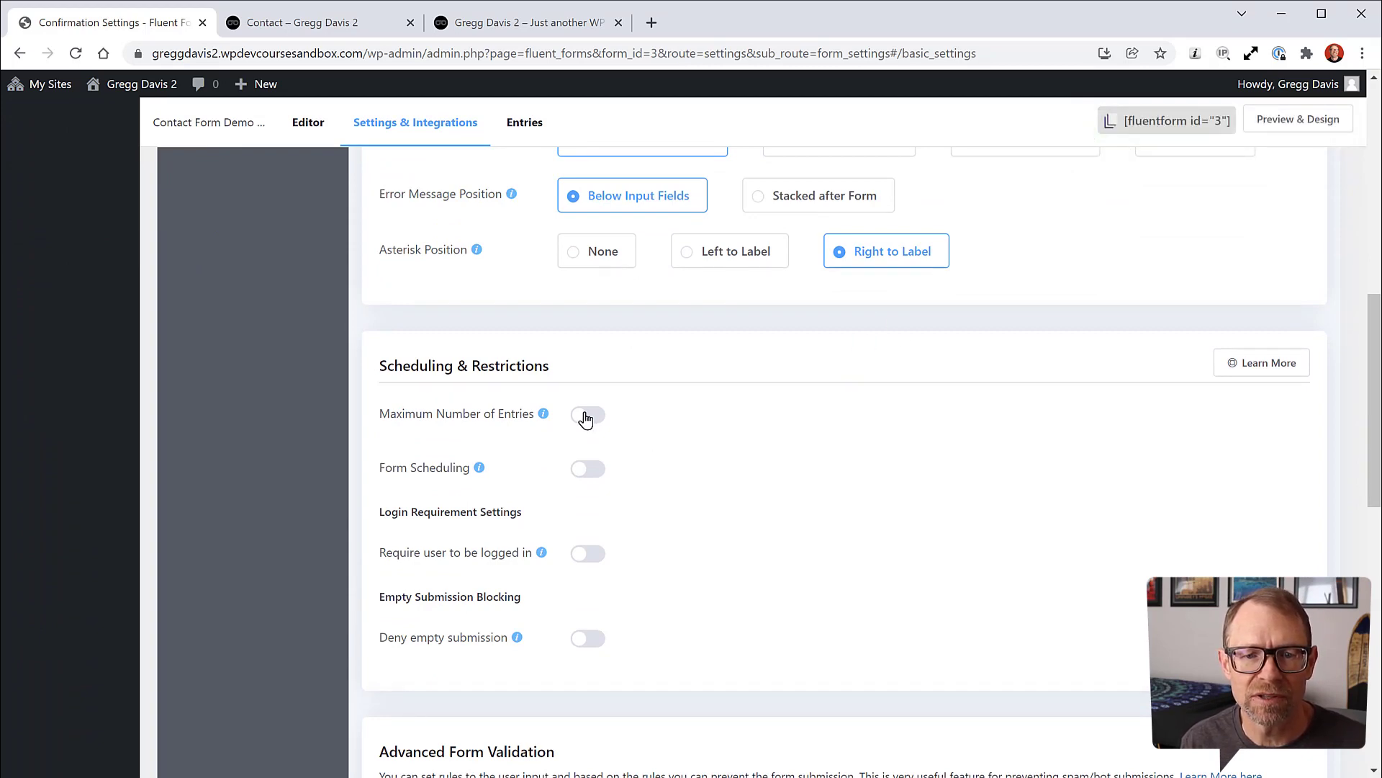
{"action": "scroll", "coordinate": [586, 419], "scroll_direction": "down", "scroll_amount": 6}
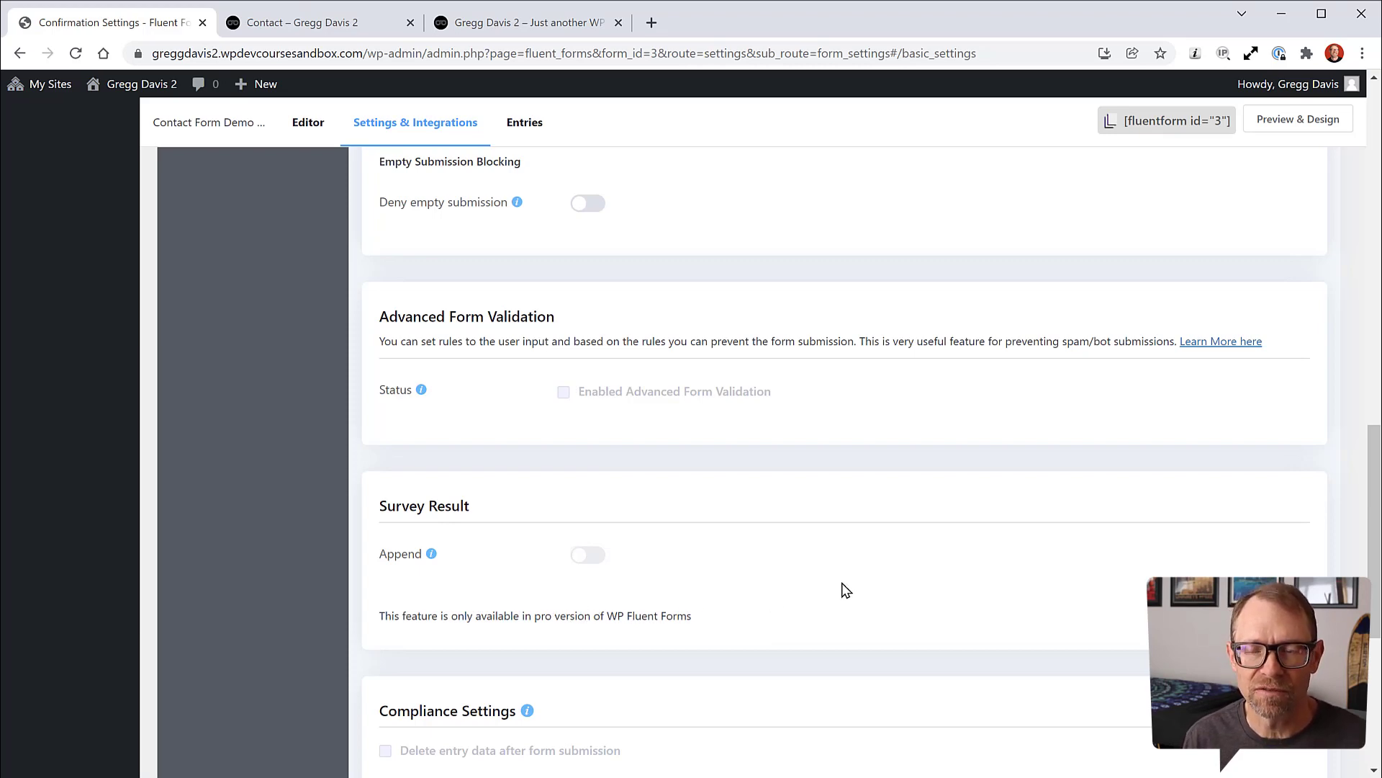
{"action": "scroll", "coordinate": [846, 590], "scroll_direction": "up", "scroll_amount": 15}
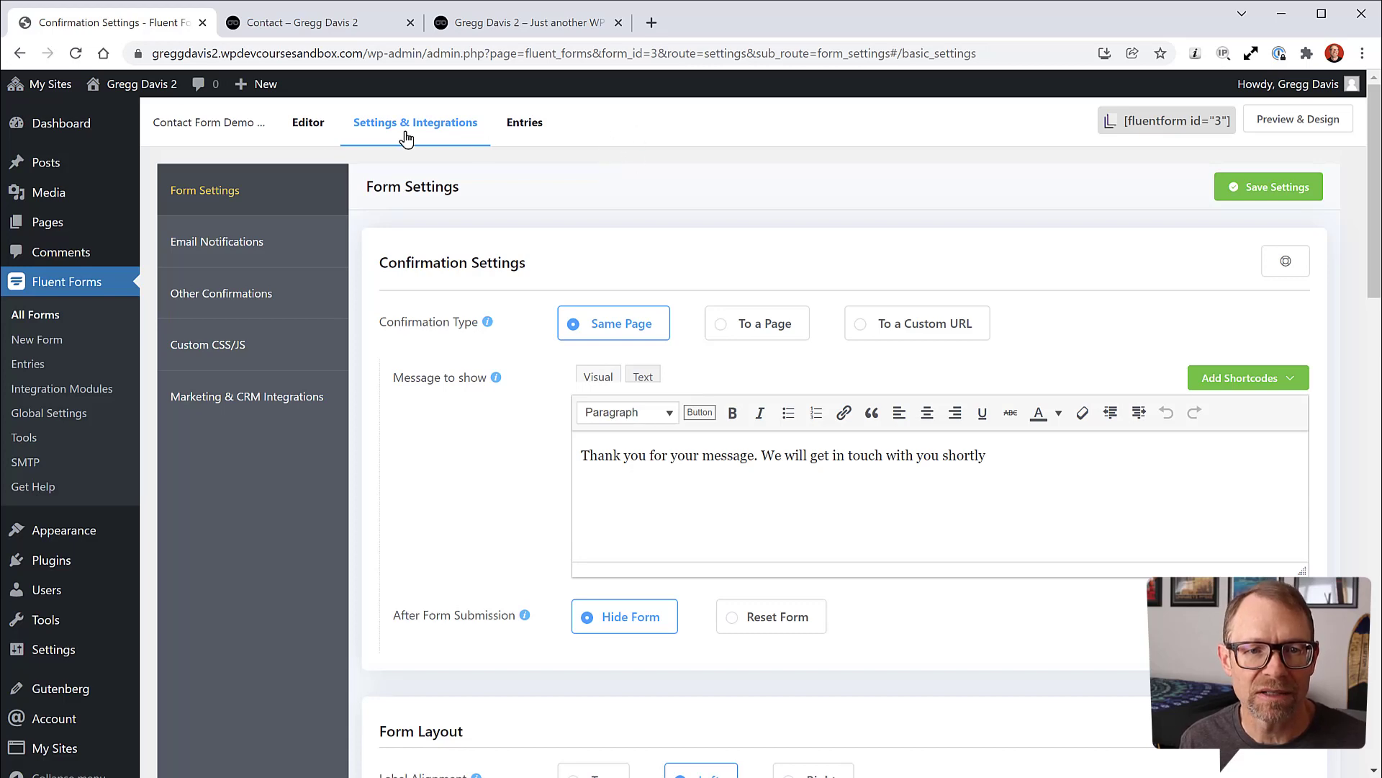
Step: Set the Name fields' label placement to Hide Label and save the form
{"action": "left_click", "coordinate": [308, 128]}
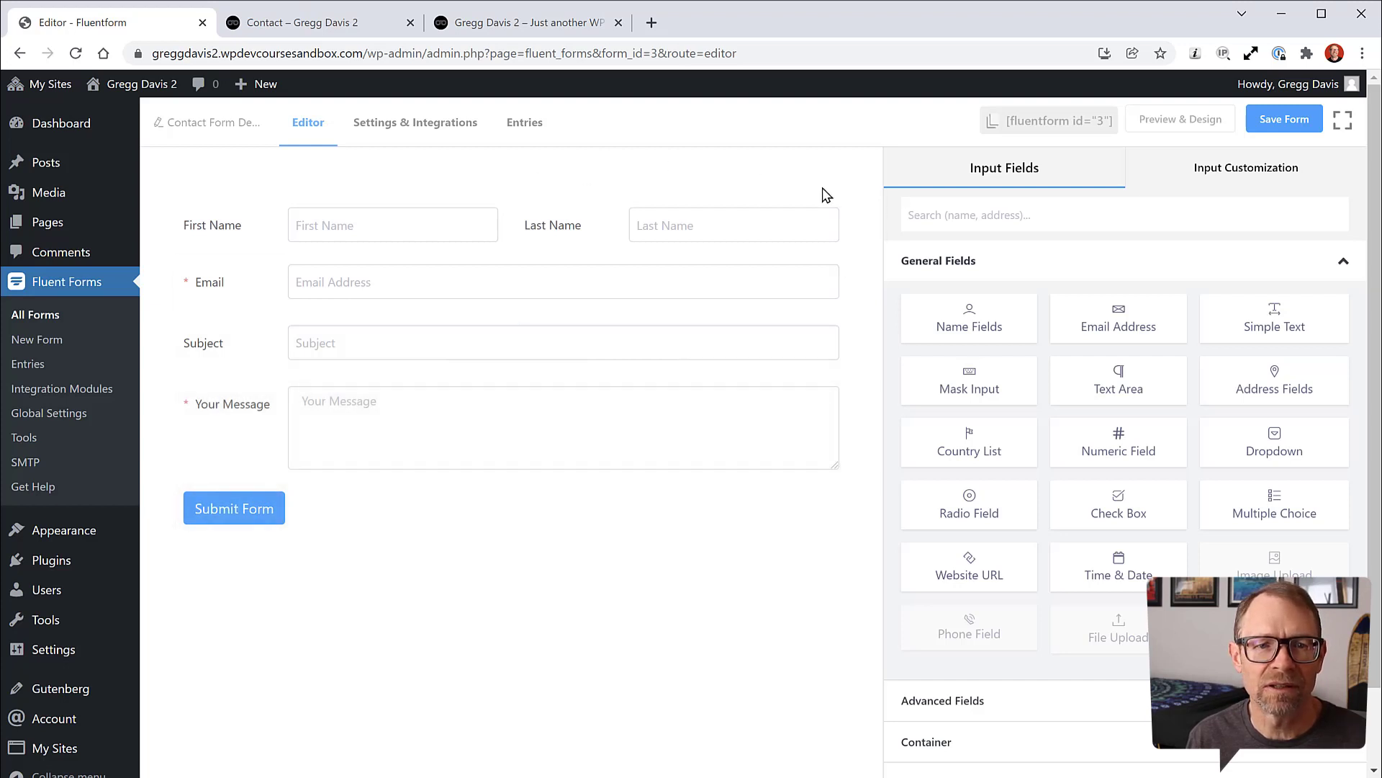
{"action": "left_click", "coordinate": [1276, 176]}
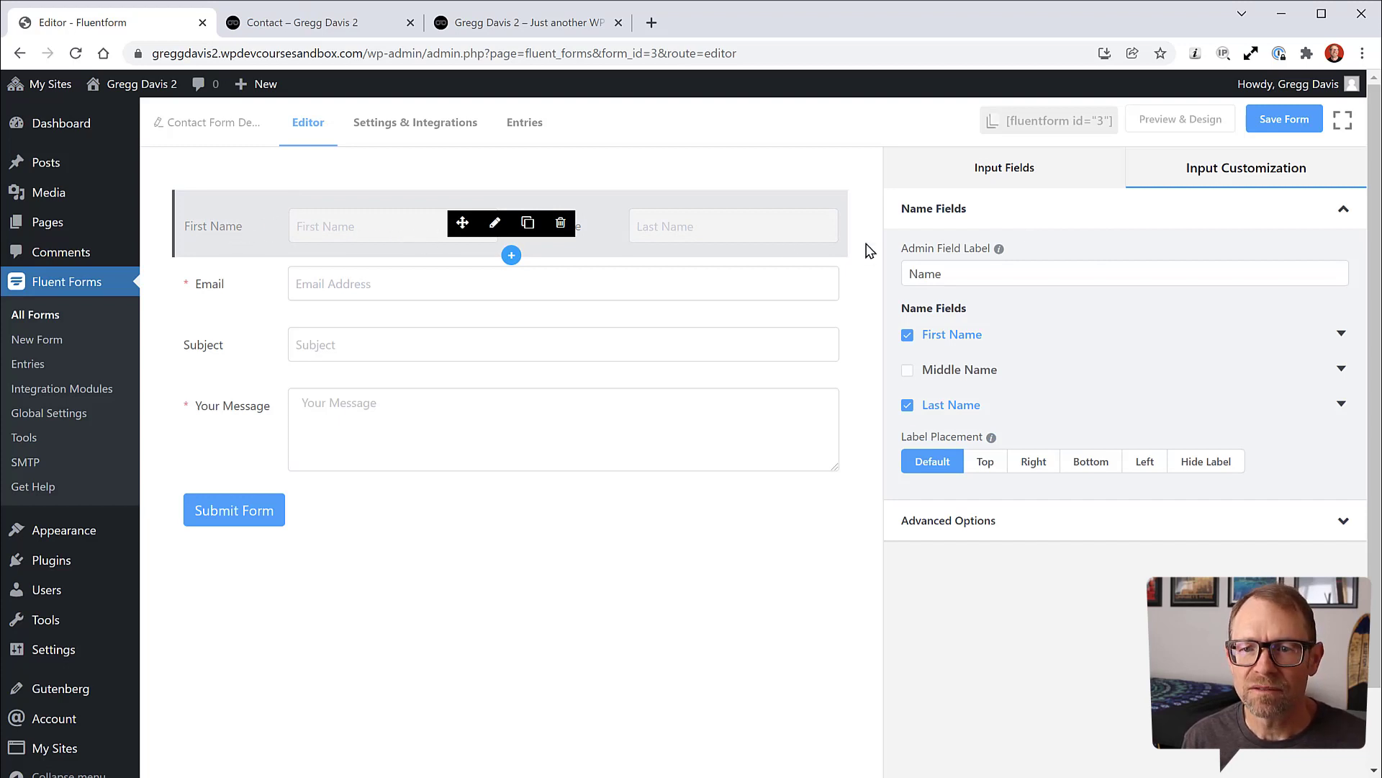
{"action": "left_click", "coordinate": [241, 283]}
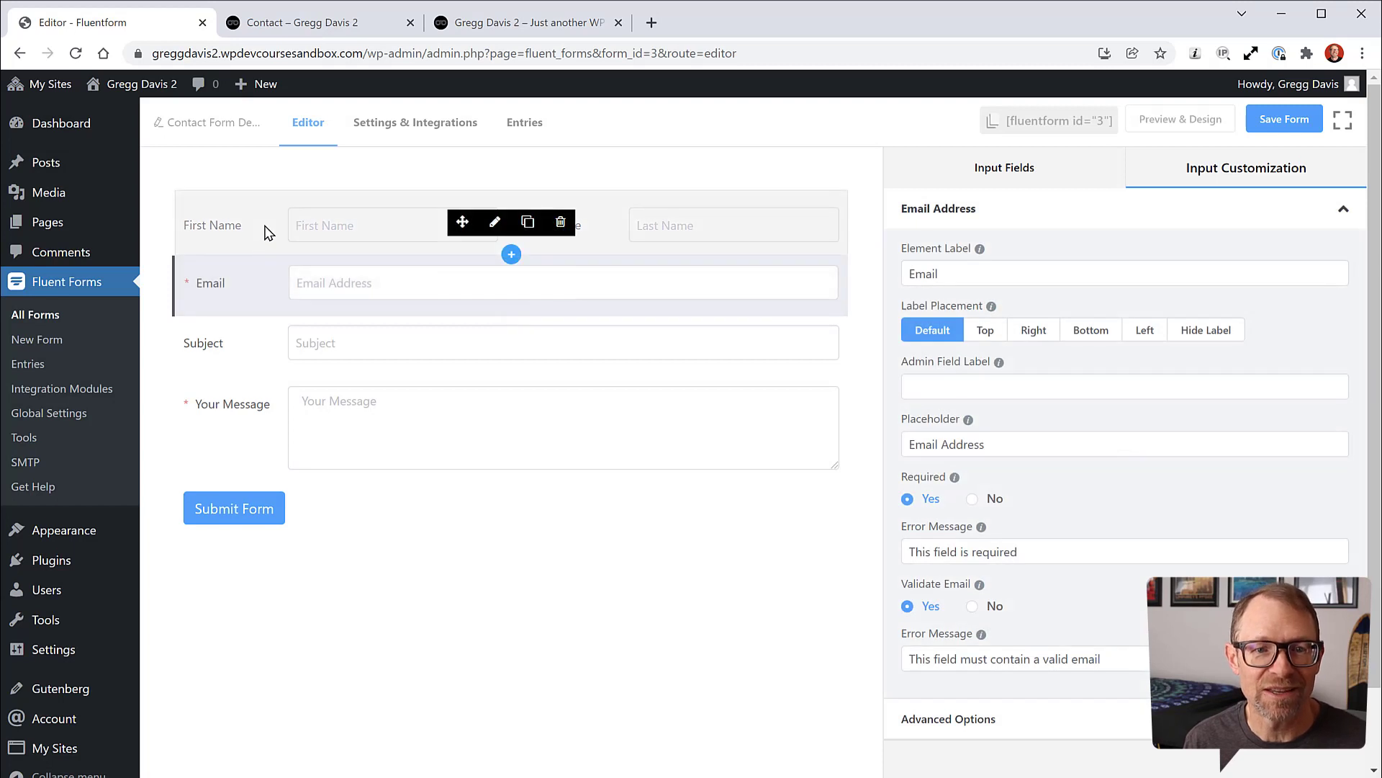
{"action": "left_click", "coordinate": [266, 230]}
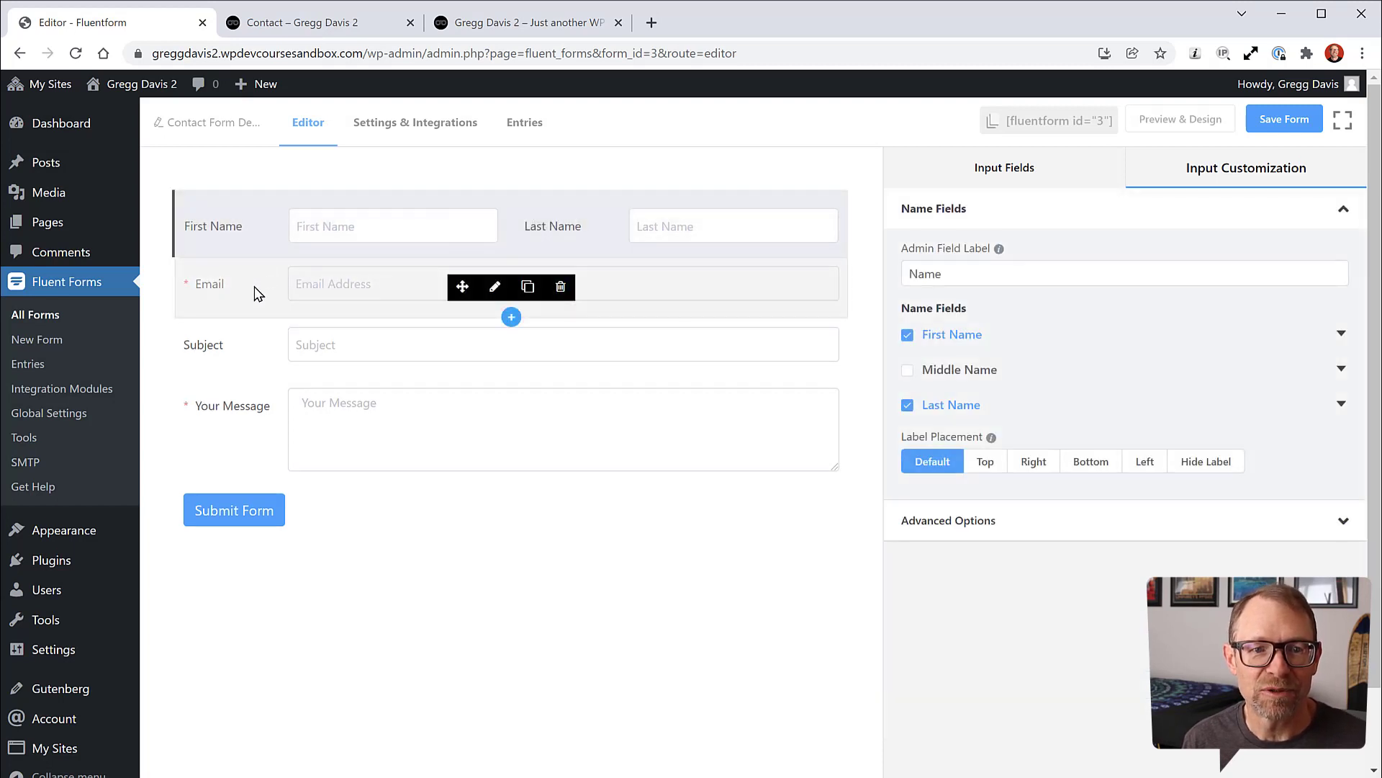
{"action": "left_click", "coordinate": [253, 287]}
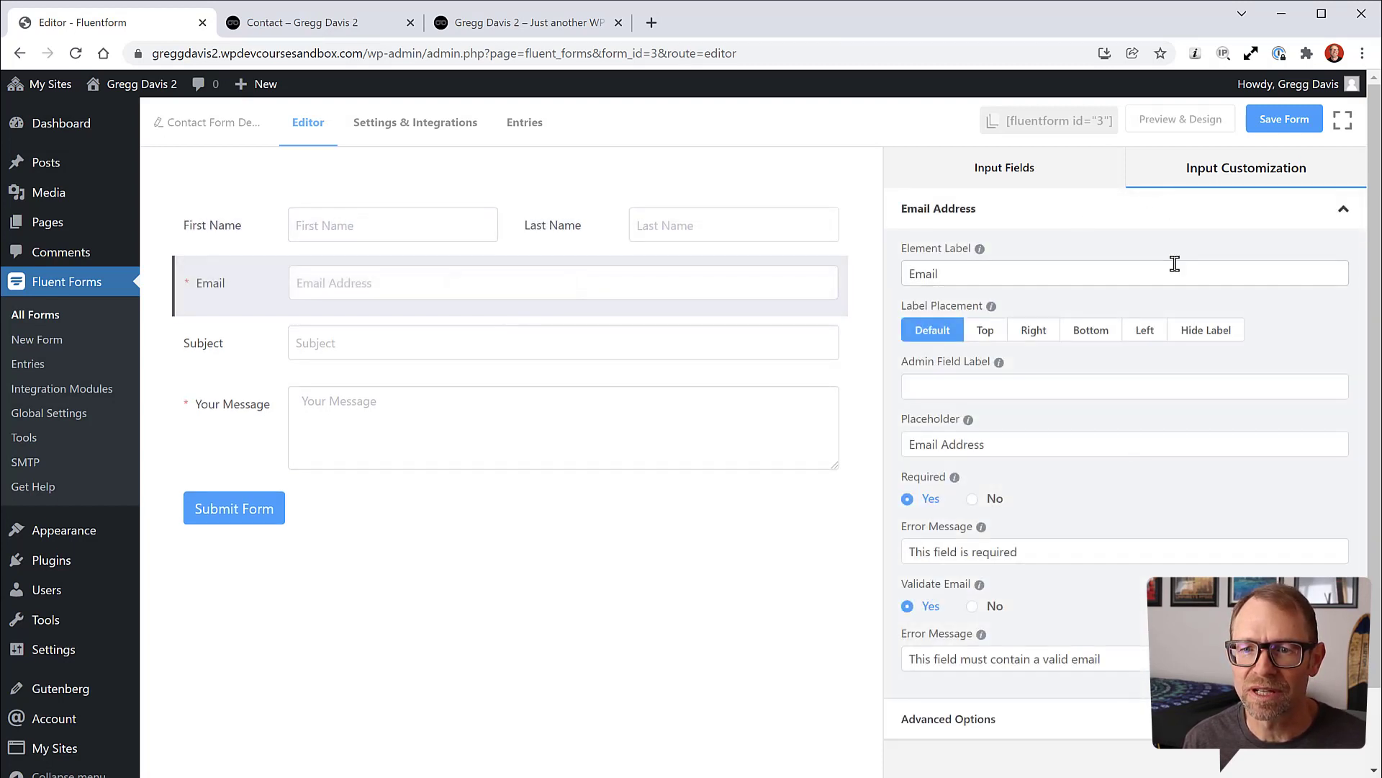
{"action": "left_click", "coordinate": [262, 229]}
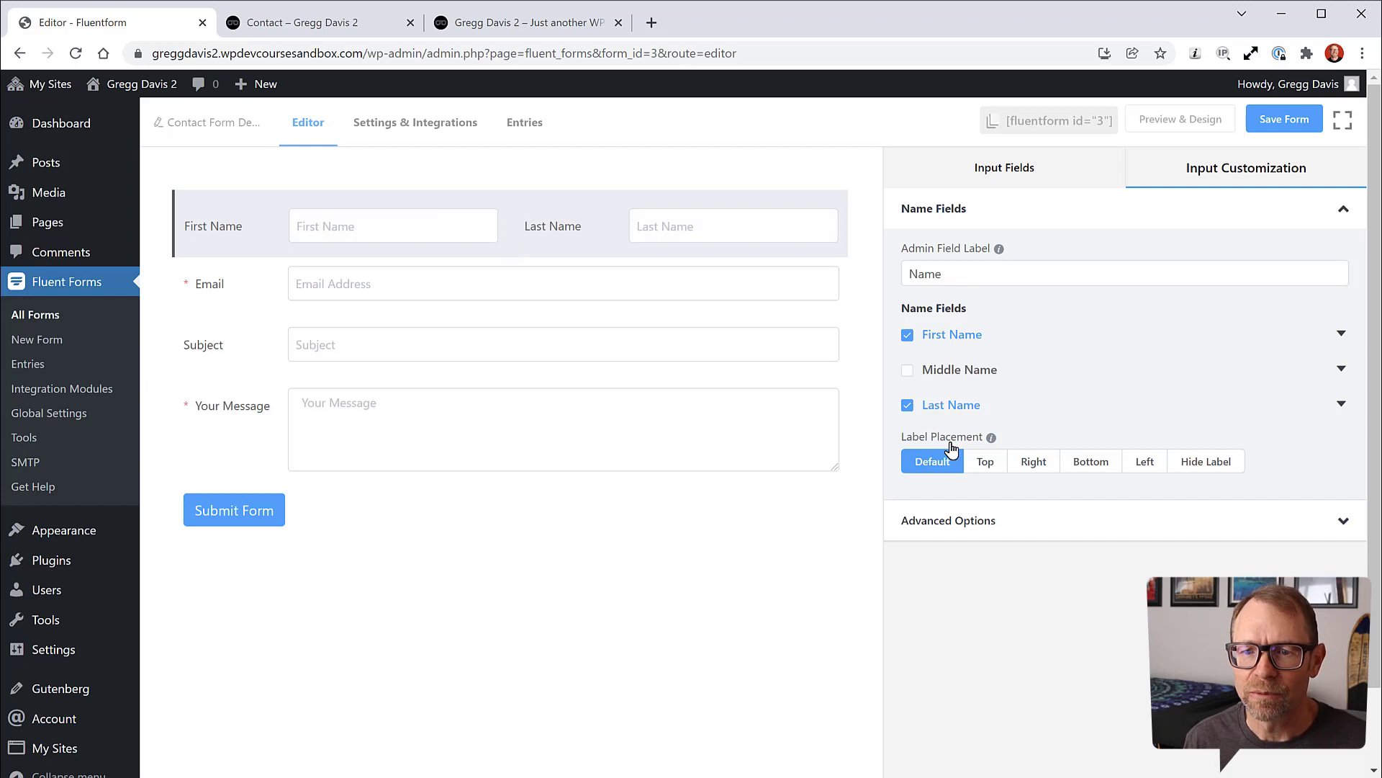
{"action": "left_click", "coordinate": [1209, 470]}
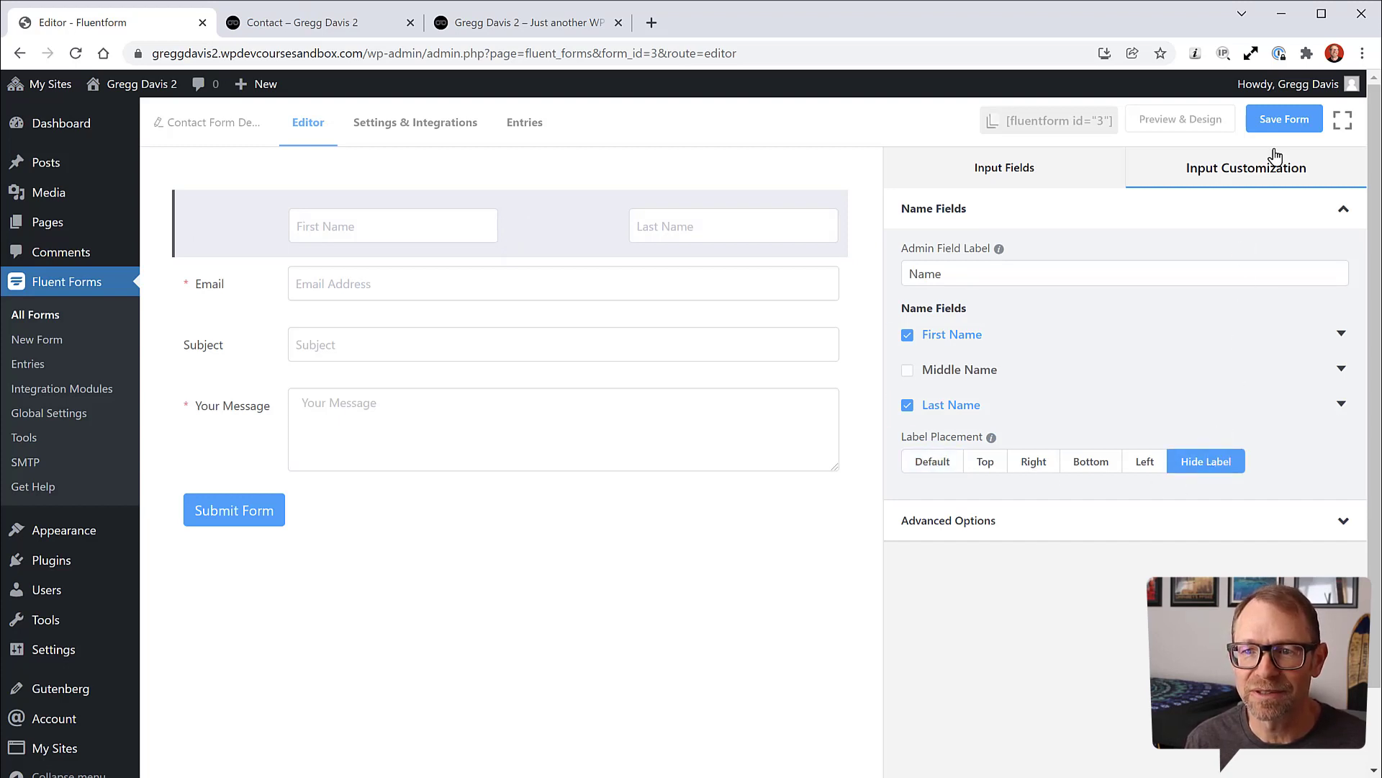
{"action": "left_click", "coordinate": [1282, 121]}
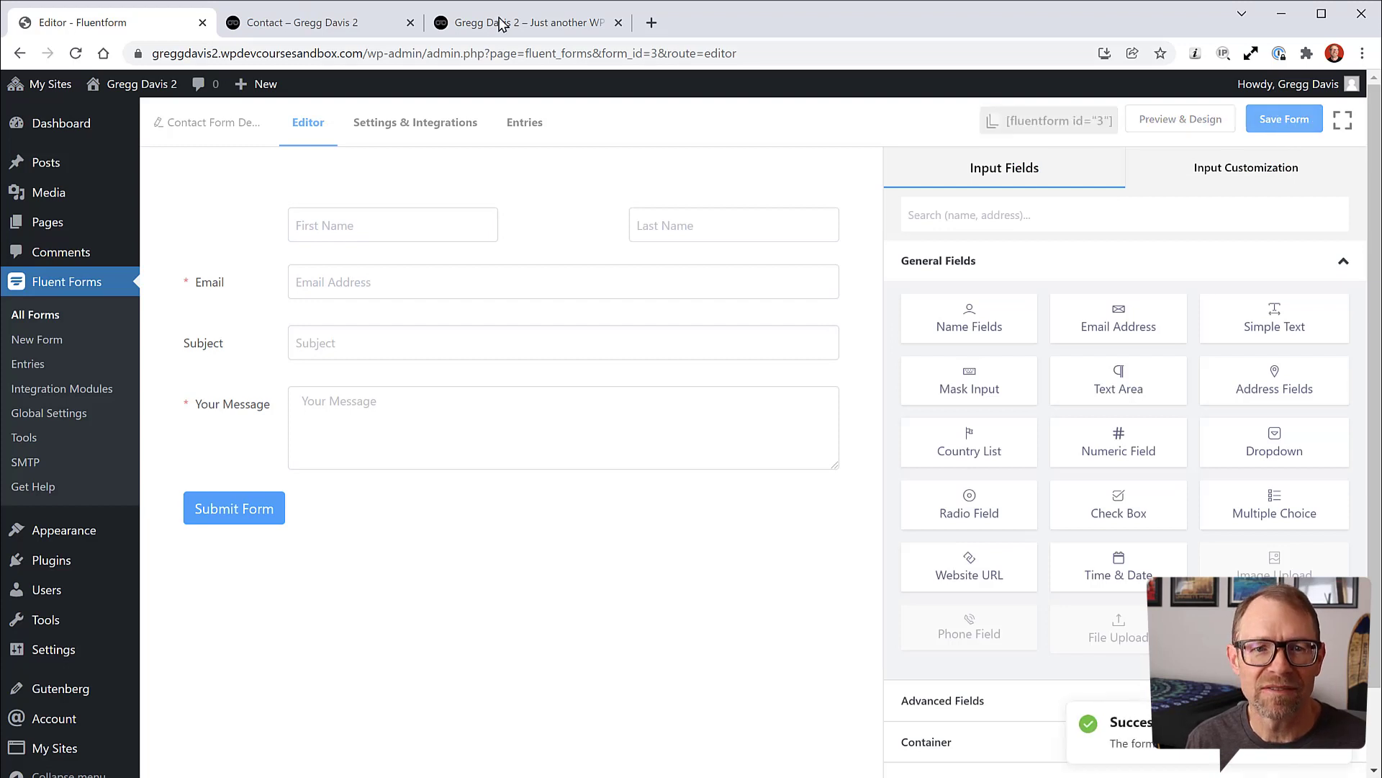
Step: Reload the live Contact page to see the name inputs without labels
{"action": "left_click", "coordinate": [303, 22]}
{"action": "left_click", "coordinate": [79, 63]}
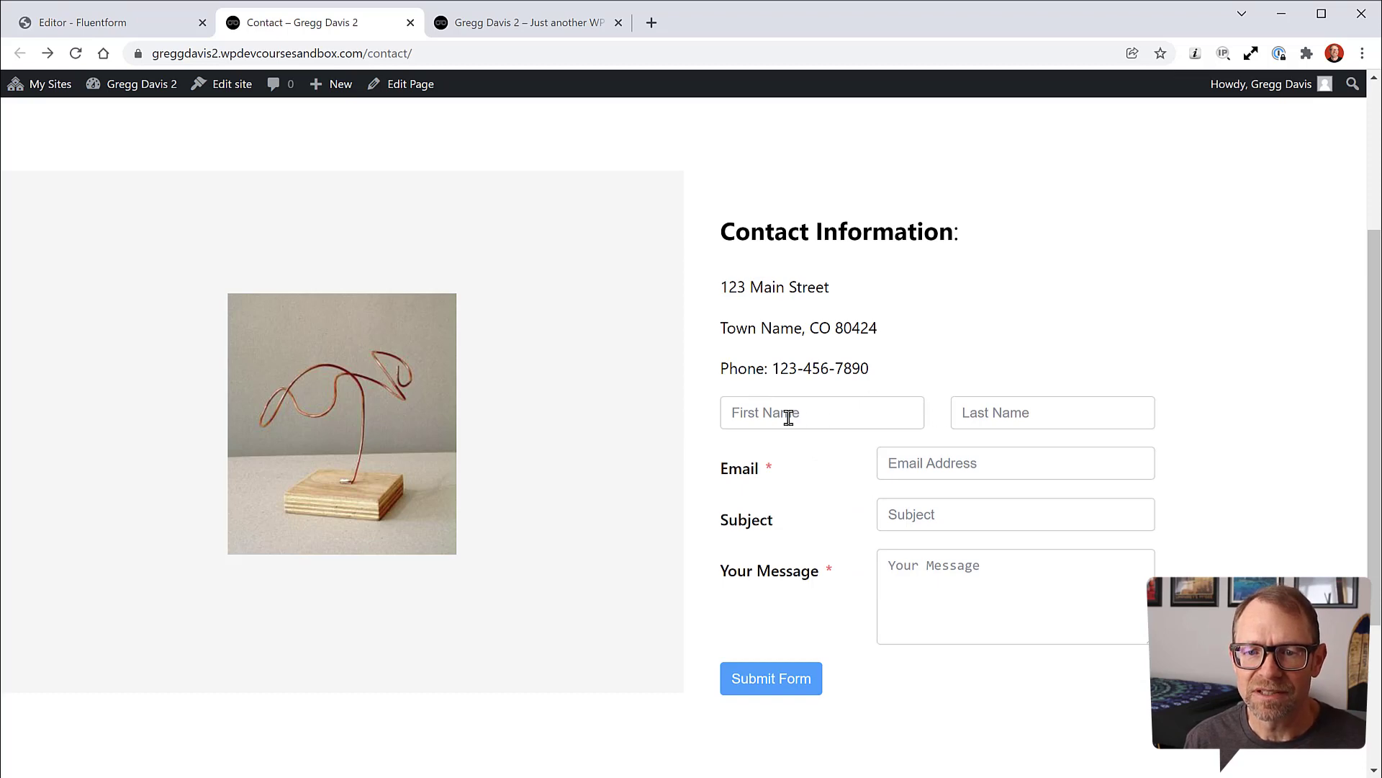
{"action": "left_click", "coordinate": [115, 26]}
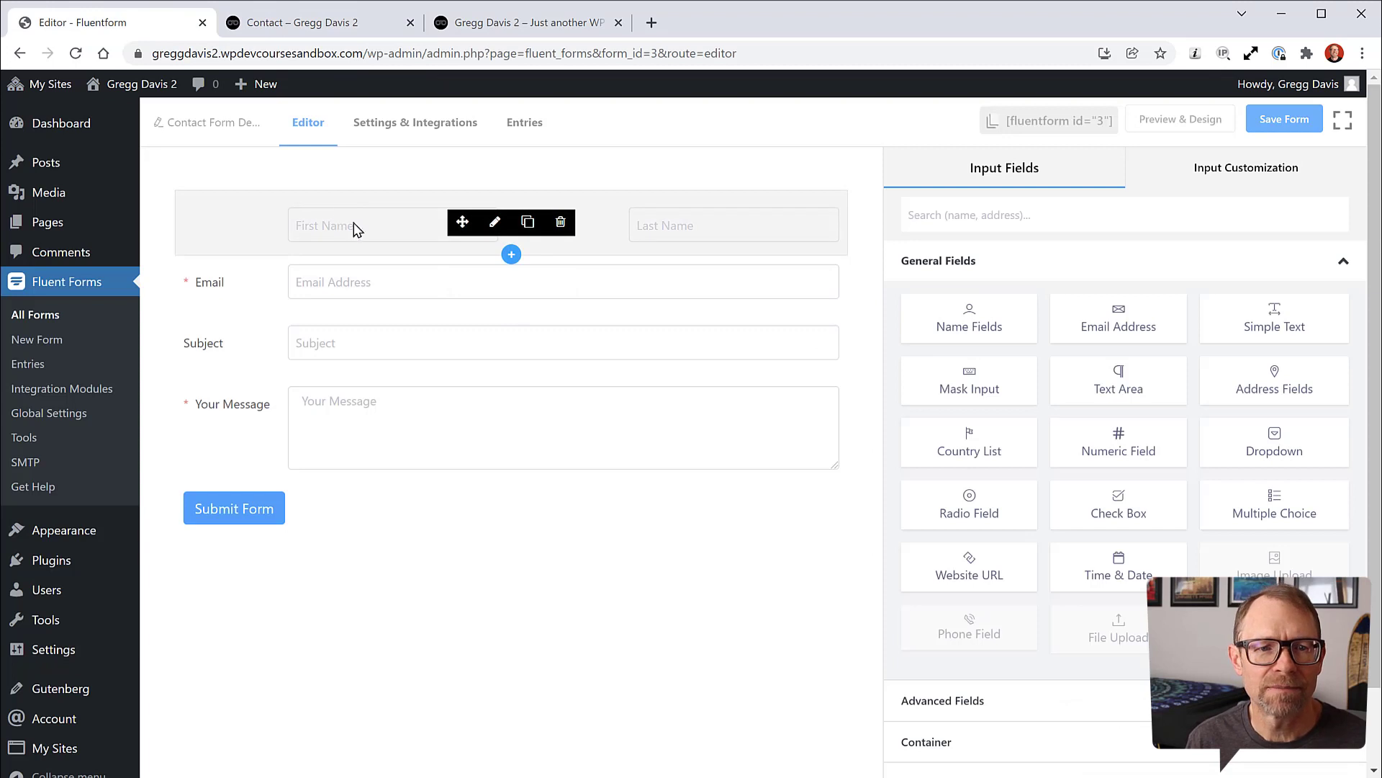
Step: Delete the First Name placeholder in the Name field's settings
{"action": "left_click", "coordinate": [1220, 175]}
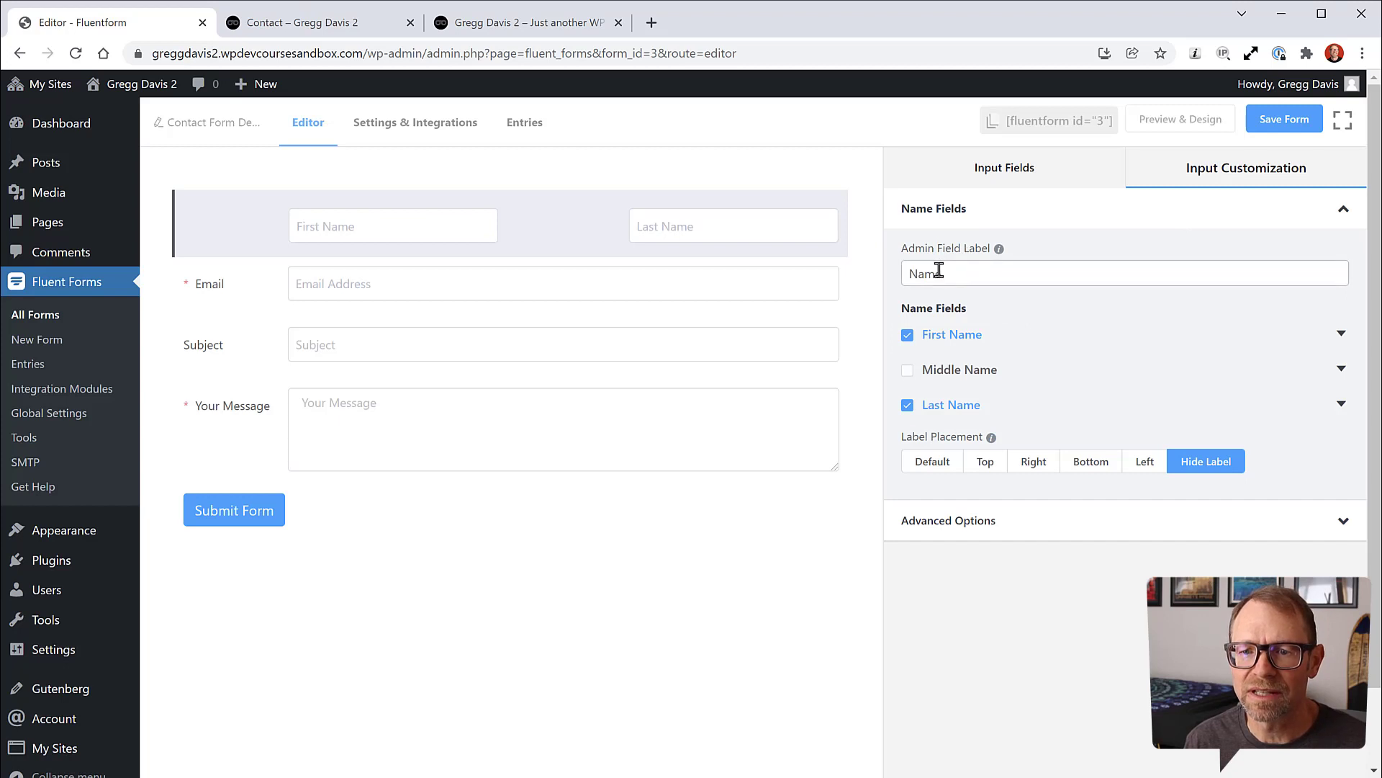
{"action": "left_click", "coordinate": [980, 521]}
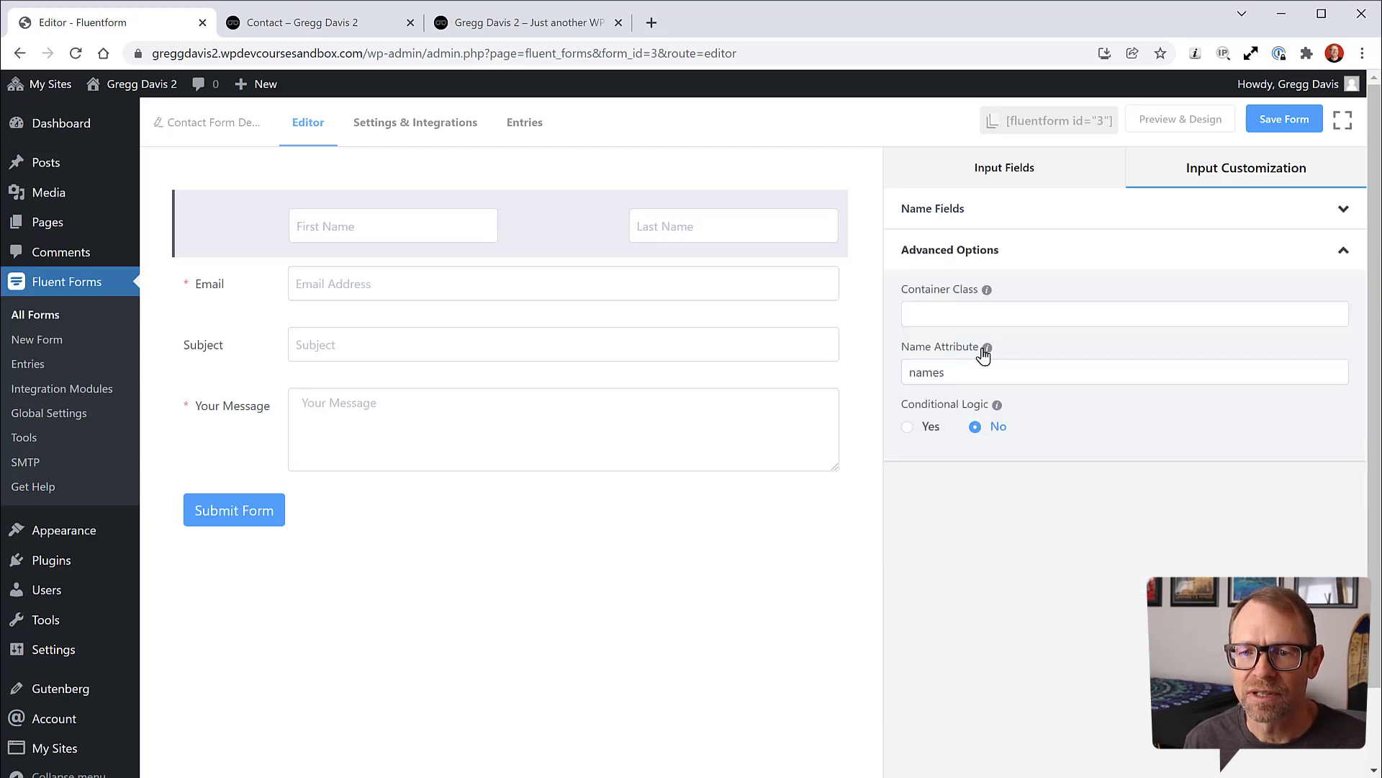
{"action": "mouse_move", "coordinate": [987, 352]}
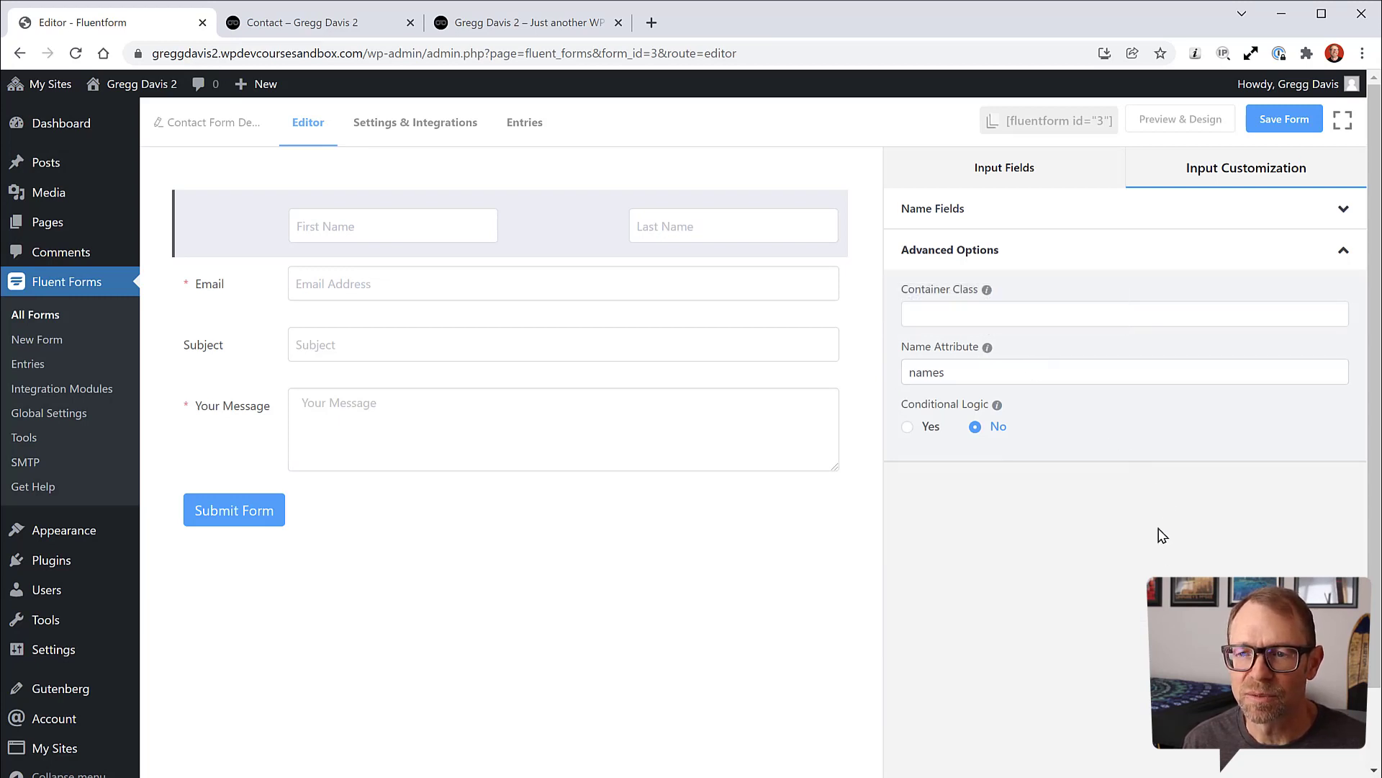
{"action": "left_click", "coordinate": [1168, 253]}
{"action": "left_click", "coordinate": [1099, 213]}
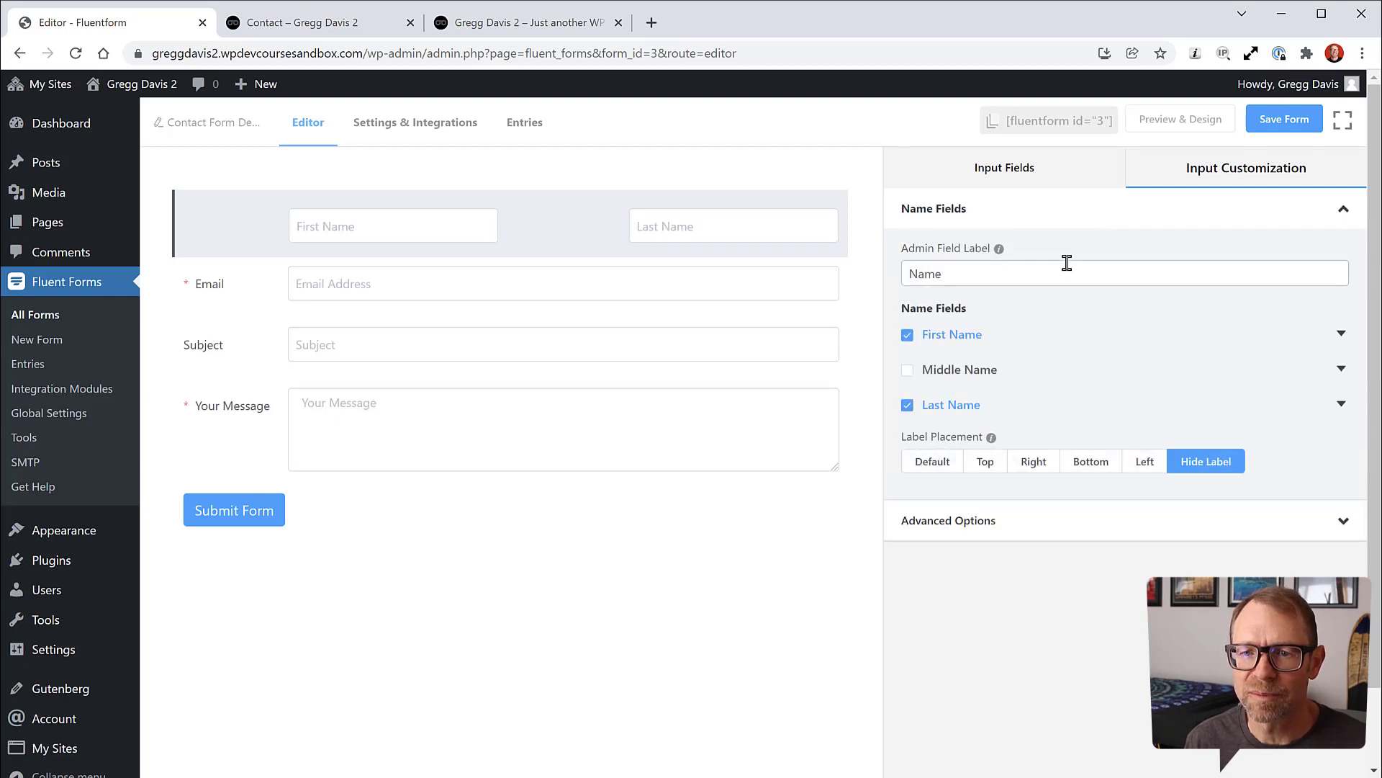
{"action": "left_click", "coordinate": [1341, 333]}
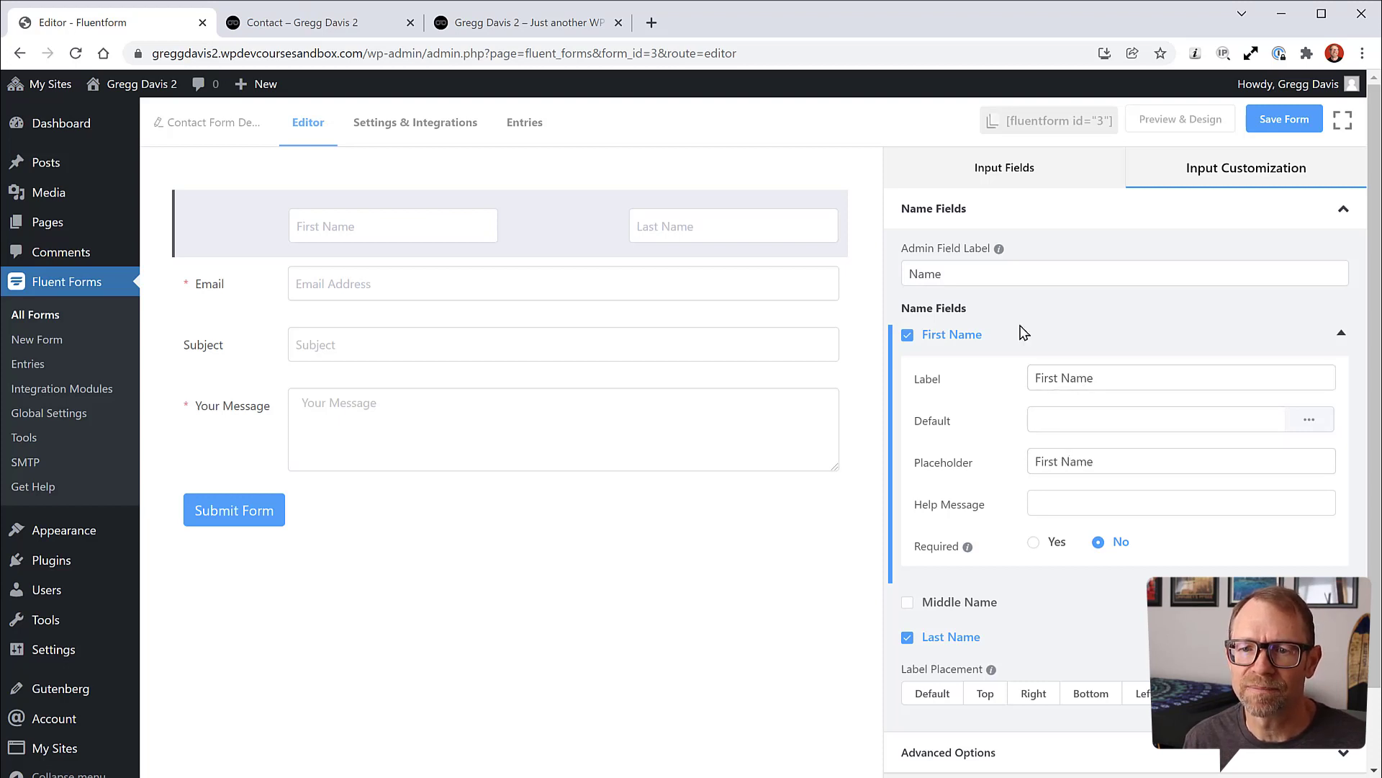
{"action": "left_click", "coordinate": [980, 273]}
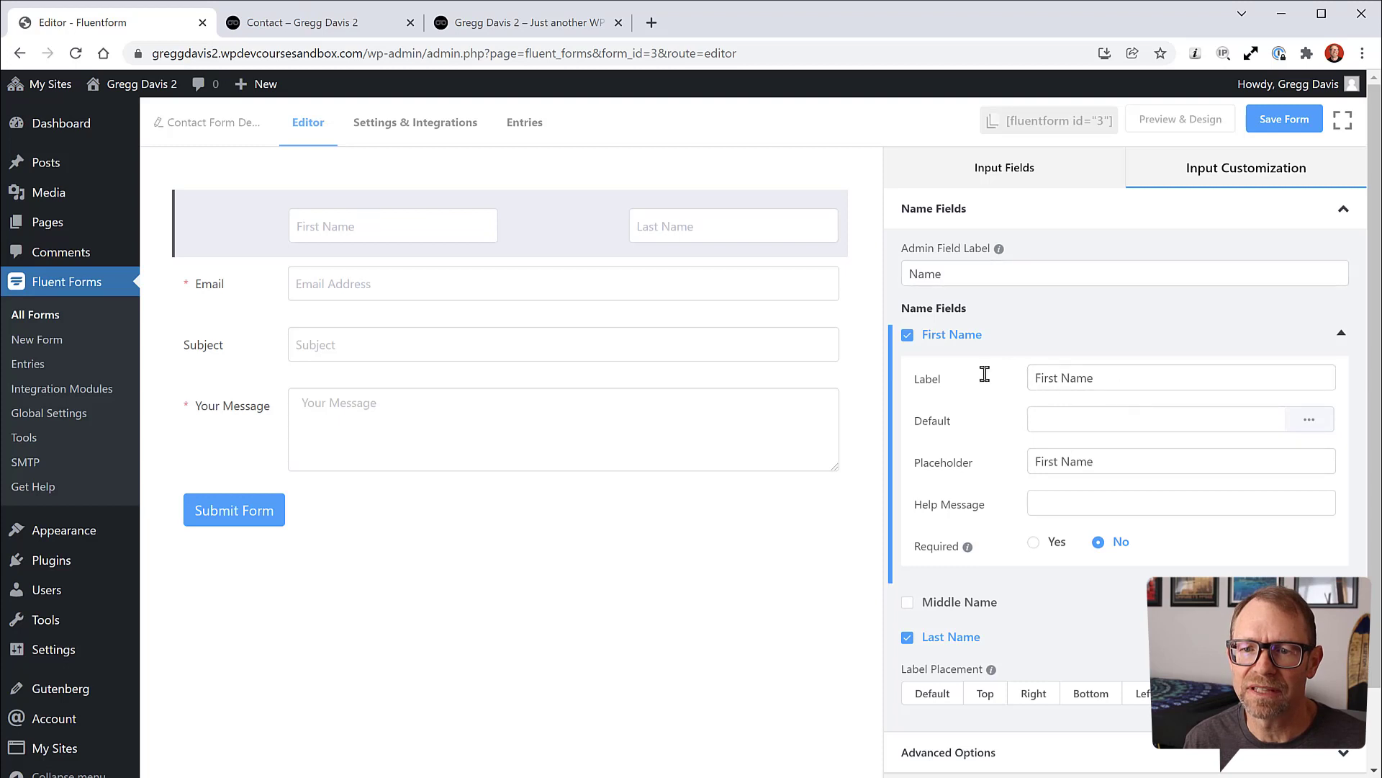
{"action": "left_click_drag", "start_coordinate": [1093, 460], "coordinate": [1023, 466]}
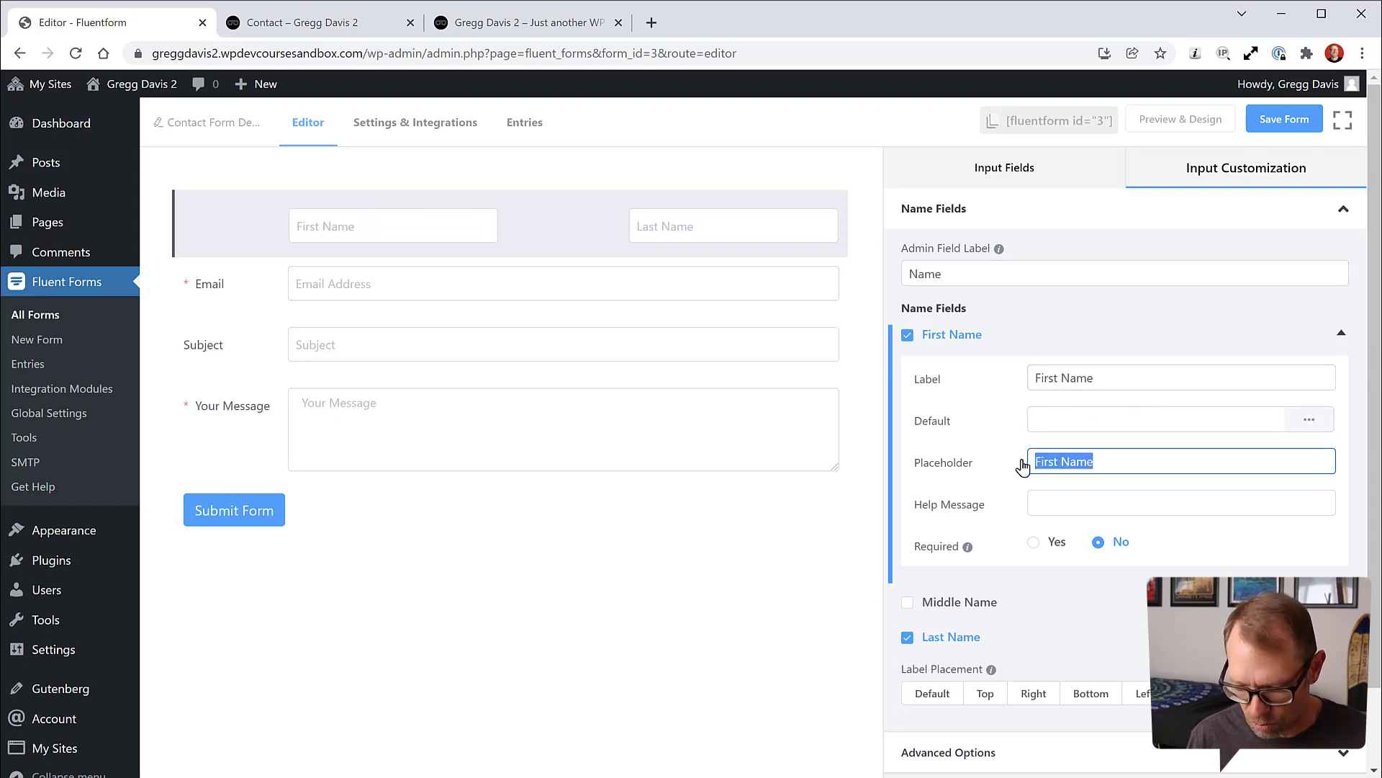
{"action": "key", "text": "BackSpace"}
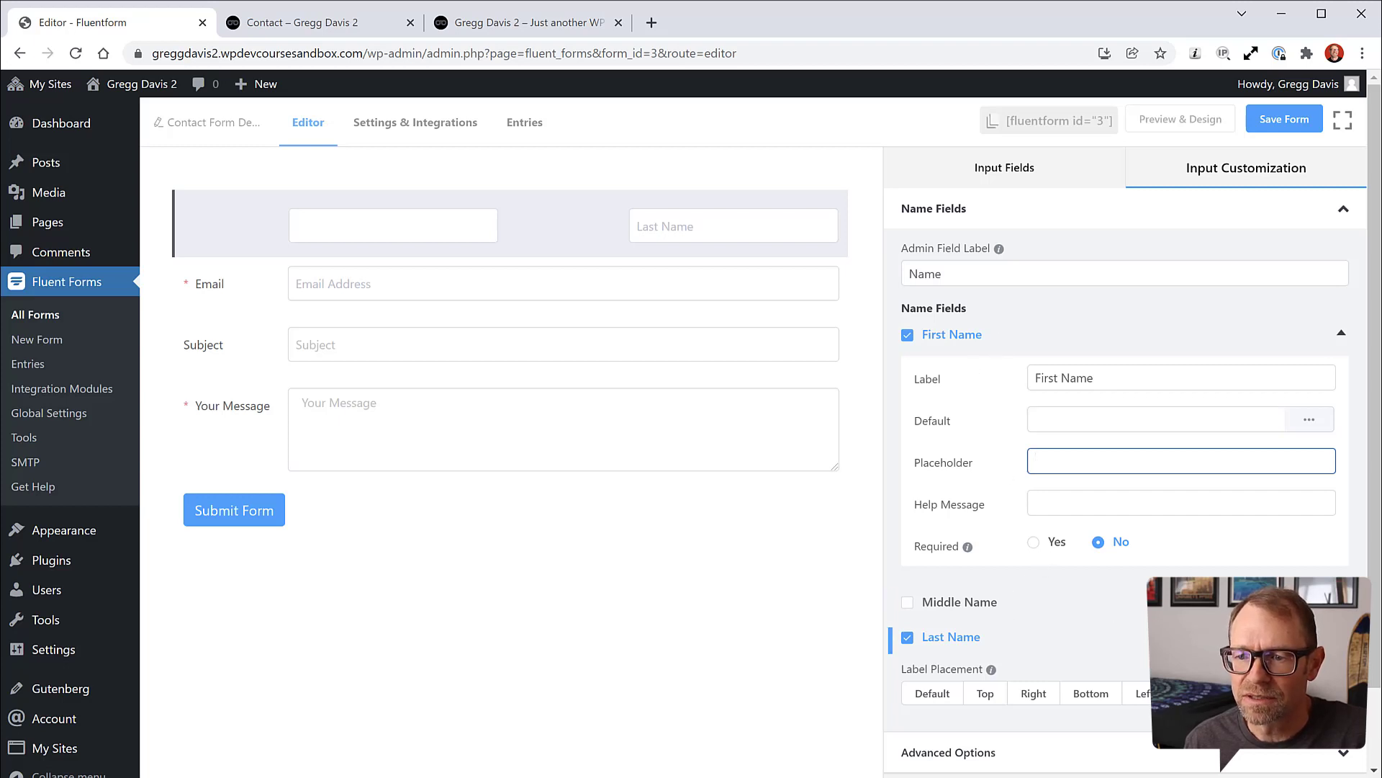
Step: Delete the Last Name placeholder, set Label Placement to Default, and save the form
{"action": "left_click", "coordinate": [951, 637]}
{"action": "scroll", "coordinate": [1173, 469], "scroll_direction": "down", "scroll_amount": 3}
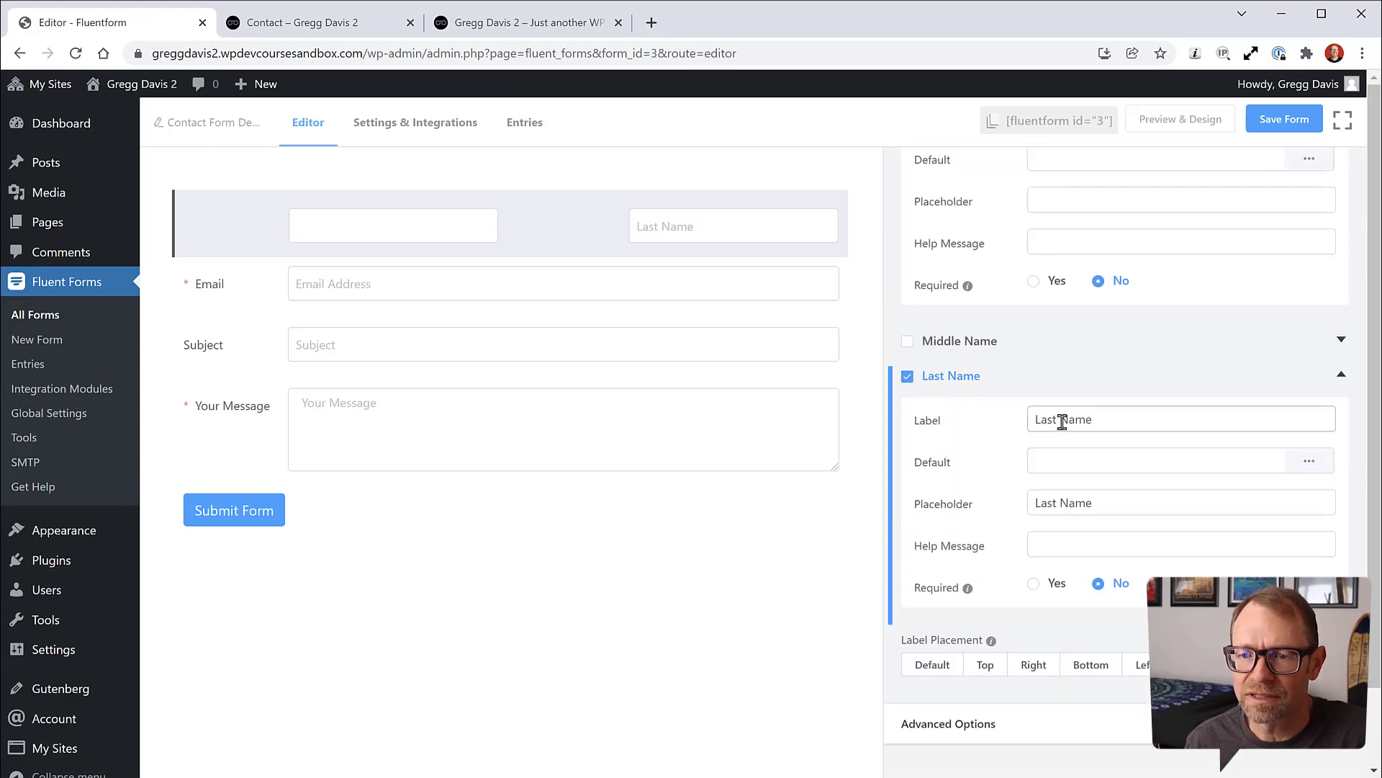
{"action": "left_click_drag", "start_coordinate": [1095, 501], "coordinate": [1011, 512]}
{"action": "key", "text": "BackSpace"}
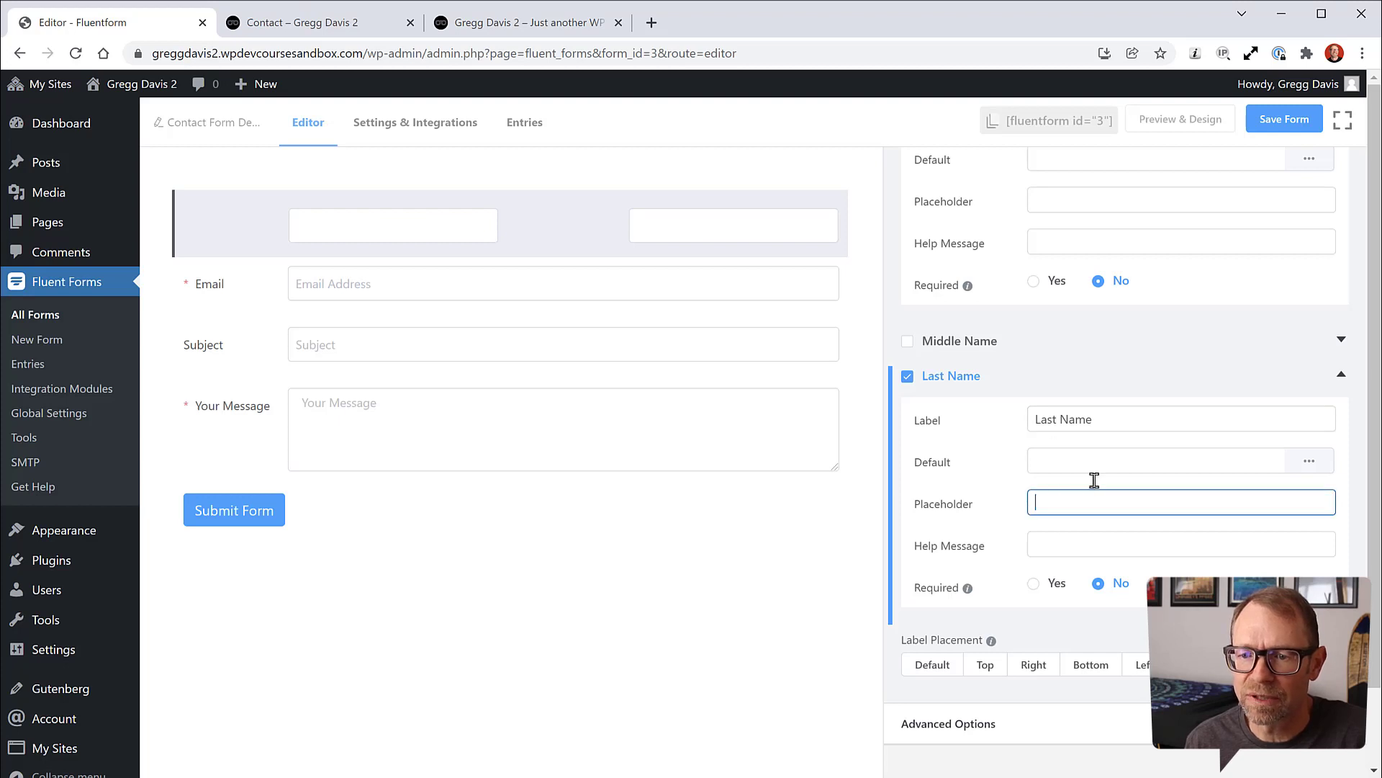
{"action": "left_click", "coordinate": [929, 663]}
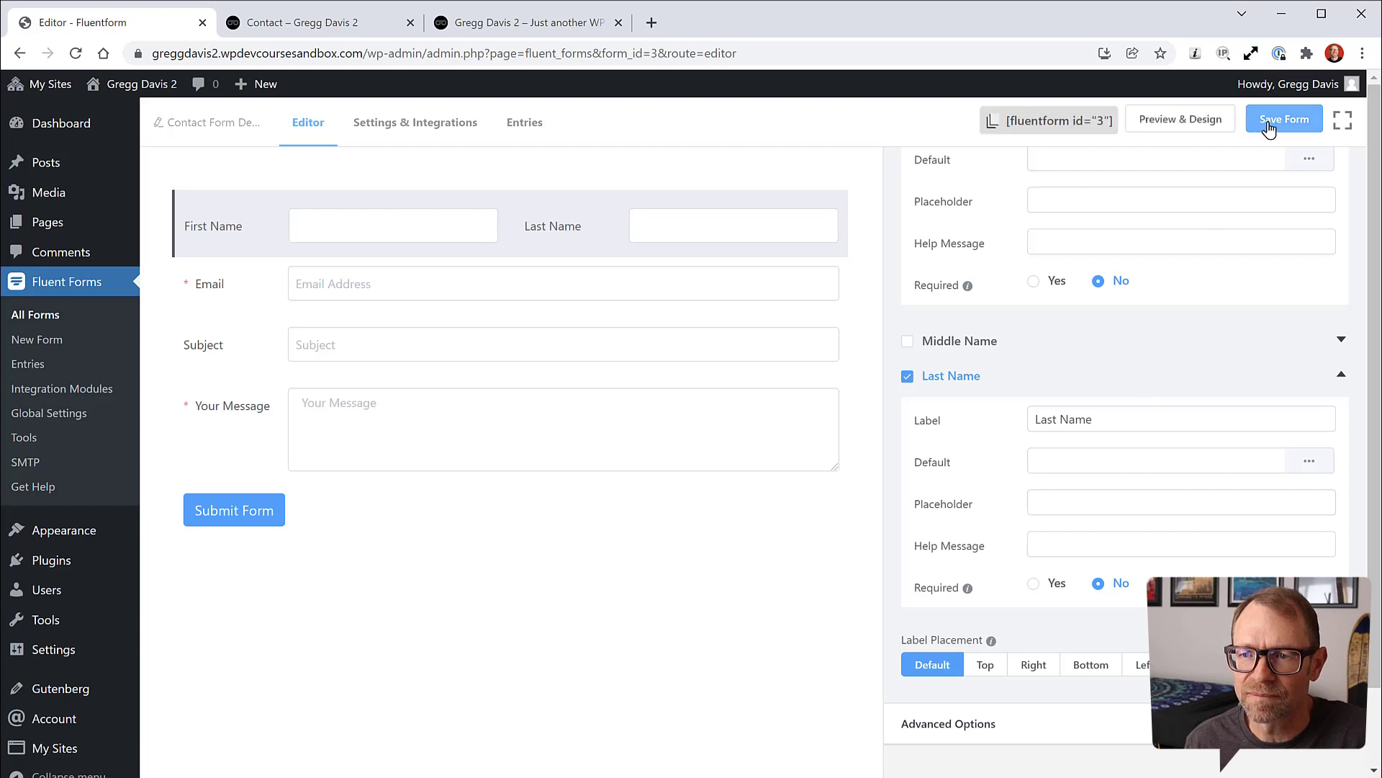
{"action": "left_click", "coordinate": [1270, 123]}
Step: Reload the live Contact page to confirm the First Name and Last Name labels
{"action": "left_click", "coordinate": [353, 24]}
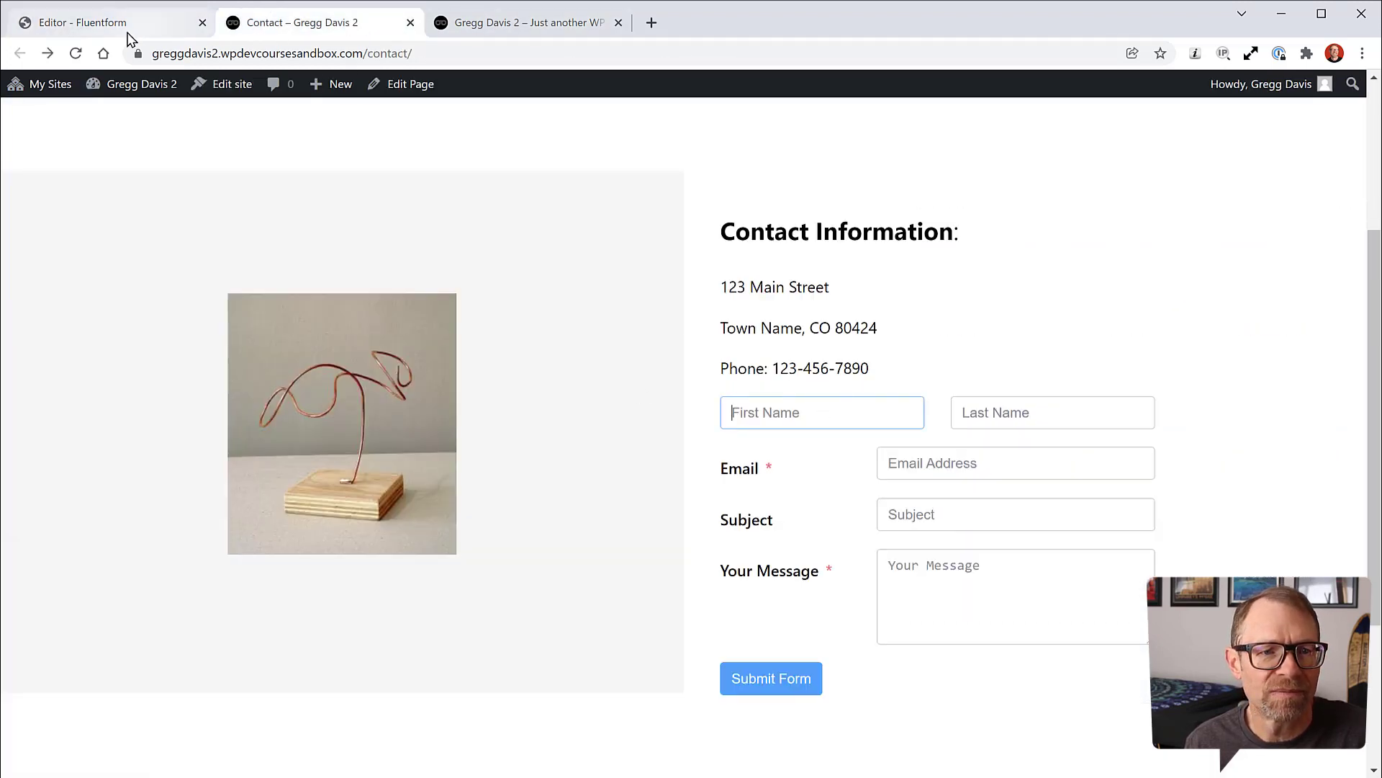
{"action": "left_click", "coordinate": [77, 55]}
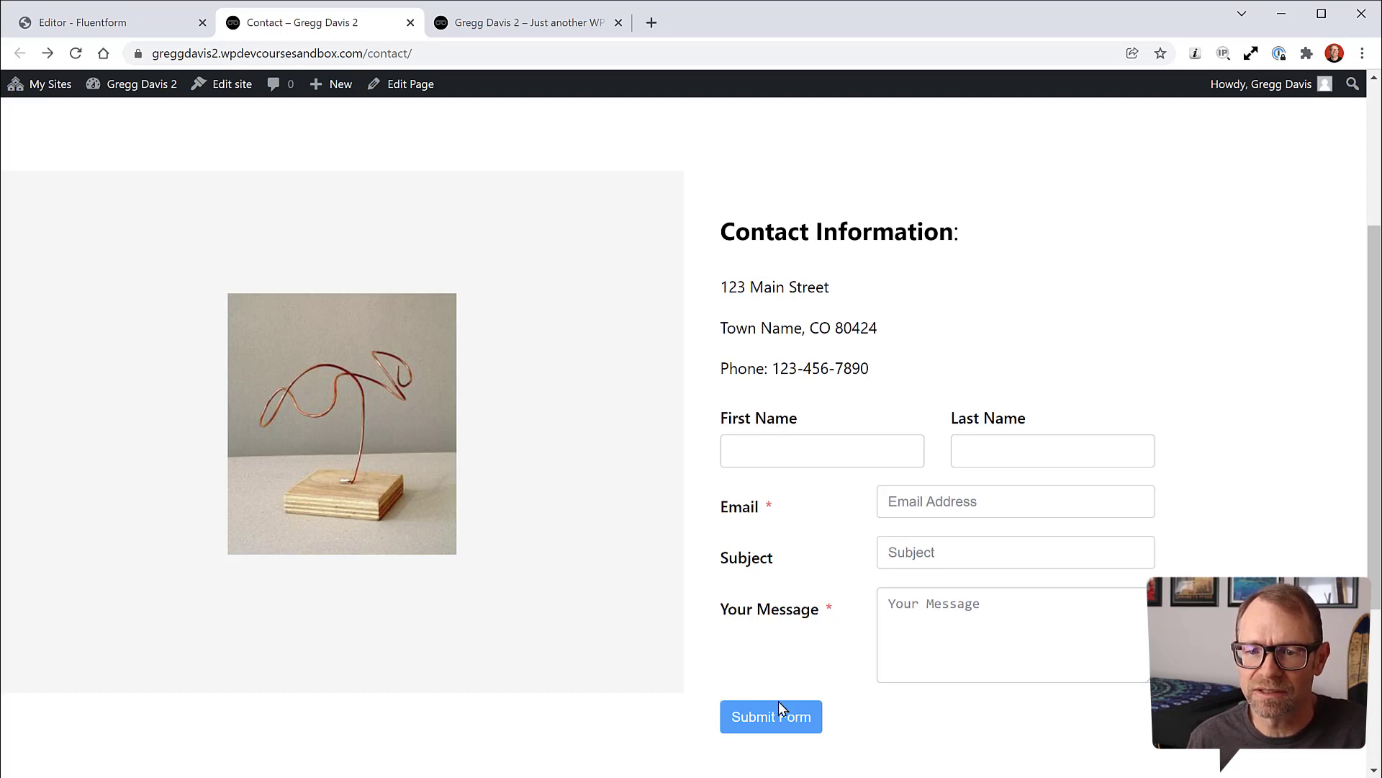
{"action": "left_click", "coordinate": [184, 26]}
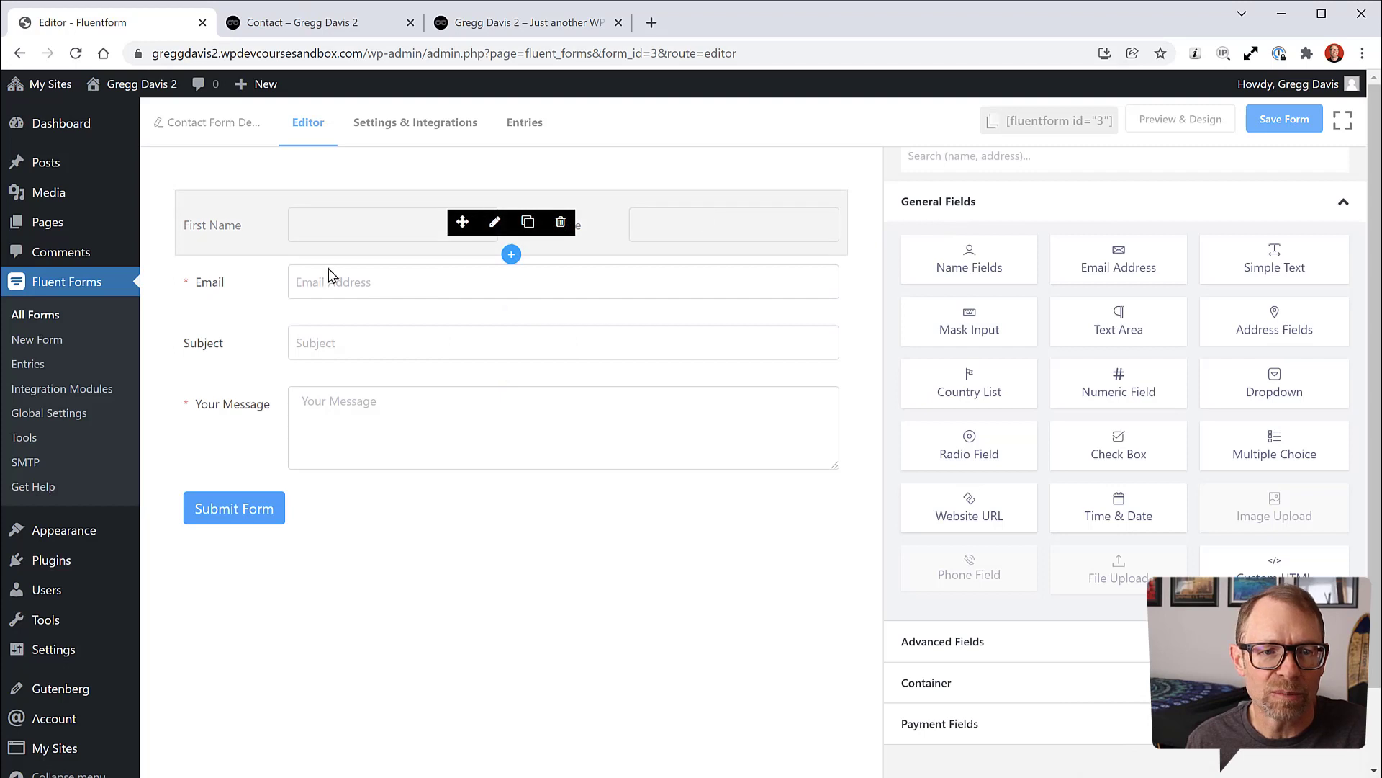
Step: Remove the Email field's placeholder text and save the form
{"action": "left_click", "coordinate": [249, 289]}
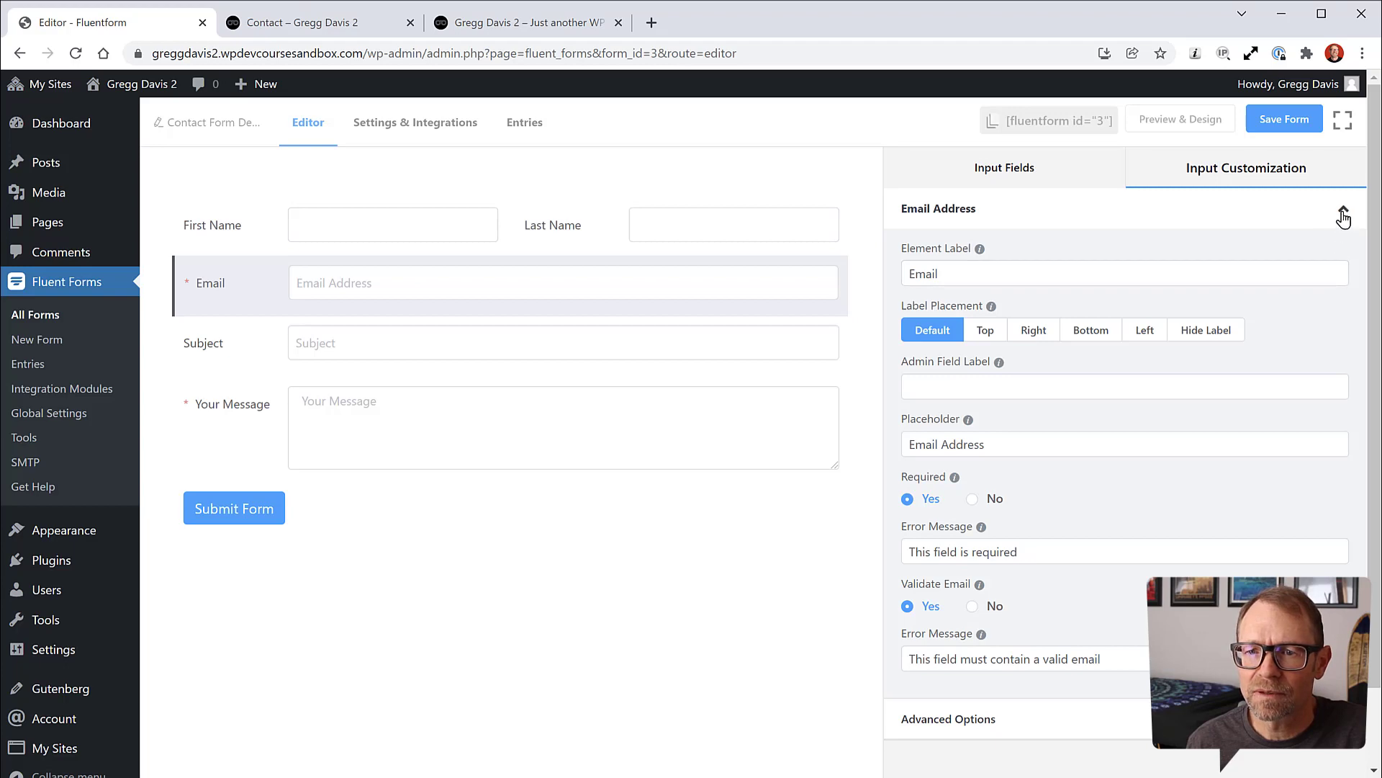
{"action": "scroll", "coordinate": [965, 424], "scroll_direction": "down", "scroll_amount": 2}
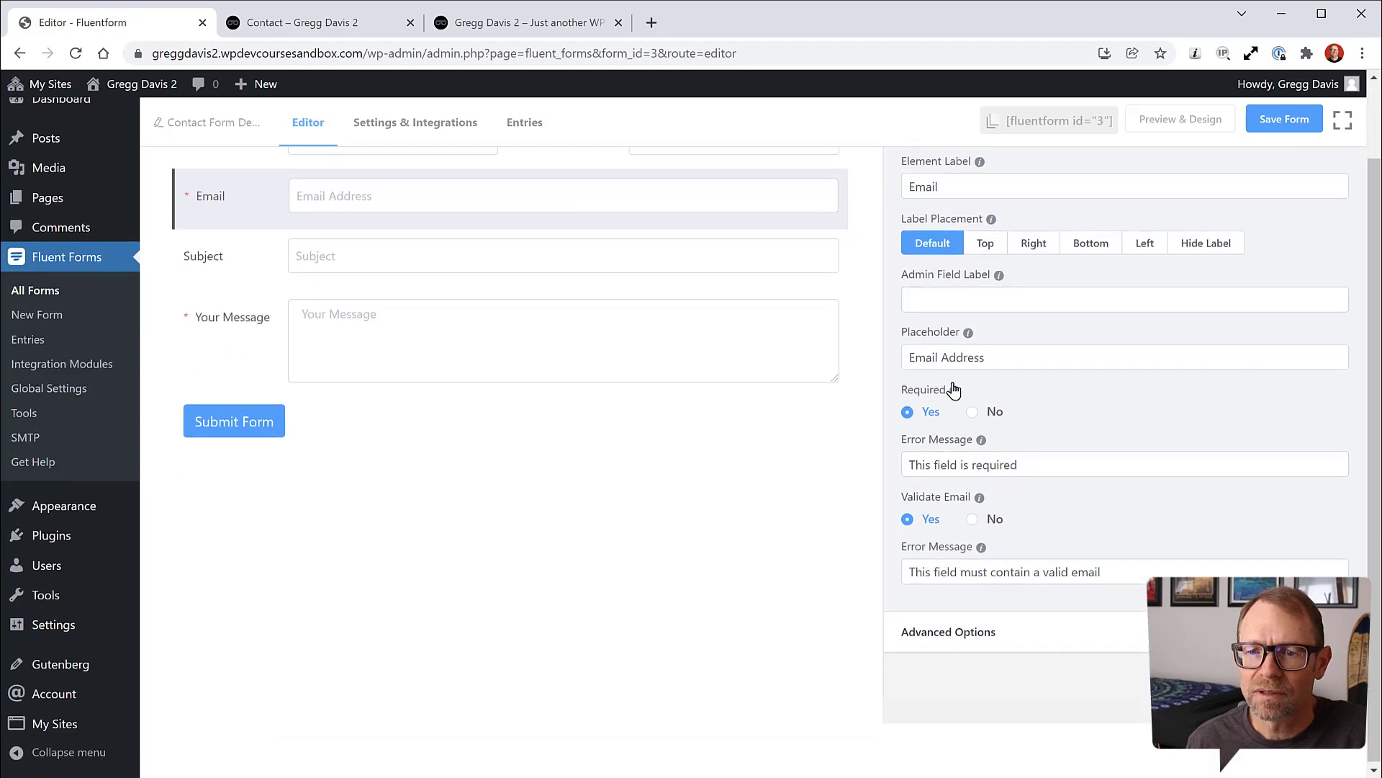
{"action": "mouse_move", "coordinate": [956, 390]}
{"action": "left_click_drag", "start_coordinate": [1028, 358], "coordinate": [905, 360]}
{"action": "key", "text": "BackSpace"}
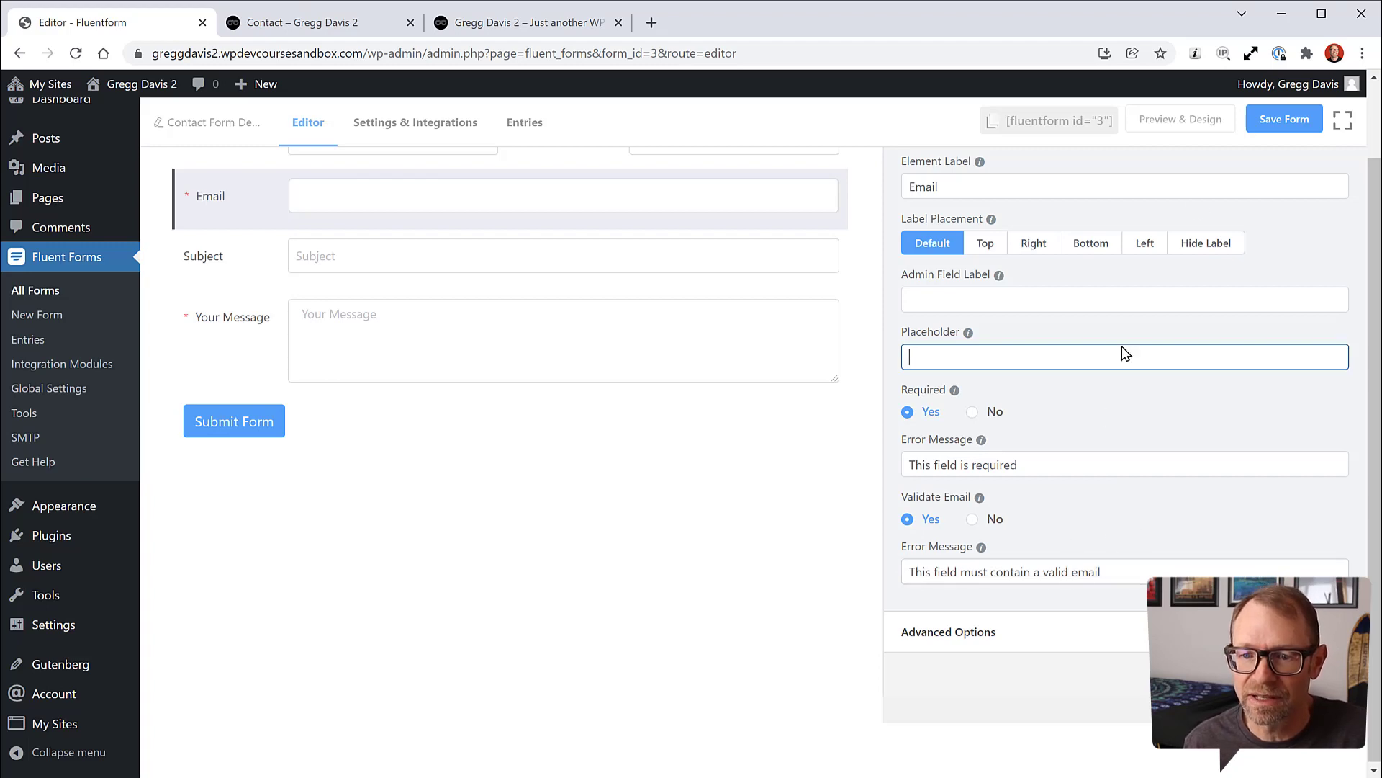
{"action": "left_click", "coordinate": [1283, 122]}
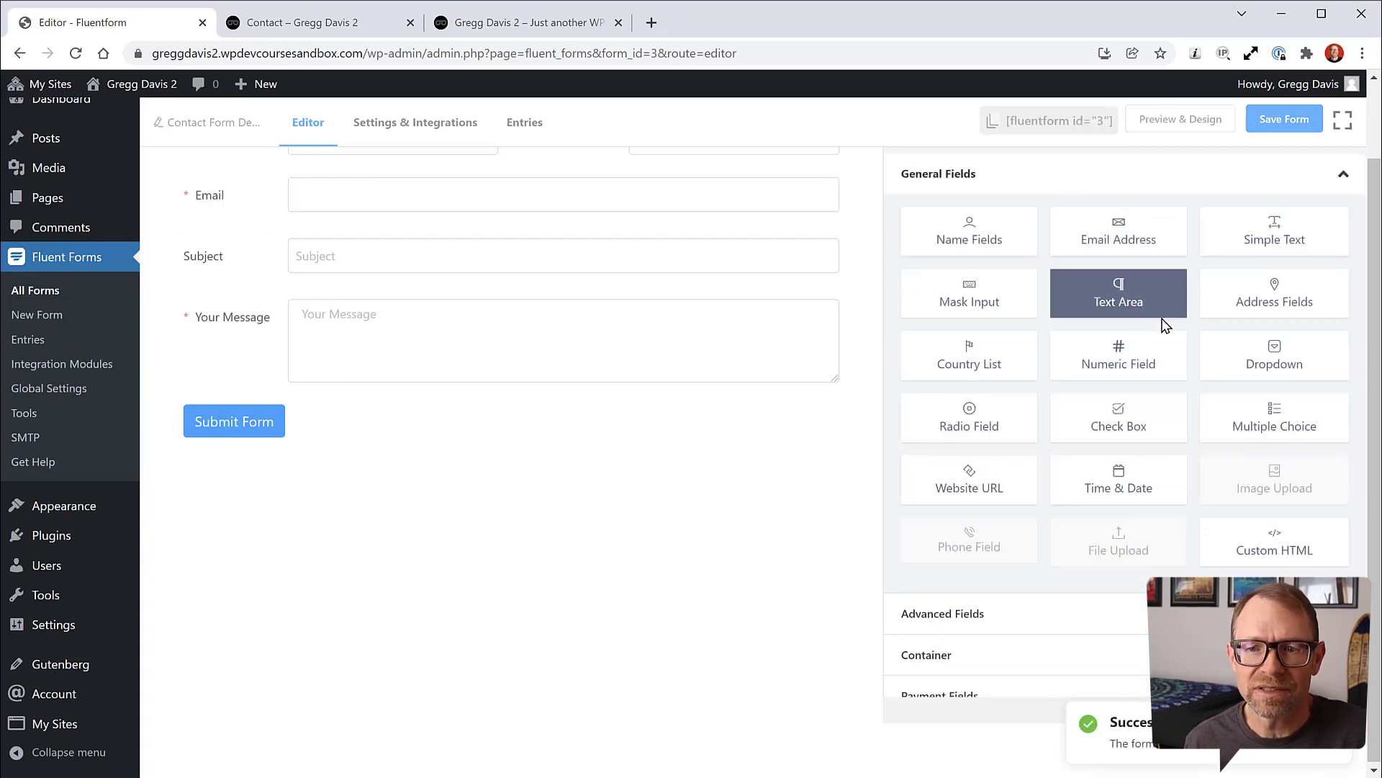
Step: Remove the Subject field's placeholder, keeping its Subject admin label, and save
{"action": "scroll", "coordinate": [421, 376], "scroll_direction": "up", "scroll_amount": 2}
{"action": "left_click", "coordinate": [256, 358]}
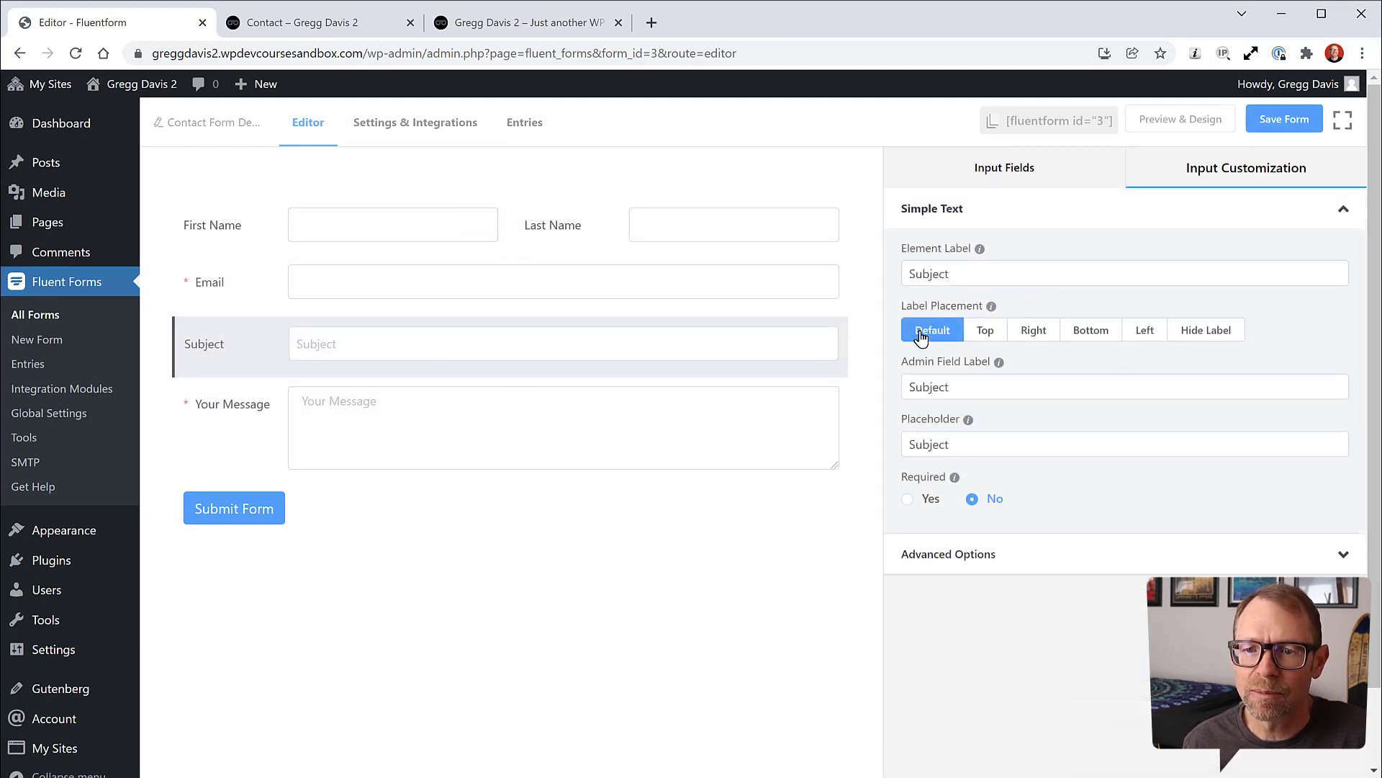
{"action": "double_click", "coordinate": [960, 388]}
{"action": "key", "text": "BackSpace"}
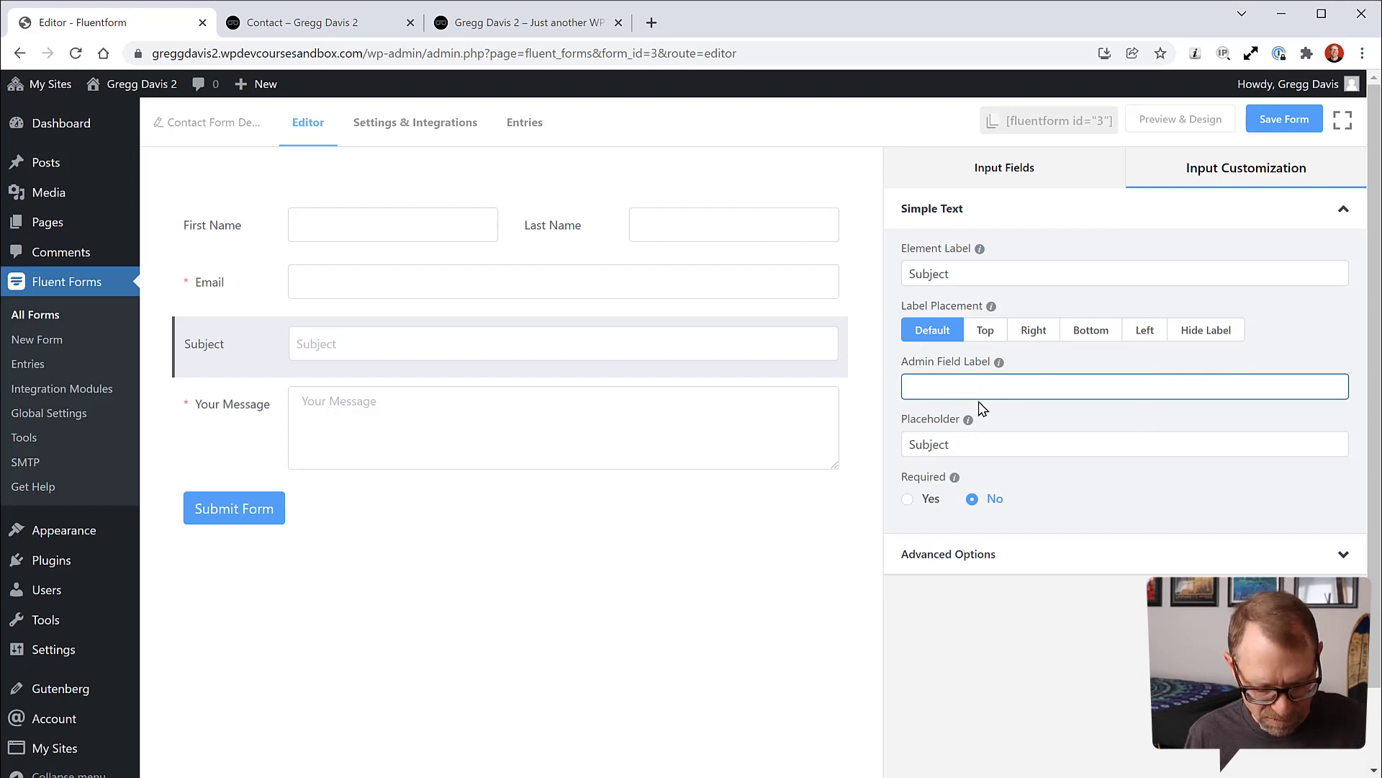
{"action": "key", "text": "ctrl+z"}
{"action": "left_click", "coordinate": [960, 444]}
{"action": "left_click_drag", "start_coordinate": [960, 444], "coordinate": [906, 444]}
{"action": "key", "text": "BackSpace"}
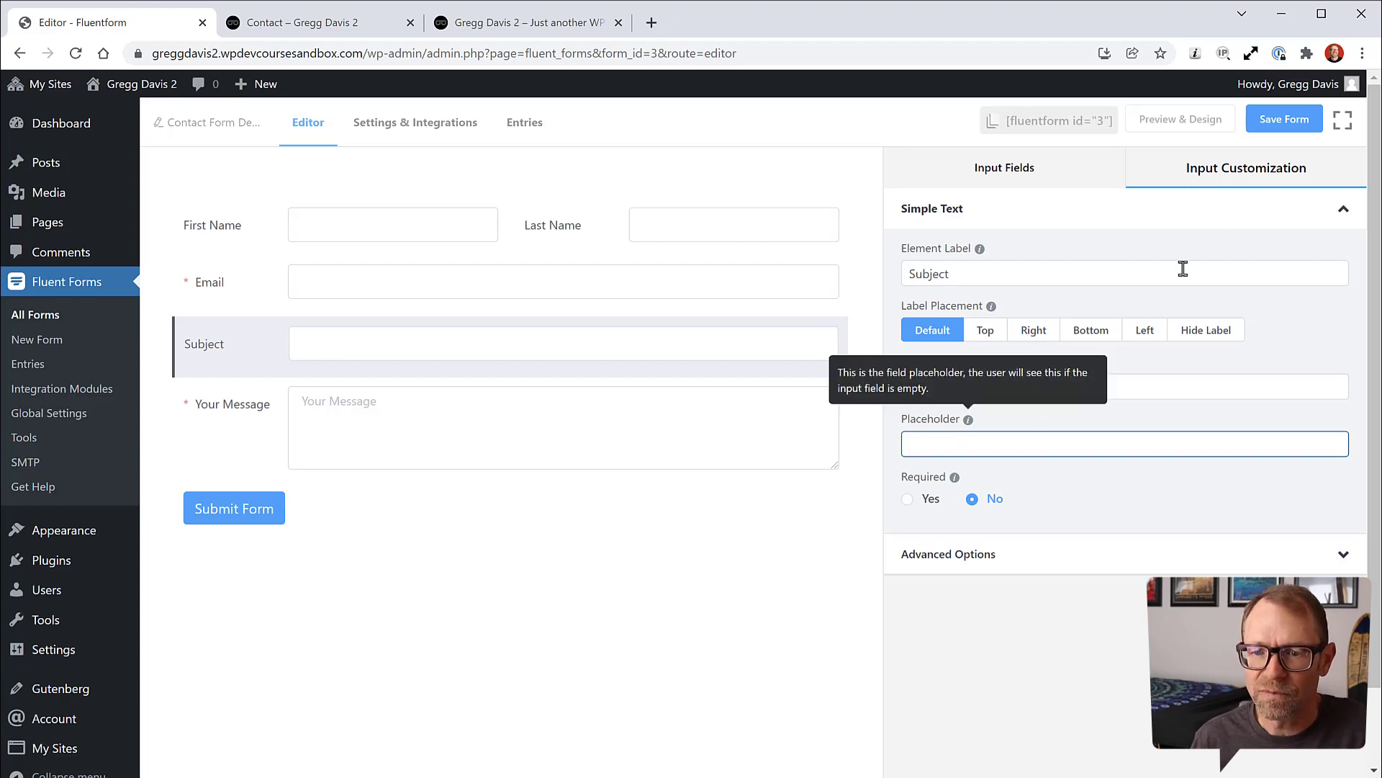
{"action": "left_click", "coordinate": [1279, 123]}
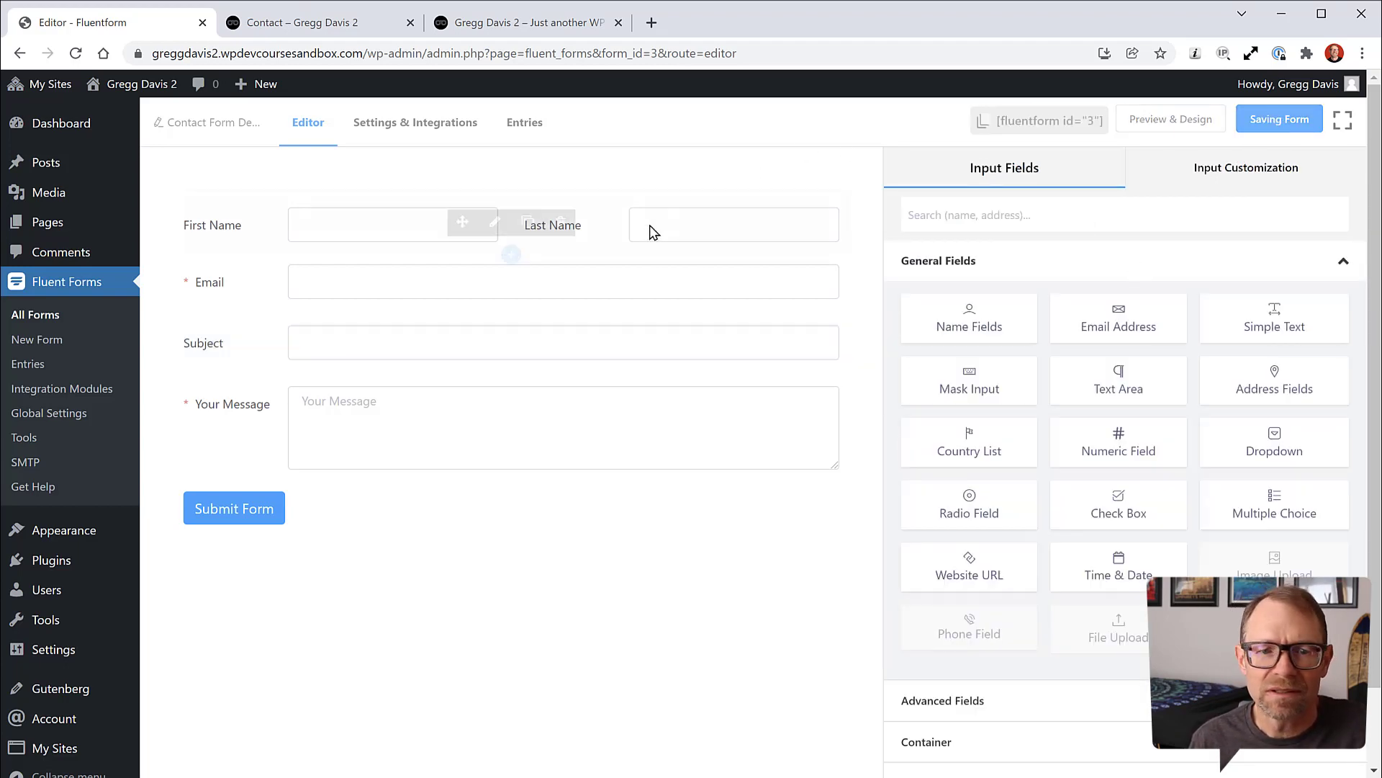
{"action": "left_click", "coordinate": [233, 427]}
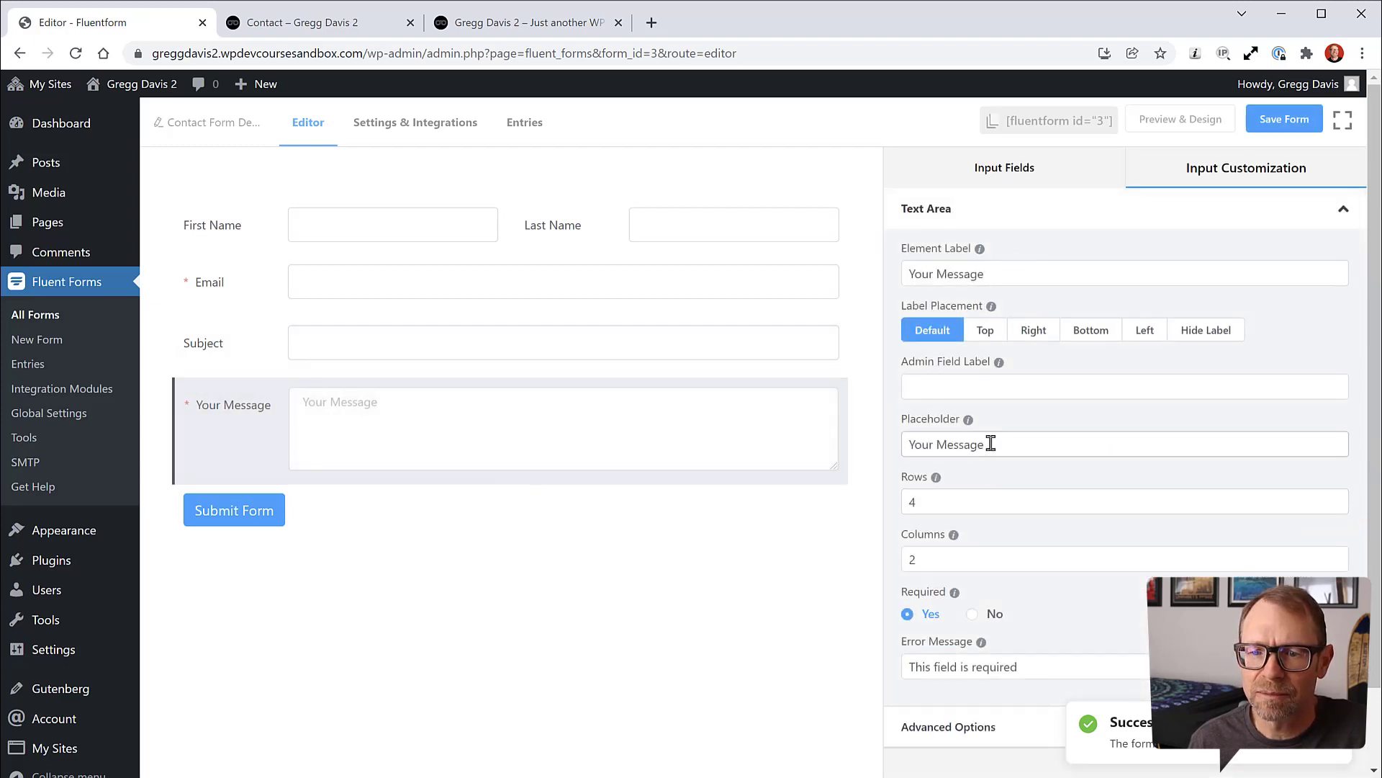
Step: Delete the Your Message field's placeholder text
{"action": "left_click_drag", "start_coordinate": [991, 443], "coordinate": [898, 451]}
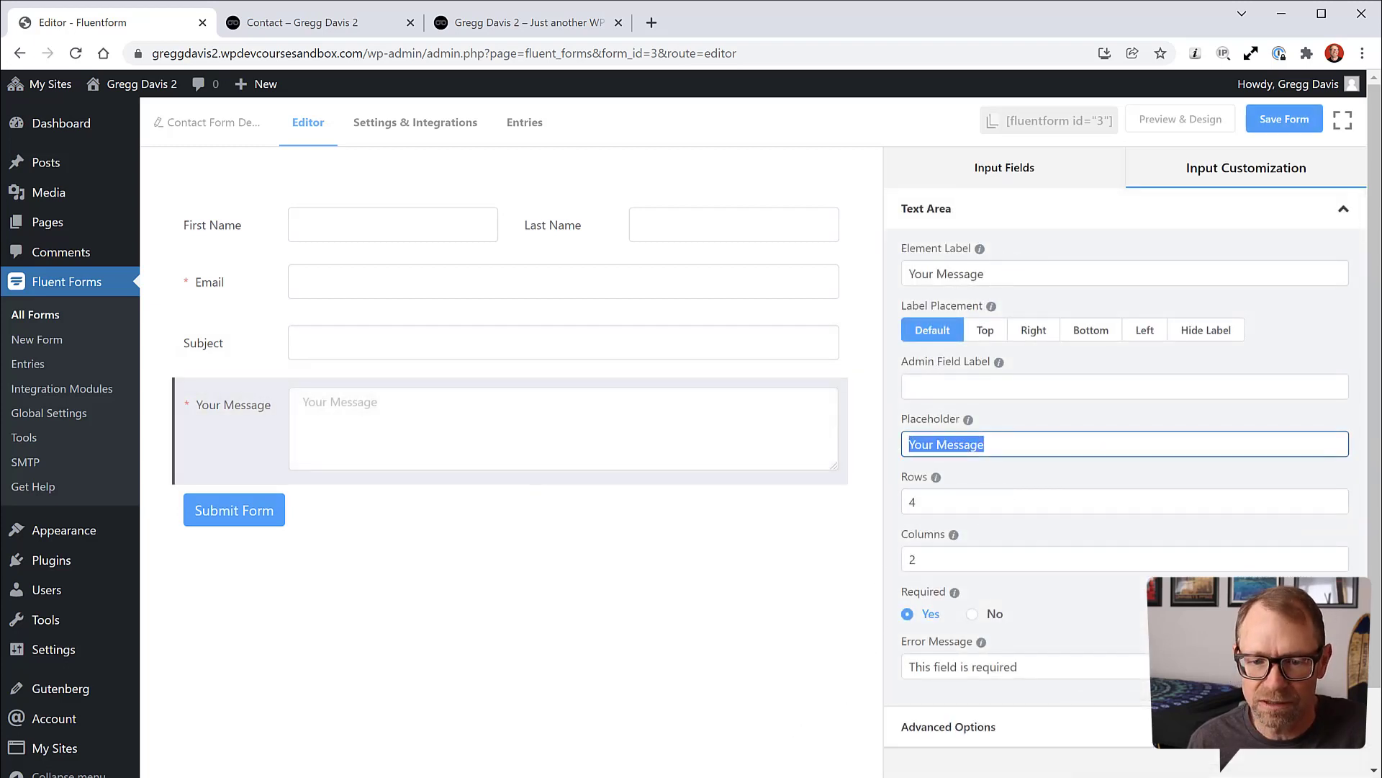
{"action": "left_click", "coordinate": [1010, 440]}
{"action": "left_click_drag", "start_coordinate": [951, 437], "coordinate": [905, 440]}
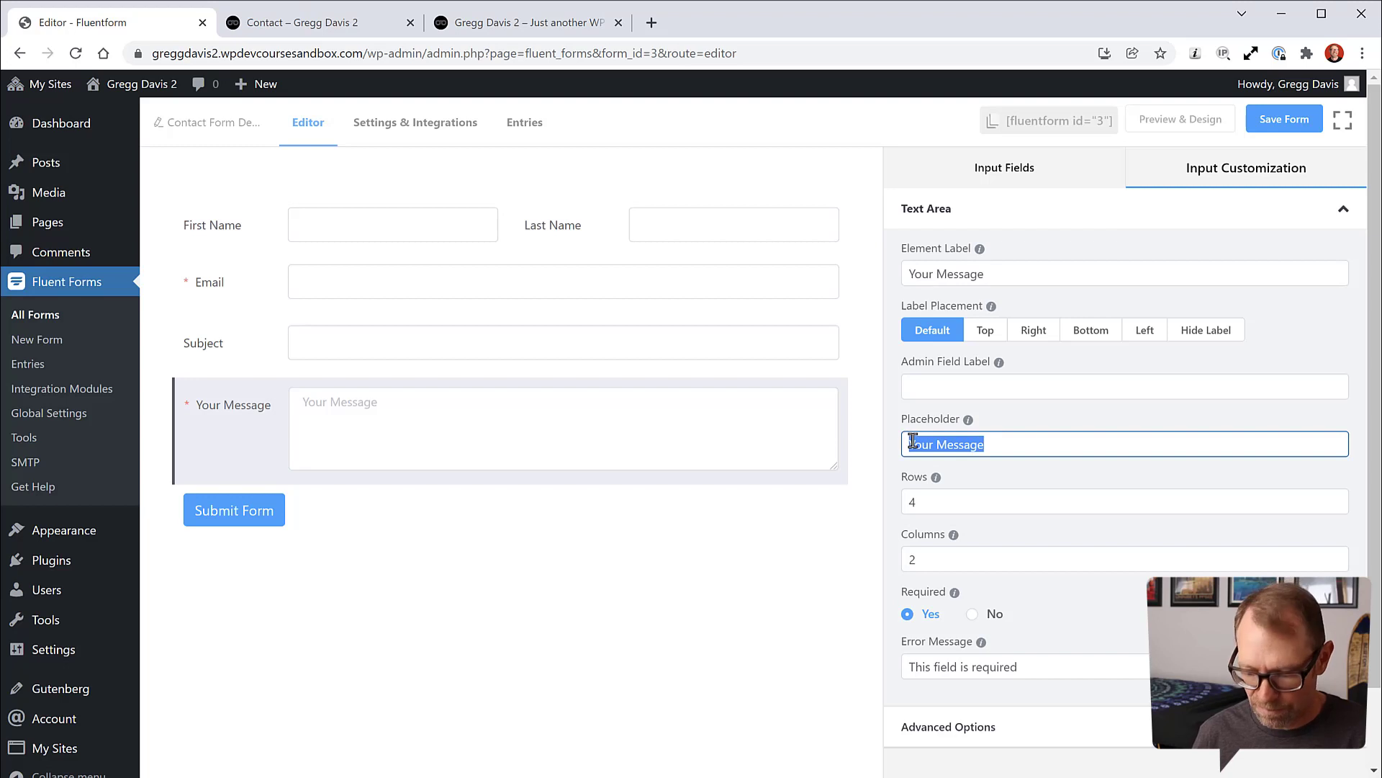
{"action": "key", "text": "BackSpace"}
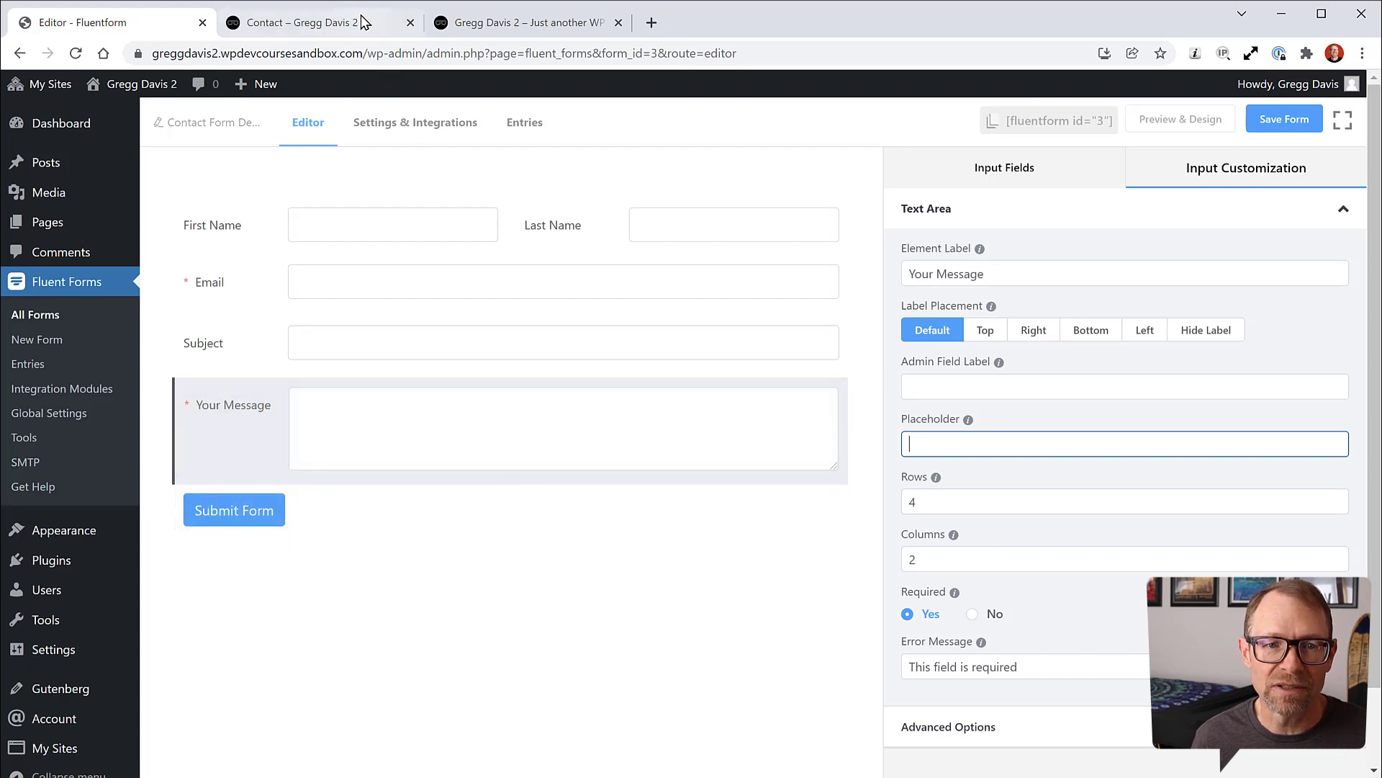
{"action": "left_click", "coordinate": [303, 23]}
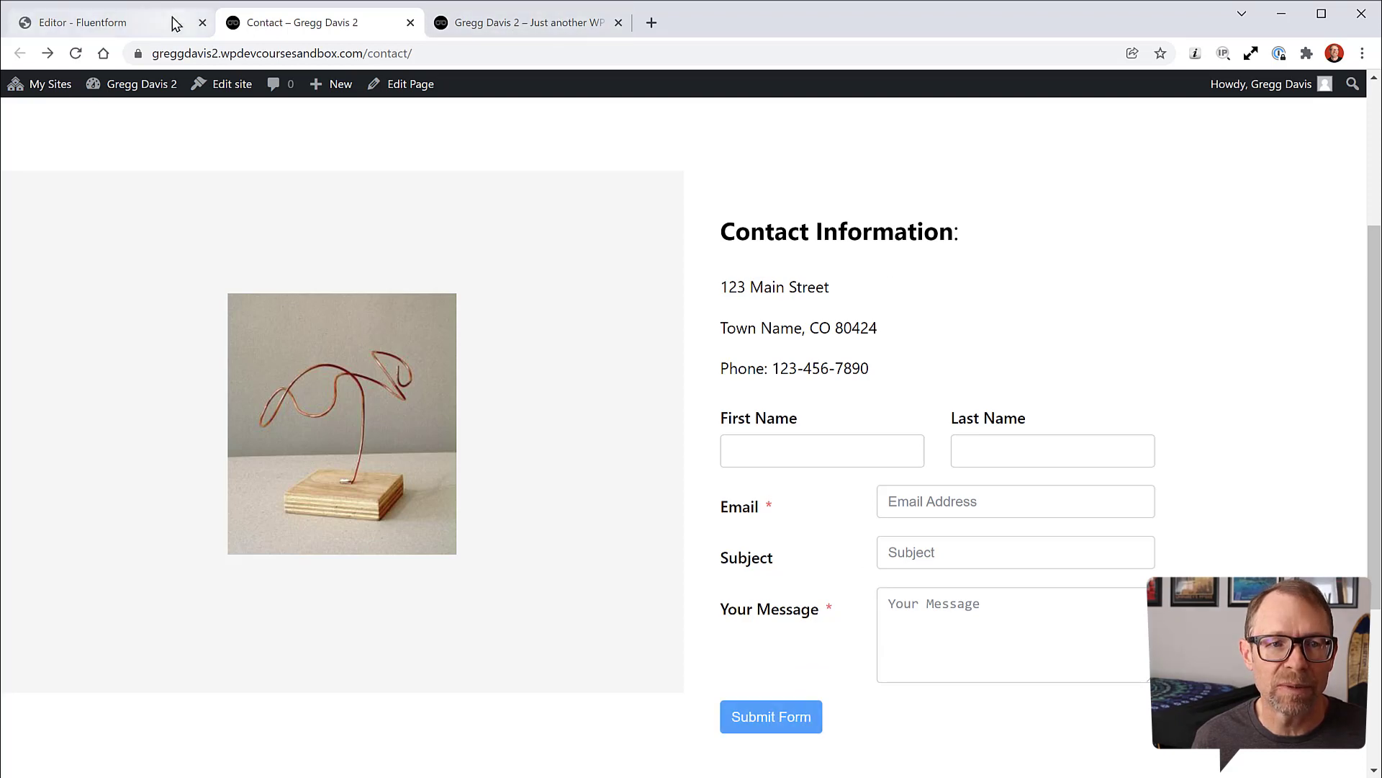
{"action": "left_click", "coordinate": [101, 22]}
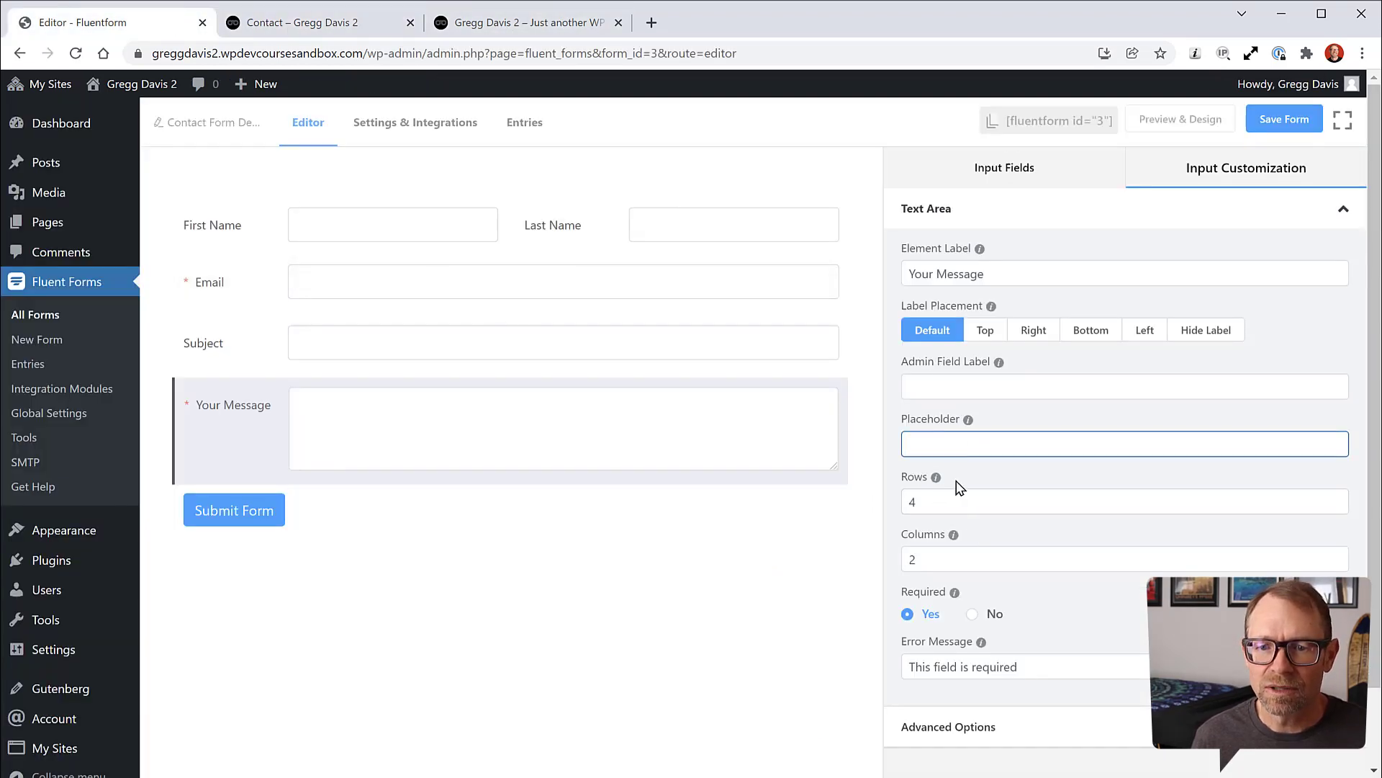
Step: Set the Your Message text area to 3 rows and save the form
{"action": "left_click", "coordinate": [914, 501]}
{"action": "double_click", "coordinate": [911, 502]}
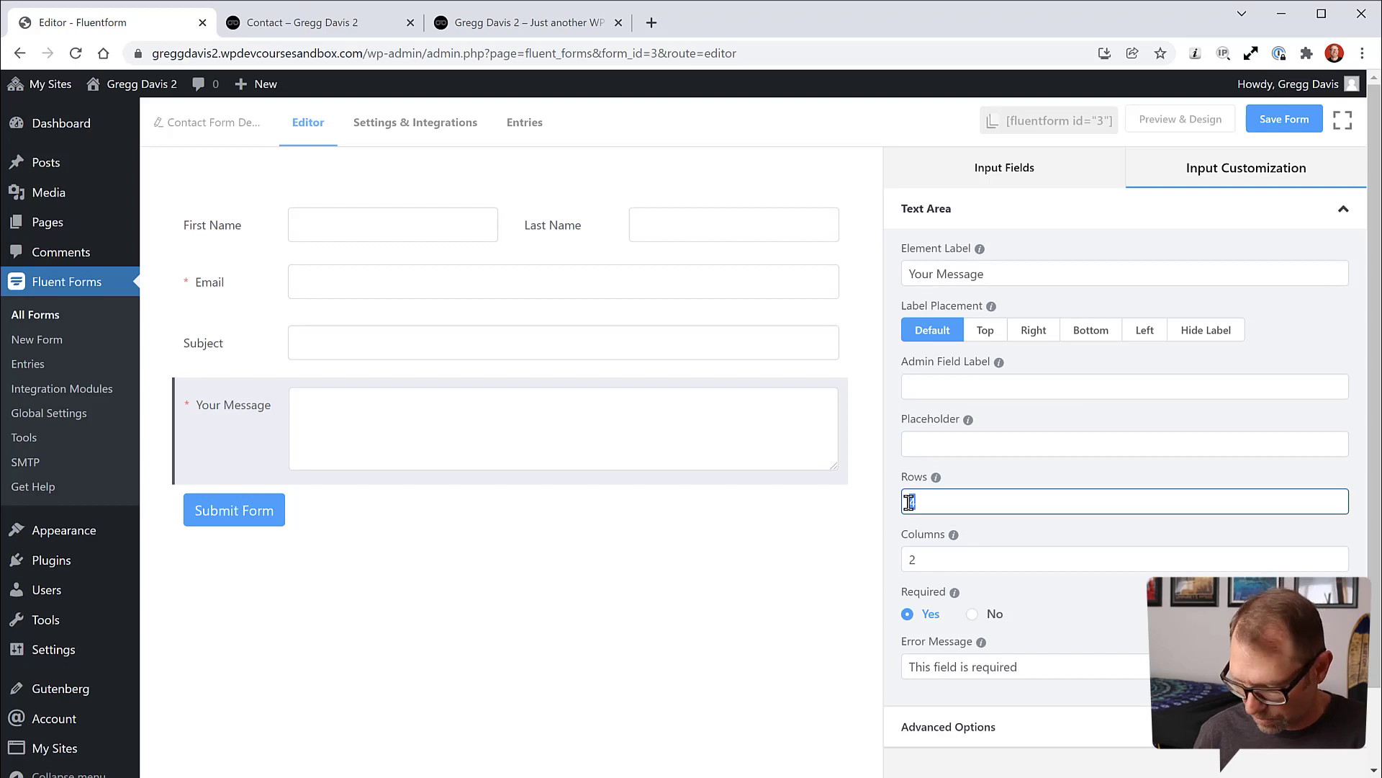
{"action": "type", "text": "3"}
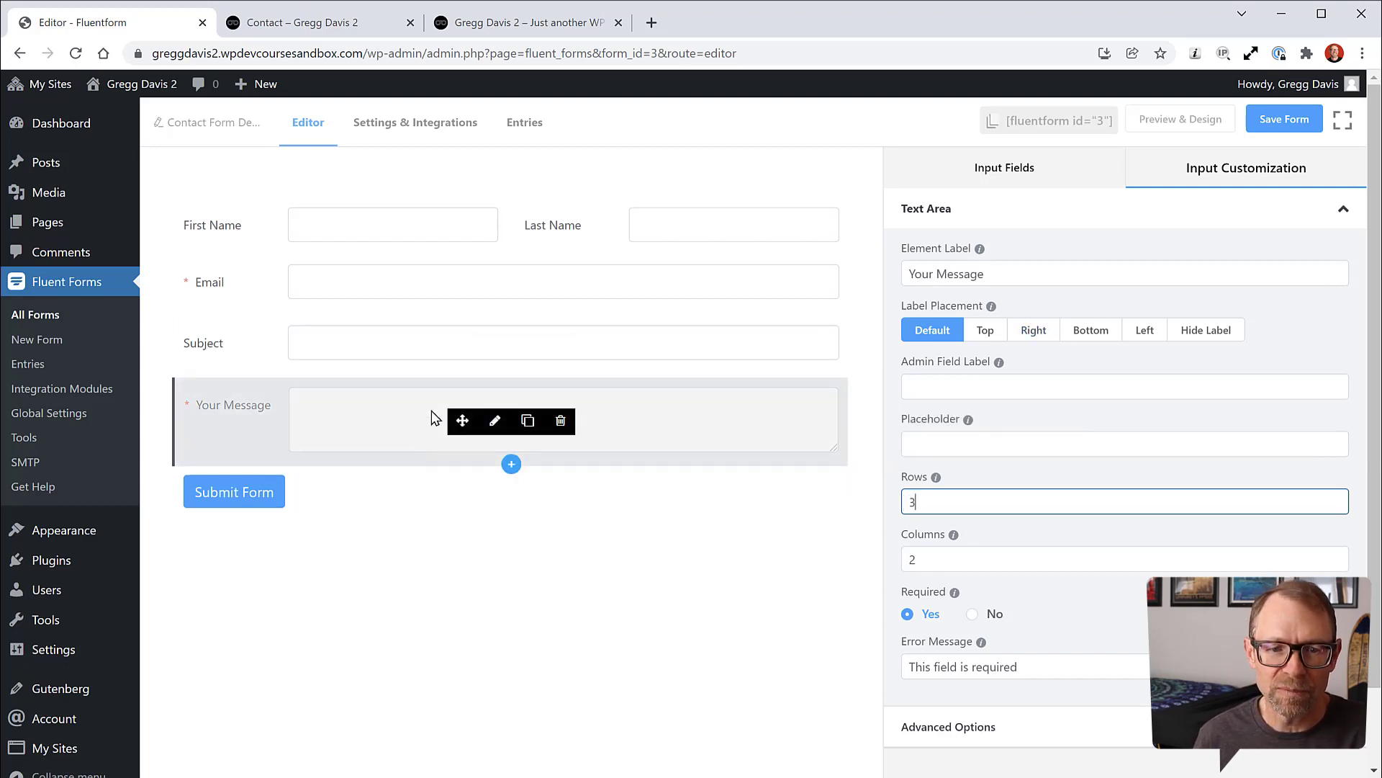
{"action": "left_click", "coordinate": [1265, 119]}
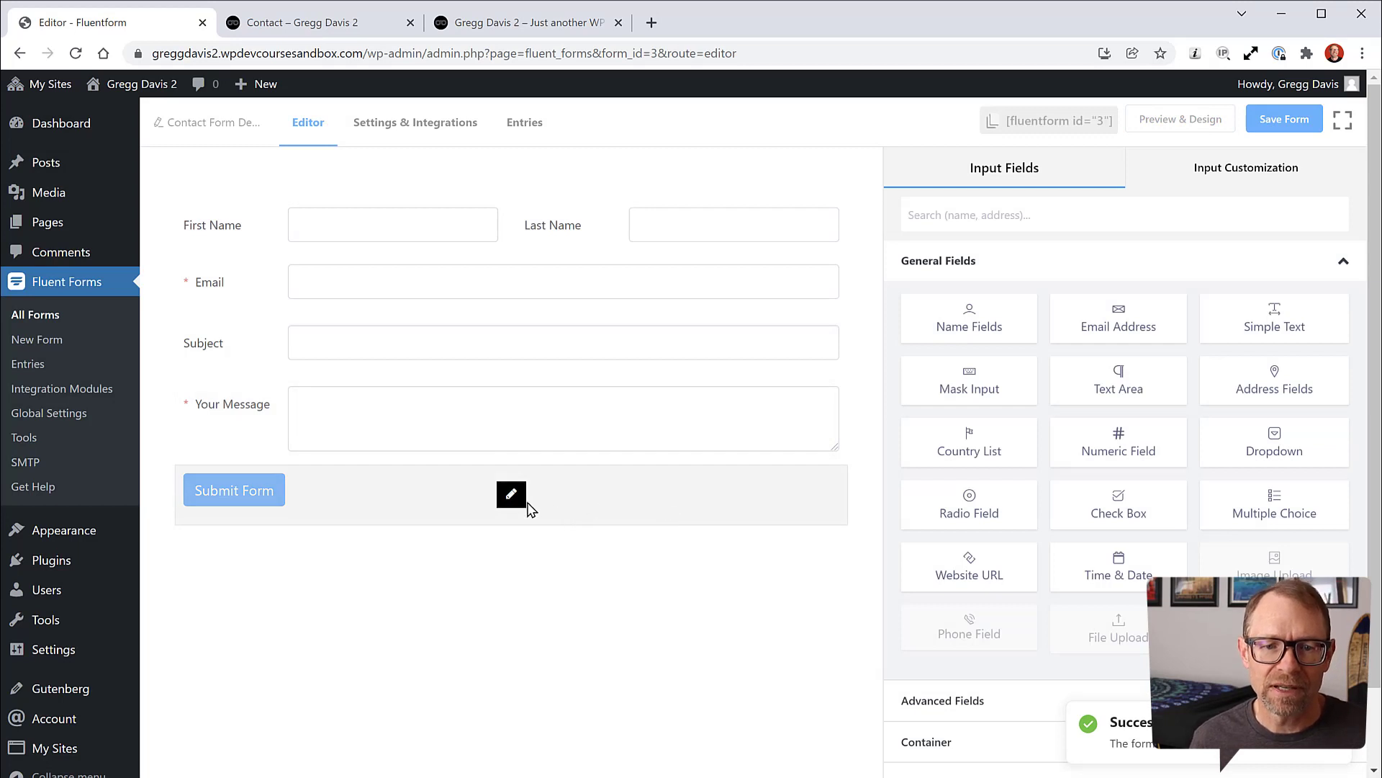
{"action": "left_click", "coordinate": [513, 498]}
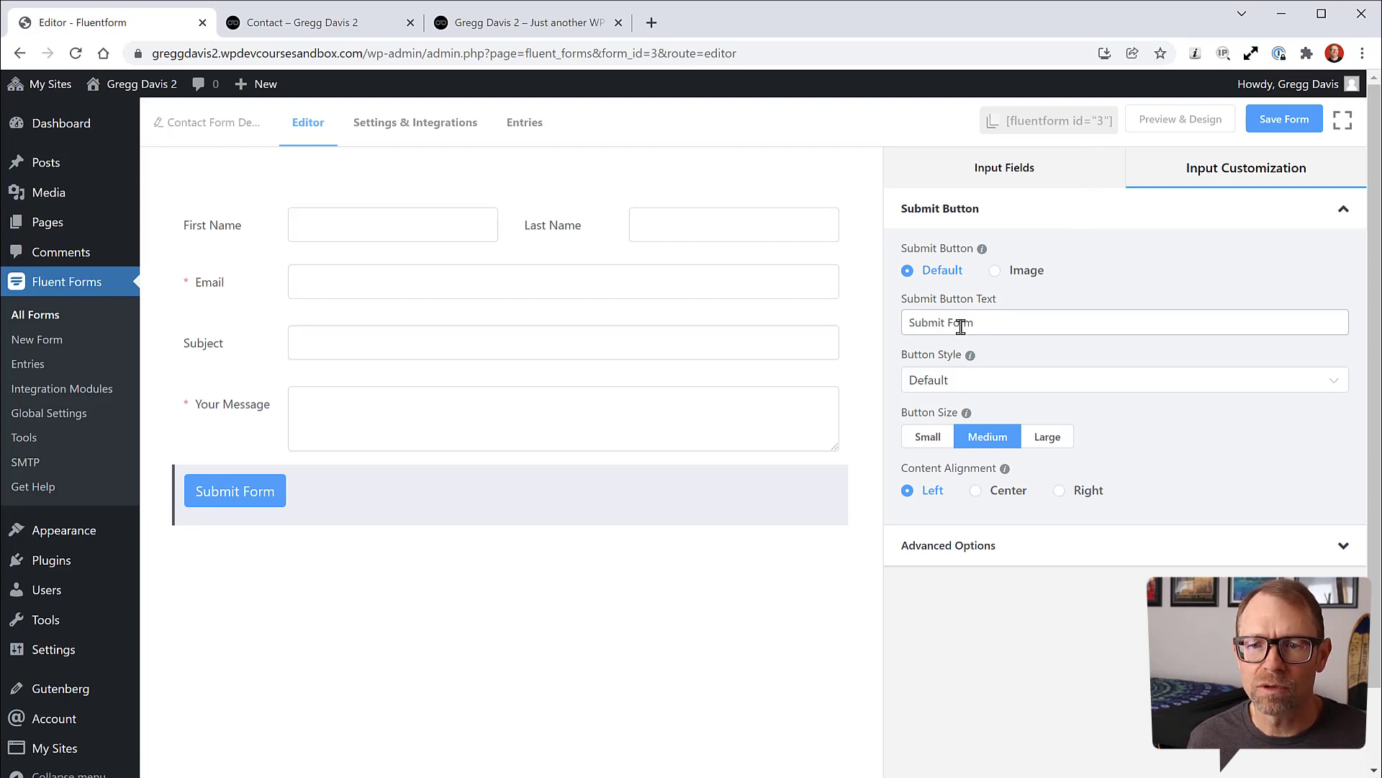
Step: Change the submit button text to 'Send', keeping it a standard text button
{"action": "left_click_drag", "start_coordinate": [948, 324], "coordinate": [993, 321]}
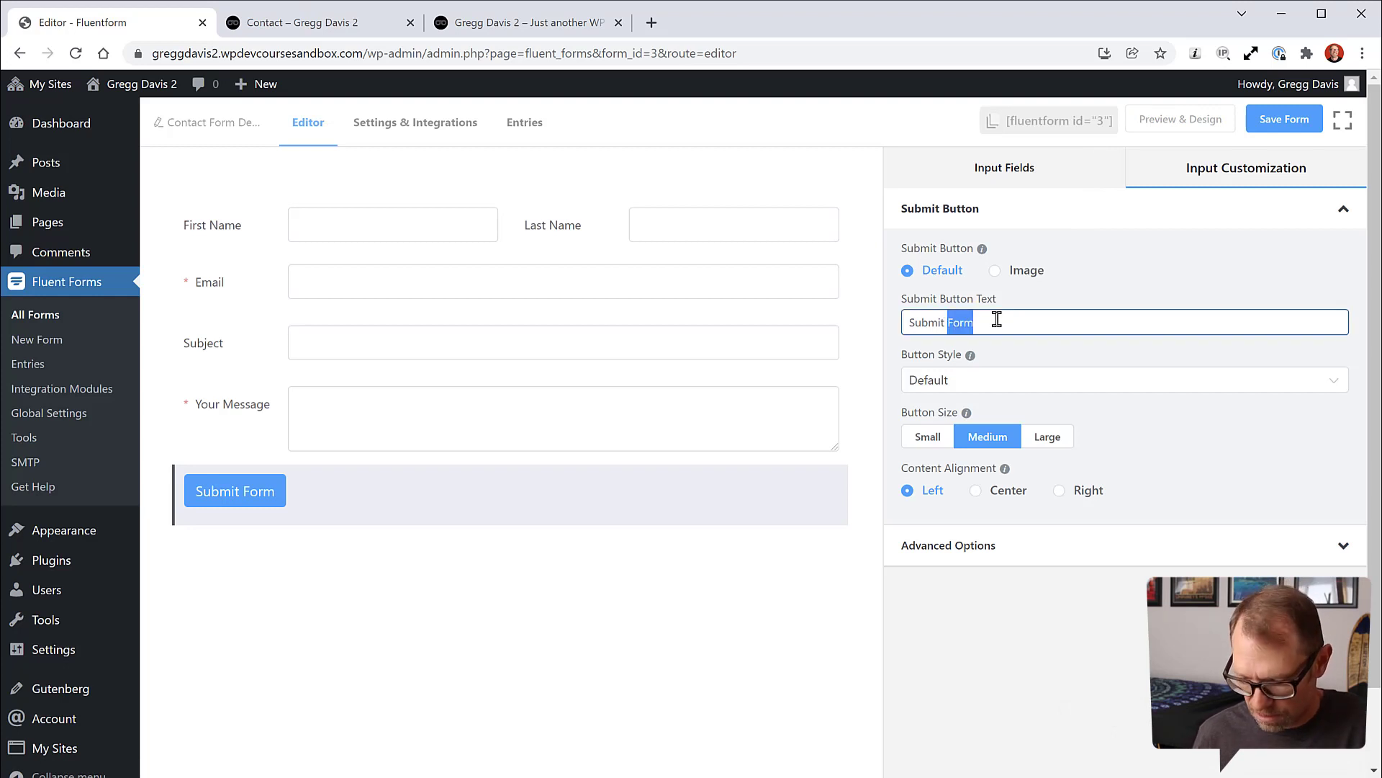
{"action": "key", "text": "BackSpace"}
{"action": "left_click_drag", "start_coordinate": [949, 321], "coordinate": [905, 322]}
{"action": "type", "text": "Send"}
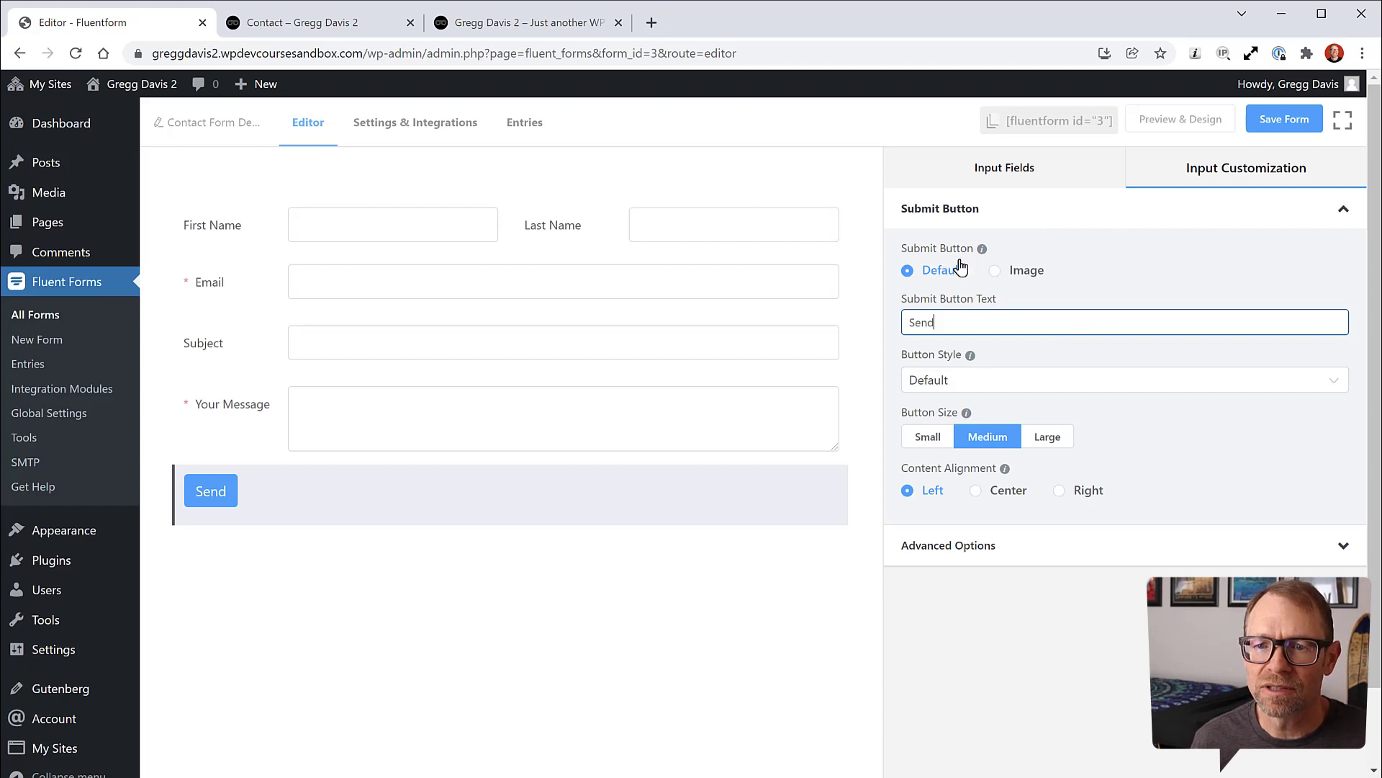
{"action": "left_click", "coordinate": [995, 272]}
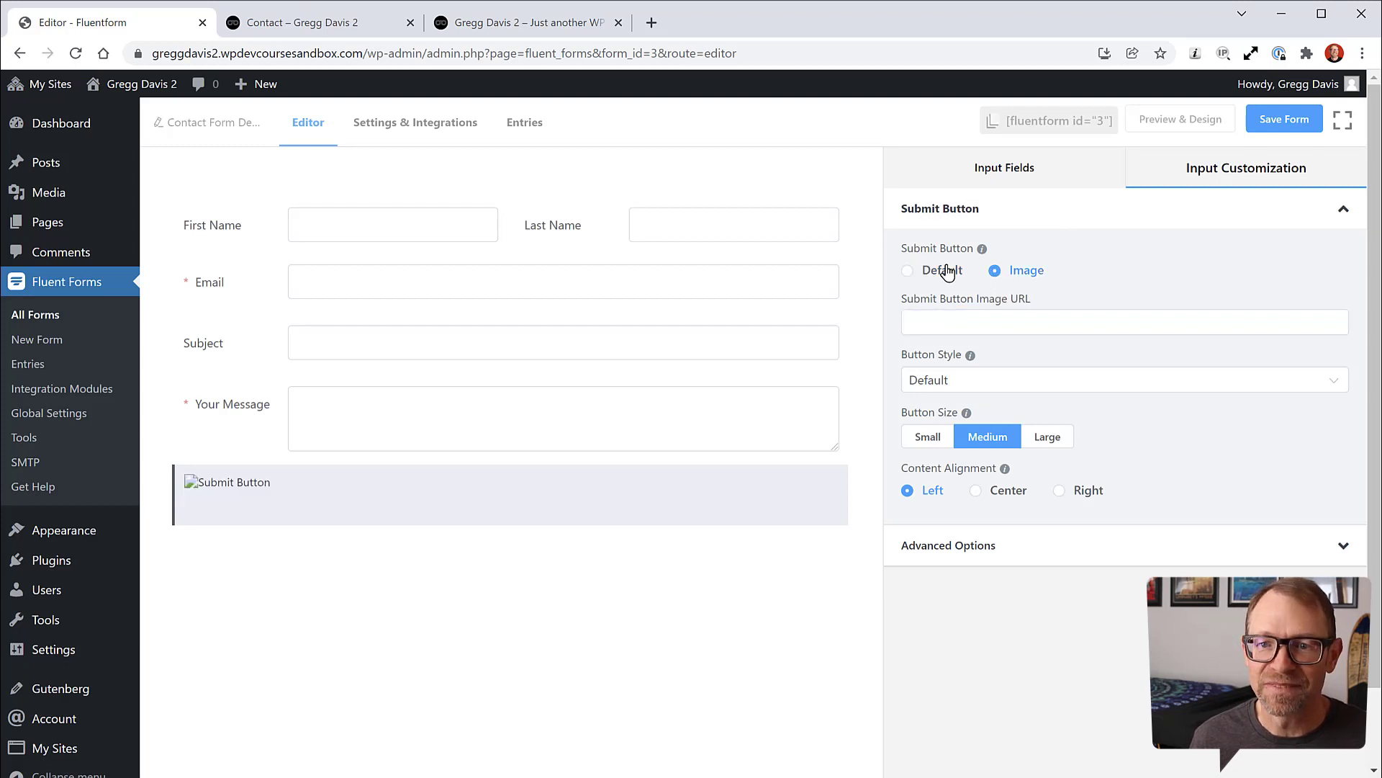
{"action": "left_click", "coordinate": [907, 270]}
Step: Style the submit button Gray at Medium size, check the live page, and save the form
{"action": "left_click", "coordinate": [948, 386]}
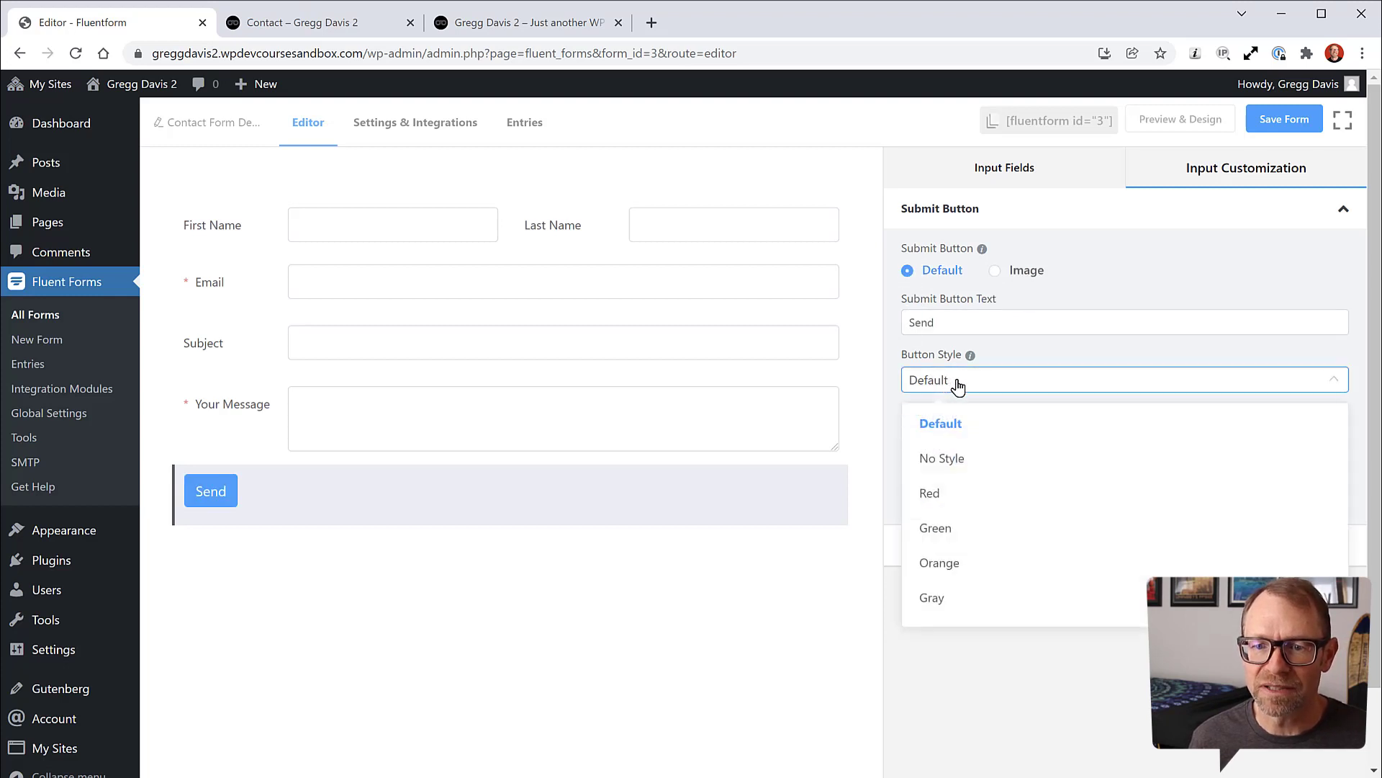
{"action": "left_click", "coordinate": [932, 599]}
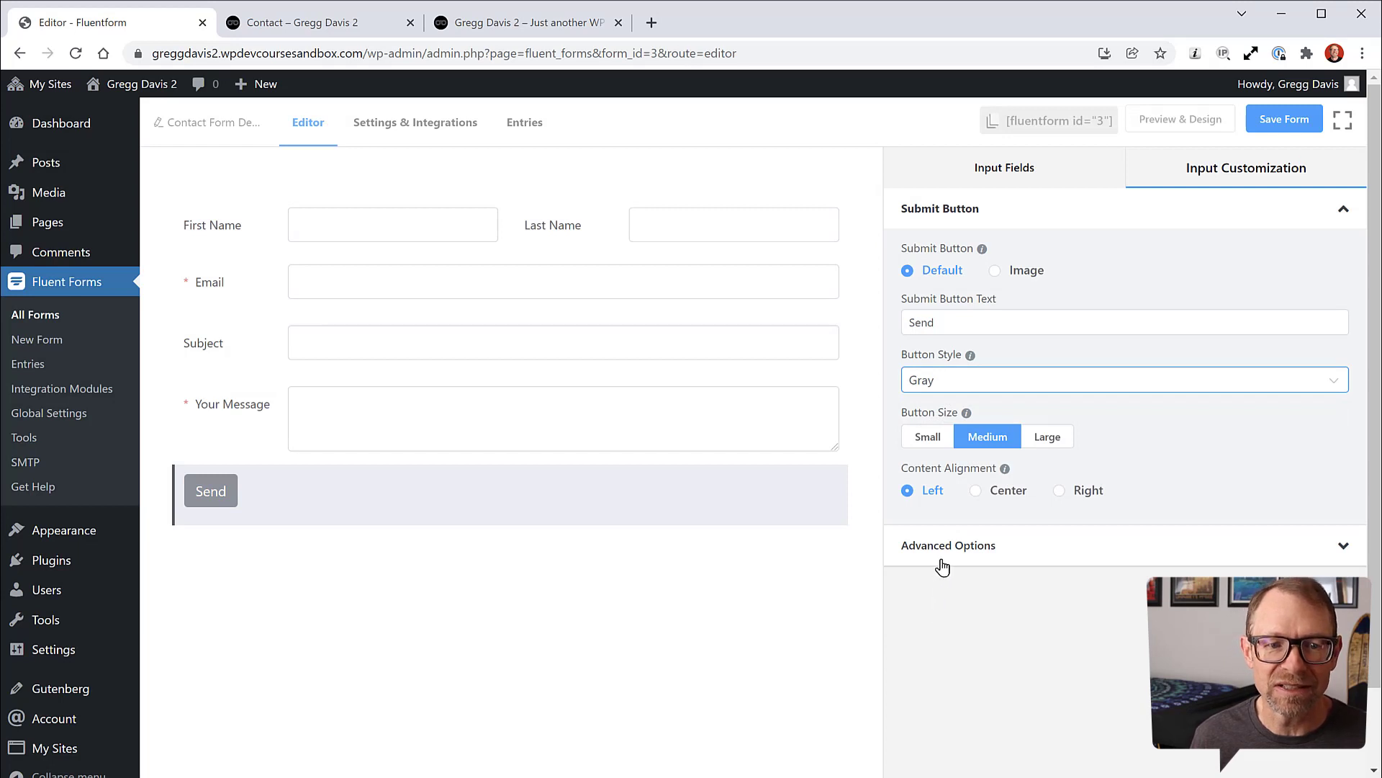
{"action": "left_click", "coordinate": [1046, 437]}
{"action": "left_click", "coordinate": [920, 439]}
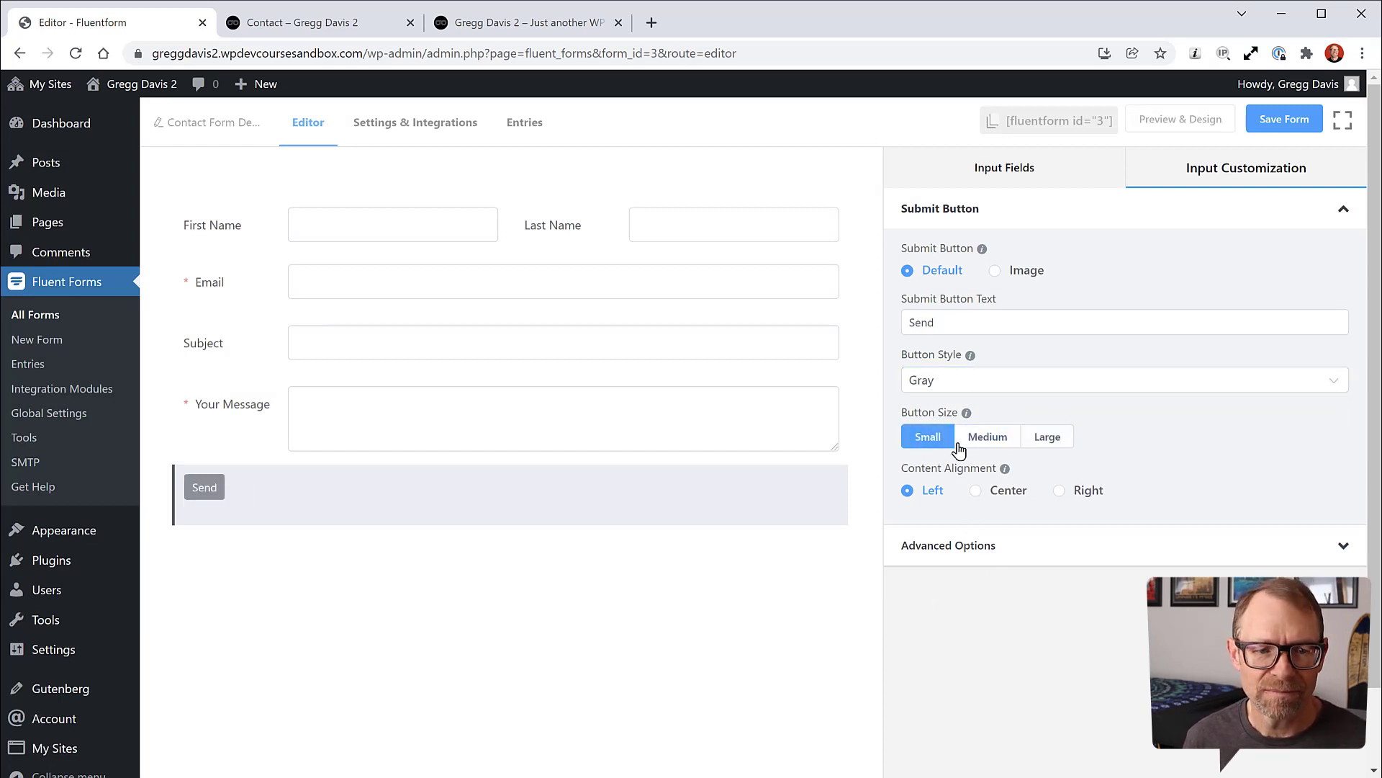
{"action": "left_click", "coordinate": [983, 436]}
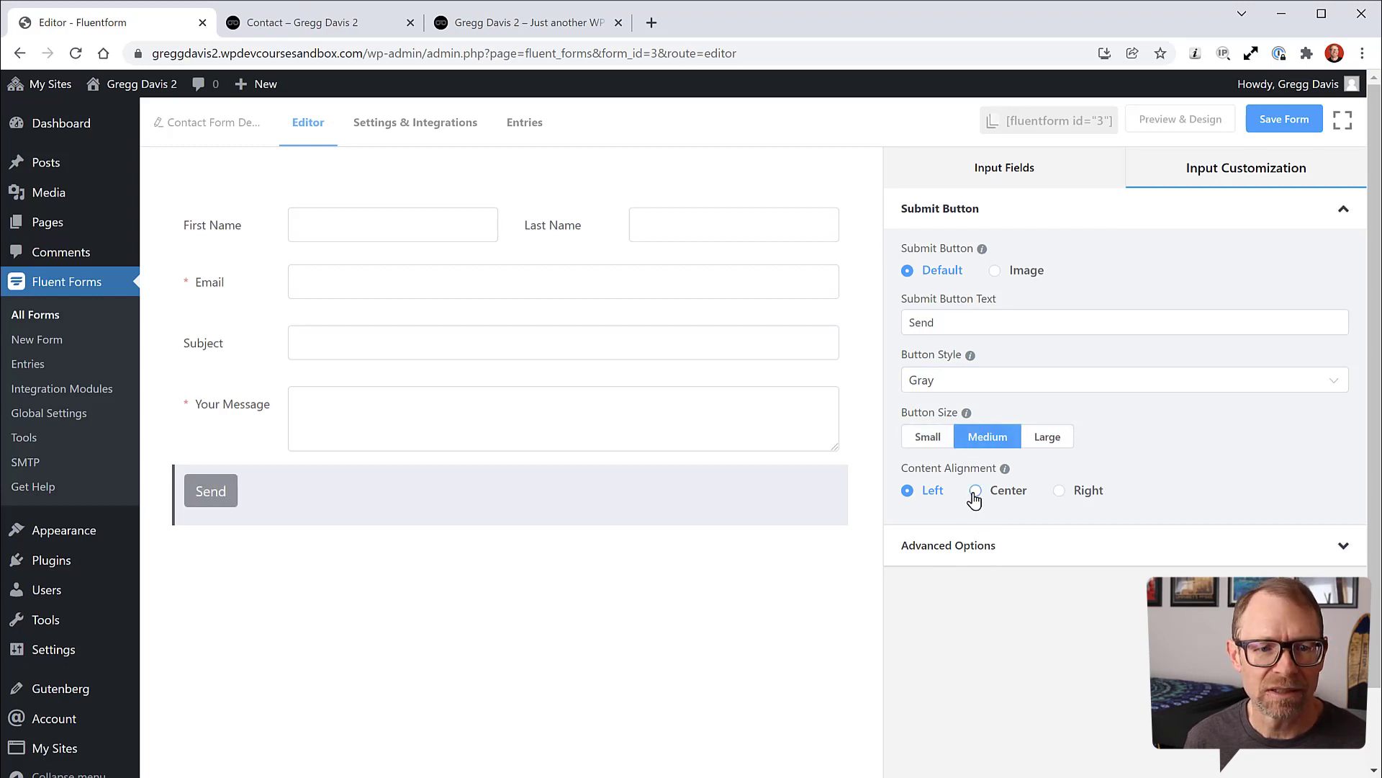
{"action": "left_click", "coordinate": [364, 23]}
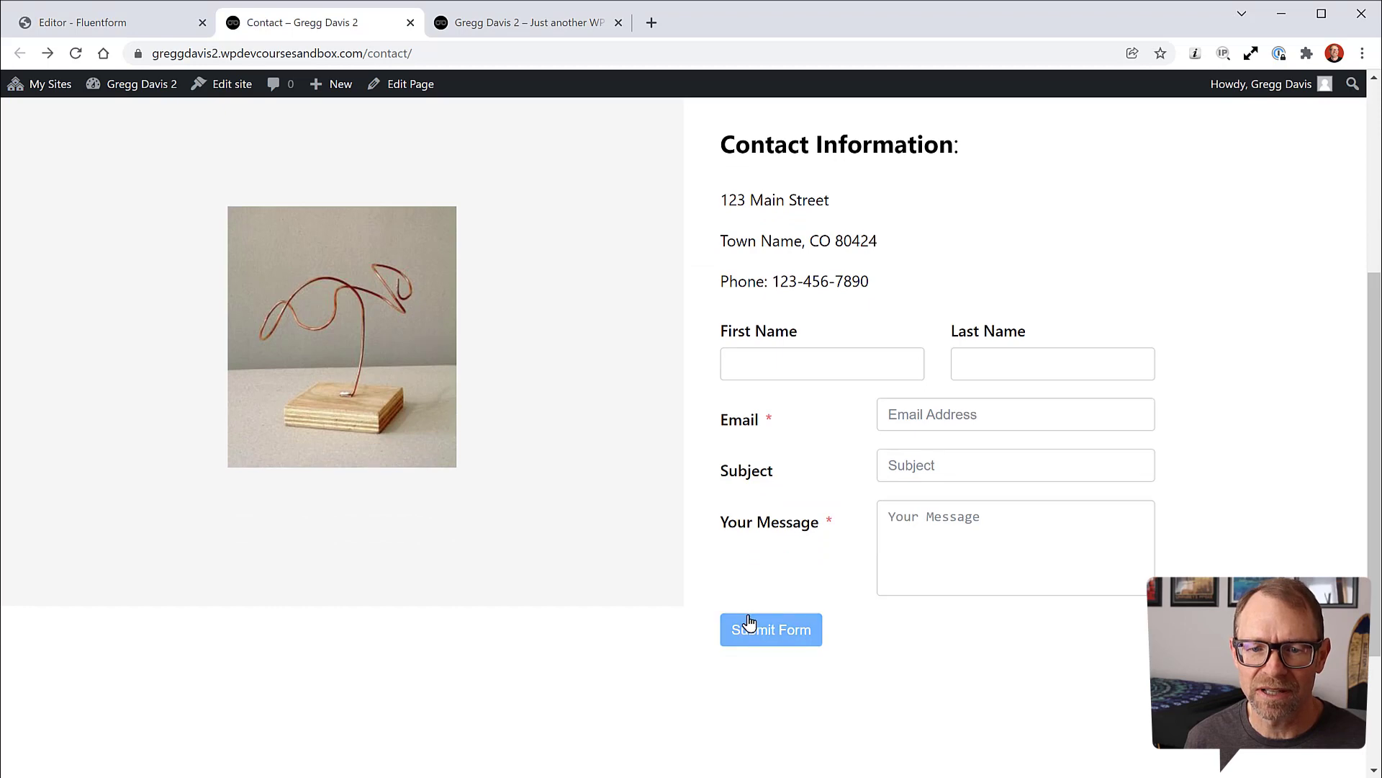
{"action": "left_click", "coordinate": [184, 16]}
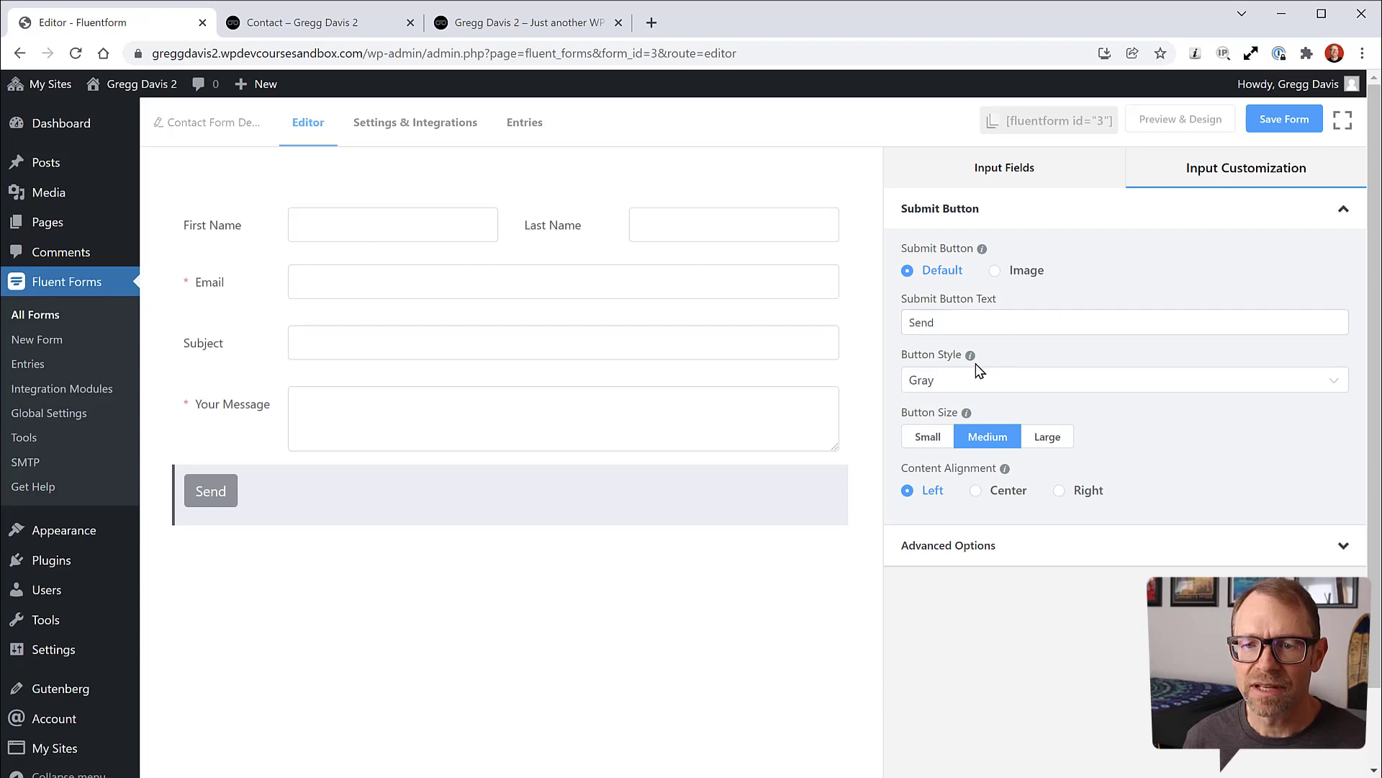
{"action": "mouse_move", "coordinate": [972, 366]}
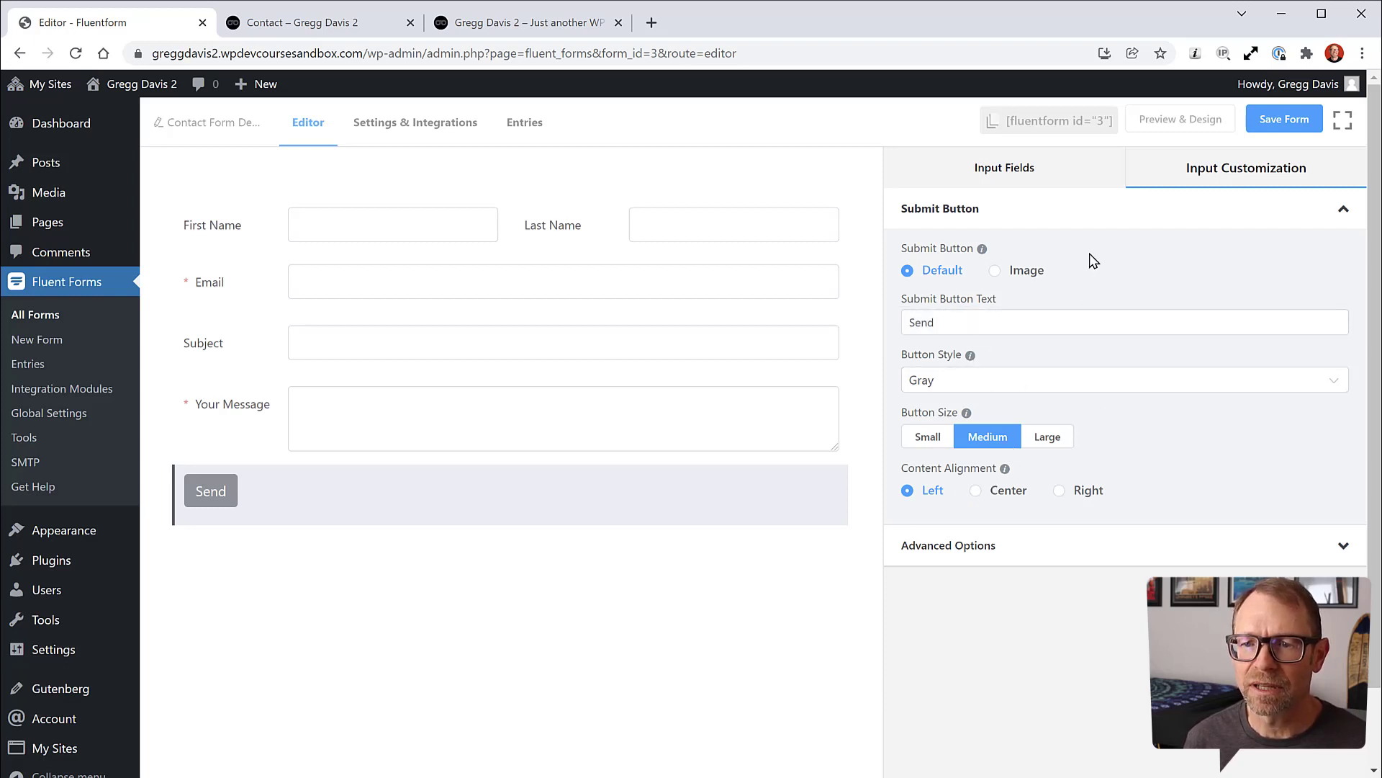
{"action": "left_click", "coordinate": [1286, 121]}
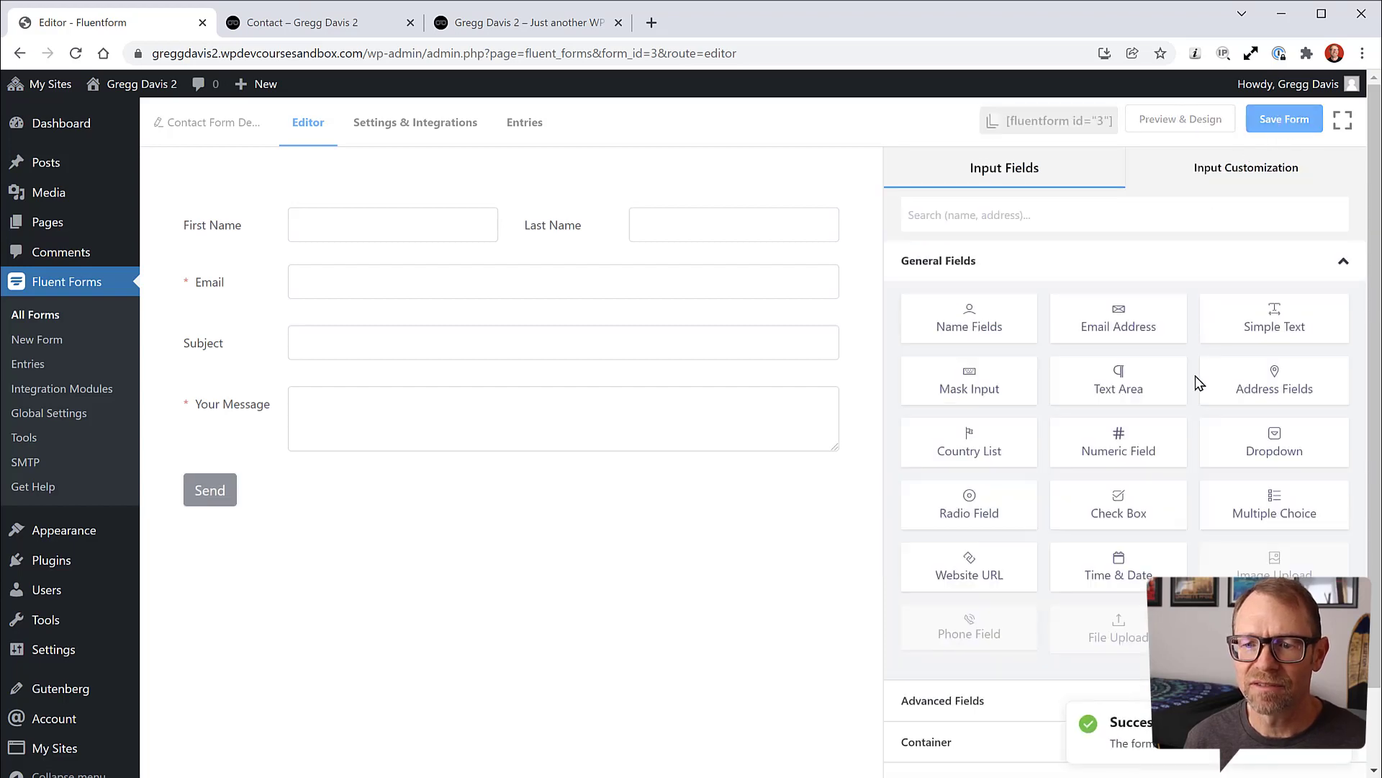
Step: Reload the live Contact page and scroll to the updated form
{"action": "left_click", "coordinate": [238, 28]}
{"action": "left_click", "coordinate": [77, 54]}
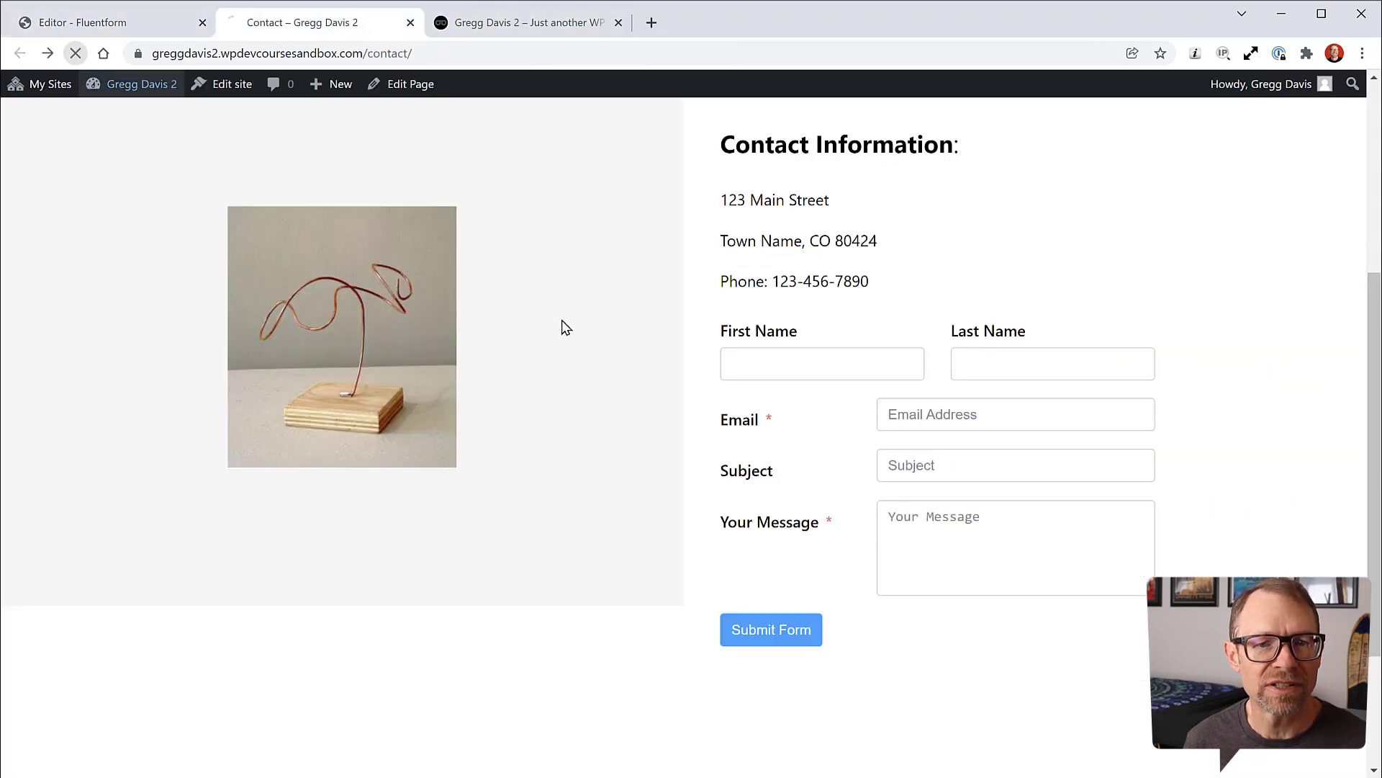
{"action": "scroll", "coordinate": [713, 402], "scroll_direction": "up", "scroll_amount": 3}
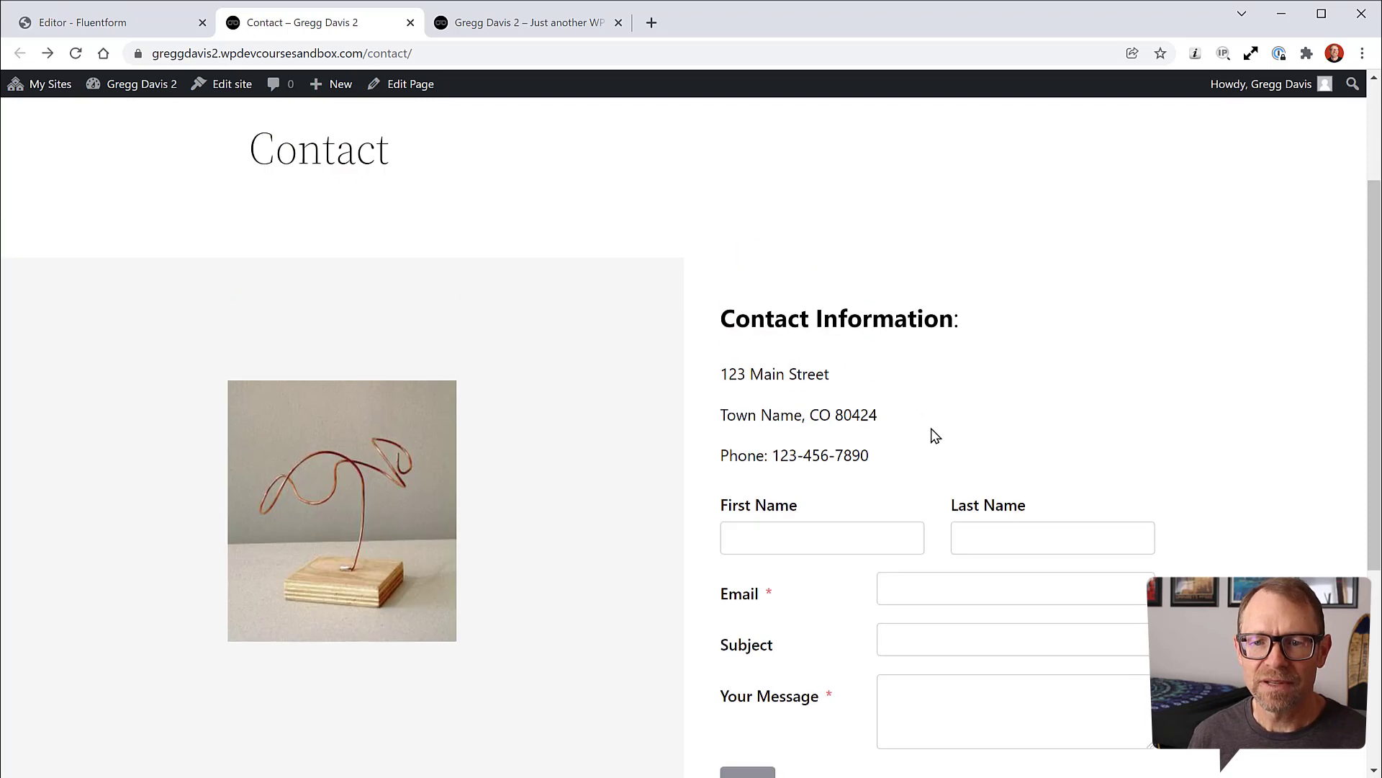
{"action": "scroll", "coordinate": [1075, 405], "scroll_direction": "down", "scroll_amount": 1}
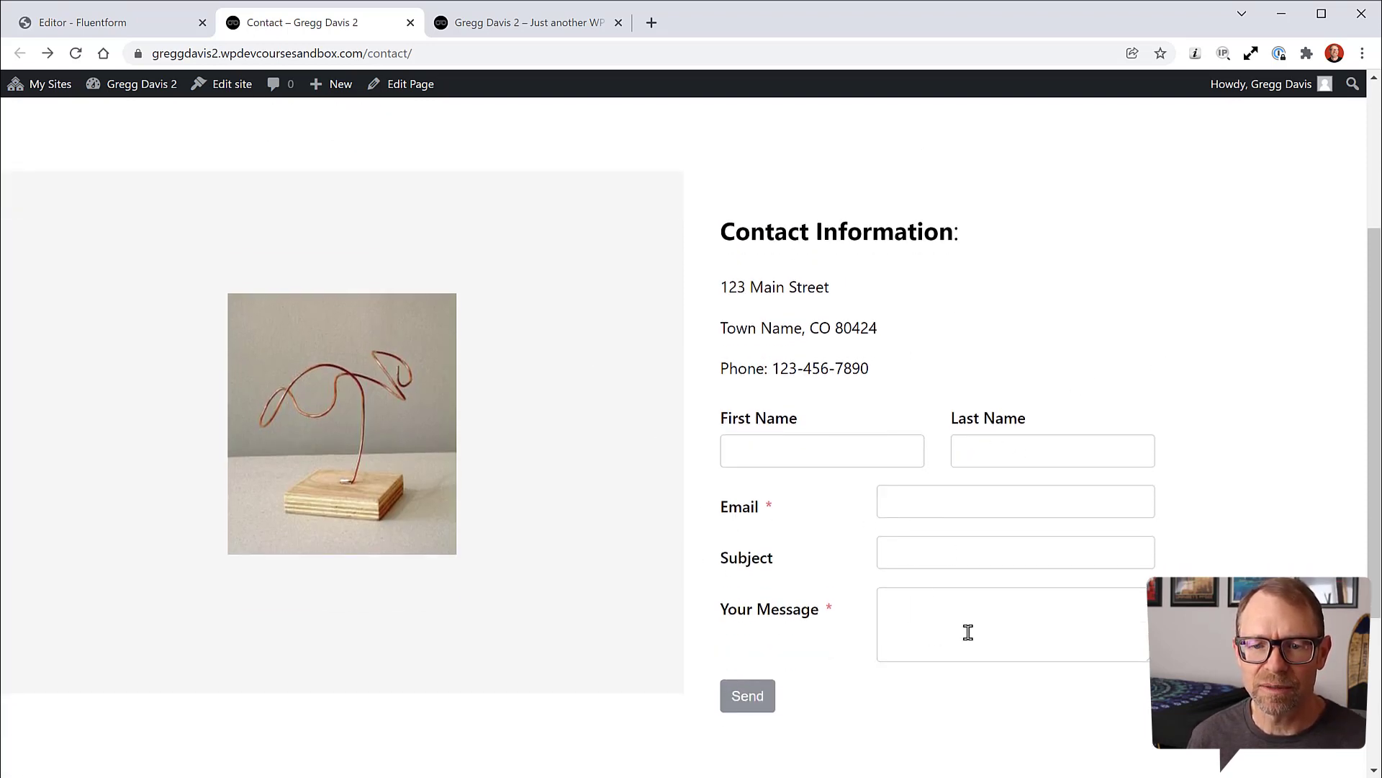
{"action": "scroll", "coordinate": [1116, 518], "scroll_direction": "up", "scroll_amount": 3}
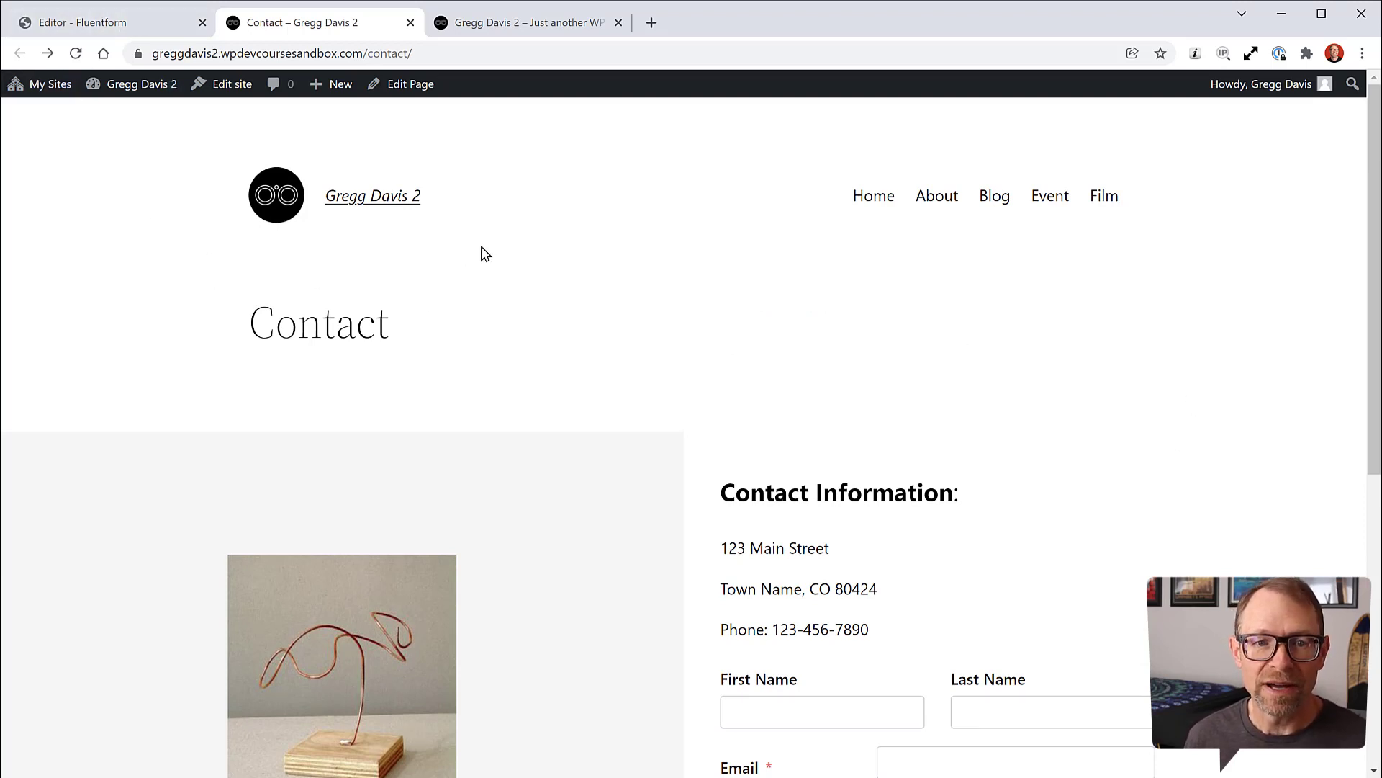
{"action": "scroll", "coordinate": [1008, 366], "scroll_direction": "down", "scroll_amount": 2}
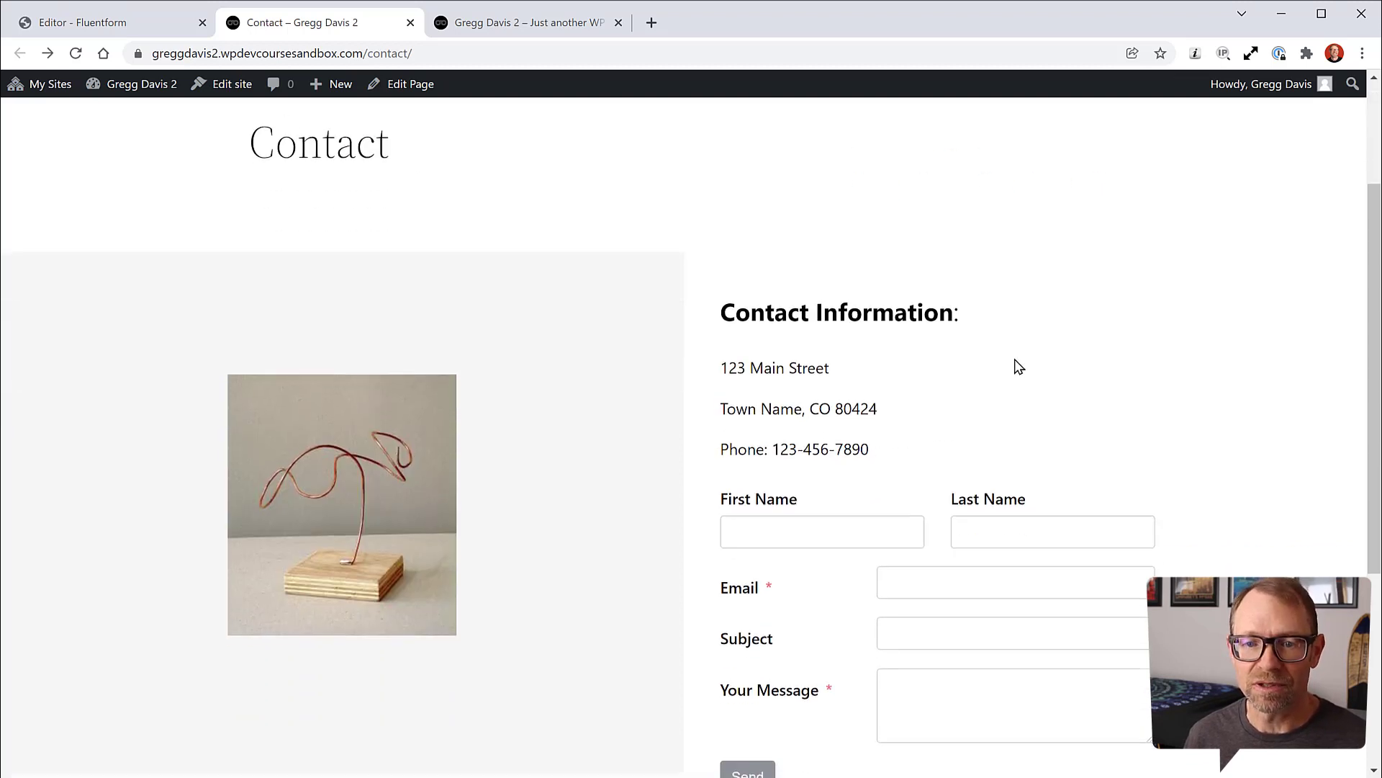
{"action": "scroll", "coordinate": [1018, 366], "scroll_direction": "down", "scroll_amount": 1}
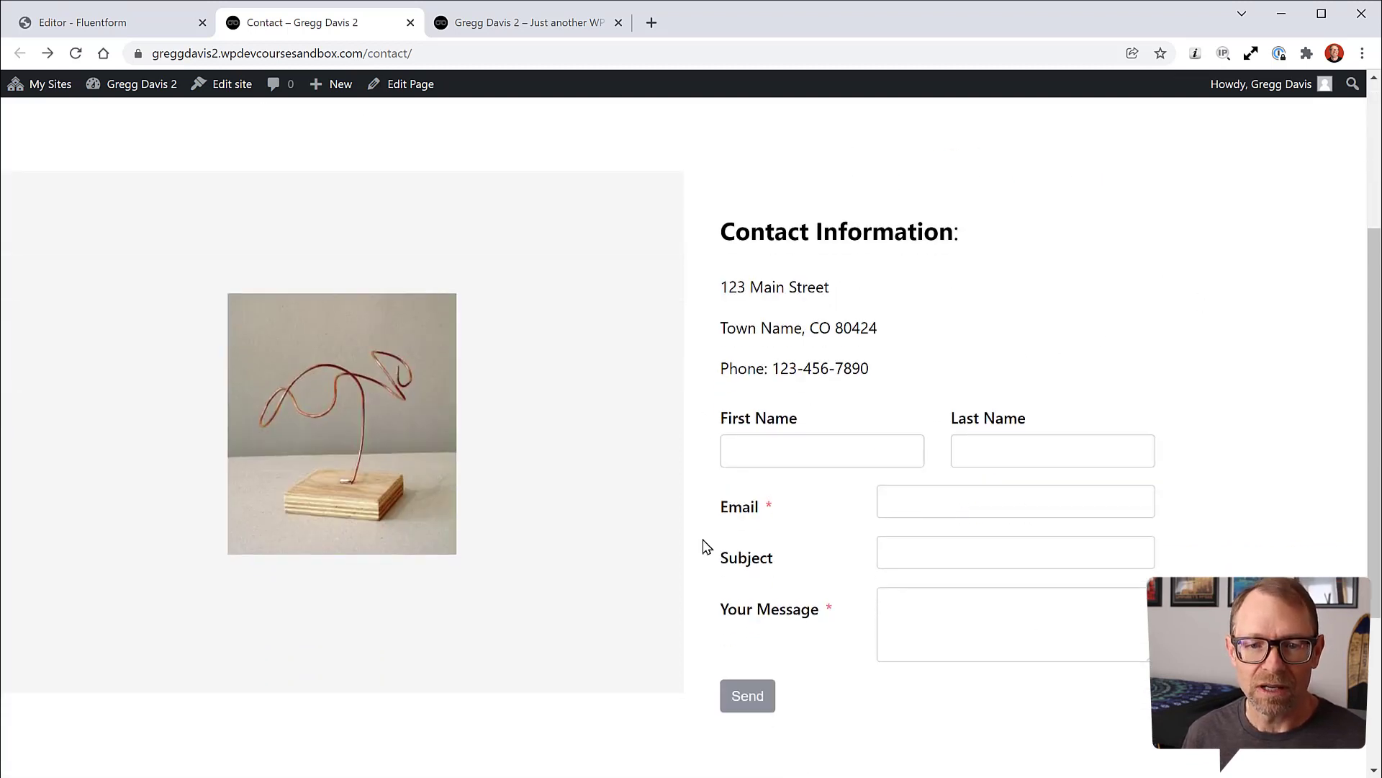
Step: Fill in a test first name, email, subject and message, and send the form
{"action": "left_click", "coordinate": [833, 452]}
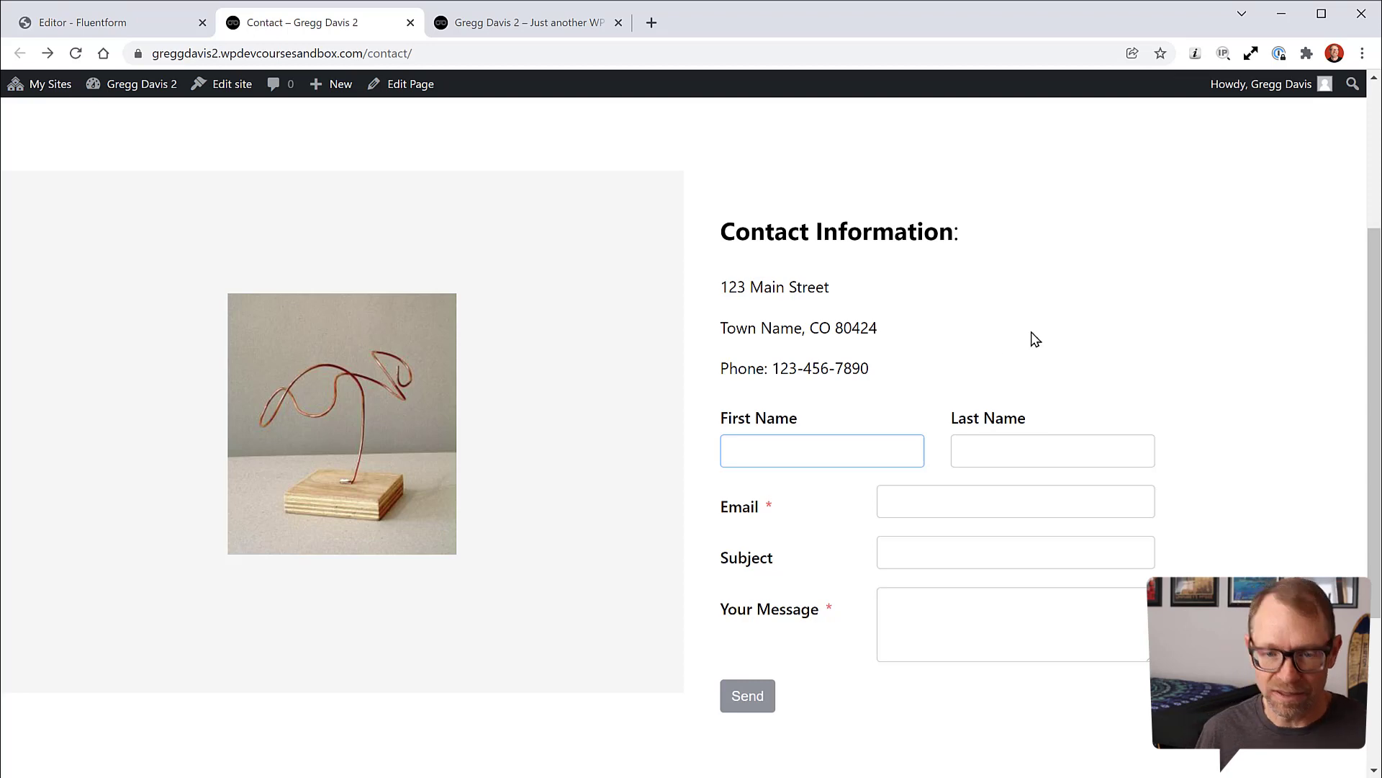
{"action": "type", "text": "Gregg"}
{"action": "key", "text": "Tab"}
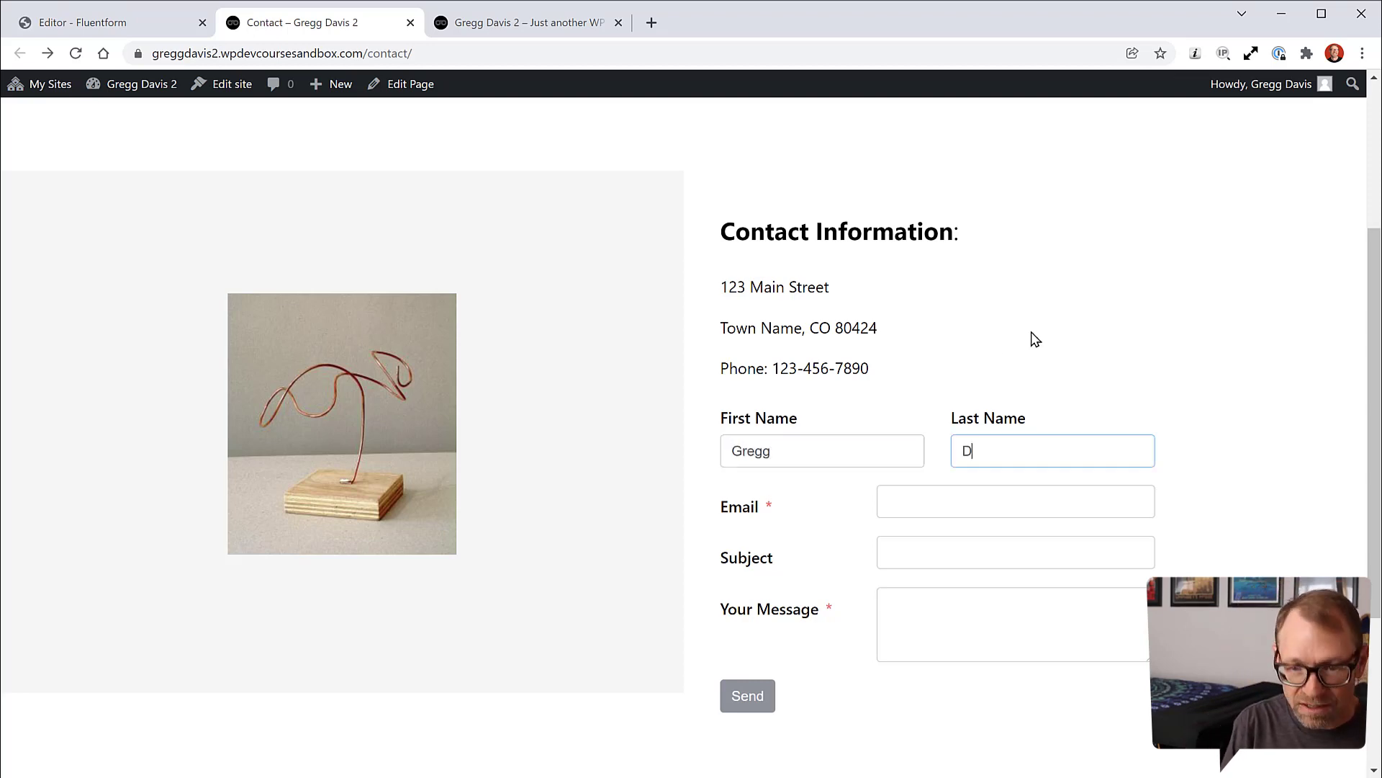
{"action": "key", "text": "Tab"}
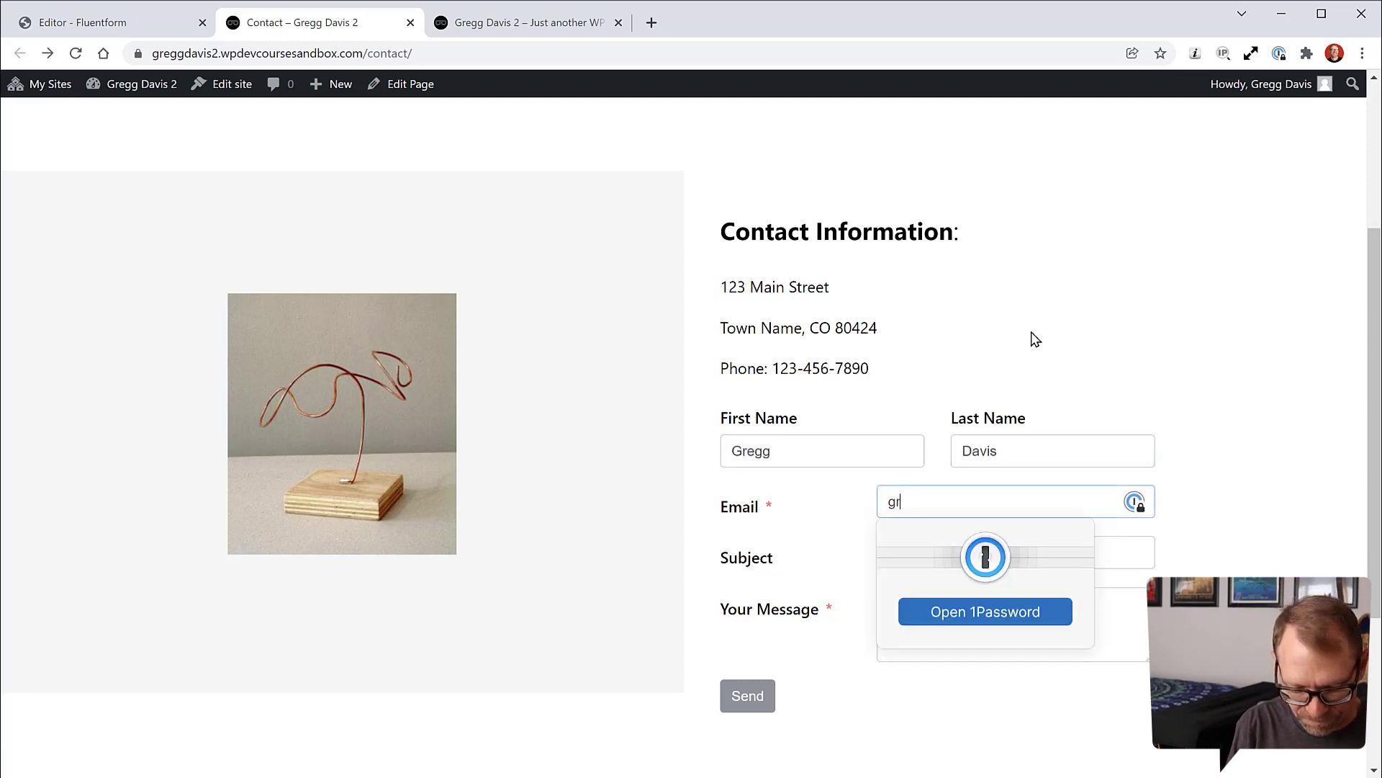
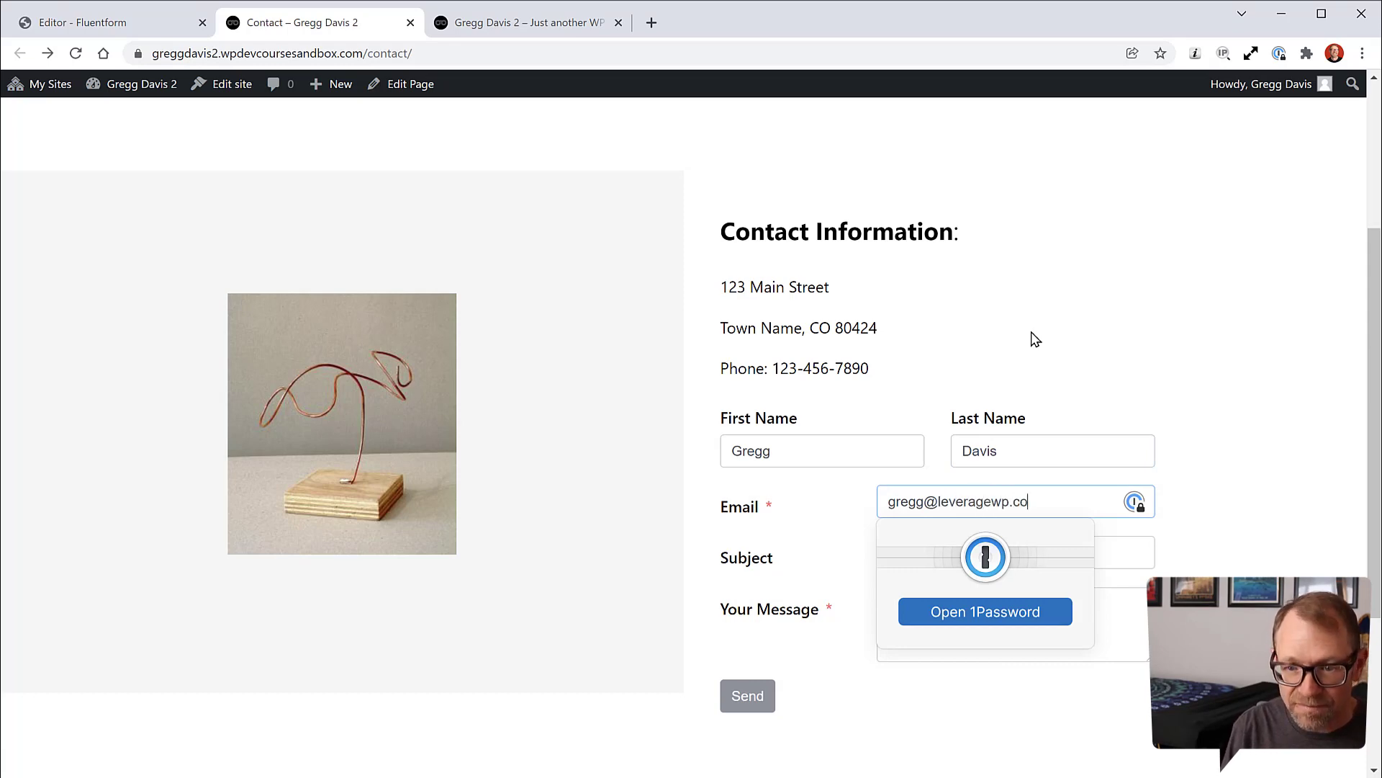
{"action": "key", "text": "Tab"}
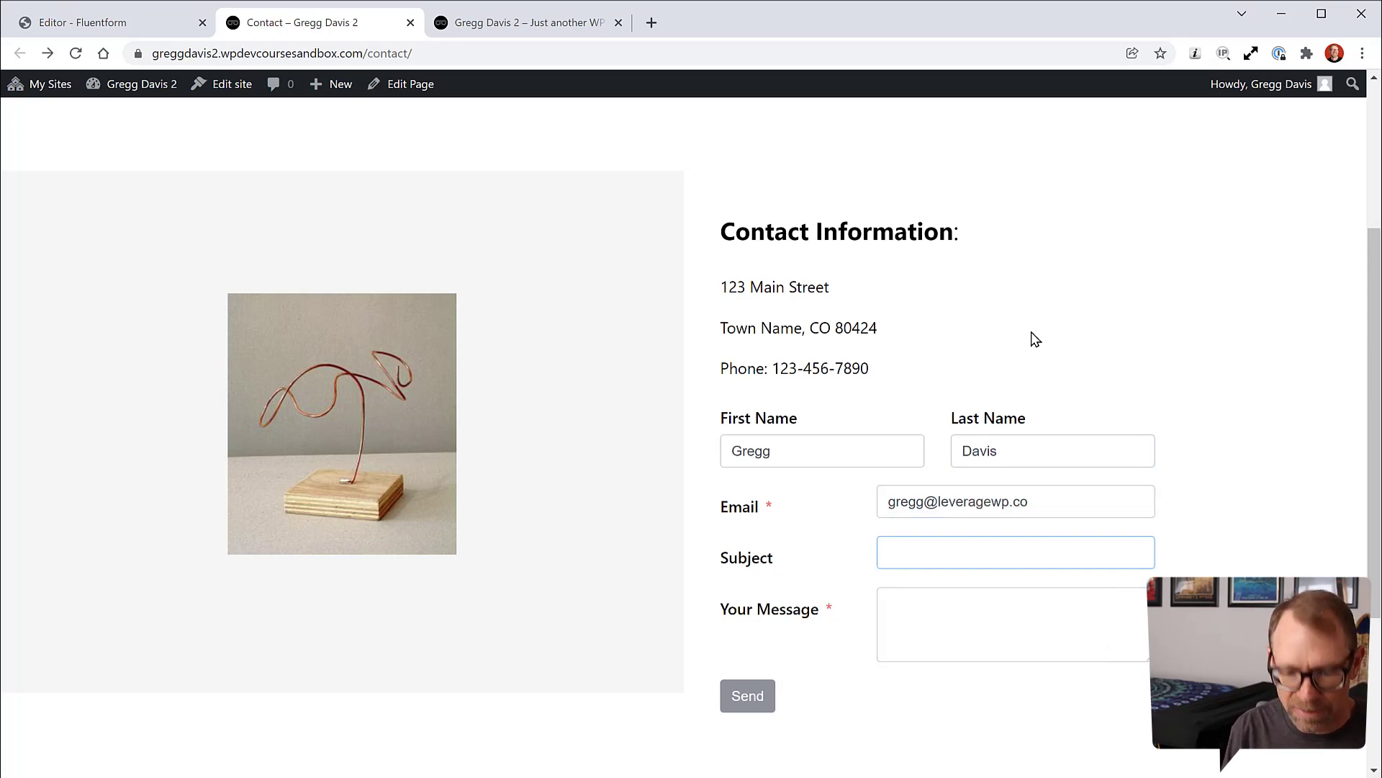
{"action": "key", "text": "Tab"}
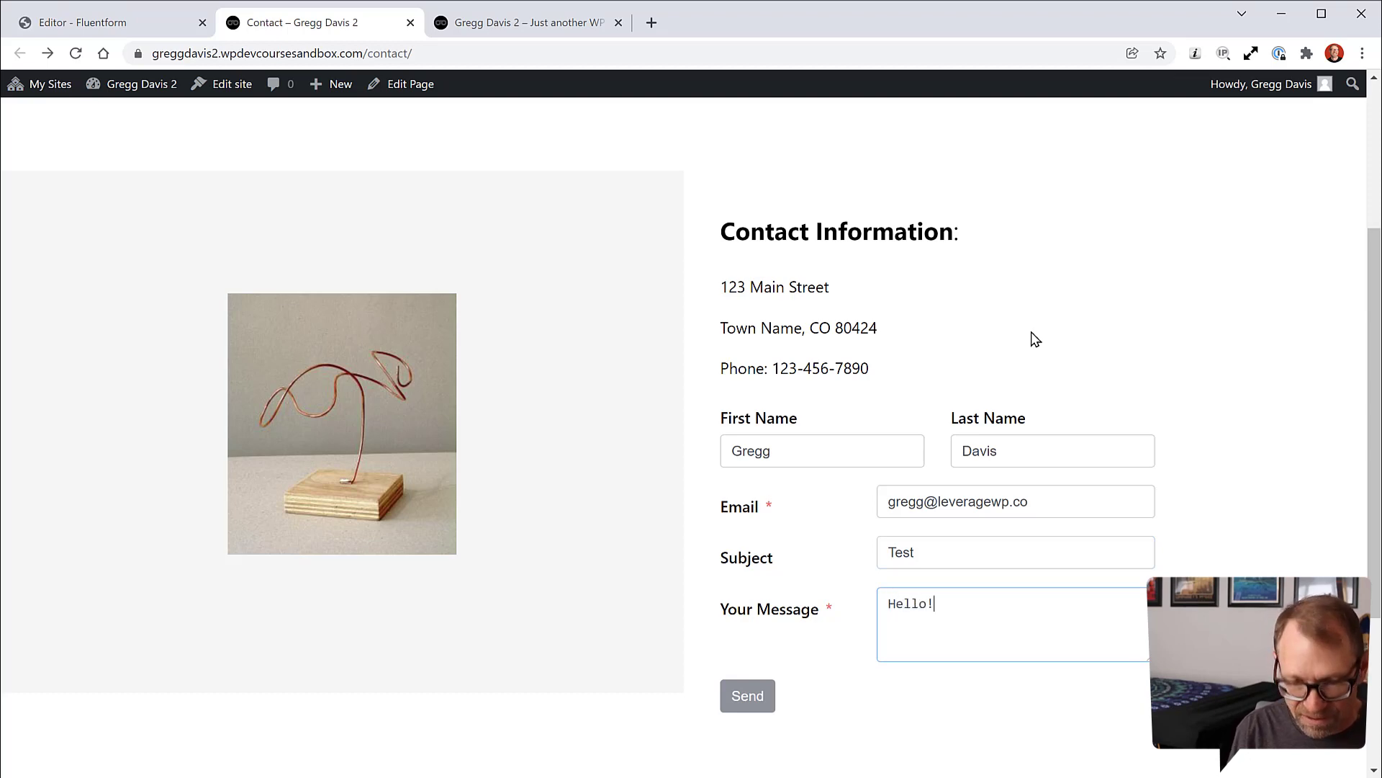
{"action": "left_click", "coordinate": [752, 700]}
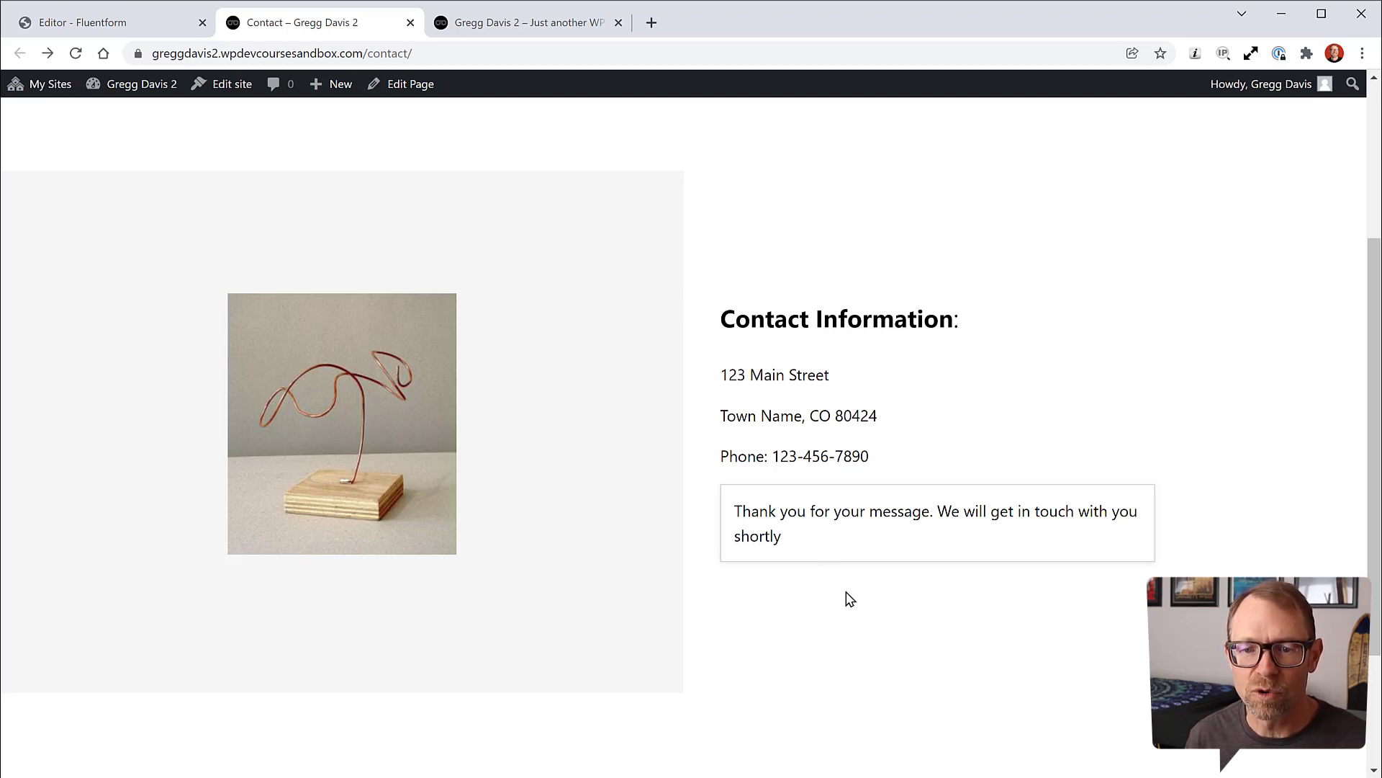
{"action": "left_click", "coordinate": [167, 29]}
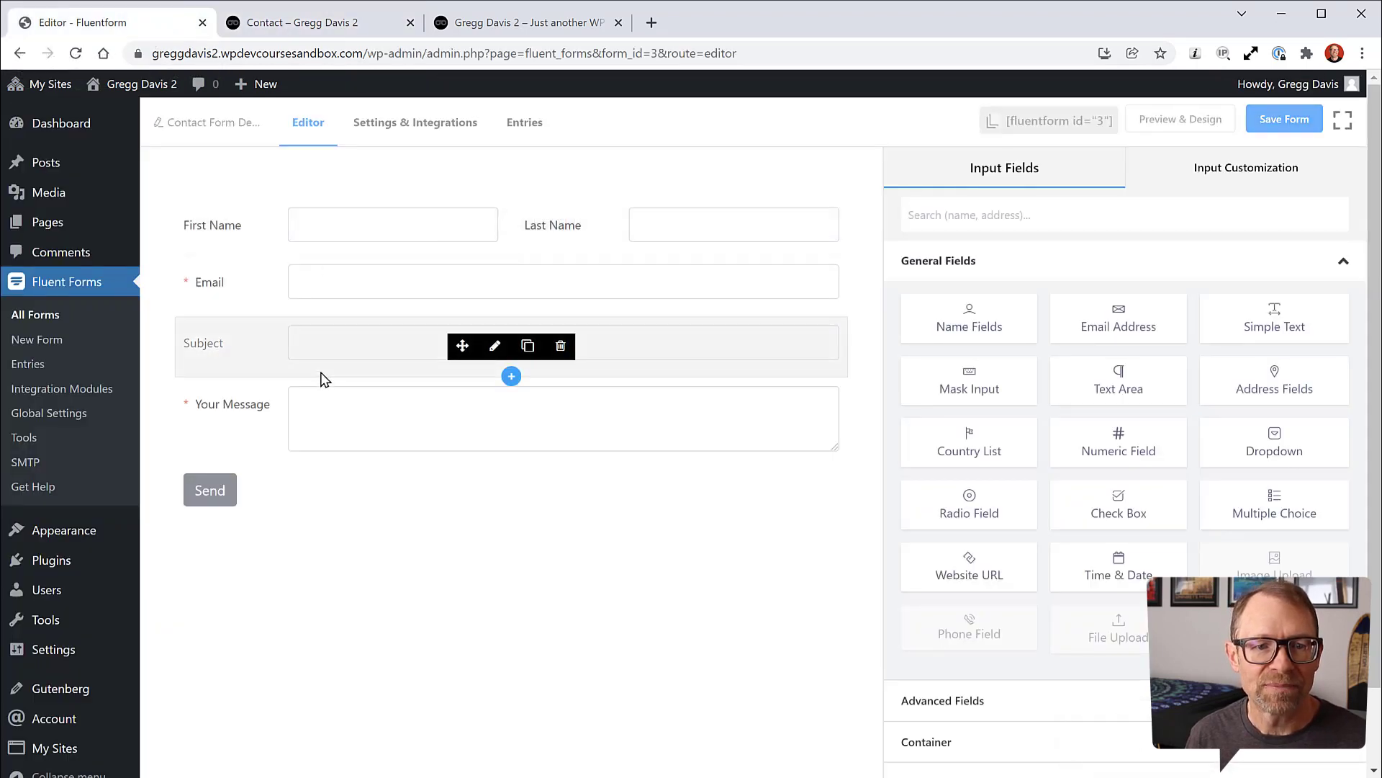
Step: Change the confirmation message to 'Thanks for your message!' and save the settings
{"action": "left_click", "coordinate": [419, 129]}
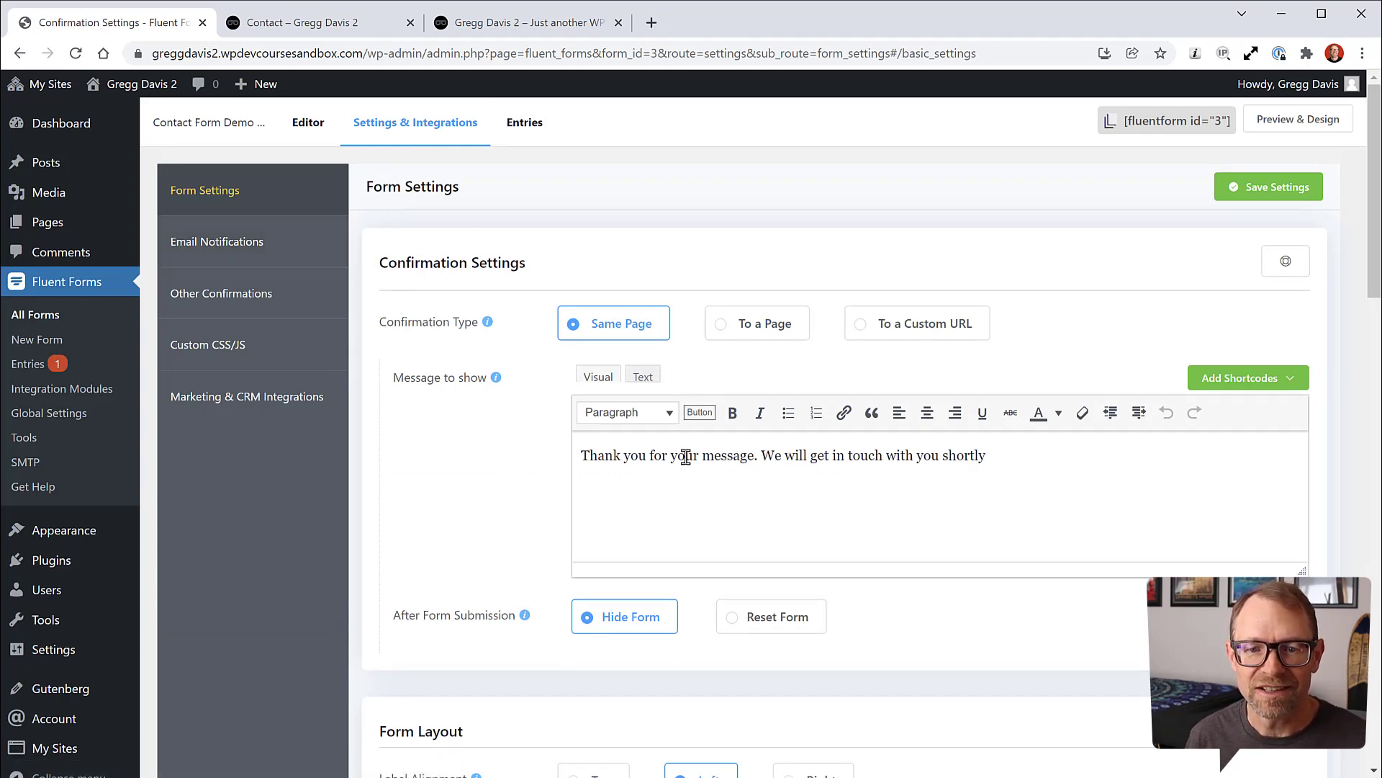
{"action": "left_click_drag", "start_coordinate": [760, 458], "coordinate": [1086, 487]}
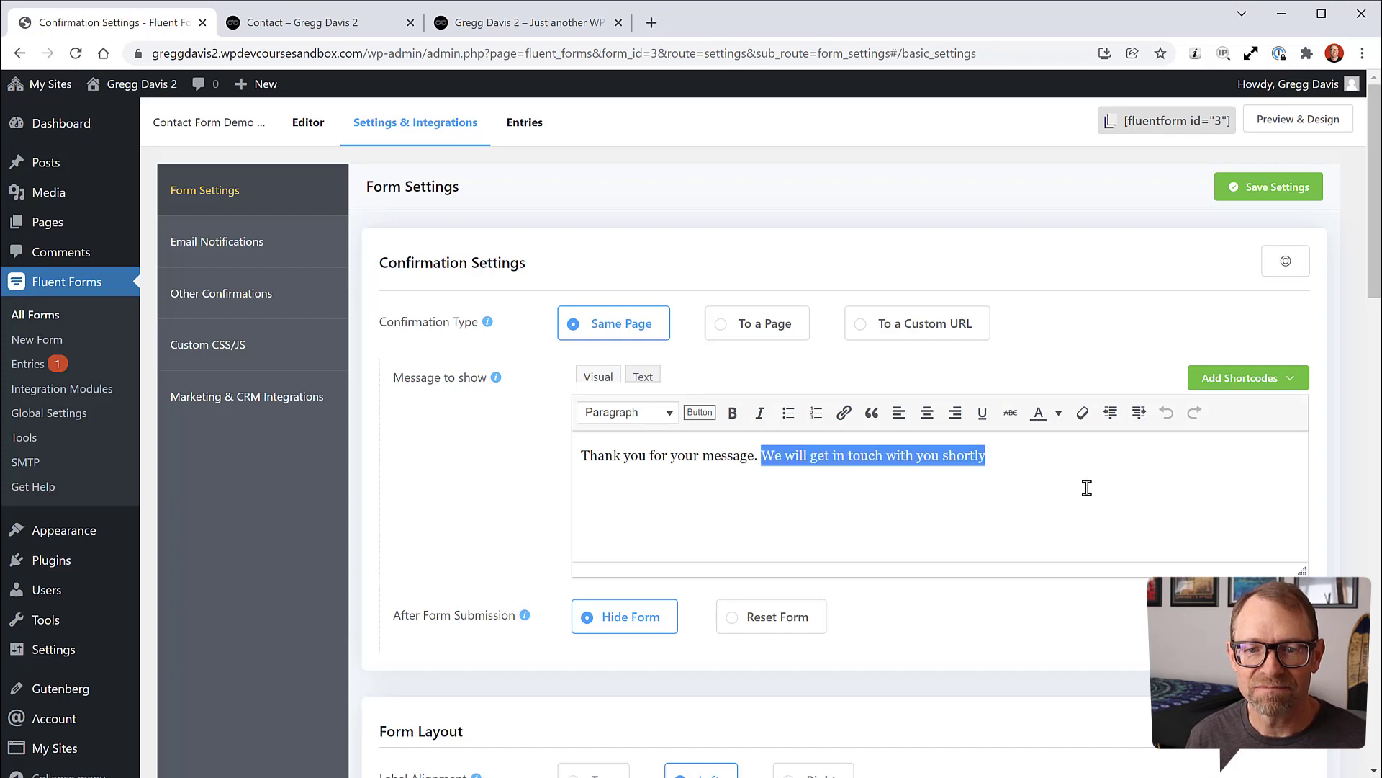
{"action": "key", "text": "BackSpace"}
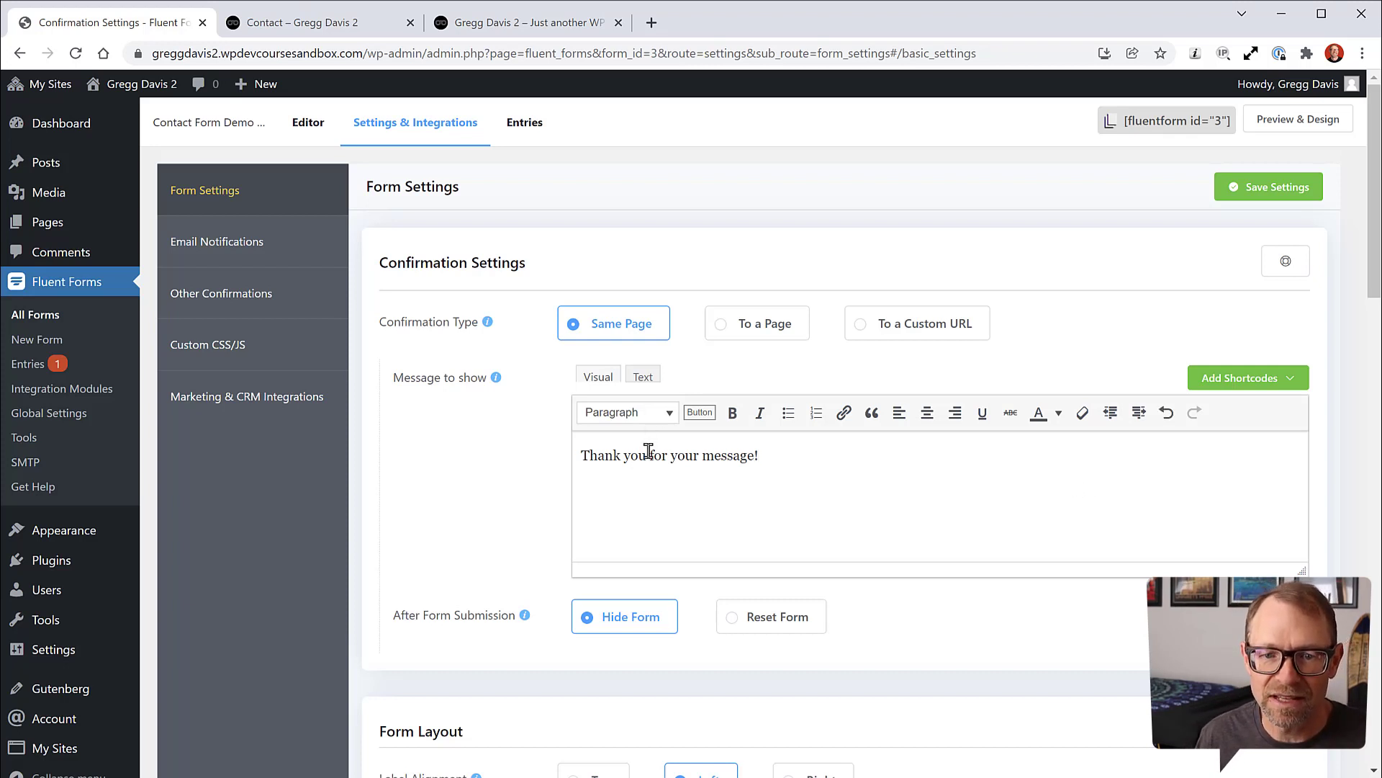
{"action": "left_click_drag", "start_coordinate": [647, 456], "coordinate": [623, 458]}
{"action": "type", "text": "s"}
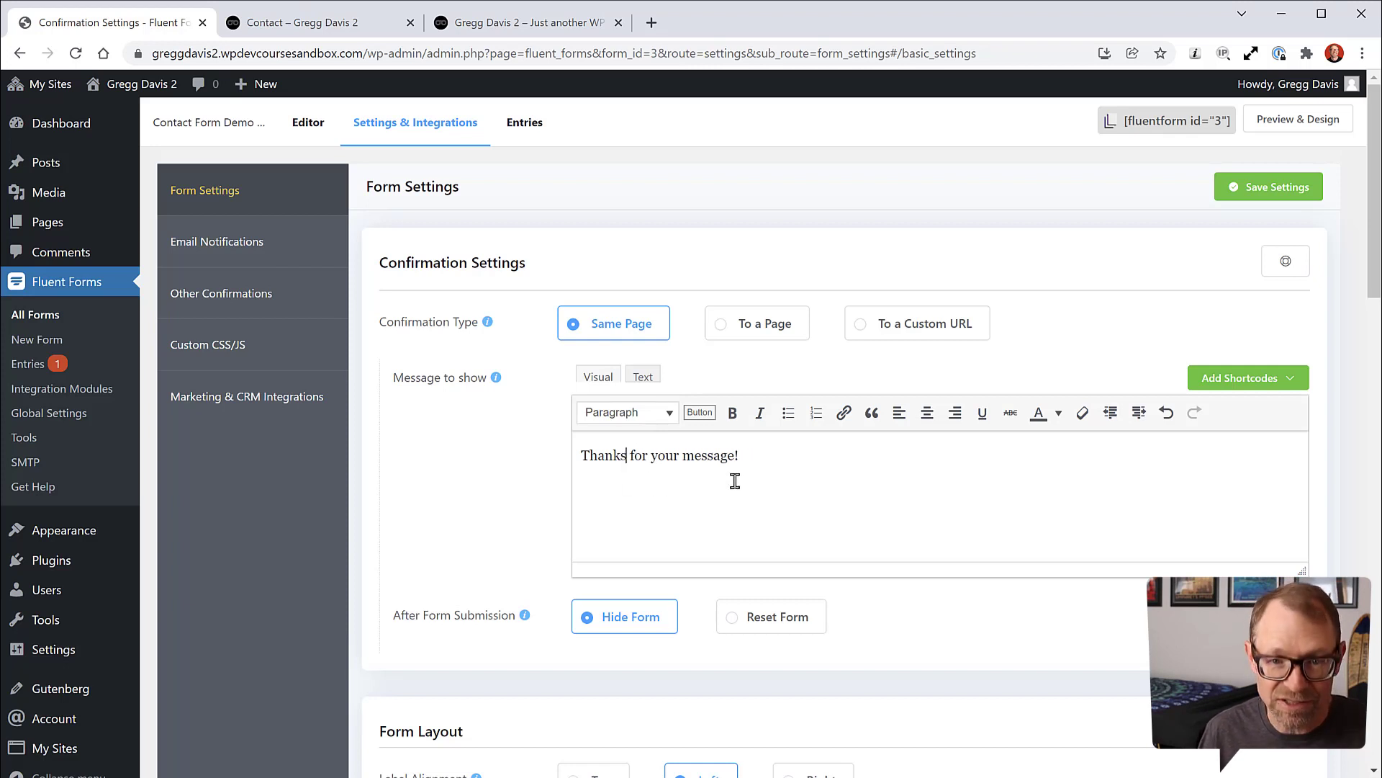
{"action": "left_click", "coordinate": [1284, 190]}
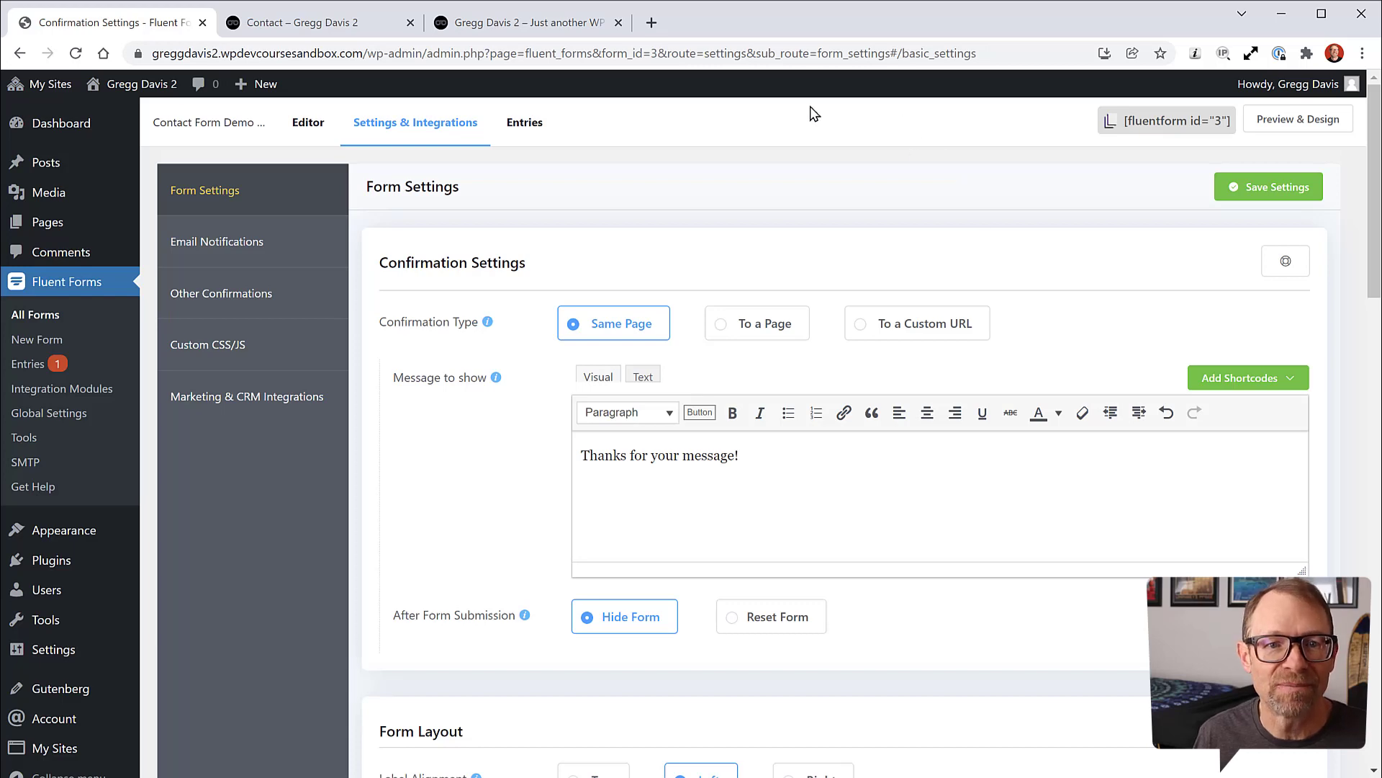
Step: Reload the live Contact page to check the blank form
{"action": "left_click", "coordinate": [317, 22]}
{"action": "left_click", "coordinate": [76, 54]}
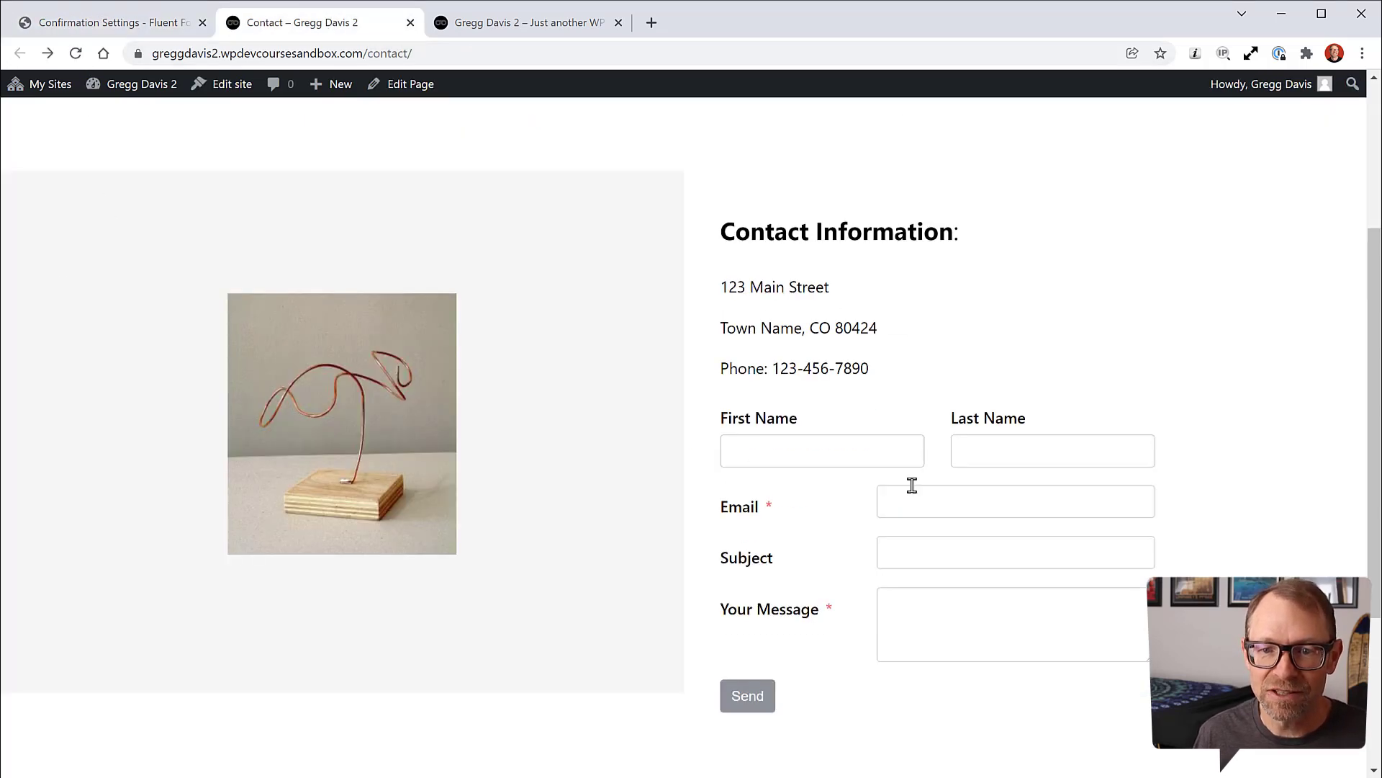
{"action": "scroll", "coordinate": [684, 432], "scroll_direction": "up", "scroll_amount": 4}
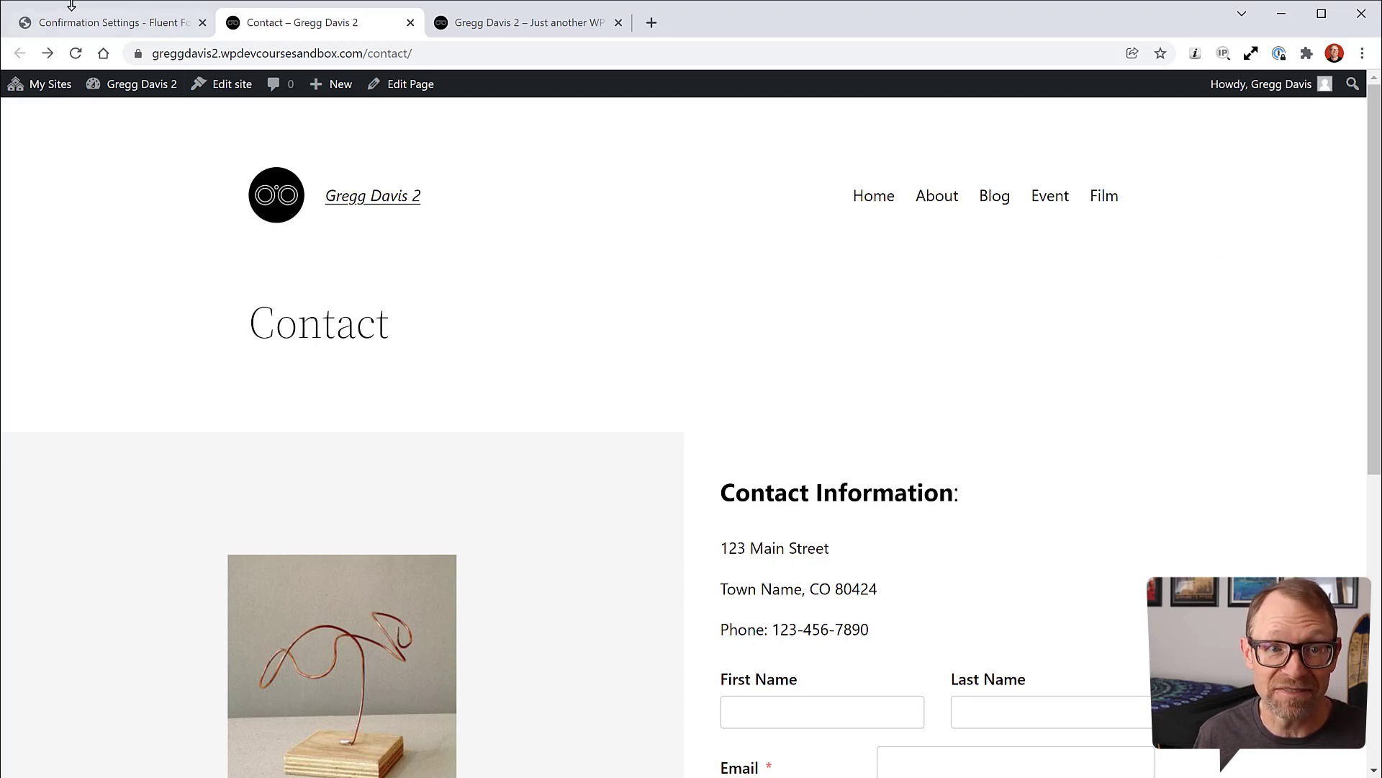
{"action": "left_click", "coordinate": [87, 26]}
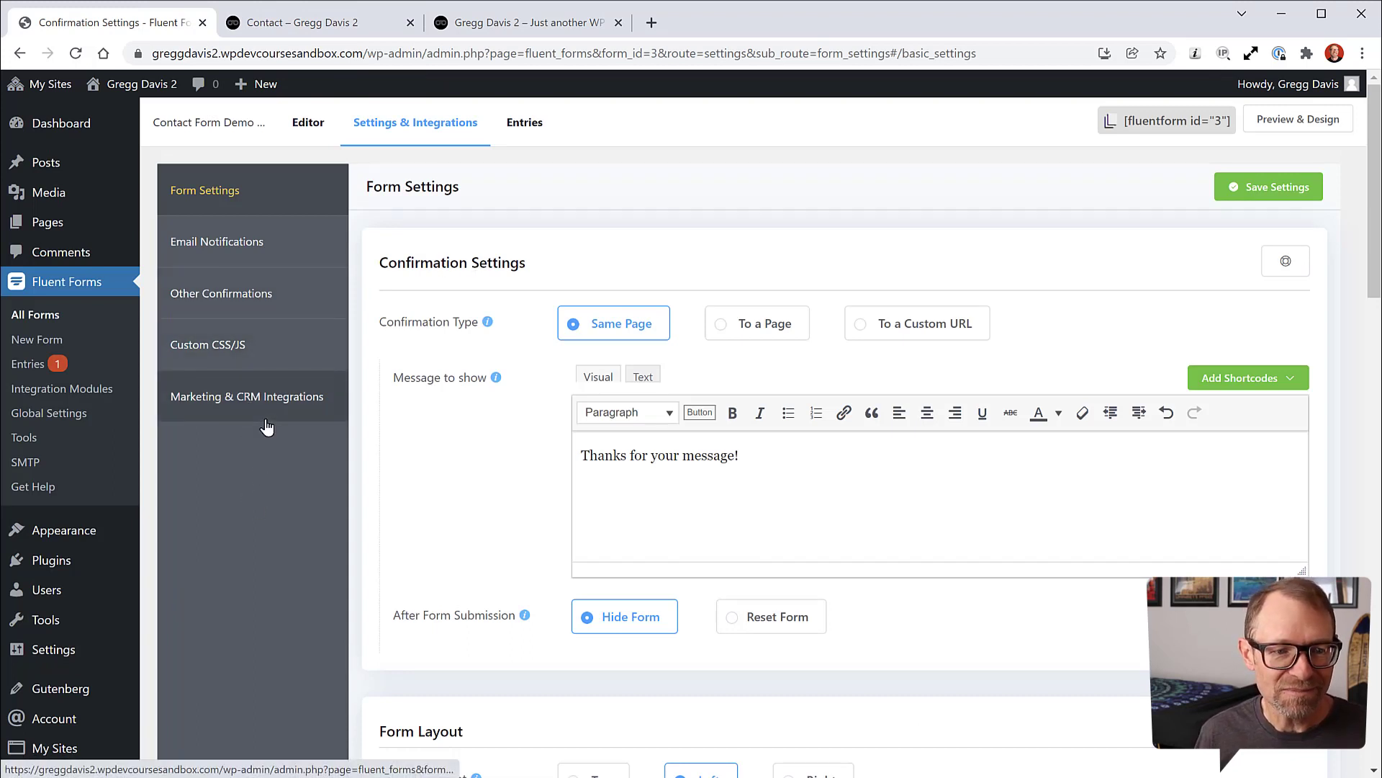
Step: Open the Header part from the site editor's Template Parts list
{"action": "mouse_move", "coordinate": [67, 539]}
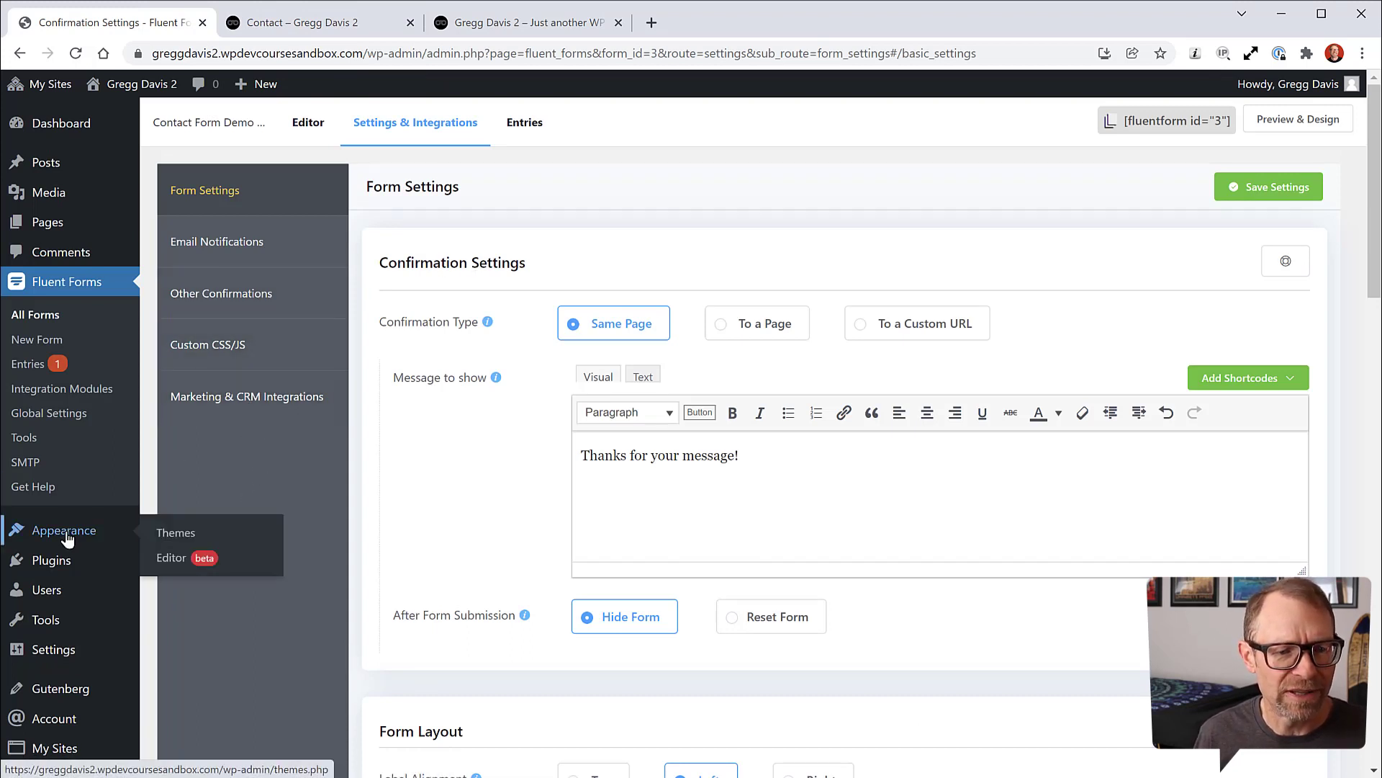
{"action": "left_click", "coordinate": [170, 558]}
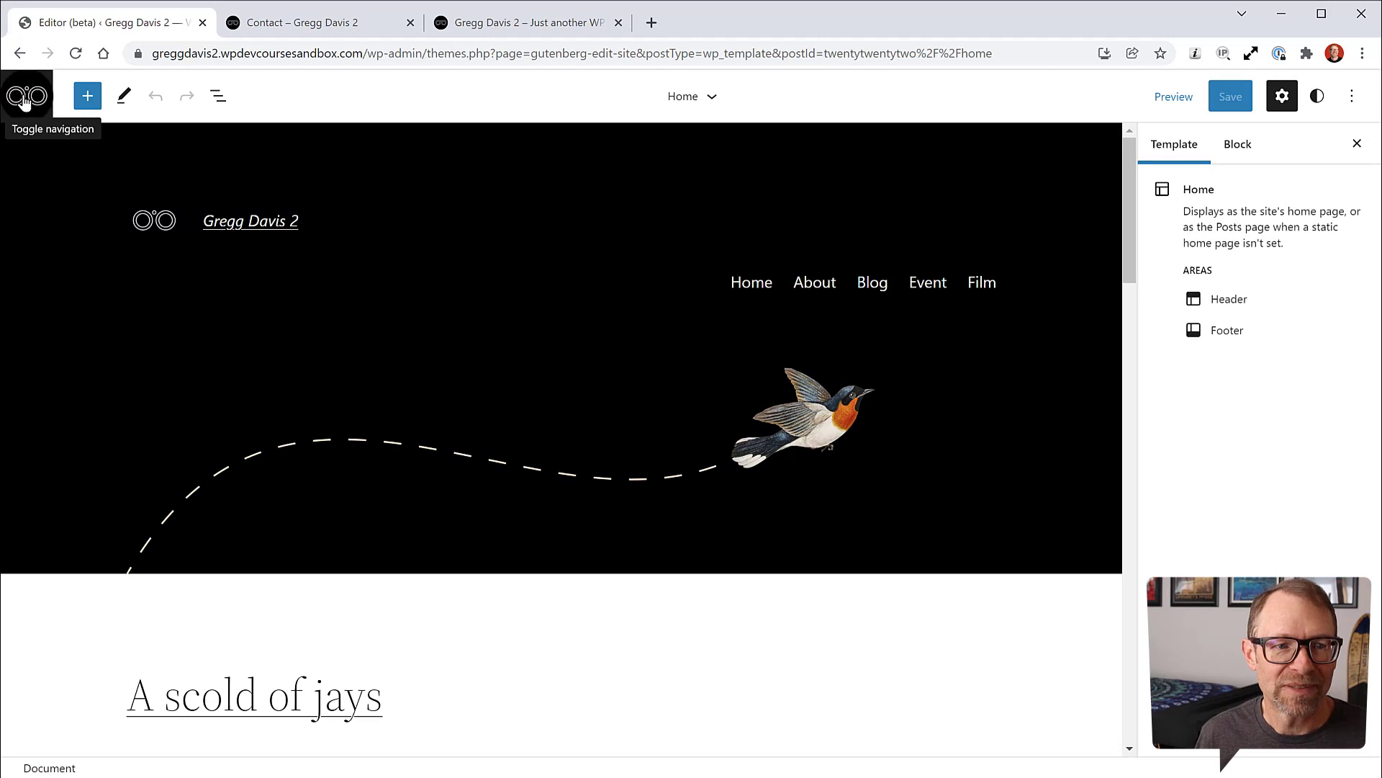
{"action": "left_click", "coordinate": [25, 99]}
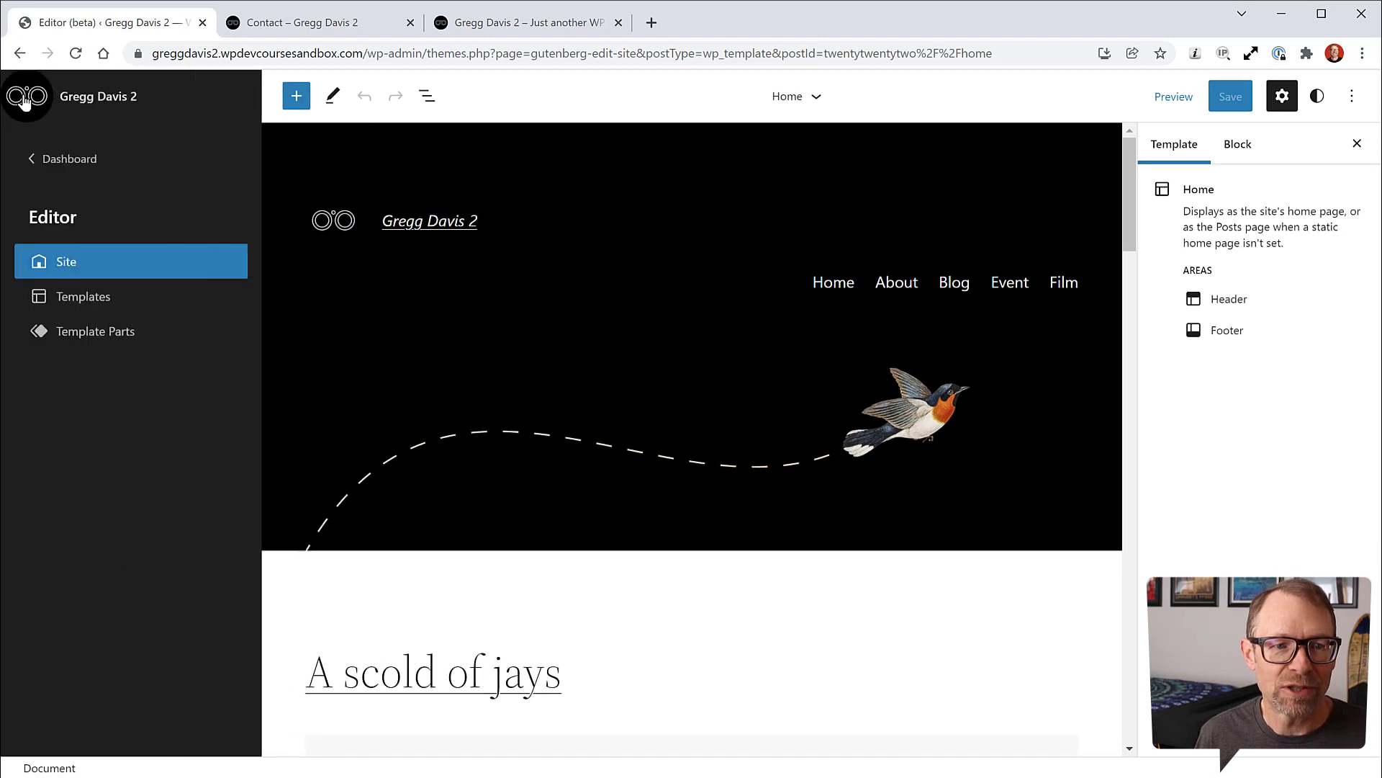
{"action": "left_click", "coordinate": [105, 332]}
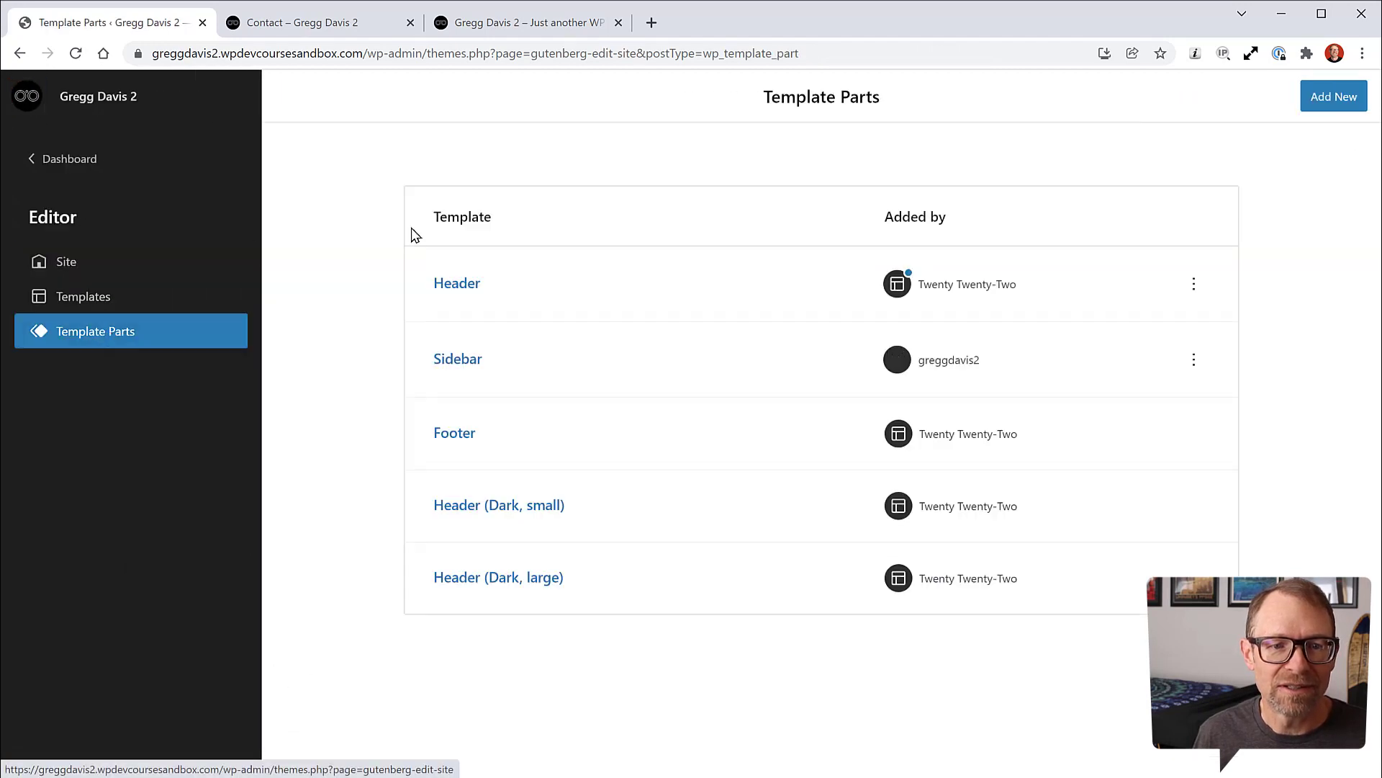
{"action": "left_click", "coordinate": [466, 288]}
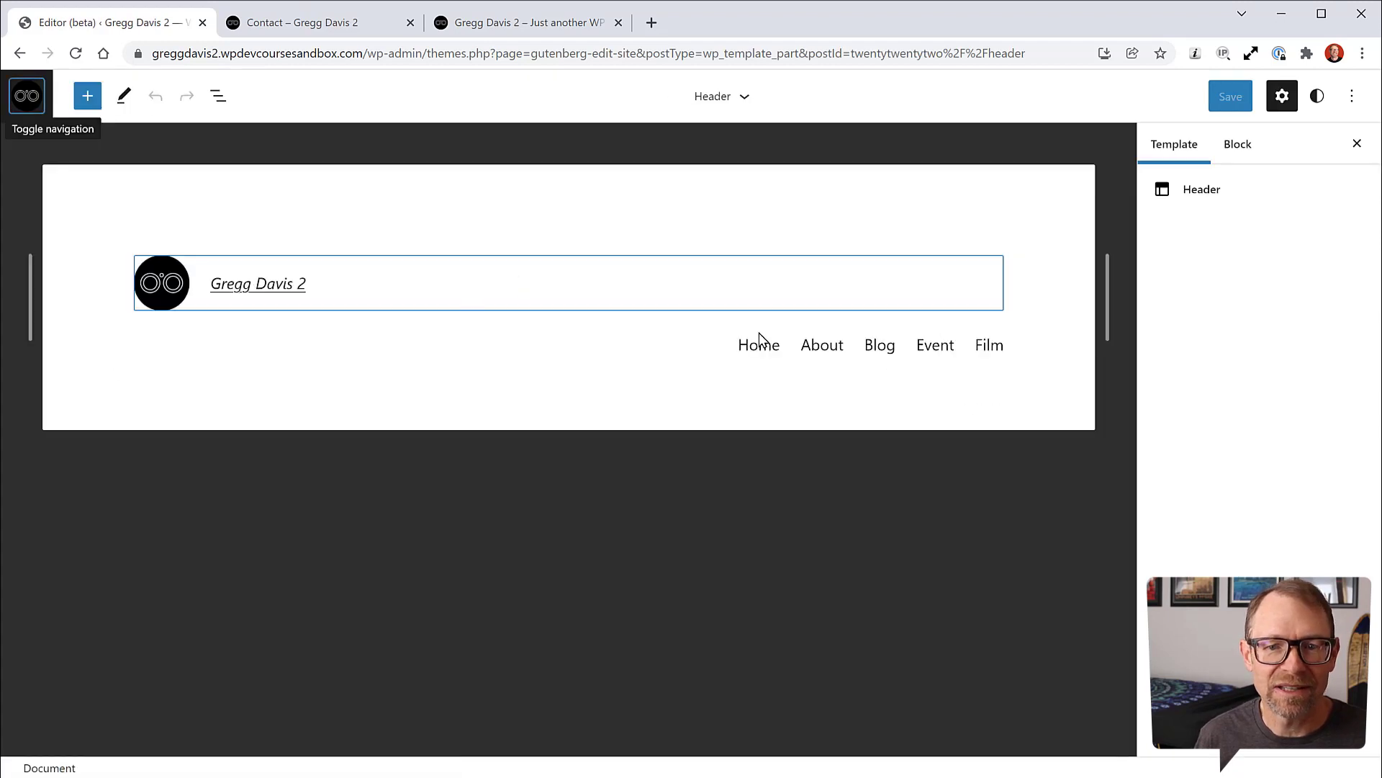
Step: Append a Contact page link to the header Navigation block and save the header
{"action": "left_click", "coordinate": [218, 96]}
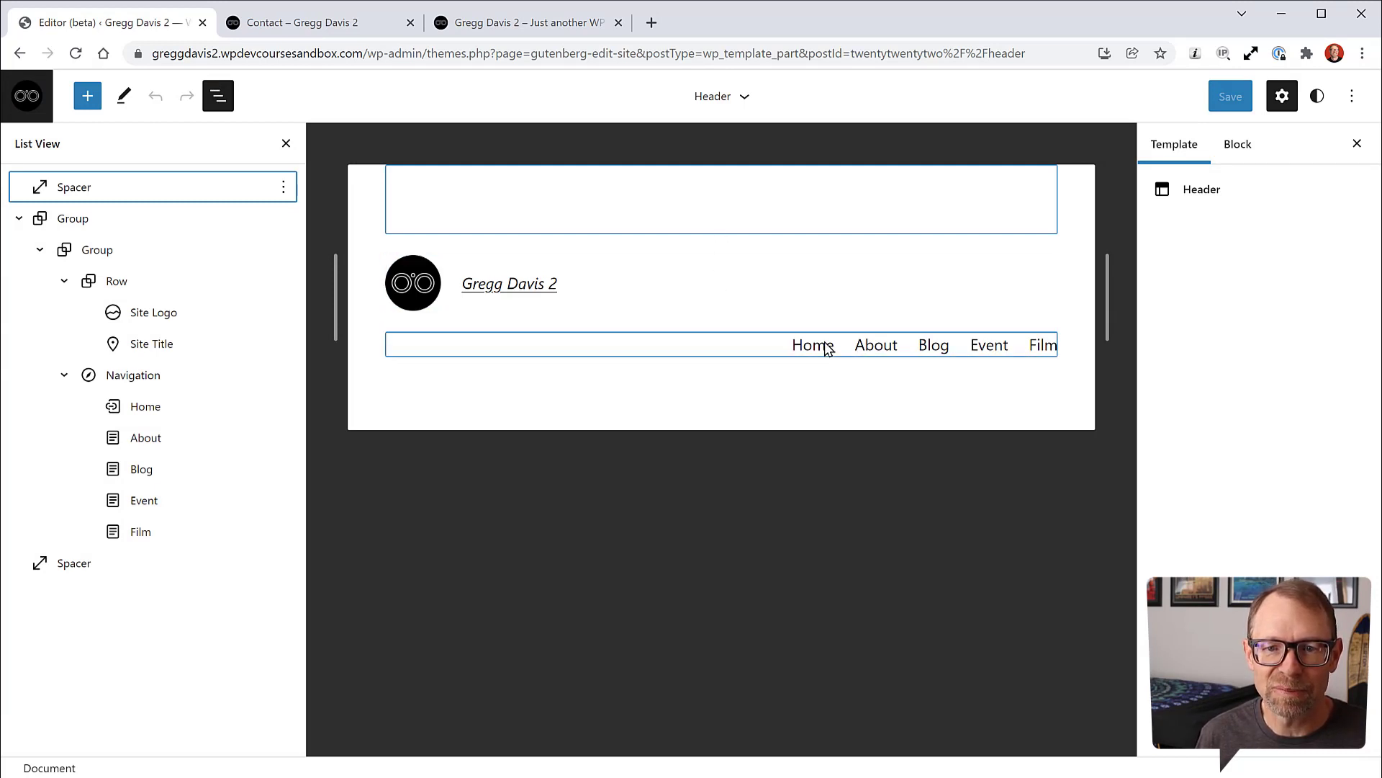
{"action": "left_click", "coordinate": [132, 380]}
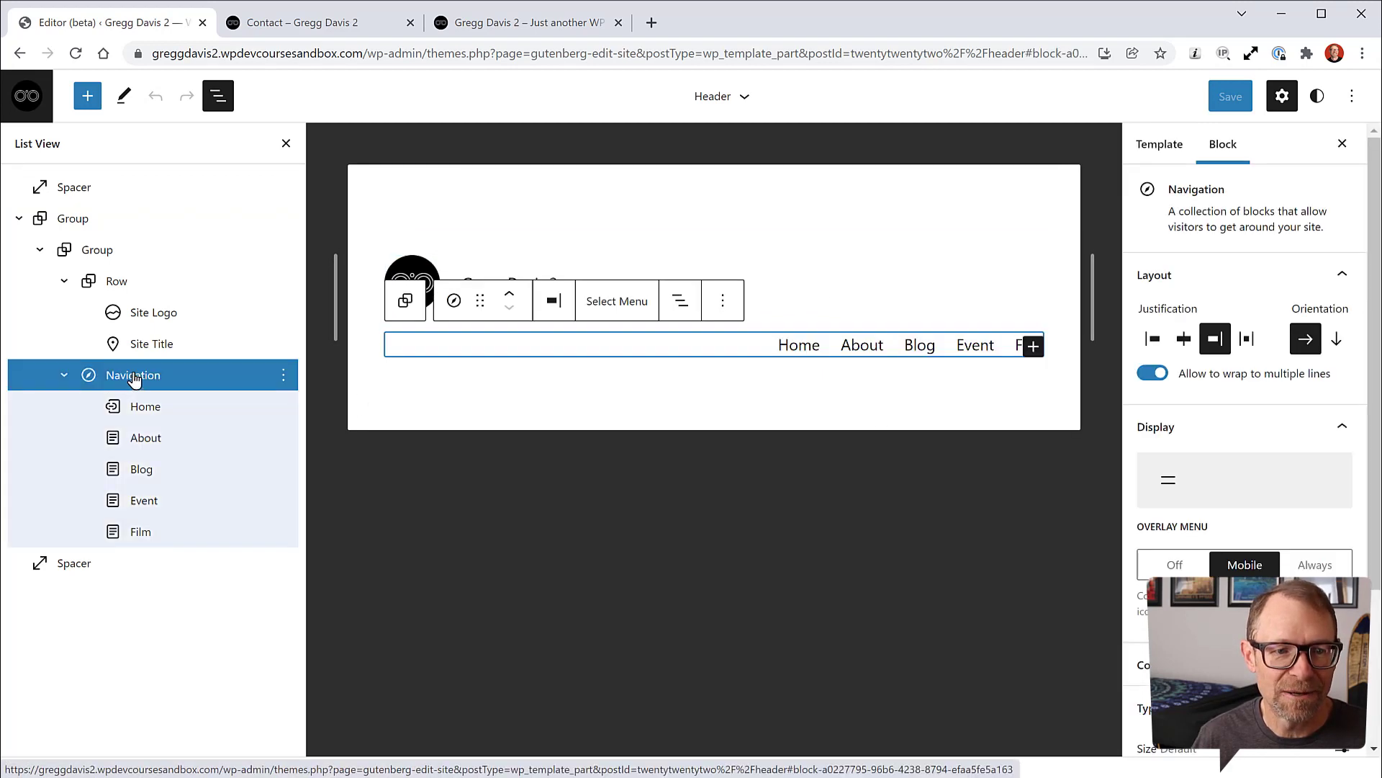
{"action": "left_click", "coordinate": [1034, 346]}
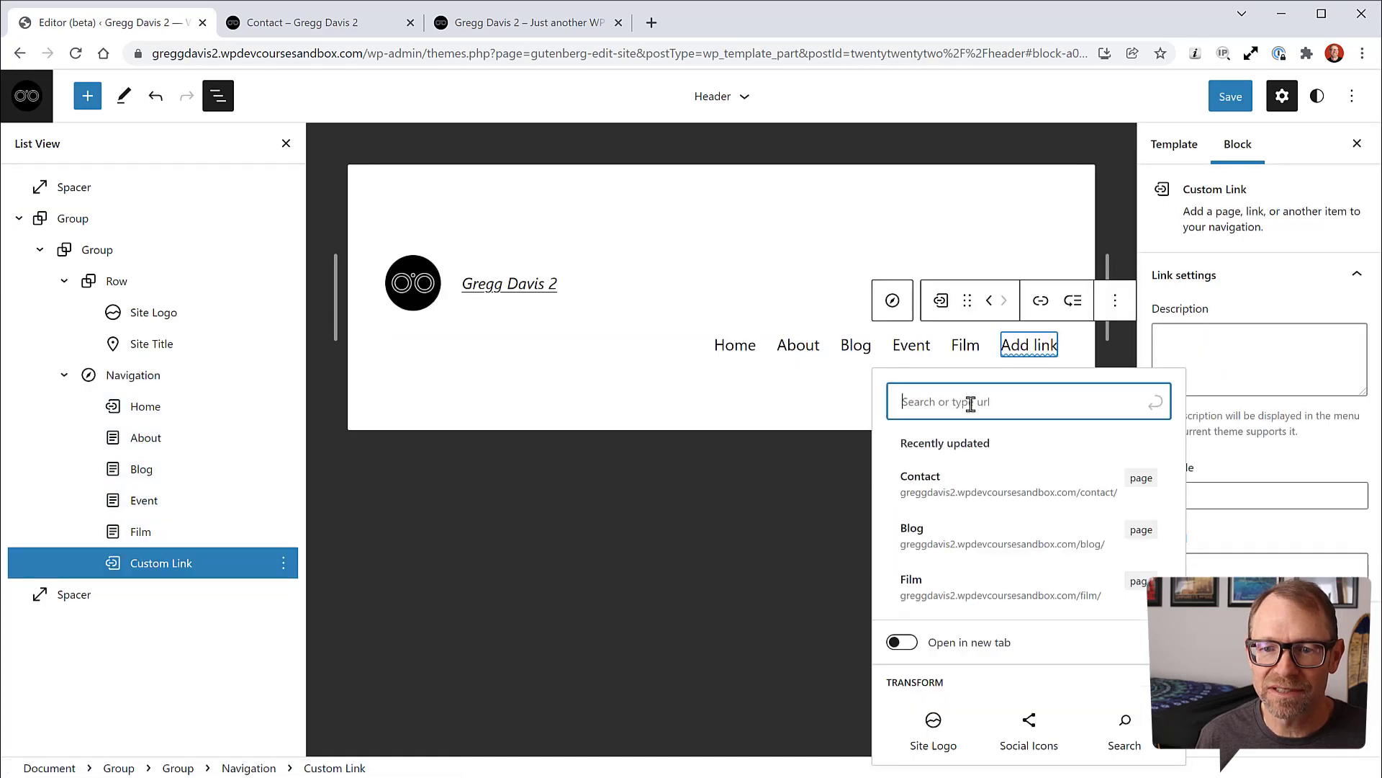
{"action": "left_click", "coordinate": [936, 494]}
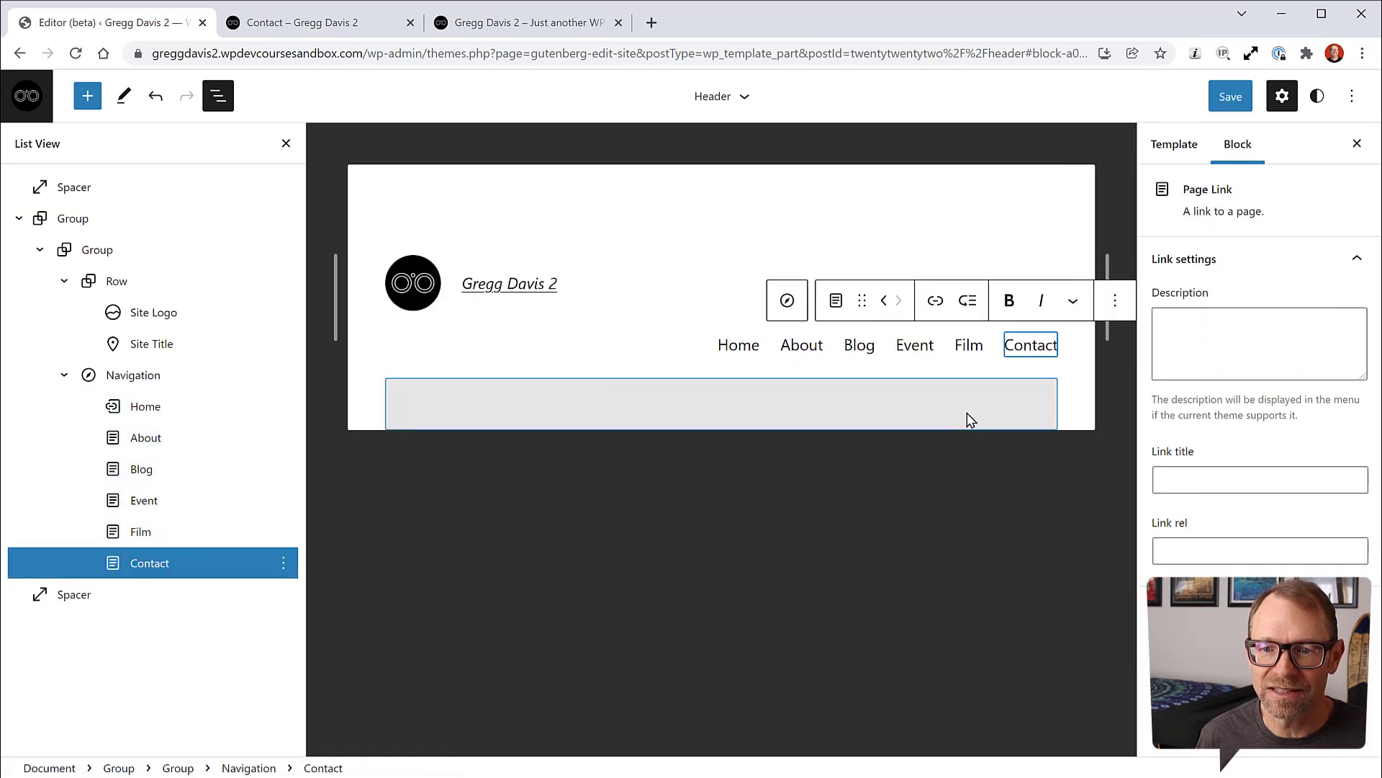
{"action": "left_click", "coordinate": [1231, 101]}
{"action": "left_click", "coordinate": [1233, 104]}
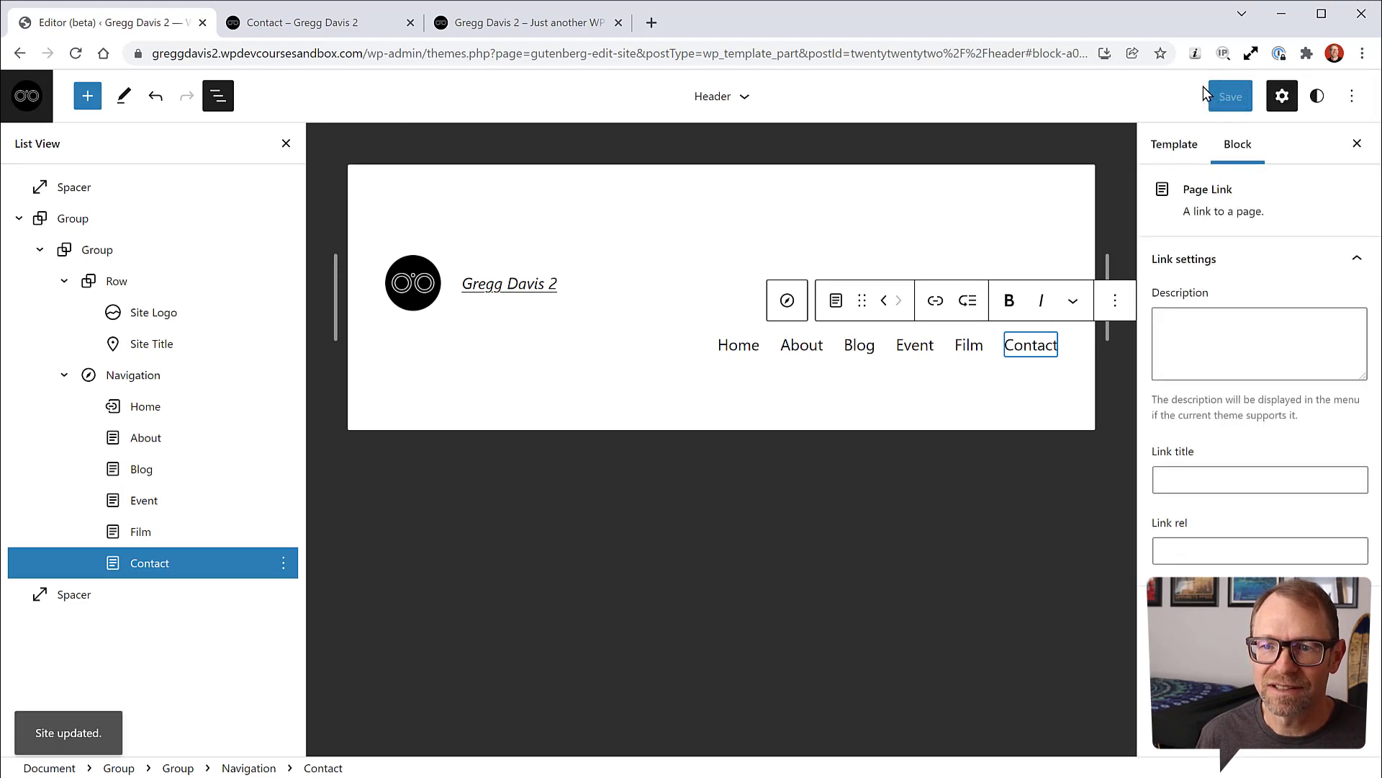
Step: Reload the live Contact page to confirm the new Contact menu link
{"action": "left_click", "coordinate": [360, 24]}
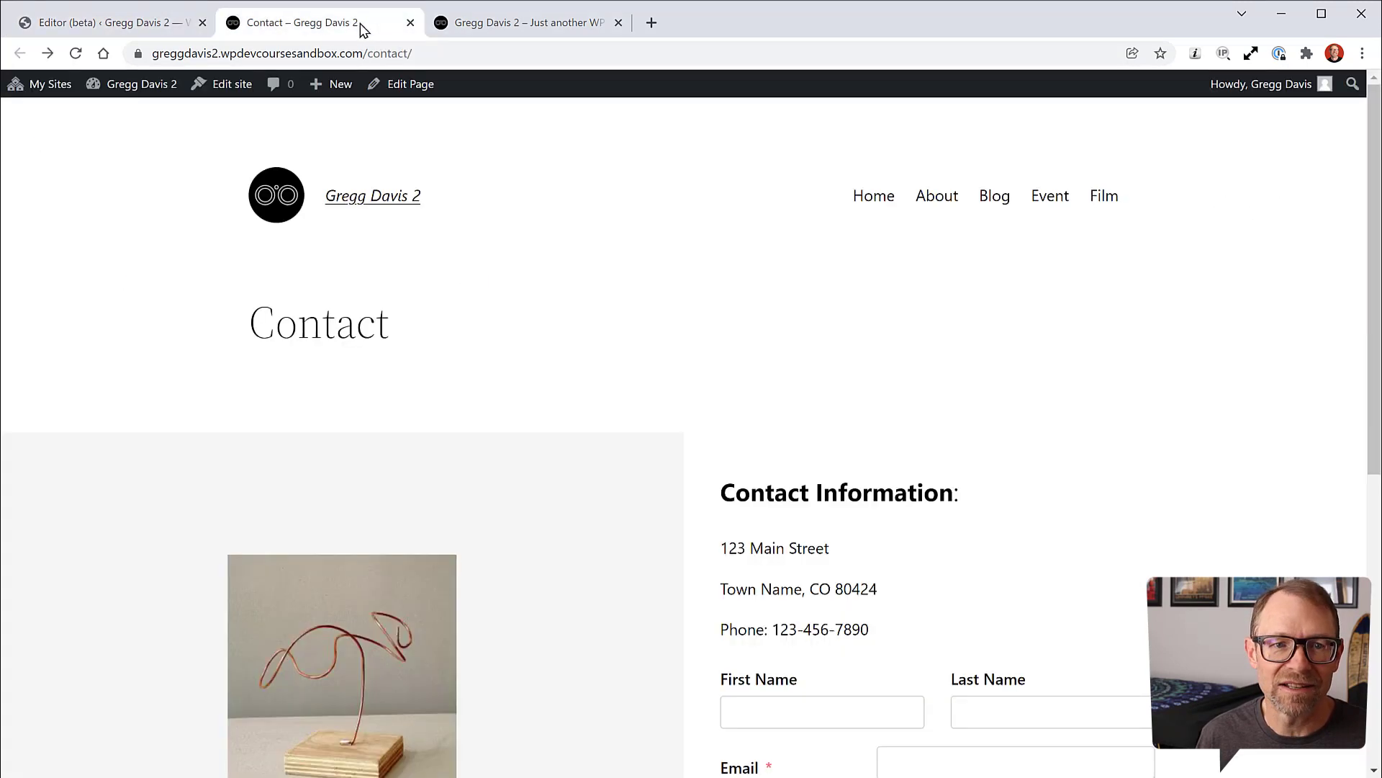
{"action": "left_click", "coordinate": [76, 54]}
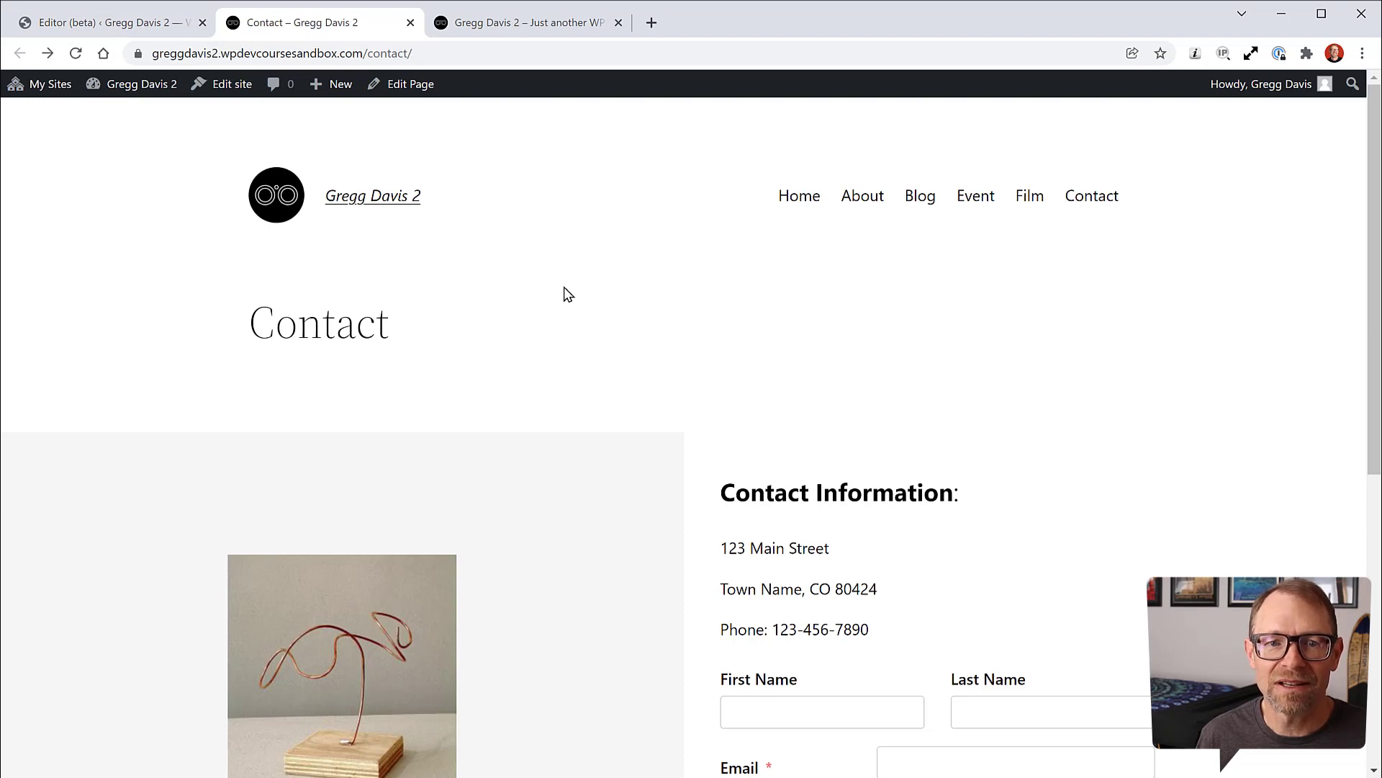
{"action": "left_click", "coordinate": [172, 23]}
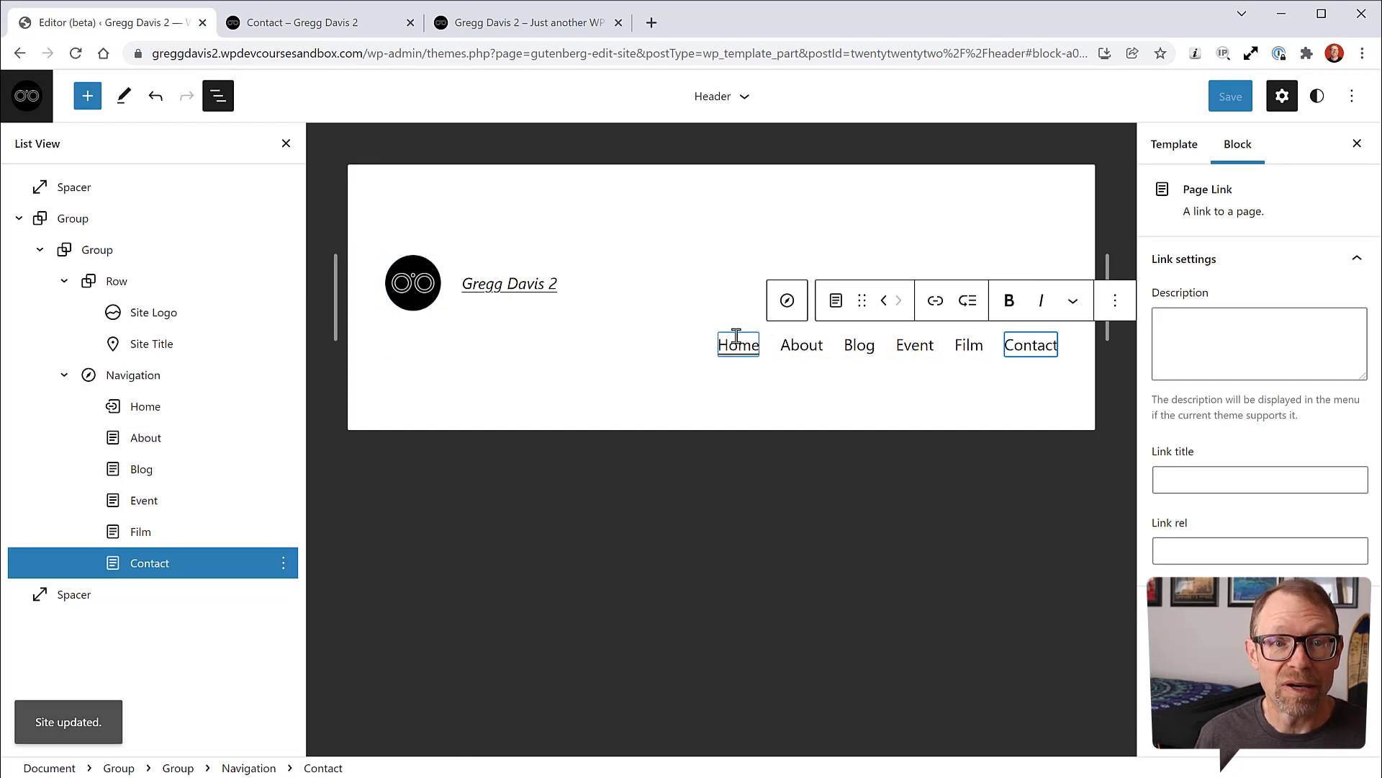
{"action": "left_click", "coordinate": [334, 17]}
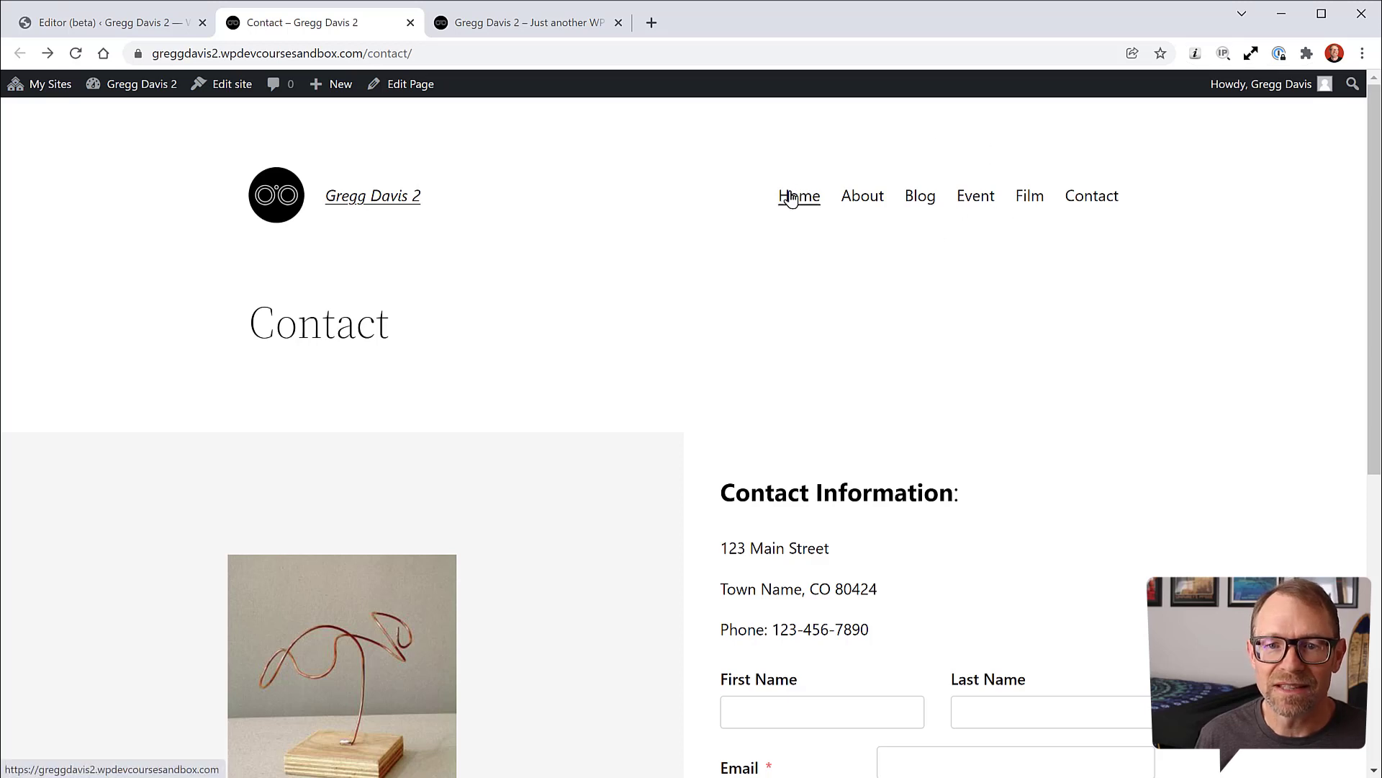
{"action": "left_click", "coordinate": [171, 29]}
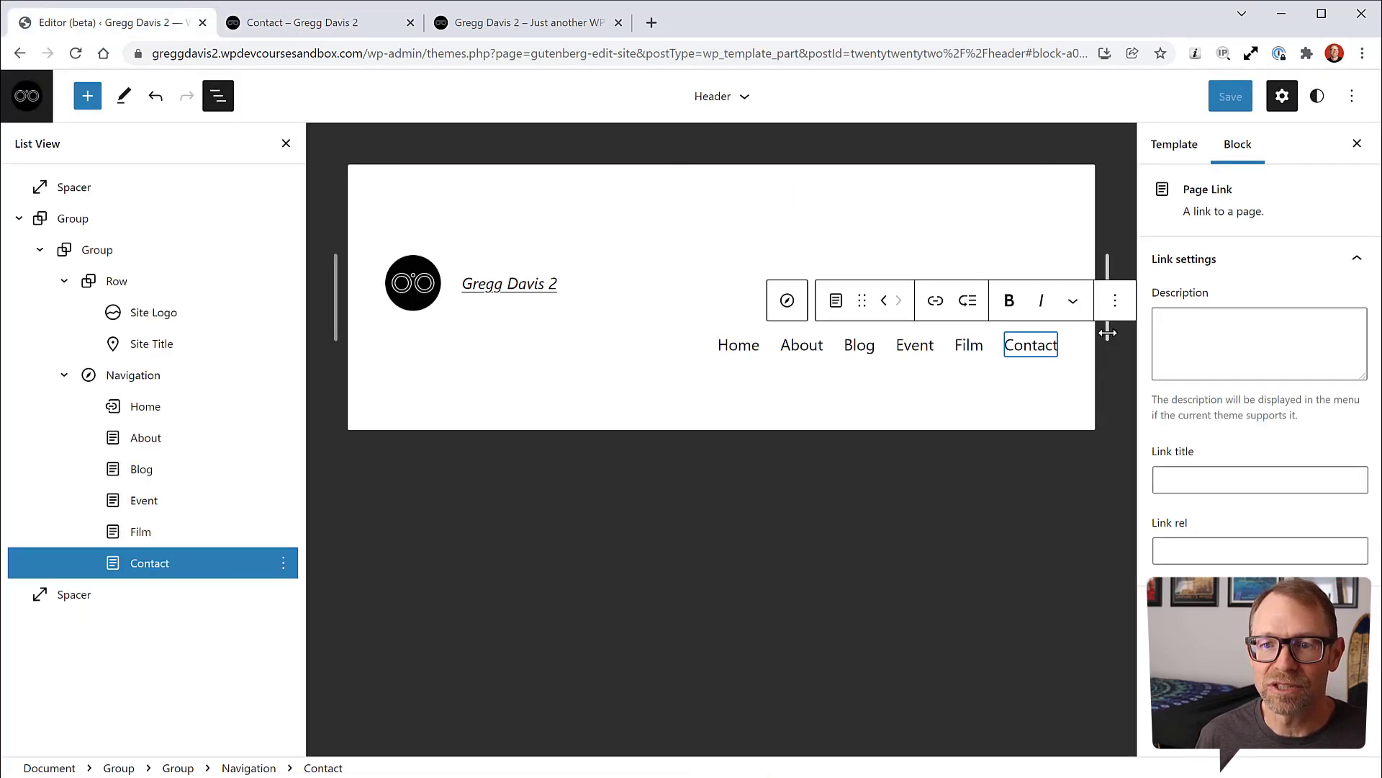
{"action": "left_click_drag", "start_coordinate": [1106, 333], "coordinate": [1103, 333]}
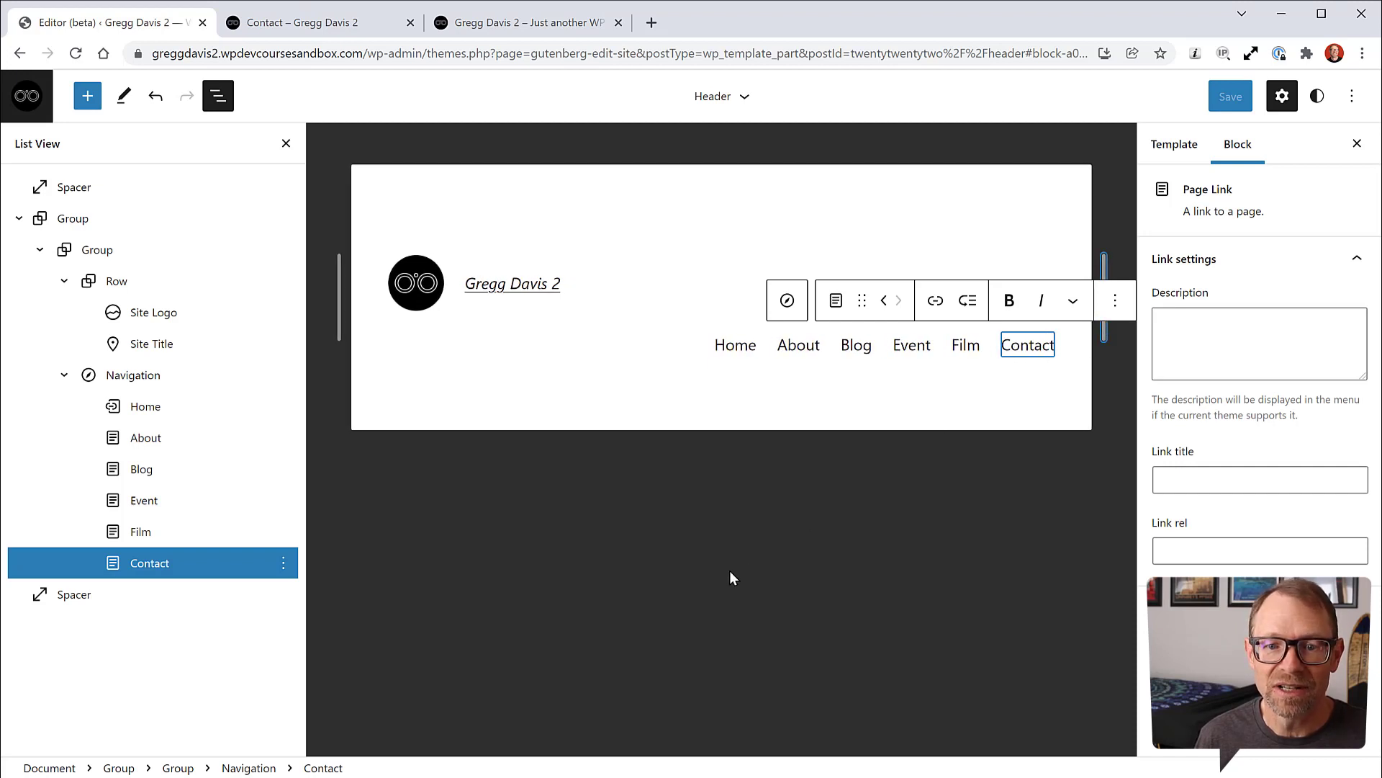
{"action": "left_click", "coordinate": [728, 570]}
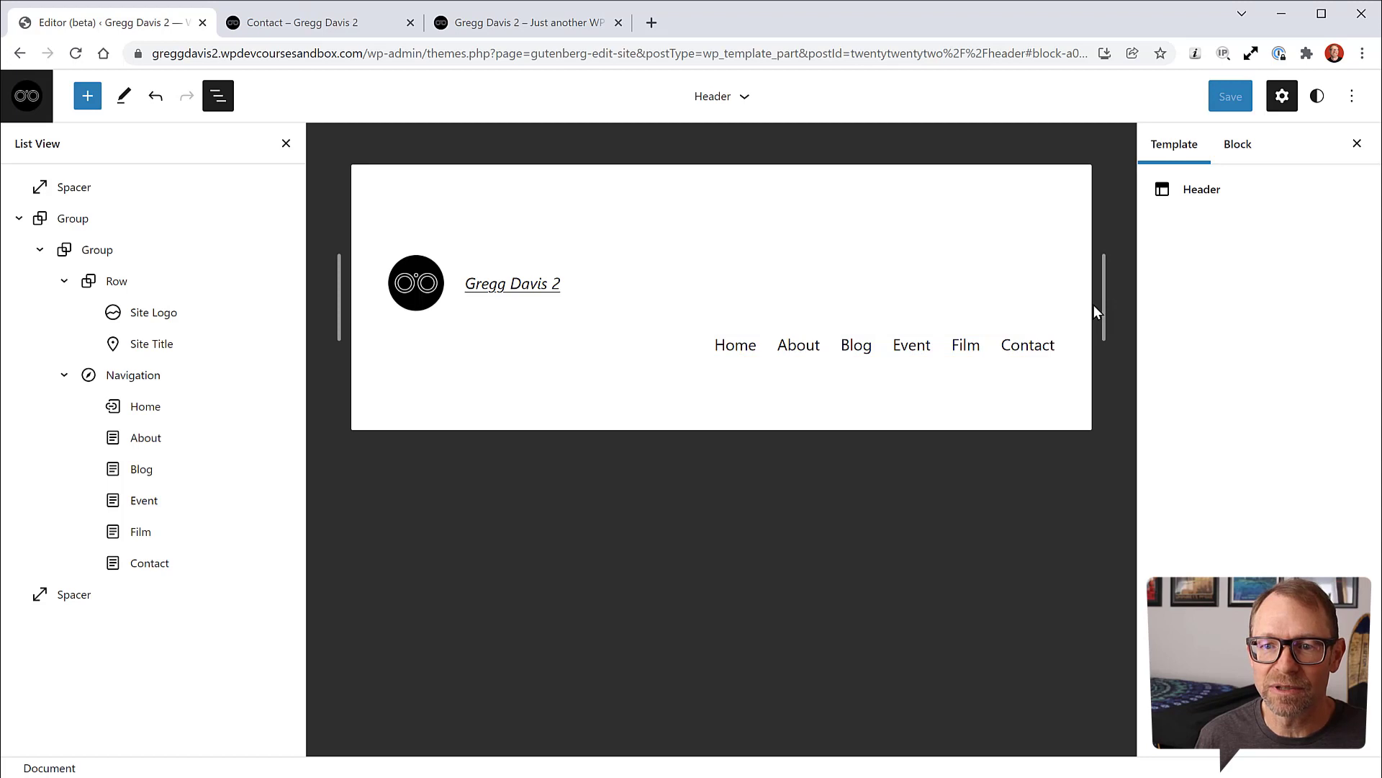
{"action": "left_click_drag", "start_coordinate": [1103, 310], "coordinate": [946, 341]}
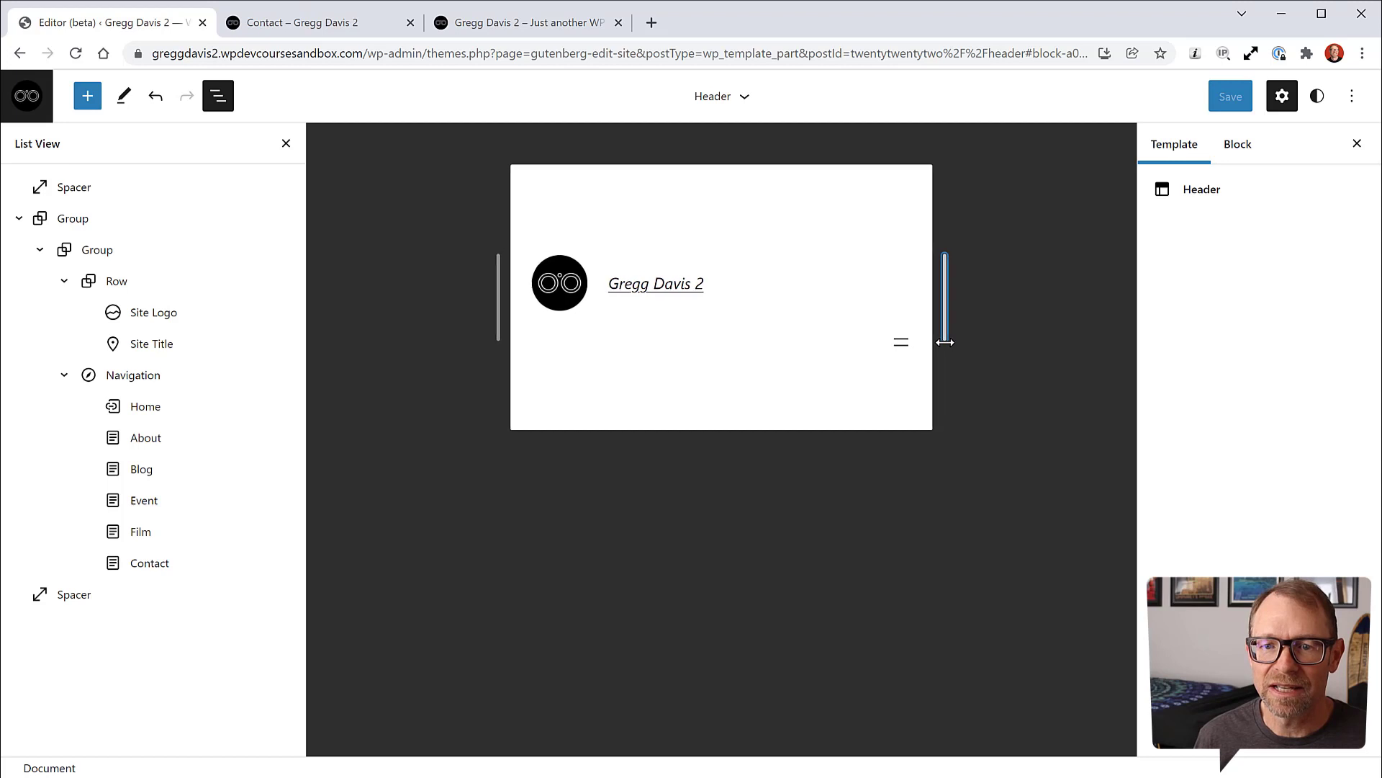
{"action": "left_click", "coordinate": [902, 346]}
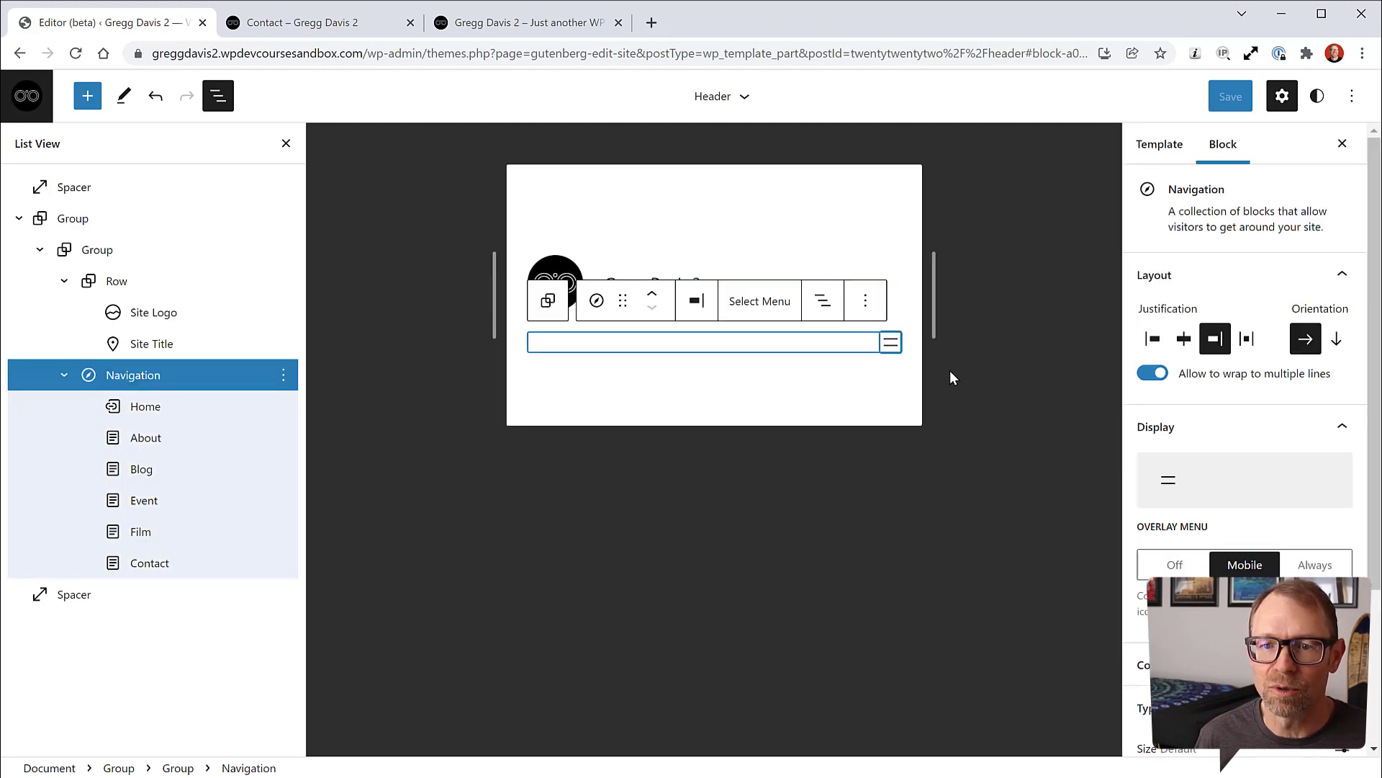
{"action": "left_click_drag", "start_coordinate": [934, 308], "coordinate": [1111, 303]}
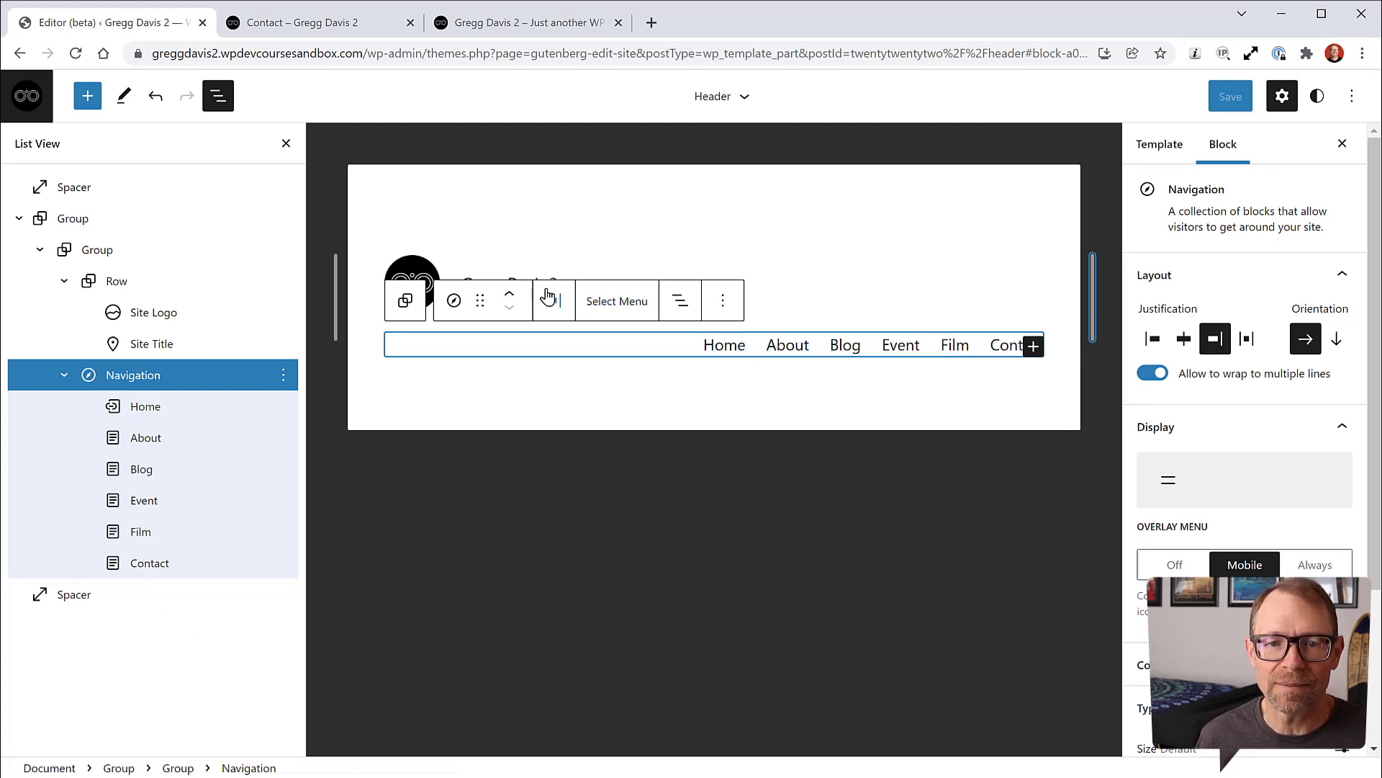
{"action": "left_click", "coordinate": [338, 24]}
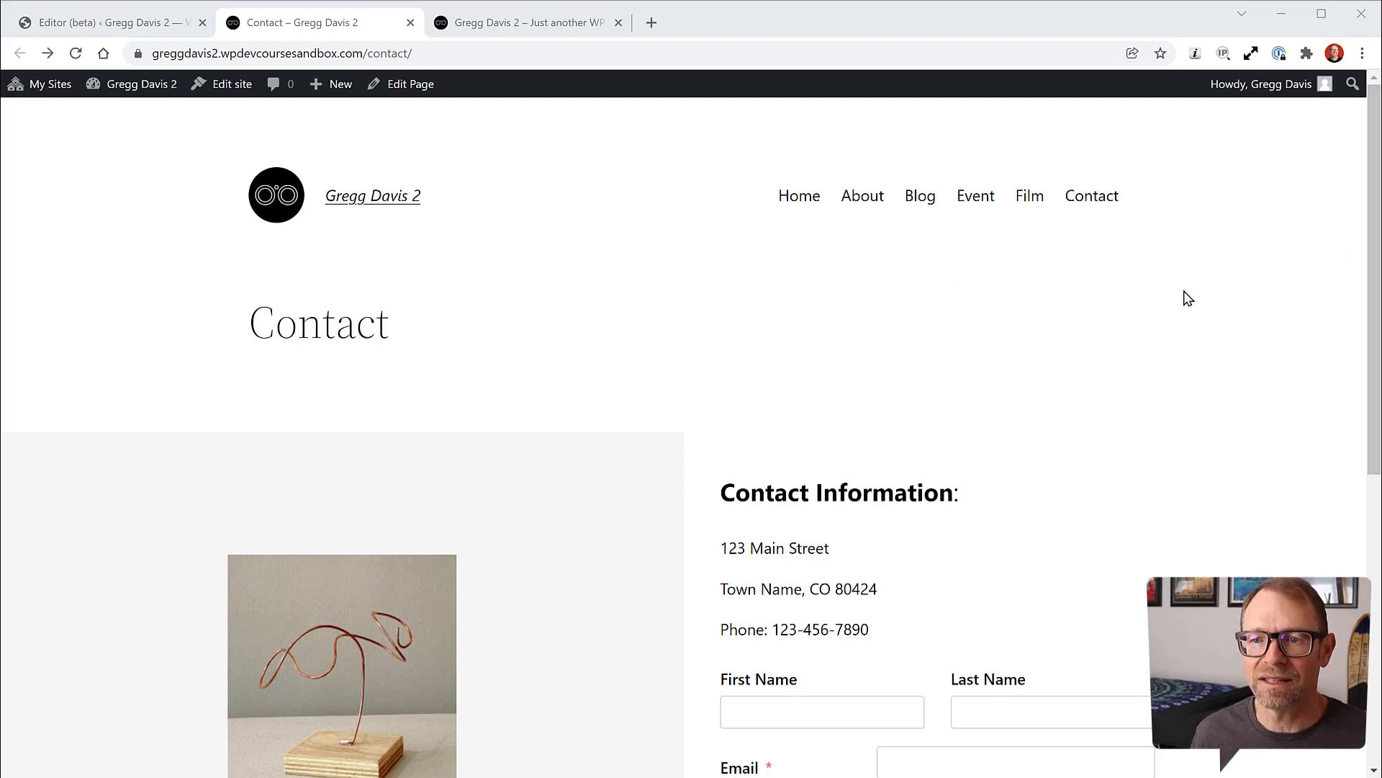
{"action": "right_click", "coordinate": [1150, 352]}
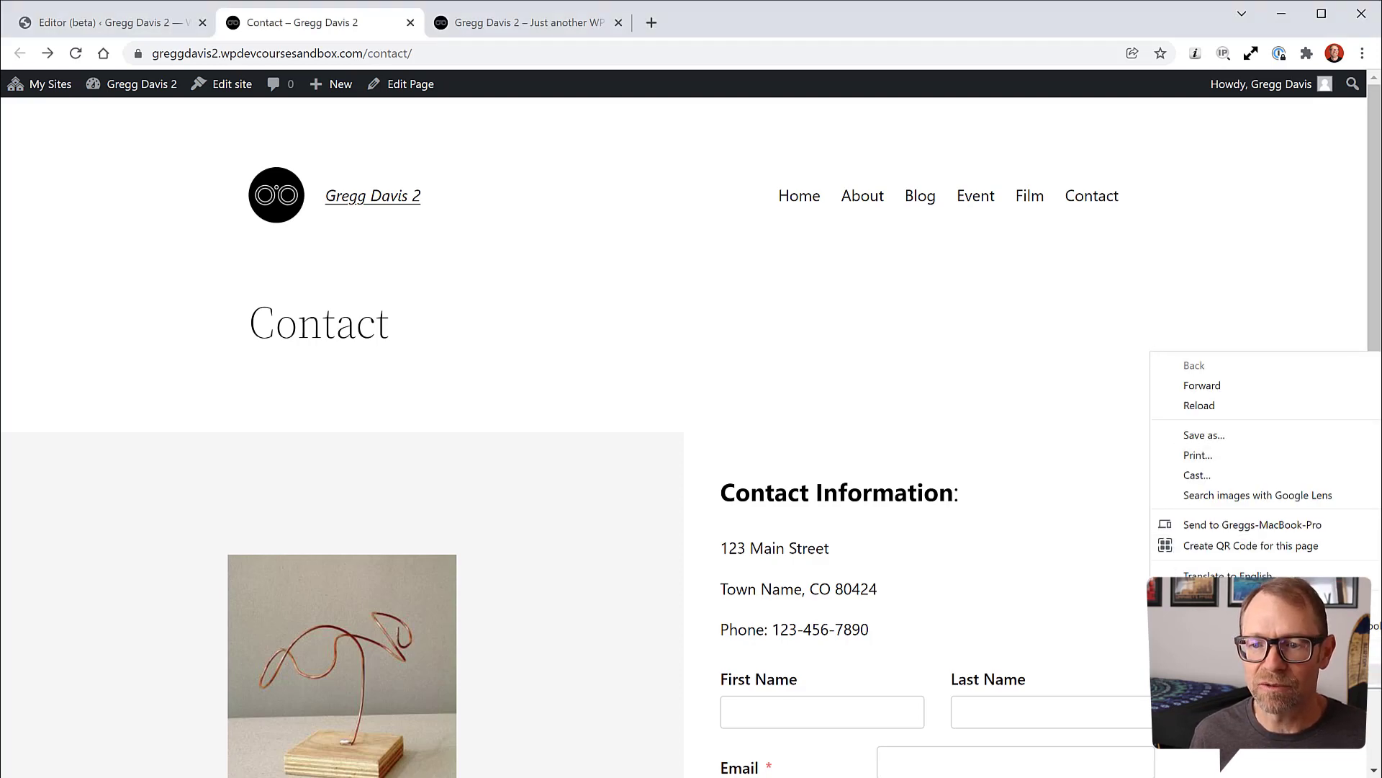
{"action": "left_click", "coordinate": [1200, 676]}
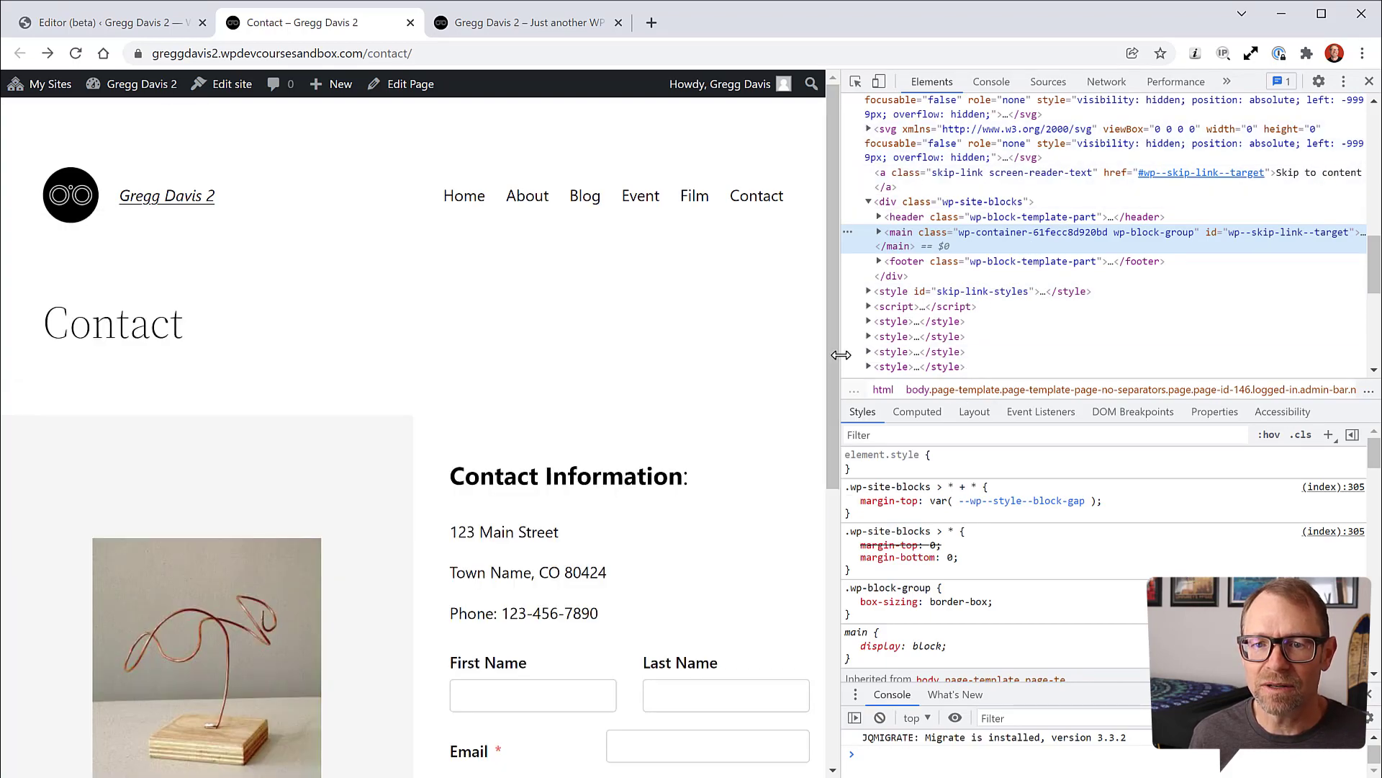
{"action": "left_click_drag", "start_coordinate": [838, 356], "coordinate": [1019, 364]}
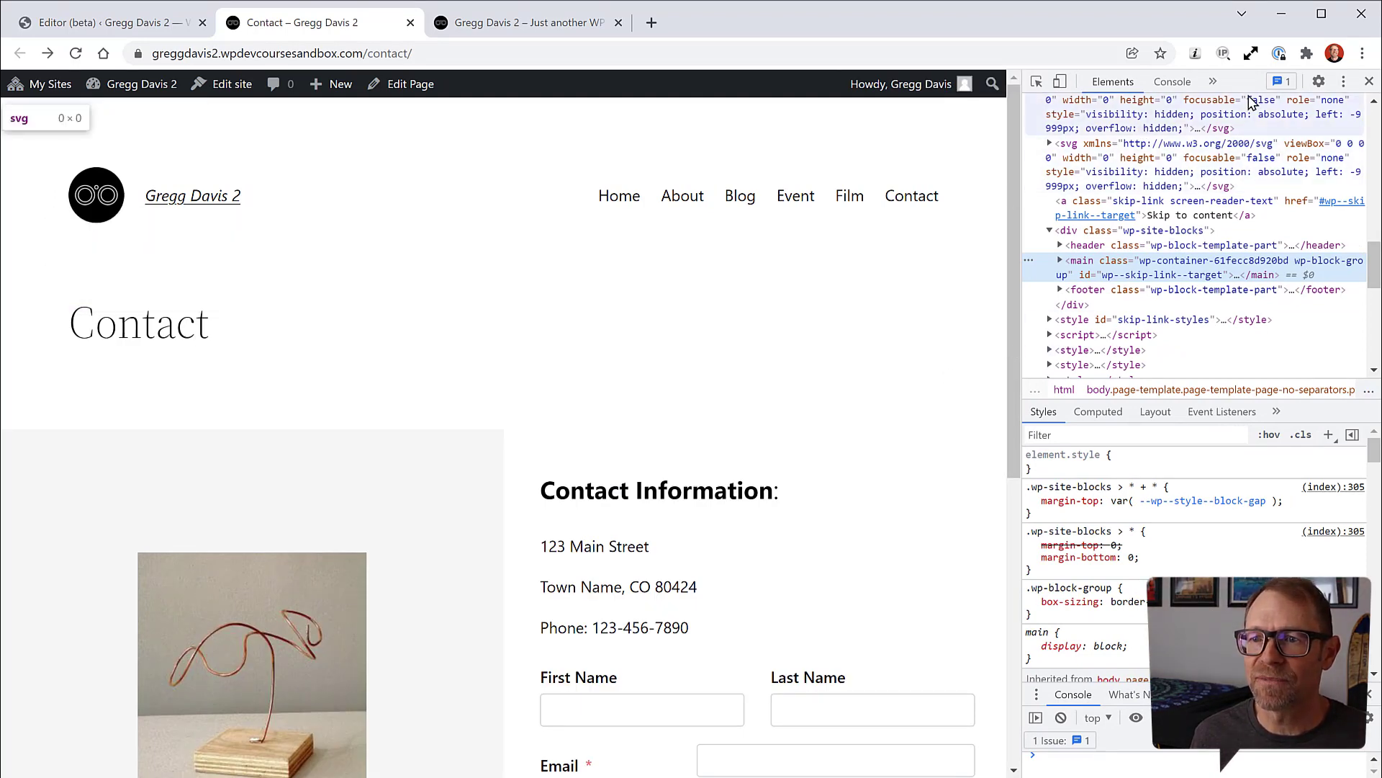
{"action": "left_click", "coordinate": [1345, 84]}
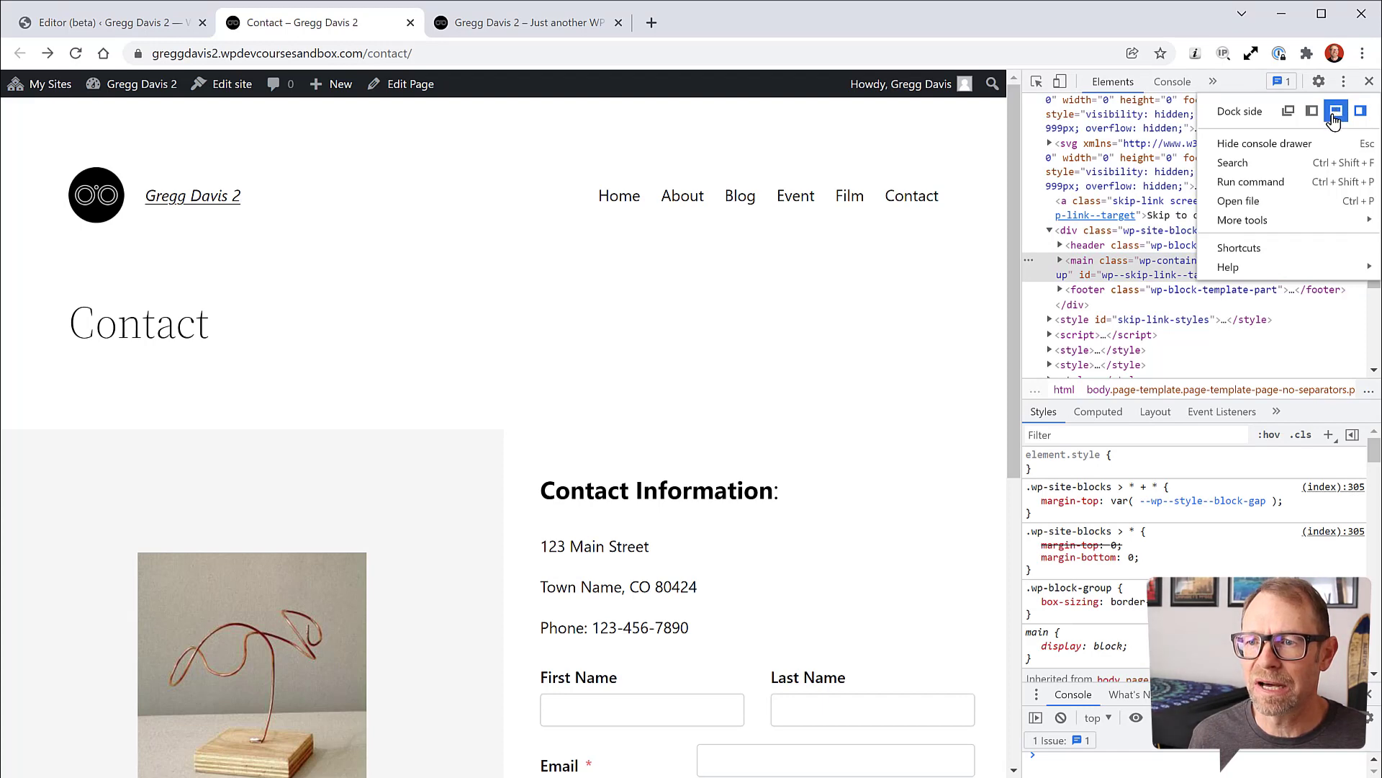
{"action": "left_click", "coordinate": [1336, 111]}
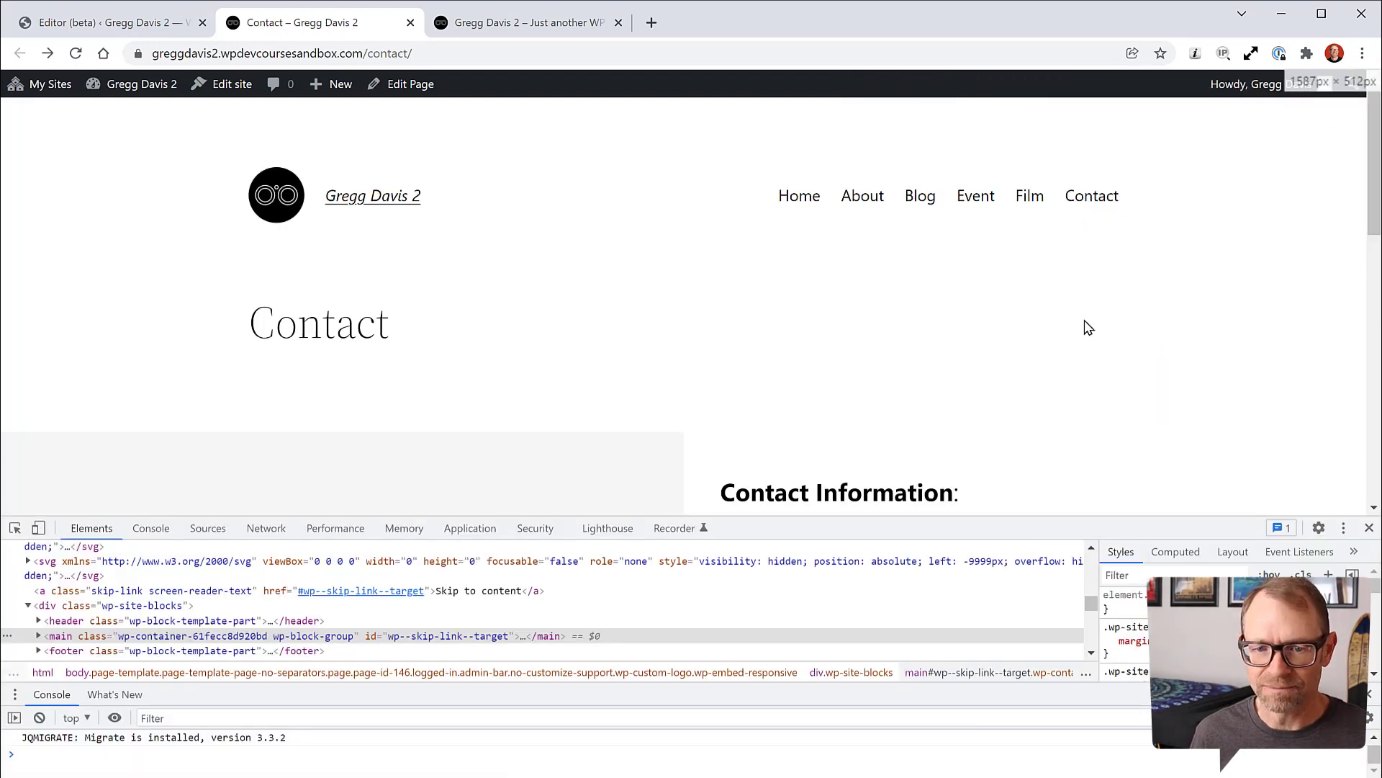
{"action": "left_click_drag", "start_coordinate": [784, 516], "coordinate": [787, 613]}
{"action": "scroll", "coordinate": [950, 384], "scroll_direction": "down", "scroll_amount": 3}
{"action": "scroll", "coordinate": [952, 382], "scroll_direction": "down", "scroll_amount": 3}
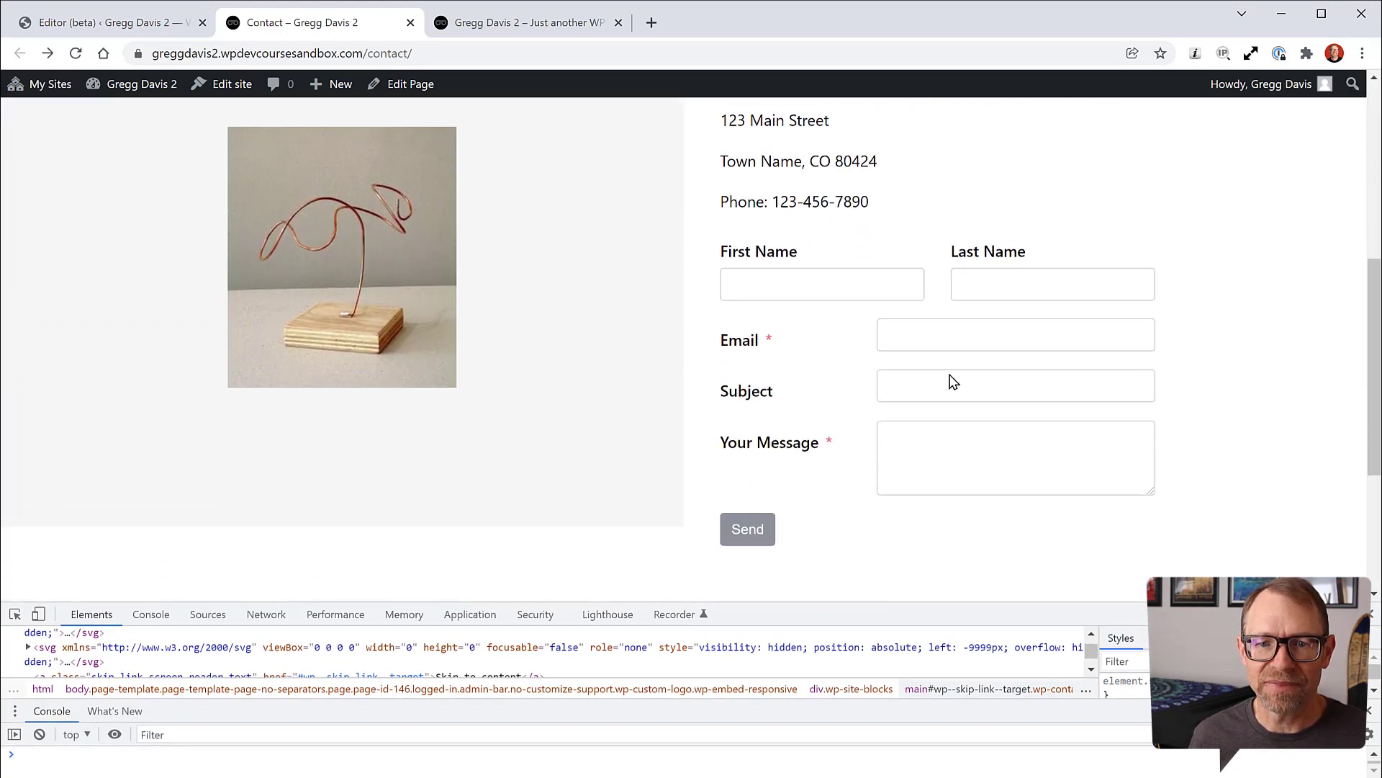
{"action": "scroll", "coordinate": [951, 381], "scroll_direction": "up", "scroll_amount": 5}
{"action": "scroll", "coordinate": [952, 377], "scroll_direction": "down", "scroll_amount": 4}
{"action": "scroll", "coordinate": [952, 370], "scroll_direction": "up", "scroll_amount": 5}
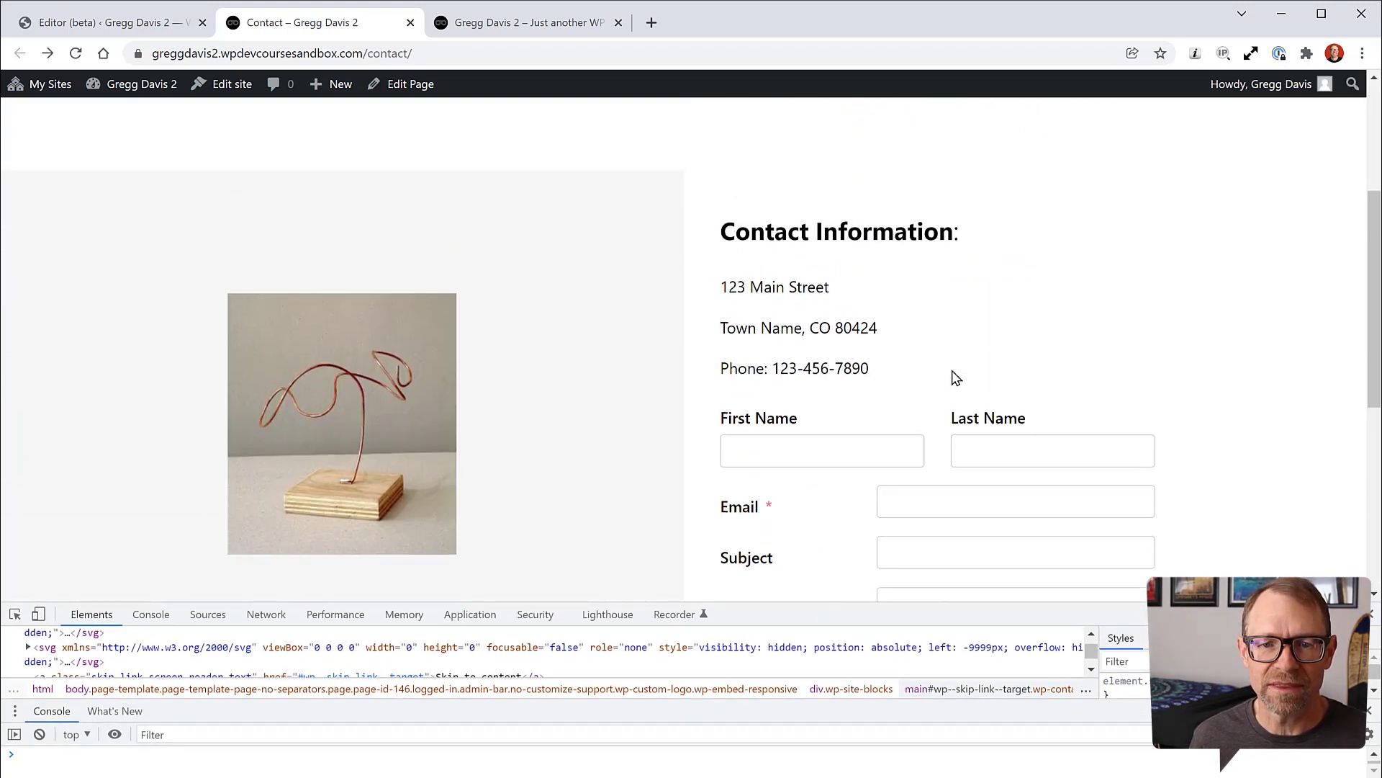
{"action": "scroll", "coordinate": [929, 380], "scroll_direction": "down", "scroll_amount": 2}
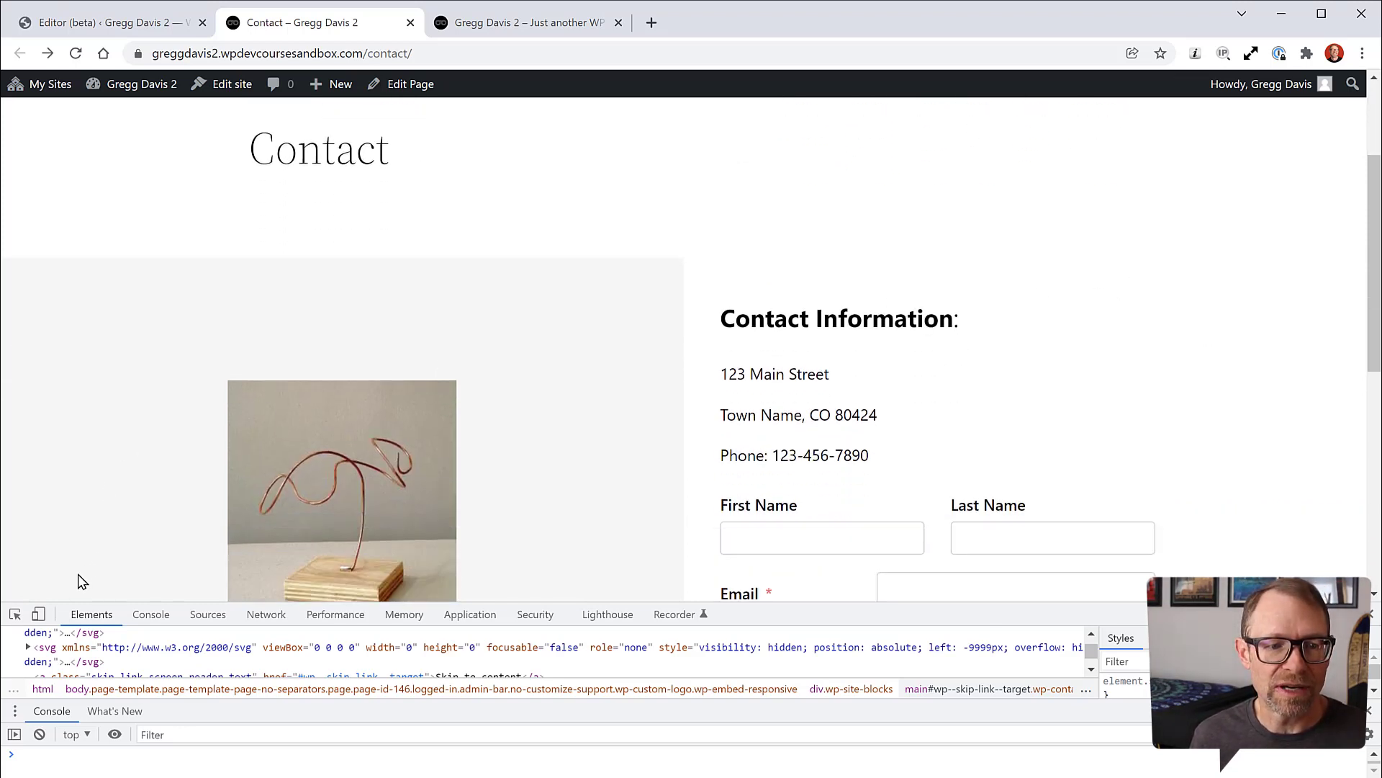
Step: Turn on the responsive preview, widen to a two-column layout, then narrow to about 1086 pixels
{"action": "left_click", "coordinate": [38, 615]}
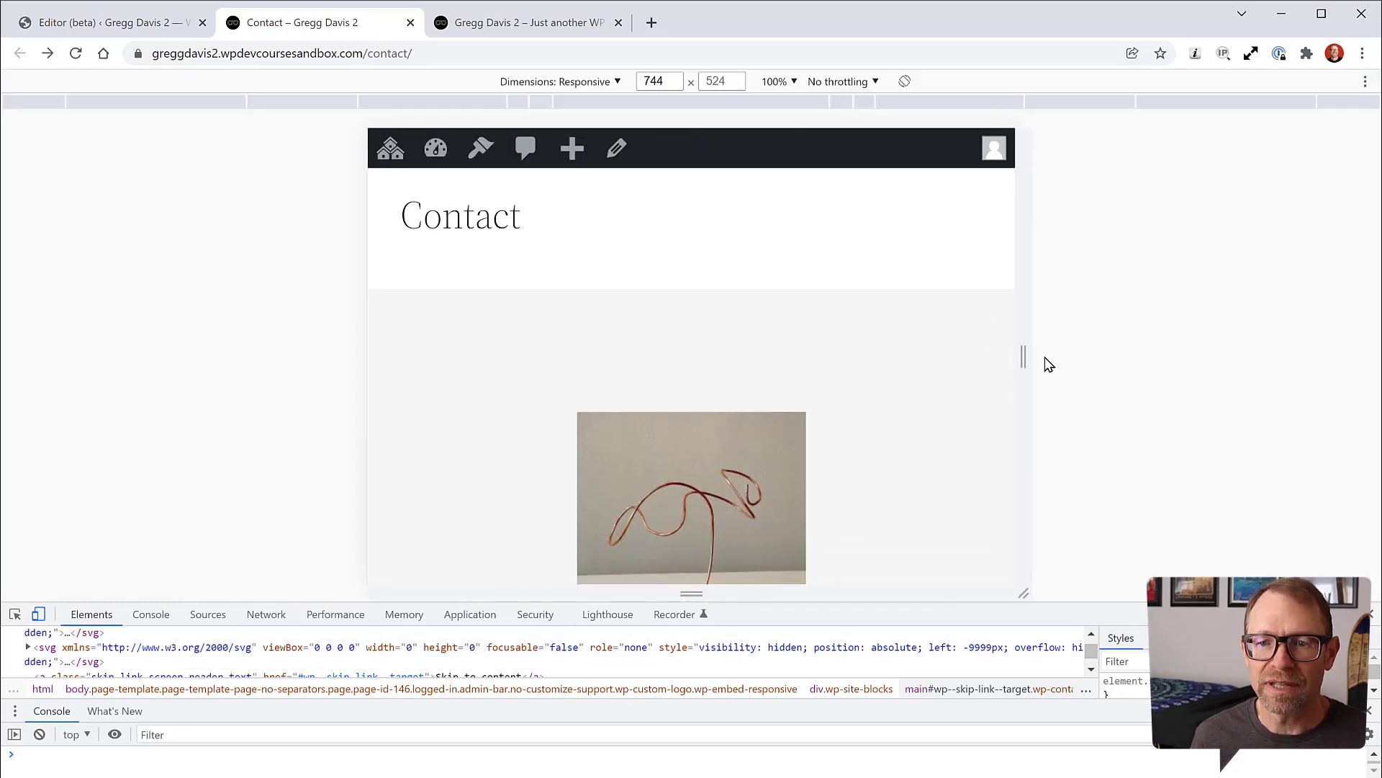
{"action": "left_click_drag", "start_coordinate": [1025, 355], "coordinate": [1271, 340]}
{"action": "scroll", "coordinate": [1153, 428], "scroll_direction": "up", "scroll_amount": 3}
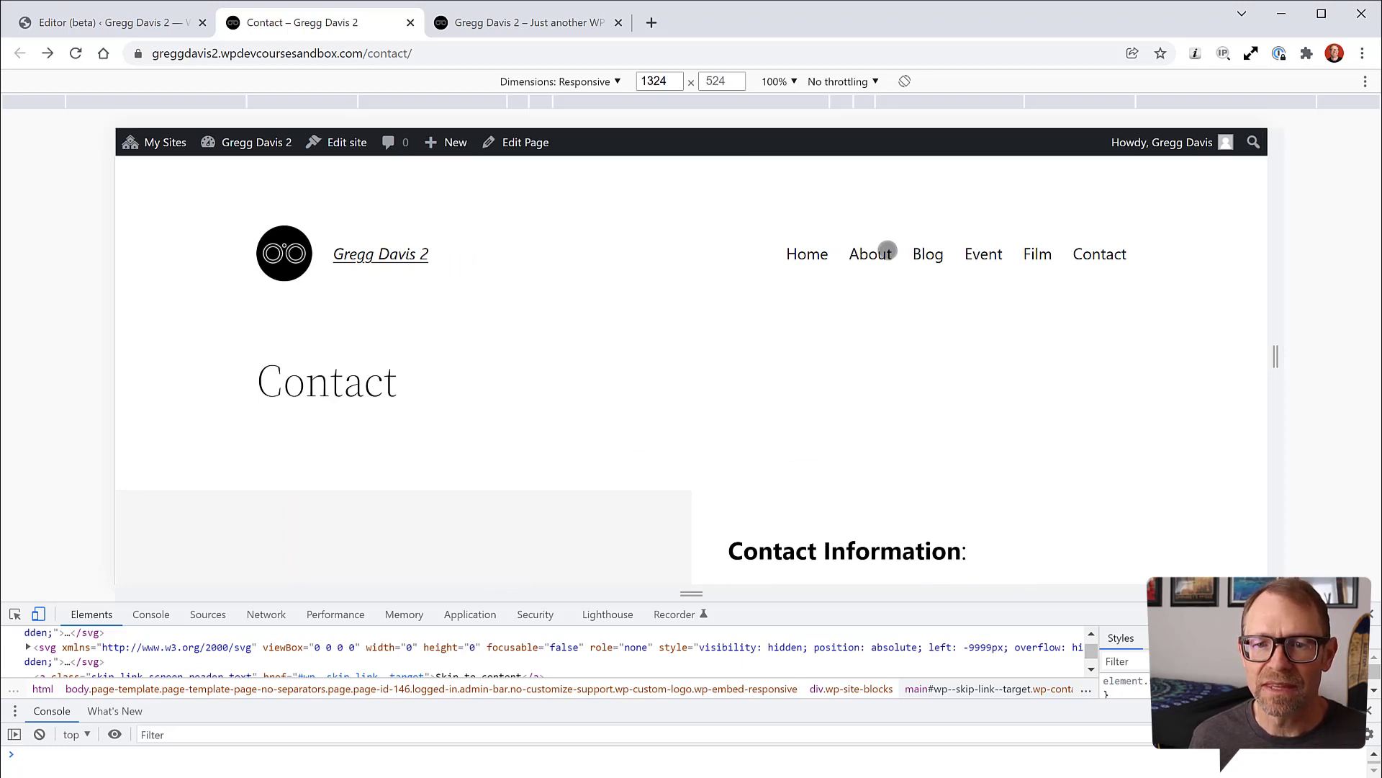
{"action": "left_click_drag", "start_coordinate": [1276, 362], "coordinate": [987, 333]}
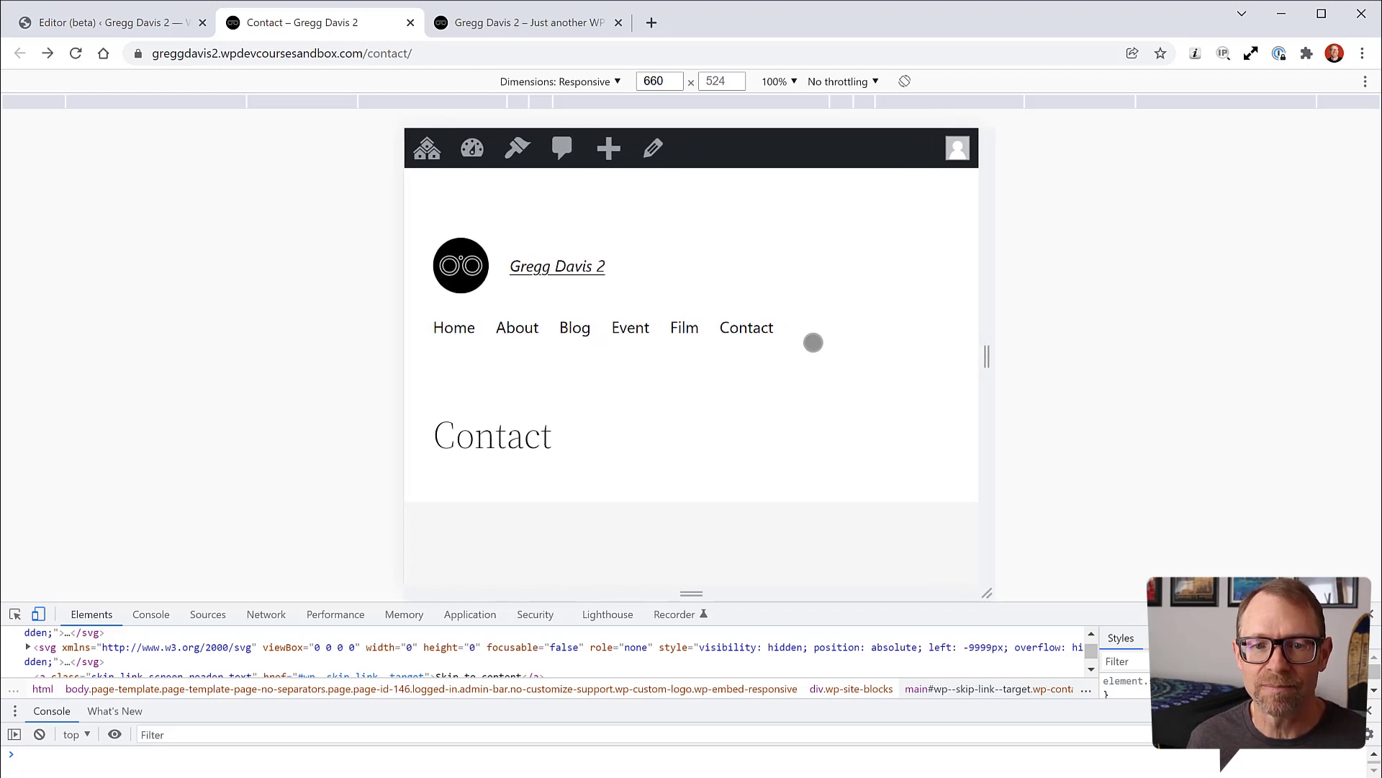
Step: Test the collapsed hamburger menu at tablet and phone widths, then widen to show full navigation
{"action": "left_click_drag", "start_coordinate": [985, 362], "coordinate": [925, 359]}
{"action": "left_click", "coordinate": [886, 266]}
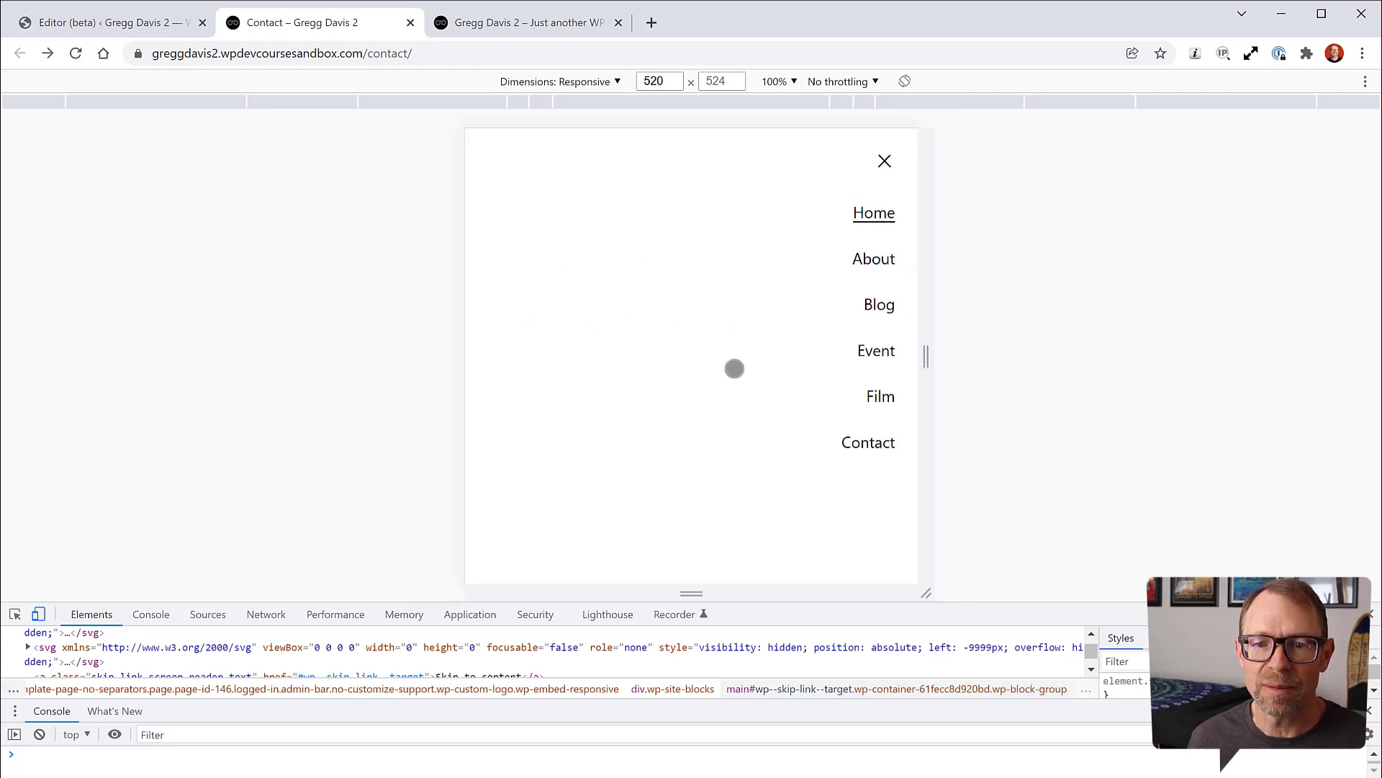
{"action": "left_click", "coordinate": [884, 163]}
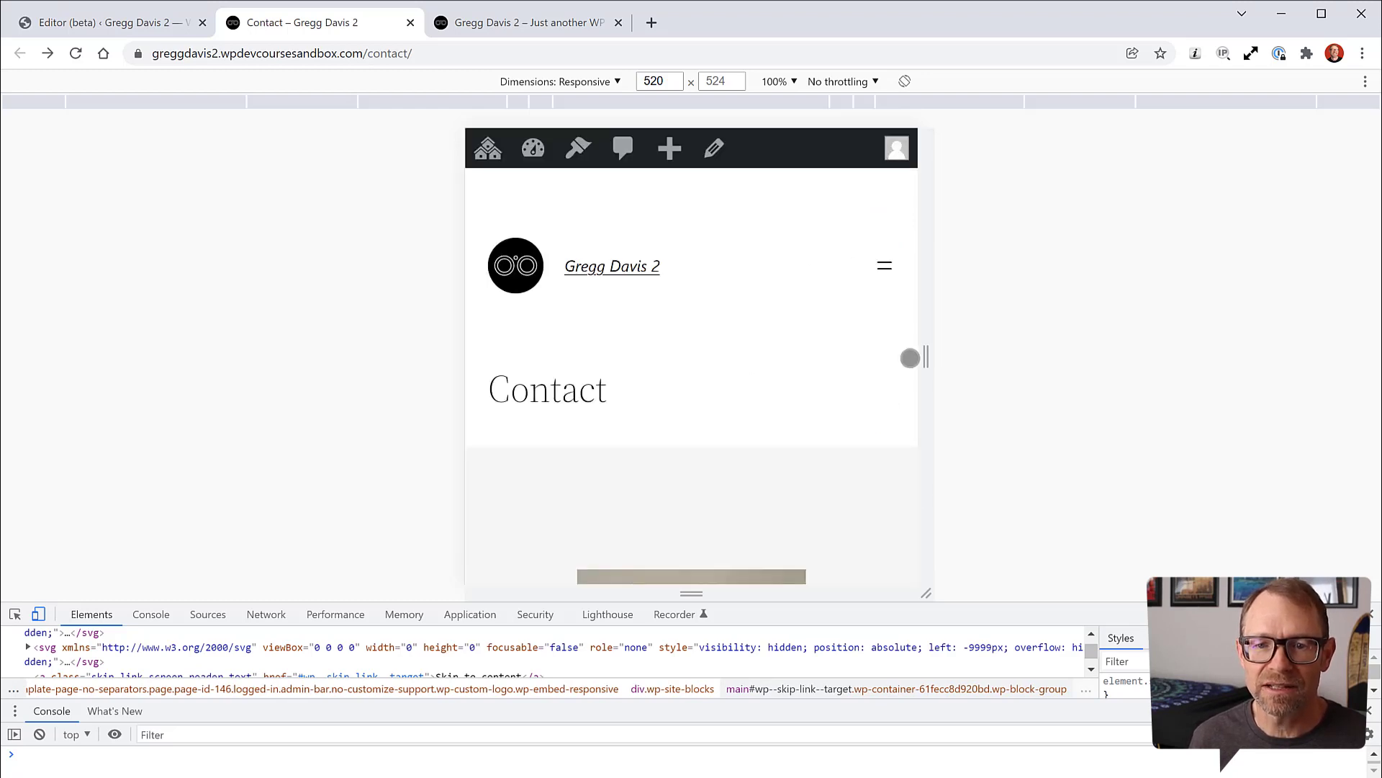
{"action": "left_click_drag", "start_coordinate": [925, 360], "coordinate": [856, 365]}
{"action": "left_click", "coordinate": [819, 267]}
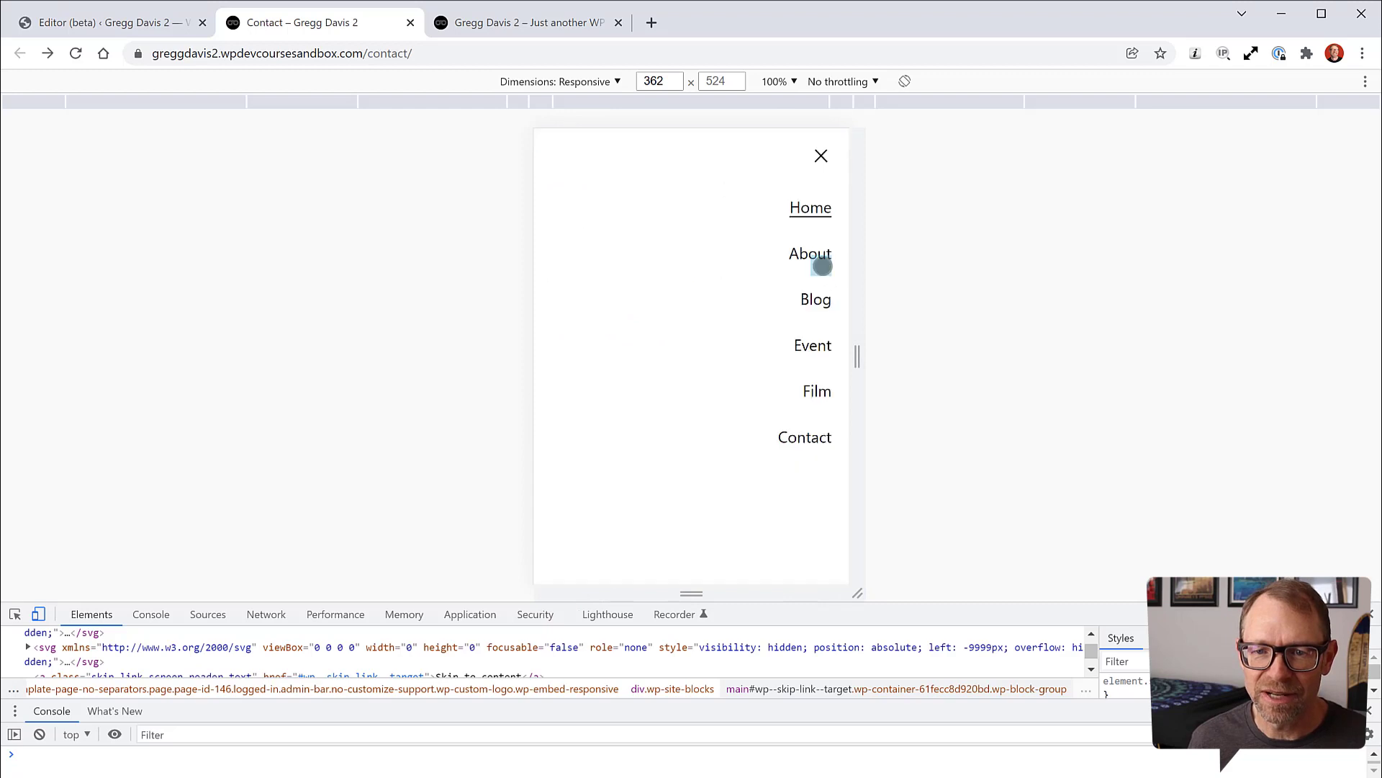
{"action": "left_click", "coordinate": [820, 155]}
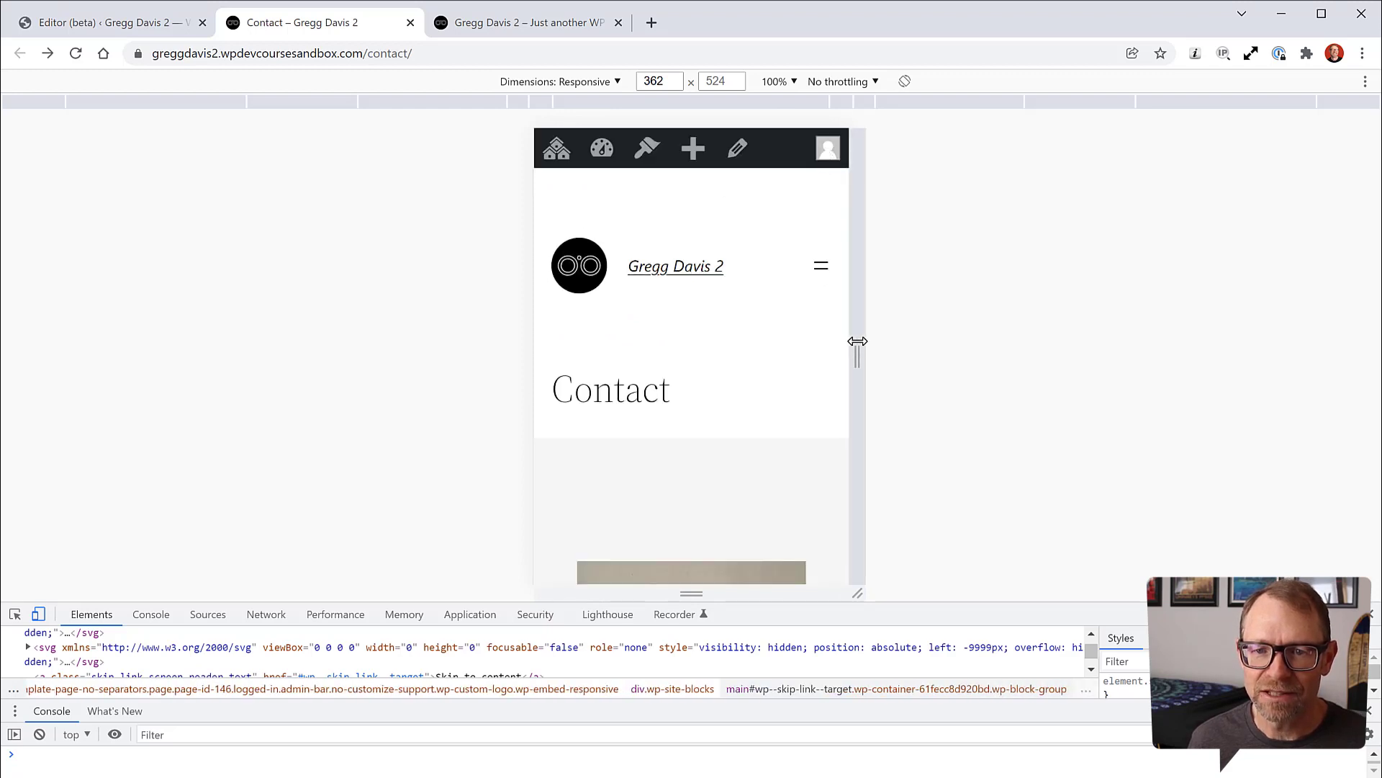
{"action": "left_click_drag", "start_coordinate": [857, 361], "coordinate": [1071, 362]}
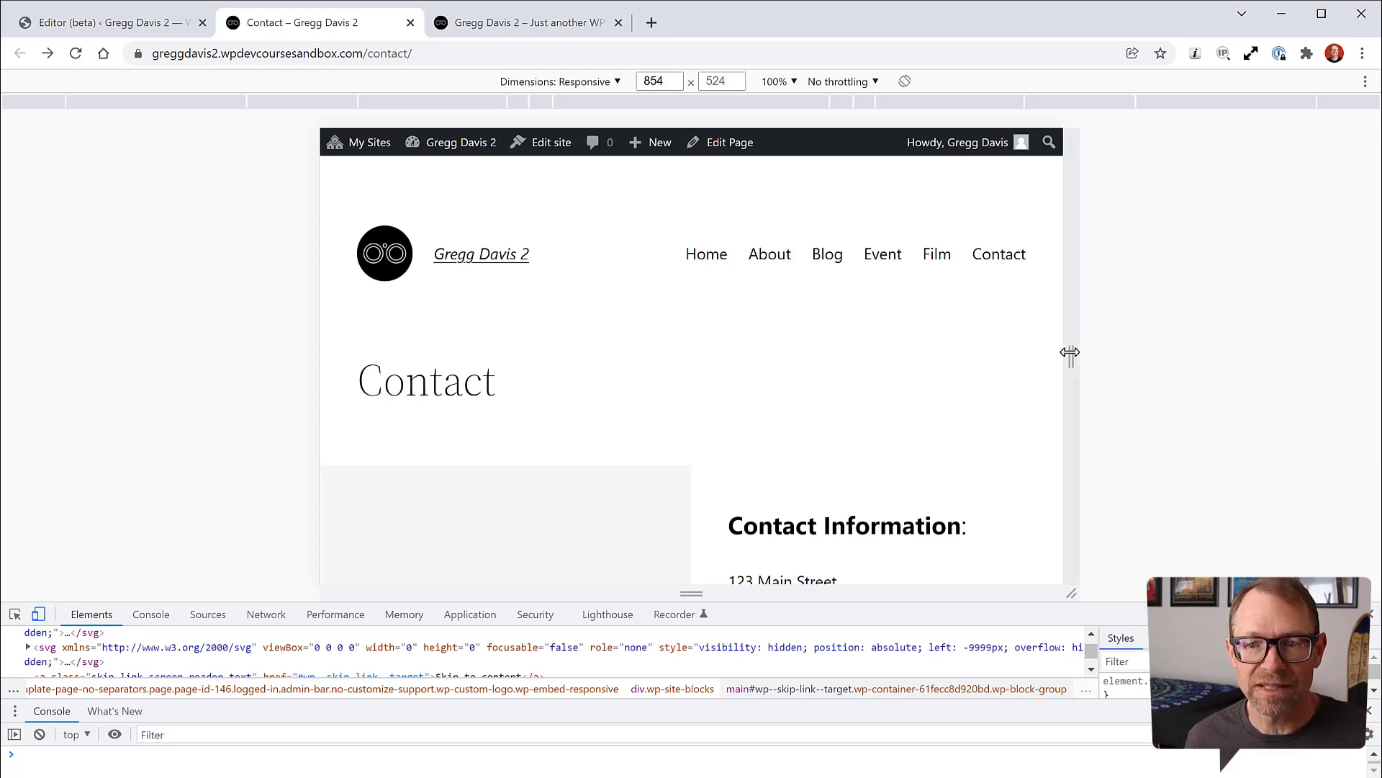
Step: Resize the preview between about 710 and 1260 pixels, scrolling to check the layout breakpoint
{"action": "left_click_drag", "start_coordinate": [1070, 352], "coordinate": [981, 351]}
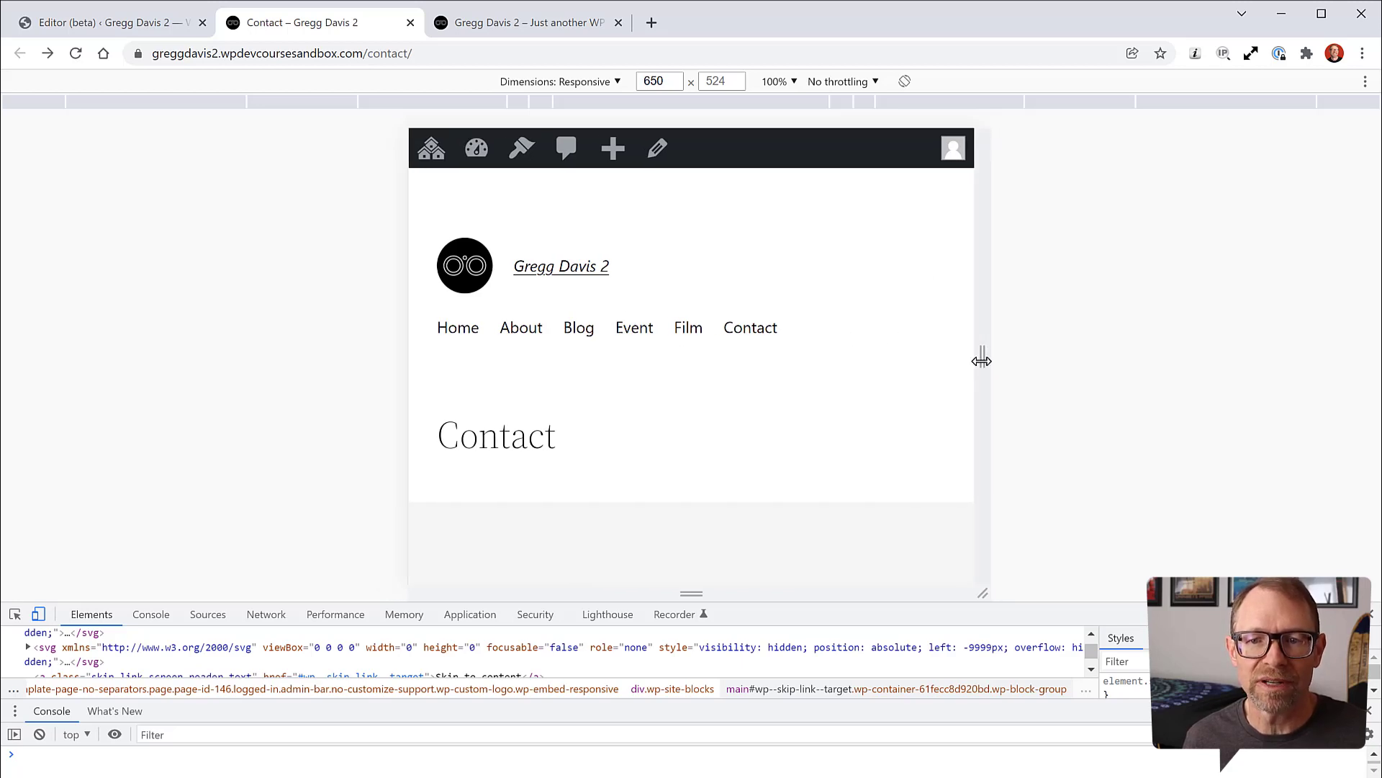
{"action": "left_click_drag", "start_coordinate": [982, 360], "coordinate": [1114, 355]}
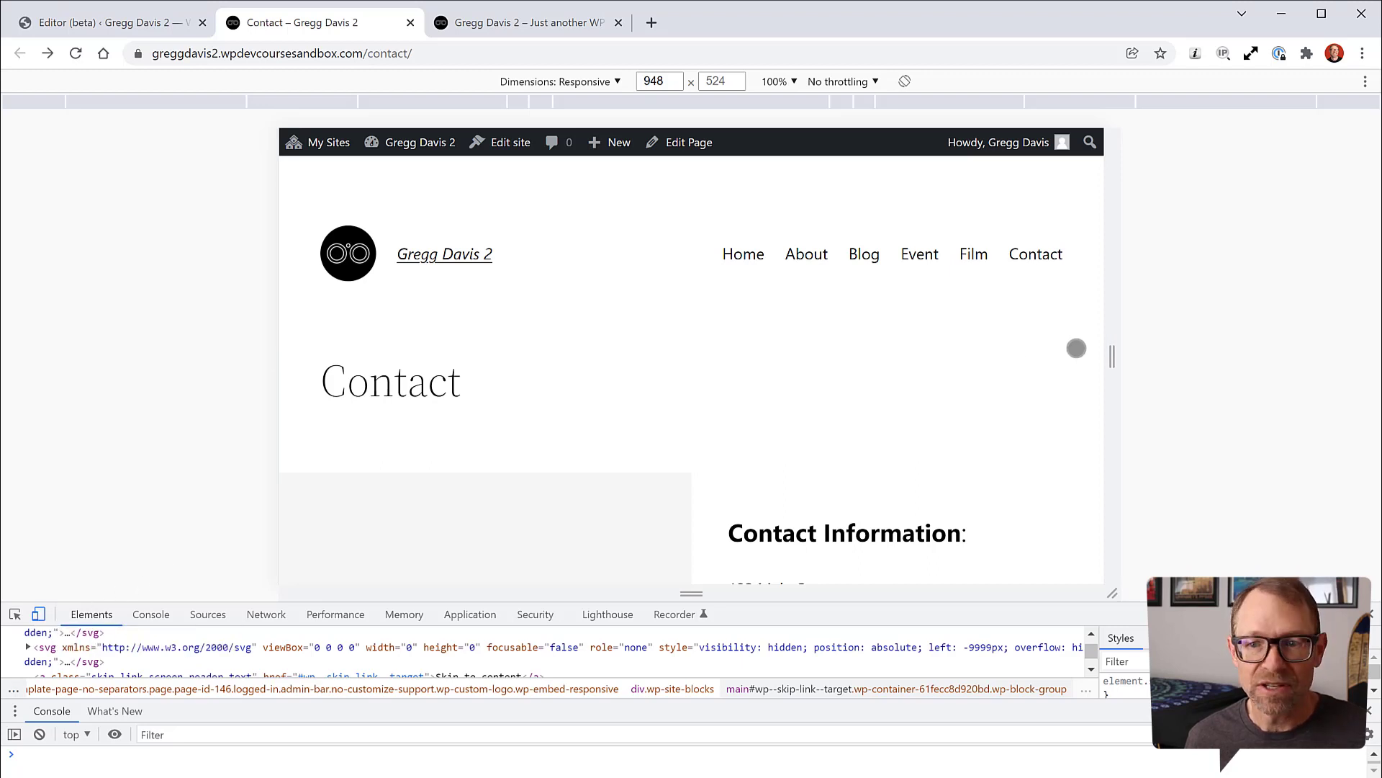
{"action": "left_click_drag", "start_coordinate": [1114, 358], "coordinate": [1071, 364]}
{"action": "scroll", "coordinate": [783, 298], "scroll_direction": "down", "scroll_amount": 2}
{"action": "scroll", "coordinate": [783, 299], "scroll_direction": "down", "scroll_amount": 5}
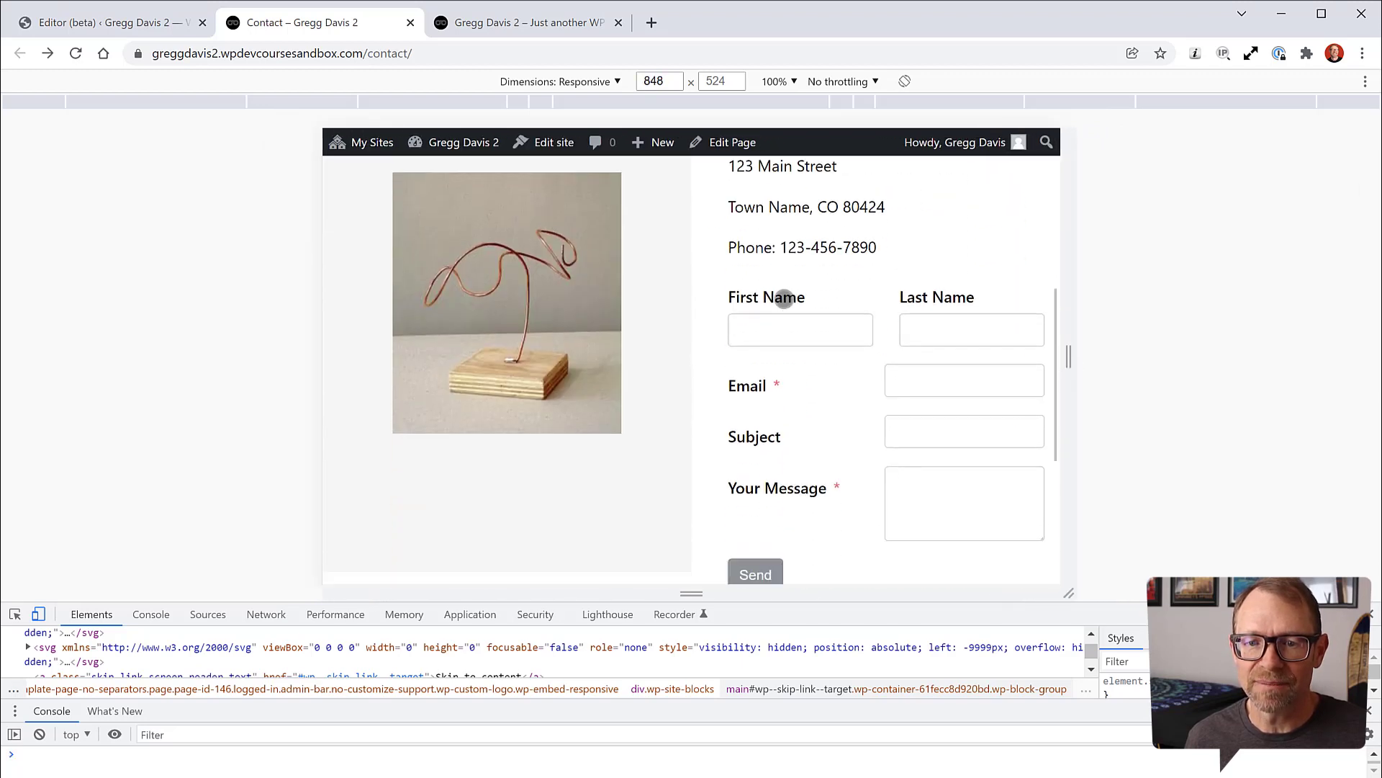
{"action": "left_click_drag", "start_coordinate": [1070, 358], "coordinate": [1109, 347]}
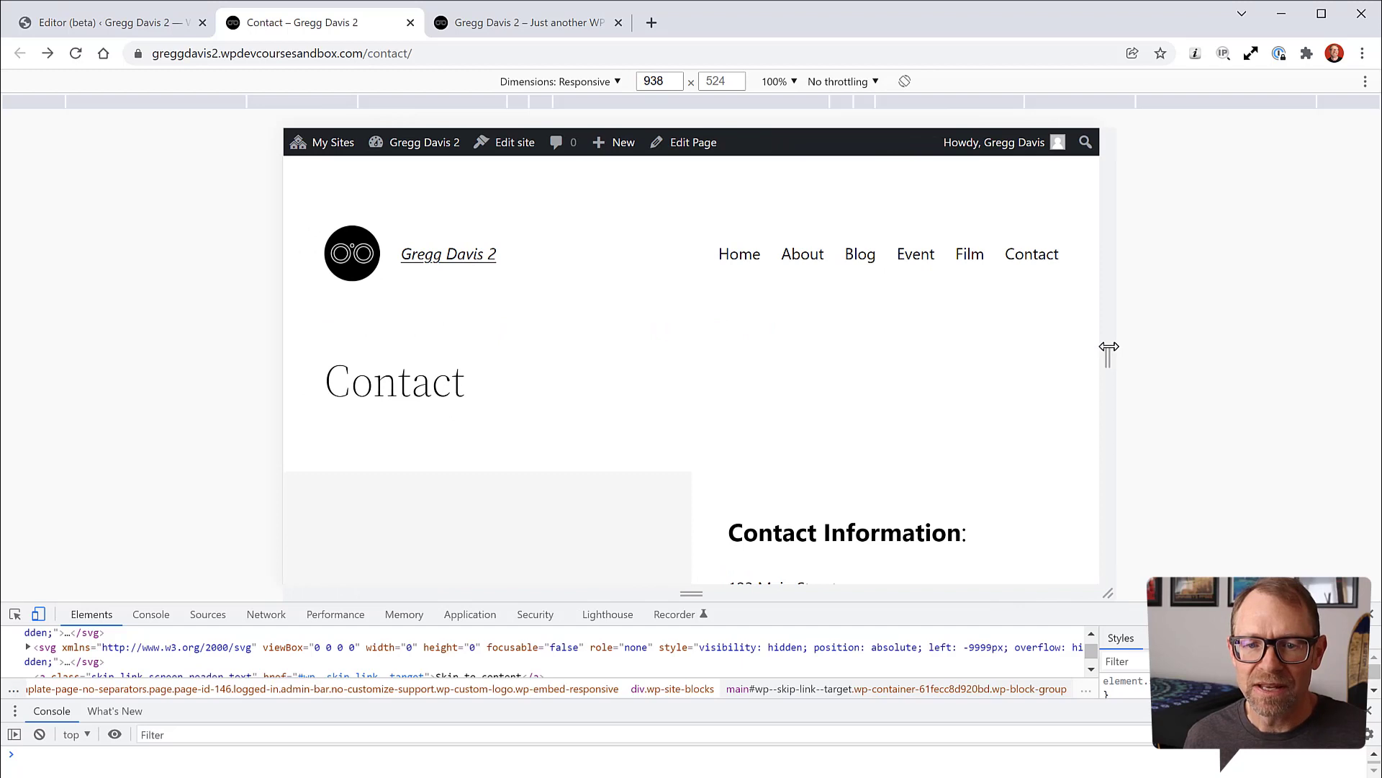
{"action": "scroll", "coordinate": [987, 371], "scroll_direction": "down", "scroll_amount": 4}
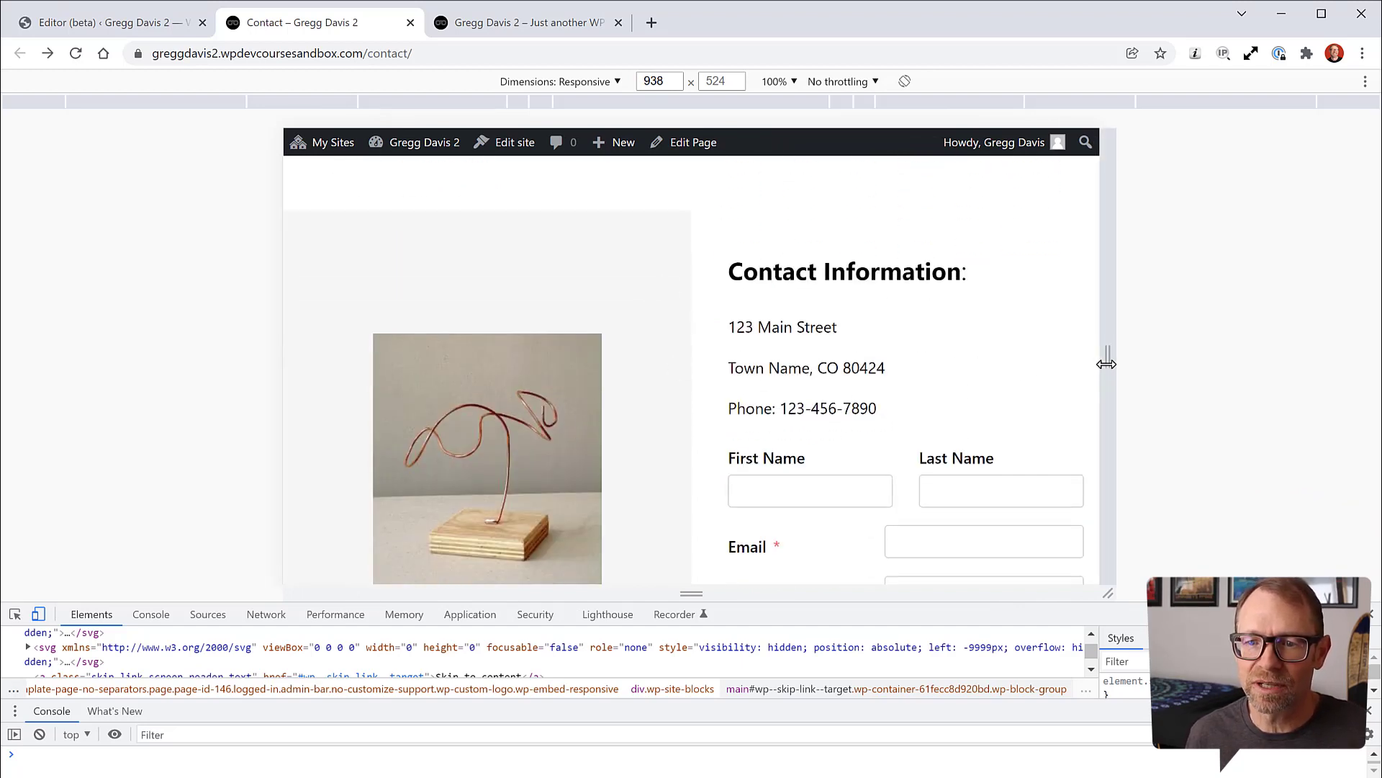
{"action": "left_click_drag", "start_coordinate": [1106, 362], "coordinate": [1024, 363]}
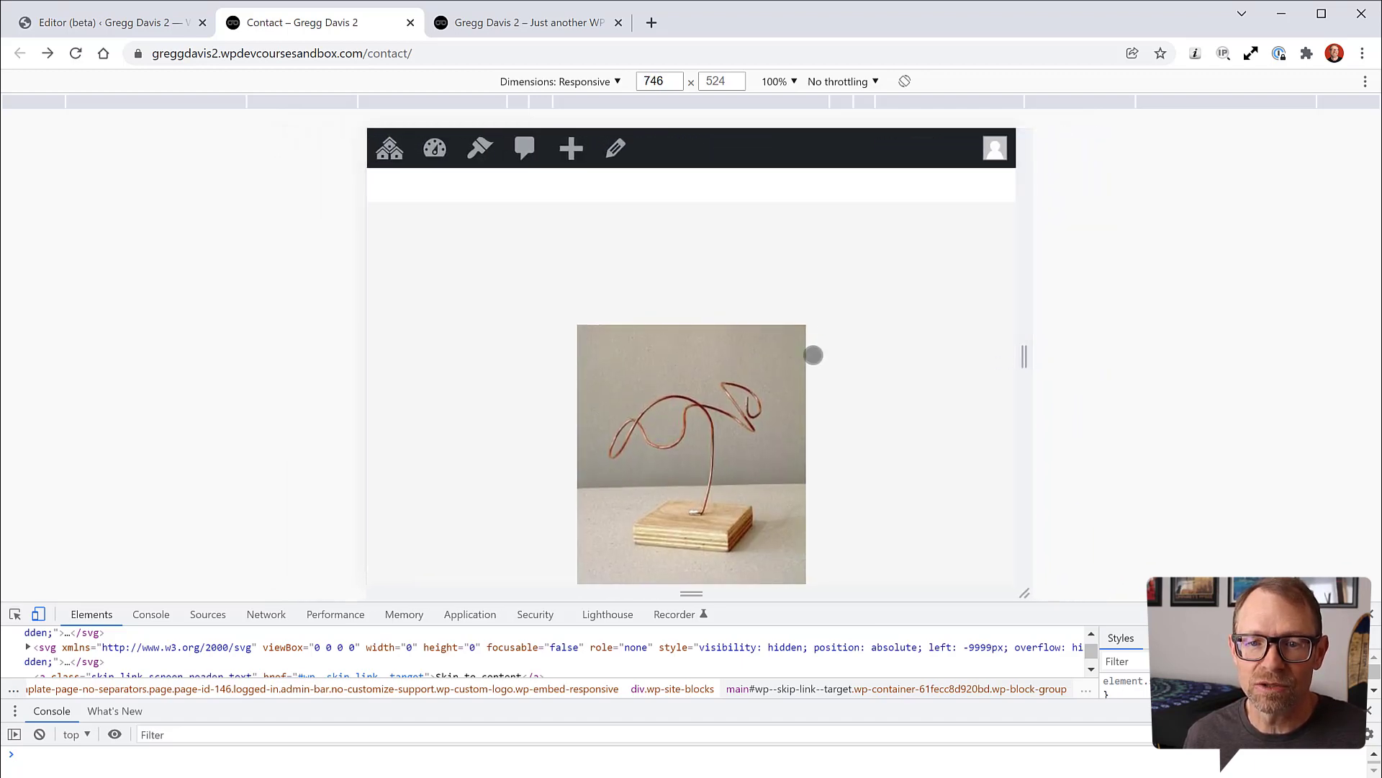
{"action": "scroll", "coordinate": [861, 355], "scroll_direction": "down", "scroll_amount": 8}
{"action": "scroll", "coordinate": [861, 357], "scroll_direction": "down", "scroll_amount": 5}
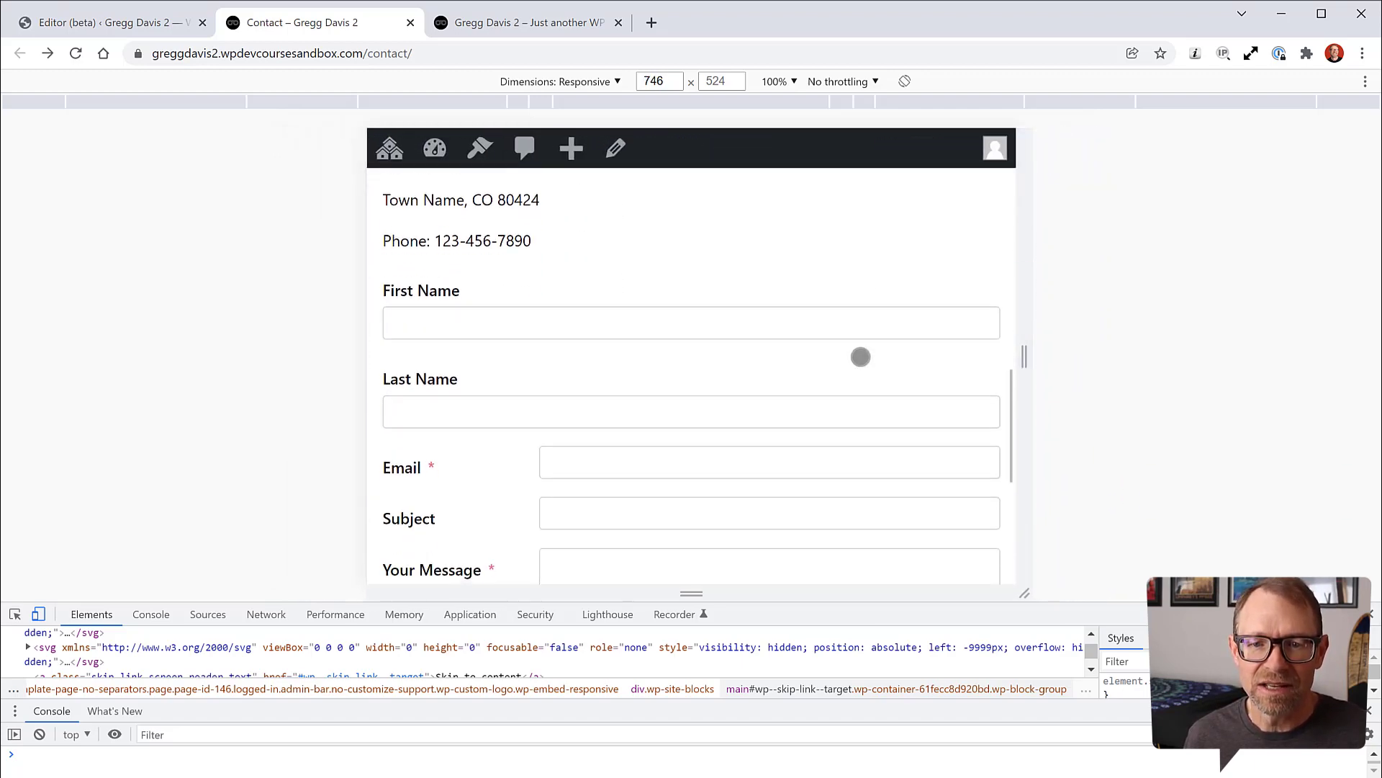
Step: At phone width, test the mobile menu and scroll the stacked form and footer, then widen
{"action": "left_click_drag", "start_coordinate": [1025, 358], "coordinate": [868, 367]}
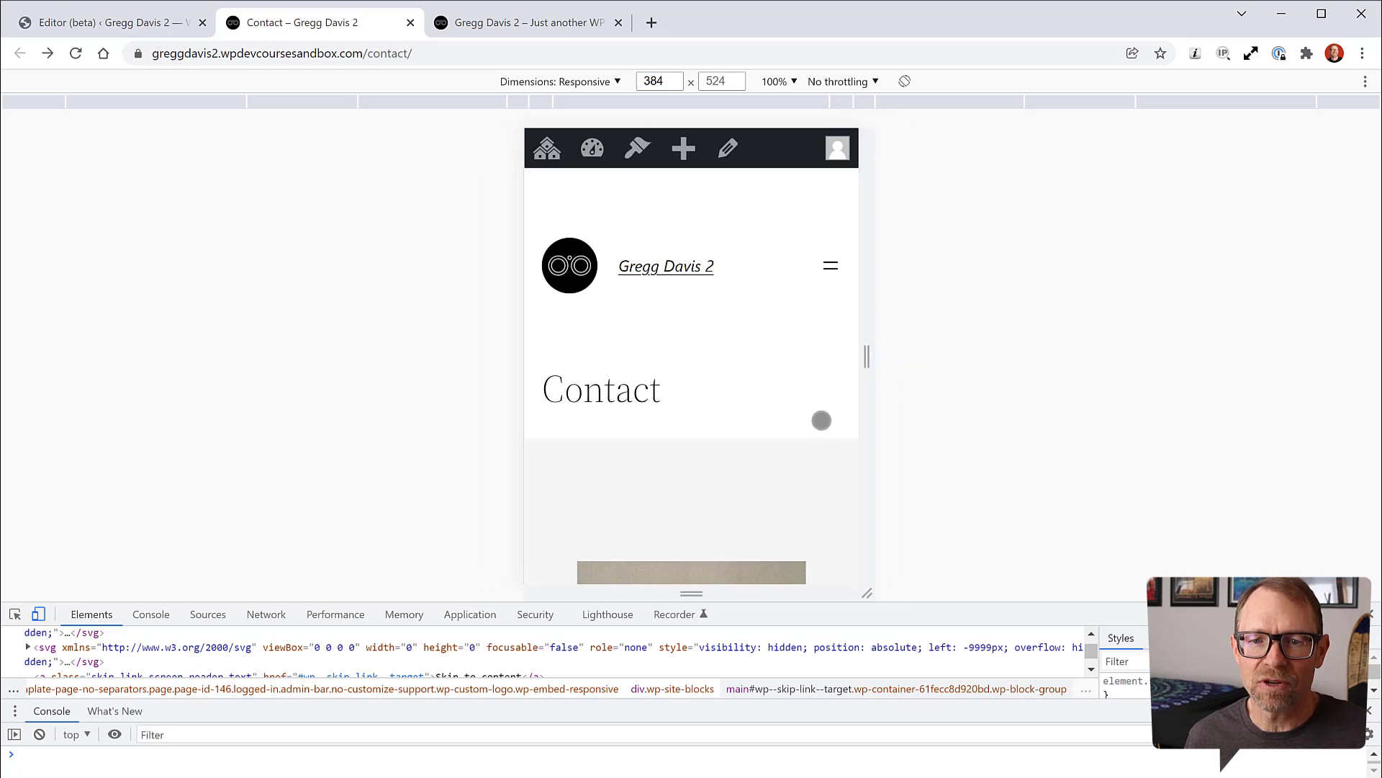
{"action": "scroll", "coordinate": [834, 418], "scroll_direction": "down", "scroll_amount": 3}
{"action": "scroll", "coordinate": [832, 415], "scroll_direction": "up", "scroll_amount": 3}
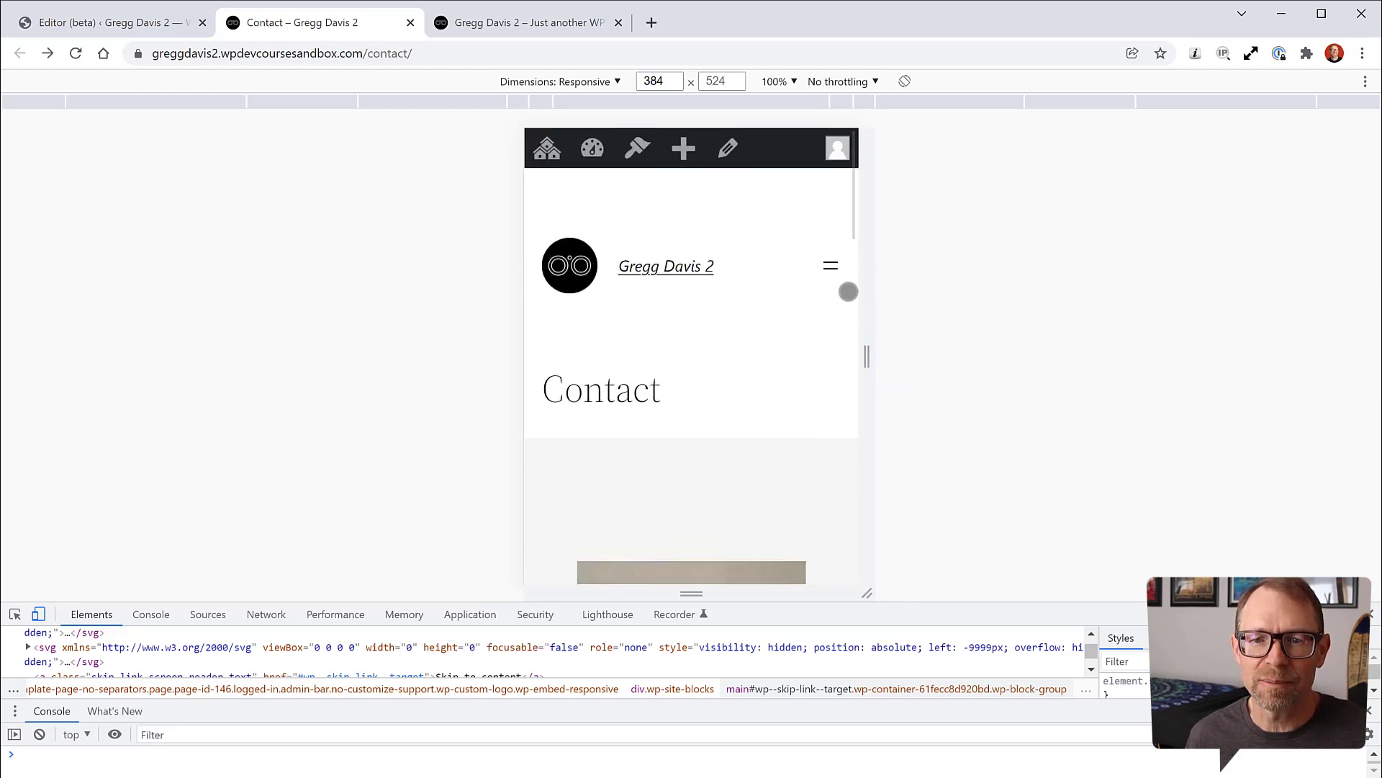
{"action": "left_click", "coordinate": [830, 266]}
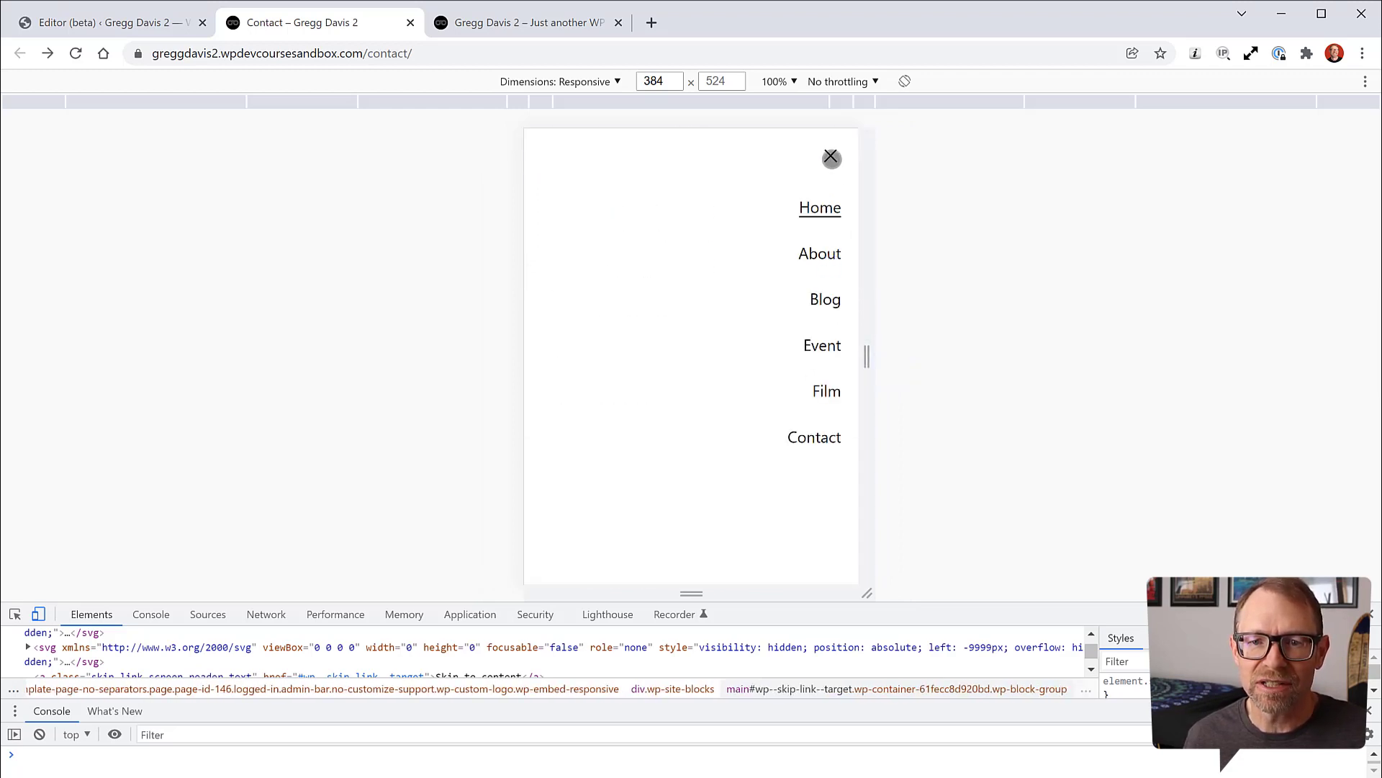
{"action": "left_click", "coordinate": [832, 157]}
{"action": "scroll", "coordinate": [787, 358], "scroll_direction": "down", "scroll_amount": 5}
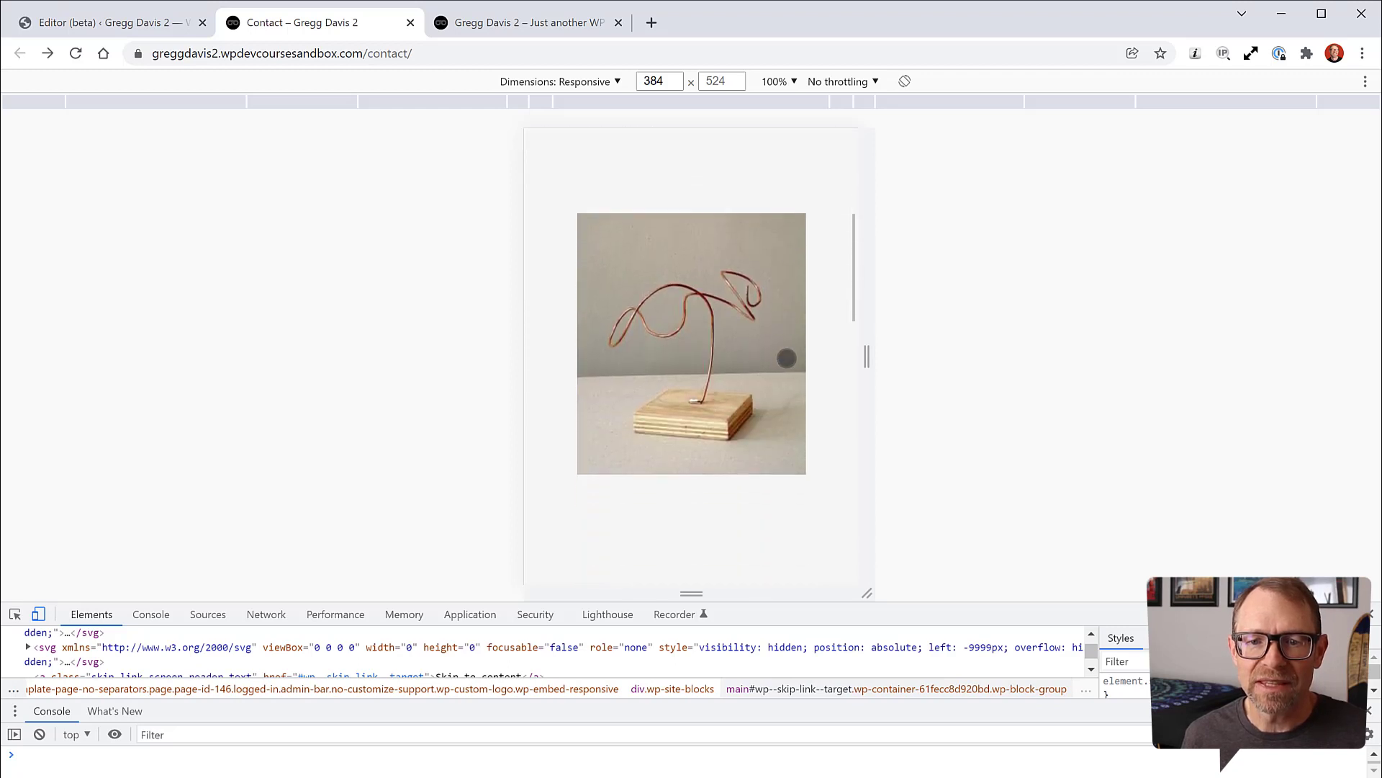
{"action": "scroll", "coordinate": [787, 357], "scroll_direction": "down", "scroll_amount": 10}
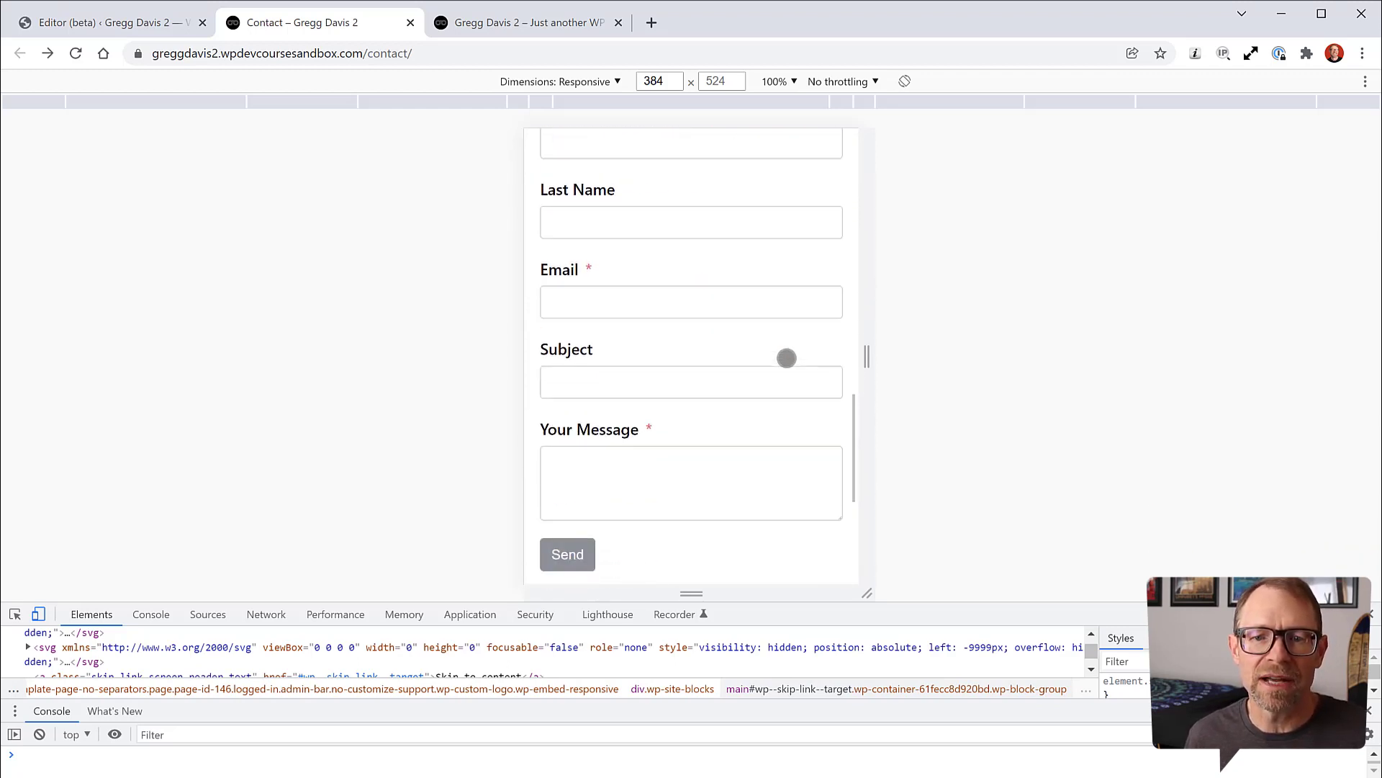
{"action": "scroll", "coordinate": [685, 364], "scroll_direction": "down", "scroll_amount": 2}
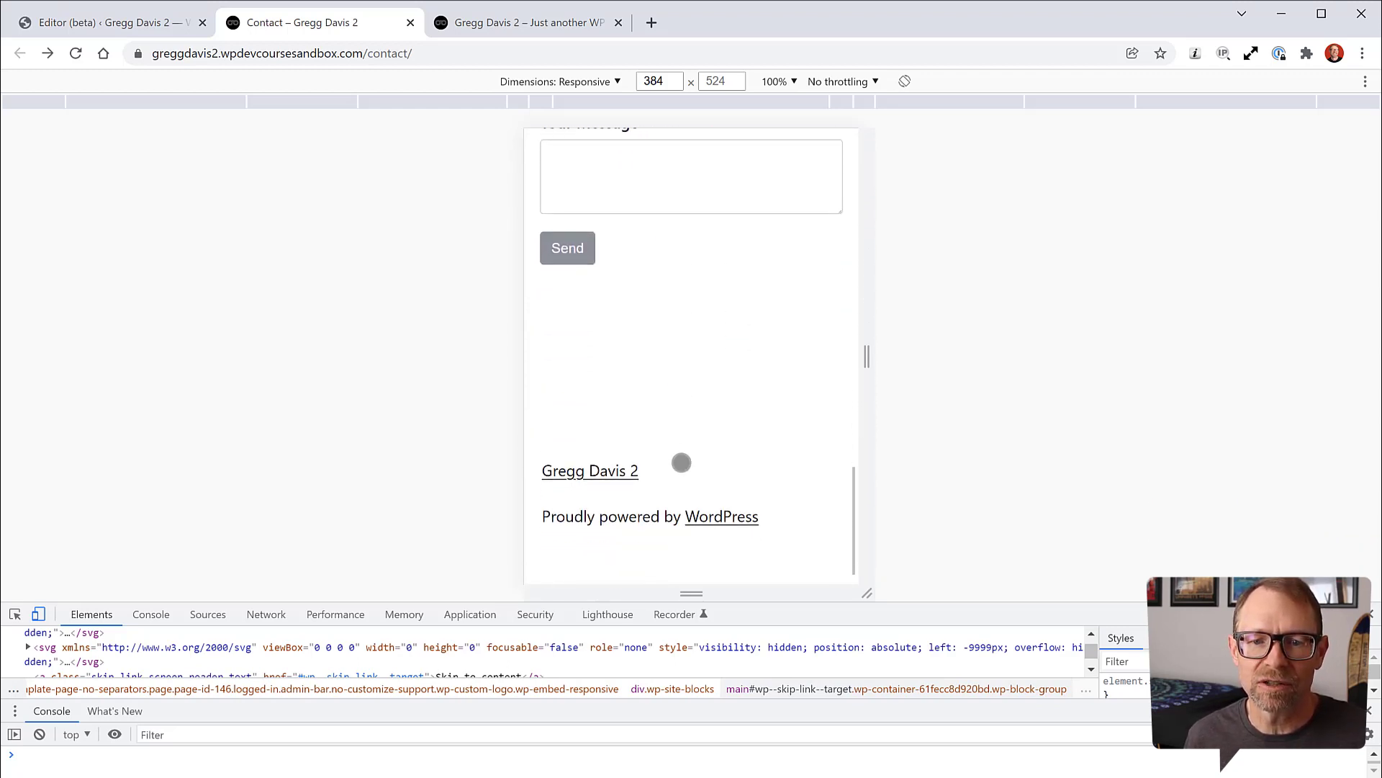
{"action": "scroll", "coordinate": [686, 440], "scroll_direction": "up", "scroll_amount": 15}
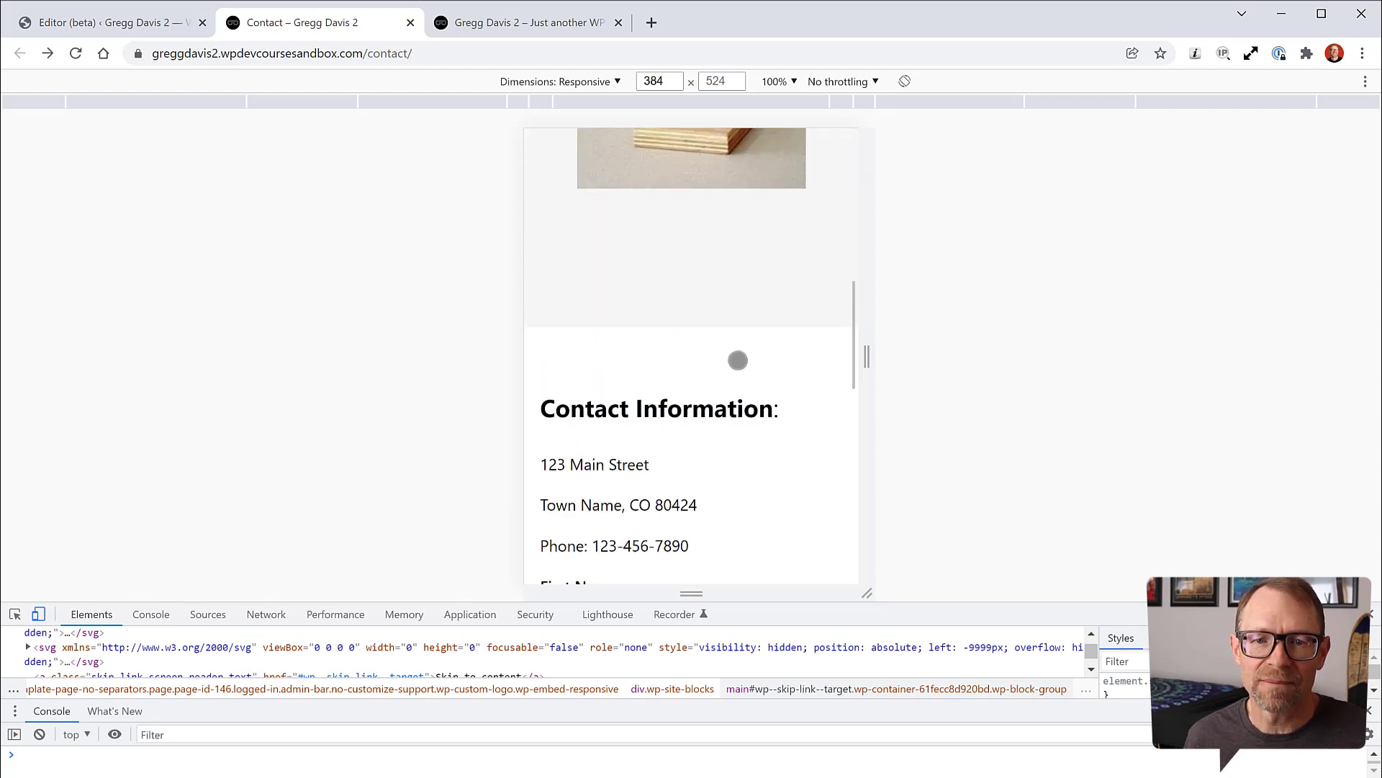
{"action": "scroll", "coordinate": [697, 422], "scroll_direction": "up", "scroll_amount": 10}
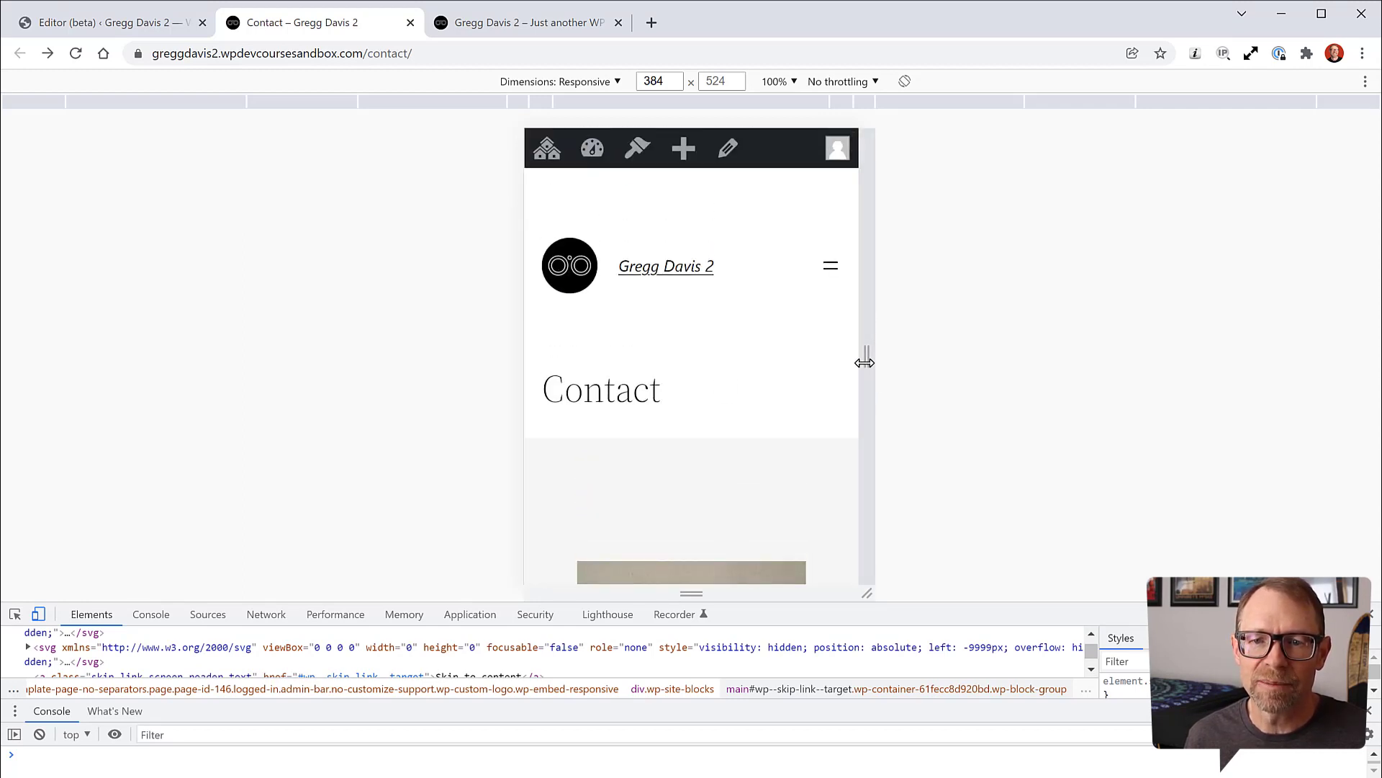
{"action": "left_click_drag", "start_coordinate": [867, 361], "coordinate": [1231, 359]}
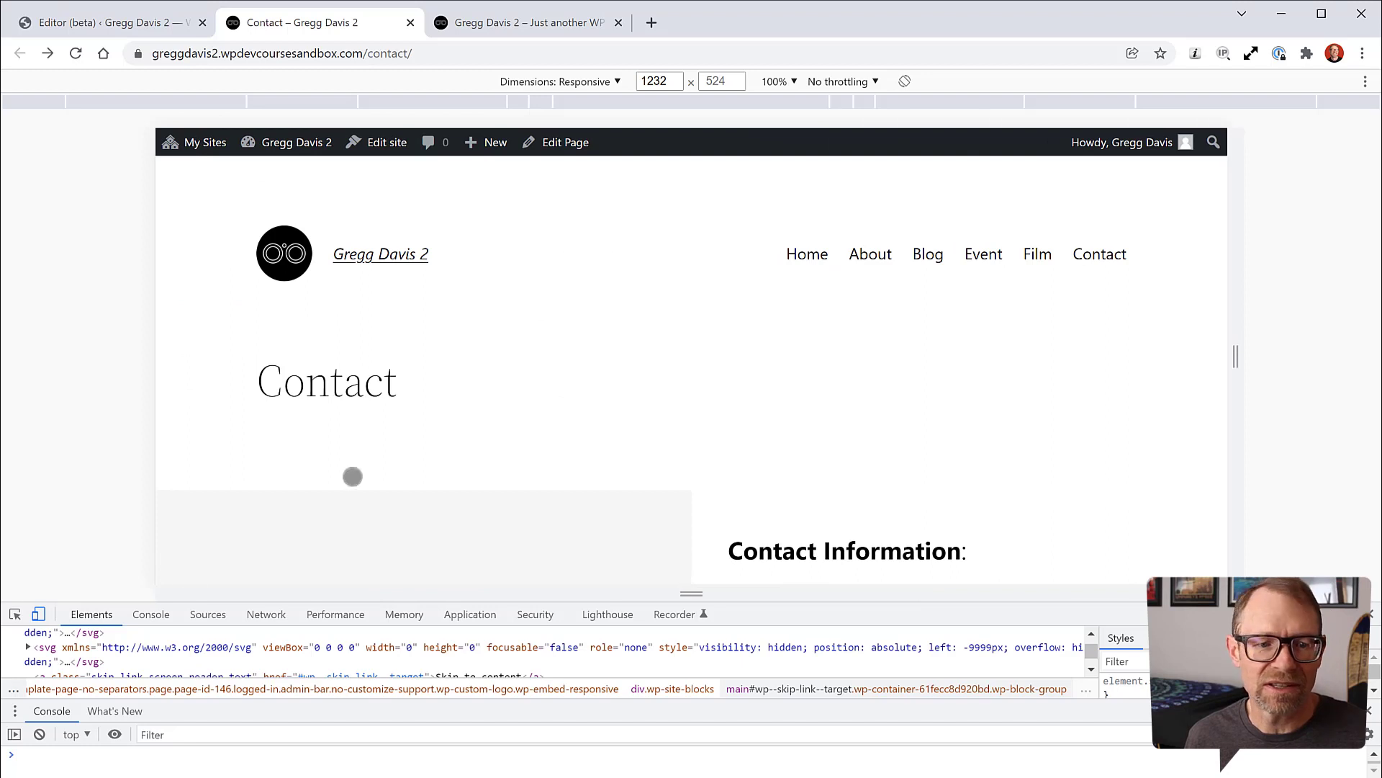
Step: Exit responsive preview and dock DevTools to the right of the desktop Contact page
{"action": "left_click", "coordinate": [38, 614]}
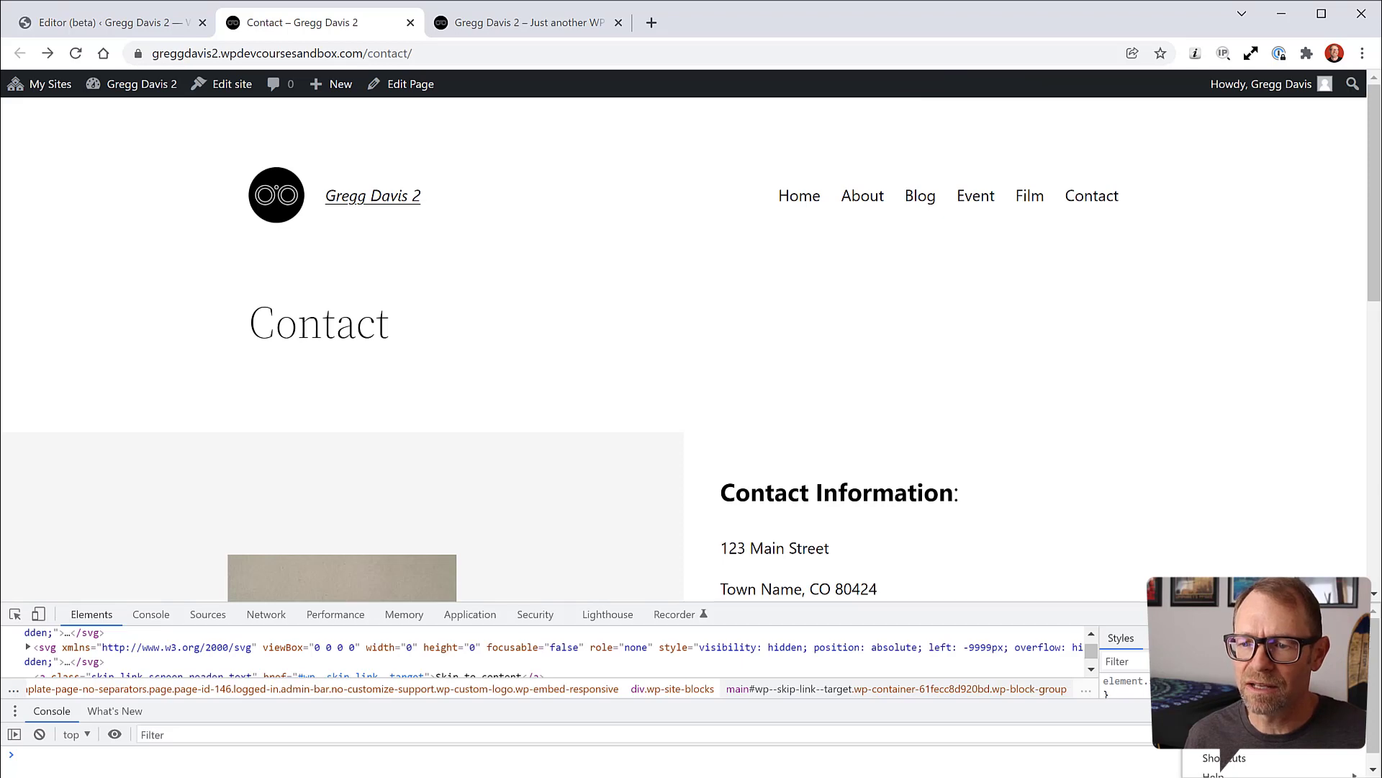
{"action": "left_click", "coordinate": [1348, 638]}
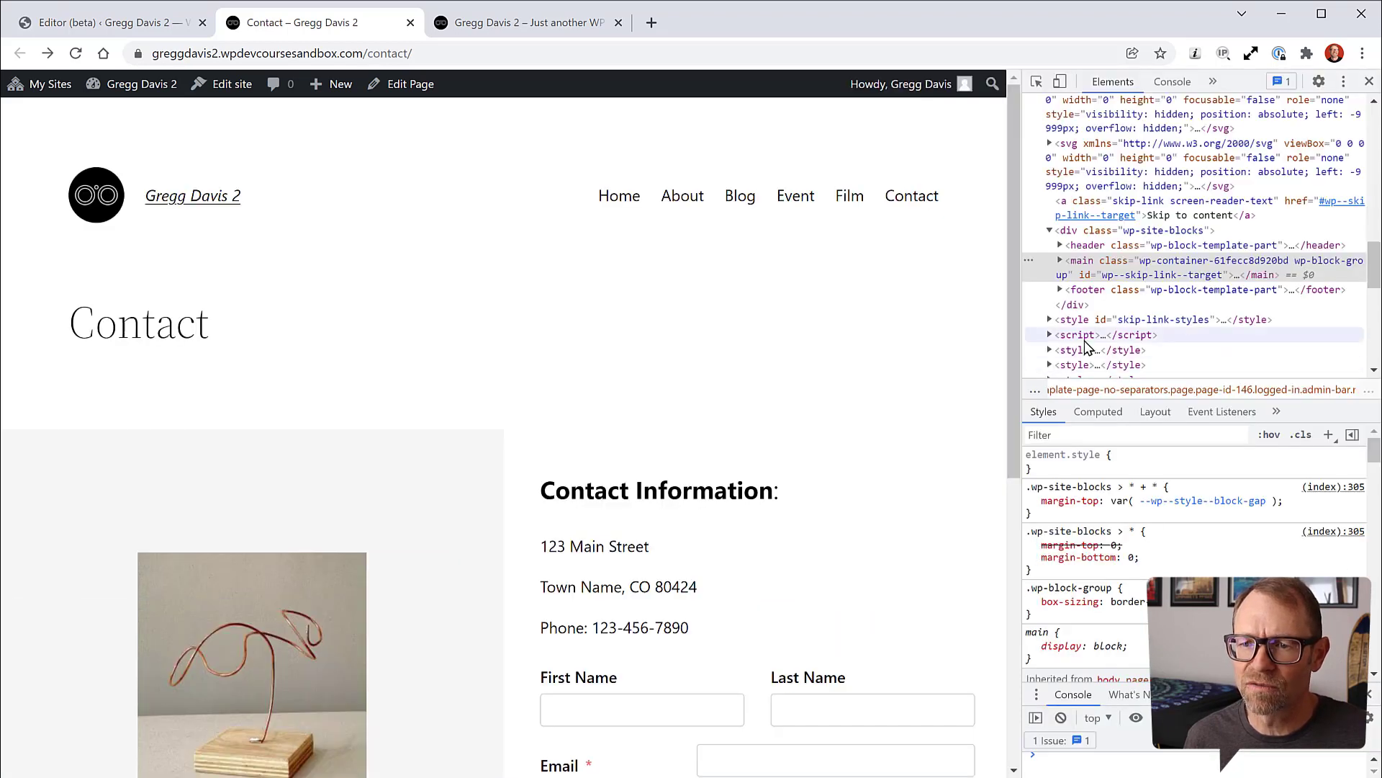
{"action": "scroll", "coordinate": [903, 455], "scroll_direction": "down", "scroll_amount": 2}
{"action": "scroll", "coordinate": [897, 454], "scroll_direction": "down", "scroll_amount": 4}
{"action": "scroll", "coordinate": [898, 443], "scroll_direction": "up", "scroll_amount": 6}
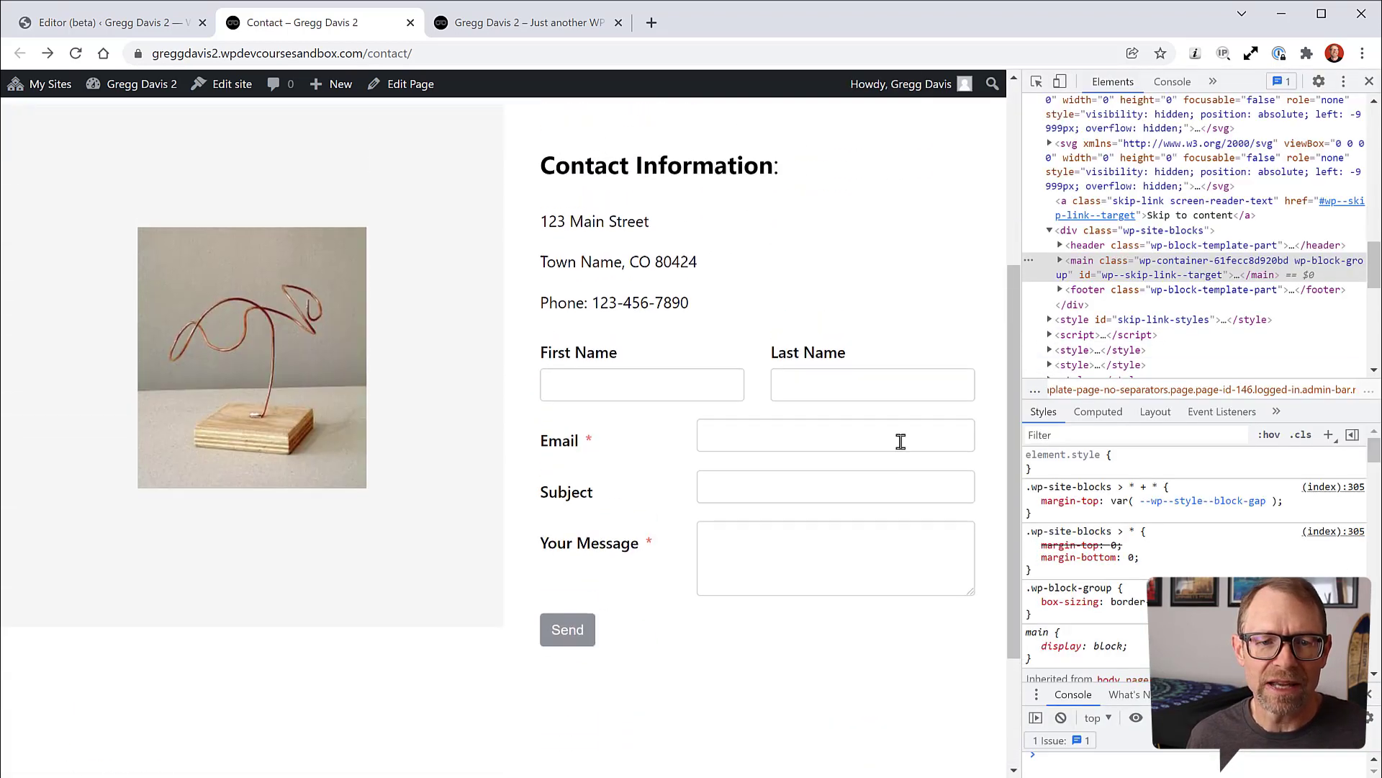
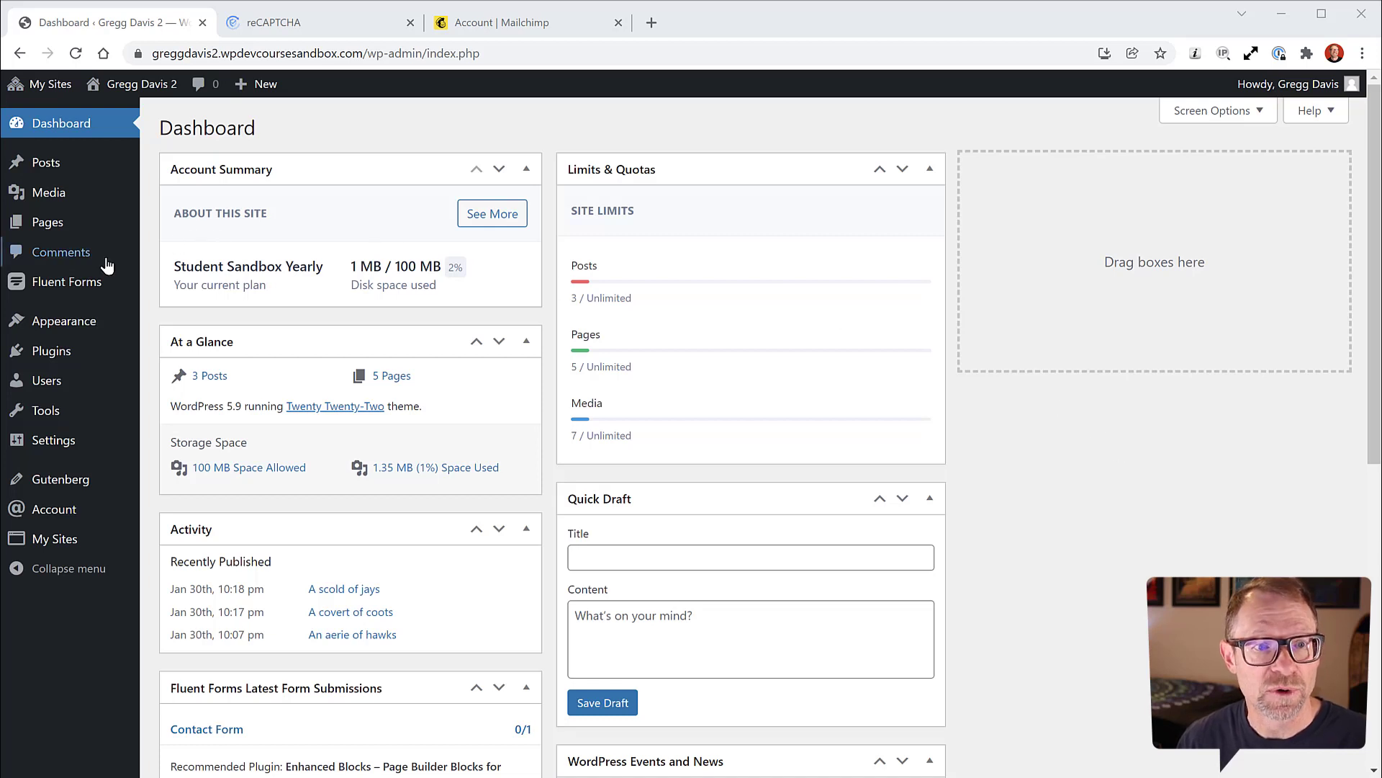
Step: Open the live site from the admin bar in a new tab and scroll its Contact page to the form
{"action": "mouse_move", "coordinate": [95, 285]}
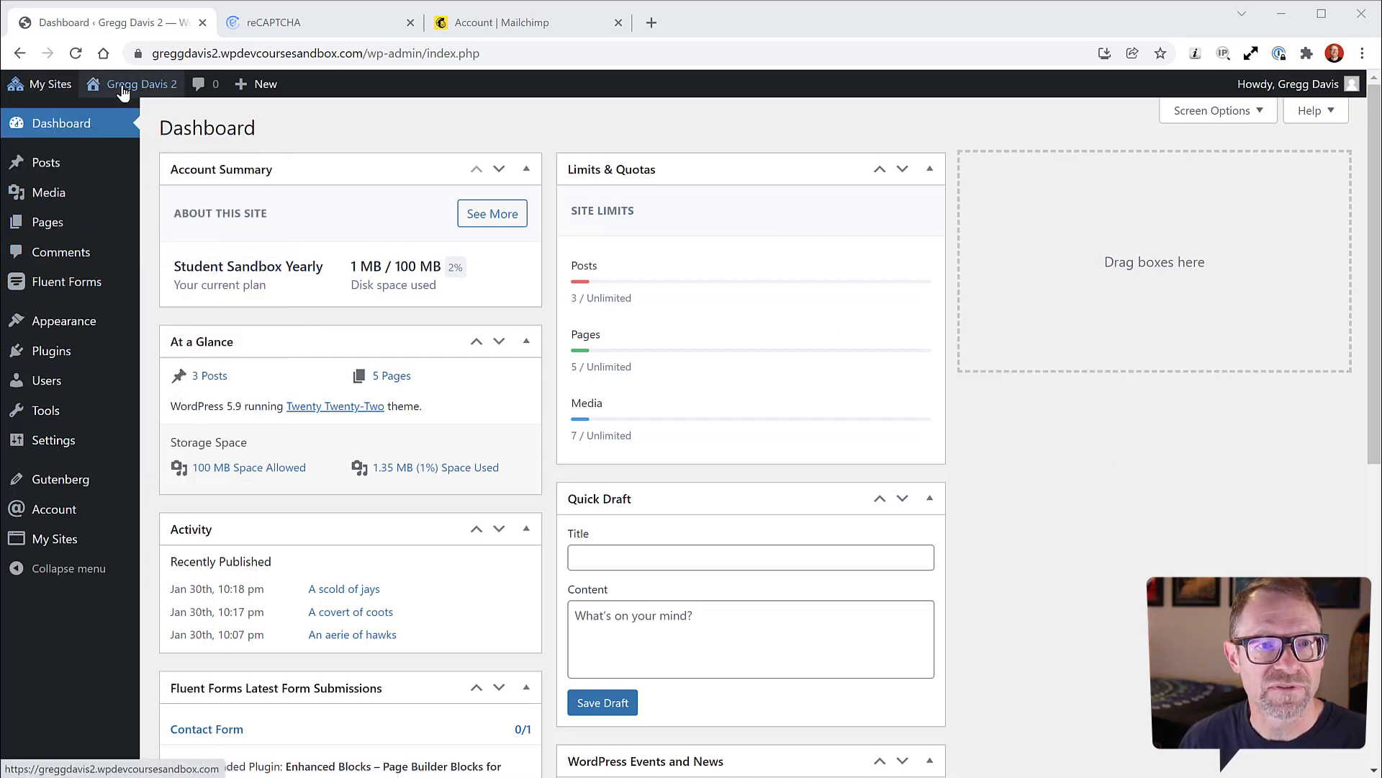
{"action": "mouse_move", "coordinate": [130, 84]}
{"action": "right_click", "coordinate": [109, 114]}
{"action": "left_click", "coordinate": [163, 128]}
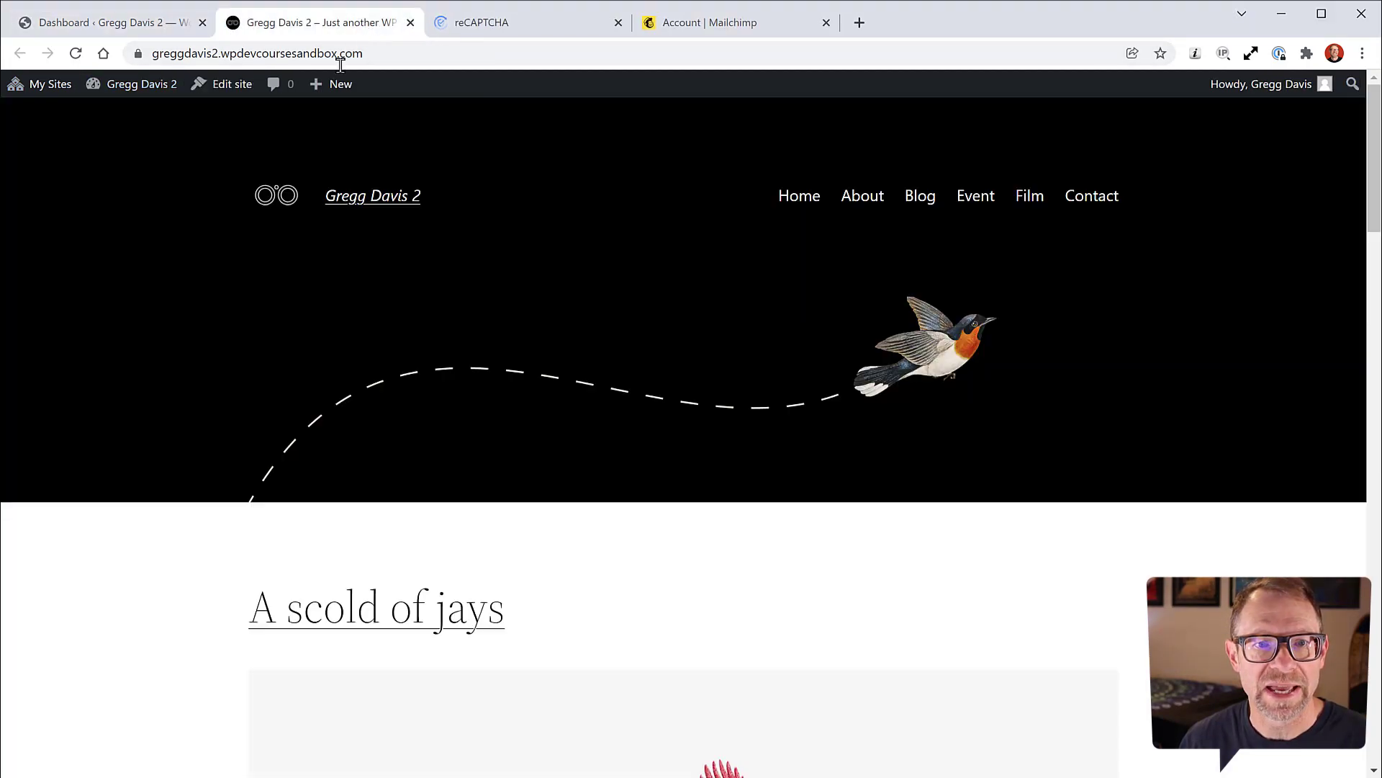
{"action": "left_click", "coordinate": [317, 22]}
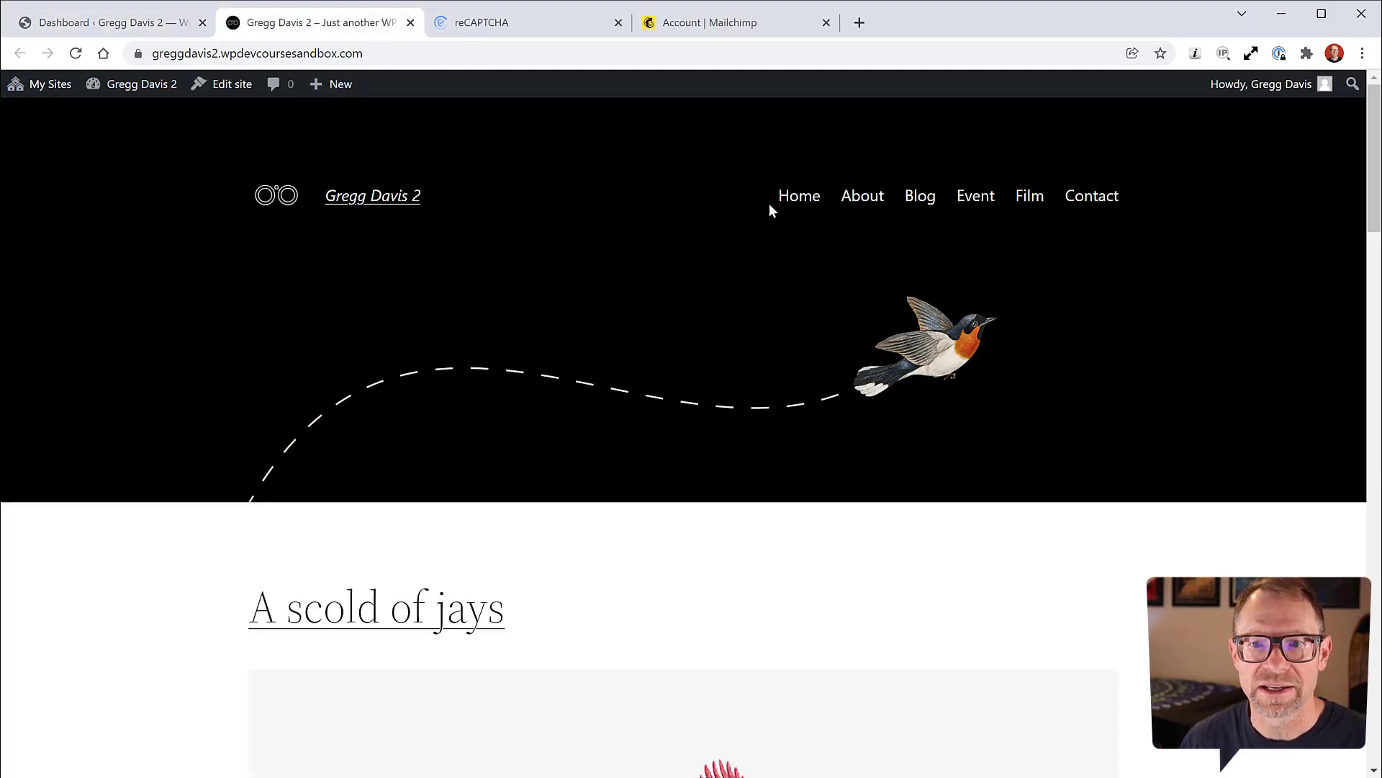
{"action": "left_click", "coordinate": [1109, 202]}
{"action": "scroll", "coordinate": [756, 336], "scroll_direction": "down", "scroll_amount": 4}
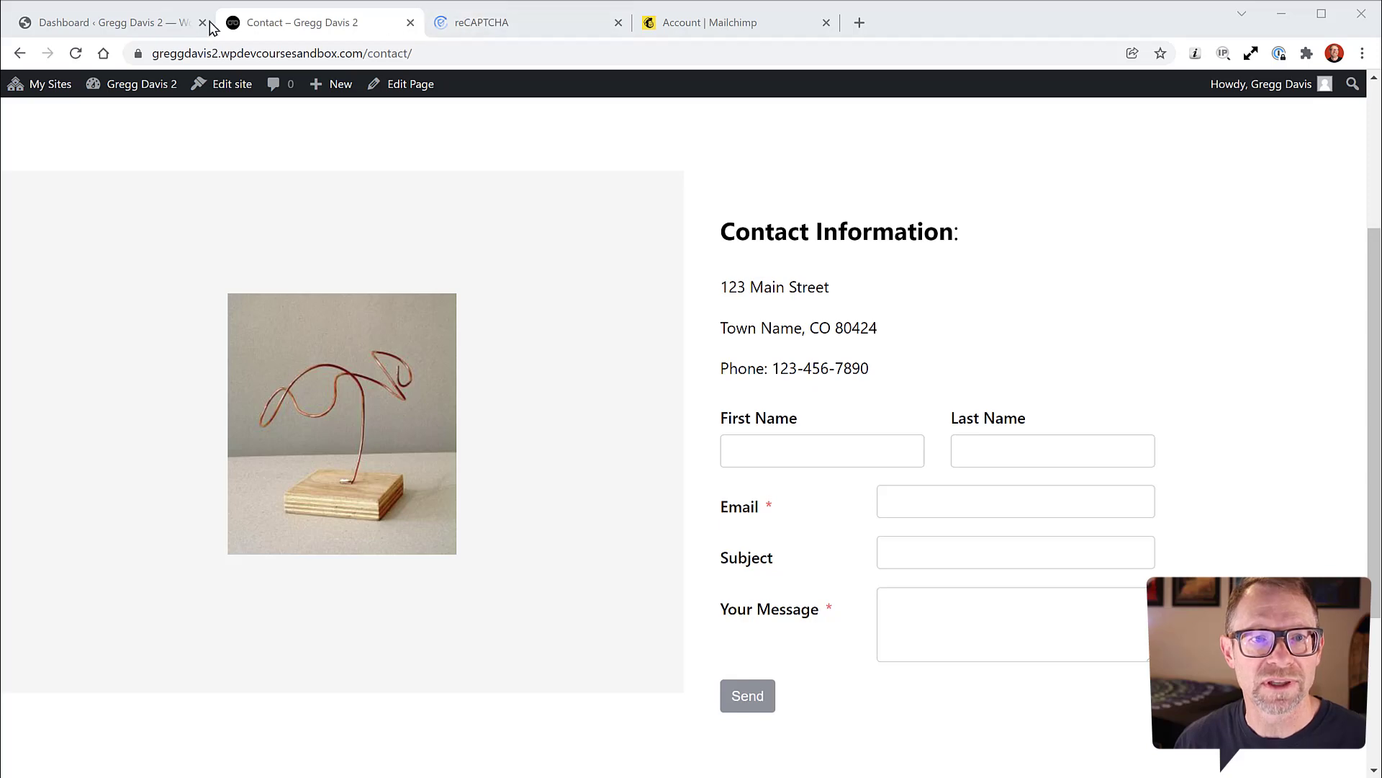
Step: Go to Fluent Forms Integrations > Global Settings > reCAPTCHA, where both keys are empty
{"action": "left_click", "coordinate": [210, 26]}
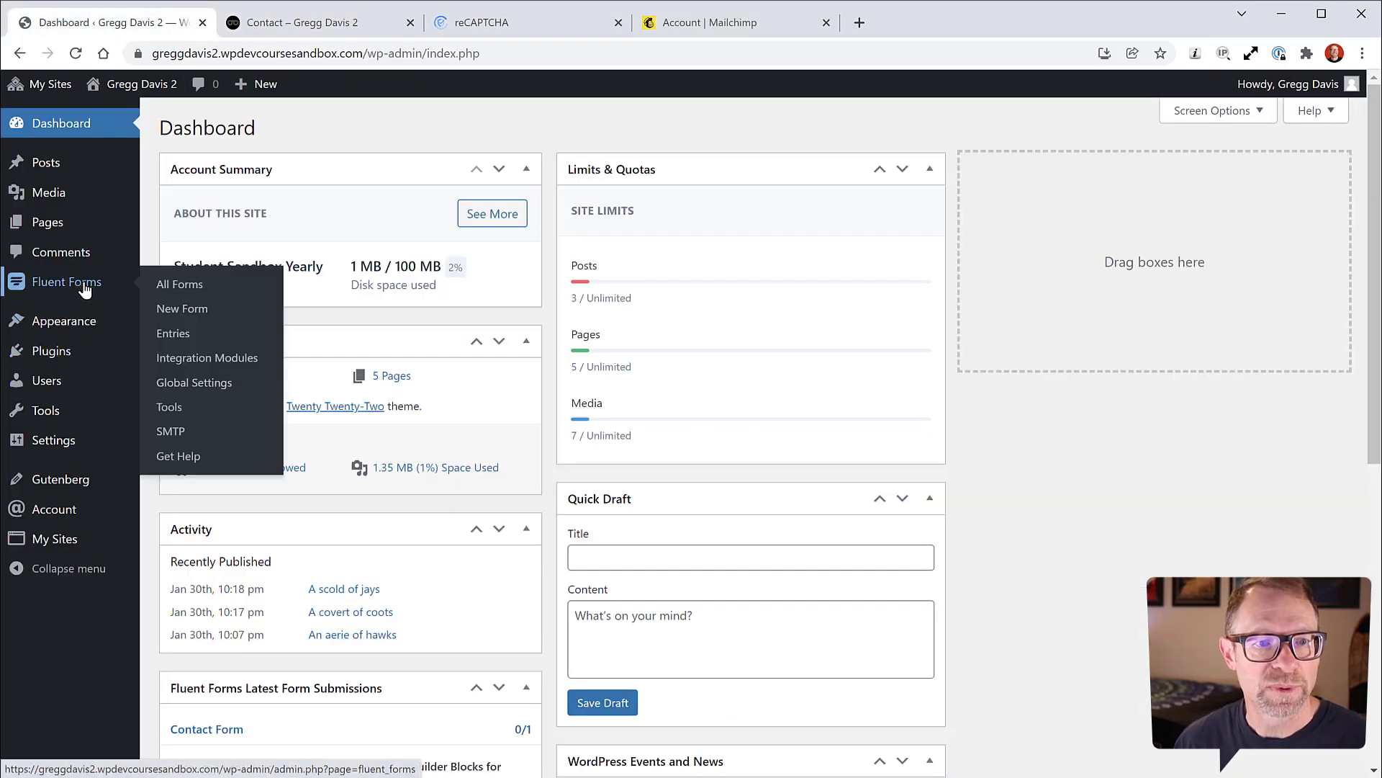
{"action": "mouse_move", "coordinate": [82, 283]}
{"action": "left_click", "coordinate": [182, 284]}
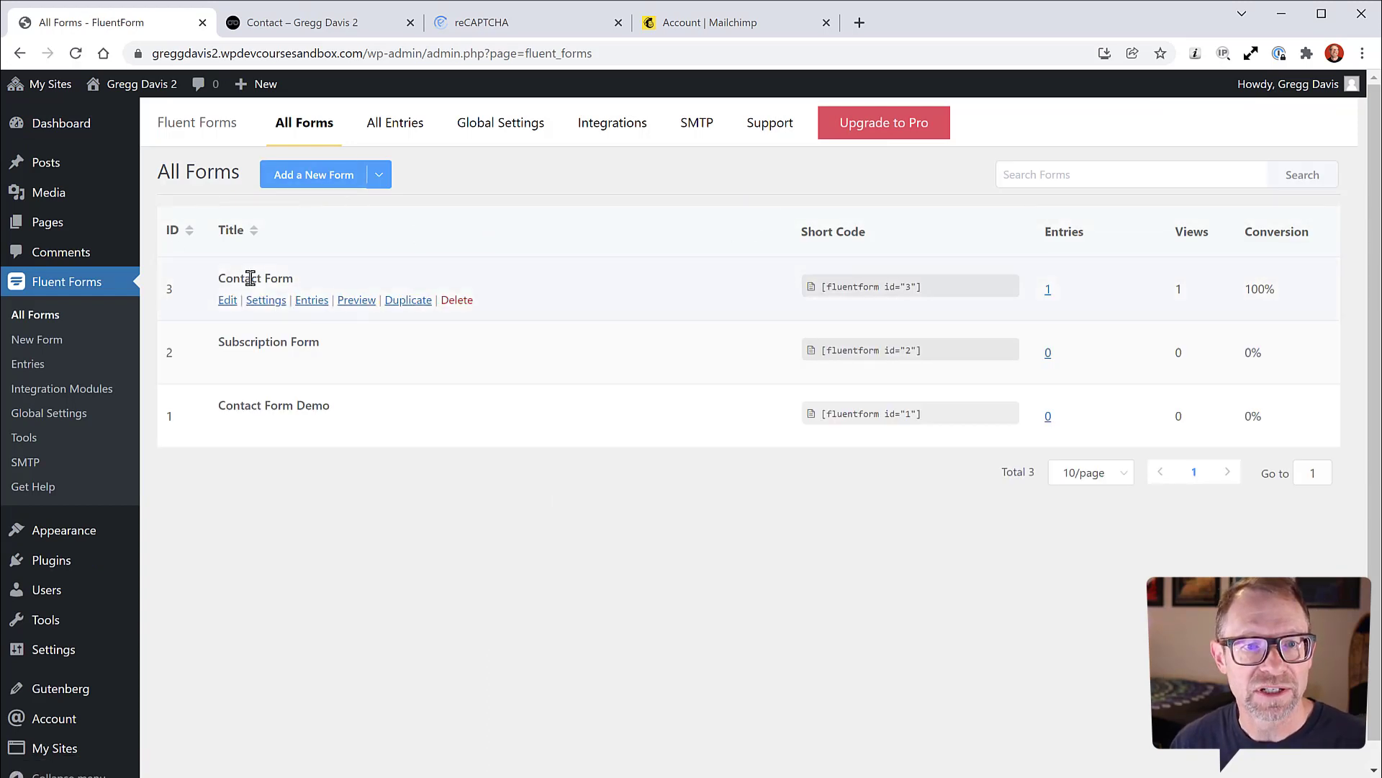
{"action": "left_click", "coordinate": [48, 395]}
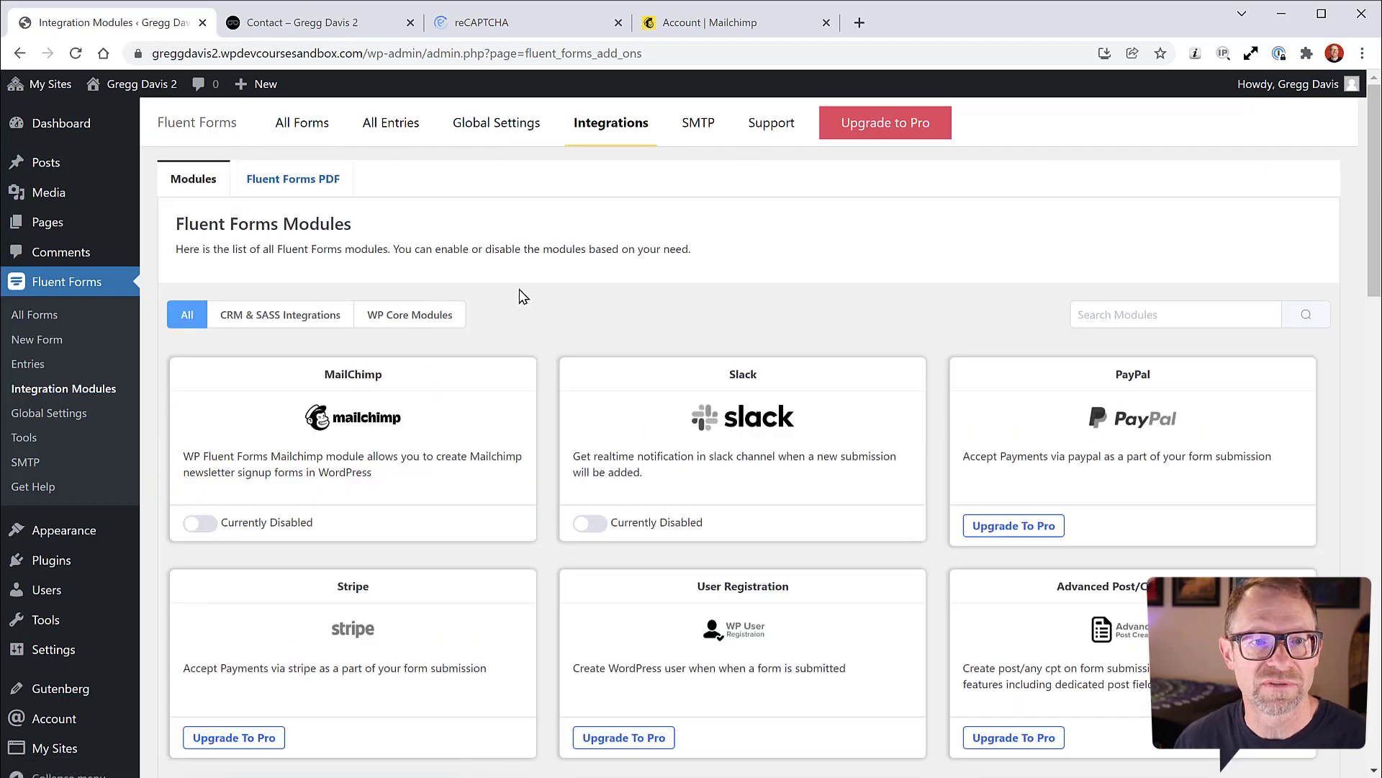
{"action": "left_click", "coordinate": [516, 132]}
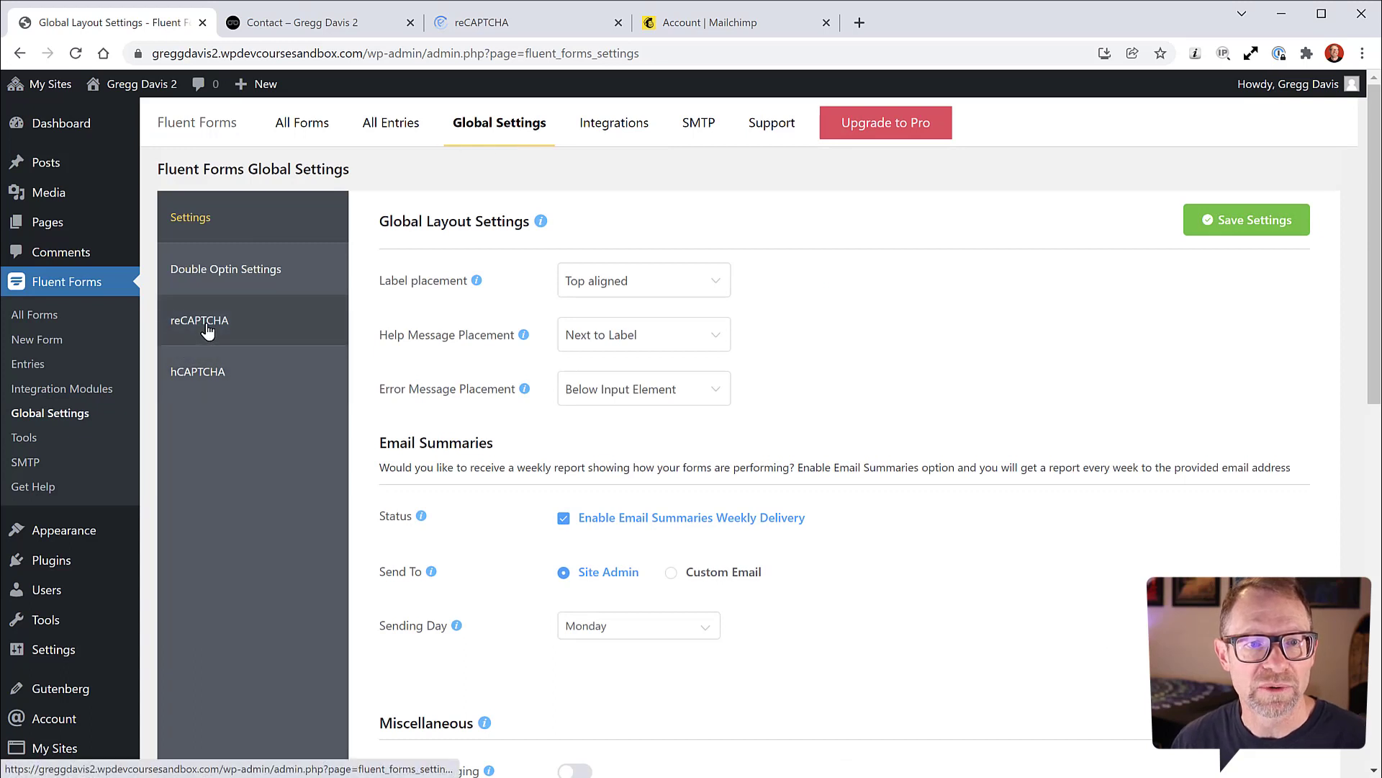
{"action": "left_click", "coordinate": [207, 325]}
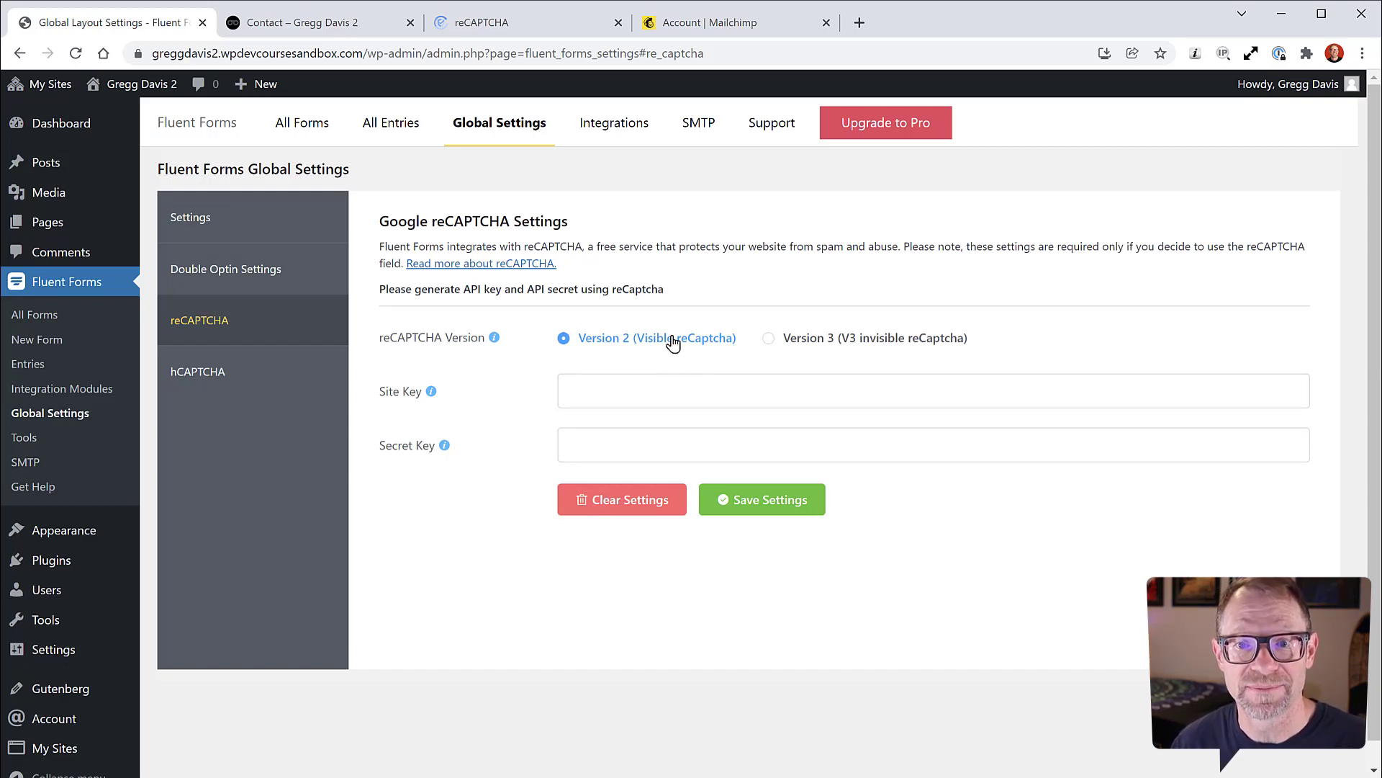
Step: Choose Version 3 (V3 invisible reCaptcha) in Fluent Forms, then move to Google's reCAPTCHA page
{"action": "left_click", "coordinate": [770, 342]}
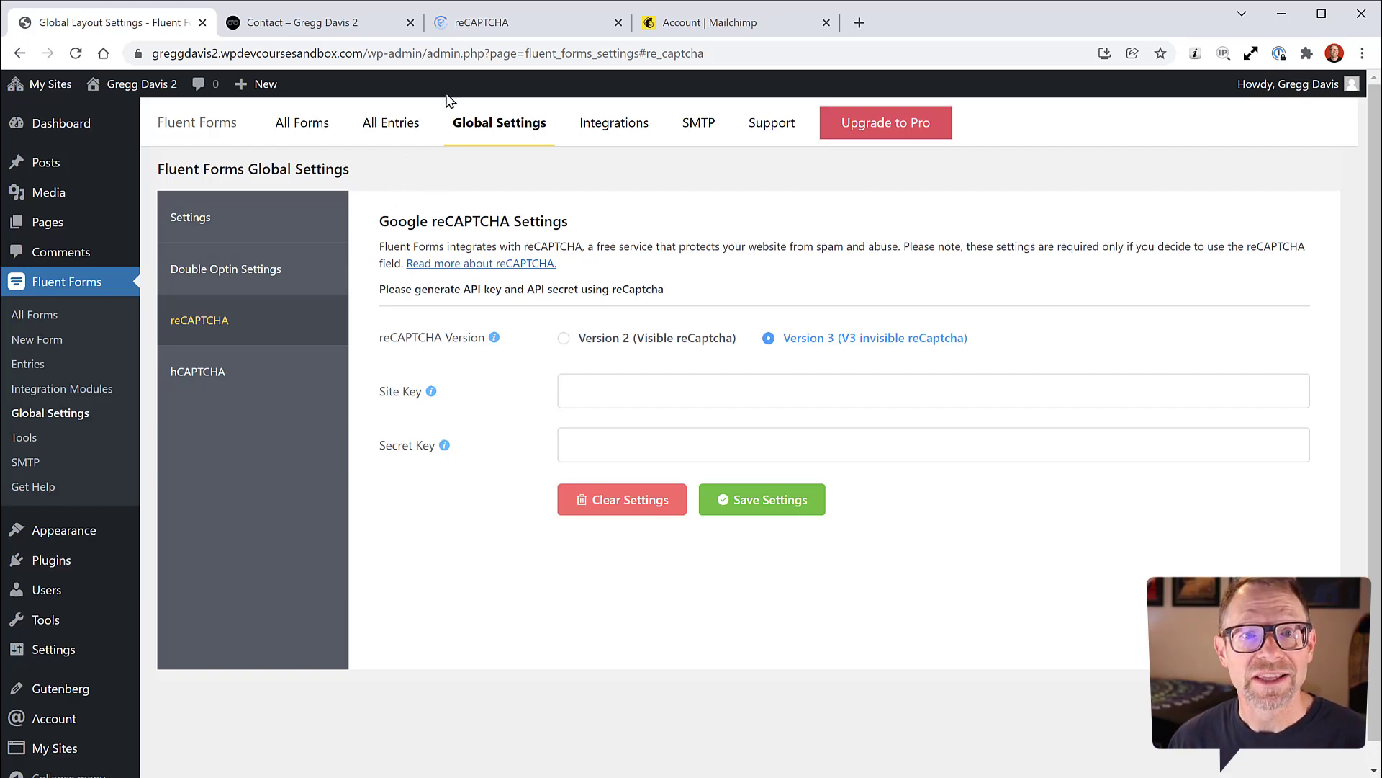
{"action": "left_click", "coordinate": [495, 23]}
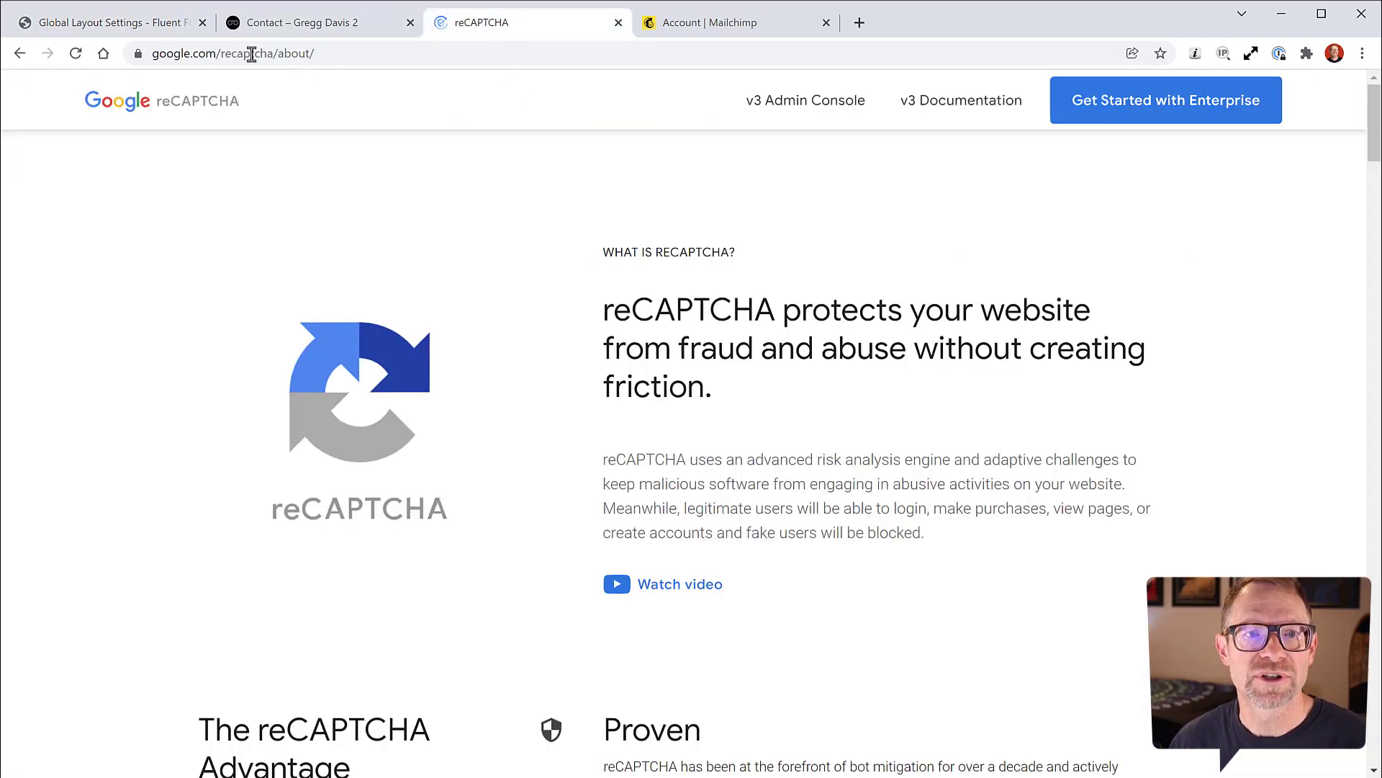
Step: Skim Google's reCAPTCHA About page, then open the v3 Admin Console
{"action": "left_click_drag", "start_coordinate": [221, 53], "coordinate": [271, 55]}
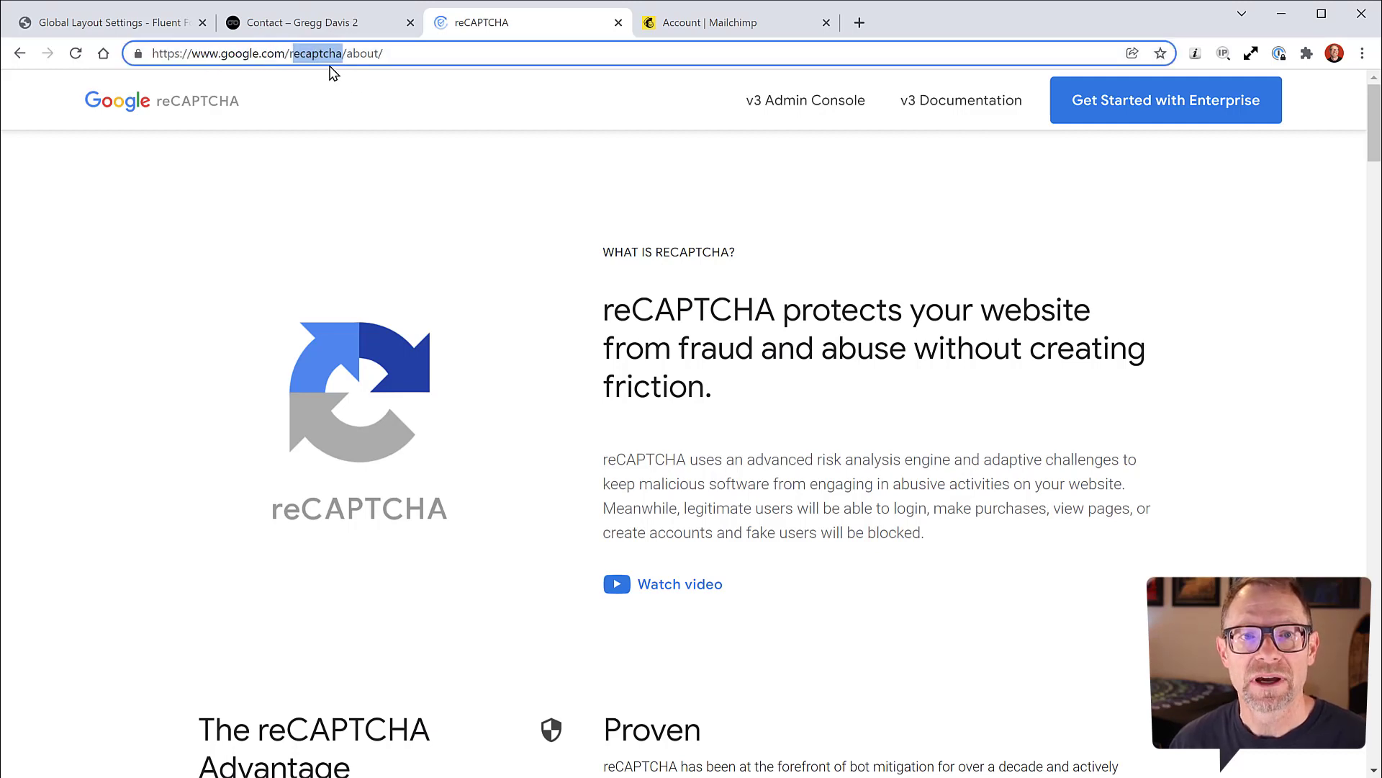
{"action": "left_click", "coordinate": [607, 113]}
{"action": "scroll", "coordinate": [862, 399], "scroll_direction": "down", "scroll_amount": 10}
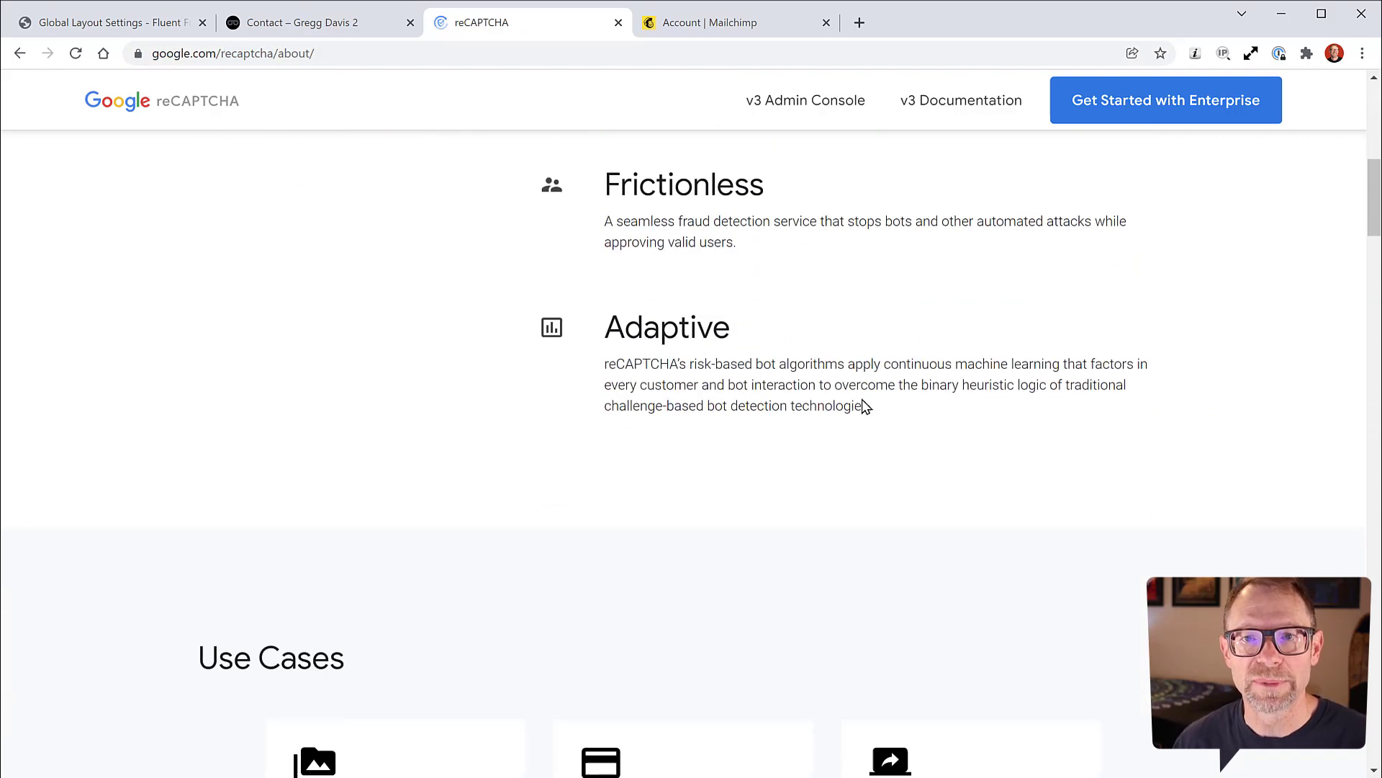
{"action": "scroll", "coordinate": [864, 405], "scroll_direction": "down", "scroll_amount": 20}
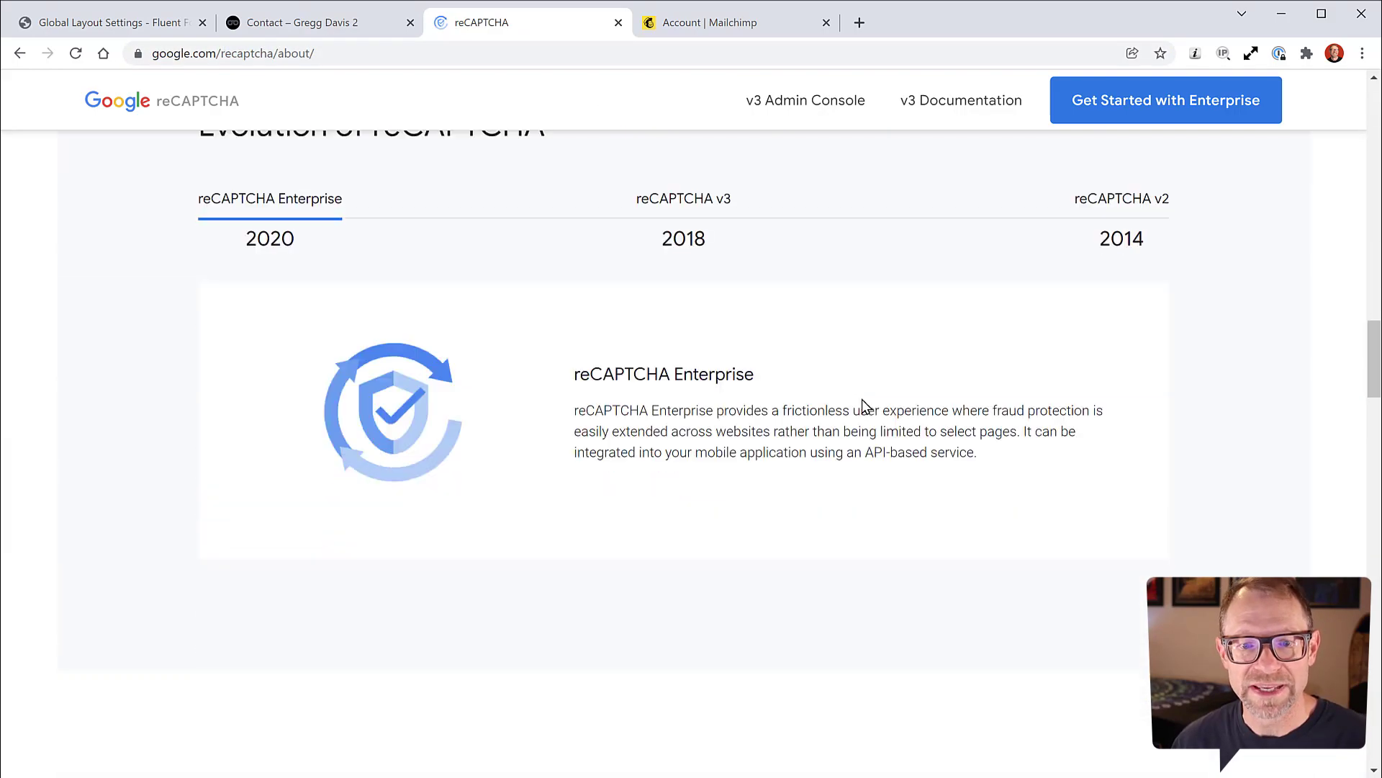
{"action": "scroll", "coordinate": [862, 399], "scroll_direction": "up", "scroll_amount": 20}
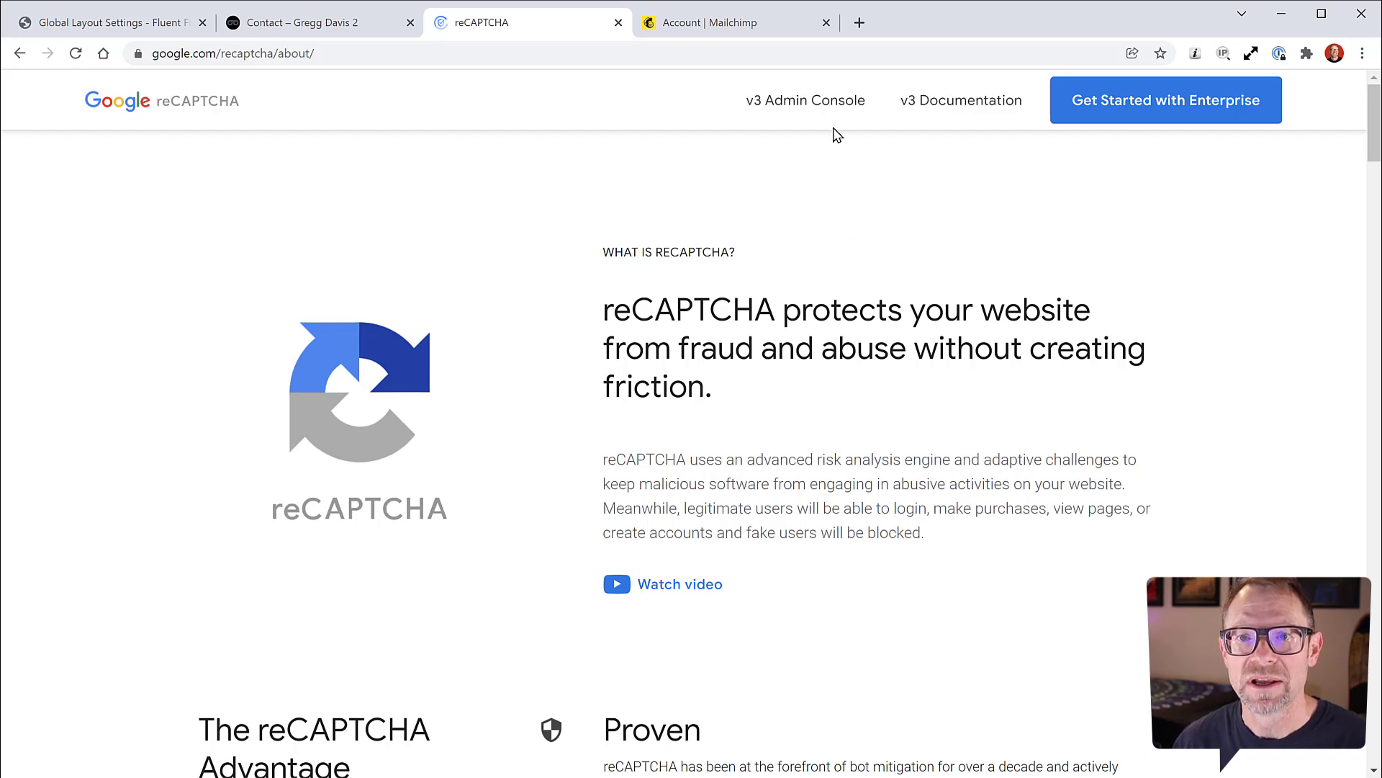
{"action": "left_click", "coordinate": [787, 104]}
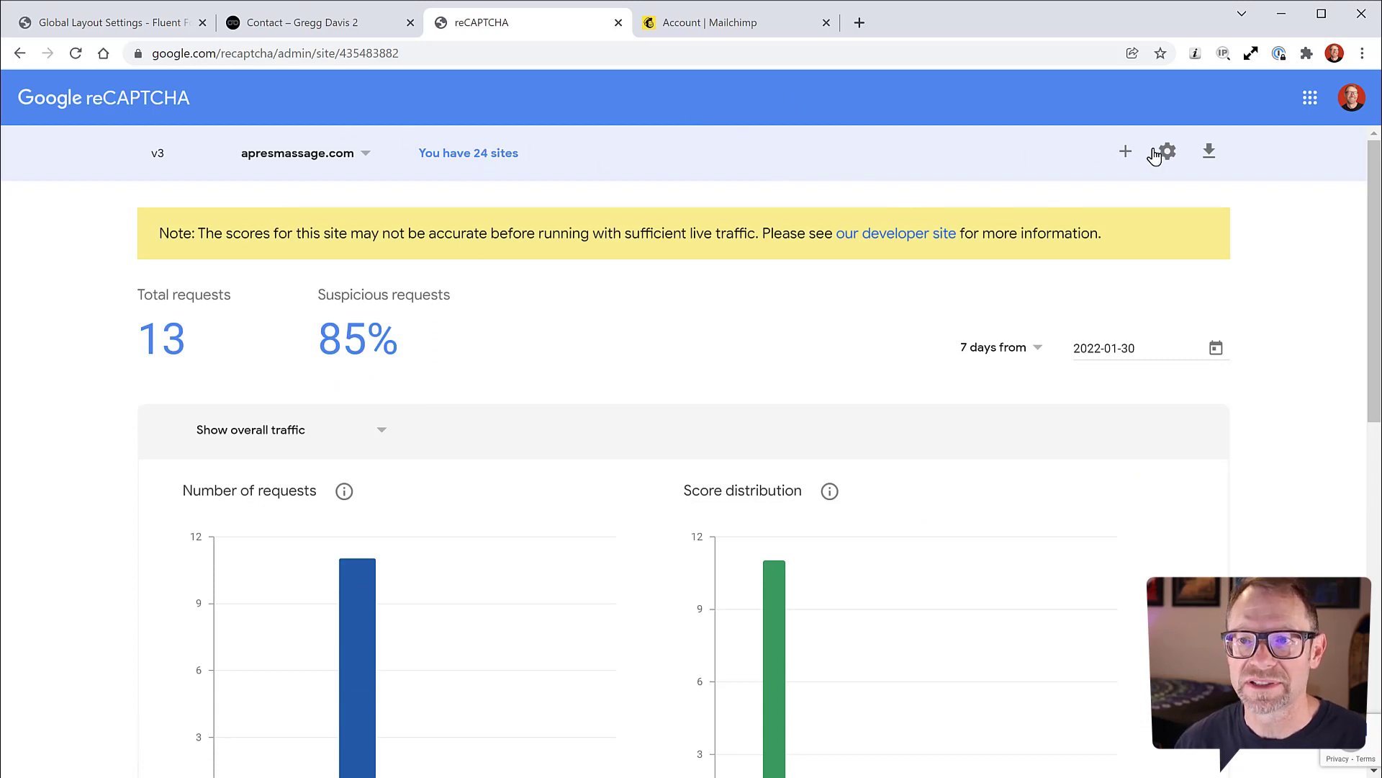
Step: Start a new site registration labelled 'wpdevcoursesandbox' with reCAPTCHA v3 as the type
{"action": "left_click", "coordinate": [1125, 152]}
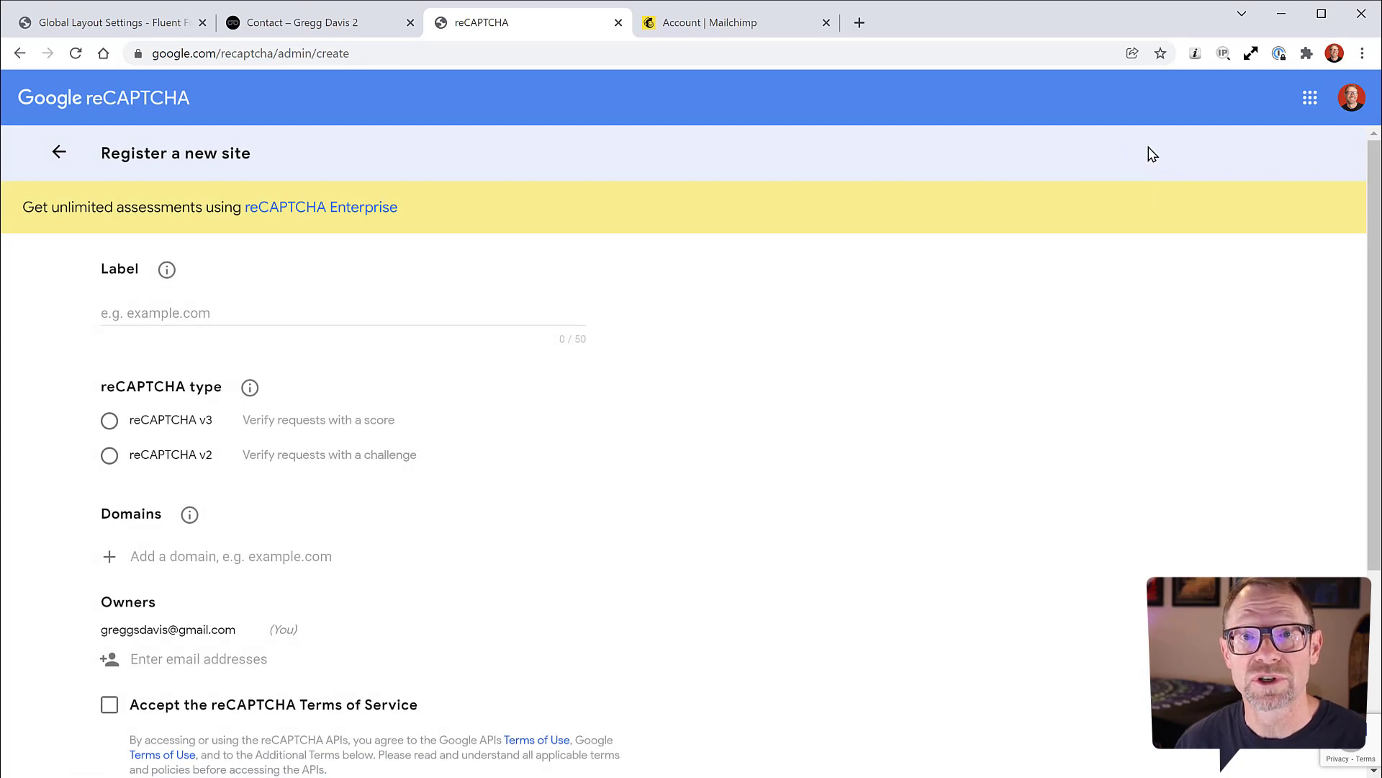
{"action": "left_click", "coordinate": [180, 312]}
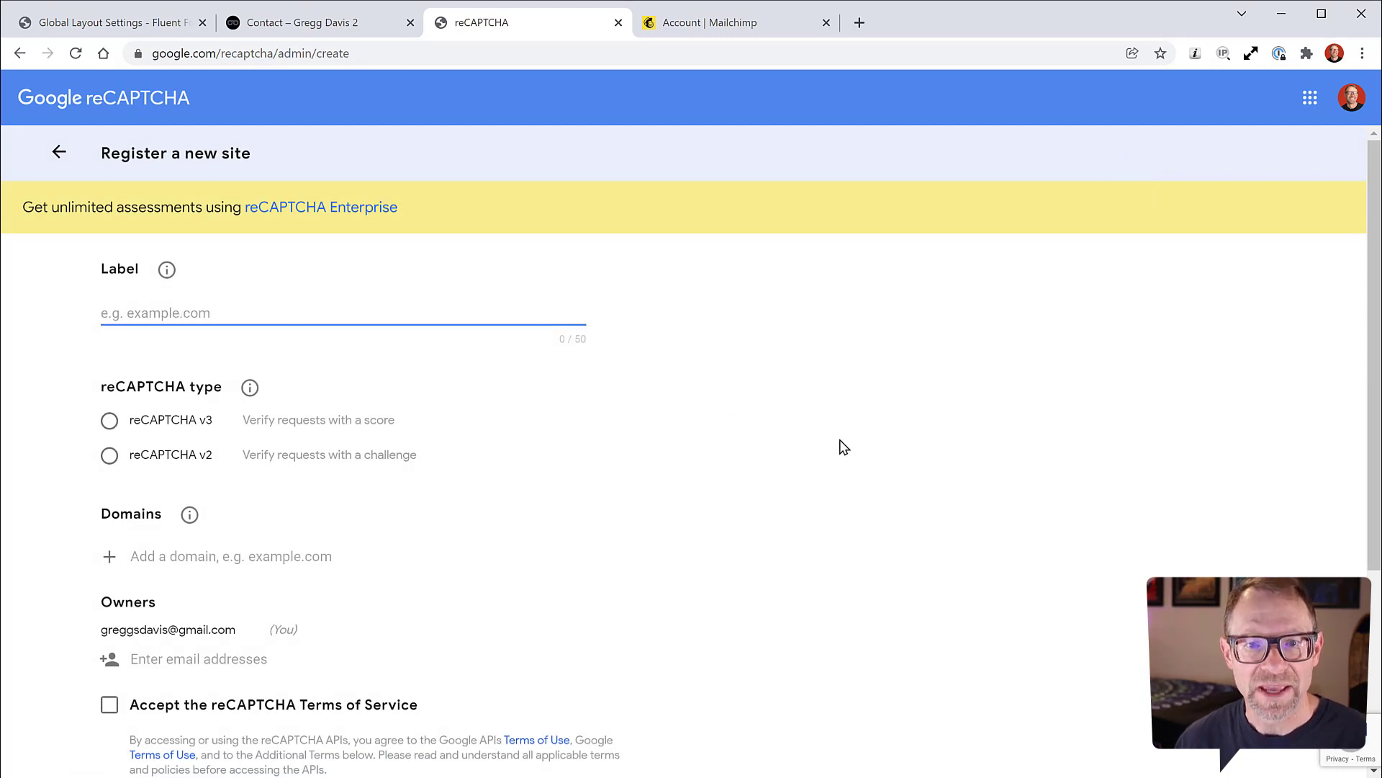
{"action": "type", "text": "wpde"}
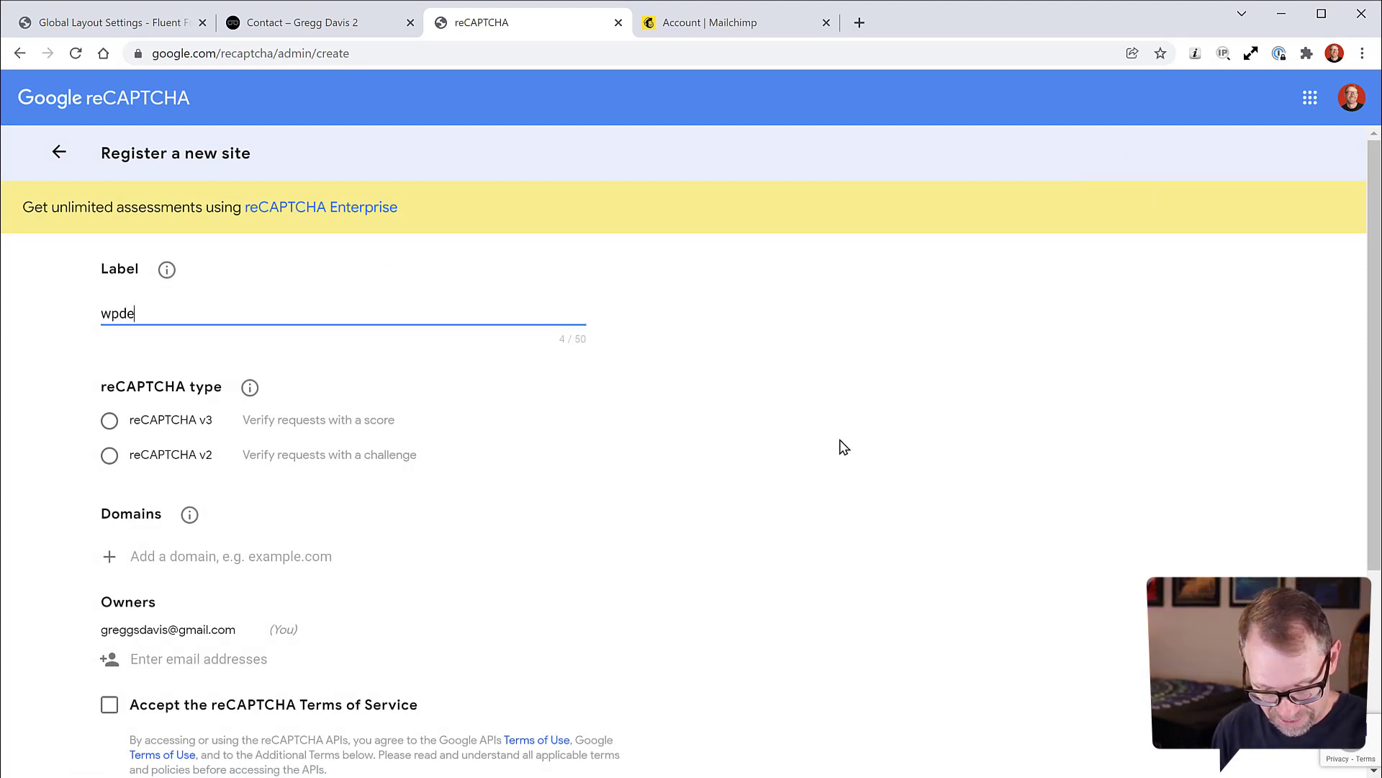
{"action": "type", "text": "vcoursesand"}
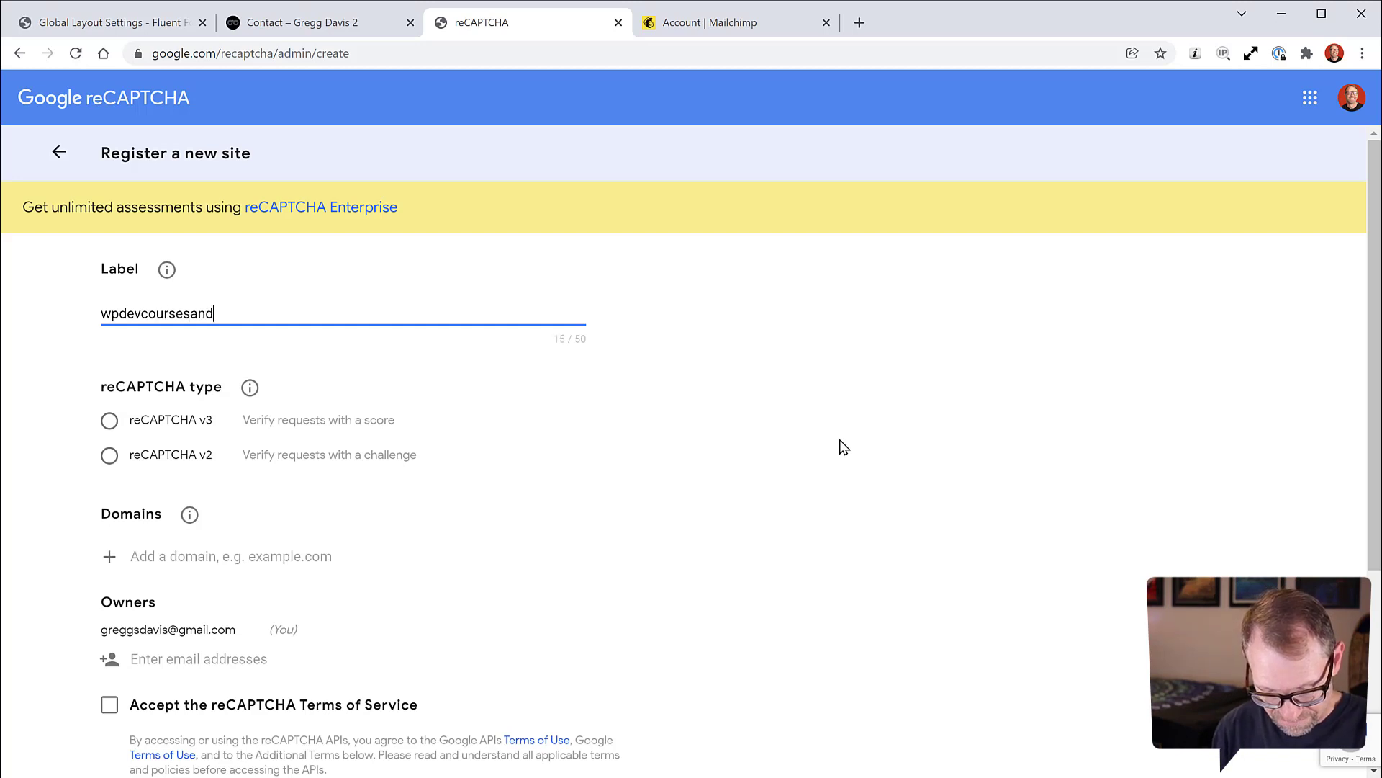
{"action": "type", "text": "box"}
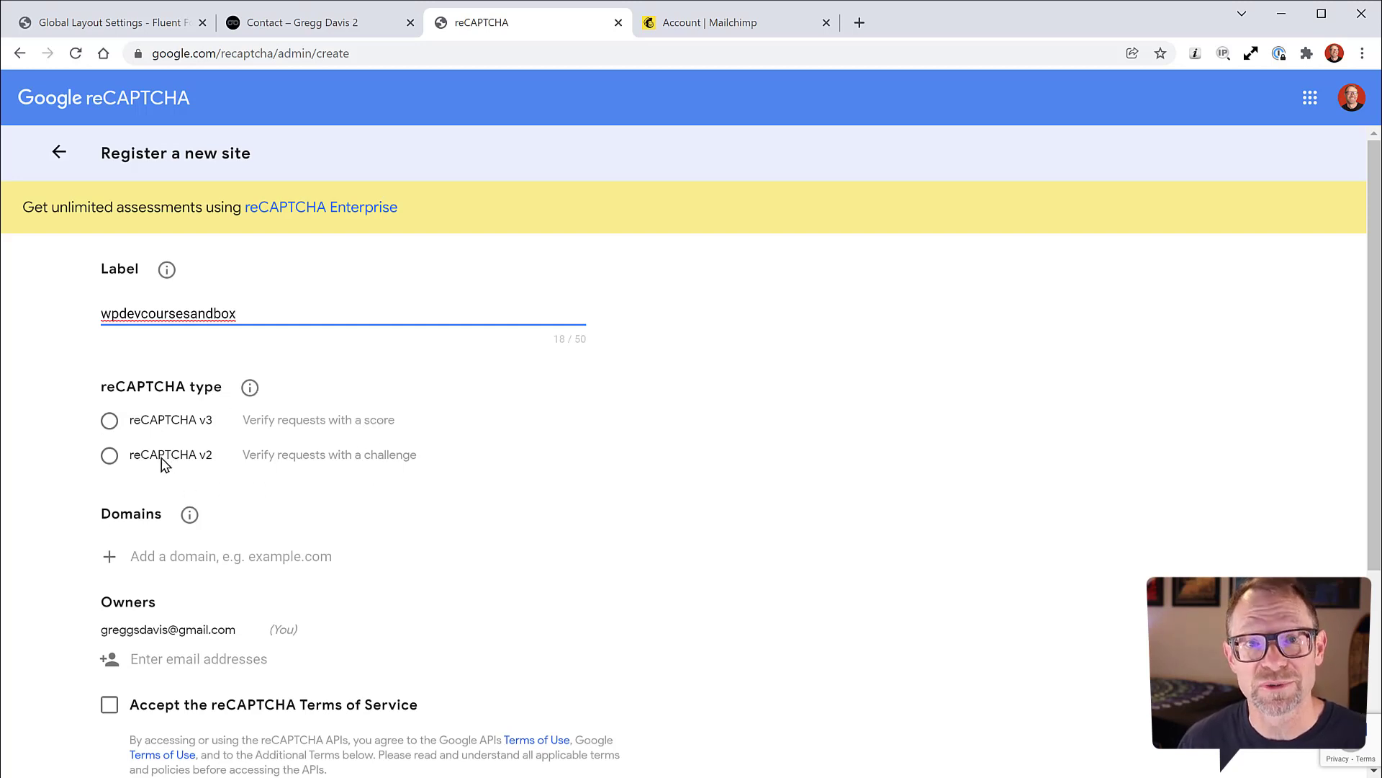
{"action": "left_click", "coordinate": [113, 423]}
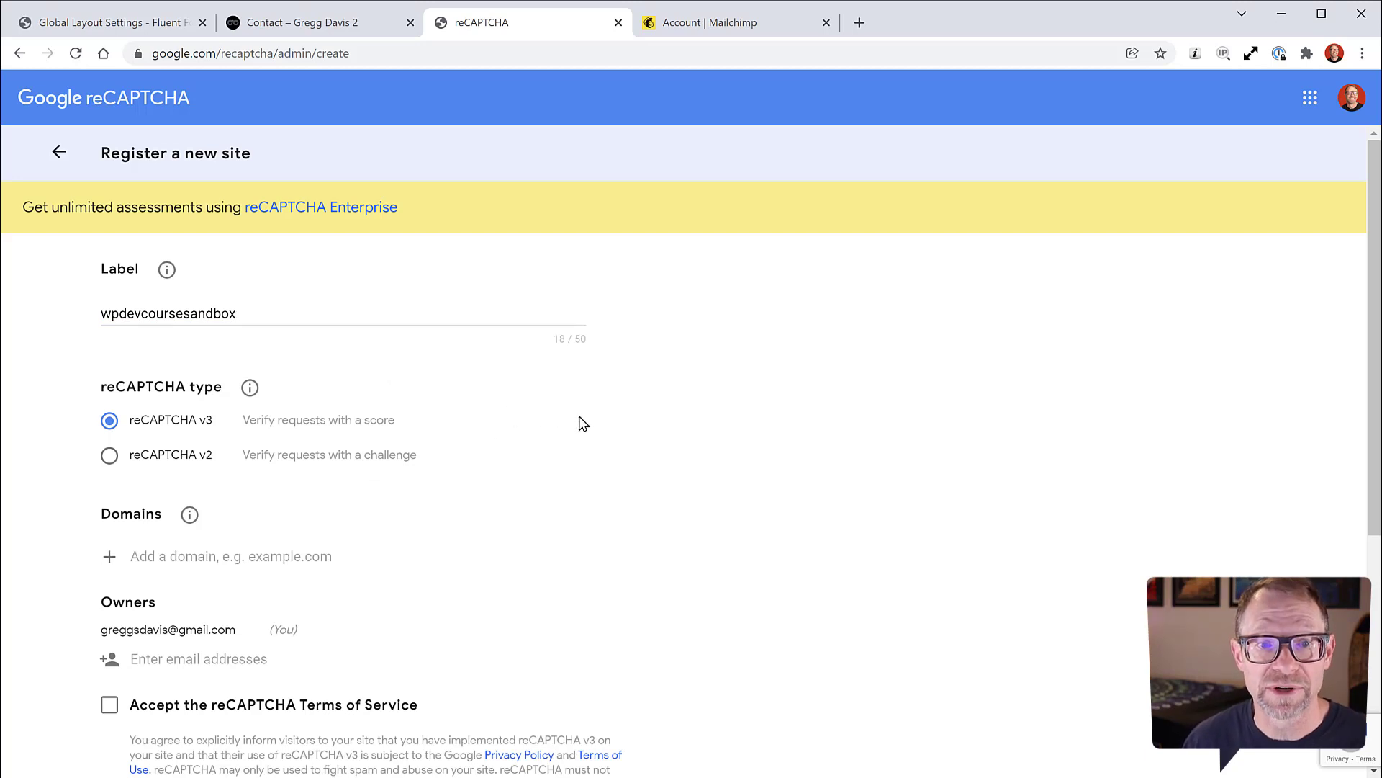
{"action": "scroll", "coordinate": [583, 423], "scroll_direction": "down", "scroll_amount": 3}
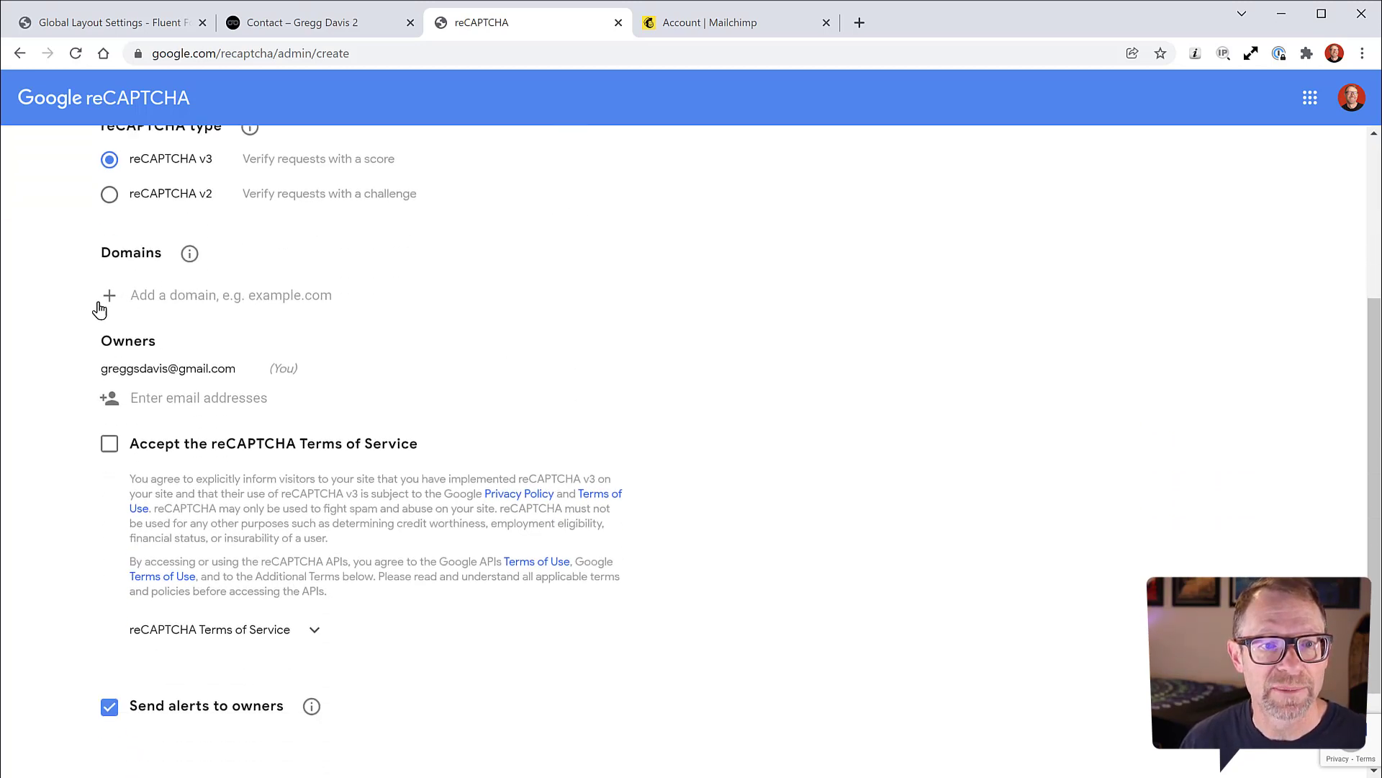
Step: Copy the WordPress site's domain from its address bar and paste it into Domains
{"action": "left_click", "coordinate": [153, 296]}
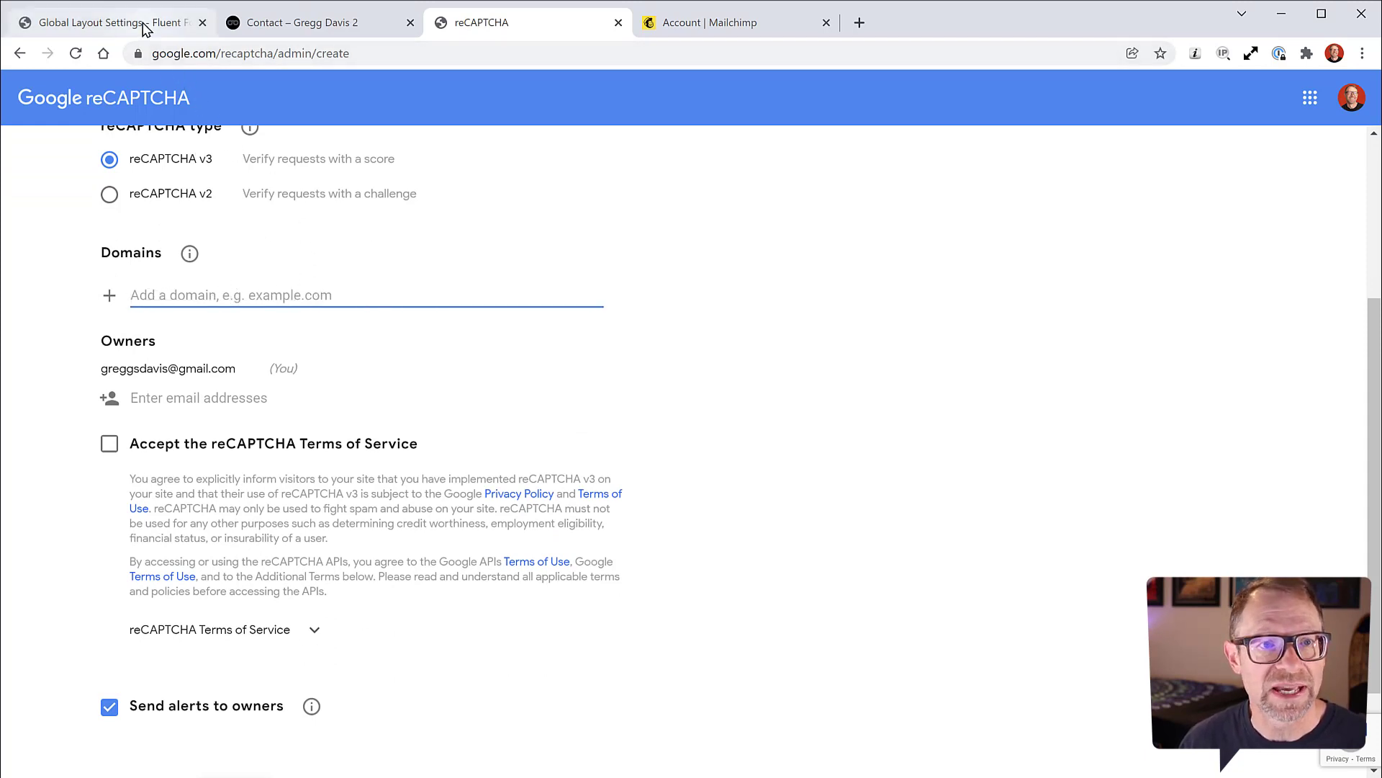
{"action": "left_click", "coordinate": [108, 22]}
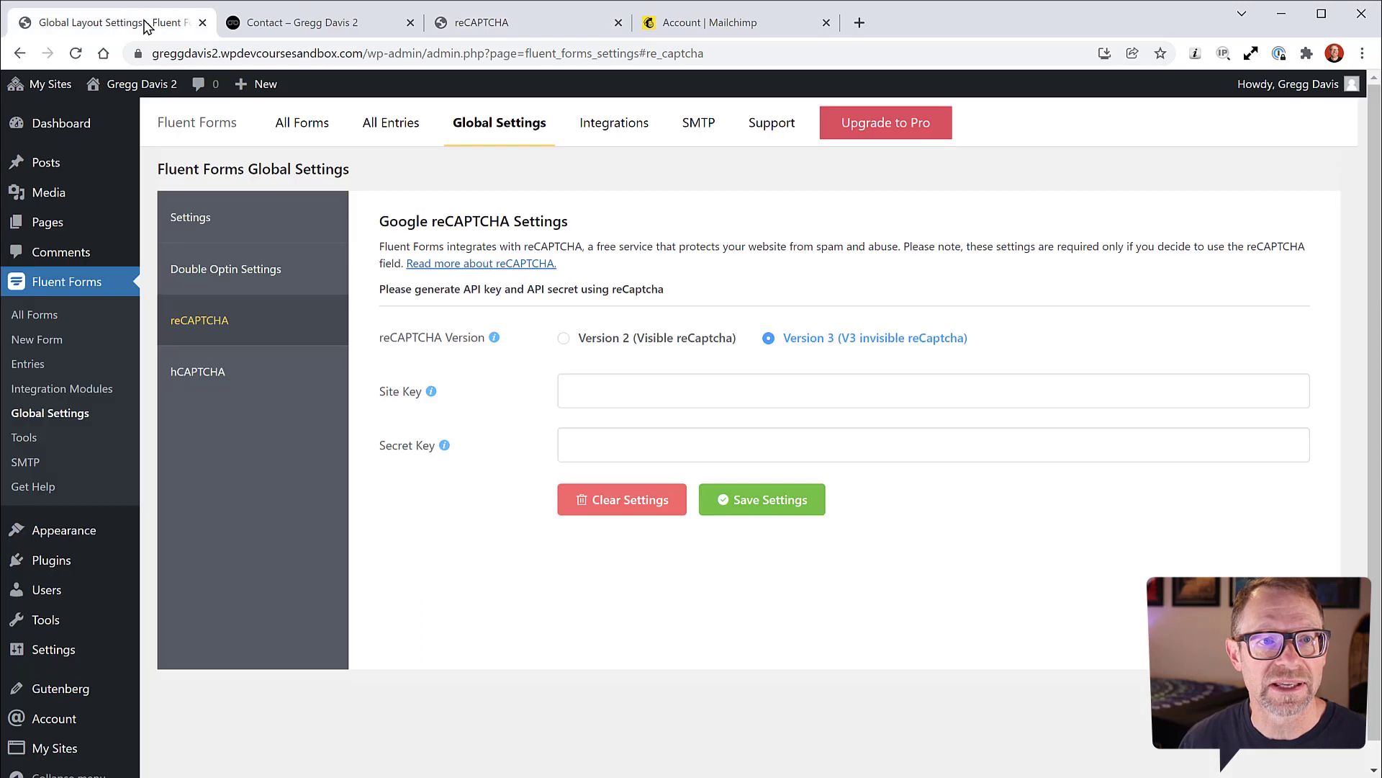
{"action": "left_click", "coordinate": [261, 54]}
{"action": "left_click", "coordinate": [386, 52]}
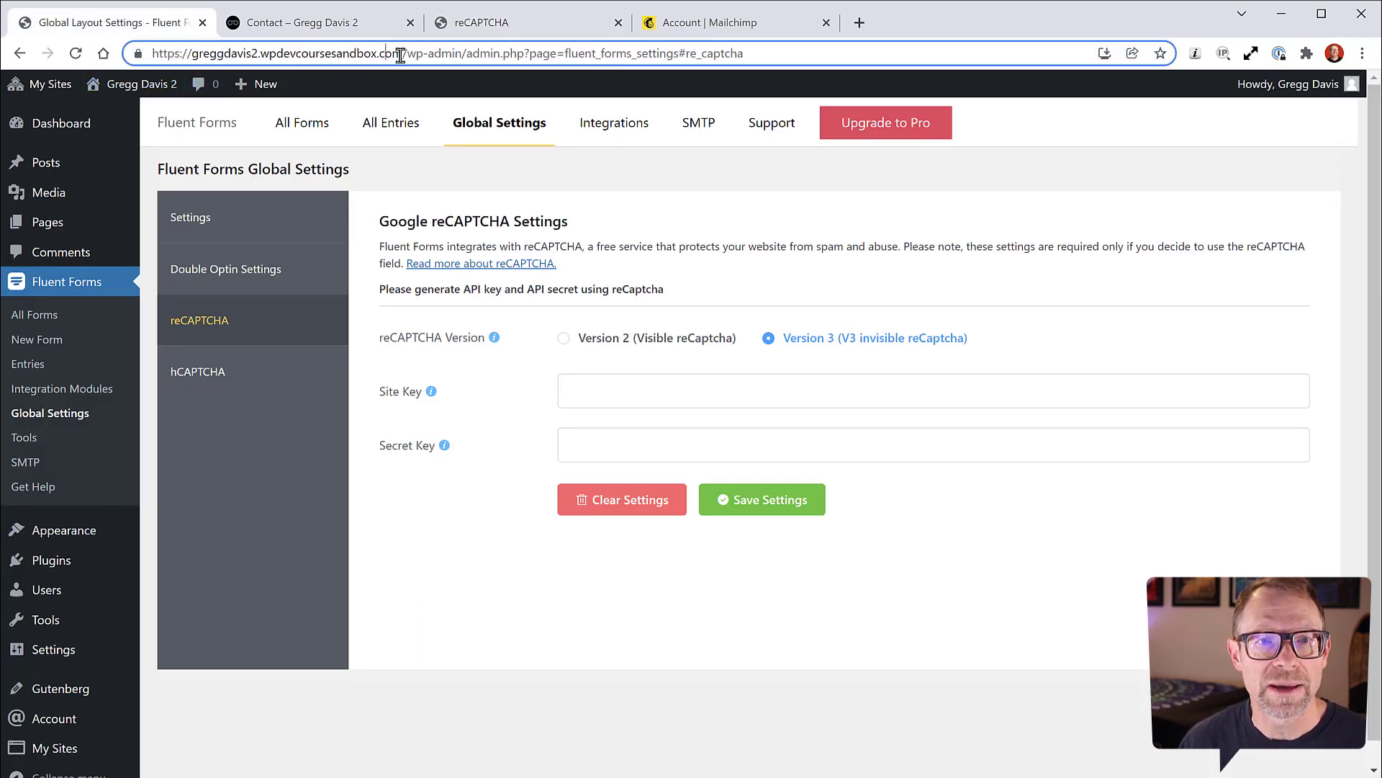
{"action": "left_click_drag", "start_coordinate": [403, 53], "coordinate": [192, 52]}
{"action": "key", "text": "ctrl+c"}
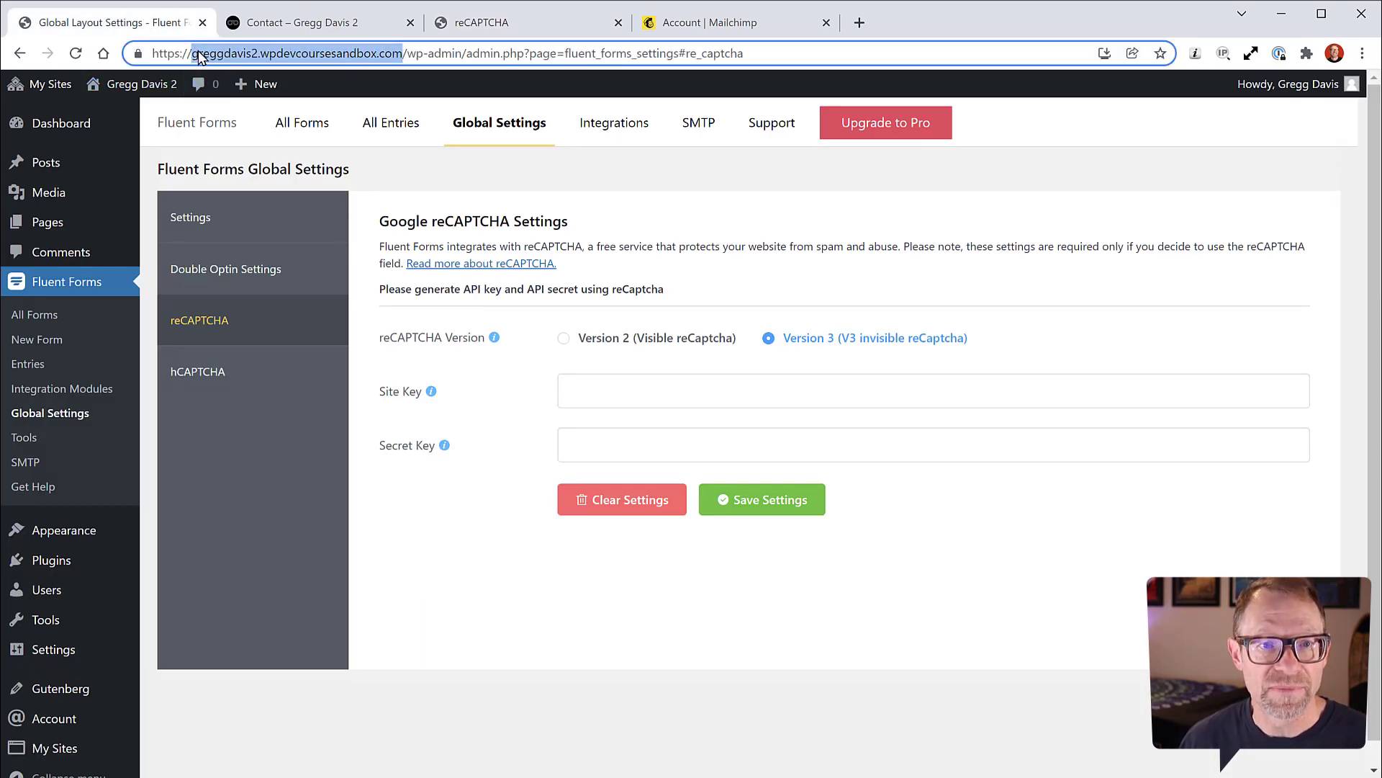
{"action": "left_click", "coordinate": [587, 24]}
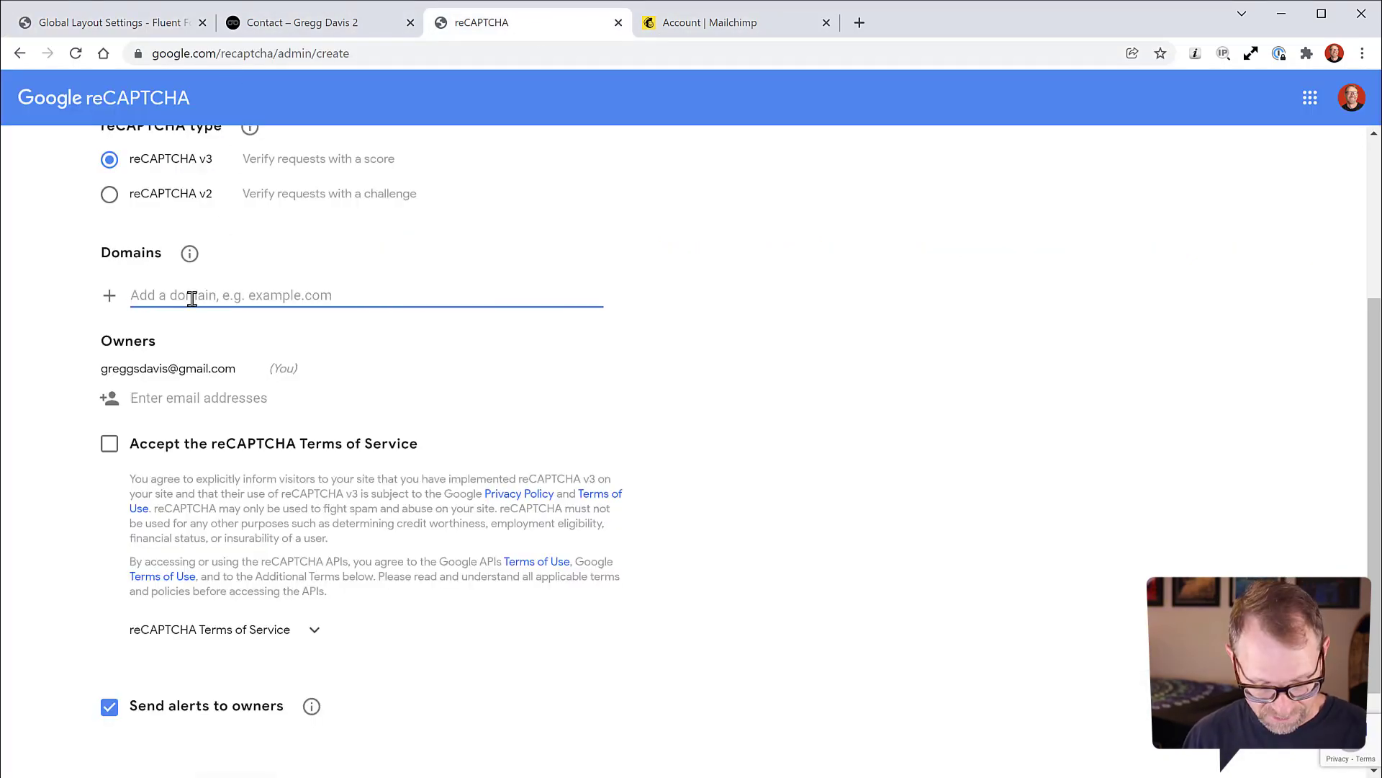
{"action": "key", "text": "ctrl+v"}
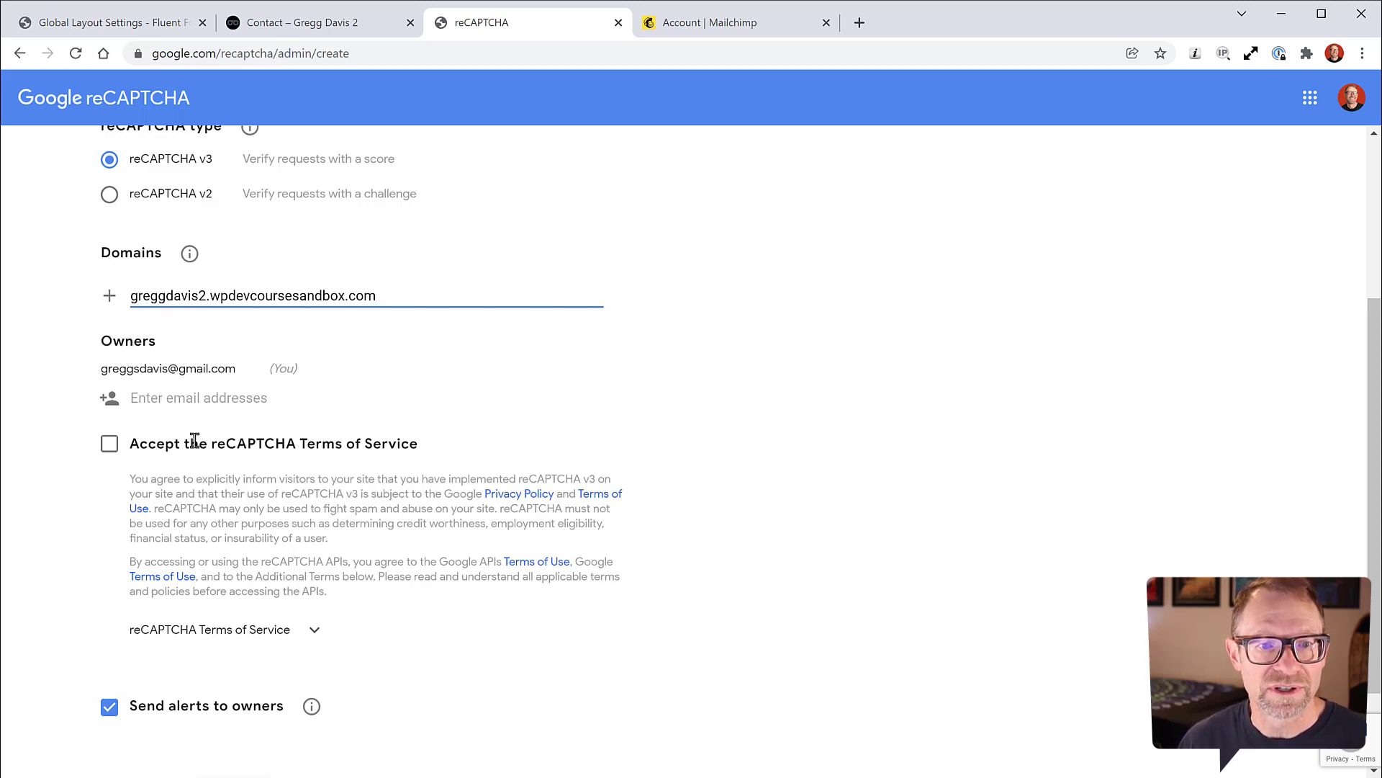
Step: Accept the reCAPTCHA Terms of Service and submit the registration
{"action": "left_click", "coordinate": [109, 445]}
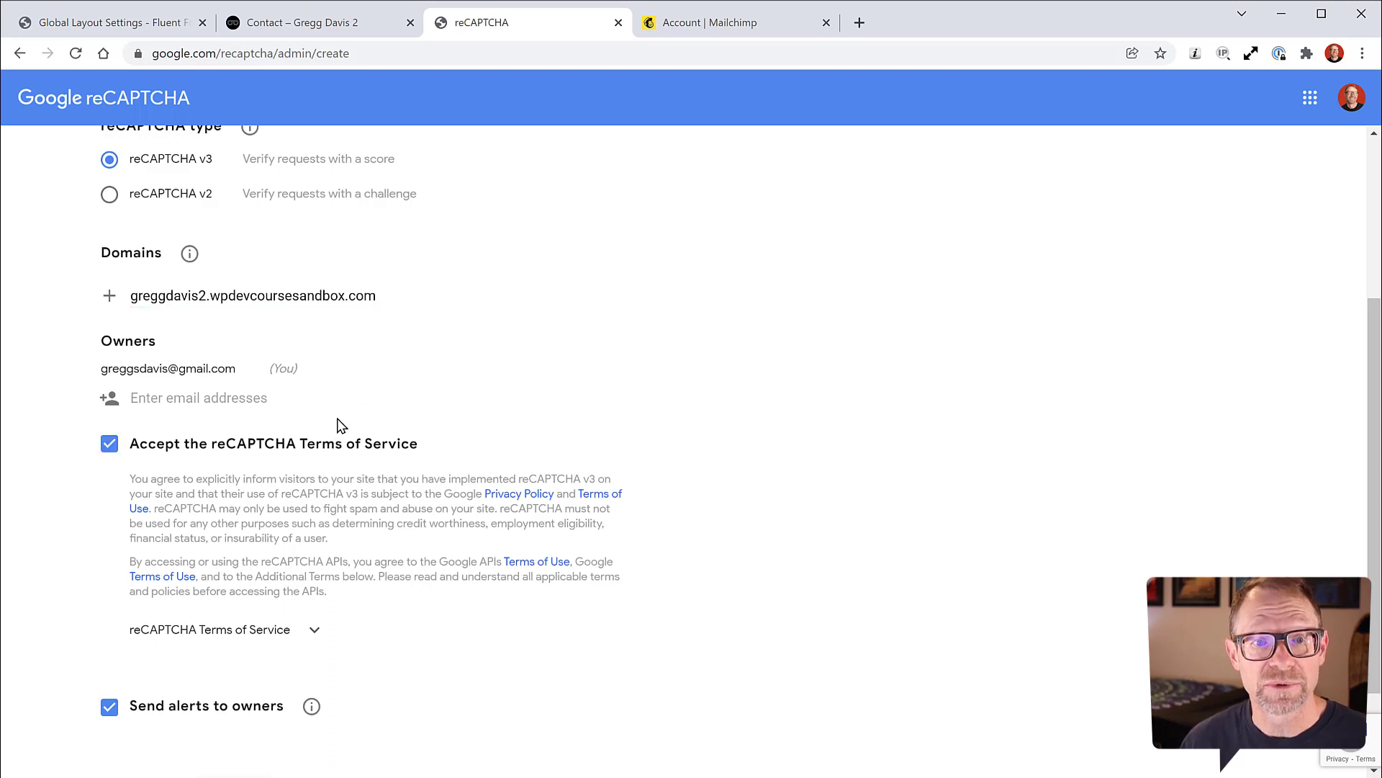
{"action": "scroll", "coordinate": [583, 465], "scroll_direction": "down", "scroll_amount": 2}
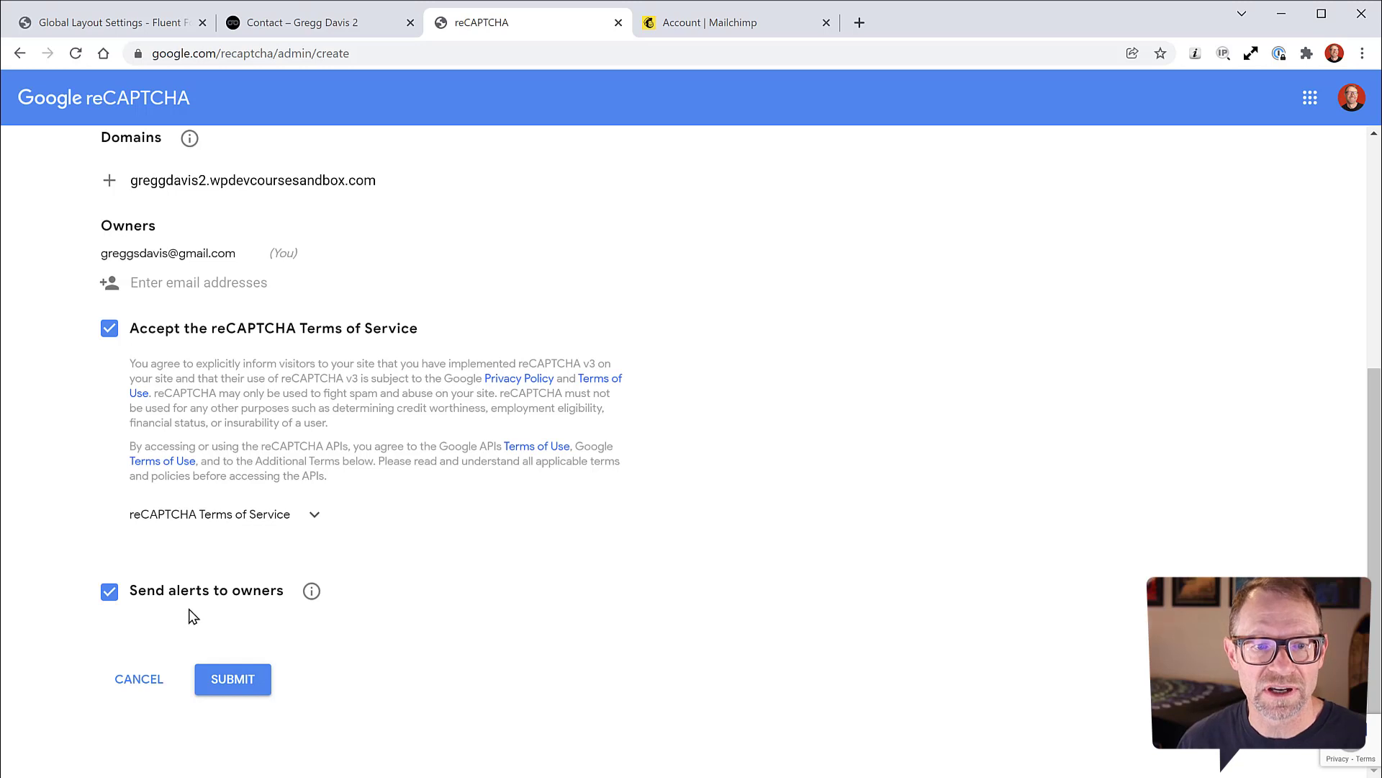
{"action": "left_click", "coordinate": [245, 675]}
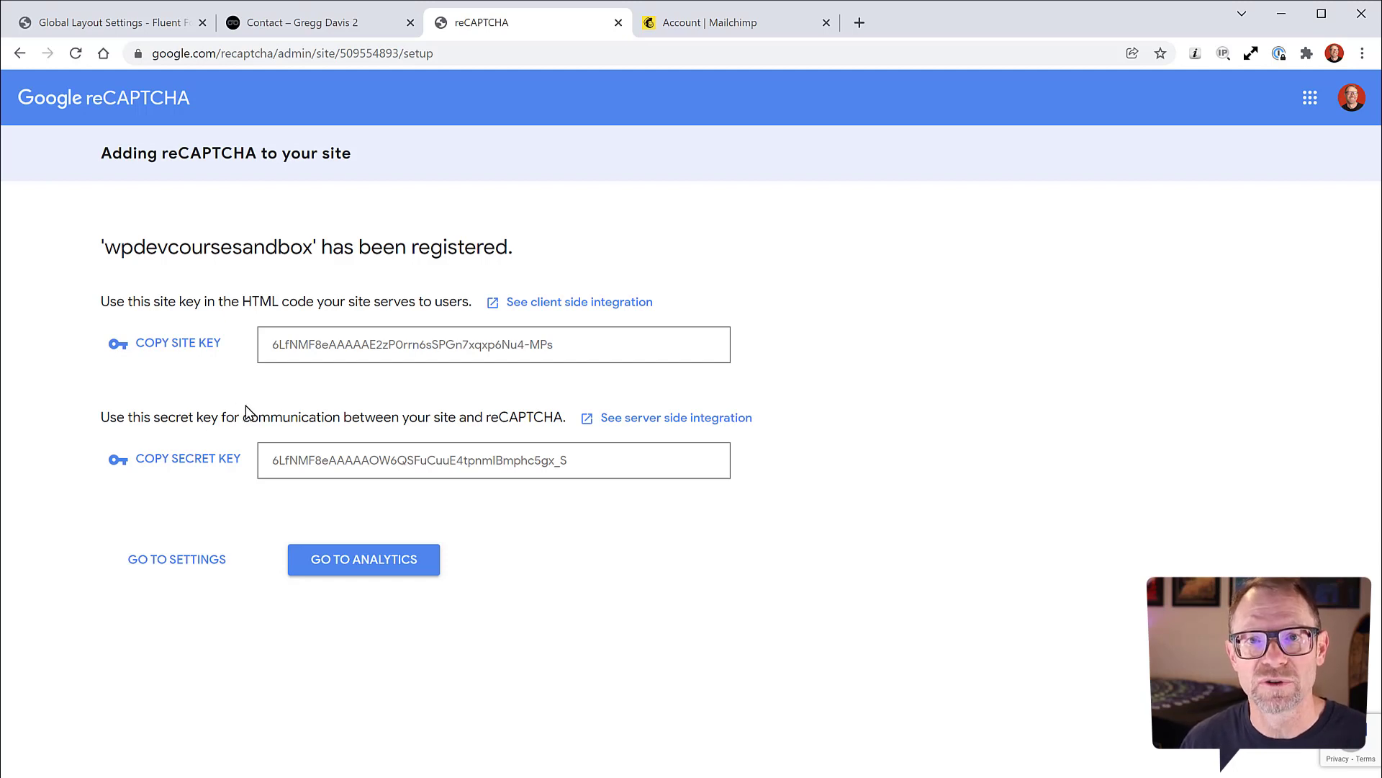
Step: Paste the new reCAPTCHA site key and secret key into Fluent Forms' Site Key and Secret Key fields
{"action": "left_click", "coordinate": [218, 349]}
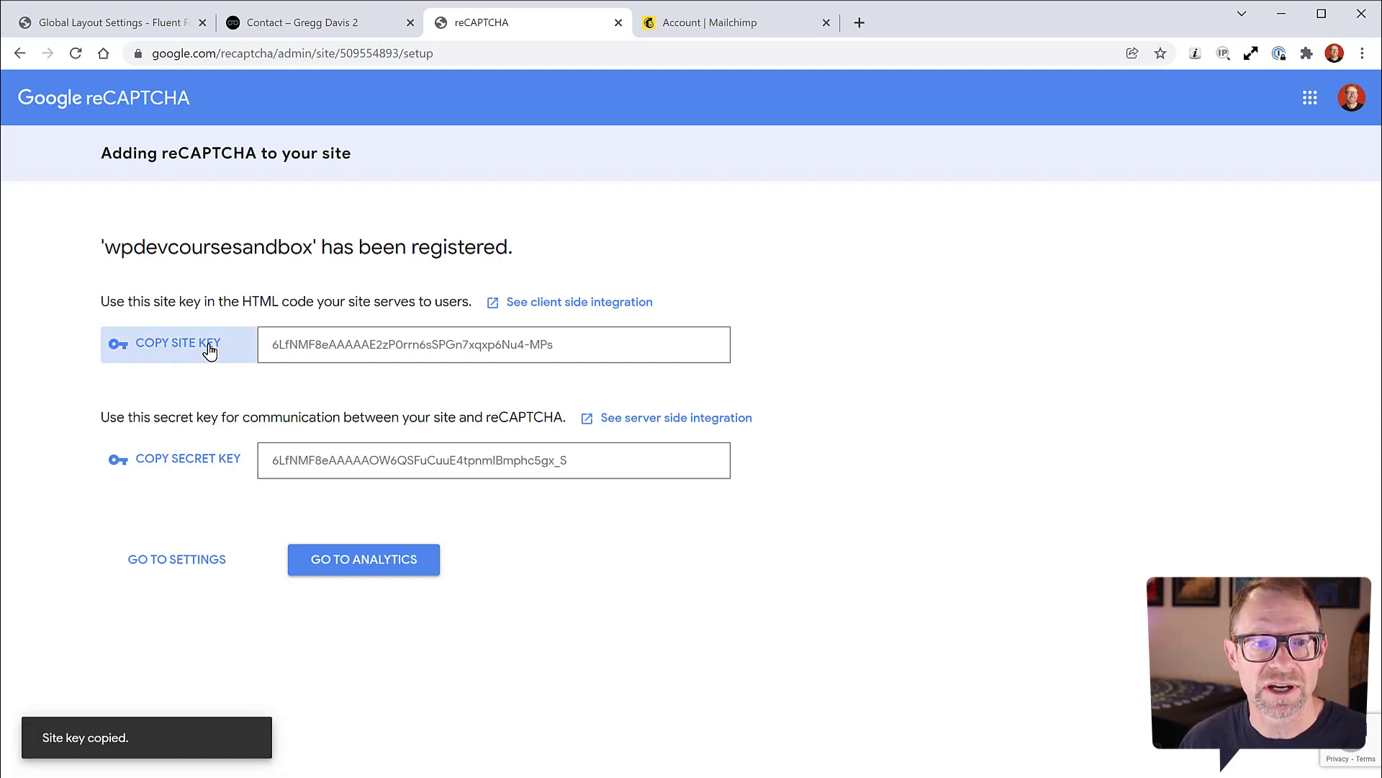
{"action": "left_click", "coordinate": [139, 26]}
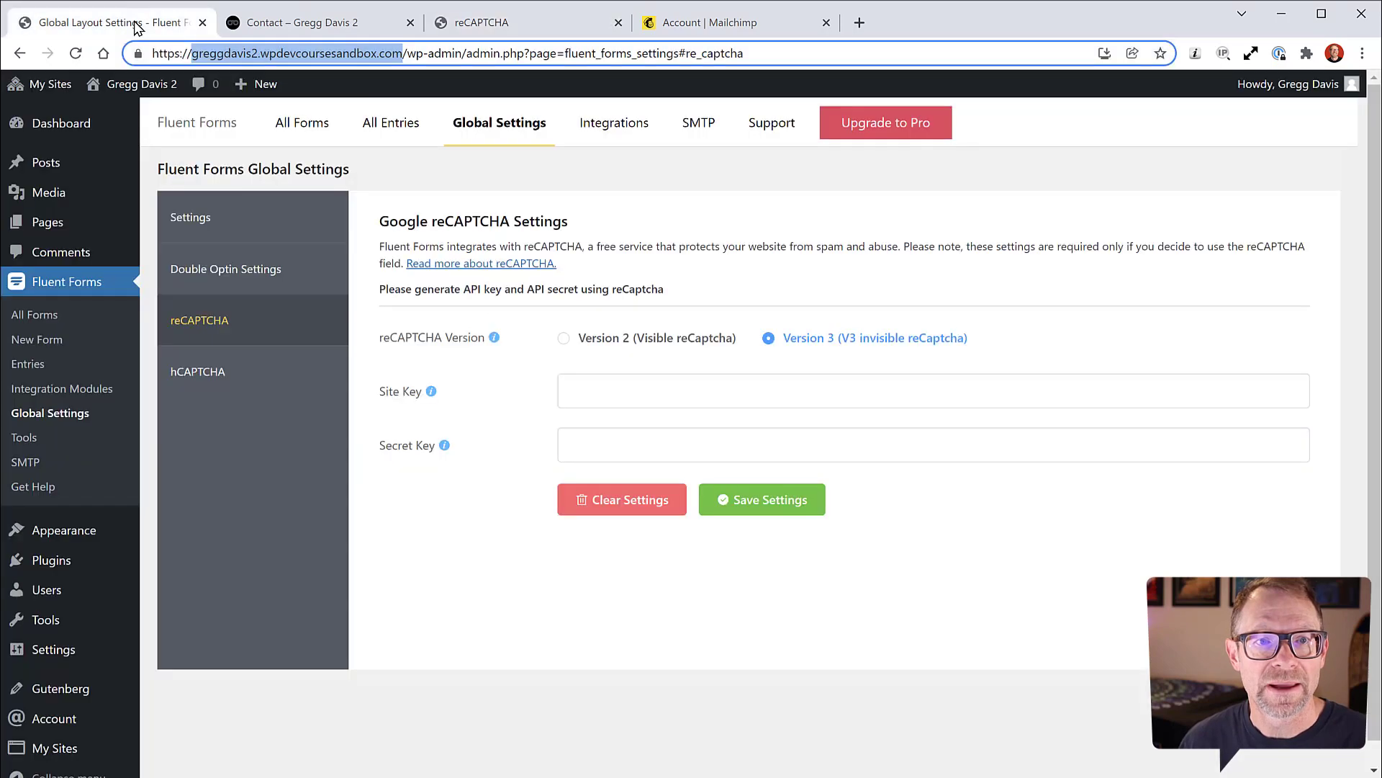
{"action": "left_click", "coordinate": [598, 389]}
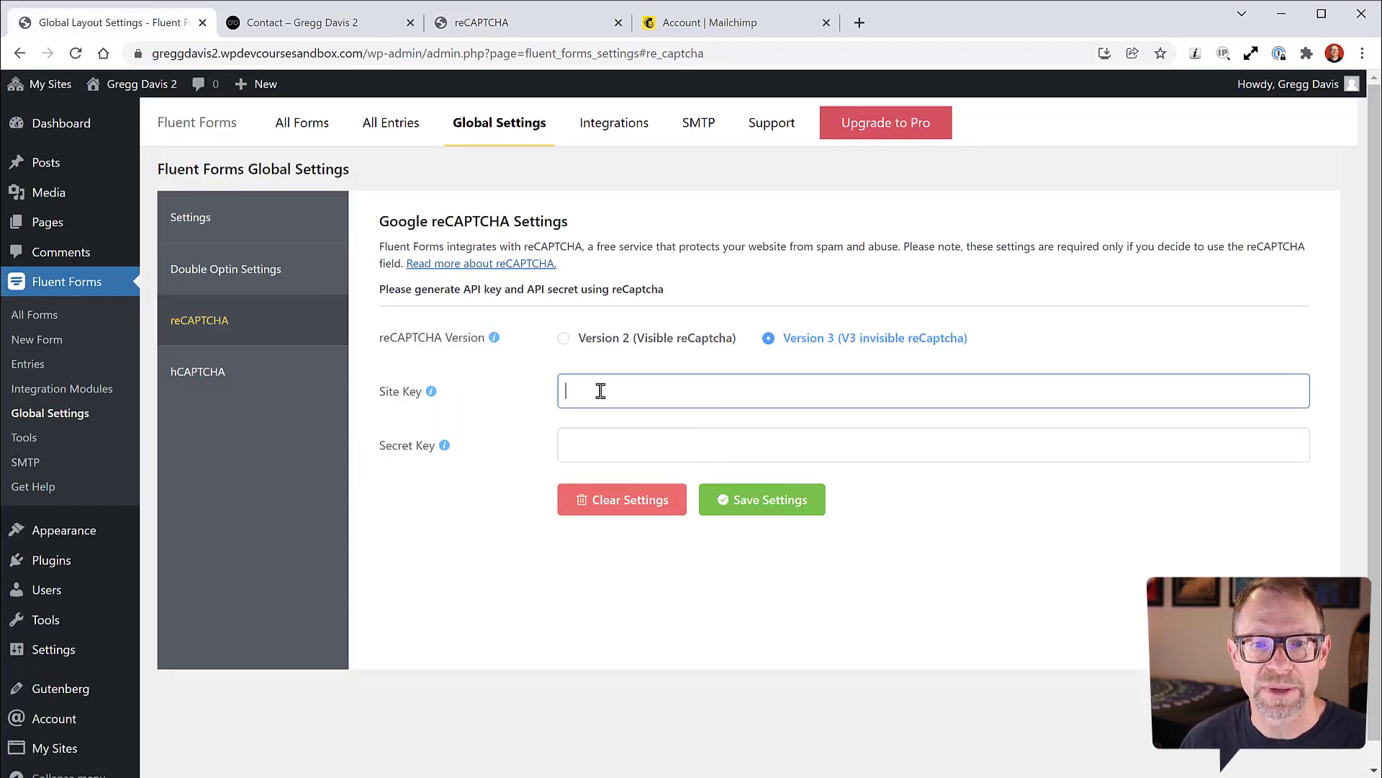
{"action": "key", "text": "ctrl+v"}
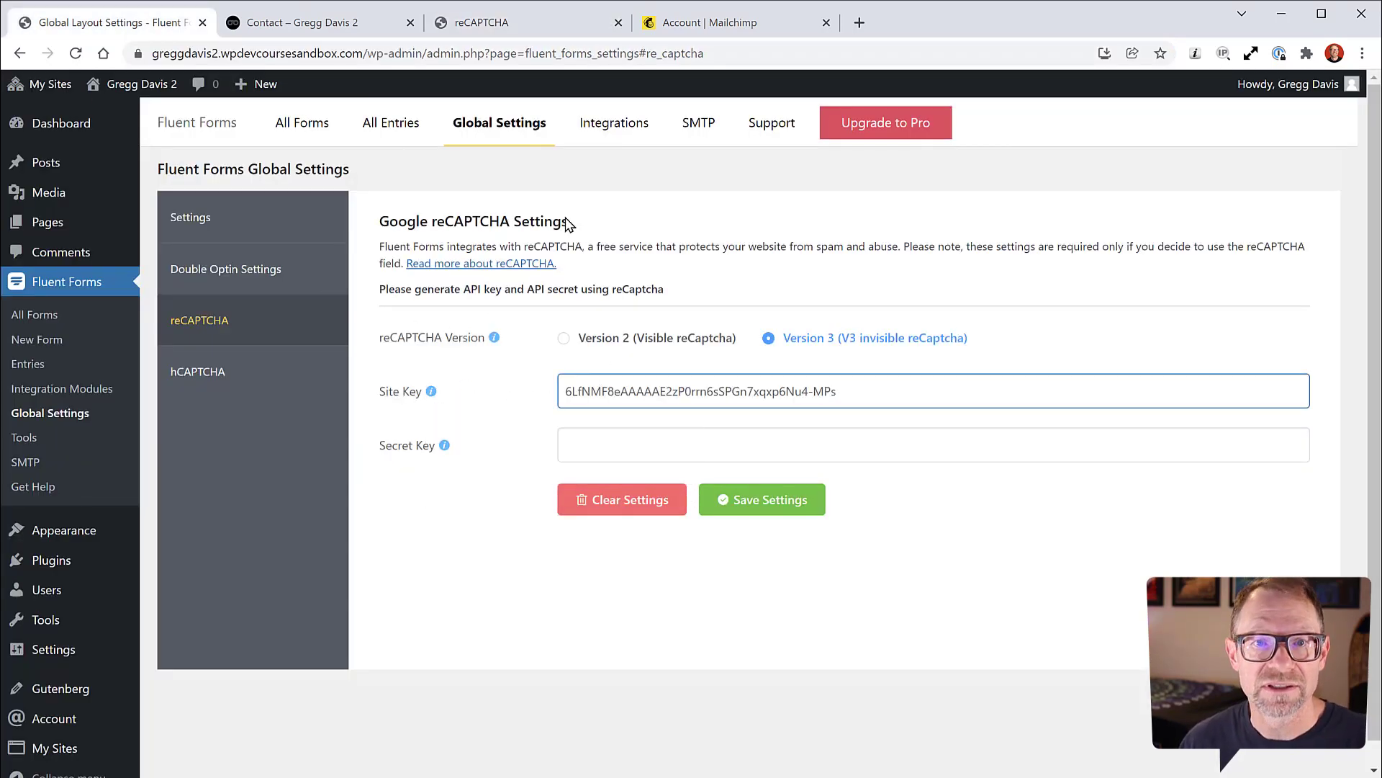
{"action": "left_click", "coordinate": [487, 29]}
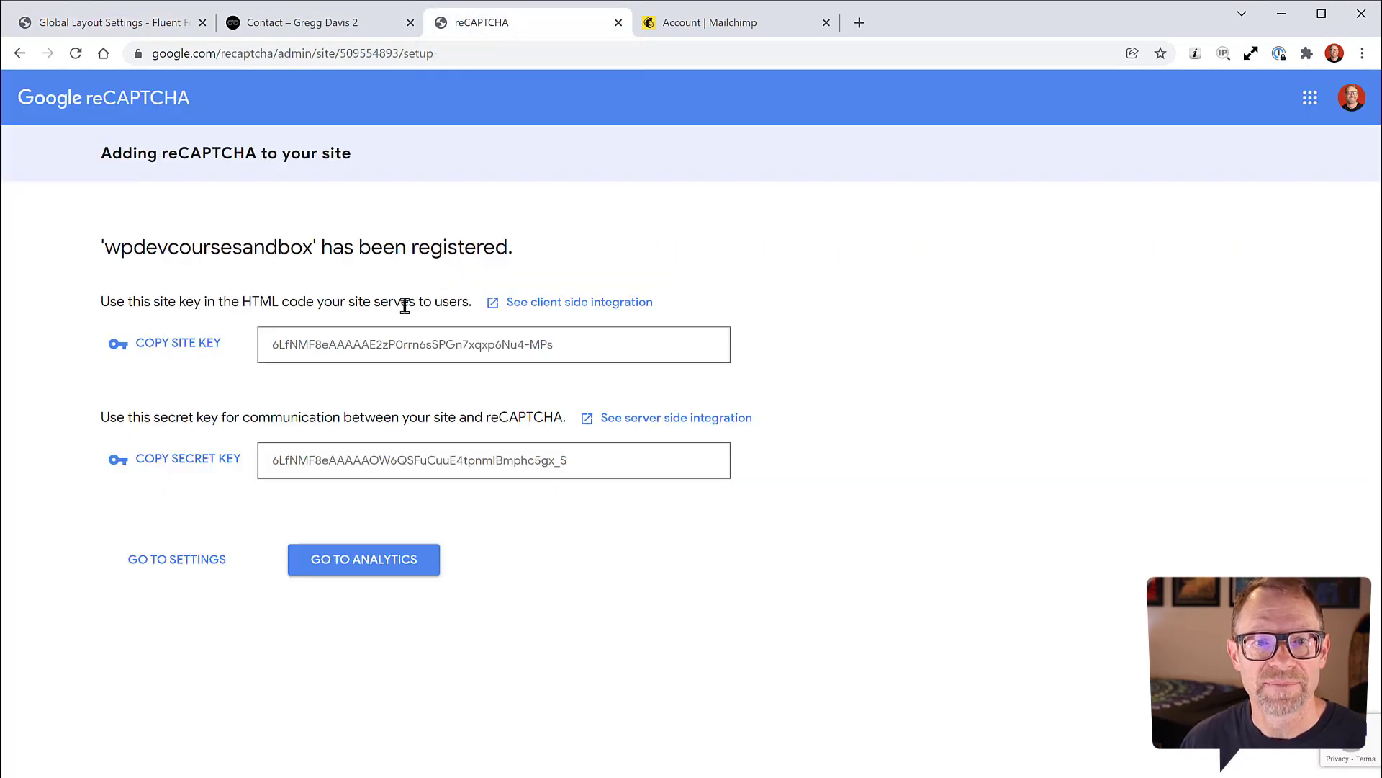
{"action": "left_click", "coordinate": [195, 460]}
{"action": "left_click", "coordinate": [166, 33]}
{"action": "left_click", "coordinate": [586, 441]}
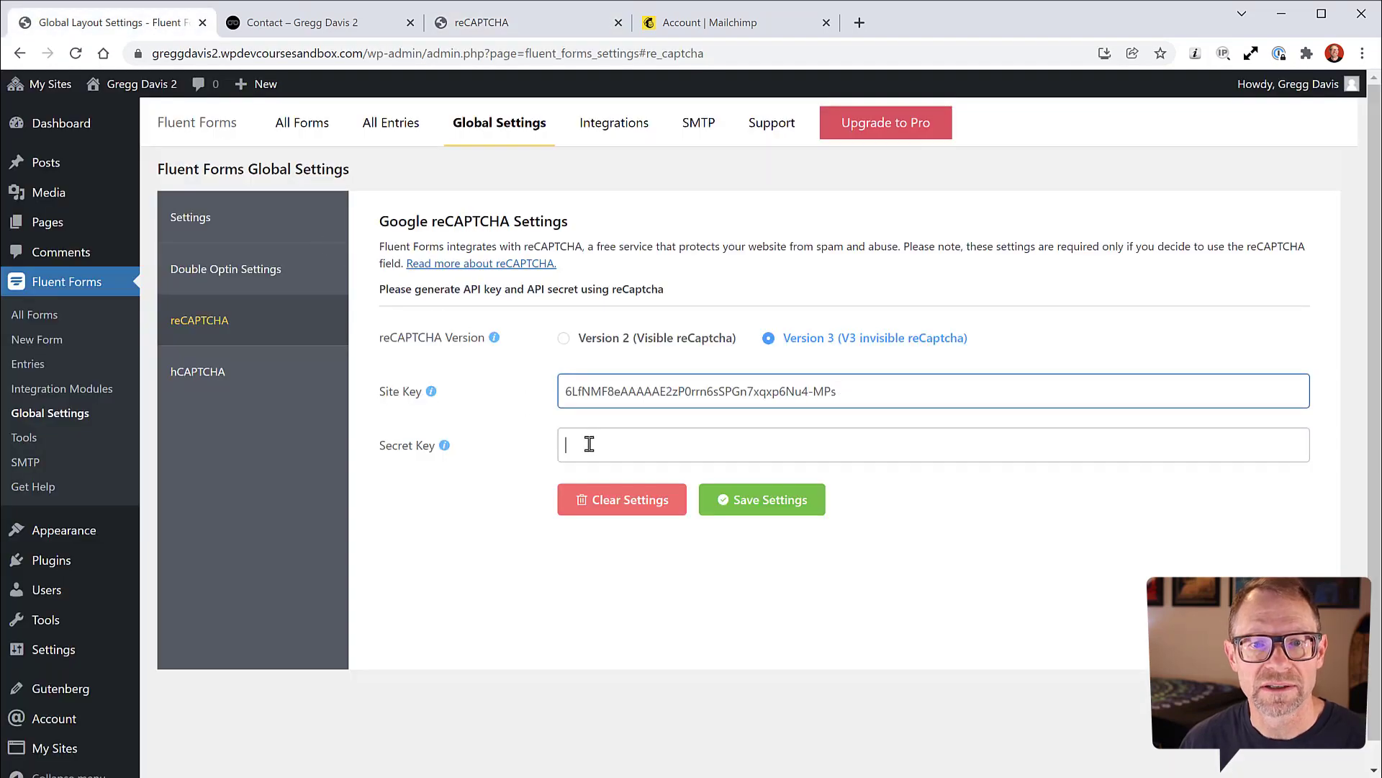
{"action": "key", "text": "ctrl+v"}
Step: Save and validate the reCAPTCHA settings, then show the All Forms list
{"action": "left_click", "coordinate": [782, 537]}
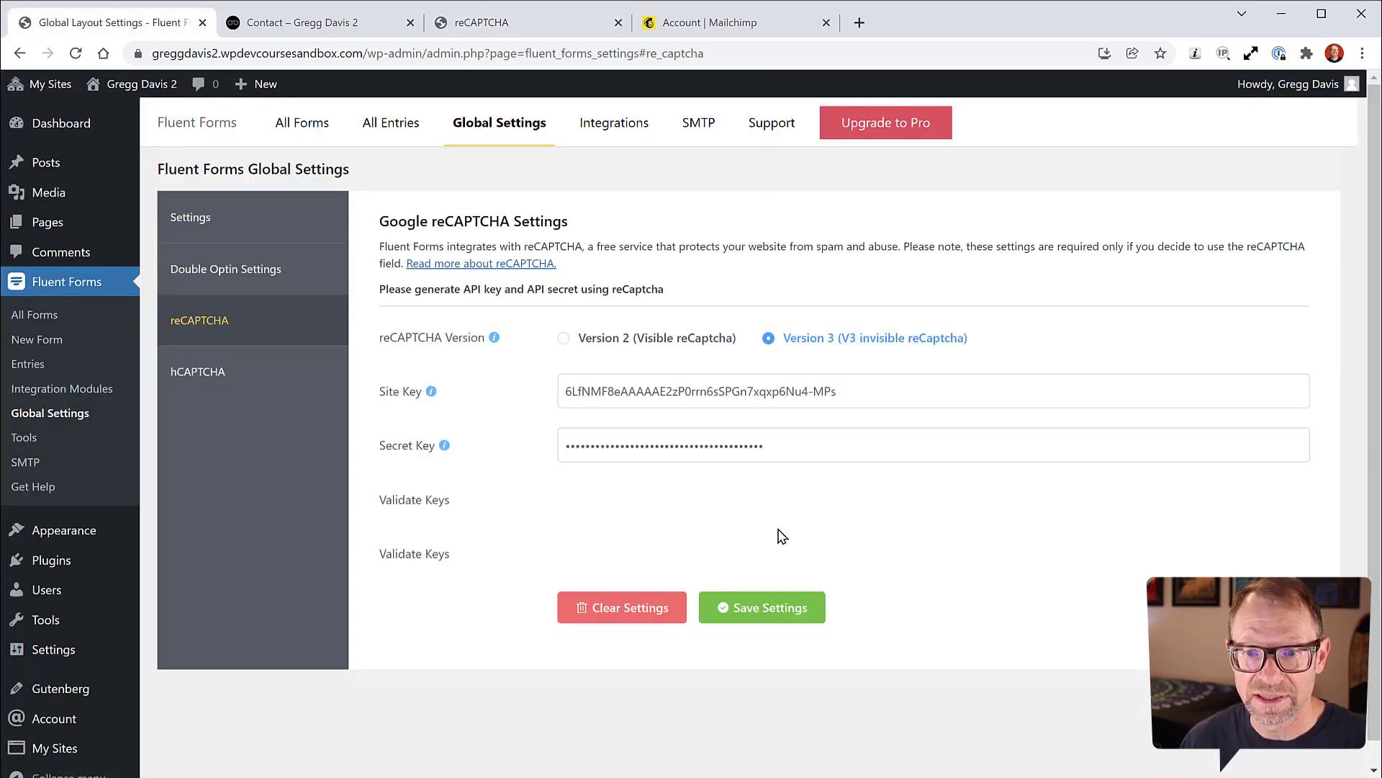
{"action": "left_click", "coordinate": [741, 608]}
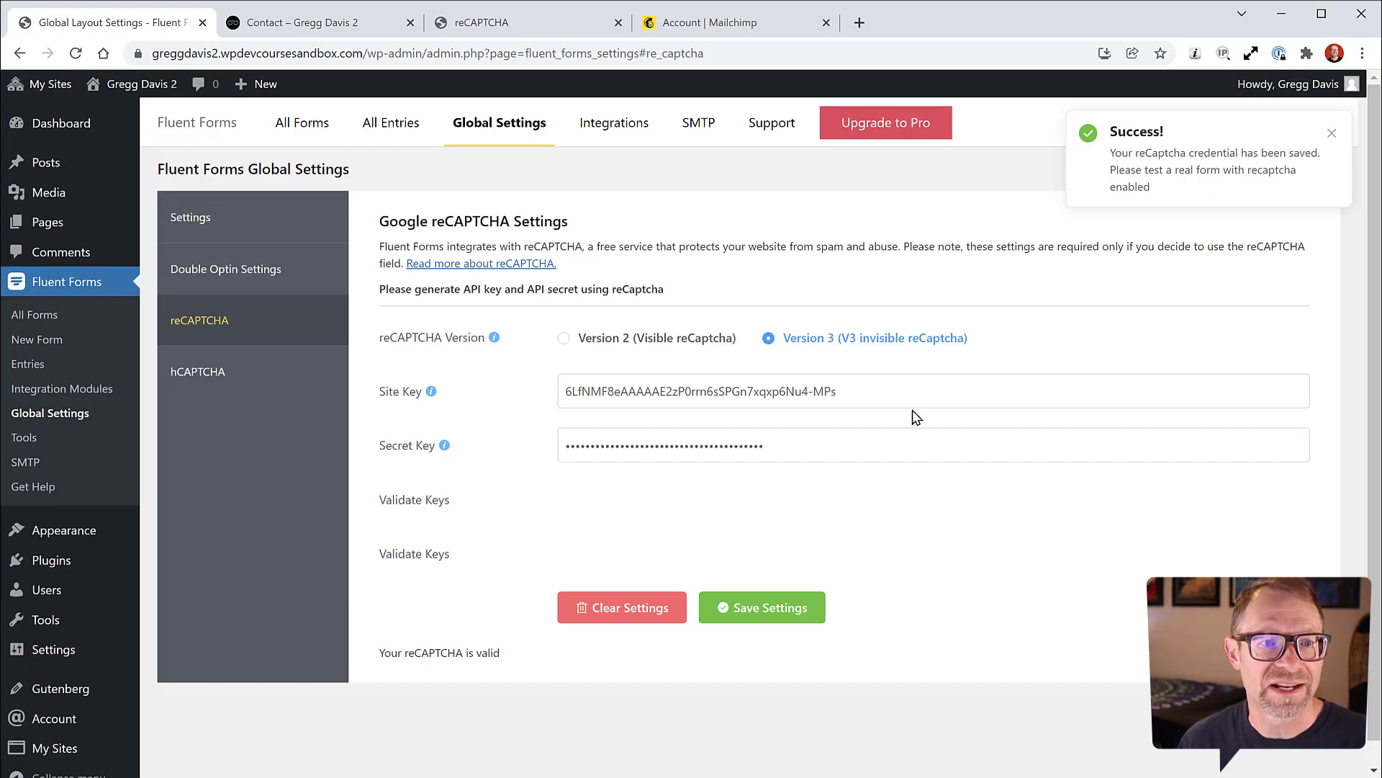
{"action": "left_click", "coordinate": [40, 315]}
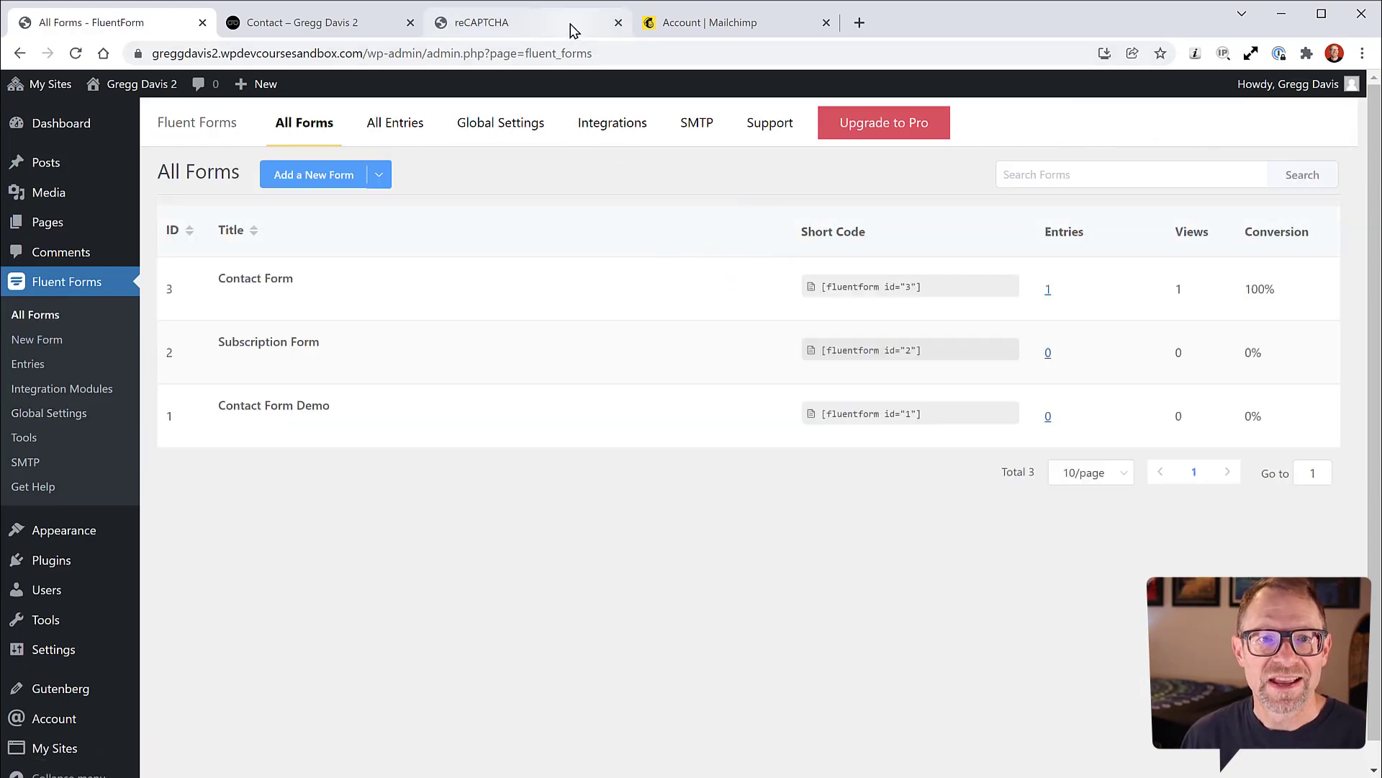
Step: Reload the live Contact page tab so it picks up the new reCAPTCHA keys
{"action": "mouse_move", "coordinate": [282, 272]}
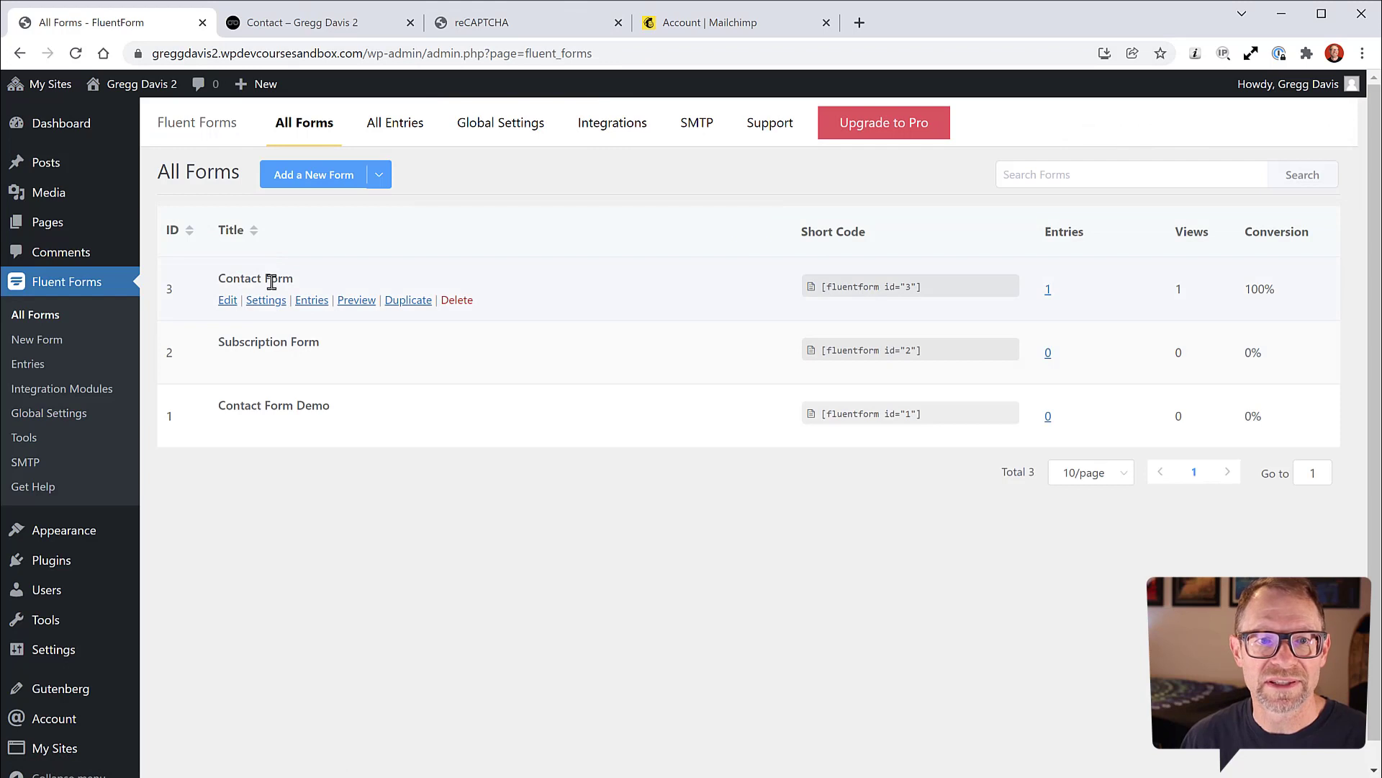
{"action": "left_click", "coordinate": [335, 26]}
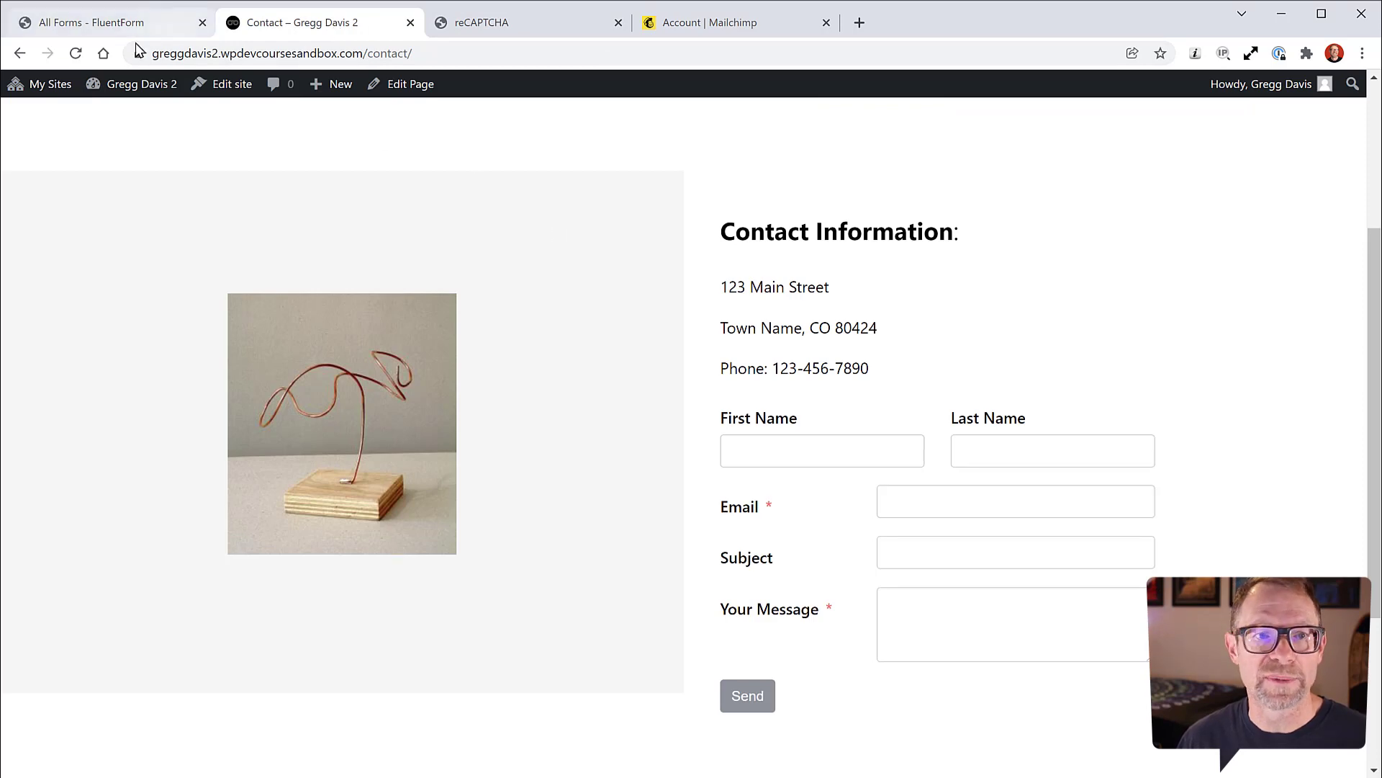
{"action": "left_click", "coordinate": [75, 53]}
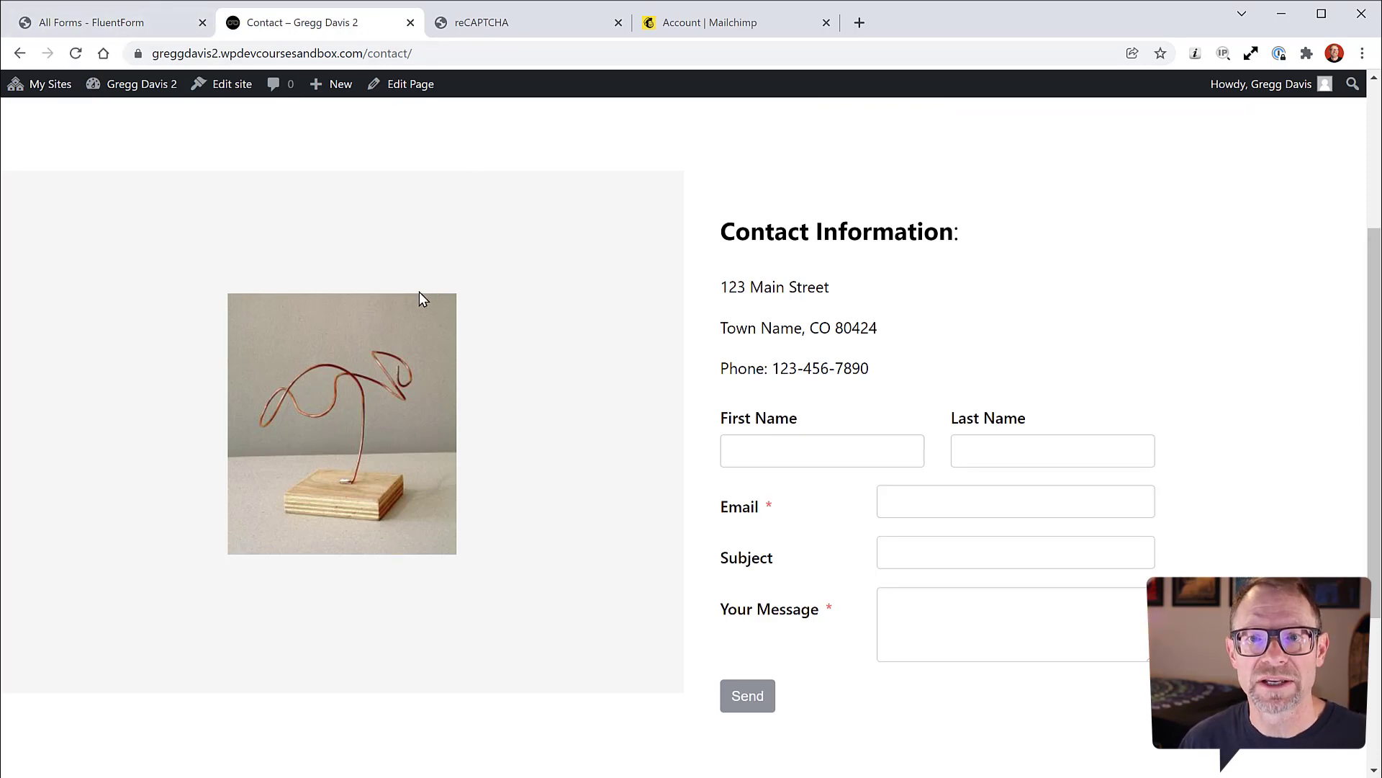
Step: Enter a test email address and the message 'Testing reCaptcha' in the contact form and send it
{"action": "scroll", "coordinate": [680, 352], "scroll_direction": "down", "scroll_amount": 3}
{"action": "scroll", "coordinate": [680, 353], "scroll_direction": "up", "scroll_amount": 7}
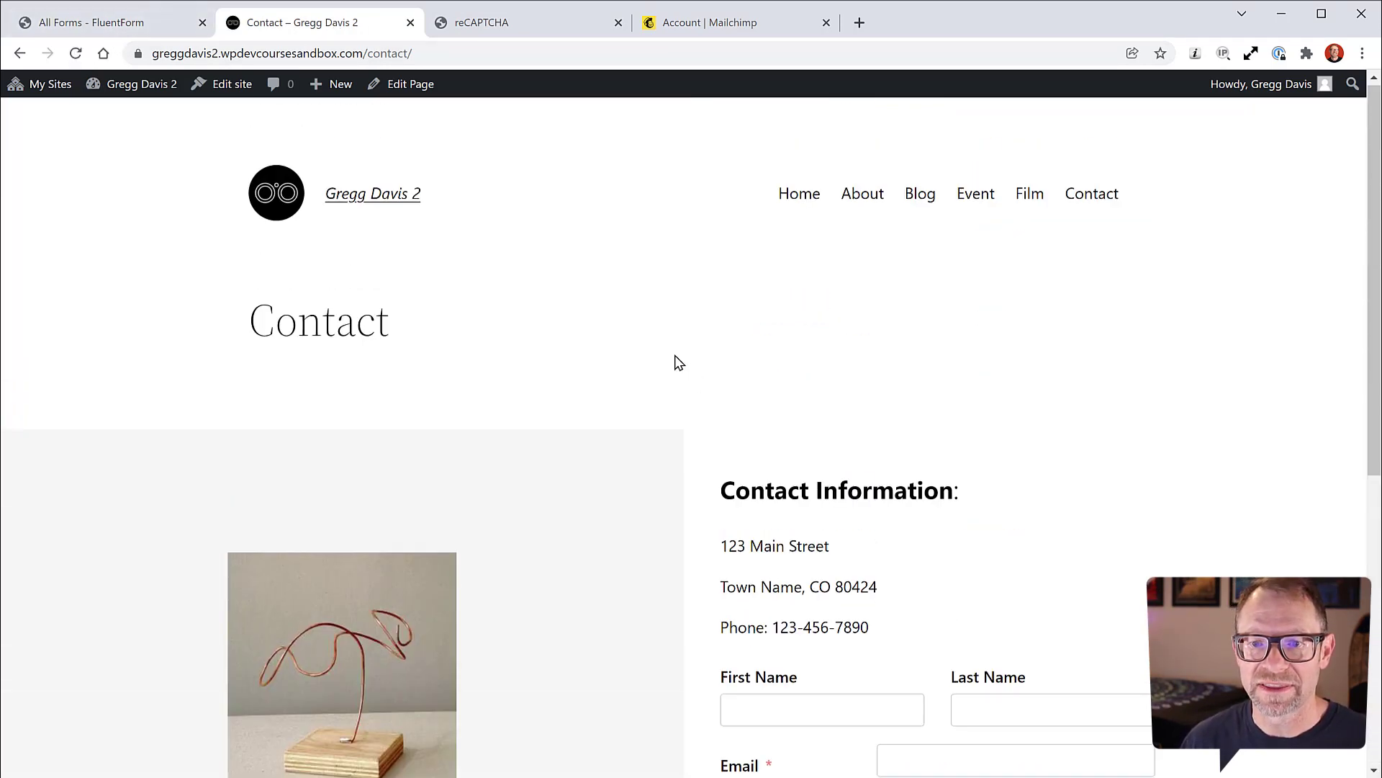
{"action": "scroll", "coordinate": [793, 520], "scroll_direction": "down", "scroll_amount": 1}
{"action": "scroll", "coordinate": [794, 519], "scroll_direction": "down", "scroll_amount": 1}
{"action": "left_click", "coordinate": [792, 537]}
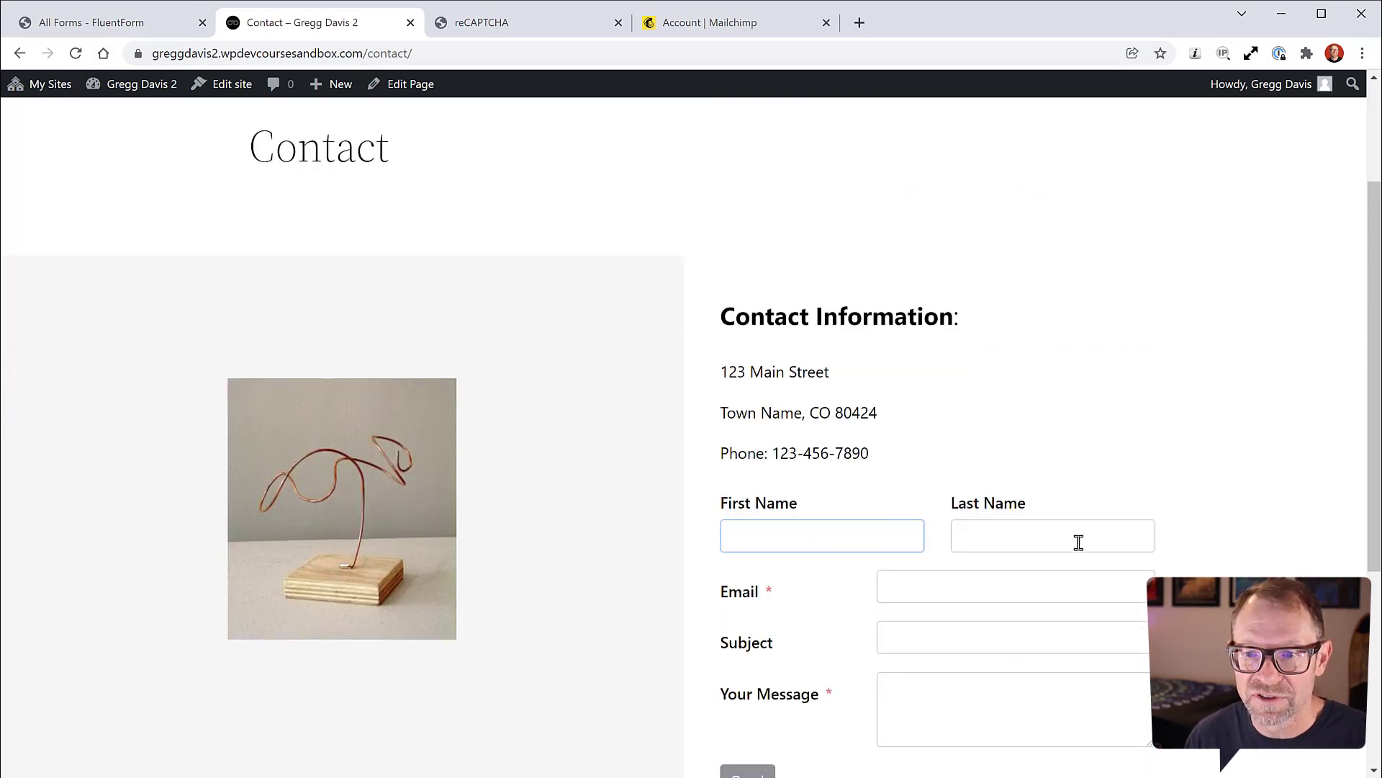
{"action": "scroll", "coordinate": [1080, 536], "scroll_direction": "down", "scroll_amount": 1}
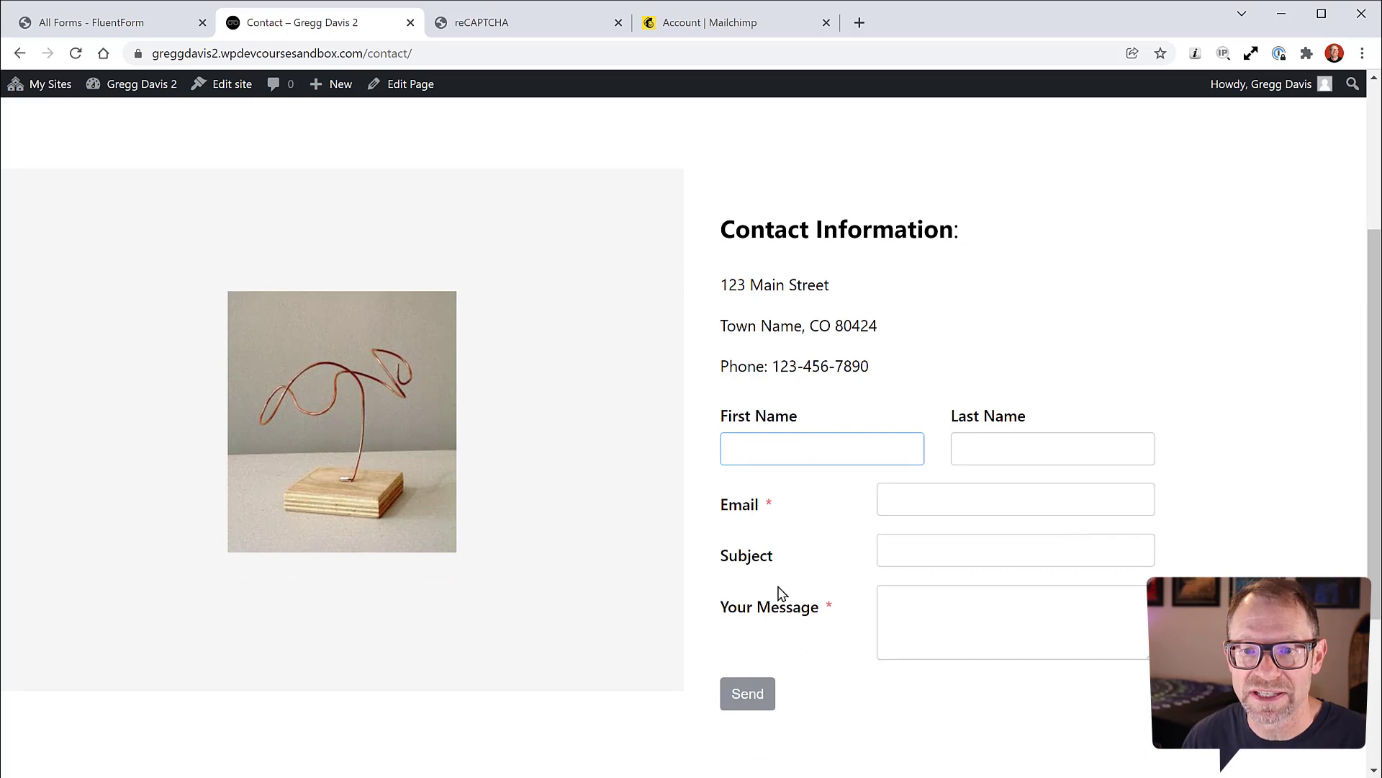
{"action": "left_click", "coordinate": [927, 497]}
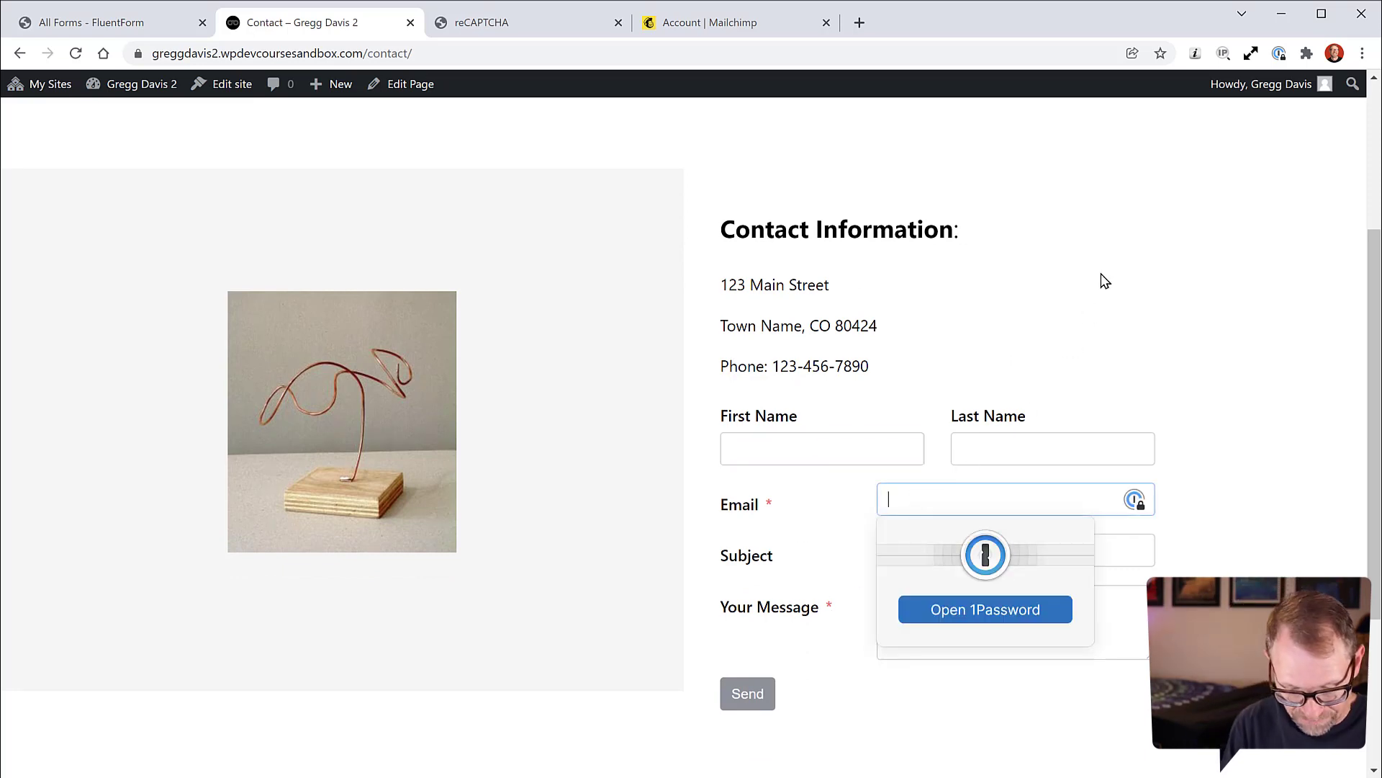
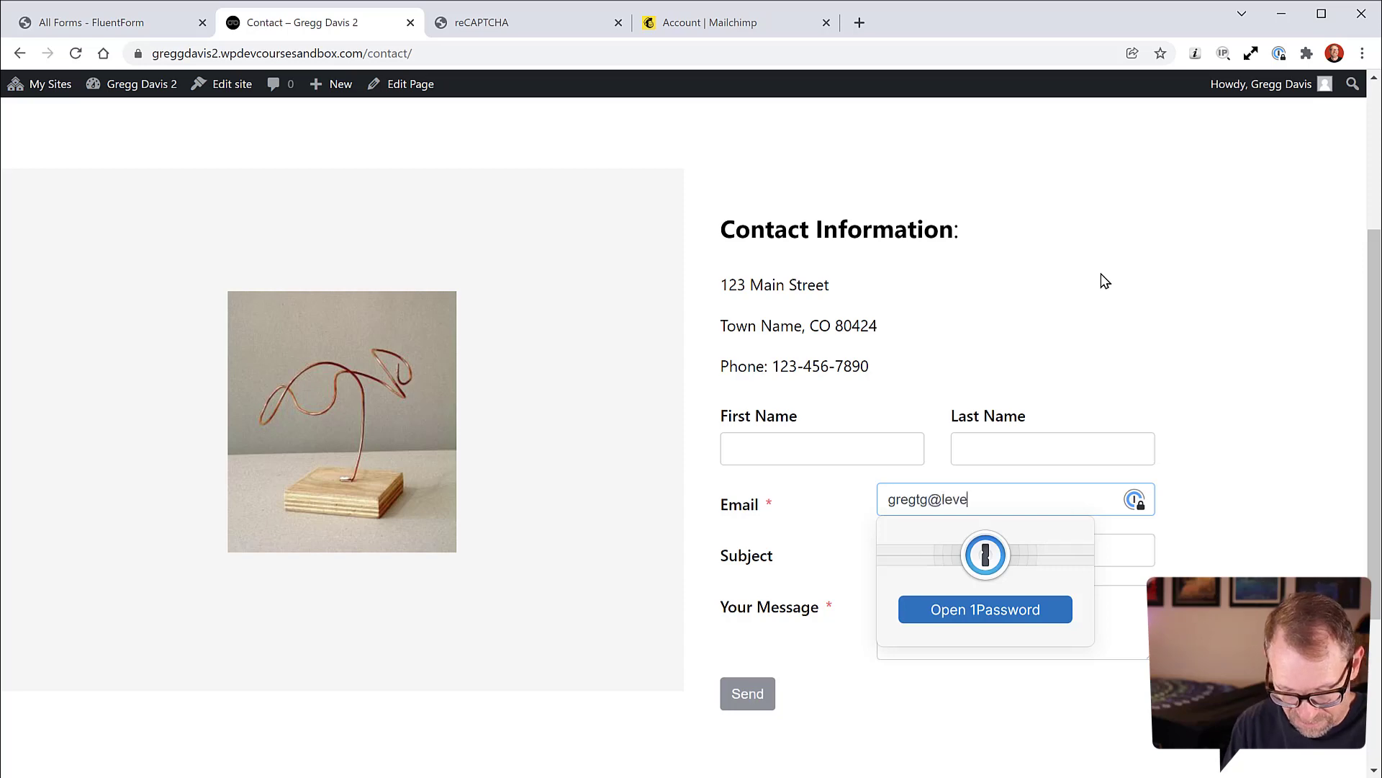
{"action": "key", "text": "Tab"}
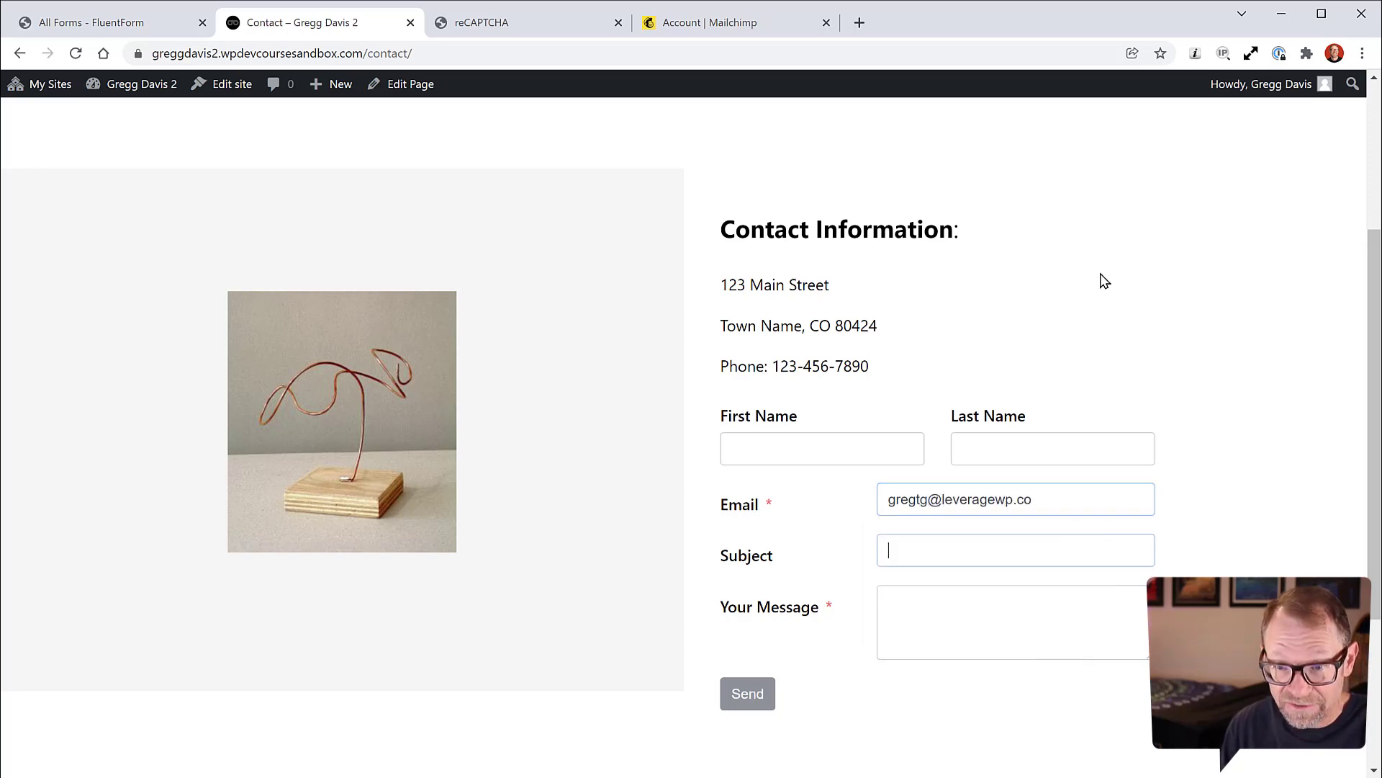
{"action": "key", "text": "Tab"}
{"action": "type", "text": "Testin"}
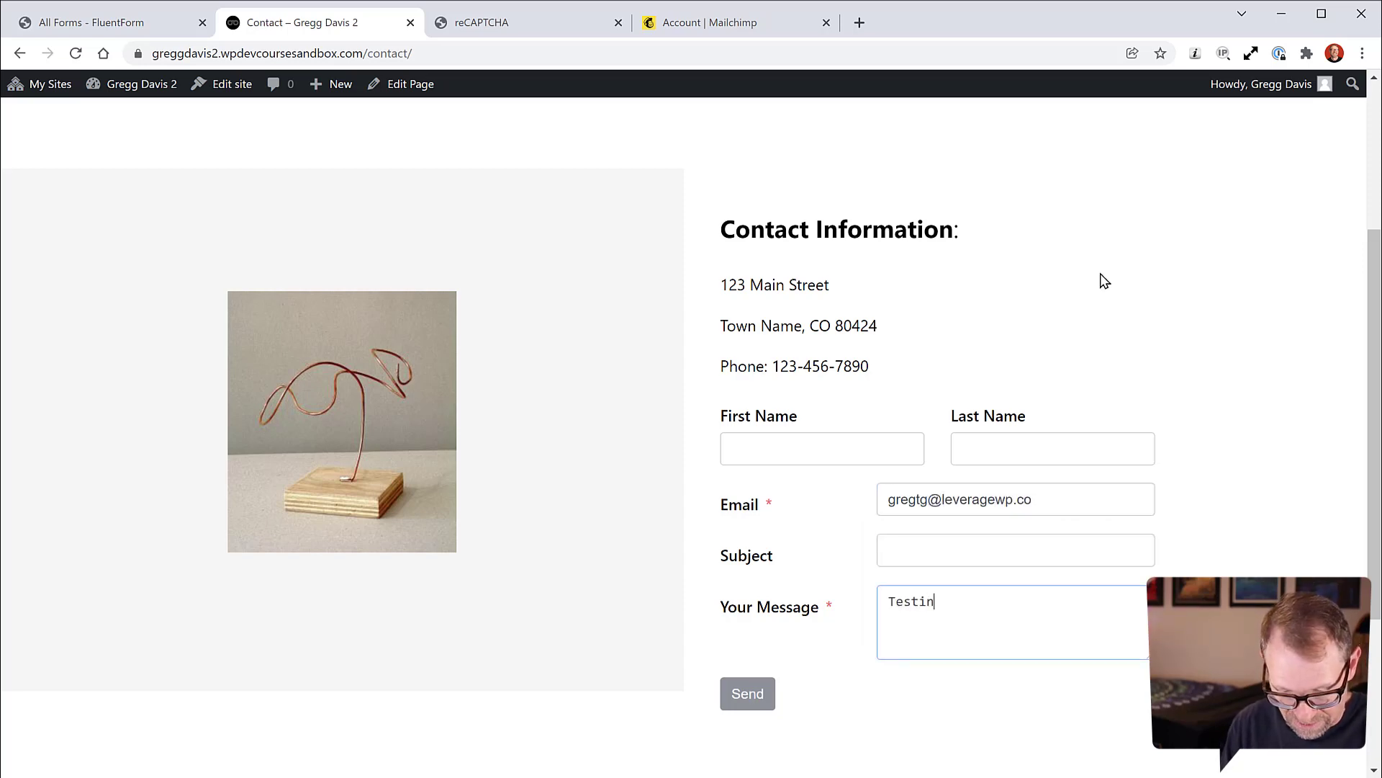
{"action": "type", "text": "g reCaptcha"}
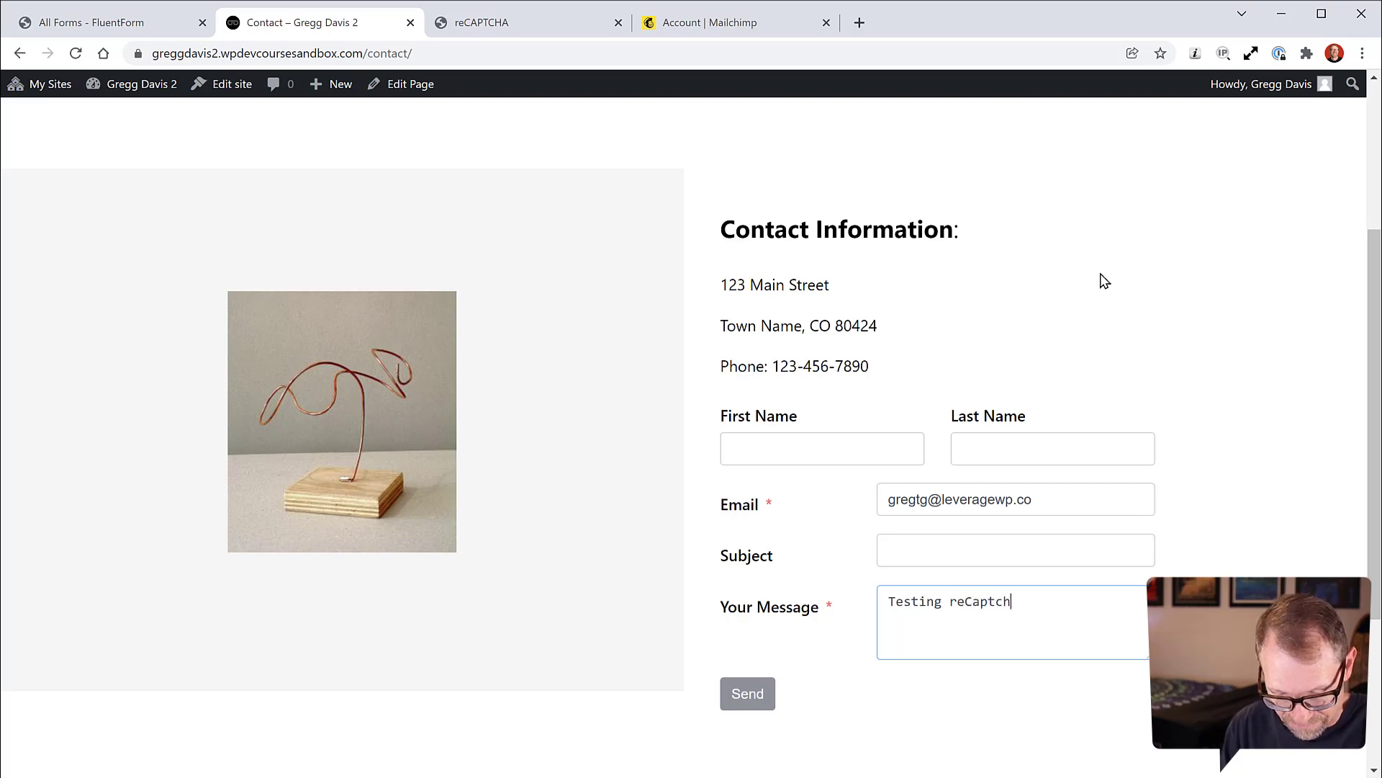
{"action": "left_click", "coordinate": [747, 702]}
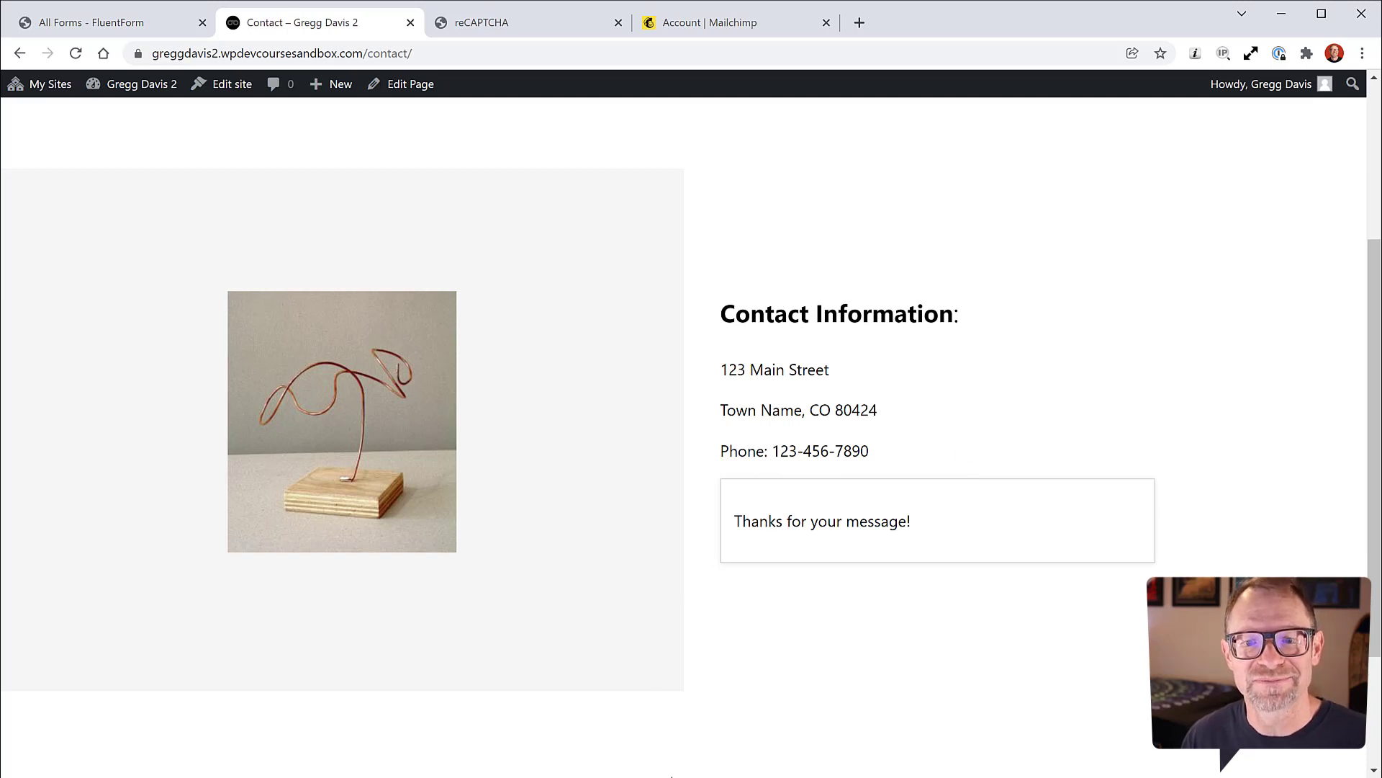
Step: Leave the Contact page confirmation and go to the site's home page
{"action": "left_click", "coordinate": [669, 775]}
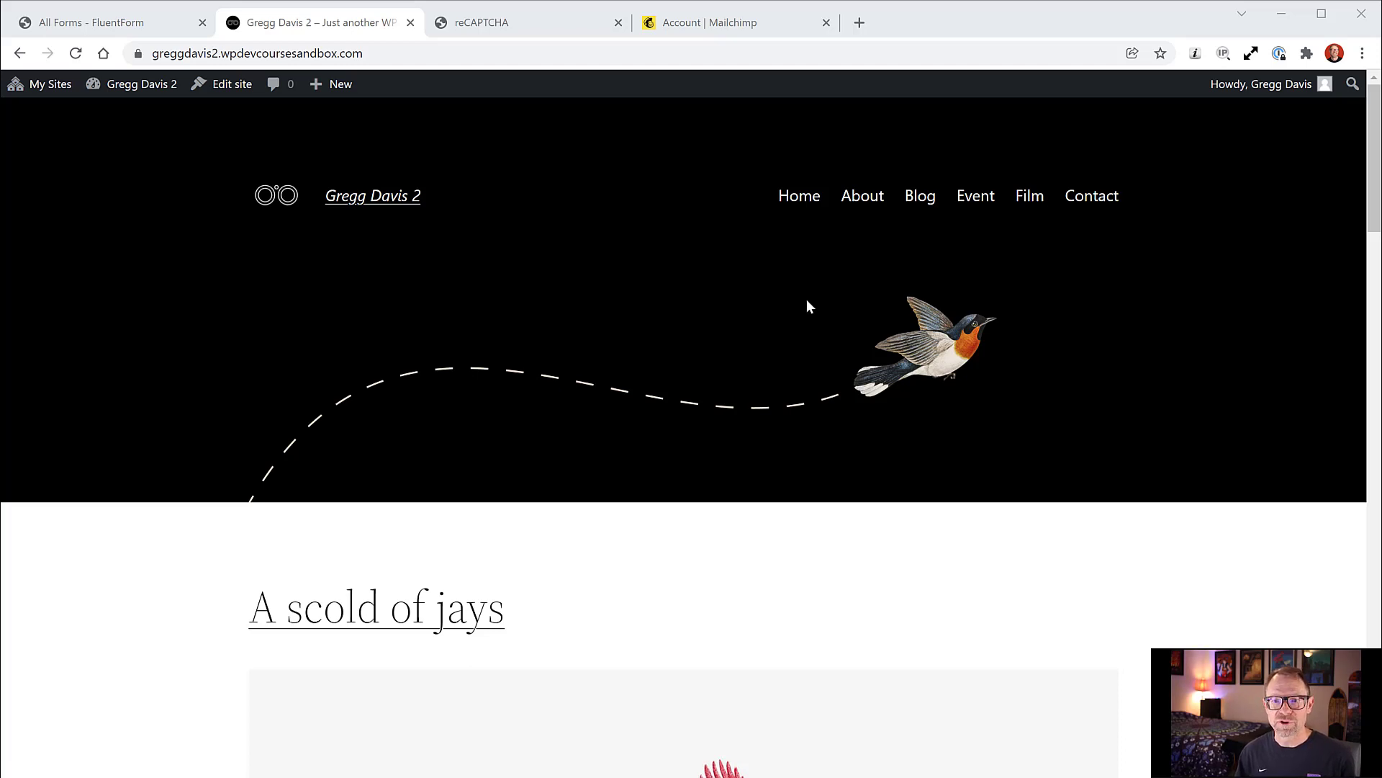
Step: Open About from the site menu and scroll down to the 'Watch birds from your inbox' sign-up
{"action": "left_click", "coordinate": [861, 214]}
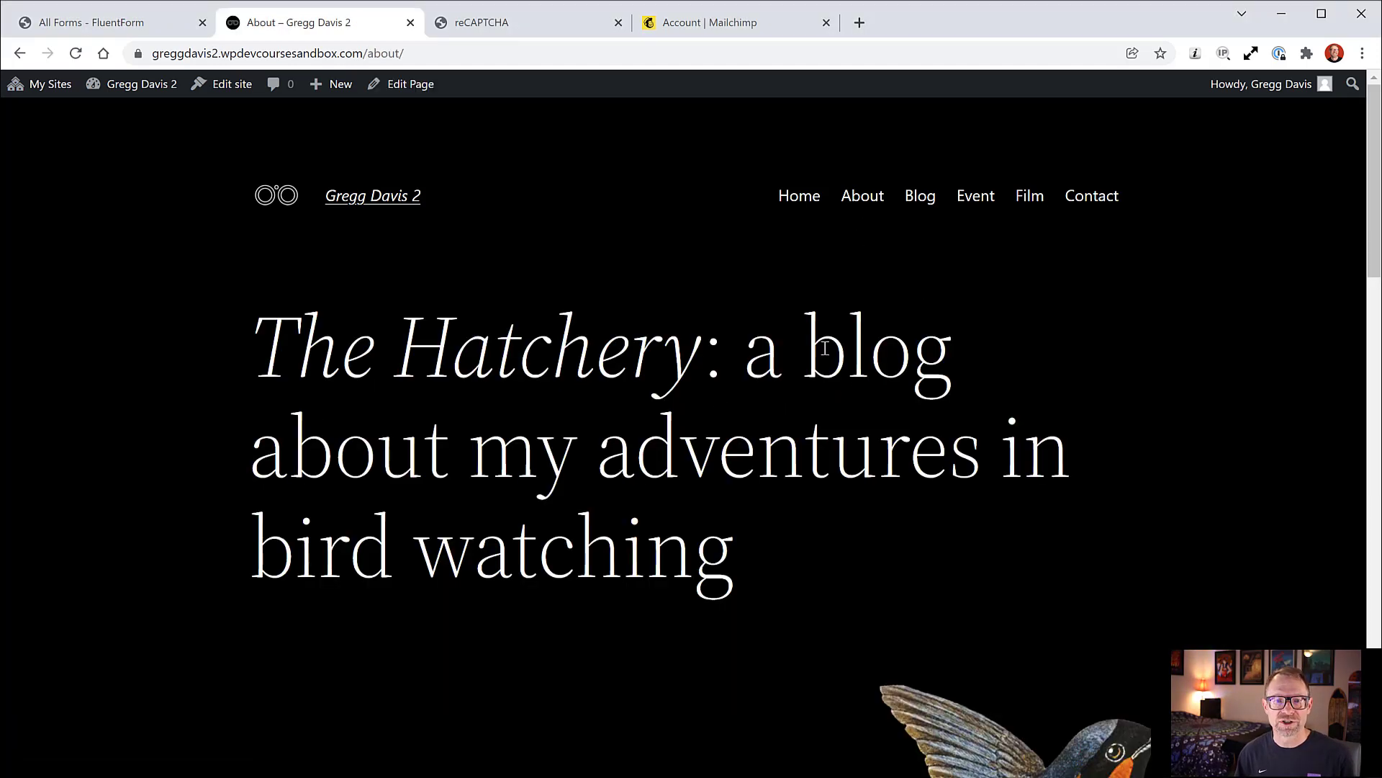
{"action": "scroll", "coordinate": [835, 357], "scroll_direction": "down", "scroll_amount": 13}
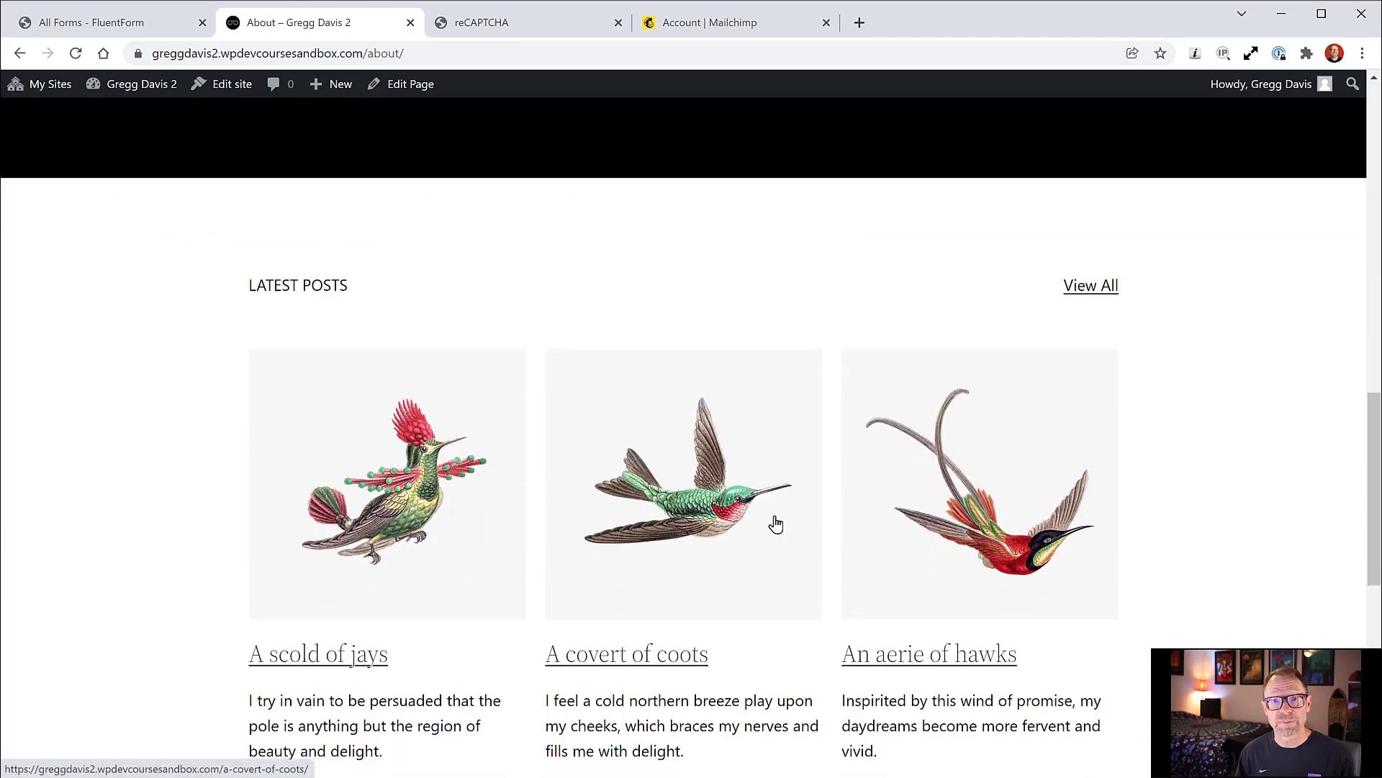
{"action": "scroll", "coordinate": [720, 479], "scroll_direction": "down", "scroll_amount": 8}
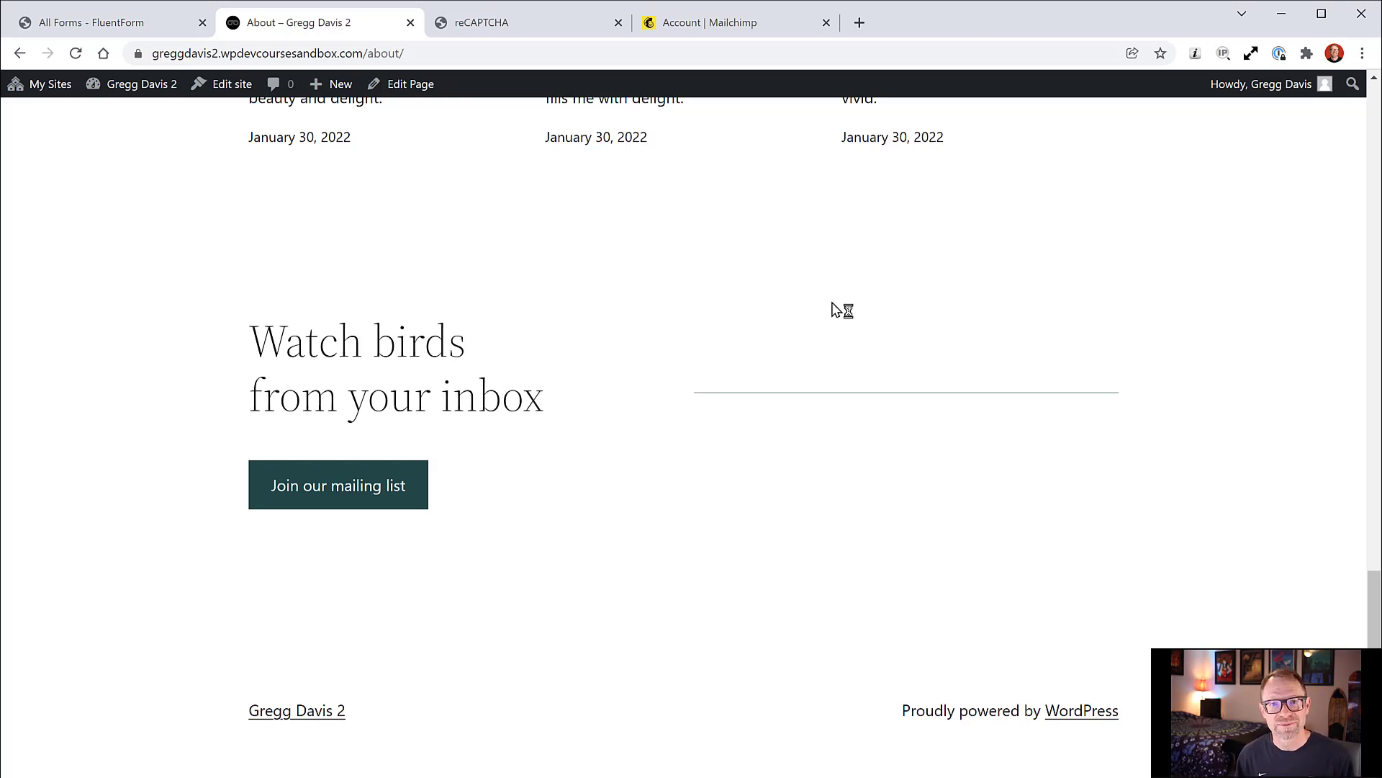
Step: Navigate the Mailchimp account to its API Keys page
{"action": "left_click", "coordinate": [744, 29]}
{"action": "scroll", "coordinate": [742, 391], "scroll_direction": "down", "scroll_amount": 2}
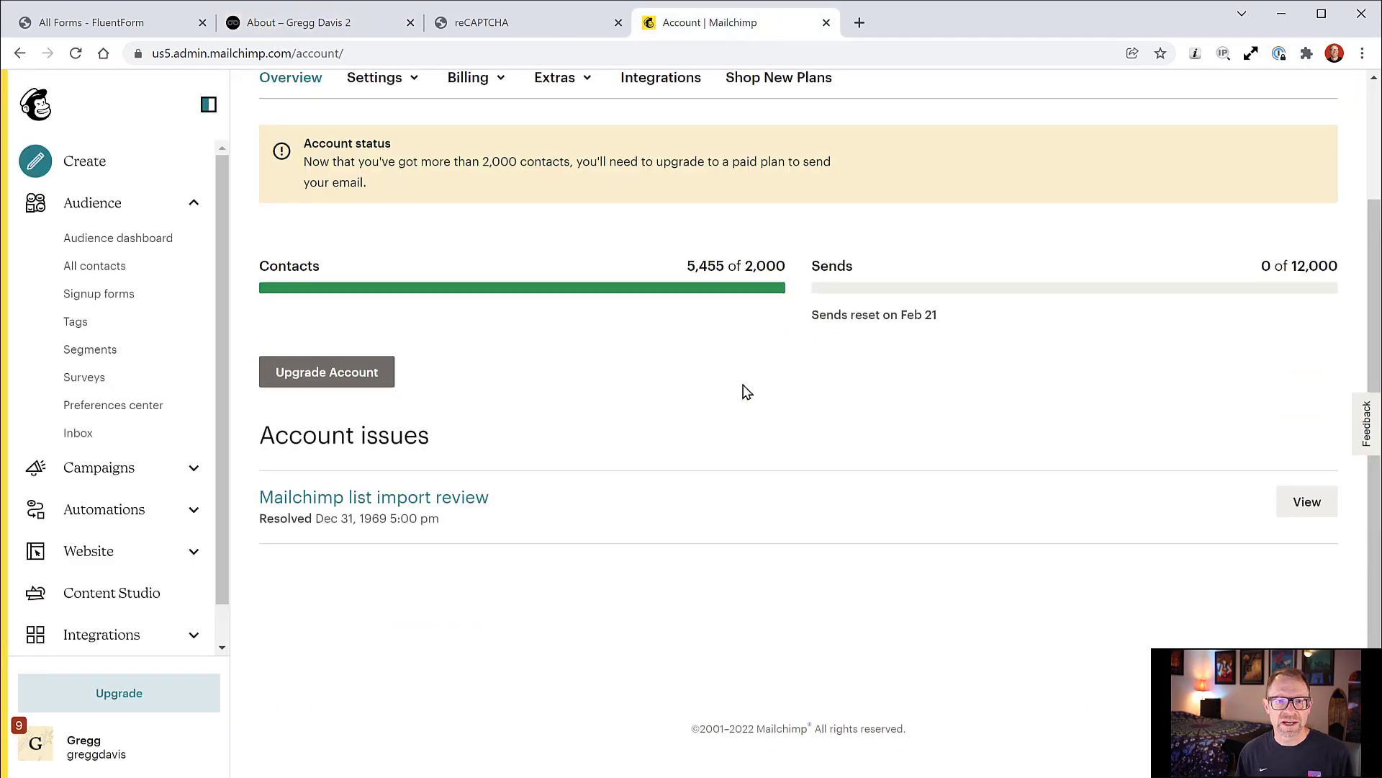
{"action": "scroll", "coordinate": [742, 391], "scroll_direction": "up", "scroll_amount": 2}
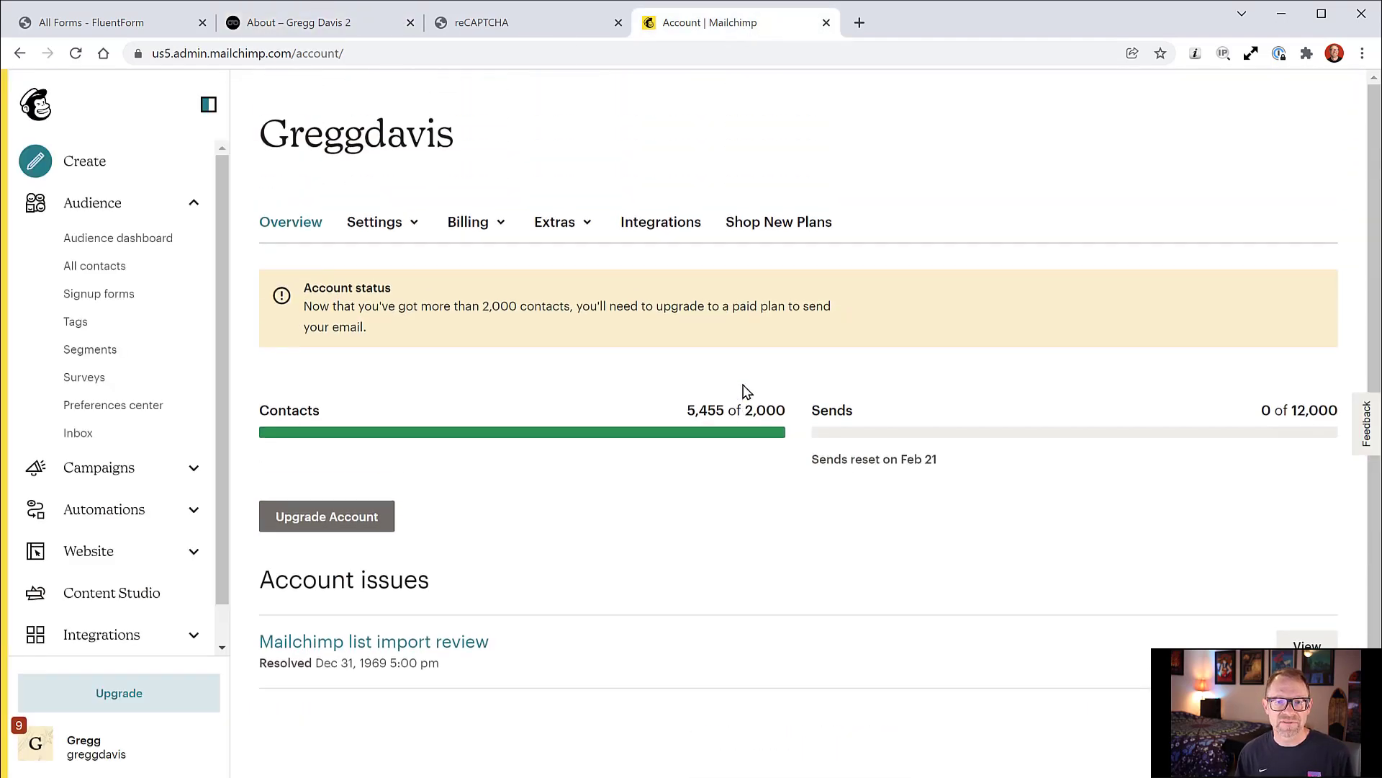
{"action": "left_click", "coordinate": [44, 750]}
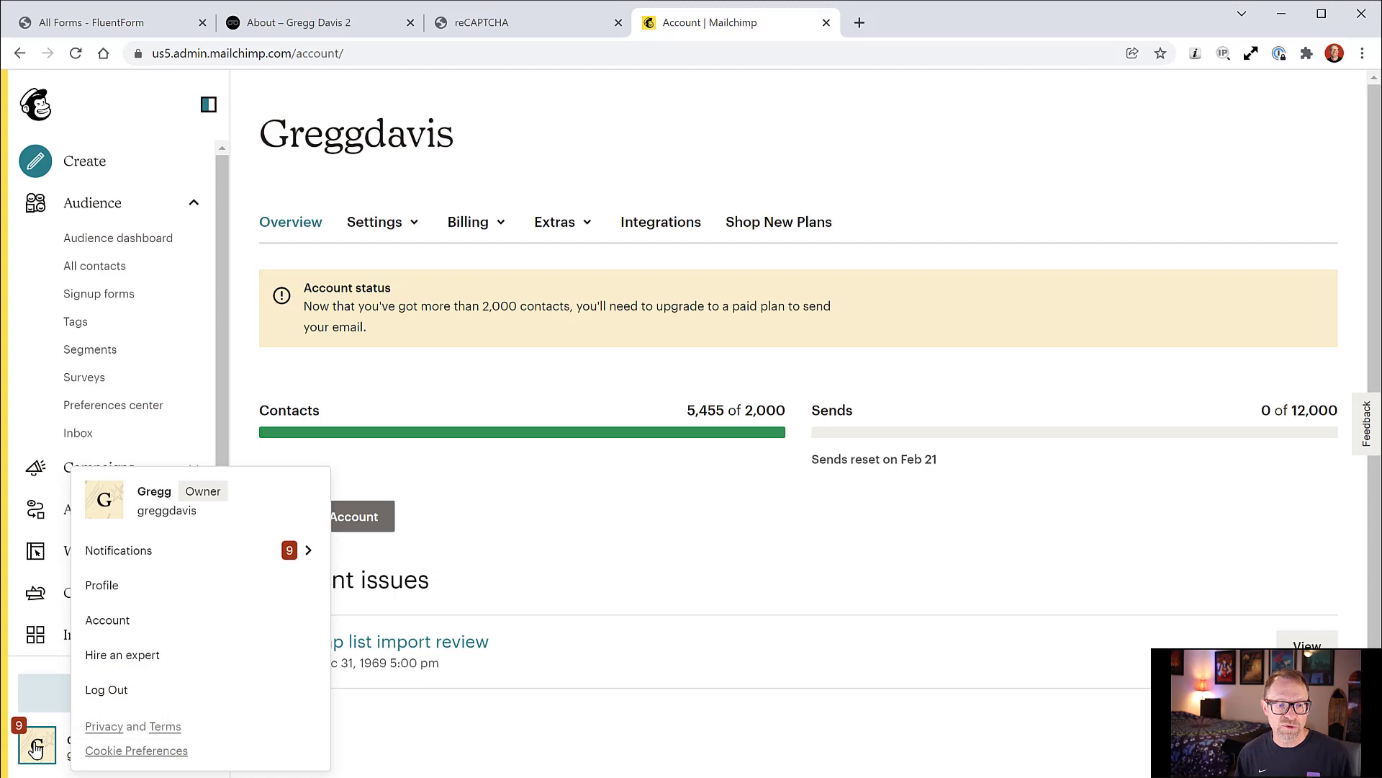
{"action": "left_click", "coordinate": [109, 627]}
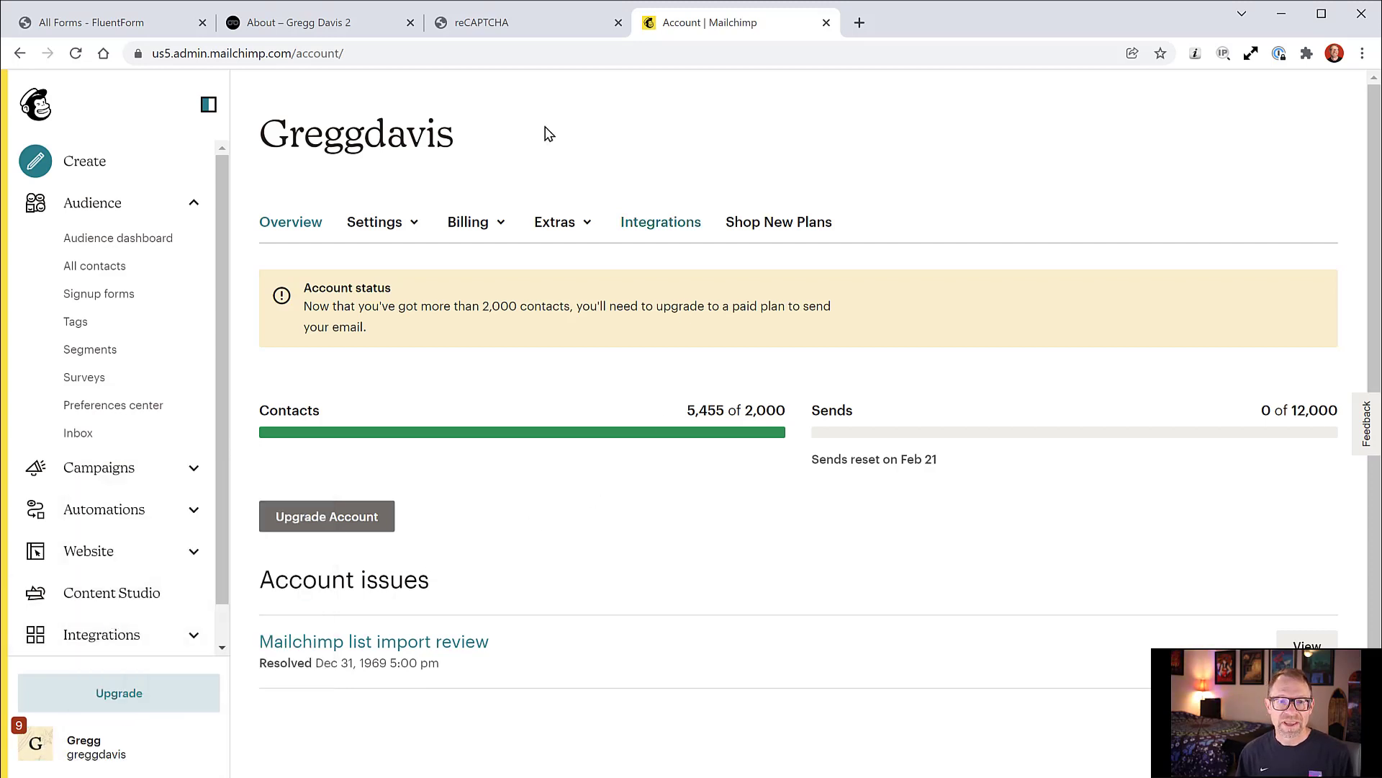
{"action": "left_click", "coordinate": [558, 224]}
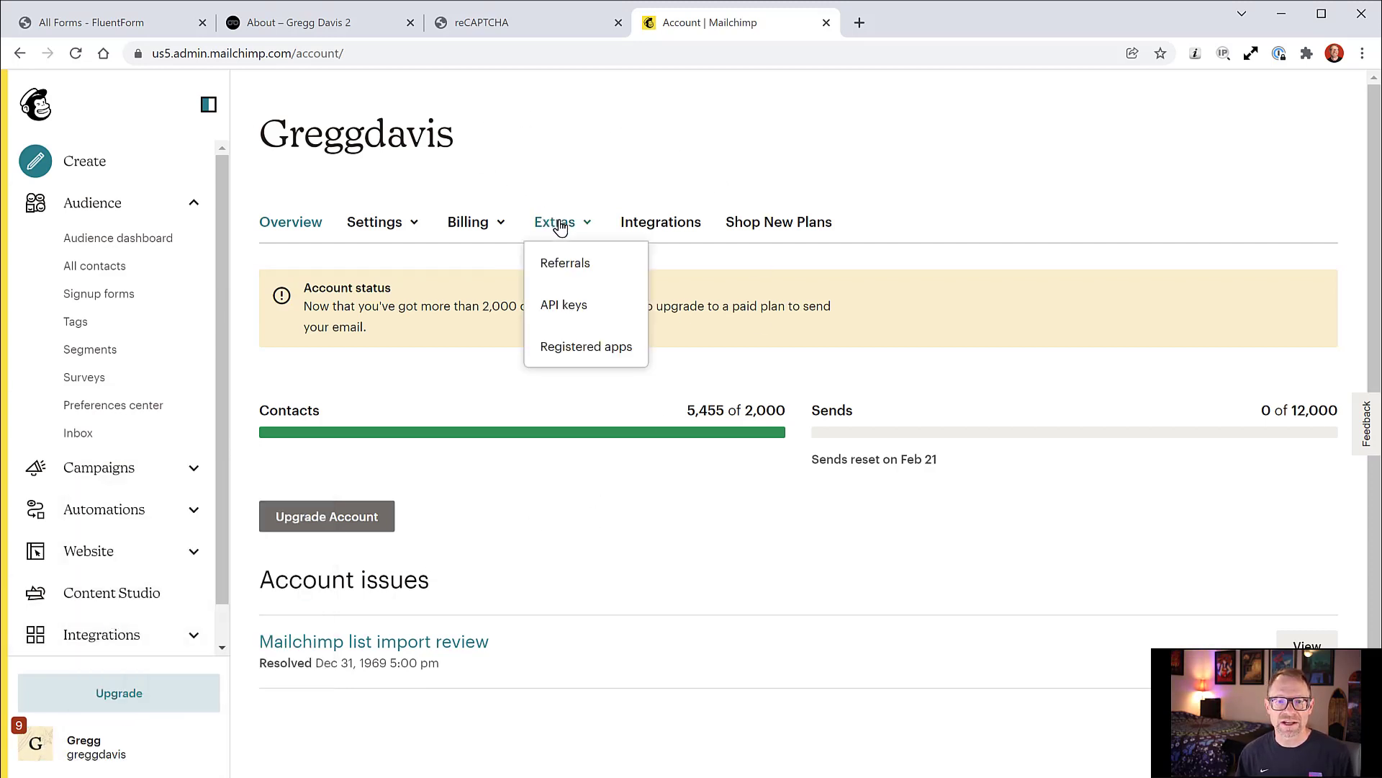
{"action": "left_click", "coordinate": [566, 313]}
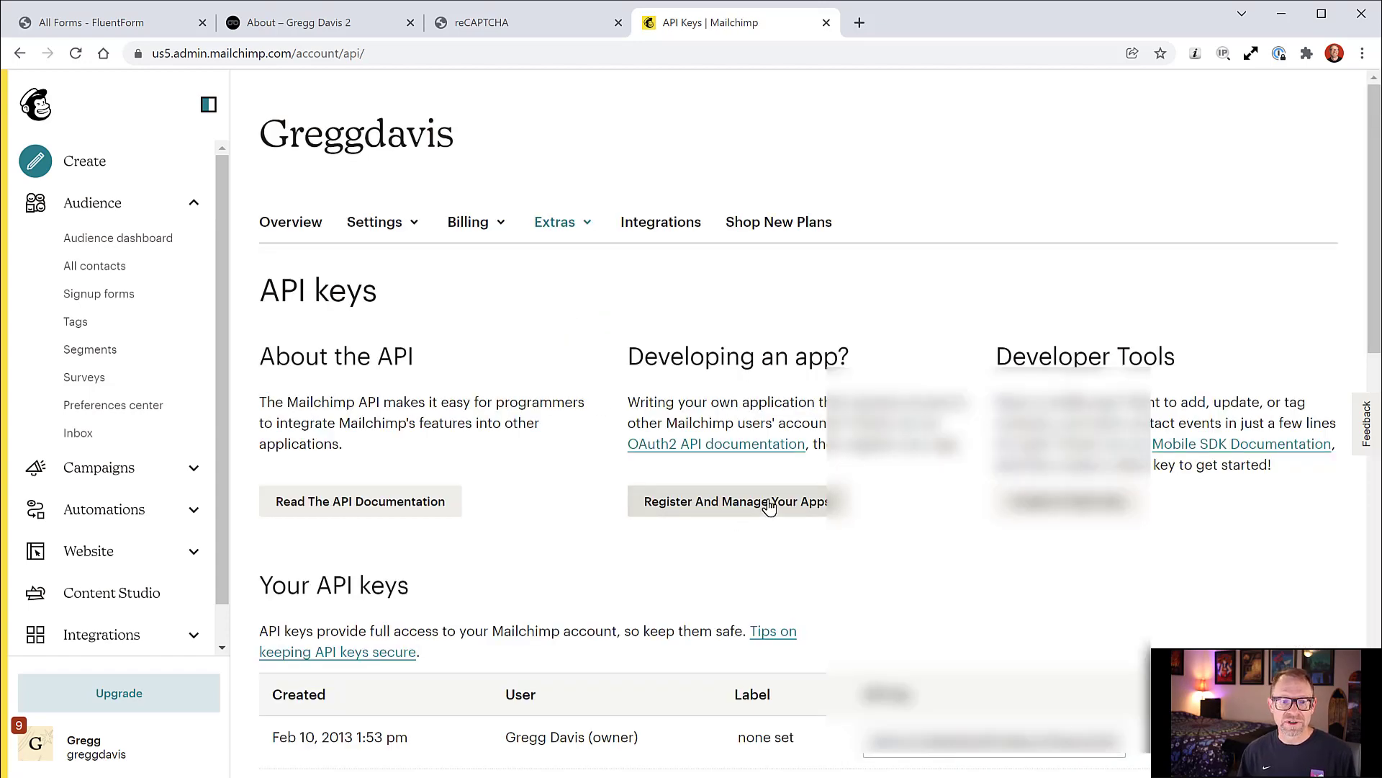
{"action": "scroll", "coordinate": [769, 506], "scroll_direction": "down", "scroll_amount": 3}
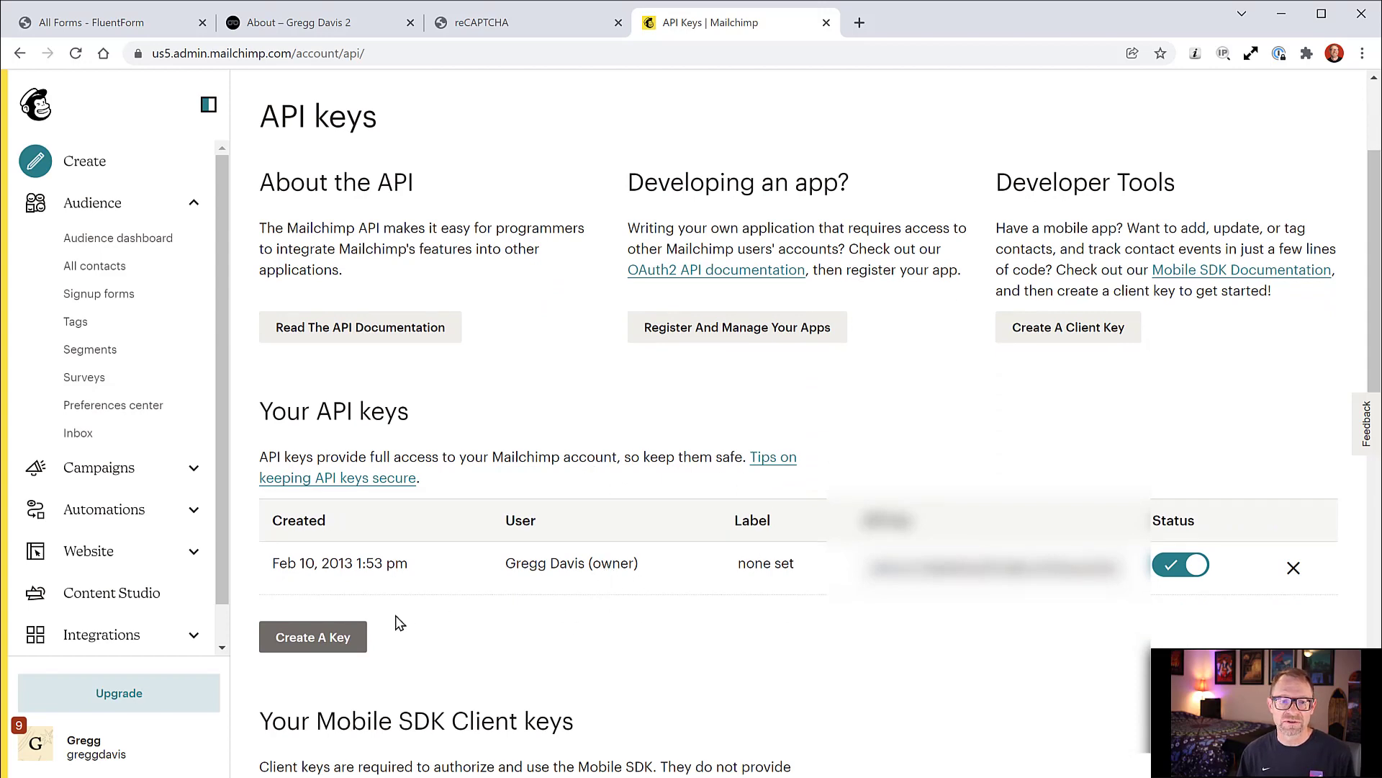
Step: Create a new Mailchimp API key labelled 'wpdevcoursesandbox'
{"action": "left_click", "coordinate": [319, 638]}
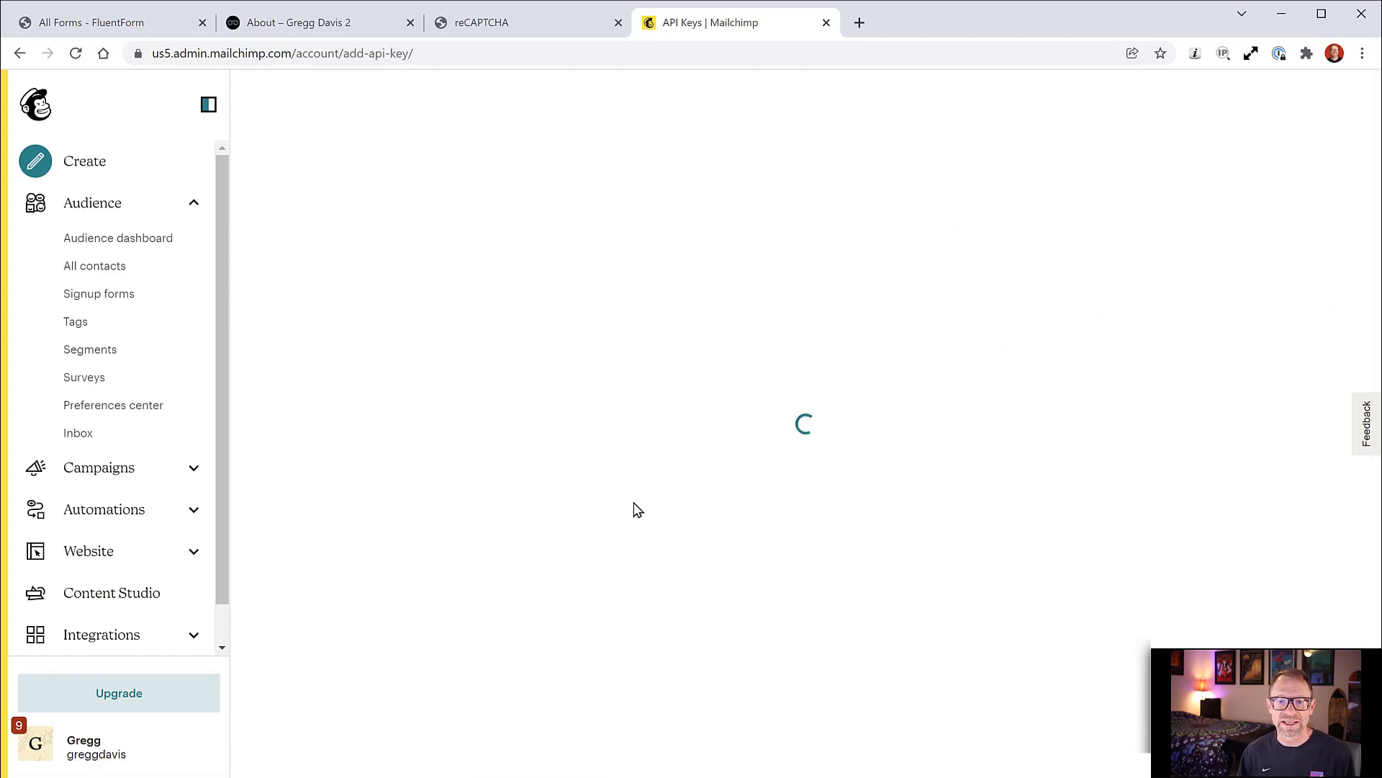
{"action": "scroll", "coordinate": [693, 472], "scroll_direction": "down", "scroll_amount": 6}
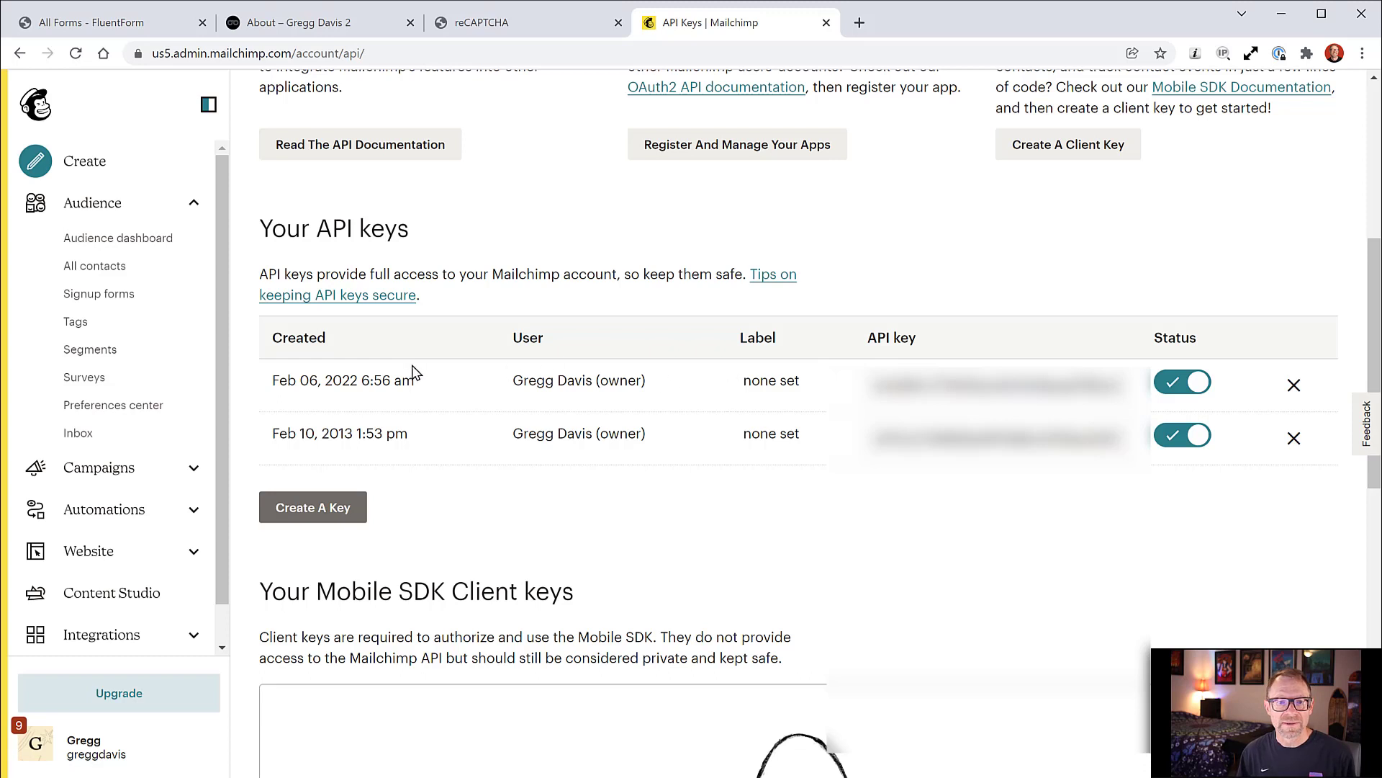
{"action": "left_click", "coordinate": [765, 383]}
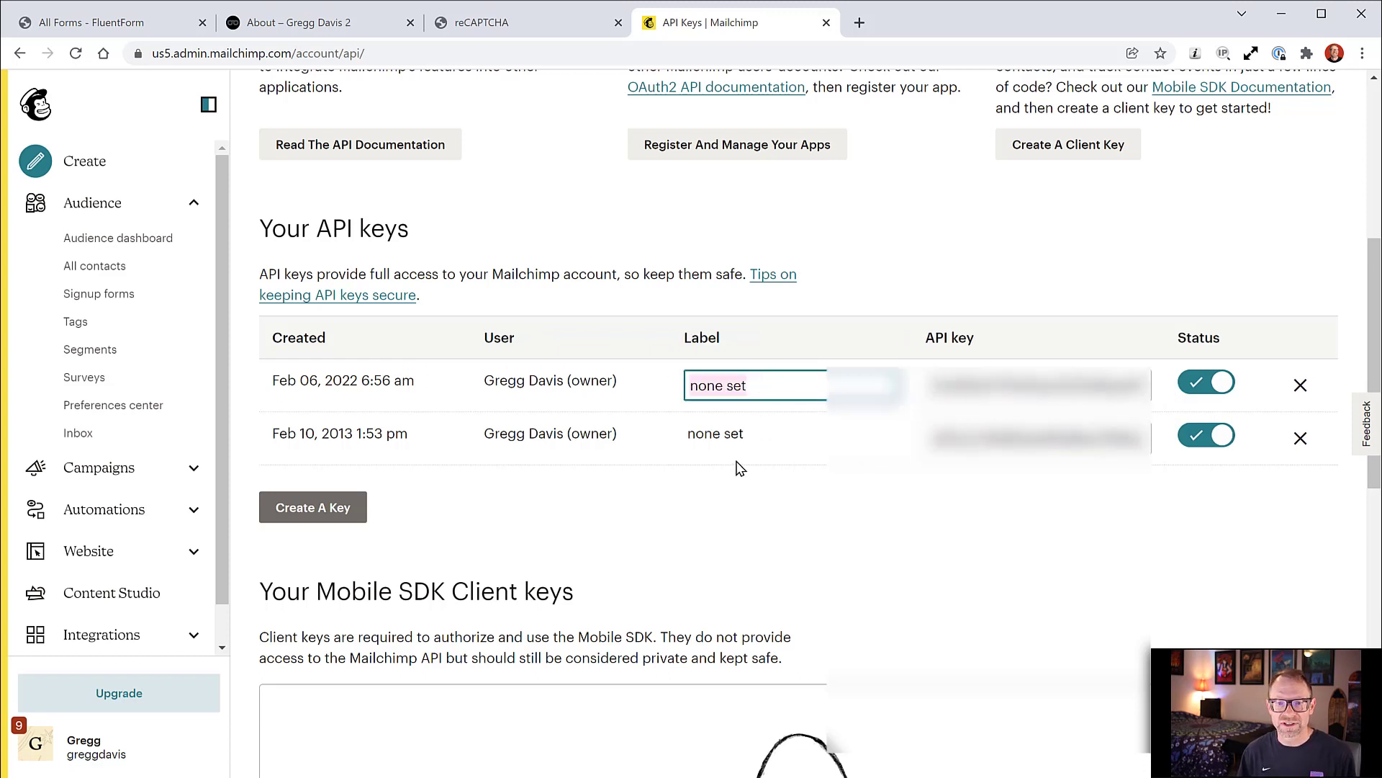
{"action": "type", "text": "wpdevc"}
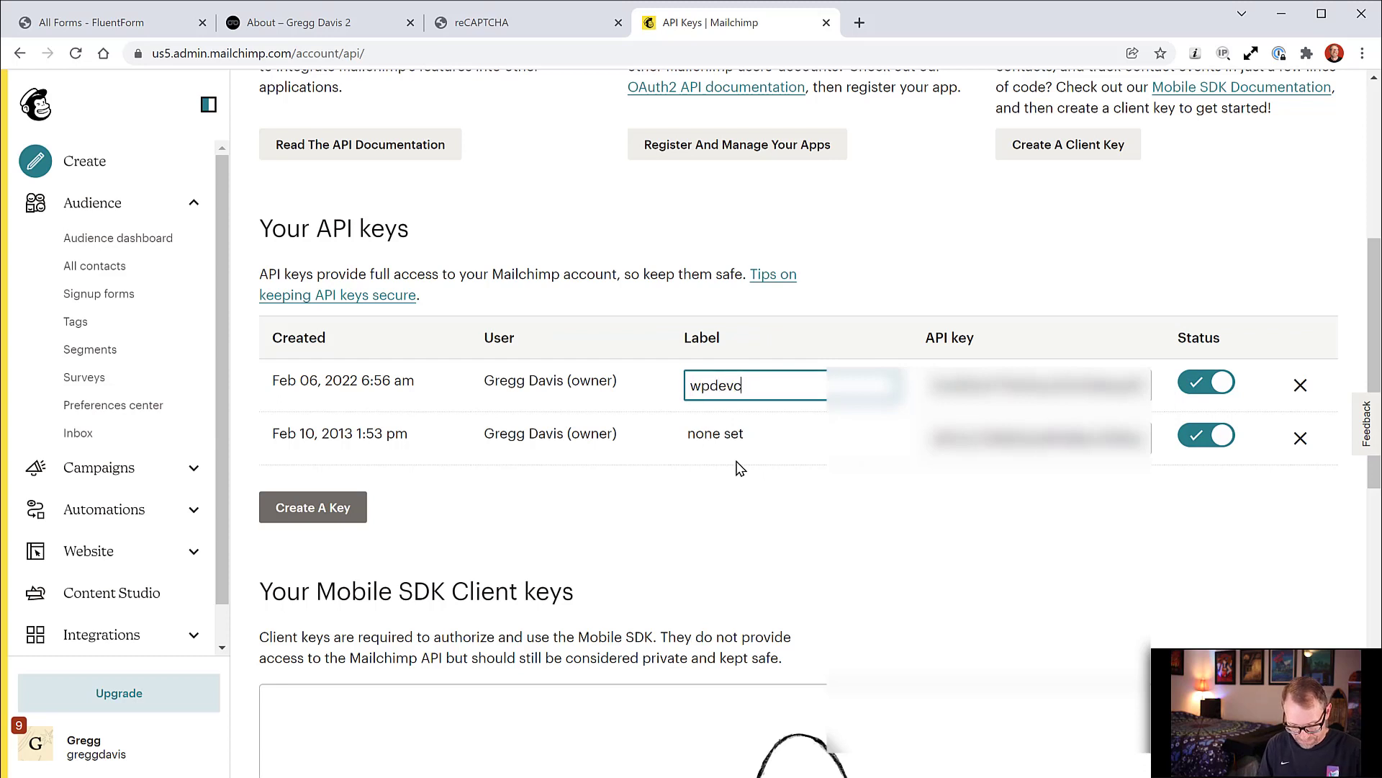
{"action": "type", "text": "oursesandbox"}
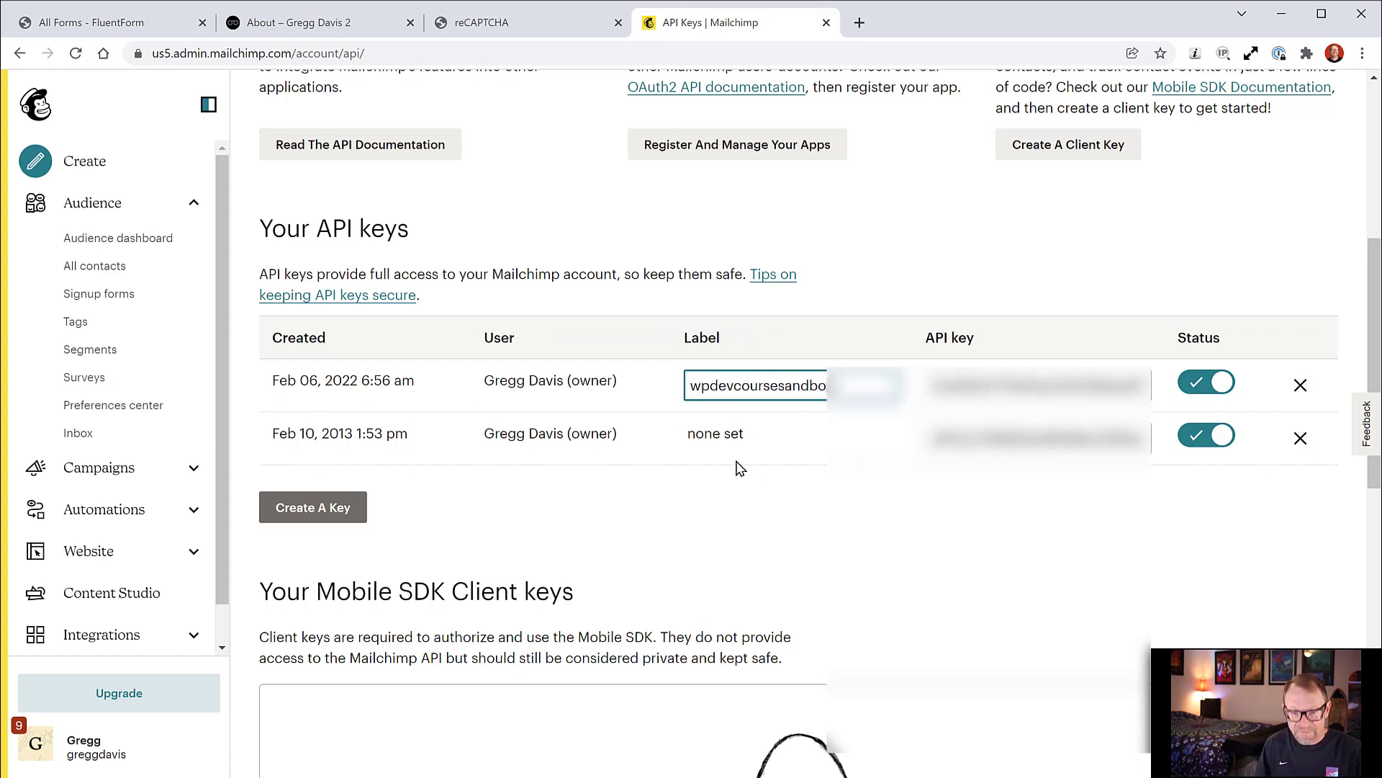
{"action": "key", "text": "Return"}
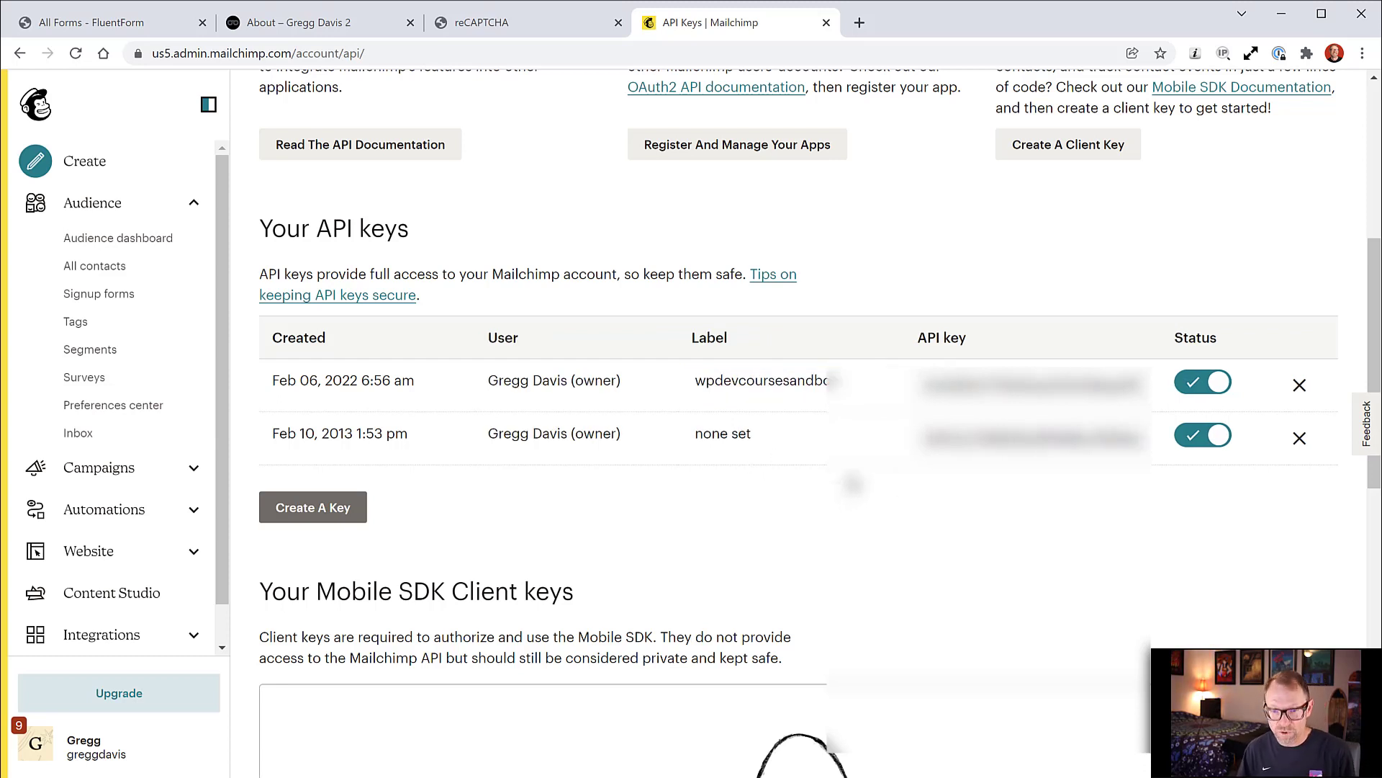
Step: Copy the new API key's value to the clipboard
{"action": "left_click", "coordinate": [1028, 385]}
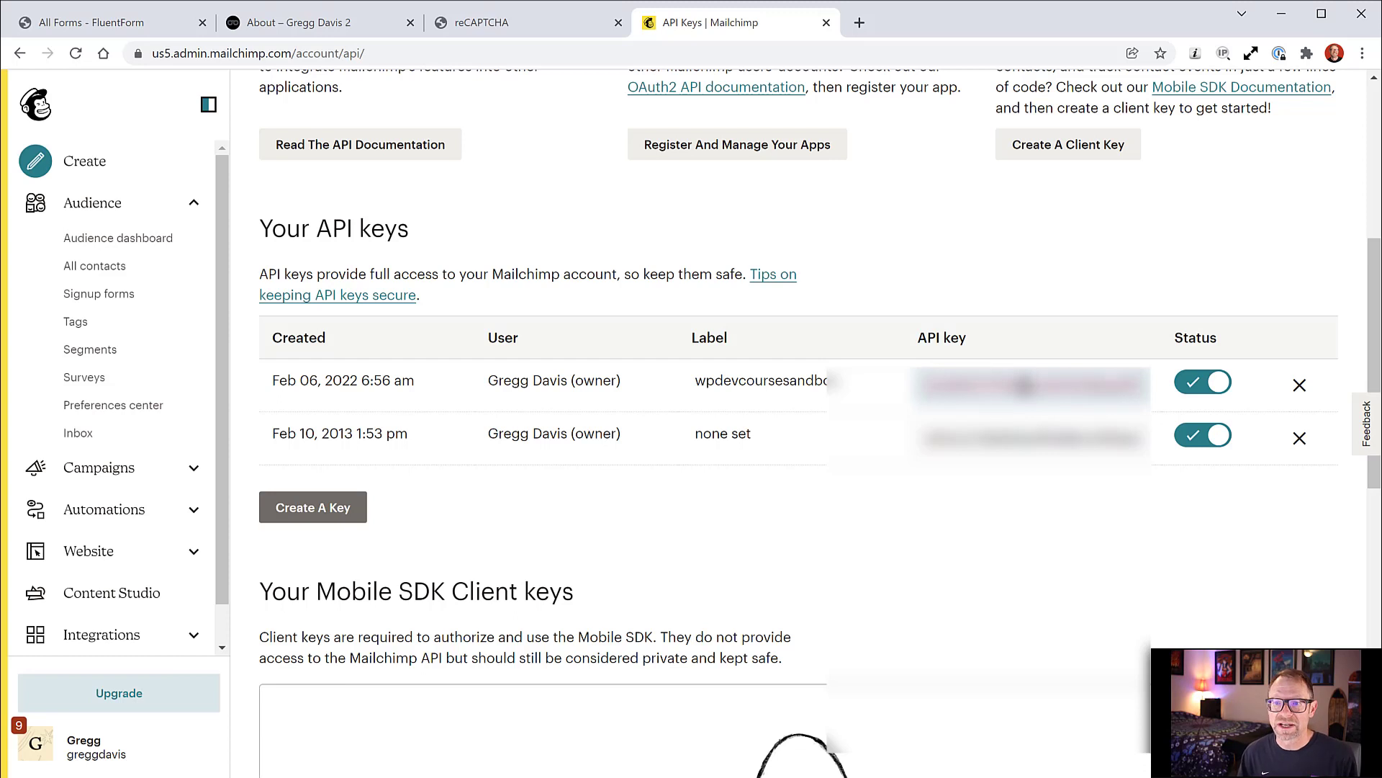
{"action": "right_click", "coordinate": [1024, 385]}
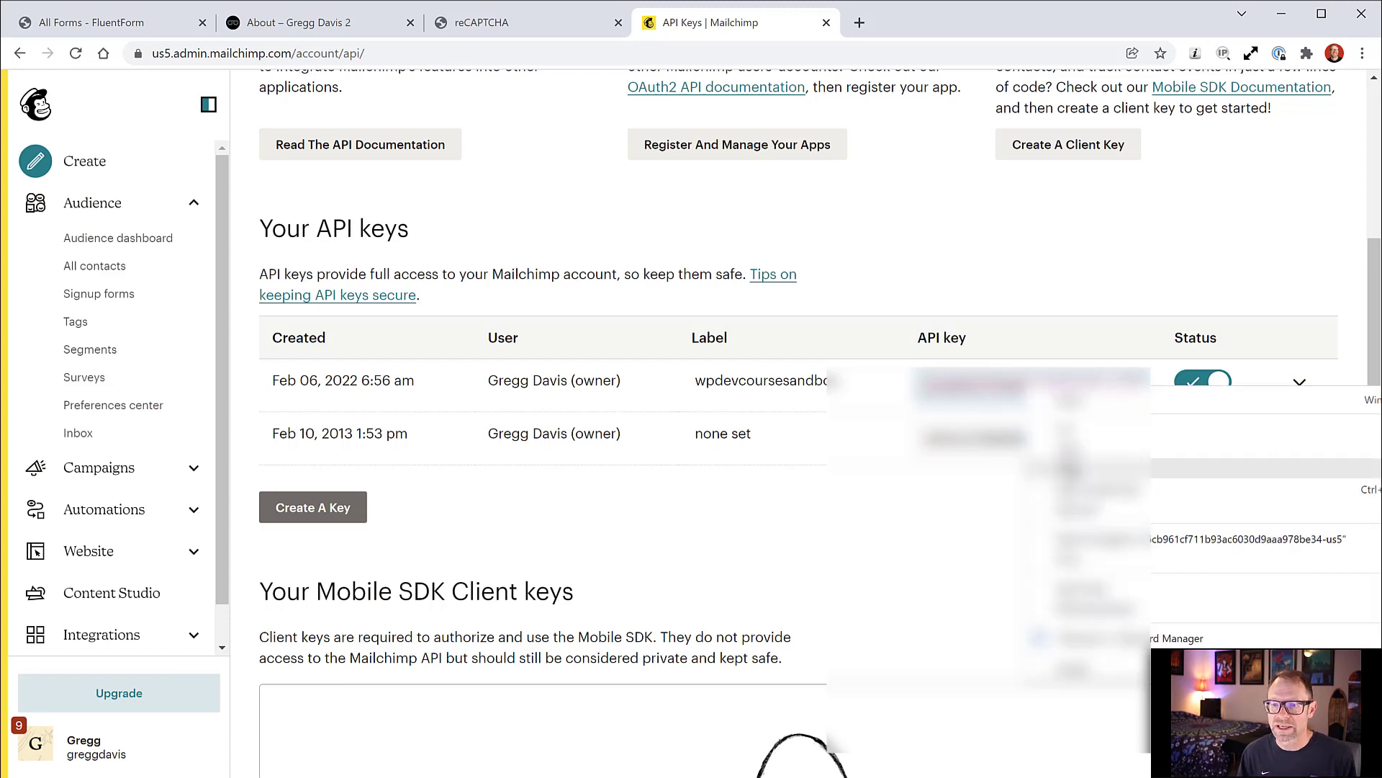
{"action": "left_click", "coordinate": [1073, 475]}
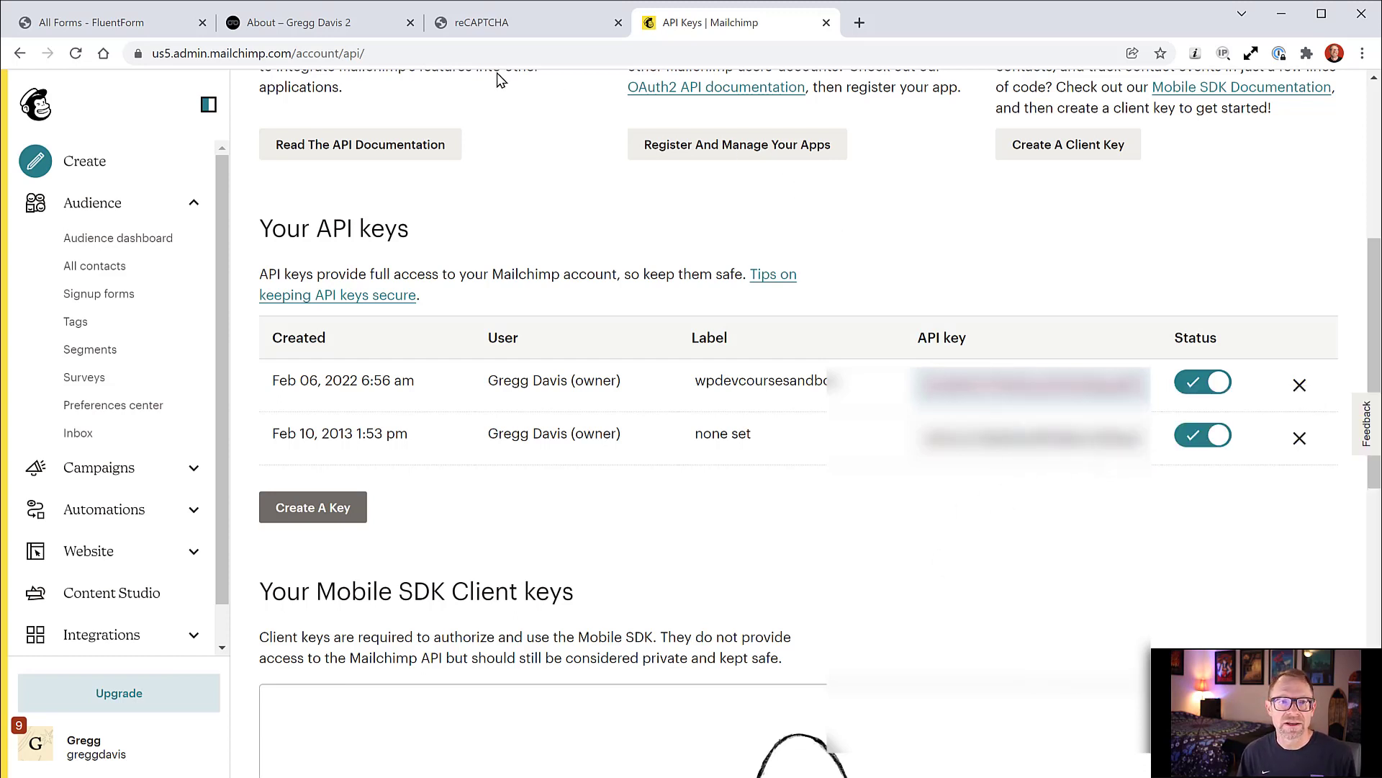
{"action": "left_click", "coordinate": [122, 27]}
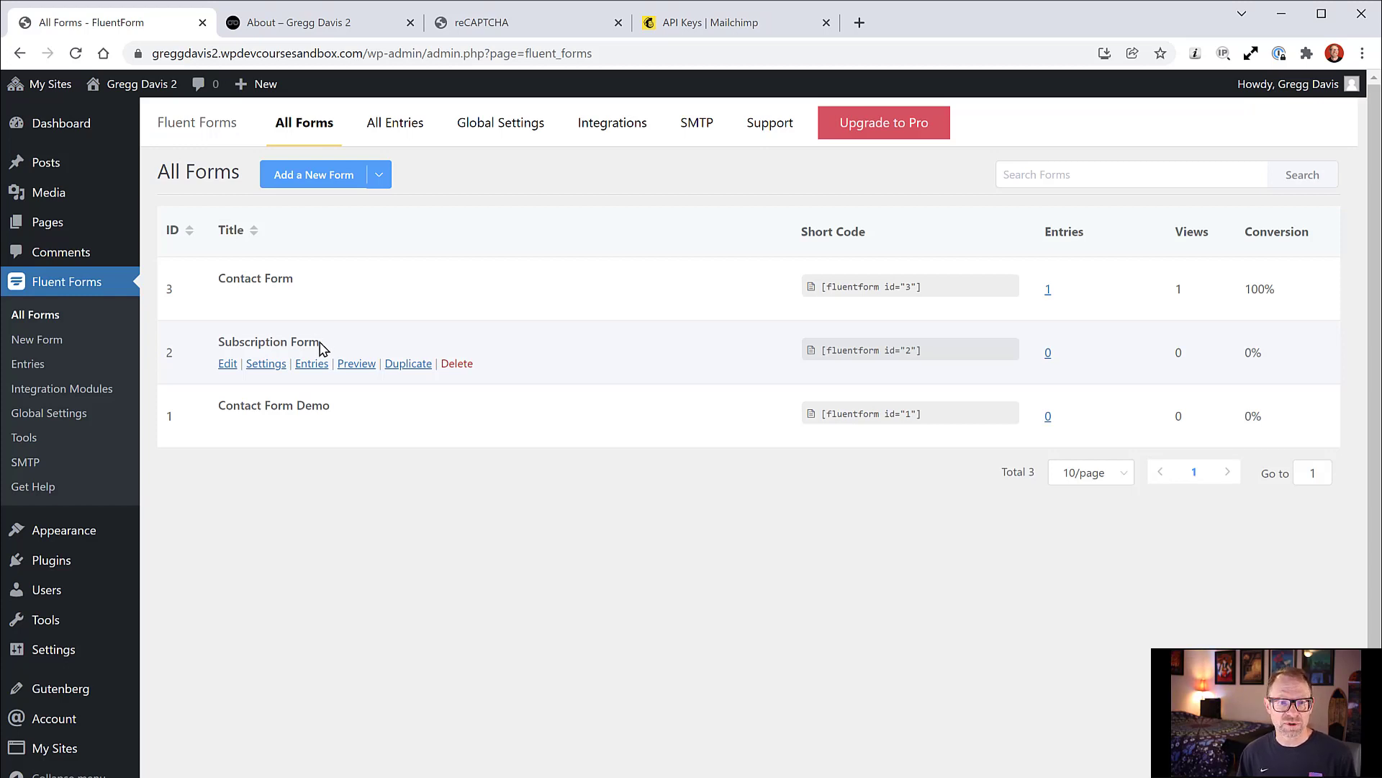
Step: Open the Subscription Form, then the Fluent Forms Integration Modules page showing MailChimp disabled
{"action": "left_click", "coordinate": [229, 365]}
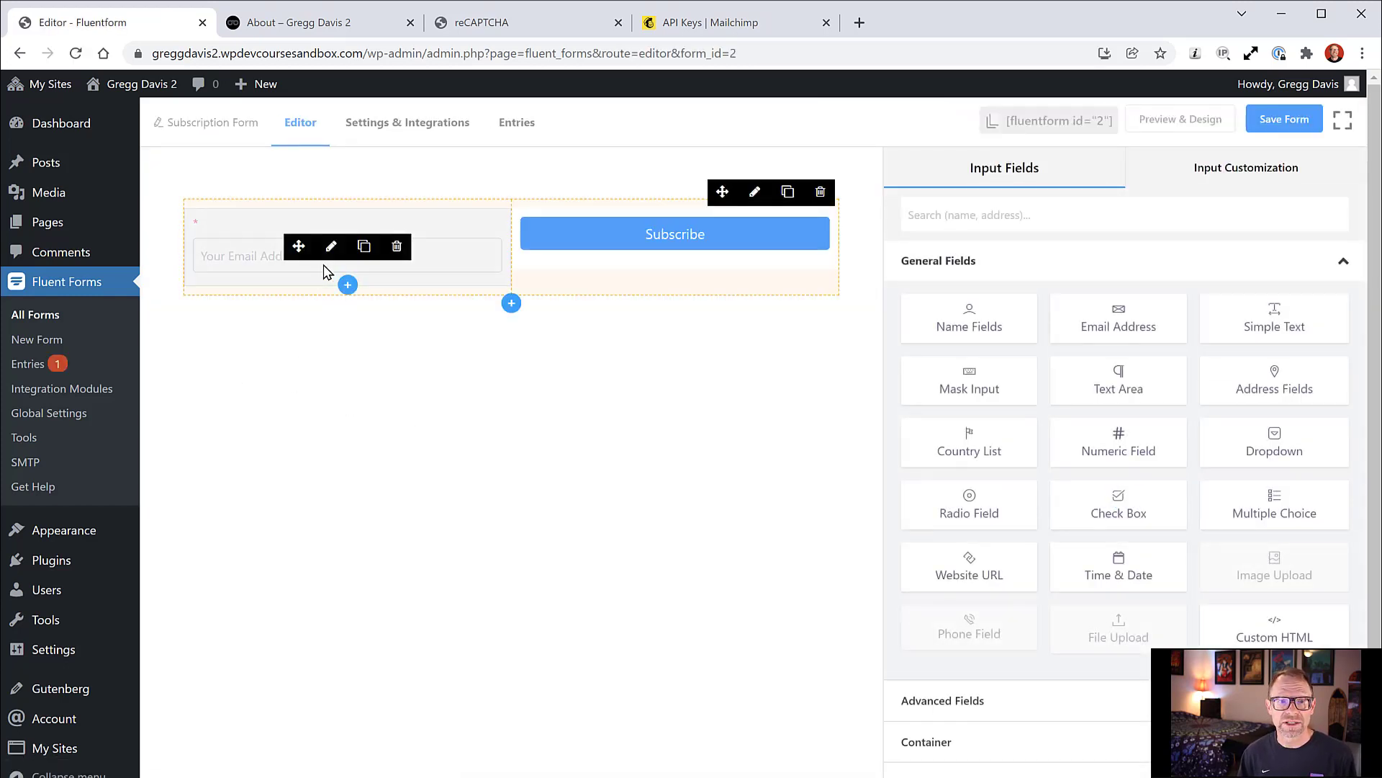
{"action": "mouse_move", "coordinate": [715, 267]}
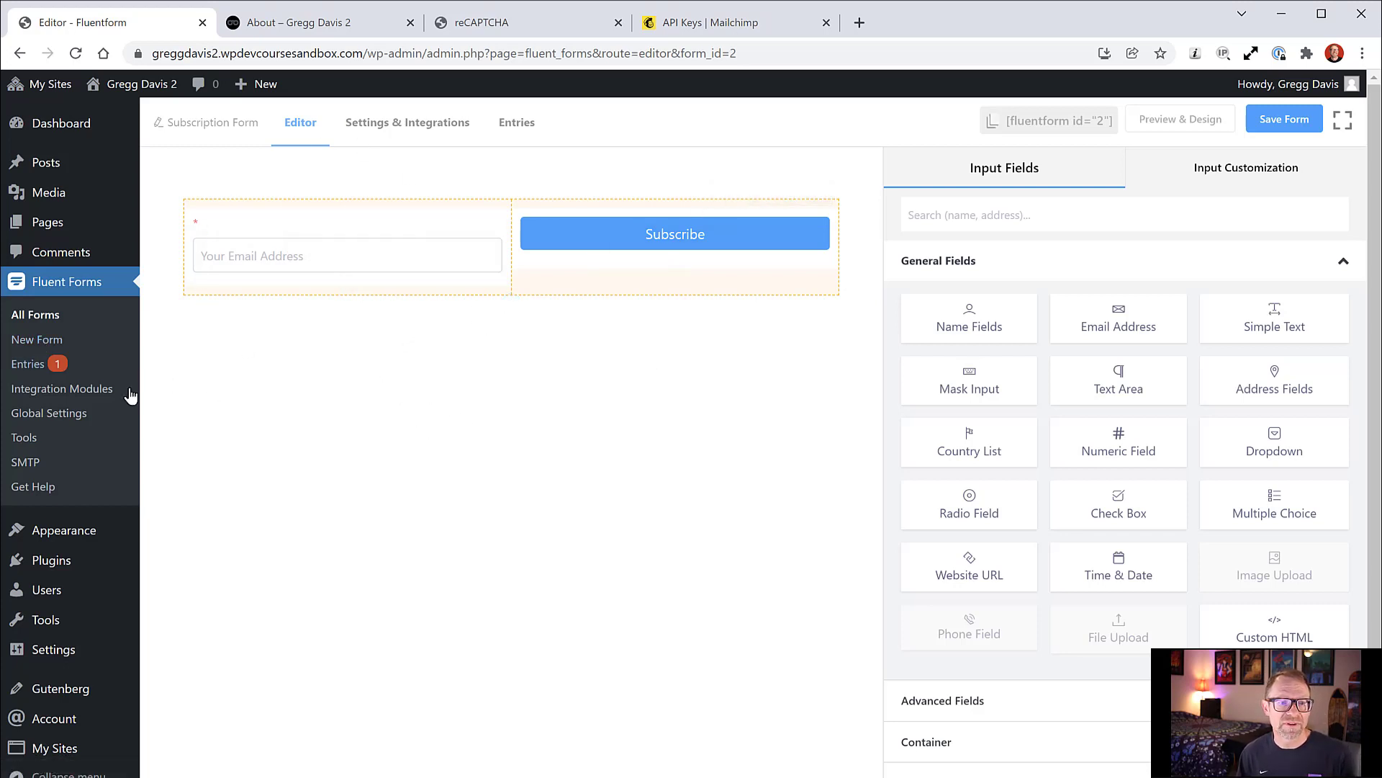
{"action": "left_click", "coordinate": [83, 397]}
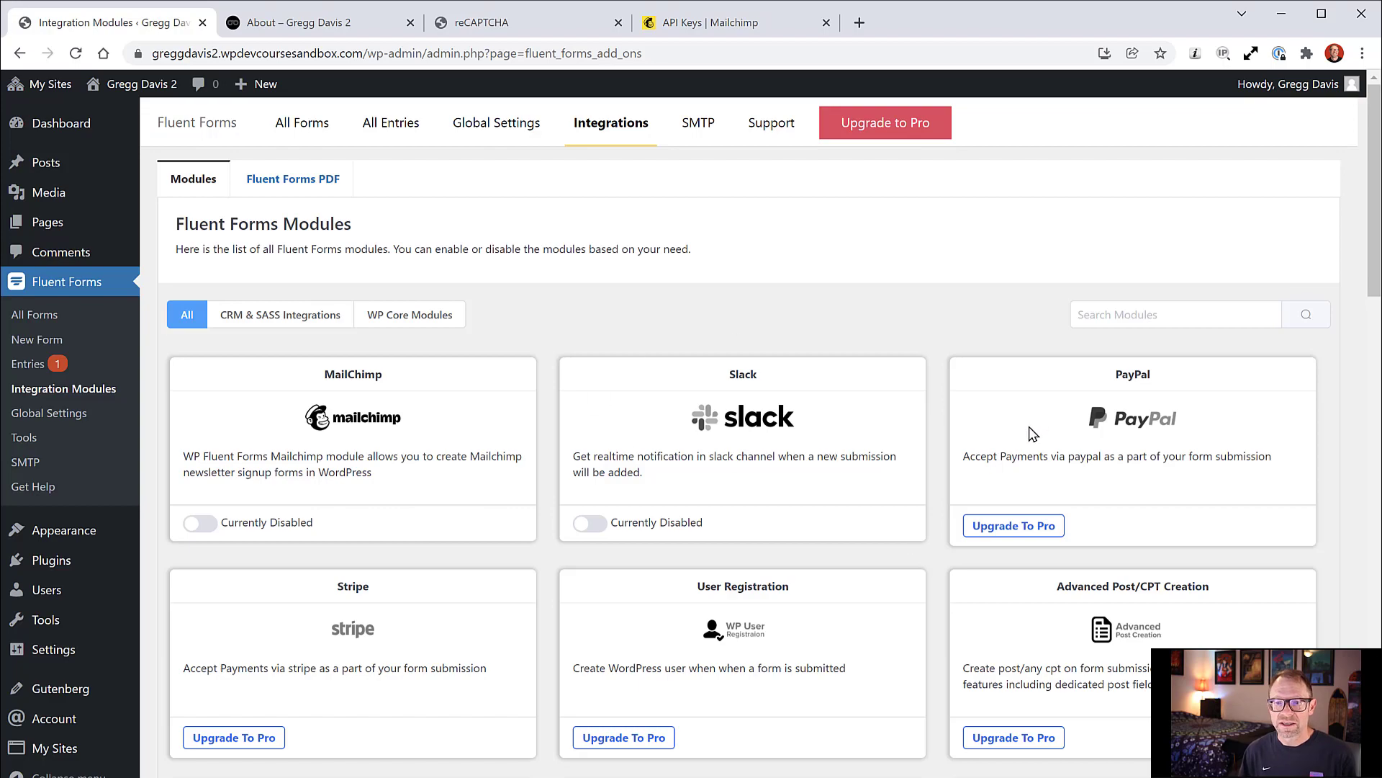
Step: Enable the Fluent Forms MailChimp integration module
{"action": "scroll", "coordinate": [1029, 433], "scroll_direction": "down", "scroll_amount": 6}
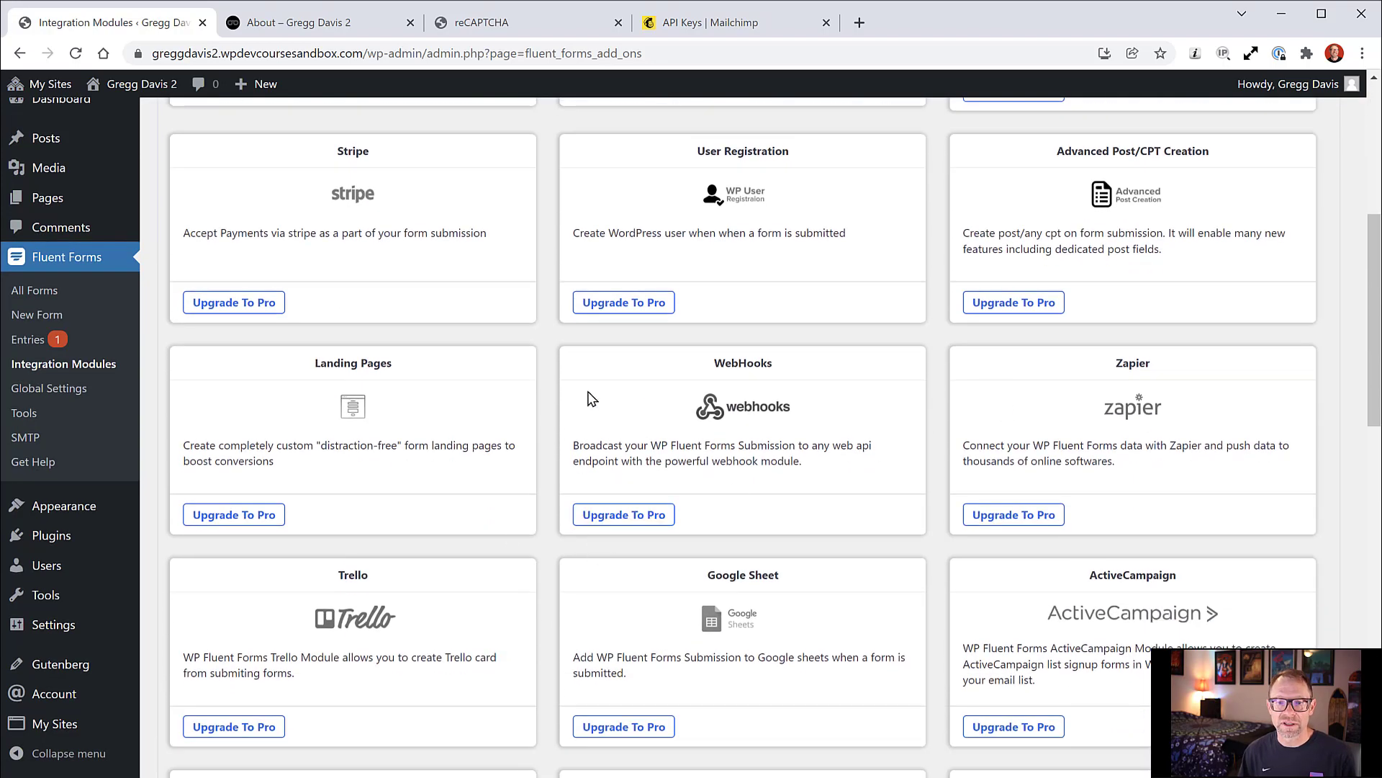
{"action": "scroll", "coordinate": [574, 536], "scroll_direction": "up", "scroll_amount": 6}
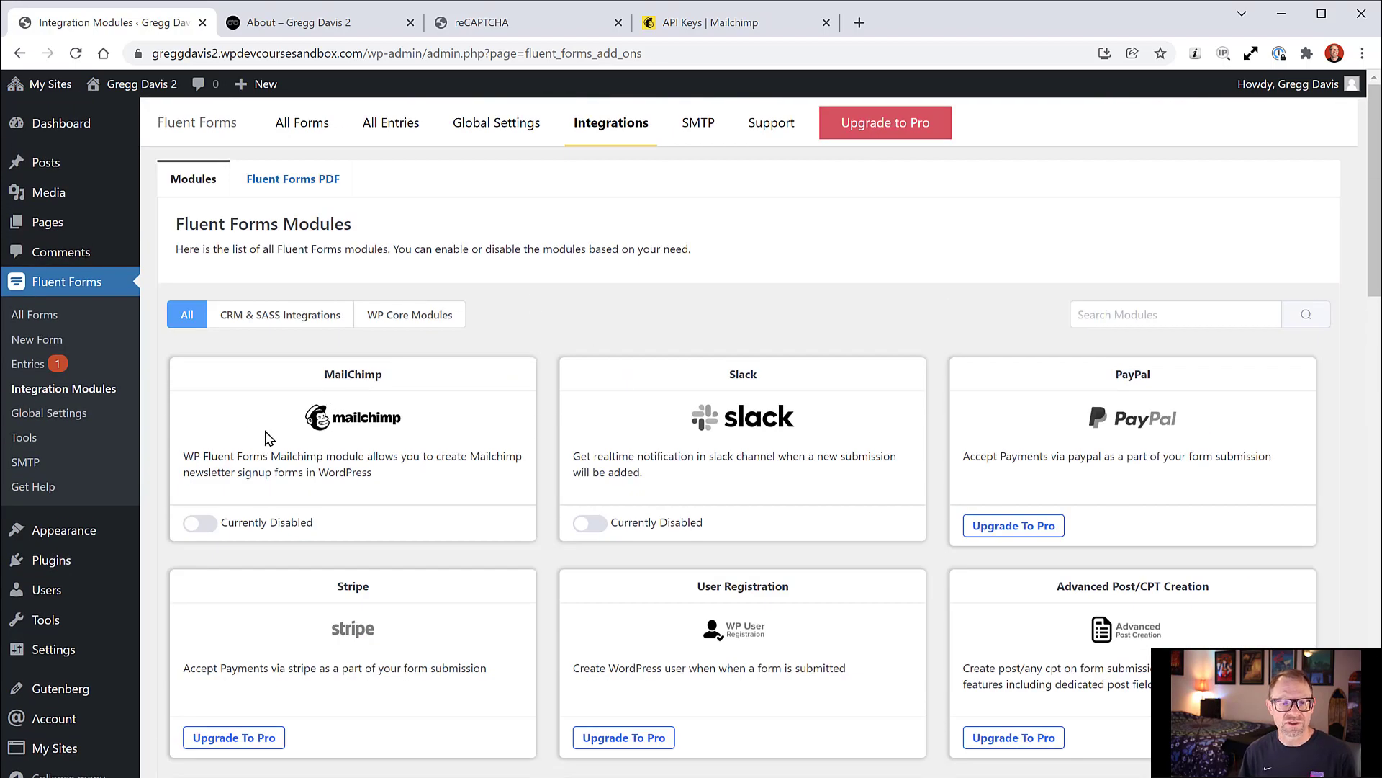
{"action": "left_click", "coordinate": [201, 524]}
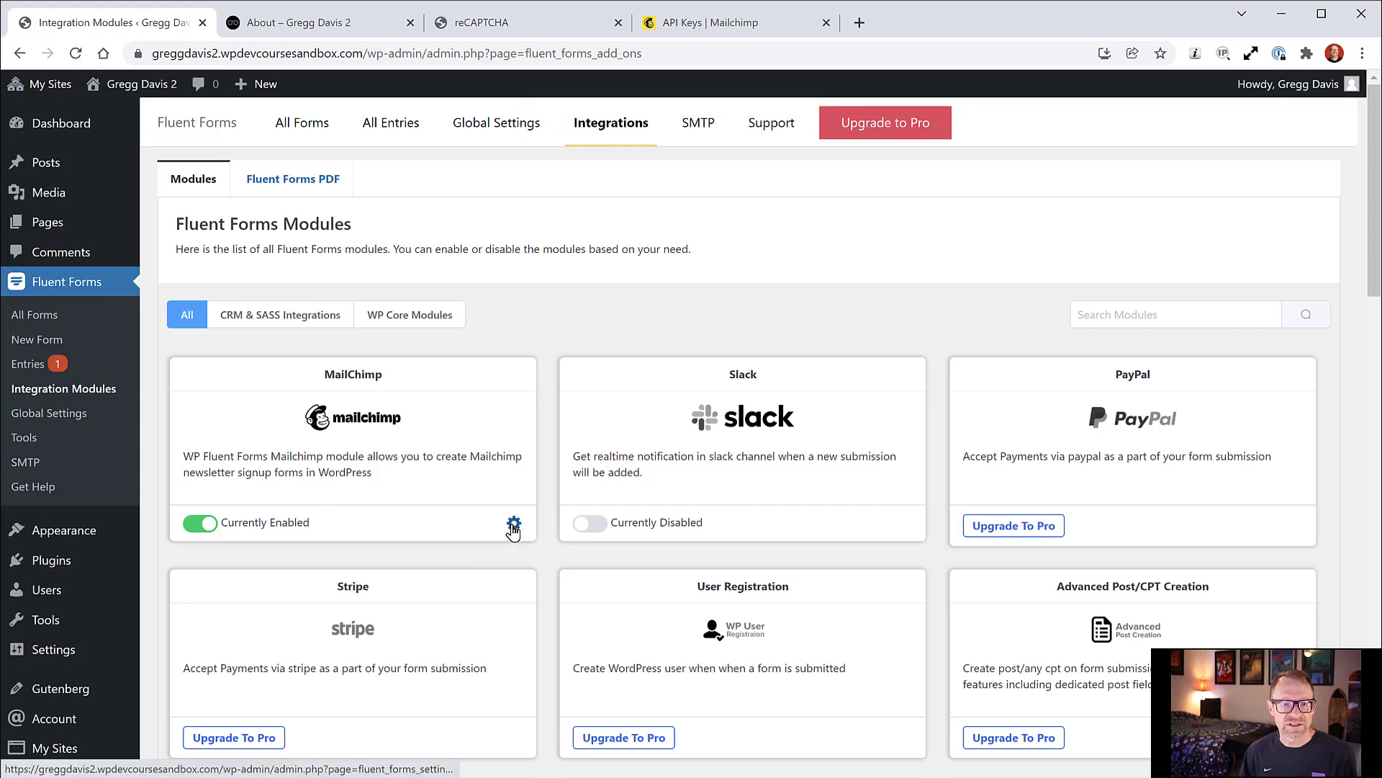
Step: Save the pasted Mailchimp API key in Global Settings, then reopen the Subscription Form
{"action": "left_click", "coordinate": [77, 421]}
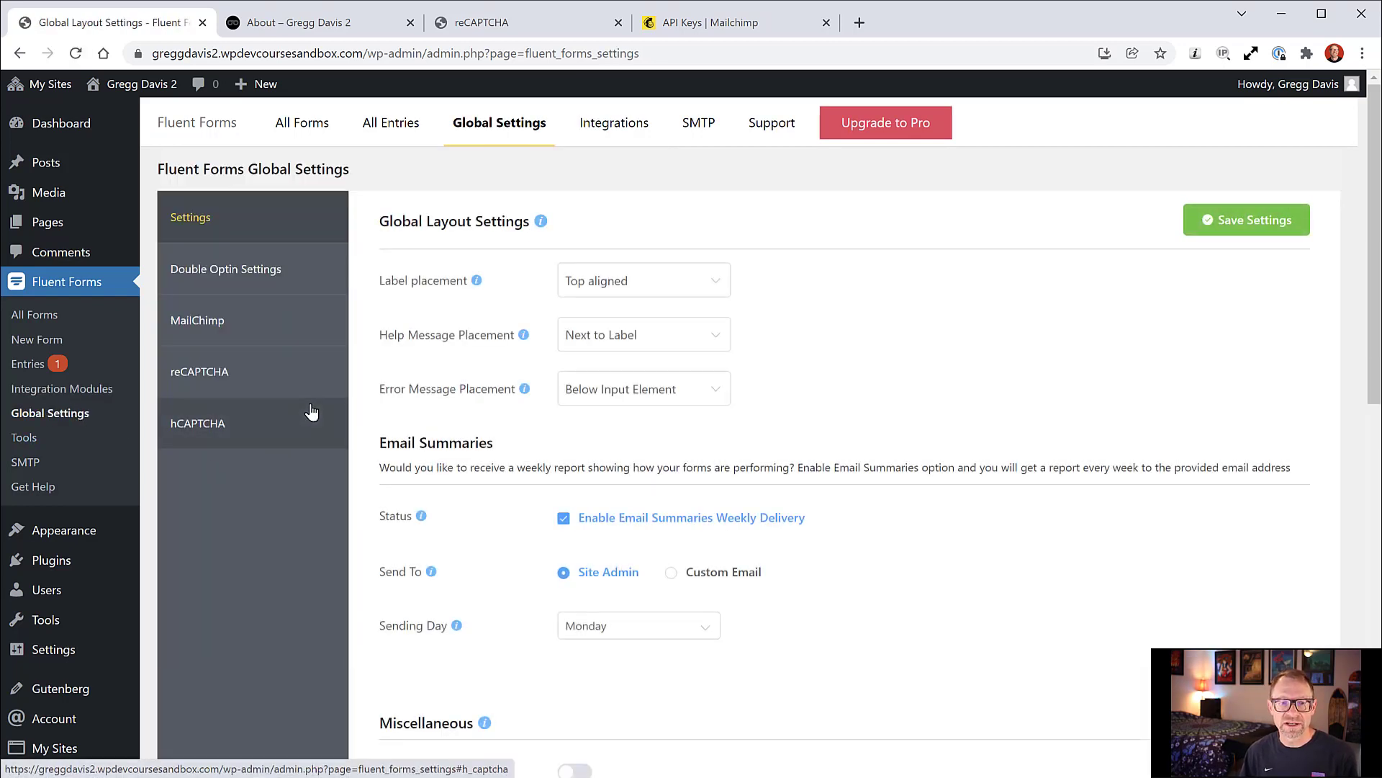
{"action": "left_click", "coordinate": [211, 329]}
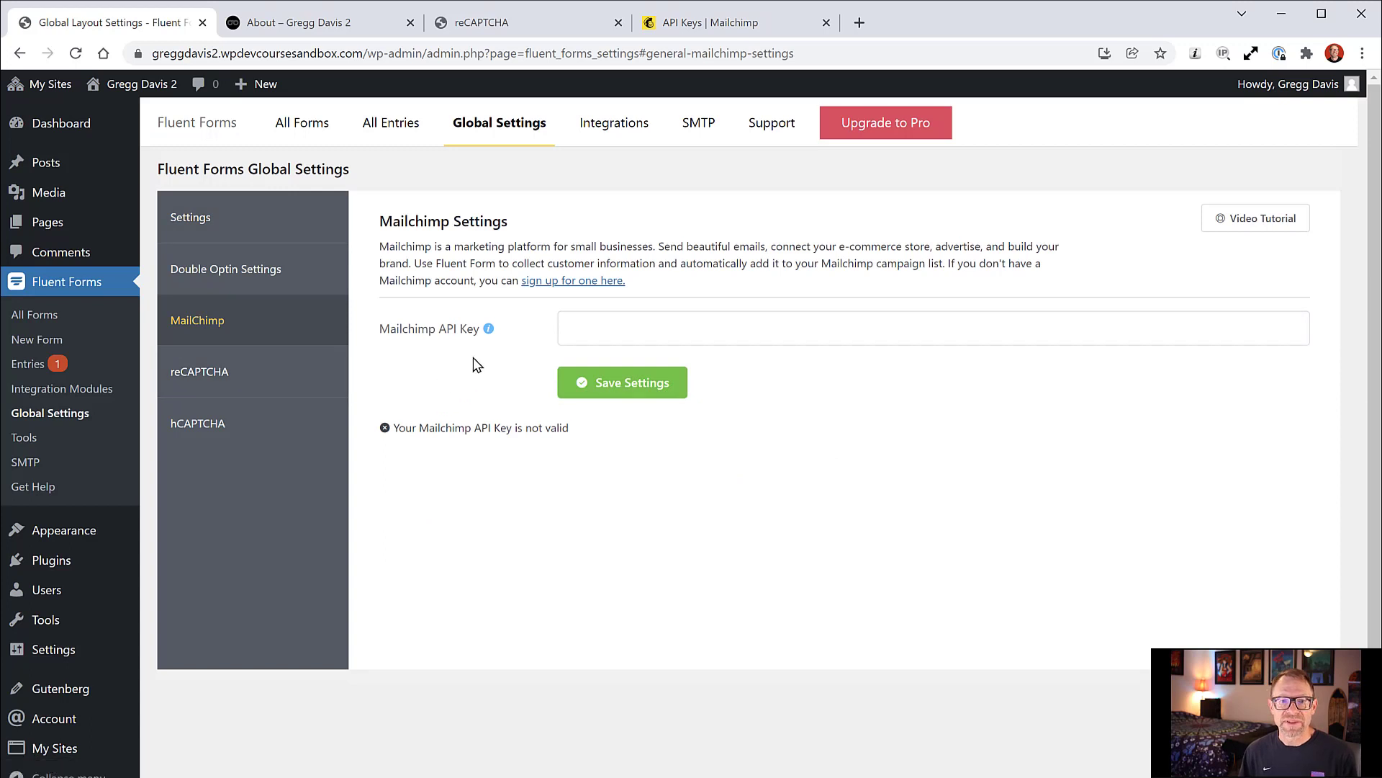
{"action": "left_click", "coordinate": [742, 332]}
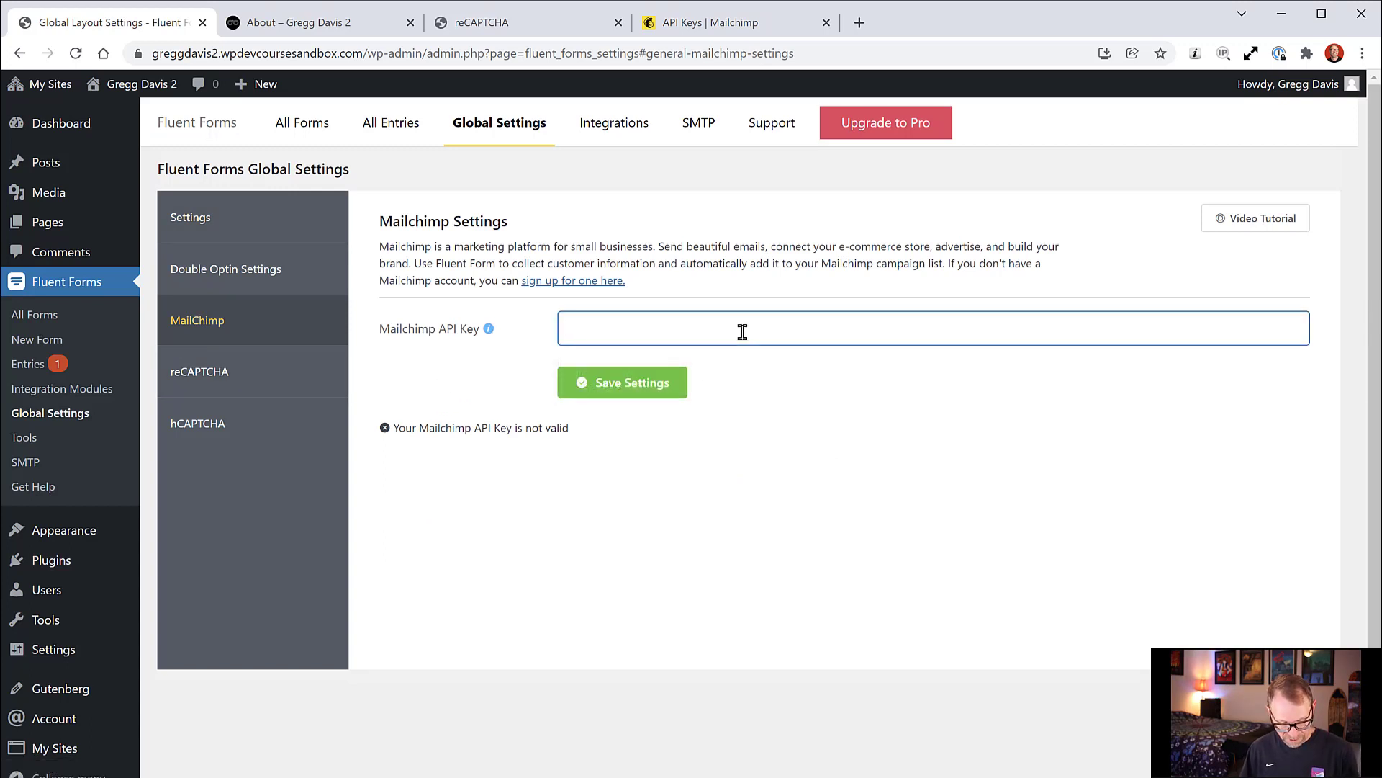
{"action": "key", "text": "ctrl+v"}
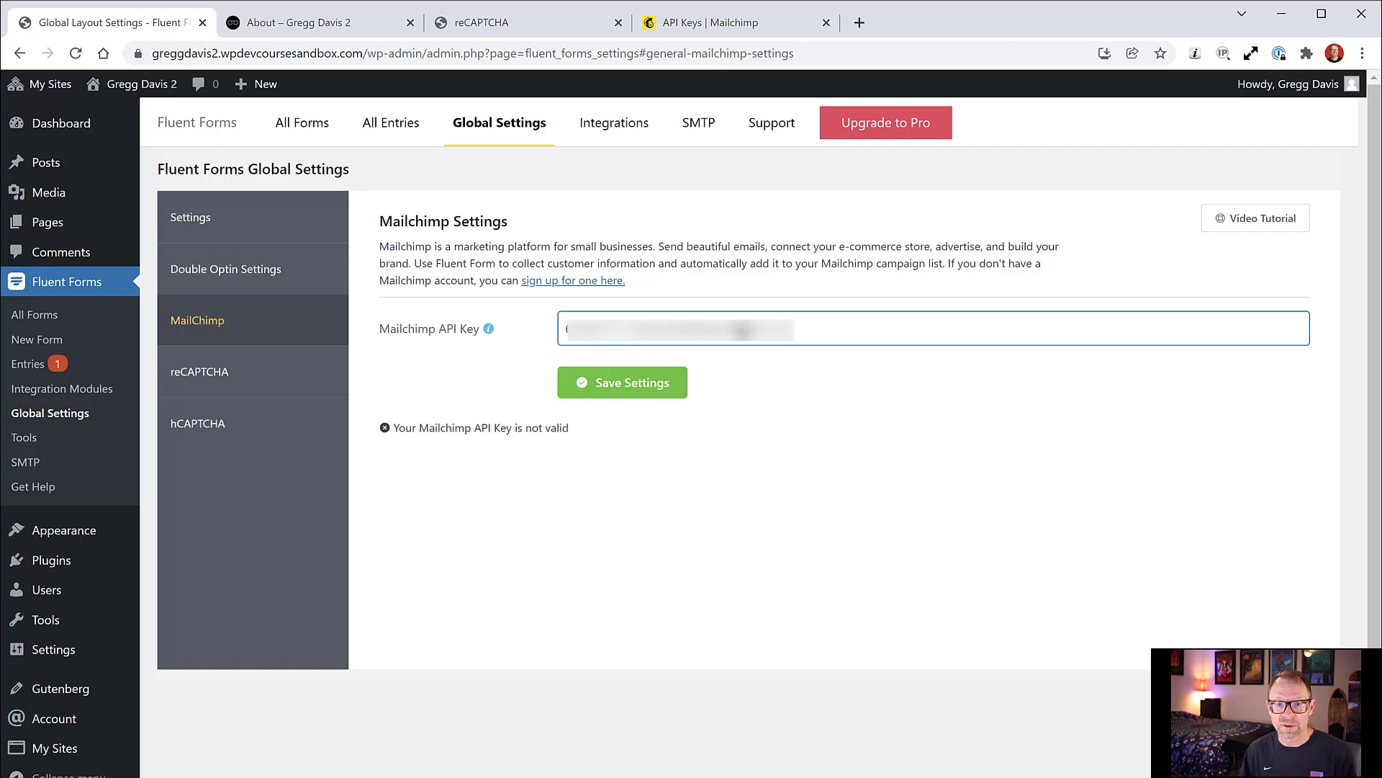
{"action": "left_click", "coordinate": [647, 393]}
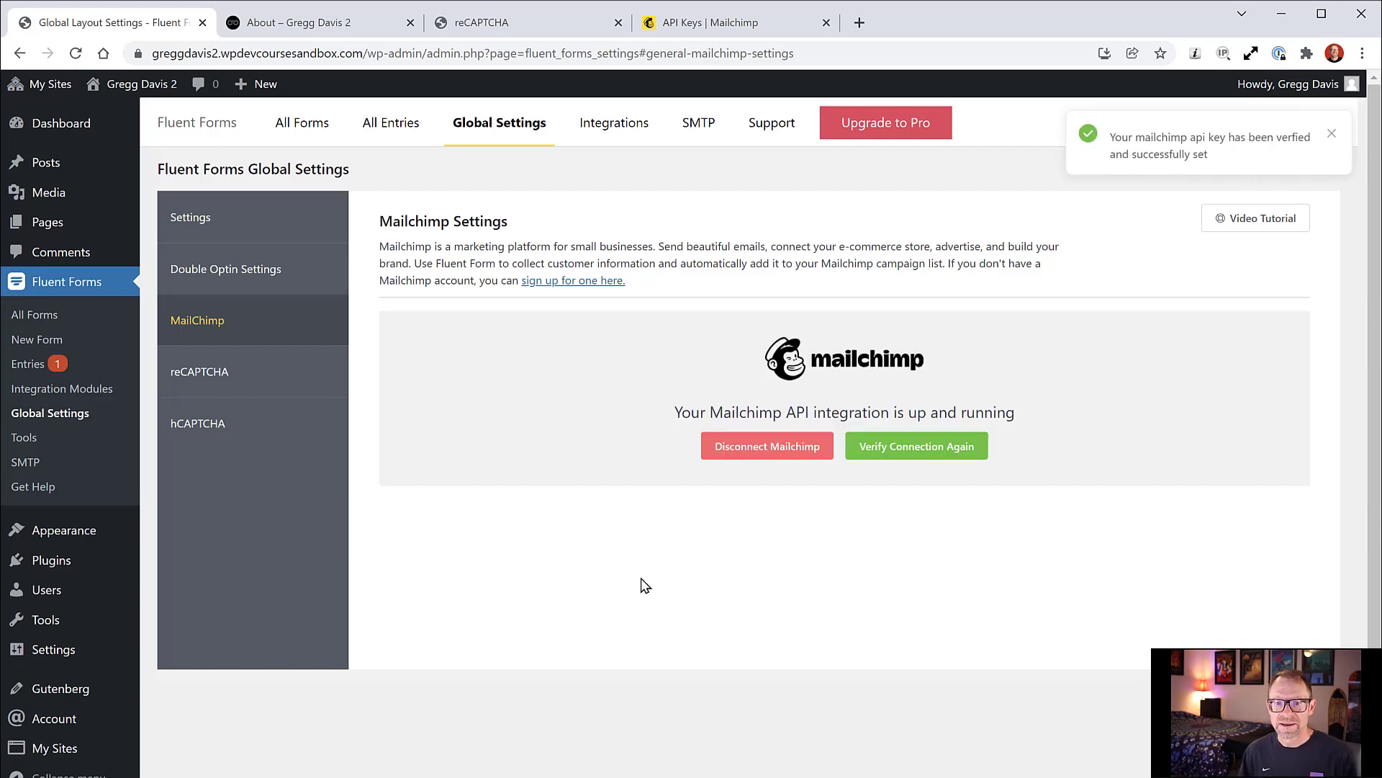
{"action": "left_click", "coordinate": [1332, 137]}
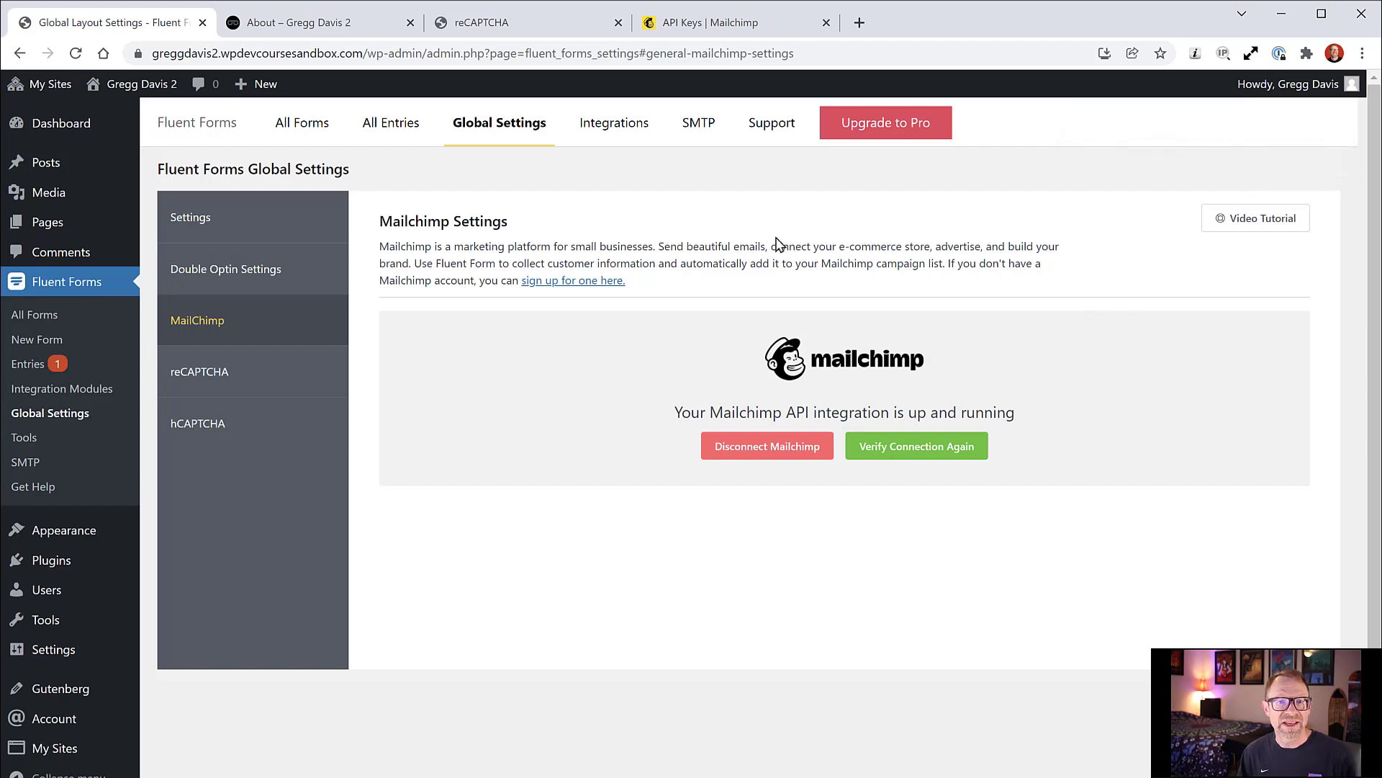
{"action": "left_click", "coordinate": [312, 126]}
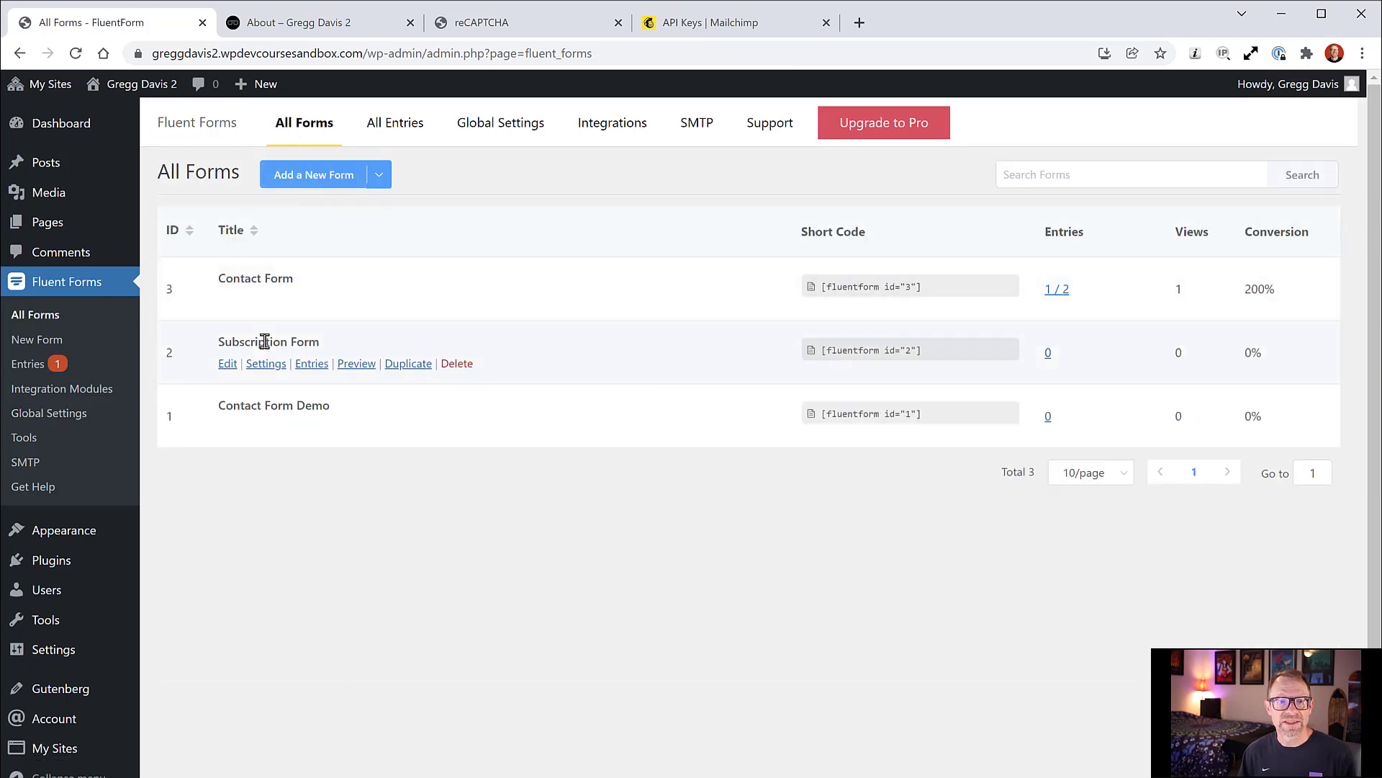
{"action": "left_click", "coordinate": [236, 363]}
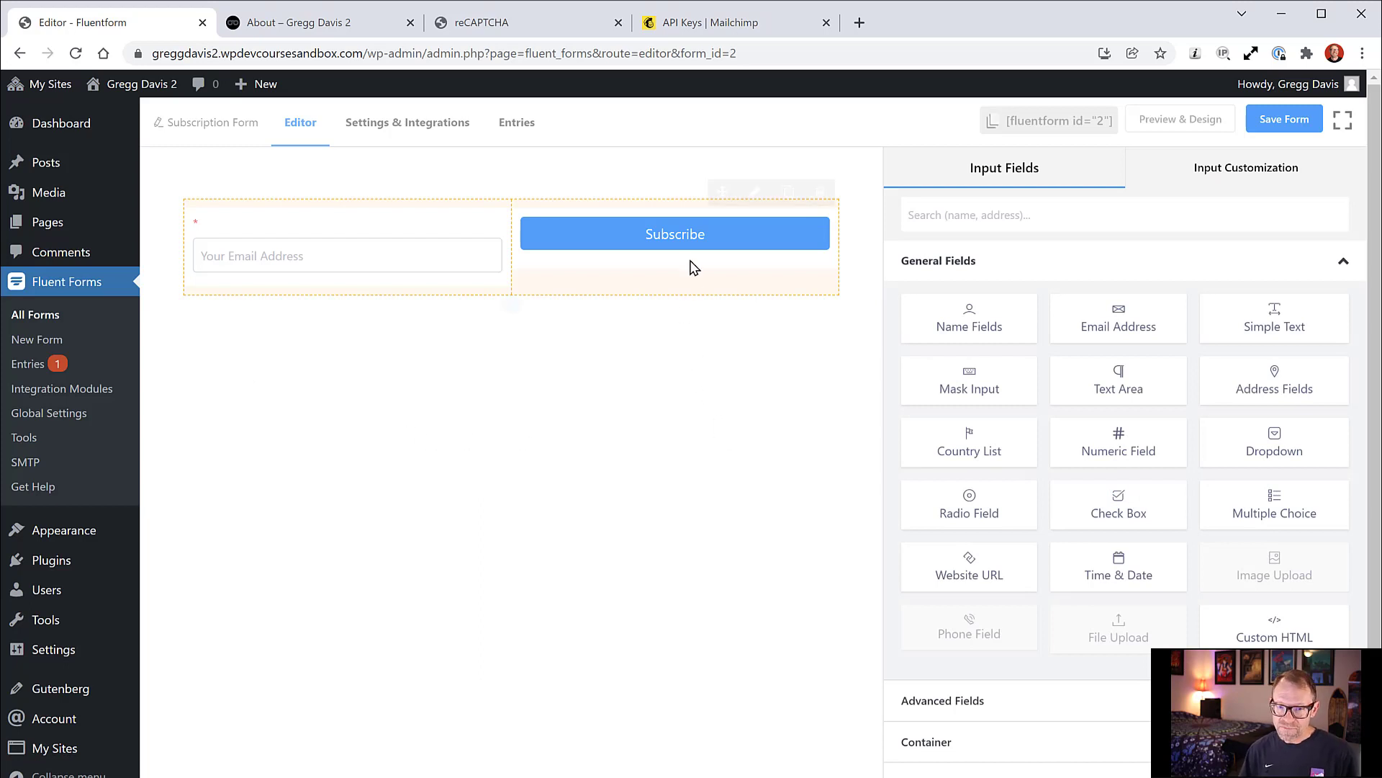
Step: Show the Subscription Form's Marketing & CRM Integrations with the Add New Integration list
{"action": "mouse_move", "coordinate": [633, 262]}
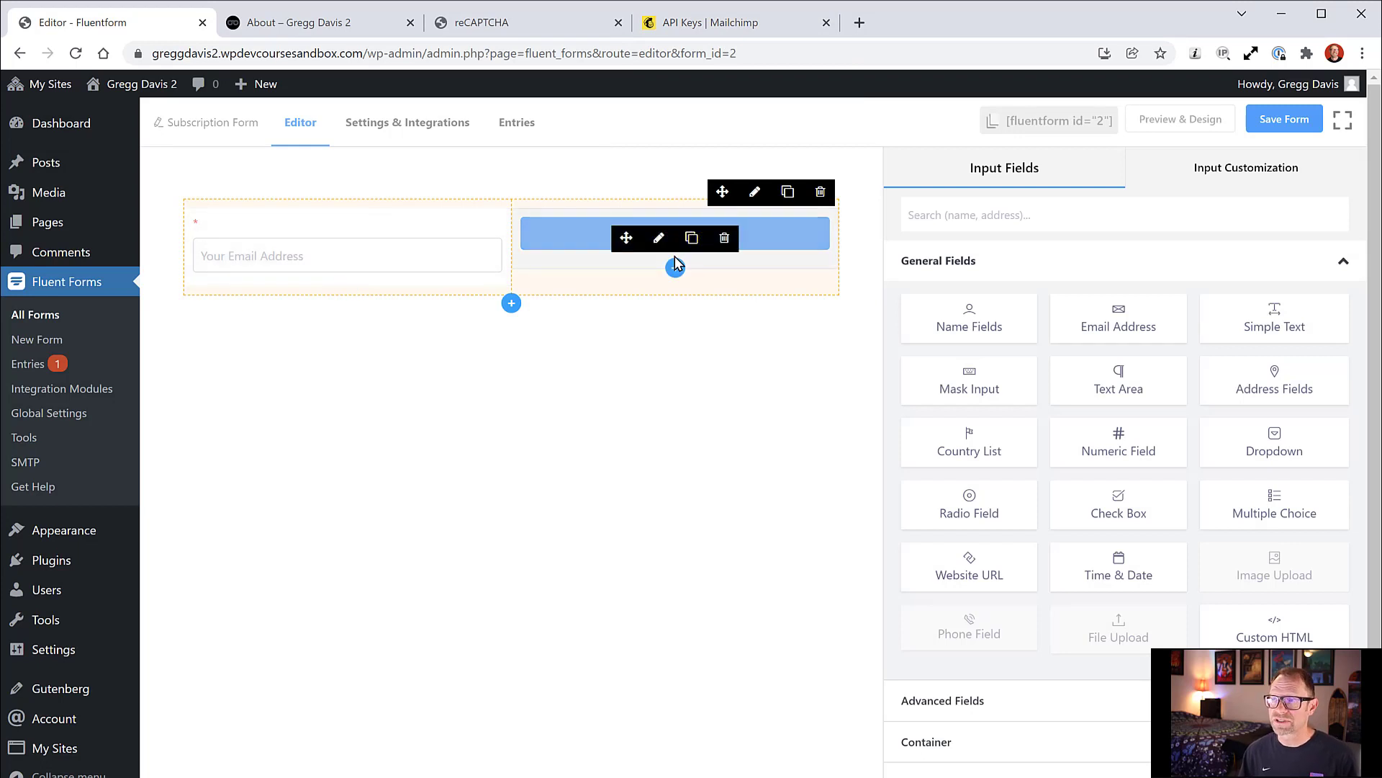
{"action": "left_click", "coordinate": [438, 128]}
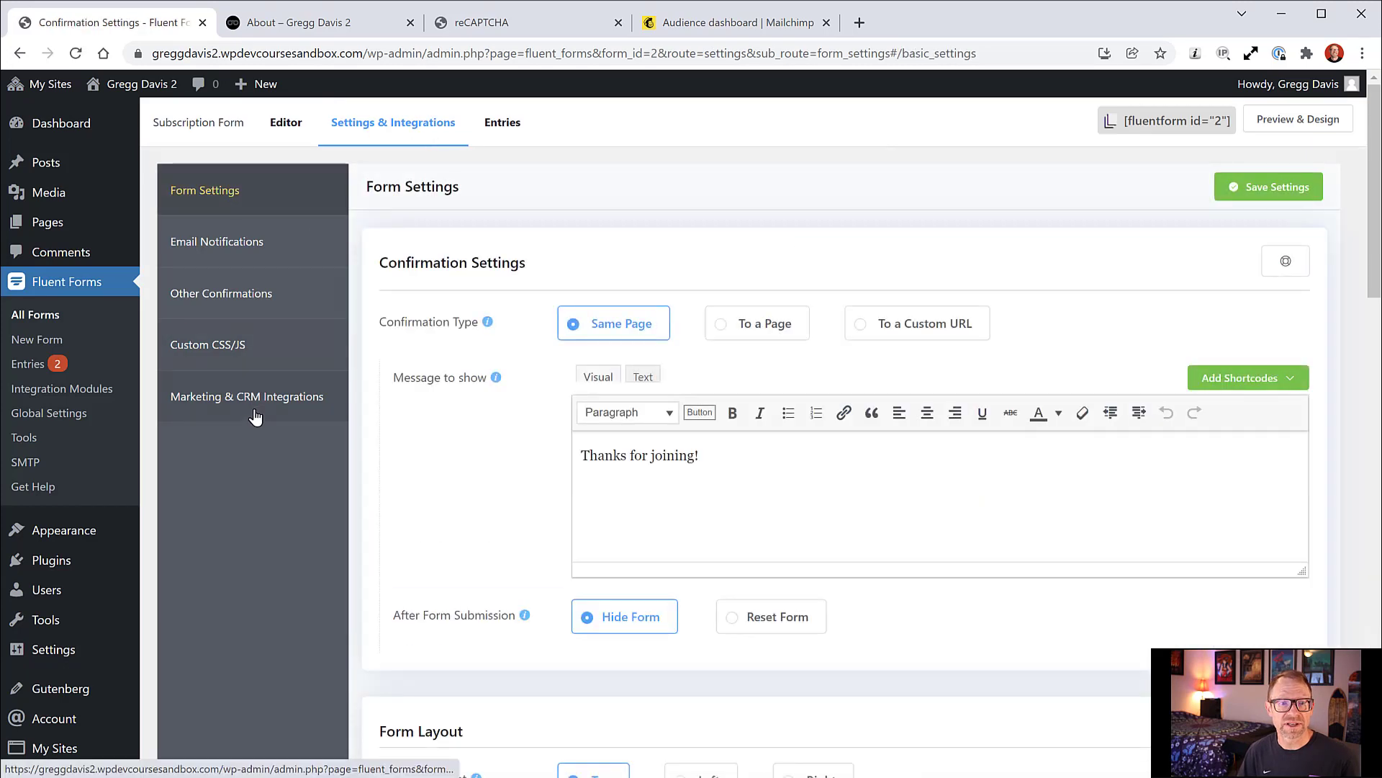
{"action": "left_click", "coordinate": [254, 398]}
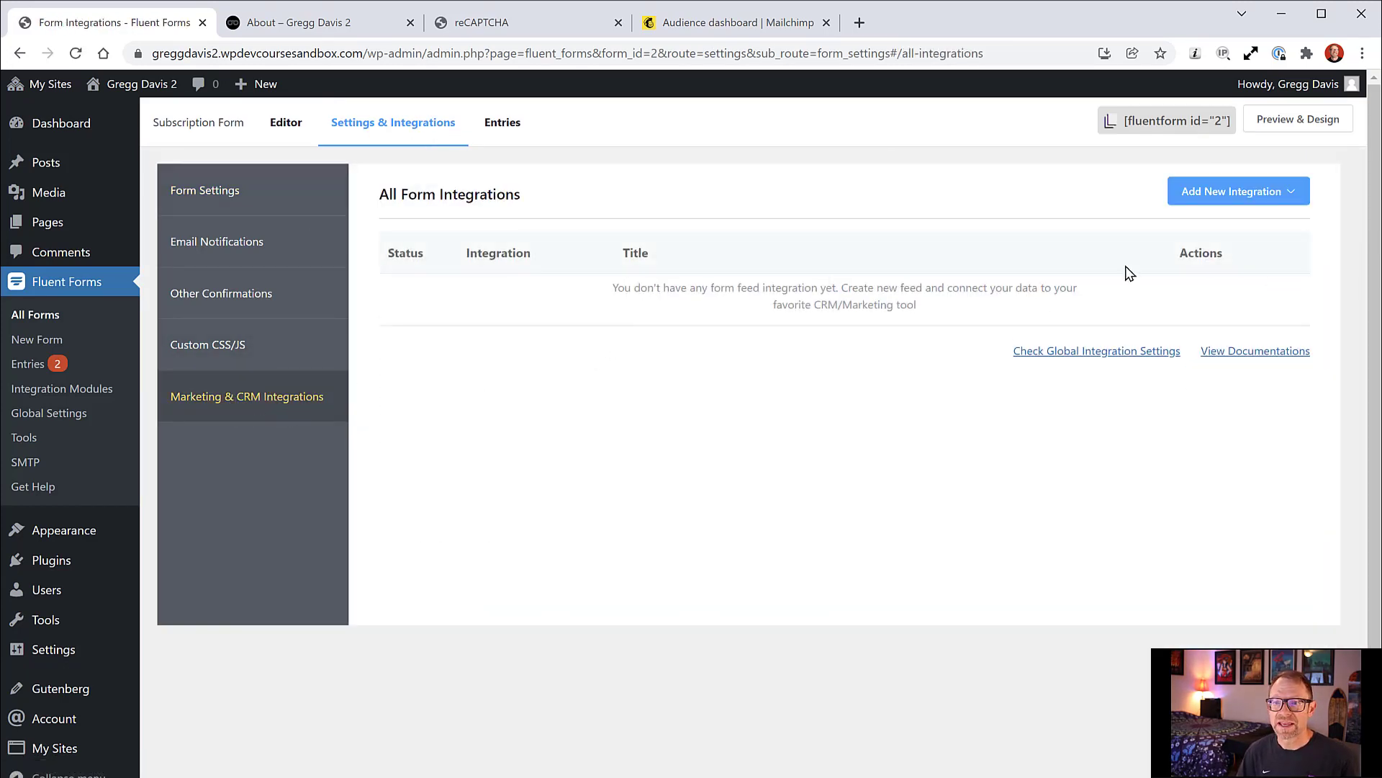
{"action": "left_click", "coordinate": [1278, 192]}
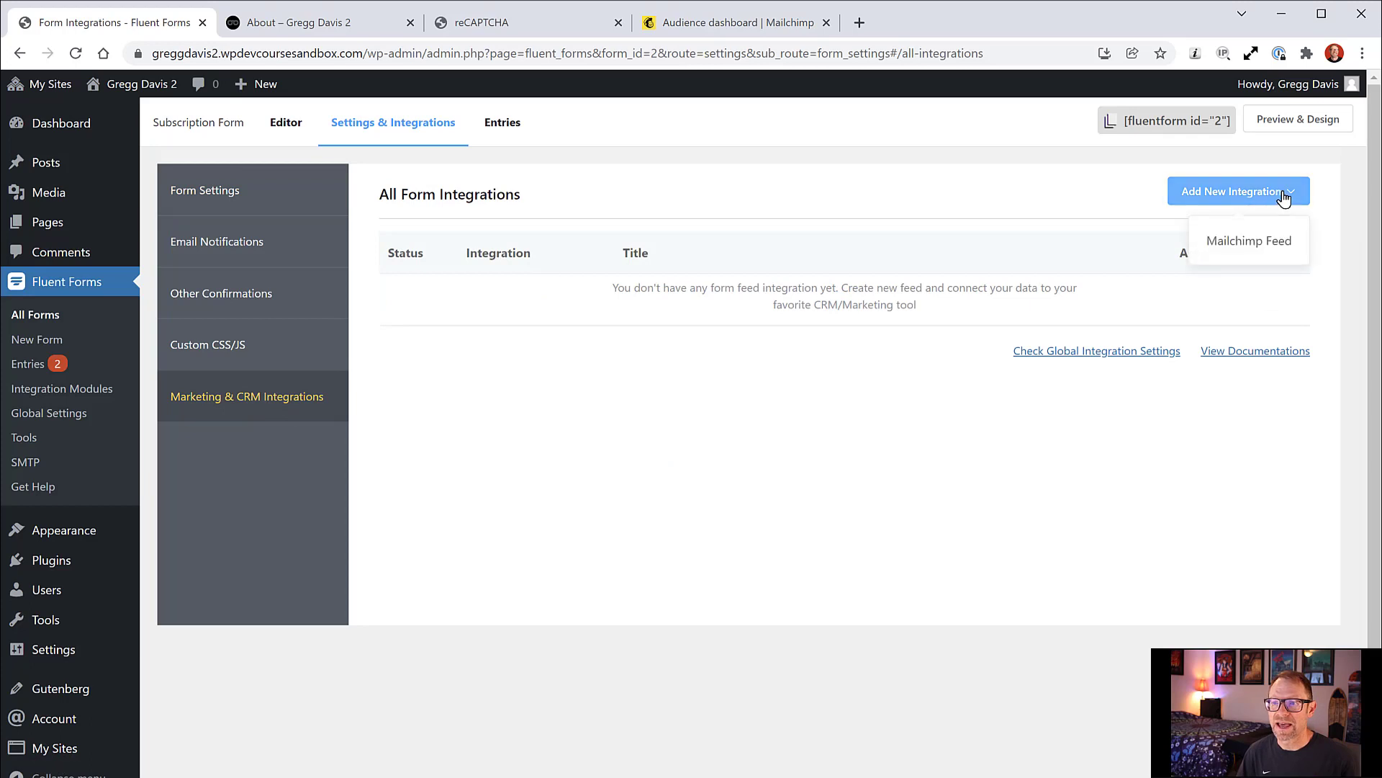
Step: Start a new Mailchimp feed that sends signups to the Wild Food Girl list
{"action": "left_click", "coordinate": [1255, 247]}
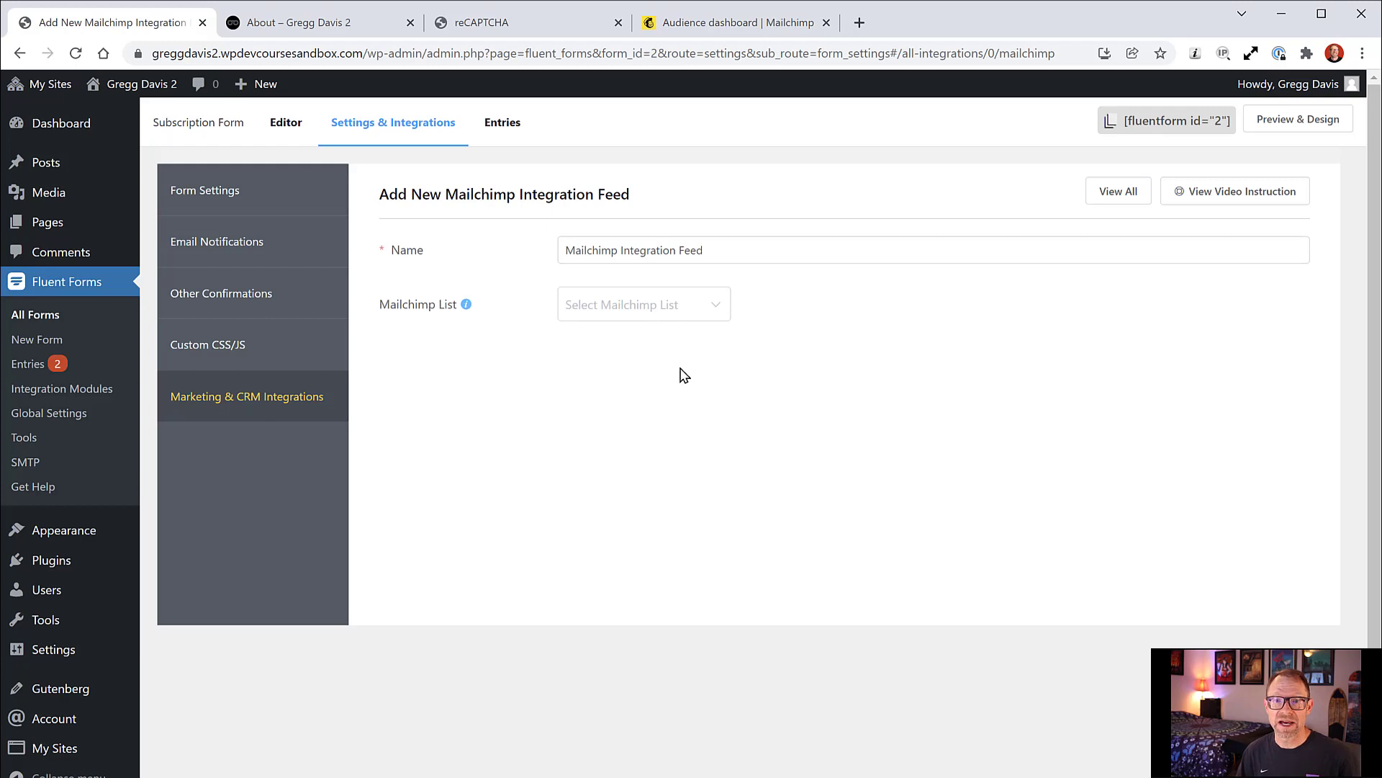
{"action": "left_click", "coordinate": [717, 310]}
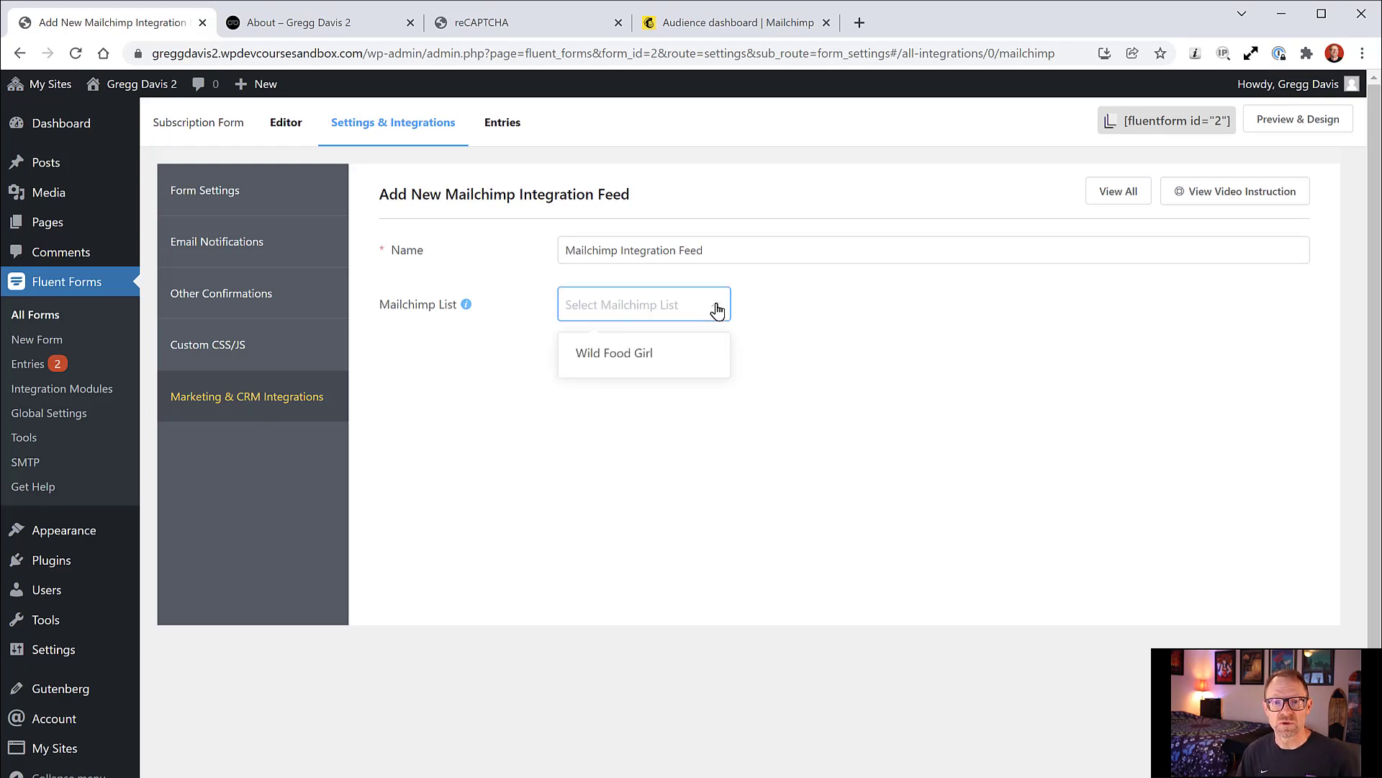
{"action": "left_click", "coordinate": [634, 355]}
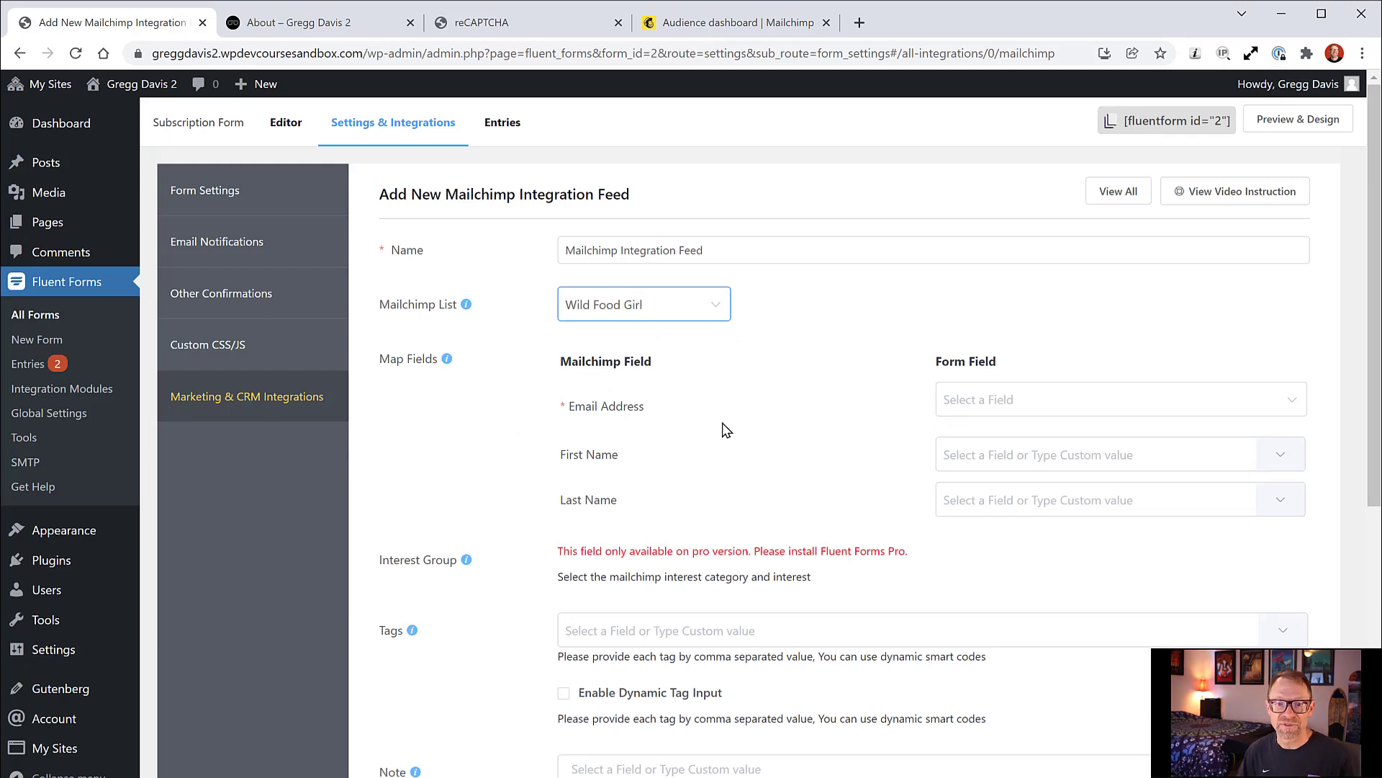
{"action": "scroll", "coordinate": [726, 430], "scroll_direction": "down", "scroll_amount": 1}
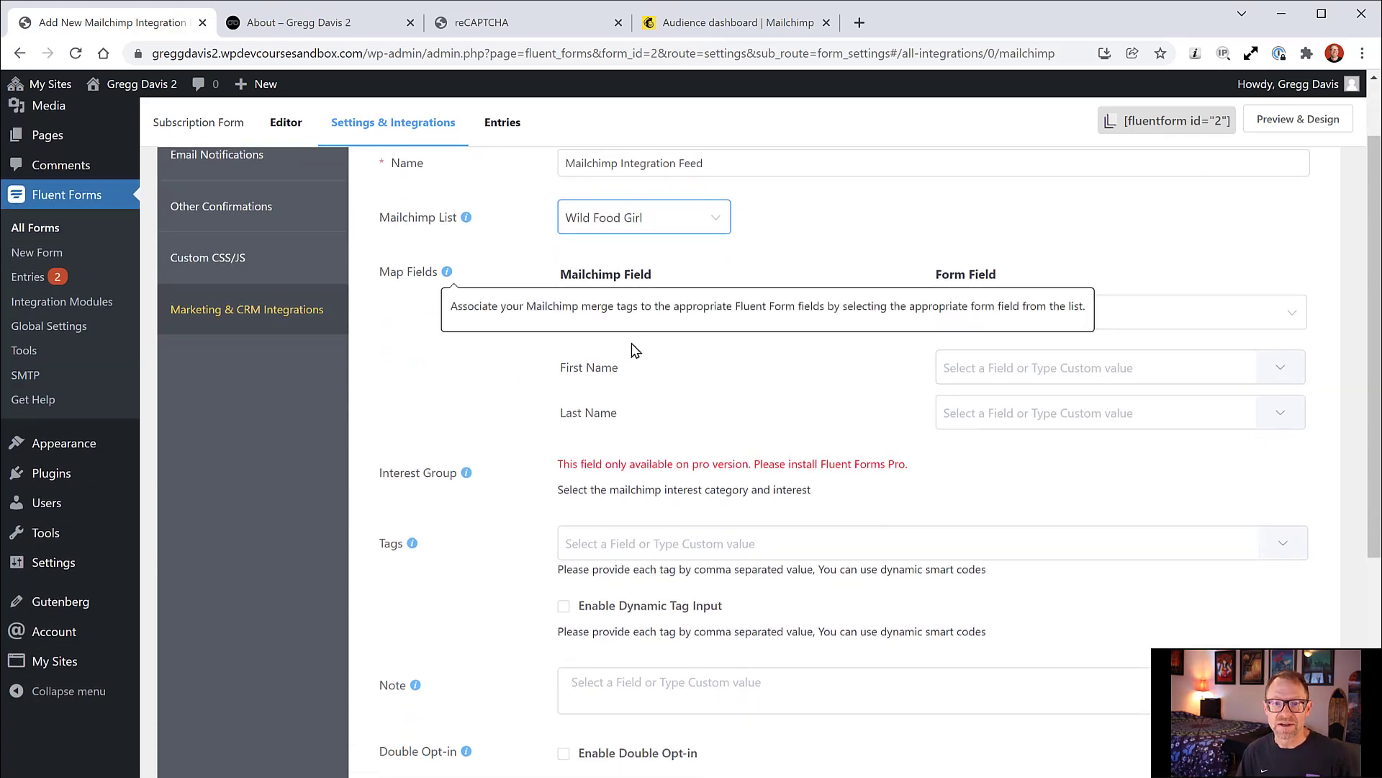
{"action": "scroll", "coordinate": [771, 391], "scroll_direction": "down", "scroll_amount": 2}
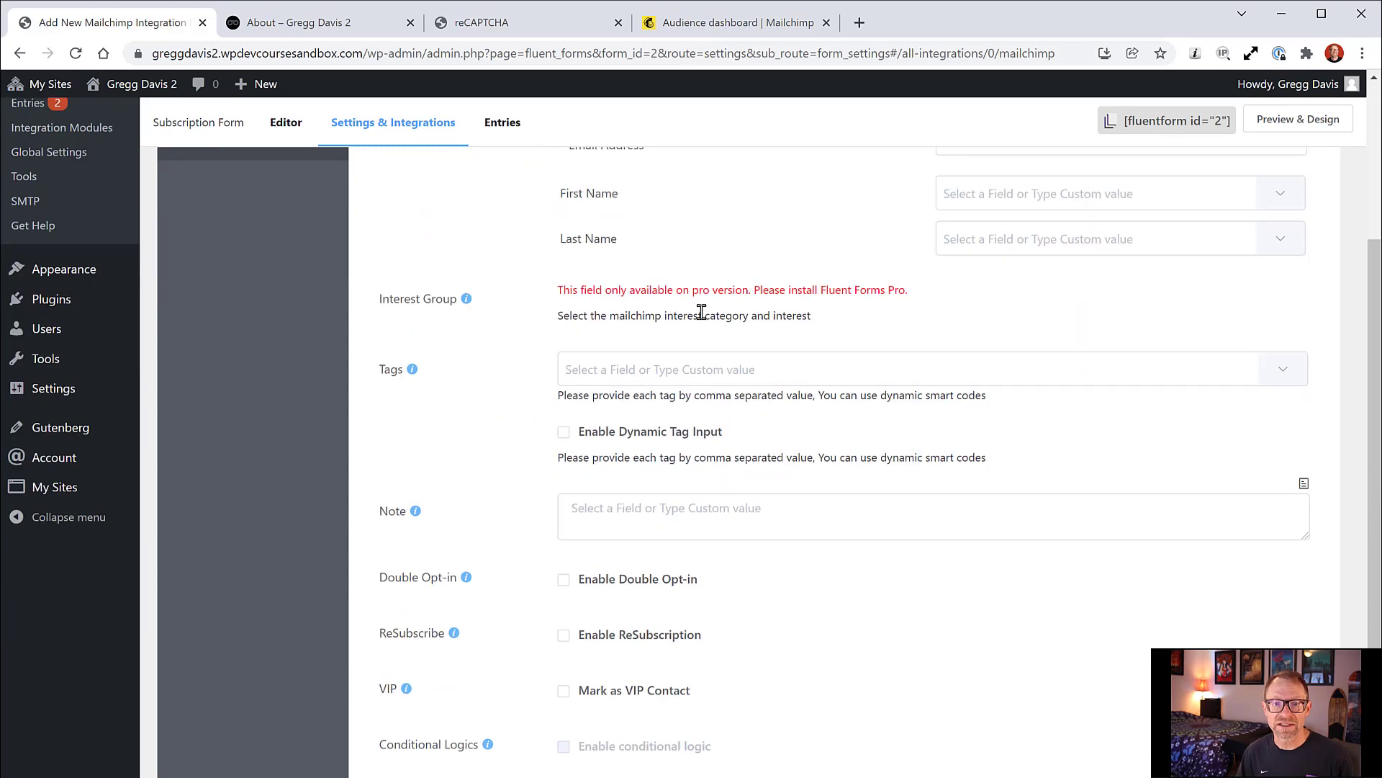
{"action": "scroll", "coordinate": [536, 409], "scroll_direction": "down", "scroll_amount": 2}
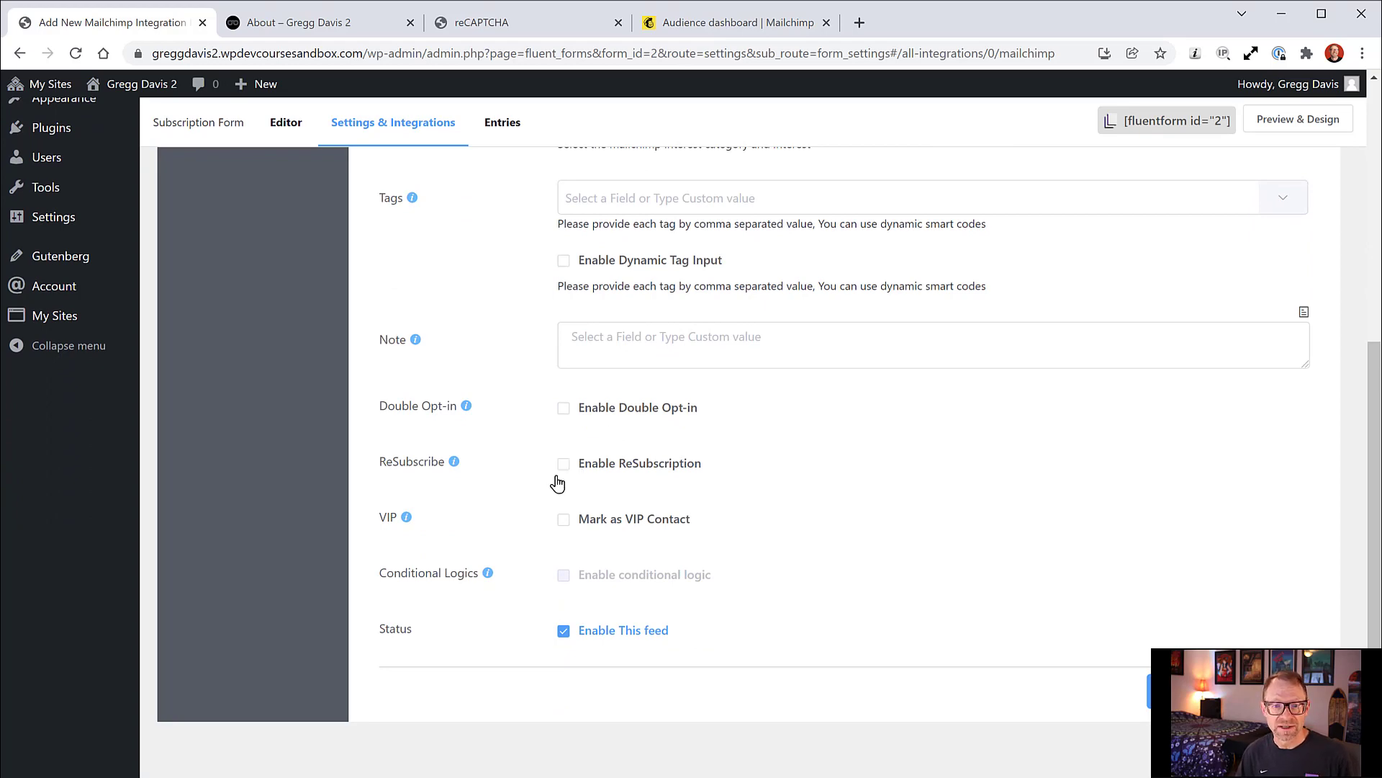
{"action": "scroll", "coordinate": [533, 583], "scroll_direction": "up", "scroll_amount": 5}
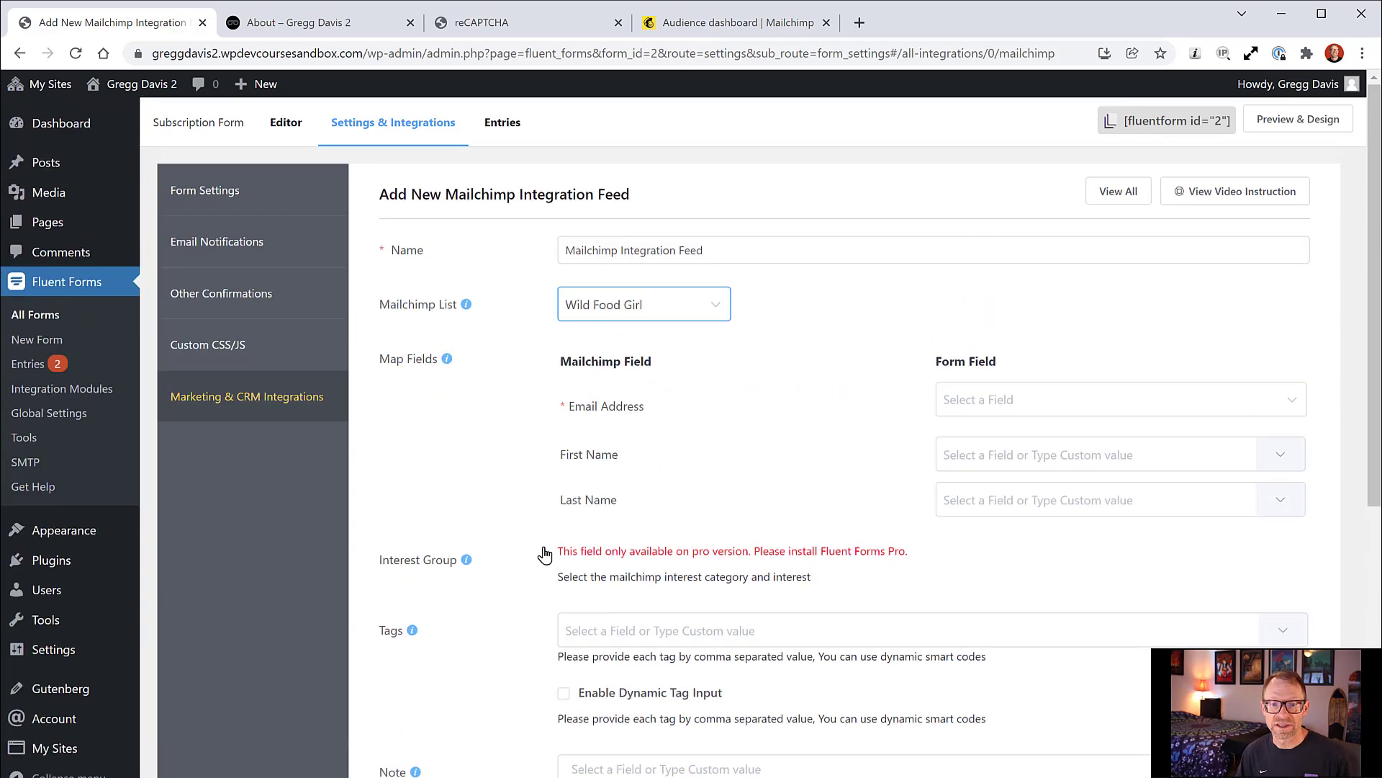
Step: Map Mailchimp's Email Address to the form's Email field and save the feed
{"action": "left_click", "coordinate": [954, 405]}
{"action": "left_click", "coordinate": [964, 441]}
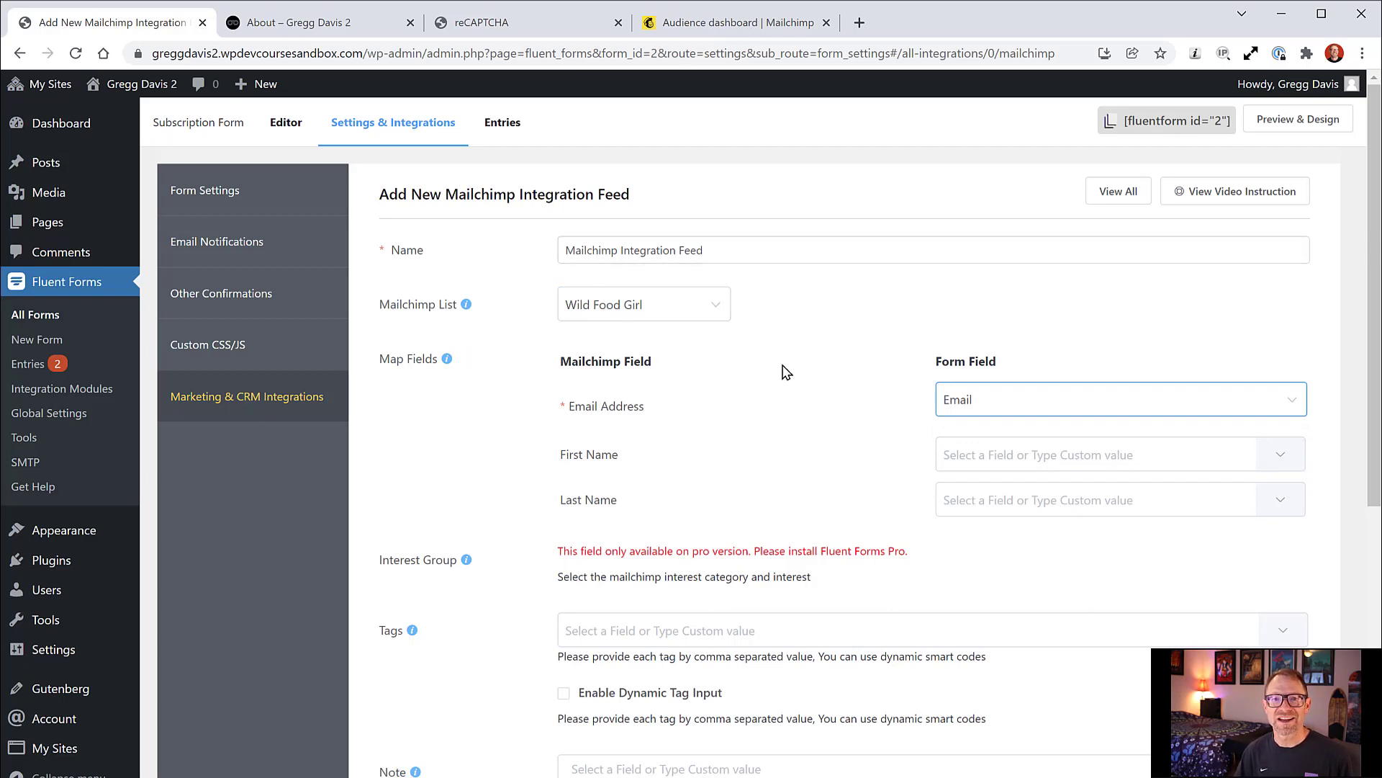
{"action": "scroll", "coordinate": [782, 371], "scroll_direction": "down", "scroll_amount": 6}
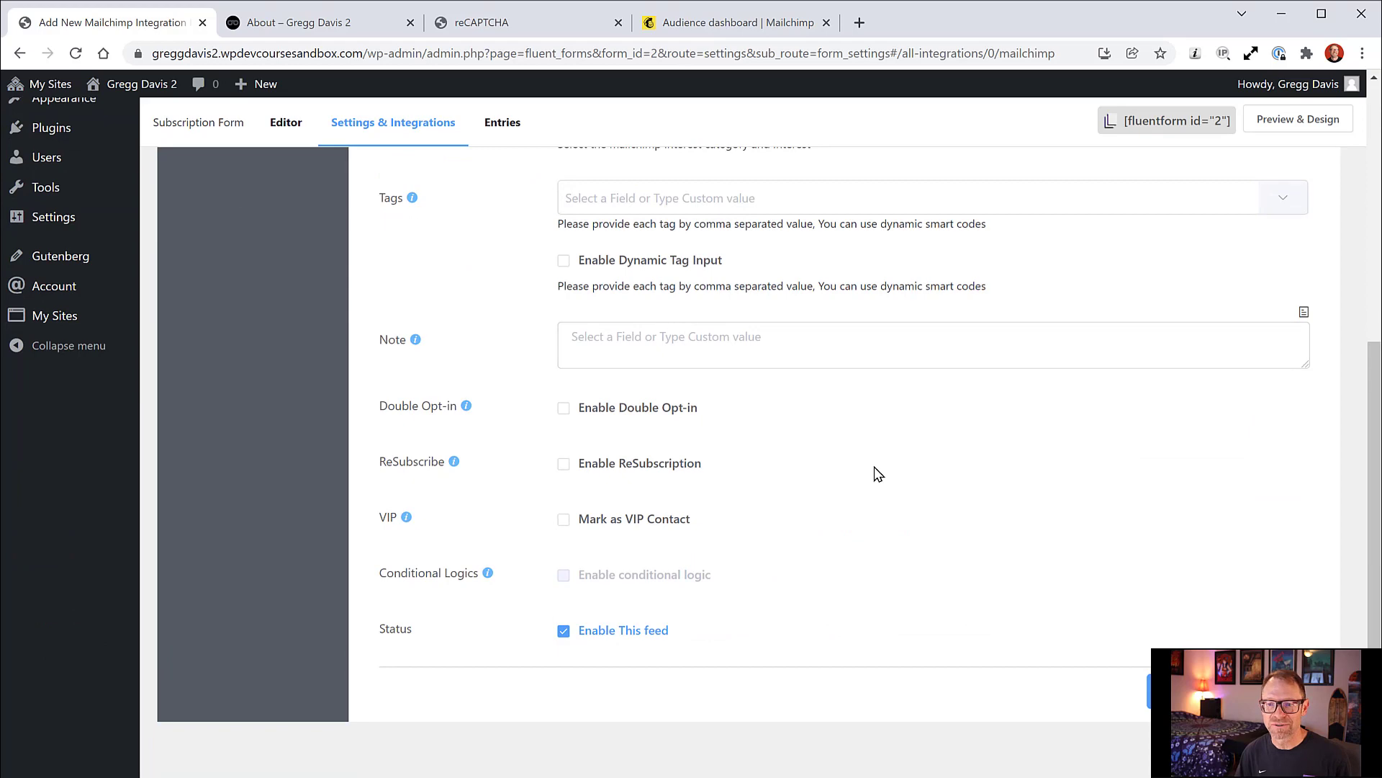
{"action": "scroll", "coordinate": [864, 467], "scroll_direction": "up", "scroll_amount": 6}
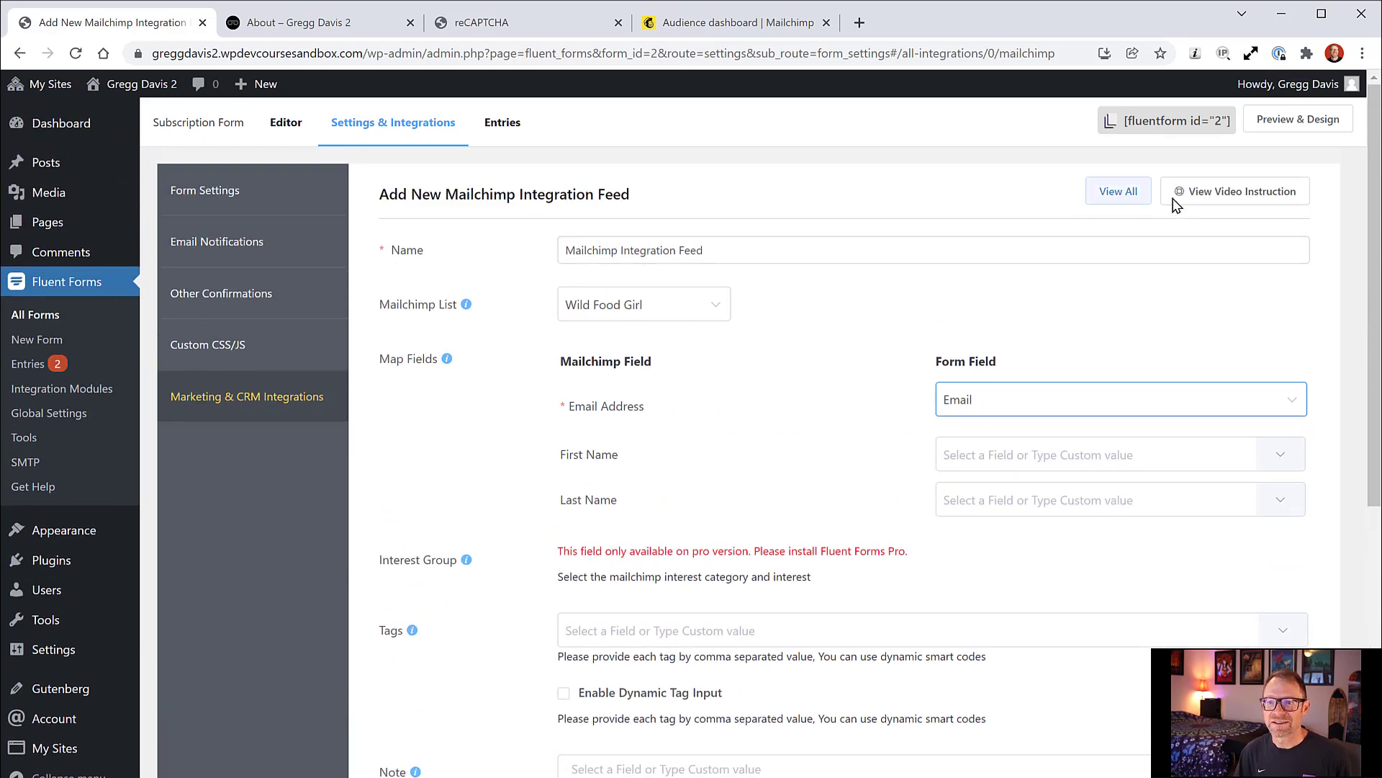
{"action": "scroll", "coordinate": [805, 373], "scroll_direction": "down", "scroll_amount": 6}
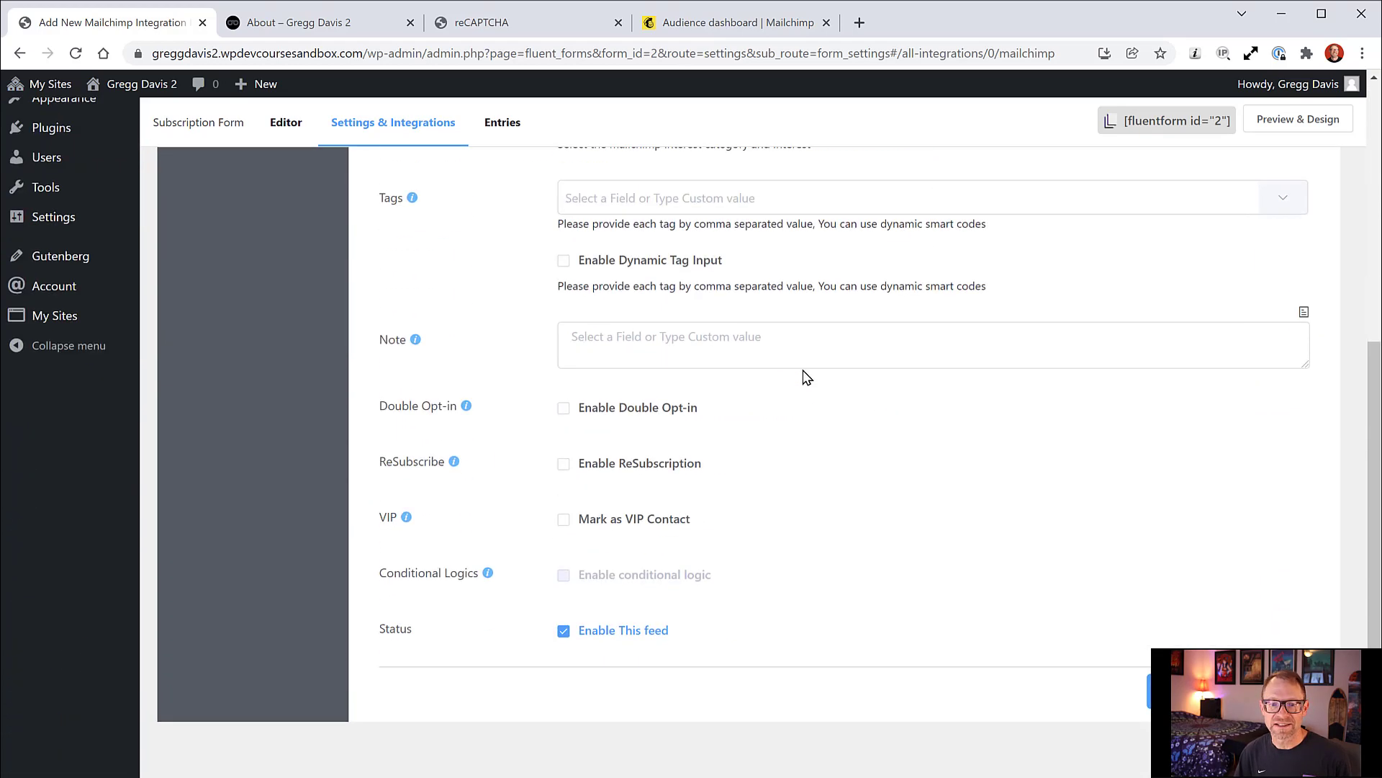
{"action": "left_click", "coordinate": [1180, 691]}
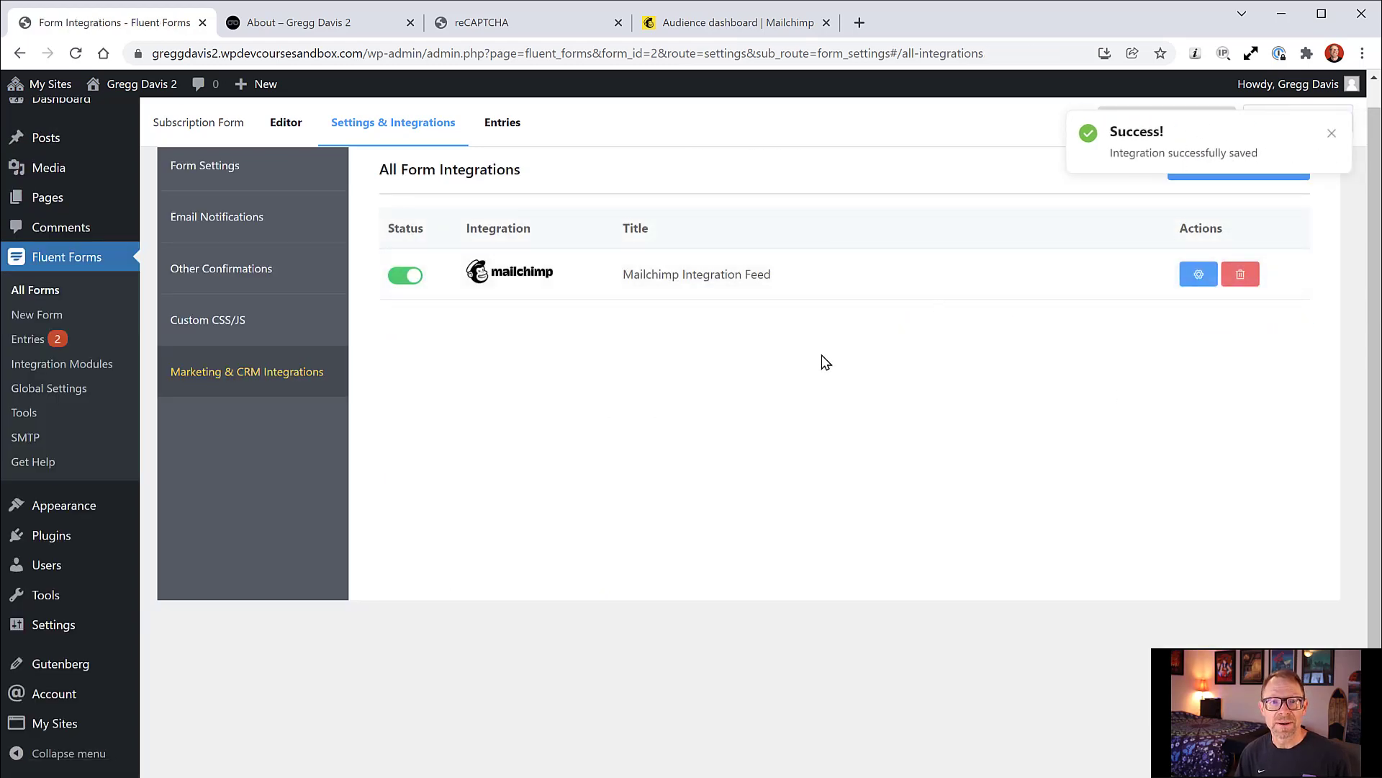
Step: Reload the live About page and try the signup form's email field
{"action": "left_click", "coordinate": [393, 25]}
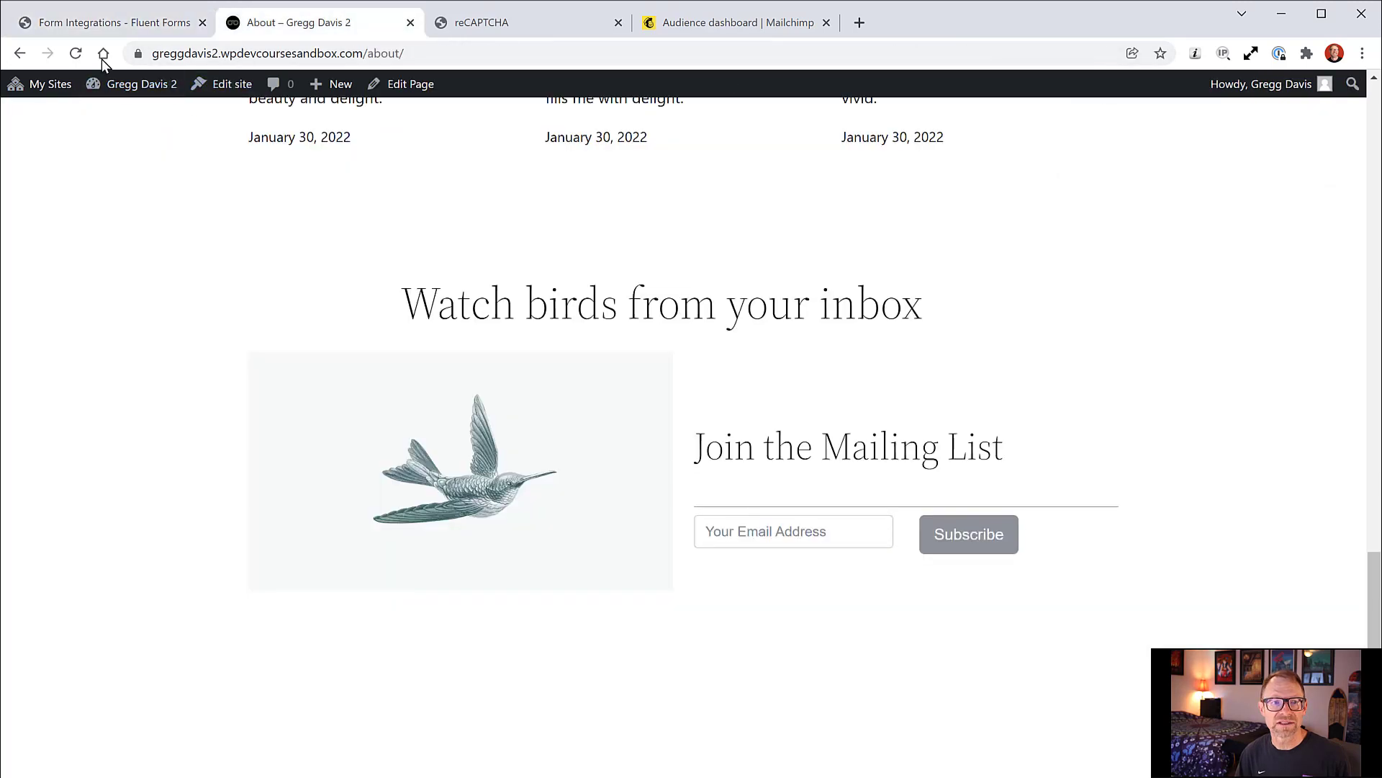
{"action": "left_click", "coordinate": [76, 54]}
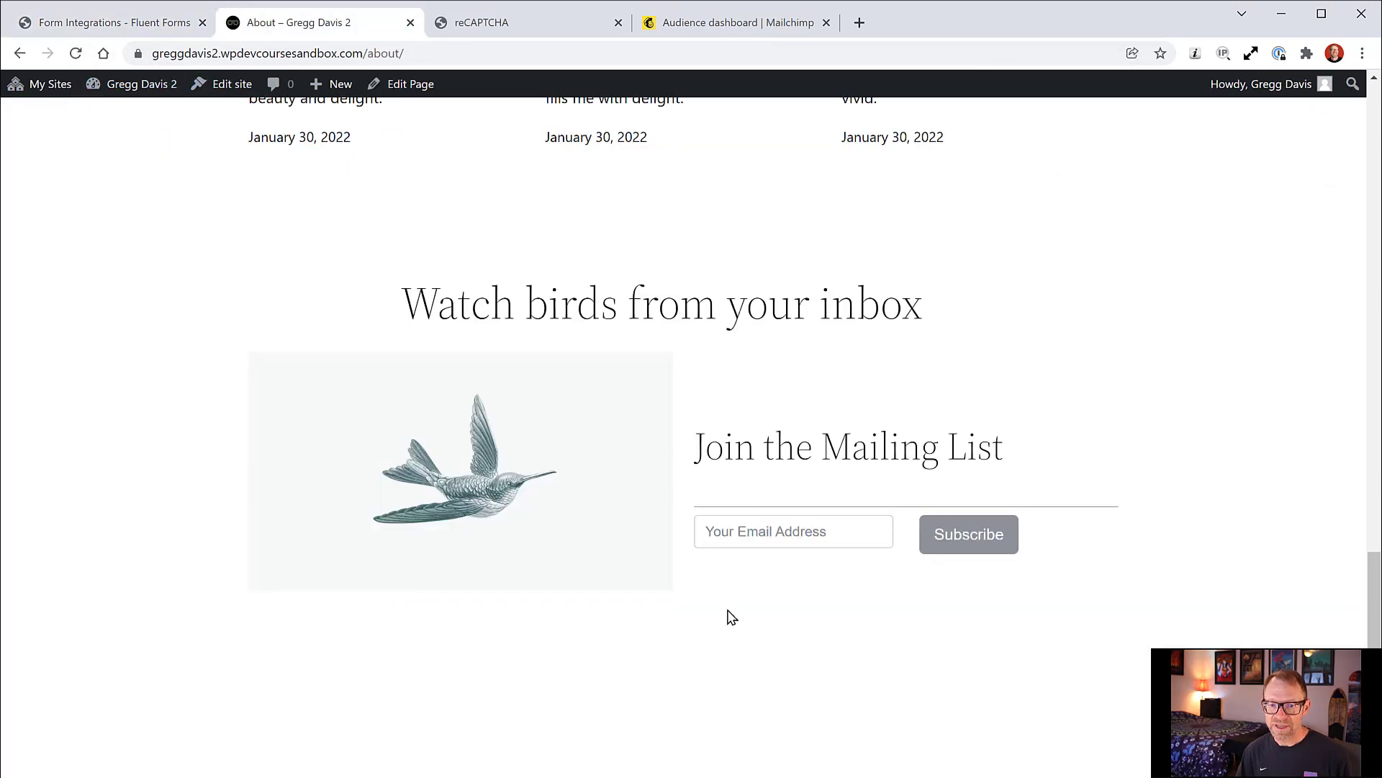
{"action": "left_click", "coordinate": [787, 534]}
{"action": "left_click", "coordinate": [1093, 594]}
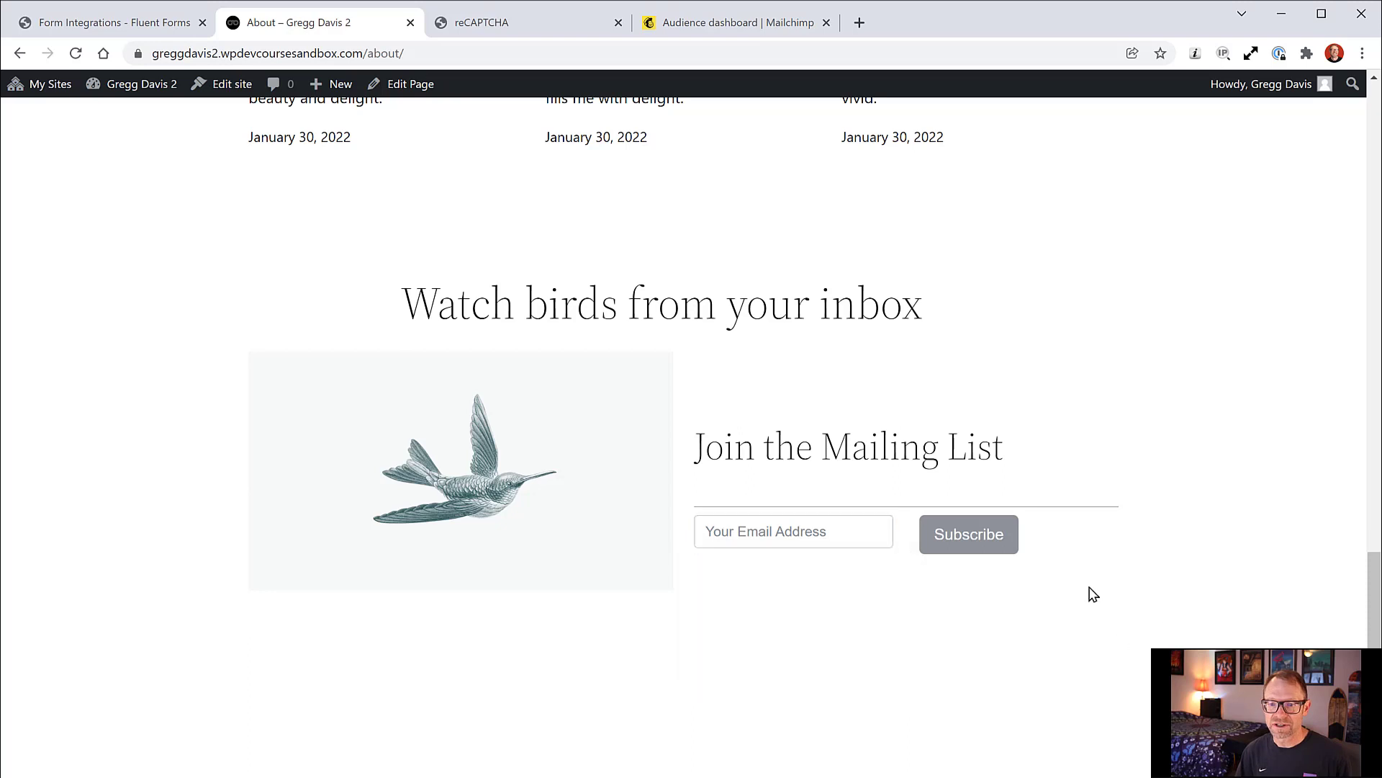
{"action": "left_click", "coordinate": [789, 531]}
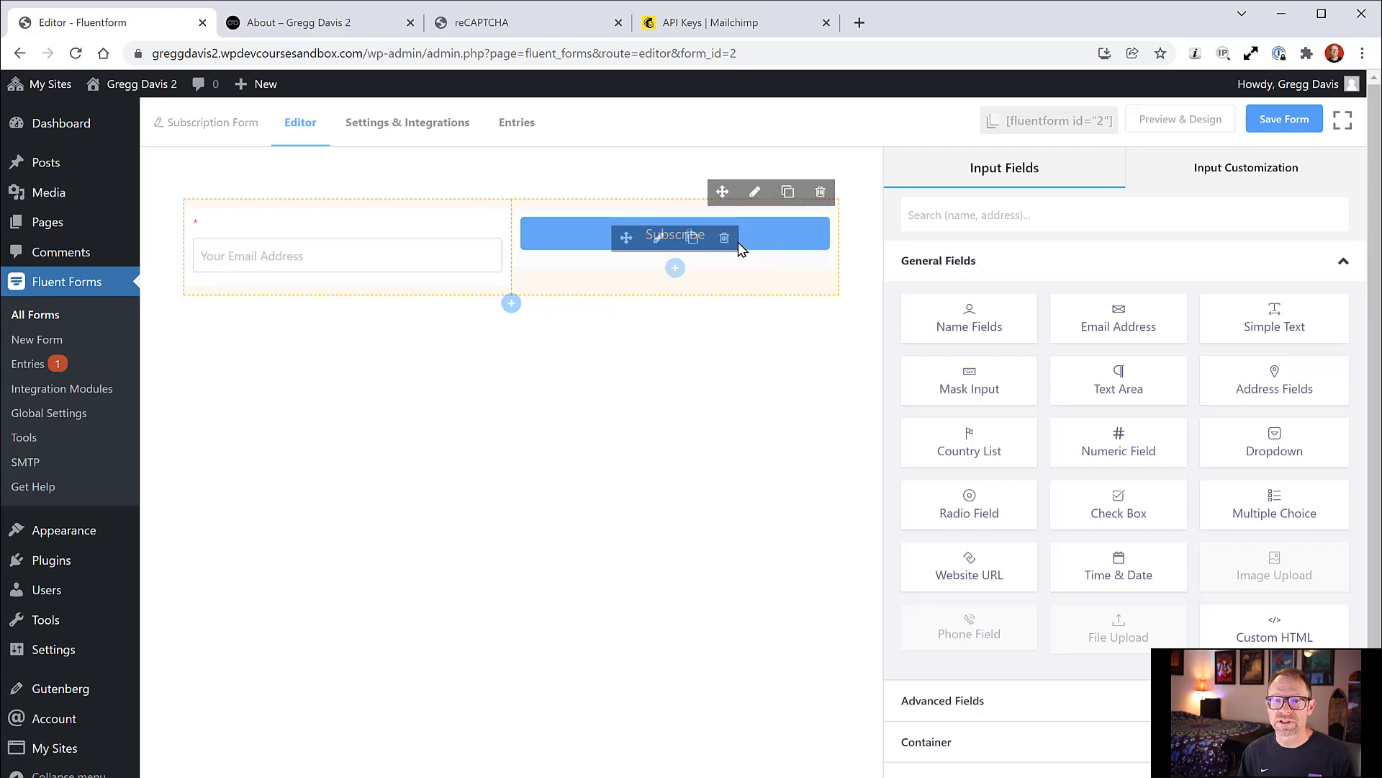
Step: Make the Subscribe button Gray and Large, save the form, and copy its shortcode
{"action": "left_click", "coordinate": [658, 241]}
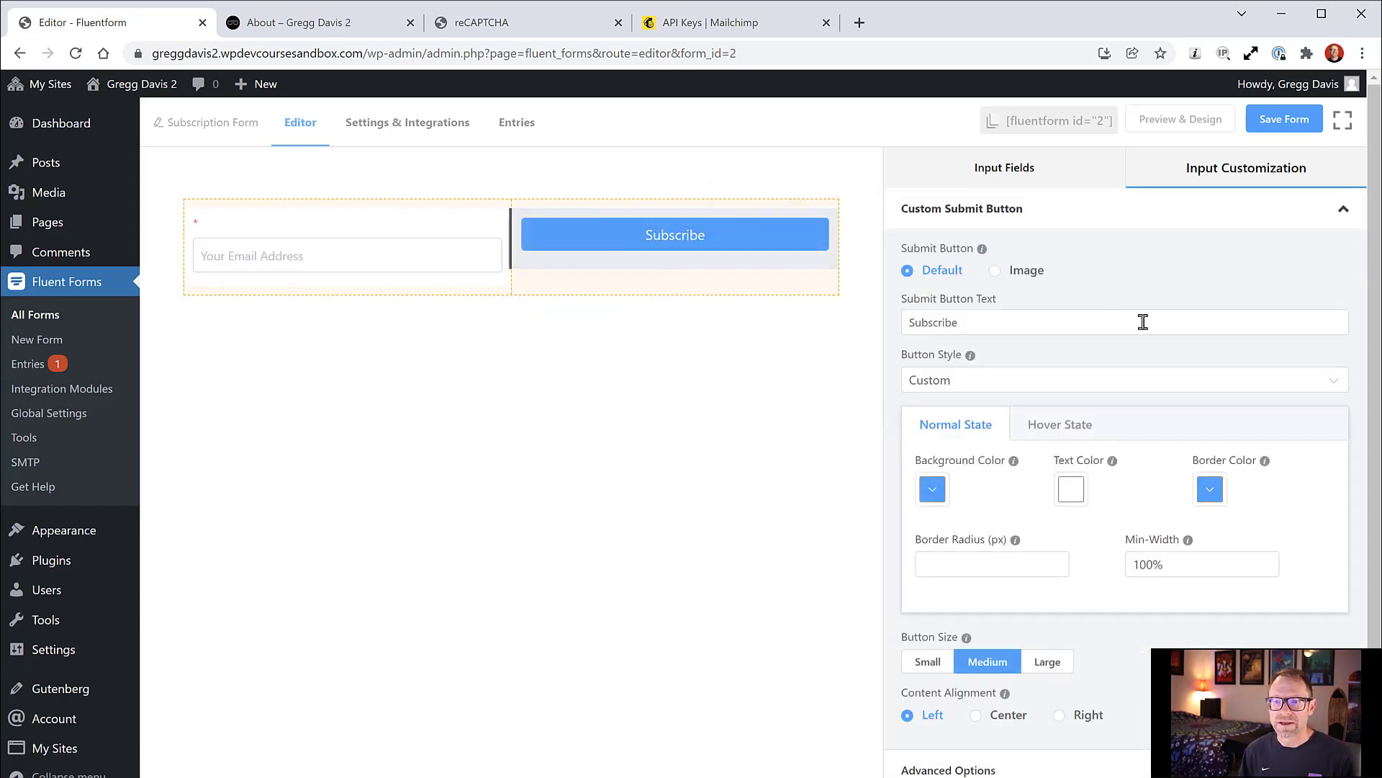
{"action": "left_click", "coordinate": [991, 384]}
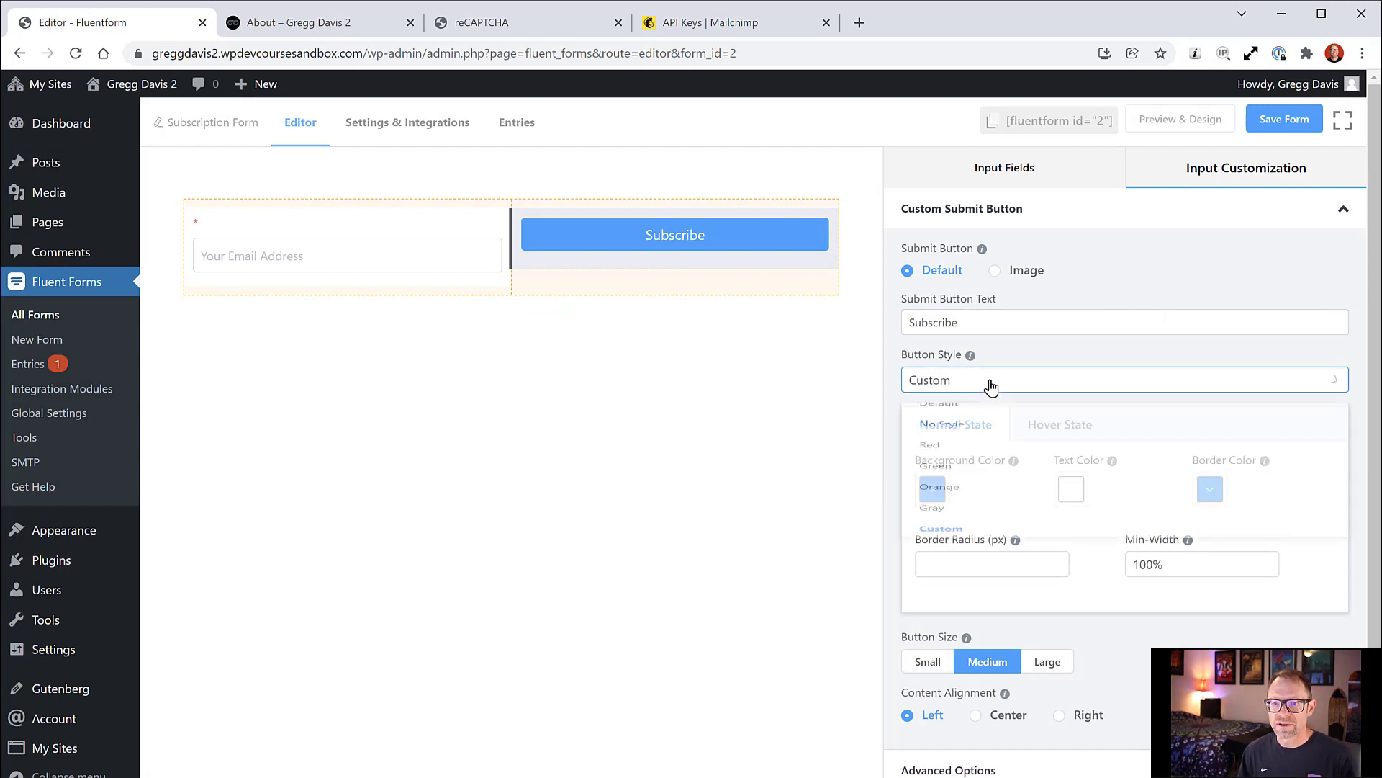
{"action": "left_click", "coordinate": [936, 580]}
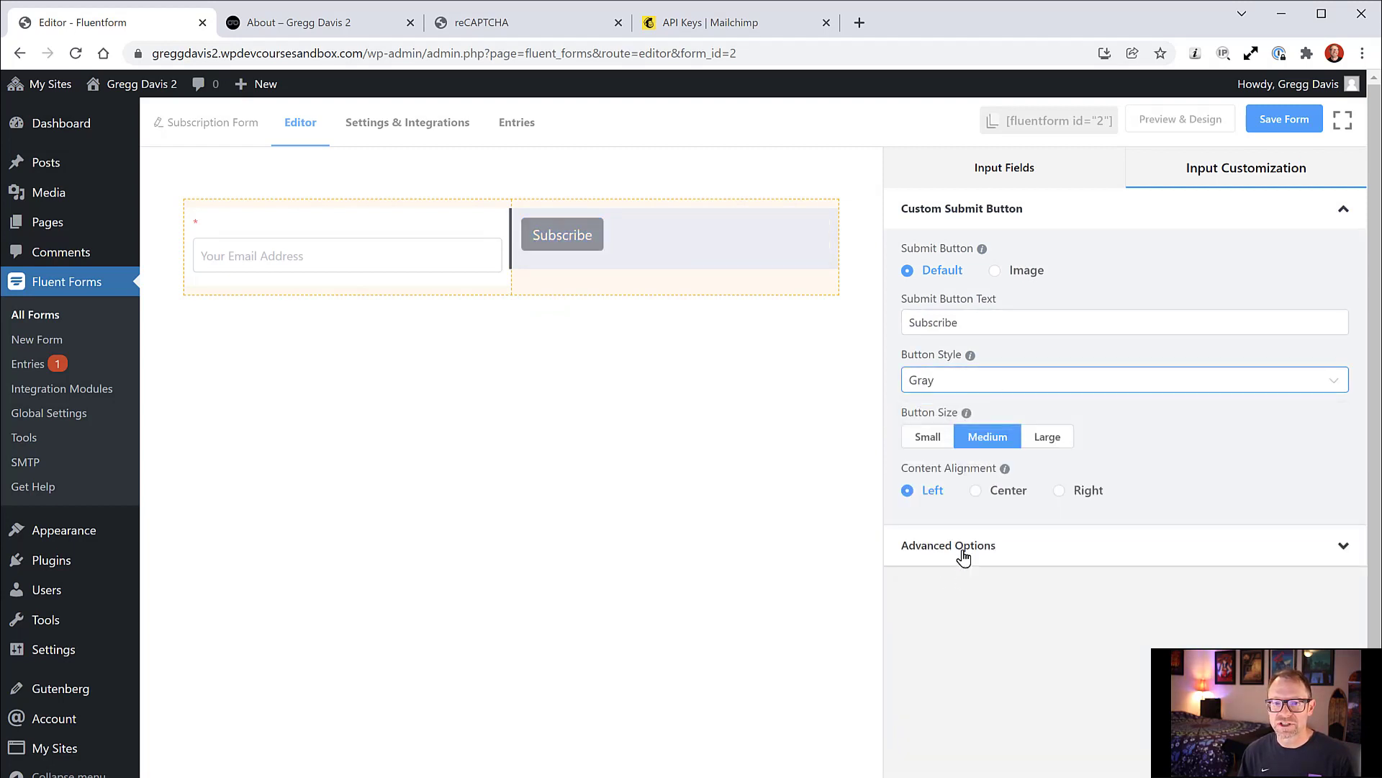
{"action": "left_click", "coordinate": [1048, 444]}
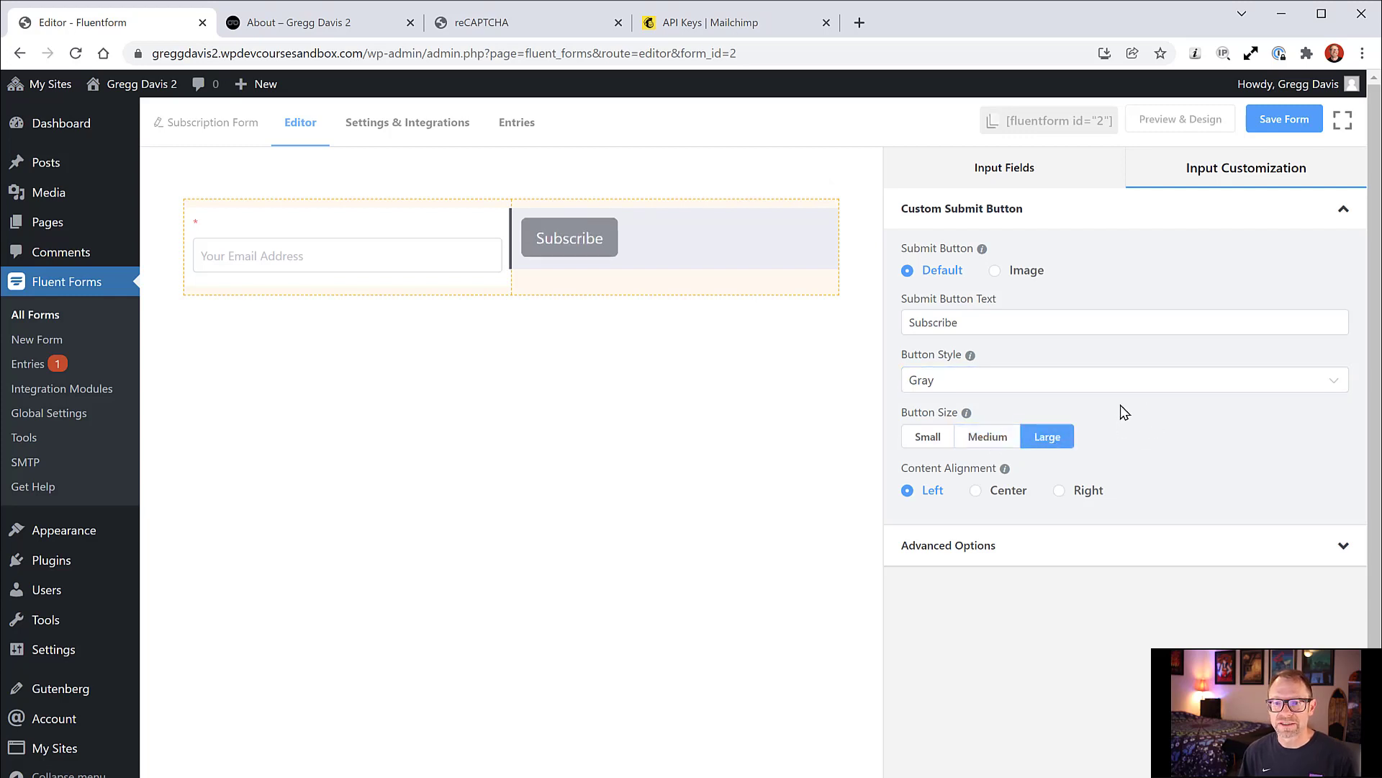
{"action": "left_click", "coordinate": [1271, 119]}
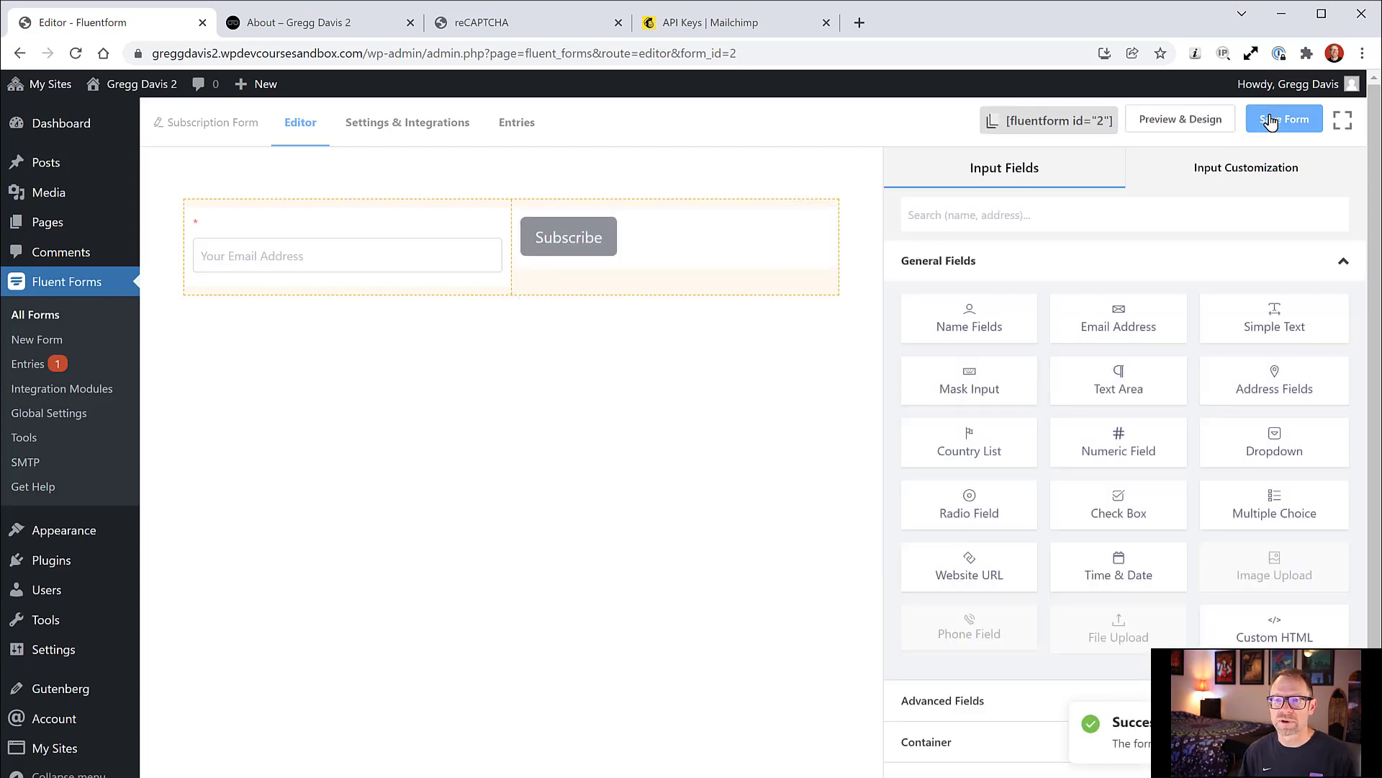
{"action": "left_click", "coordinate": [1044, 122]}
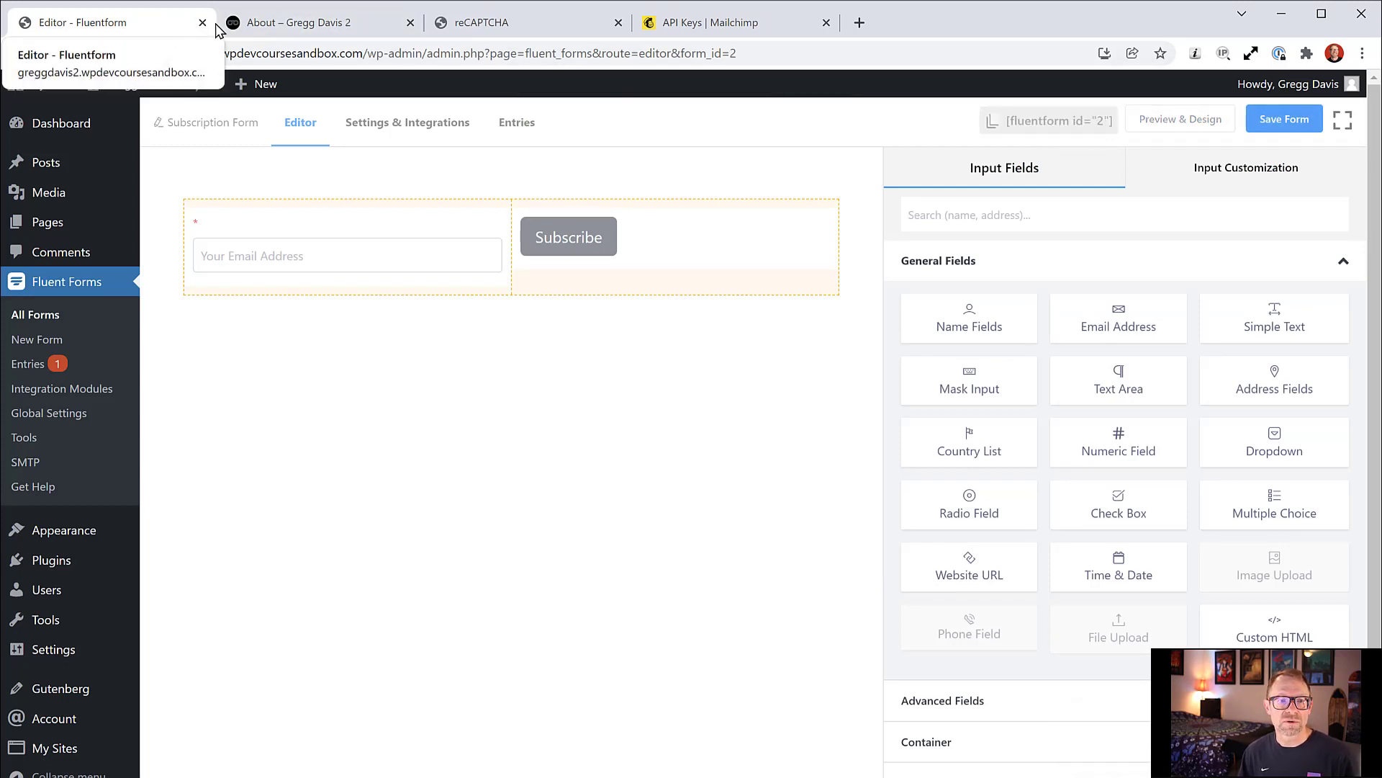
{"action": "left_click", "coordinate": [263, 24]}
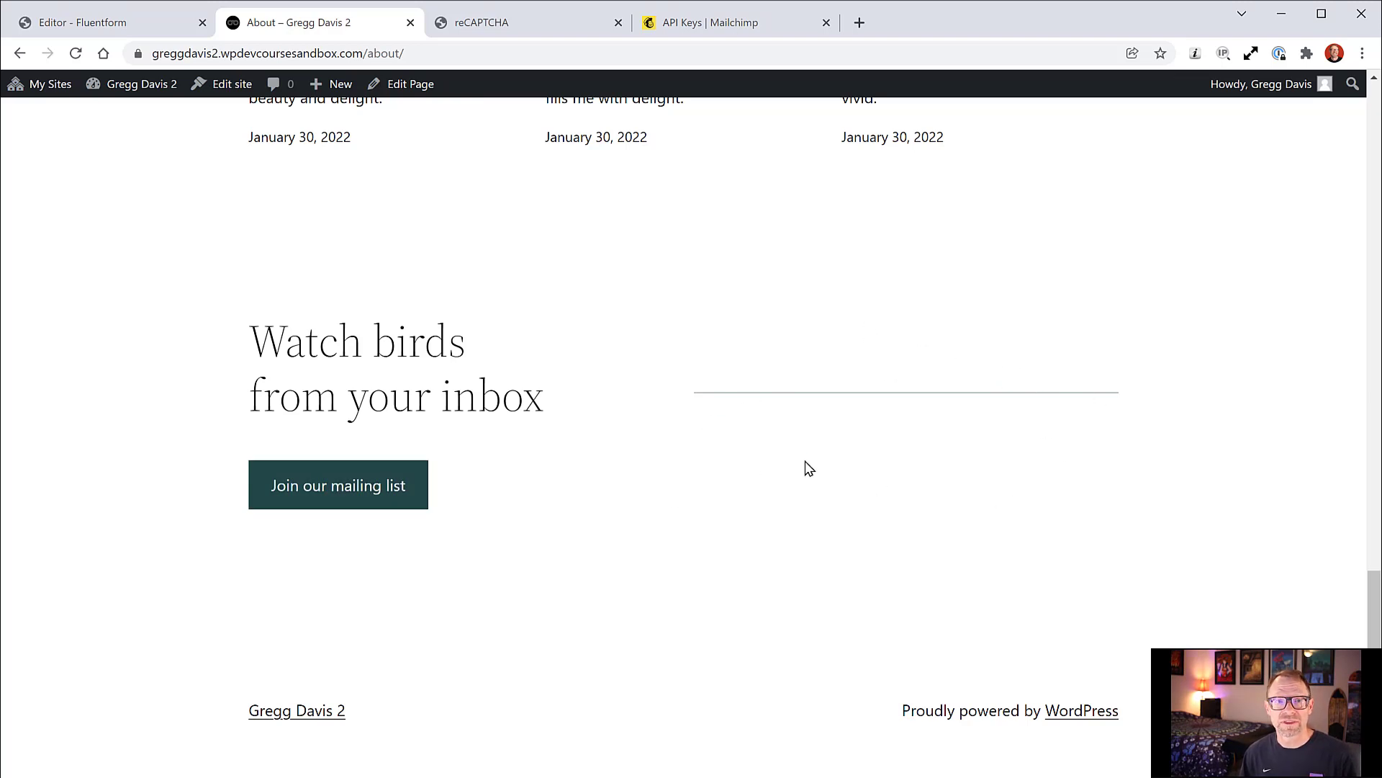
Step: Return to the form editor and go to the All Pages list
{"action": "left_click", "coordinate": [75, 28]}
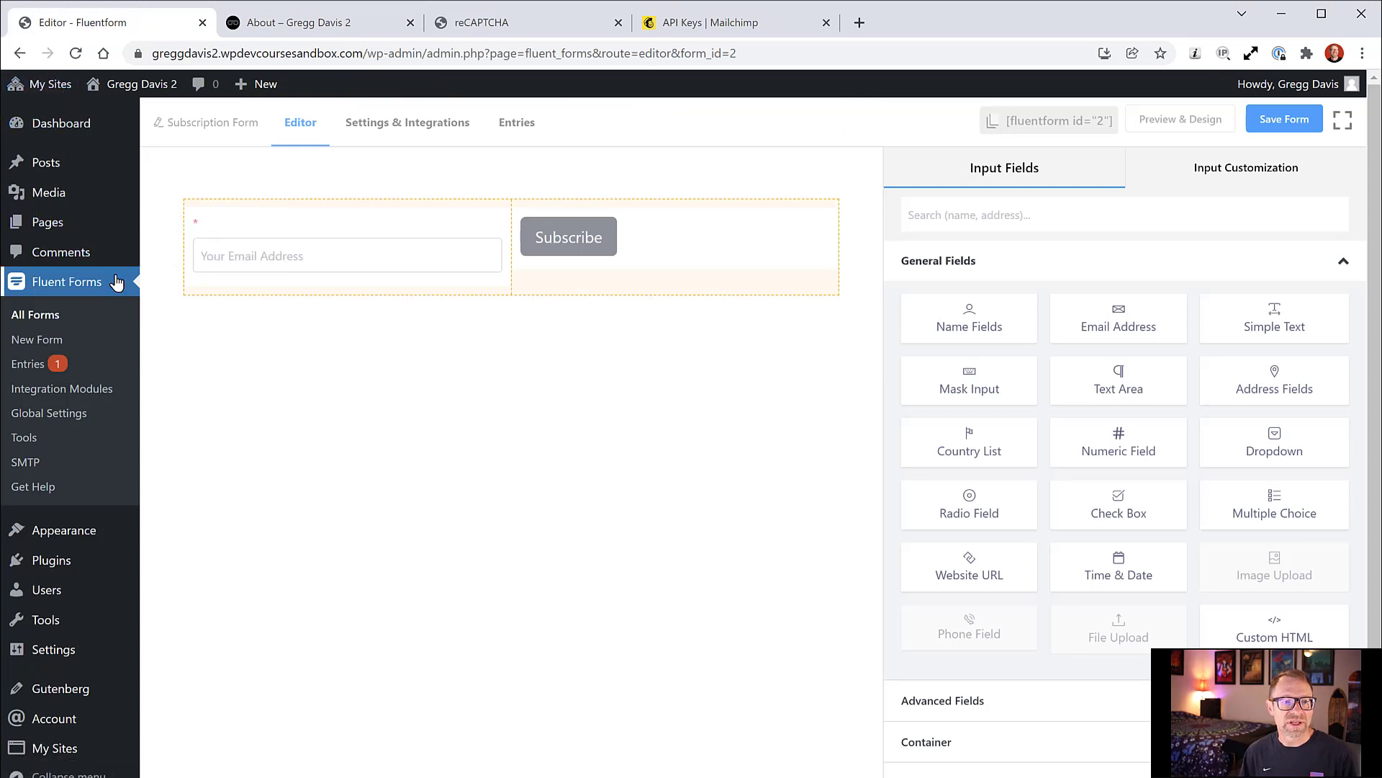
{"action": "mouse_move", "coordinate": [46, 223]}
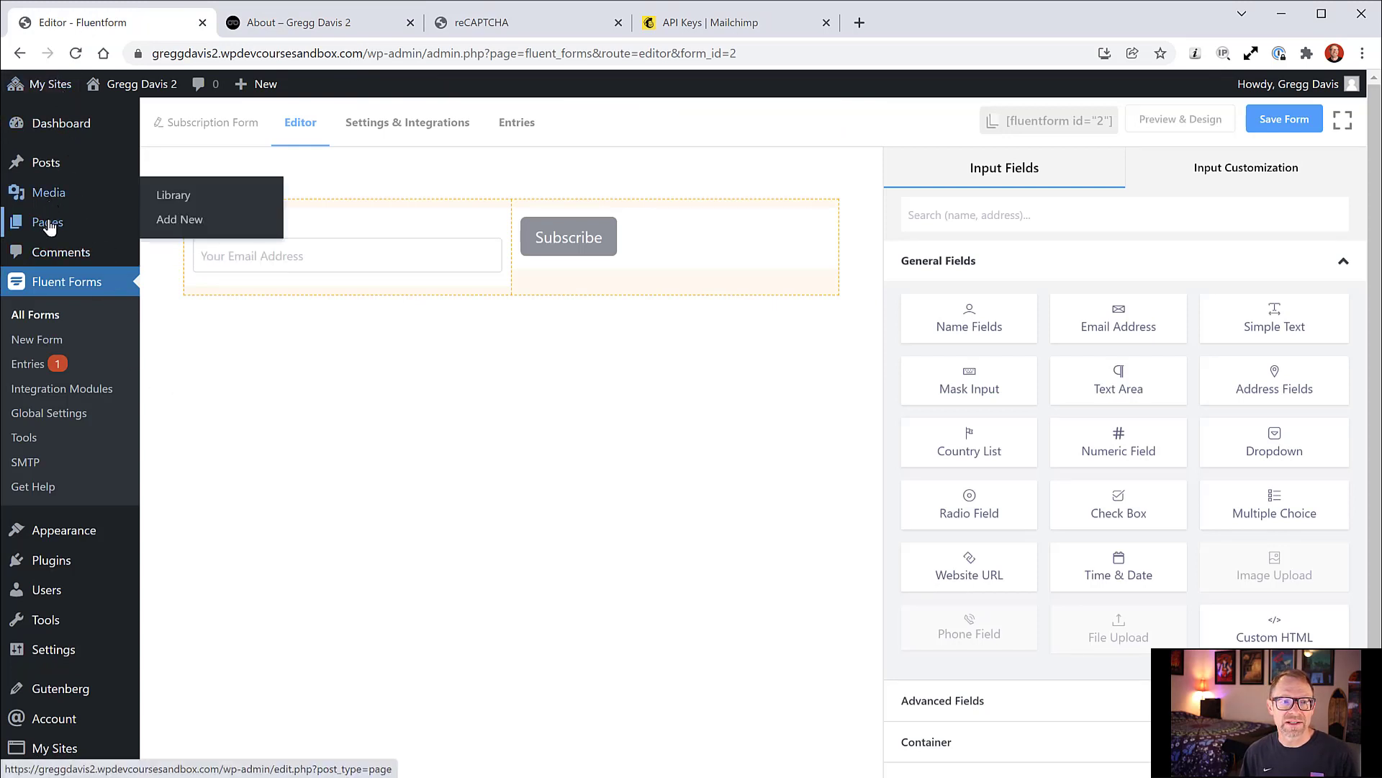
{"action": "left_click", "coordinate": [179, 225]}
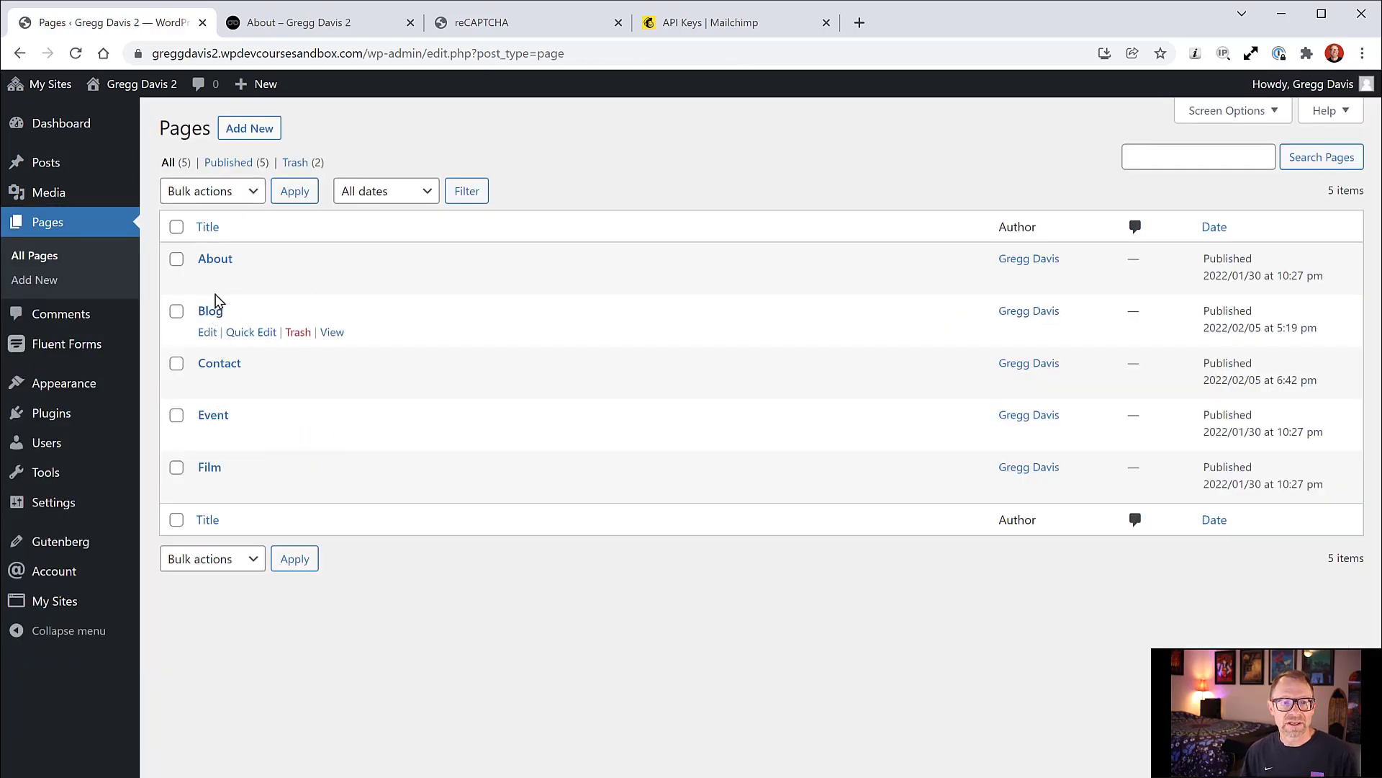
Step: Open About, scroll to 'Watch birds from your inbox', and select its Heading and right Column in List View
{"action": "left_click", "coordinate": [219, 261]}
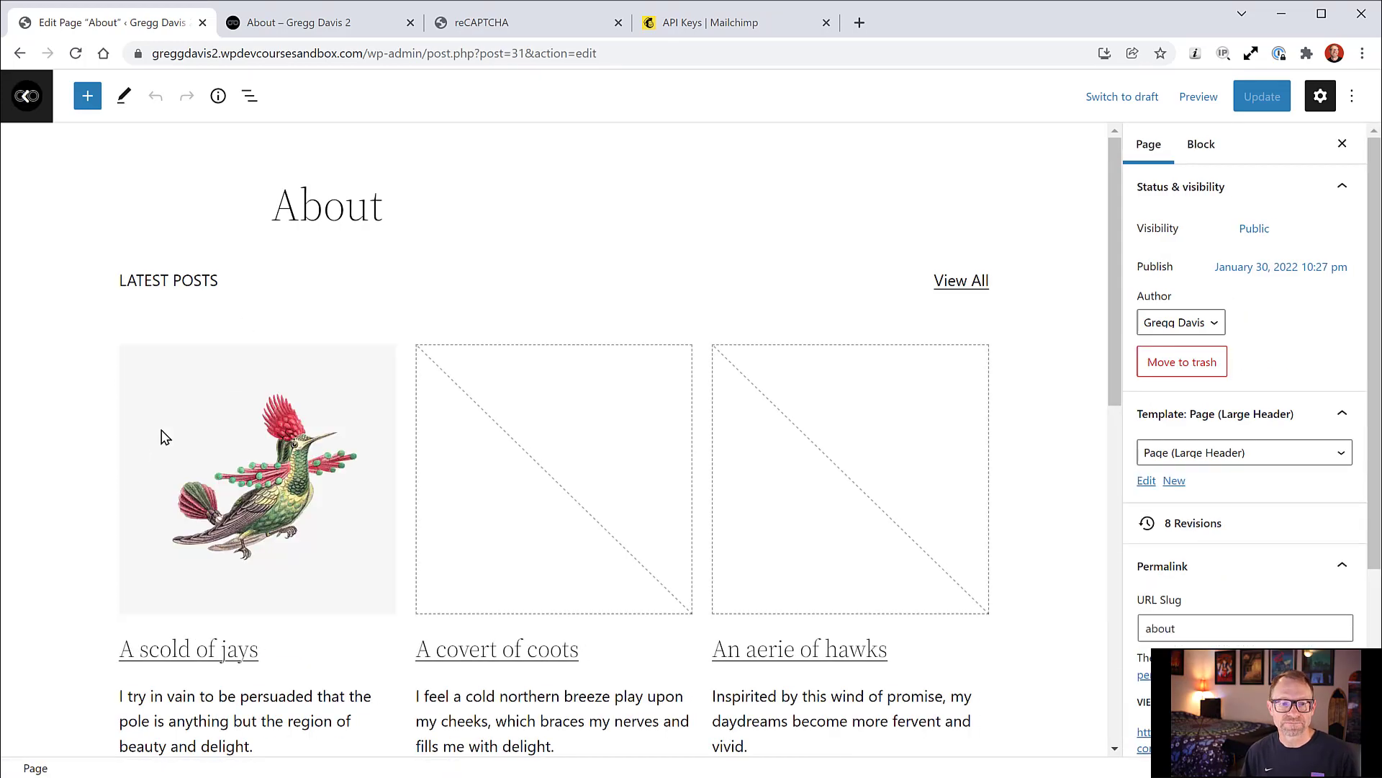
{"action": "scroll", "coordinate": [67, 491], "scroll_direction": "down", "scroll_amount": 4}
{"action": "scroll", "coordinate": [67, 491], "scroll_direction": "down", "scroll_amount": 4}
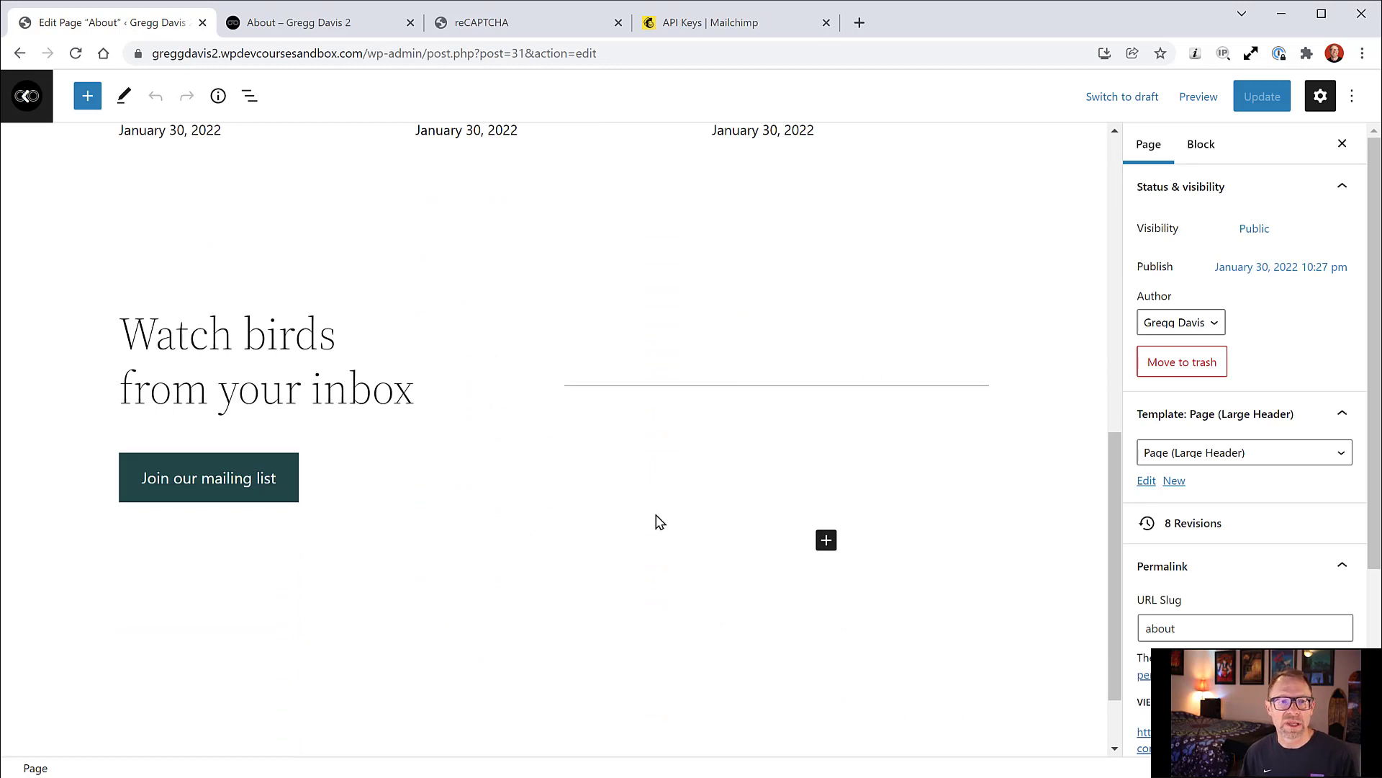
{"action": "left_click", "coordinate": [503, 357]}
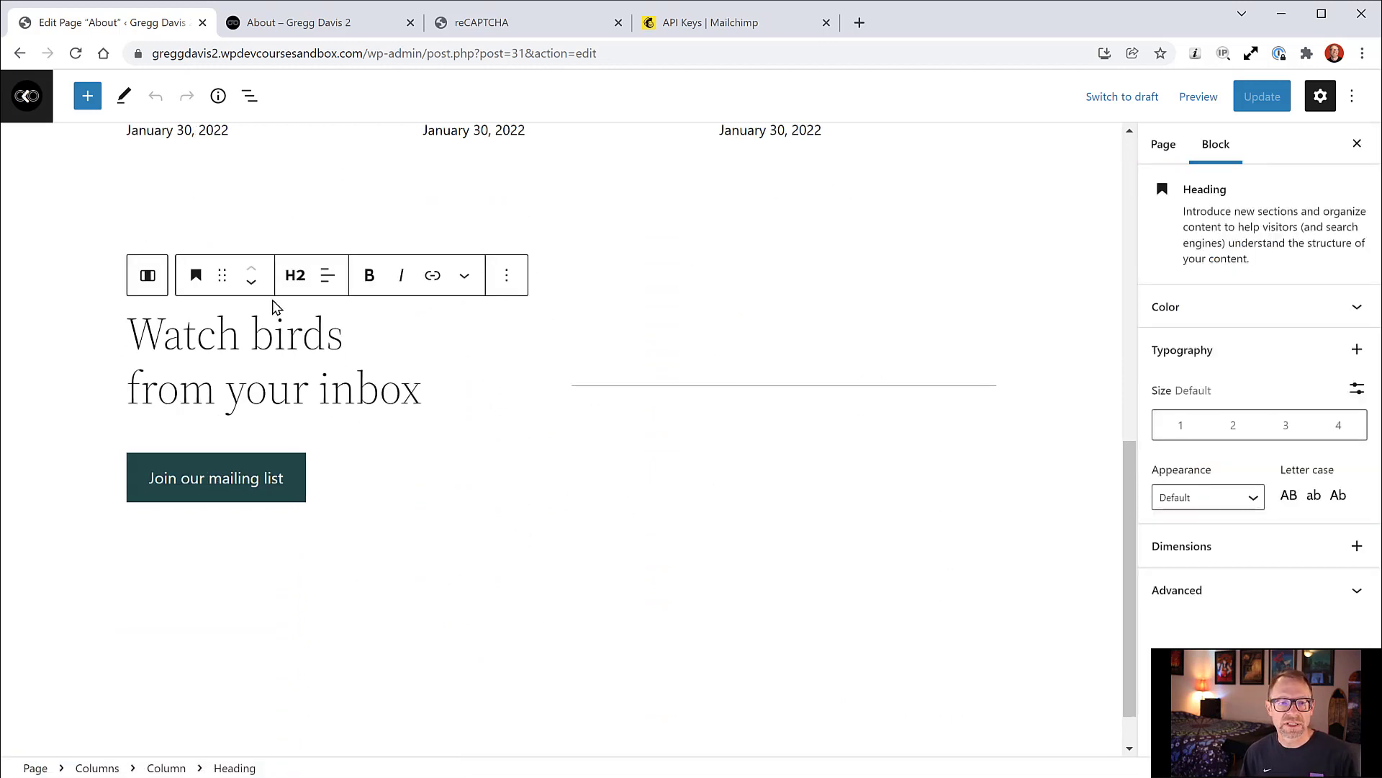
{"action": "left_click", "coordinate": [677, 351]}
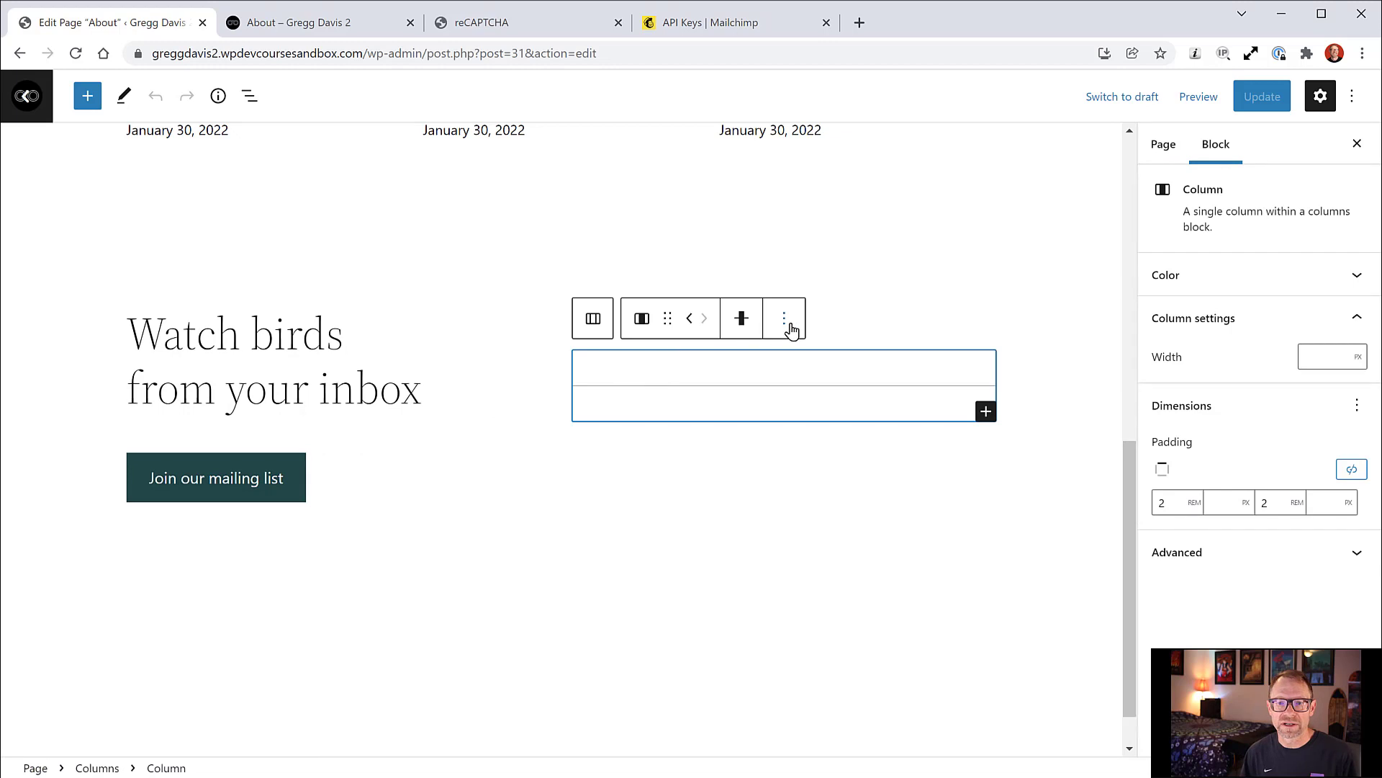
{"action": "left_click", "coordinate": [250, 96]}
{"action": "scroll", "coordinate": [180, 425], "scroll_direction": "down", "scroll_amount": 1}
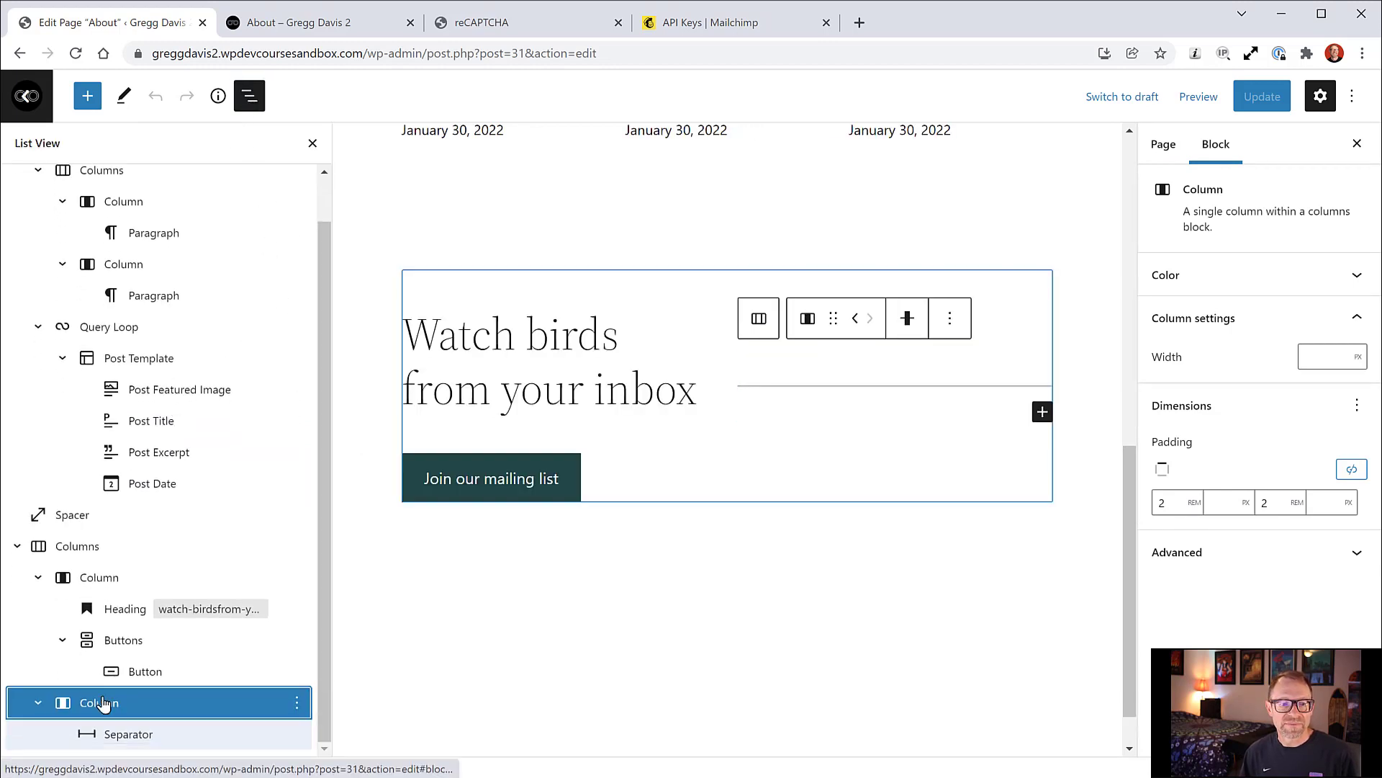
{"action": "left_click", "coordinate": [137, 611]}
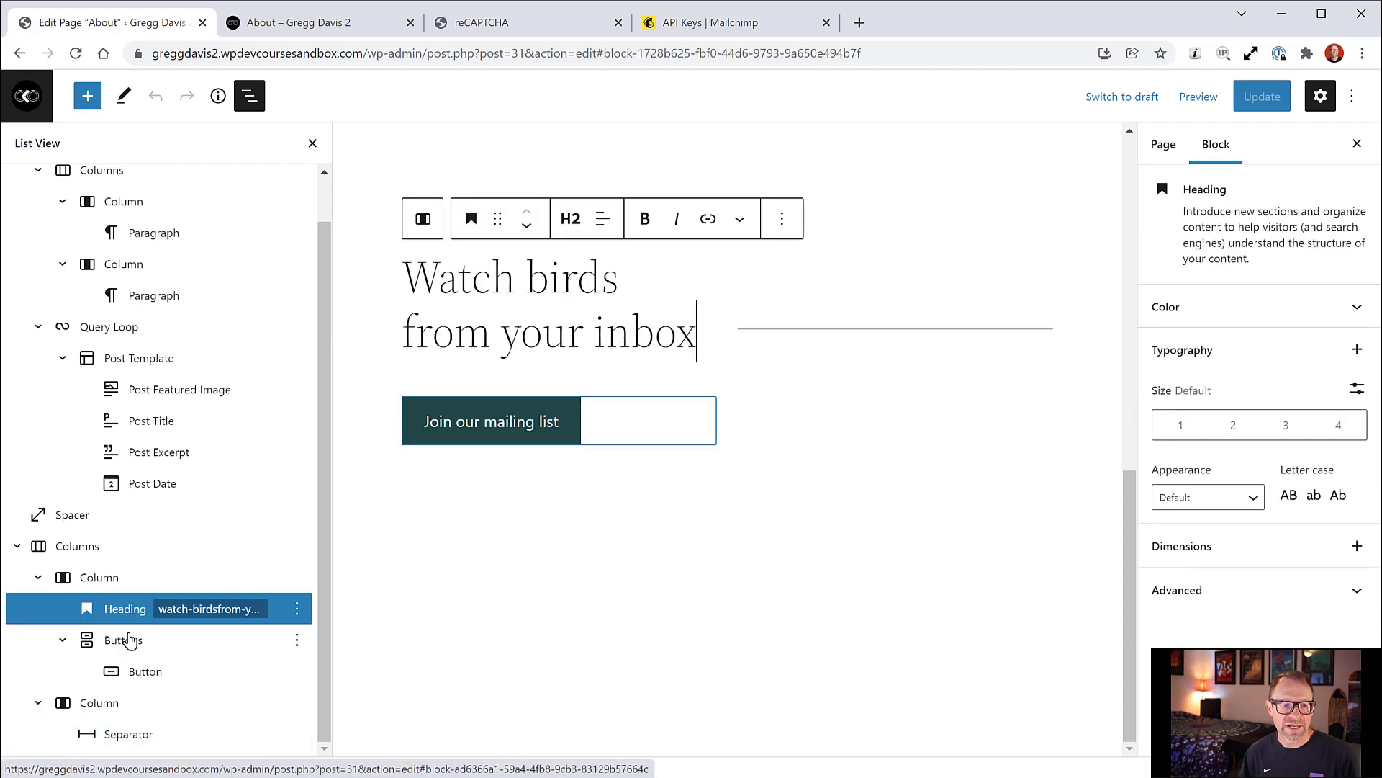
{"action": "left_click", "coordinate": [105, 711]}
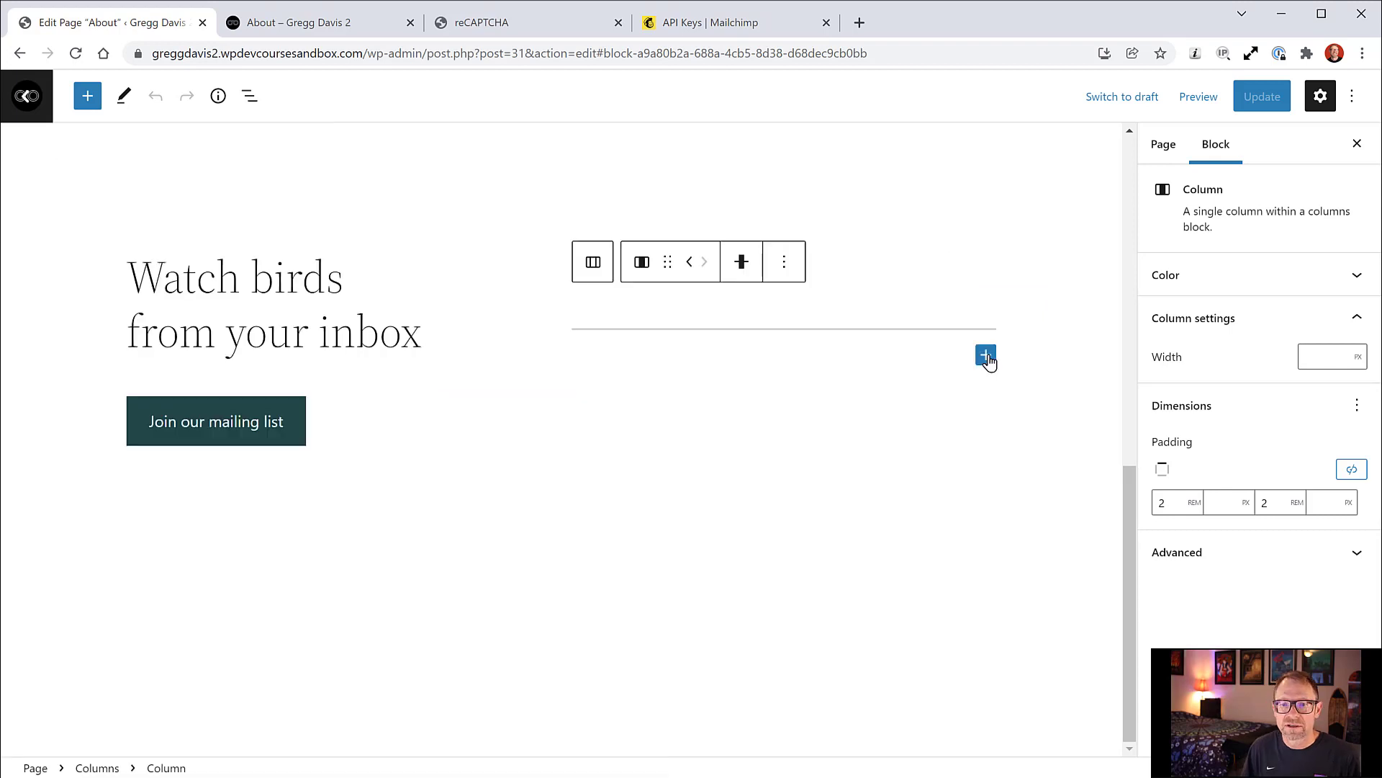
Step: Add a Shortcode block in the right column holding the pasted form shortcode
{"action": "left_click", "coordinate": [986, 356]}
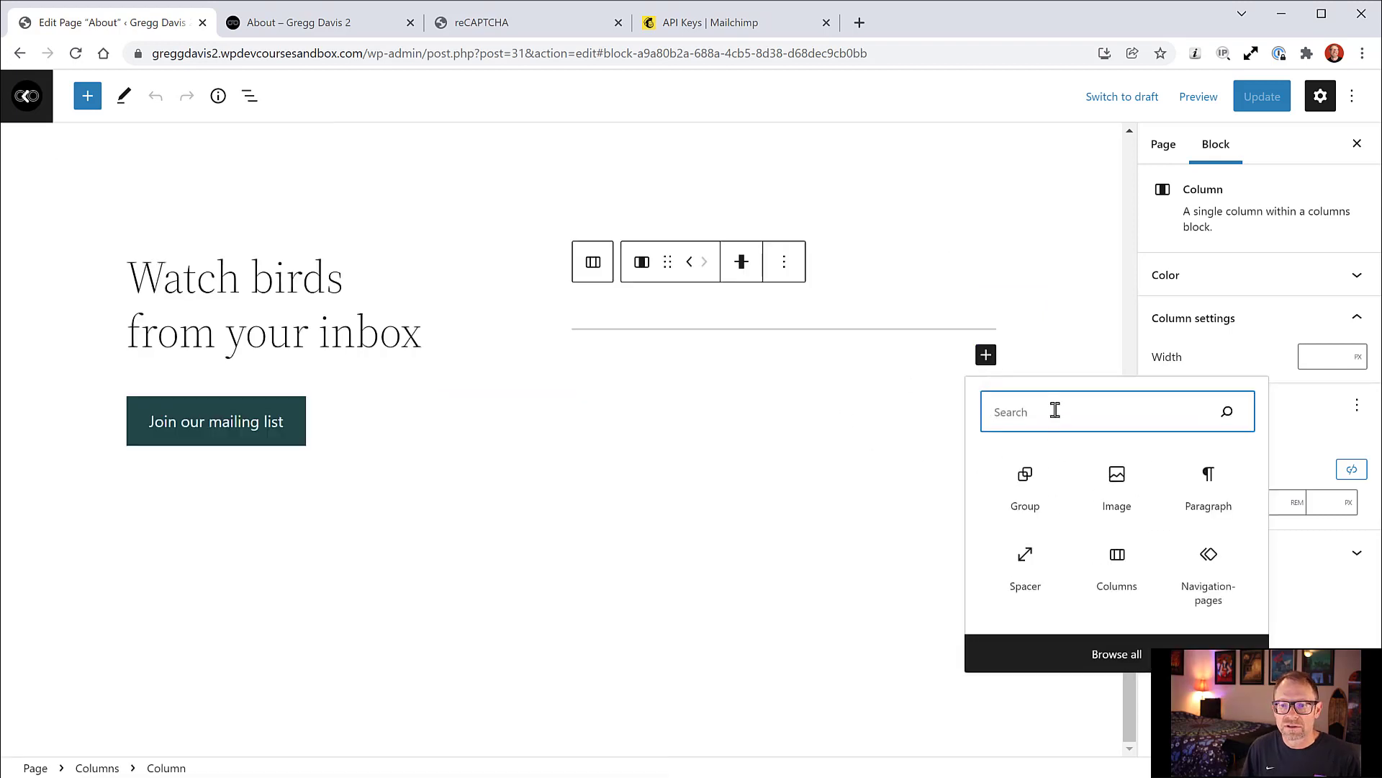
{"action": "type", "text": "short"}
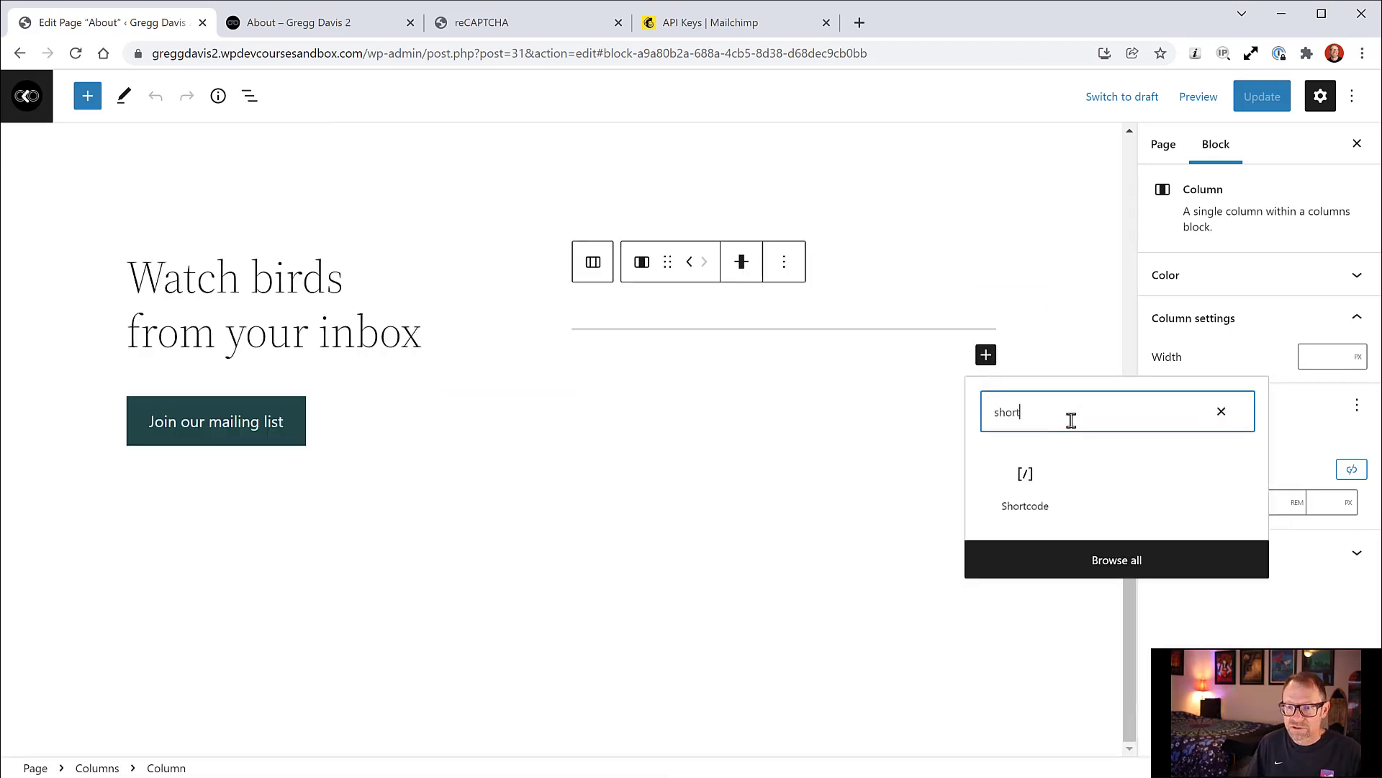
{"action": "left_click", "coordinate": [1027, 494]}
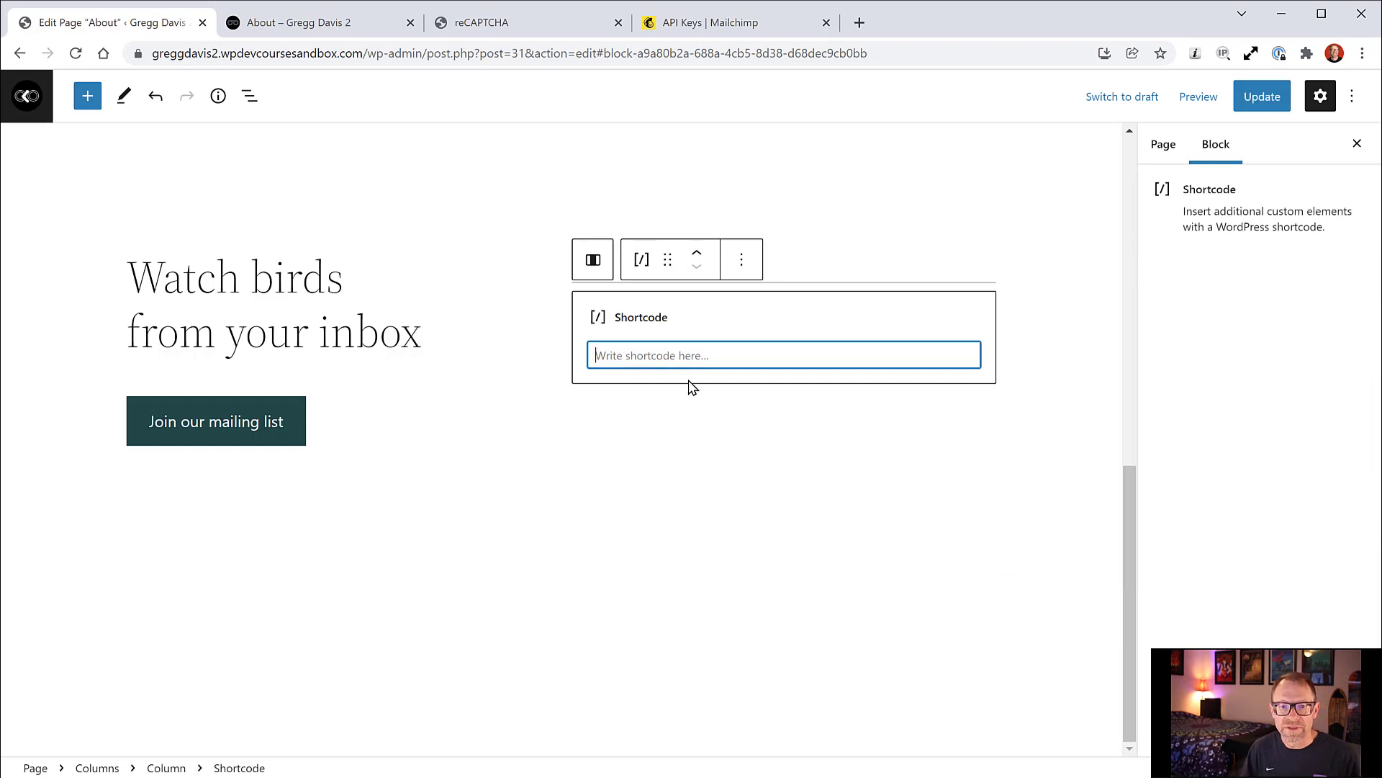
{"action": "type", "text": "[fluentform id=\"2\"]"}
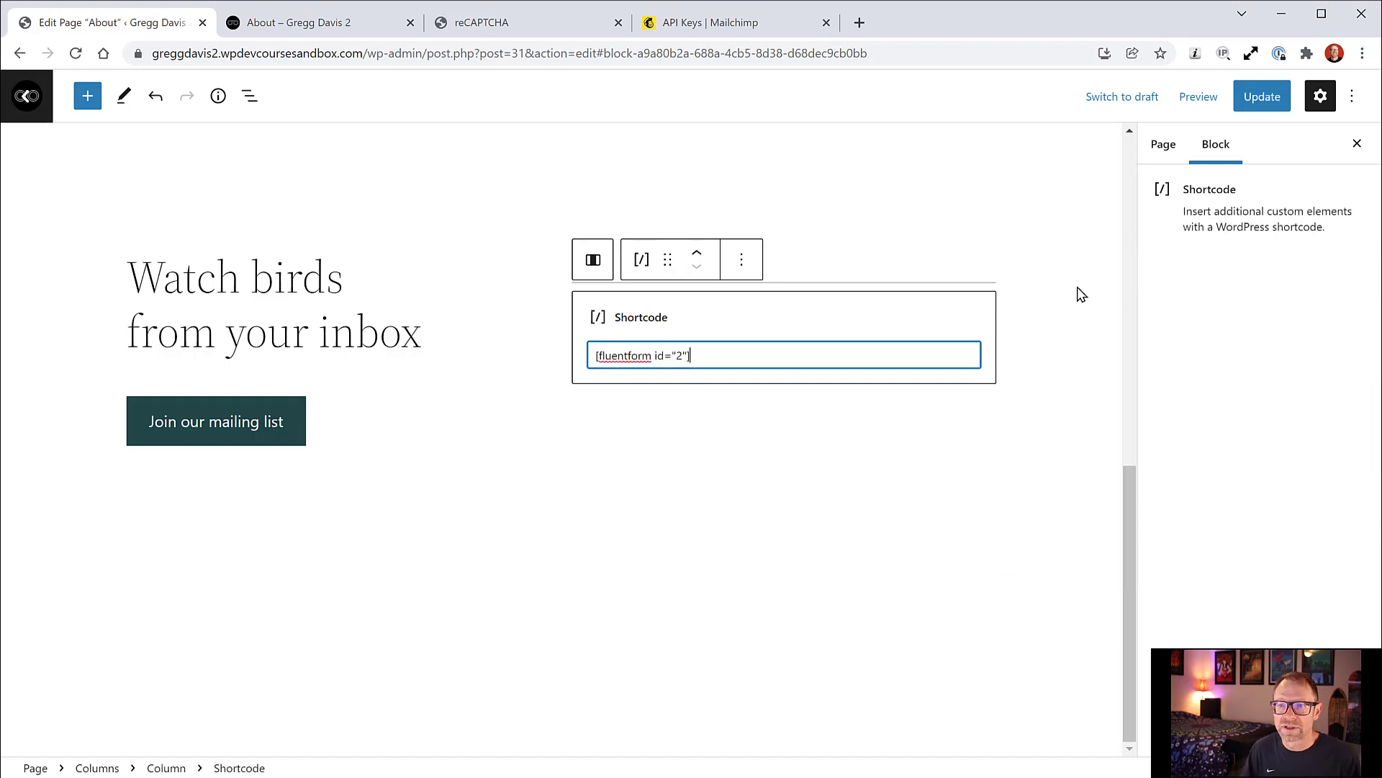
Step: Update the page and reload the live About page to see the form
{"action": "left_click", "coordinate": [1265, 100]}
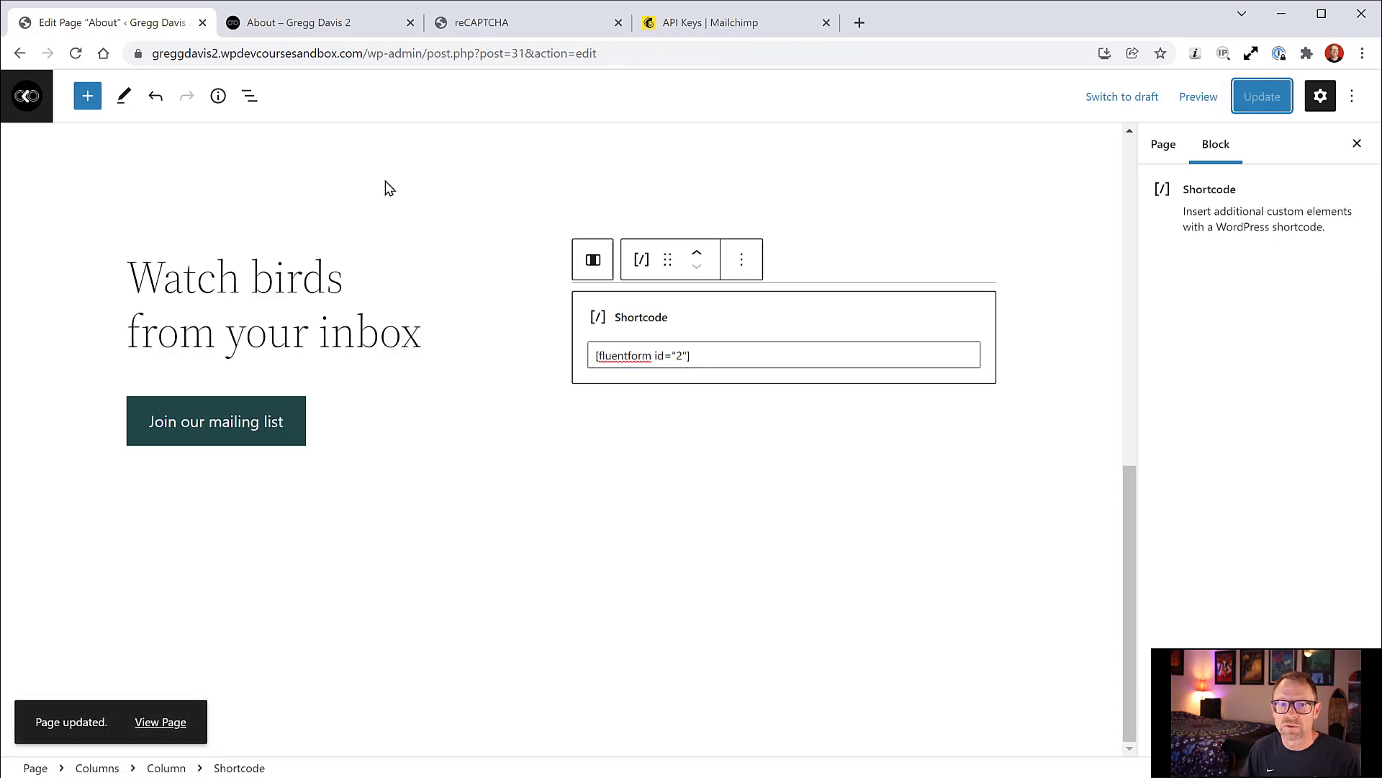
{"action": "left_click", "coordinate": [259, 26]}
{"action": "left_click", "coordinate": [76, 55]}
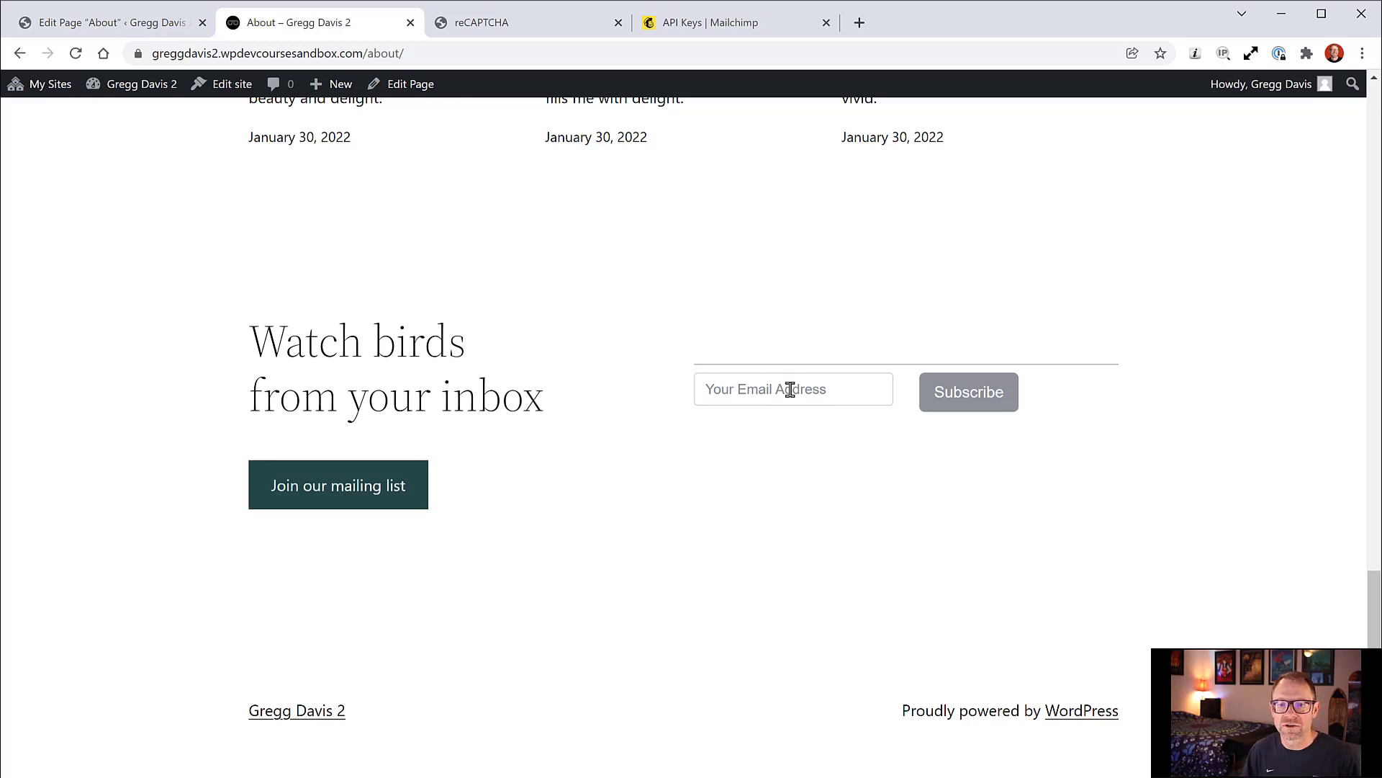
Step: Try the live signup email field, then return to the About page editor
{"action": "left_click", "coordinate": [820, 389]}
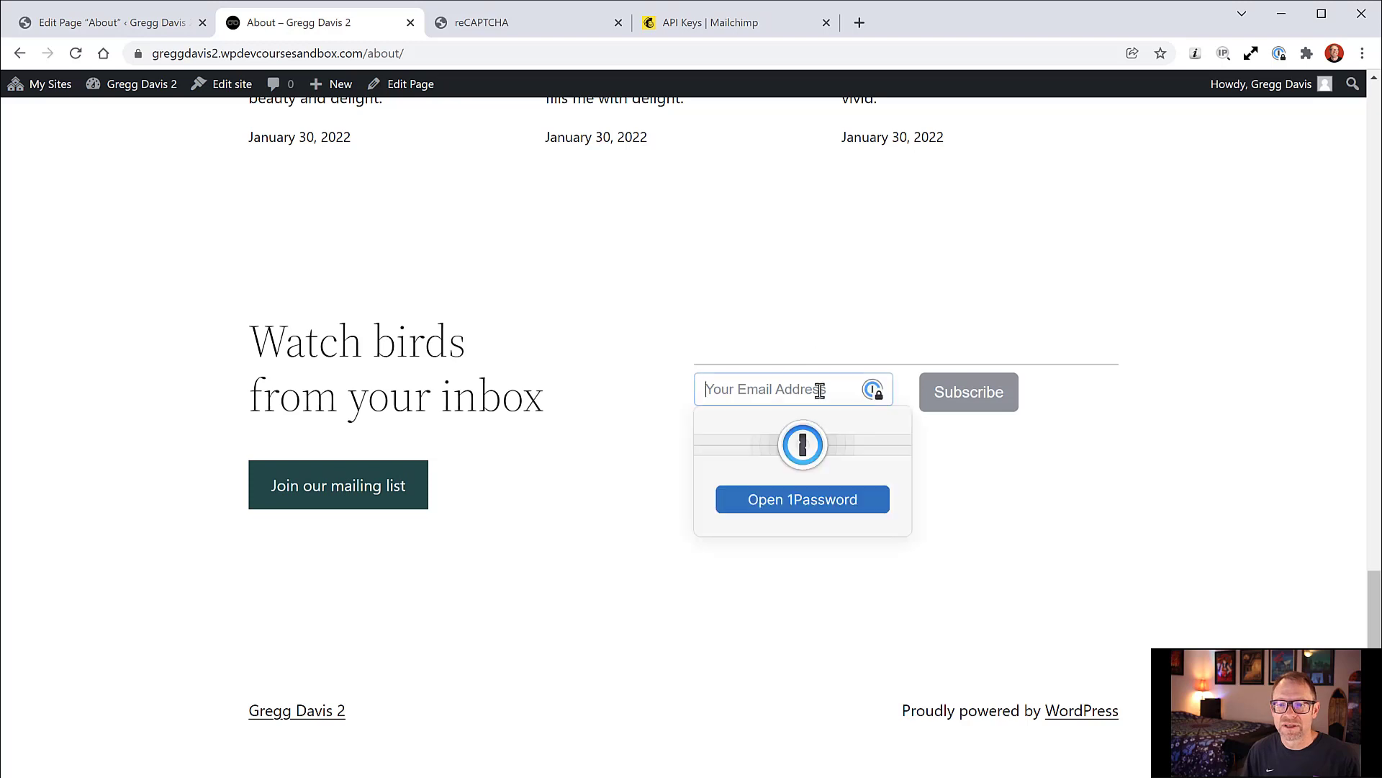
{"action": "left_click", "coordinate": [1039, 480]}
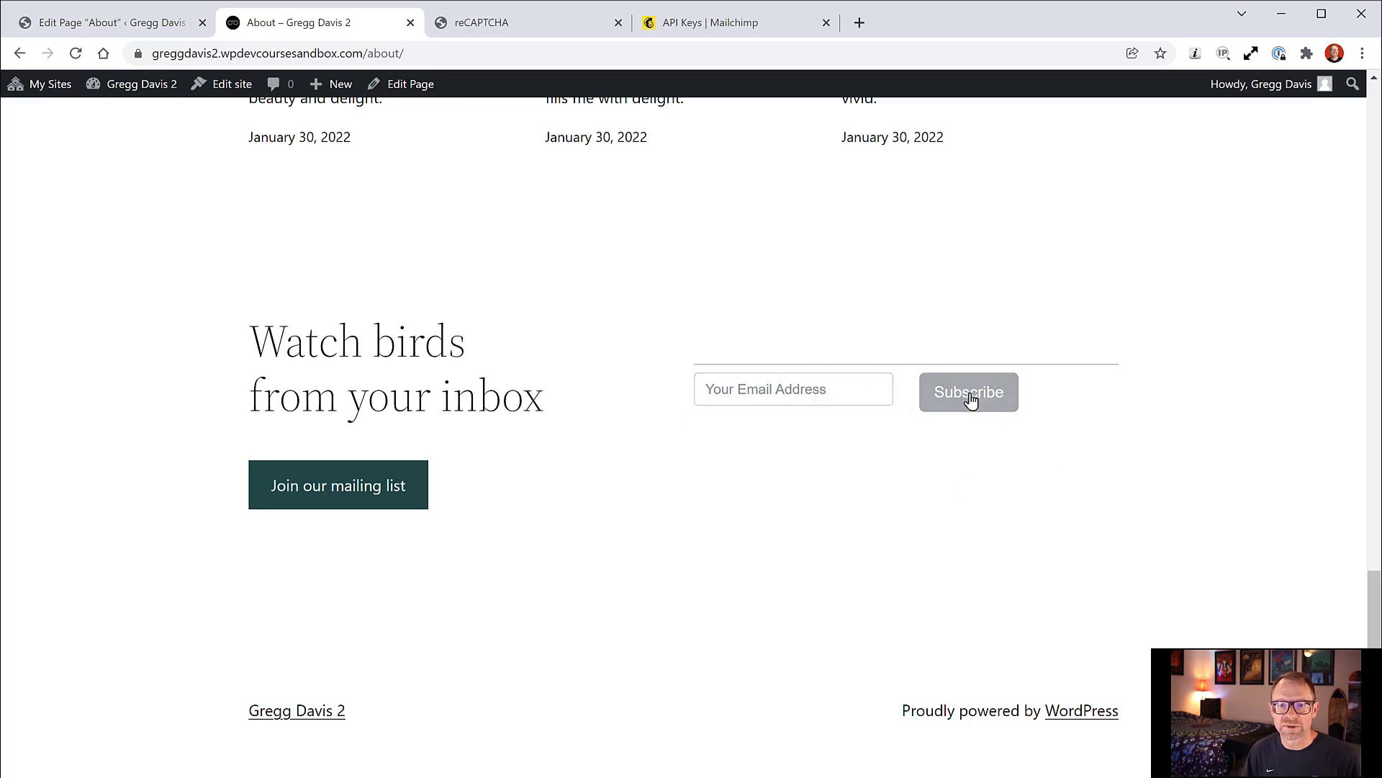
{"action": "left_click", "coordinate": [167, 21]}
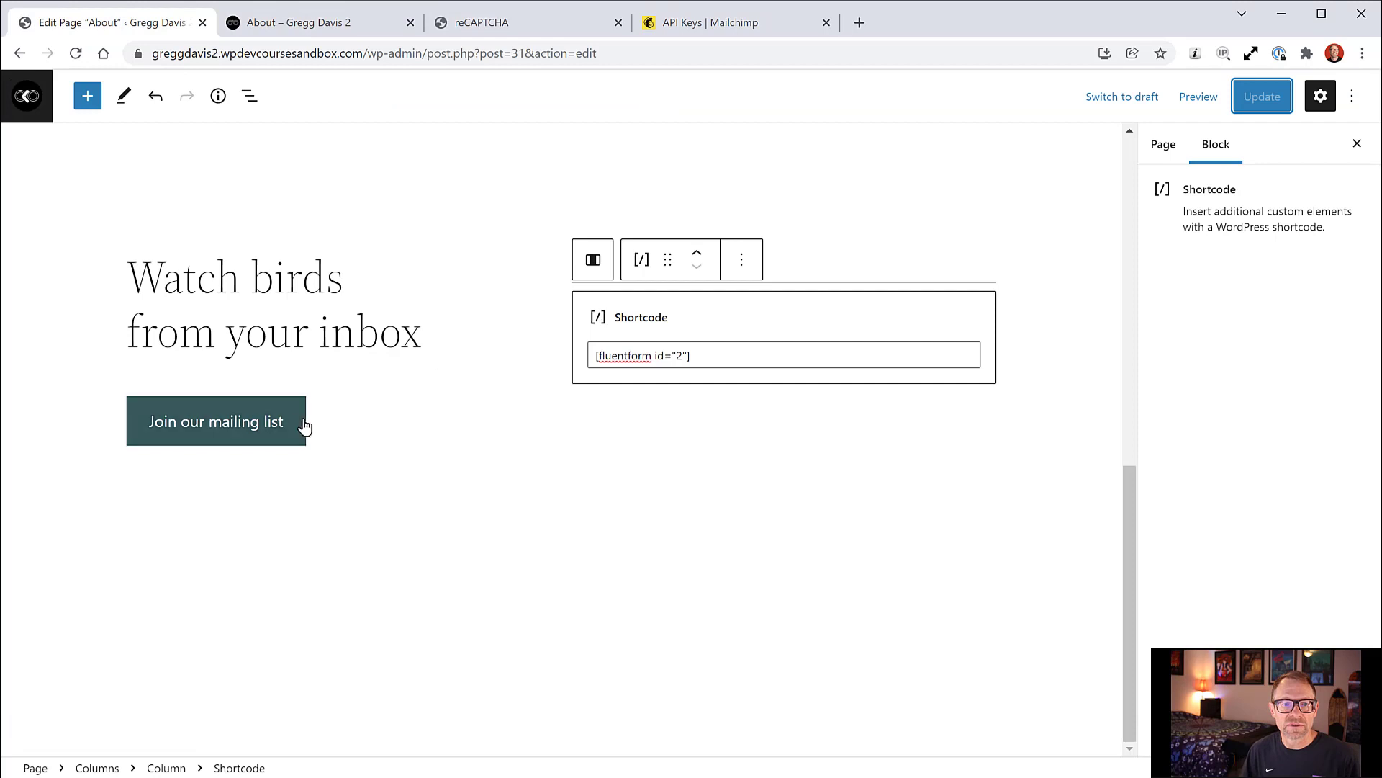
{"action": "left_click", "coordinate": [339, 377]}
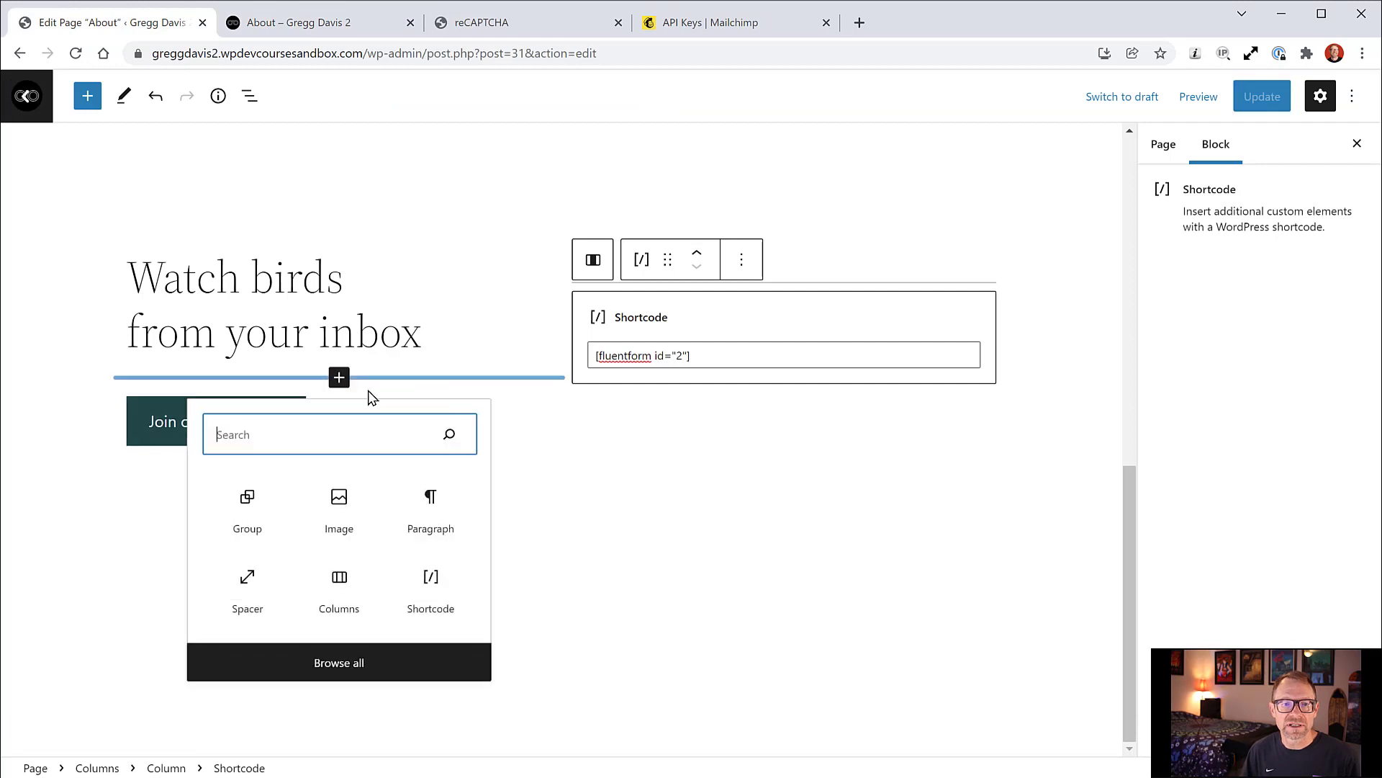
{"action": "left_click", "coordinate": [80, 421]}
Step: Remove the 'Join our mailing list' button and the leftover empty button
{"action": "left_click", "coordinate": [123, 417]}
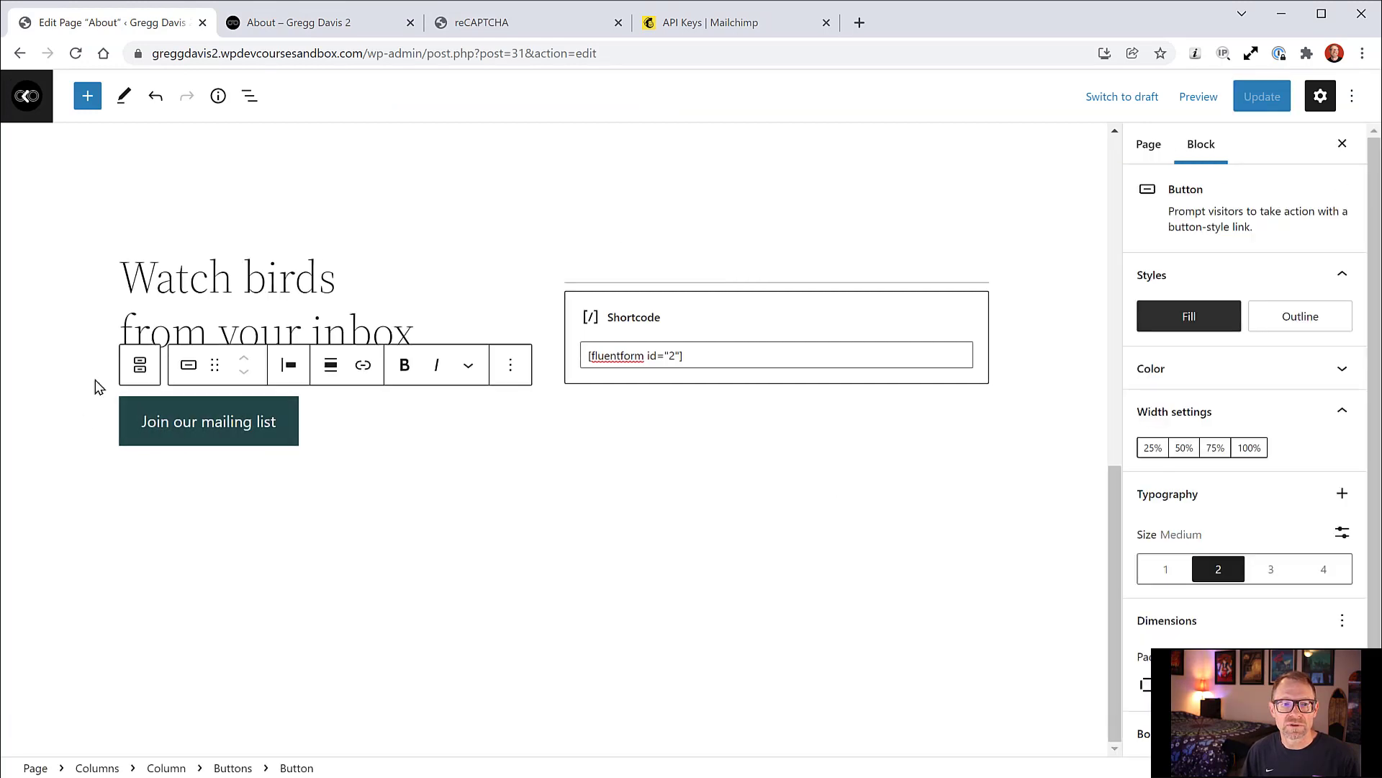
{"action": "left_click", "coordinate": [508, 370]}
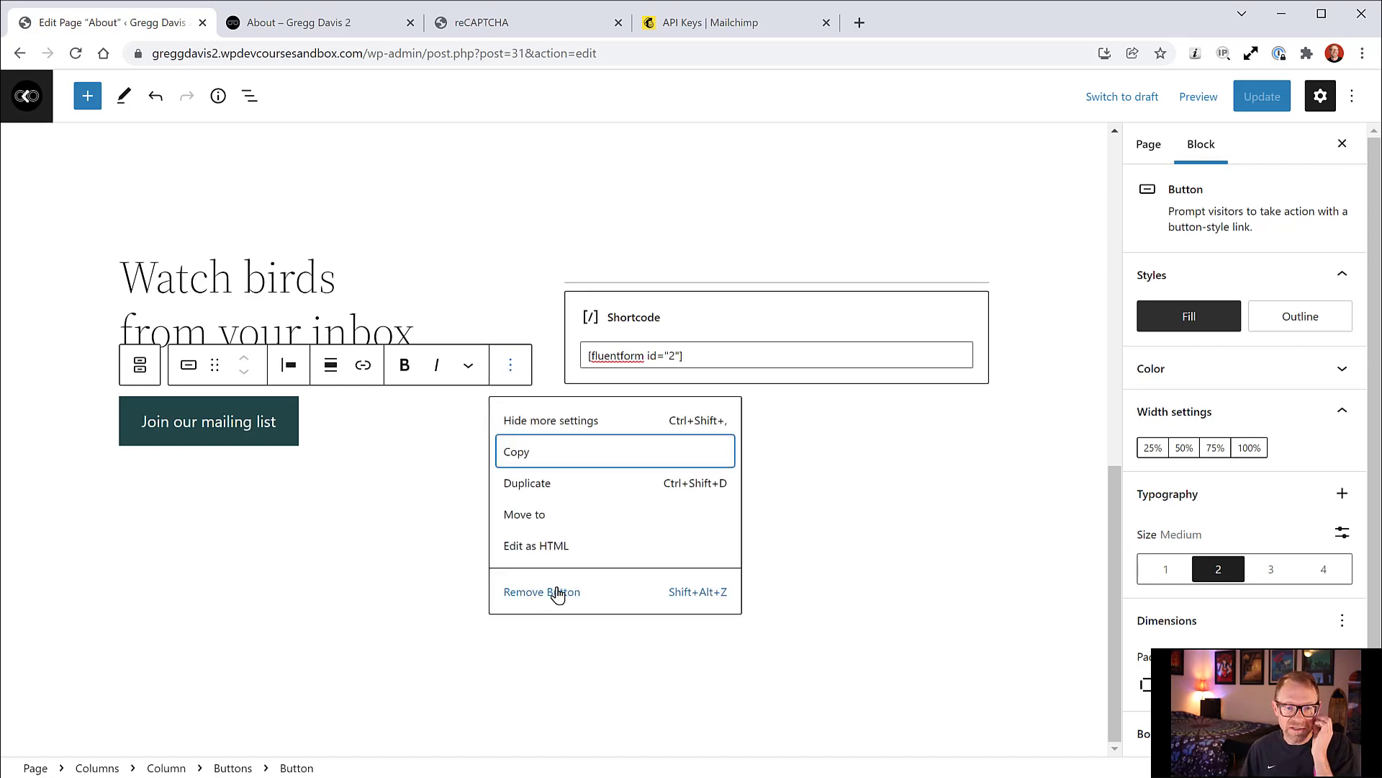
{"action": "left_click", "coordinate": [558, 593]}
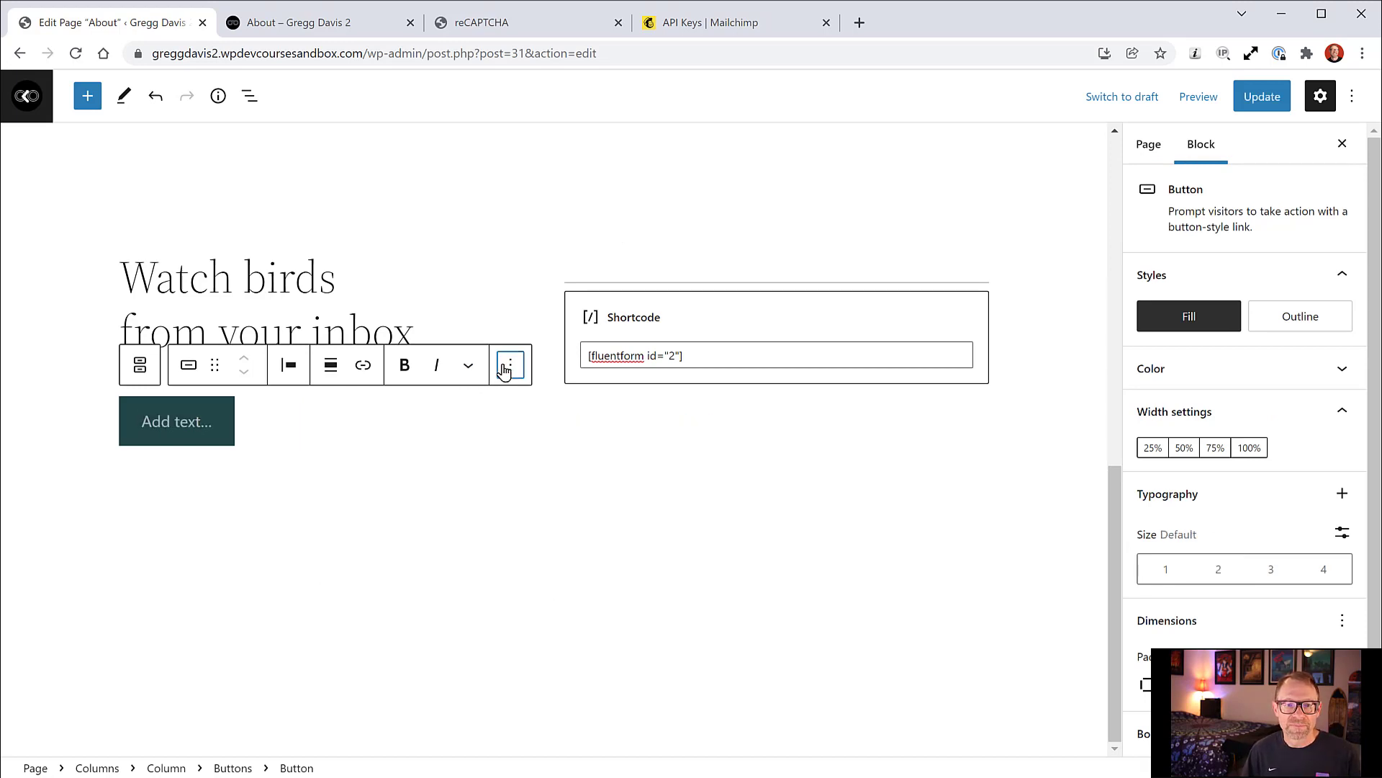
{"action": "left_click", "coordinate": [508, 367]}
{"action": "left_click", "coordinate": [551, 592]}
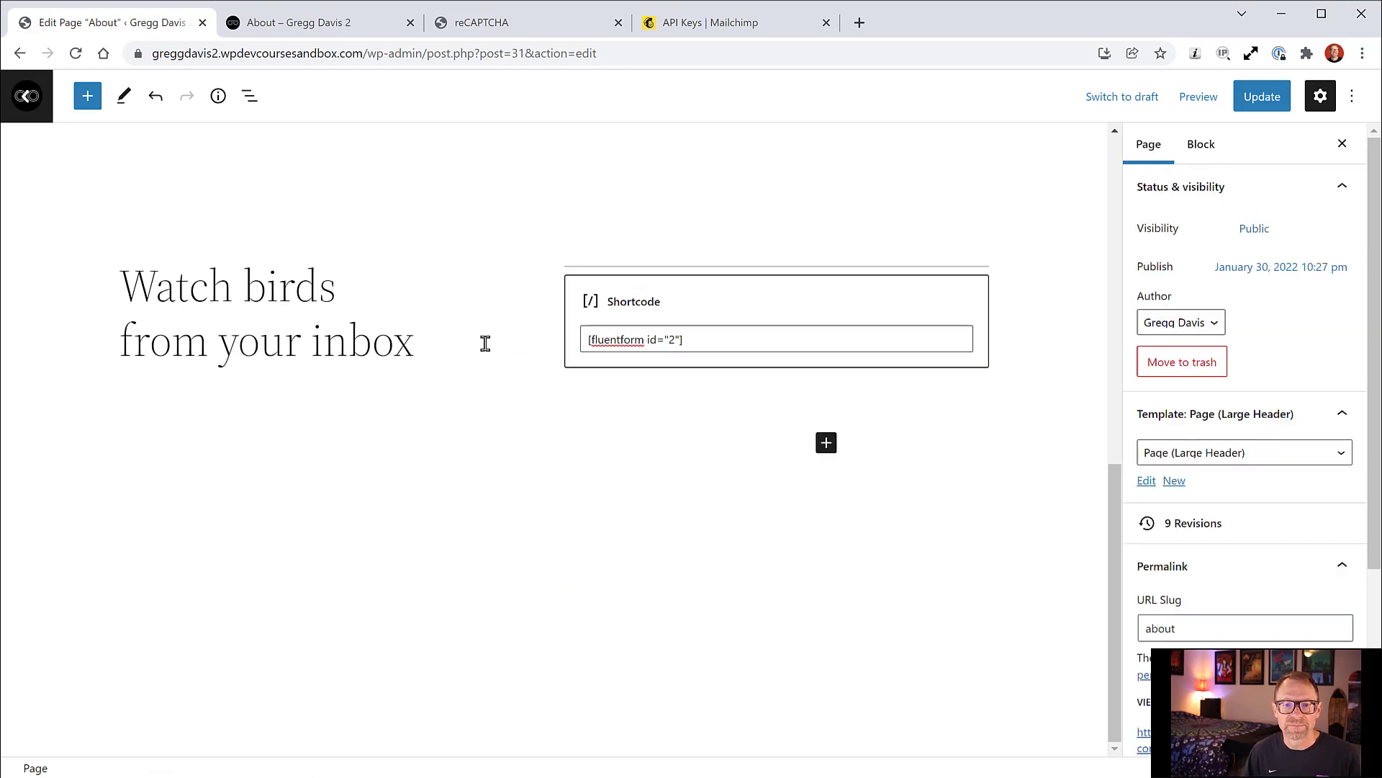
Step: Select the shortcode column and open the List View outline
{"action": "left_click", "coordinate": [717, 251]}
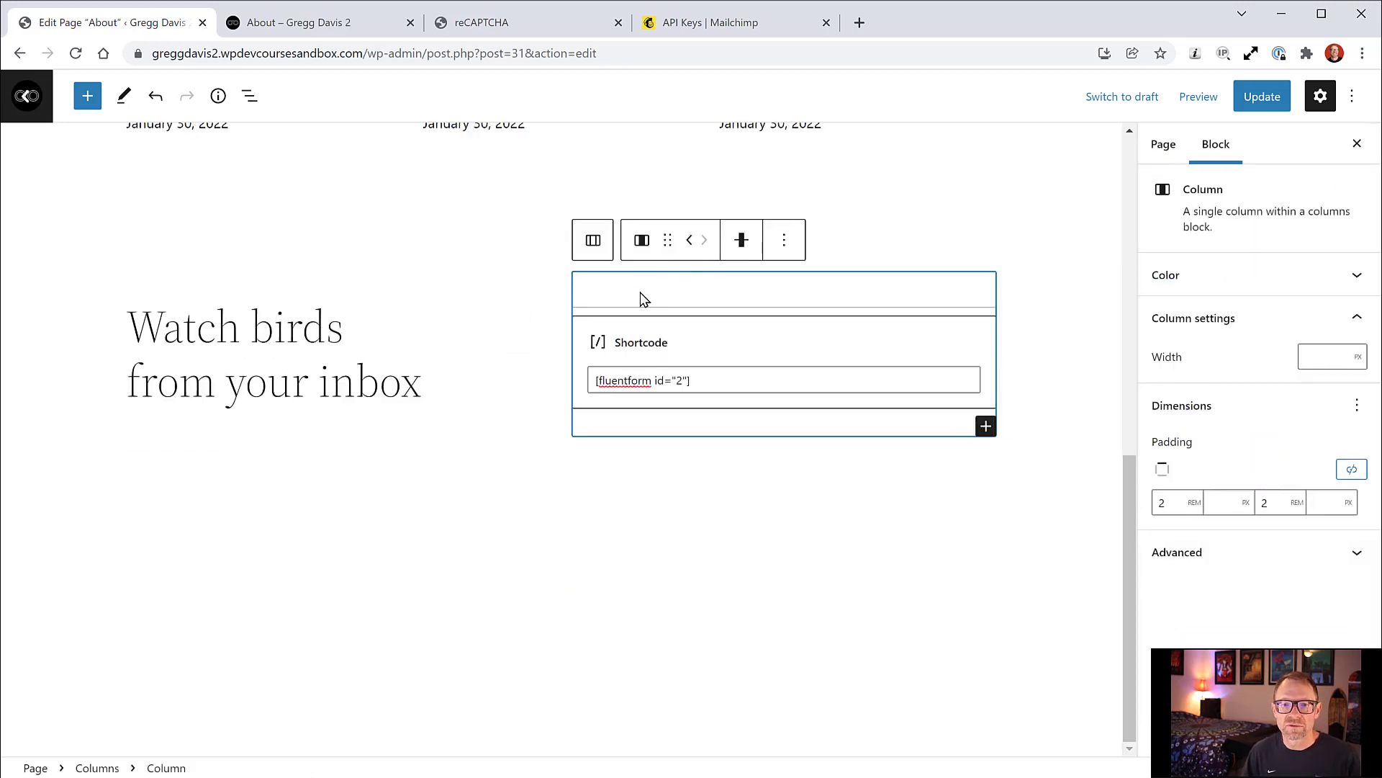
{"action": "left_click", "coordinate": [533, 293]}
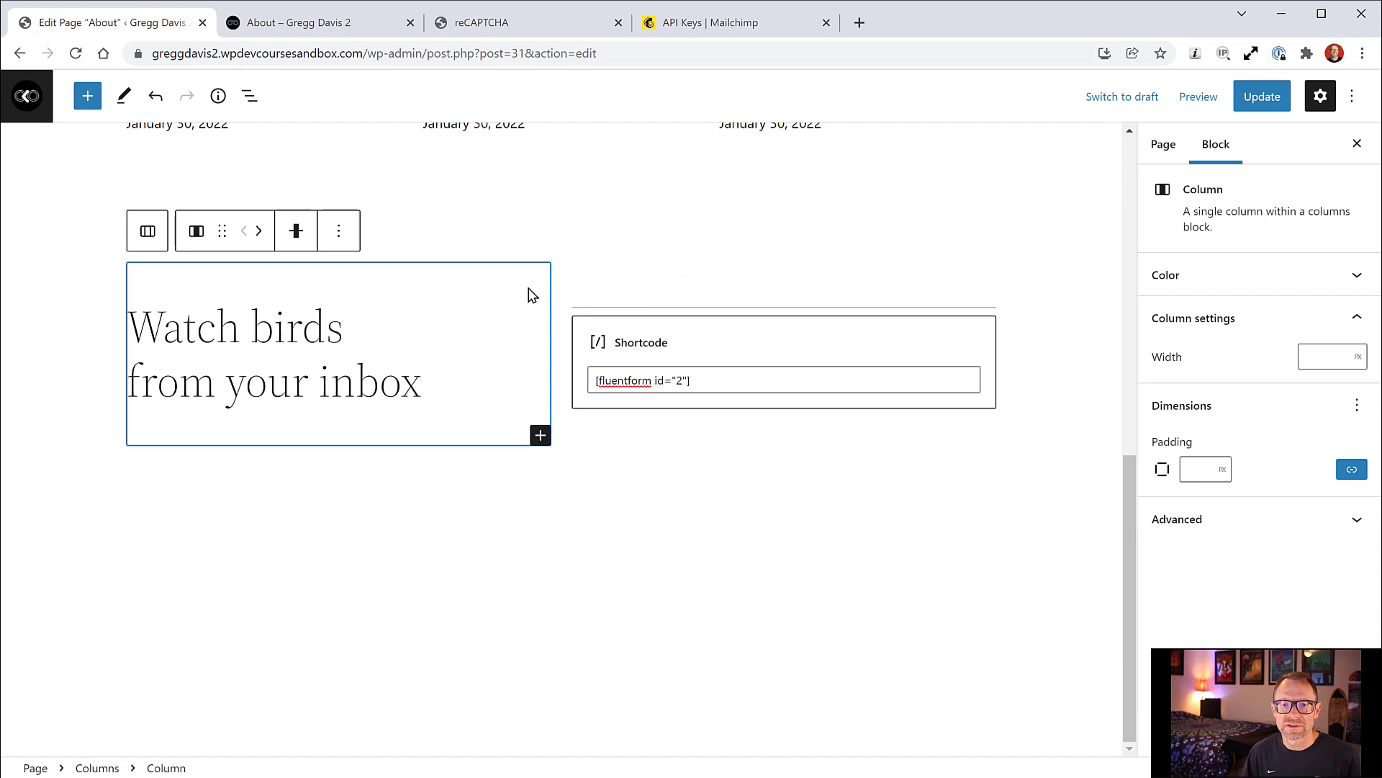
{"action": "left_click", "coordinate": [581, 282]}
{"action": "left_click", "coordinate": [249, 96]}
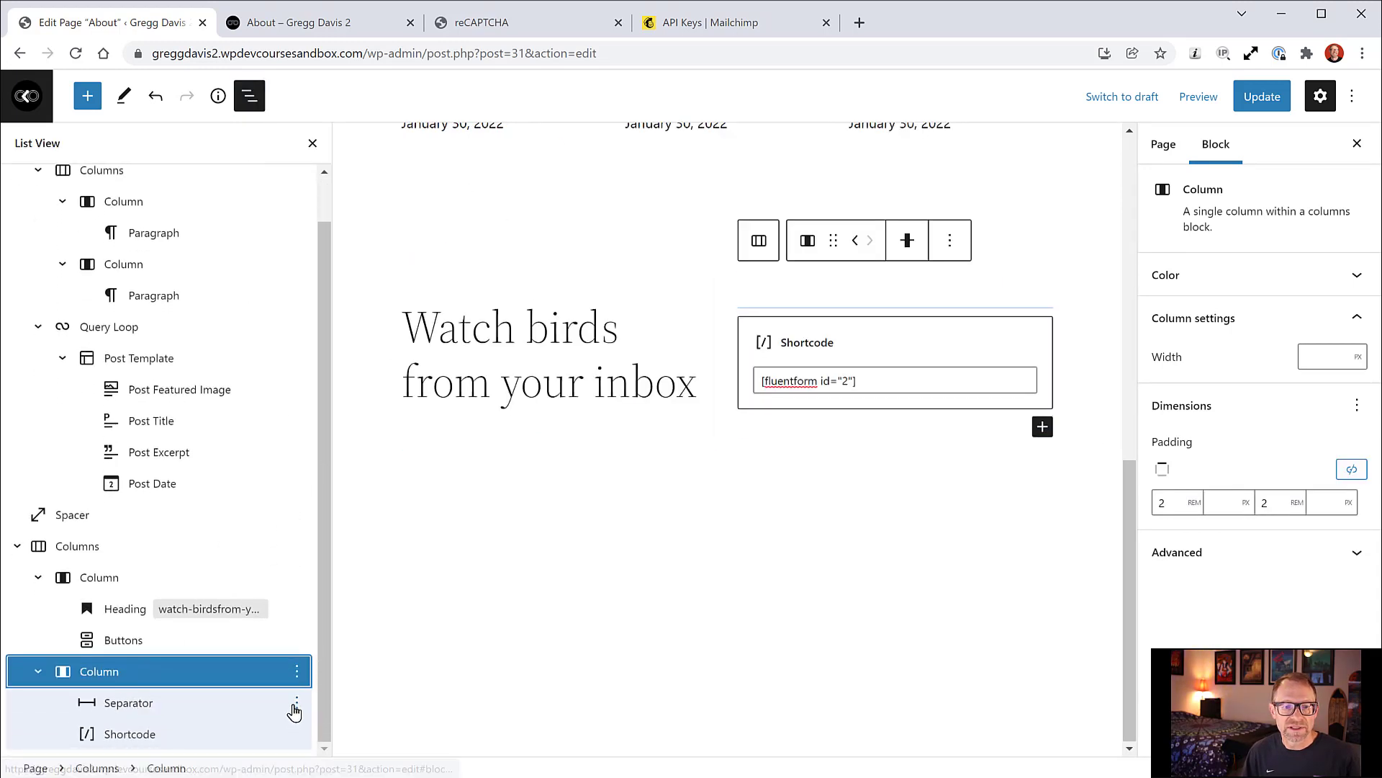
Step: Insert a Heading block reading 'Join the Mailing List' in the form column
{"action": "left_click", "coordinate": [247, 709]}
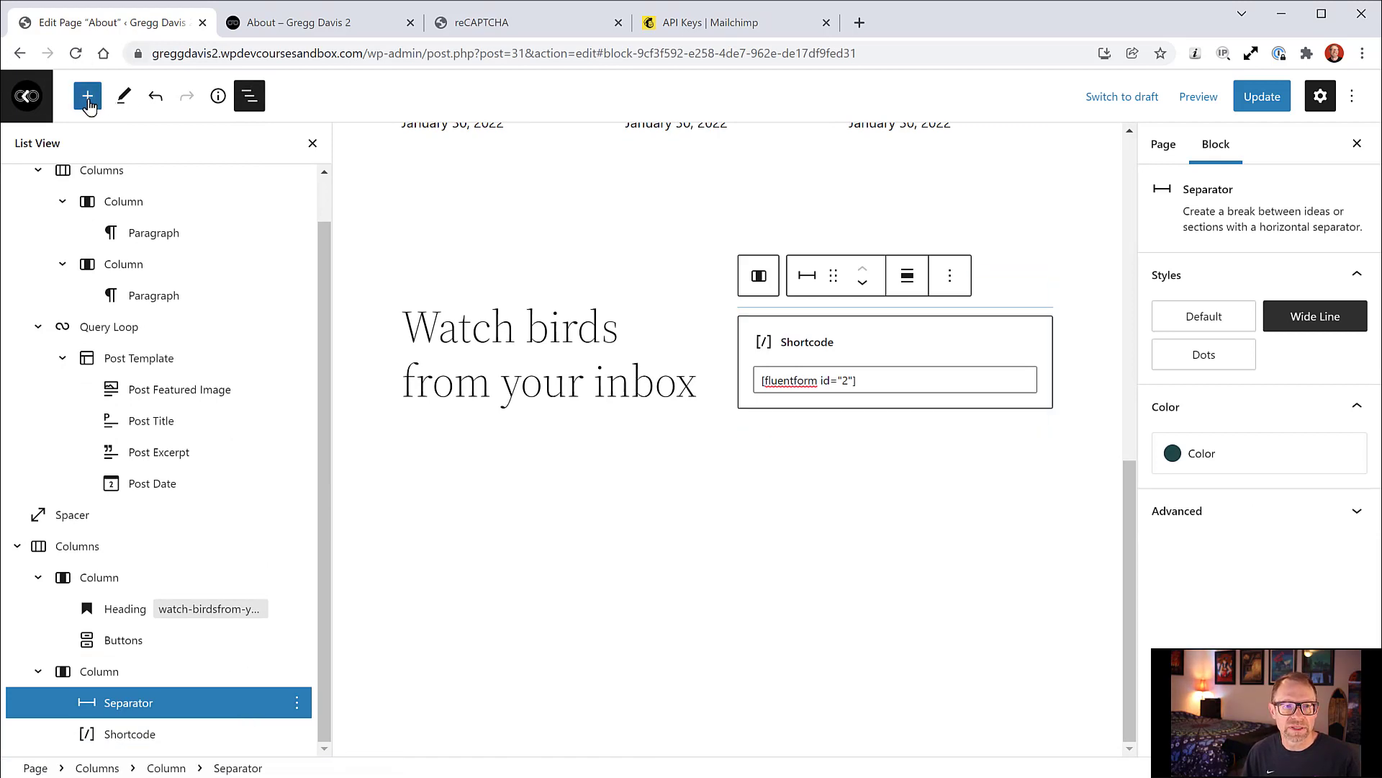
{"action": "left_click", "coordinate": [87, 99]}
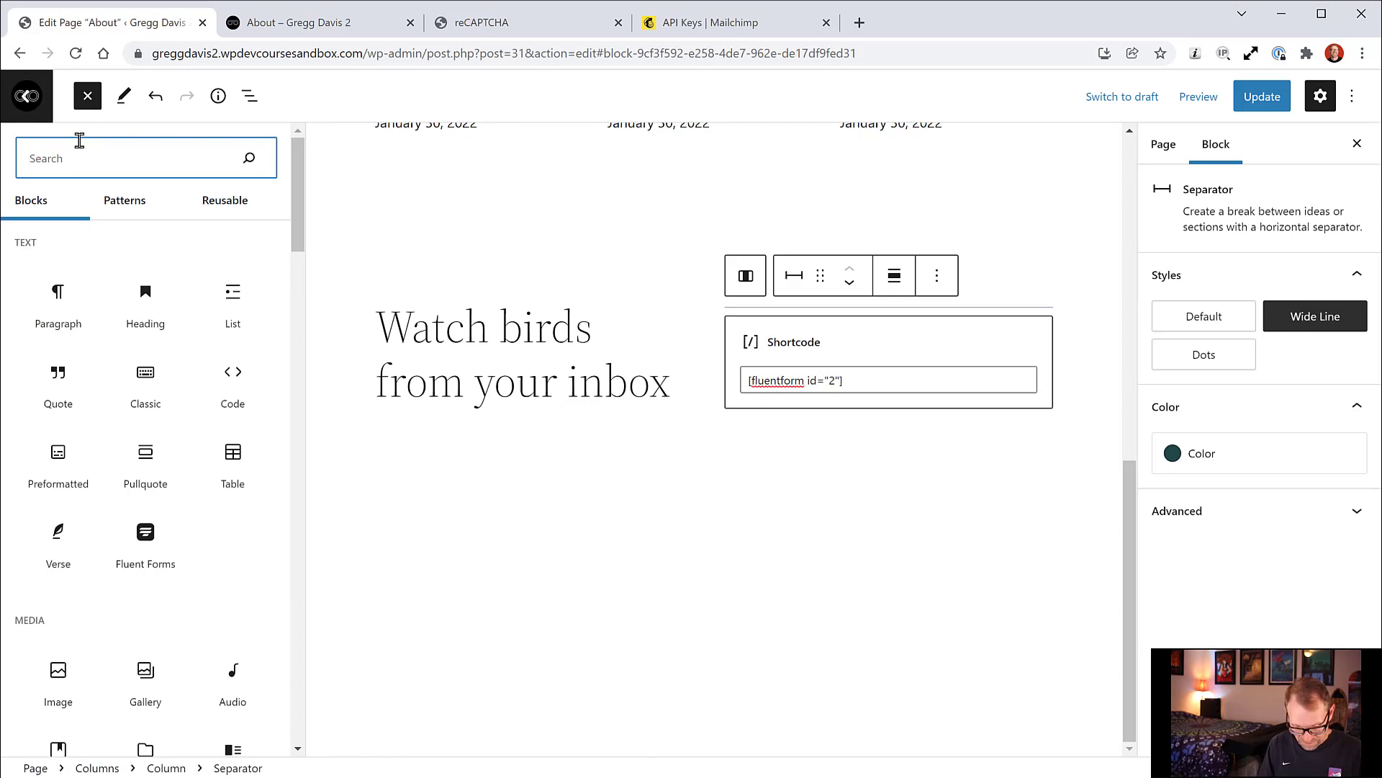
{"action": "type", "text": "head"}
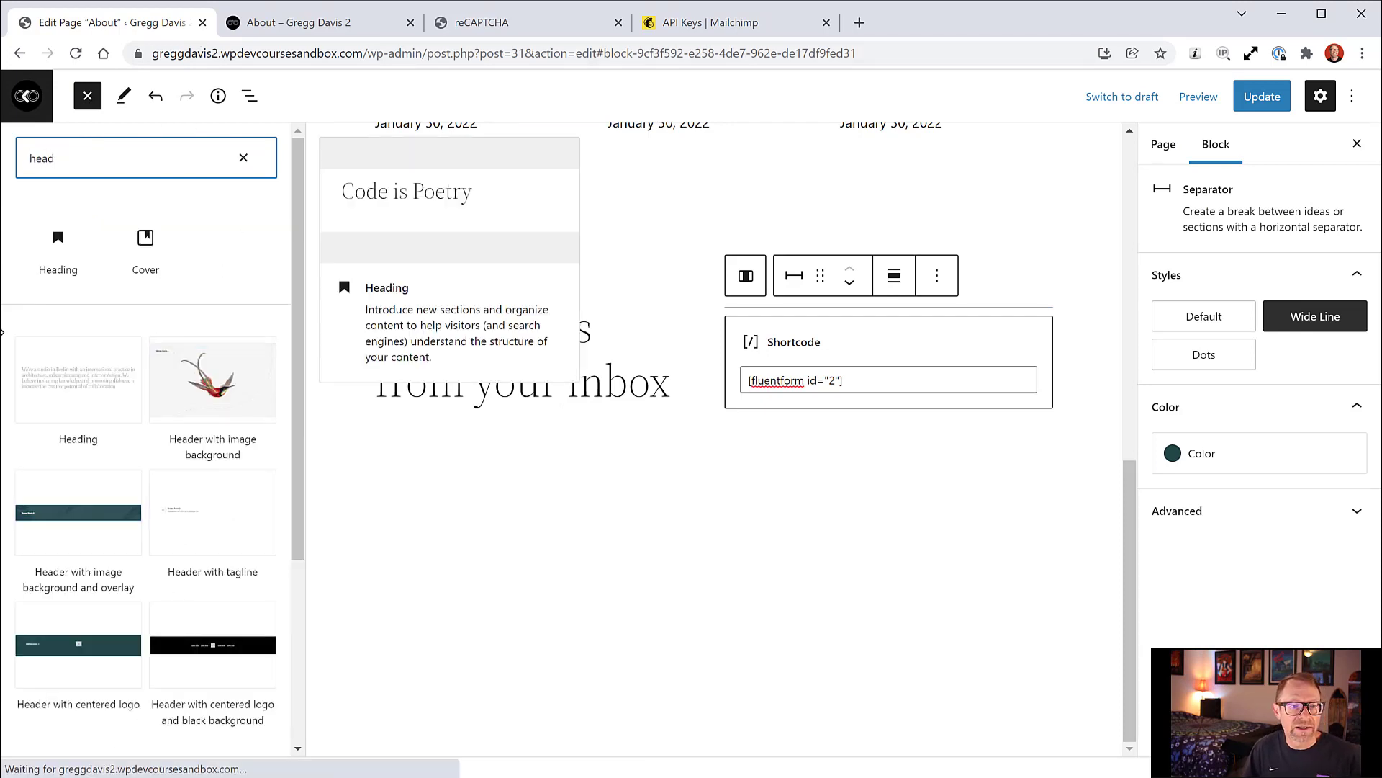
{"action": "left_click", "coordinate": [58, 261]}
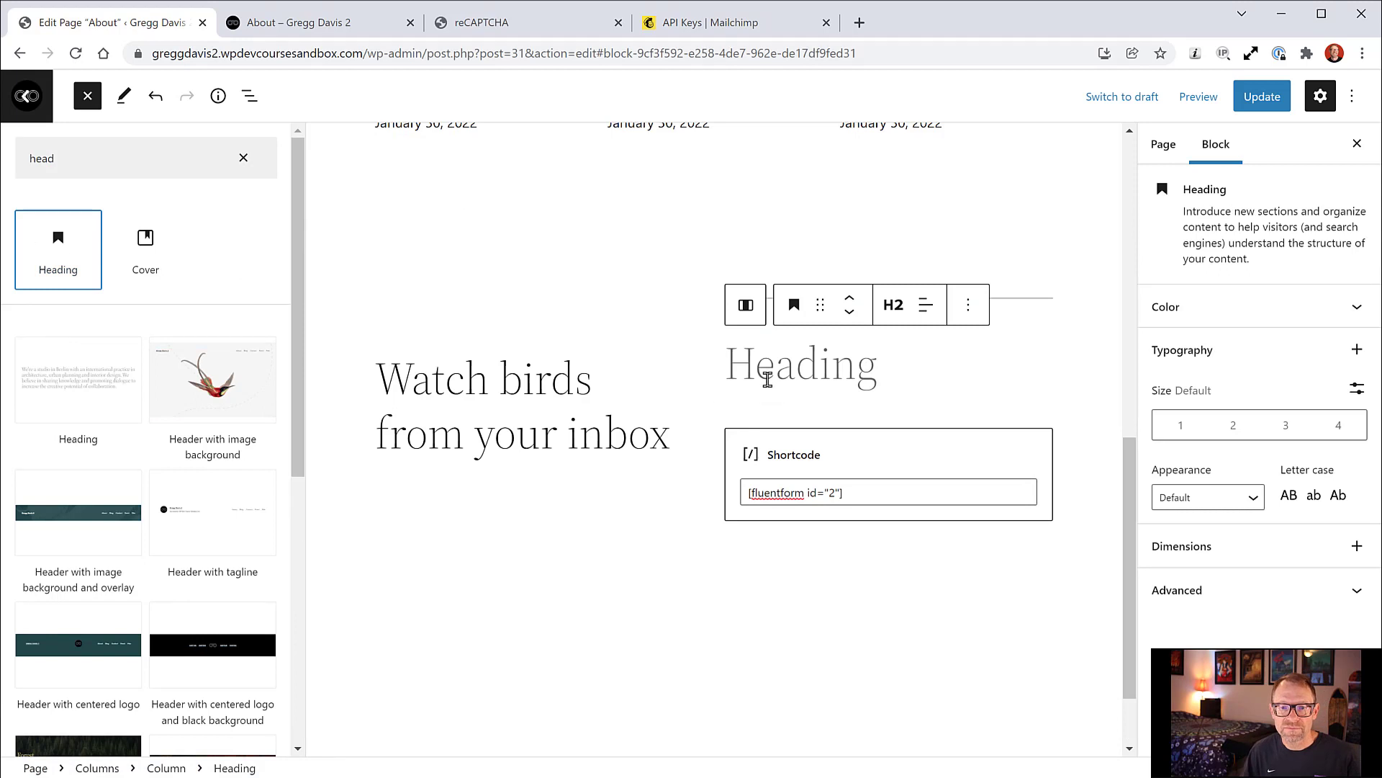
{"action": "left_click", "coordinate": [734, 366]}
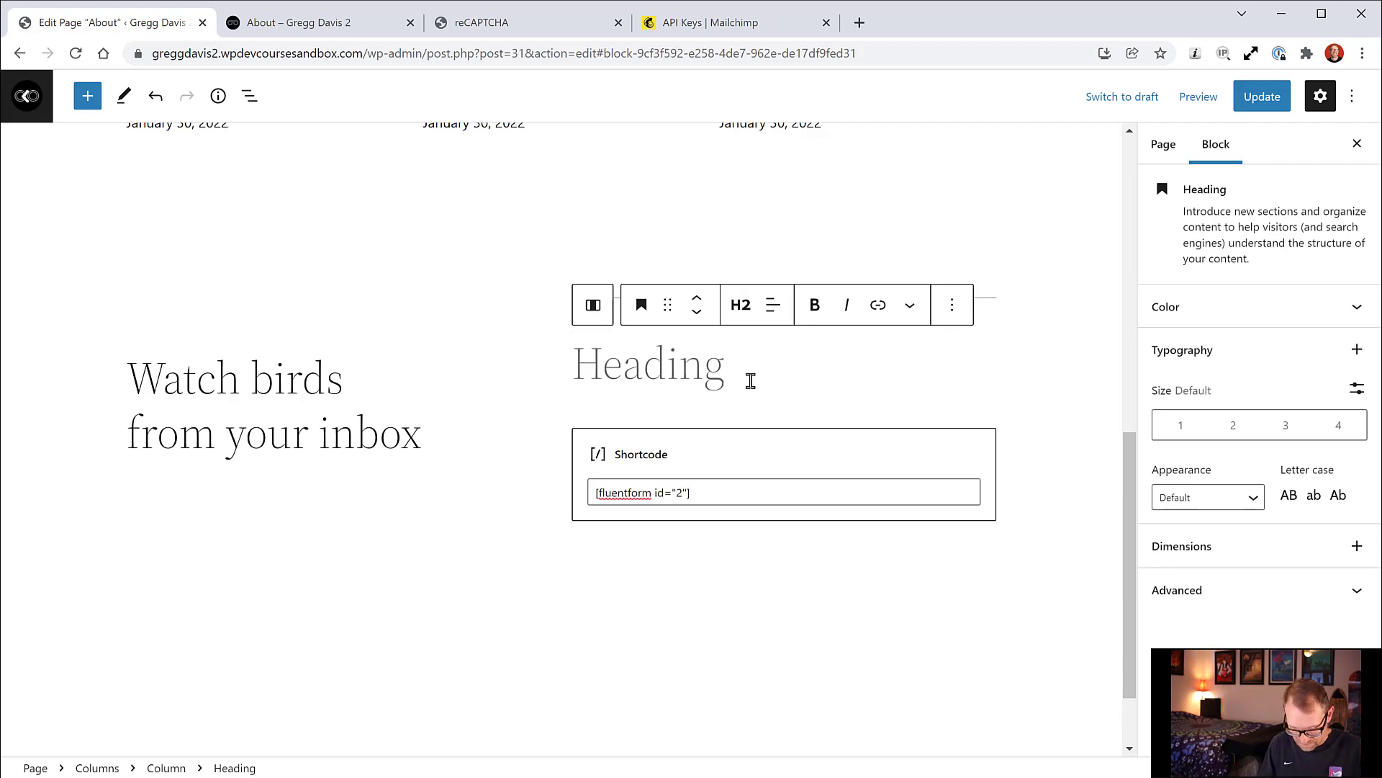
{"action": "type", "text": "Jopin the "}
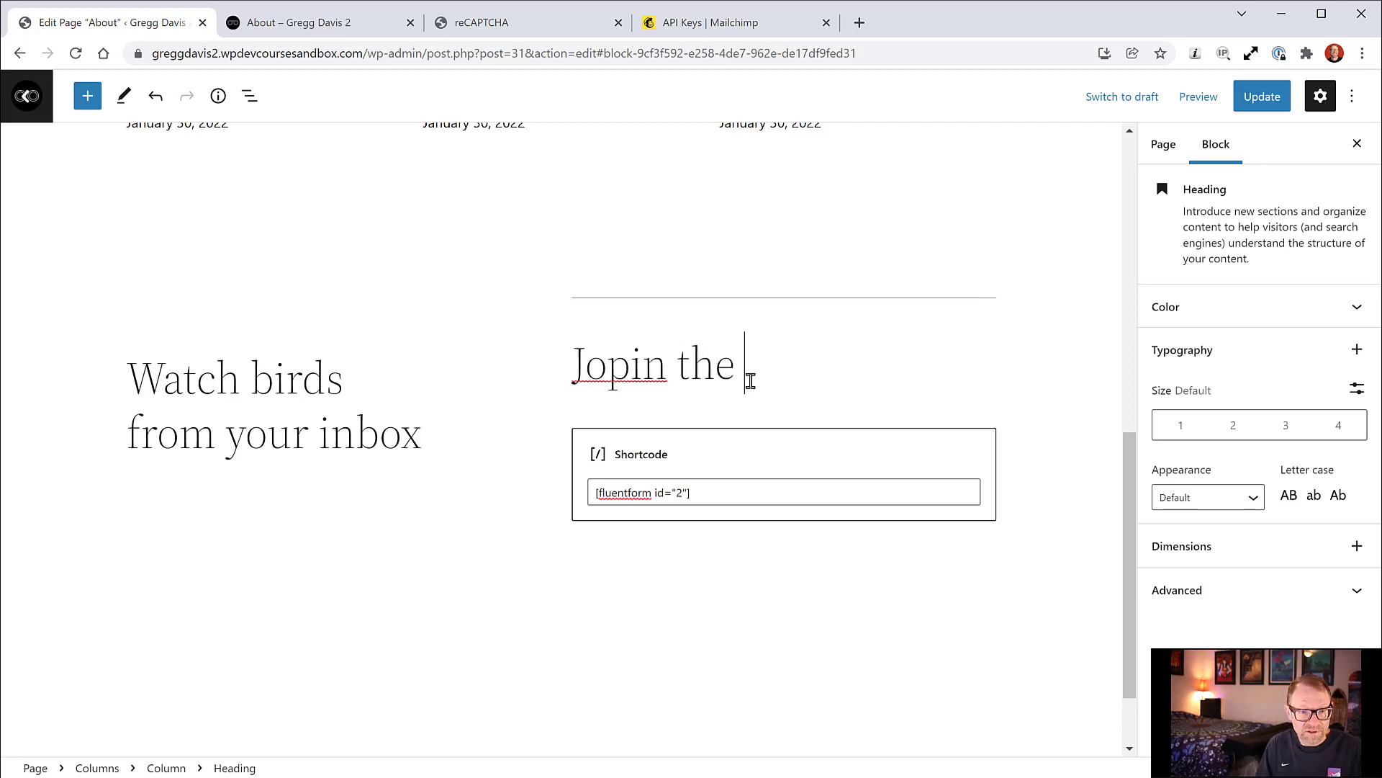
{"action": "type", "text": "Mailing List"}
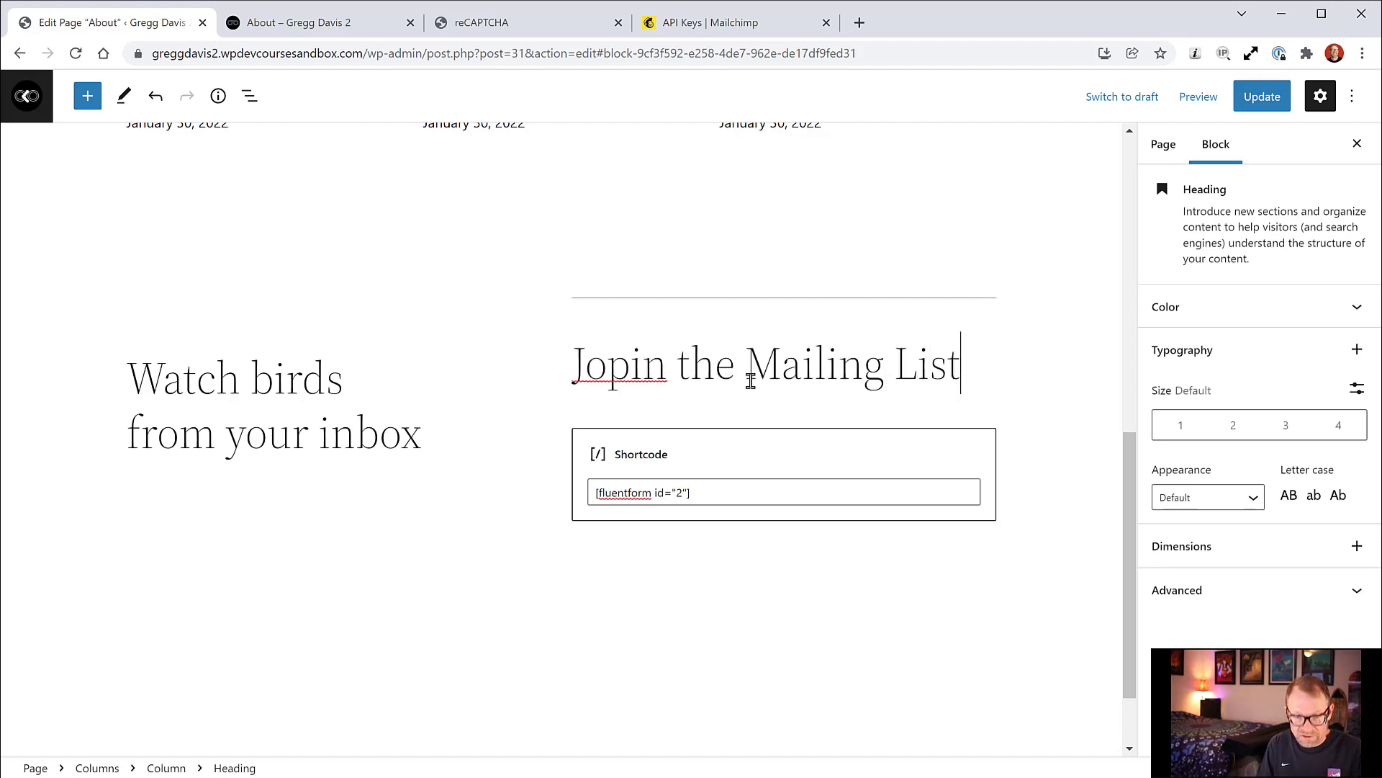
{"action": "left_click", "coordinate": [628, 360]}
{"action": "key", "text": "BackSpace"}
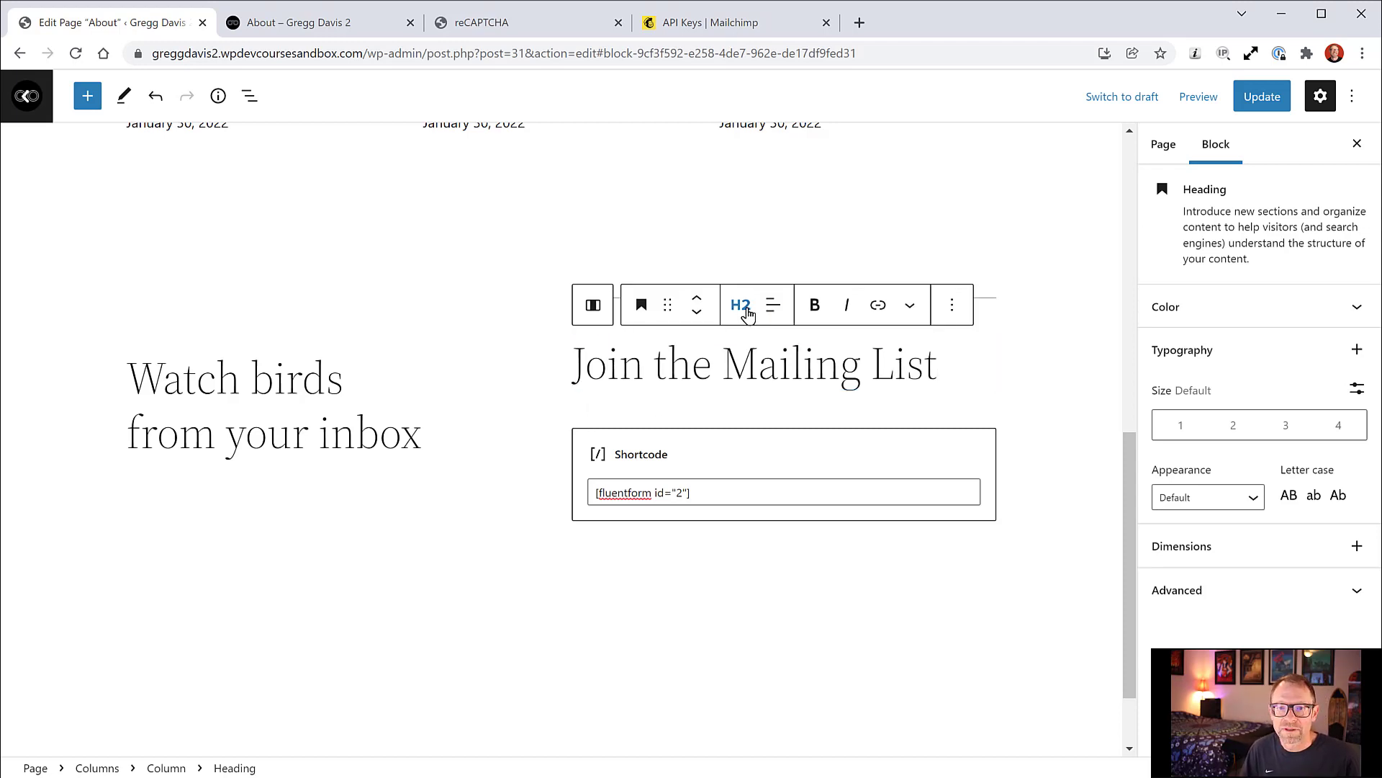
Step: Make the heading H3, move it above the separator, save, and view the live page
{"action": "left_click", "coordinate": [742, 308]}
{"action": "left_click", "coordinate": [742, 424]}
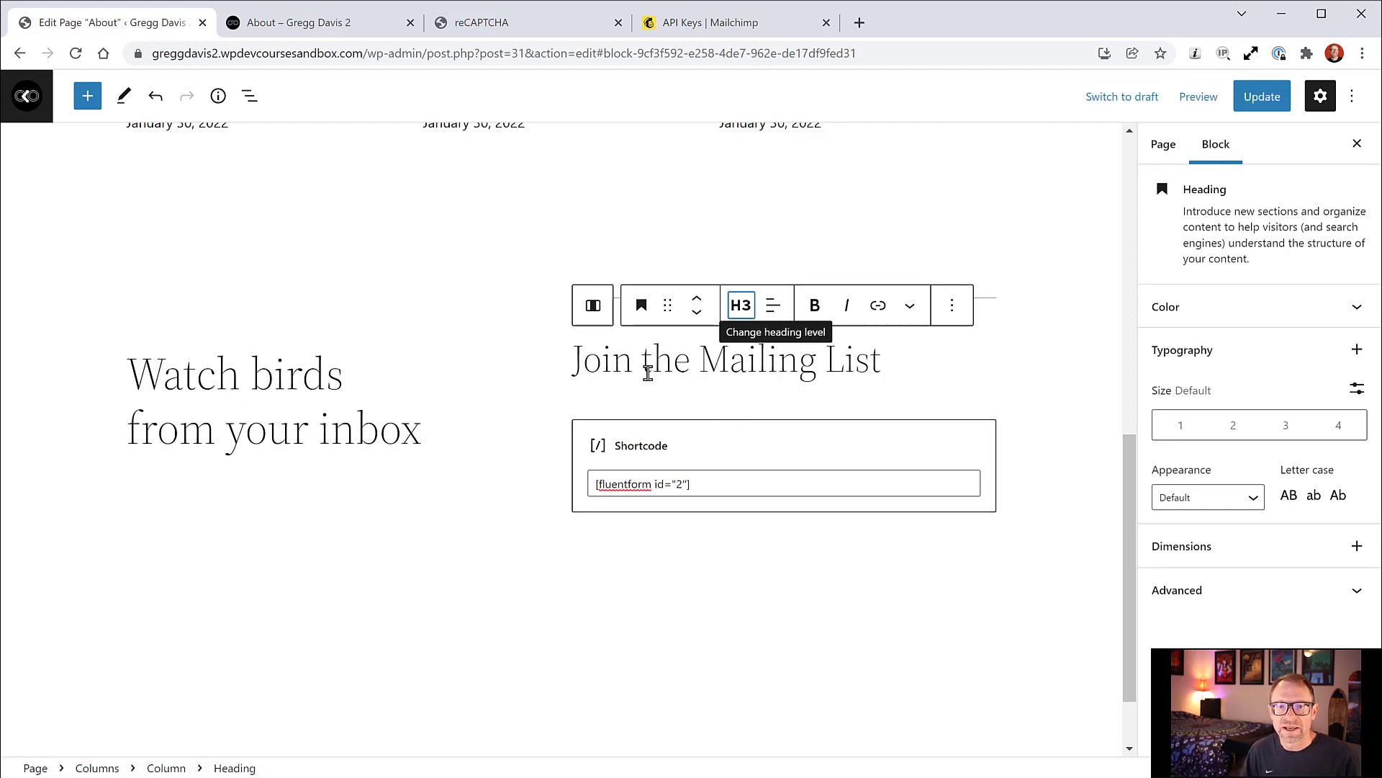
{"action": "left_click", "coordinate": [698, 300]}
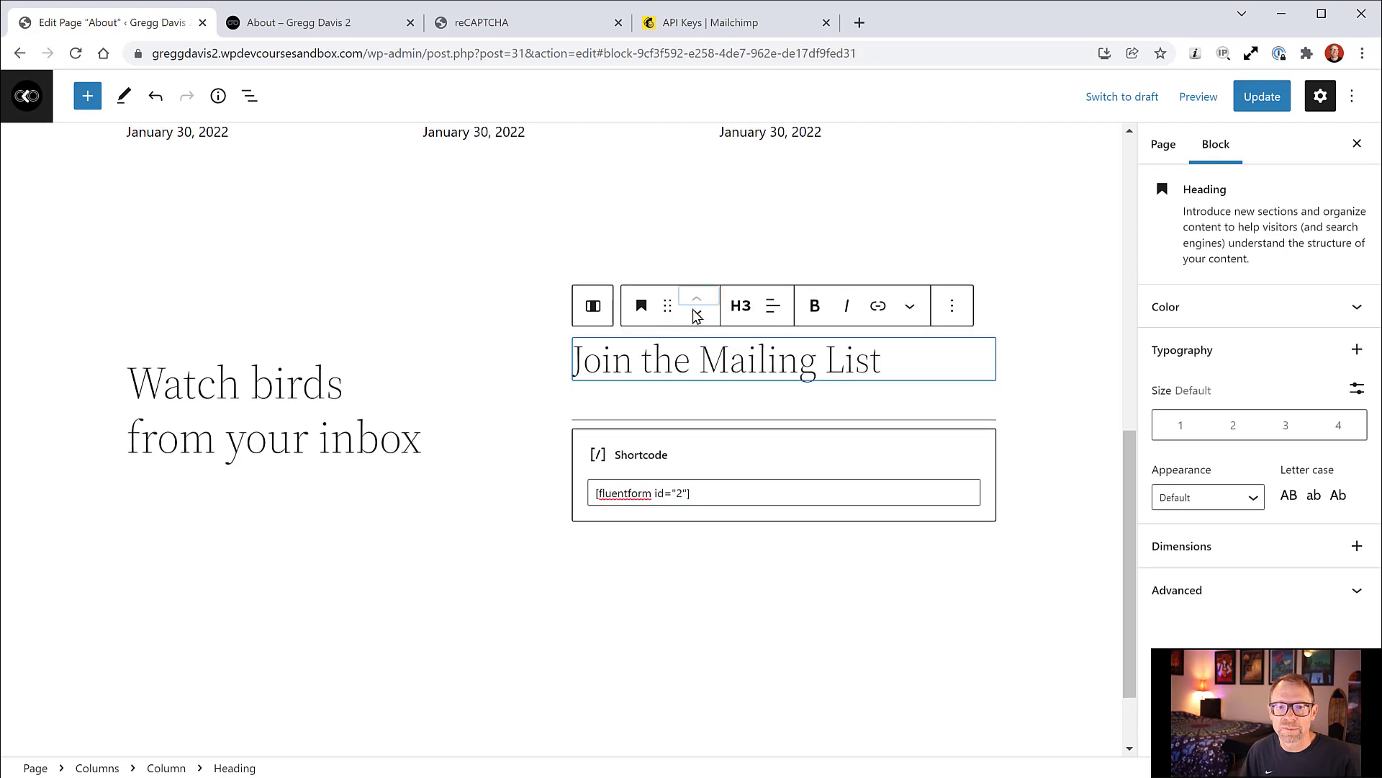
{"action": "left_click", "coordinate": [1262, 98]}
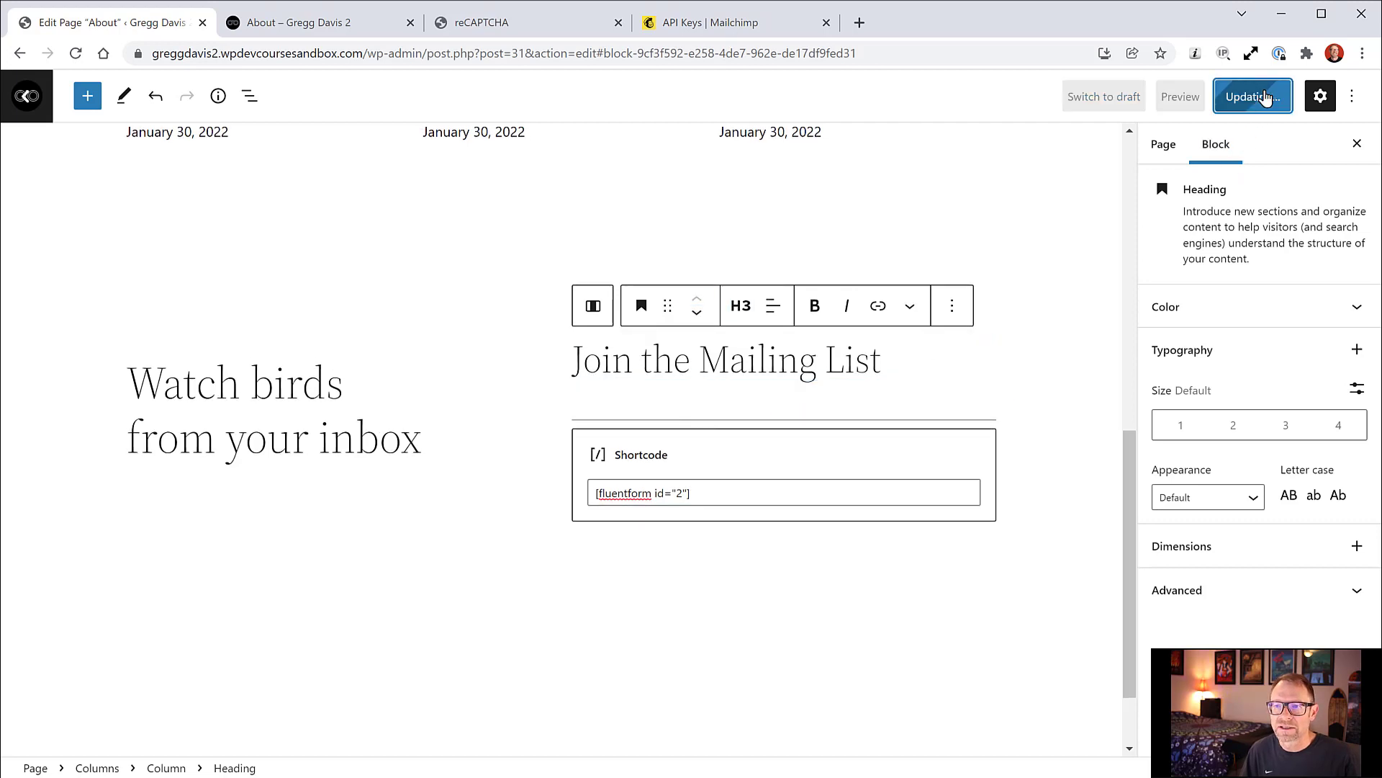
{"action": "left_click", "coordinate": [286, 25]}
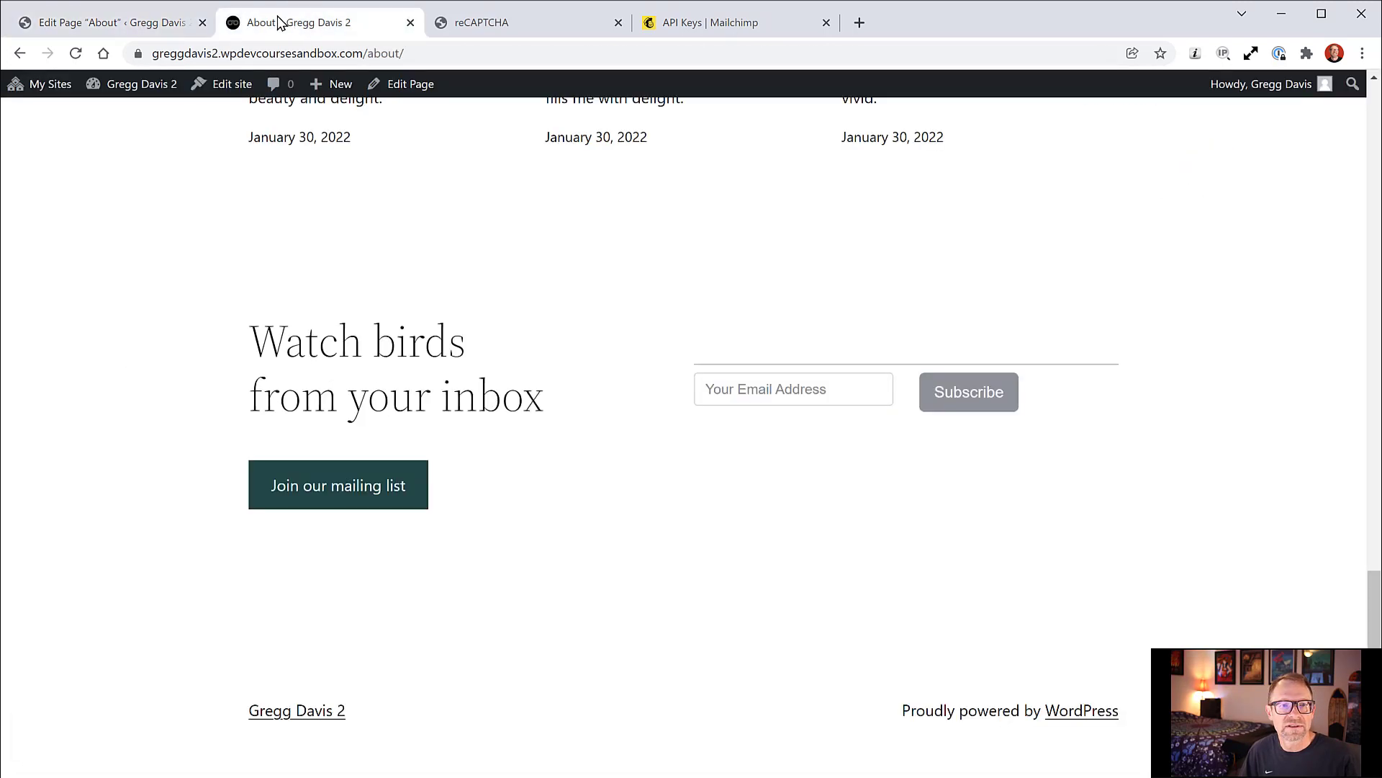
Step: Check the live page, then in the editor remove the stray button from the empty group
{"action": "left_click", "coordinate": [75, 54]}
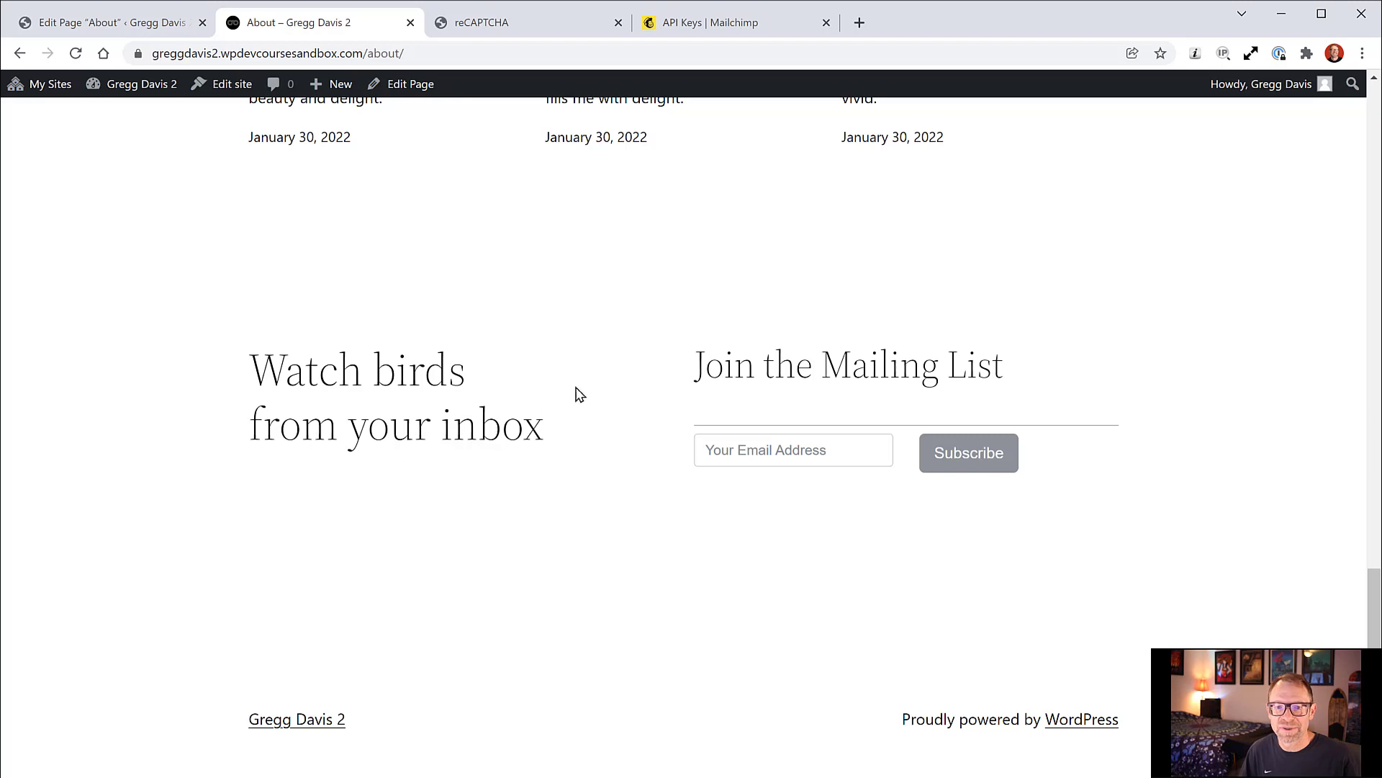
{"action": "left_click", "coordinate": [164, 23]}
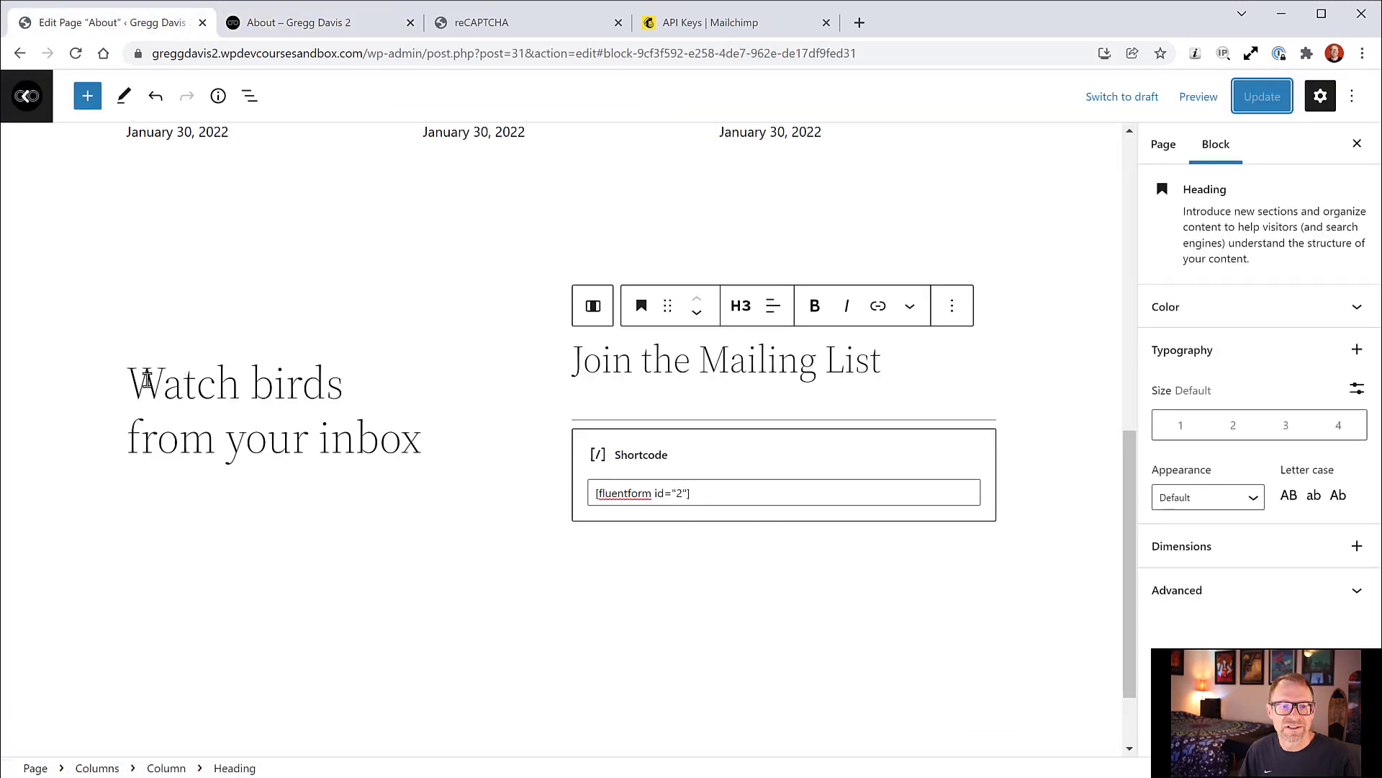
{"action": "left_click", "coordinate": [144, 380]}
{"action": "left_click", "coordinate": [117, 395]}
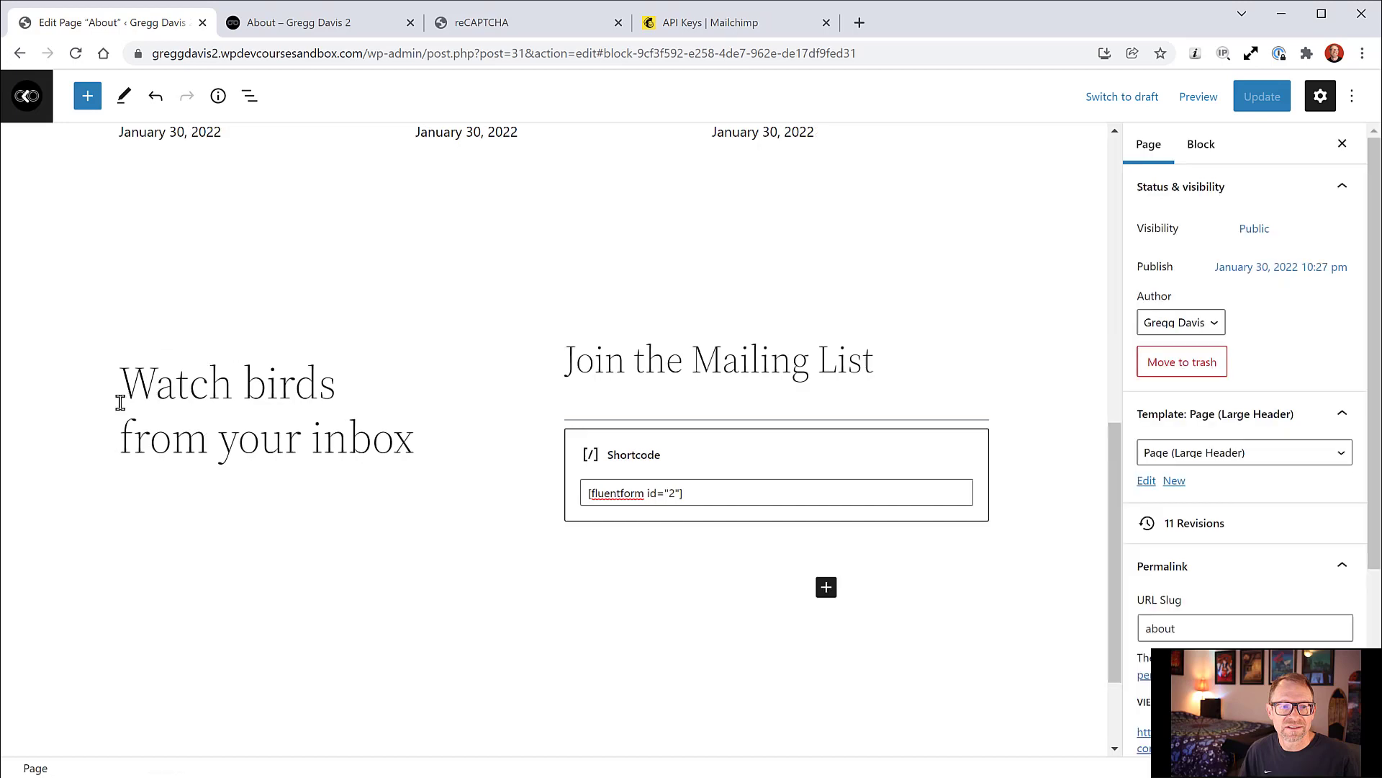
{"action": "left_click", "coordinate": [161, 497]}
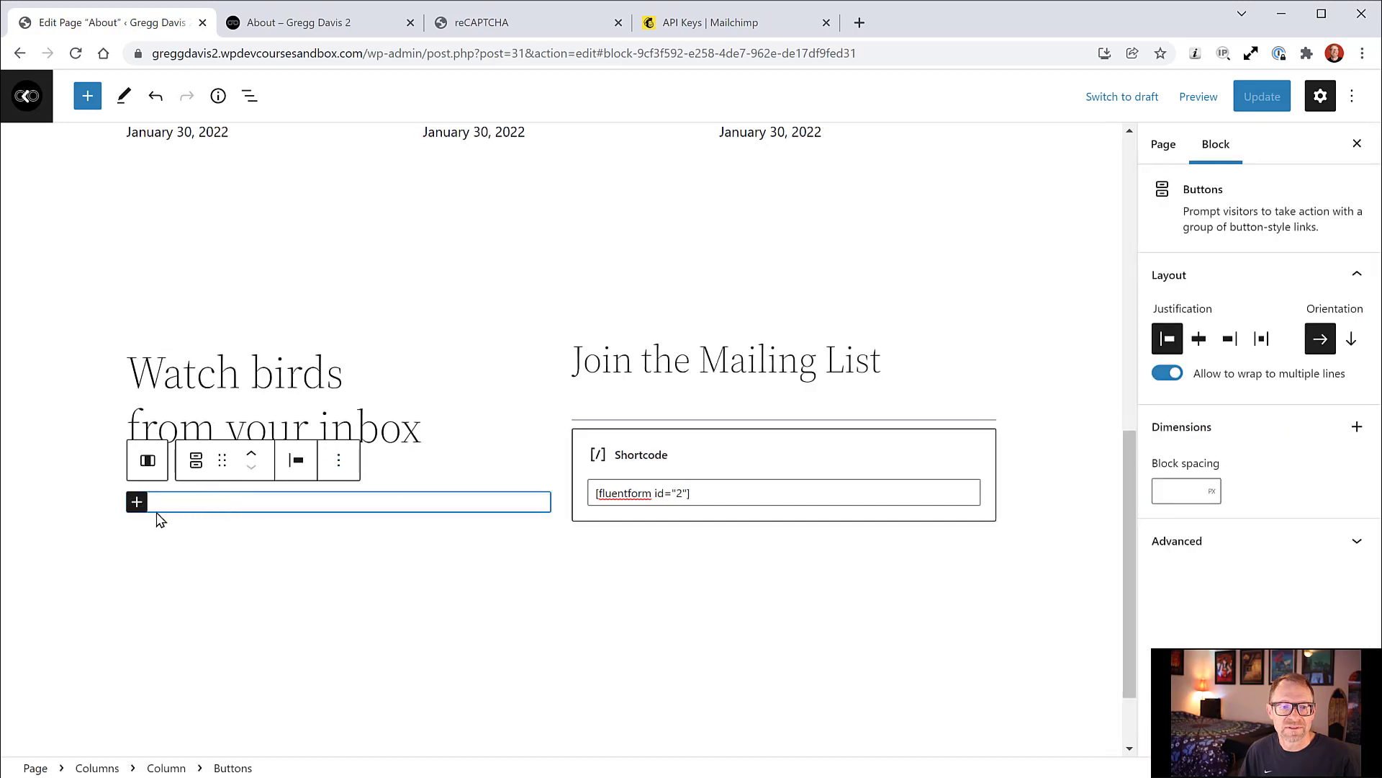
{"action": "left_click", "coordinate": [136, 502]}
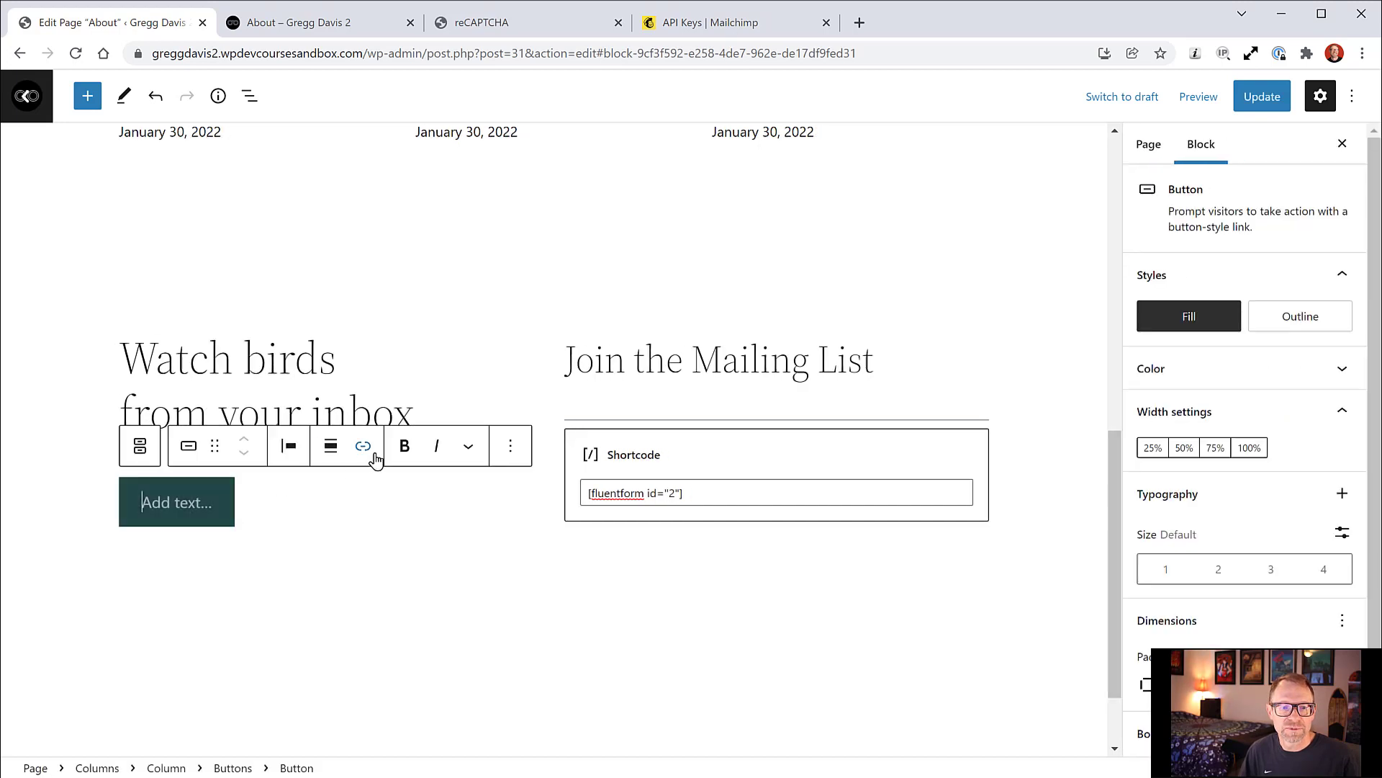
{"action": "left_click", "coordinate": [509, 449]}
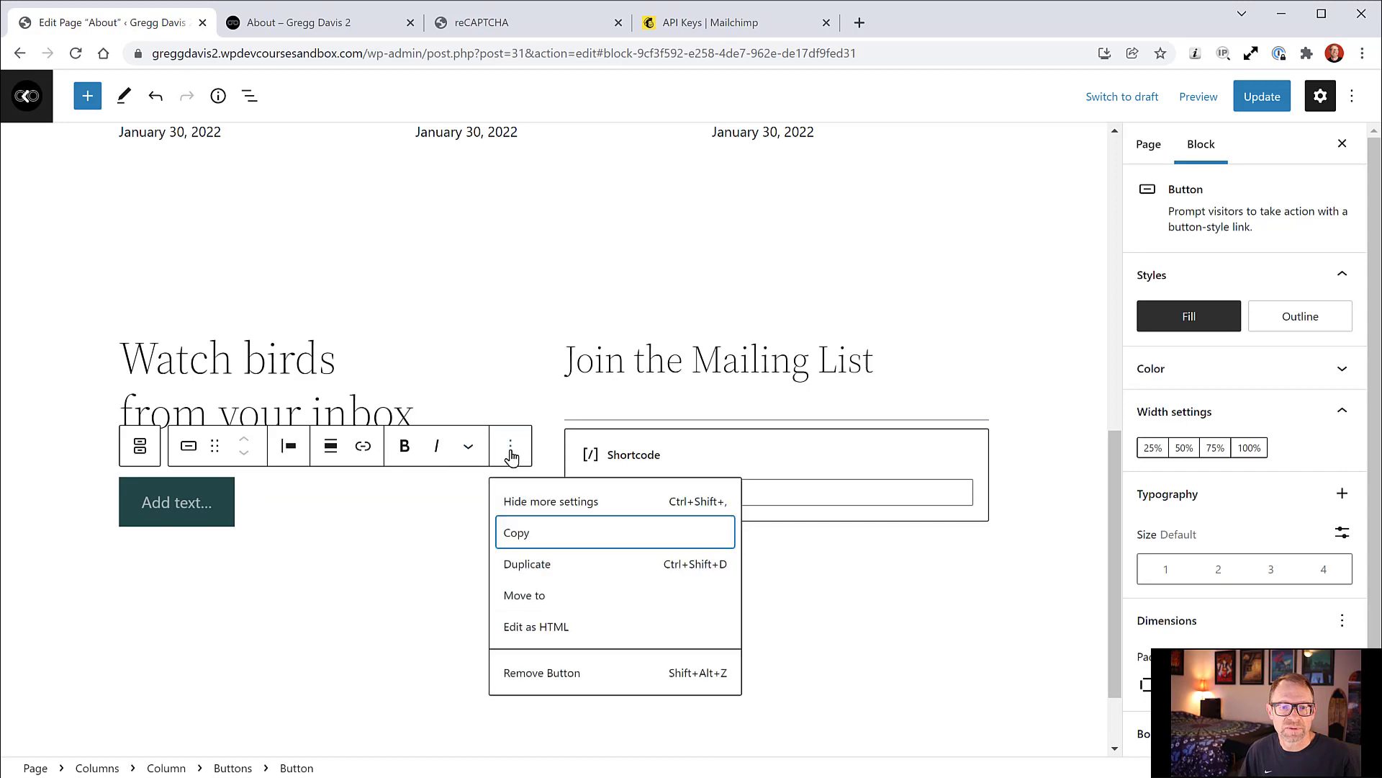
{"action": "left_click", "coordinate": [551, 672]}
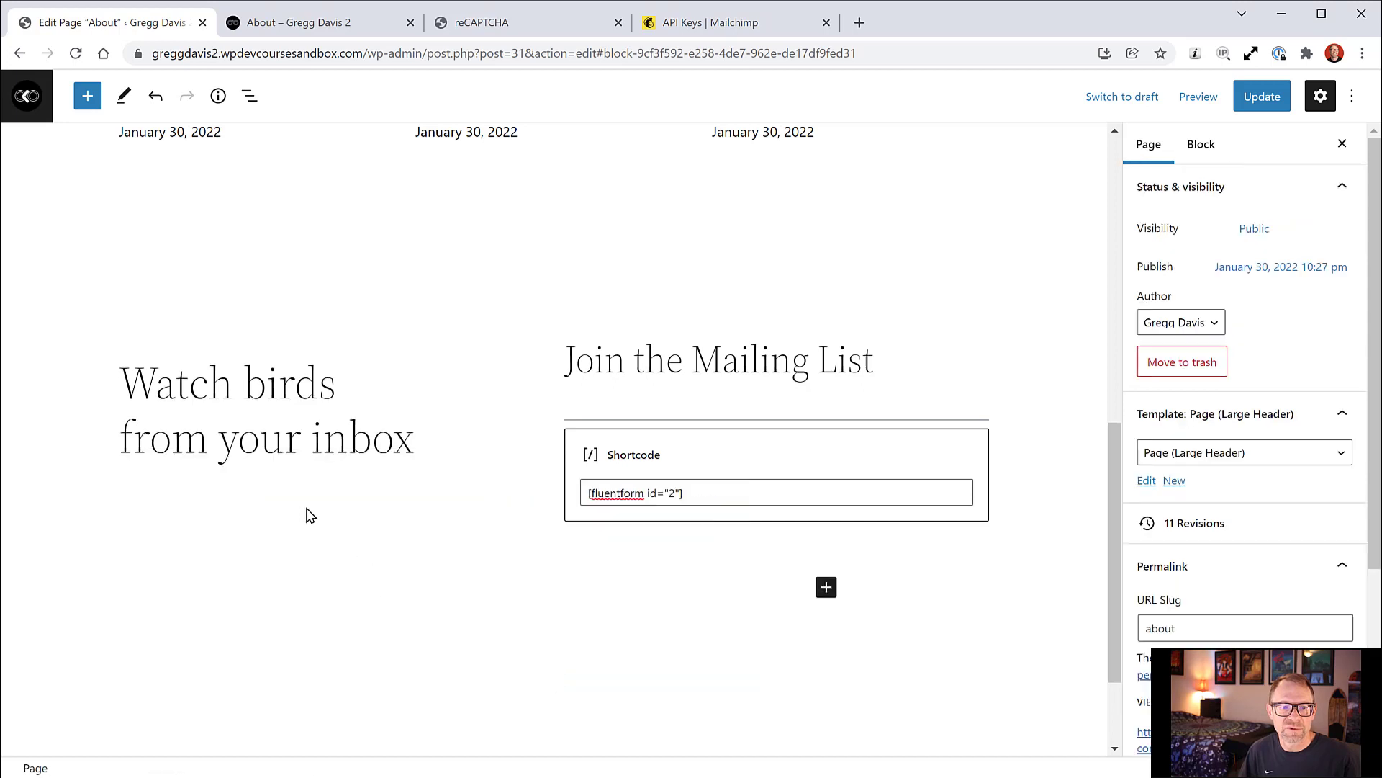
Step: Delete the empty Buttons block under the heading via List View and select the left column
{"action": "left_click", "coordinate": [250, 96]}
{"action": "scroll", "coordinate": [216, 550], "scroll_direction": "down", "scroll_amount": 1}
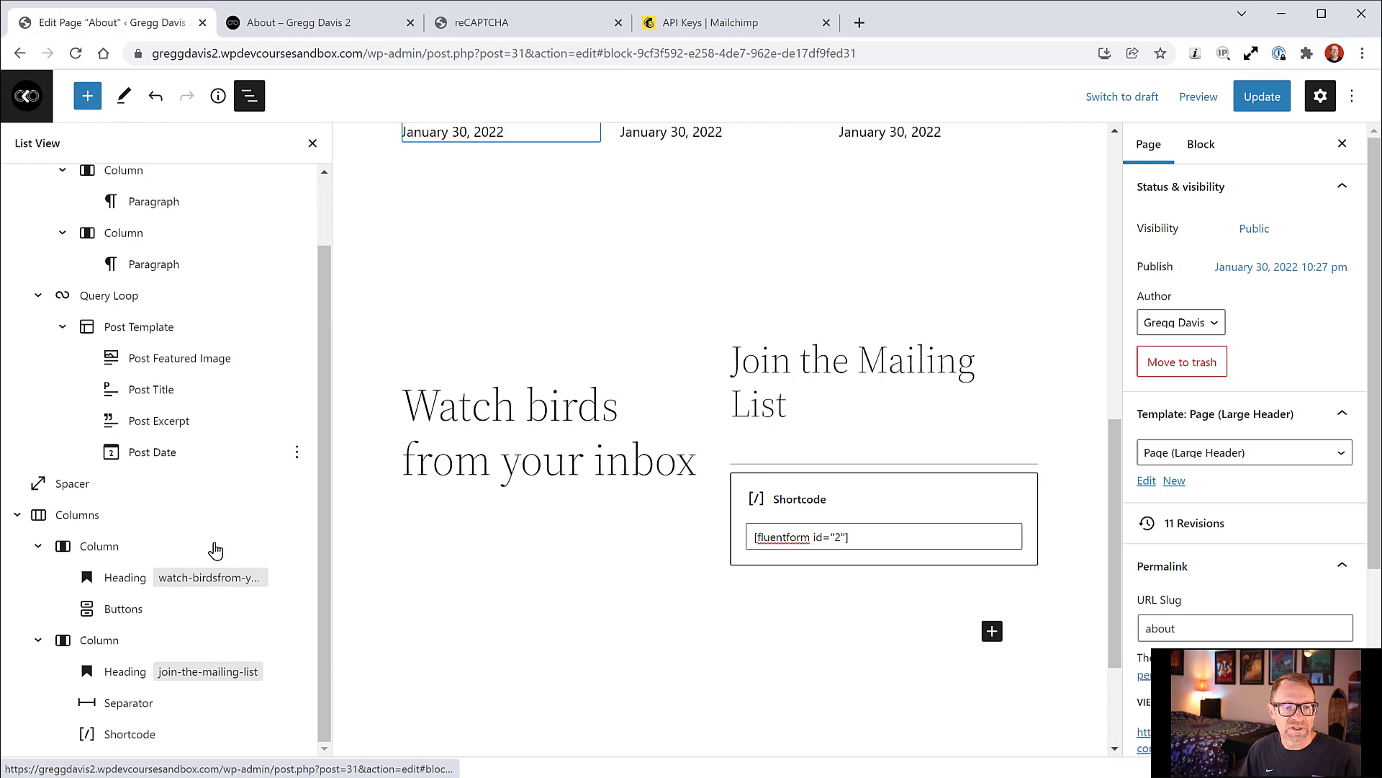
{"action": "left_click", "coordinate": [122, 609]}
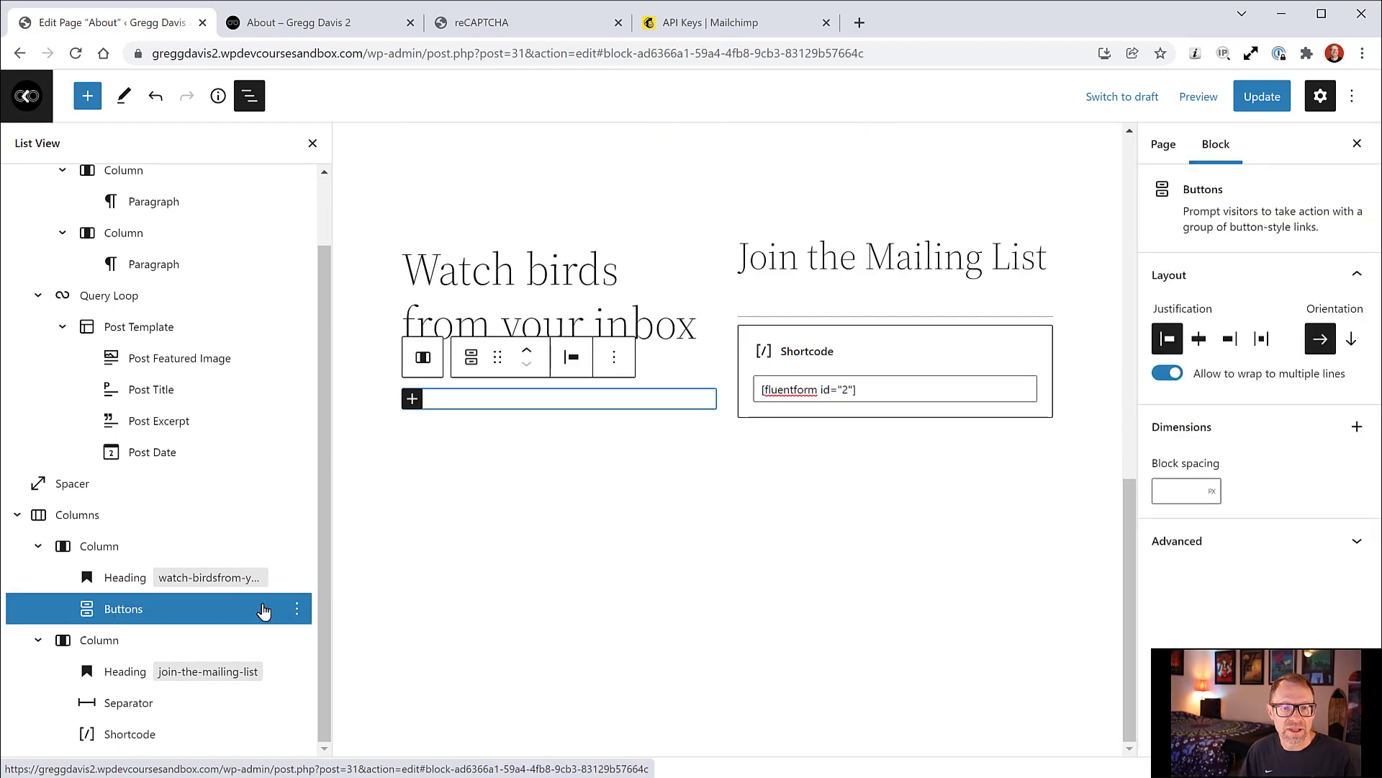
{"action": "left_click", "coordinate": [296, 609]}
{"action": "left_click", "coordinate": [317, 572]}
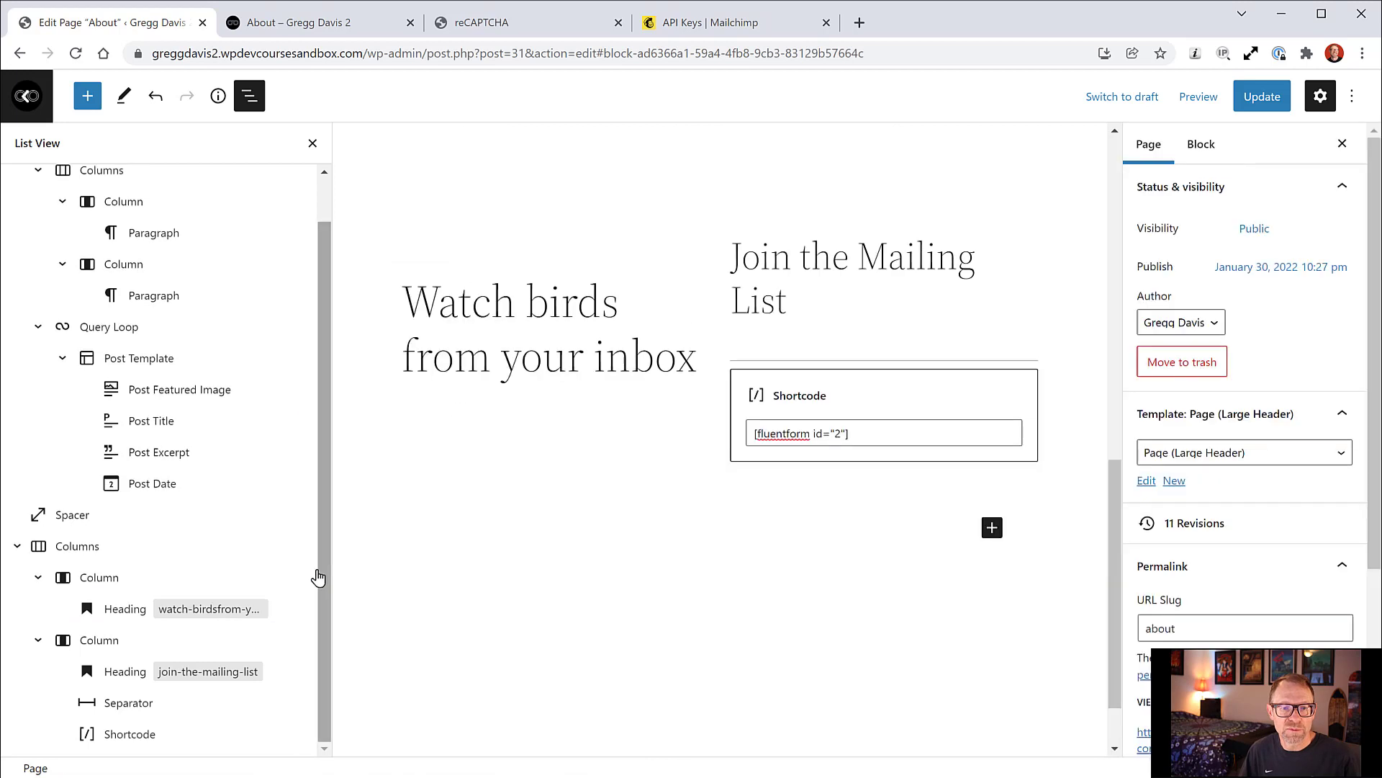
{"action": "left_click", "coordinate": [100, 583]}
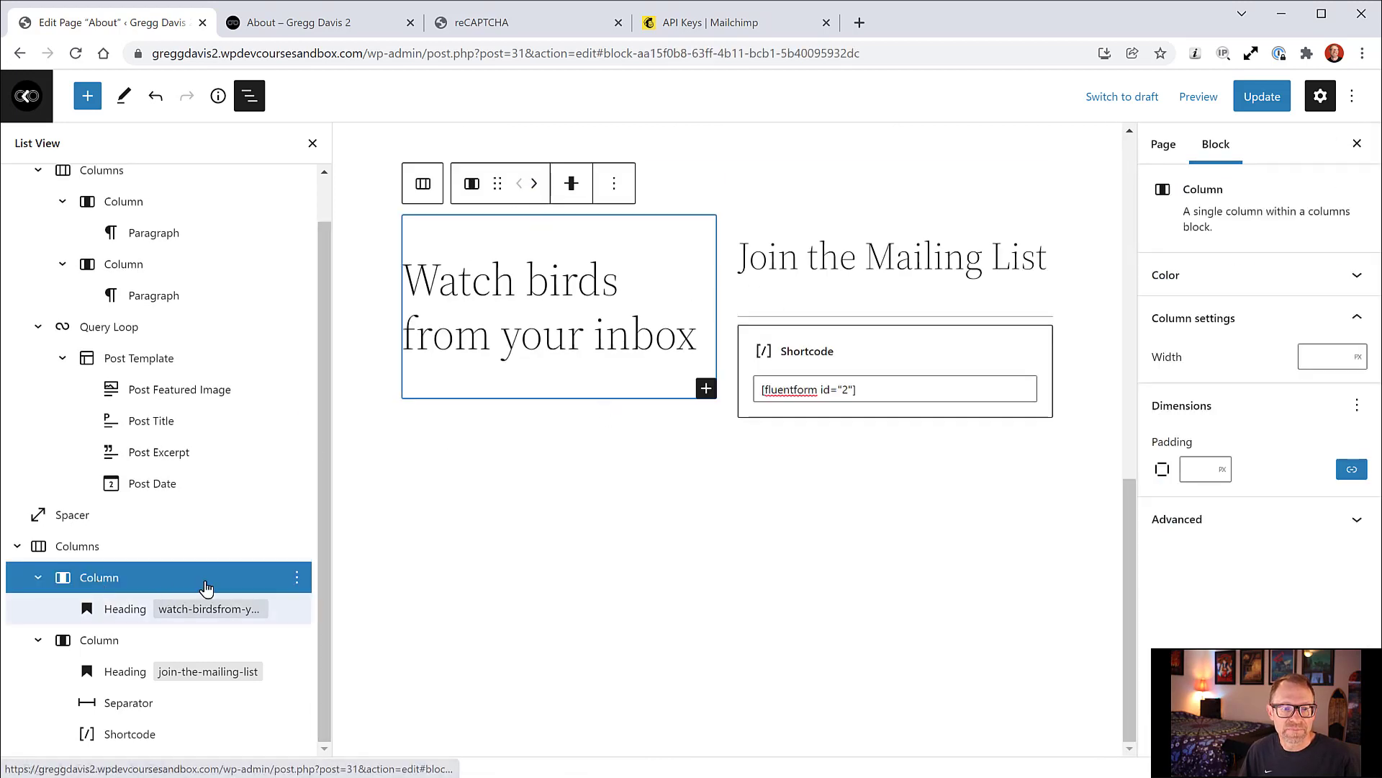
Step: Add an Image block to the left column with the flying green hummingbird from the Media Library
{"action": "left_click", "coordinate": [88, 98]}
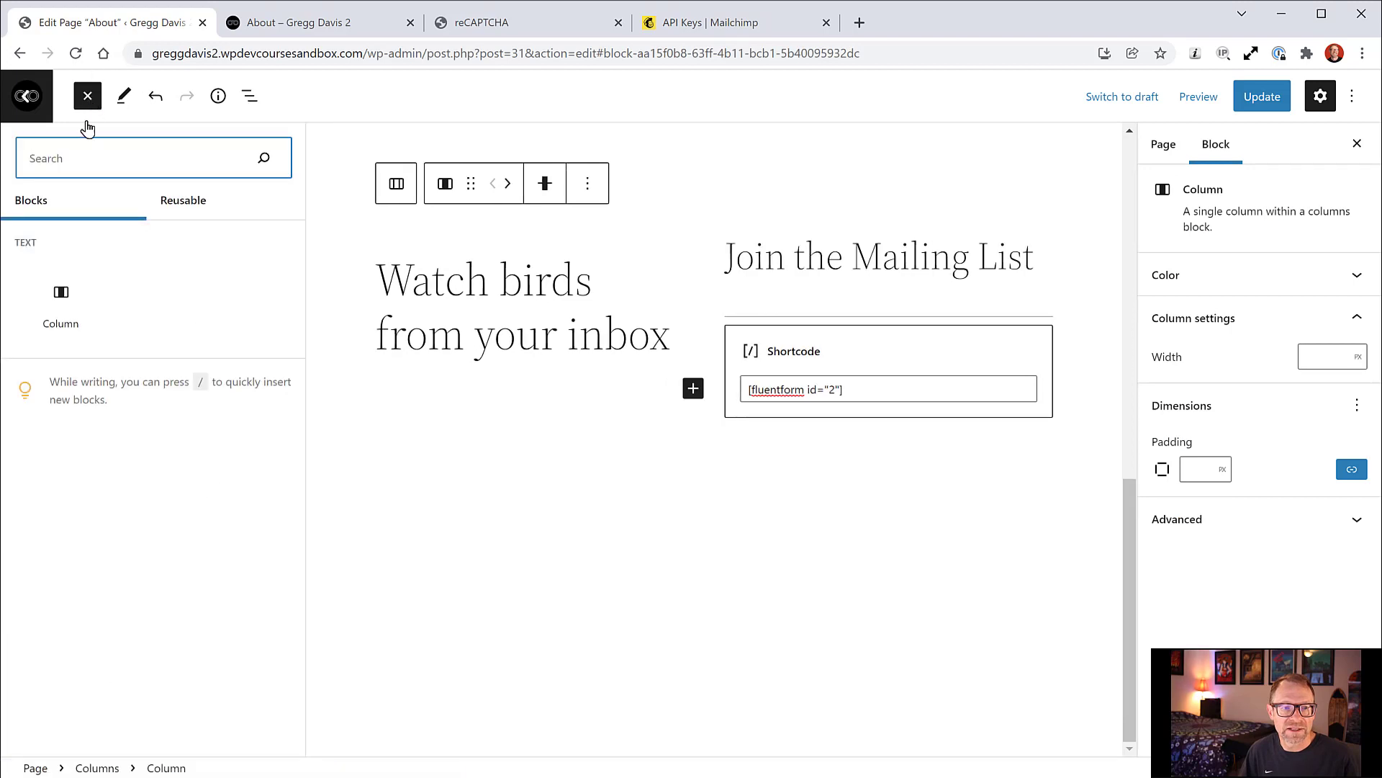
{"action": "type", "text": "image"}
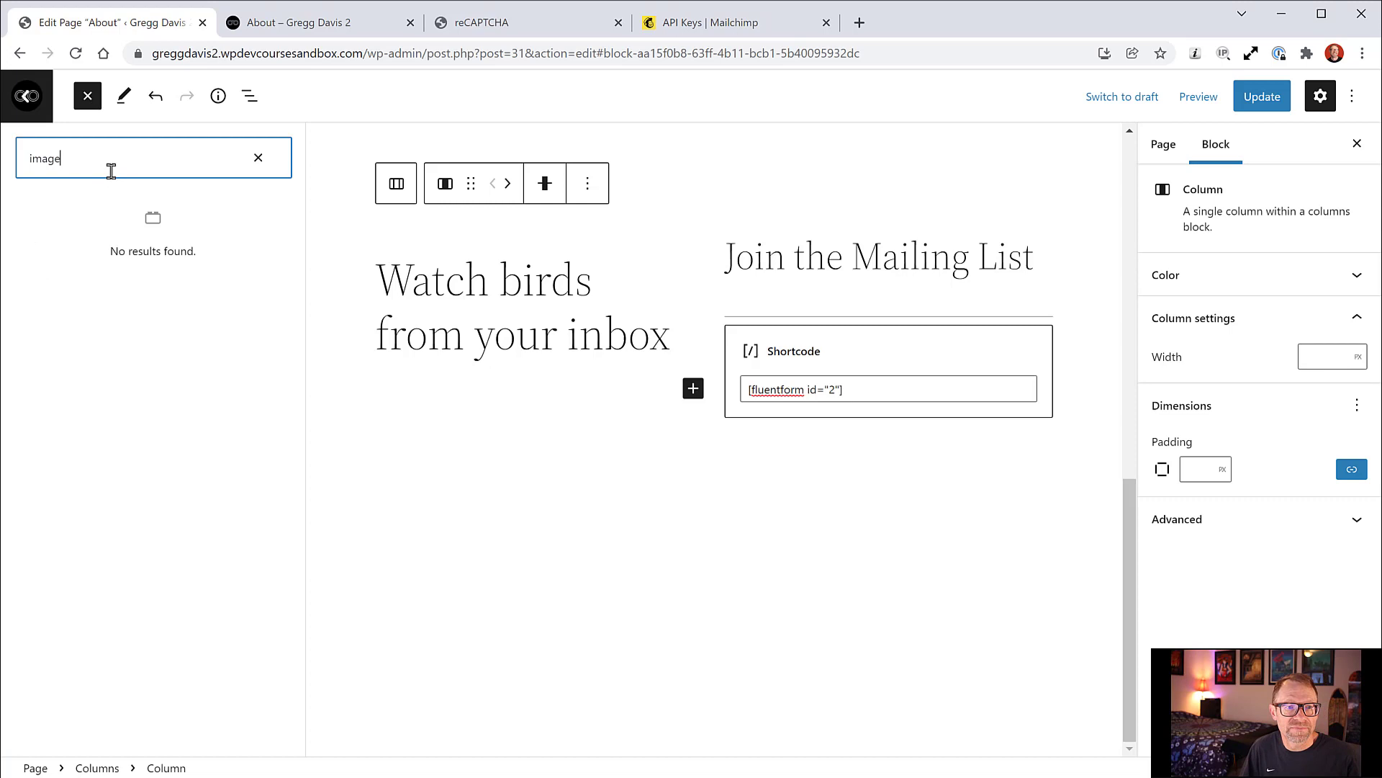
{"action": "left_click", "coordinate": [259, 160]}
{"action": "mouse_move", "coordinate": [61, 294]}
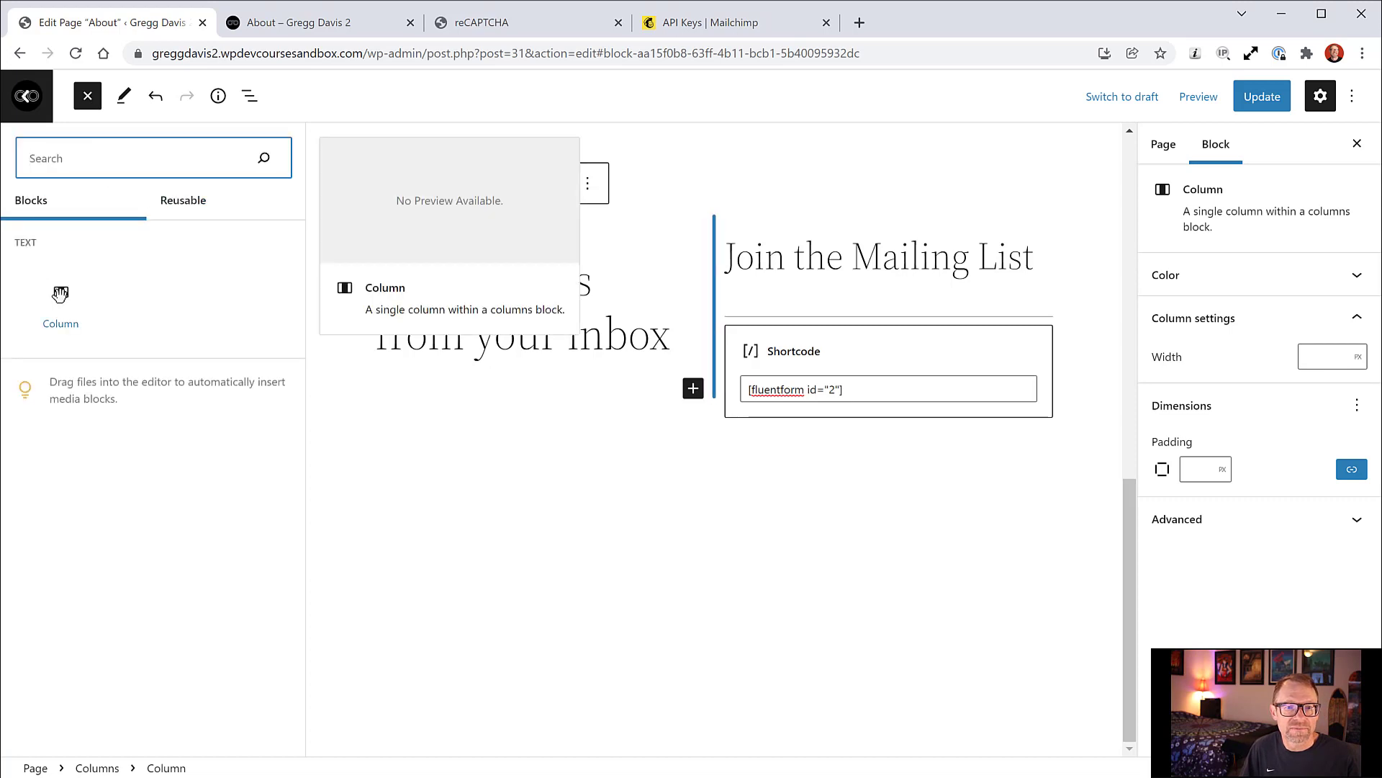
{"action": "left_click", "coordinate": [431, 399]}
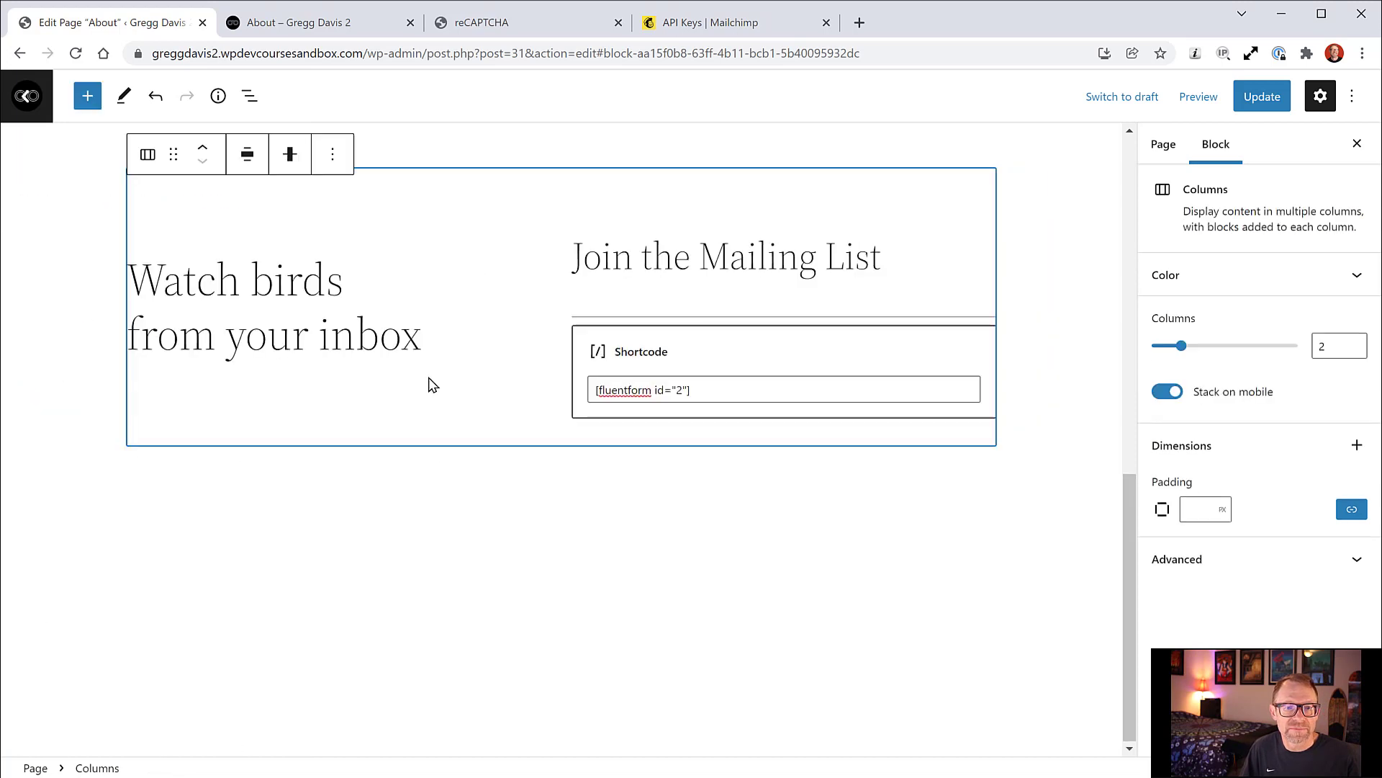
{"action": "left_click", "coordinate": [367, 386]}
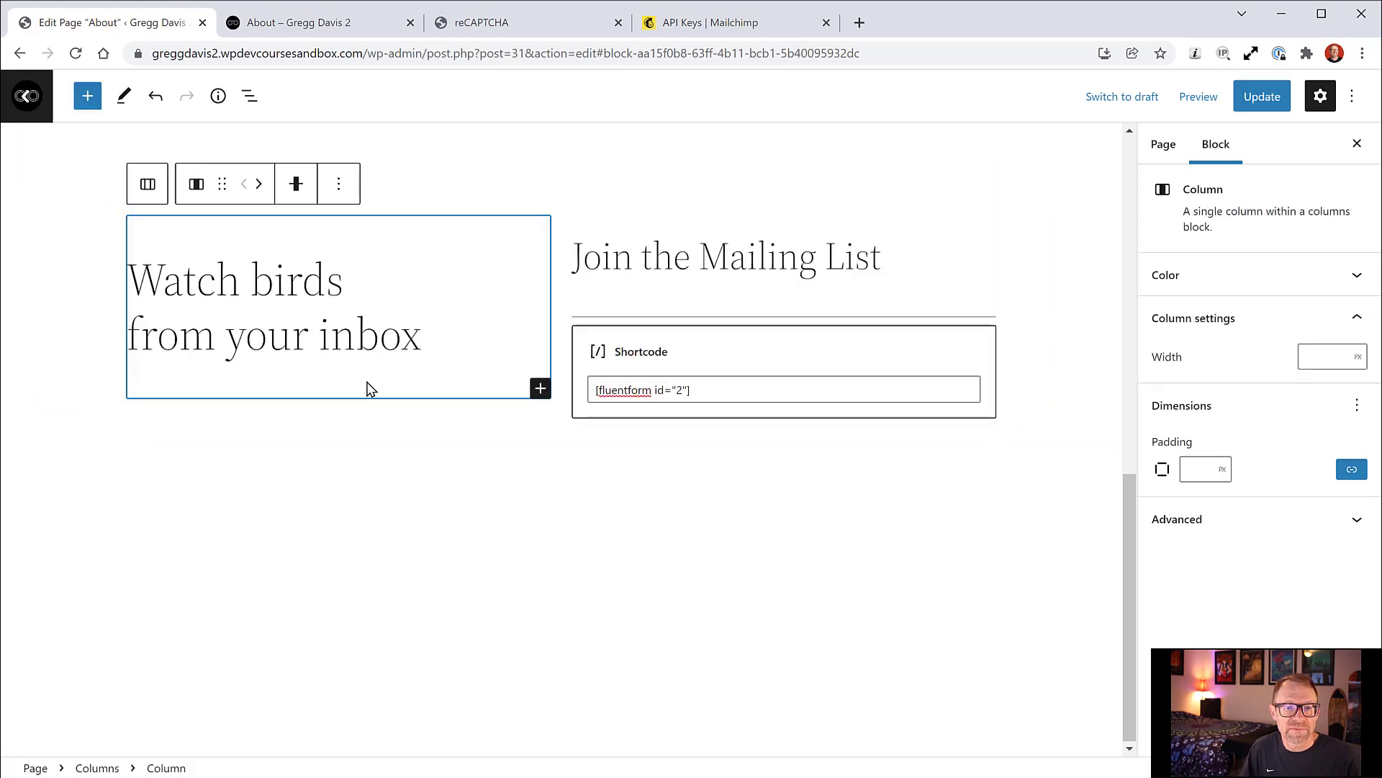
{"action": "left_click", "coordinate": [540, 388]}
{"action": "left_click", "coordinate": [671, 509]}
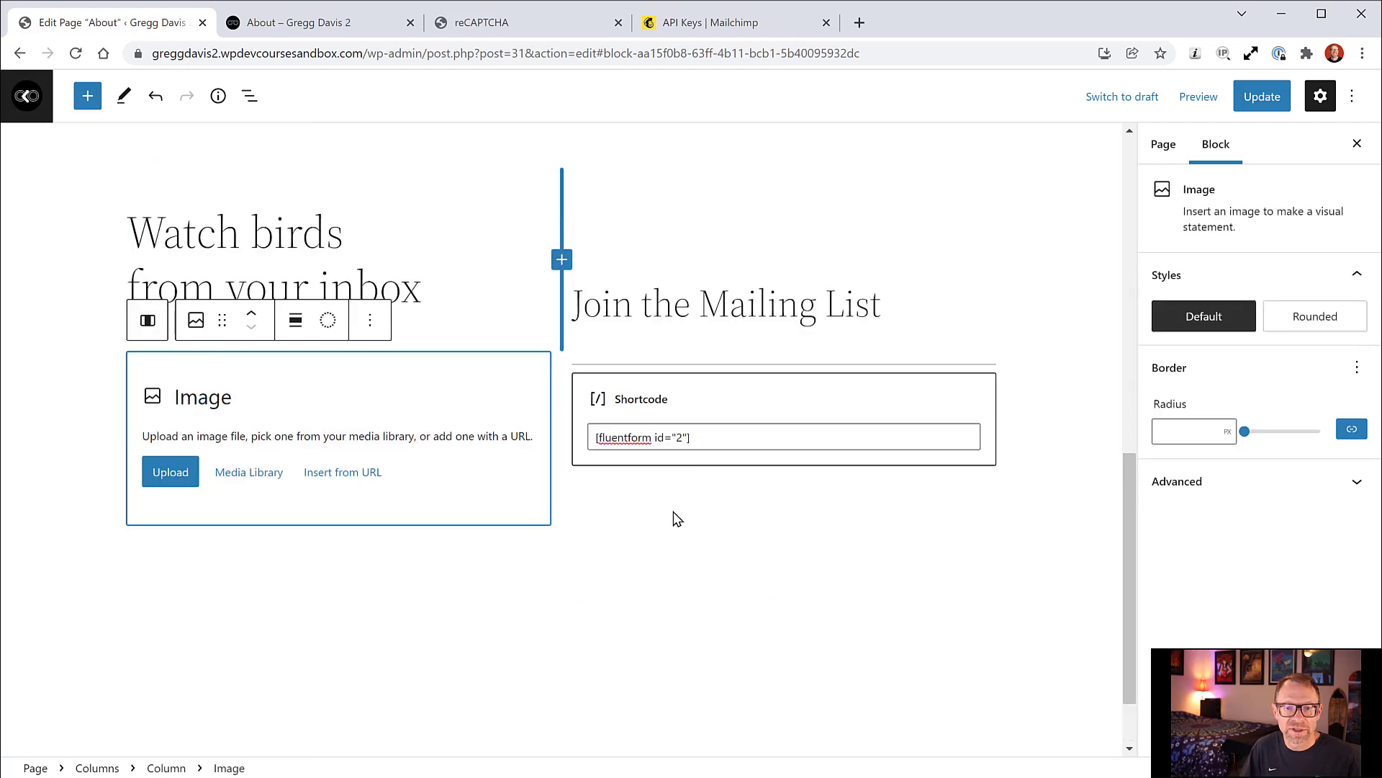
{"action": "left_click", "coordinate": [247, 472]}
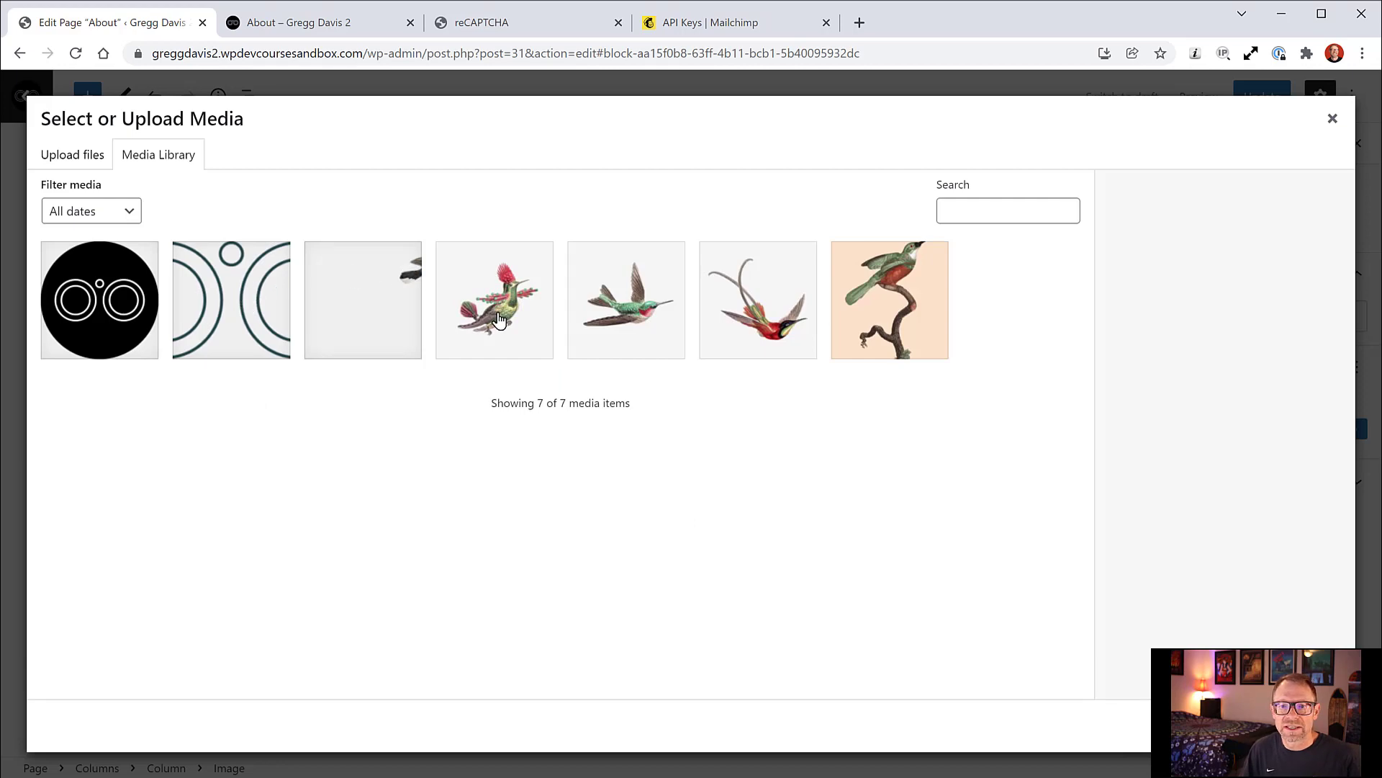
{"action": "left_click", "coordinate": [500, 319]}
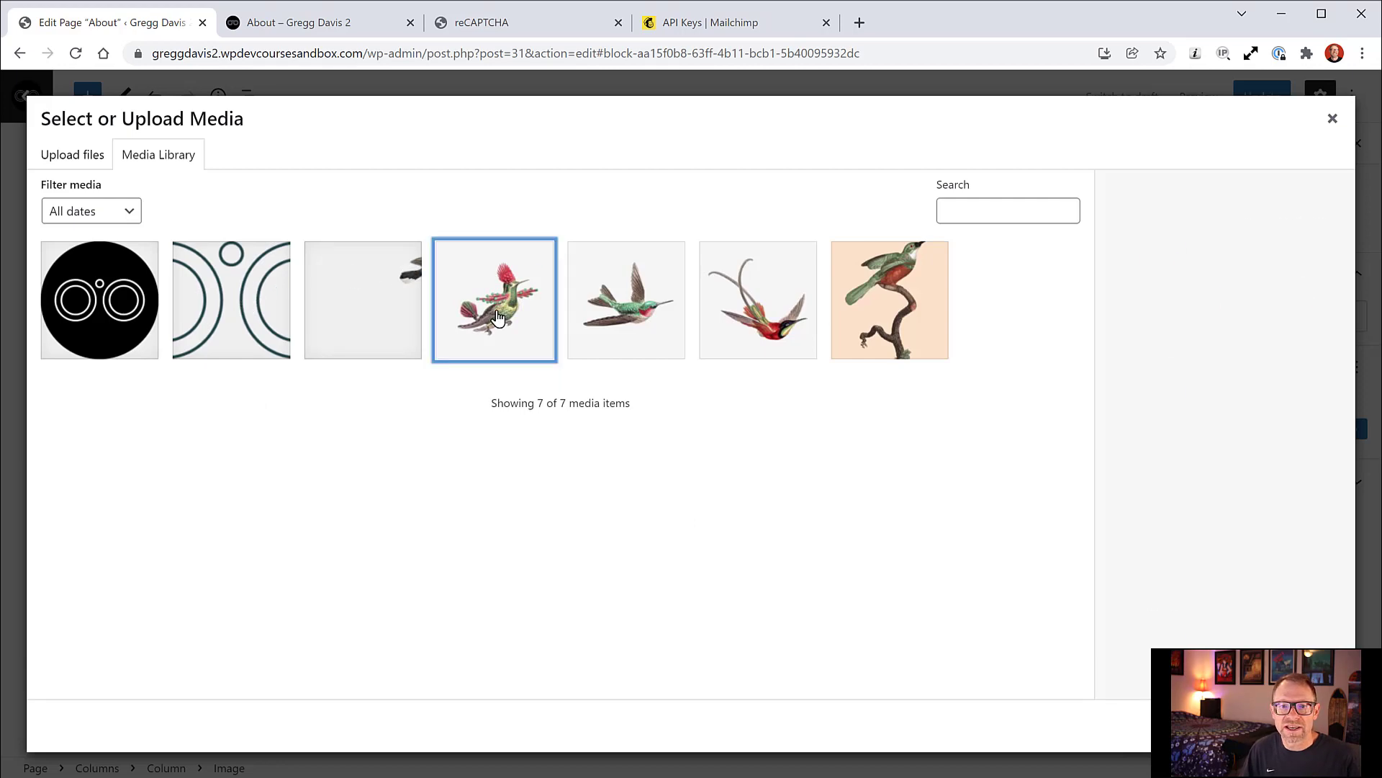
{"action": "left_click", "coordinate": [631, 324]}
{"action": "left_click", "coordinate": [1314, 726]}
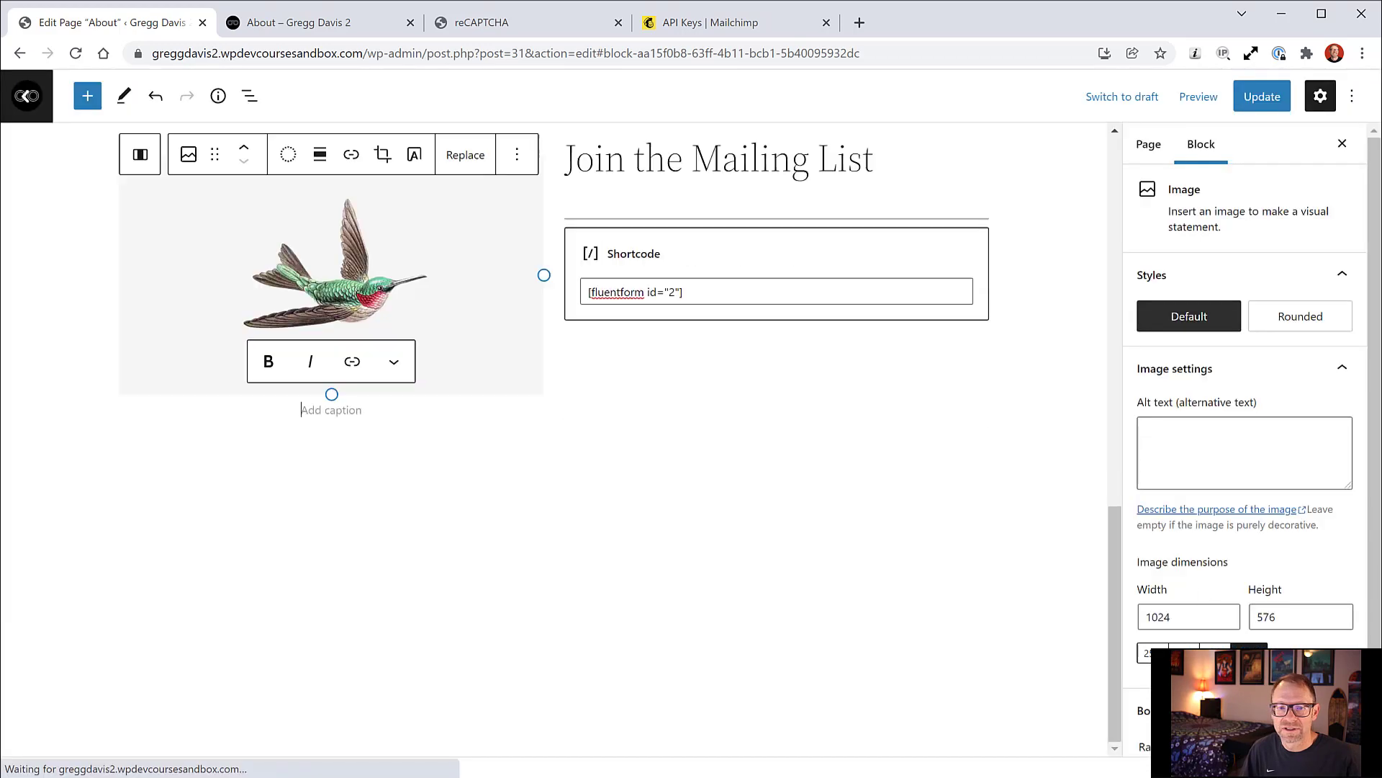
Step: Set the hummingbird image to Thumbnail size, keeping it below the heading
{"action": "scroll", "coordinate": [554, 425], "scroll_direction": "up", "scroll_amount": 3}
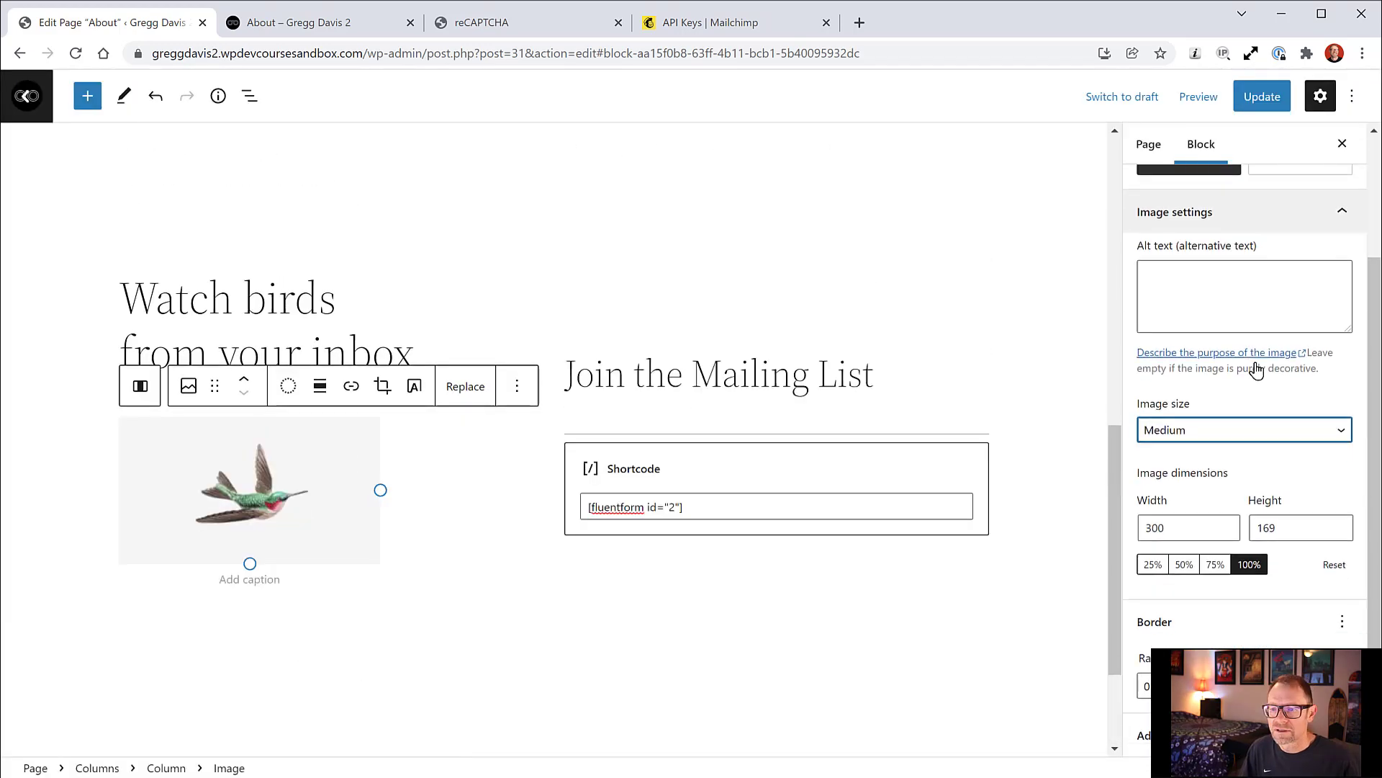
{"action": "left_click", "coordinate": [1333, 568]}
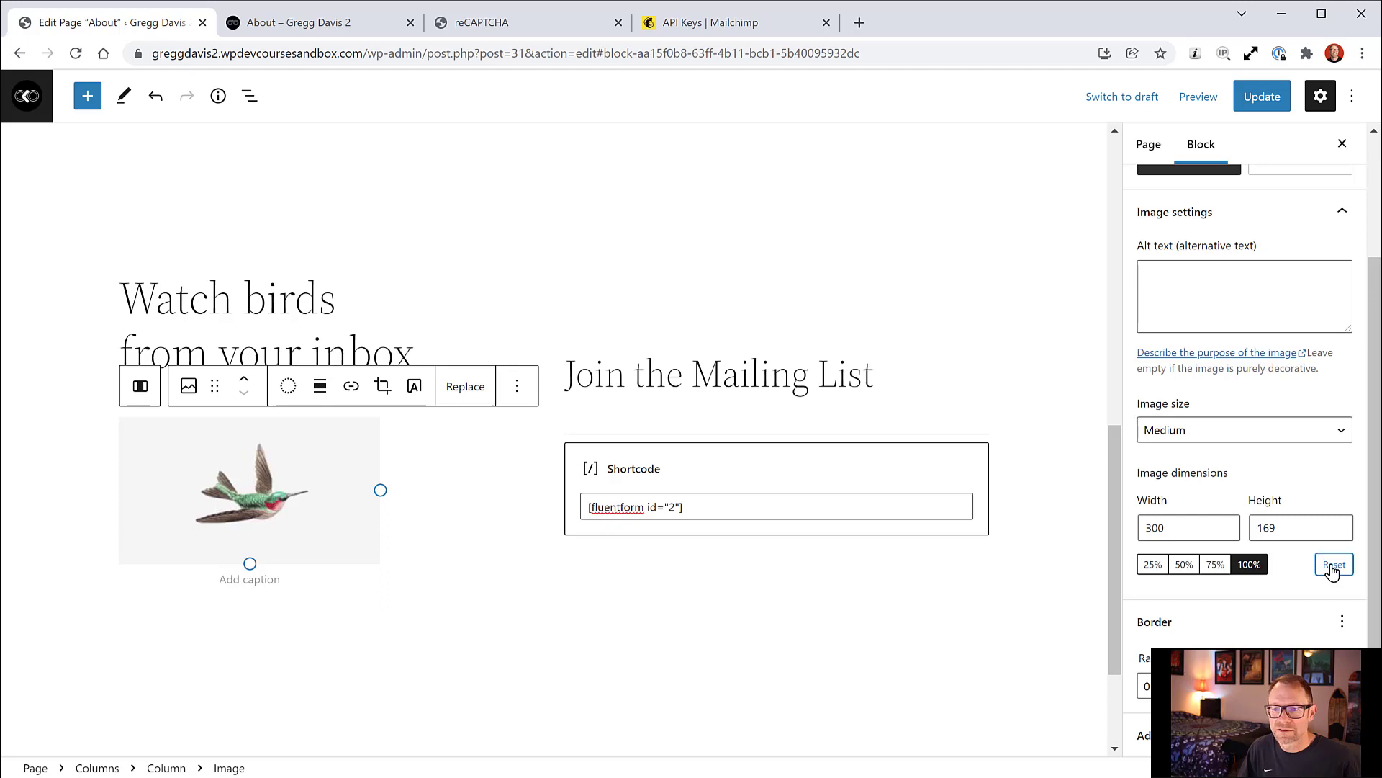
{"action": "left_click", "coordinate": [1286, 439]}
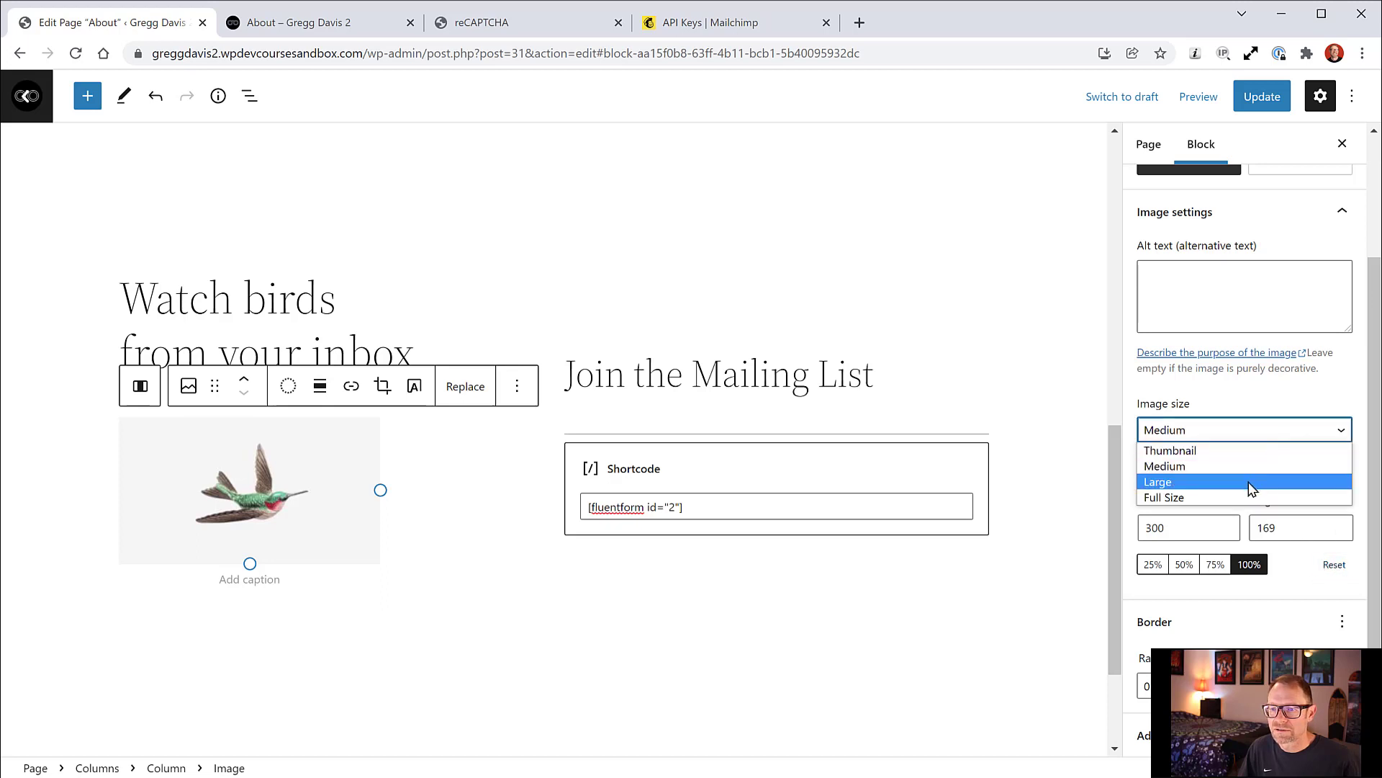
{"action": "left_click", "coordinate": [1193, 451]}
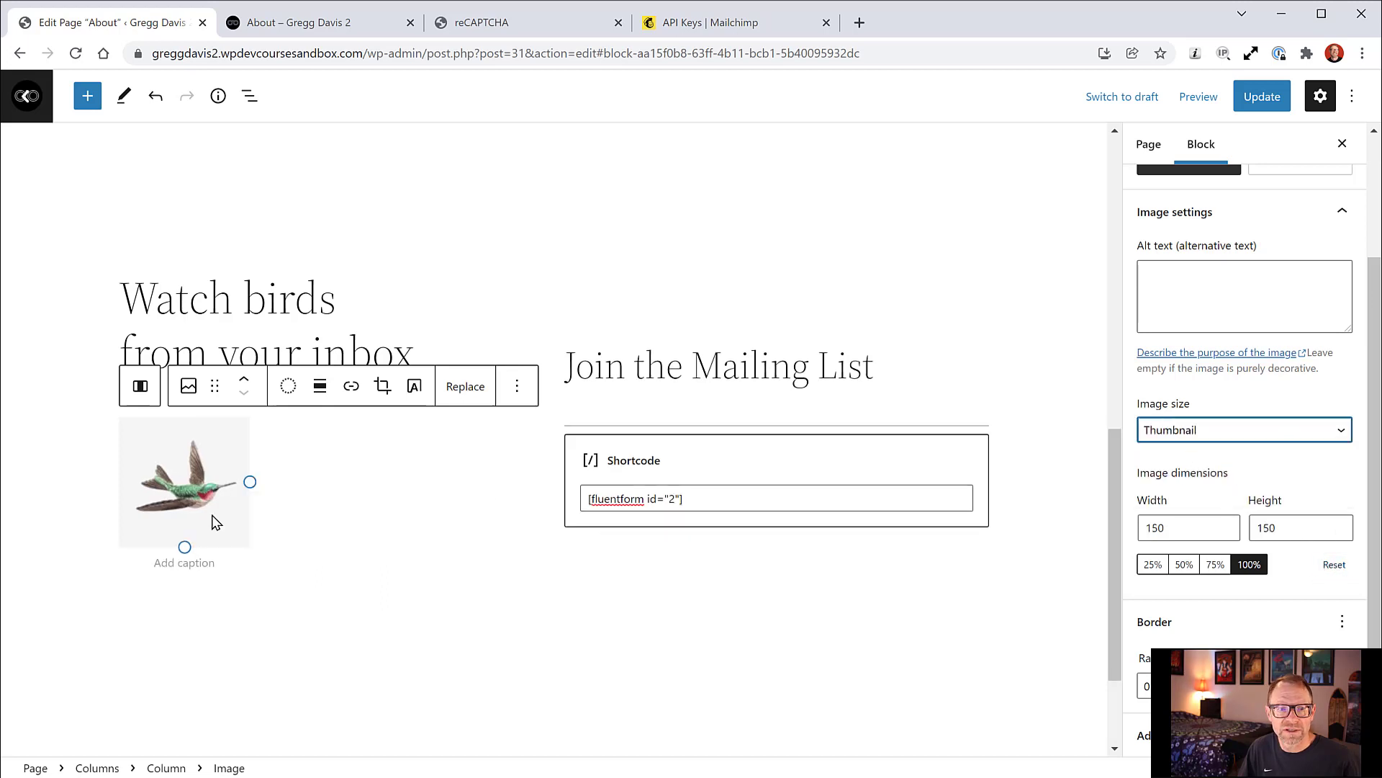
{"action": "left_click", "coordinate": [244, 381]}
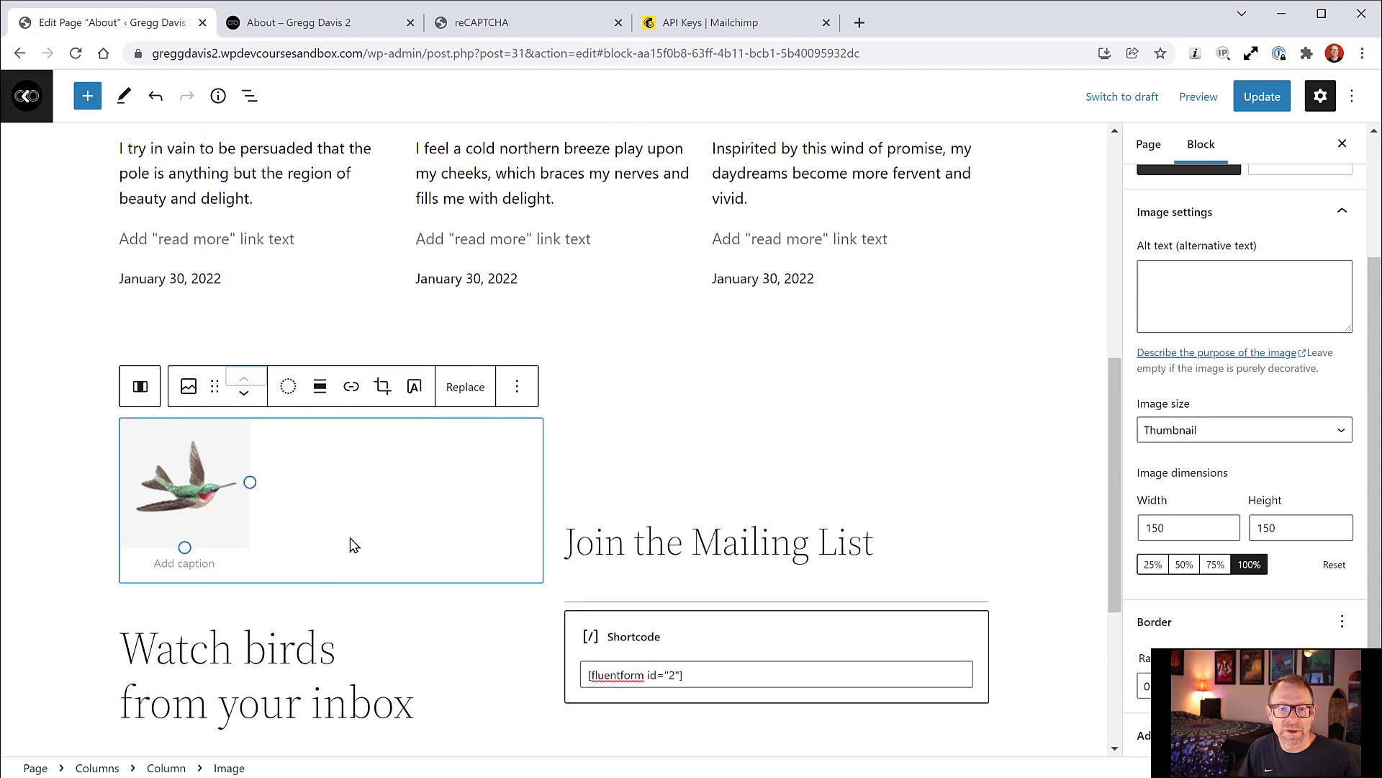
{"action": "left_click", "coordinate": [243, 393]}
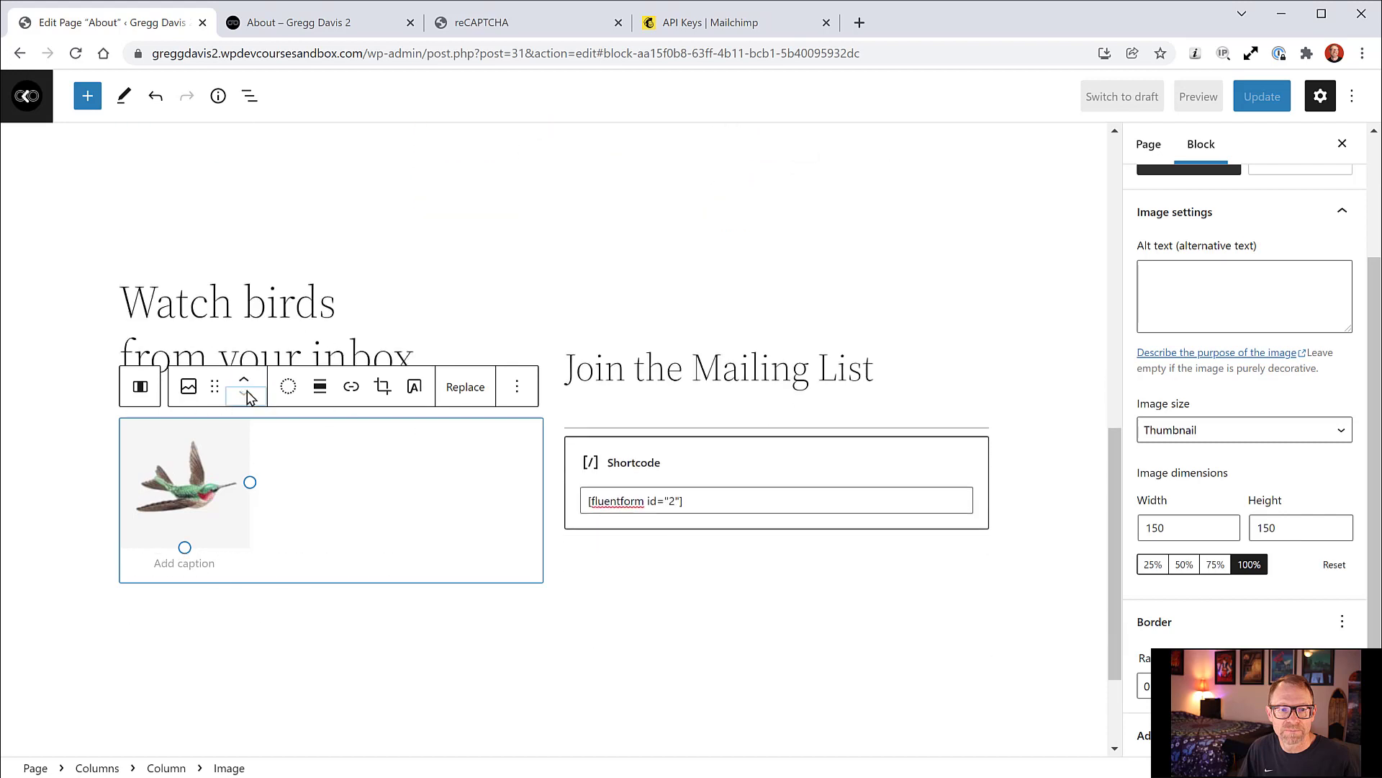
Step: Apply the dark-green and white duotone filter to the hummingbird image
{"action": "left_click", "coordinate": [288, 389]}
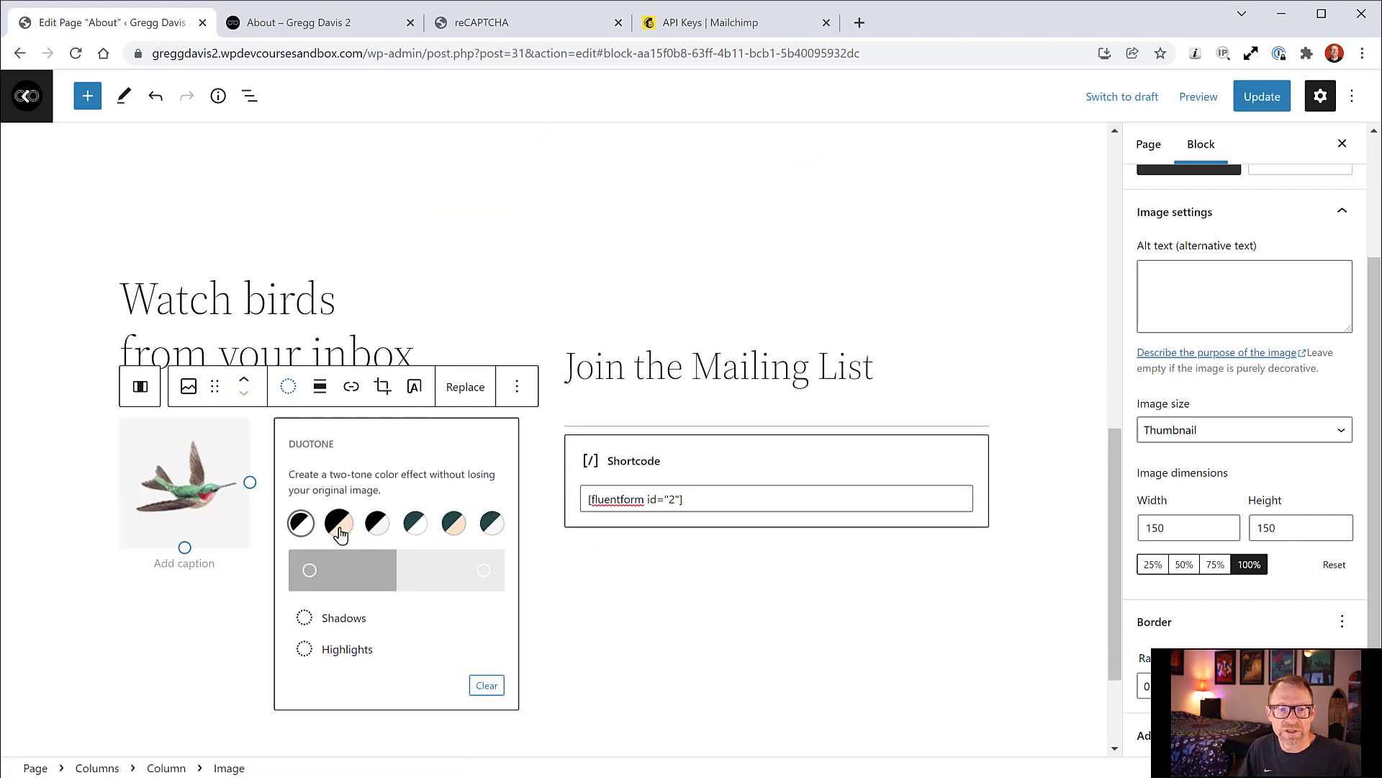
{"action": "left_click", "coordinate": [454, 528]}
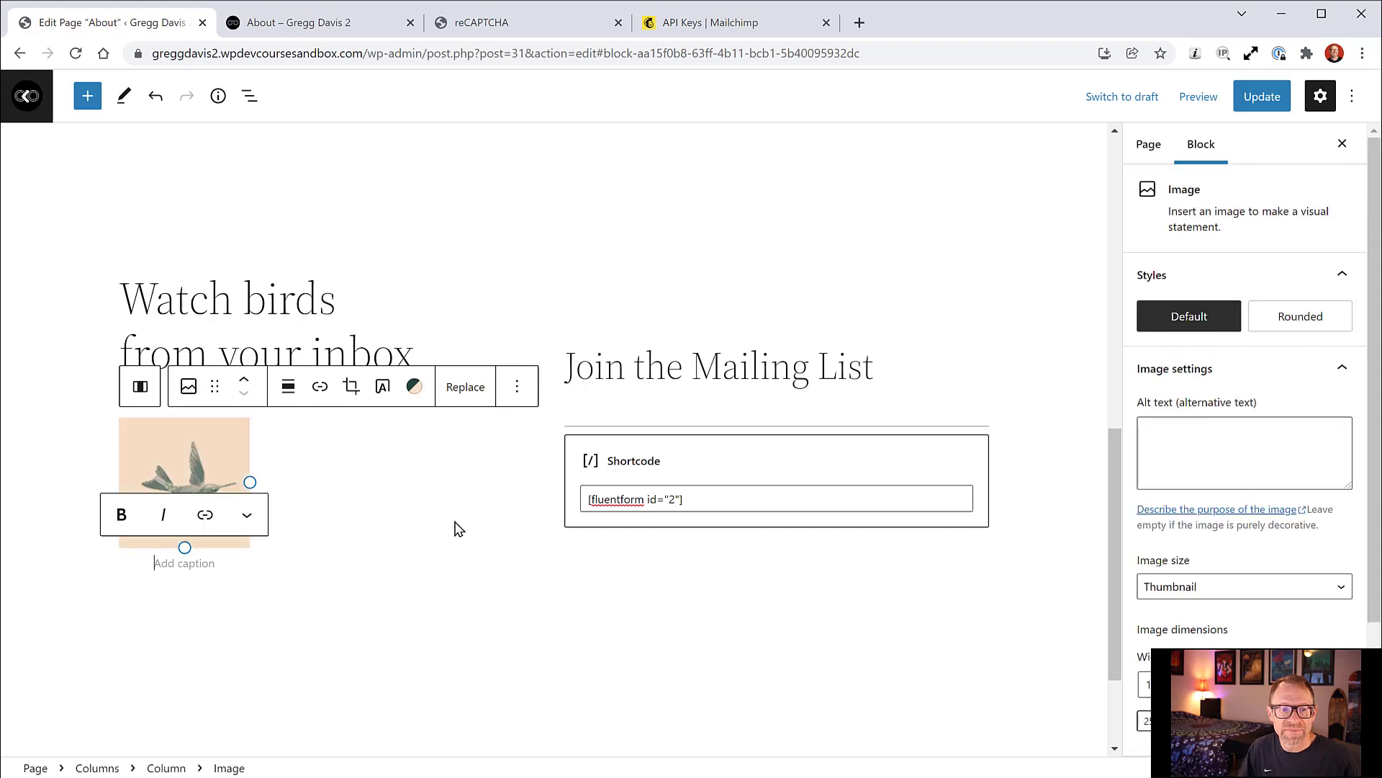
{"action": "left_click", "coordinate": [414, 387]}
{"action": "left_click", "coordinate": [468, 525]}
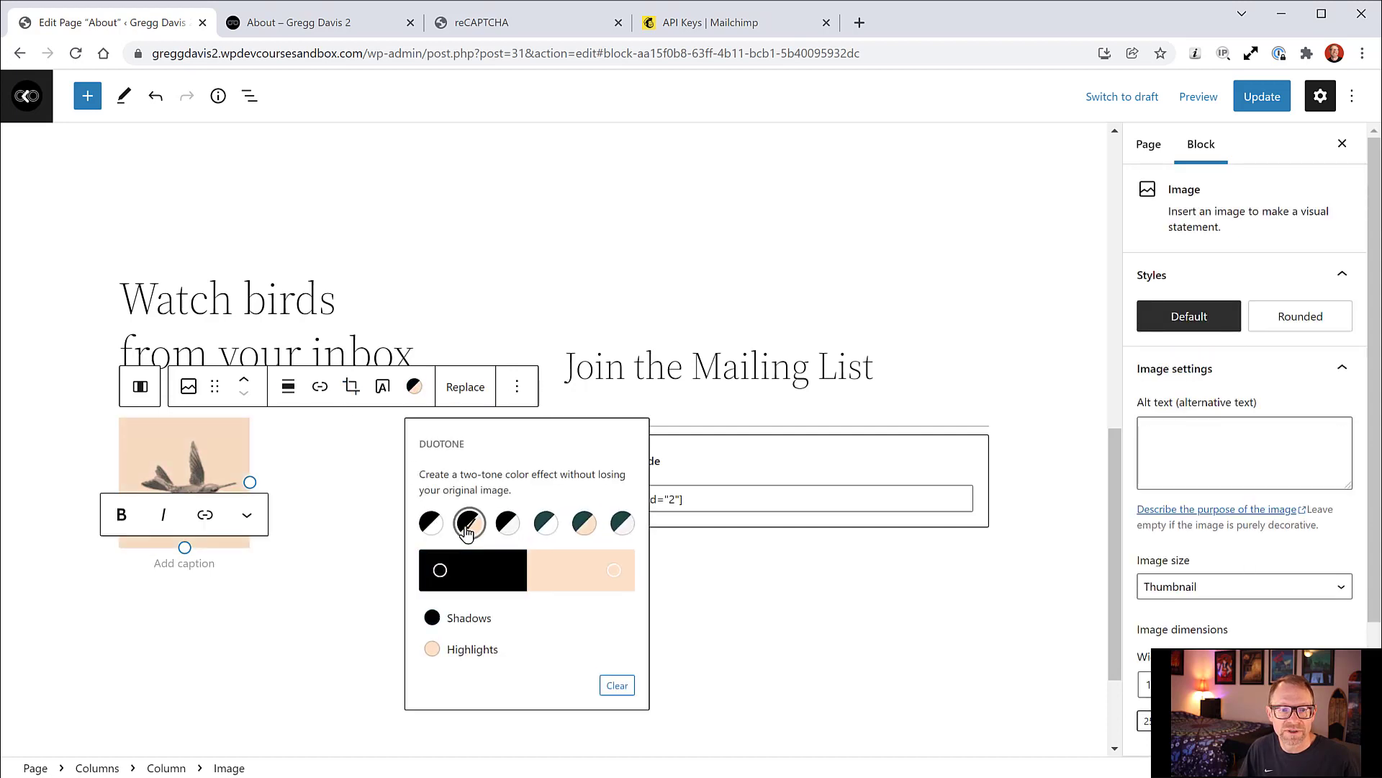
{"action": "left_click", "coordinate": [505, 525]}
{"action": "left_click", "coordinate": [546, 527]}
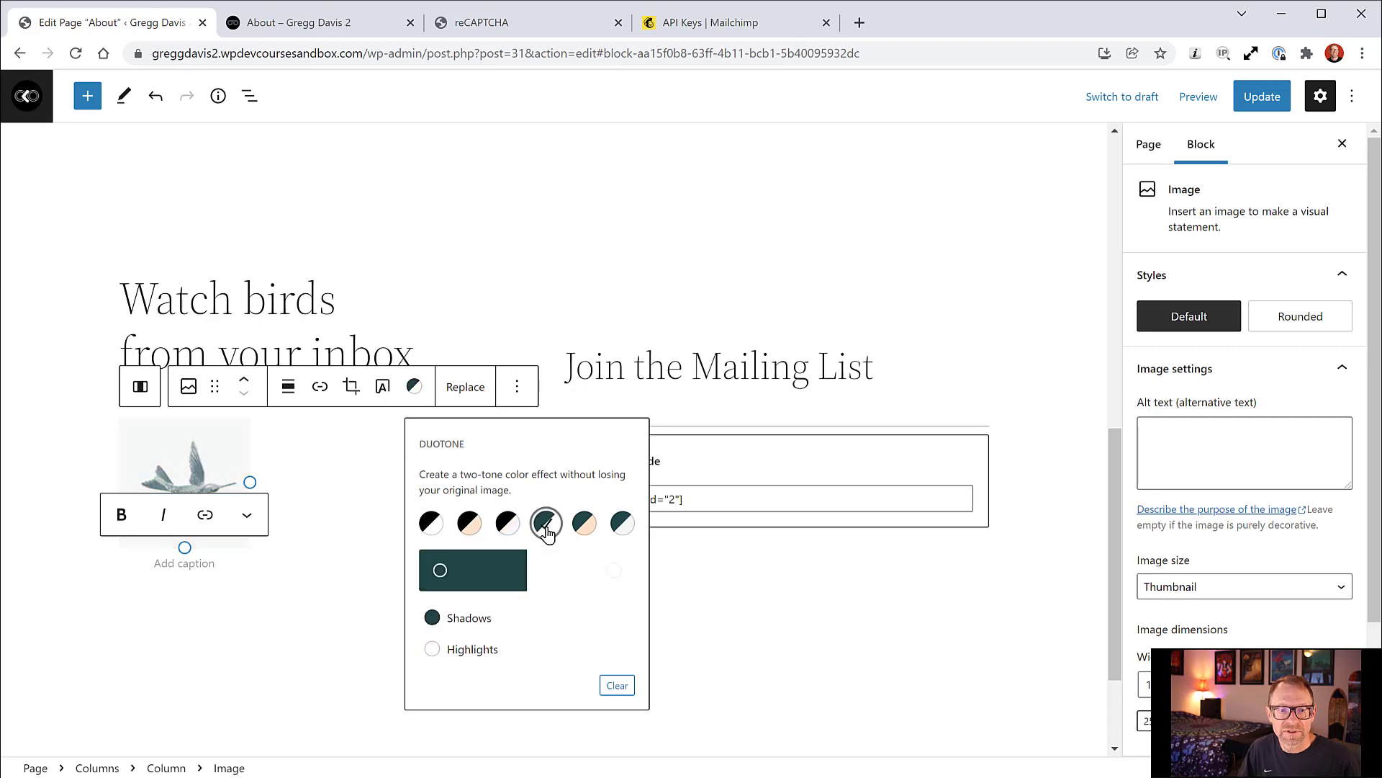
{"action": "left_click", "coordinate": [434, 650]}
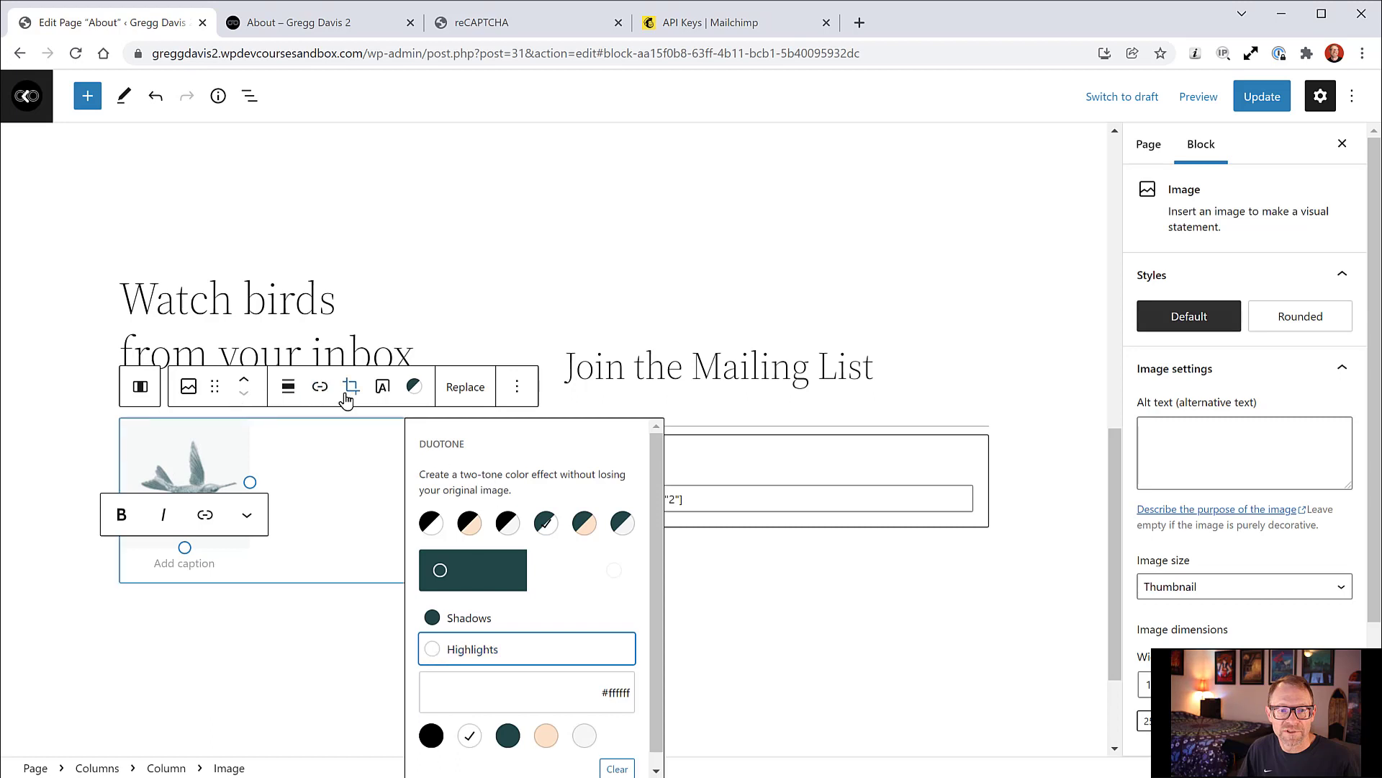
{"action": "left_click", "coordinate": [416, 390]}
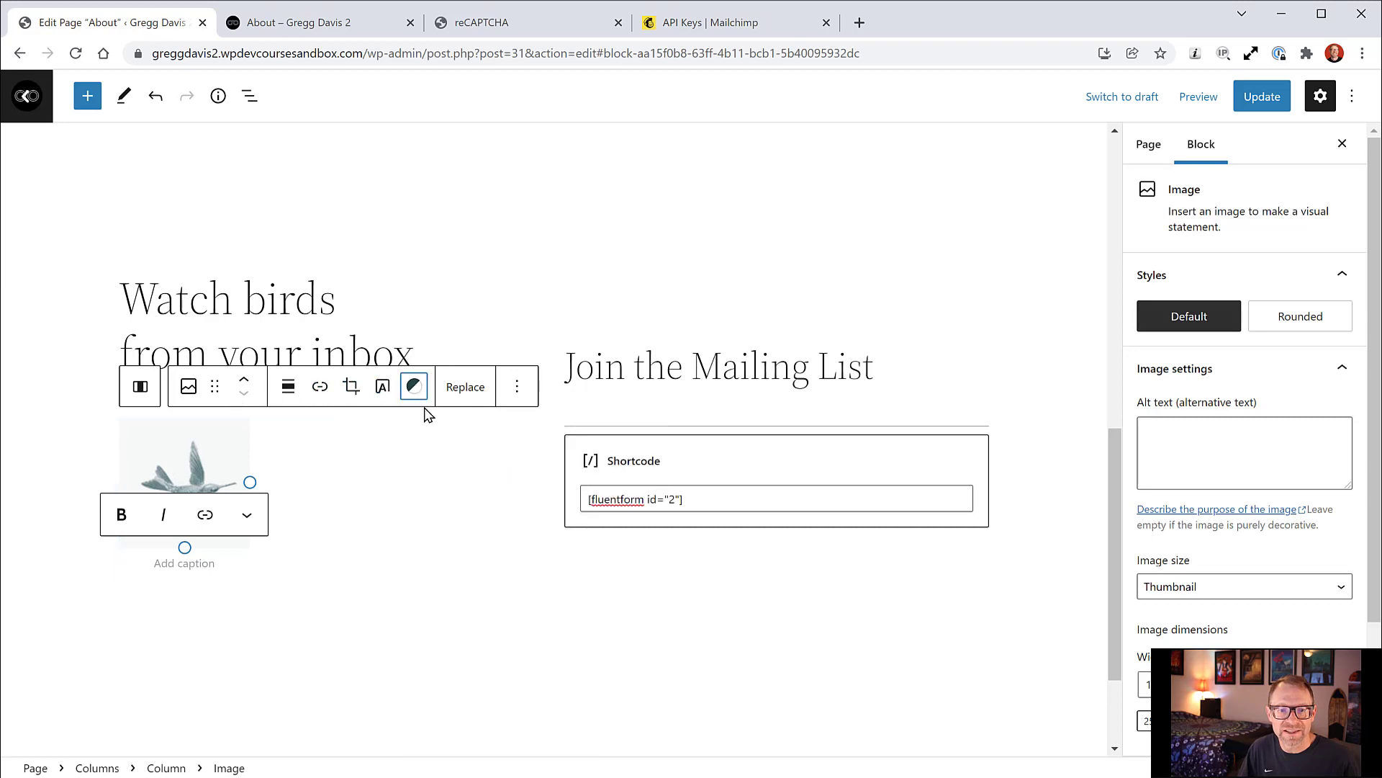
Step: Set the image size to Large and save the page
{"action": "left_click_drag", "start_coordinate": [249, 482], "coordinate": [319, 479]}
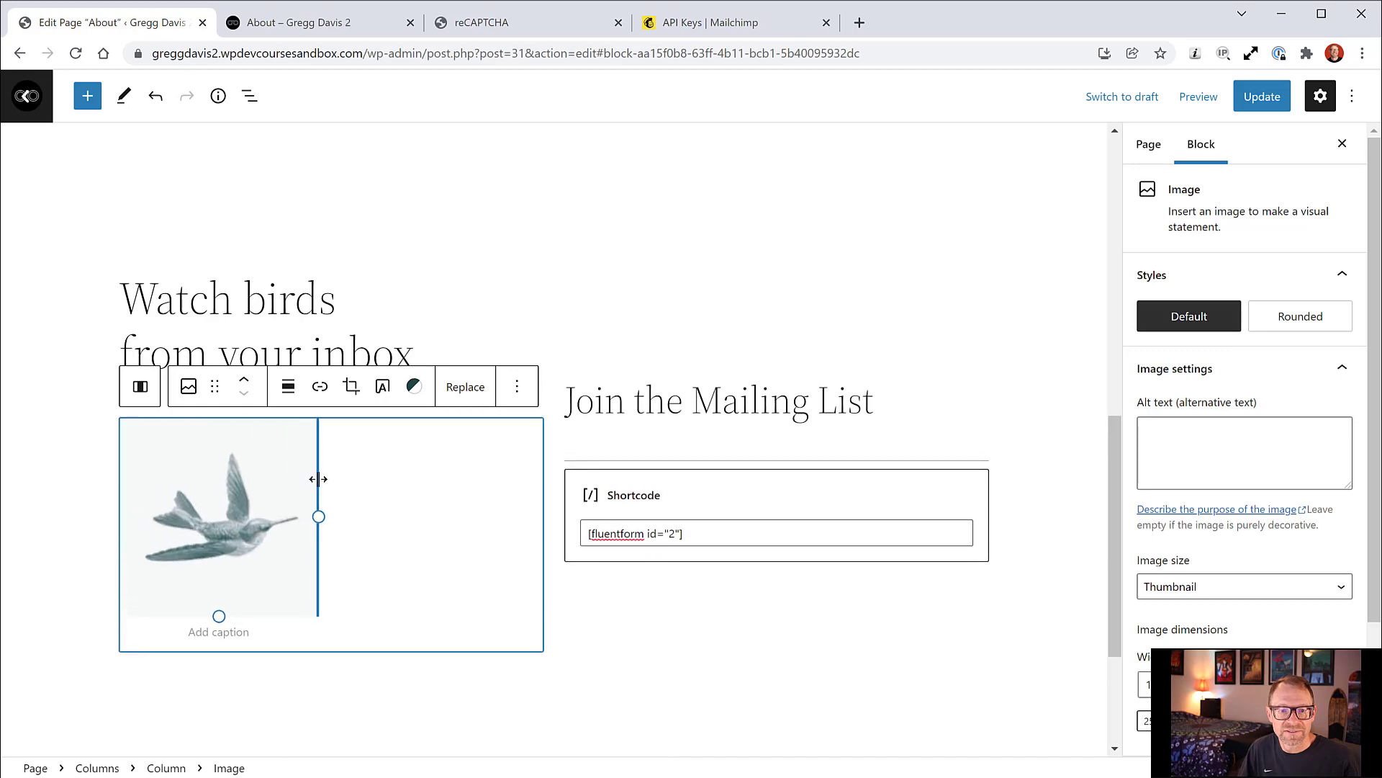
{"action": "left_click", "coordinate": [1222, 588]}
{"action": "left_click", "coordinate": [1217, 622]}
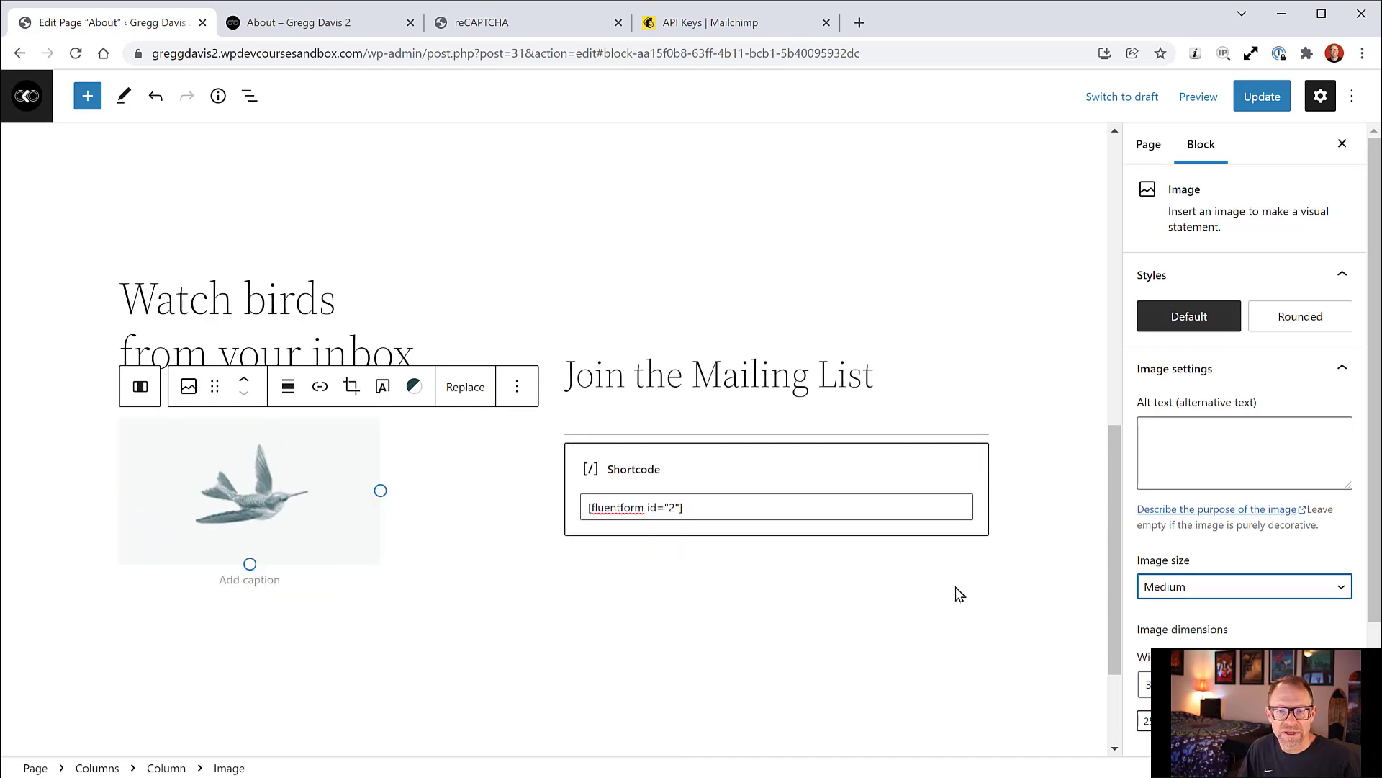
{"action": "left_click", "coordinate": [1164, 587]}
{"action": "left_click", "coordinate": [1168, 638]}
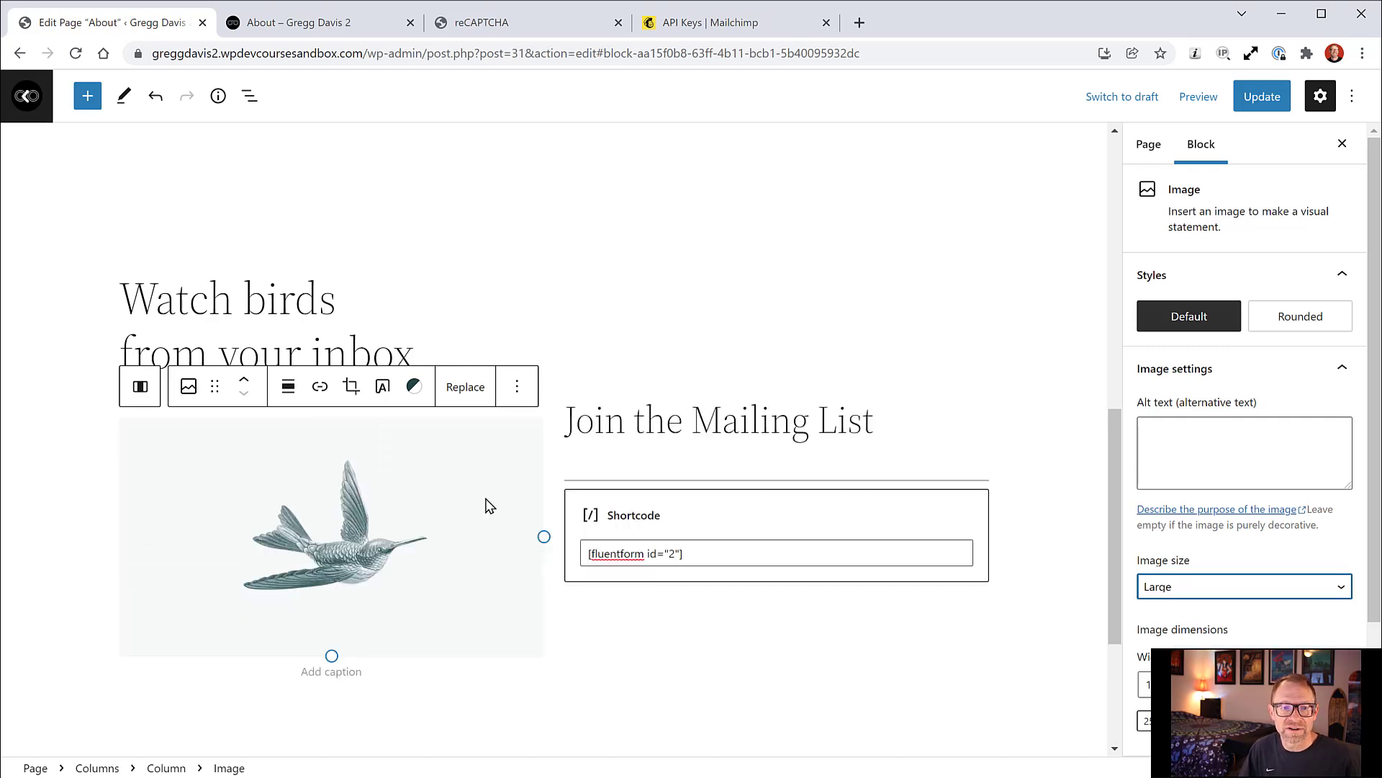
{"action": "left_click", "coordinate": [1252, 101]}
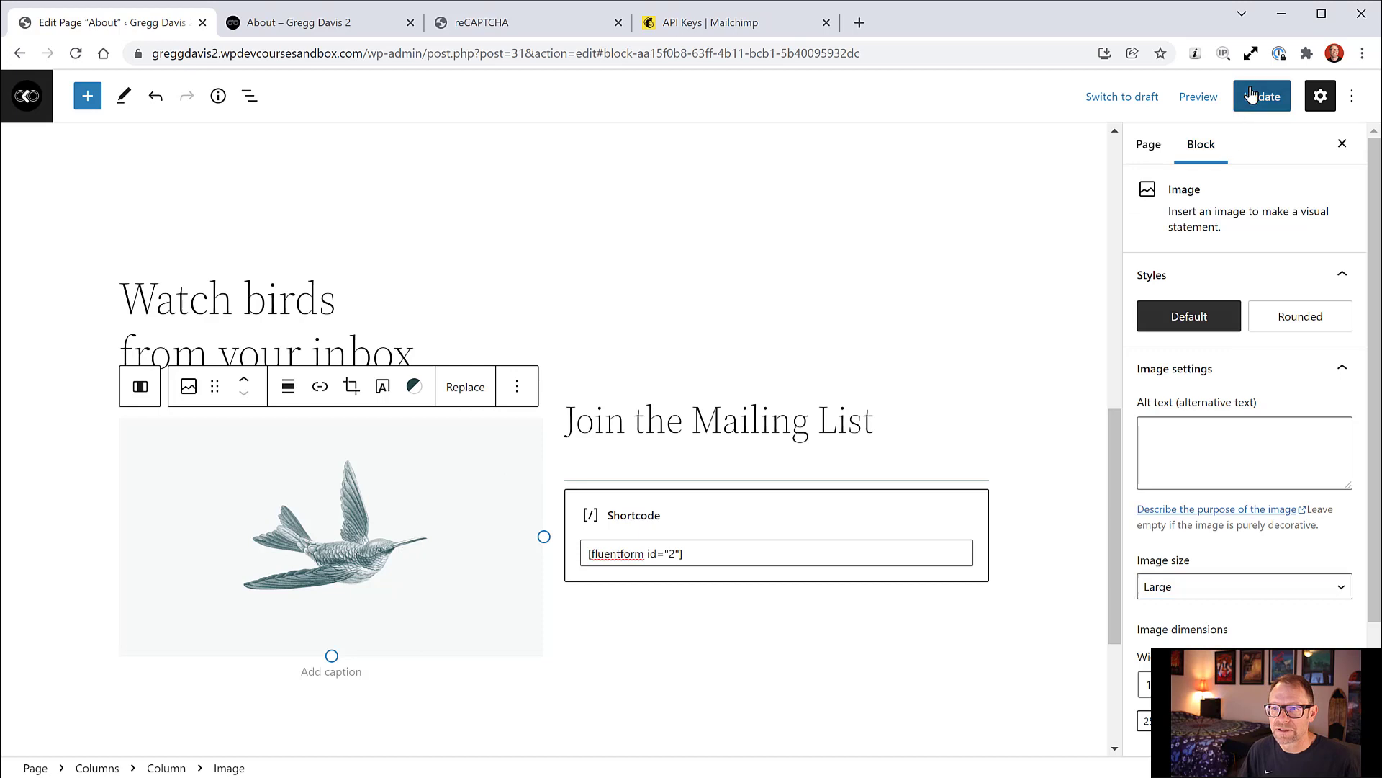
Step: Reload the live About page to see the tinted hummingbird, then return to the About editor
{"action": "left_click", "coordinate": [317, 20]}
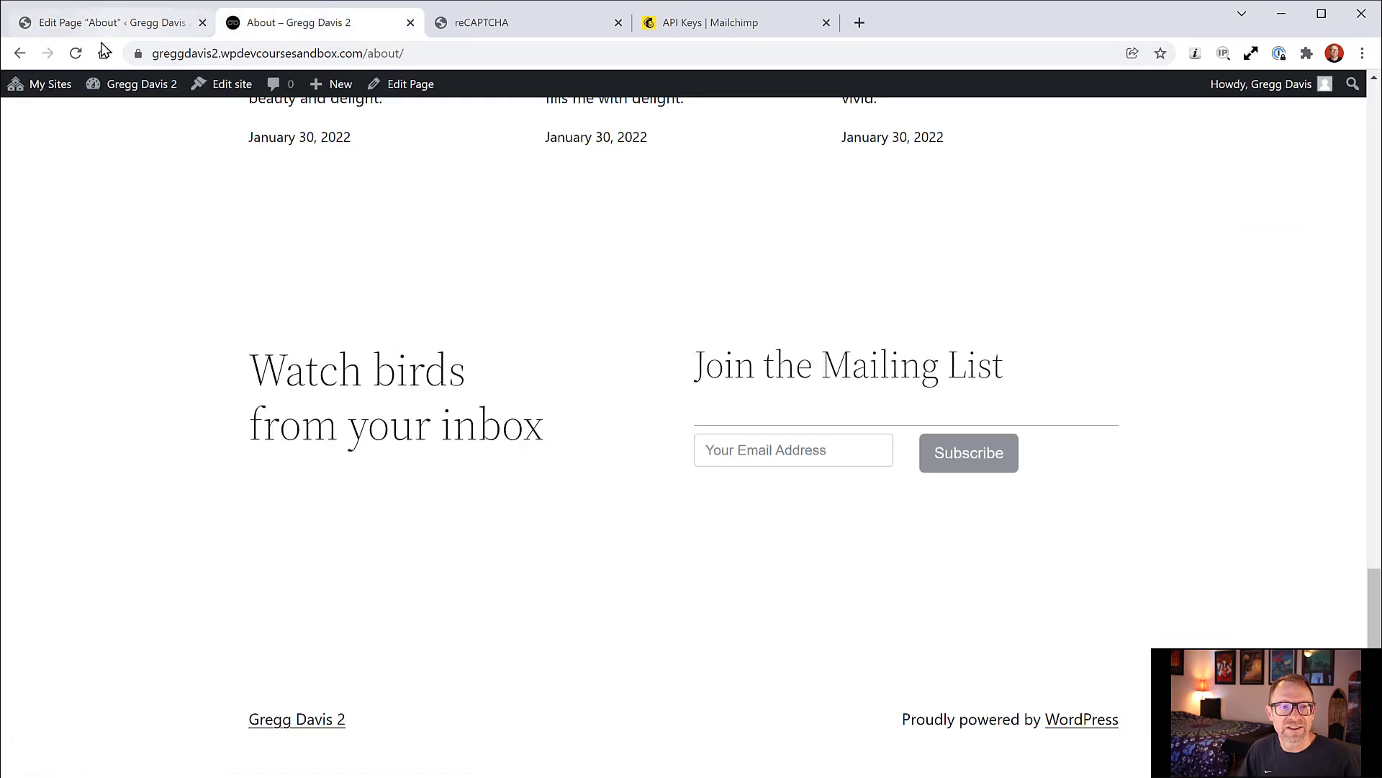
{"action": "left_click", "coordinate": [75, 53]}
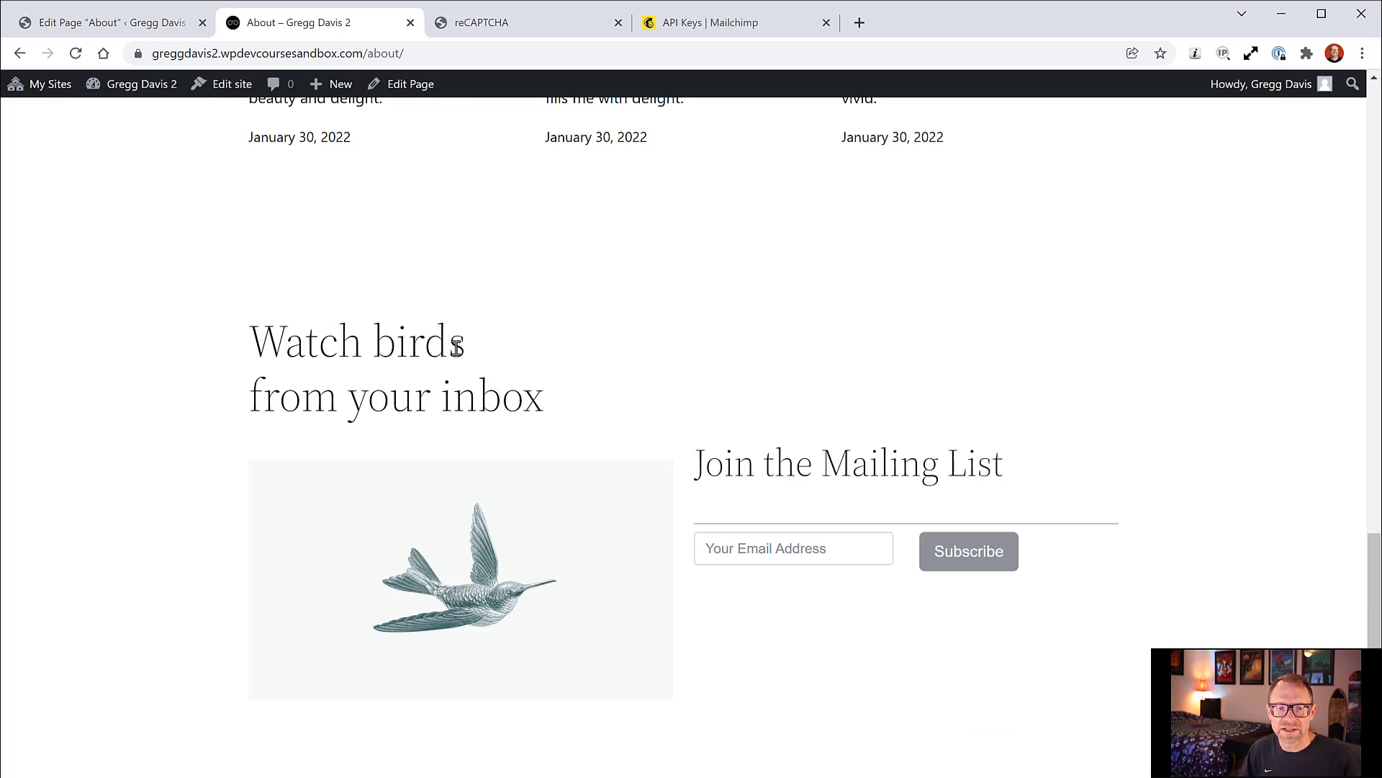
{"action": "left_click_drag", "start_coordinate": [775, 465], "coordinate": [814, 400]}
{"action": "left_click", "coordinate": [762, 382]}
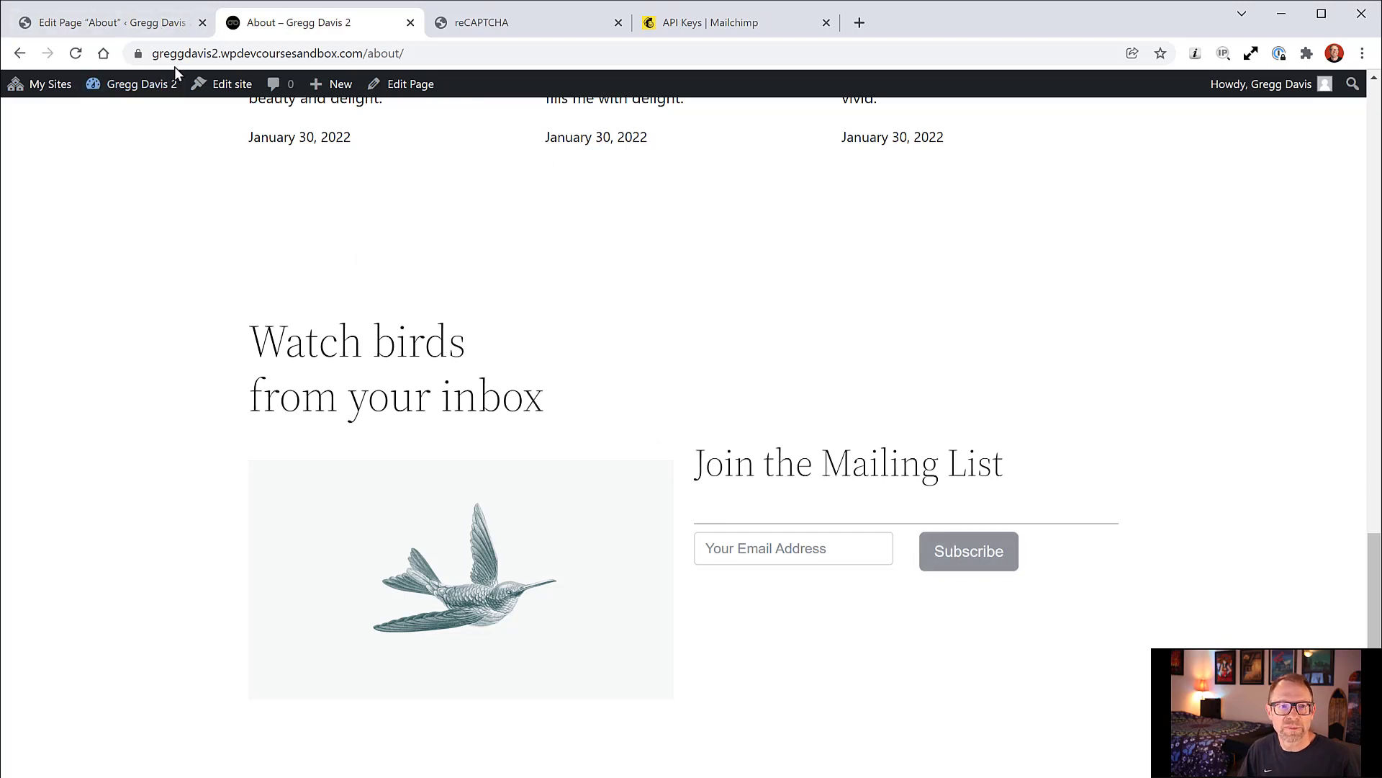
{"action": "left_click", "coordinate": [182, 26]}
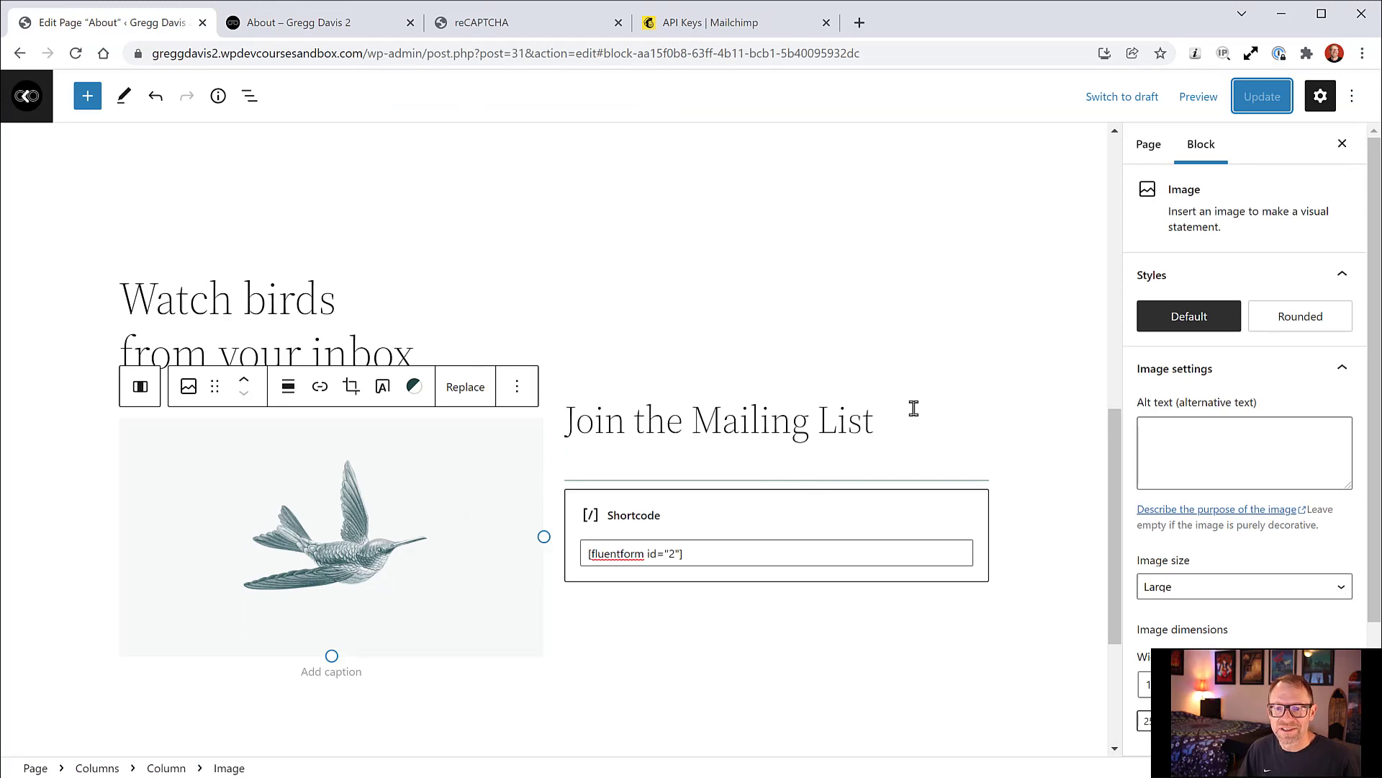
Step: Drag the 'Watch birds from your inbox' heading above the Columns block, save, and reload the live page
{"action": "left_click", "coordinate": [249, 96]}
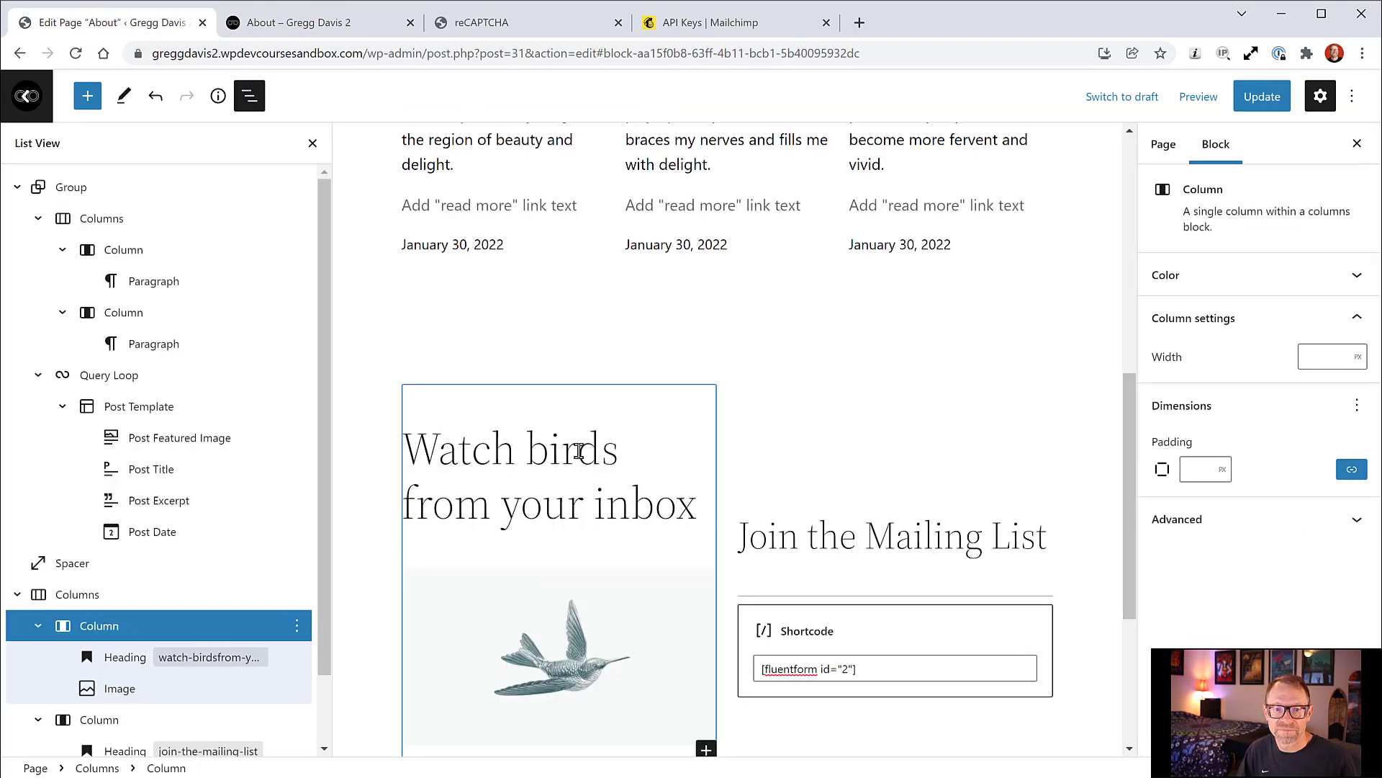
{"action": "left_click", "coordinate": [577, 451]}
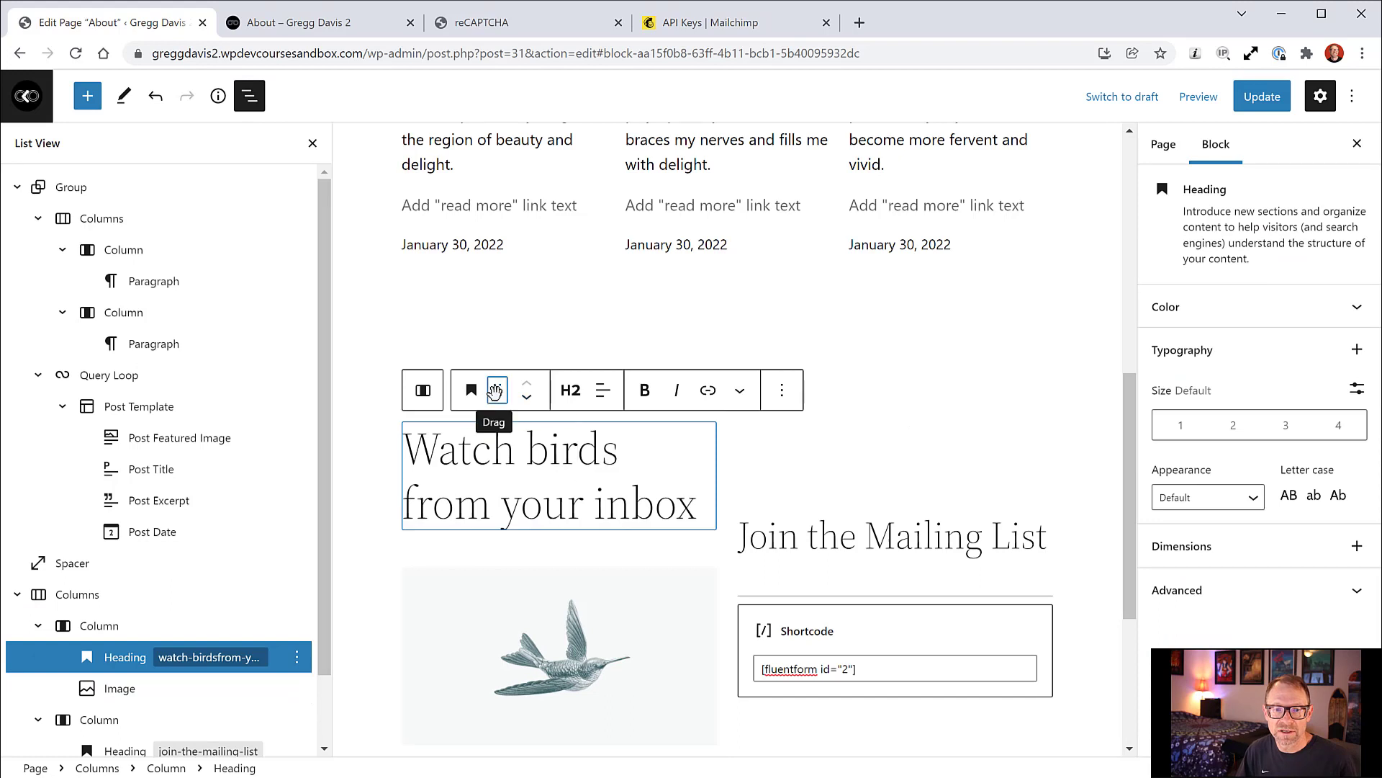
{"action": "left_click_drag", "start_coordinate": [497, 390], "coordinate": [711, 376]}
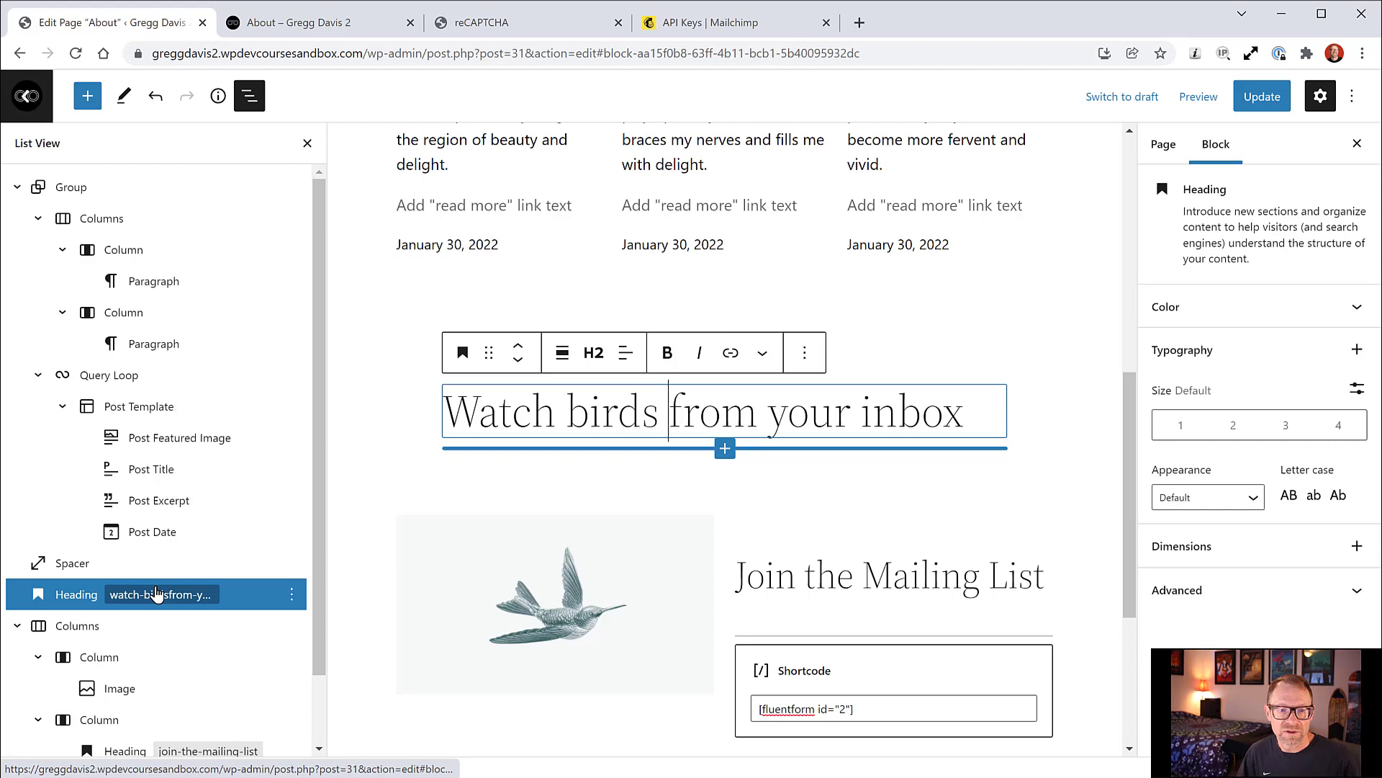
{"action": "scroll", "coordinate": [876, 518], "scroll_direction": "down", "scroll_amount": 2}
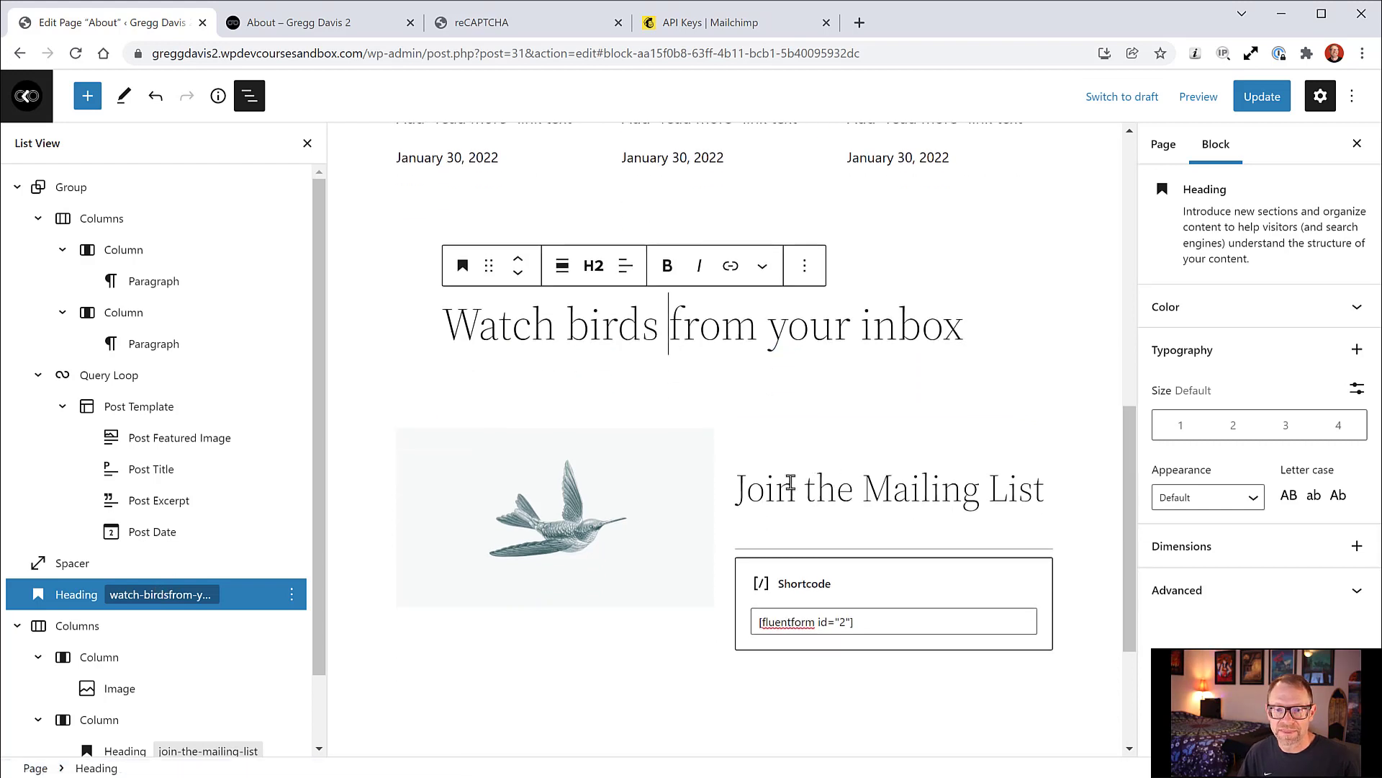
{"action": "left_click", "coordinate": [790, 482]}
{"action": "key", "text": "ctrl+s"}
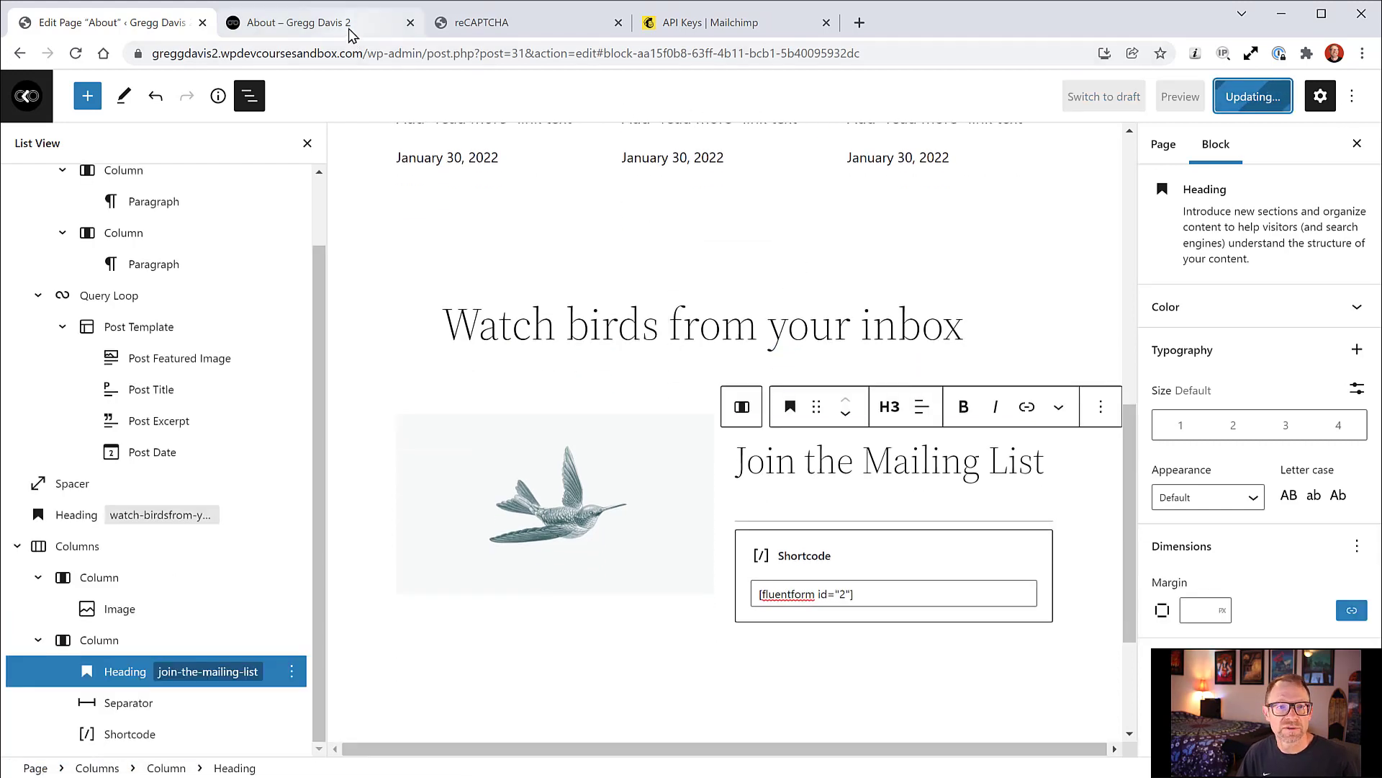
{"action": "left_click", "coordinate": [350, 31]}
{"action": "left_click", "coordinate": [78, 52]}
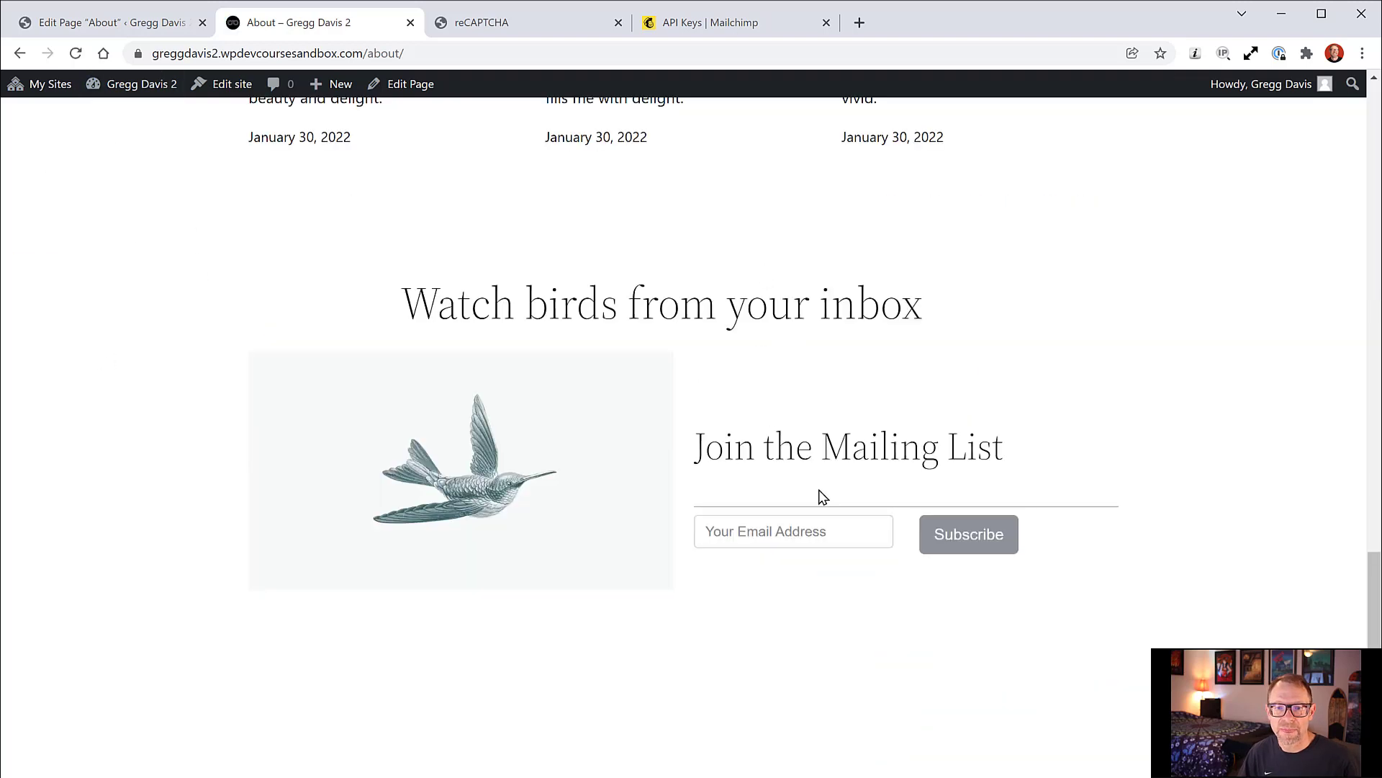
Step: Type a test email address into the signup field and submit the form
{"action": "left_click", "coordinate": [770, 532]}
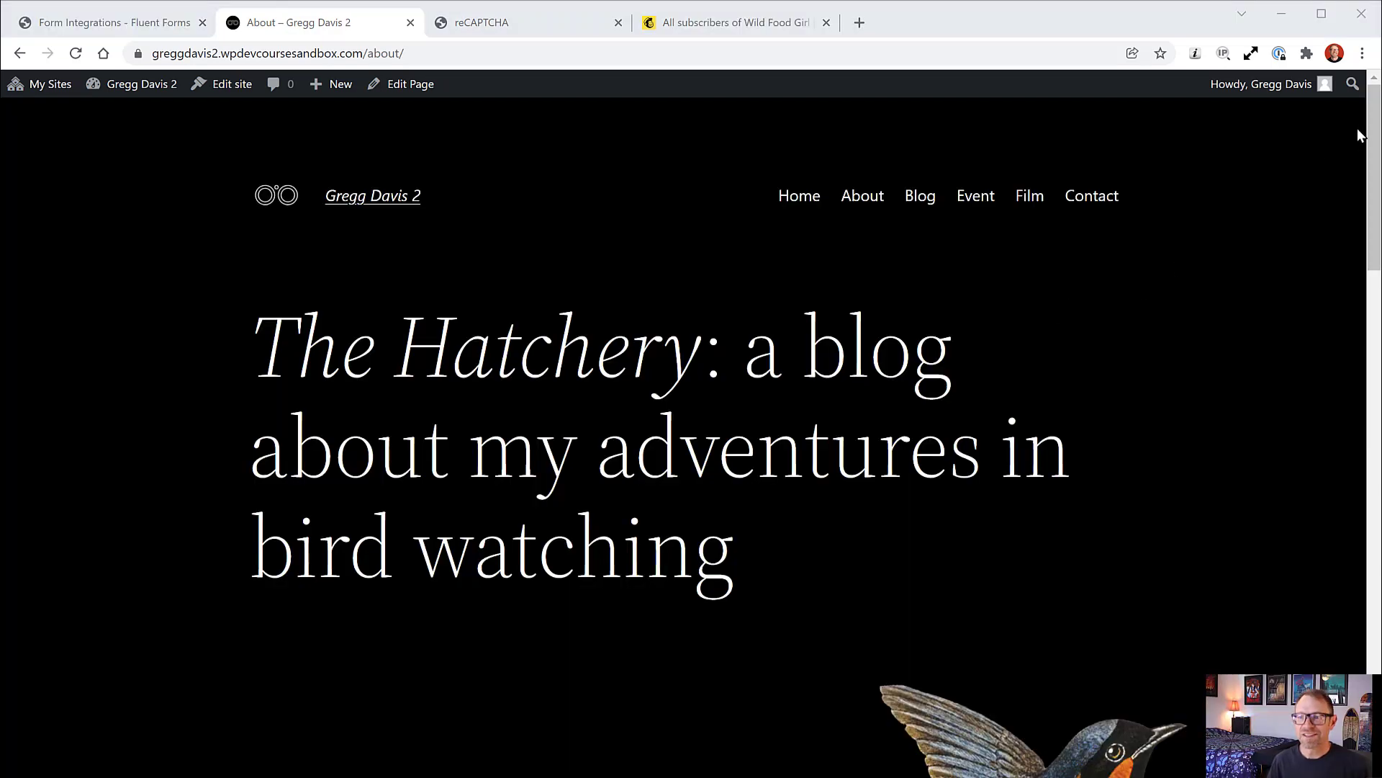
{"action": "scroll", "coordinate": [1360, 134], "scroll_direction": "down", "scroll_amount": 4}
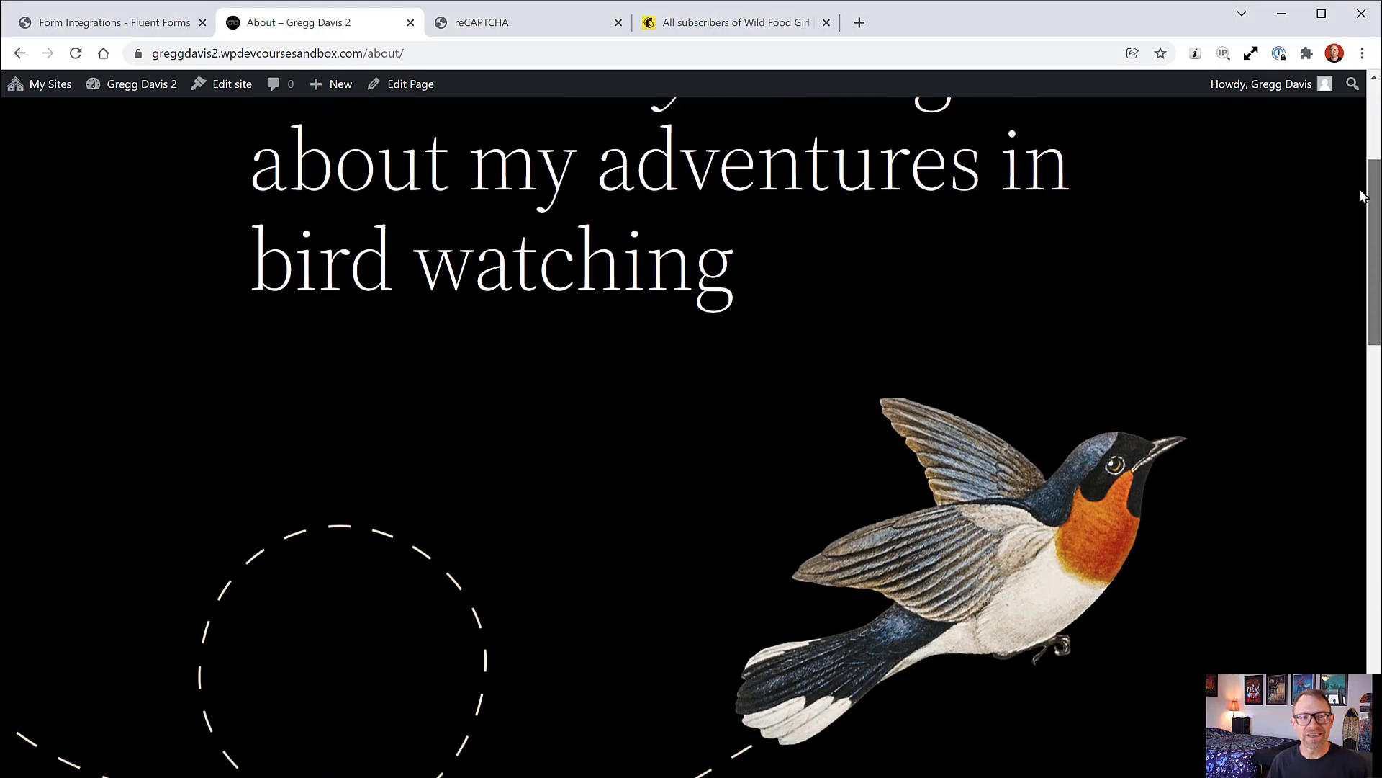
{"action": "left_click_drag", "start_coordinate": [1360, 194], "coordinate": [1344, 592]}
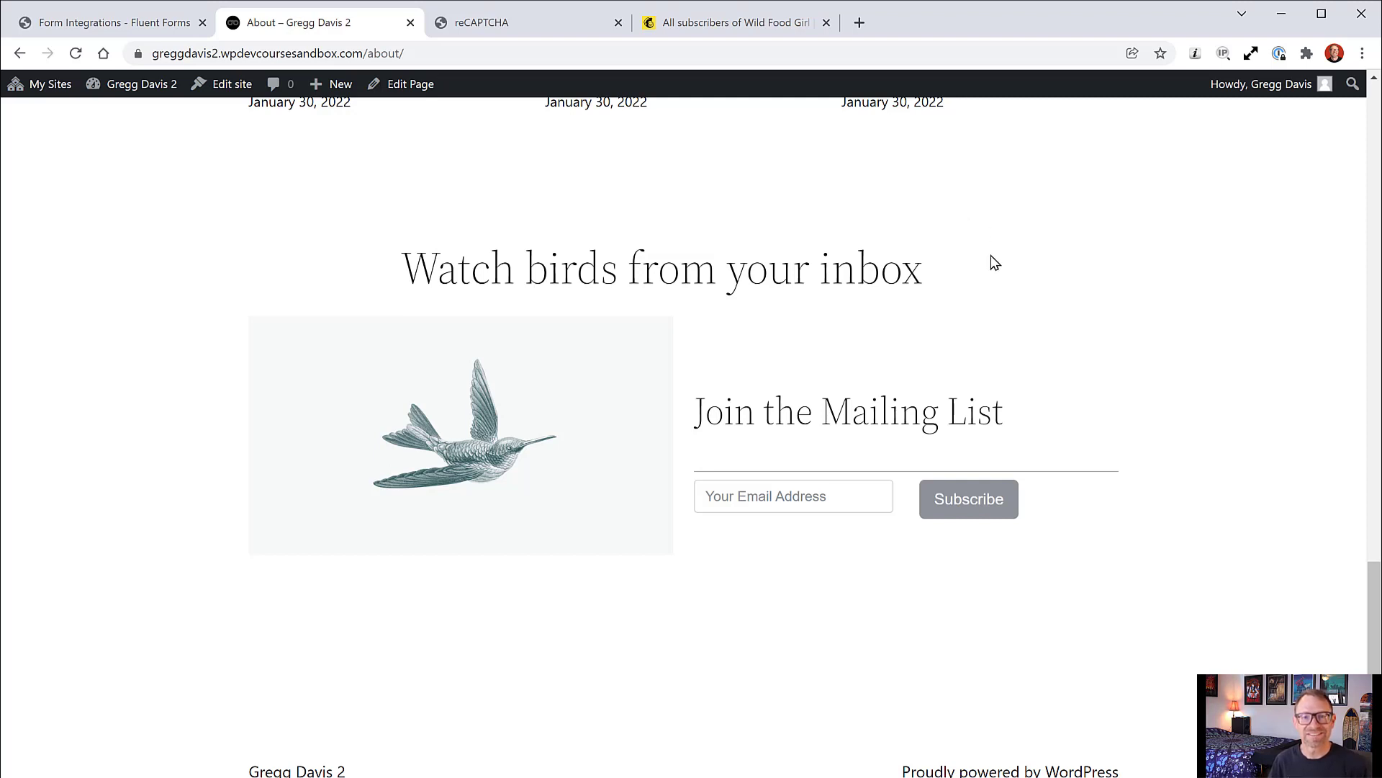
{"action": "scroll", "coordinate": [1054, 661], "scroll_direction": "up", "scroll_amount": 1}
{"action": "left_click", "coordinate": [736, 533]}
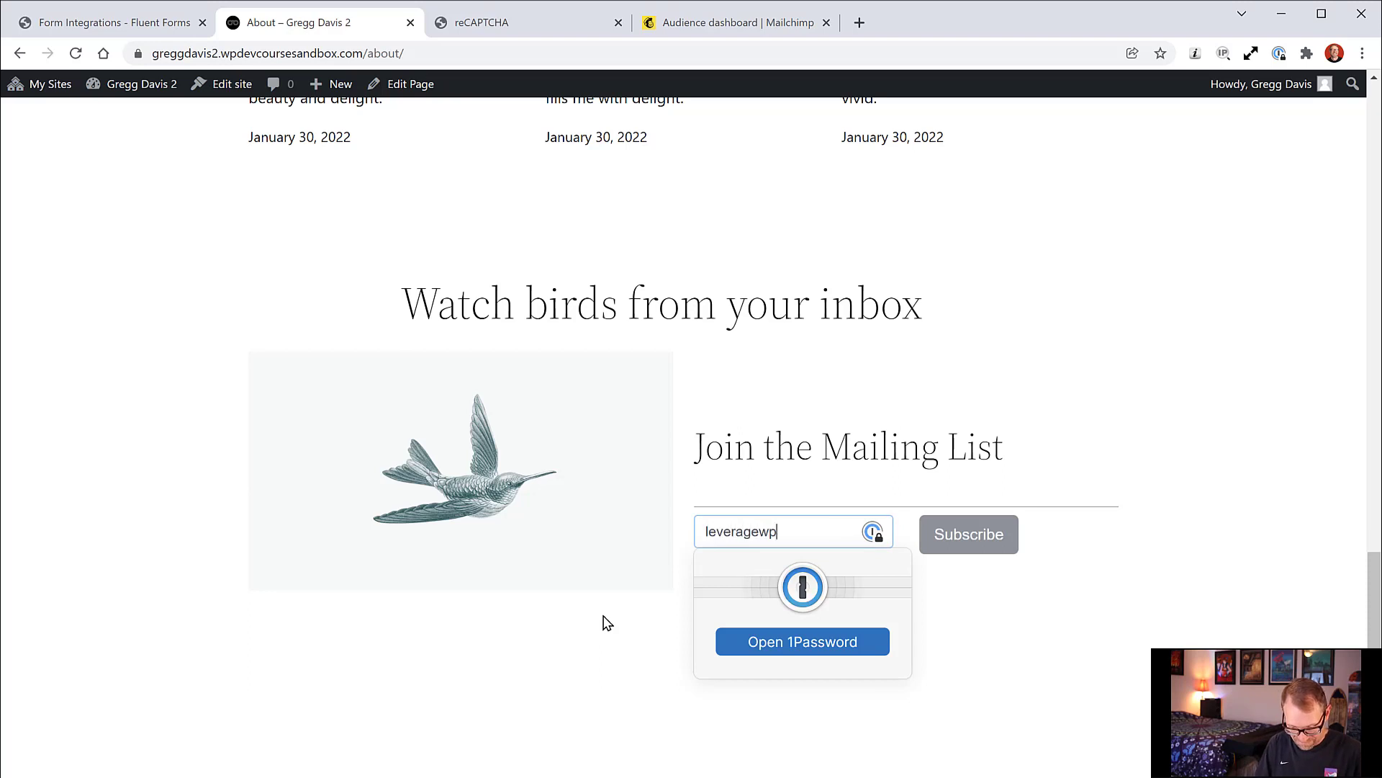
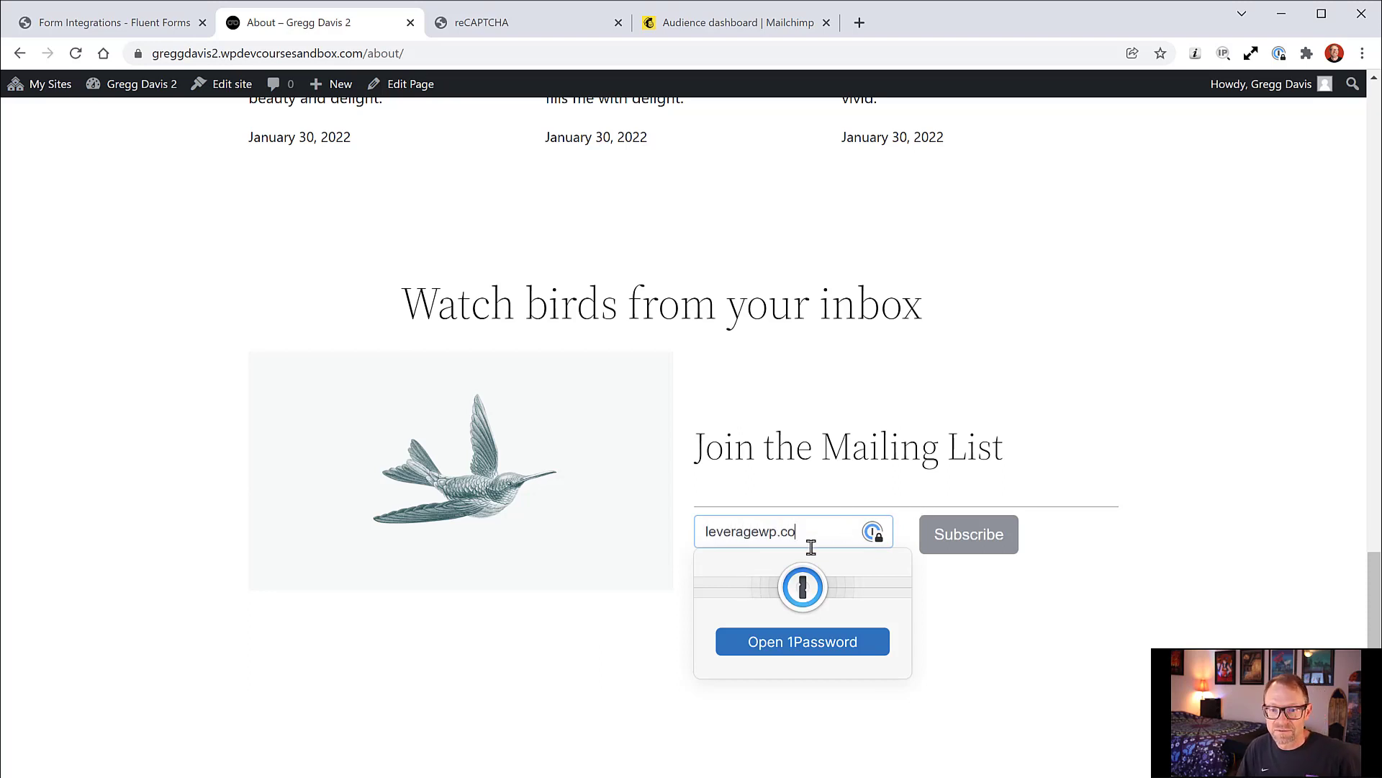
{"action": "left_click_drag", "start_coordinate": [797, 531], "coordinate": [742, 531]}
{"action": "left_click", "coordinate": [741, 531]}
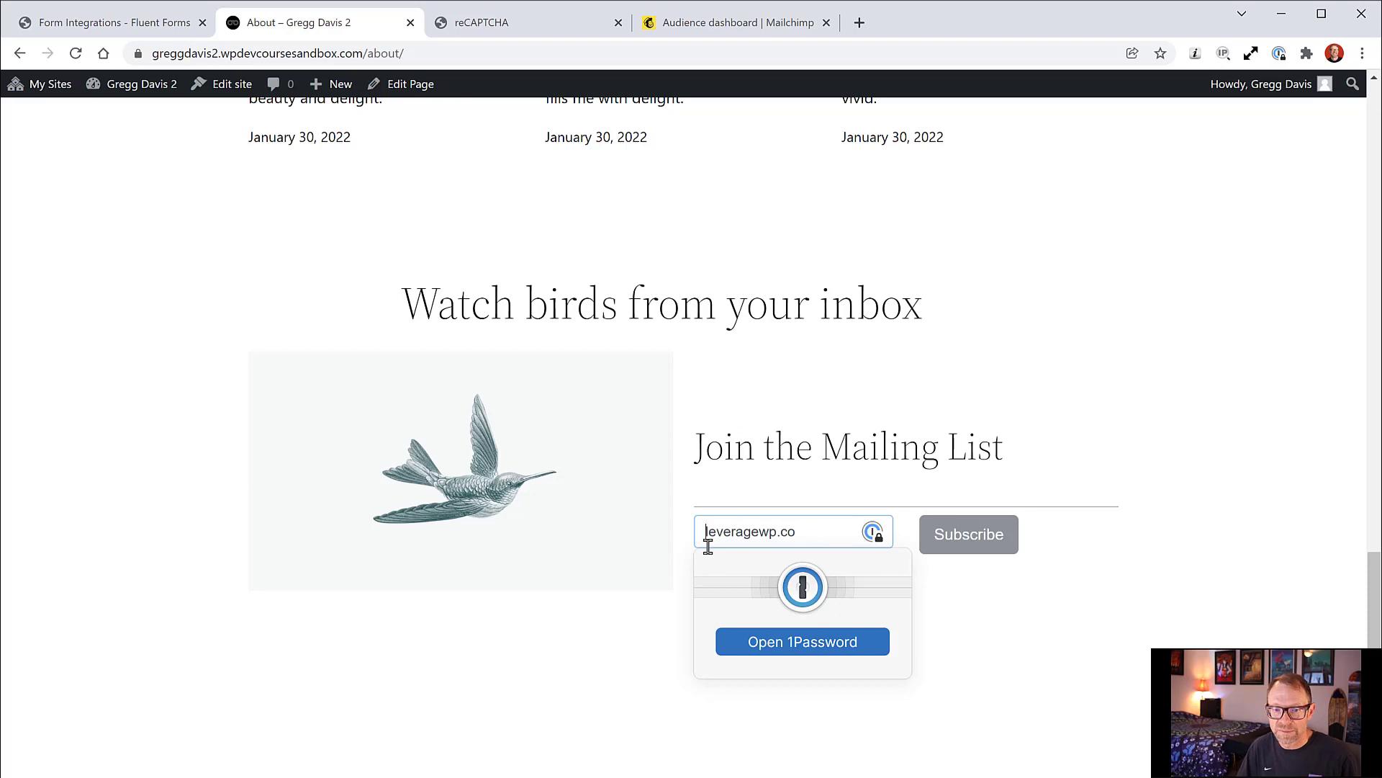
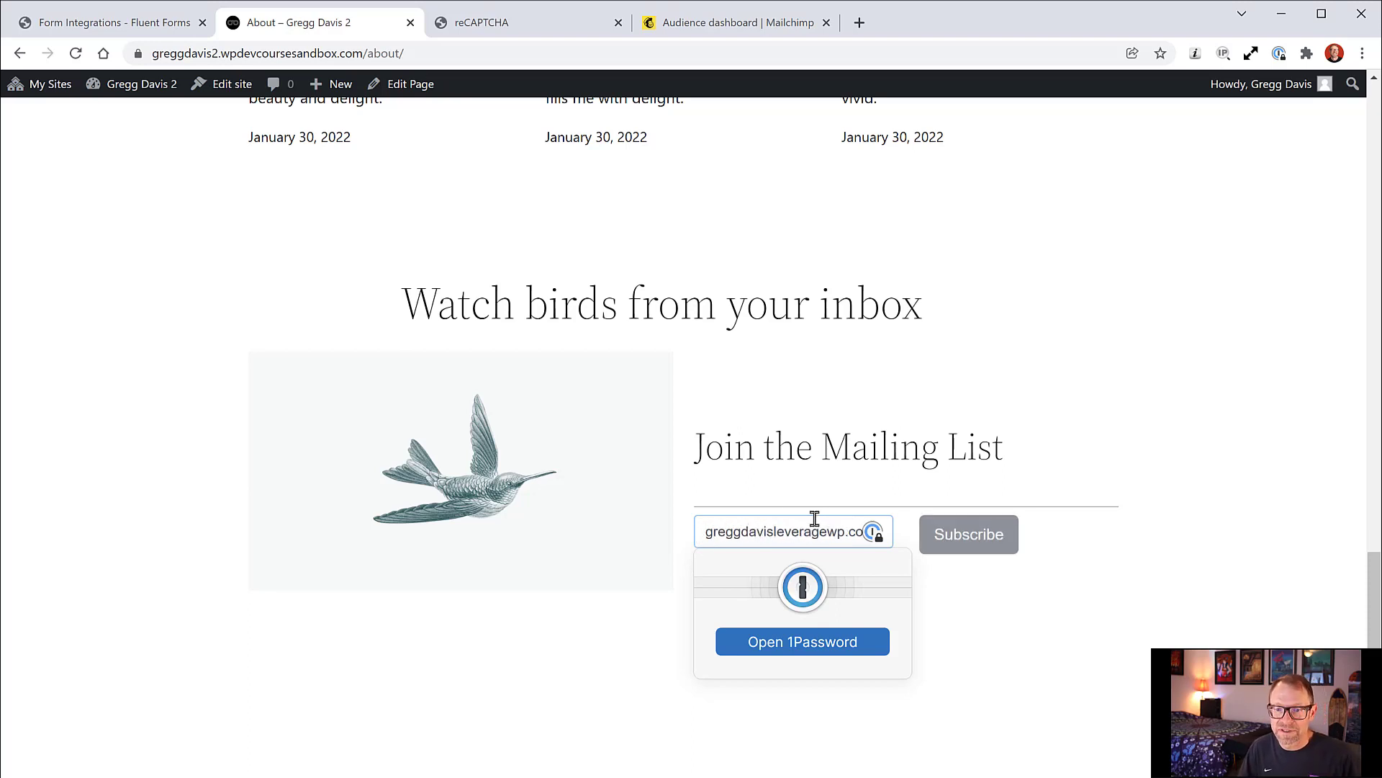
{"action": "left_click", "coordinate": [965, 540]}
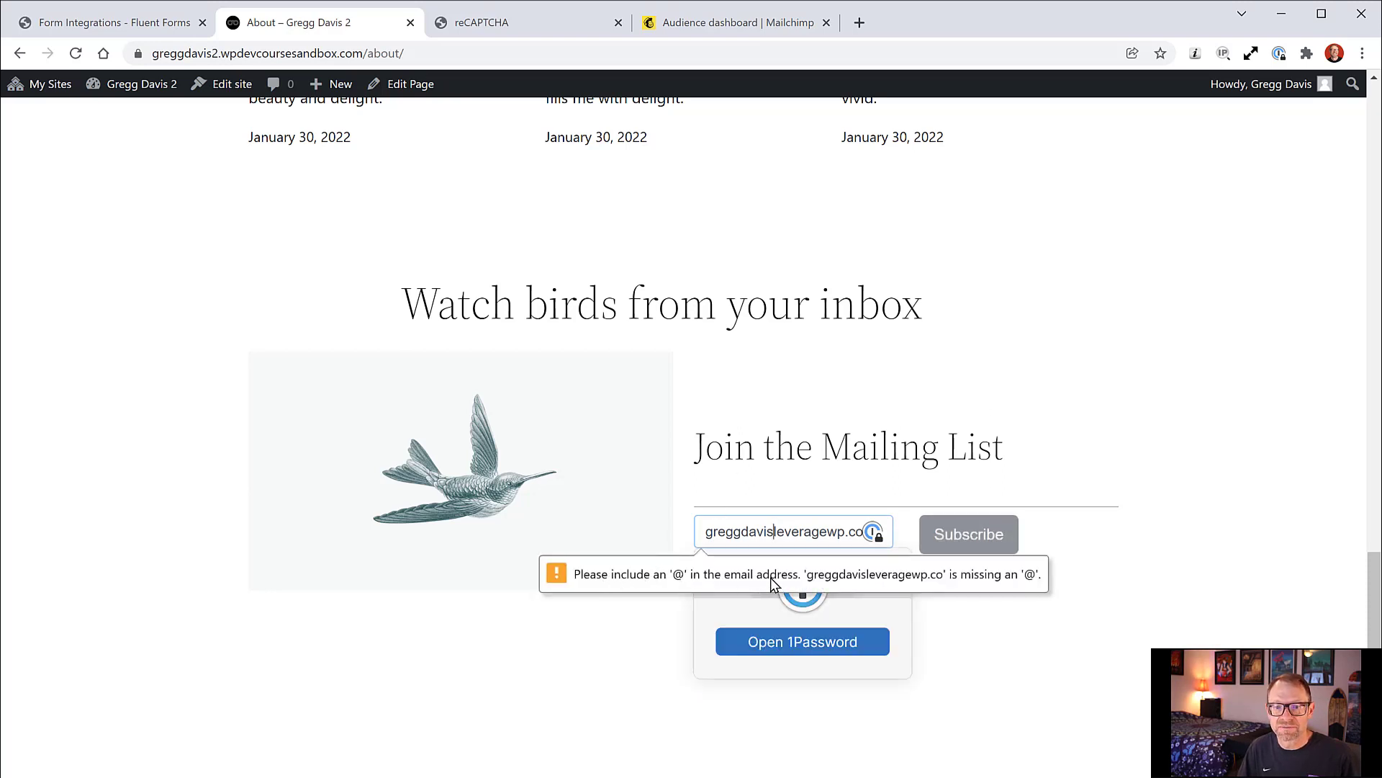
Step: Add the missing @ to the email address and resubmit the signup
{"action": "left_click", "coordinate": [1110, 569]}
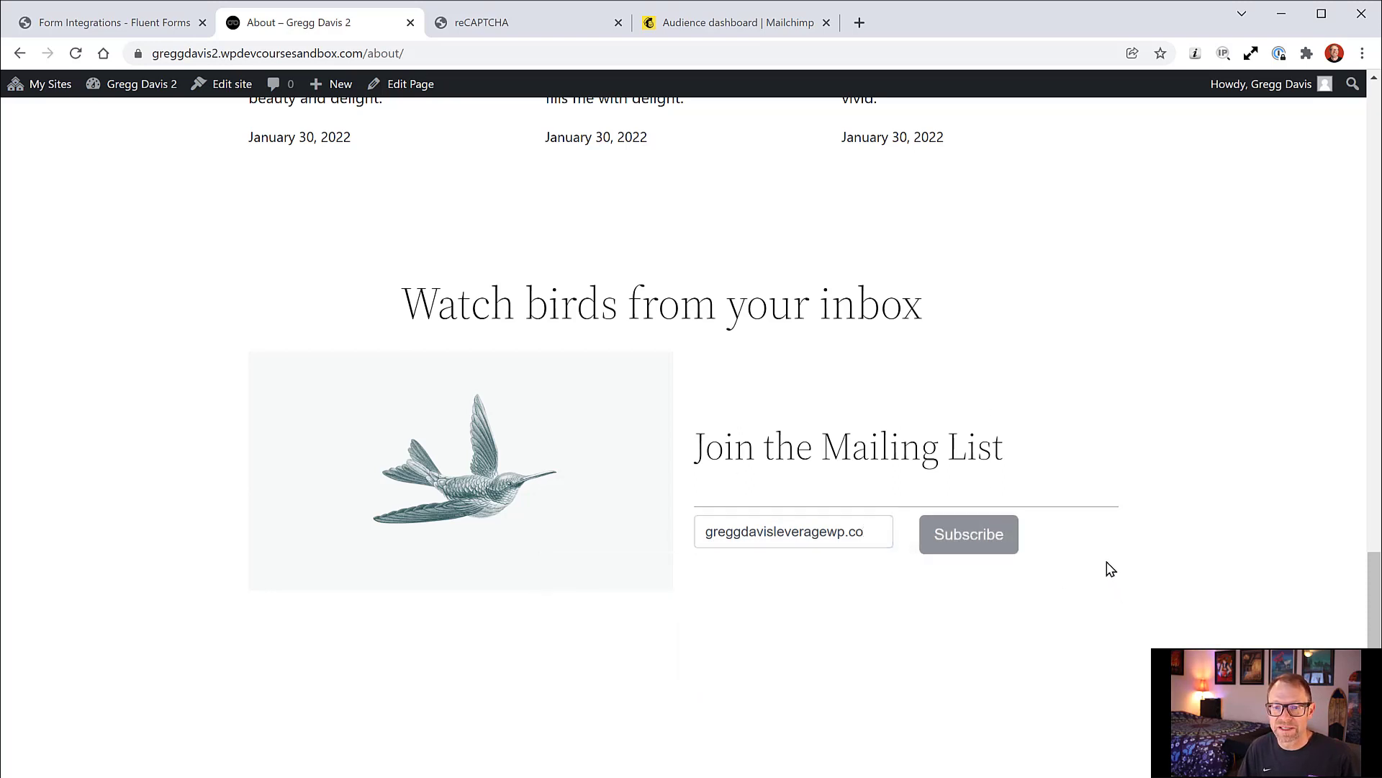
{"action": "left_click", "coordinate": [772, 535]}
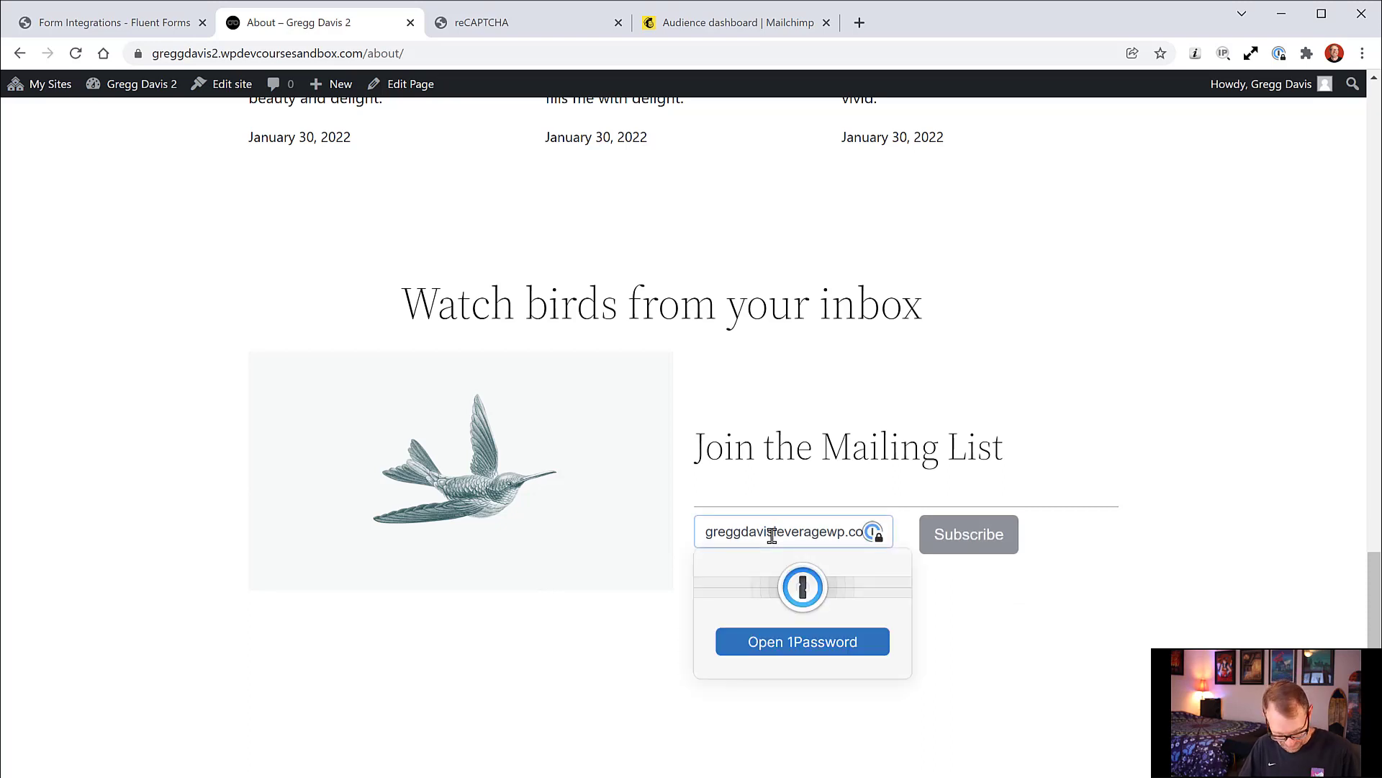
{"action": "type", "text": "@"}
{"action": "left_click", "coordinate": [925, 534]}
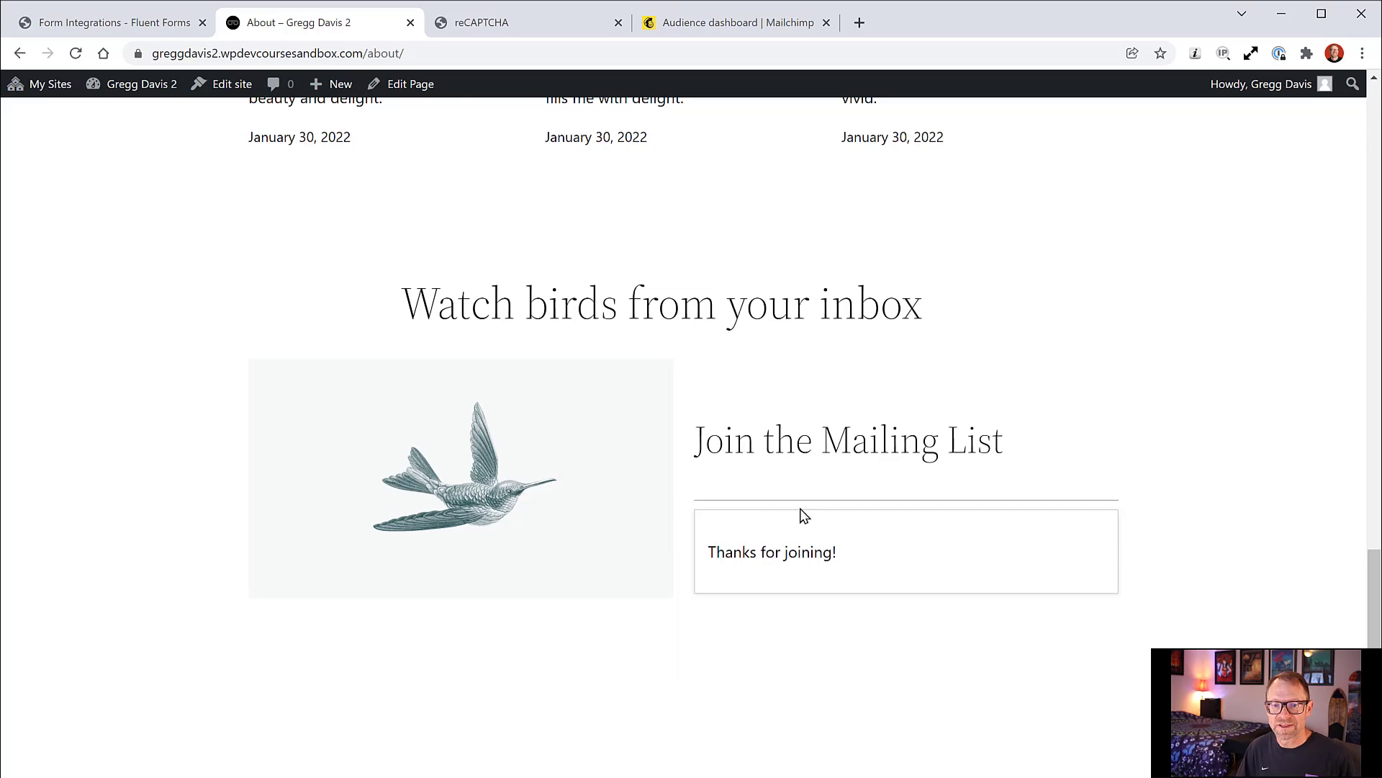
Step: Refresh Mailchimp's audience, view All contacts to confirm the new signup, then return to the About page
{"action": "left_click", "coordinate": [699, 29]}
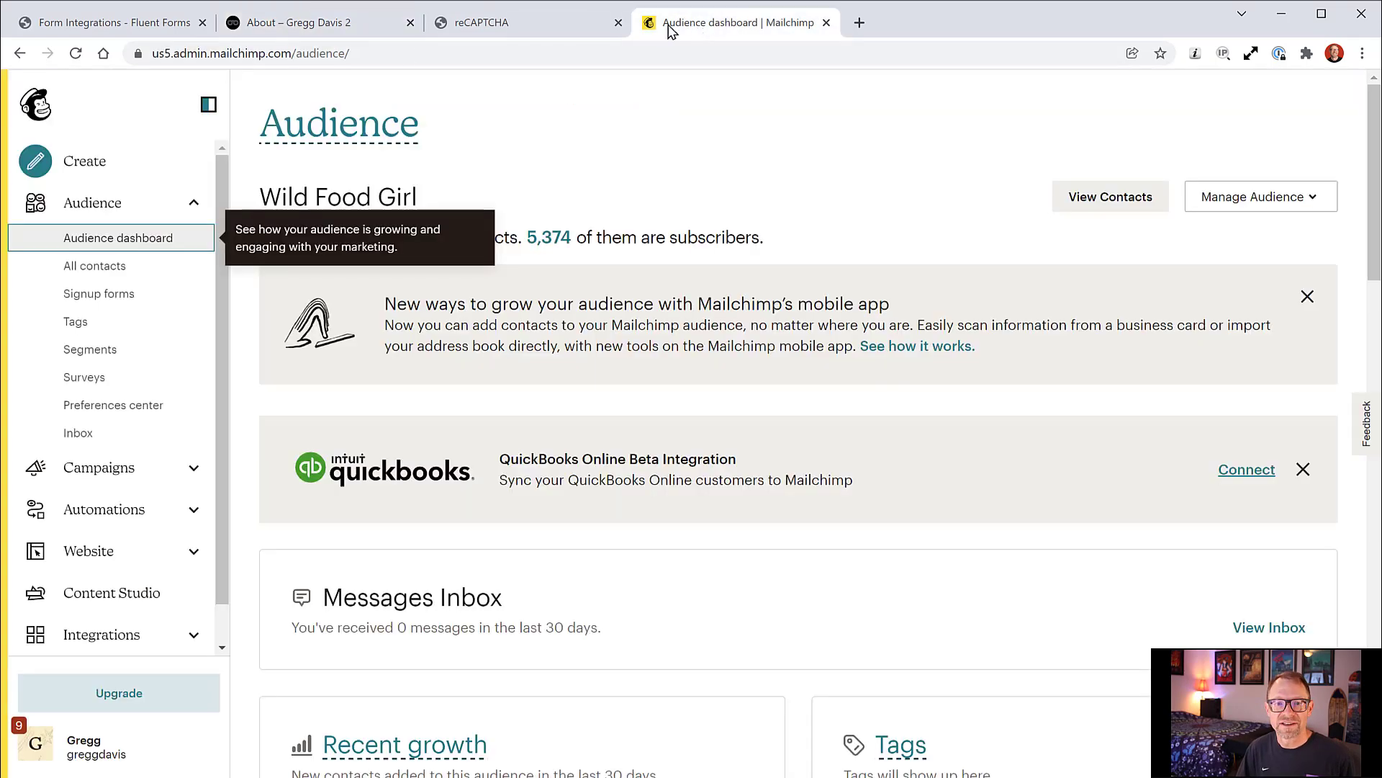
{"action": "left_click", "coordinate": [80, 57]}
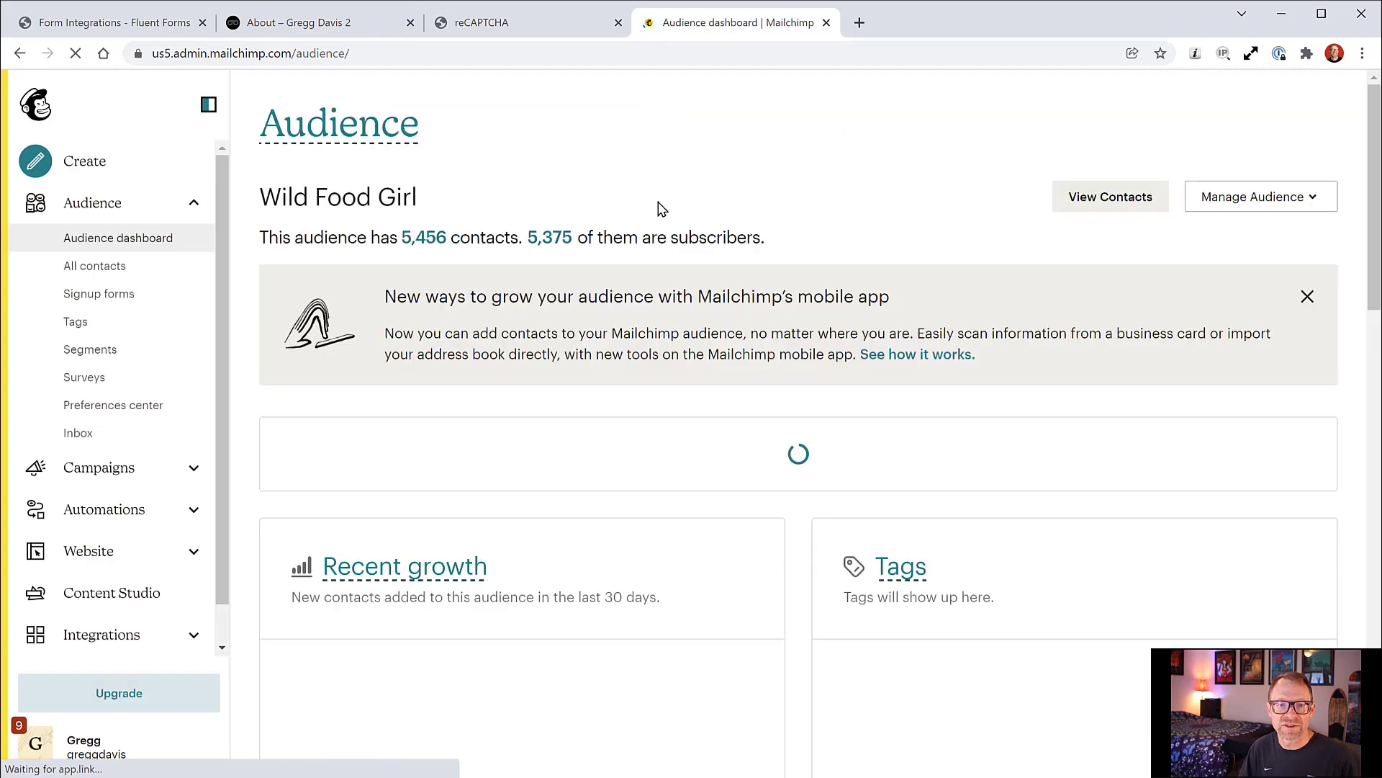
{"action": "scroll", "coordinate": [684, 282], "scroll_direction": "down", "scroll_amount": 5}
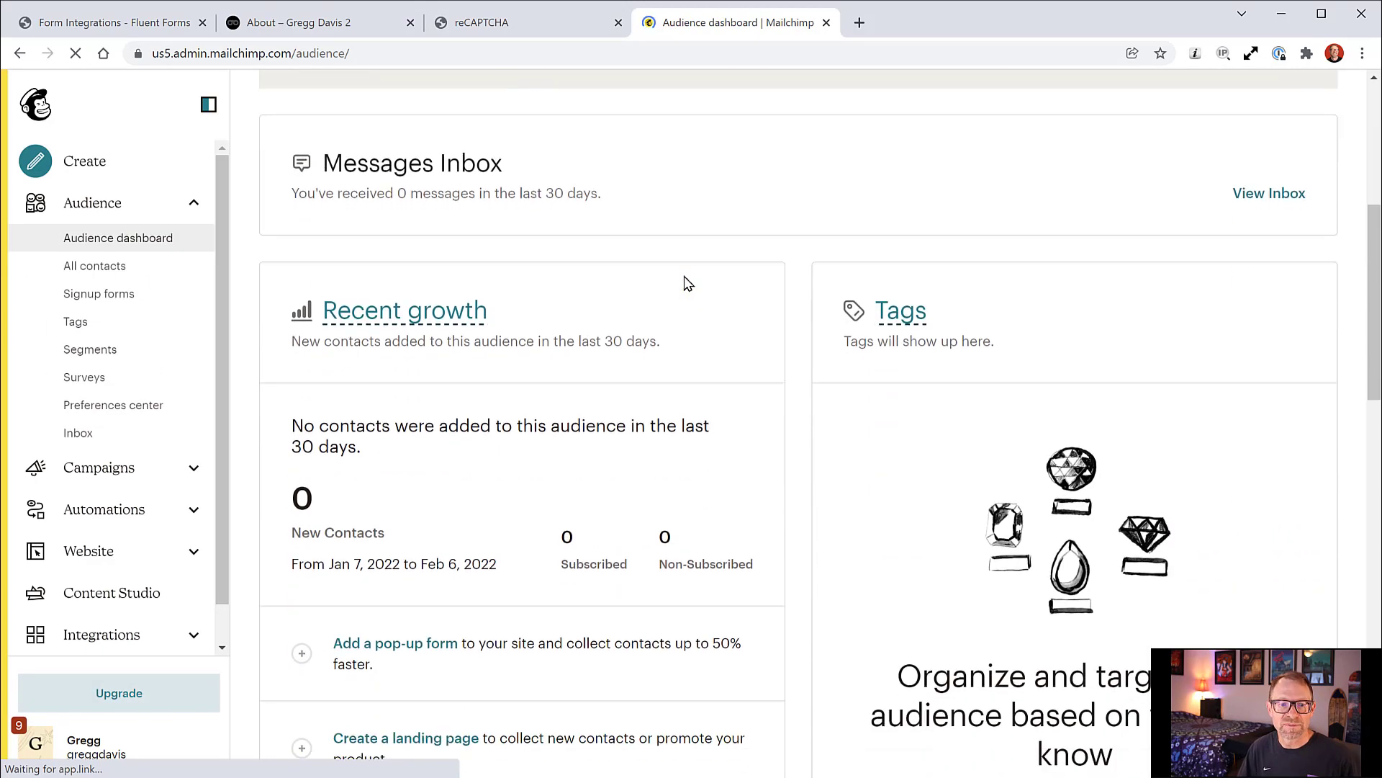
{"action": "scroll", "coordinate": [684, 281], "scroll_direction": "up", "scroll_amount": 6}
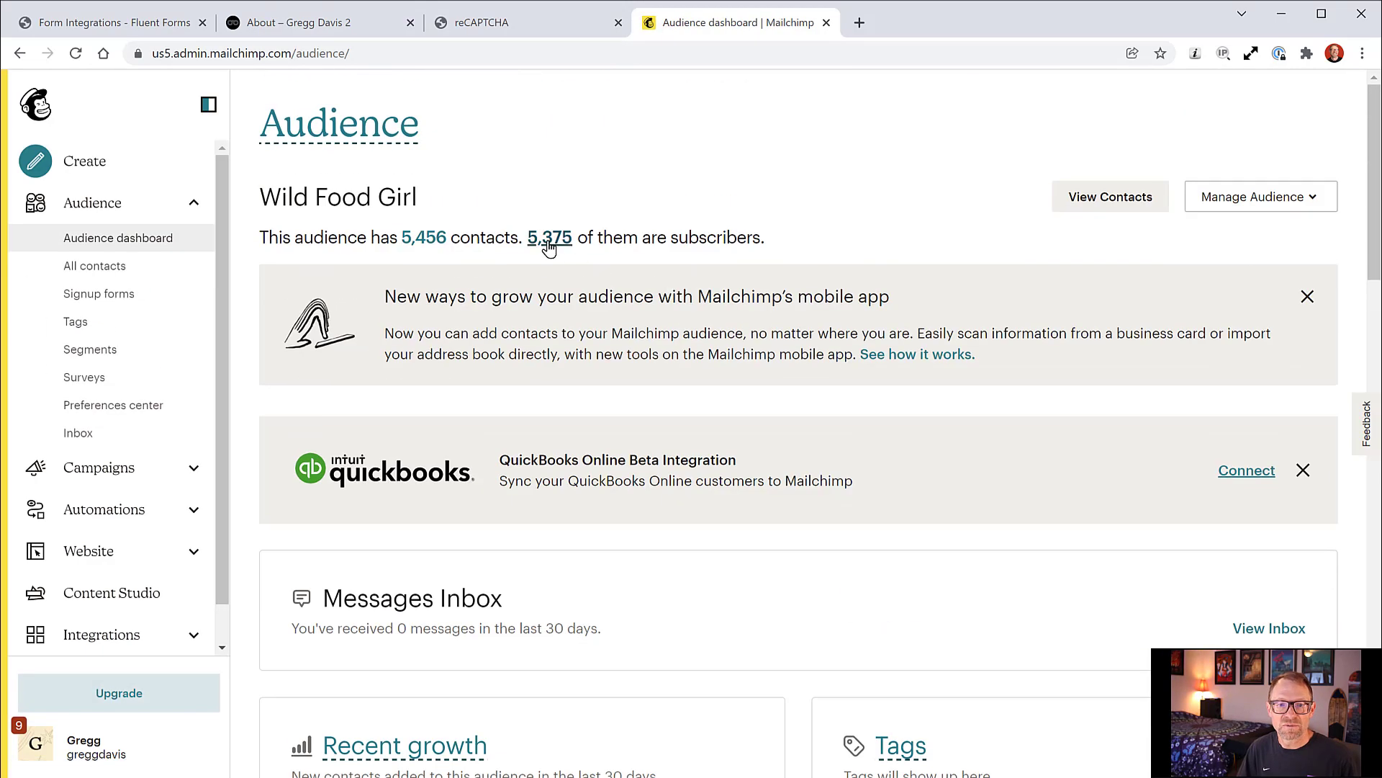
{"action": "left_click", "coordinate": [431, 240]}
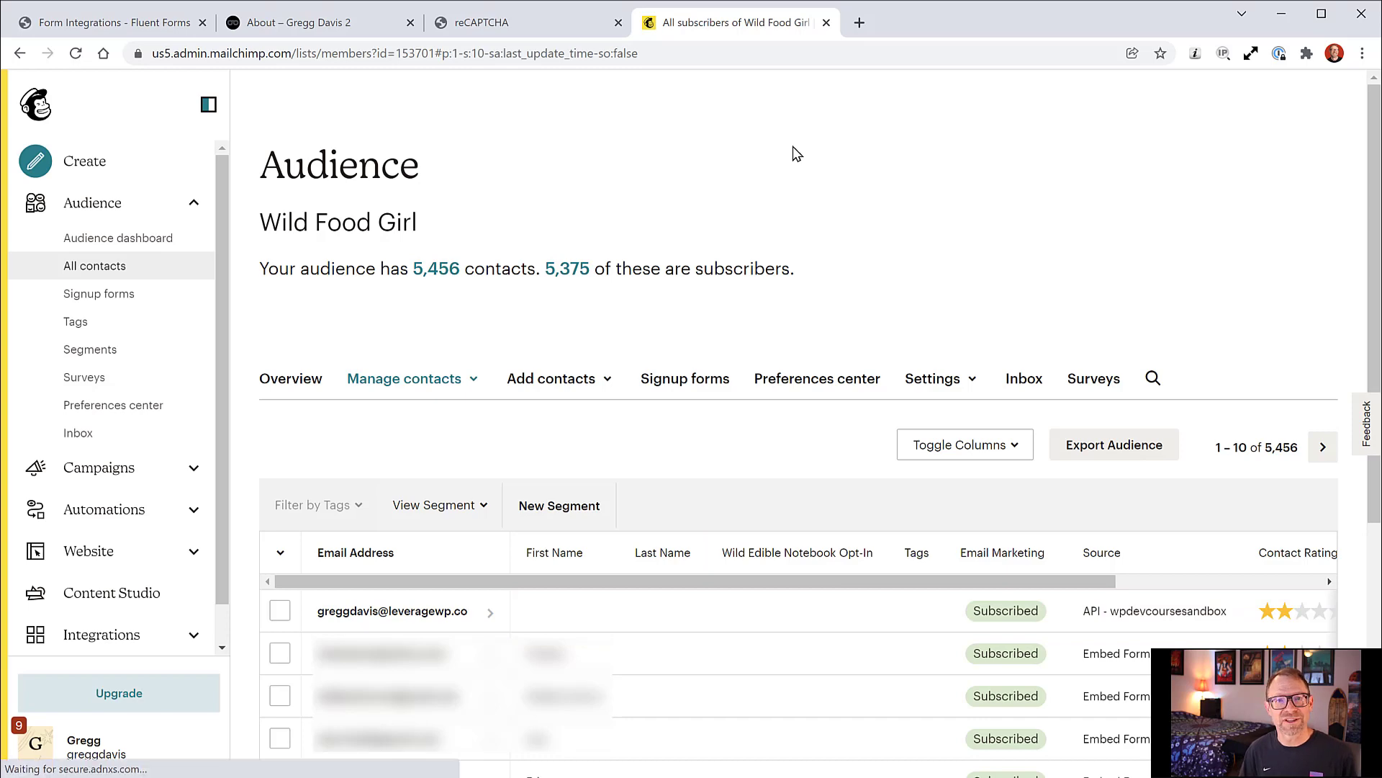
{"action": "left_click", "coordinate": [308, 32]}
{"action": "scroll", "coordinate": [575, 376], "scroll_direction": "down", "scroll_amount": 2}
{"action": "scroll", "coordinate": [576, 382], "scroll_direction": "up", "scroll_amount": 4}
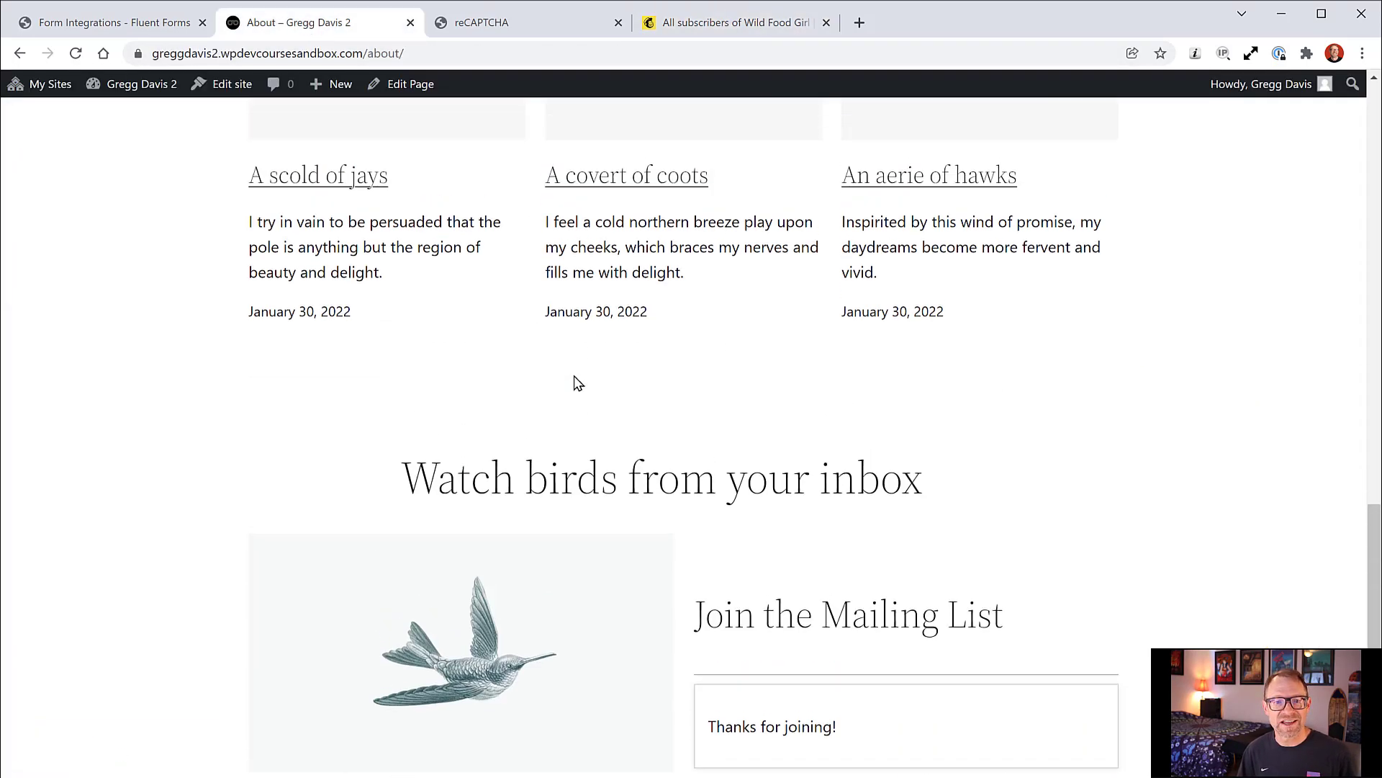
{"action": "scroll", "coordinate": [576, 382], "scroll_direction": "up", "scroll_amount": 15}
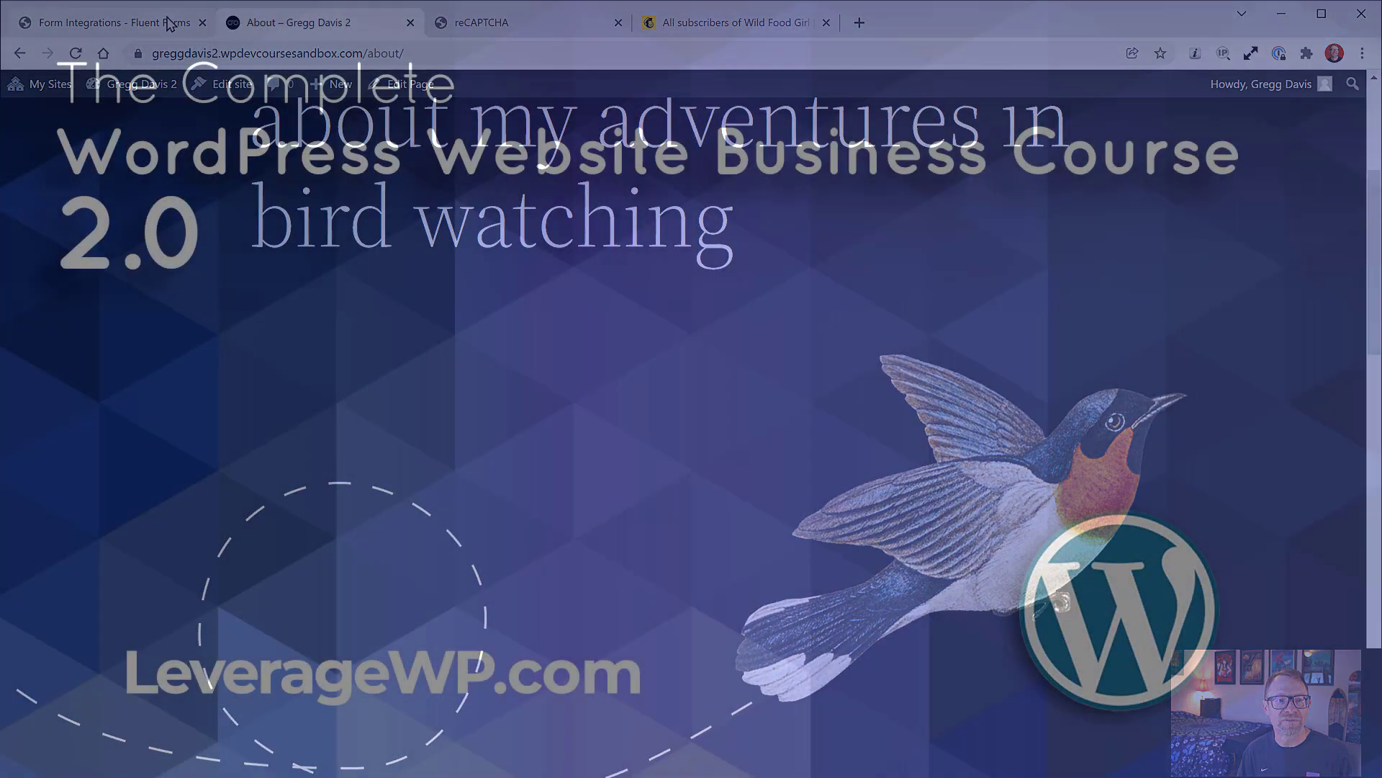